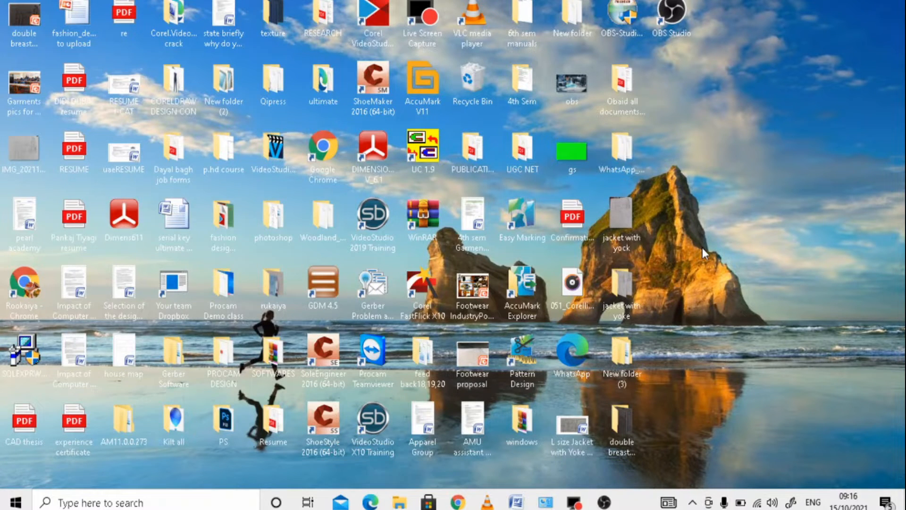
Step: Launch Pattern Design, close the AutoSave Recovery pane, and enlarge the work area upward
double_click(521, 356)
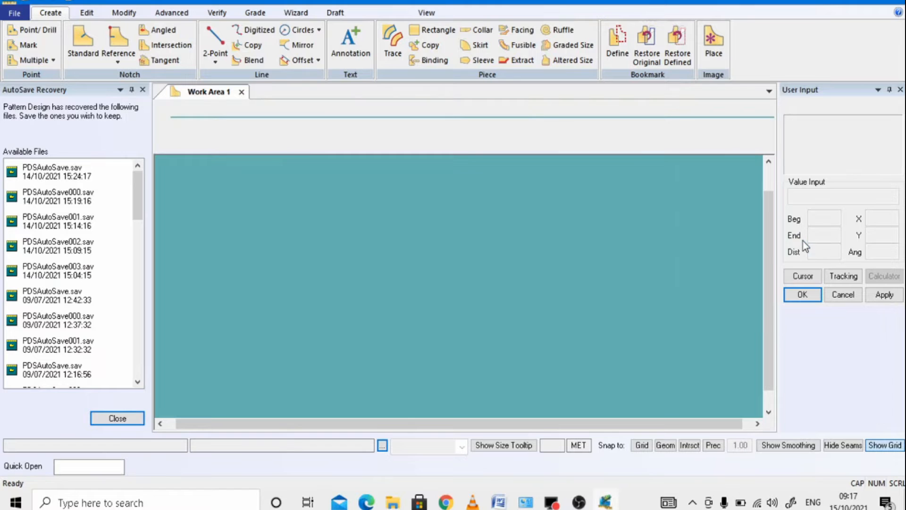
click(143, 90)
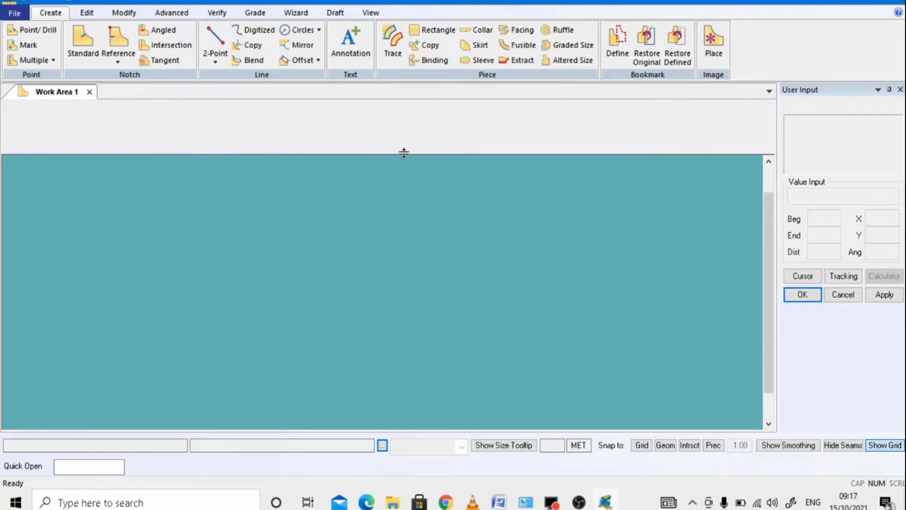
drag(407, 154, 416, 110)
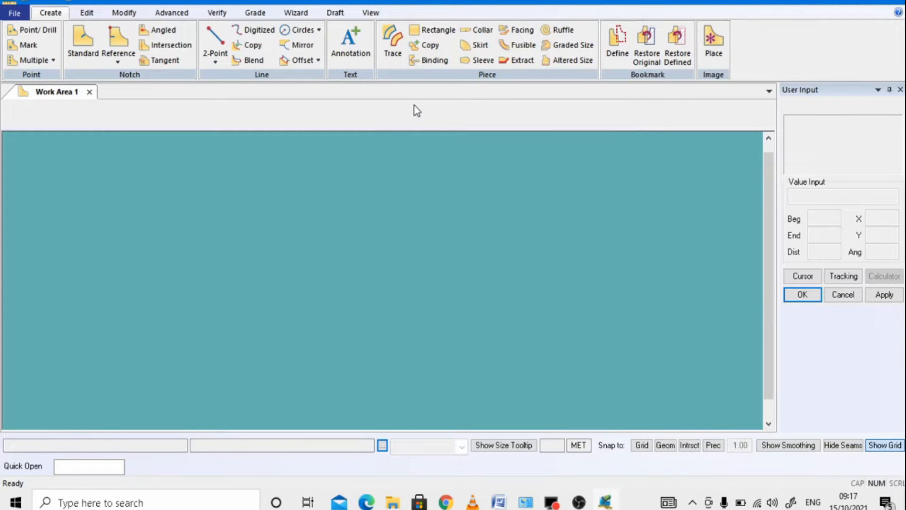
Step: Consult the jacket measurements in Word and place the first corner of a Rectangle piece in Pattern Design's work area, using value input
mouse_move(498, 507)
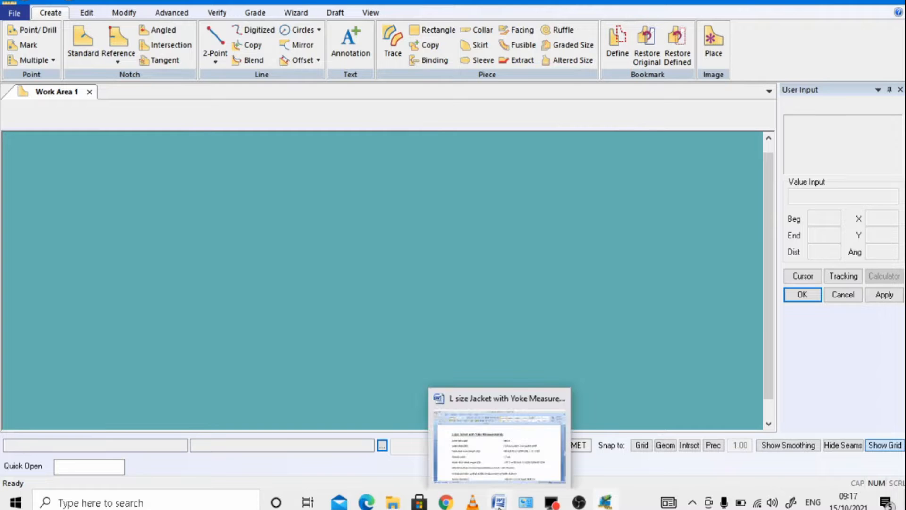
click(478, 435)
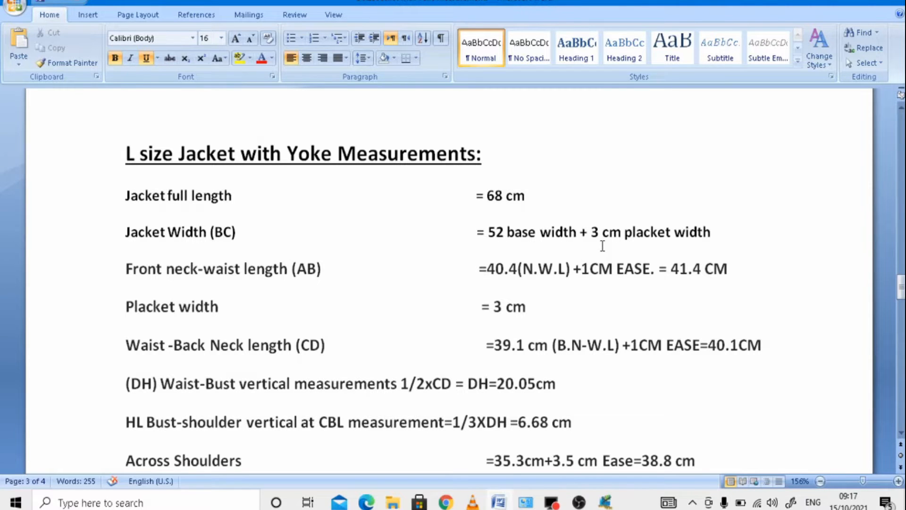
click(830, 1)
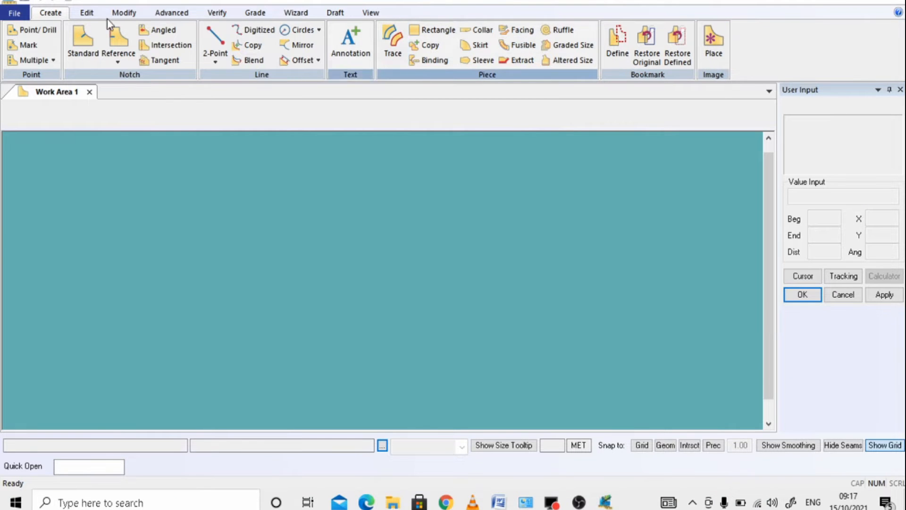
click(52, 10)
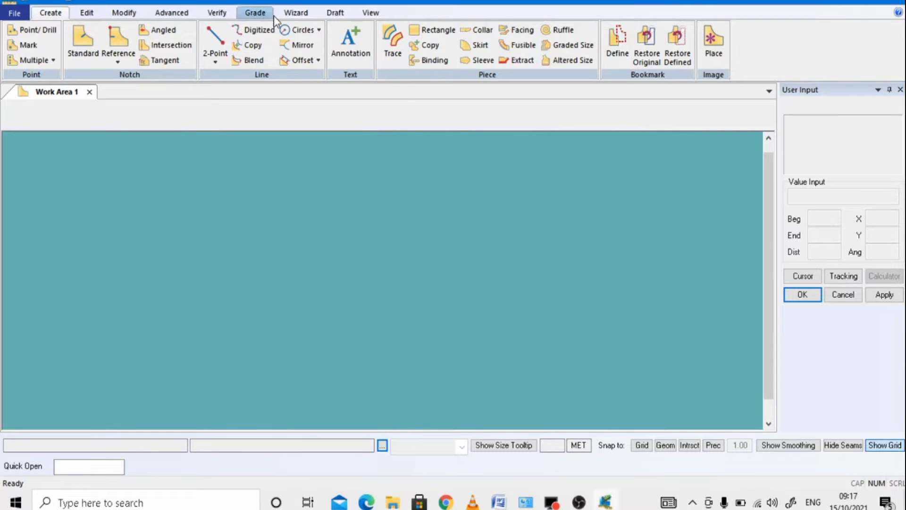
click(438, 29)
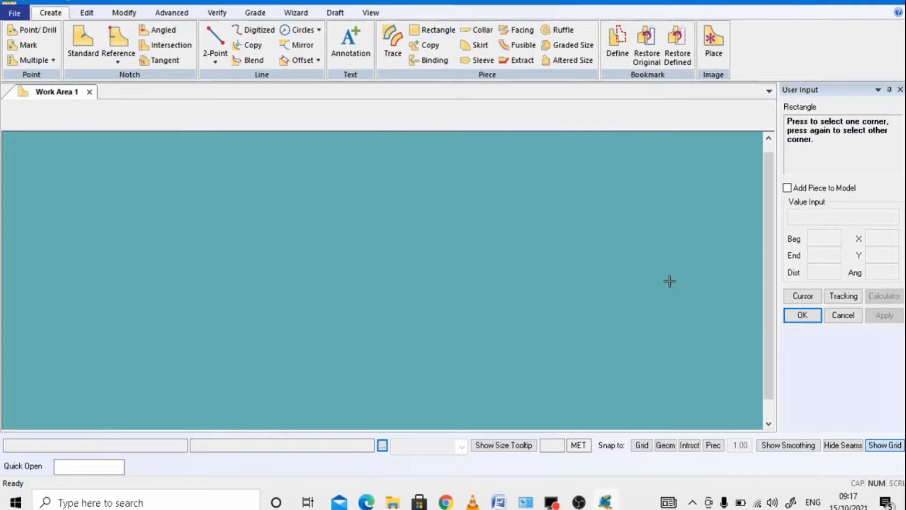
click(809, 297)
click(378, 229)
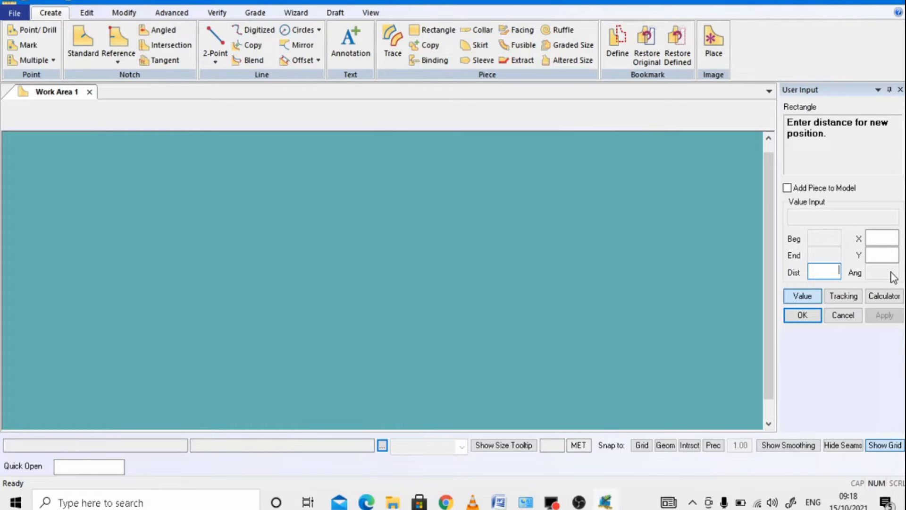
Step: Set the rectangle's opposite corner to X 68 and Y 55, using the jacket length and width from the Word document
click(882, 240)
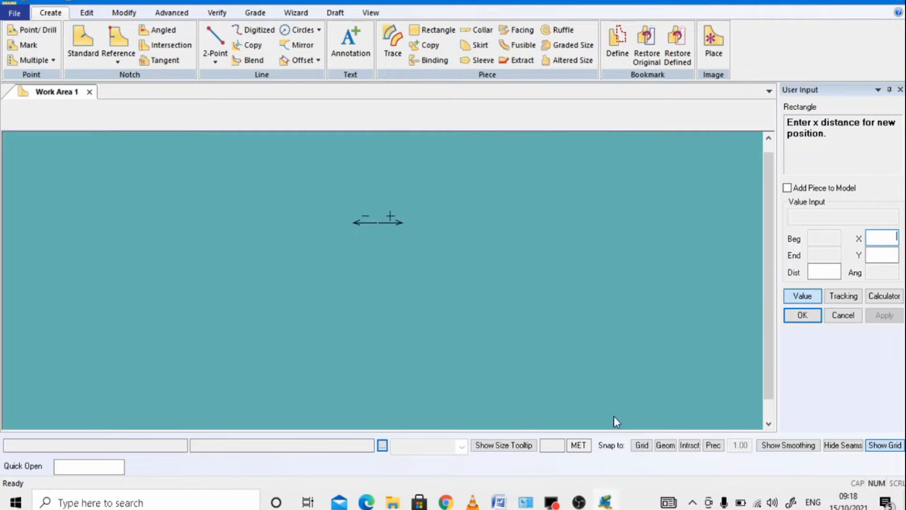
click(499, 503)
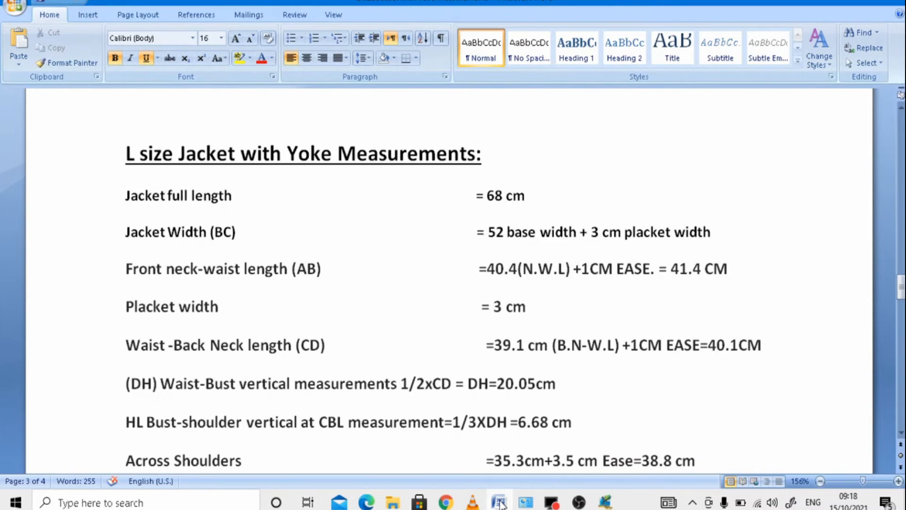
click(500, 503)
click(878, 239)
text(66)
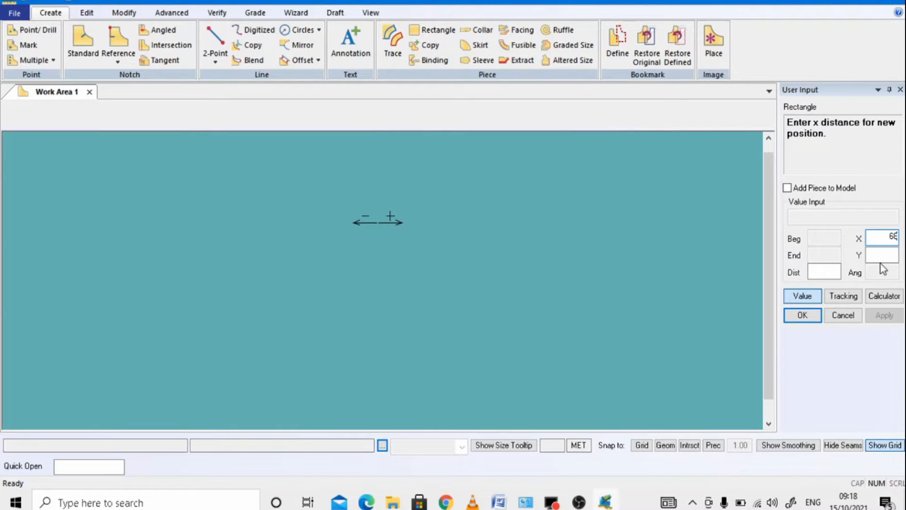
click(882, 255)
text(55)
key(Return)
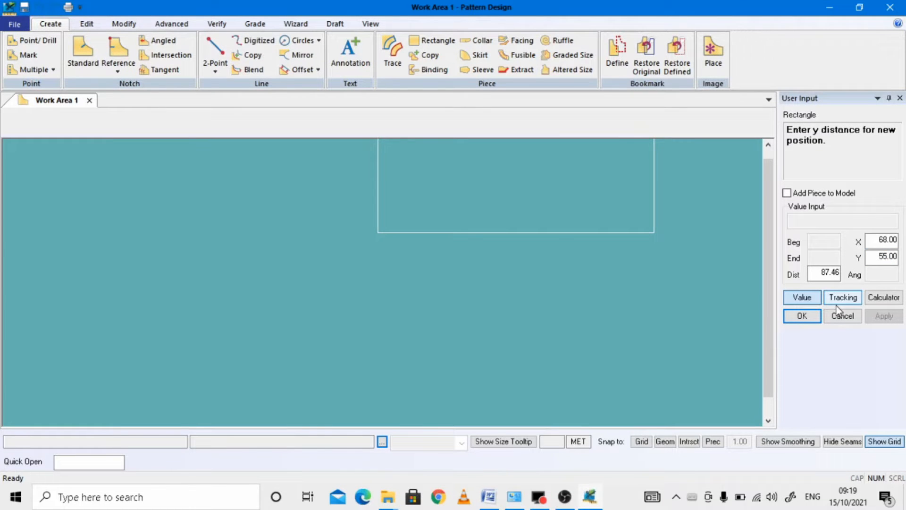
key(Return)
right_click(471, 279)
click(471, 279)
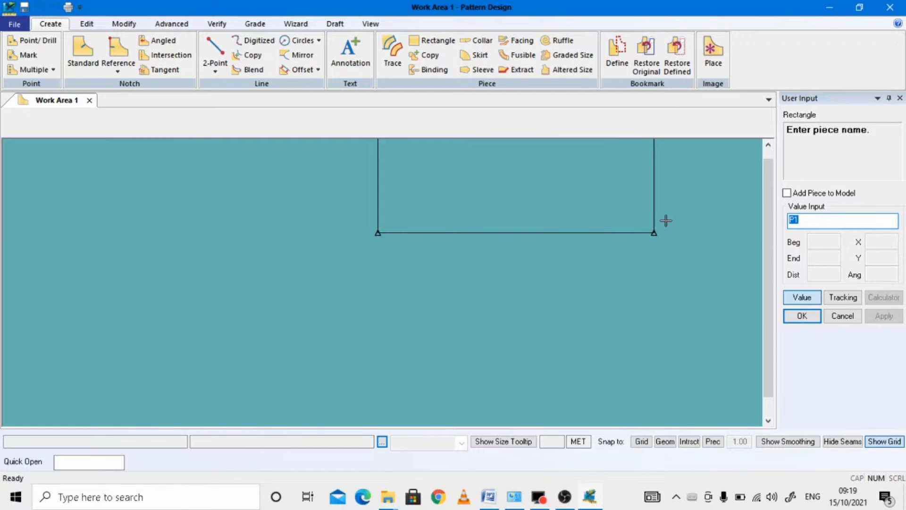
Step: Name the rectangle piece SPBYJ01 in capitals and finish the Rectangle command
text(sp)
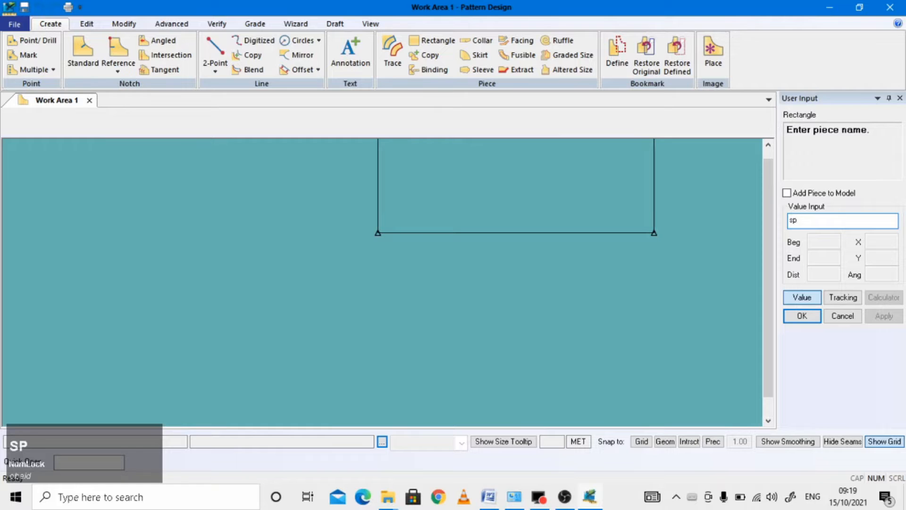
key(BackSpace)
key(BackSpace)
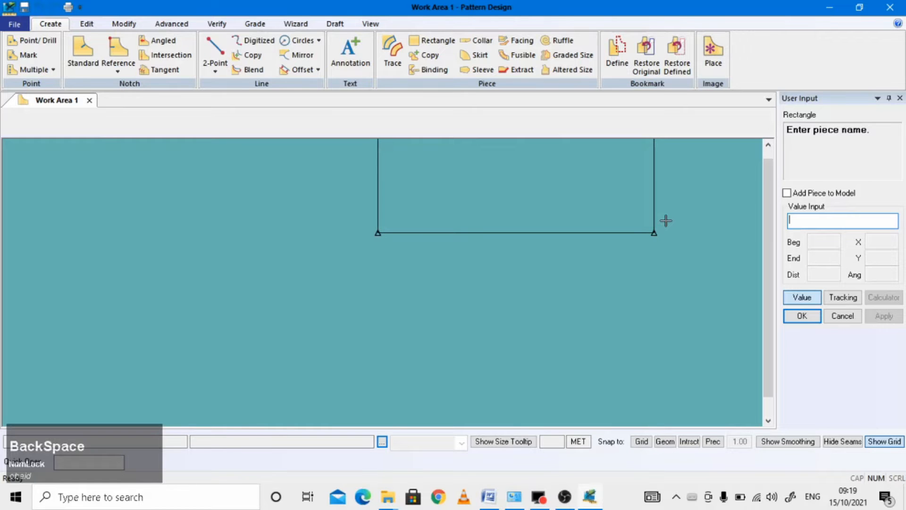
key(Caps_Lock)
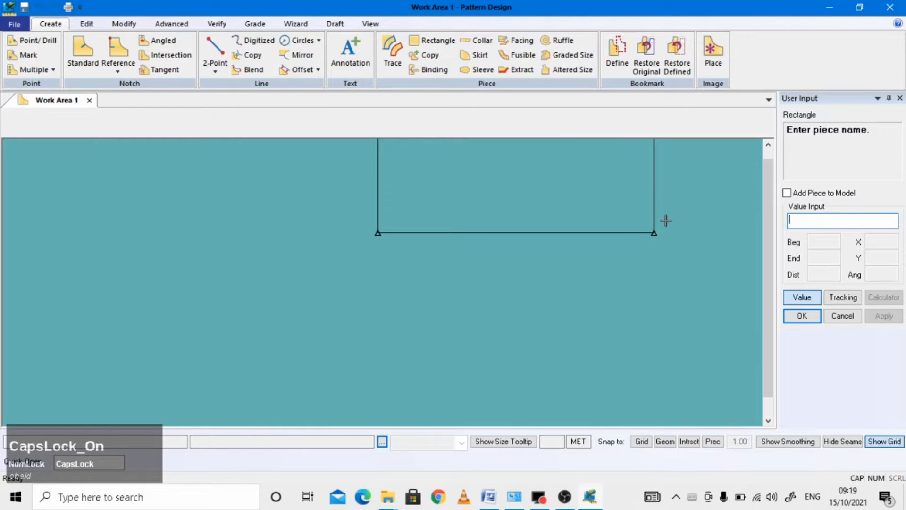
text(SP)
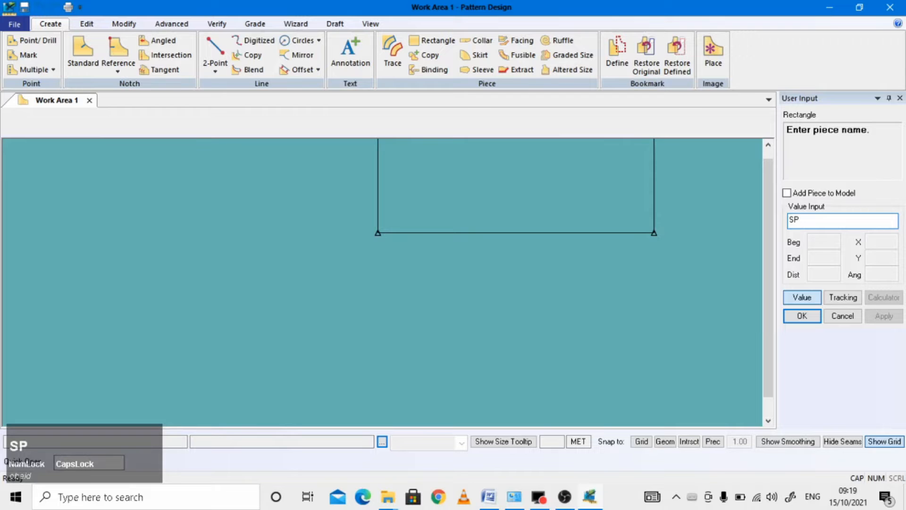
text(BYJ01)
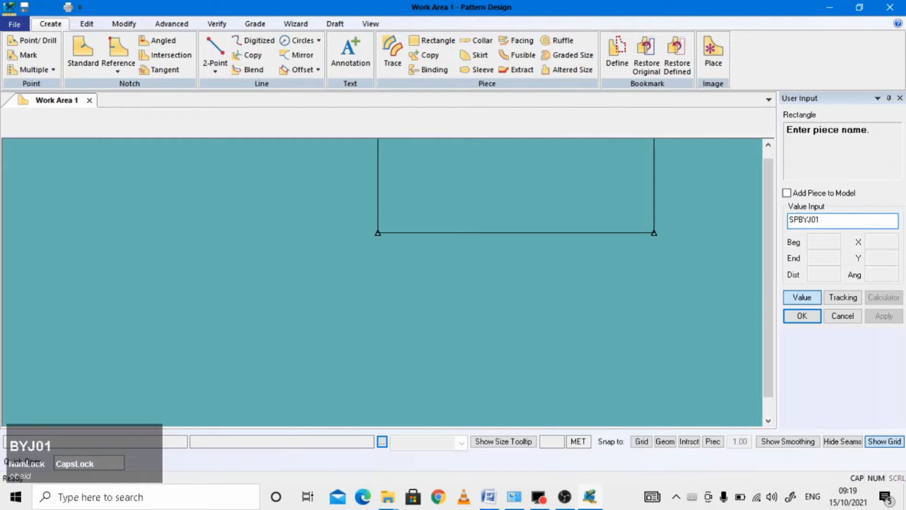
key(Return)
right_click(574, 264)
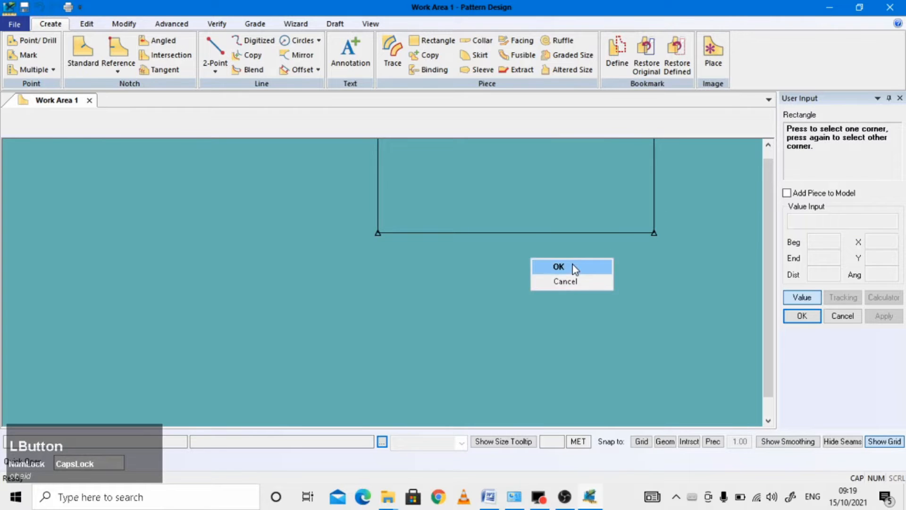
click(572, 266)
Step: Check the placket width in Word and offset the rectangle's bottom edge evenly by -3 to add the placket line inside the piece
scroll(398, 361, up, 3)
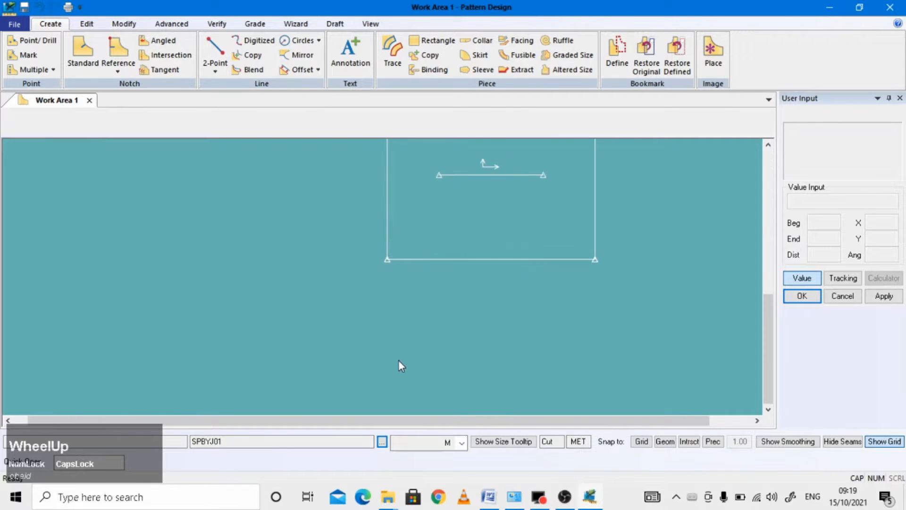
scroll(494, 215, down, 2)
scroll(450, 214, down, 2)
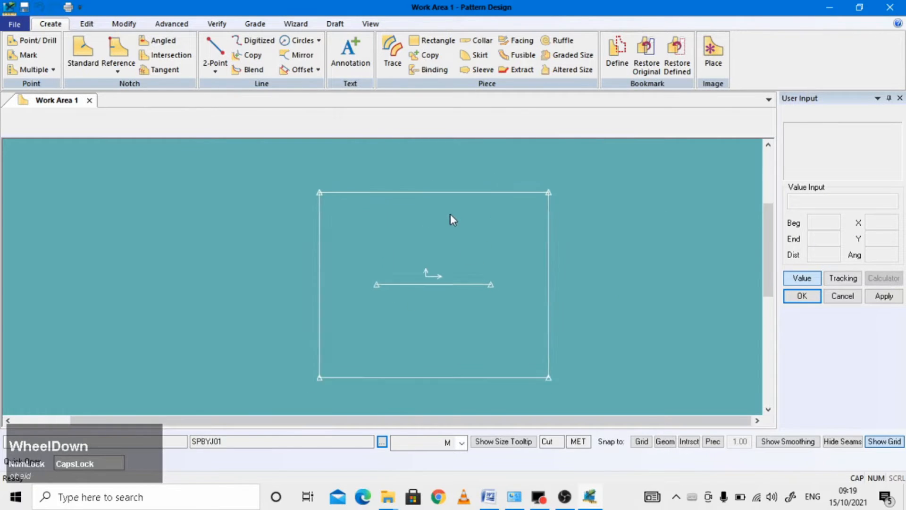
scroll(441, 208, up, 3)
scroll(441, 298, down, 2)
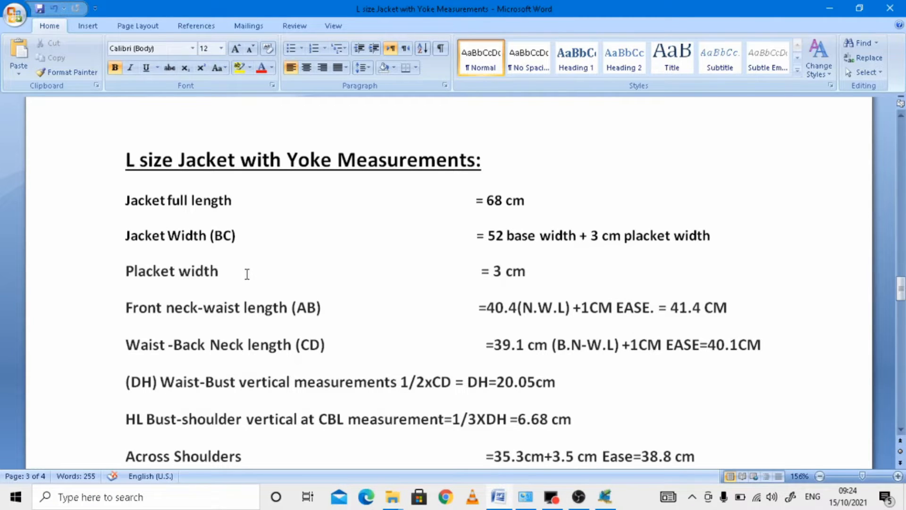
click(830, 10)
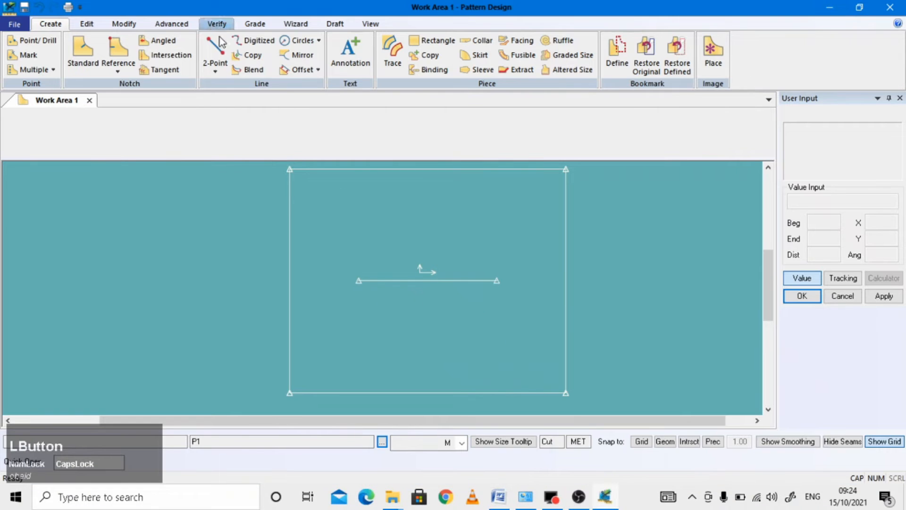
click(308, 71)
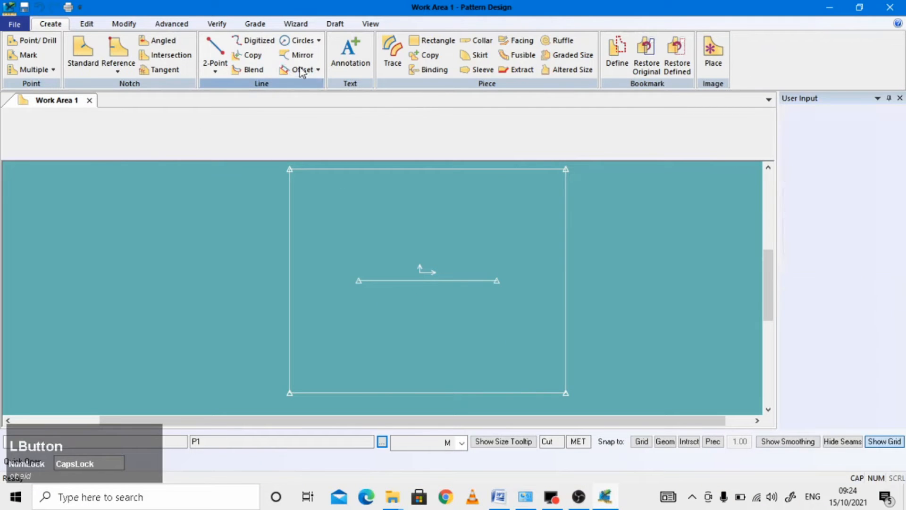
click(410, 393)
right_click(411, 393)
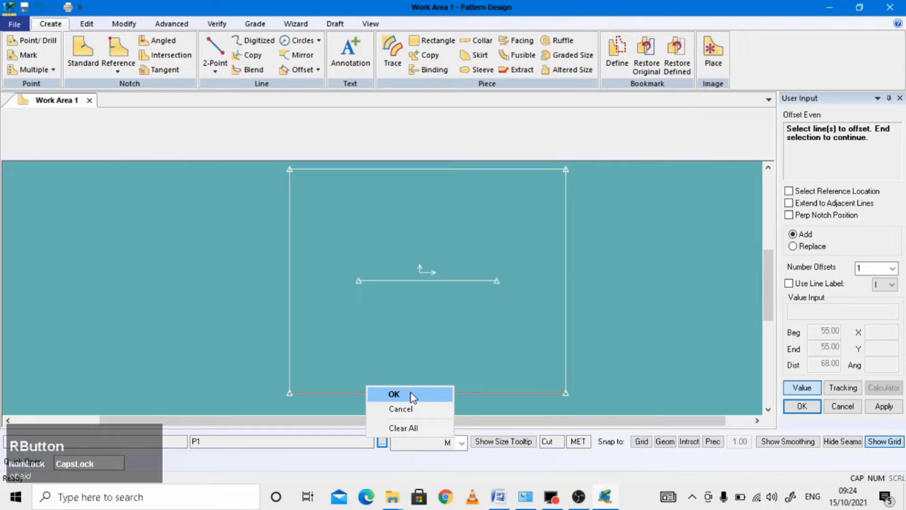
click(411, 397)
text(-3)
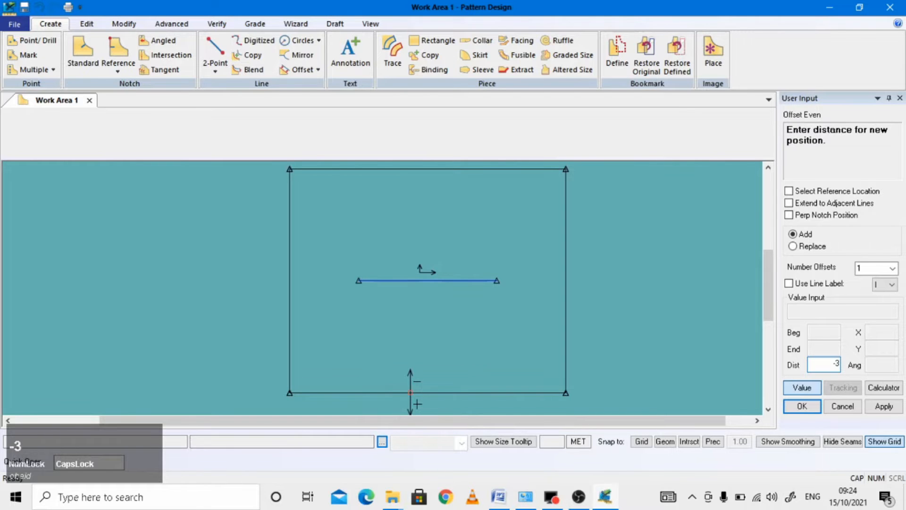
key(Return)
right_click(226, 263)
click(227, 263)
Step: Check the jacket width in the Word measurements and return to Pattern Design
scroll(389, 398, down, 1)
scroll(383, 390, up, 2)
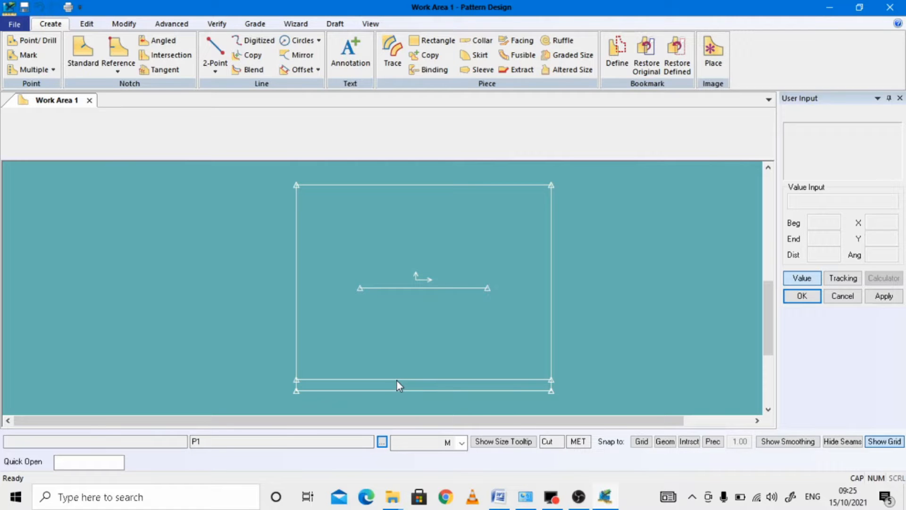
click(500, 498)
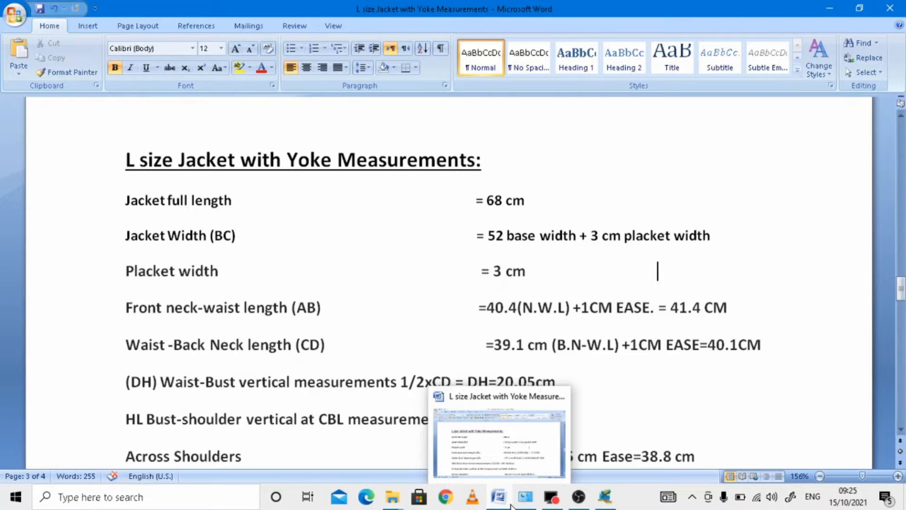
click(605, 497)
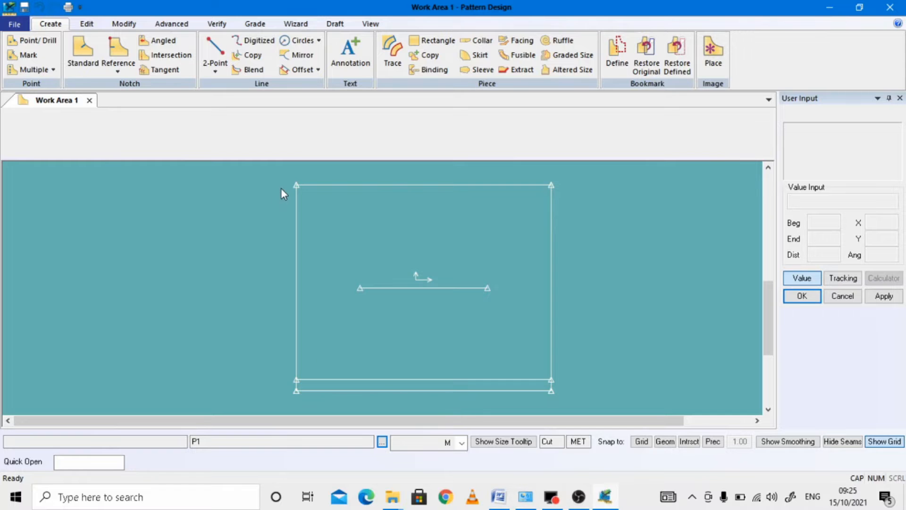
Step: Begin an even offset of the rectangle's top edge and calculate its distance as 53/2 with the Expression Calculator
click(299, 70)
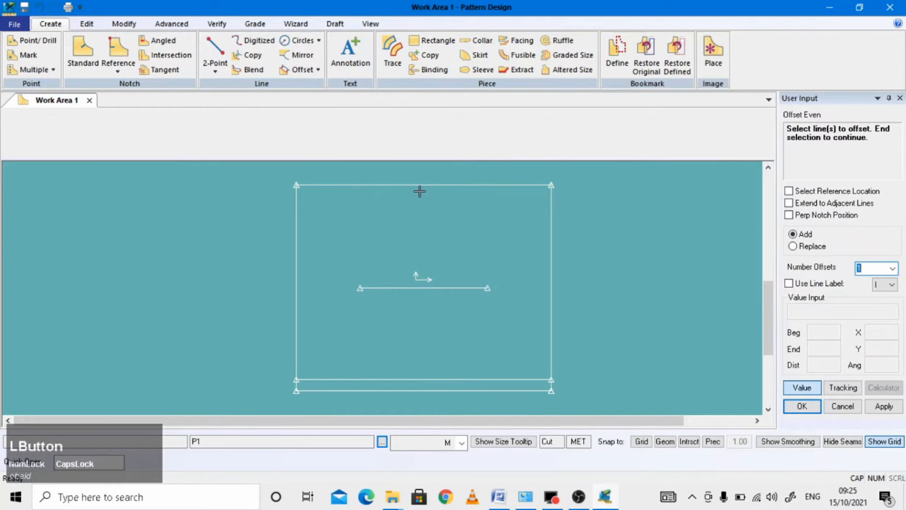
click(431, 186)
right_click(475, 214)
click(476, 216)
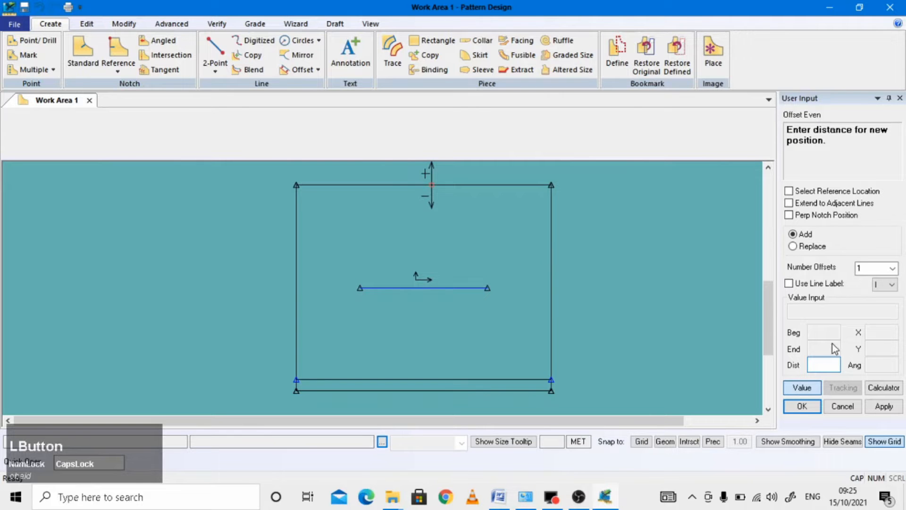
click(883, 388)
click(292, 291)
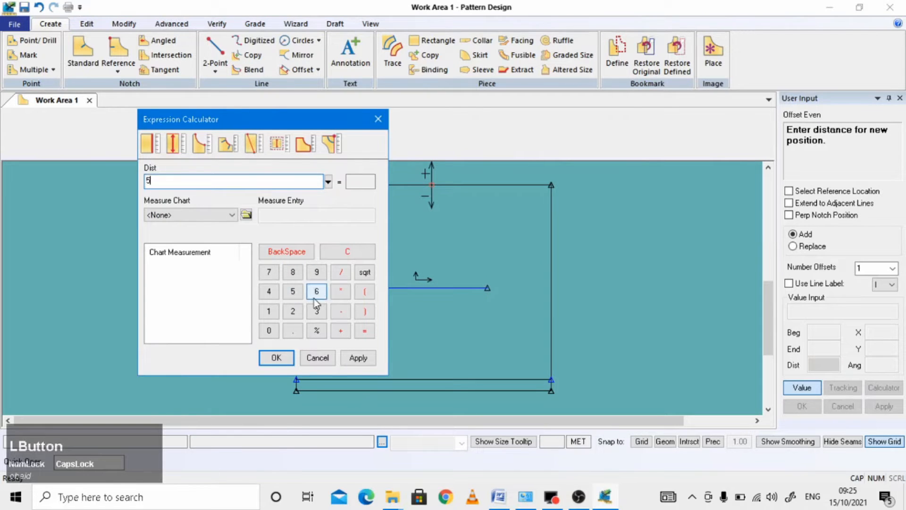
click(317, 311)
click(341, 272)
click(295, 312)
click(359, 358)
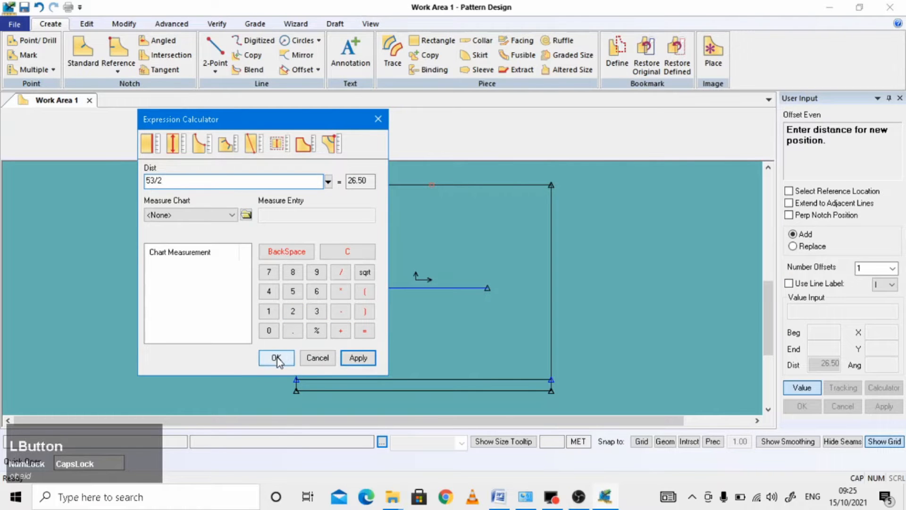
click(276, 357)
Step: Apply the 26.50 distance inward from the top edge to add the horizontal middle line, and finish the offset
click(818, 365)
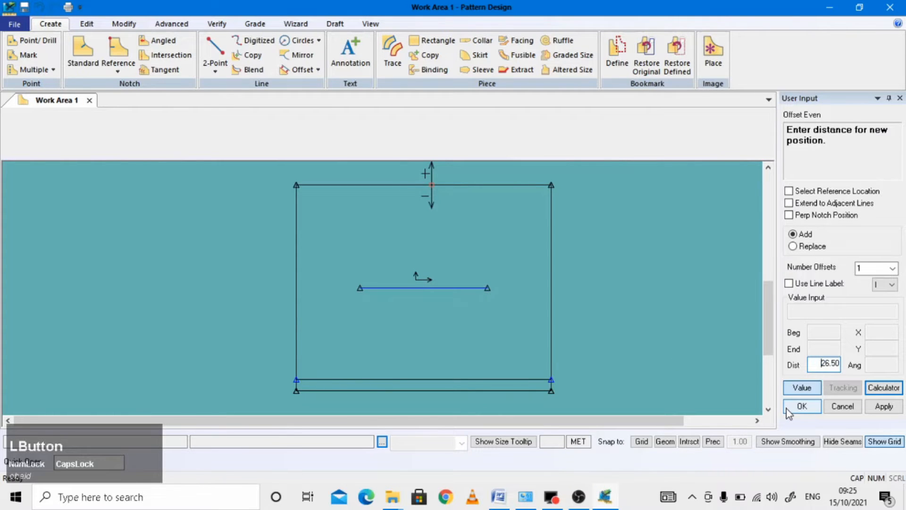
key(Return)
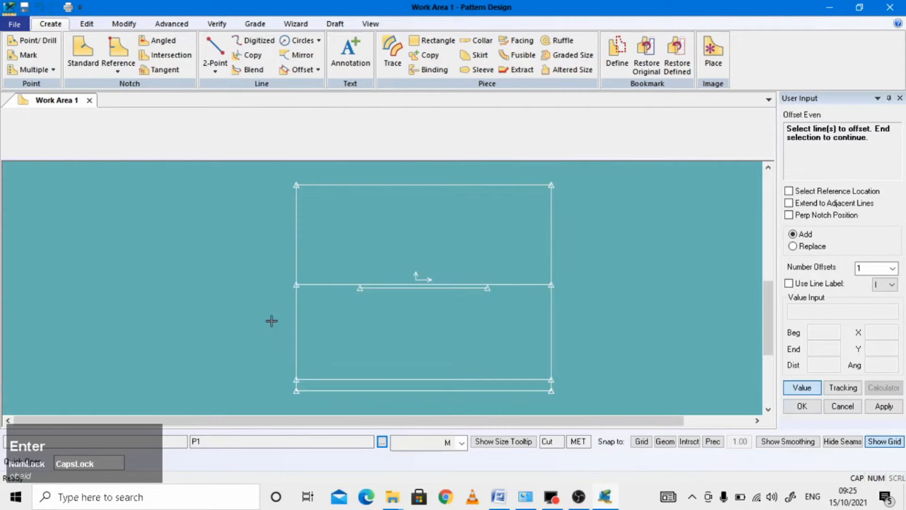
right_click(100, 231)
click(127, 239)
scroll(405, 305, down, 1)
scroll(390, 294, up, 2)
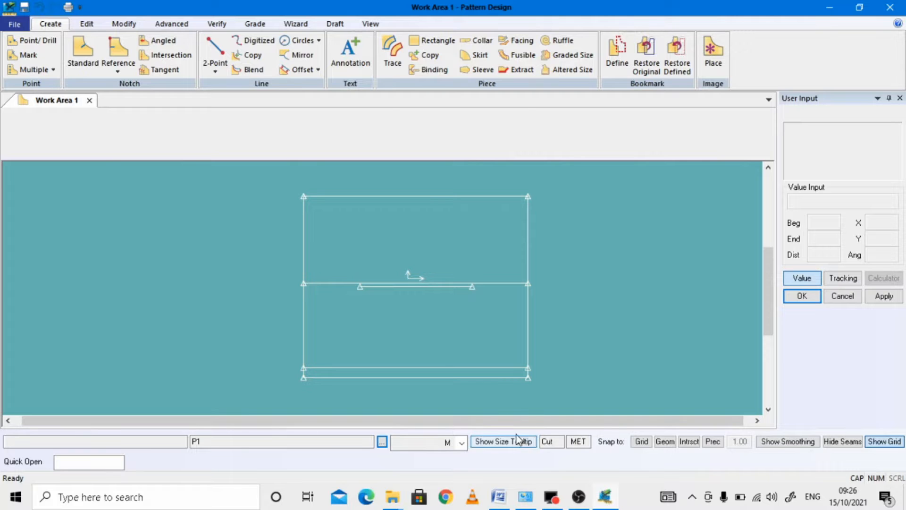
Step: Copy the front neck-waist length 41.4 from the Word document and return to Pattern Design
click(497, 498)
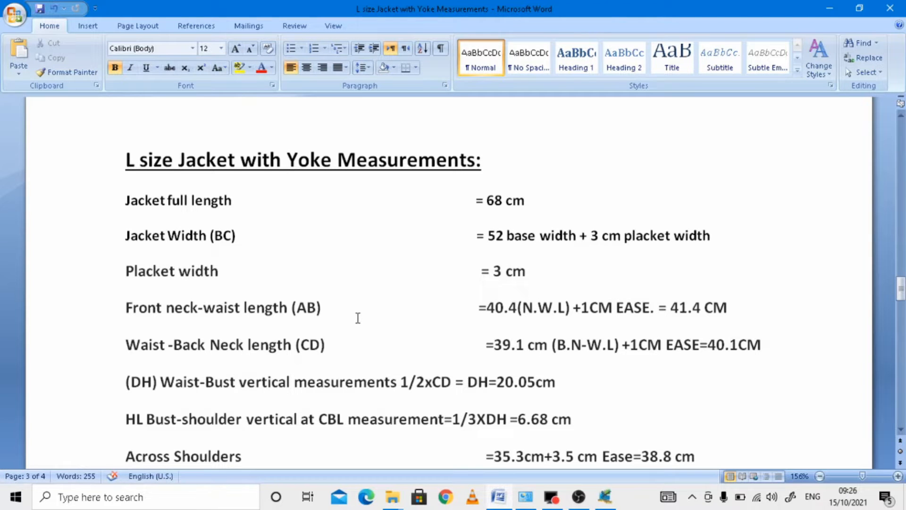
drag(673, 307, 702, 314)
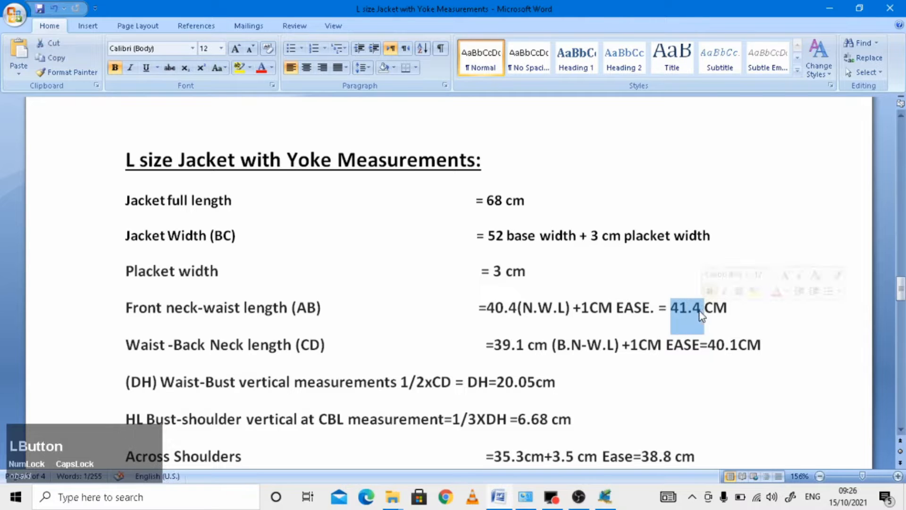
key(ctrl+c)
click(605, 498)
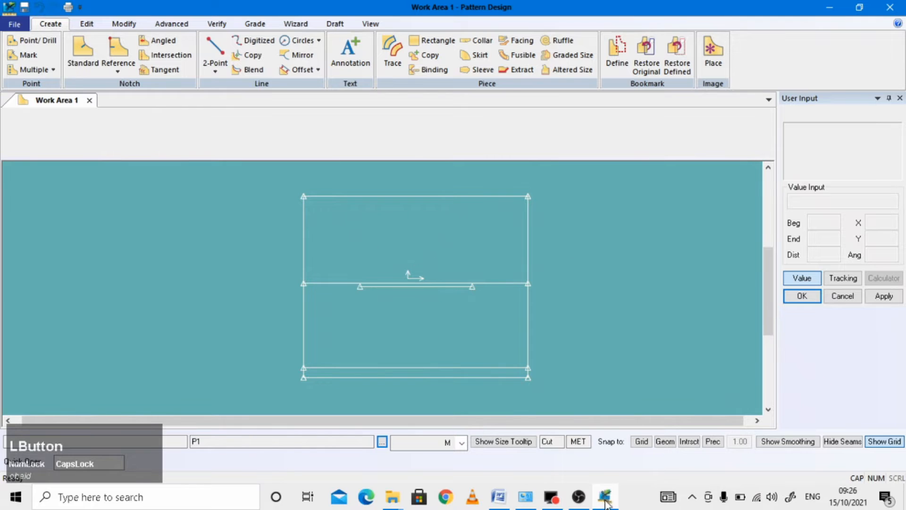
Step: Offset the rectangle's left edge evenly by -41.4 to add the vertical waist line, and finish the command
click(297, 69)
click(304, 318)
right_click(303, 319)
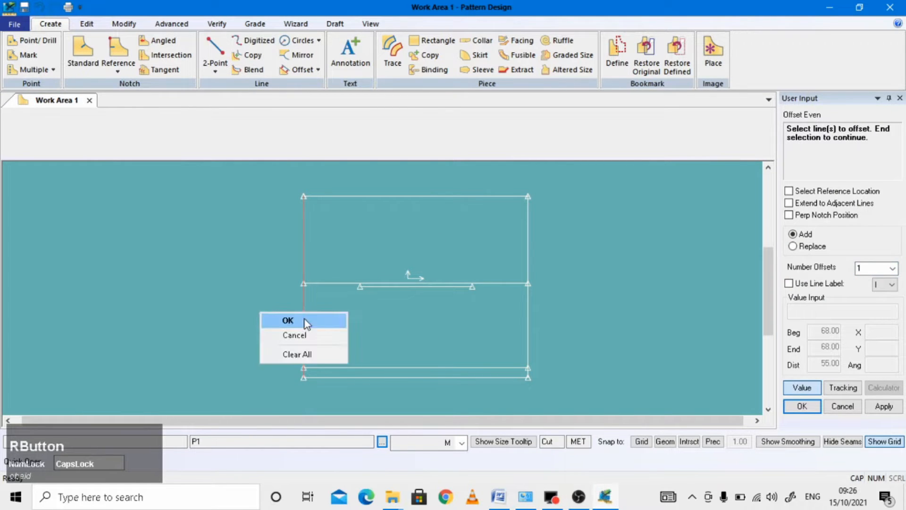
click(284, 318)
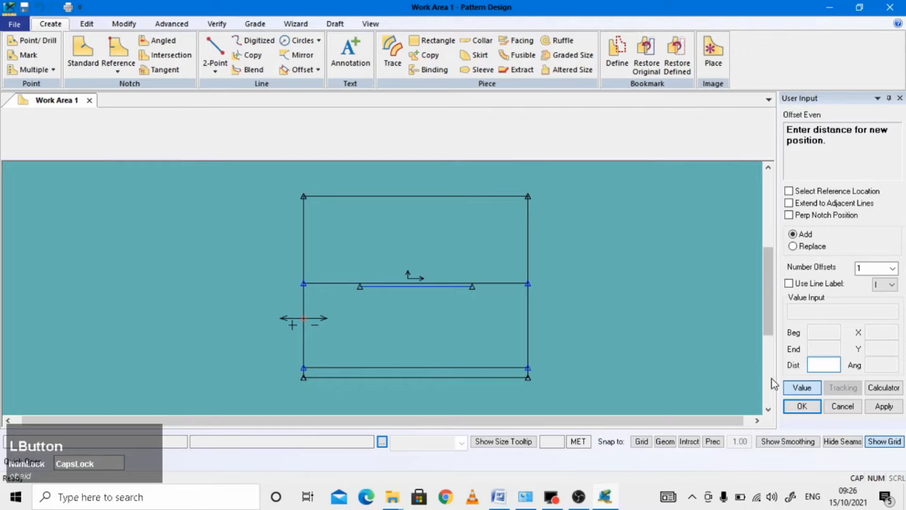
text(-41.4)
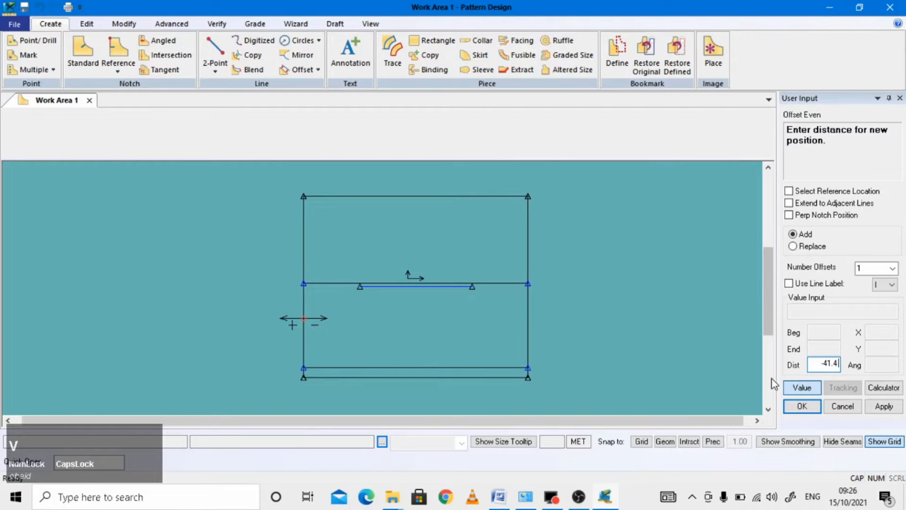
key(Return)
right_click(593, 259)
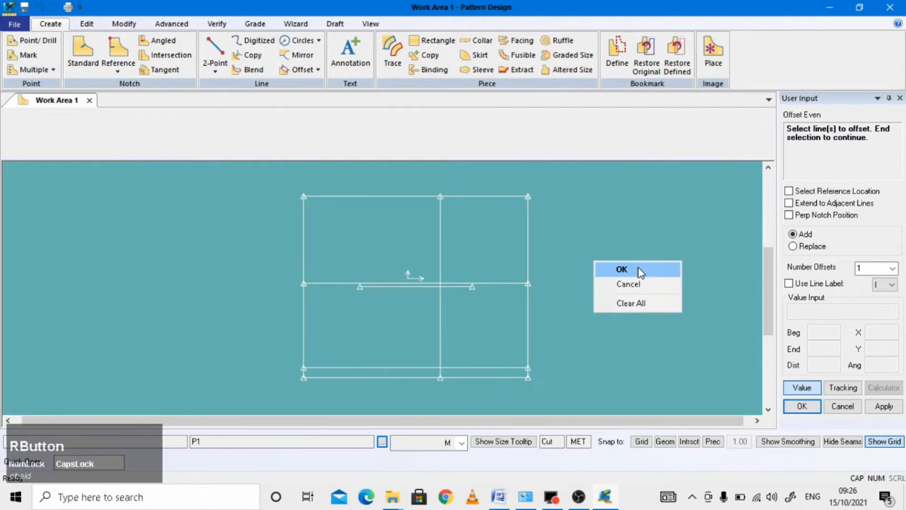
click(638, 267)
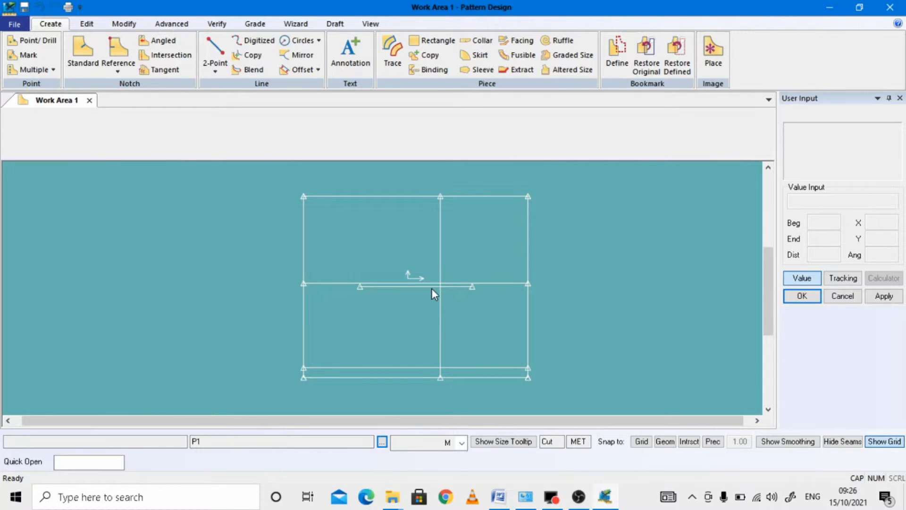
Step: Copy the waist-back neck length 40.1 from the Word document and return to Pattern Design
click(498, 496)
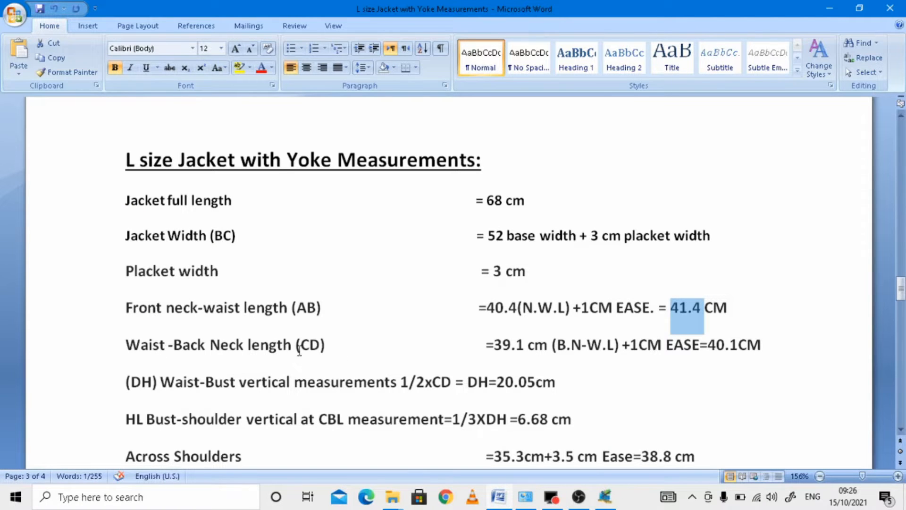
drag(708, 347, 738, 345)
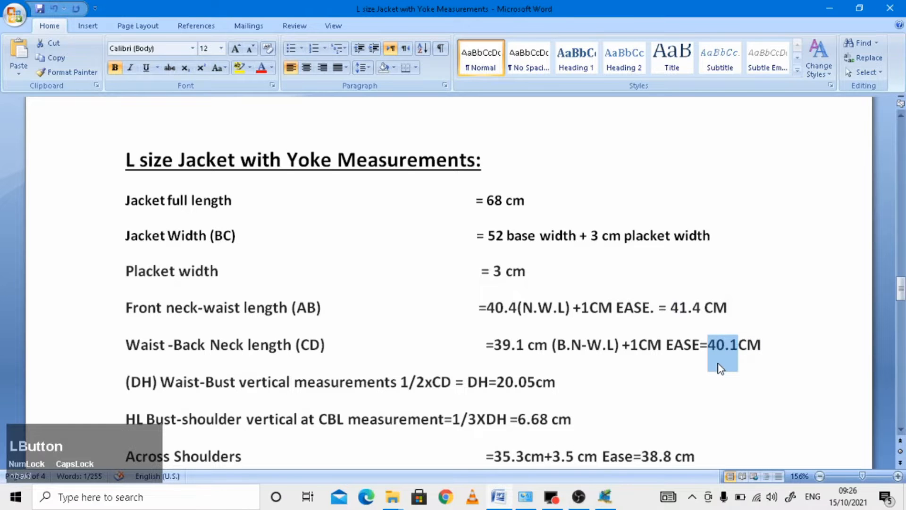
key(ctrl+c)
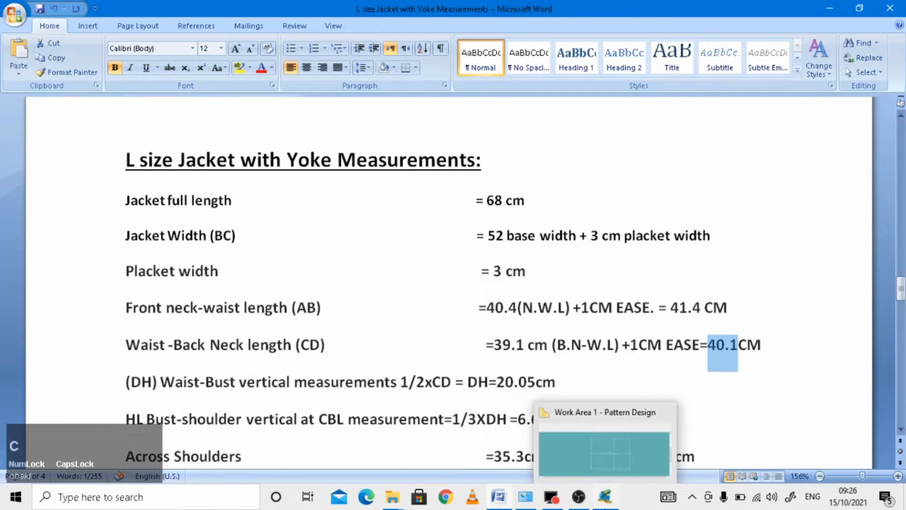
click(604, 500)
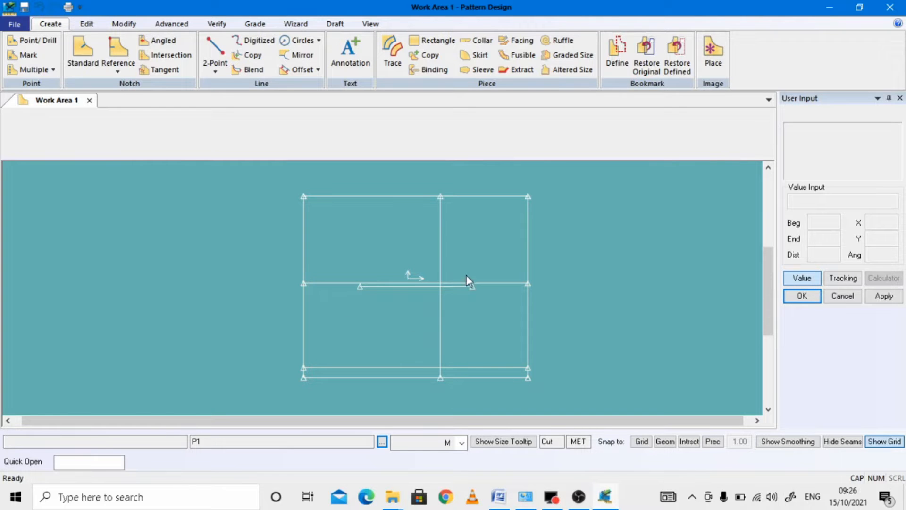
Step: Offset the vertical waist line evenly by 40.1 to add the back neck line near the left edge, and finish the command
click(303, 71)
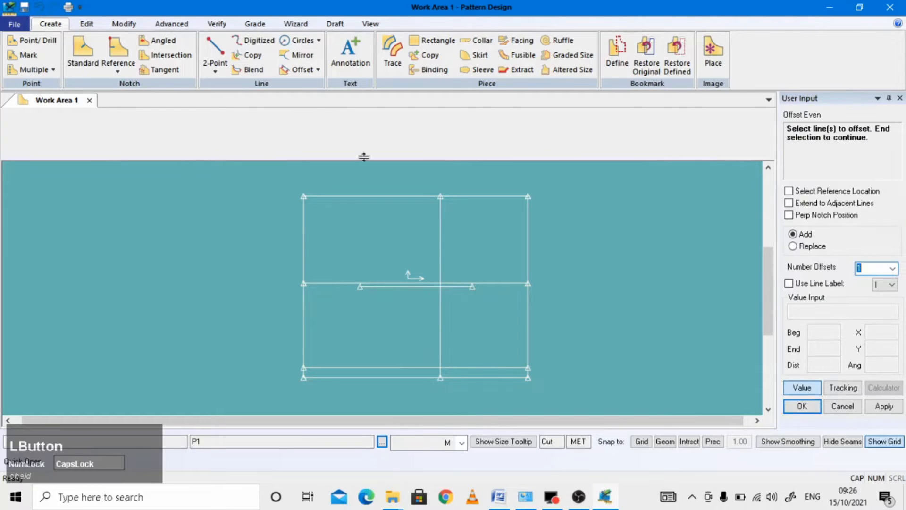
click(440, 245)
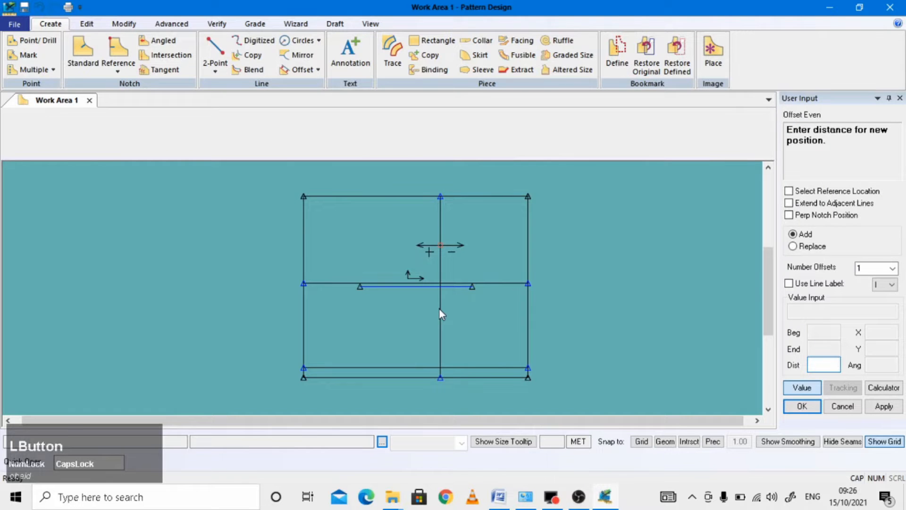
key(ctrl+v)
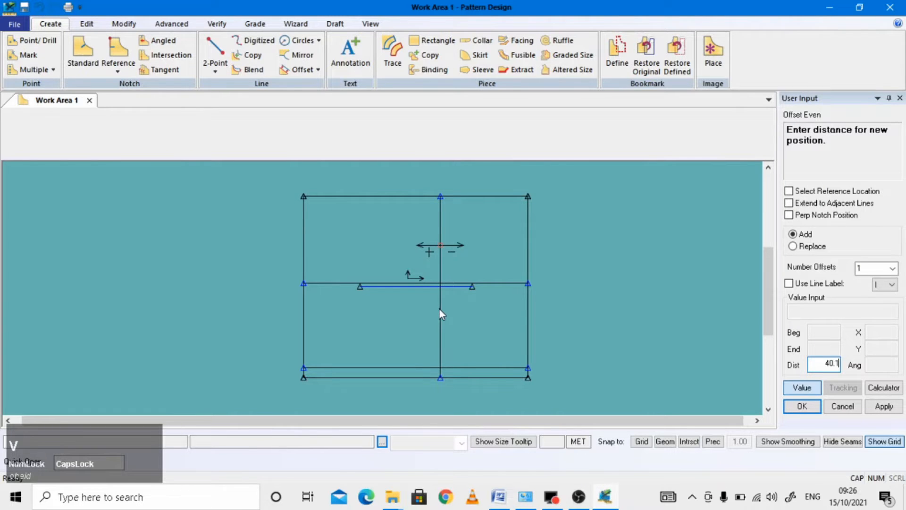
key(Return)
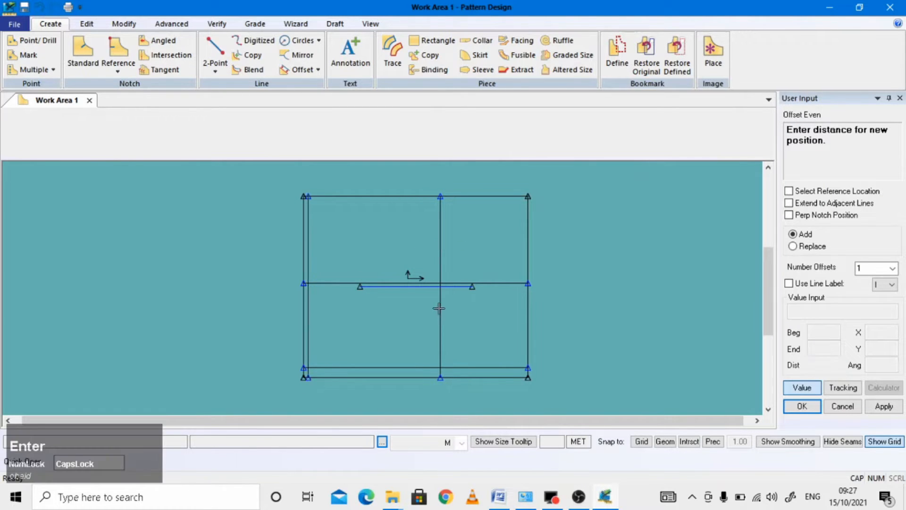
right_click(267, 249)
click(268, 254)
scroll(286, 270, down, 5)
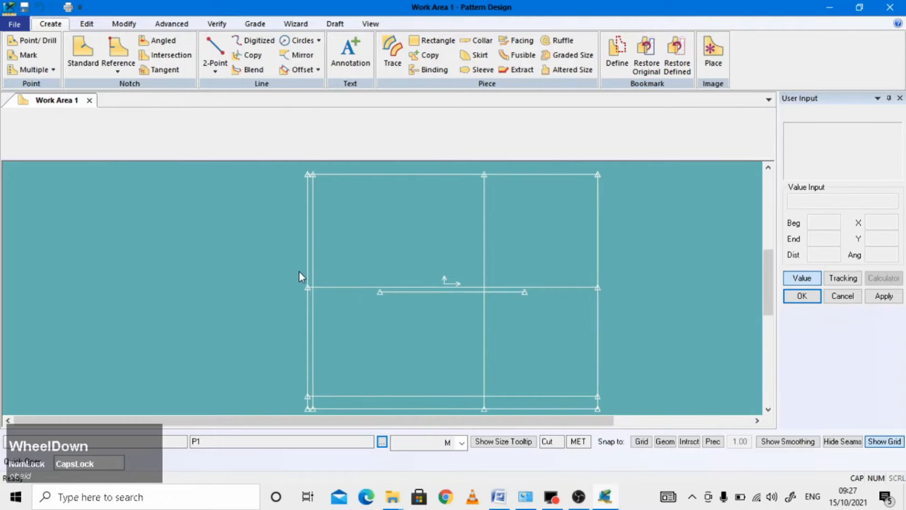
scroll(313, 277, up, 1)
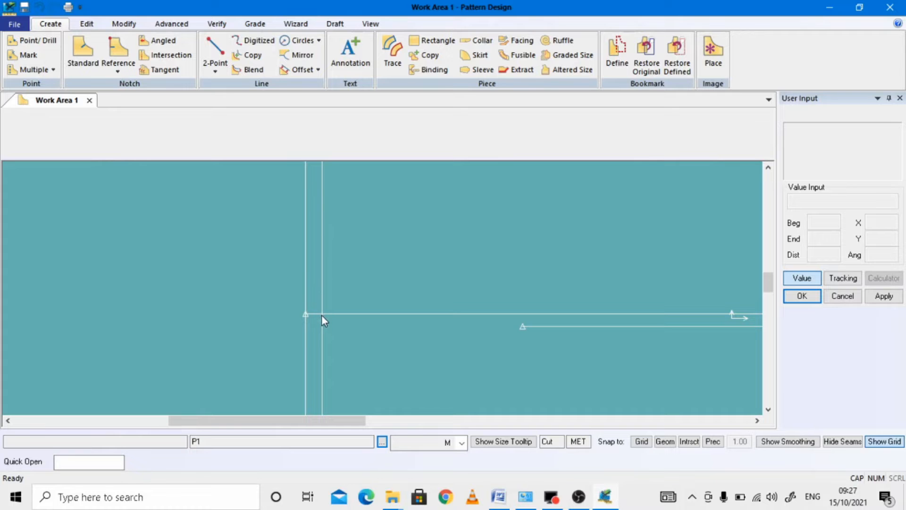
scroll(316, 310, up, 3)
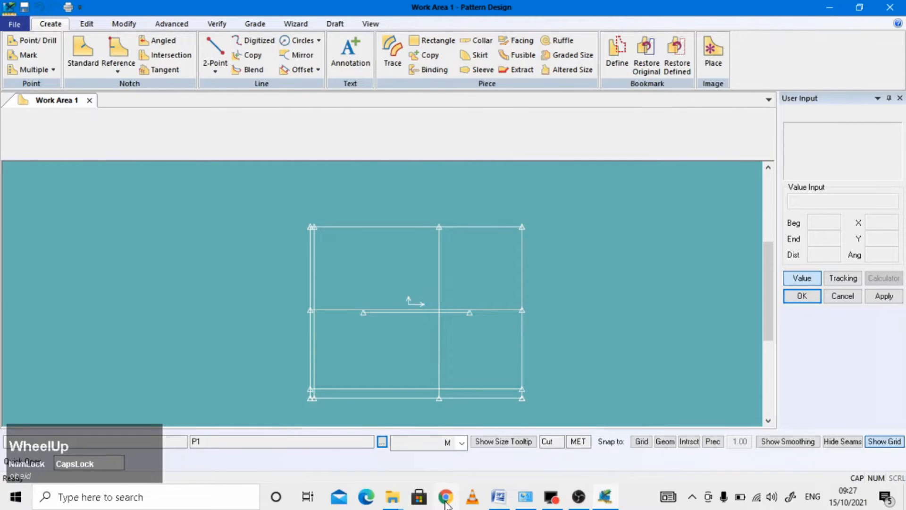
Step: Copy the waist-bust vertical measurement (DH) 20.05 from the Word document and return to Pattern Design
click(494, 501)
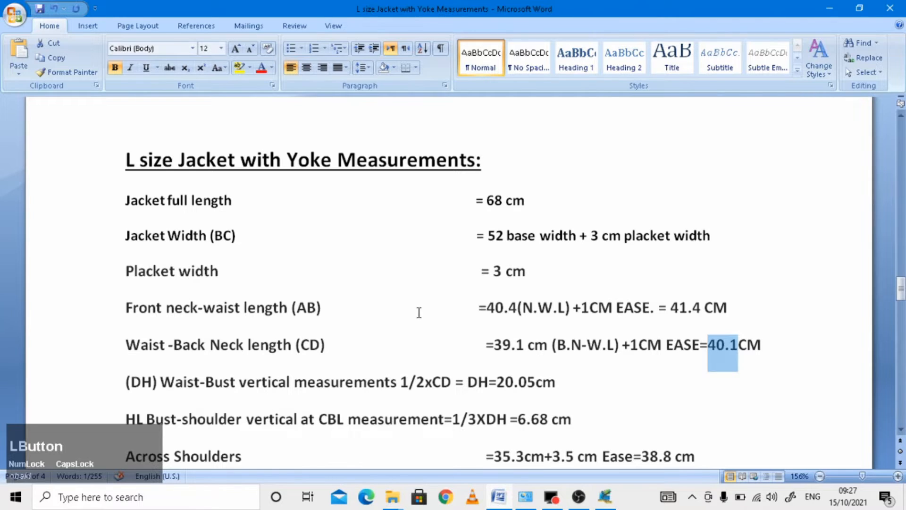
scroll(425, 311, down, 1)
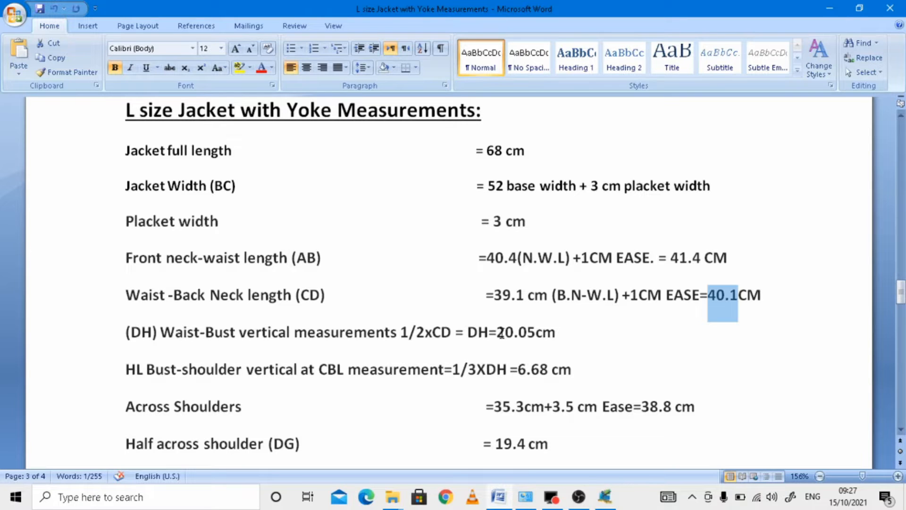
drag(498, 331, 534, 332)
key(ctrl+c)
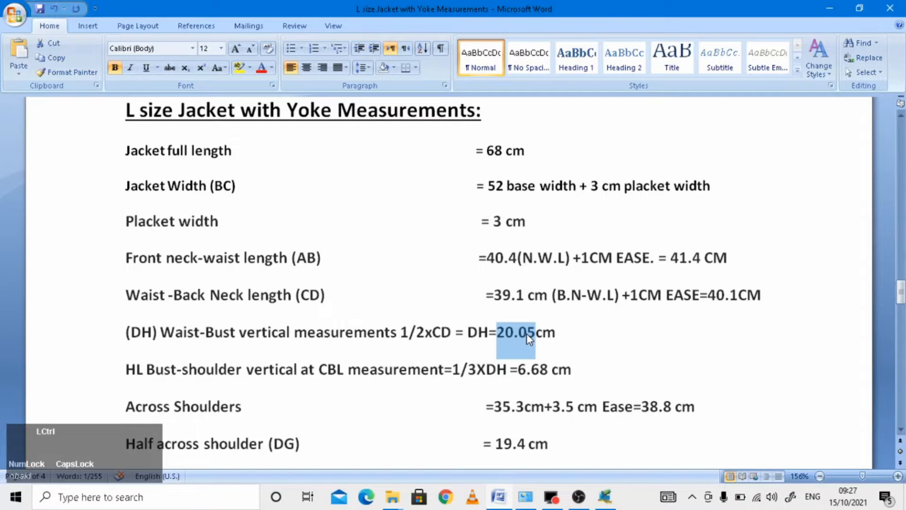
click(604, 498)
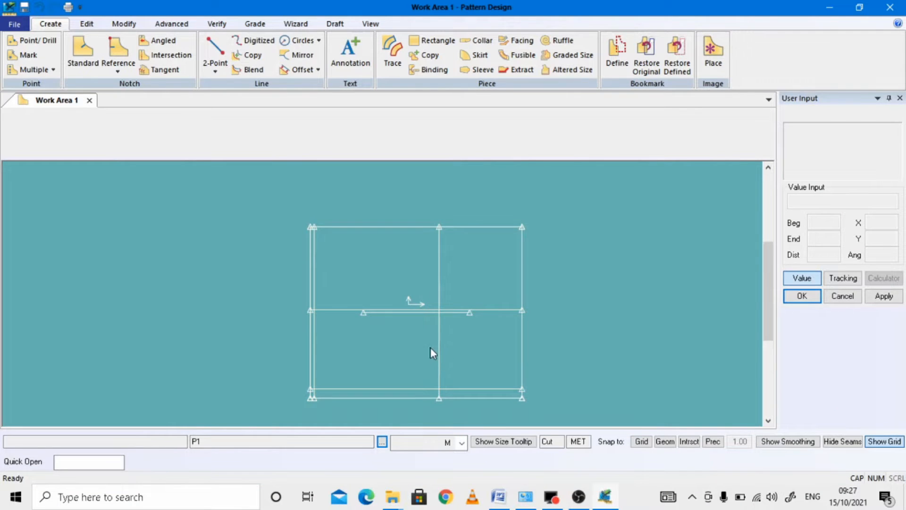
Step: Offset the vertical waist line evenly by 20.05 to add the bust line, and finish the command
click(304, 68)
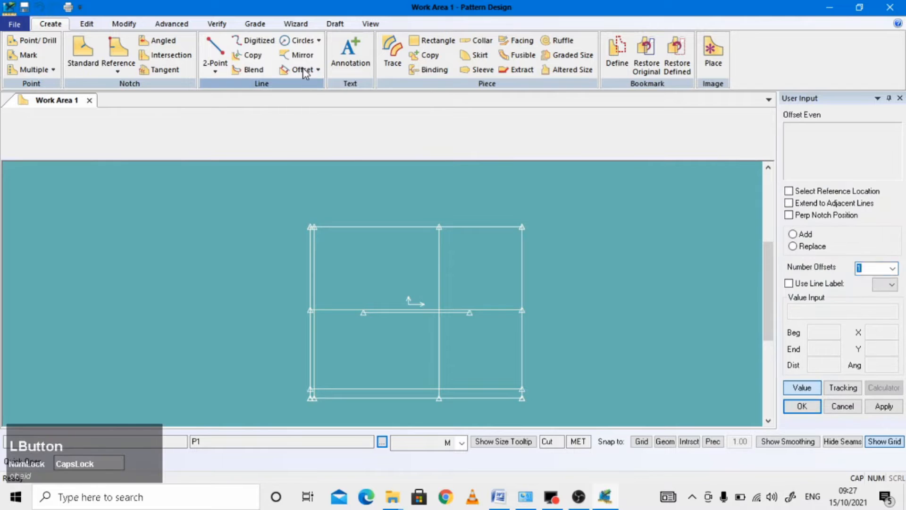
click(440, 285)
right_click(440, 284)
click(441, 286)
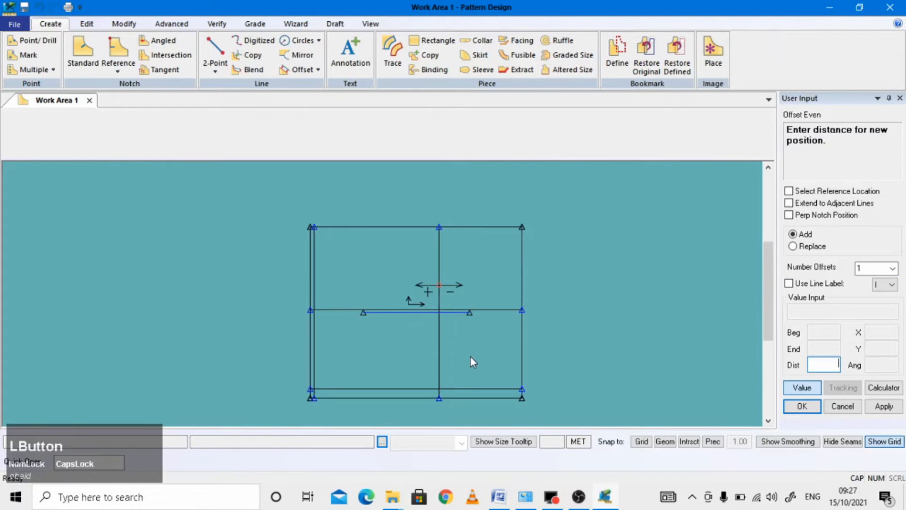
key(ctrl+v)
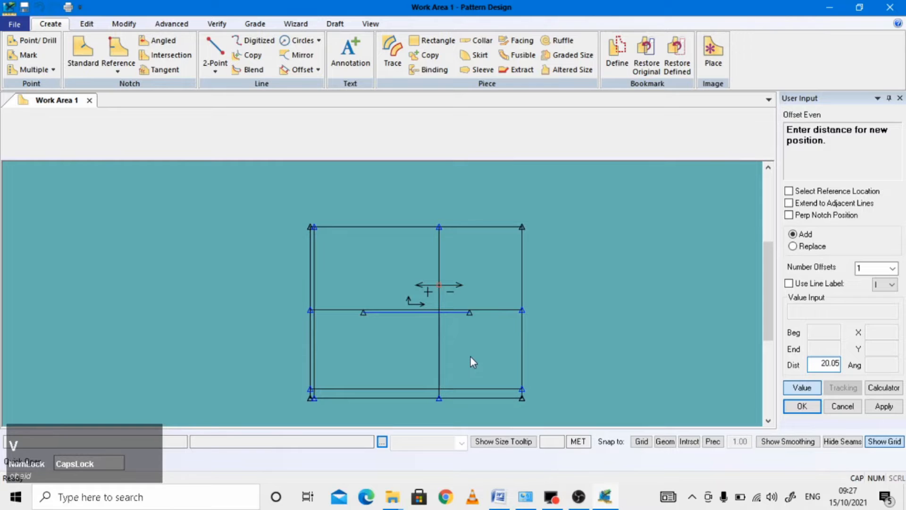
key(Return)
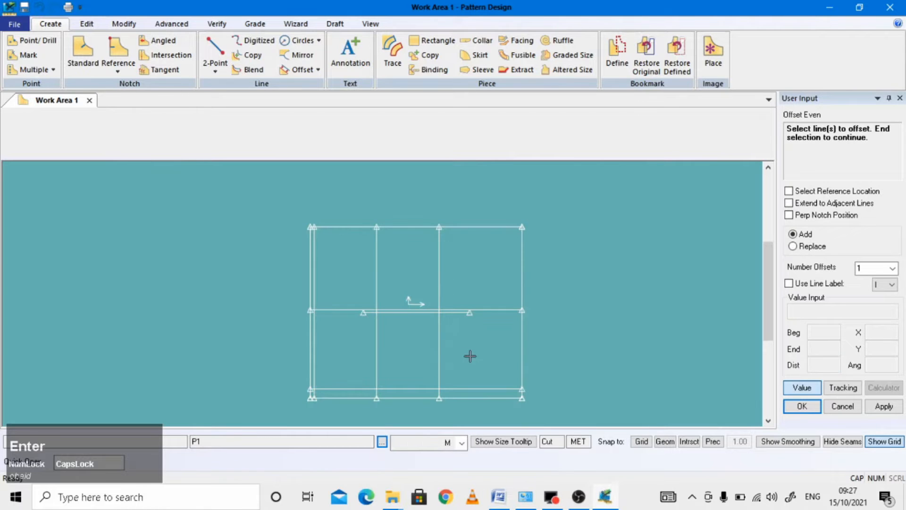
click(254, 256)
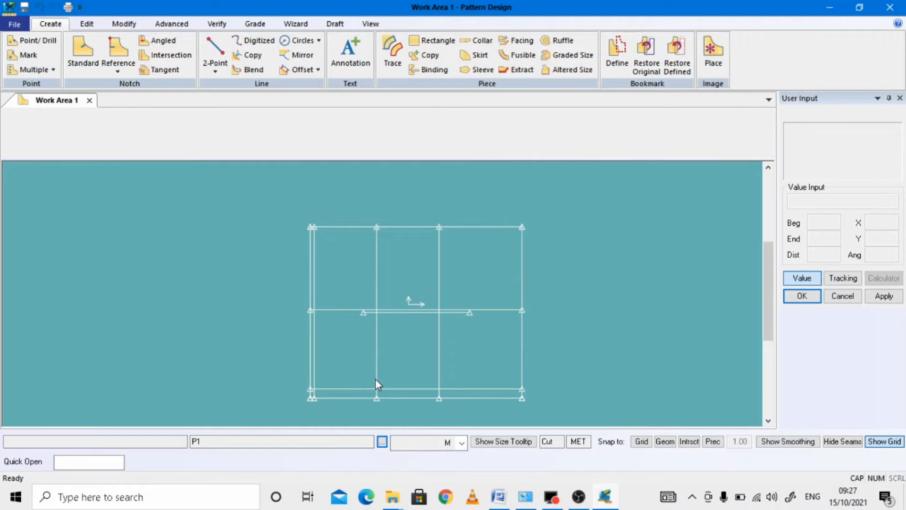
Step: Copy the bust-shoulder vertical measurement (HL) 6.68 from the Word document and return to Pattern Design
click(498, 496)
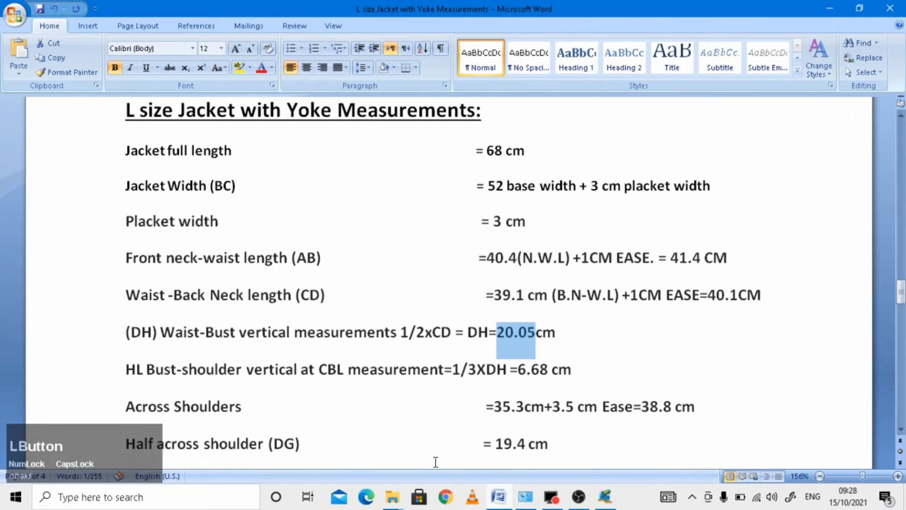
scroll(377, 416, down, 3)
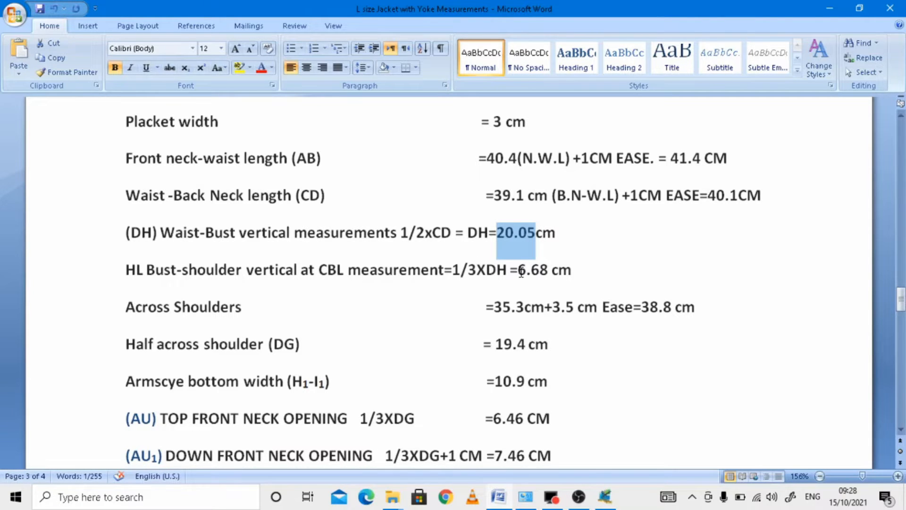
drag(519, 272, 548, 272)
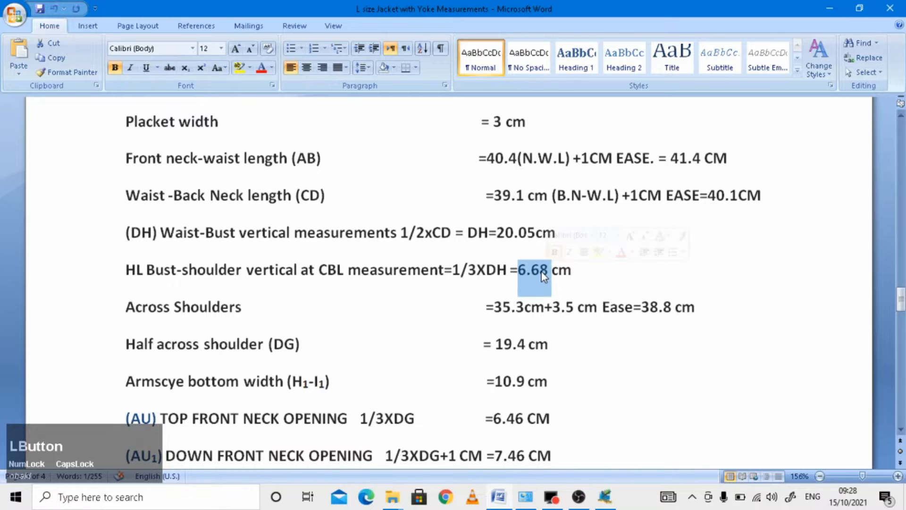
key(ctrl+c)
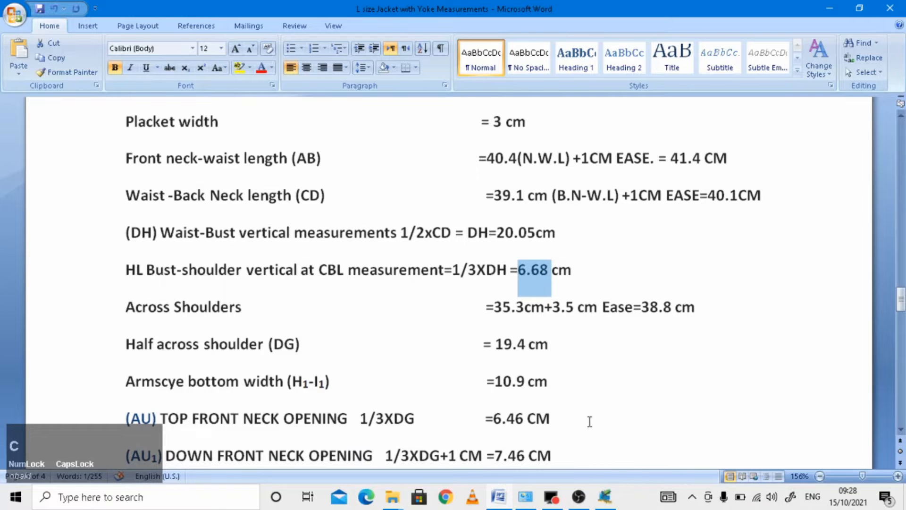
click(604, 497)
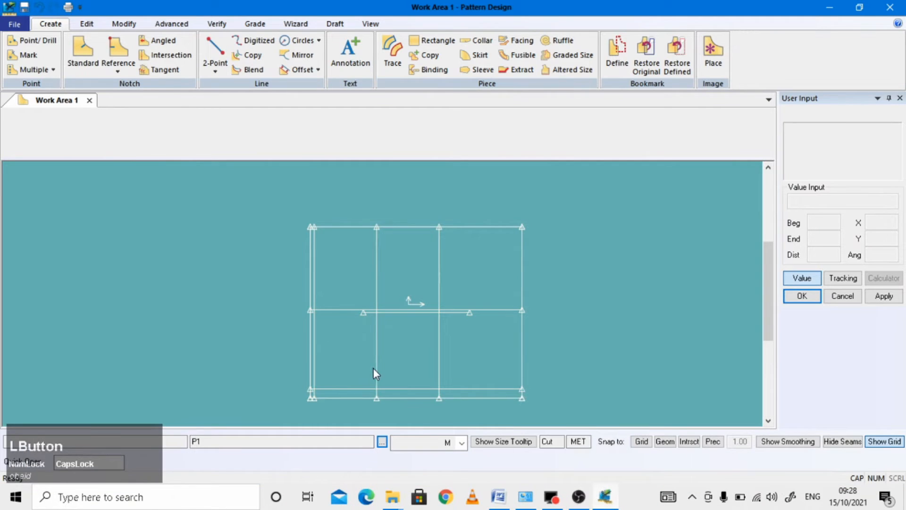
Step: Offset the vertical bust line evenly by 6.68 to add the shoulder-level line toward the neck, and finish the command
scroll(375, 371, down, 1)
scroll(375, 362, up, 1)
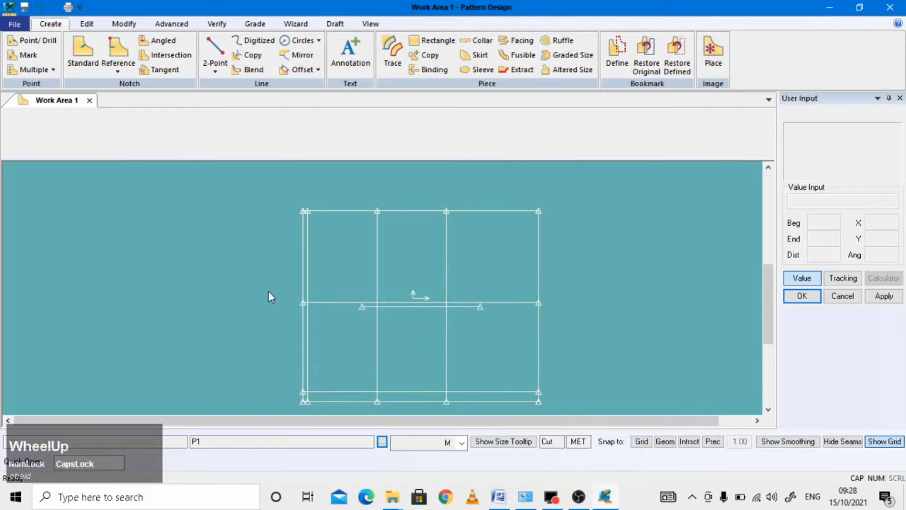
click(295, 70)
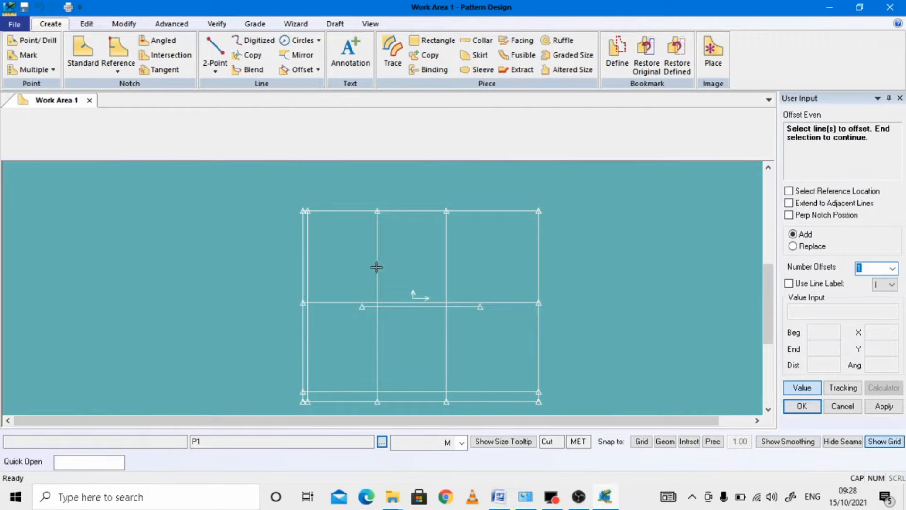
click(376, 334)
right_click(376, 334)
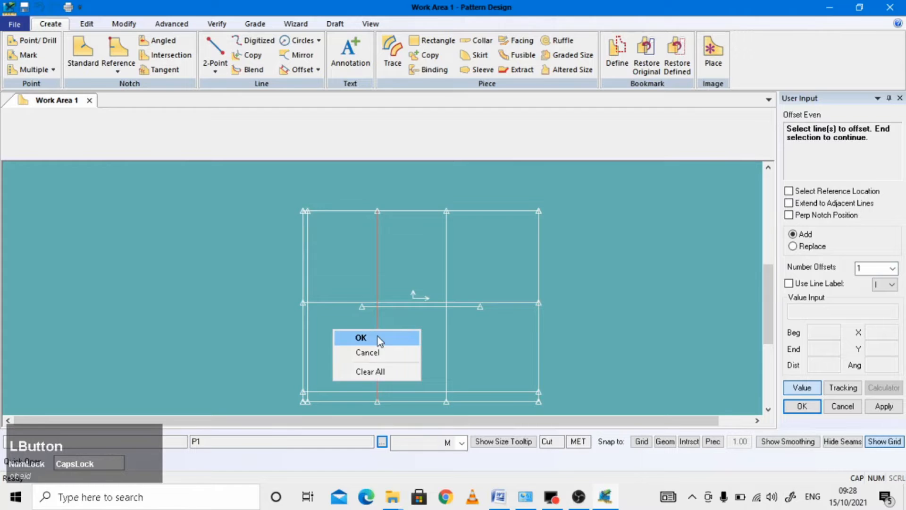
click(377, 336)
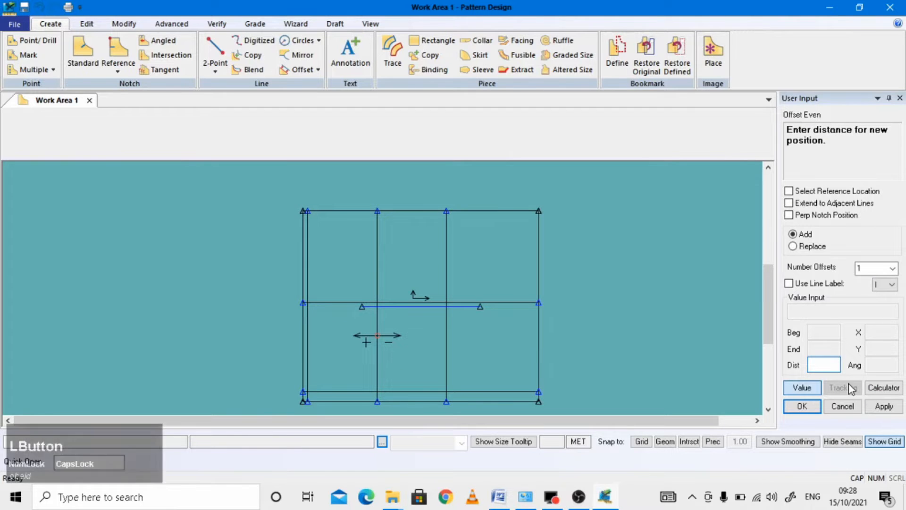
key(ctrl+v)
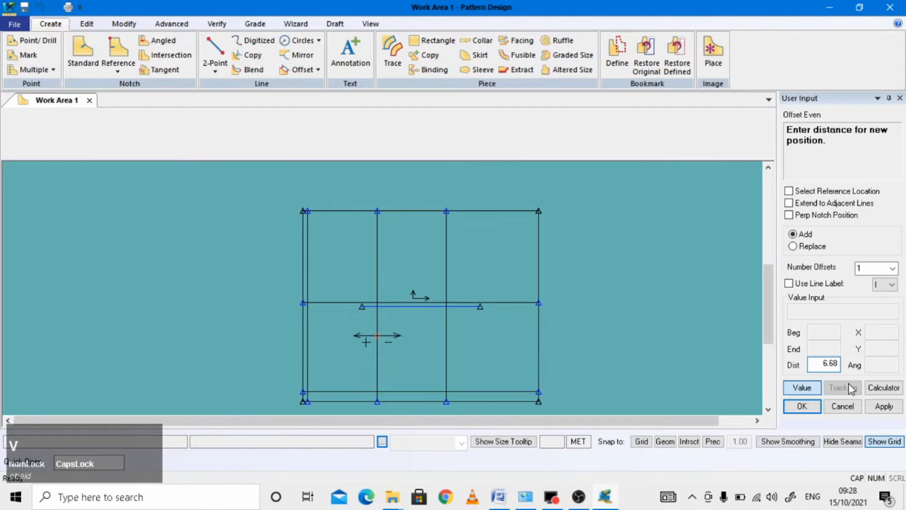
key(Return)
right_click(568, 287)
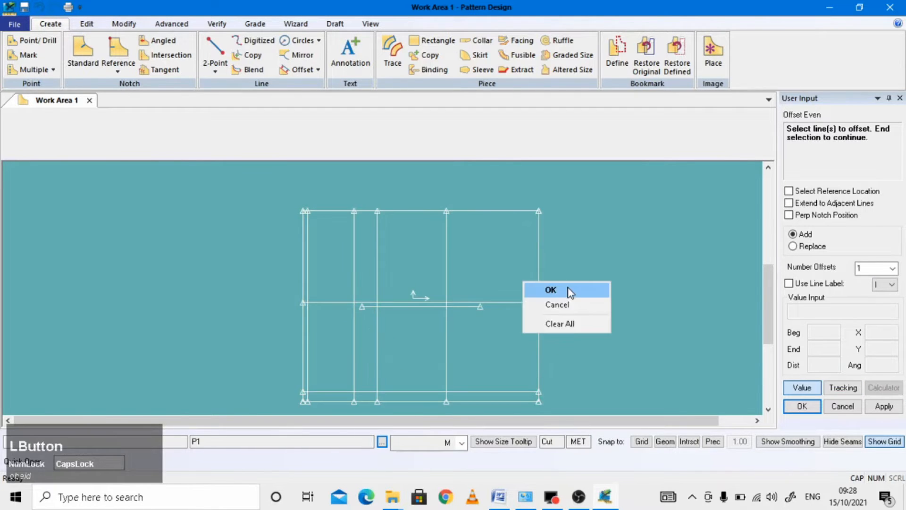
click(568, 289)
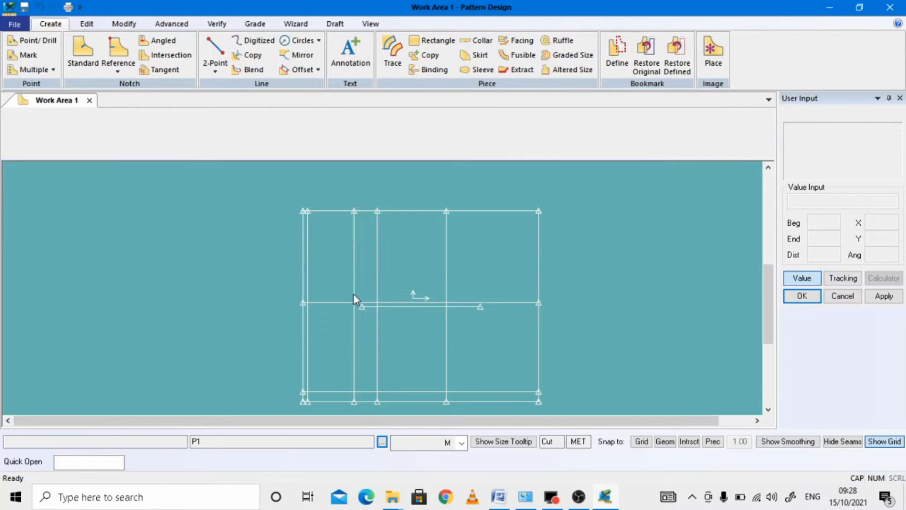
Step: Copy the half across shoulder measurement (DG) 19.4 from the Word document and return to Pattern Design
click(498, 501)
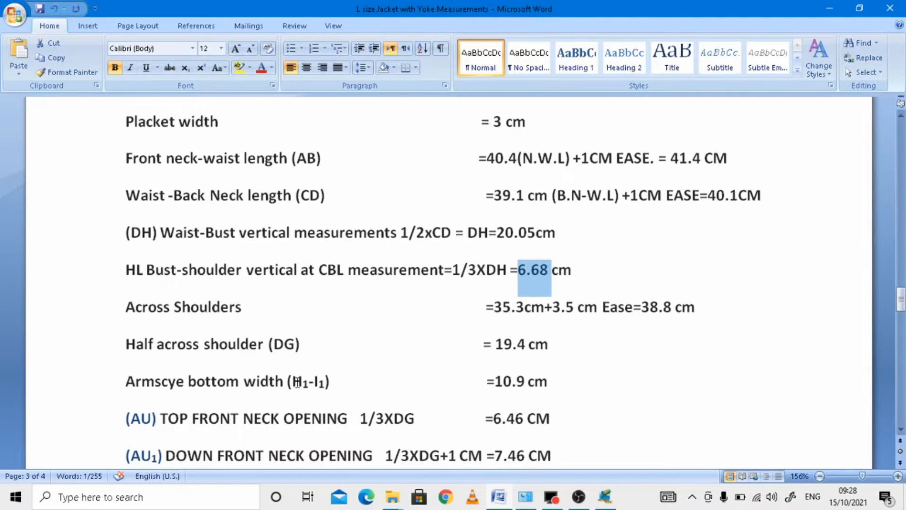
drag(497, 343, 522, 349)
key(ctrl+c)
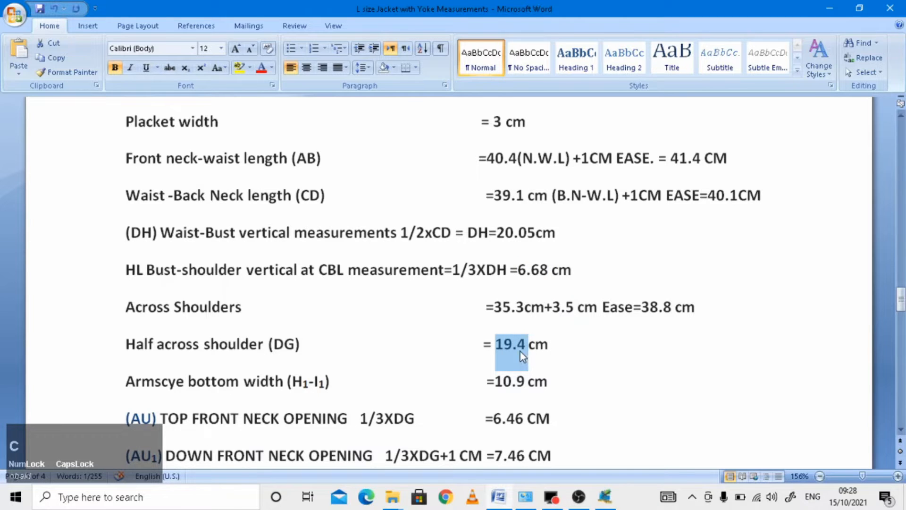
click(606, 498)
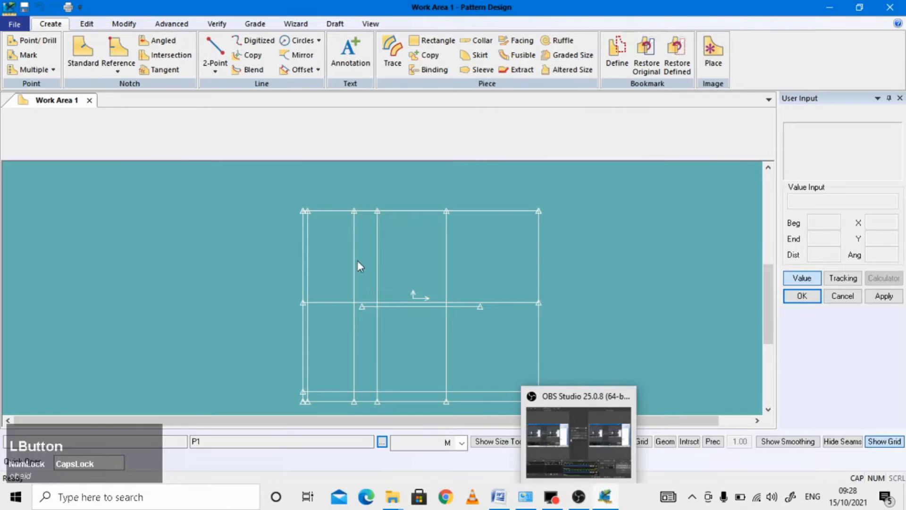
Step: Offset the rectangle's top edge evenly by -19.4 to add the horizontal half across shoulder line, and finish the command
scroll(350, 220, down, 1)
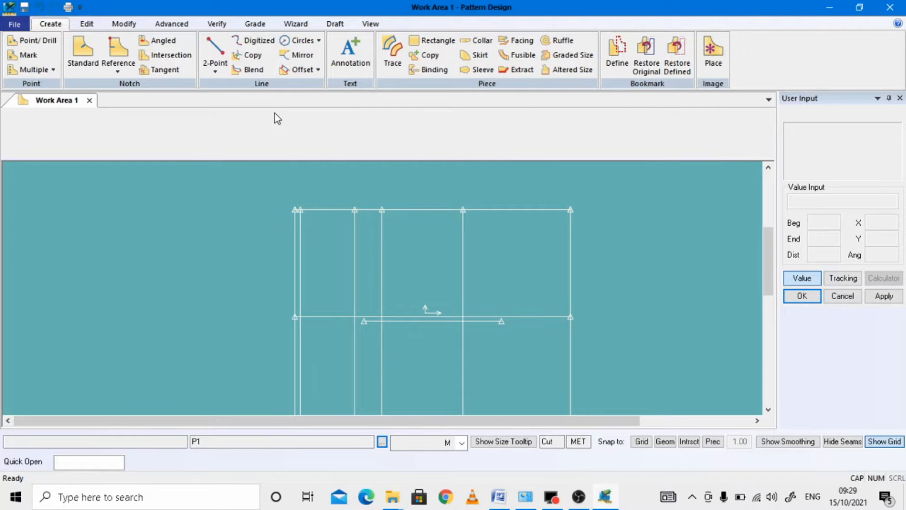
click(303, 70)
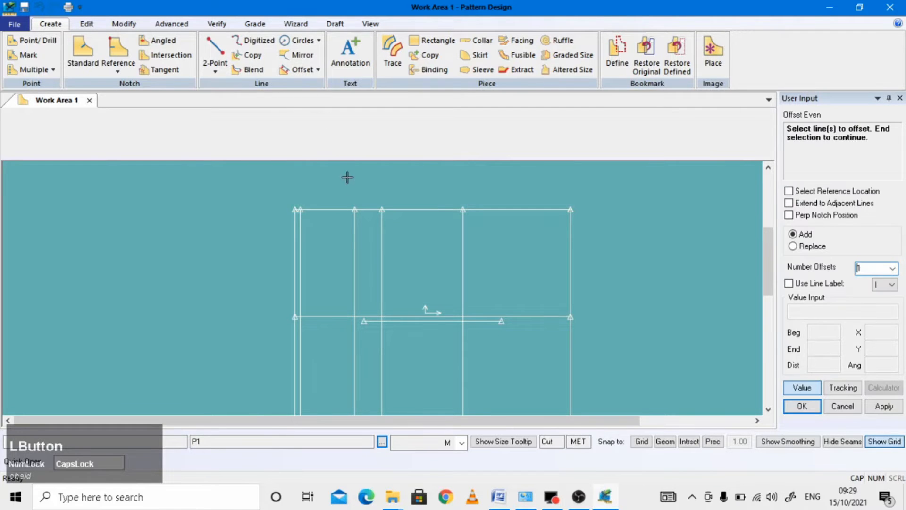
click(333, 210)
right_click(334, 212)
click(335, 212)
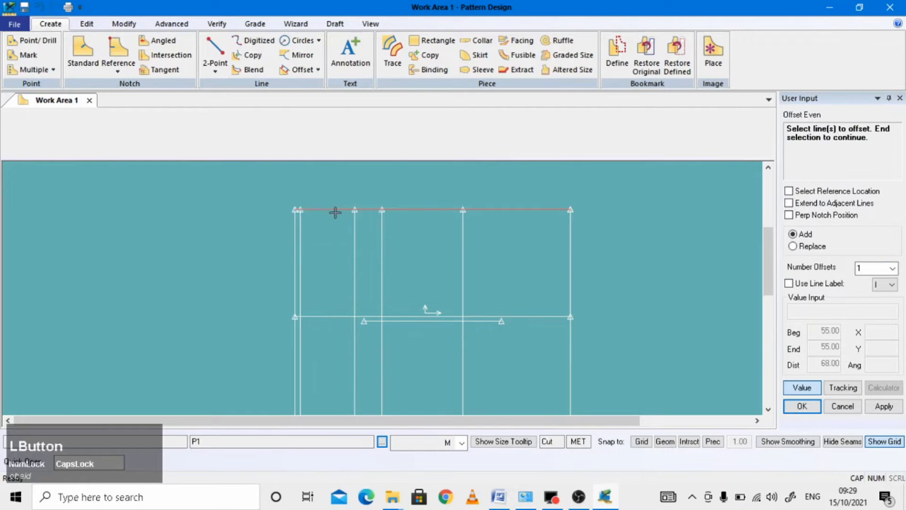
text(-19.4)
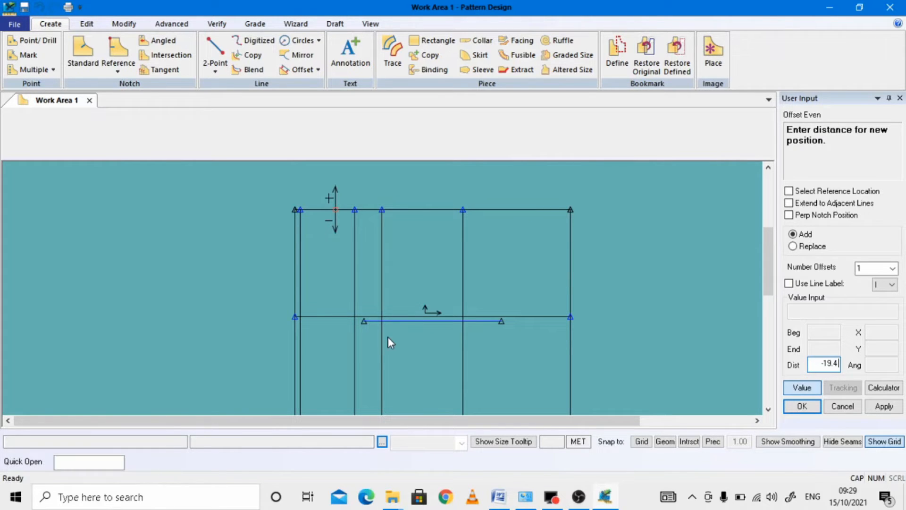
key(Return)
right_click(443, 241)
click(468, 248)
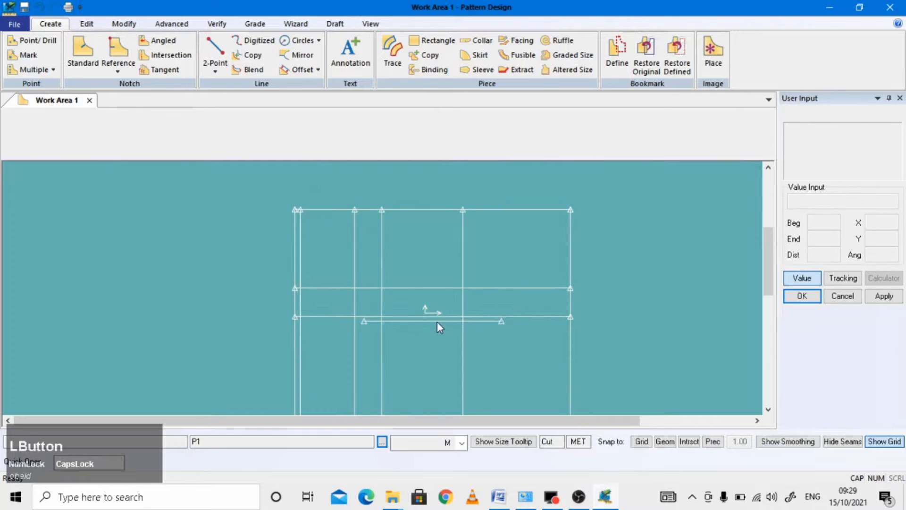
Step: Clip the horizontal half across shoulder line at the vertical bust line, keeping the neck side, and finish the command
scroll(358, 315, down, 1)
scroll(363, 286, down, 2)
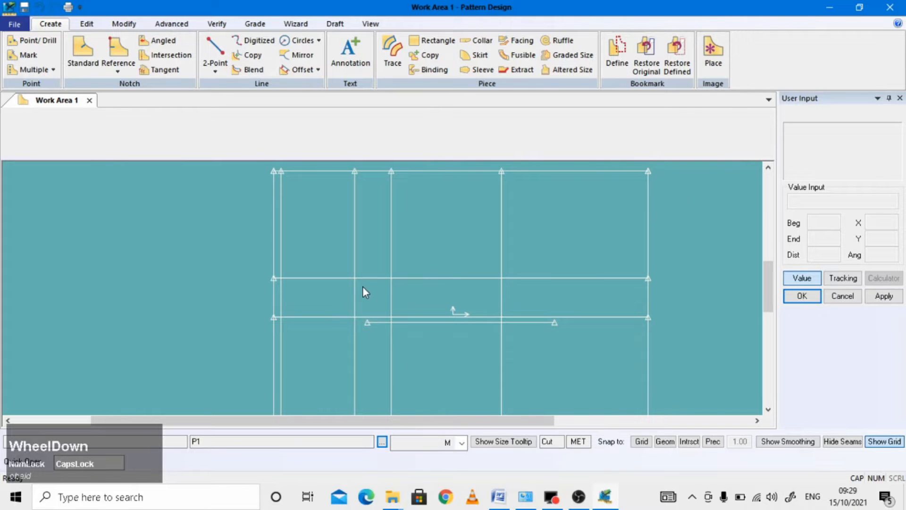
scroll(362, 286, up, 3)
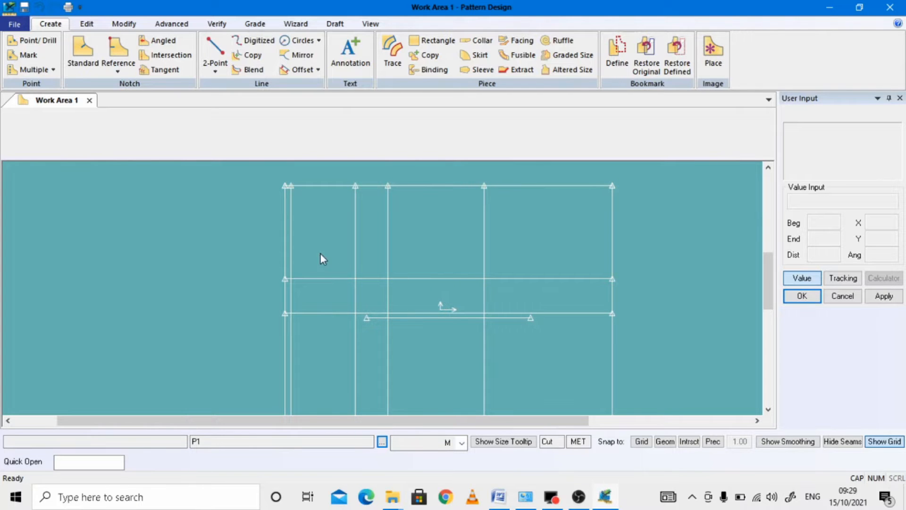
click(123, 24)
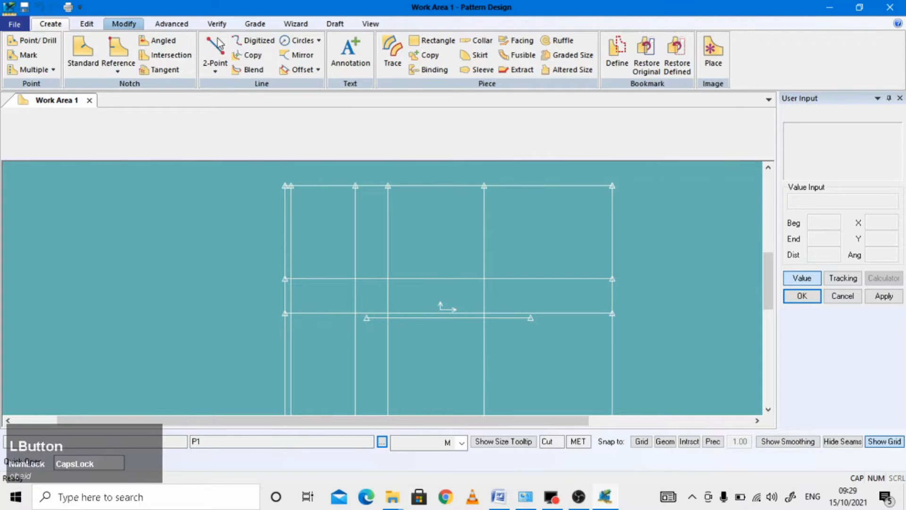
click(517, 54)
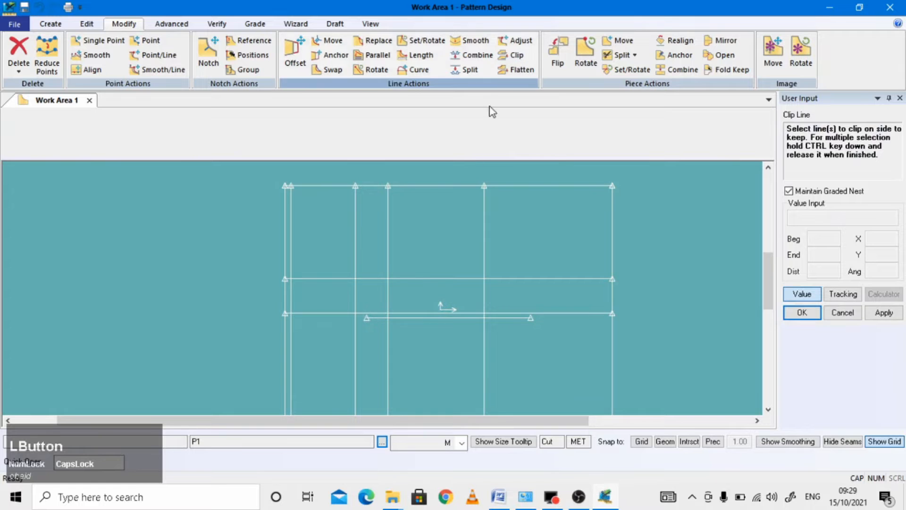
scroll(404, 283, down, 1)
scroll(403, 283, down, 1)
click(327, 279)
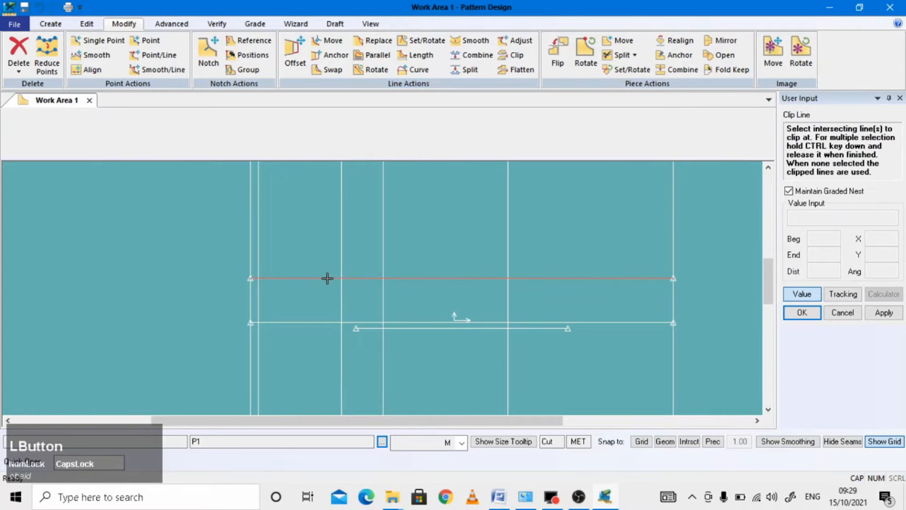
click(383, 214)
scroll(384, 285, up, 2)
scroll(363, 285, down, 1)
scroll(364, 285, down, 1)
right_click(154, 249)
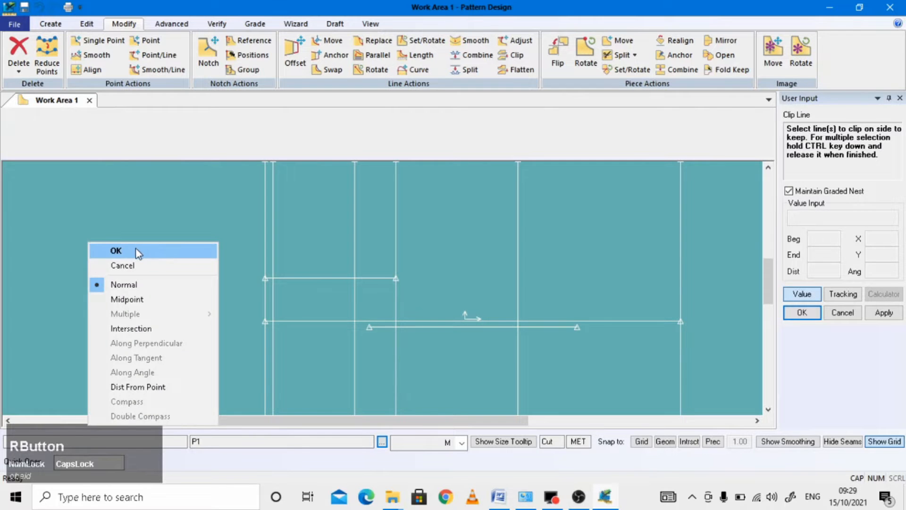
click(143, 248)
scroll(311, 266, up, 3)
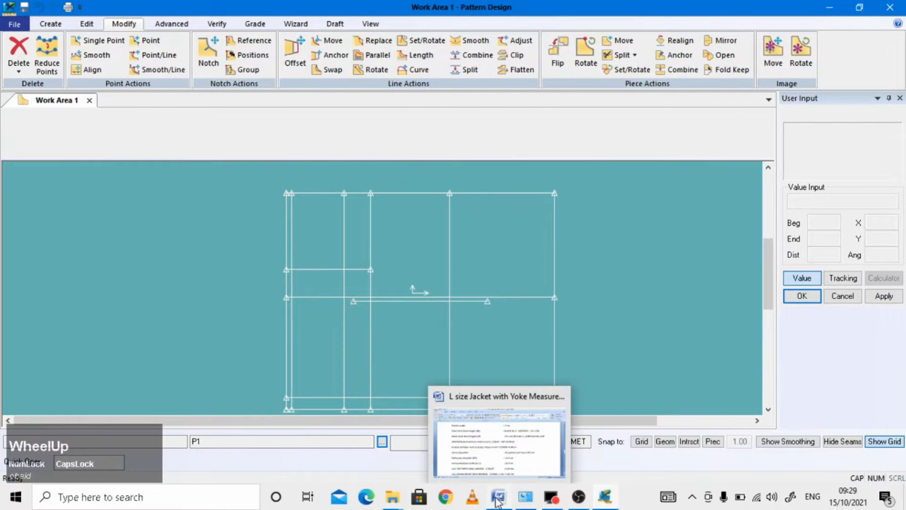
Step: Copy the armscye bottom width (H1-I1) 10.9 from the Word document and return to Pattern Design
click(498, 495)
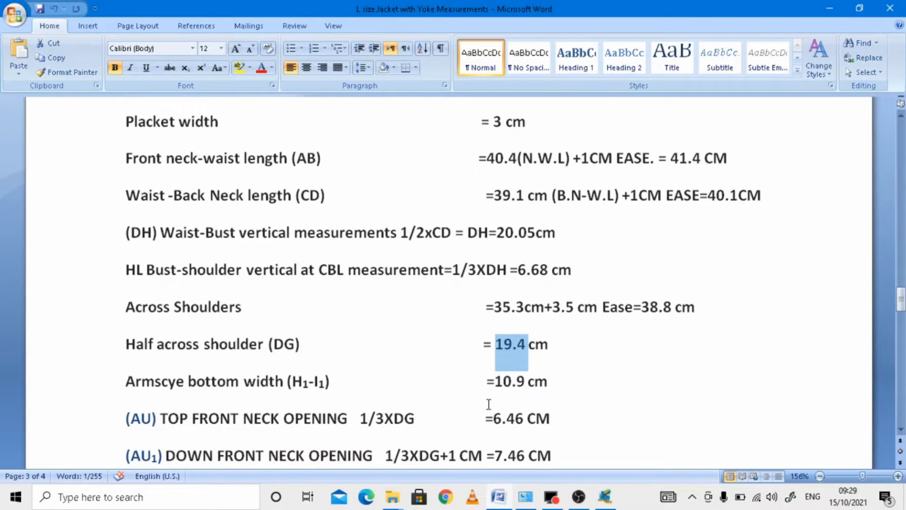
click(496, 381)
drag(496, 381, 522, 395)
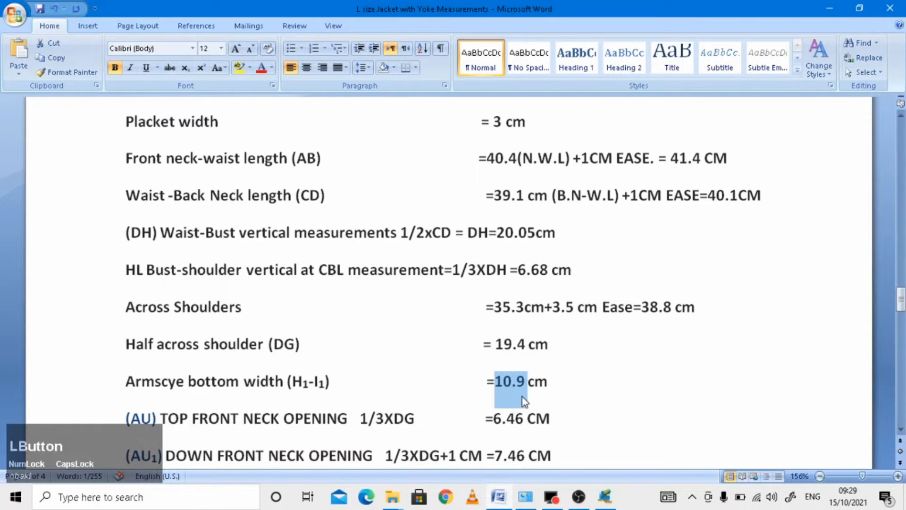
key(ctrl+c)
click(604, 503)
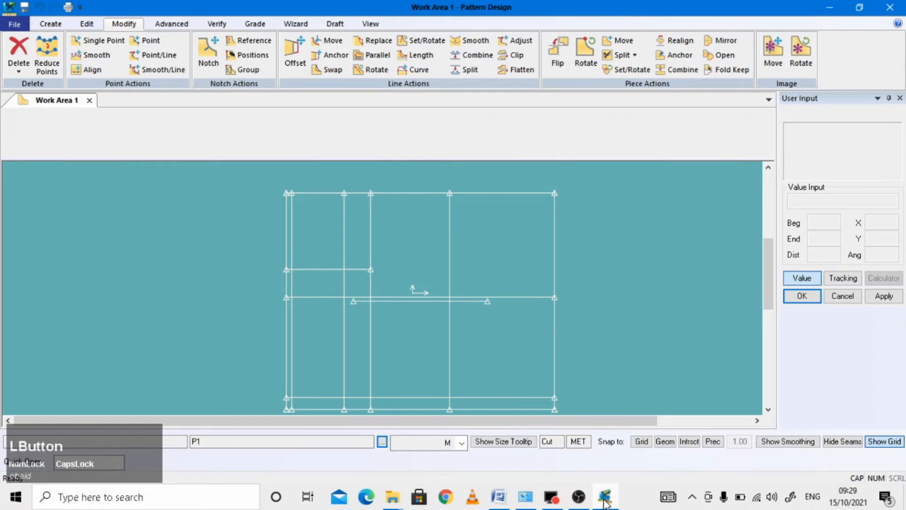
Step: Offset the short half across shoulder line evenly by -10.9 to add the armscye bottom width line, and finish the command
click(52, 24)
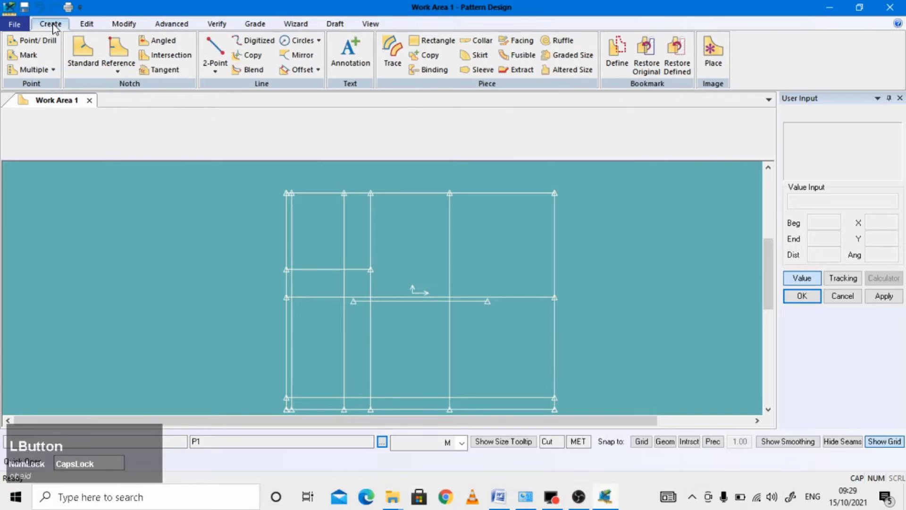
click(302, 69)
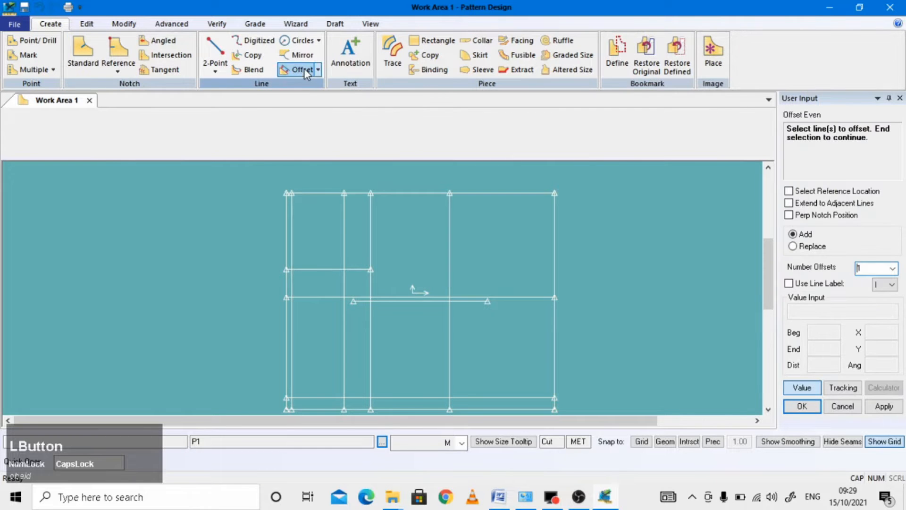
scroll(339, 343, down, 1)
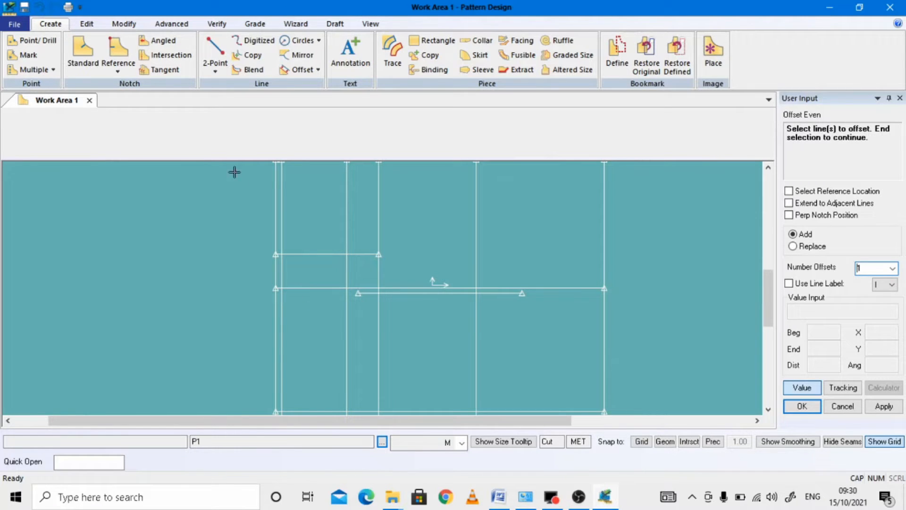
click(310, 255)
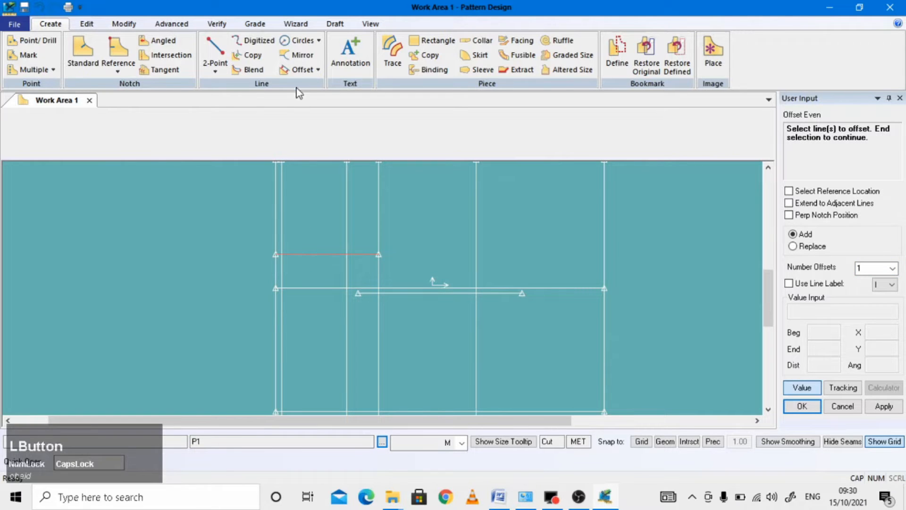
click(295, 70)
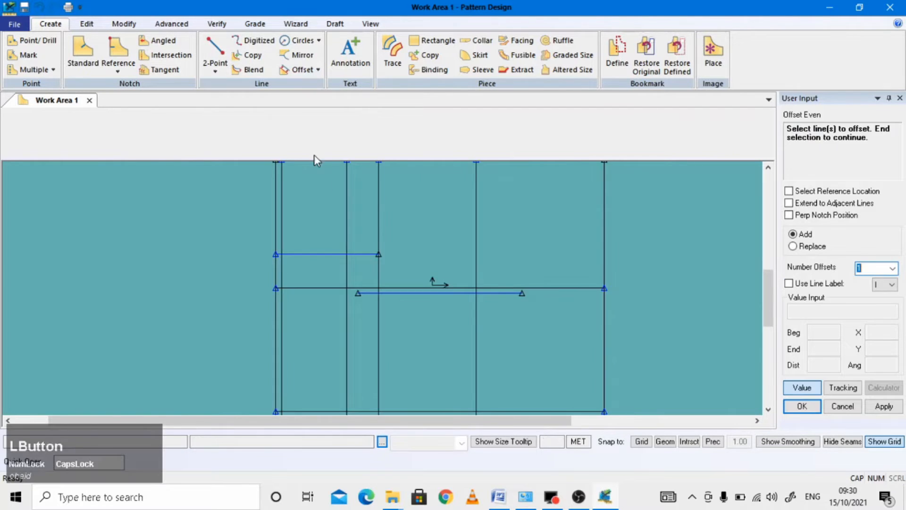
click(322, 254)
right_click(322, 254)
click(322, 254)
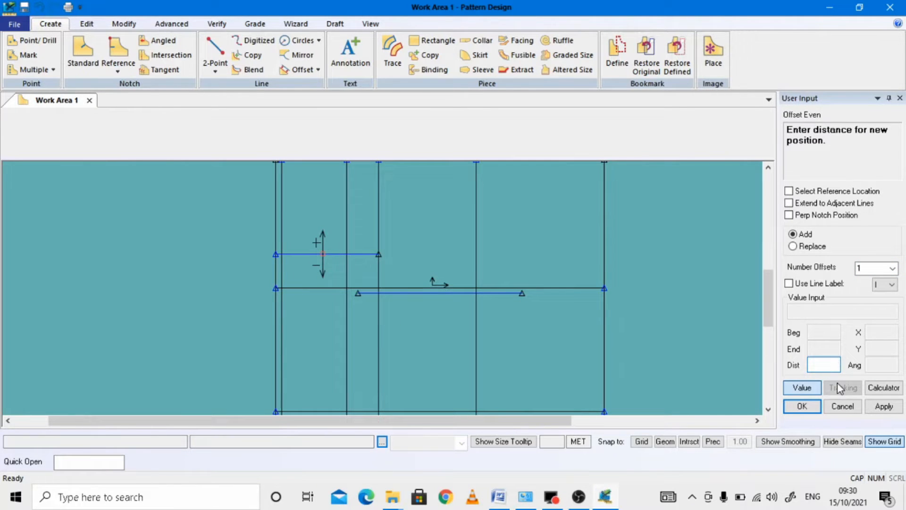
text(-10.9)
key(Return)
right_click(231, 257)
click(230, 260)
scroll(342, 283, down, 4)
scroll(343, 284, up, 2)
scroll(340, 277, down, 4)
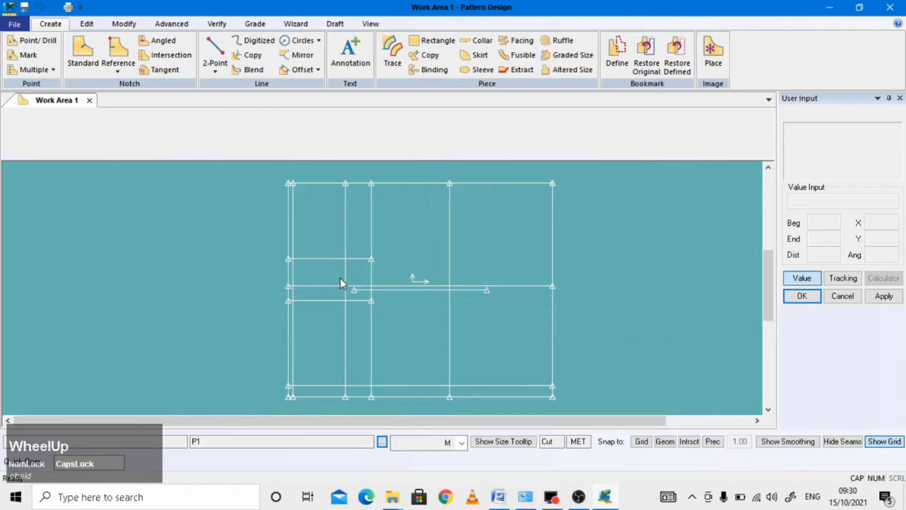
scroll(340, 277, up, 2)
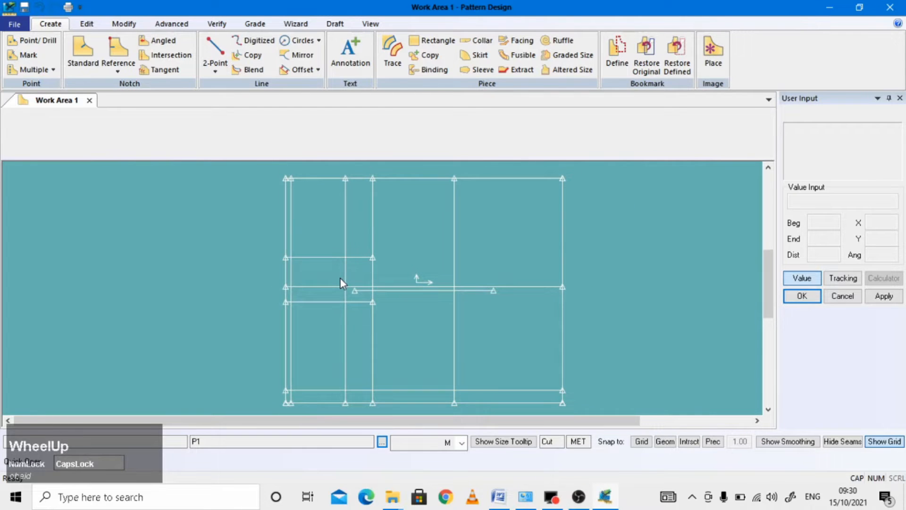
scroll(340, 278, down, 2)
scroll(340, 278, down, 1)
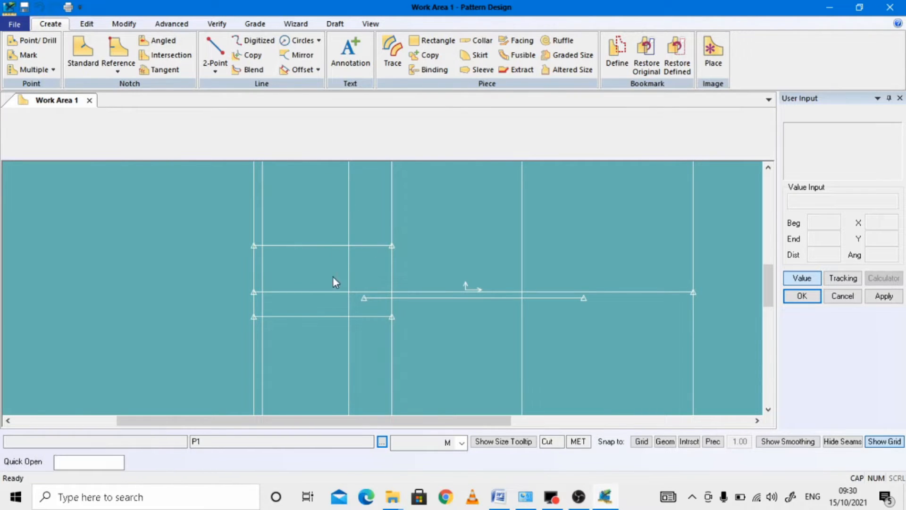
Step: Copy the top front neck opening (AU) measurement 6.46 from the Word document and return to Pattern Design
mouse_move(499, 496)
click(472, 473)
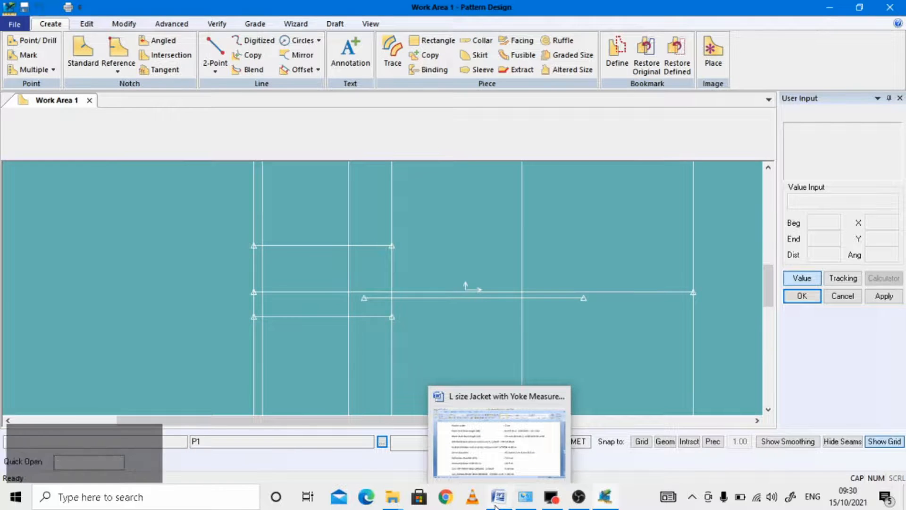
scroll(377, 352, down, 3)
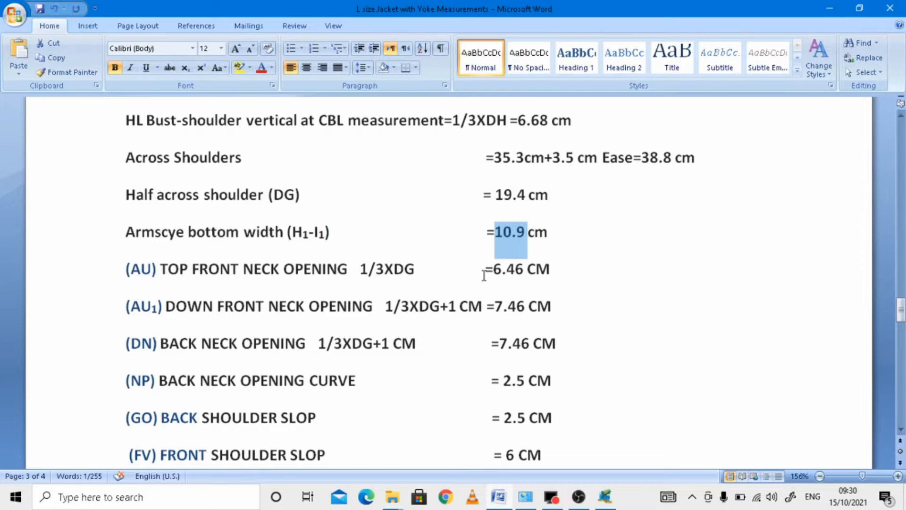
drag(493, 269, 523, 277)
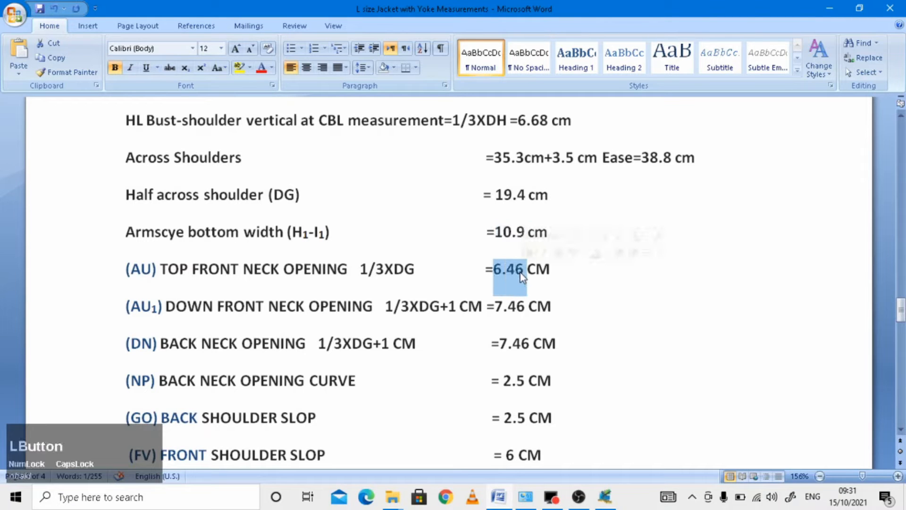
key(ctrl+c)
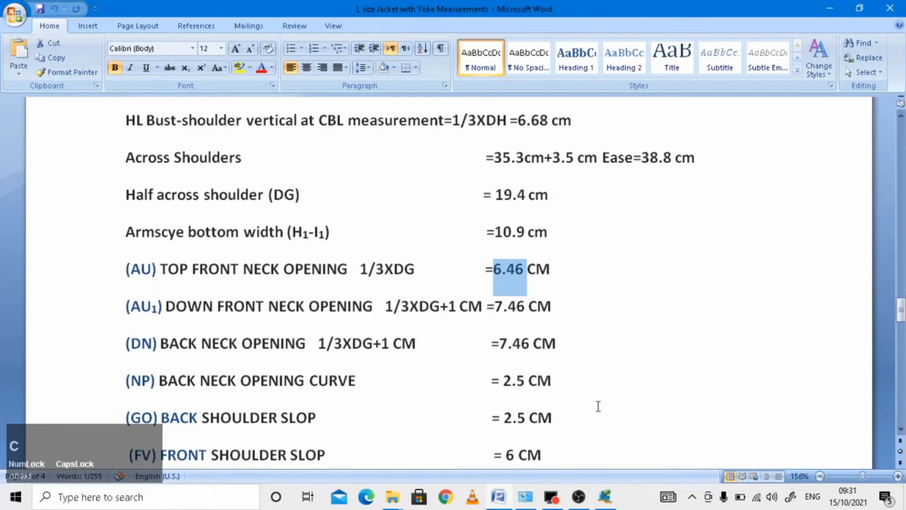
click(606, 499)
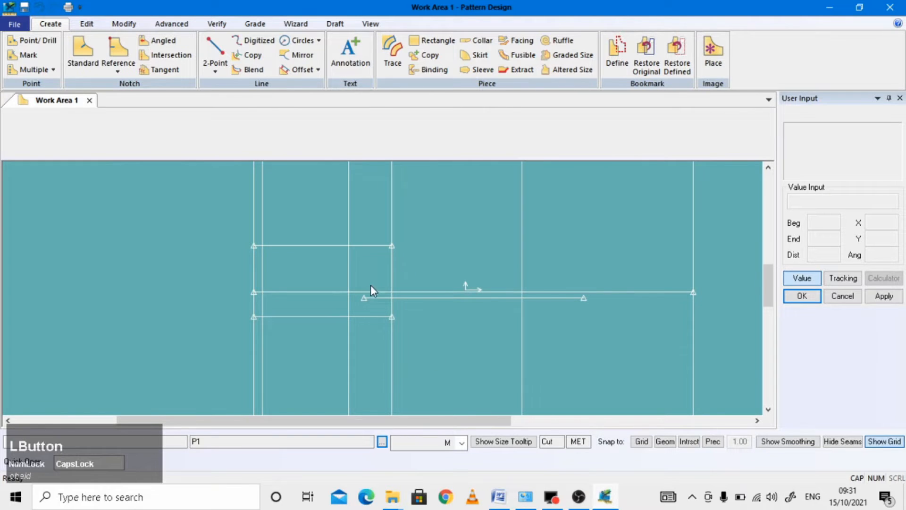
Step: Offset the horizontal line just above the rectangle's bottom edge evenly by -6.46 to add the top front neck opening line, and finish the command
scroll(370, 284, up, 3)
scroll(349, 385, down, 1)
scroll(348, 382, down, 1)
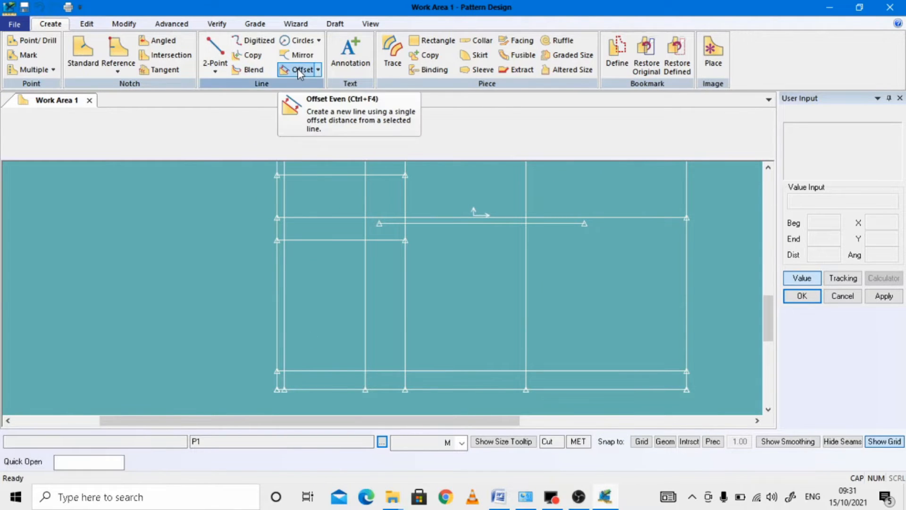
click(299, 71)
click(327, 372)
right_click(327, 371)
click(326, 375)
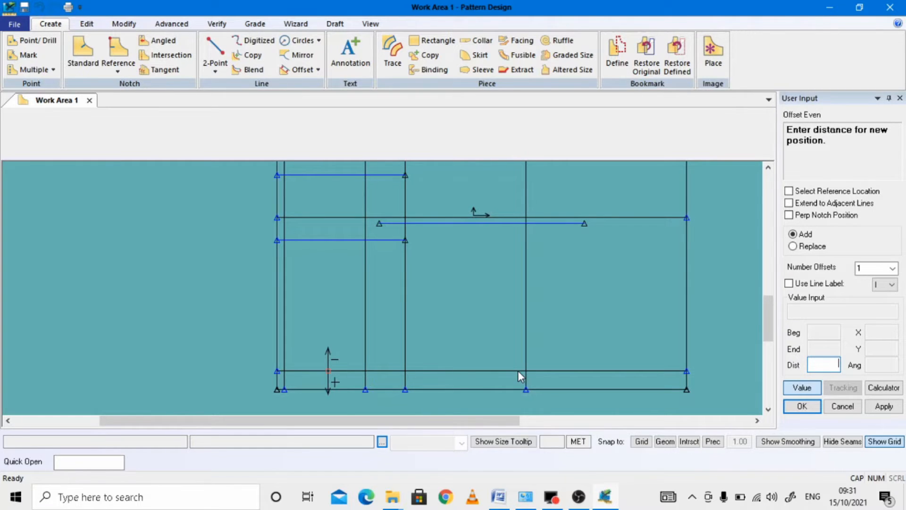
text(-6.46)
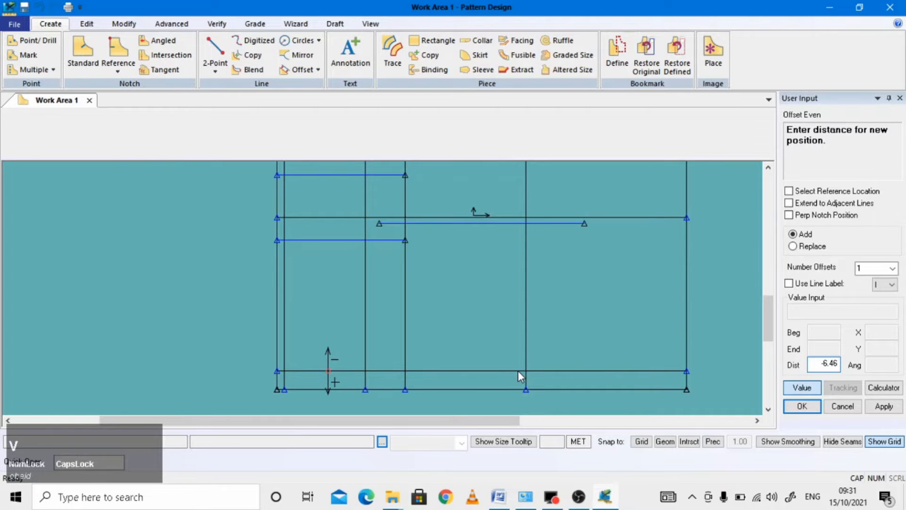
key(Return)
right_click(241, 284)
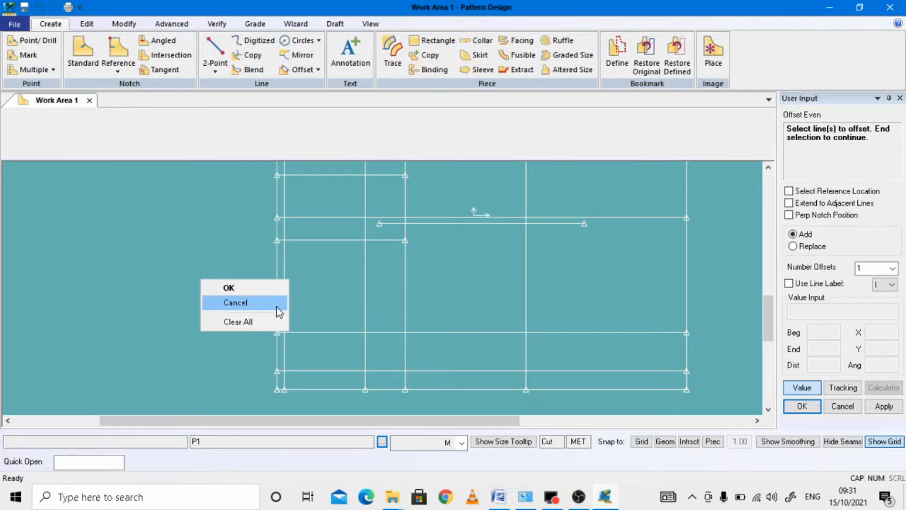
click(253, 304)
Step: Copy the down front neck opening (AU1) measurement 7.46 from the Word document and return to Pattern Design
scroll(391, 348, down, 1)
scroll(392, 348, up, 2)
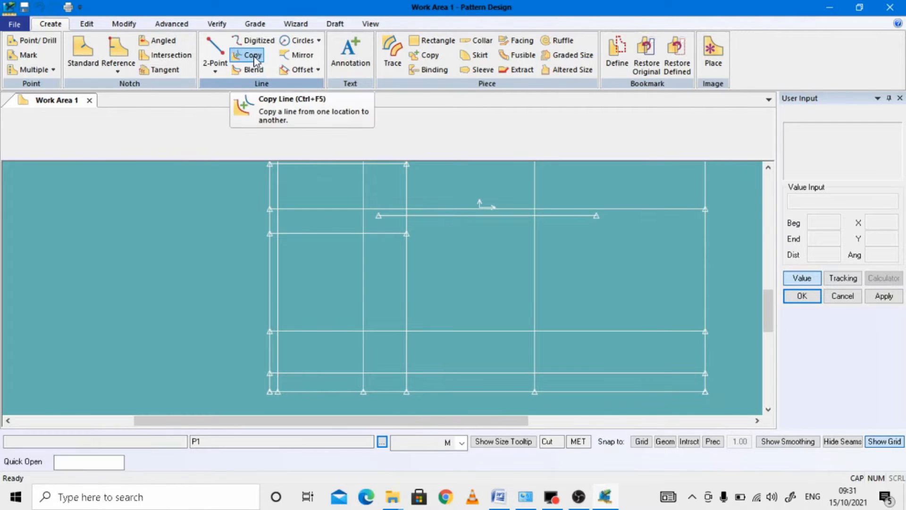
click(297, 69)
click(517, 505)
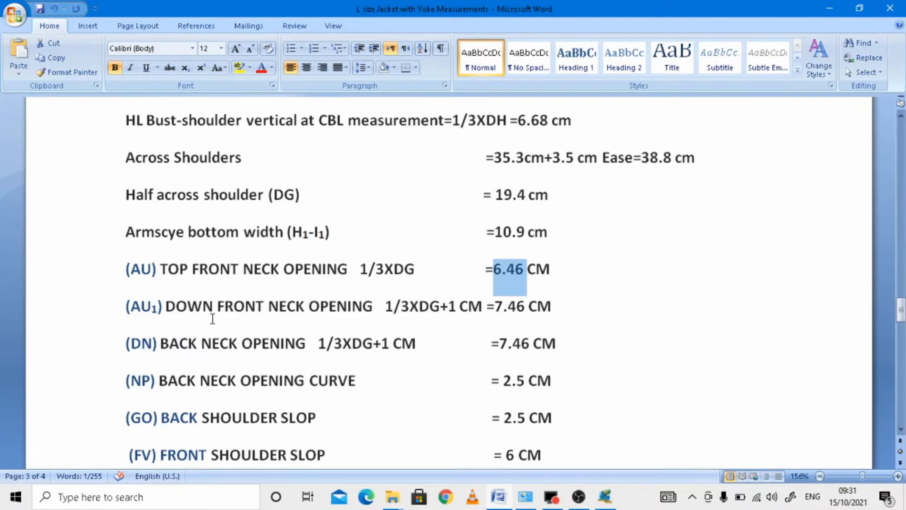
drag(495, 306, 523, 307)
key(ctrl+c)
click(604, 504)
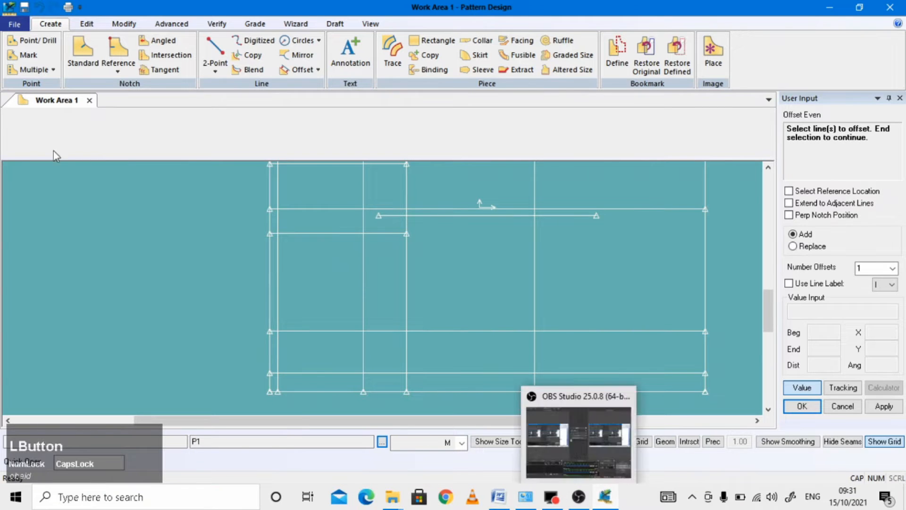
Step: Offset the rectangle's left edge evenly by -7.46 to add the vertical down front neck opening line, and finish the command
click(301, 70)
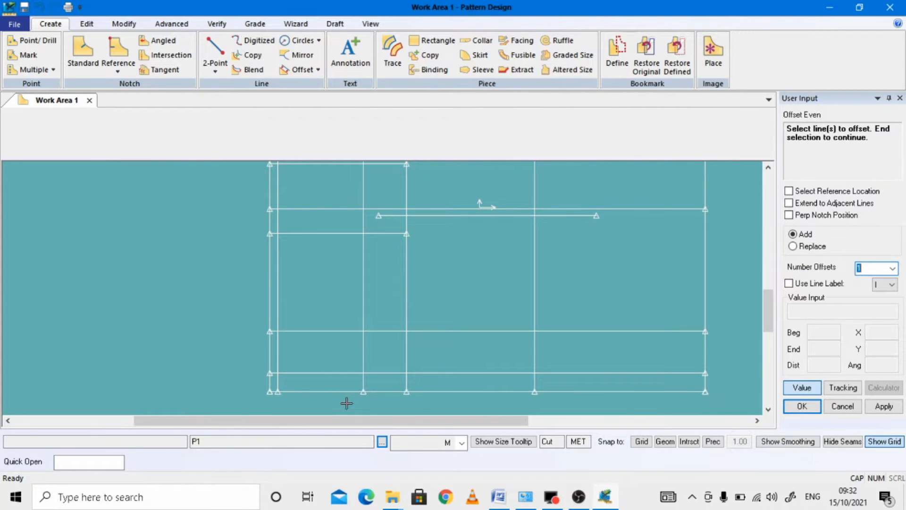
click(268, 313)
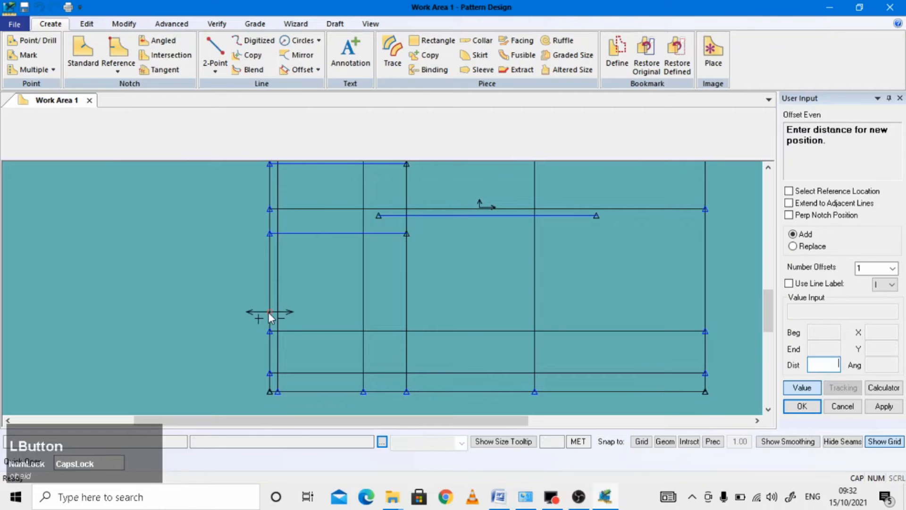
text(-)
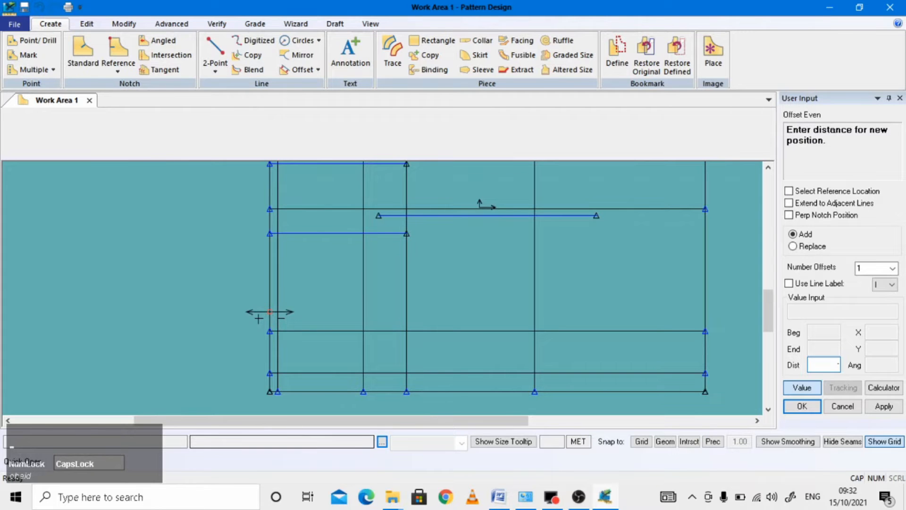
text(7.46)
key(Return)
right_click(184, 277)
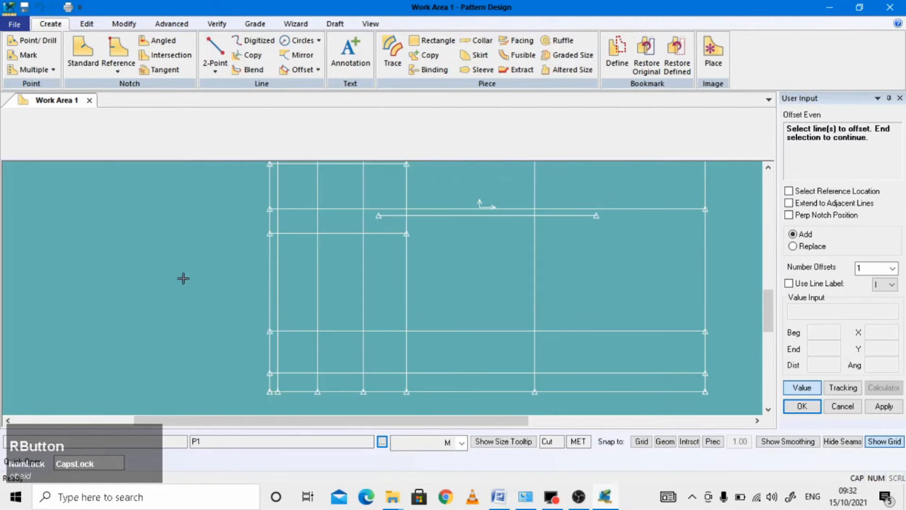
click(183, 278)
Step: Clip the vertical down front neck opening line at the horizontal top front neck opening line, keeping the lower part
scroll(311, 334, down, 4)
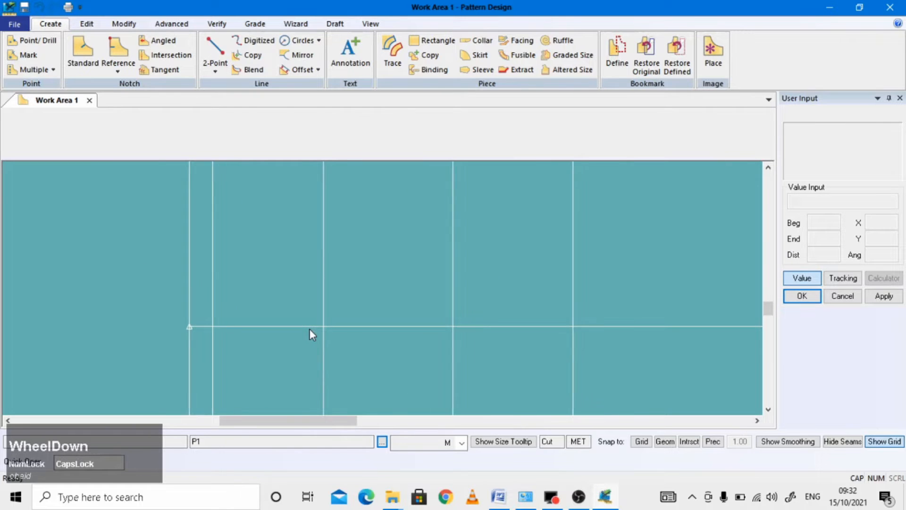
scroll(283, 326, up, 2)
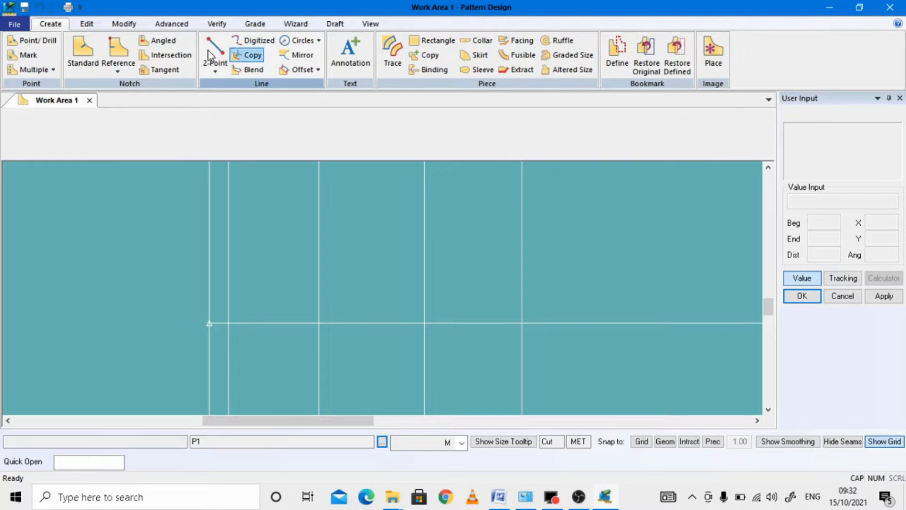
click(123, 24)
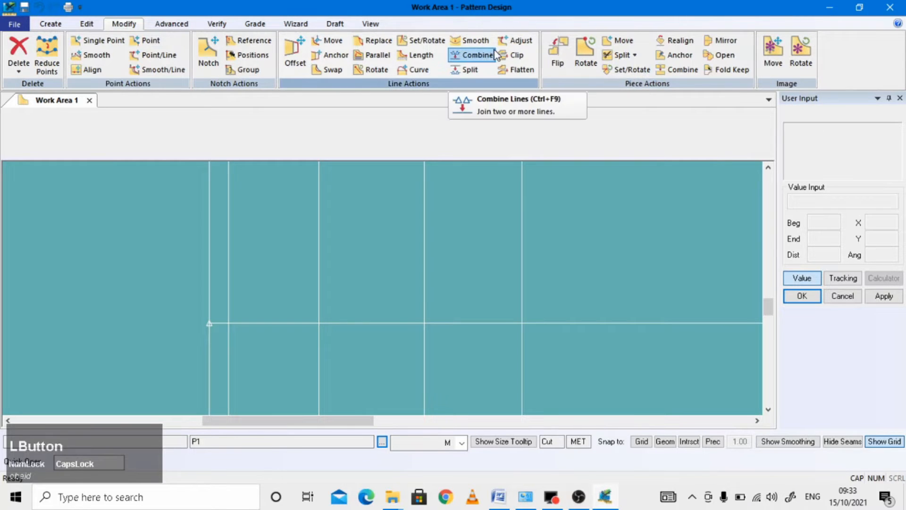
click(515, 55)
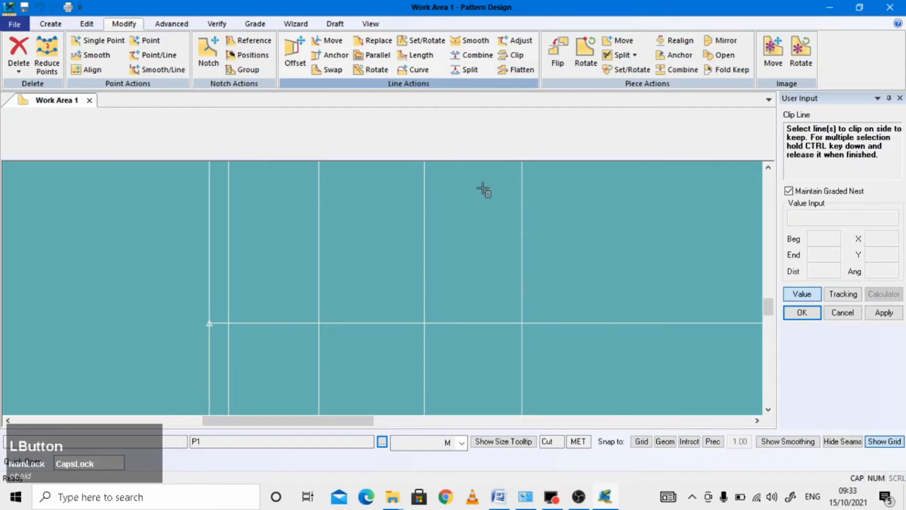
click(319, 356)
click(285, 323)
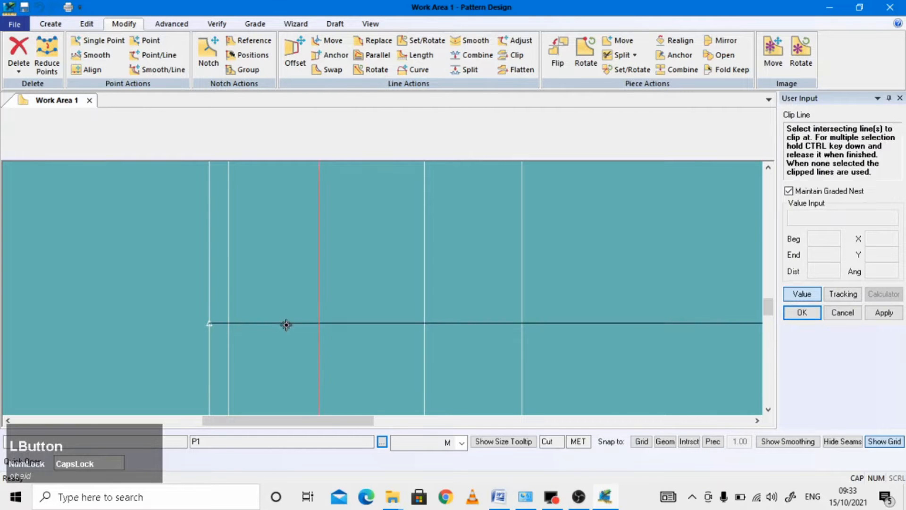
Step: Clip the horizontal top front neck opening line at the vertical neck opening line, keeping the neck side, and finish the command
click(287, 323)
click(319, 350)
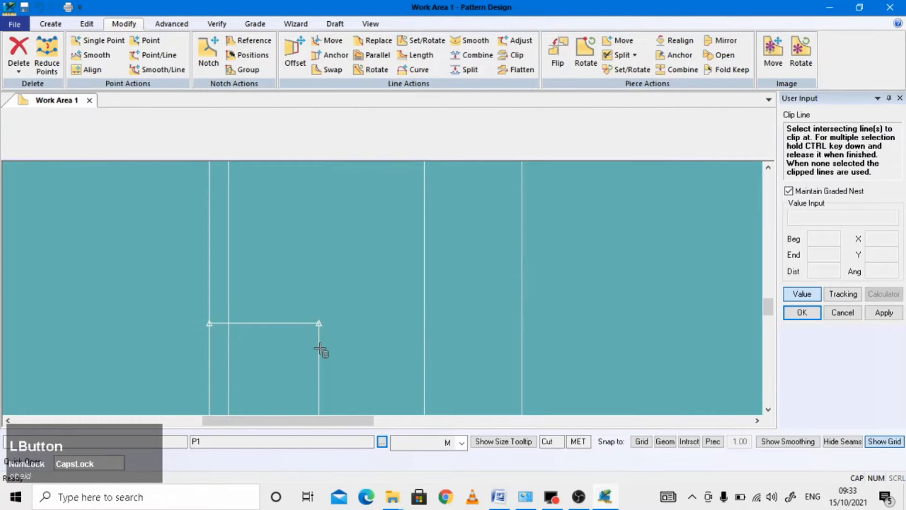
scroll(327, 295, up, 1)
scroll(327, 295, up, 3)
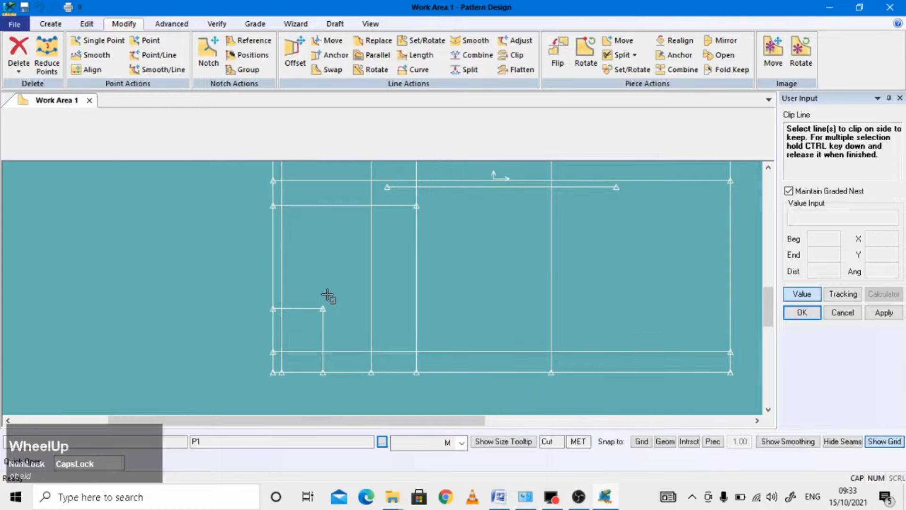
scroll(349, 302, down, 3)
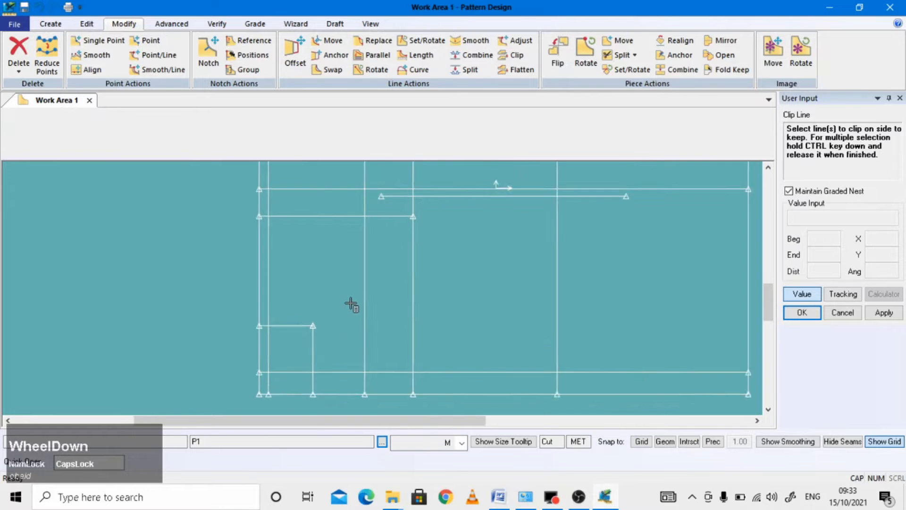
right_click(178, 283)
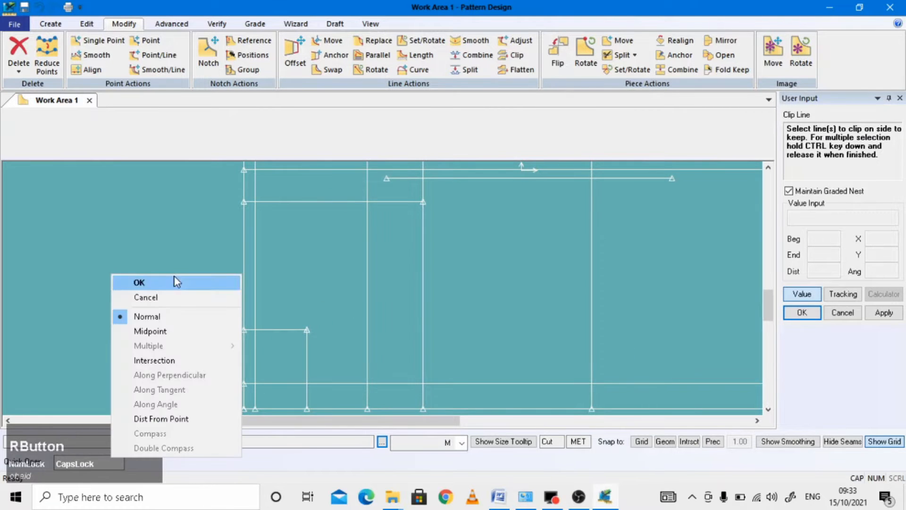
click(178, 283)
scroll(242, 359, up, 3)
scroll(250, 354, down, 2)
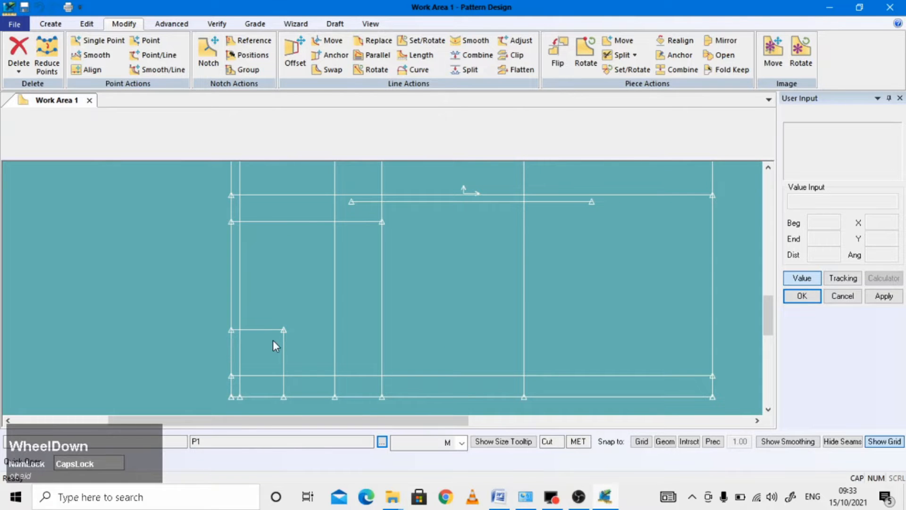
Step: Check the back neck opening (DN) measurement and the jacket with yoke draft illustration in the Word document, and return to Pattern Design
scroll(258, 386, up, 3)
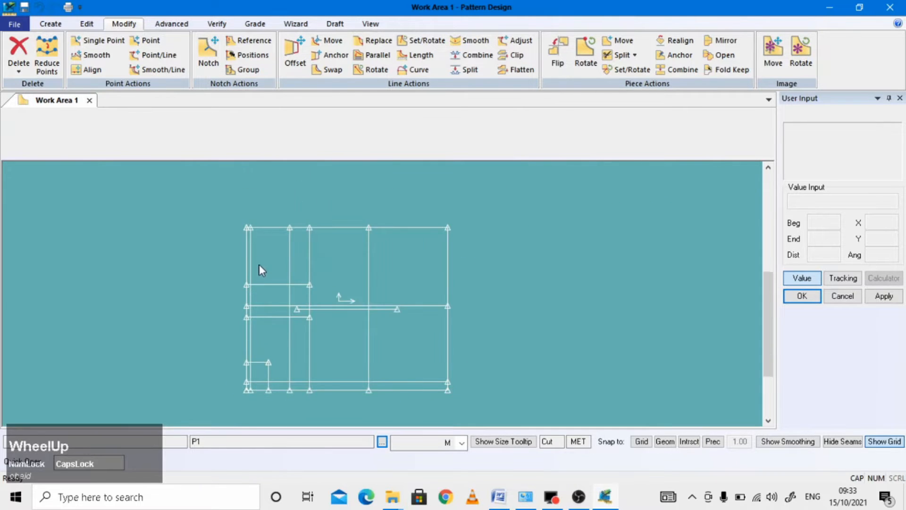
scroll(261, 265, down, 1)
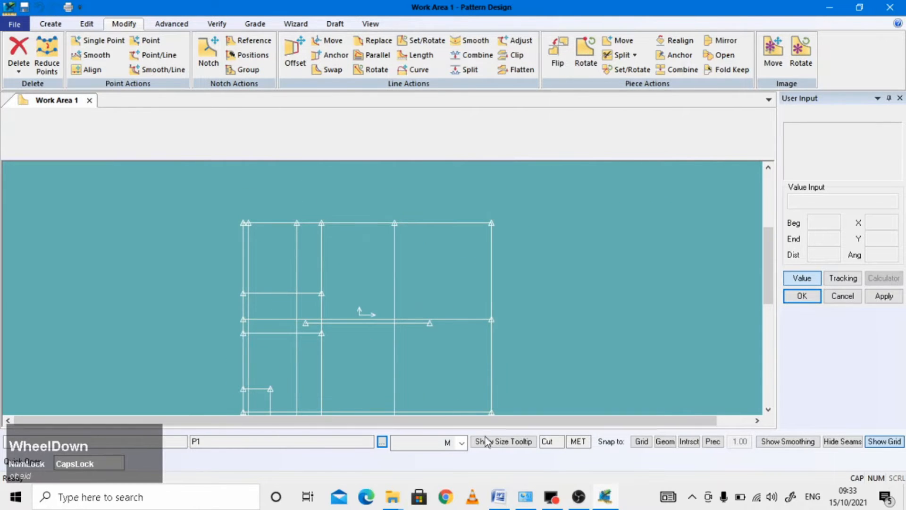
click(499, 497)
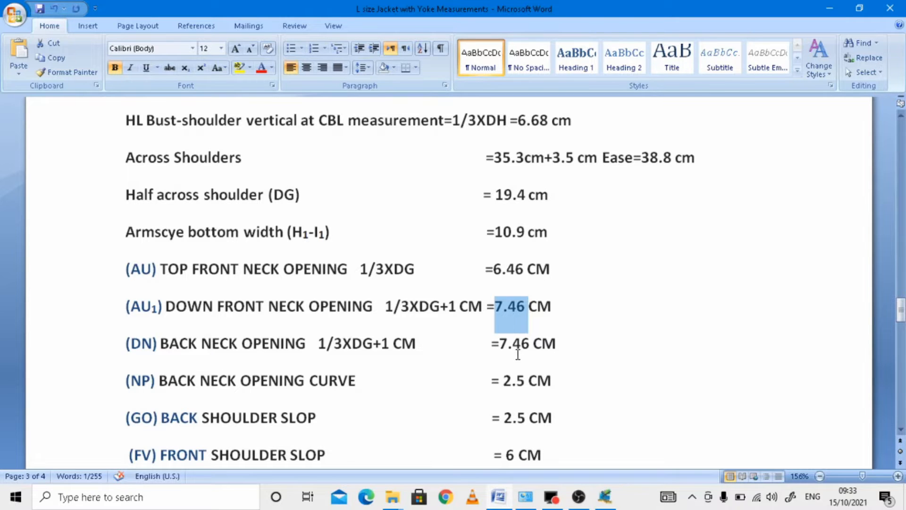
scroll(518, 358, up, 20)
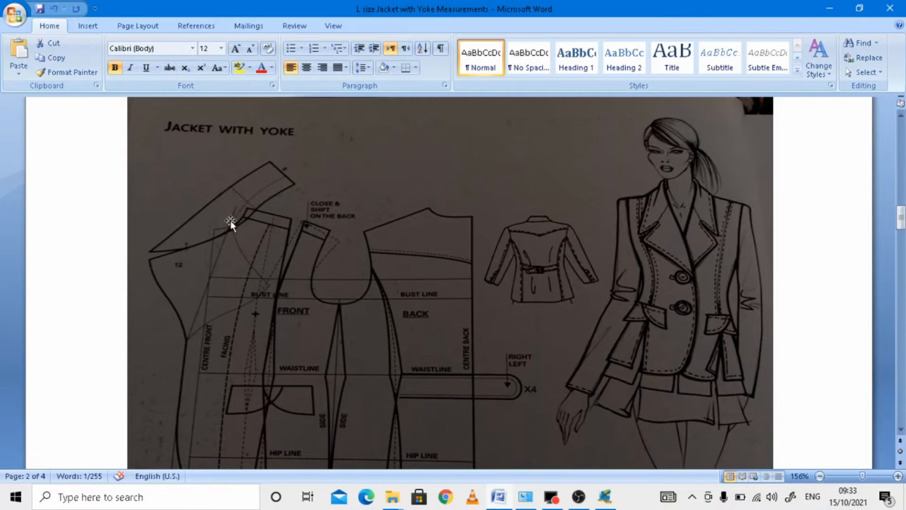
click(605, 496)
mouse_move(549, 486)
scroll(291, 253, up, 1)
scroll(282, 253, down, 2)
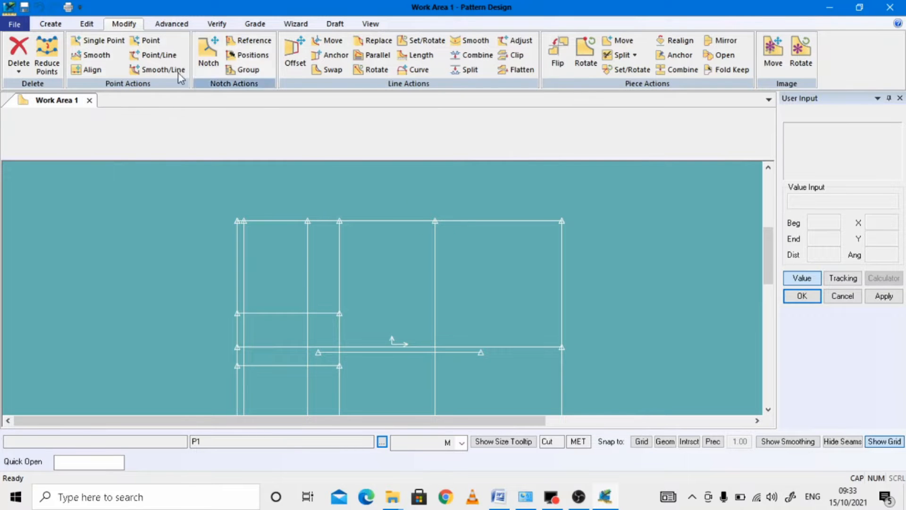
Step: Offset the rectangle's top edge evenly by -7.46 to add the horizontal back neck opening line, and finish the command
click(51, 24)
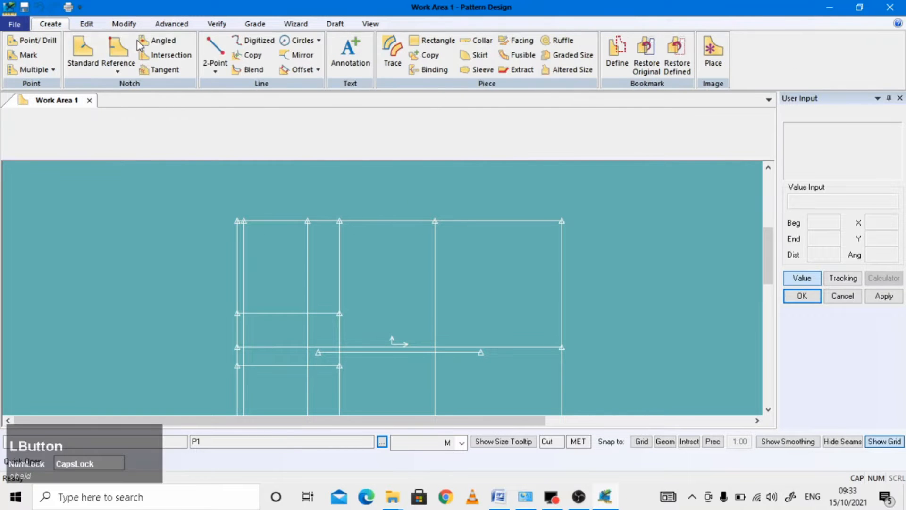
click(302, 69)
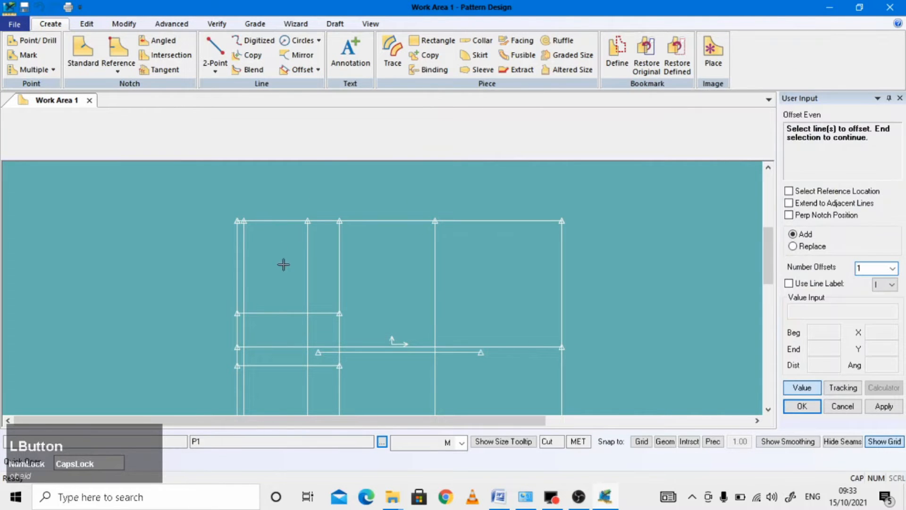
click(265, 221)
click(264, 222)
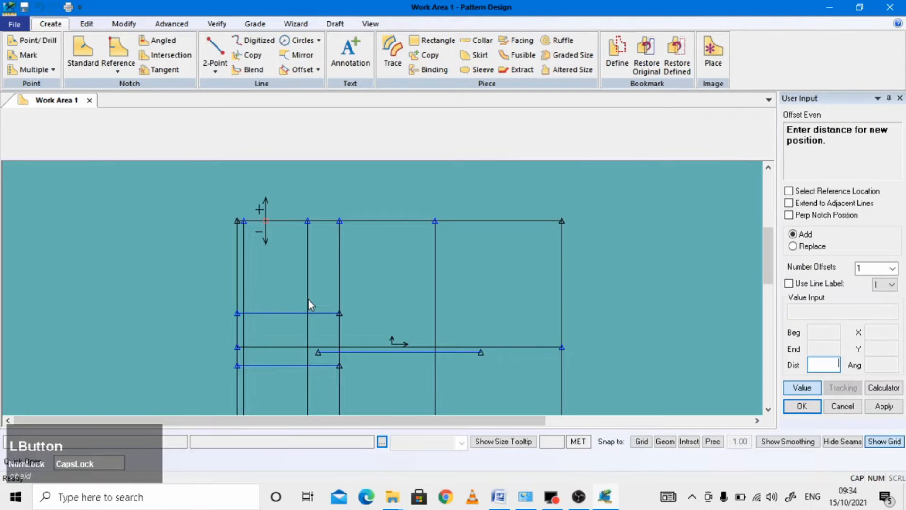
text(-)
text(7.46)
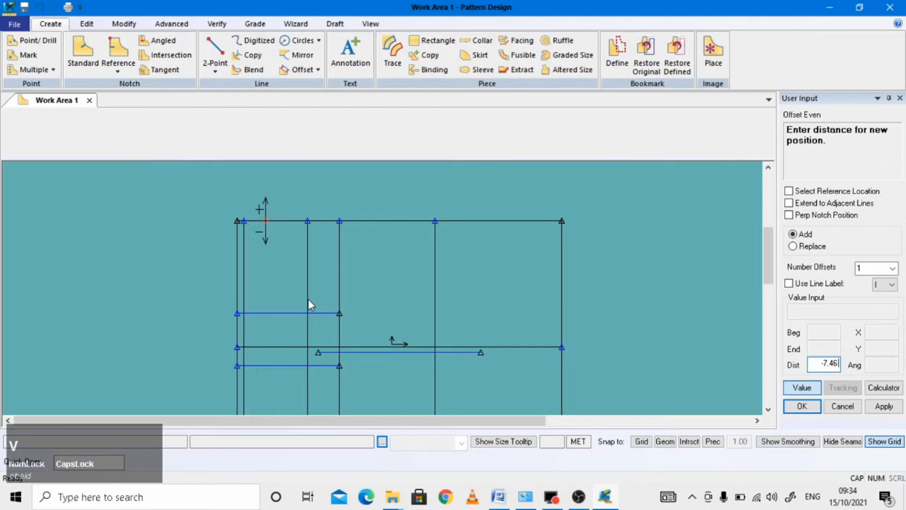
key(Return)
right_click(209, 228)
click(225, 232)
Step: Clip the back neck opening line at the inner vertical line, keeping the short part at the rectangle's left edge, and finish the command
scroll(254, 264, down, 3)
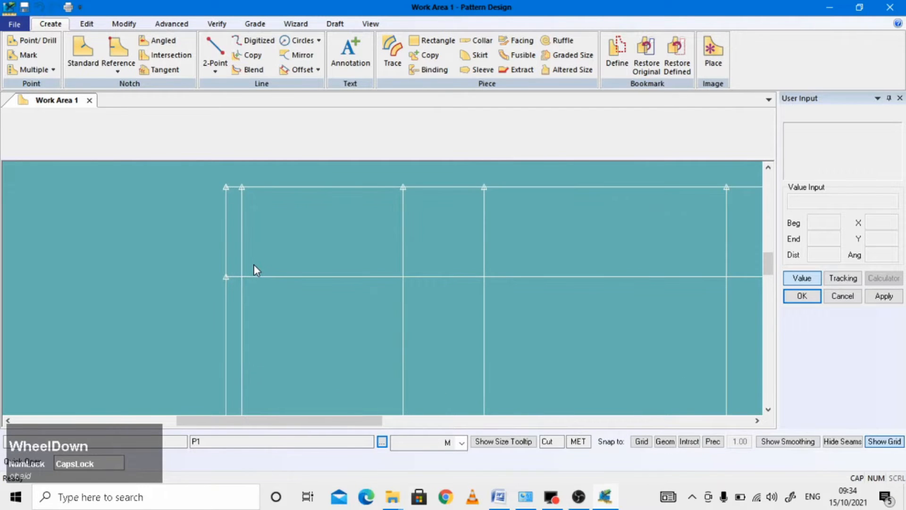
click(124, 23)
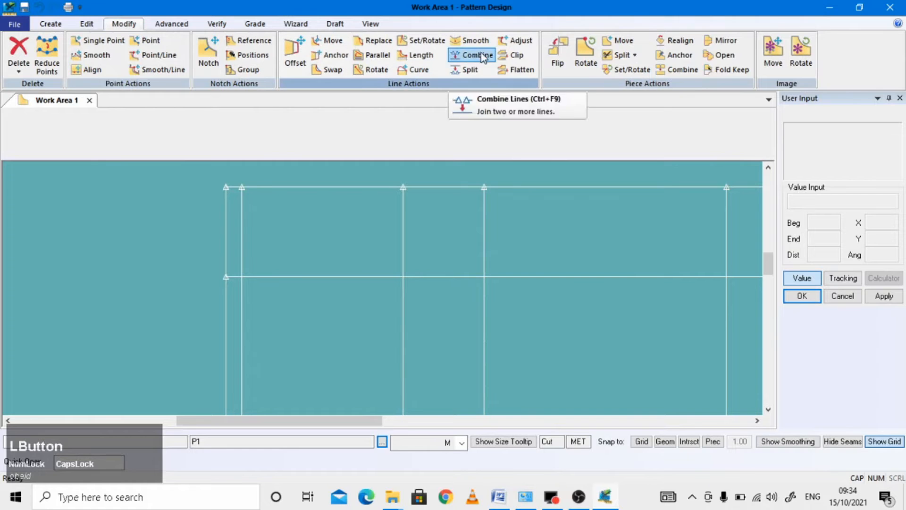
click(517, 55)
scroll(225, 297, down, 5)
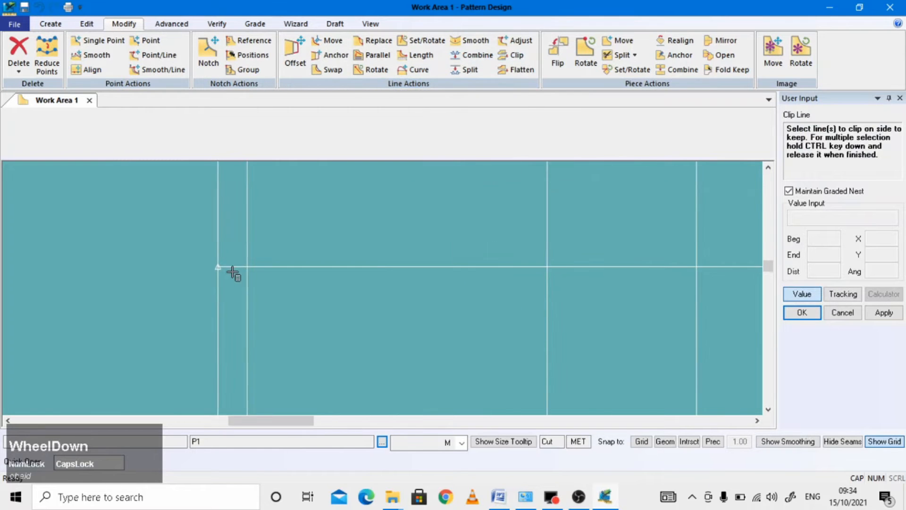
scroll(233, 273, down, 1)
click(263, 267)
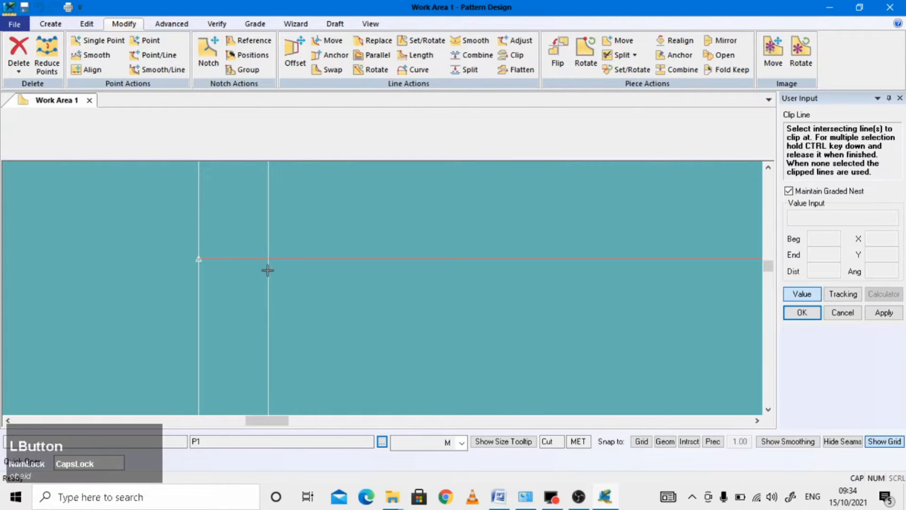
click(268, 281)
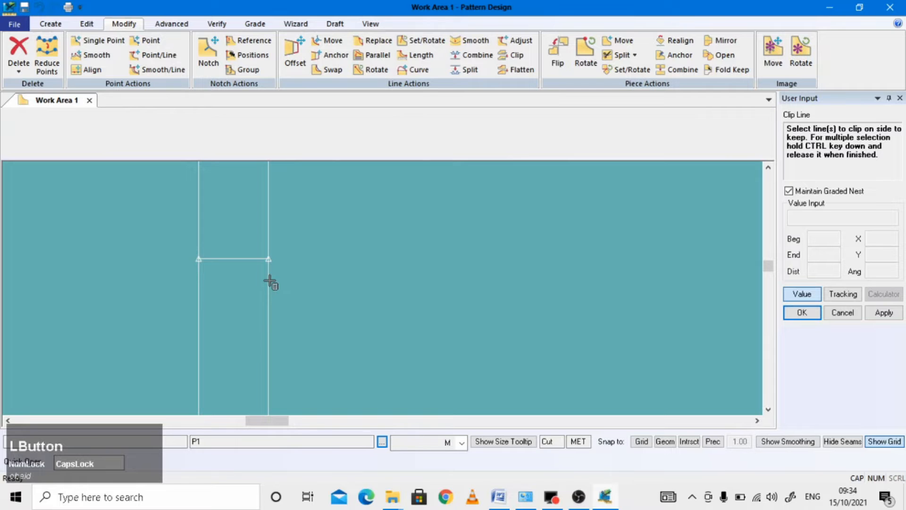
scroll(157, 235, up, 1)
right_click(158, 234)
click(158, 232)
scroll(306, 264, up, 4)
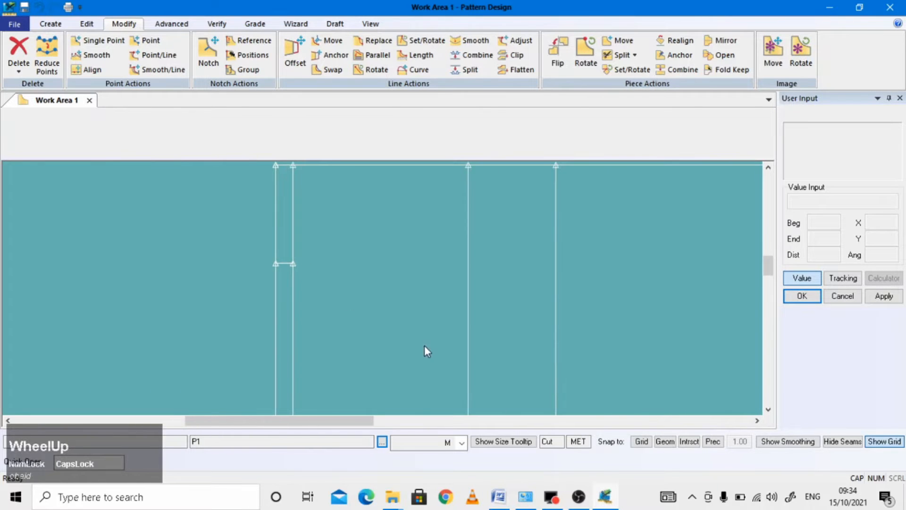
Step: Copy the back neck opening curve (NP) measurement 2.5 from the Word document and return to Pattern Design
click(498, 496)
scroll(512, 375, down, 15)
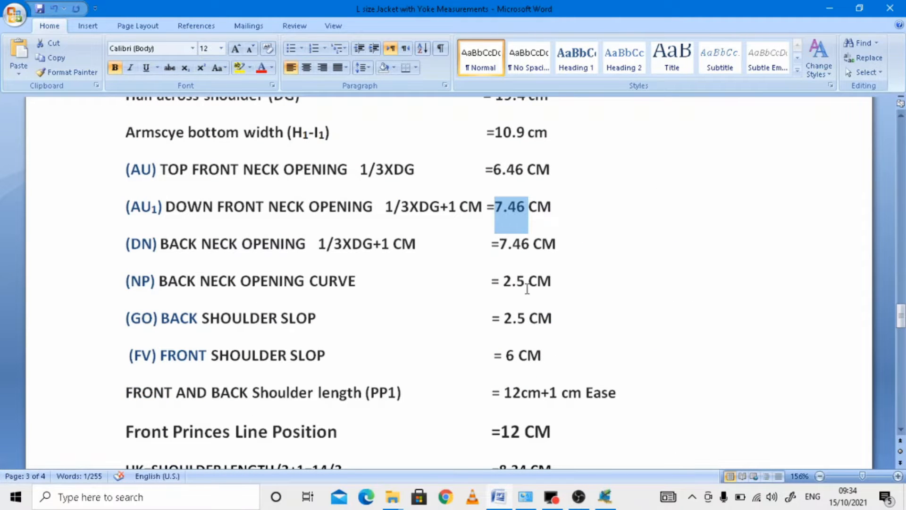
drag(509, 283, 525, 282)
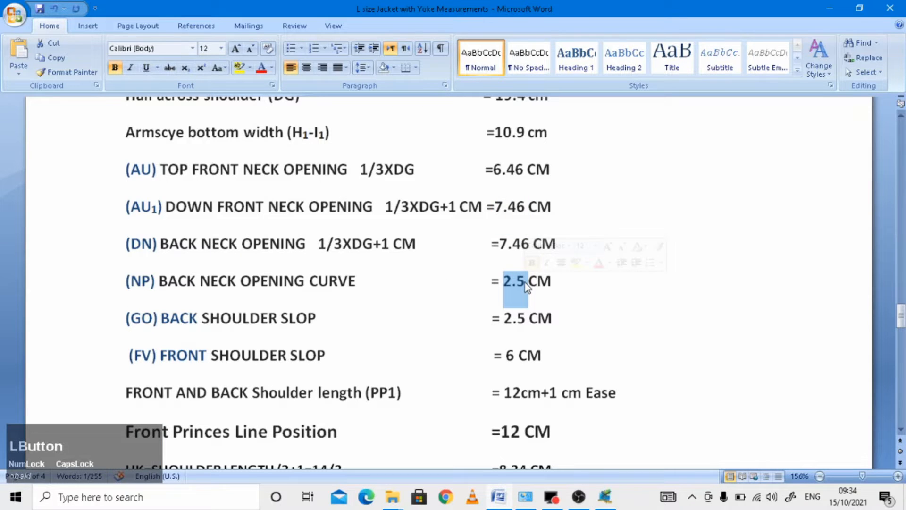
key(ctrl+c)
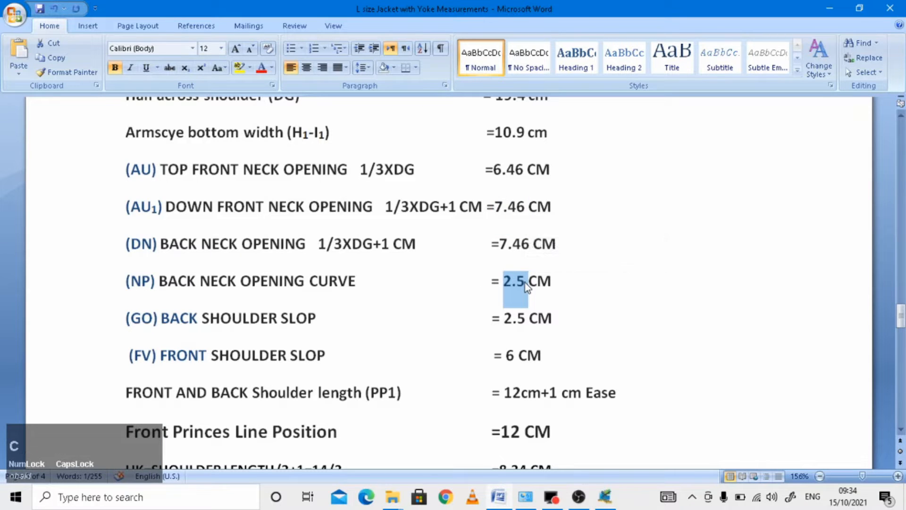
click(616, 505)
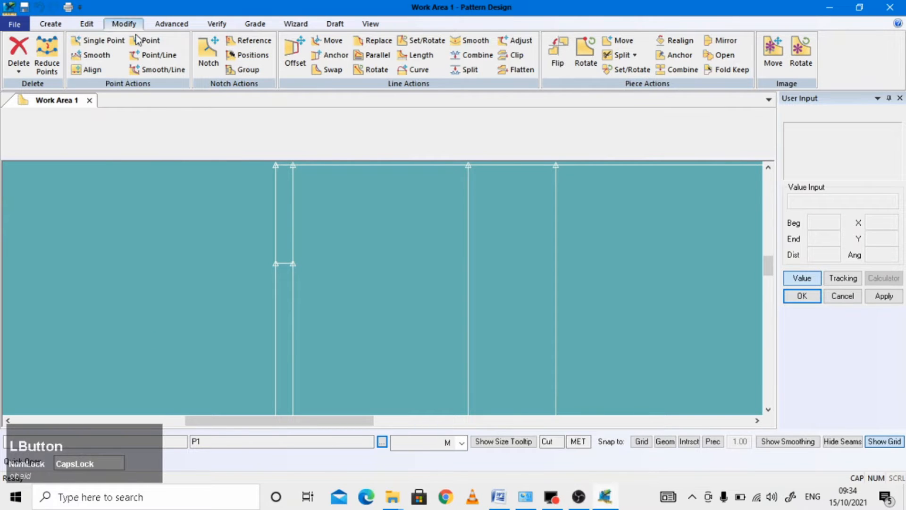
Step: Move the left end point of the short back neck line along the line to 2.5 from its other end, and finish the command
click(159, 56)
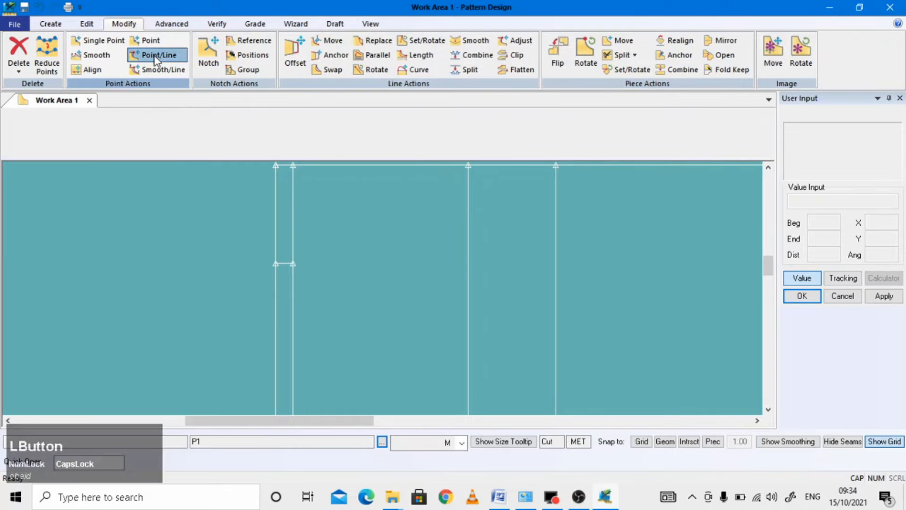
scroll(287, 282, down, 2)
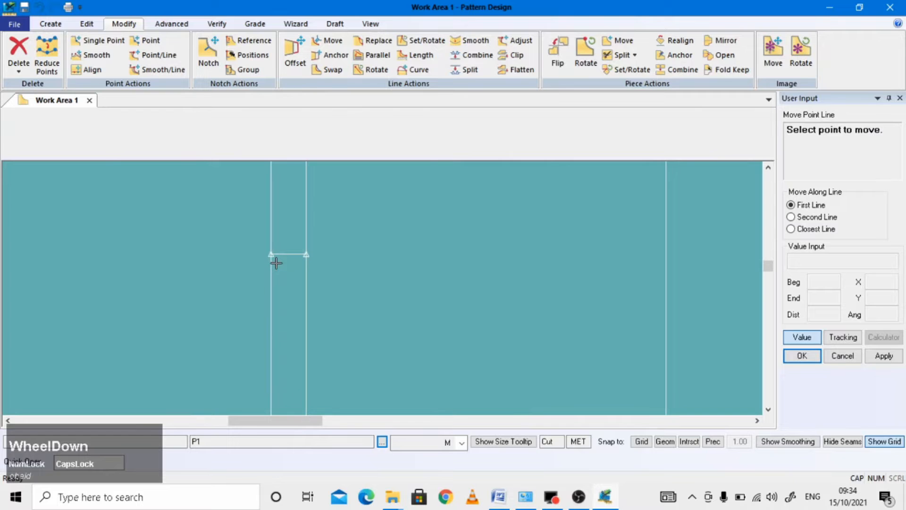
click(281, 255)
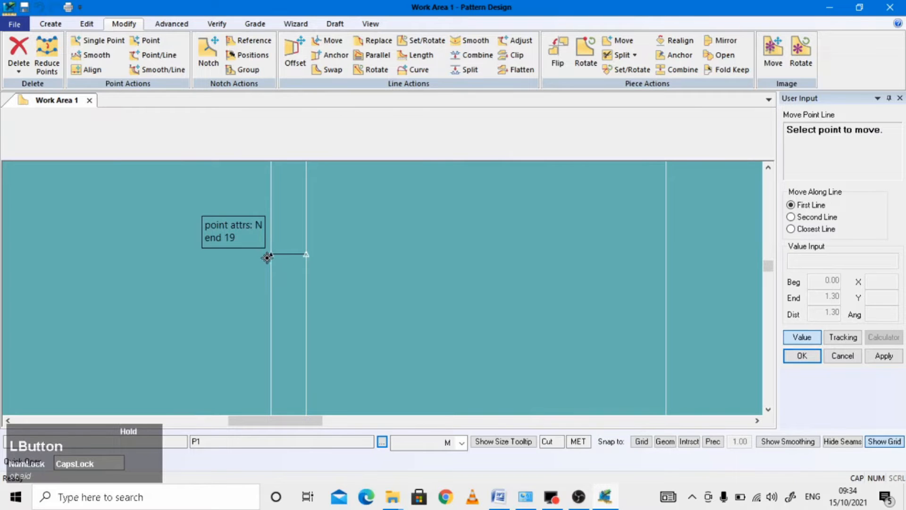
click(822, 297)
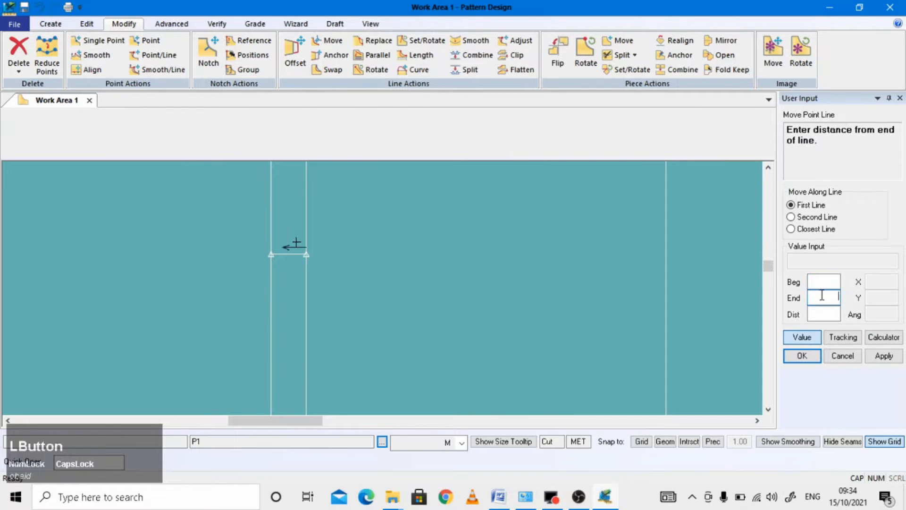
key(ctrl+v)
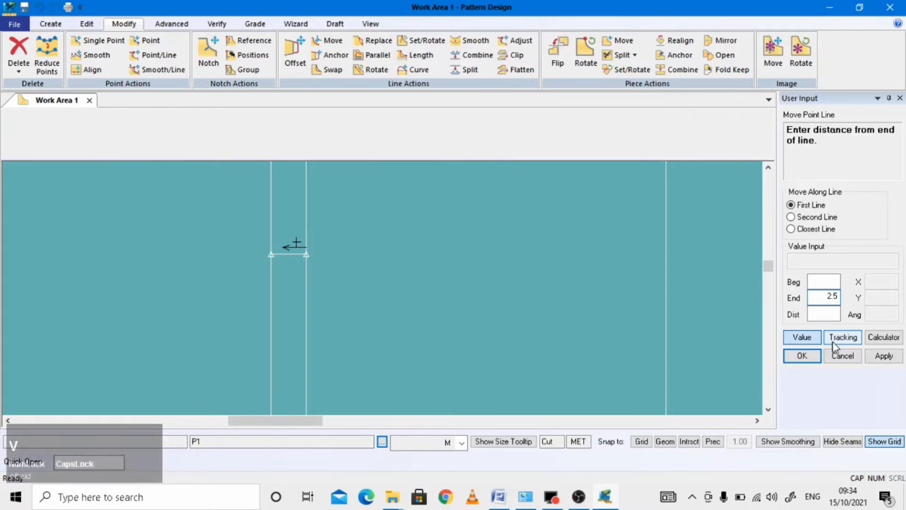
key(Return)
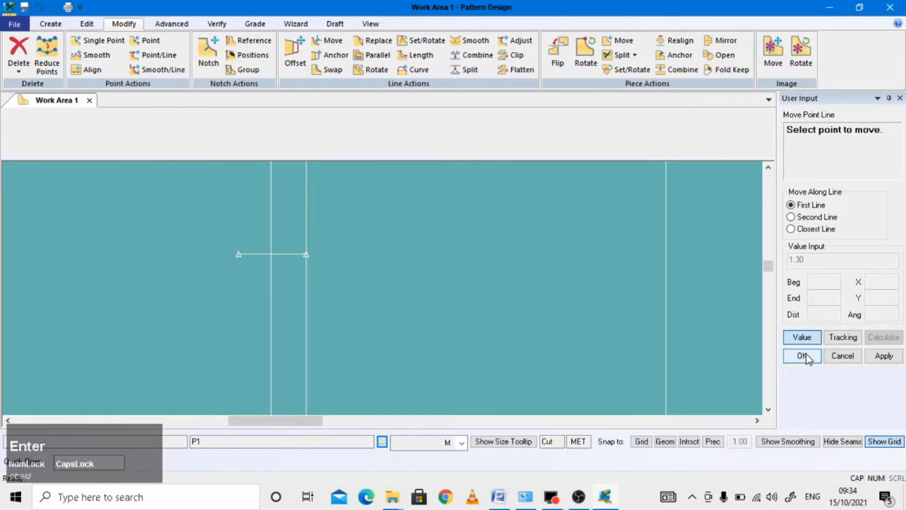
right_click(227, 235)
click(227, 234)
scroll(232, 294, up, 3)
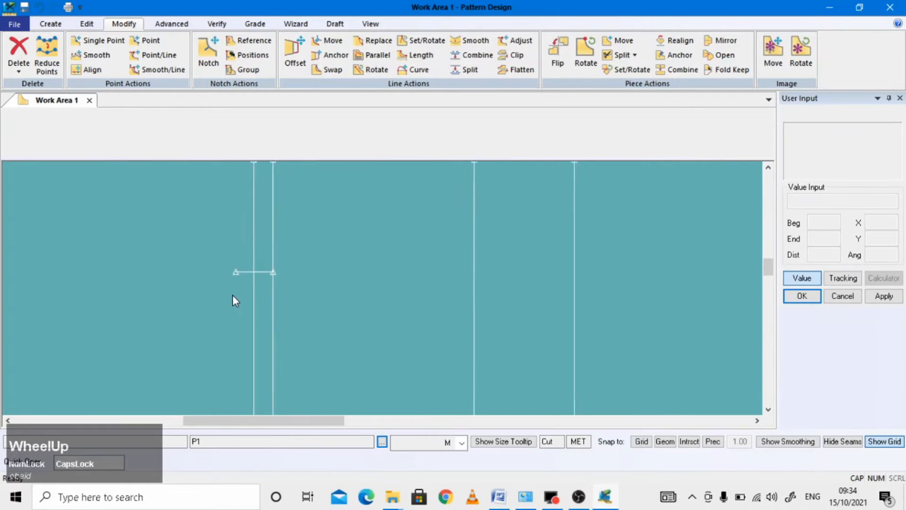
Step: Draw the back neck as a 2-point curve about 8.3 long, from the inner vertical line's top end to the short line's left end
scroll(257, 285, down, 2)
scroll(227, 331, up, 2)
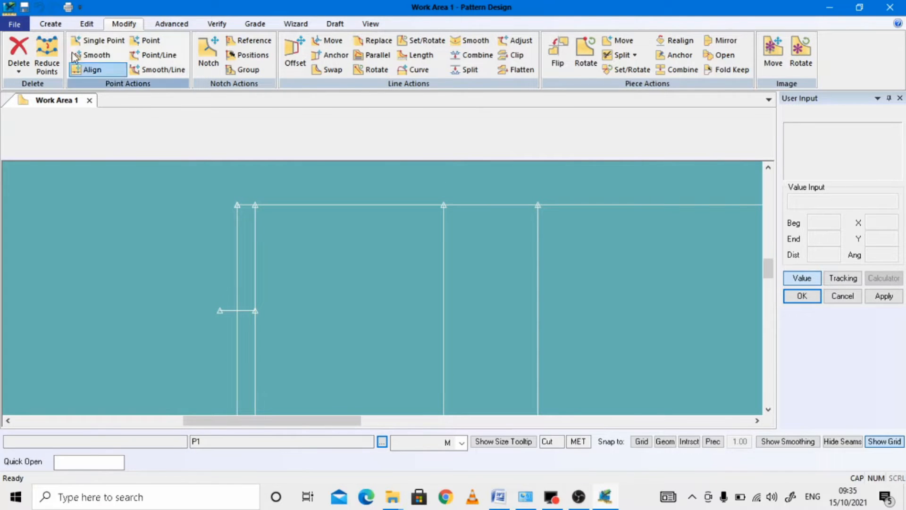
click(51, 24)
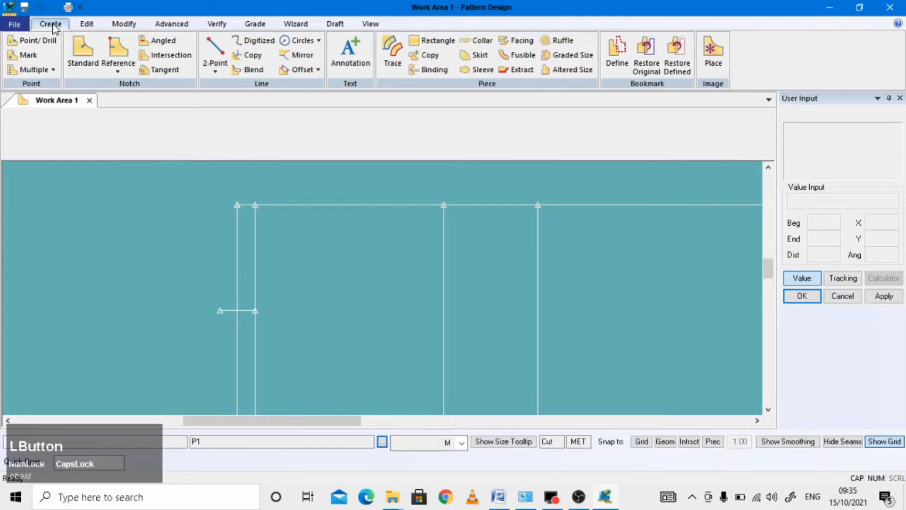
click(216, 70)
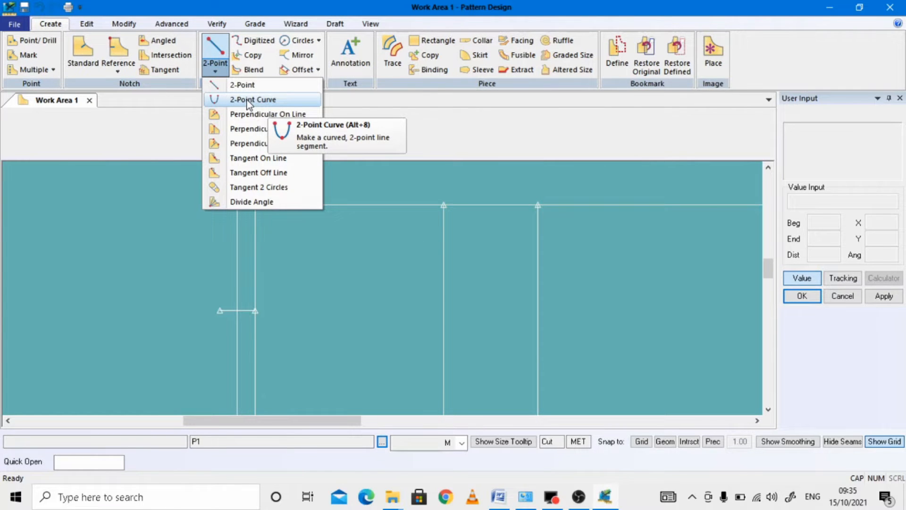
click(265, 100)
scroll(324, 202, up, 1)
scroll(296, 222, down, 1)
click(300, 212)
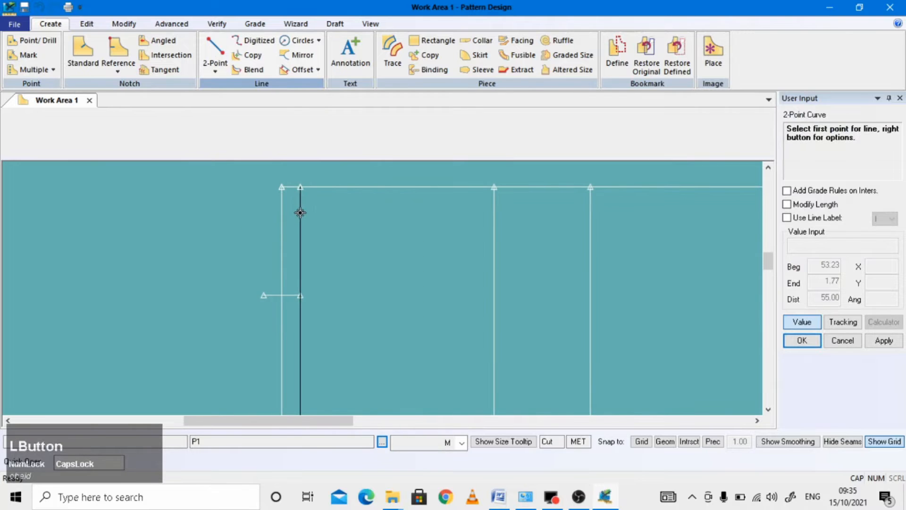
click(300, 187)
click(803, 321)
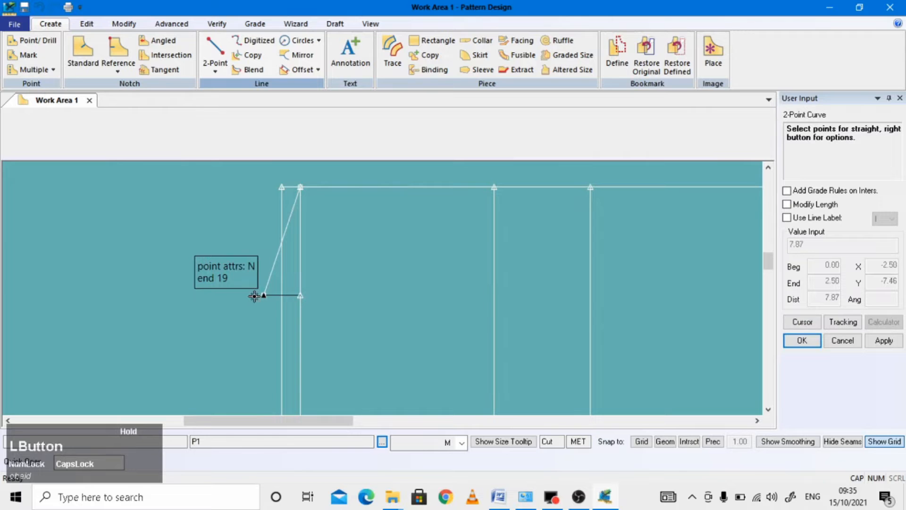
click(263, 295)
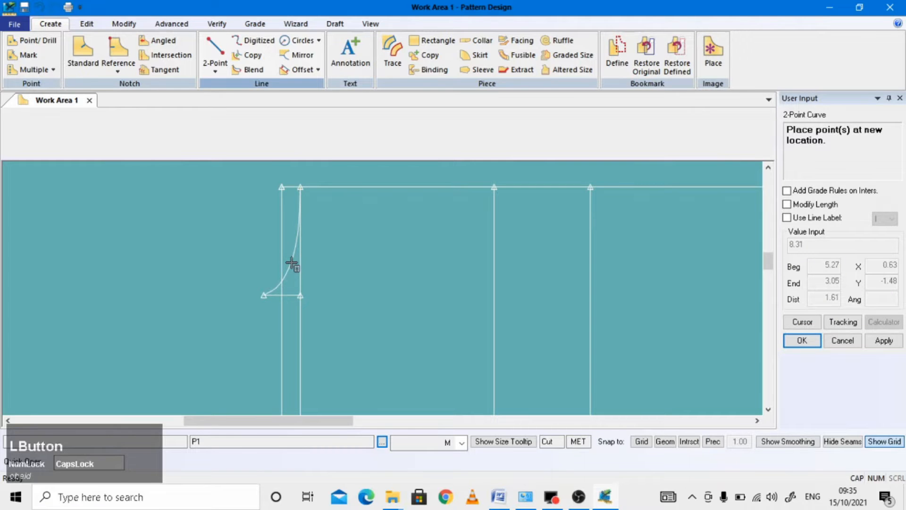
click(292, 265)
Step: Draw the front neck as a 2-point curve about 14.3 long between opposite corners of the front neck box, and finish the command
scroll(242, 199, up, 3)
scroll(270, 231, down, 1)
scroll(250, 231, up, 2)
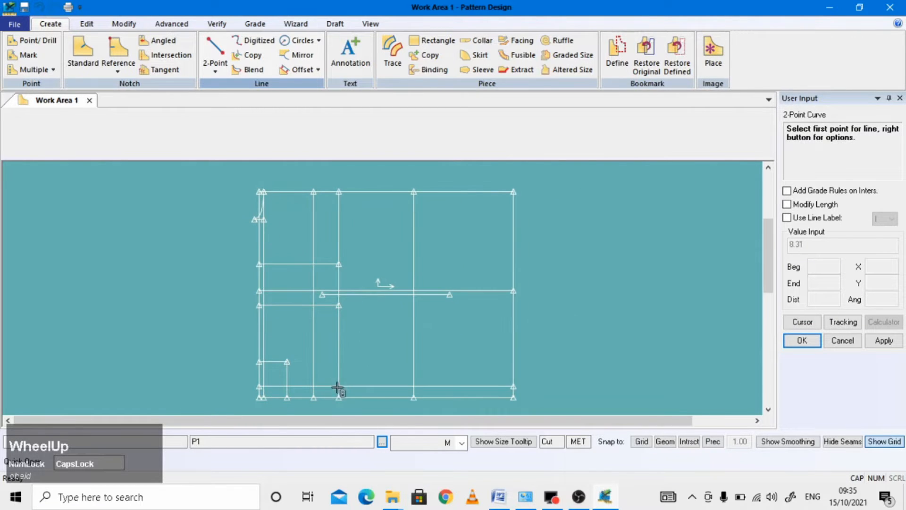
scroll(279, 401, down, 5)
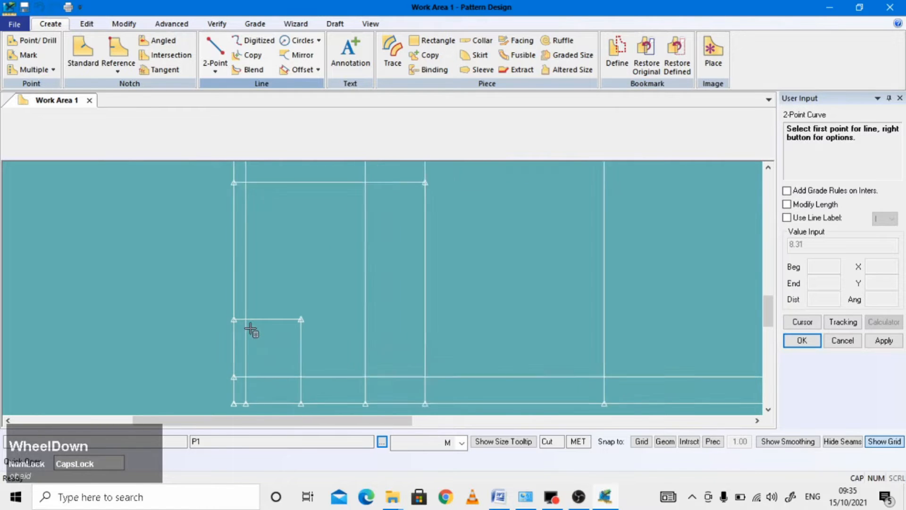
scroll(250, 329, down, 1)
drag(253, 318, 230, 317)
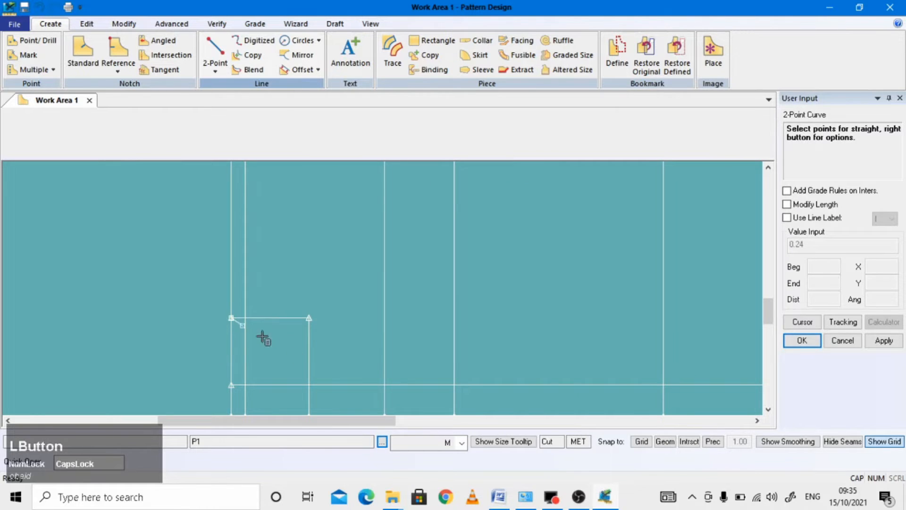
scroll(303, 271, up, 2)
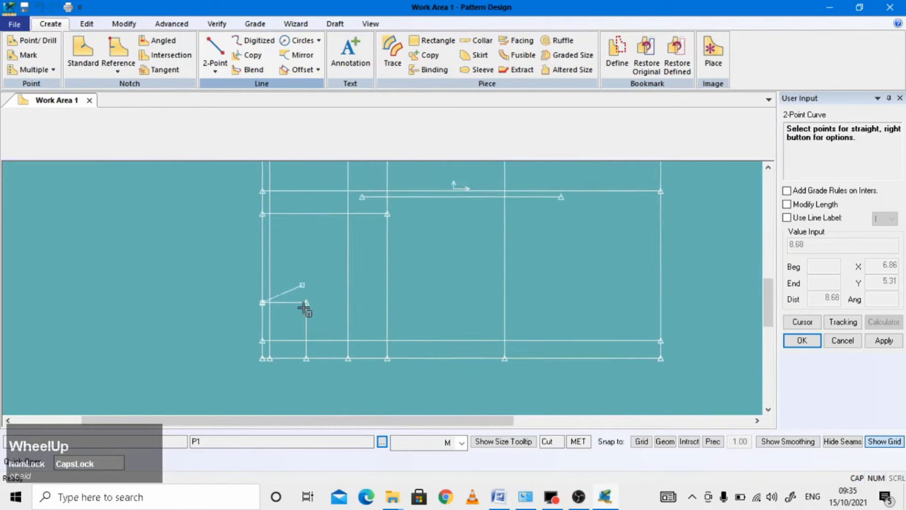
scroll(304, 309, down, 2)
drag(307, 347, 308, 353)
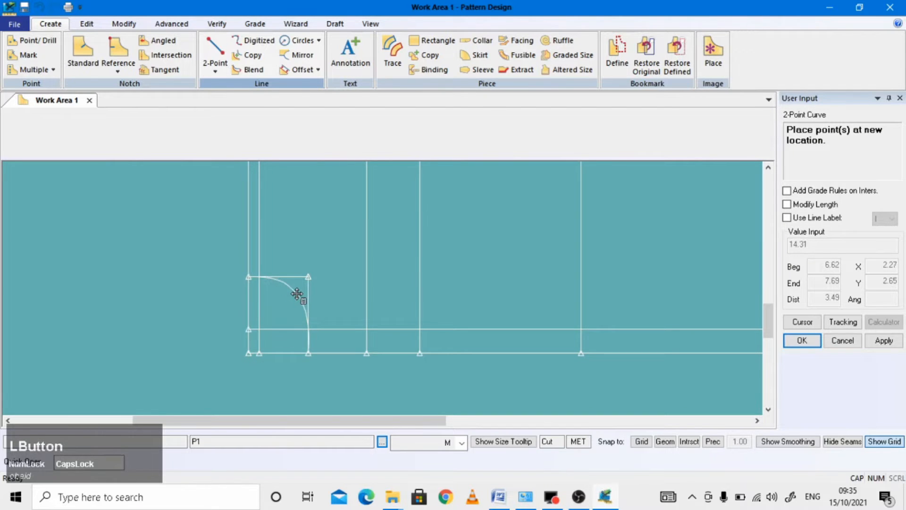
scroll(297, 294, down, 3)
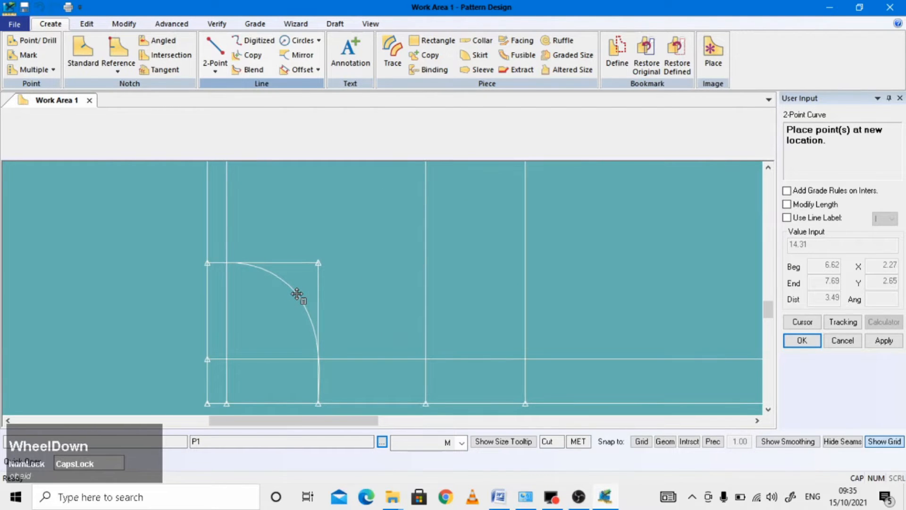
click(296, 294)
right_click(151, 267)
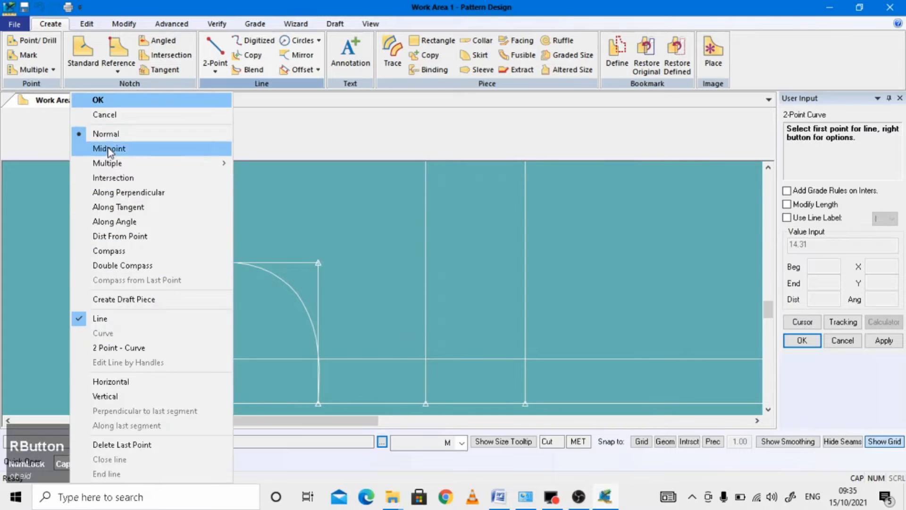
click(104, 103)
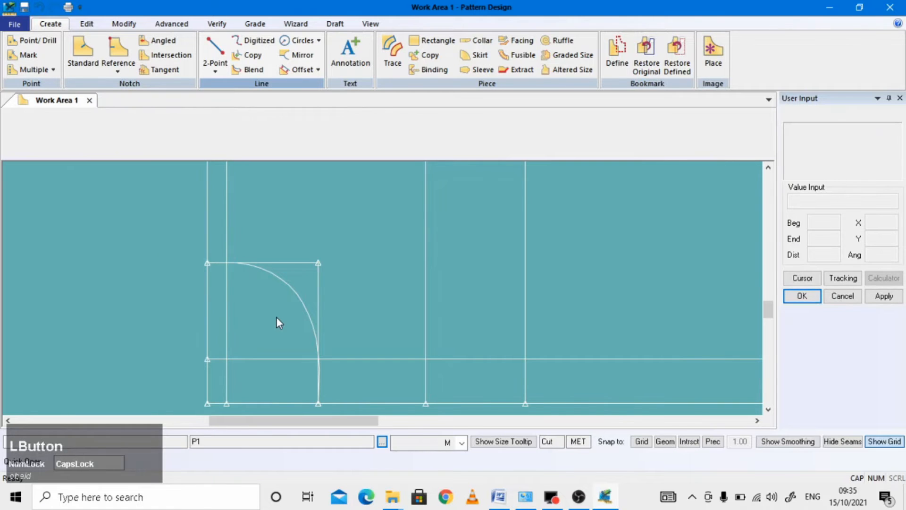
scroll(276, 342, up, 5)
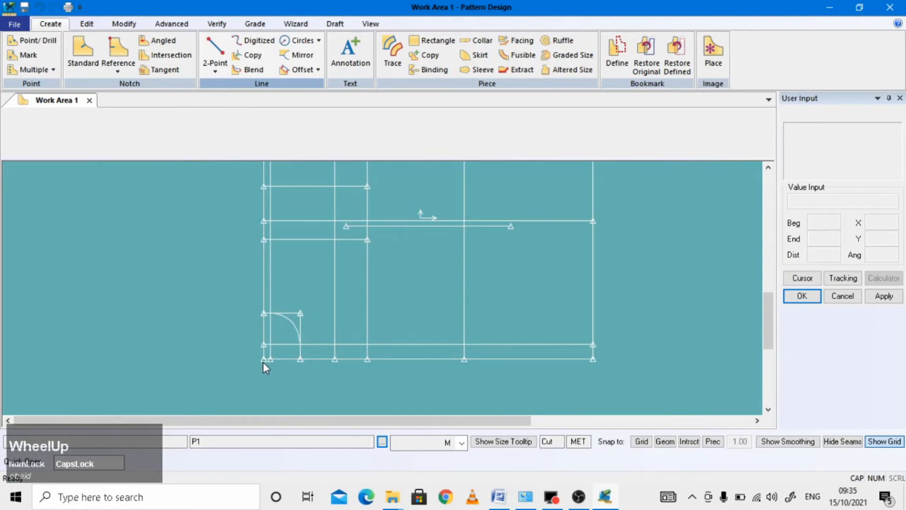
Step: Look up the back (GO) and front (FV) shoulder slope measurements in the Word document and return to Pattern Design
mouse_move(535, 498)
click(461, 474)
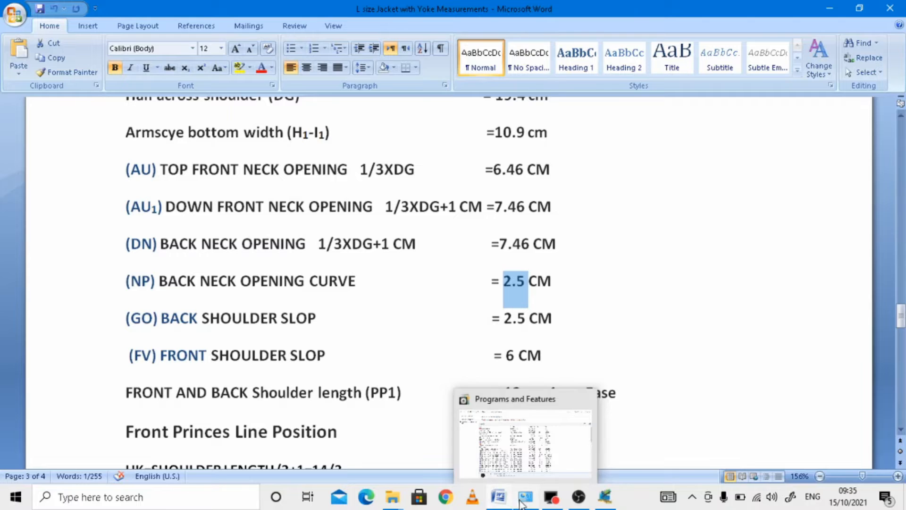
mouse_move(604, 499)
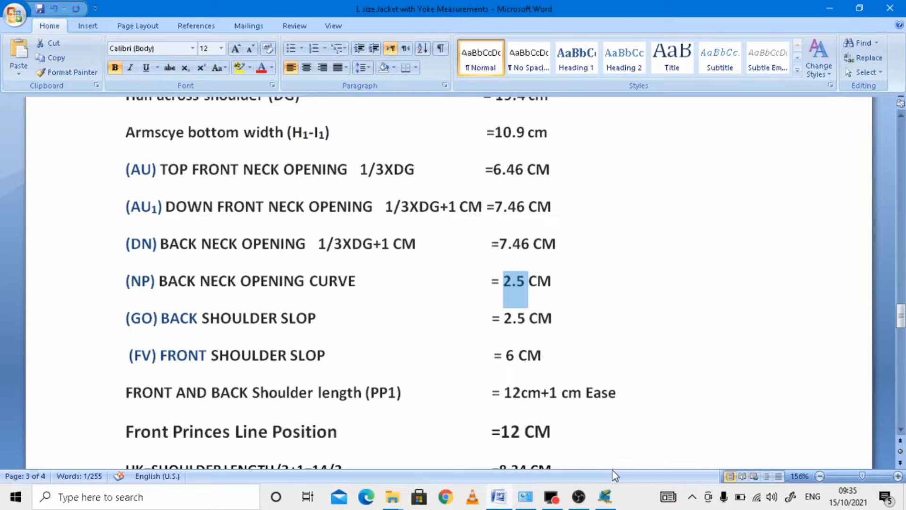
click(612, 471)
Step: Clip the back half across shoulder line at the inner vertical line, keeping the long part inside the draft, and finish the command
scroll(255, 259, up, 1)
scroll(254, 253, up, 1)
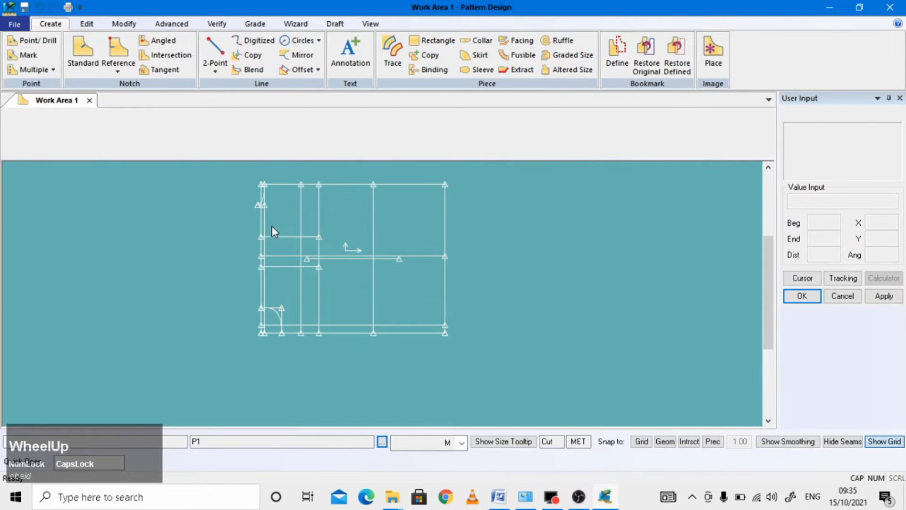
scroll(271, 225, down, 3)
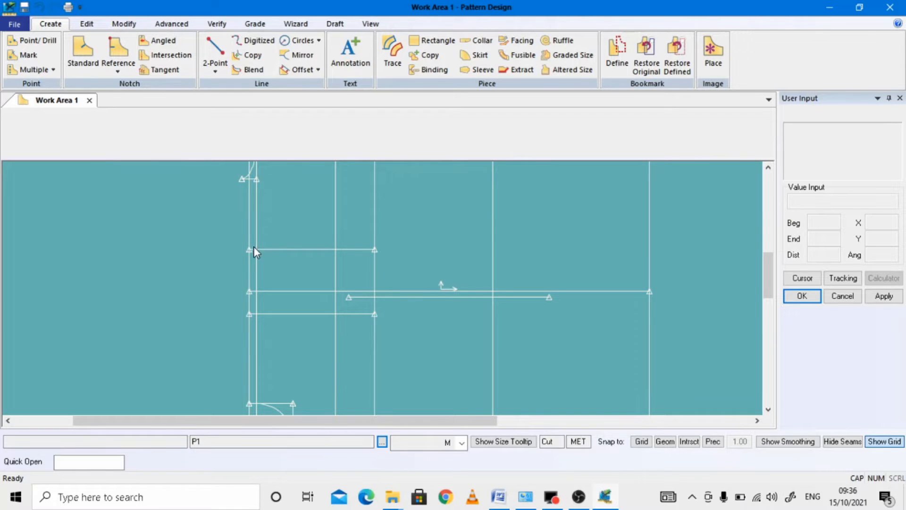
scroll(254, 247, down, 5)
scroll(255, 248, down, 1)
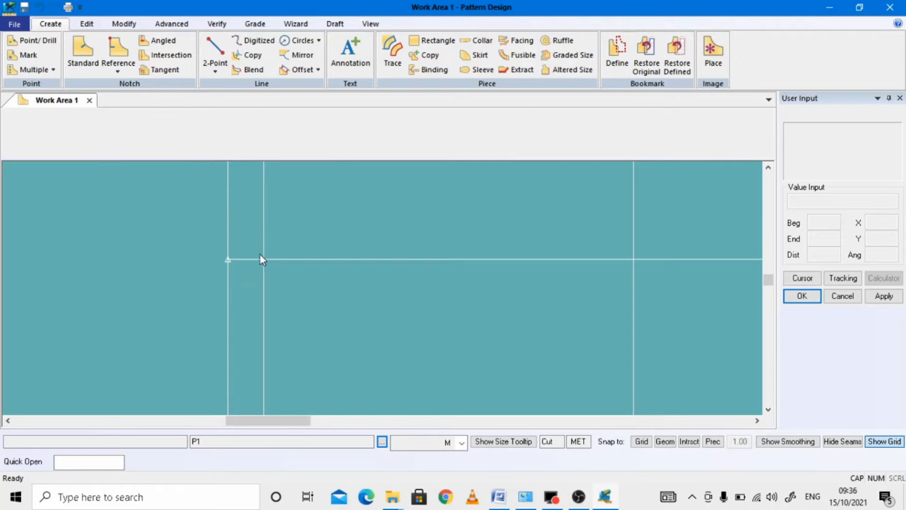
click(123, 24)
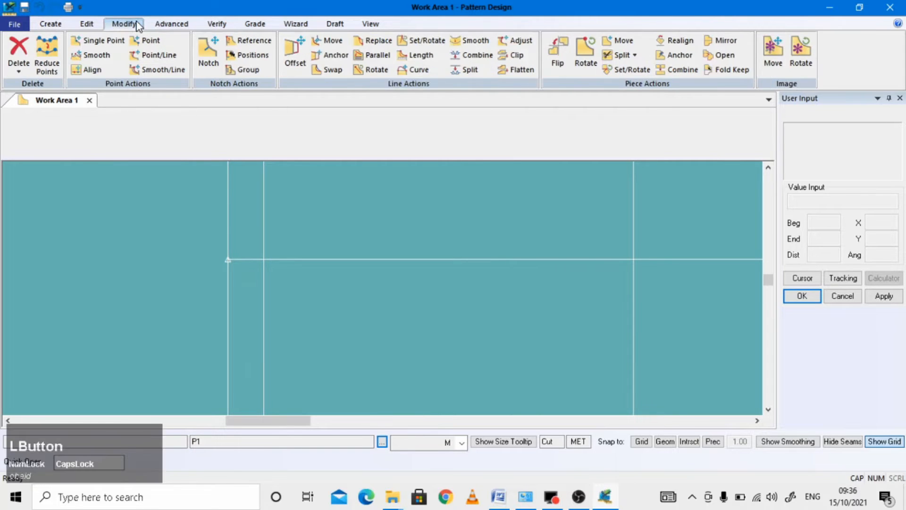
click(515, 54)
click(302, 259)
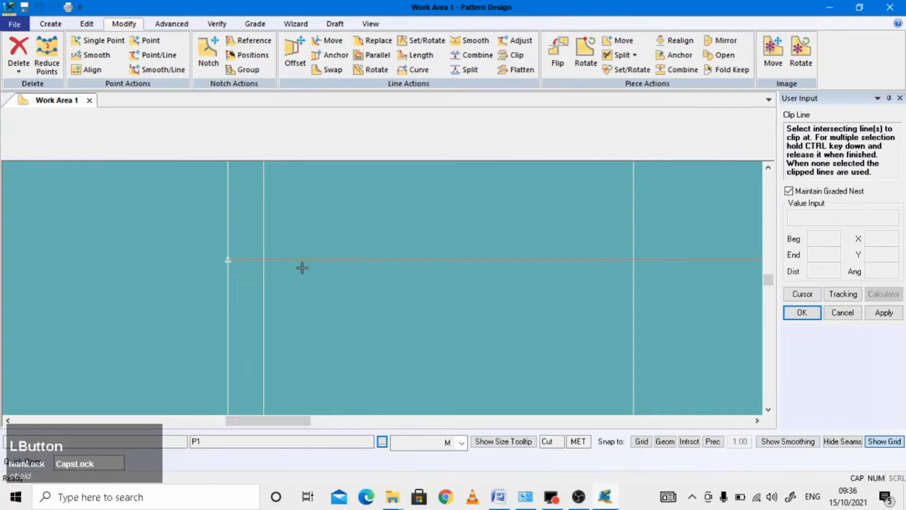
click(264, 291)
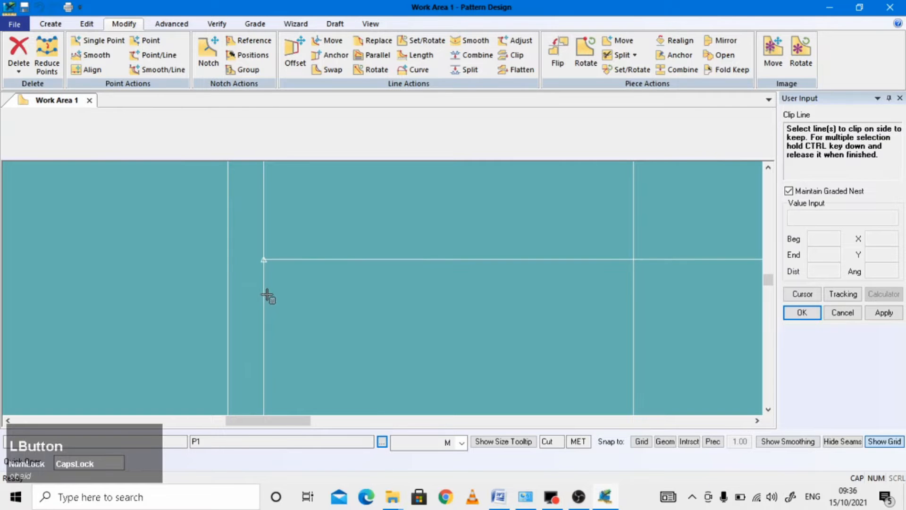
right_click(307, 282)
click(308, 279)
scroll(274, 282, up, 5)
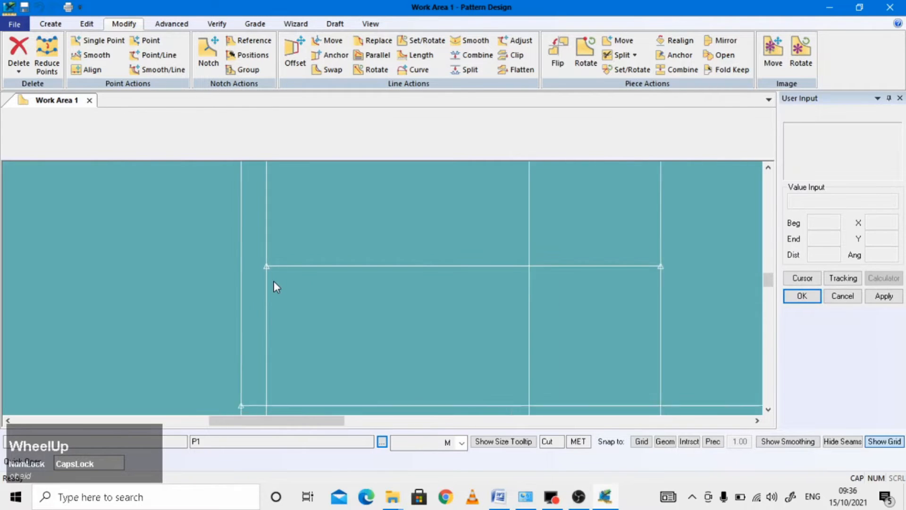
scroll(273, 280, up, 2)
Step: Draw the back shoulder as a 2-point line from 2.5 along the clipped across shoulder line to the back neck curve's outer end
scroll(271, 278, down, 6)
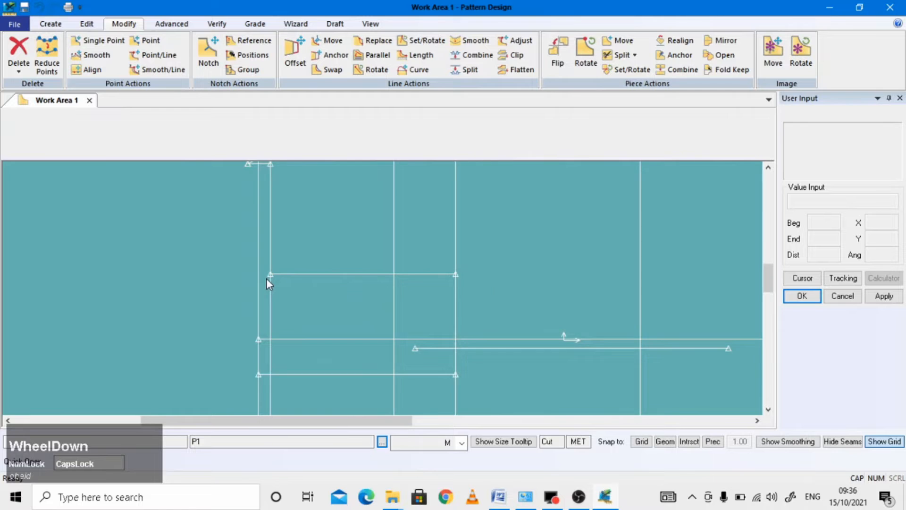
click(215, 47)
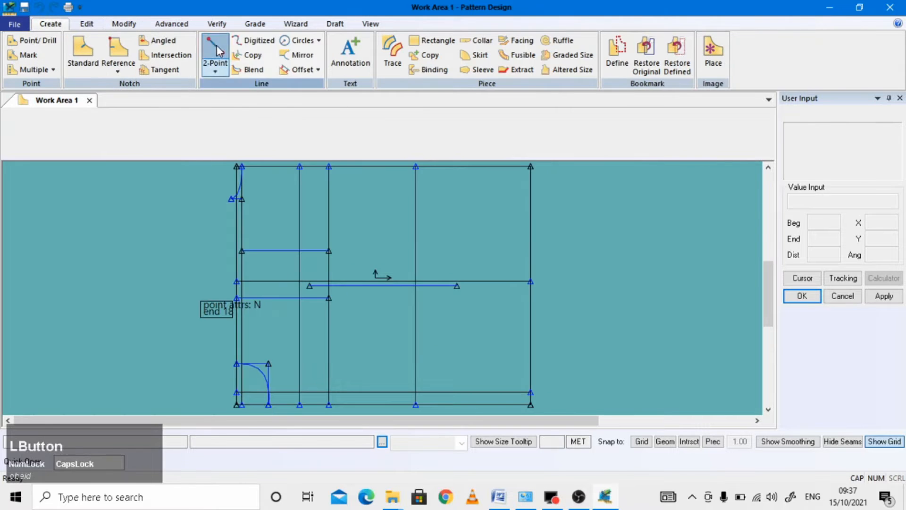
scroll(259, 239, down, 3)
drag(260, 266, 237, 264)
right_click(237, 263)
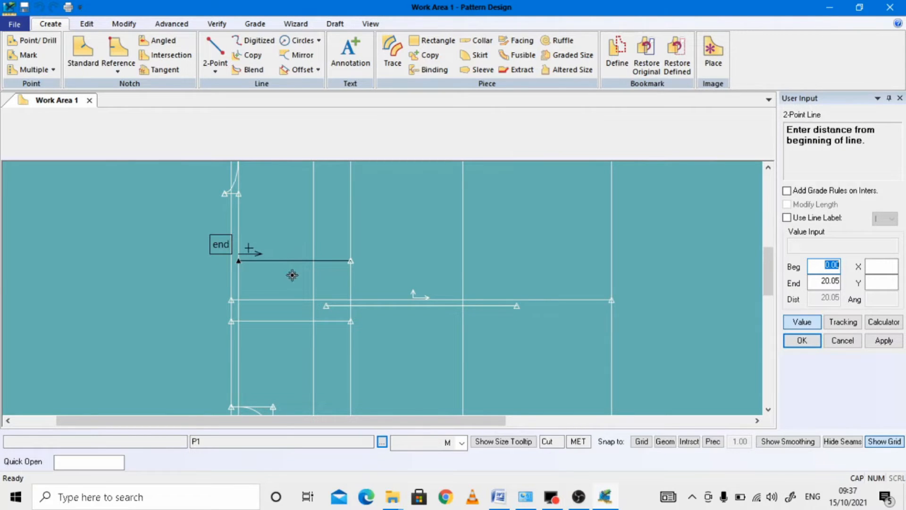
text(2)
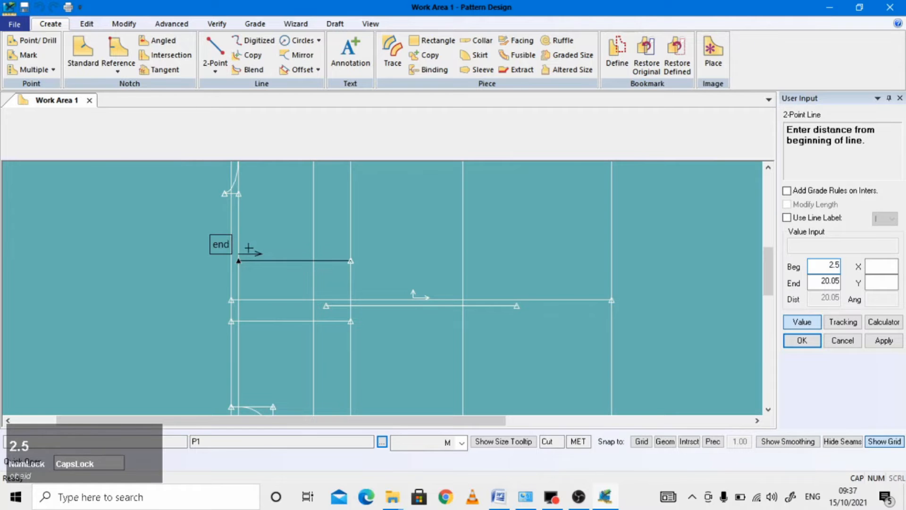
text(.5)
key(Return)
scroll(223, 186, down, 2)
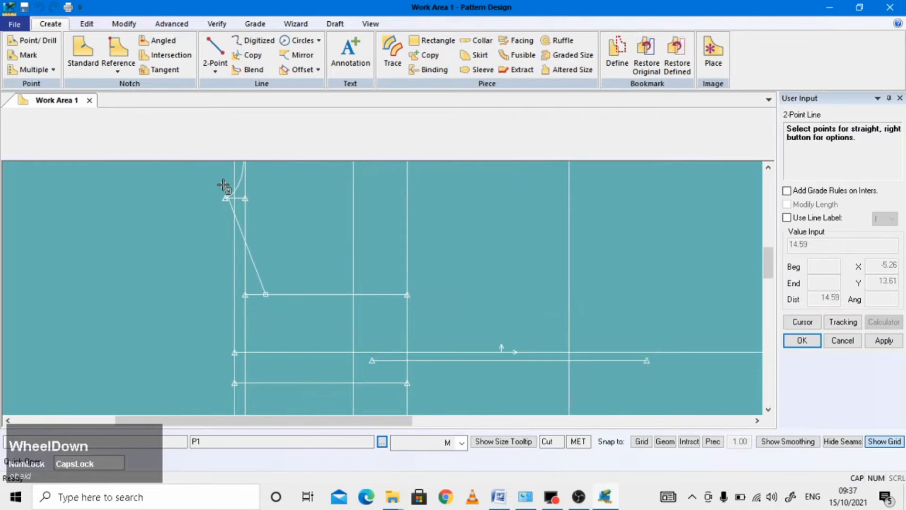
scroll(223, 185, down, 3)
click(221, 215)
scroll(198, 227, up, 3)
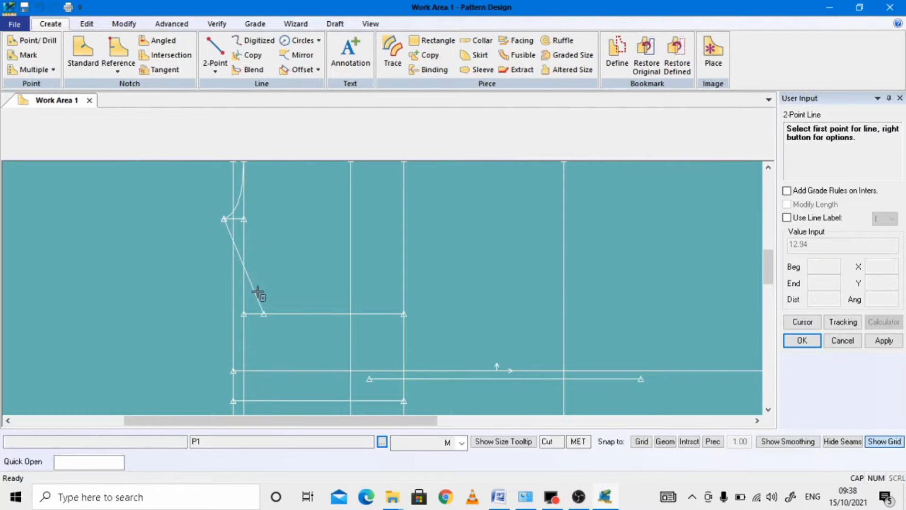
scroll(284, 269, up, 2)
scroll(272, 351, down, 2)
scroll(278, 349, up, 1)
scroll(269, 348, down, 2)
drag(272, 334, 240, 336)
right_click(240, 336)
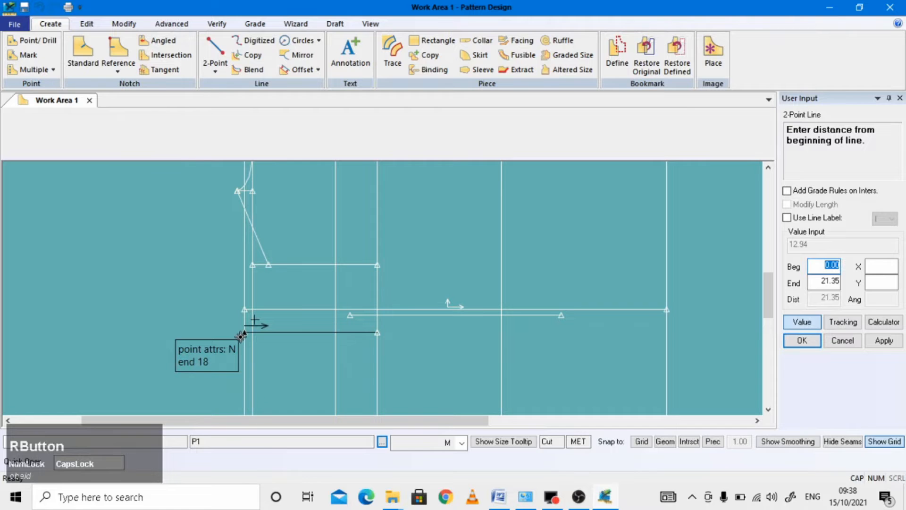
text(6)
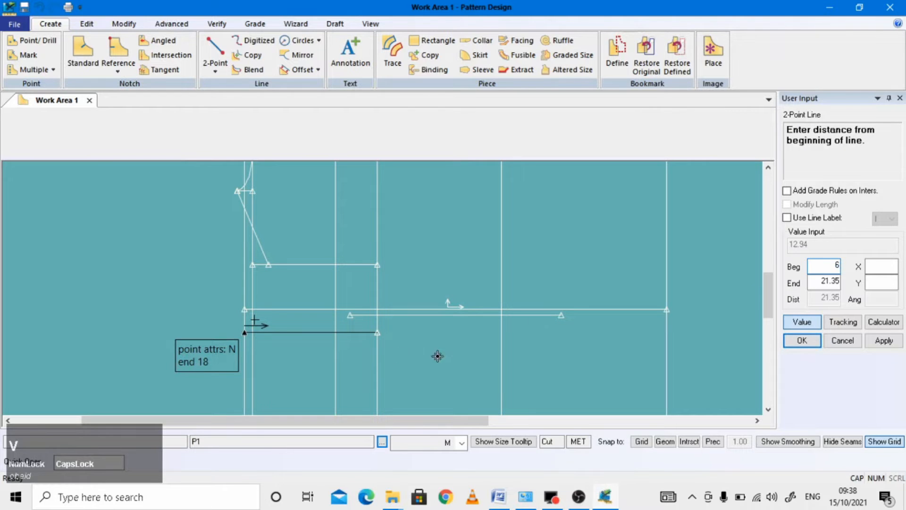
scroll(413, 294, up, 1)
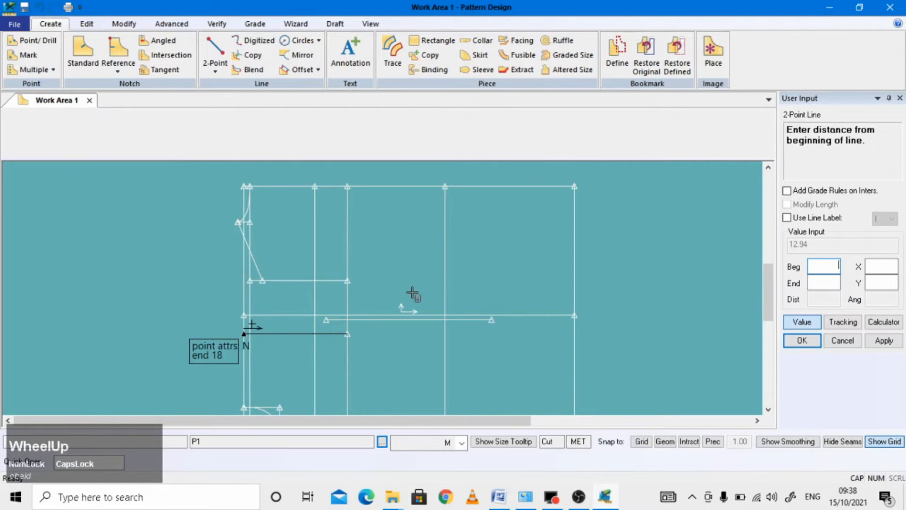
key(Return)
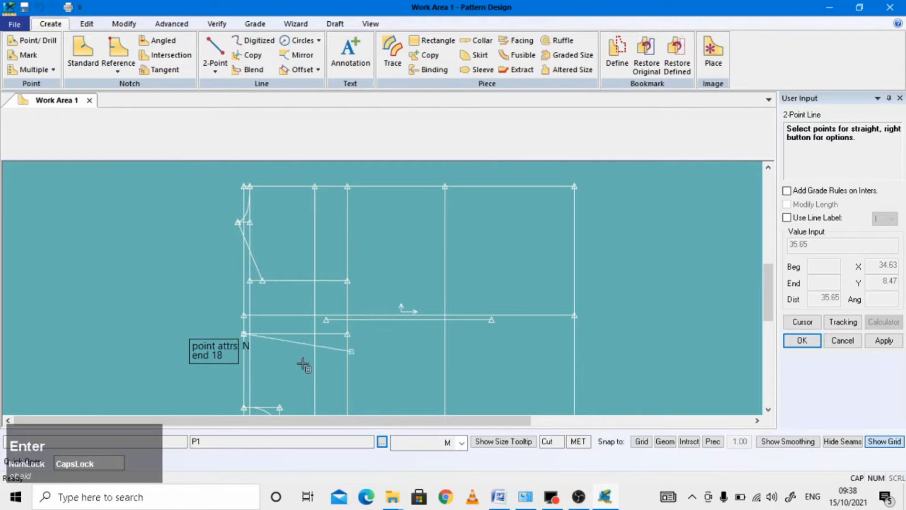
scroll(295, 315, down, 1)
right_click(283, 303)
click(244, 117)
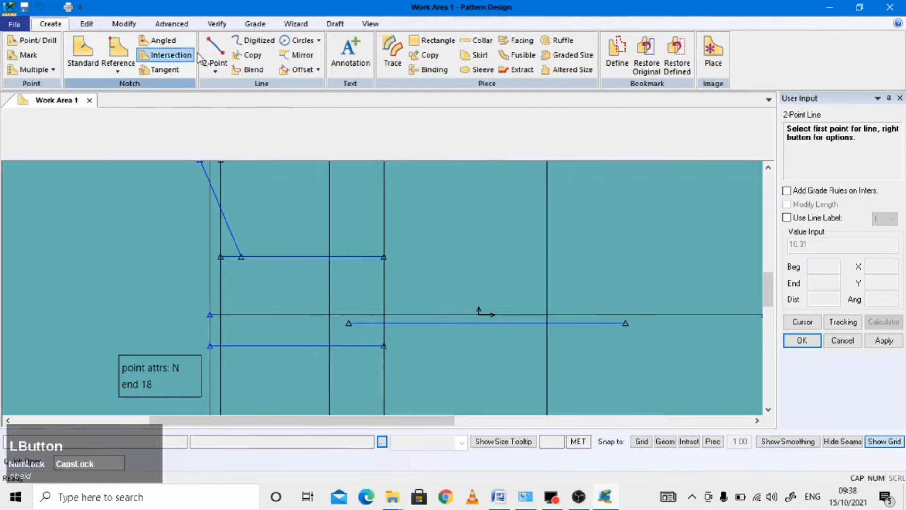
Step: Draw the front shoulder as a 2-point line from 6 along the front across shoulder line to the front neck curve's upper end, and finish
scroll(270, 188, up, 1)
scroll(259, 235, down, 1)
click(254, 278)
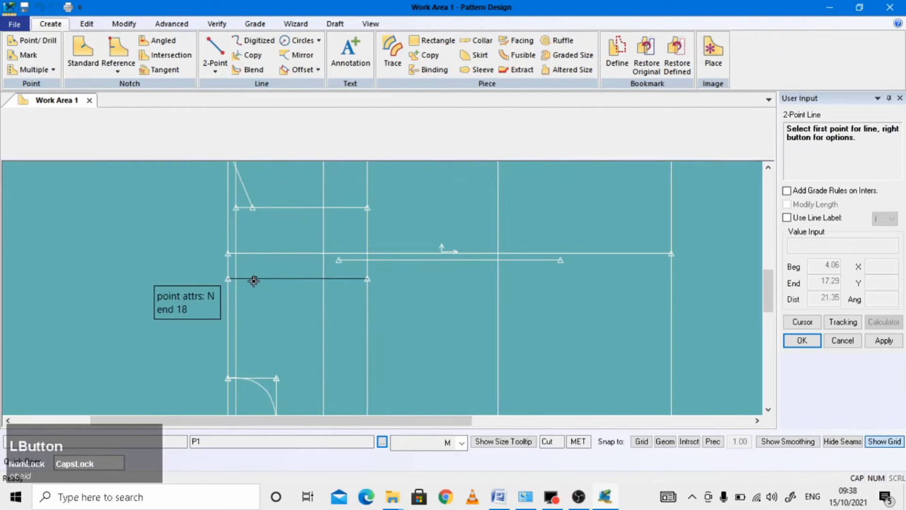
right_click(221, 285)
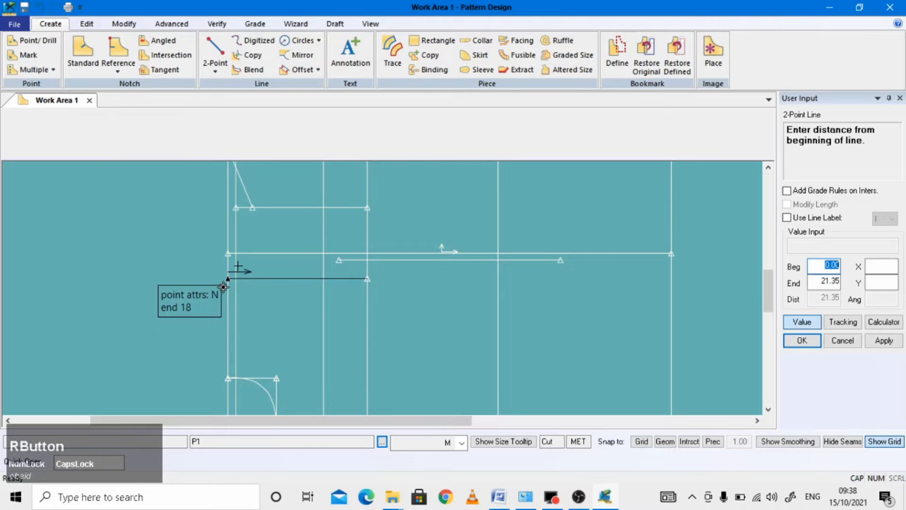
text(6)
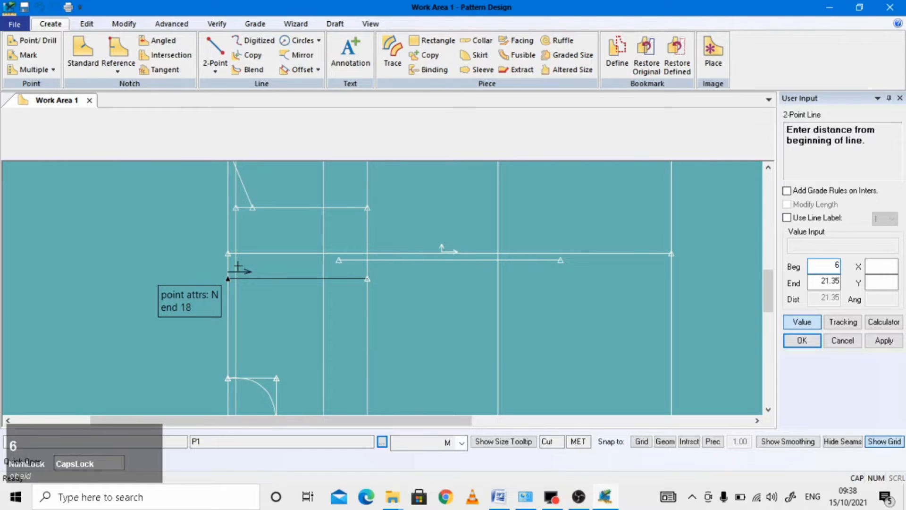
key(Return)
scroll(235, 402, down, 1)
scroll(235, 402, down, 1)
drag(275, 376, 220, 366)
right_click(248, 156)
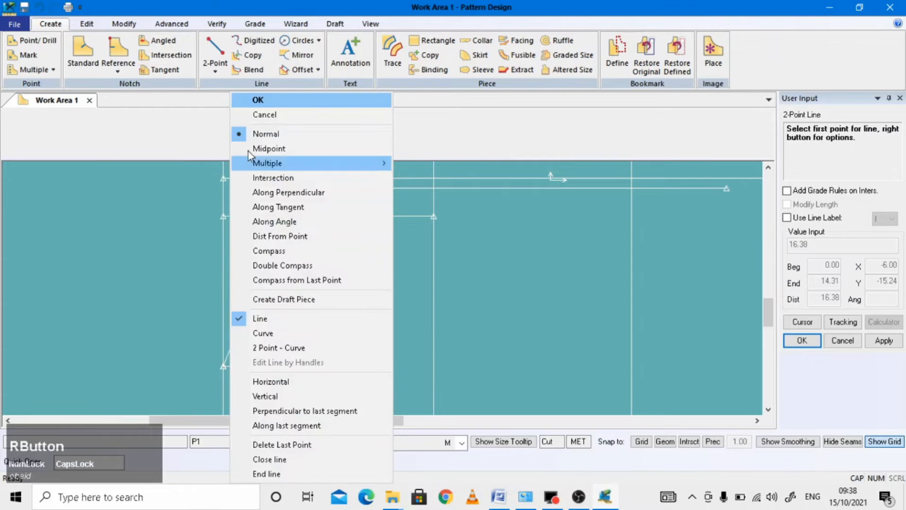
click(268, 100)
scroll(263, 293, up, 3)
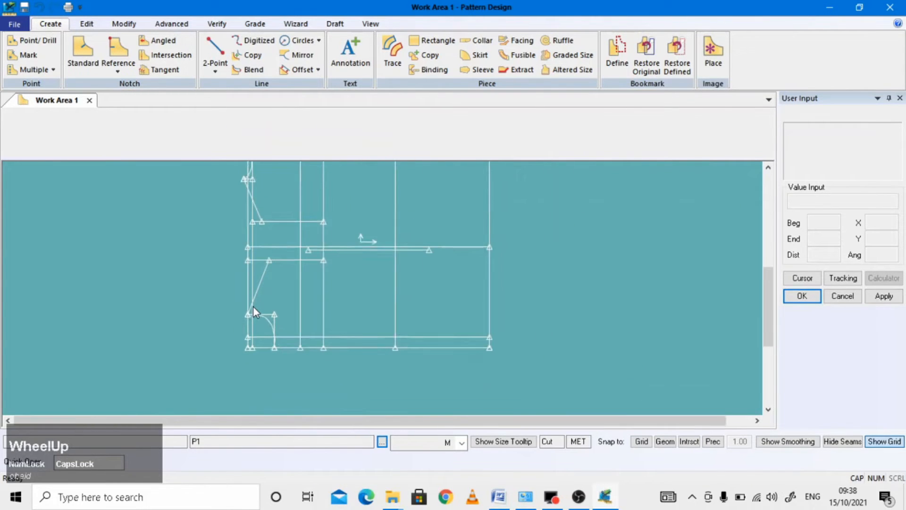
scroll(257, 281, down, 2)
scroll(240, 319, up, 1)
scroll(236, 323, down, 1)
scroll(237, 322, down, 1)
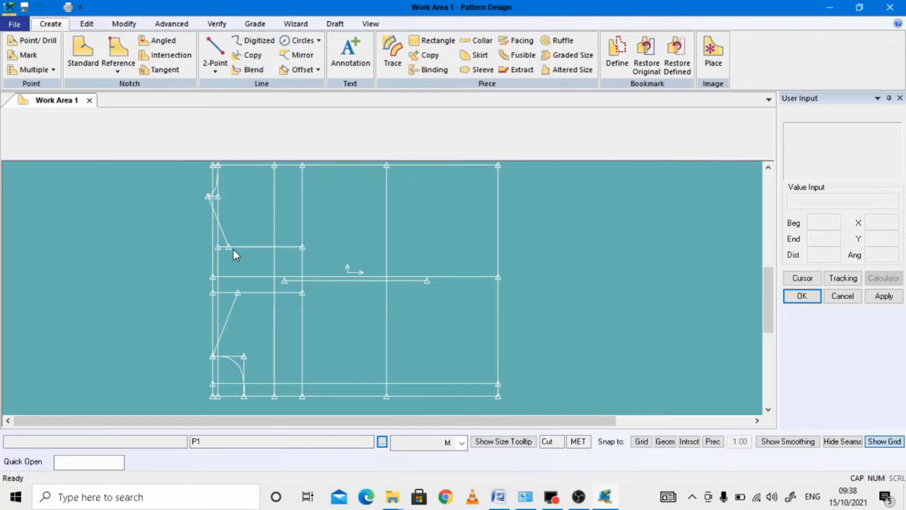
Step: Check the shoulder length (PP1) in the Word document, then measure the line lengths of the back and front shoulders in Pattern Design
click(508, 498)
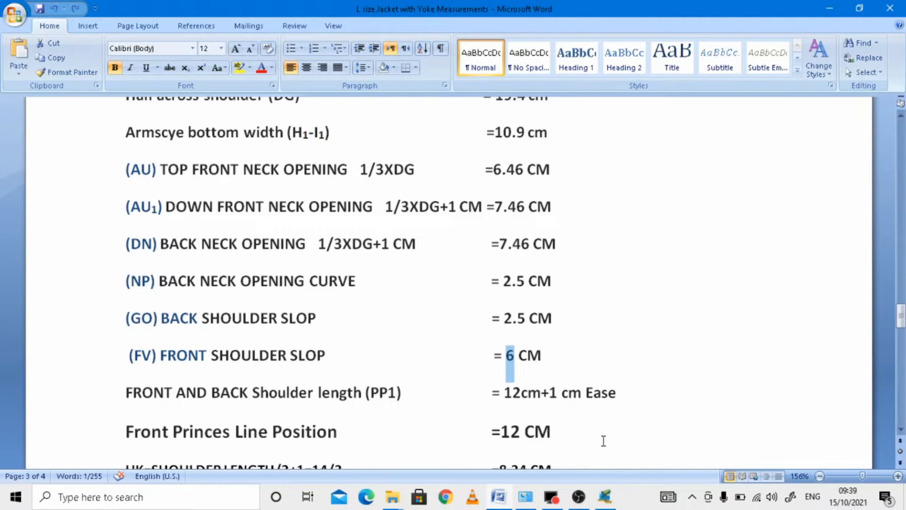
click(605, 497)
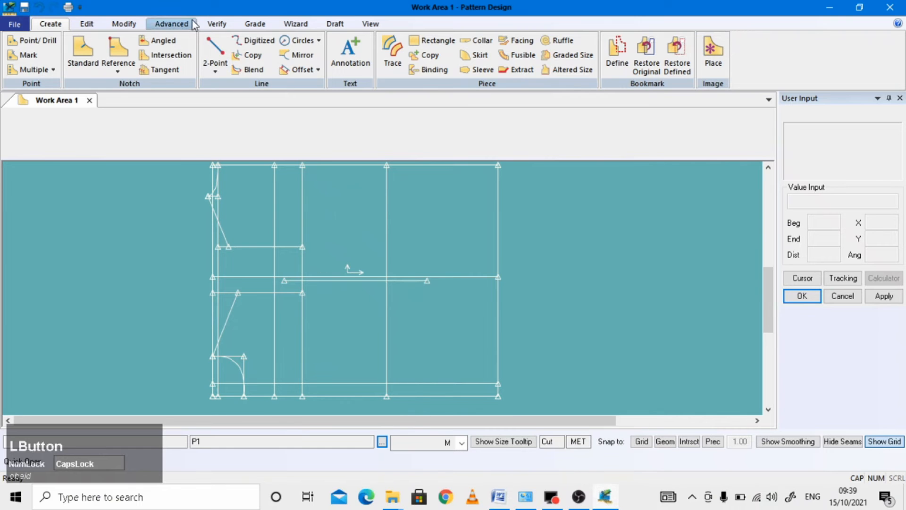
click(217, 24)
click(297, 54)
scroll(199, 227, down, 1)
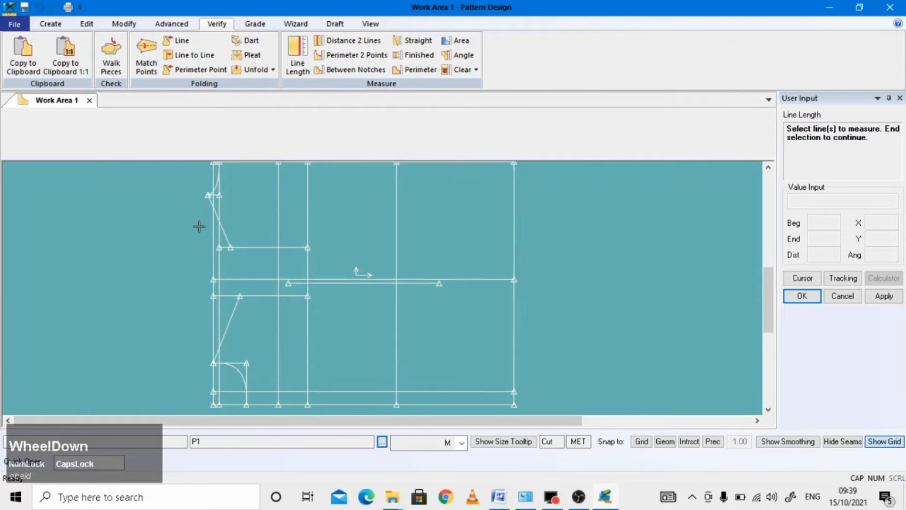
scroll(199, 226, down, 1)
click(230, 236)
click(240, 339)
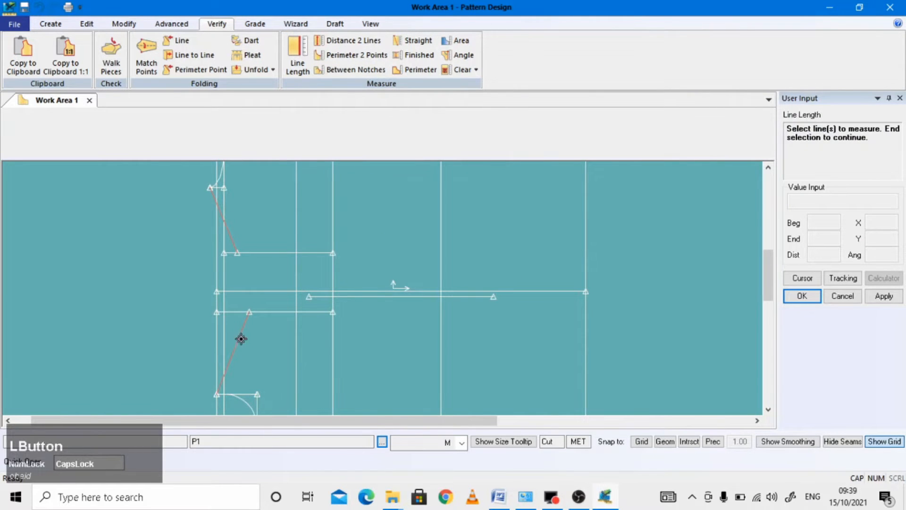
right_click(143, 265)
click(144, 265)
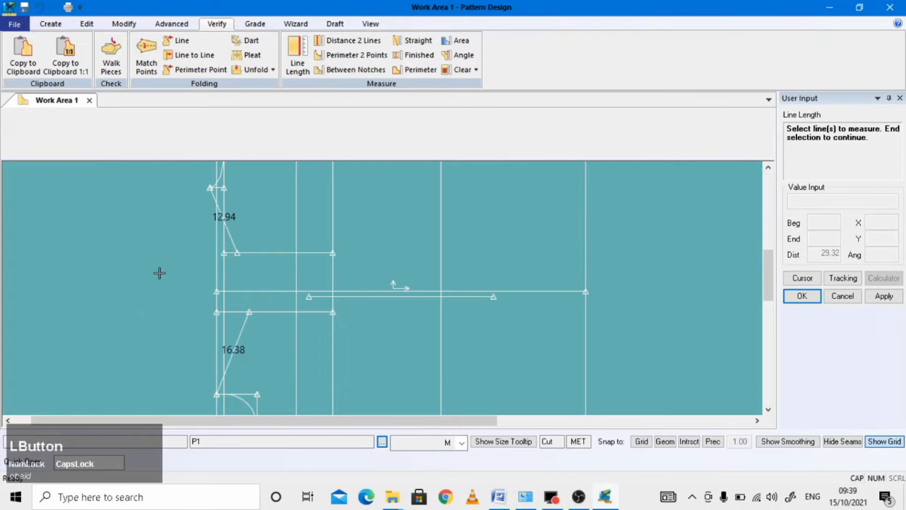
scroll(160, 272, down, 1)
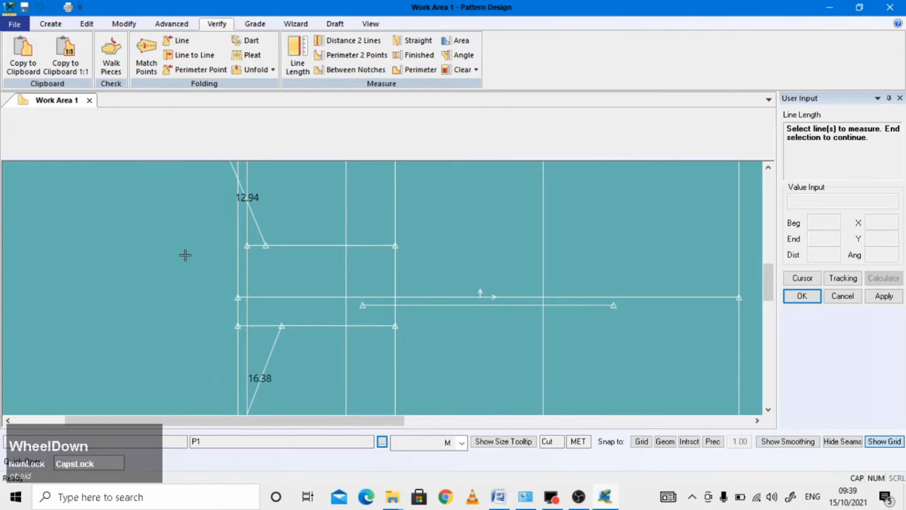
scroll(182, 256, up, 1)
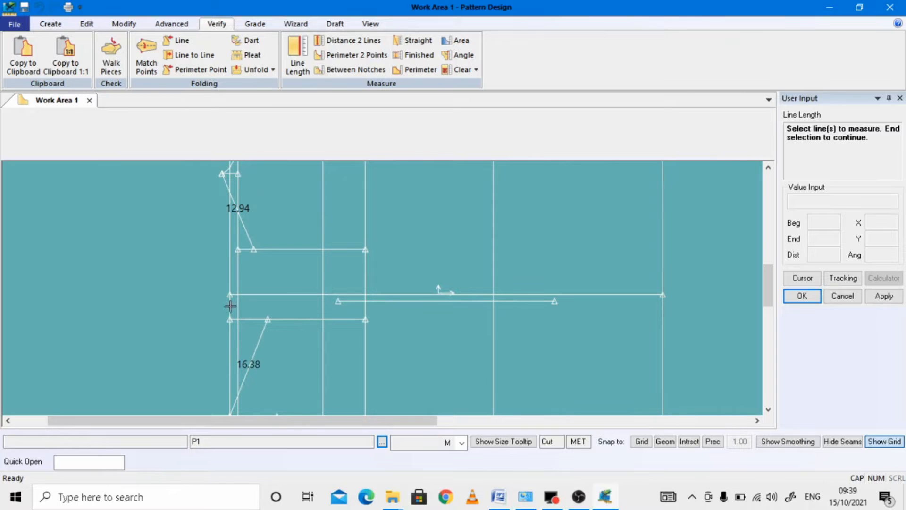
Step: Move the back shoulder line's outer point along its line to 13 from the neck end with Move Point Line
click(124, 24)
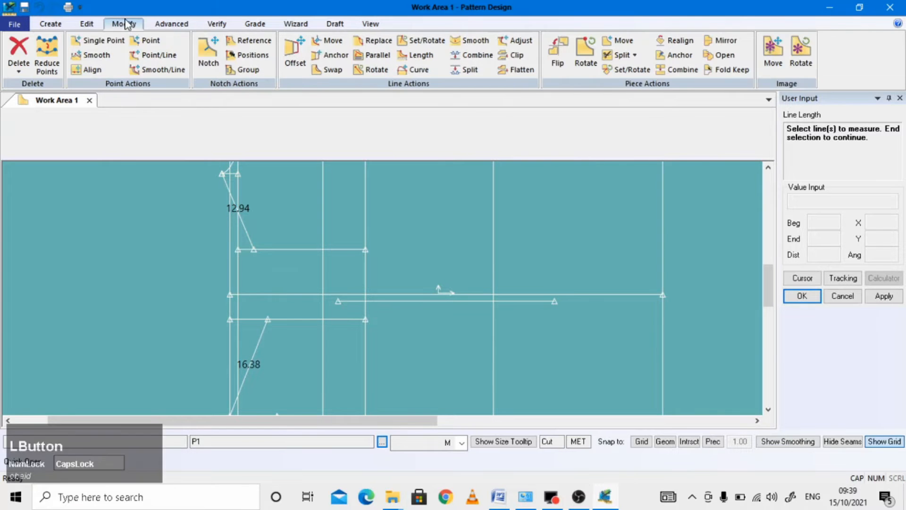
click(148, 56)
mouse_move(253, 249)
mouse_down()
mouse_move(250, 241)
mouse_move(255, 255)
mouse_up()
click(802, 337)
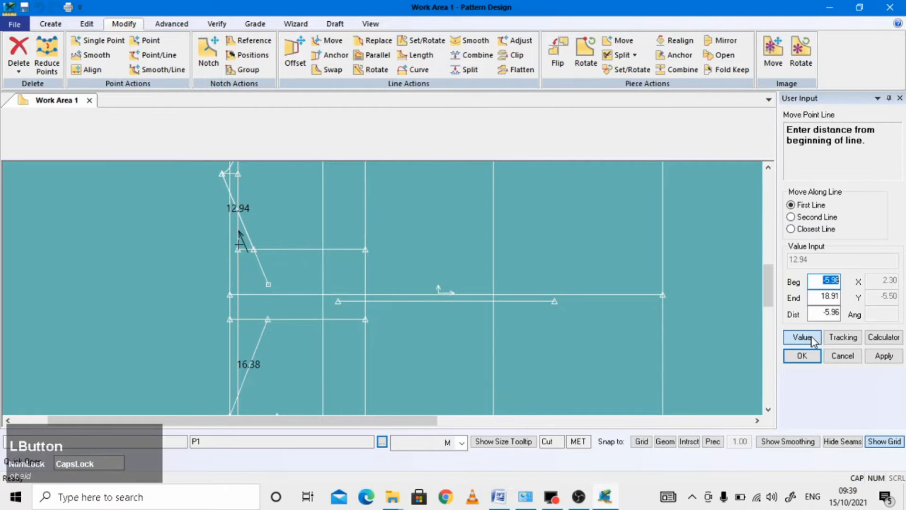
click(828, 294)
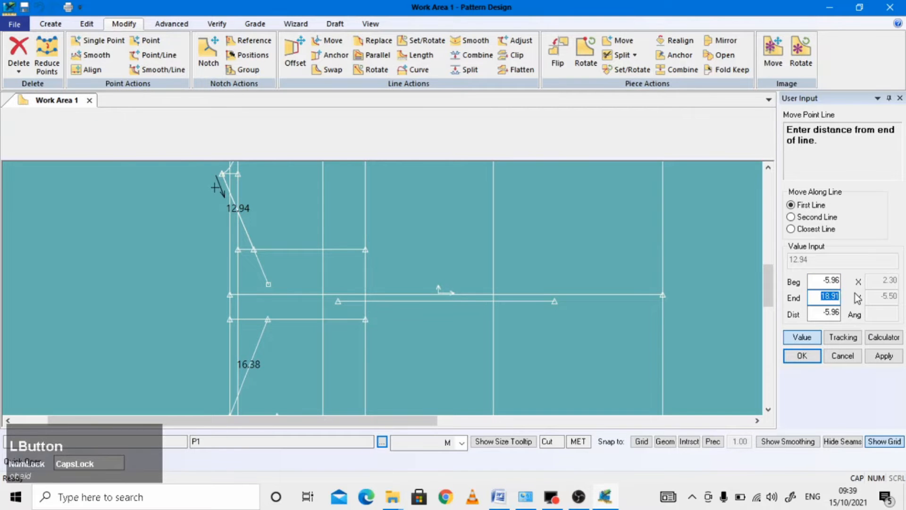
text(13)
key(Return)
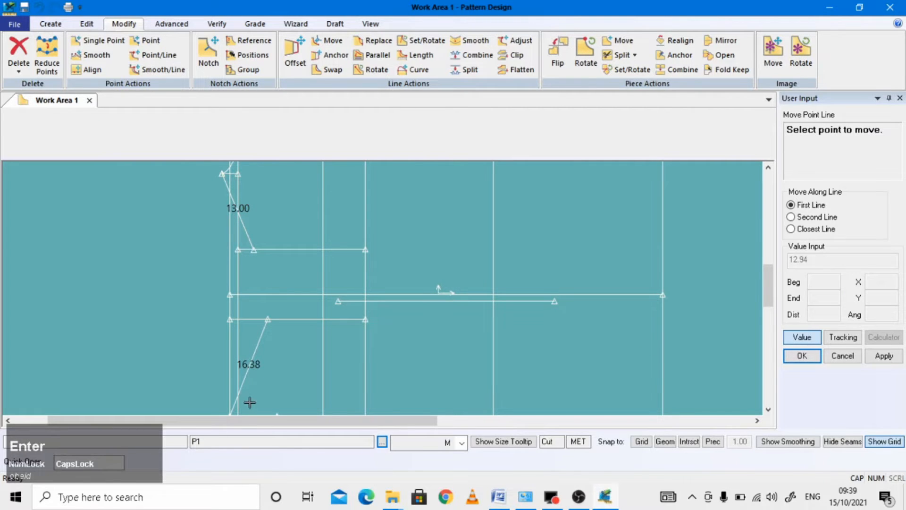
Step: Move the front shoulder line's outer point along its line to 13 from the neck end, and finish the command
click(261, 340)
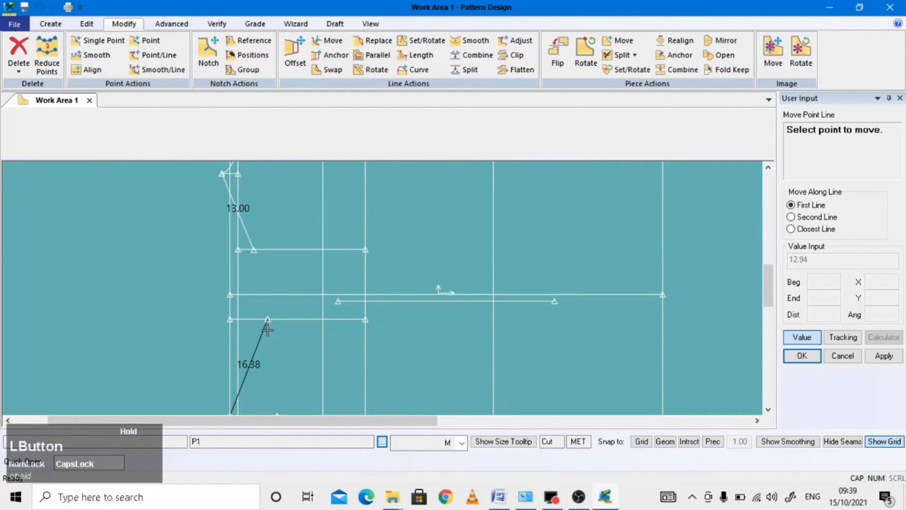
click(272, 321)
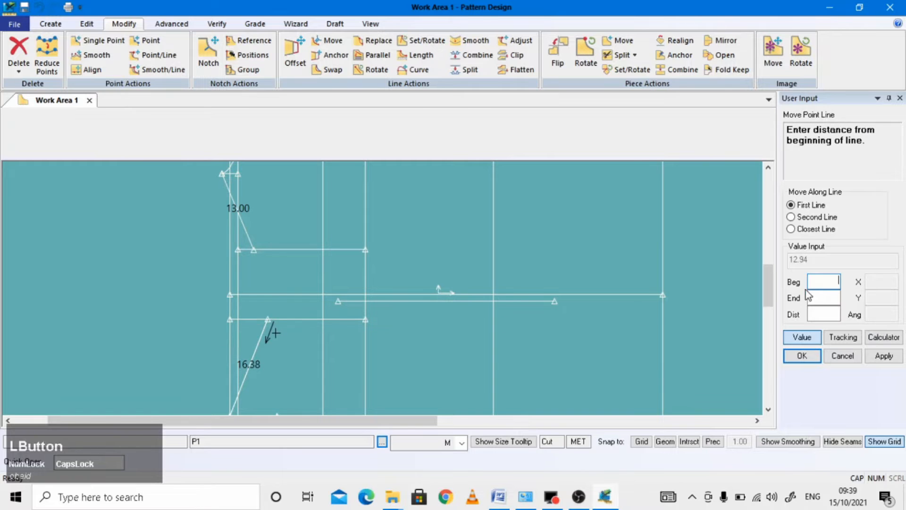
click(822, 298)
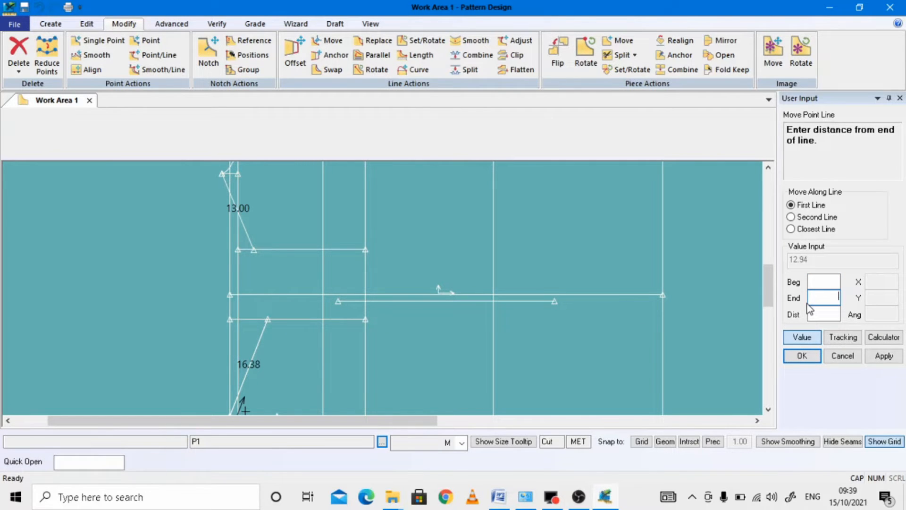
text(13)
key(Return)
right_click(448, 328)
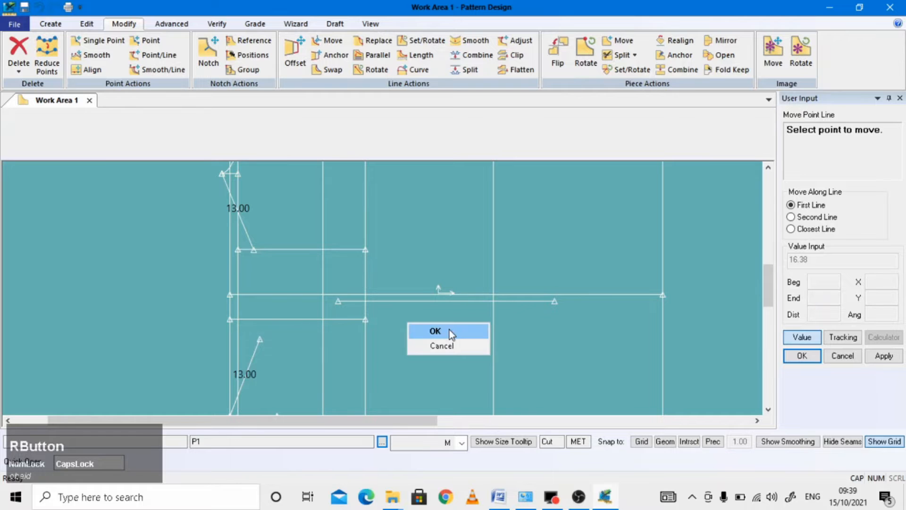
click(449, 329)
scroll(445, 330, up, 2)
scroll(358, 391, down, 1)
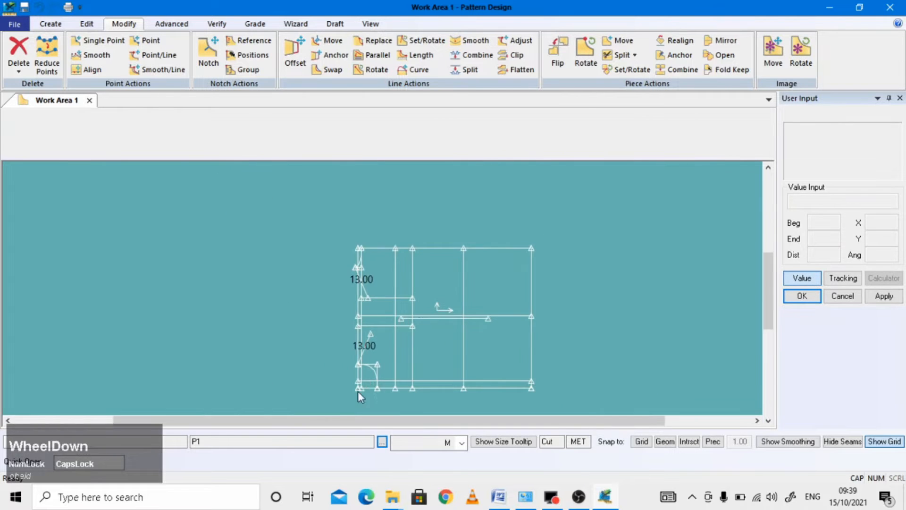
scroll(358, 378, up, 3)
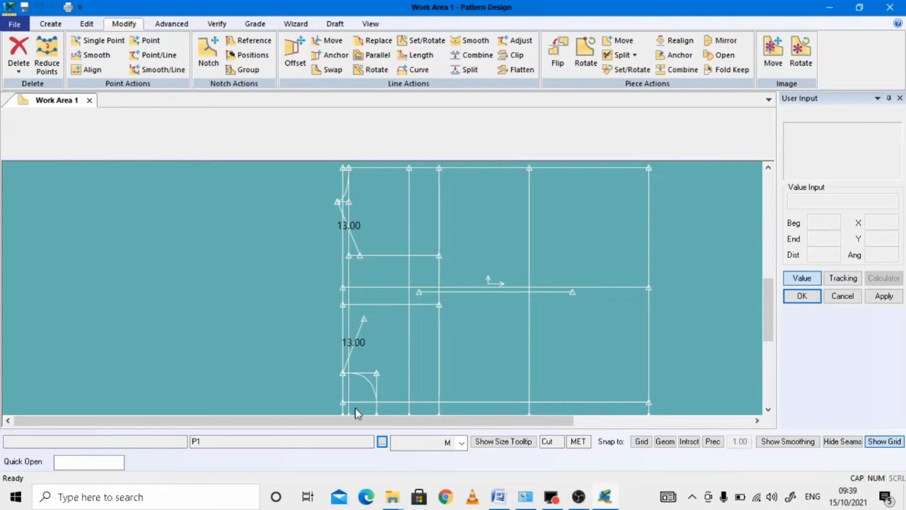
Step: Find the Front Princes Line Position in the Word document, copy its value 12, and return to Pattern Design
click(499, 495)
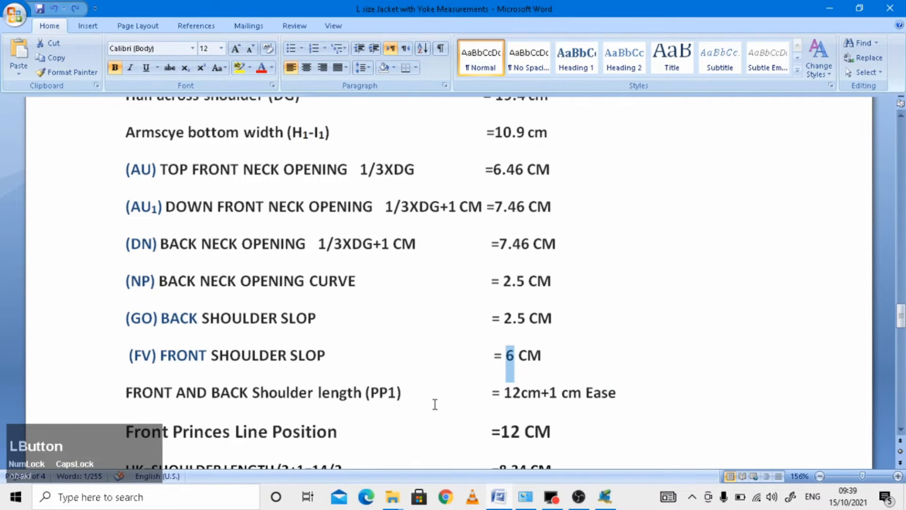
scroll(435, 404, down, 2)
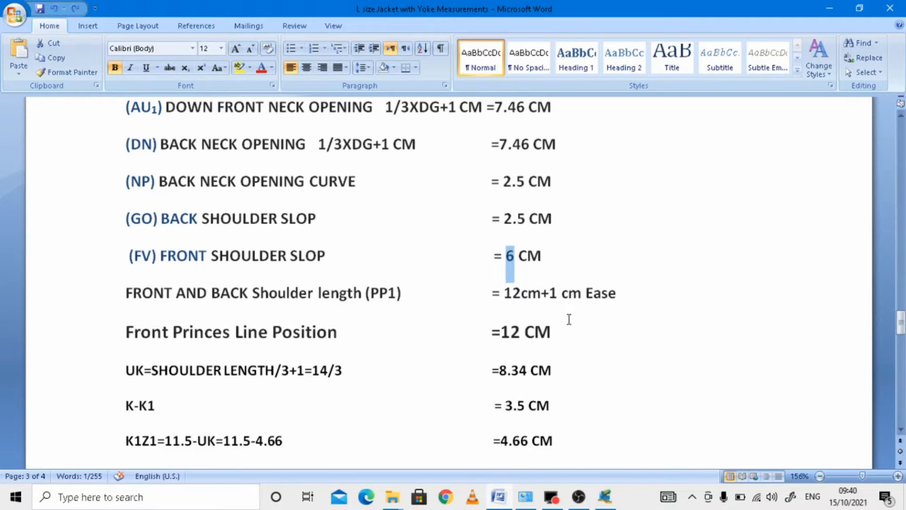
scroll(569, 319, up, 20)
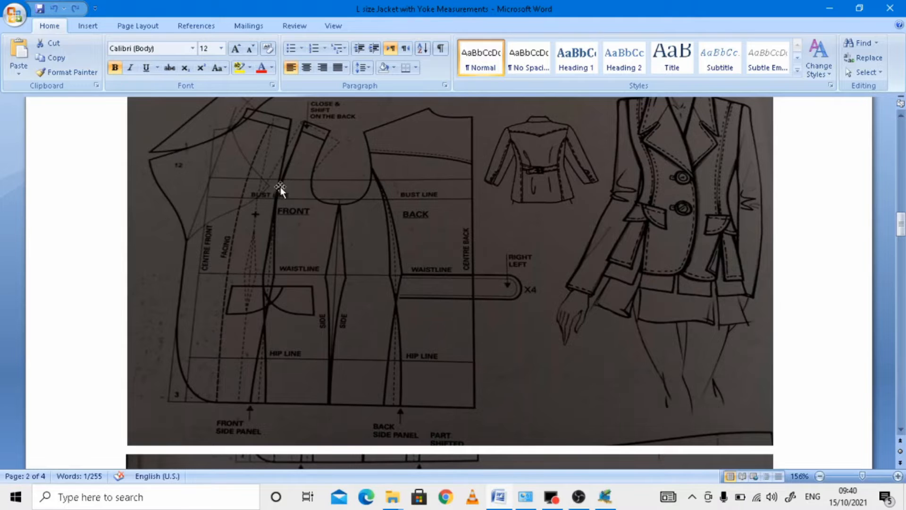
scroll(524, 331, down, 10)
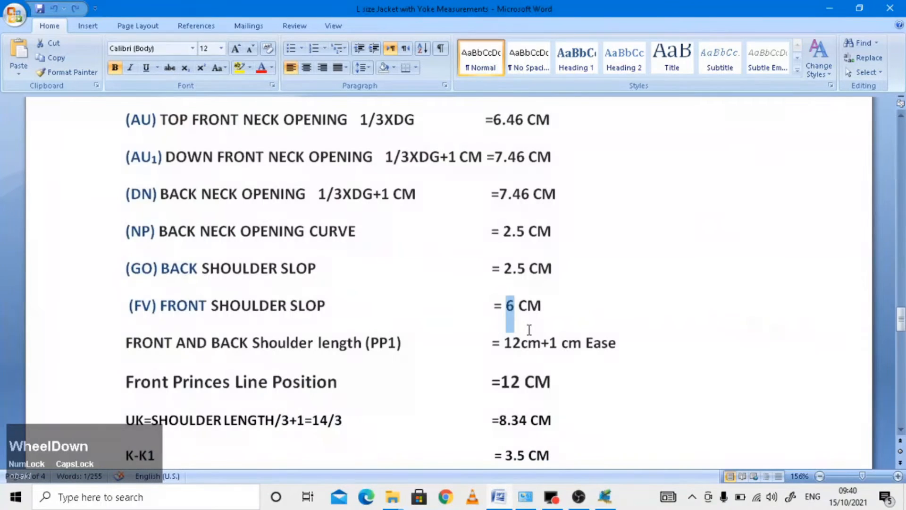
scroll(529, 330, down, 3)
drag(502, 232, 521, 233)
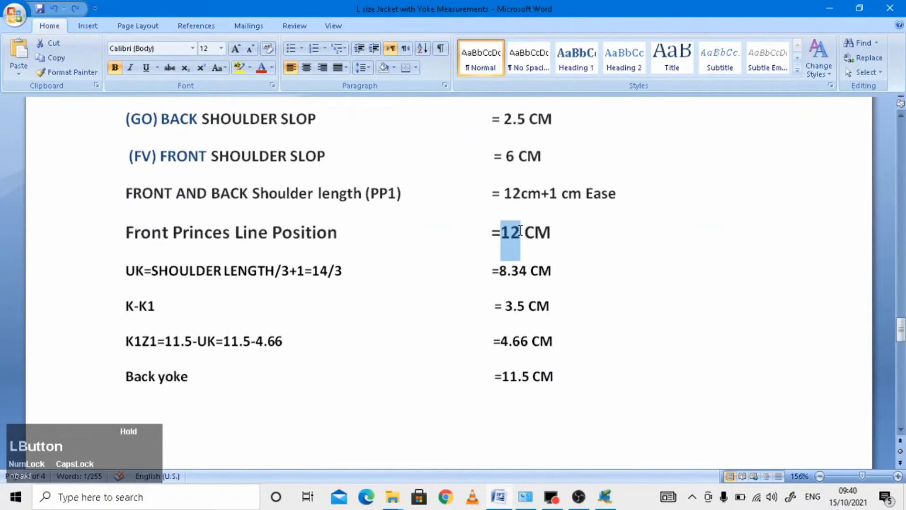
key(ctrl+c)
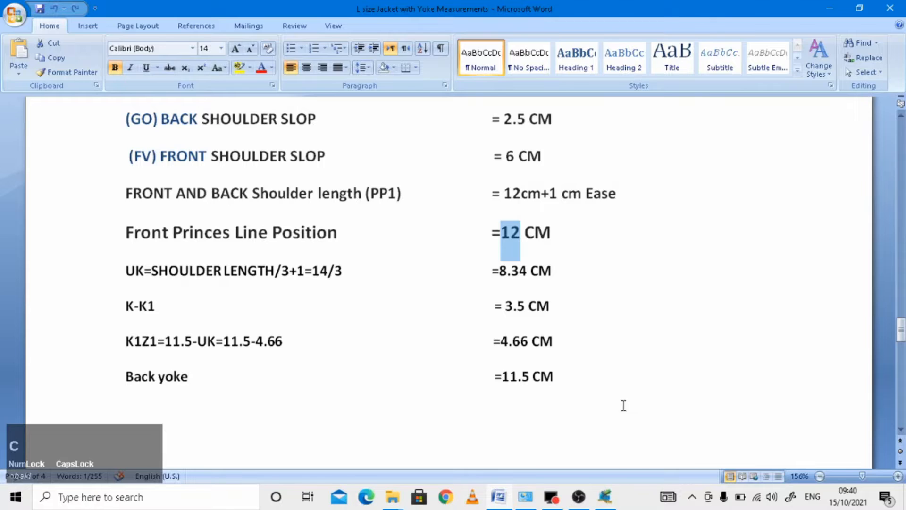
click(606, 496)
Step: Offset the long horizontal line just above the front edge by -12 into the front to add the princess line, and finish
scroll(430, 237, up, 1)
scroll(459, 291, up, 1)
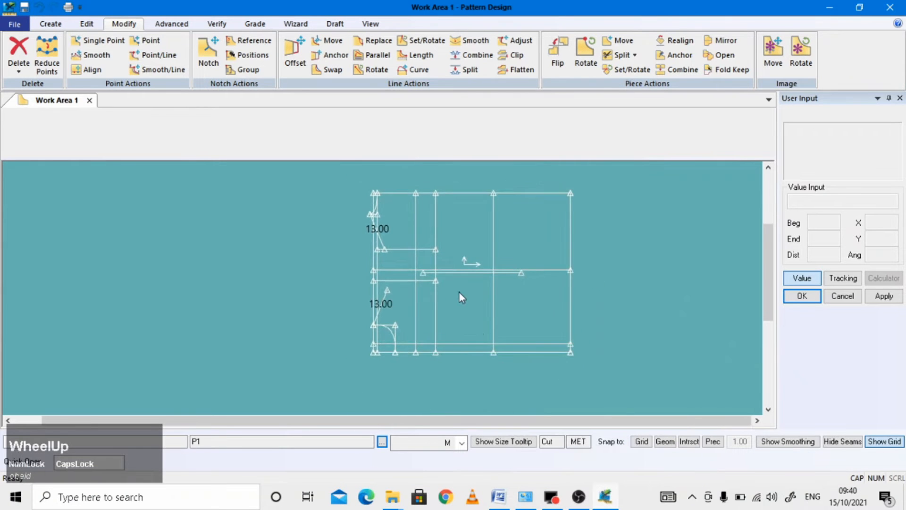
scroll(396, 284, down, 2)
click(49, 24)
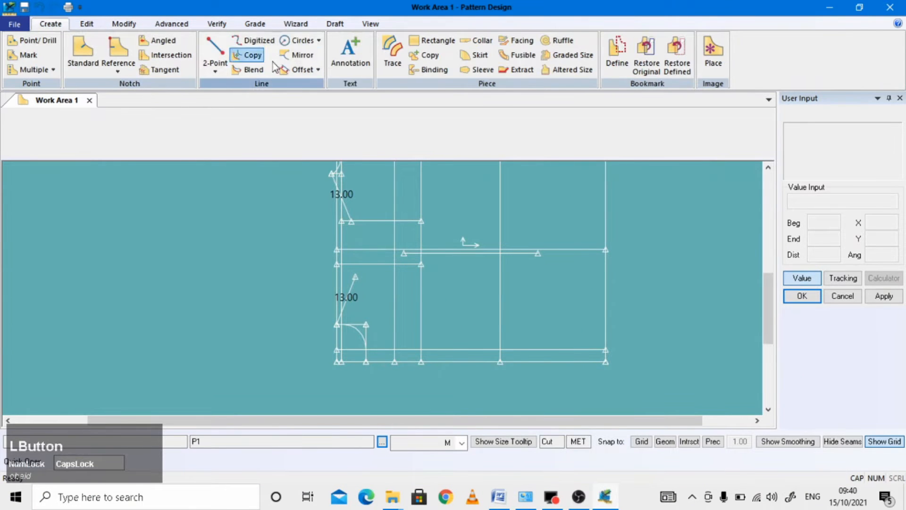
click(297, 70)
scroll(487, 355, down, 1)
click(481, 349)
right_click(483, 350)
click(483, 350)
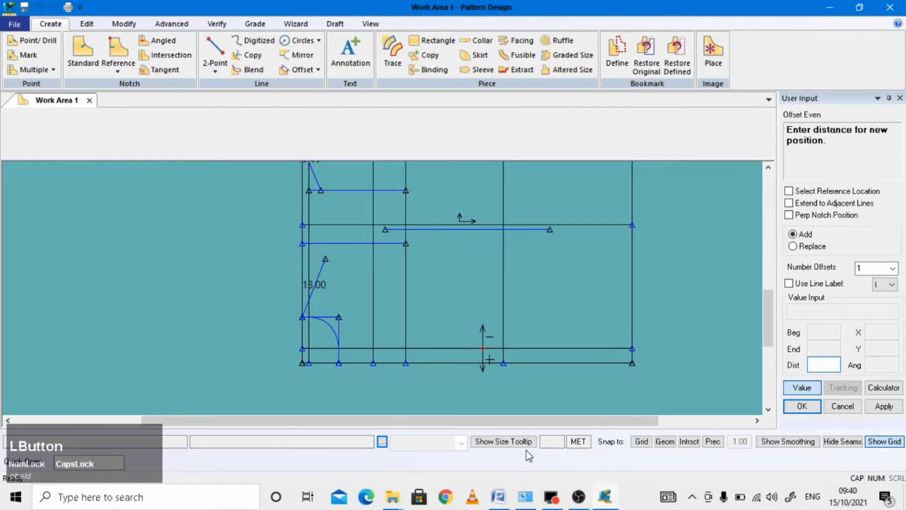
key(ctrl+v)
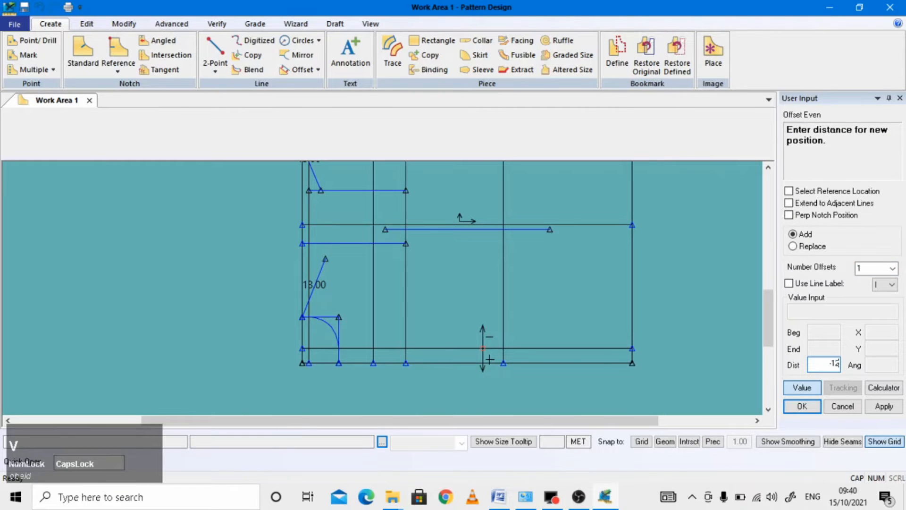
key(Return)
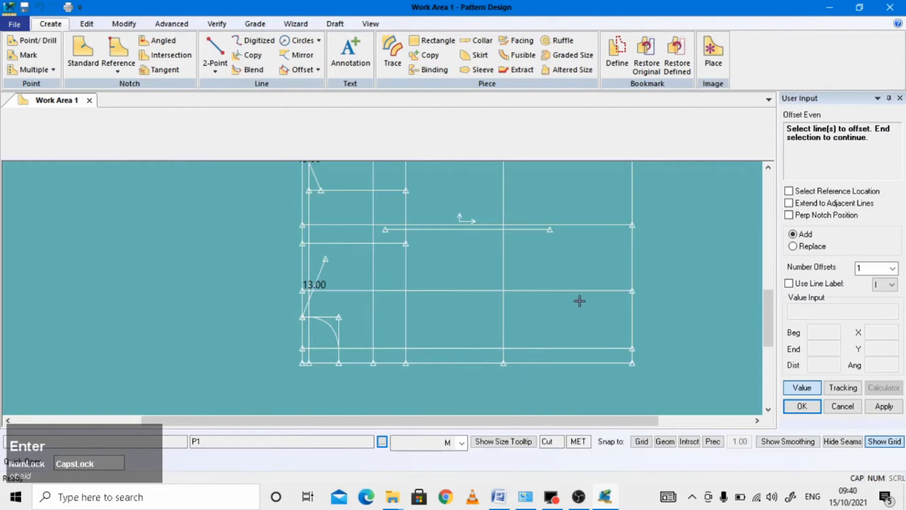
right_click(668, 286)
click(670, 289)
Step: Clip the front princess line at the vertical line where the across shoulder line ends, keeping the part away from the neck, and finish
scroll(405, 317, down, 2)
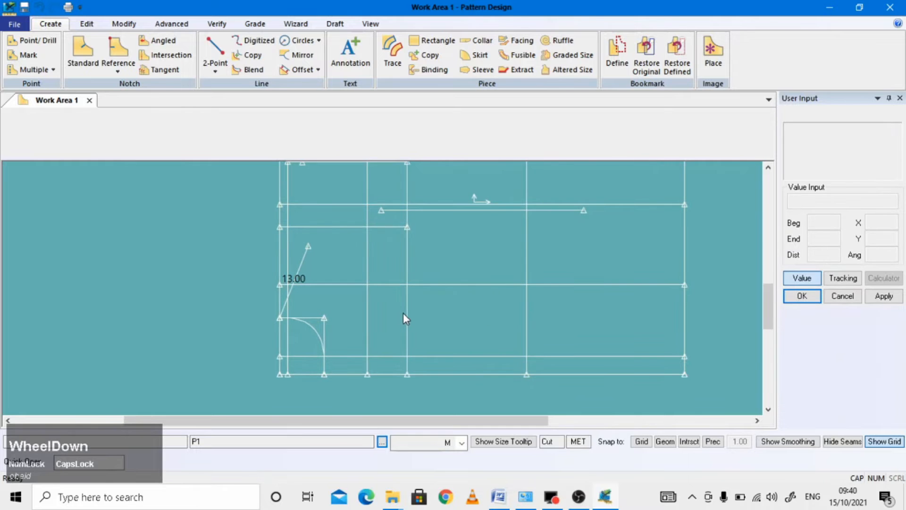
scroll(403, 312, up, 1)
scroll(449, 297, down, 1)
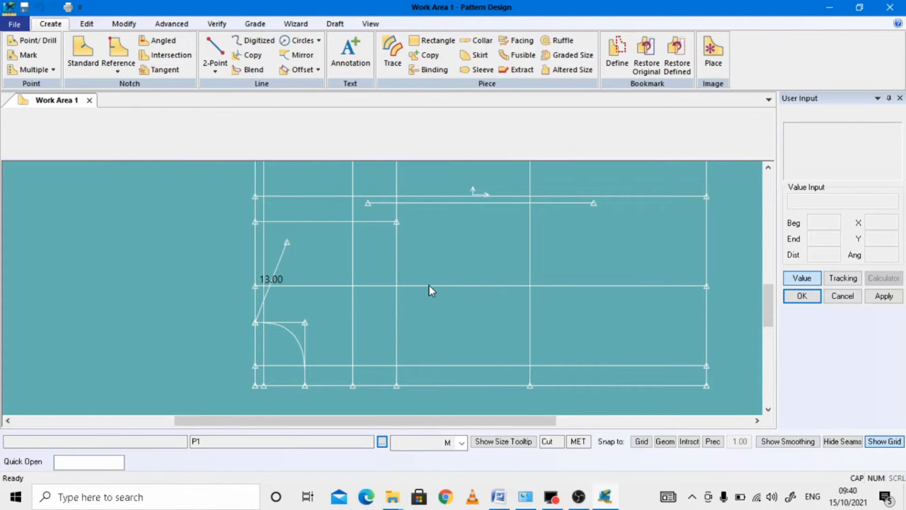
click(124, 24)
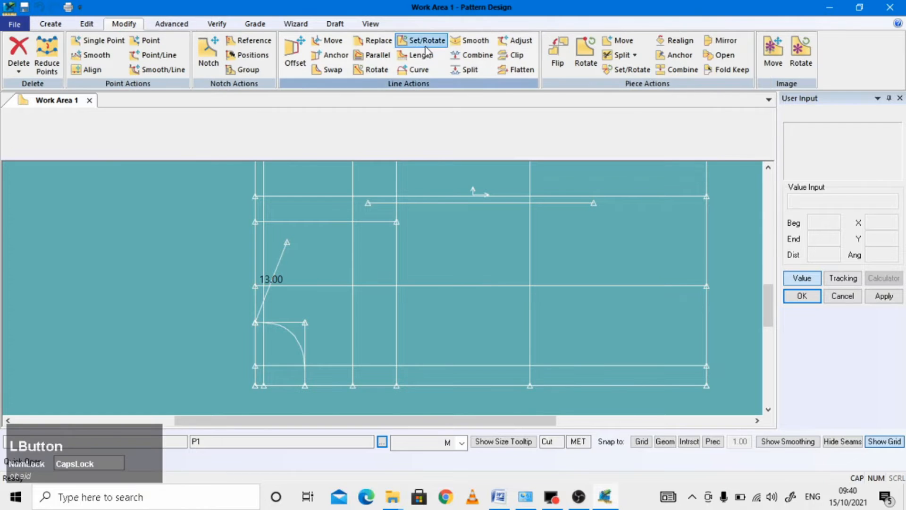
click(516, 55)
scroll(324, 273, down, 2)
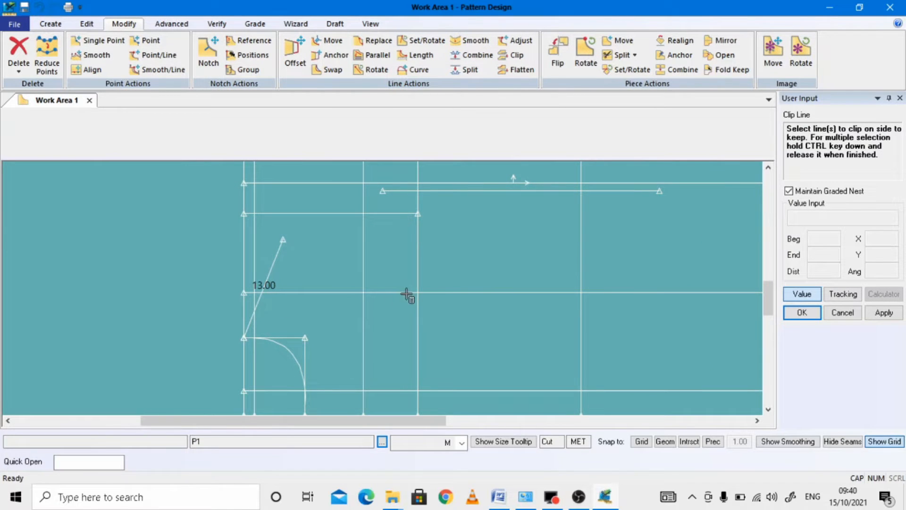
scroll(378, 296, up, 2)
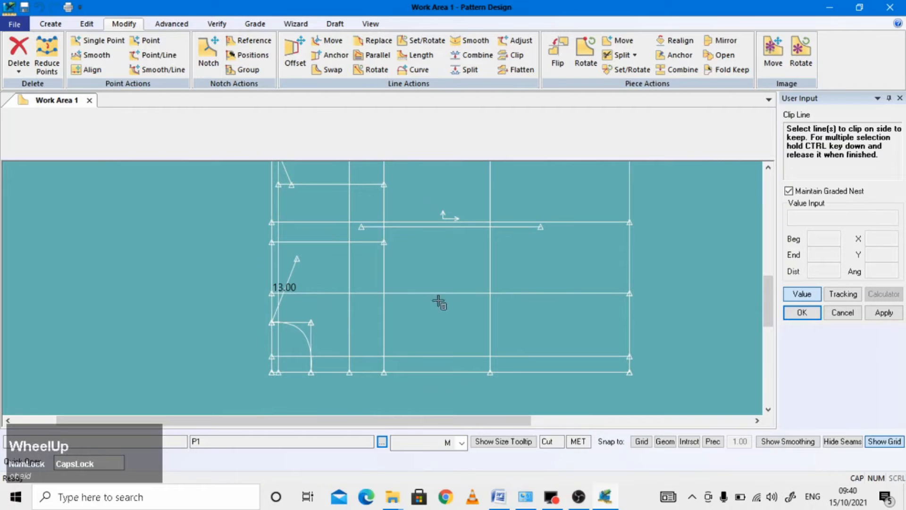
click(410, 293)
click(384, 317)
right_click(180, 259)
click(169, 260)
scroll(443, 331, up, 3)
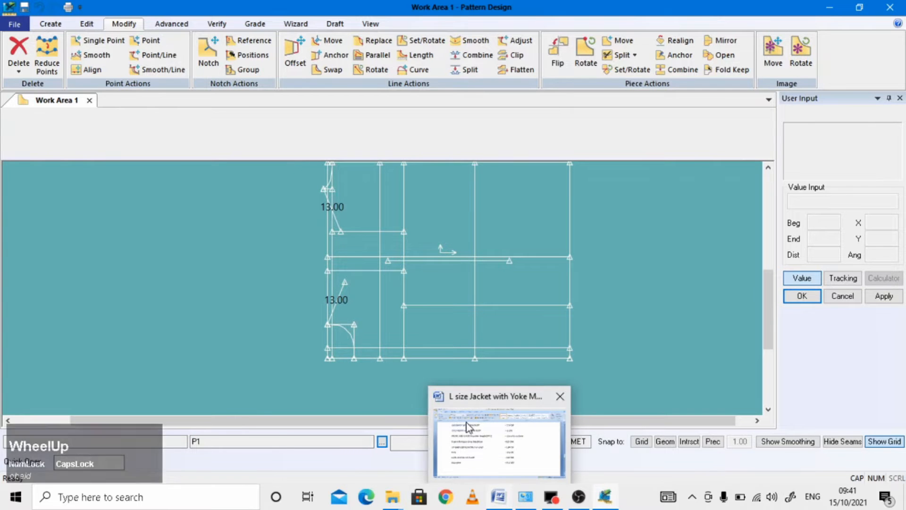
Step: Consult the draft diagram in the Word document, copy the UK value 8.34 from the measurements, and return to Pattern Design
click(504, 499)
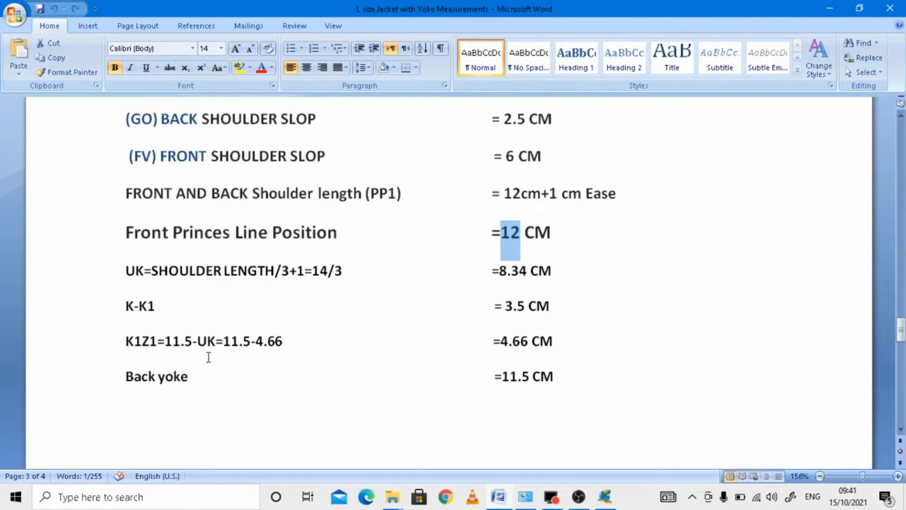
scroll(209, 357, up, 15)
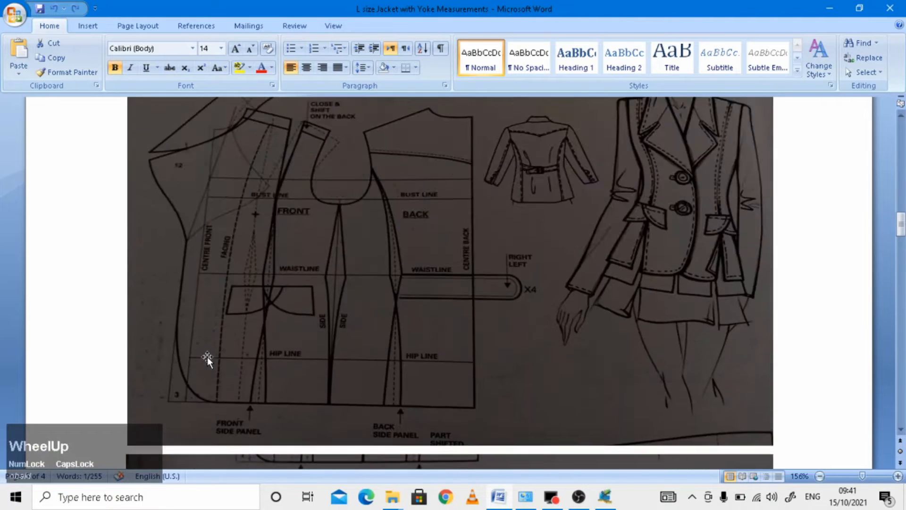
scroll(208, 358, up, 10)
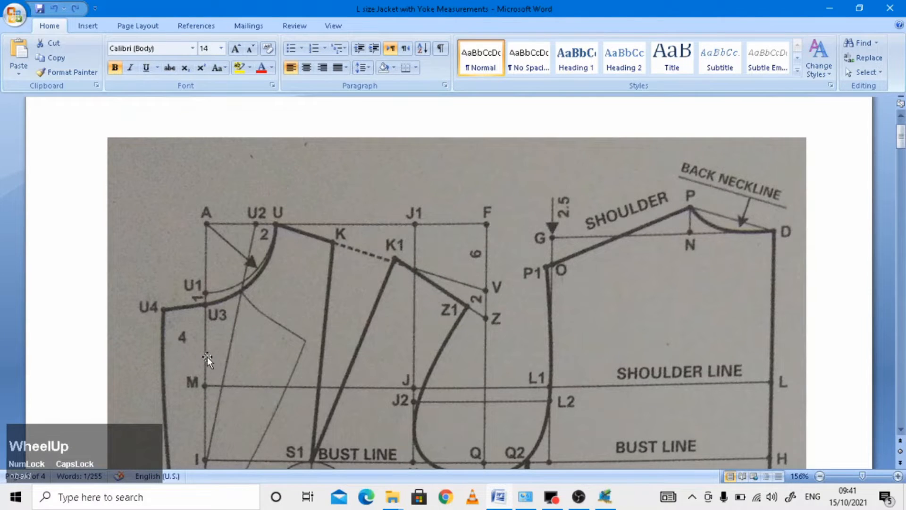
scroll(296, 274, down, 1)
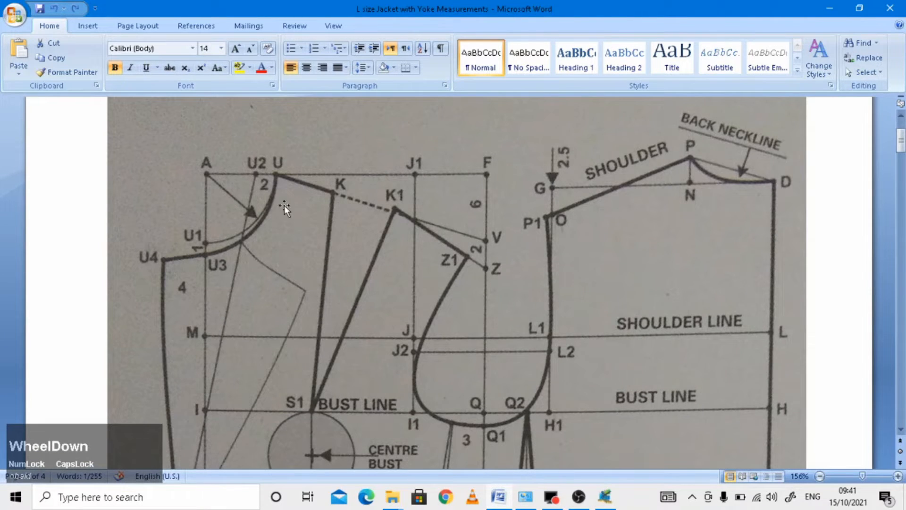
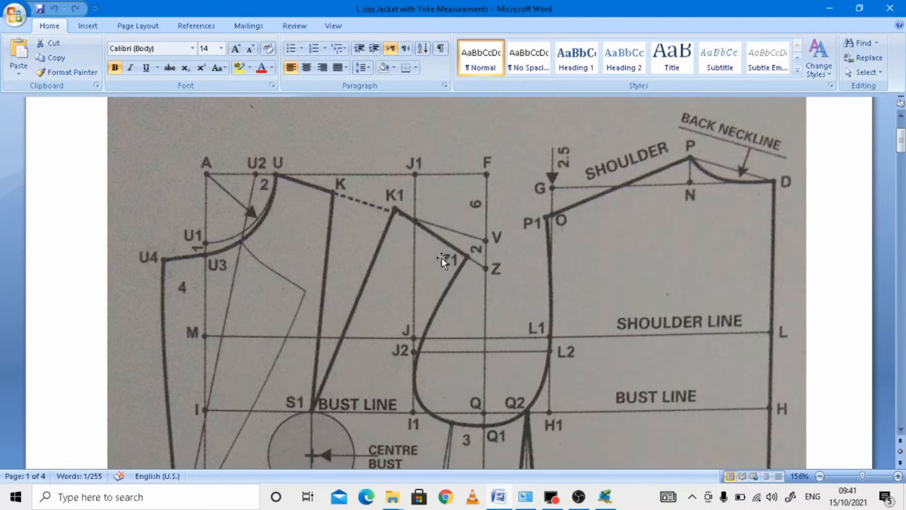
scroll(574, 239, down, 2)
scroll(544, 279, down, 20)
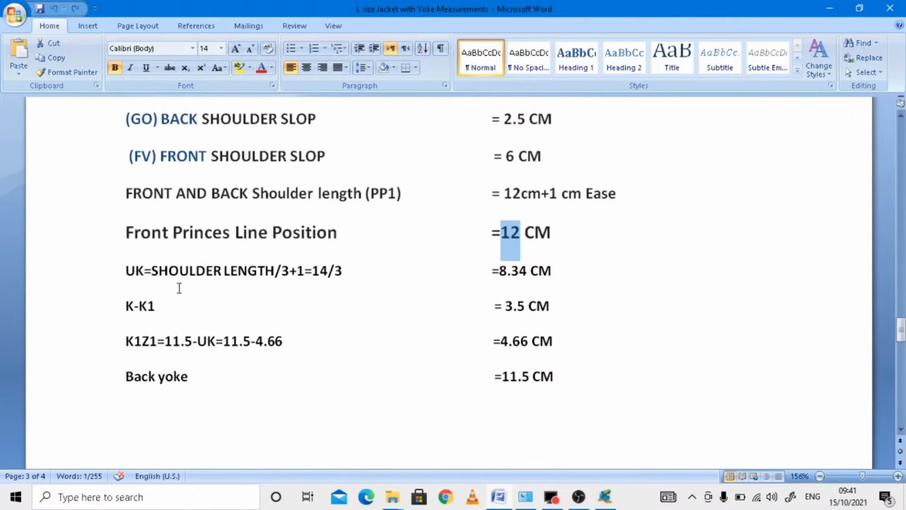
drag(502, 271, 525, 277)
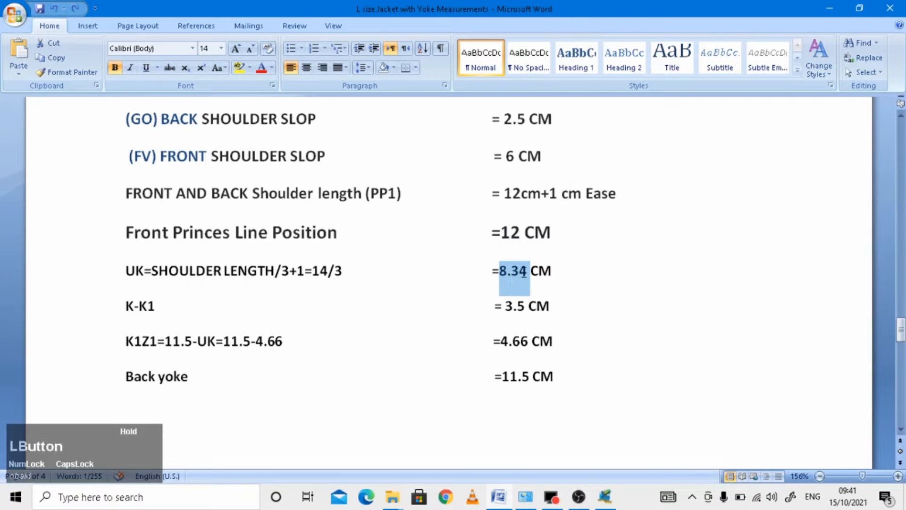
key(ctrl+c)
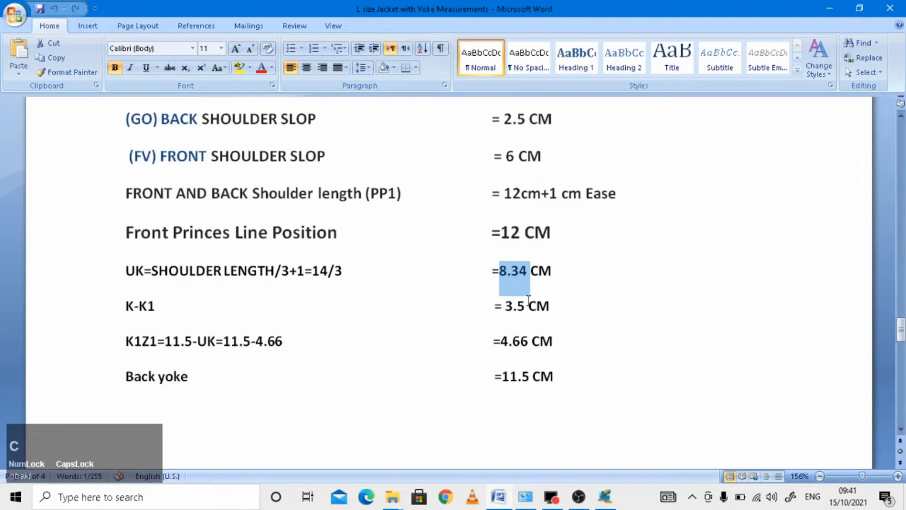
click(605, 496)
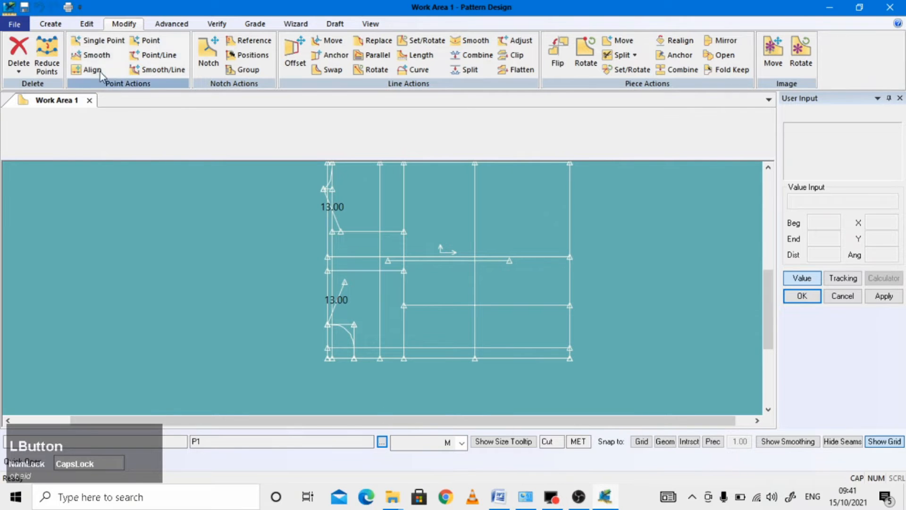
Step: Split the front shoulder line at 8.34 from its neck end, and finish the command
click(470, 69)
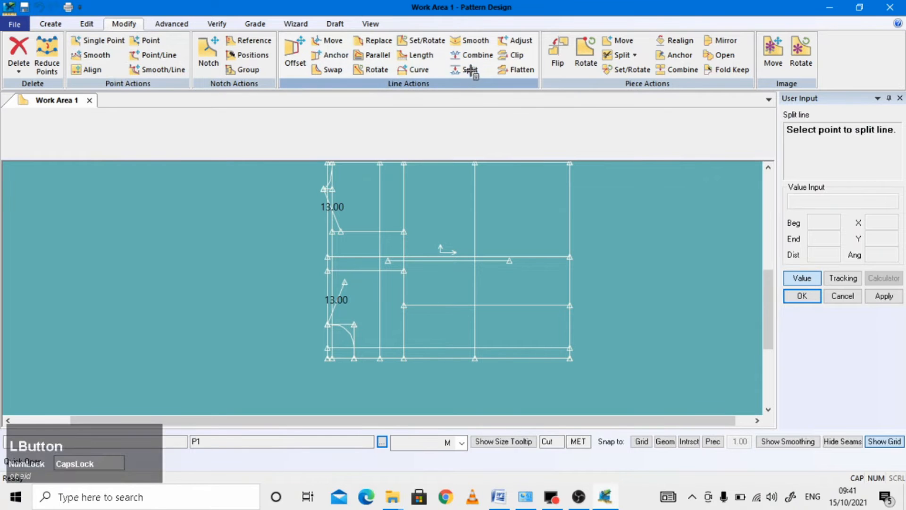
scroll(332, 340, down, 2)
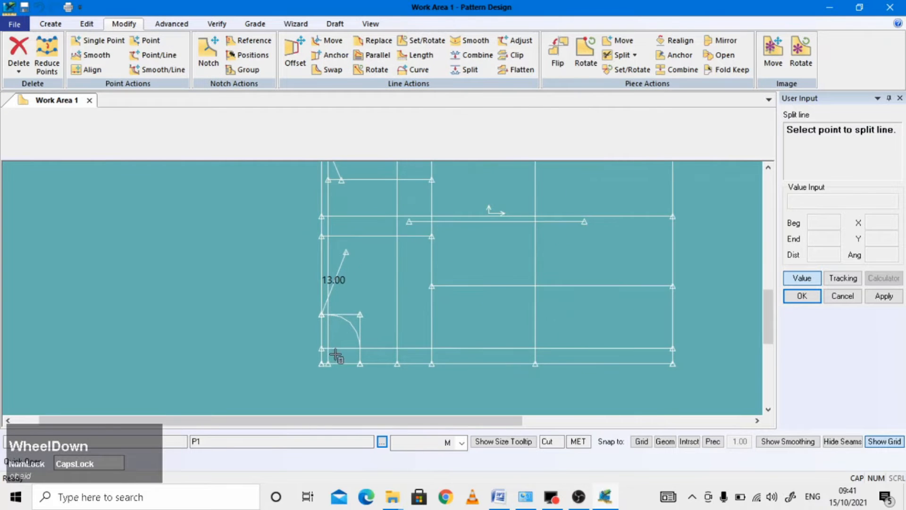
click(317, 316)
right_click(316, 319)
click(837, 237)
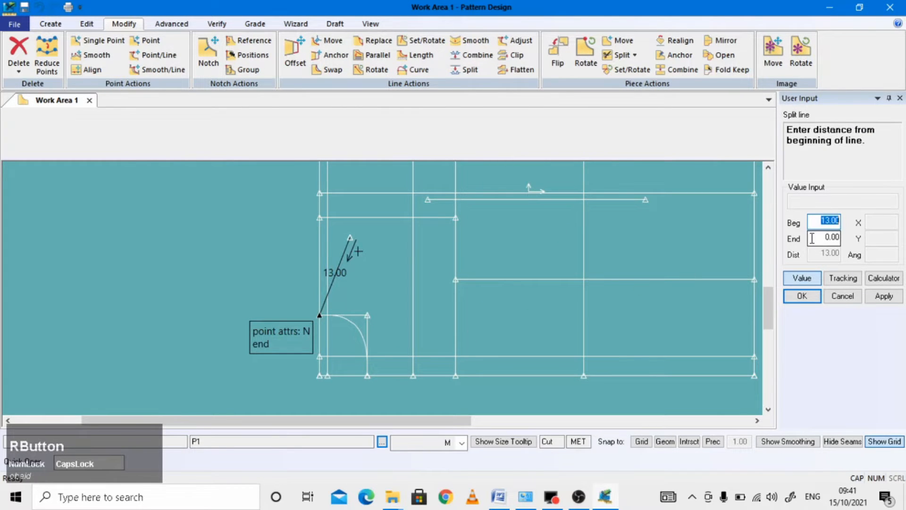
click(861, 243)
key(v)
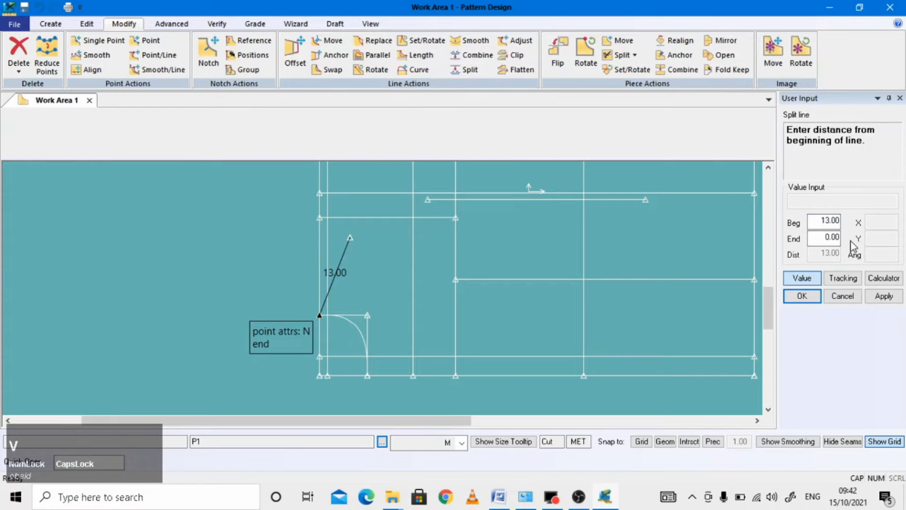
click(832, 239)
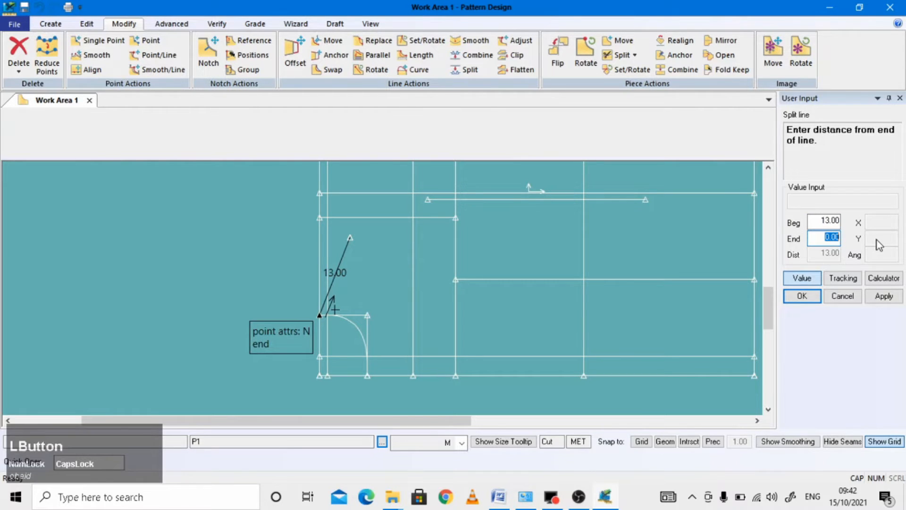
text(8.34)
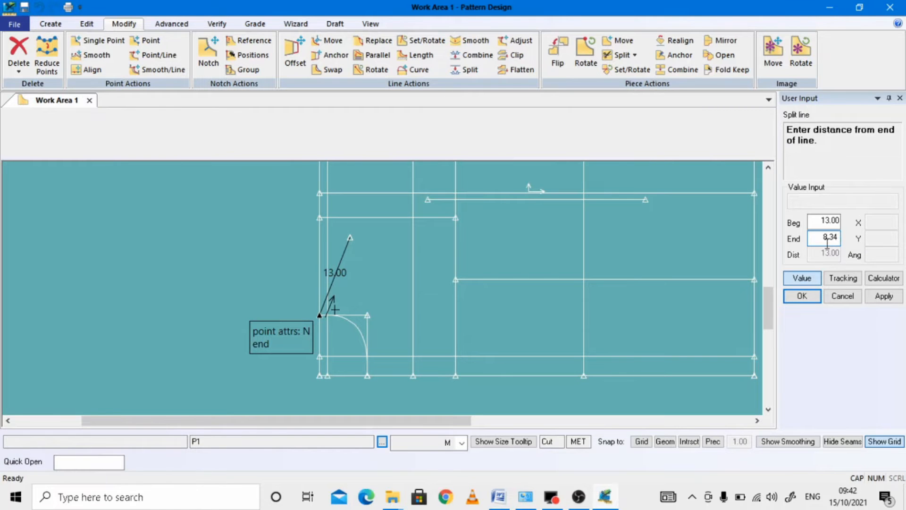
click(498, 503)
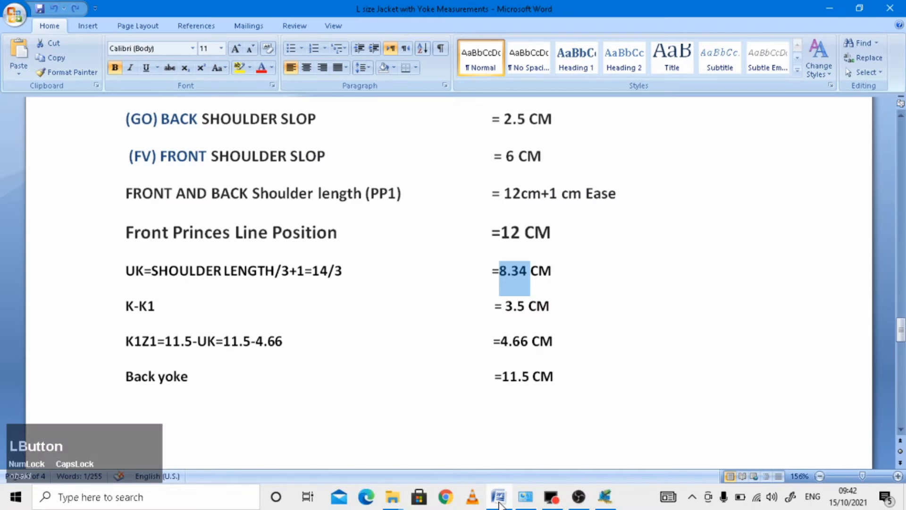
click(498, 503)
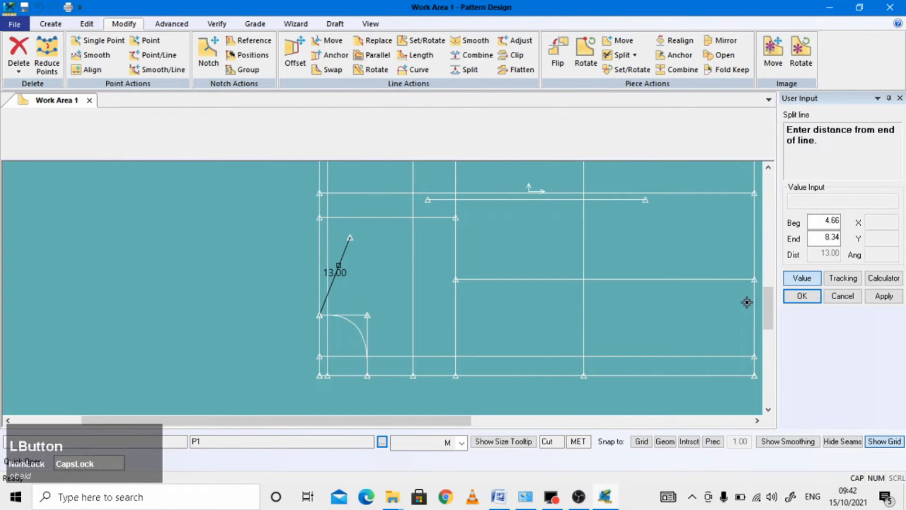
click(822, 238)
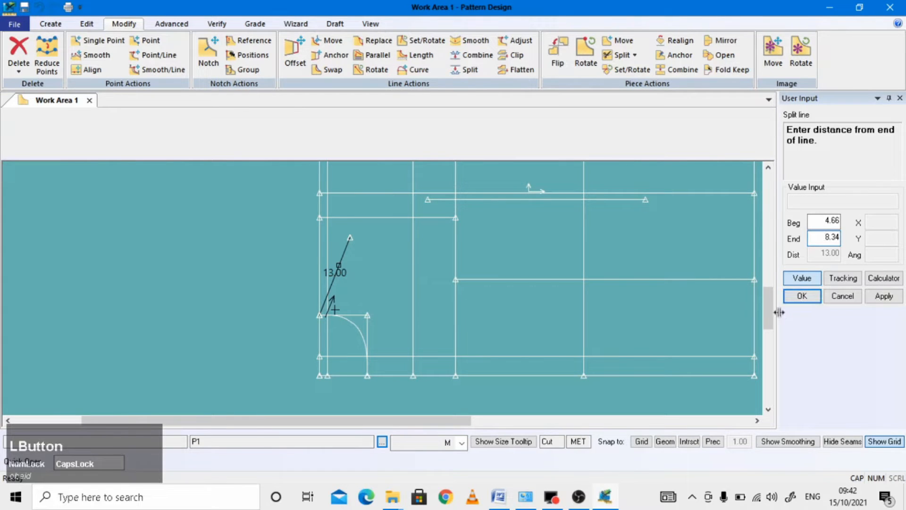
key(Return)
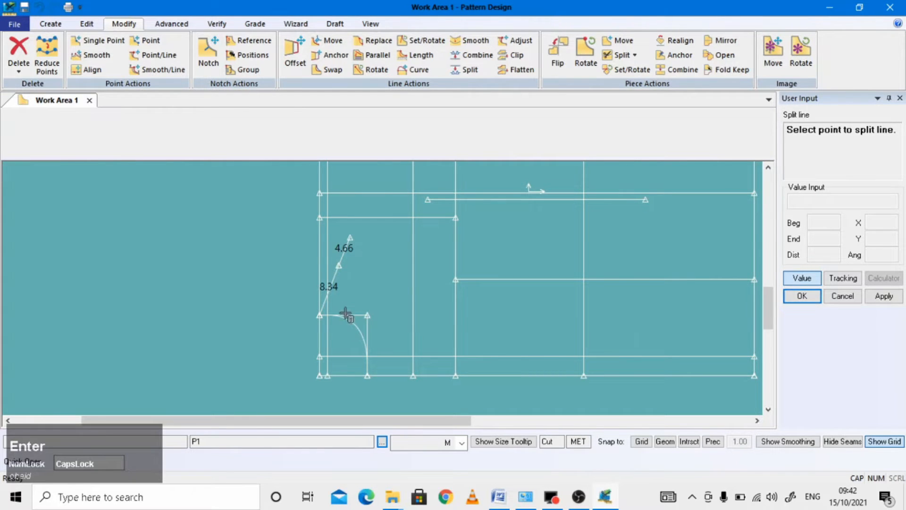
scroll(336, 303, down, 1)
right_click(381, 262)
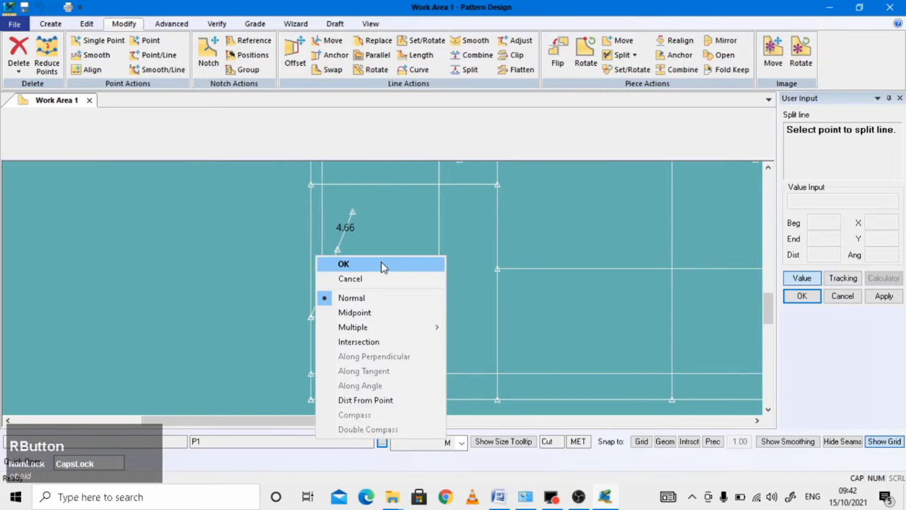
click(383, 265)
Step: Start another line split, copy the K-K1 value 3.5 from the Word document, and return to Pattern Design
scroll(340, 271, down, 1)
scroll(330, 281, down, 1)
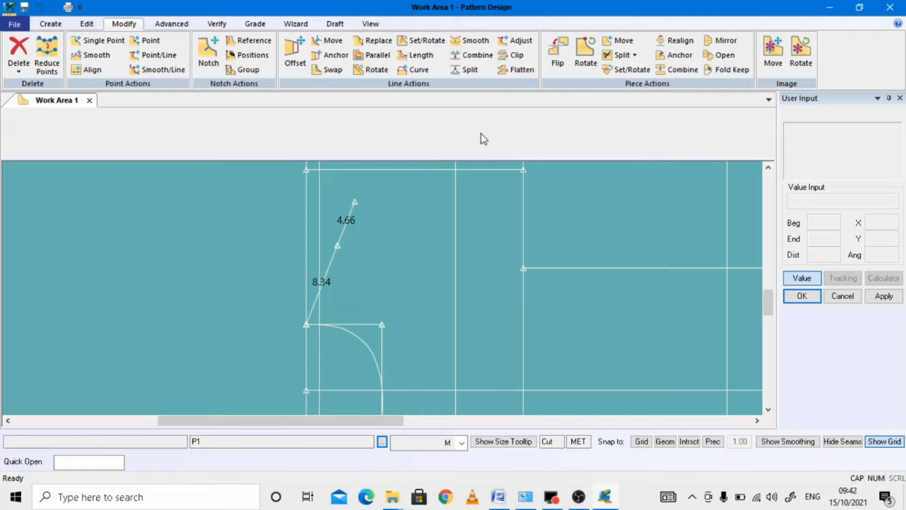
click(469, 70)
mouse_move(507, 495)
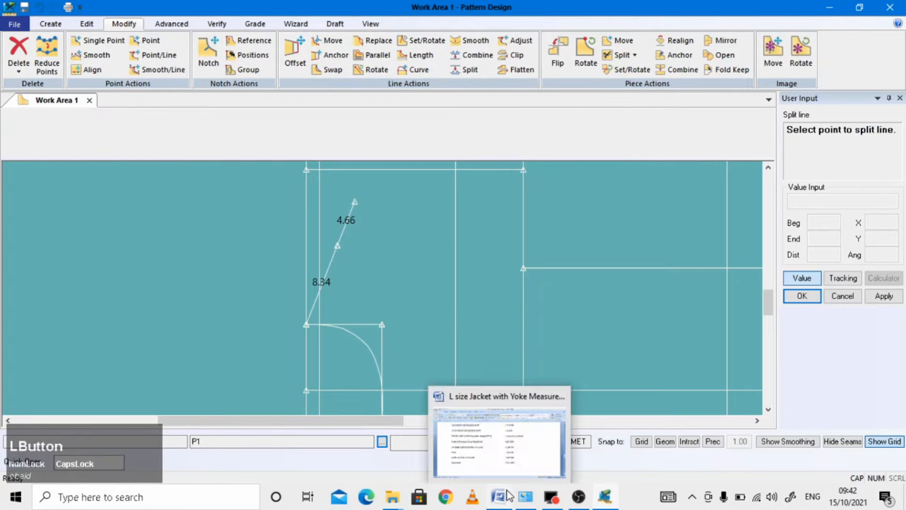
click(500, 494)
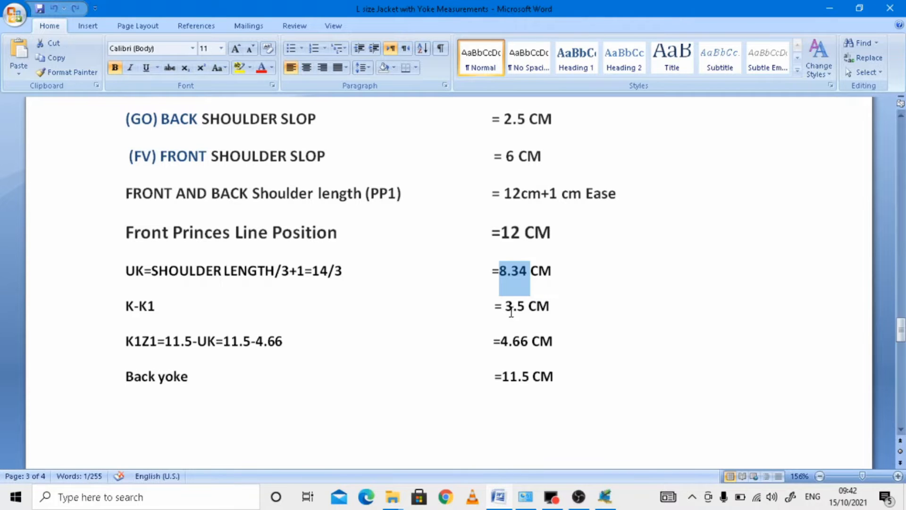
drag(510, 310, 525, 331)
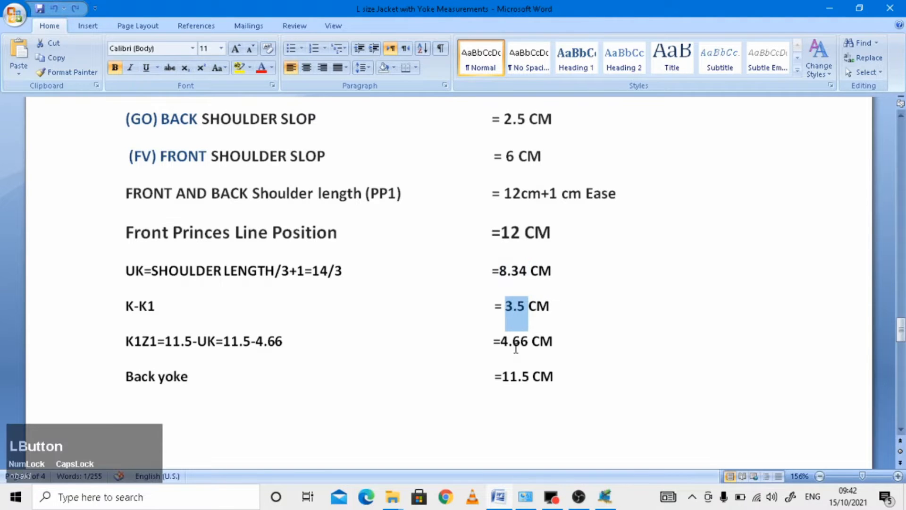
key(ctrl+c)
click(603, 497)
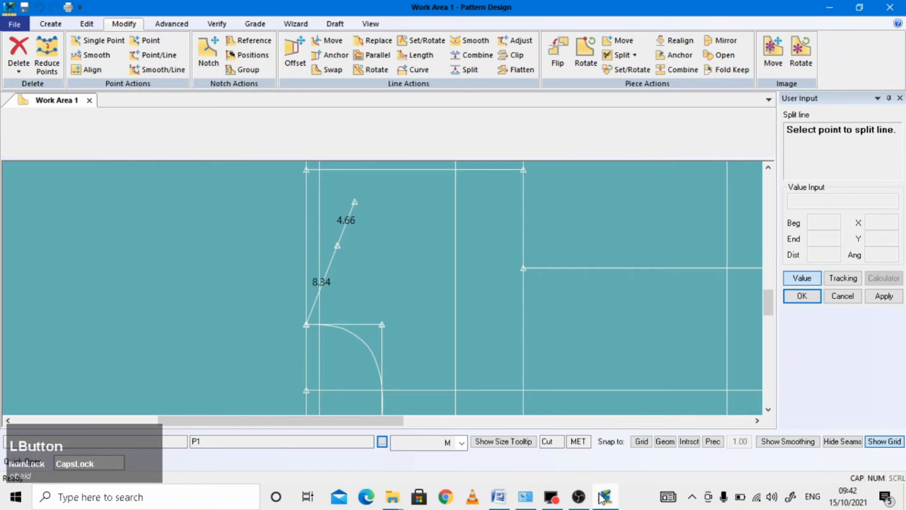
Step: Split the outer segment of the front shoulder line at 3.5 from the existing split point
scroll(338, 281, down, 1)
scroll(348, 259, up, 1)
scroll(346, 228, down, 1)
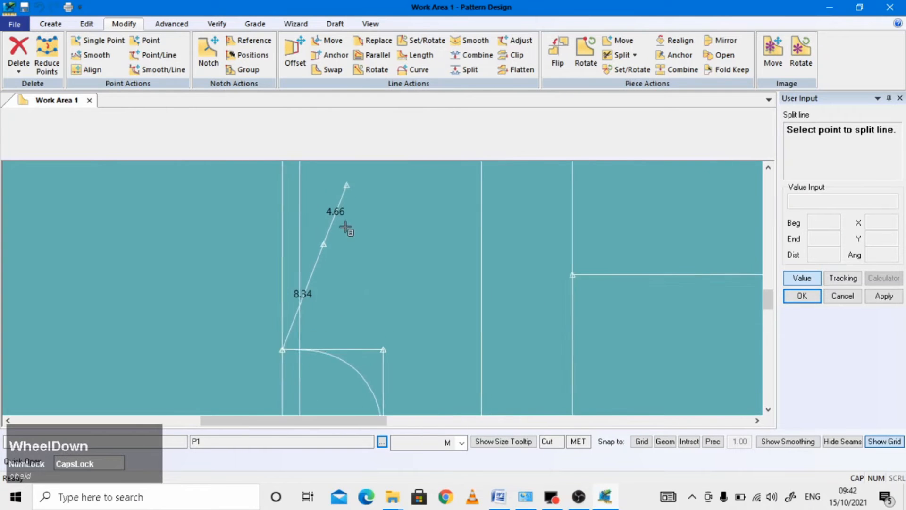
scroll(345, 227, down, 2)
drag(322, 238, 315, 258)
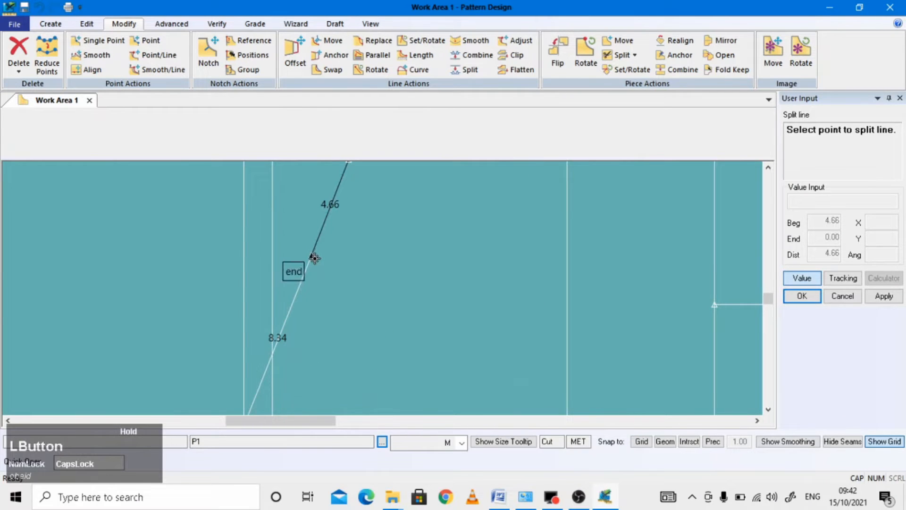
right_click(314, 259)
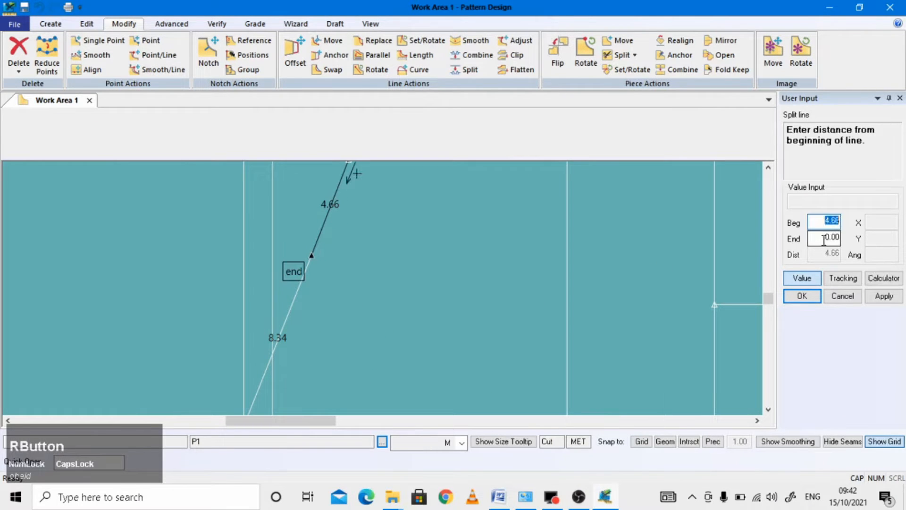
drag(824, 238, 862, 239)
text(3.5)
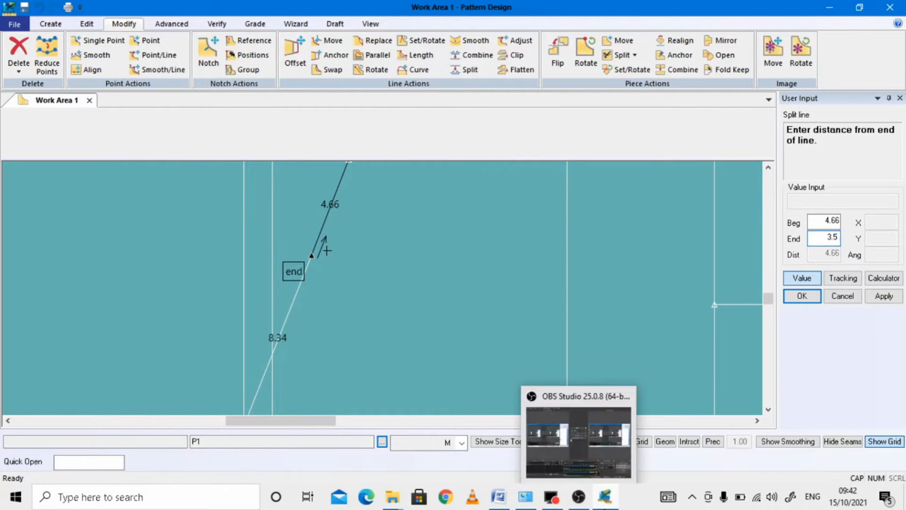
click(605, 499)
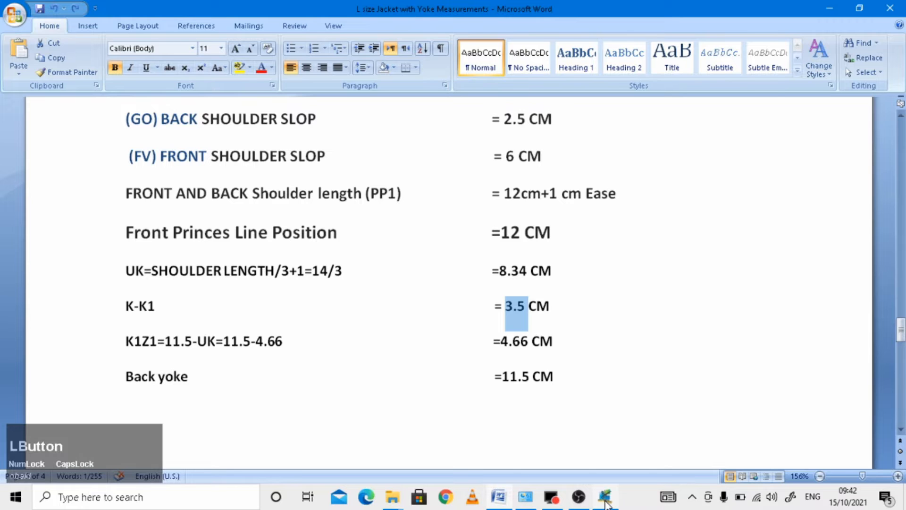
click(606, 499)
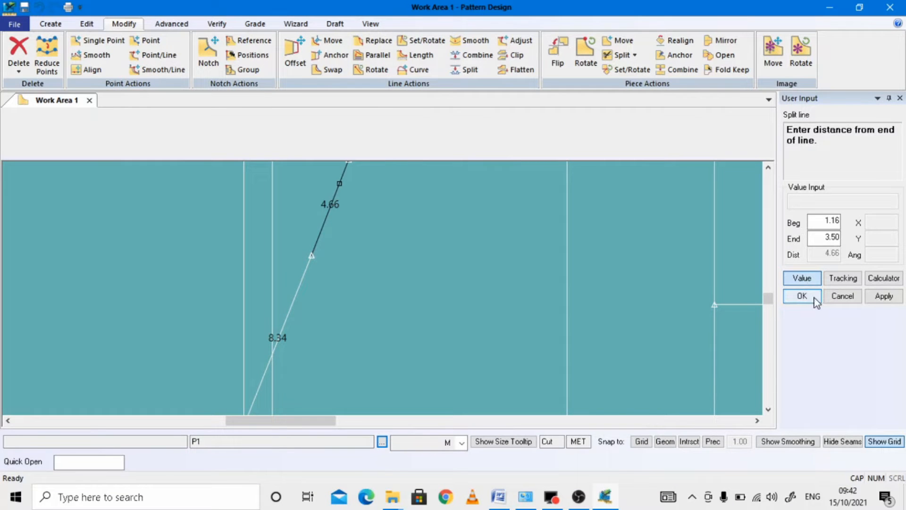
click(797, 296)
scroll(467, 282, up, 2)
scroll(374, 299, up, 2)
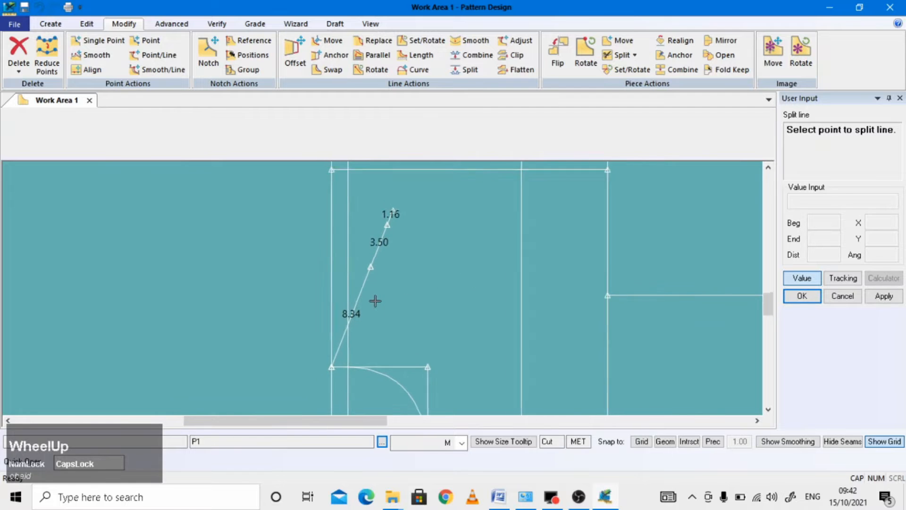
Step: Replace the K1Z1 value in the Word document with 3.5, and return to Pattern Design
click(415, 401)
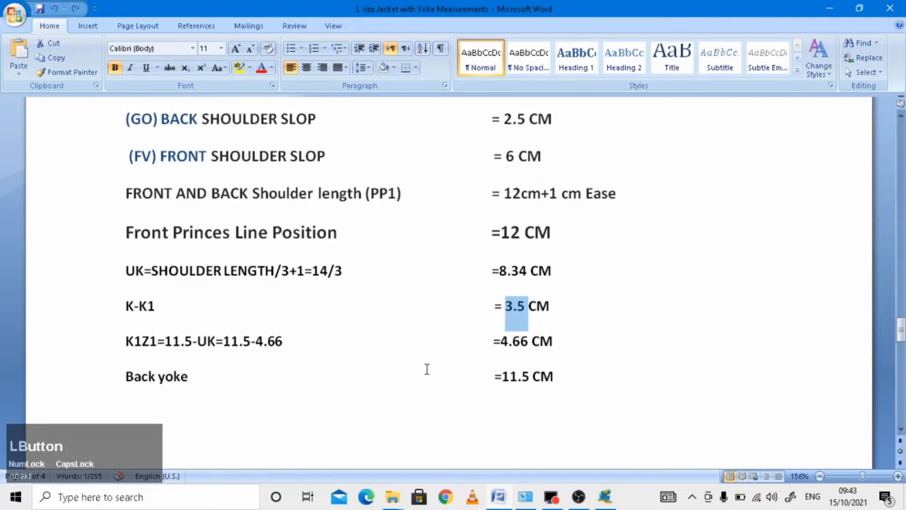
drag(501, 340, 527, 344)
text(3.5)
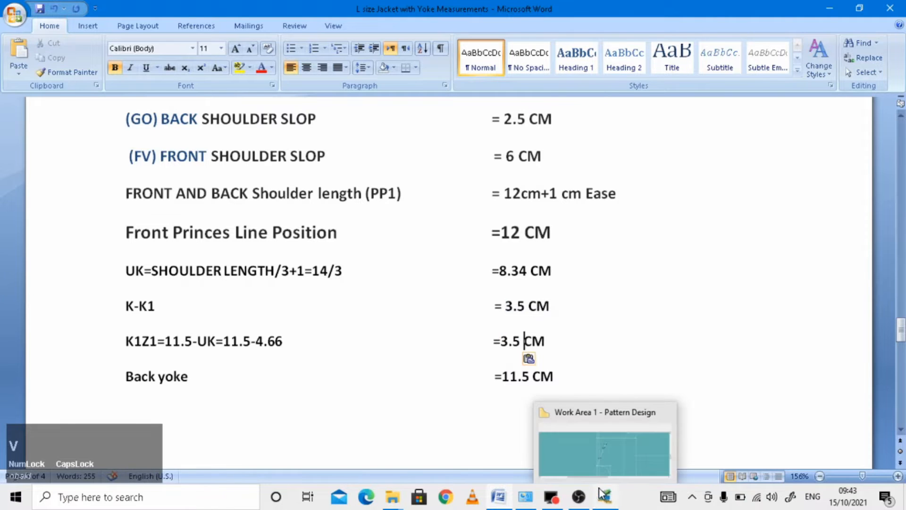
click(605, 497)
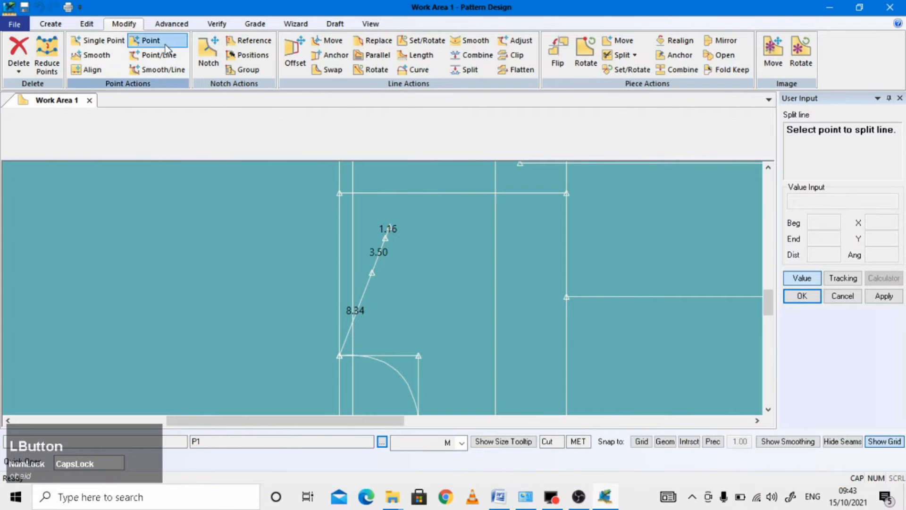
Step: Start moving the outer end point of the front shoulder line along its outermost segment, leaving the end distance empty
click(126, 25)
click(144, 54)
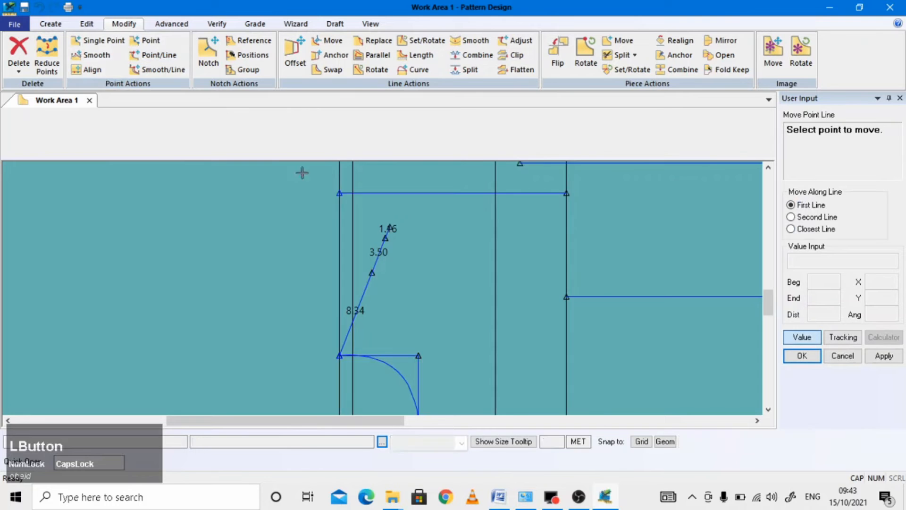
scroll(387, 227, down, 3)
scroll(392, 226, down, 3)
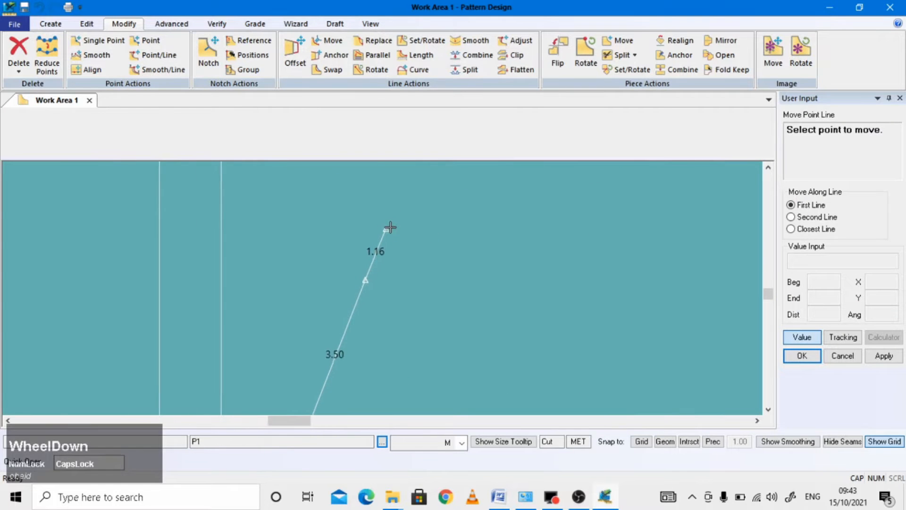
drag(379, 246, 388, 228)
click(816, 296)
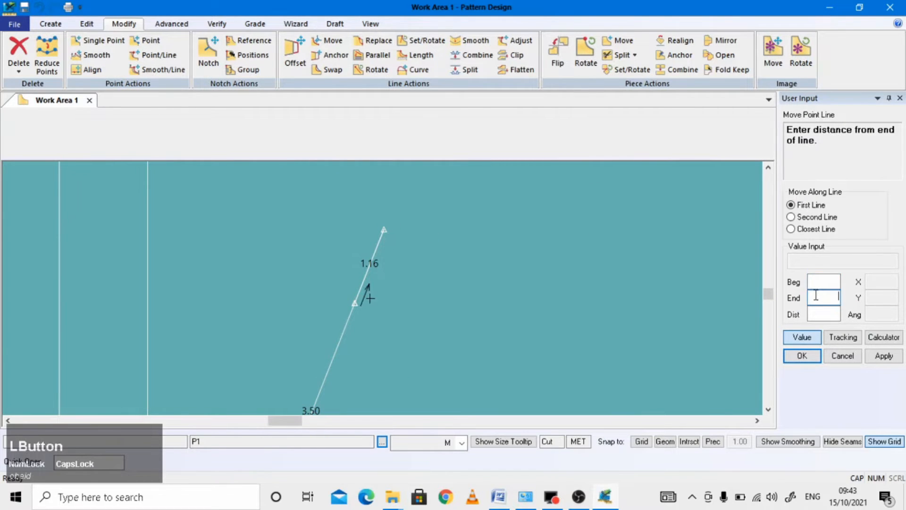
text(3.5)
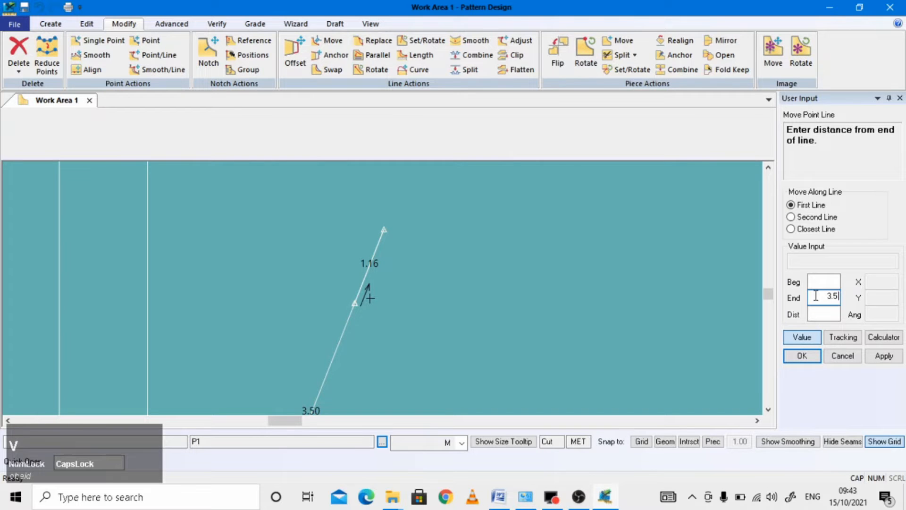
key(BackSpace)
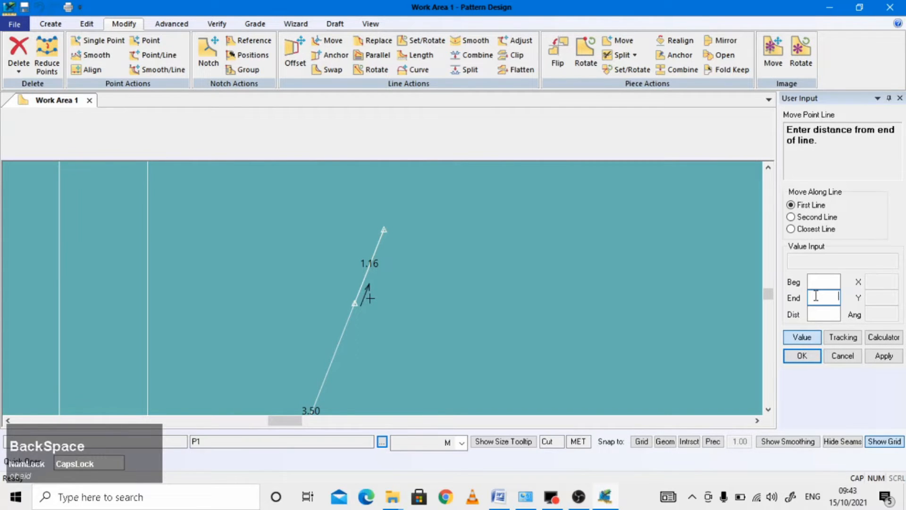
Step: Copy the K1Z1 value 3.5 from the Word document, and return to Pattern Design
click(498, 496)
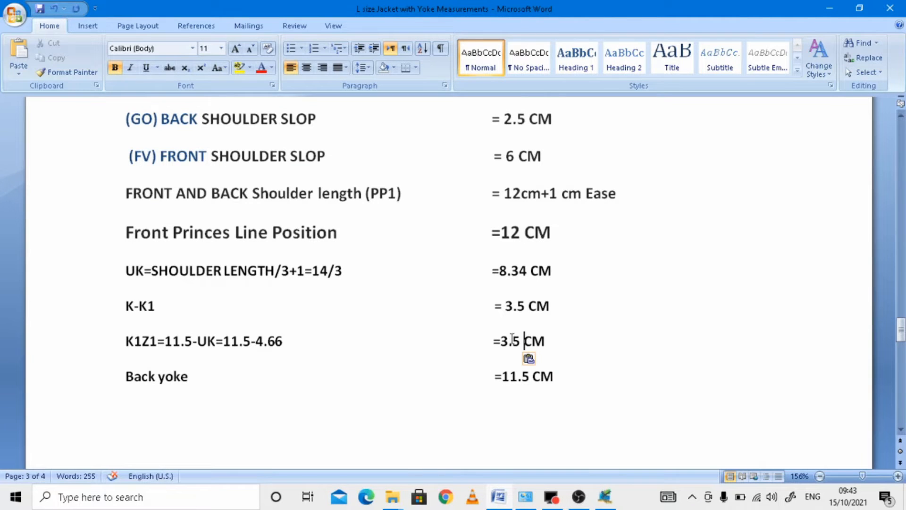
drag(500, 342, 519, 342)
text(3.5)
click(605, 499)
Step: Set the end distance to 3.5 to lengthen the outermost segment of the front shoulder line, and finish the command
click(821, 298)
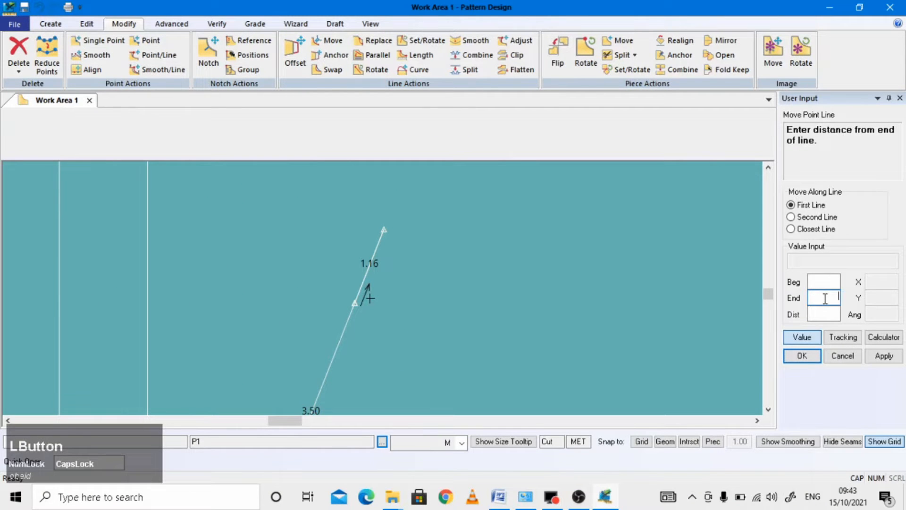
text(3.5)
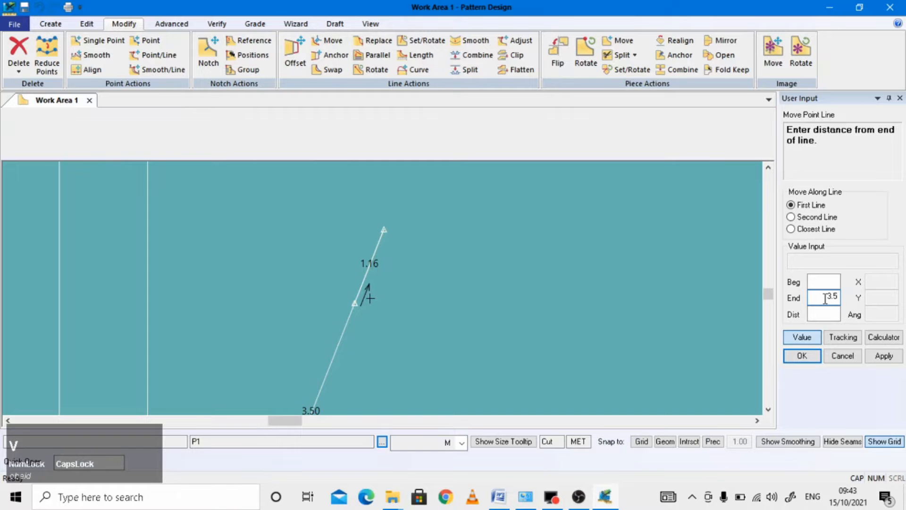
key(Return)
right_click(497, 247)
click(494, 247)
scroll(451, 248, up, 5)
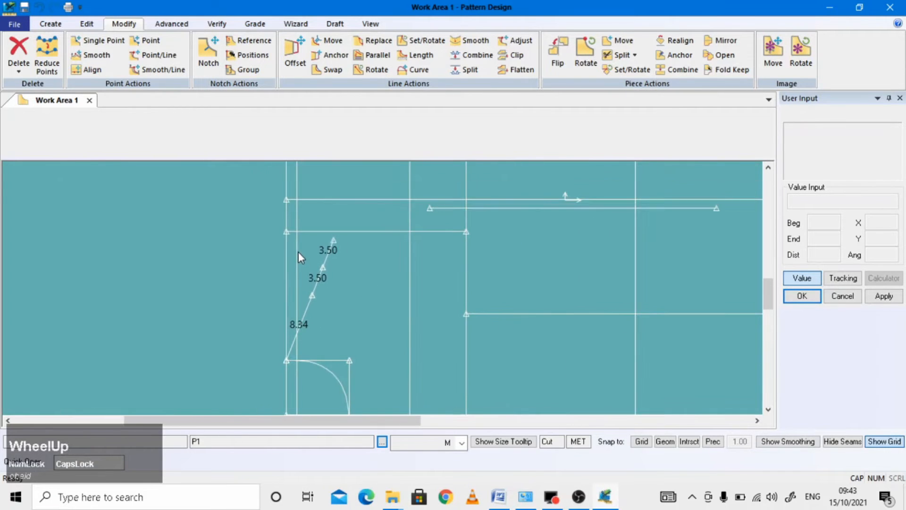
Step: Draw a two-point line from the outer split point K1 on the front shoulder to the chest-line end of the princess line
scroll(338, 325, down, 1)
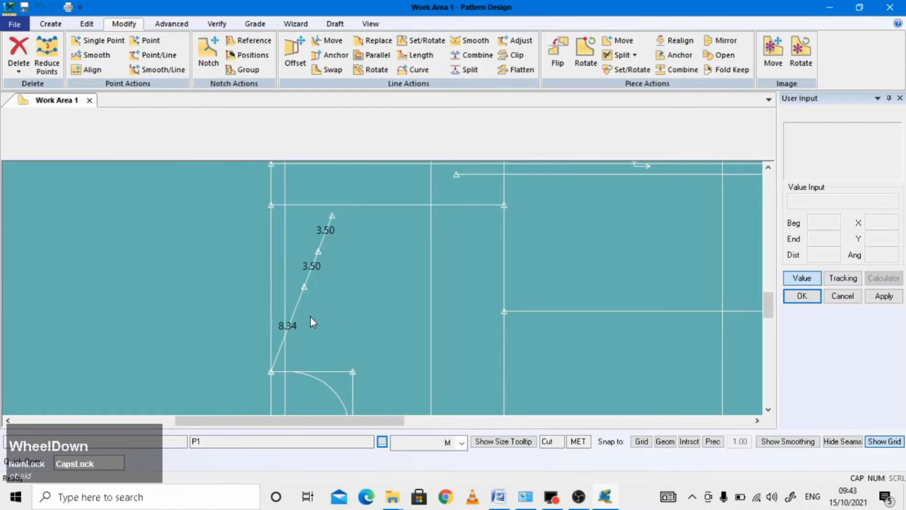
scroll(239, 307, up, 3)
scroll(302, 329, down, 1)
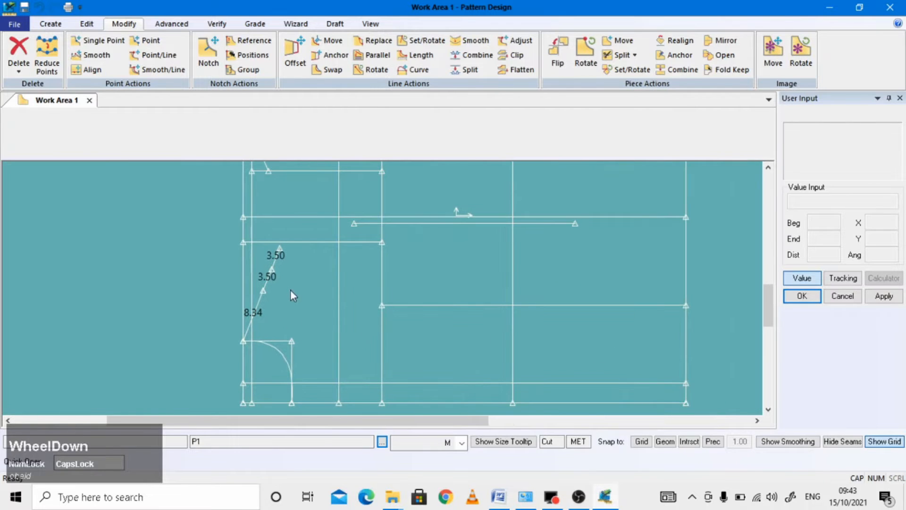
scroll(289, 265, down, 1)
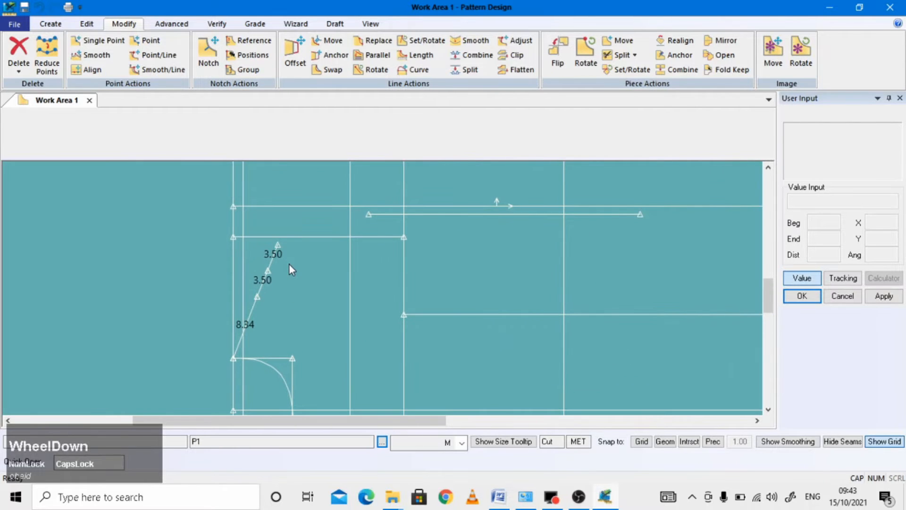
scroll(264, 255, up, 2)
scroll(253, 251, down, 3)
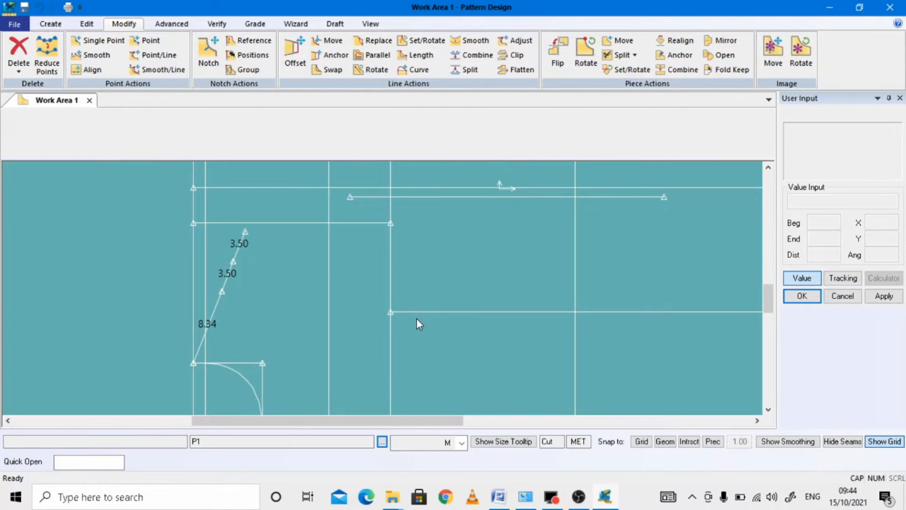
scroll(157, 281, down, 3)
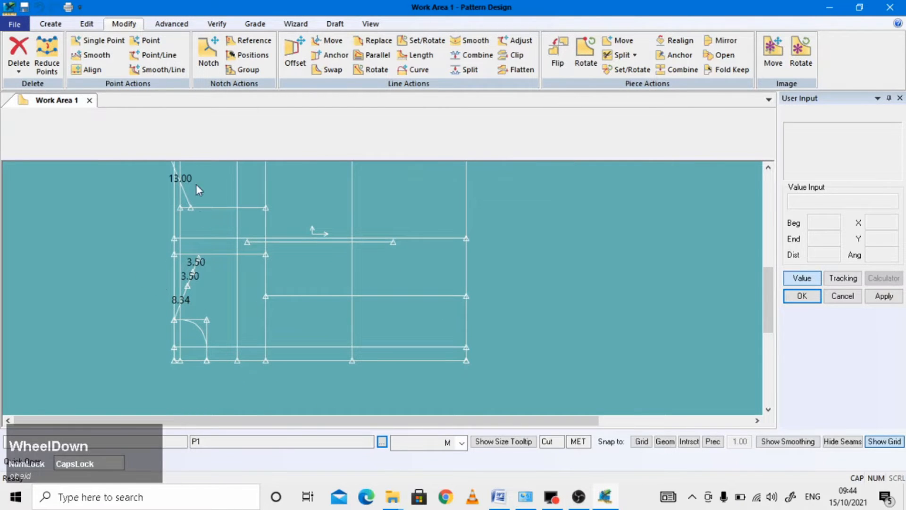
click(62, 27)
click(215, 50)
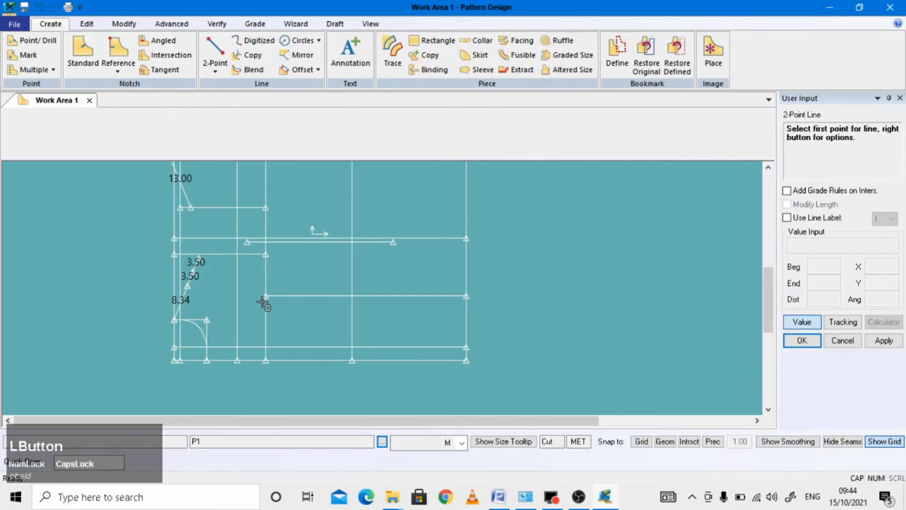
scroll(221, 314, down, 2)
scroll(222, 315, down, 1)
click(127, 204)
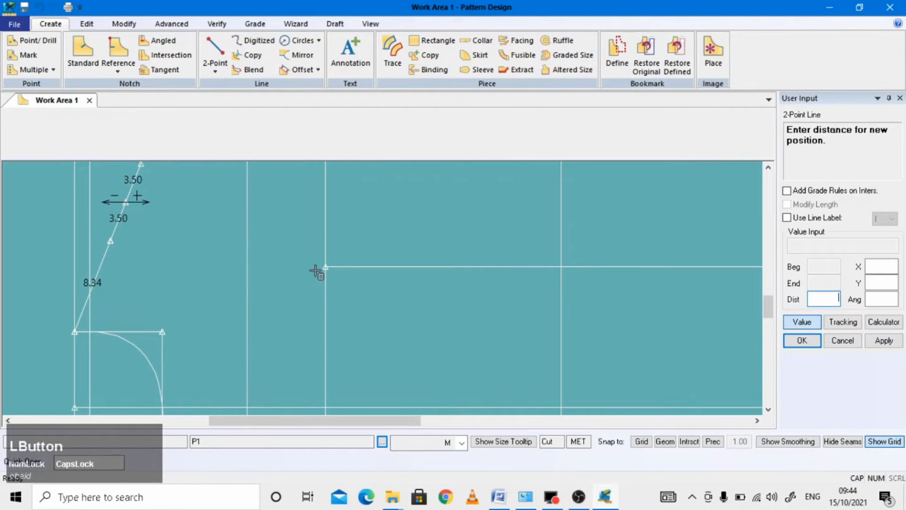
click(813, 323)
drag(330, 265, 321, 269)
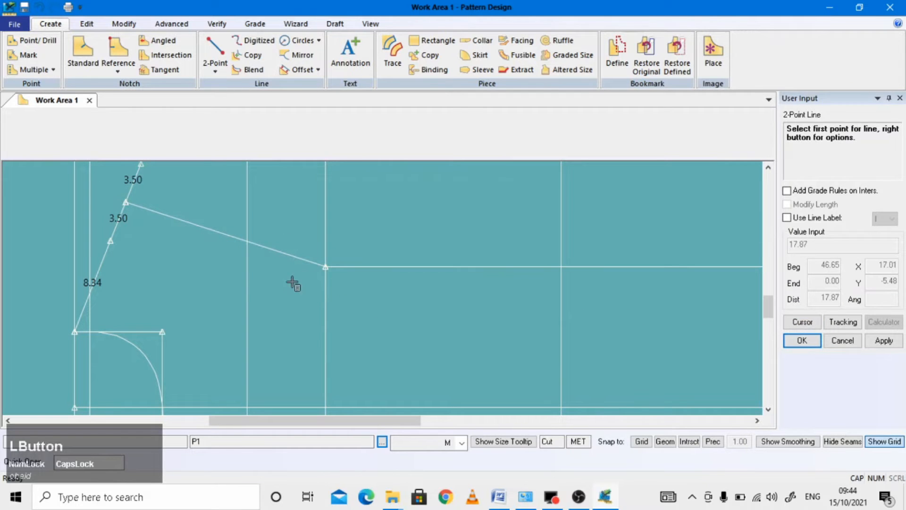
Step: Draw a second two-point line from the princess line's chest-line end to the inner shoulder split point K, and finish the command
click(326, 267)
click(110, 241)
scroll(194, 260, up, 3)
scroll(172, 331, down, 2)
scroll(155, 293, up, 4)
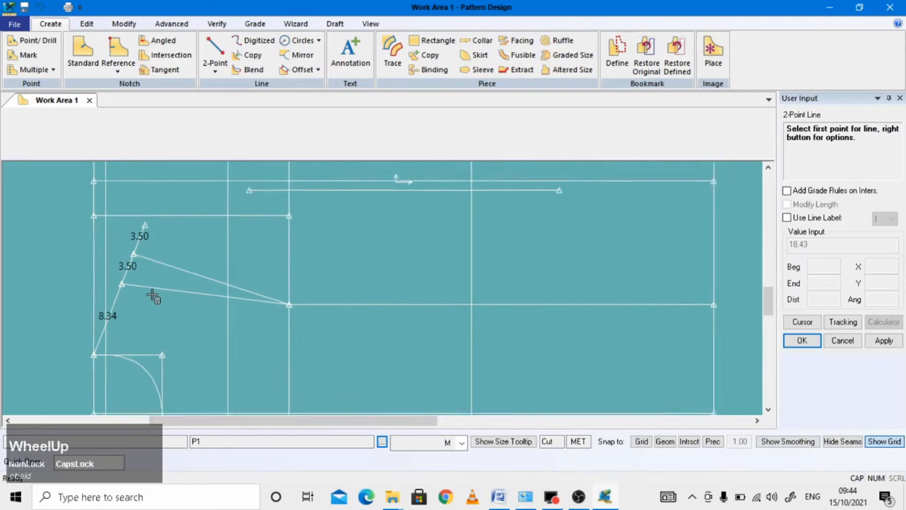
right_click(637, 259)
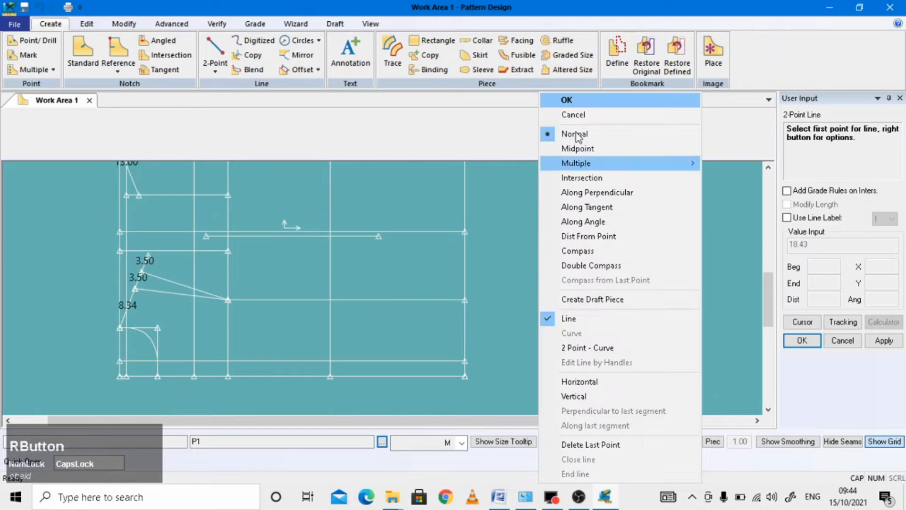
click(573, 98)
Step: Offset the chest line once toward the waist using a negative distance, and finish the command
scroll(461, 321, up, 1)
scroll(262, 300, down, 3)
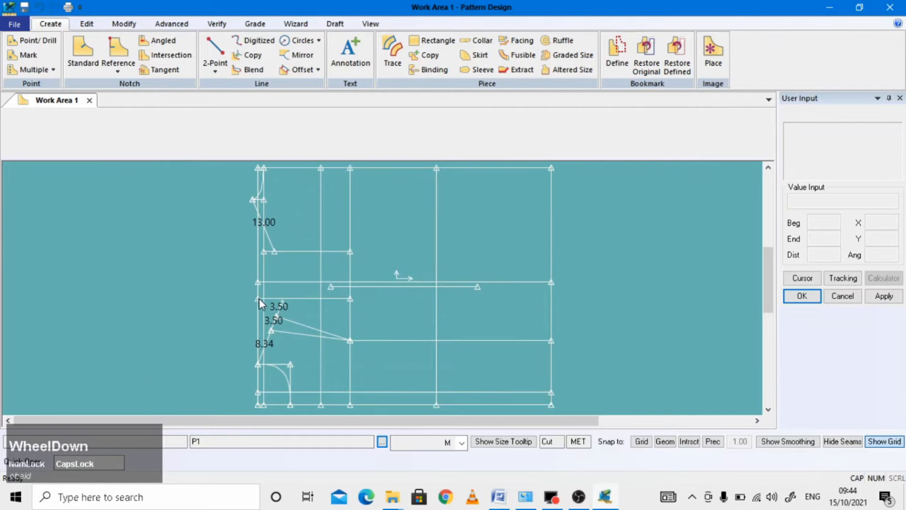
scroll(325, 314, up, 1)
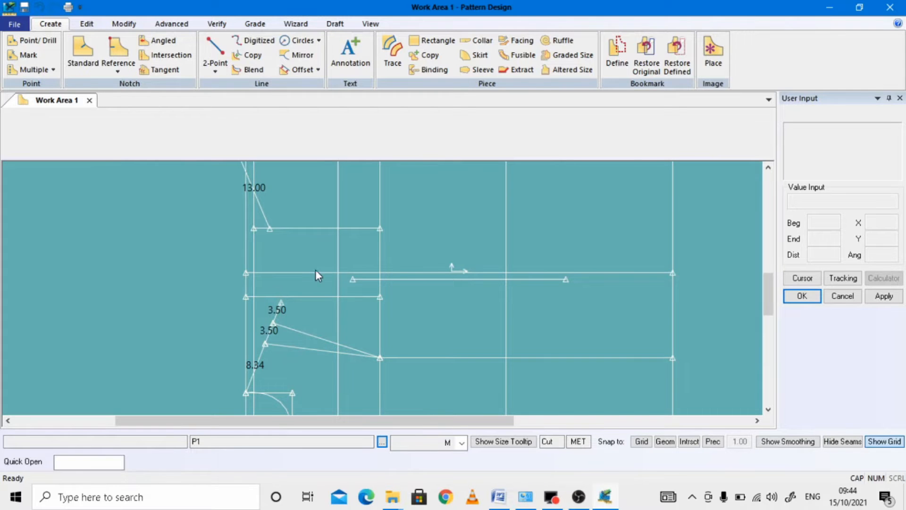
click(296, 70)
click(381, 323)
scroll(381, 323, up, 2)
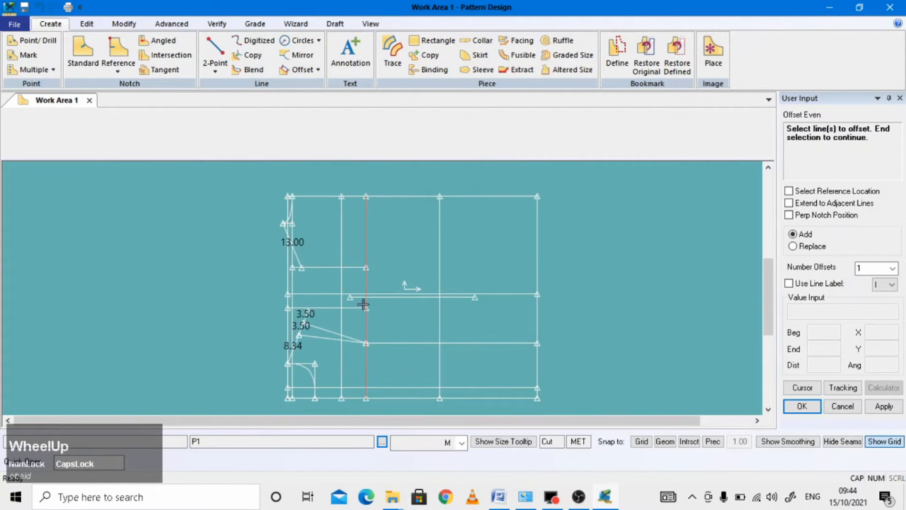
right_click(396, 312)
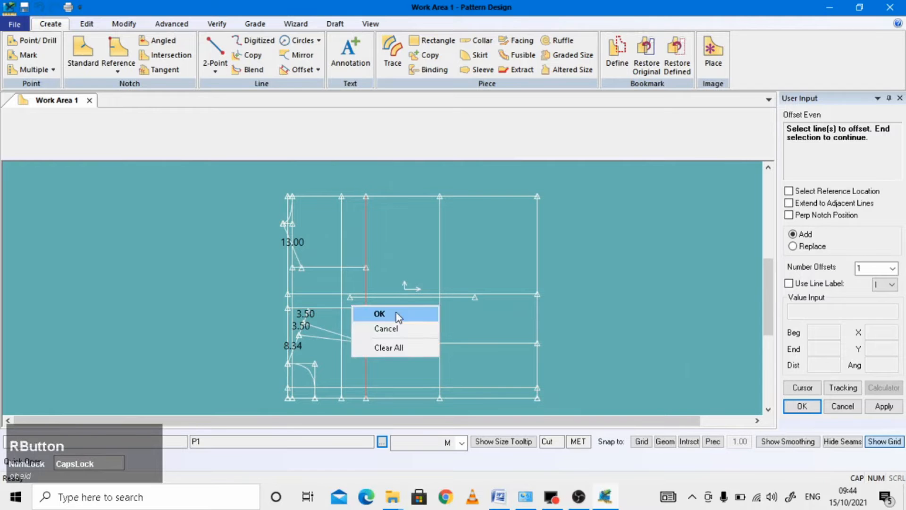
click(397, 314)
click(803, 406)
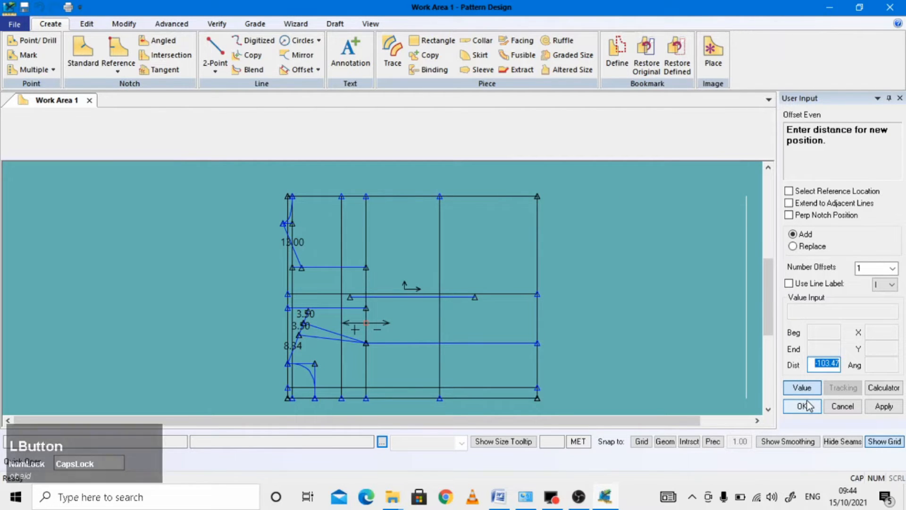
text(-)
key(Return)
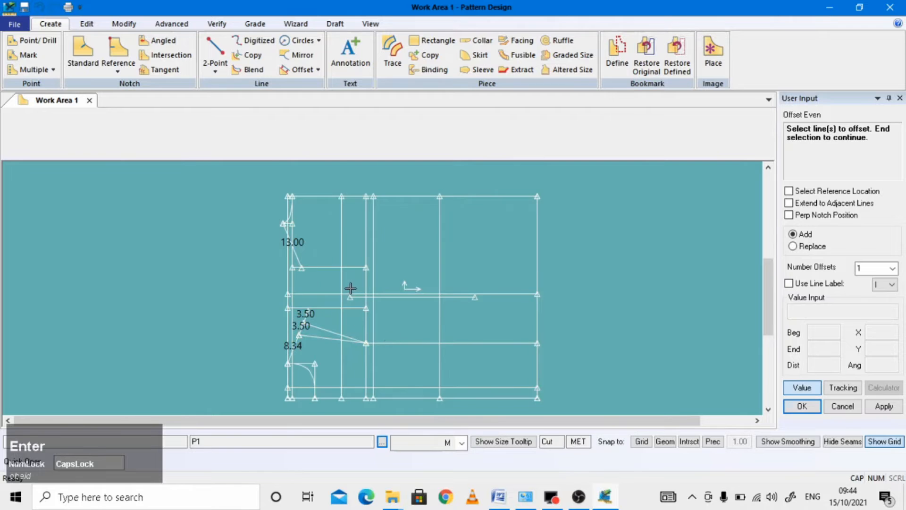
scroll(351, 285, down, 1)
right_click(632, 265)
click(632, 265)
scroll(364, 299, up, 2)
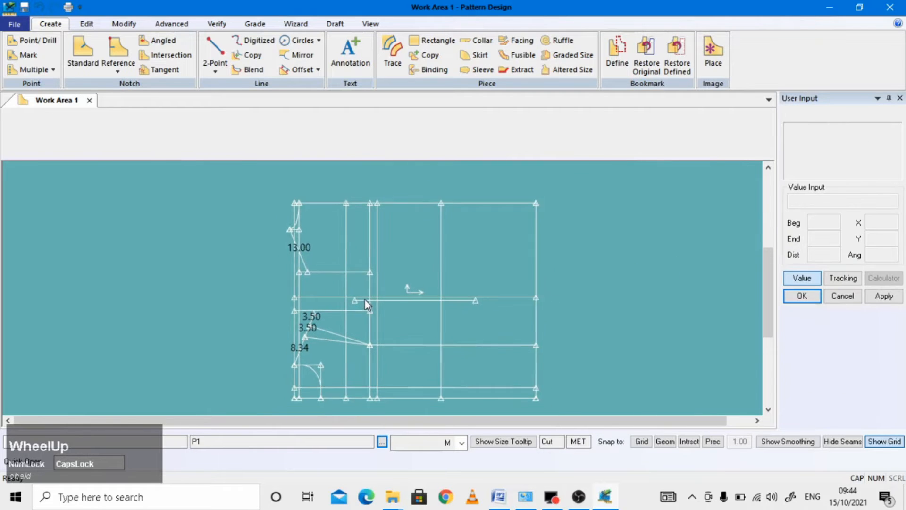
scroll(378, 278, down, 1)
scroll(381, 322, down, 1)
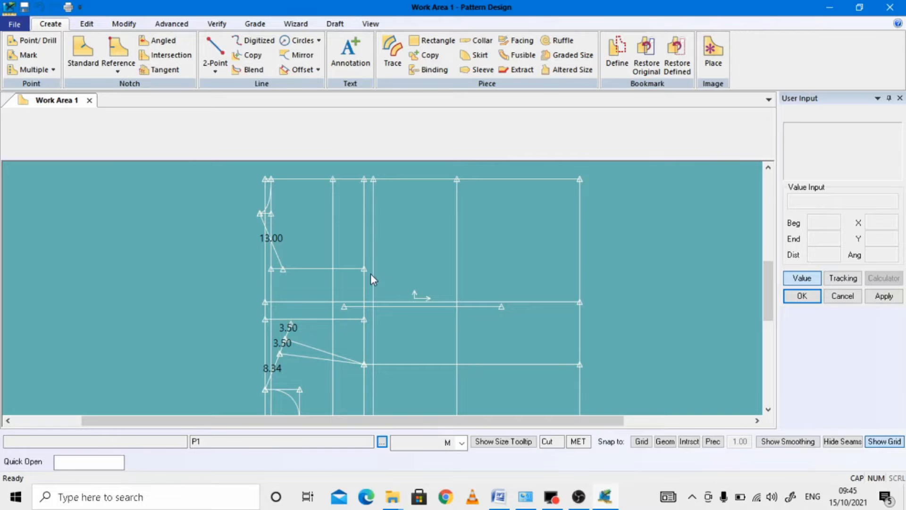
scroll(373, 303, up, 3)
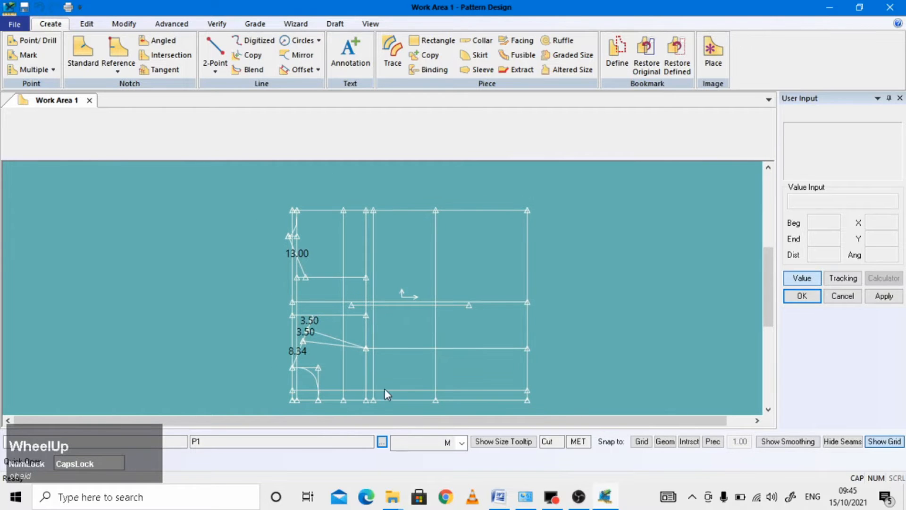
scroll(402, 268, down, 1)
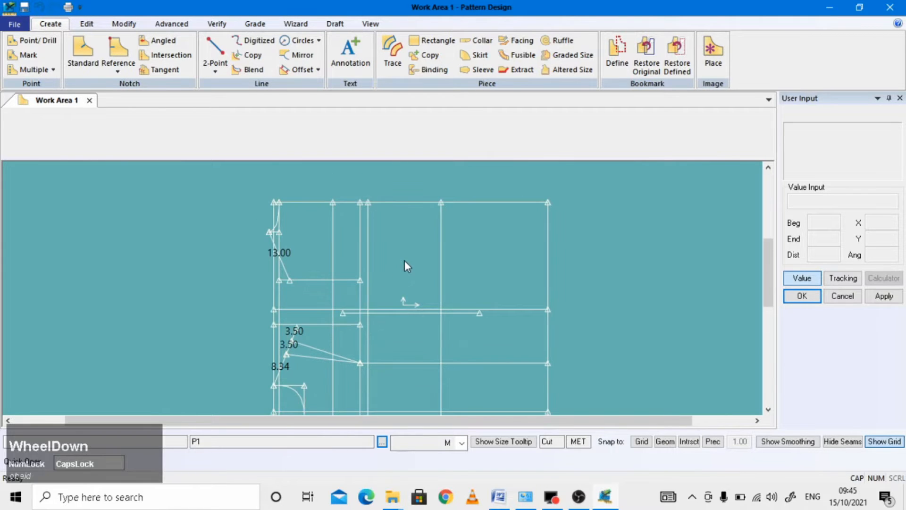
Step: Split the offset chest line at a distance of 53/2 from its end, using the expression calculator, and finish the command
click(124, 23)
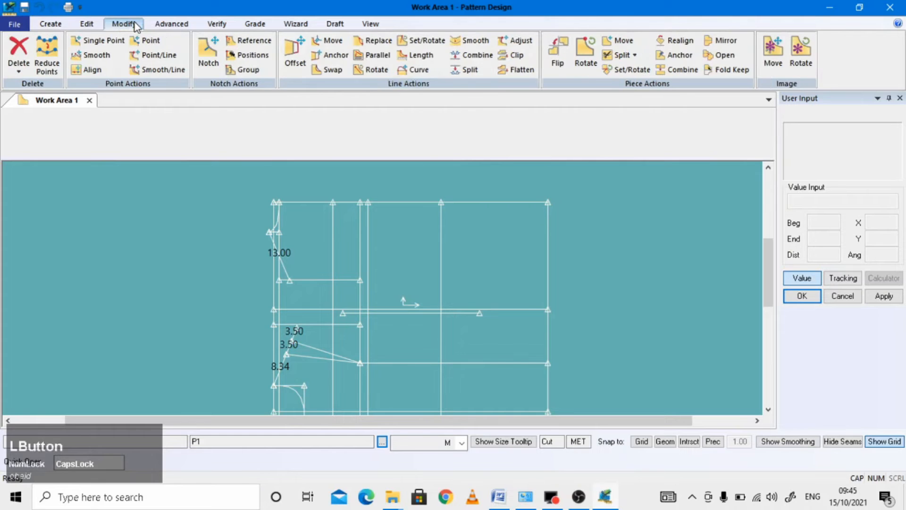
click(469, 71)
drag(371, 220, 370, 200)
right_click(399, 257)
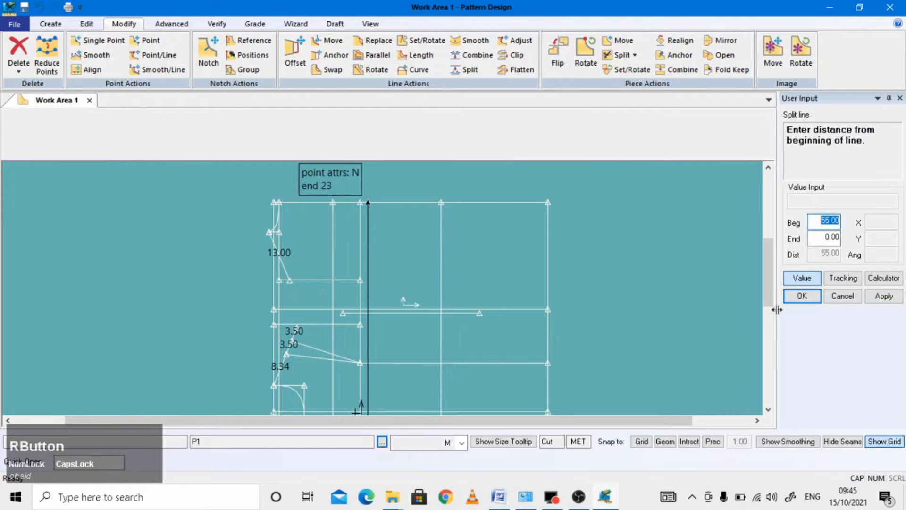
click(828, 236)
drag(828, 236, 852, 241)
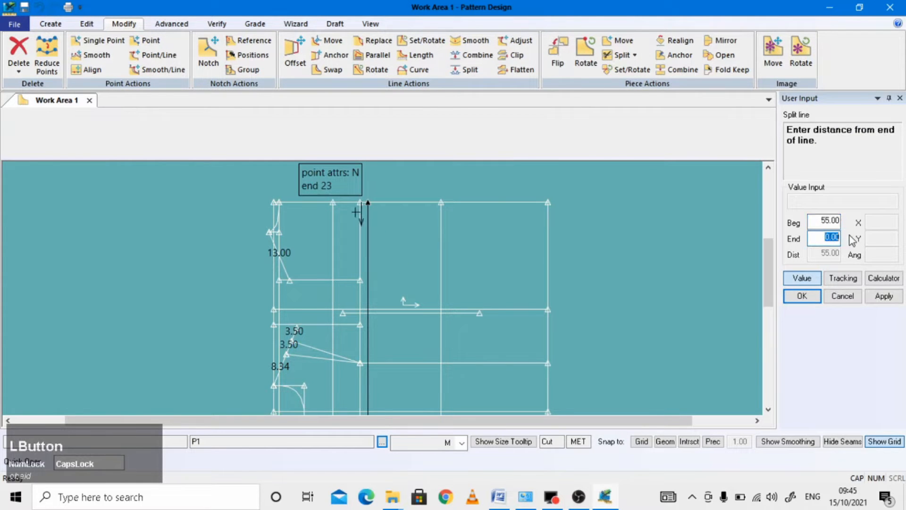
click(884, 278)
click(293, 292)
click(317, 311)
click(341, 273)
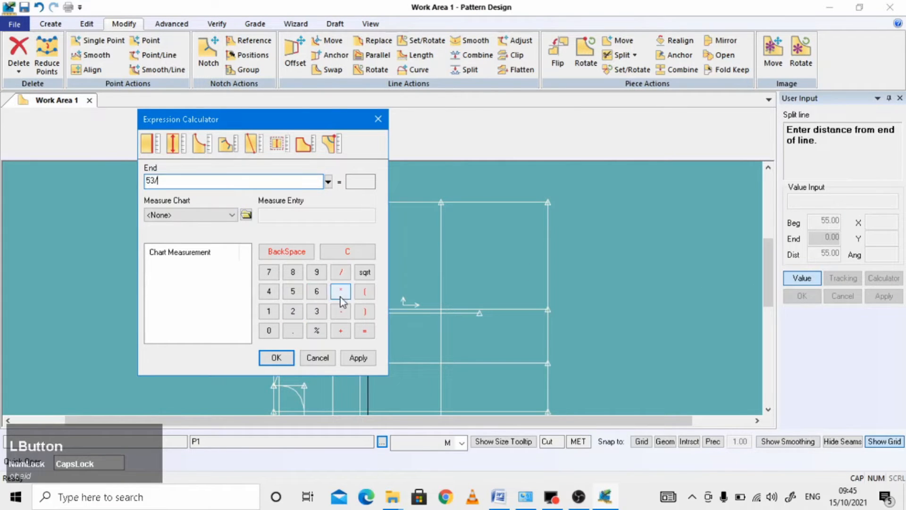
click(292, 312)
click(358, 357)
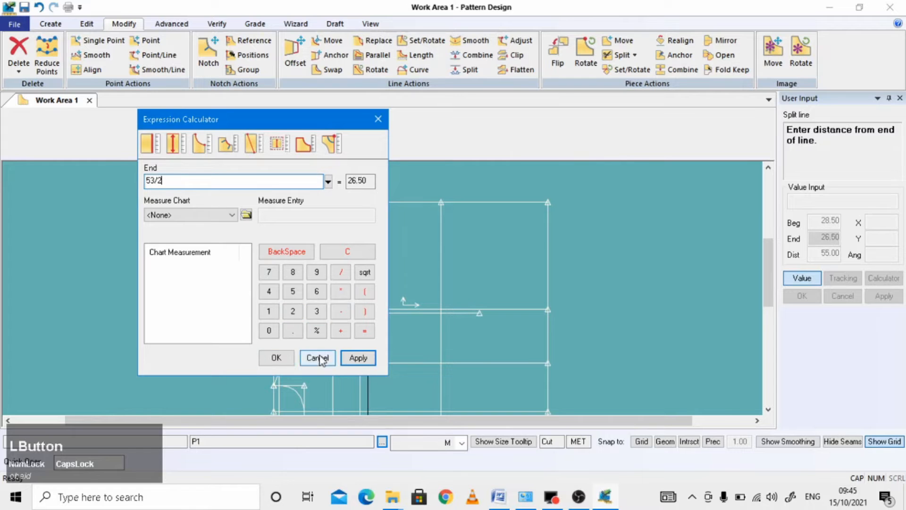
click(276, 357)
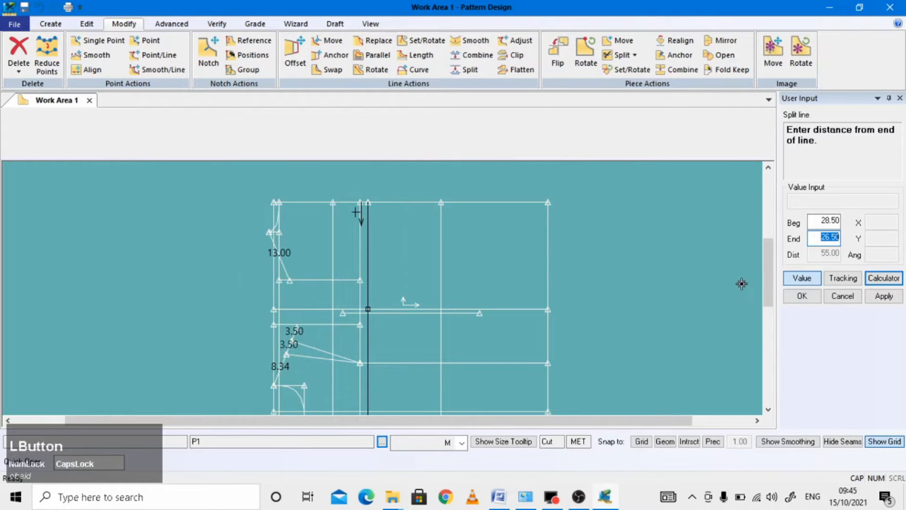
click(808, 298)
right_click(633, 255)
click(633, 257)
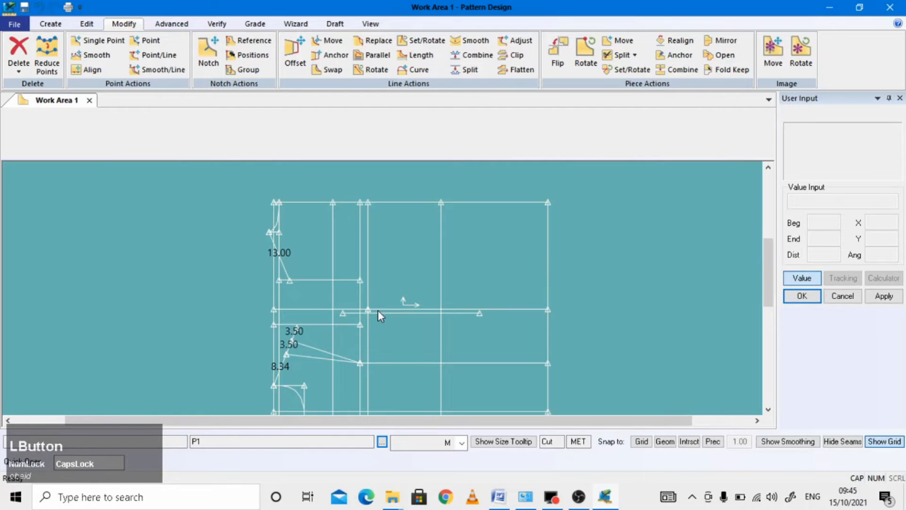
Step: Draw the back armhole as a two-point curve about 23.6 long, from the back shoulder's outer end to the split point on the offset chest line
scroll(381, 315, down, 3)
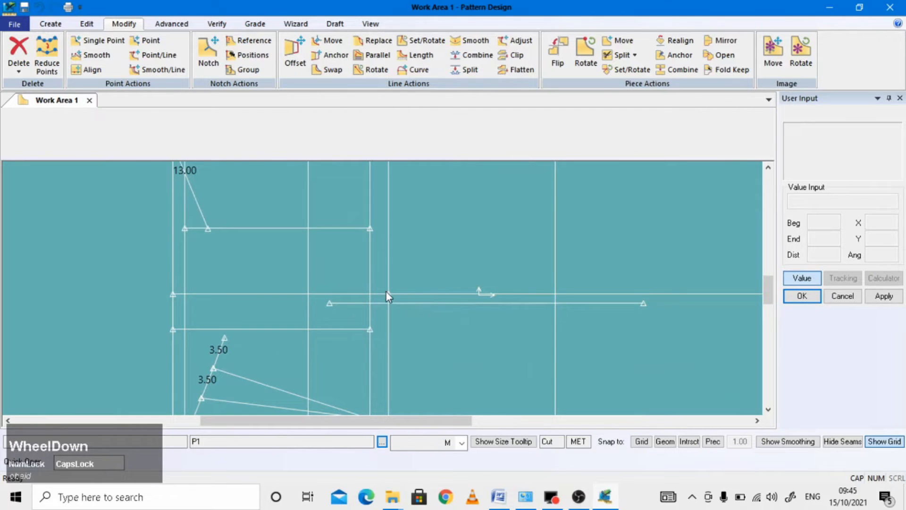
scroll(387, 293, up, 2)
scroll(387, 294, down, 1)
click(52, 25)
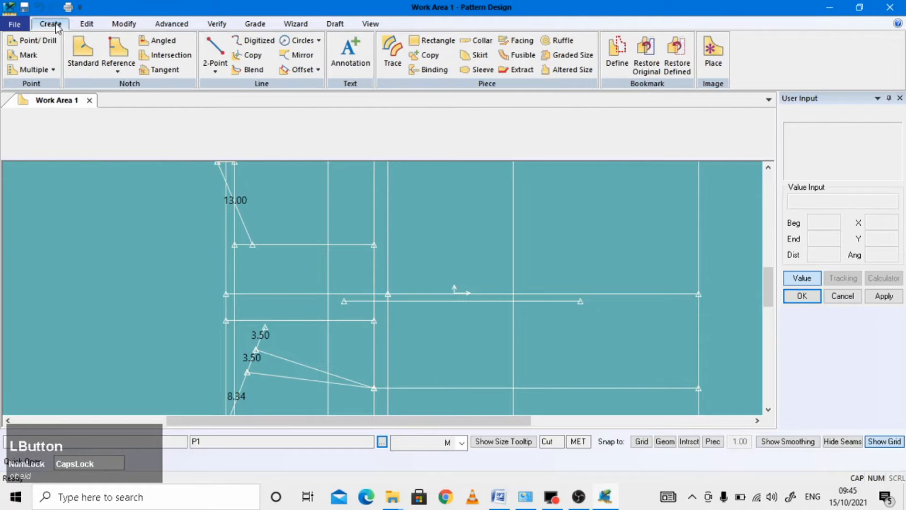
click(215, 70)
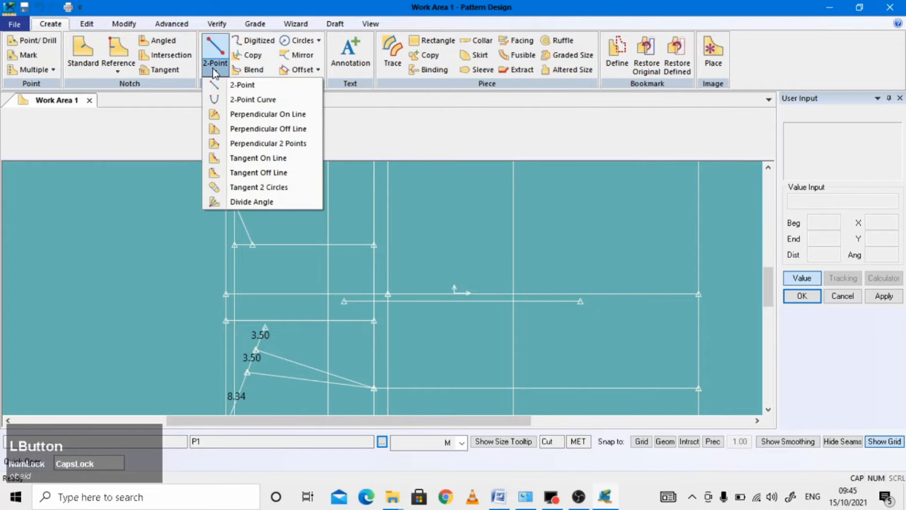
click(252, 99)
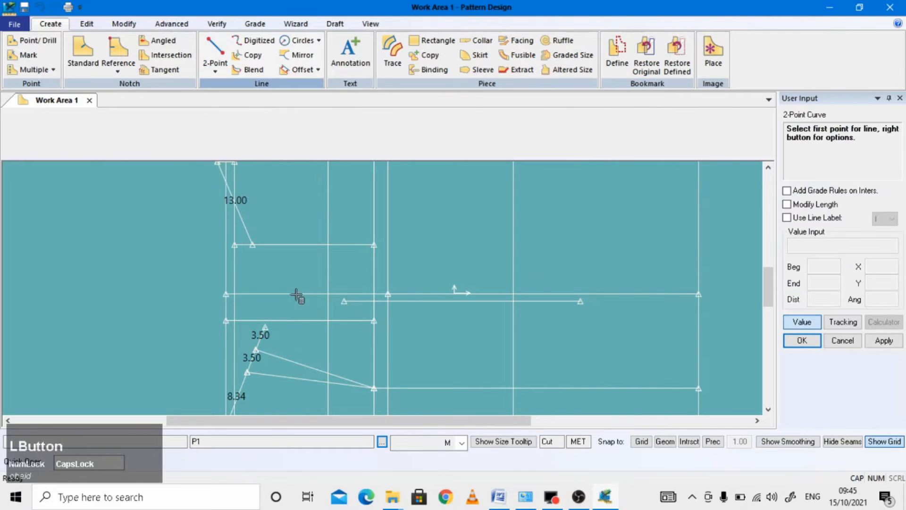
scroll(245, 239, down, 1)
click(246, 239)
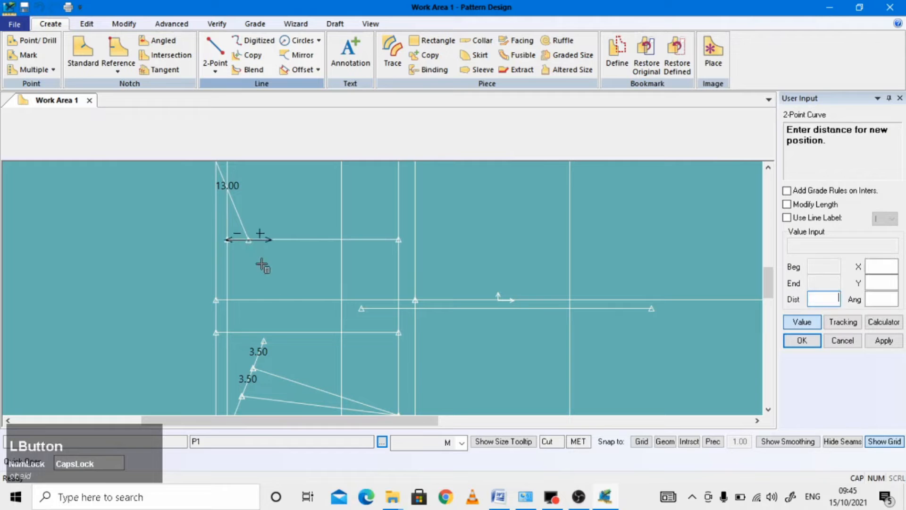
click(802, 322)
scroll(430, 304, down, 1)
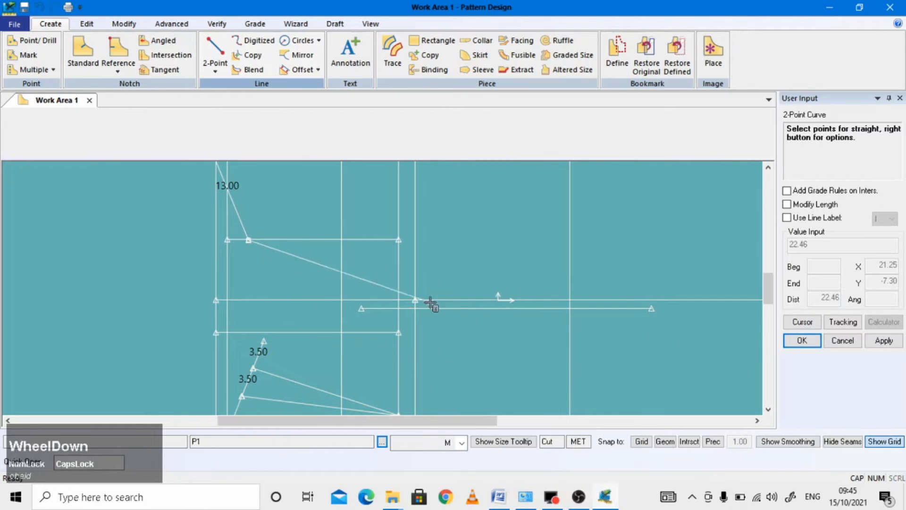
click(410, 286)
drag(410, 286, 411, 305)
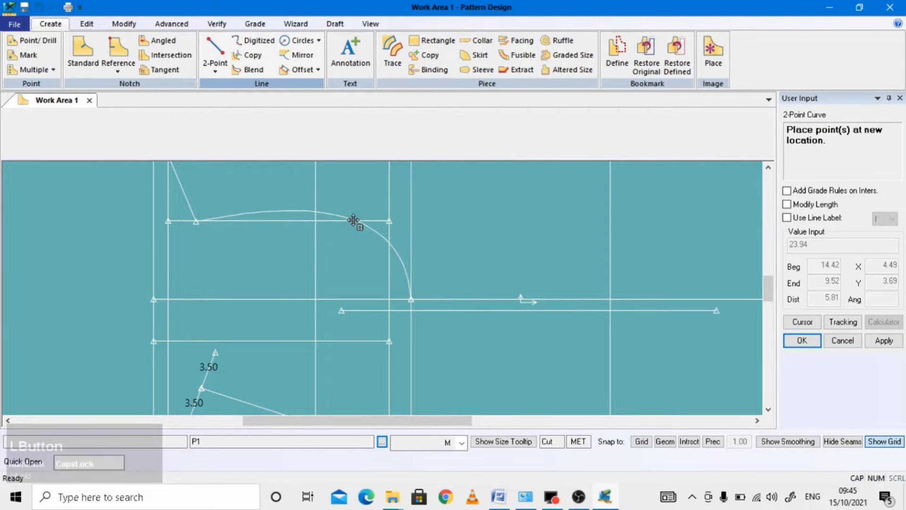
scroll(360, 224, down, 2)
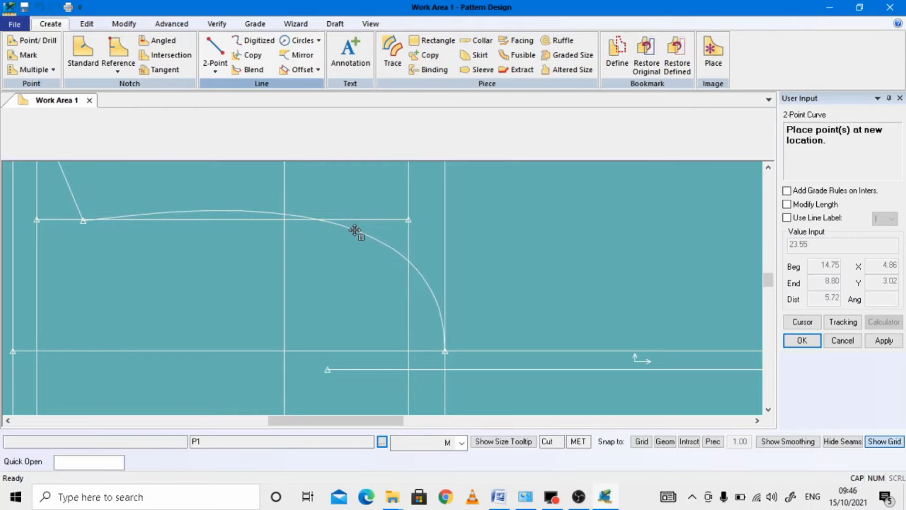
click(355, 230)
Step: Draw the front armhole as a two-point curve about 20.6 long, from the front shoulder's outer end to the same split point, and finish
scroll(355, 233, up, 2)
scroll(398, 302, down, 1)
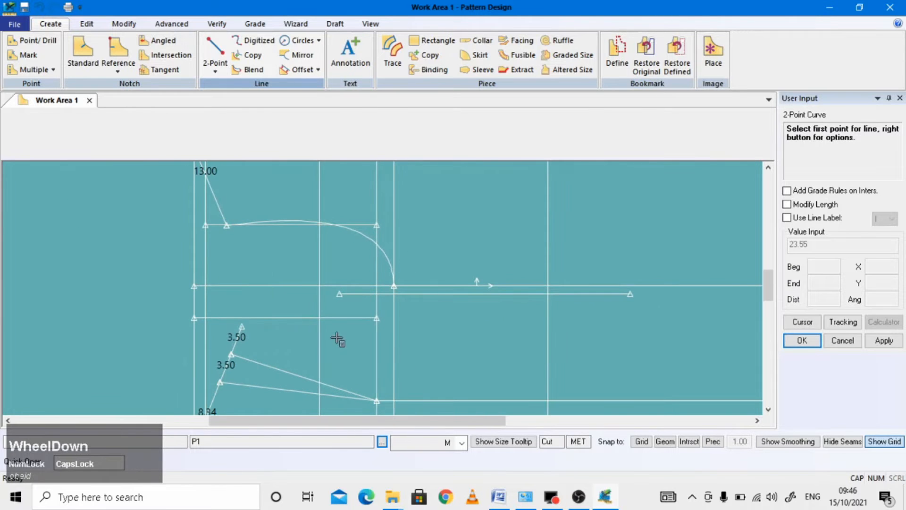
scroll(235, 346, down, 1)
click(249, 317)
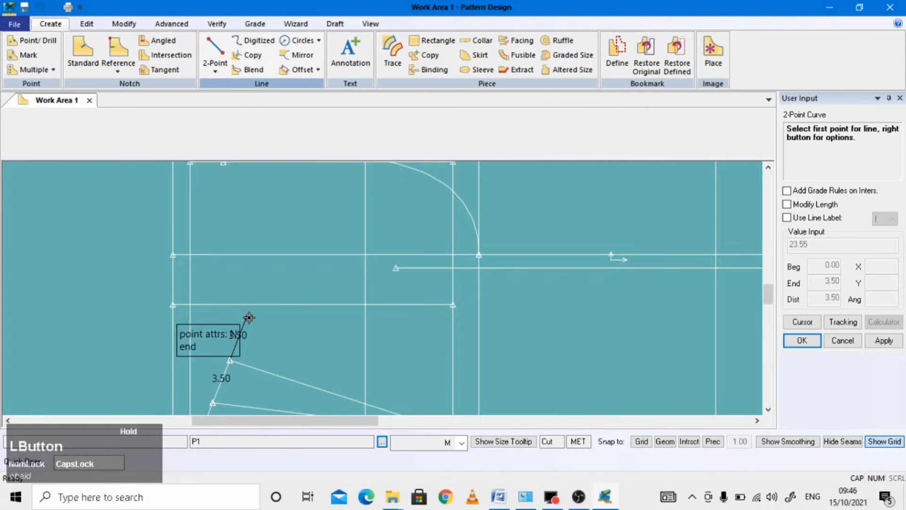
click(249, 317)
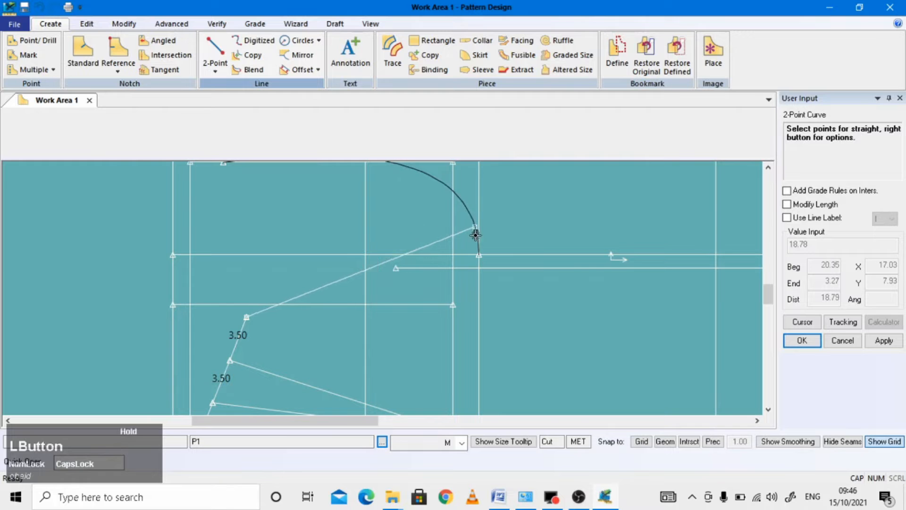
click(480, 258)
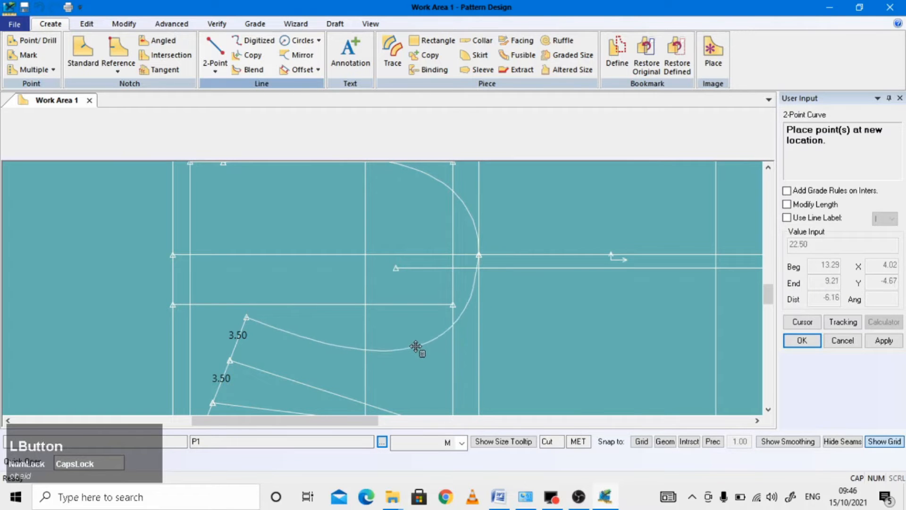
scroll(427, 316, down, 1)
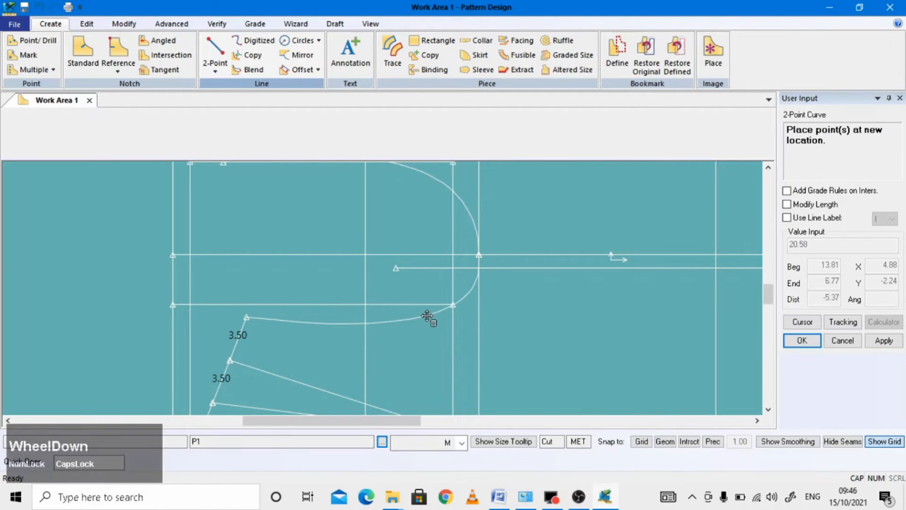
scroll(427, 315, down, 2)
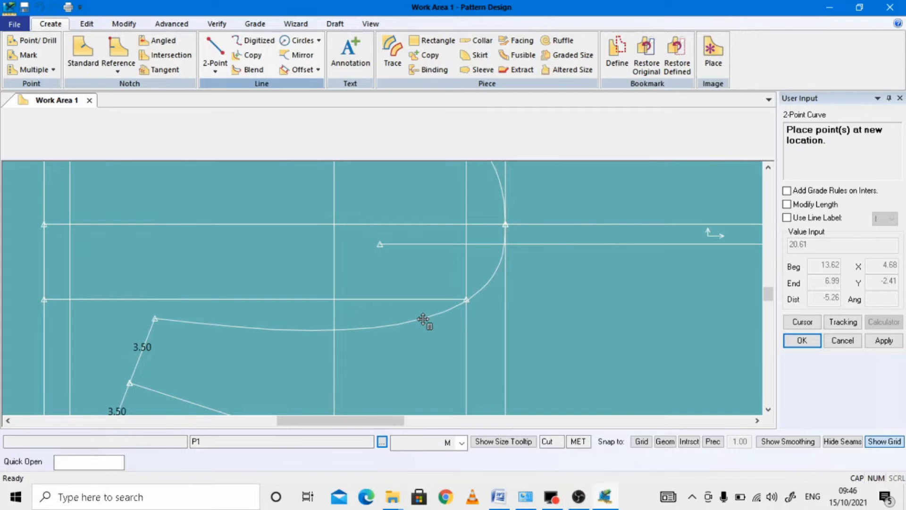
click(423, 319)
scroll(414, 325, up, 3)
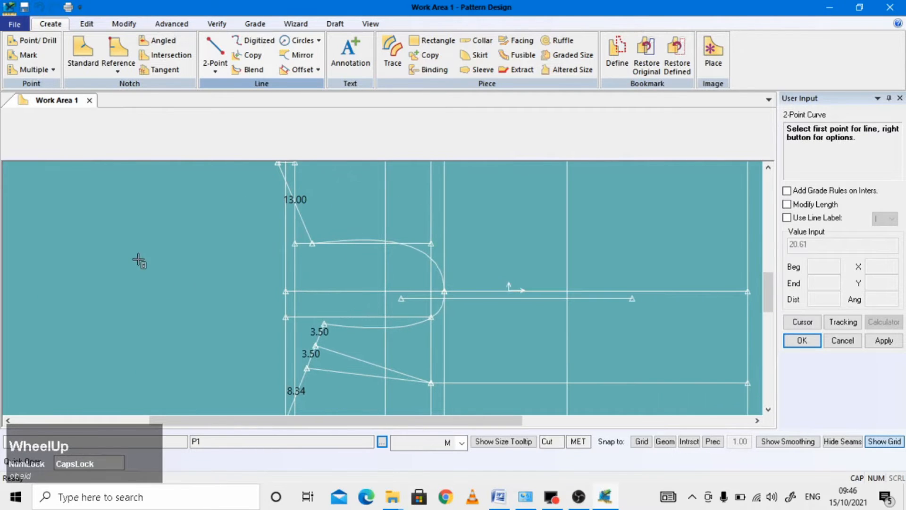
right_click(138, 260)
click(85, 115)
scroll(232, 295, up, 1)
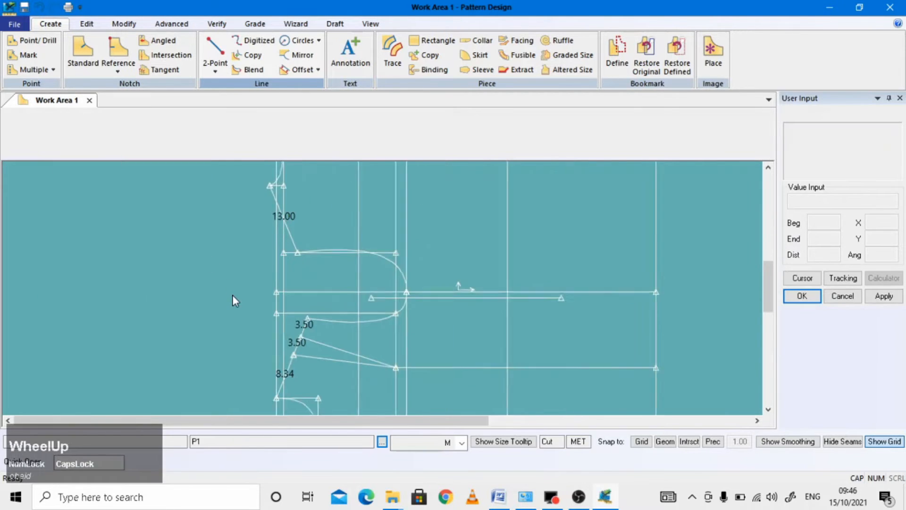
scroll(232, 295, up, 2)
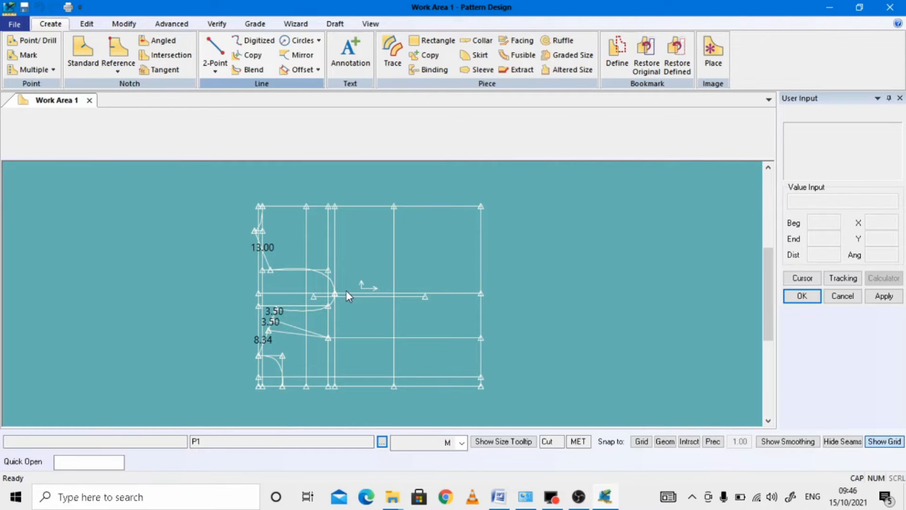
scroll(425, 403, down, 1)
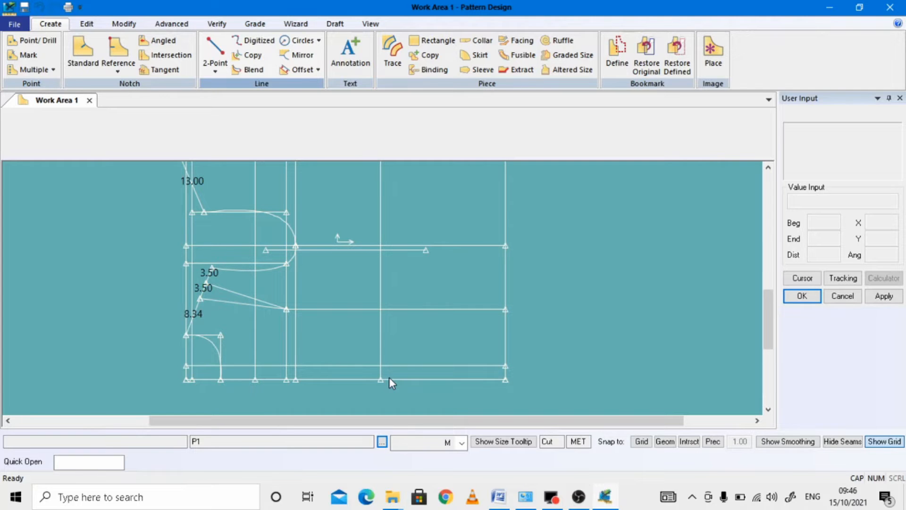
scroll(389, 377, up, 3)
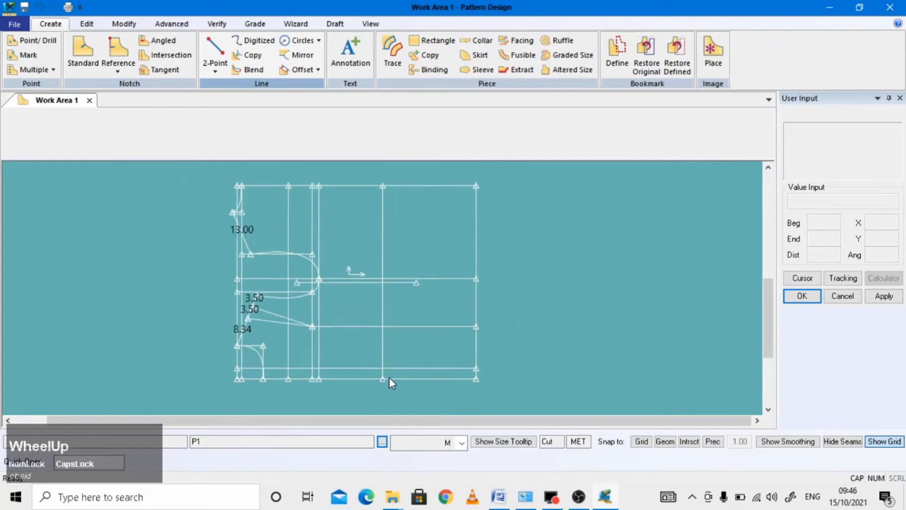
scroll(389, 366, down, 2)
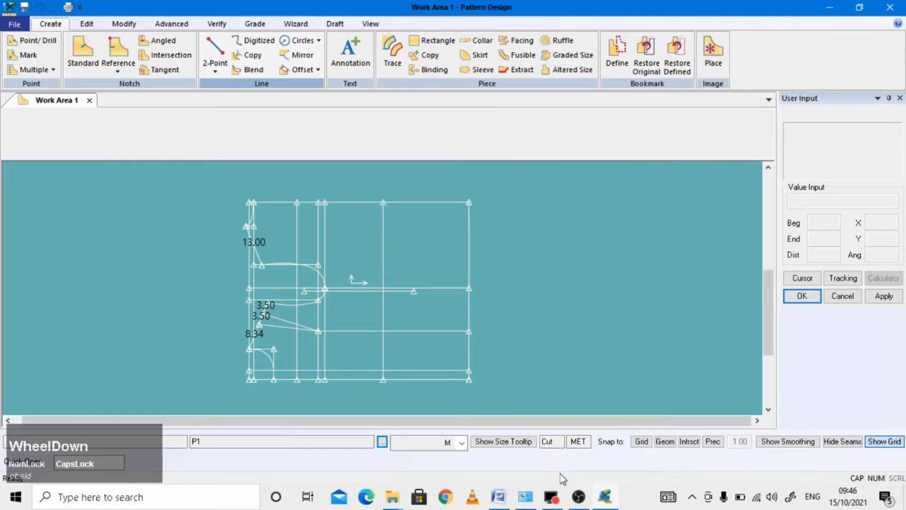
Step: Switch to the Word measurements document and examine the waistline and side panel shaping in the jacket draft diagram
click(605, 495)
scroll(491, 352, up, 10)
scroll(488, 352, up, 10)
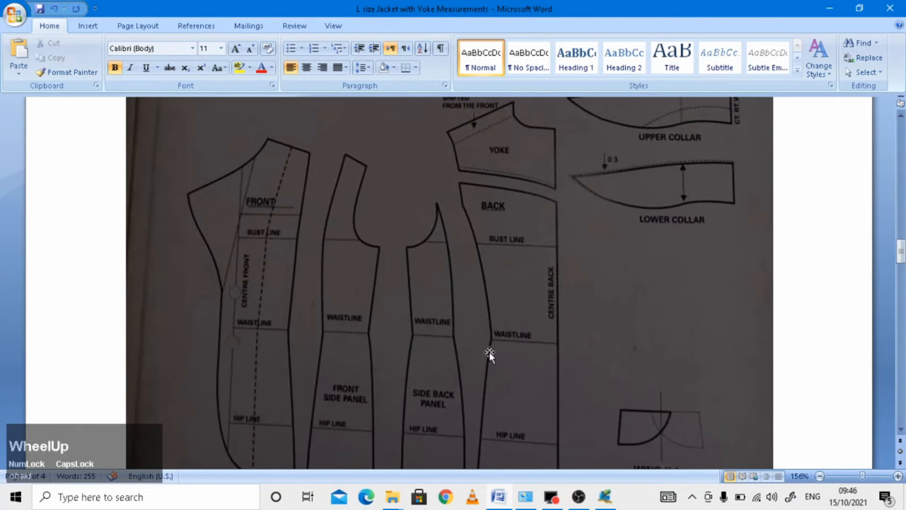
scroll(489, 352, down, 3)
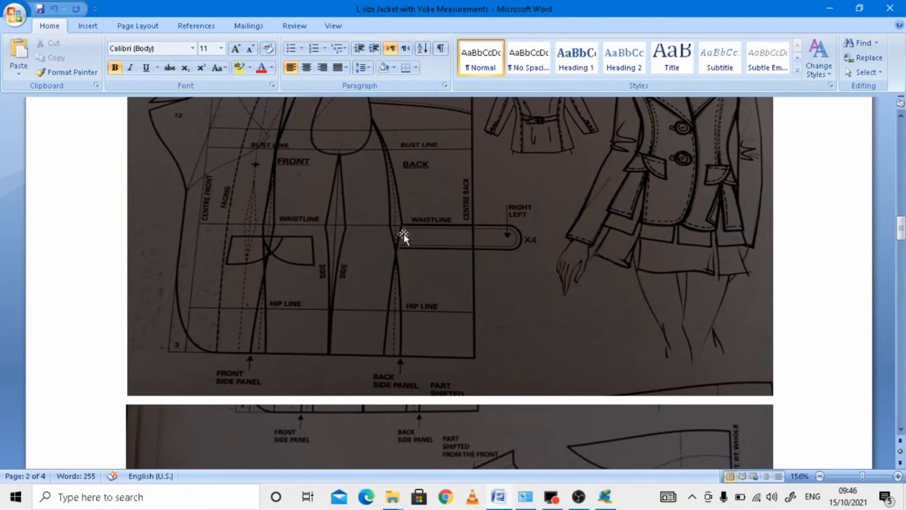
Step: Back in Pattern Design, split the waistline at a distance of 53/2 from its centre back end, using the expression calculator
click(603, 497)
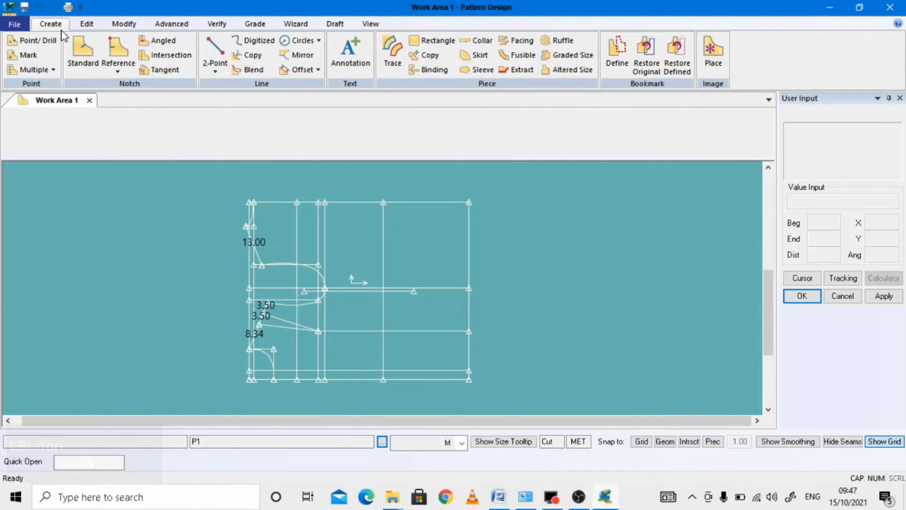
click(124, 24)
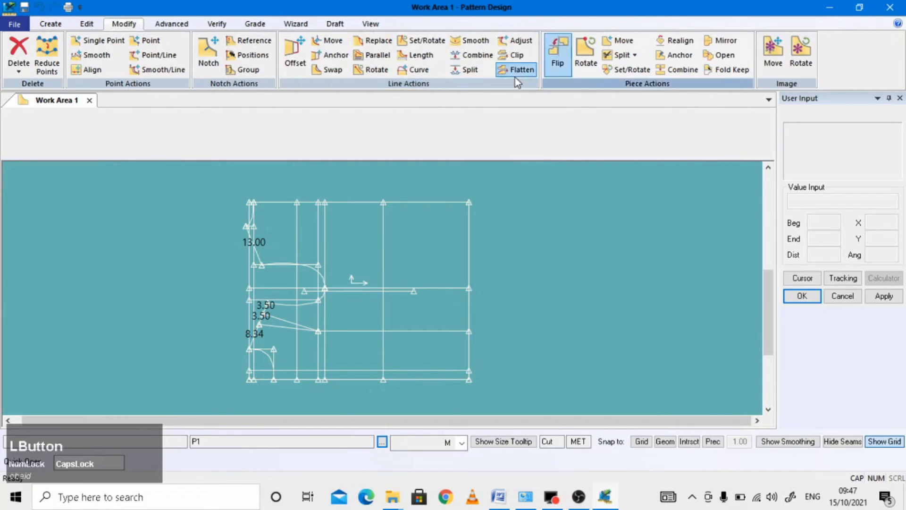
click(468, 70)
scroll(390, 353, down, 1)
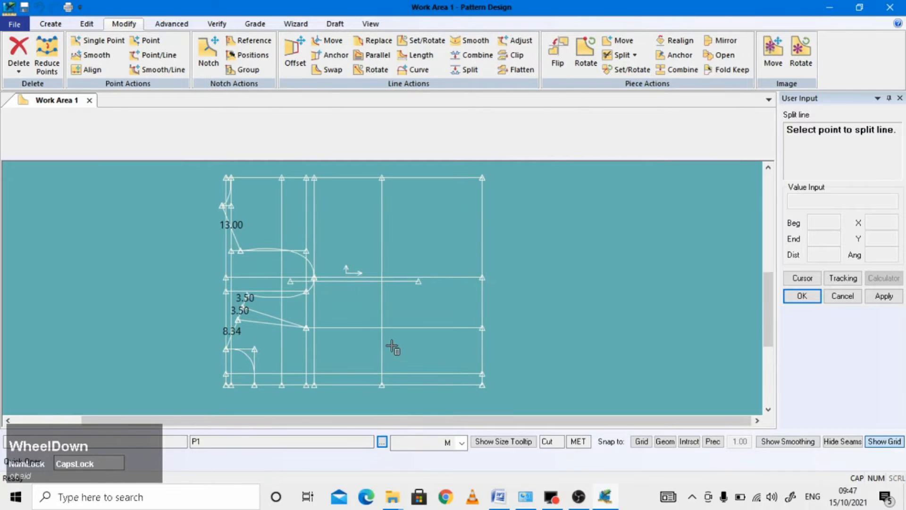
scroll(350, 273, up, 1)
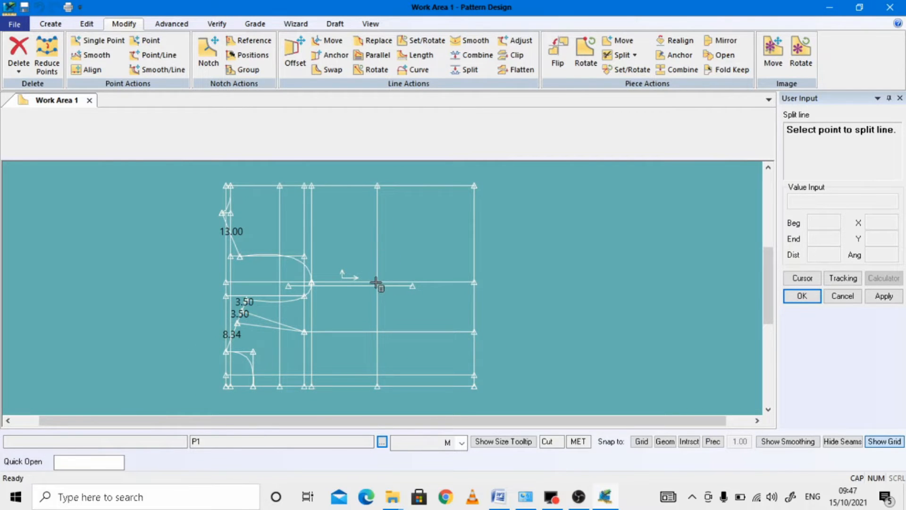
drag(377, 203, 381, 184)
right_click(380, 193)
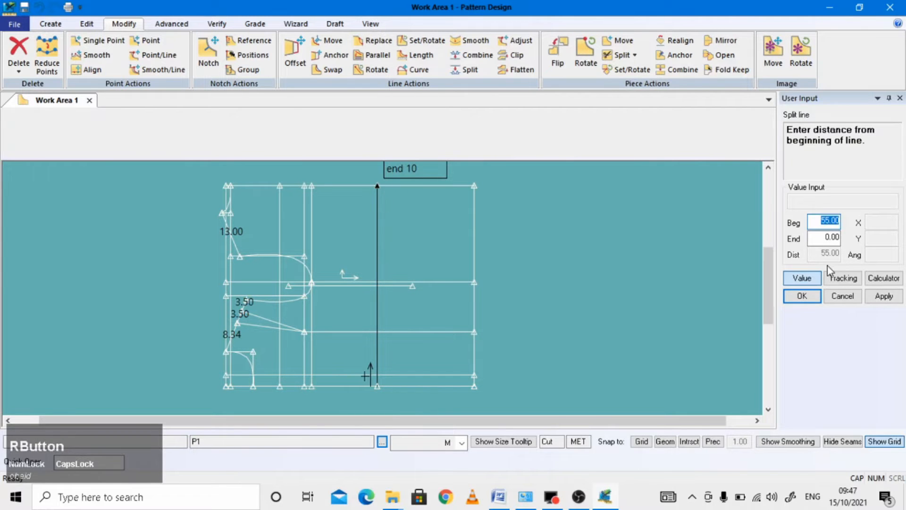
click(831, 238)
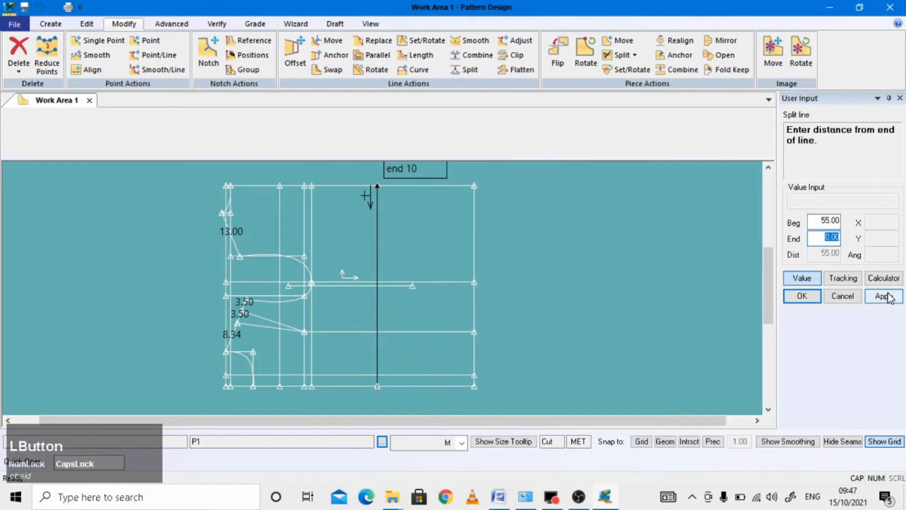
click(883, 278)
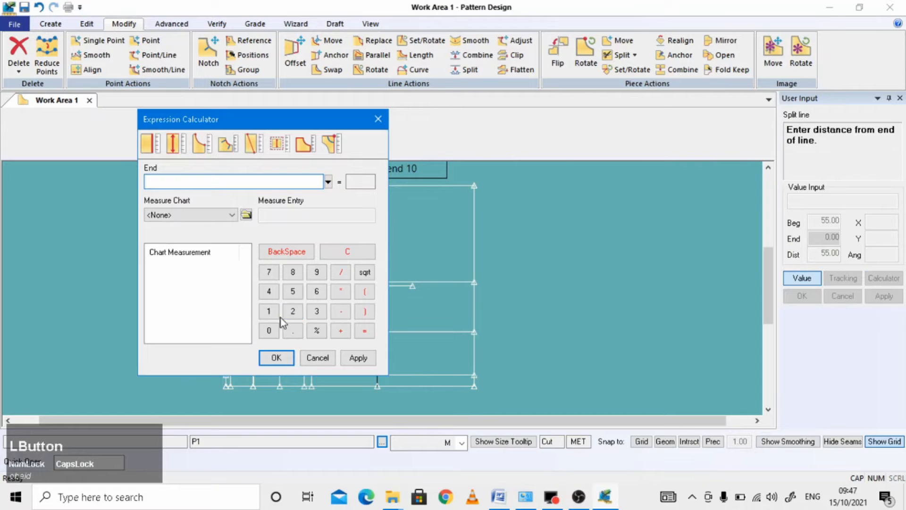
click(293, 290)
click(316, 311)
click(340, 272)
click(293, 311)
click(358, 358)
click(276, 358)
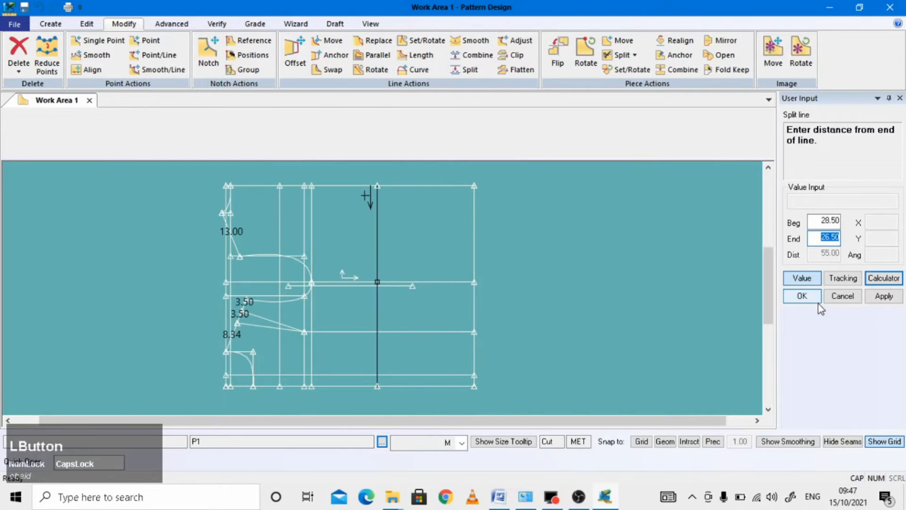
Step: Split the front section of the waistline at a distance of 3 from its beginning at the front edge
scroll(377, 296, down, 1)
scroll(377, 295, up, 1)
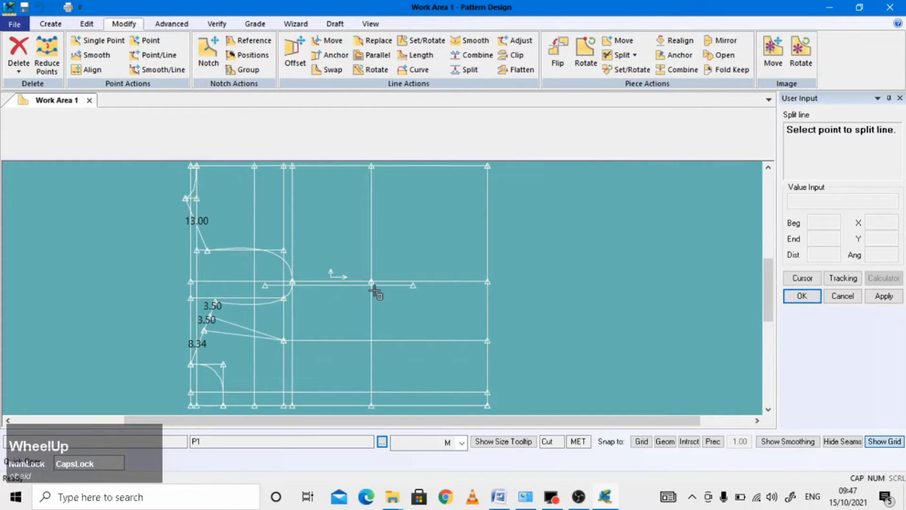
scroll(377, 371, down, 4)
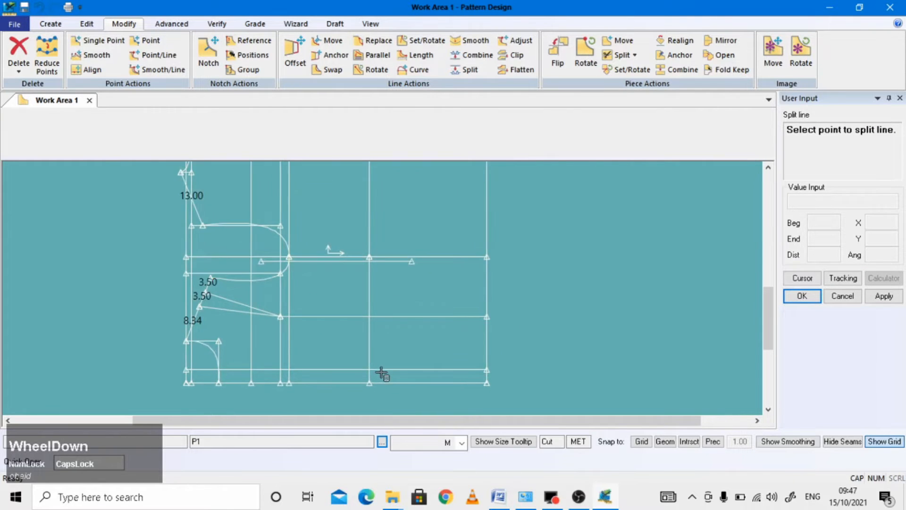
scroll(363, 385, down, 2)
scroll(375, 394, up, 1)
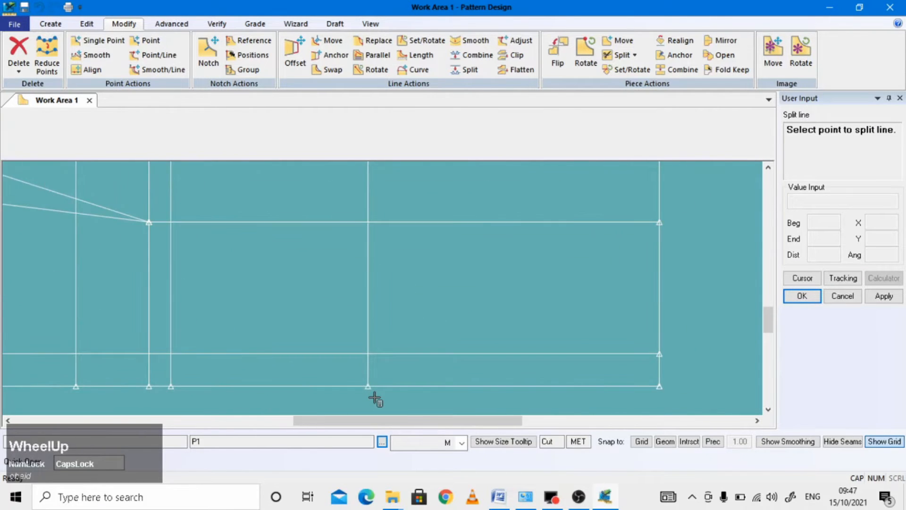
scroll(374, 396, down, 3)
click(366, 371)
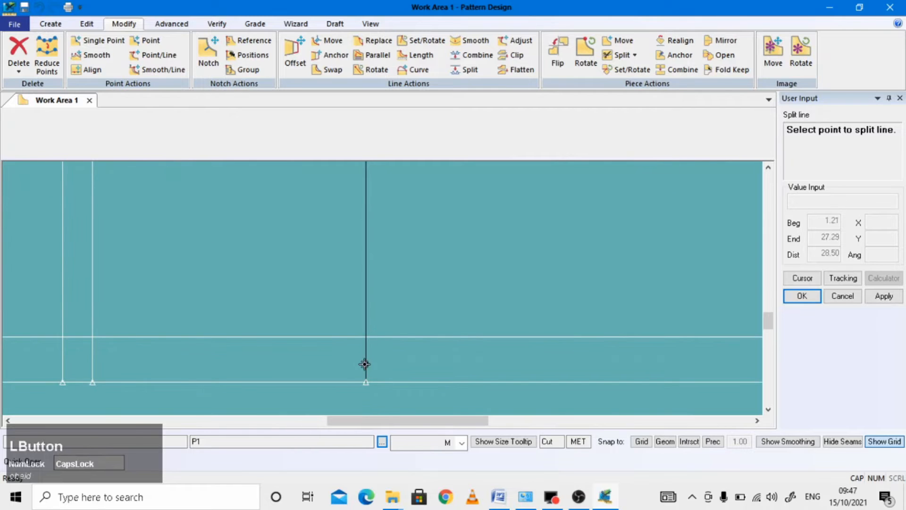
right_click(368, 383)
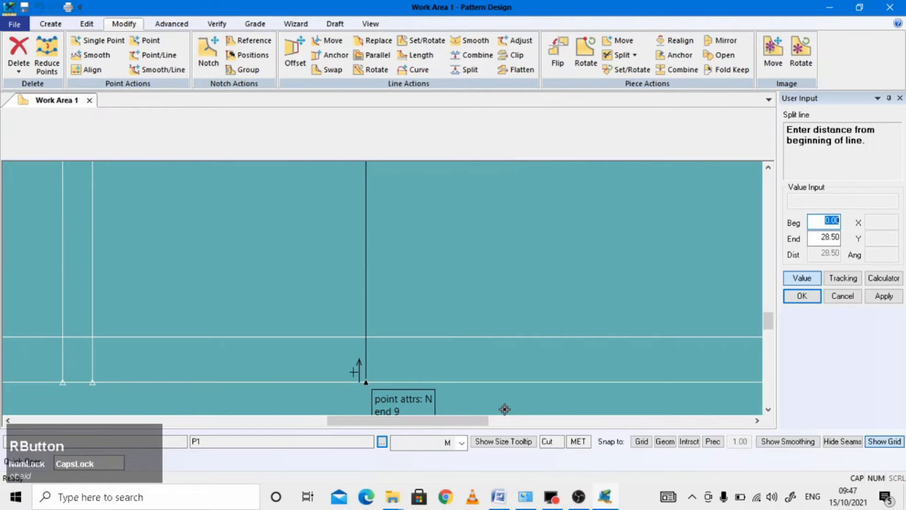
text(3)
key(Return)
Step: Split the remaining front waistline at a distance of 12 from the centre front point, and finish the command
scroll(364, 383, up, 2)
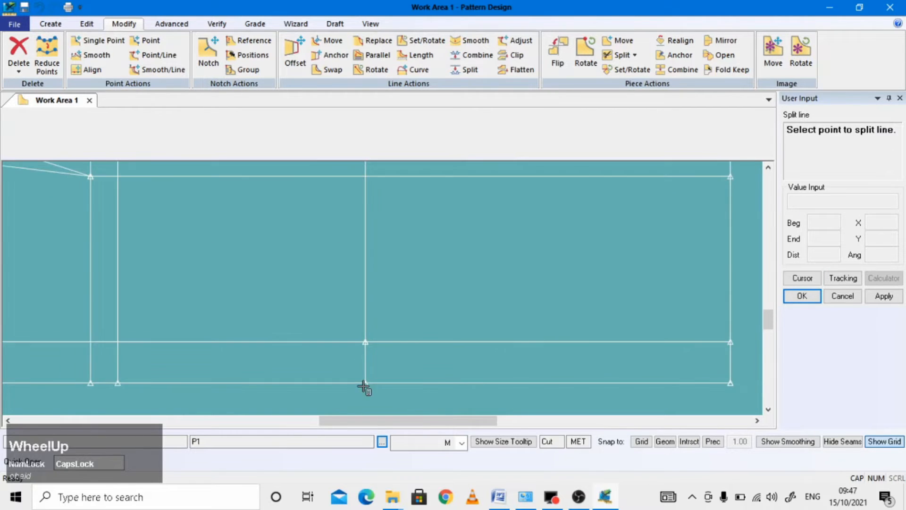
click(369, 339)
right_click(371, 352)
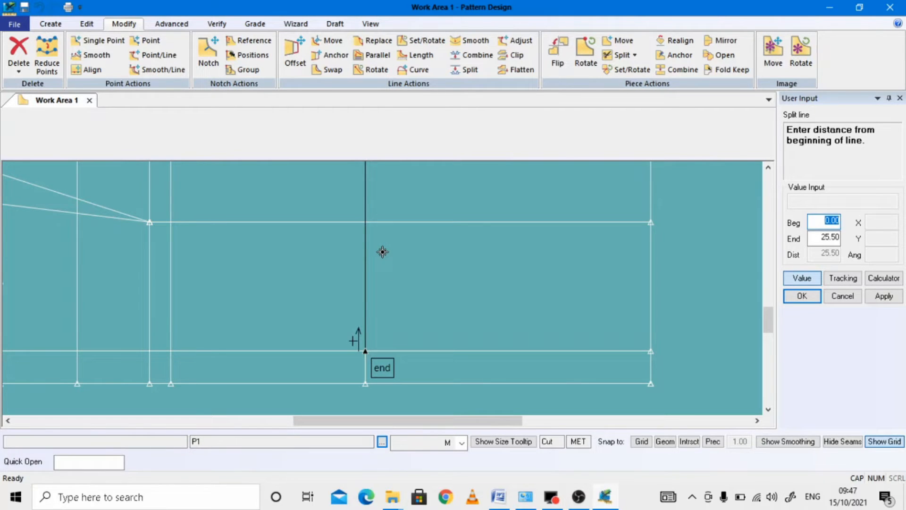
text(12)
key(Return)
scroll(348, 324, up, 3)
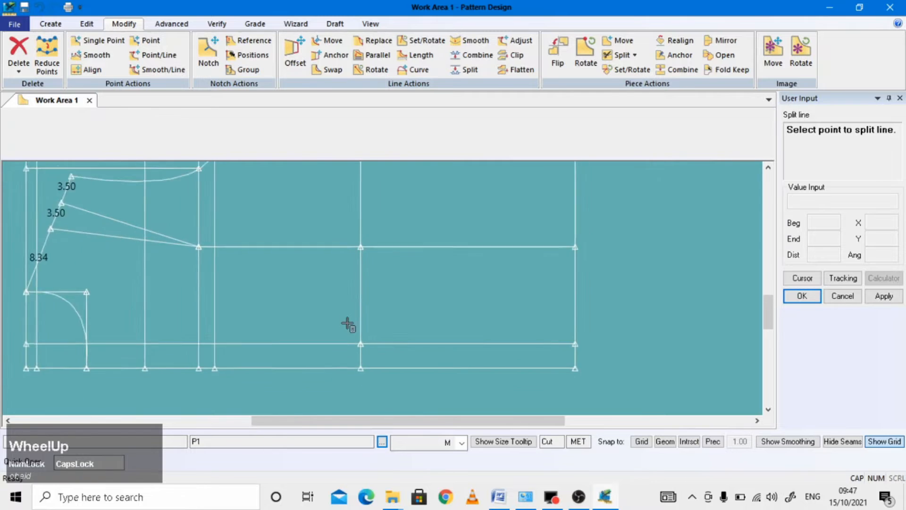
scroll(360, 286, up, 3)
right_click(503, 213)
click(503, 213)
Step: Measure the length of the waistline segment between the side point and the front panel line
scroll(370, 234, down, 2)
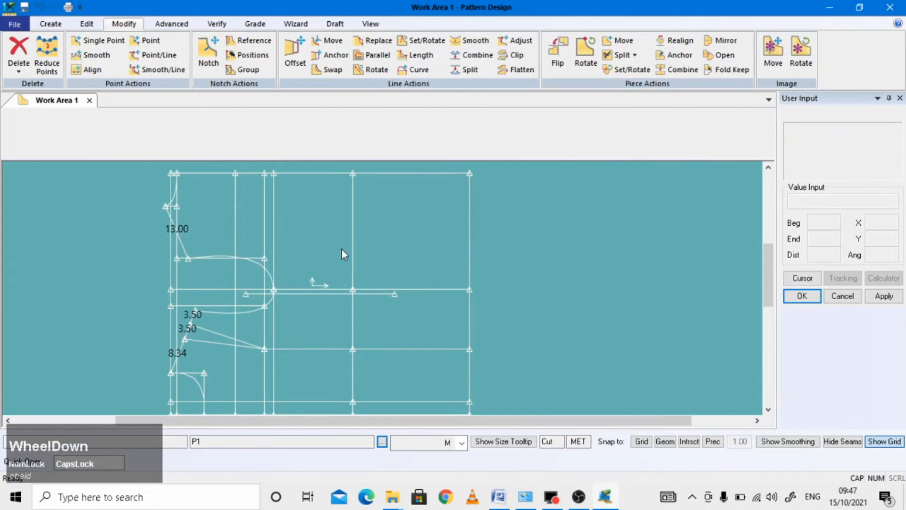
click(216, 23)
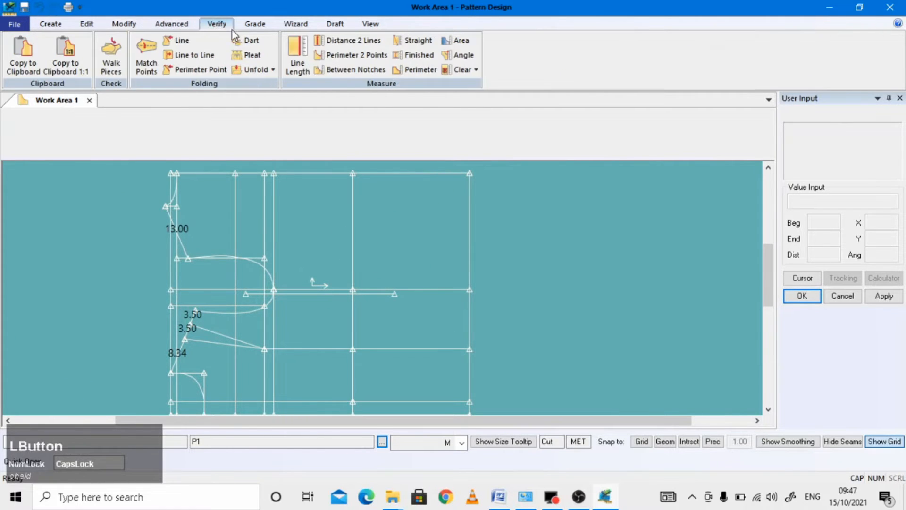
click(297, 54)
scroll(358, 277, down, 1)
click(353, 322)
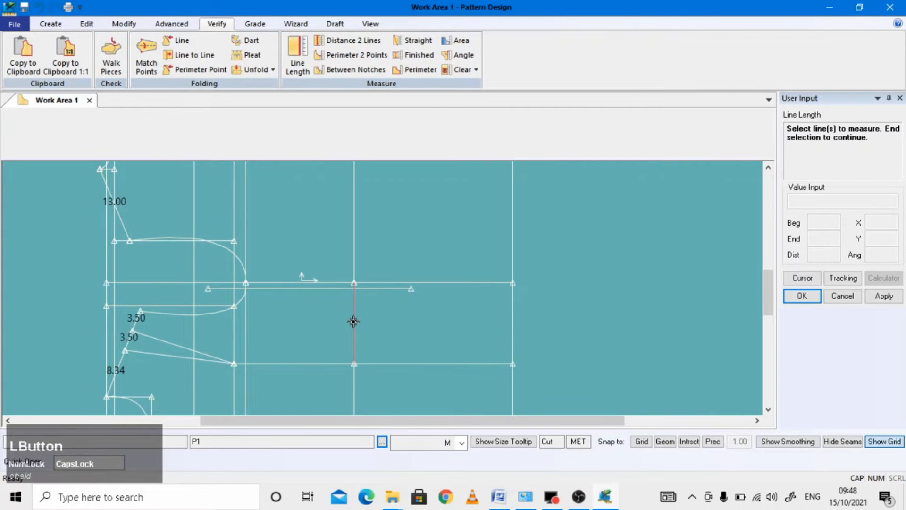
click(297, 56)
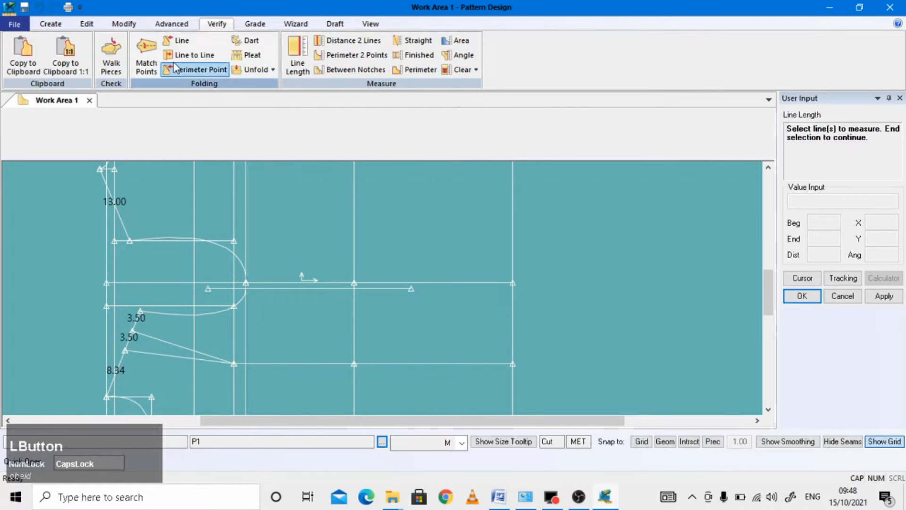
click(354, 315)
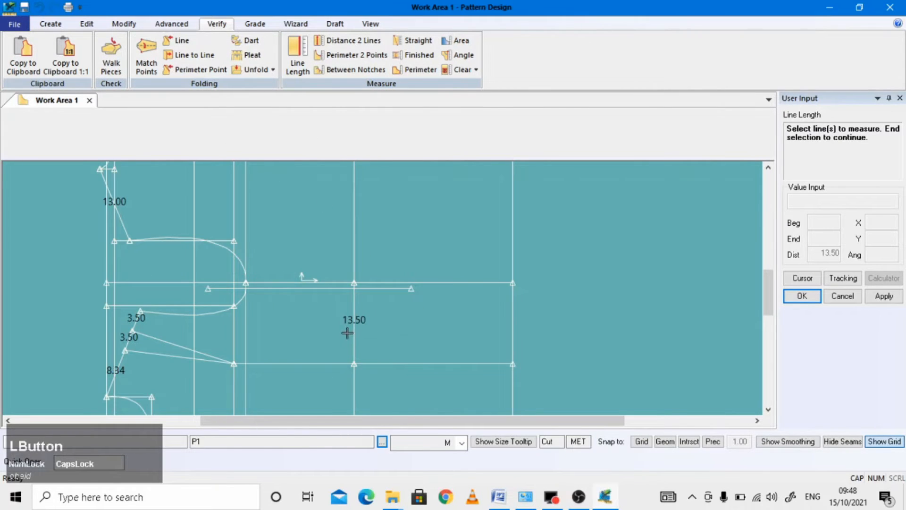
Step: Split the back section of the waistline at a distance of 13.5 from the side point
scroll(346, 362, up, 1)
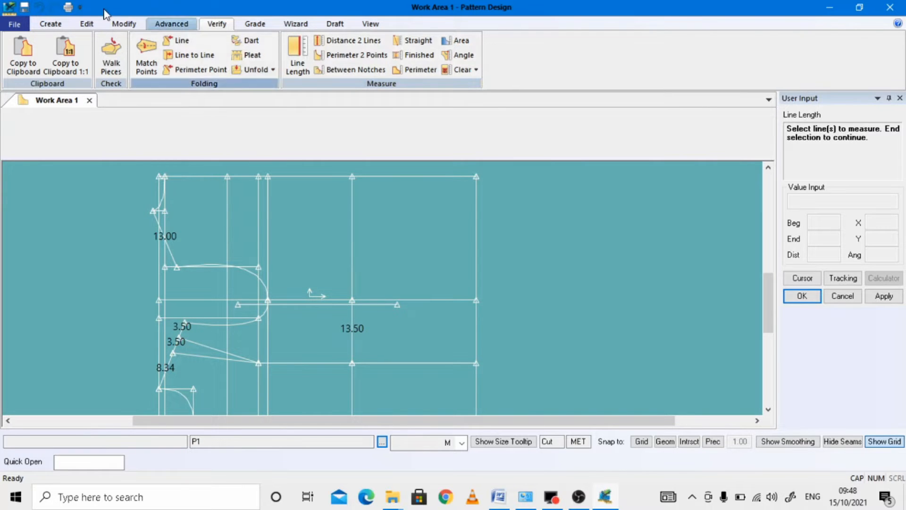
click(115, 23)
click(467, 70)
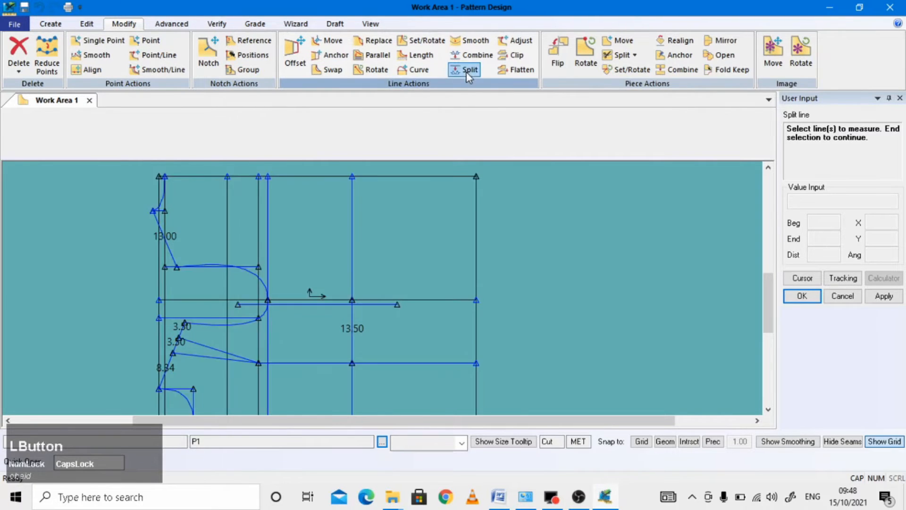
click(351, 277)
right_click(352, 300)
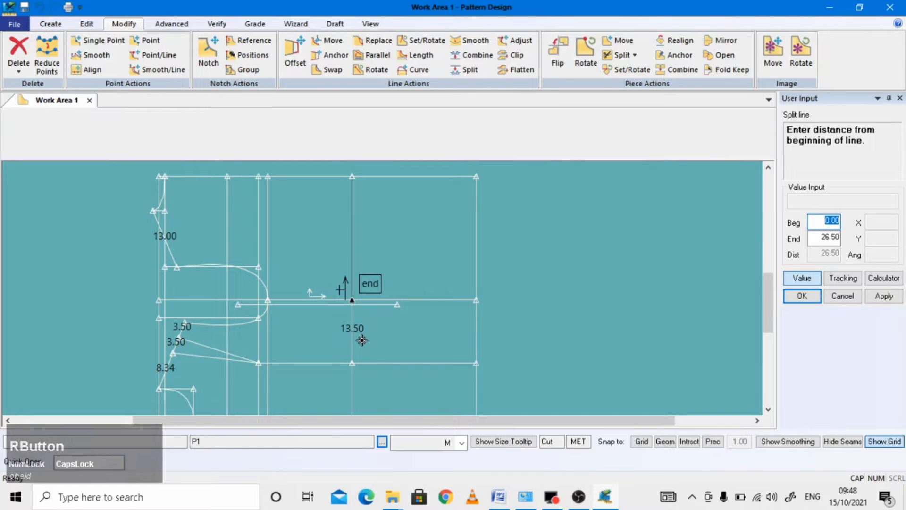
text(13.5)
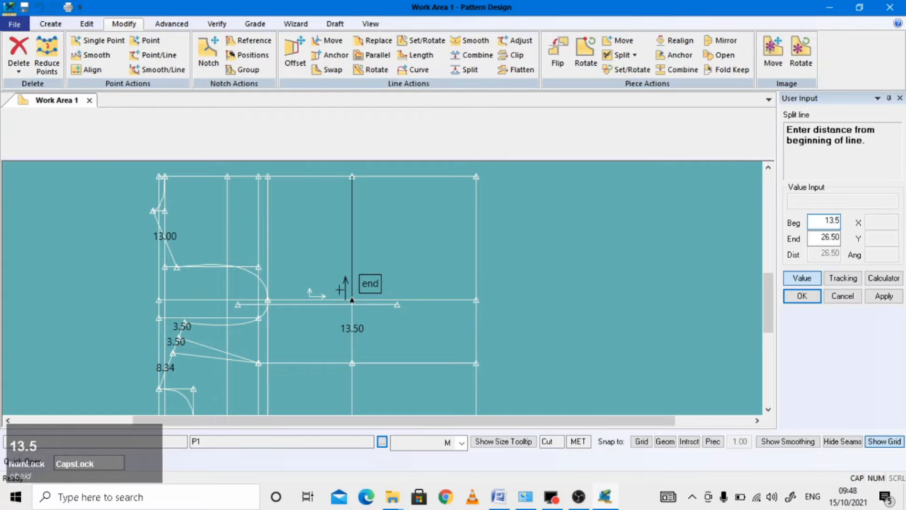
key(Return)
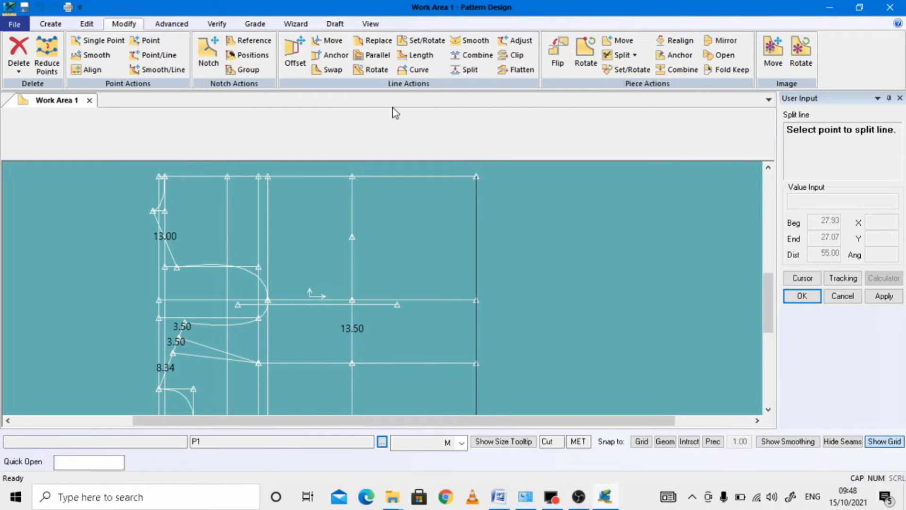
Step: Select the hem line for splitting, taking its centre back end as the reference for the distance
drag(474, 202, 481, 175)
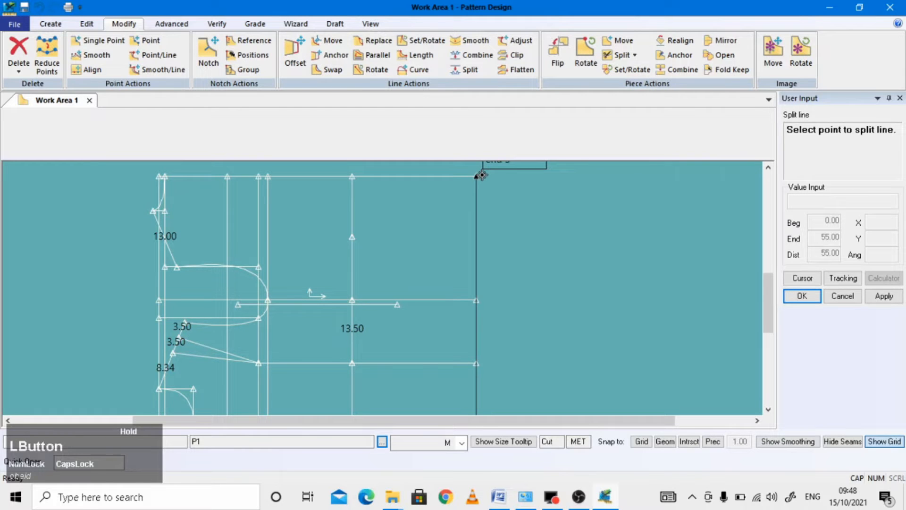
right_click(480, 175)
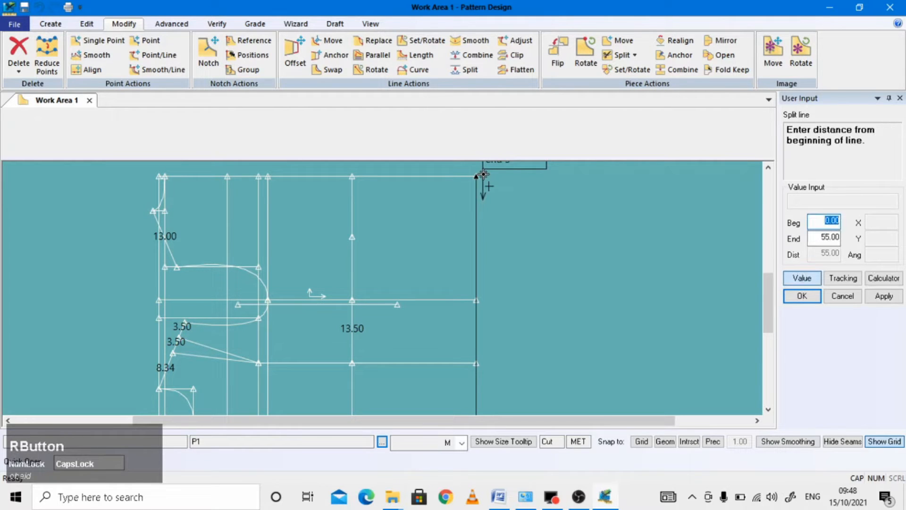
click(884, 278)
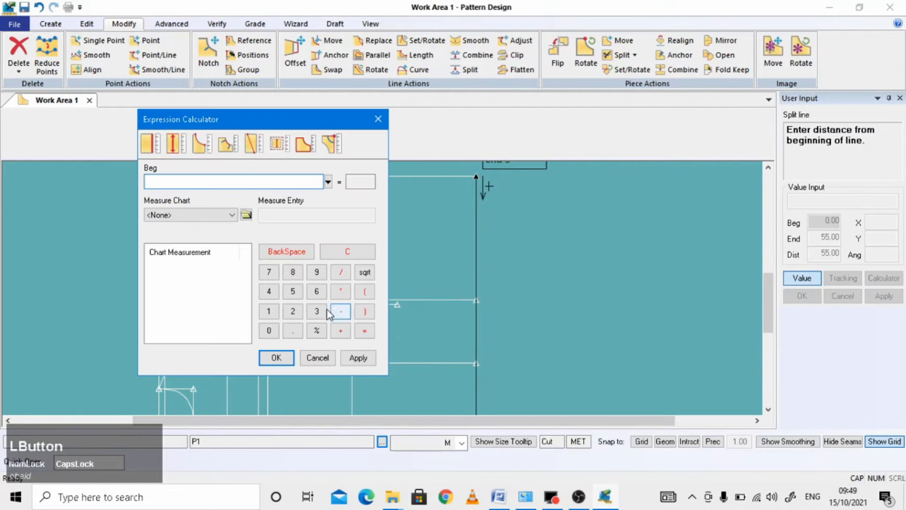
click(317, 311)
click(341, 273)
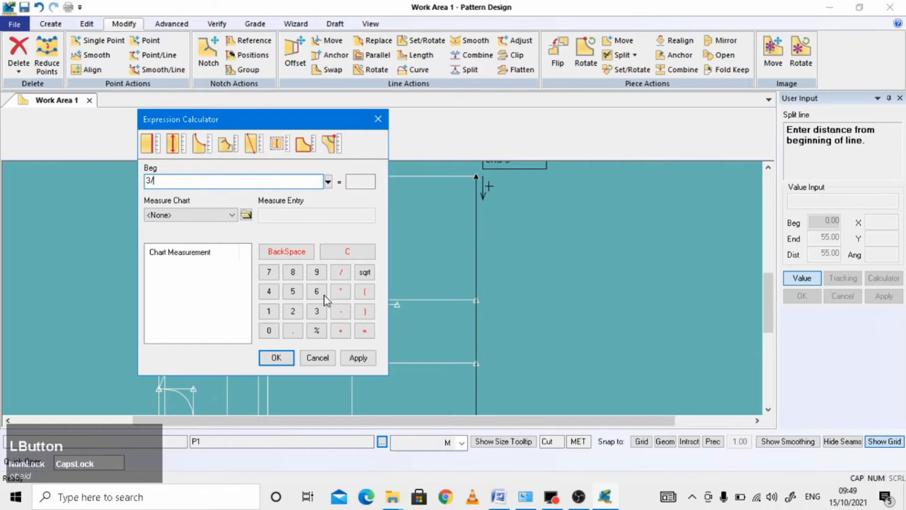
click(292, 311)
click(358, 357)
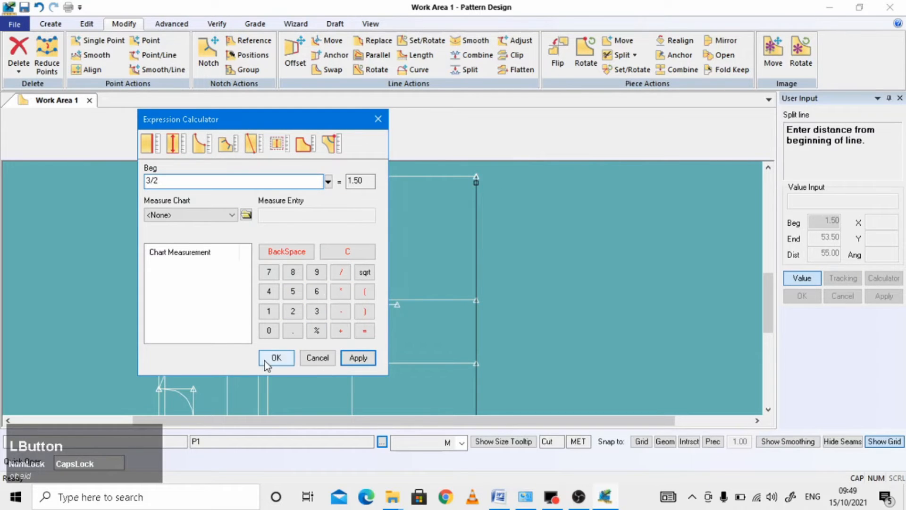
click(276, 357)
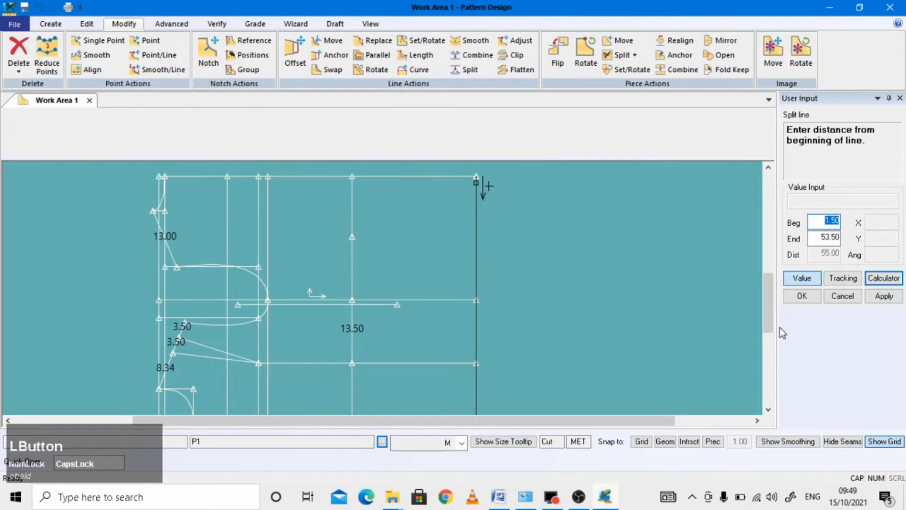
click(820, 239)
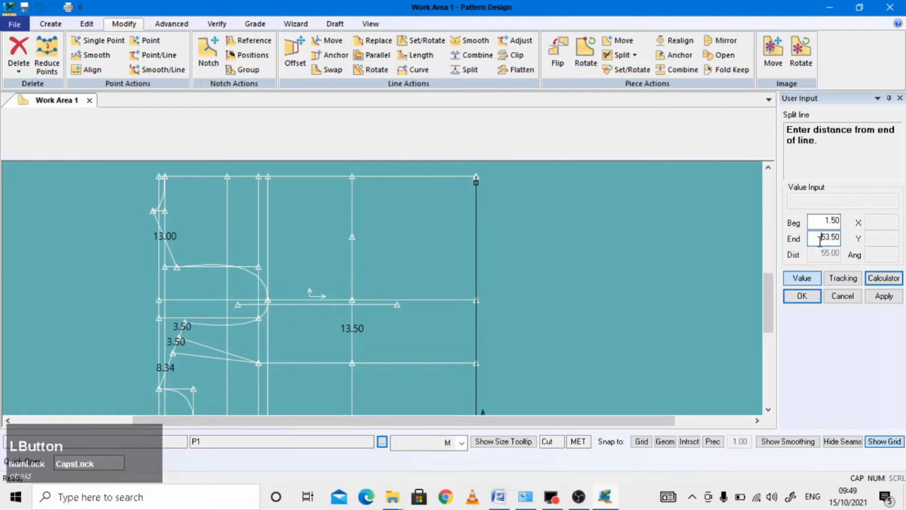
drag(824, 220, 849, 222)
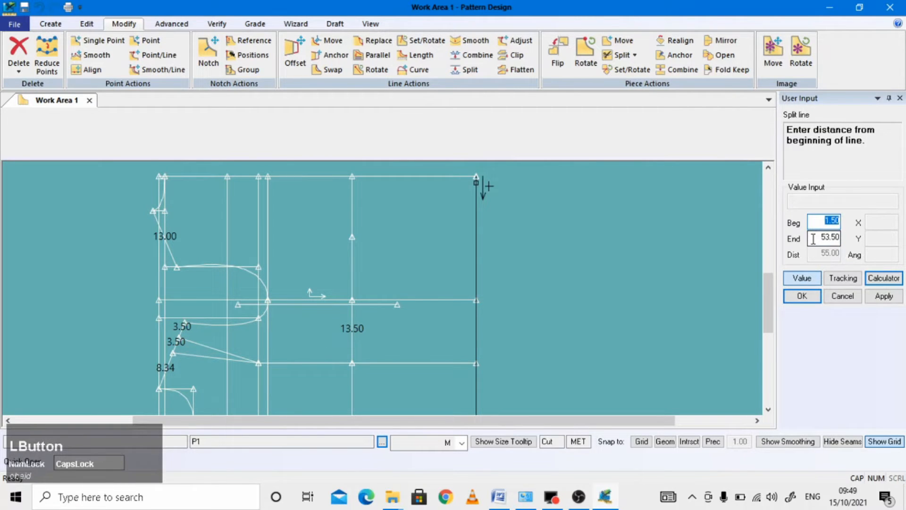
Step: Split the hem line at a calculated distance of 26.5 from its centre back end
drag(817, 236, 852, 222)
click(881, 280)
click(292, 291)
click(316, 311)
click(340, 272)
click(292, 311)
click(357, 359)
click(277, 357)
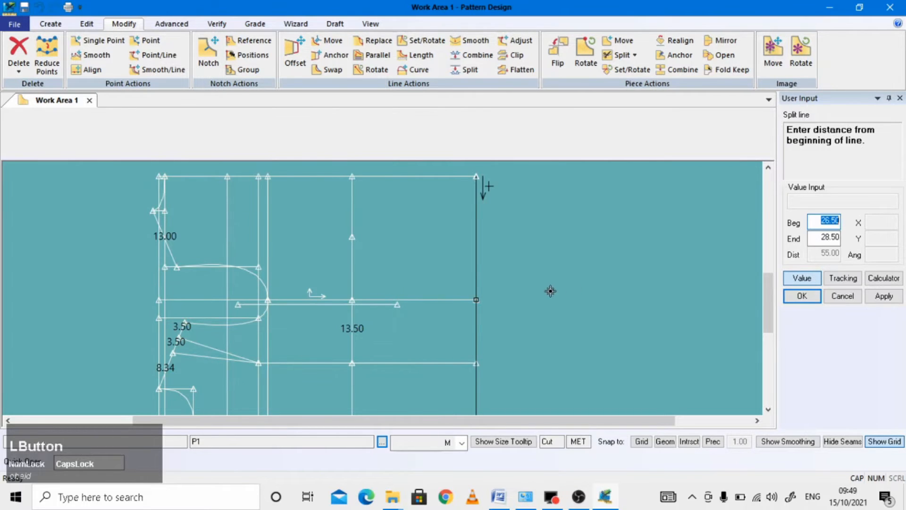
click(803, 295)
Step: Split the back section of the hem line at a distance of 13.5 from the side point, and finish the command
scroll(461, 312, down, 2)
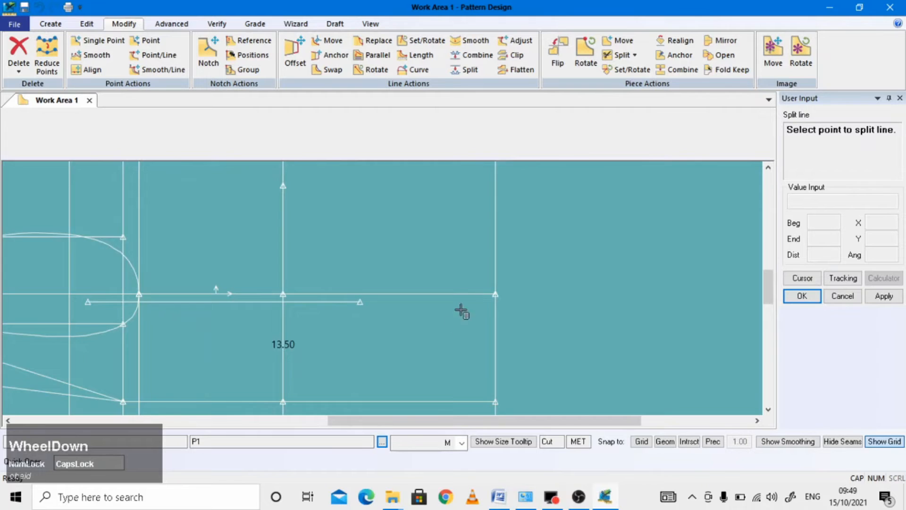
scroll(461, 312, up, 2)
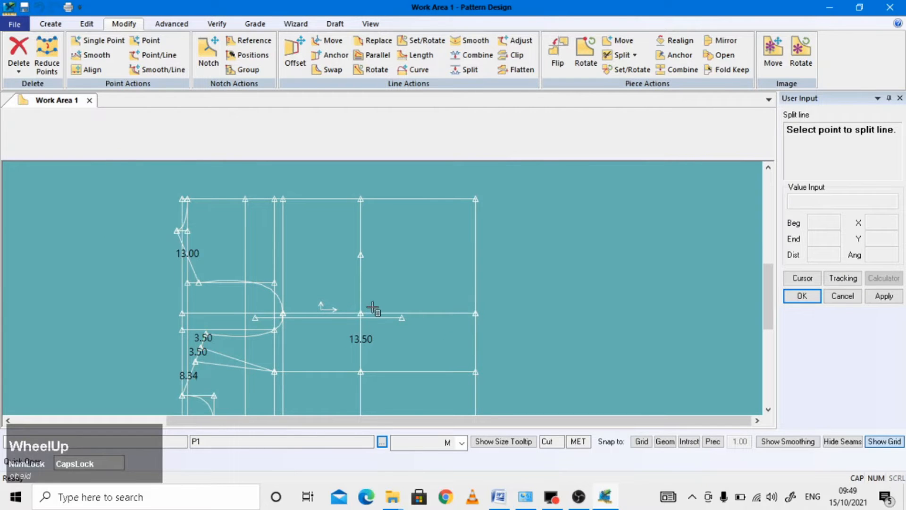
click(476, 299)
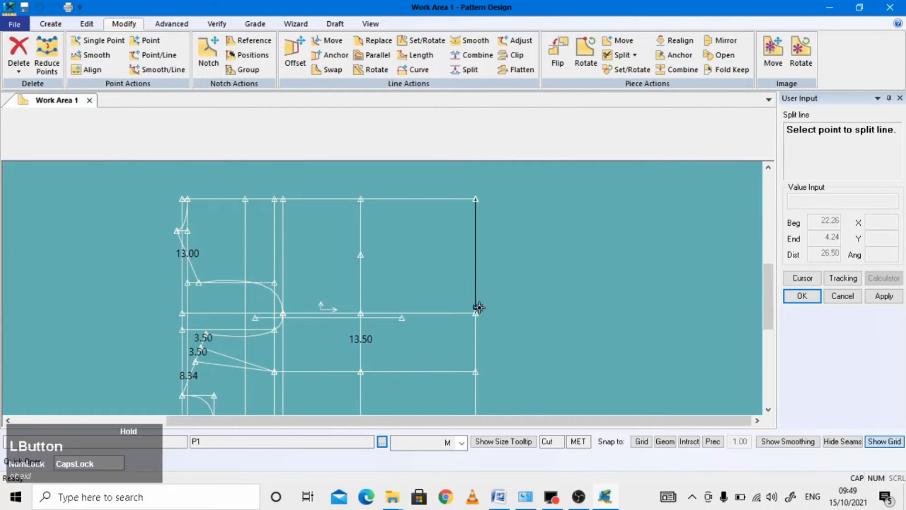
right_click(480, 315)
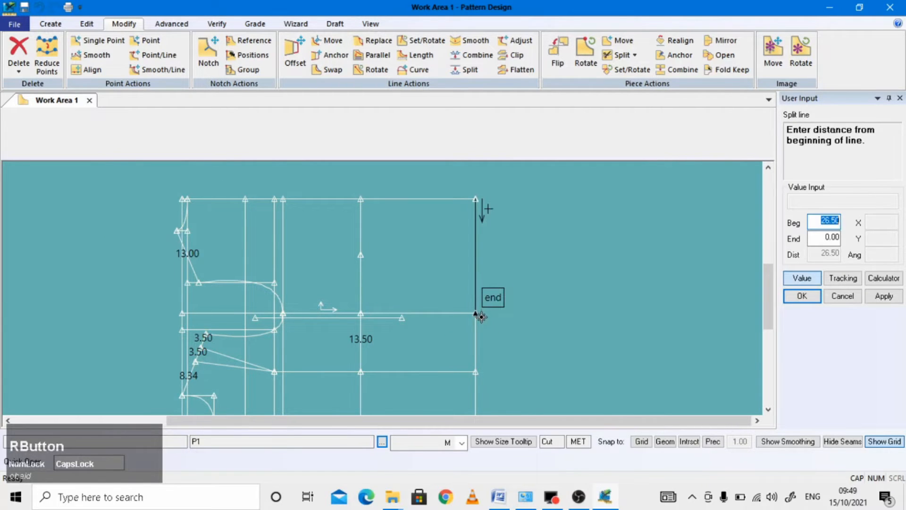
click(824, 238)
text(13)
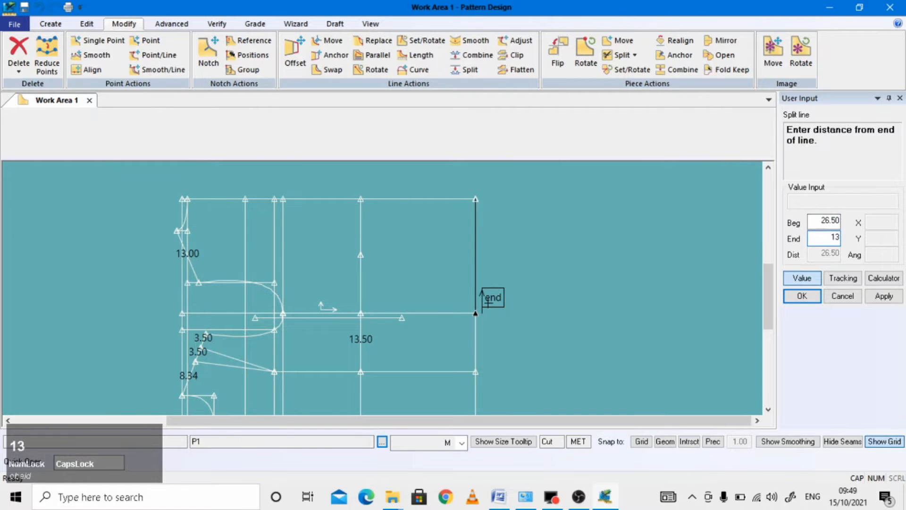
text(.5)
key(Return)
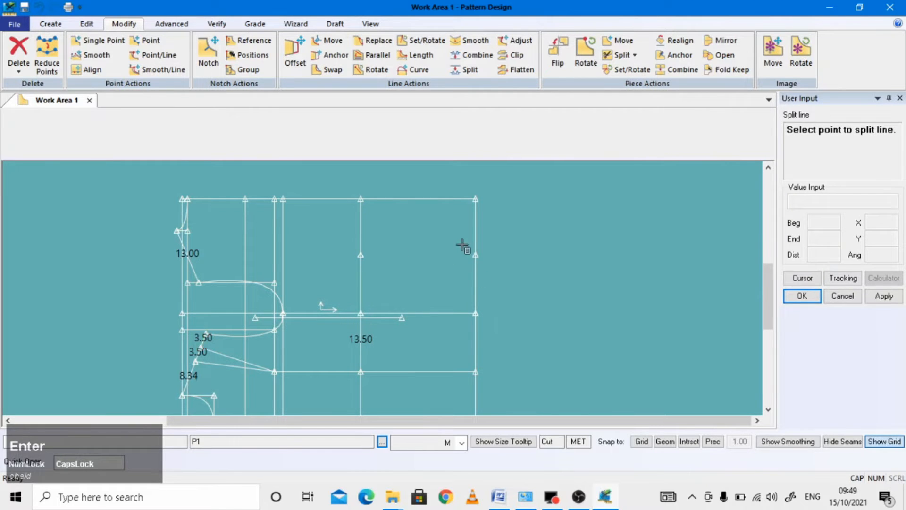
right_click(522, 253)
click(523, 254)
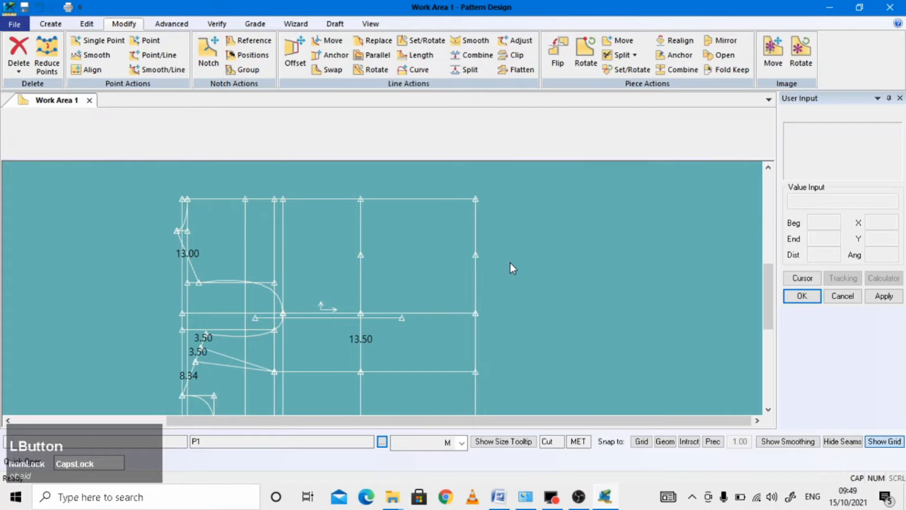
Step: Switch to the Word measurements document and examine the Jacket with Yoke drafting diagram for the side panel shaping
scroll(212, 279, down, 3)
scroll(214, 285, up, 3)
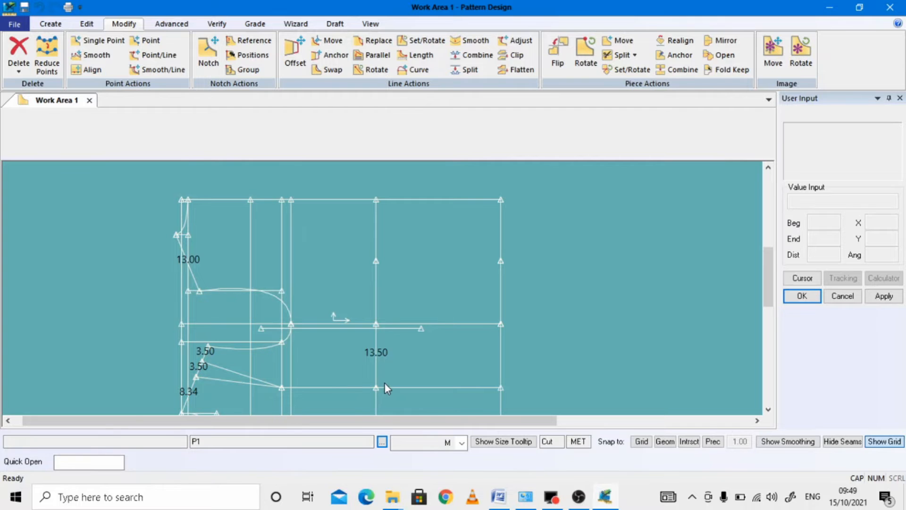
scroll(384, 383, up, 1)
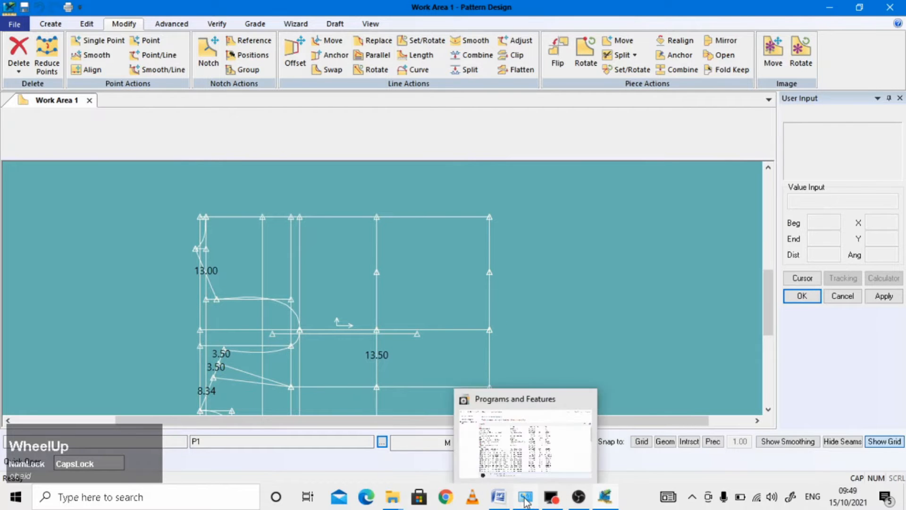
click(471, 463)
scroll(420, 333, up, 5)
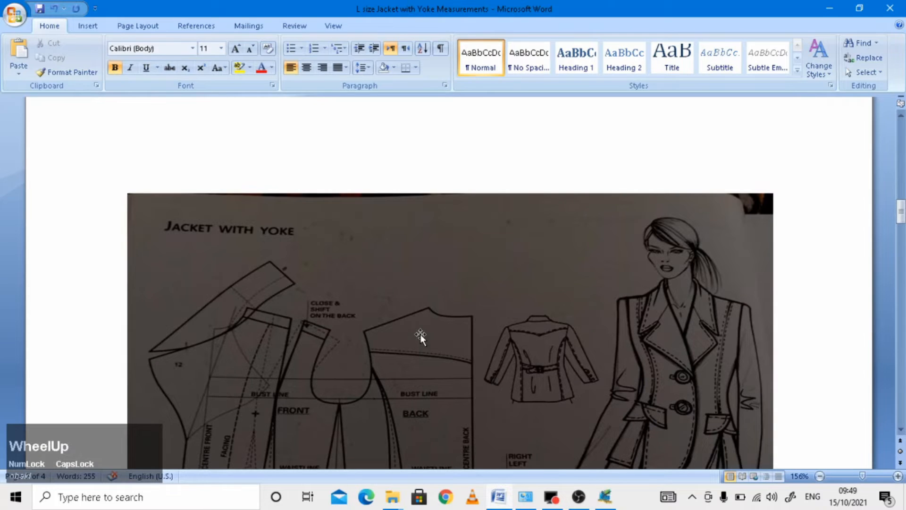
scroll(422, 337, down, 2)
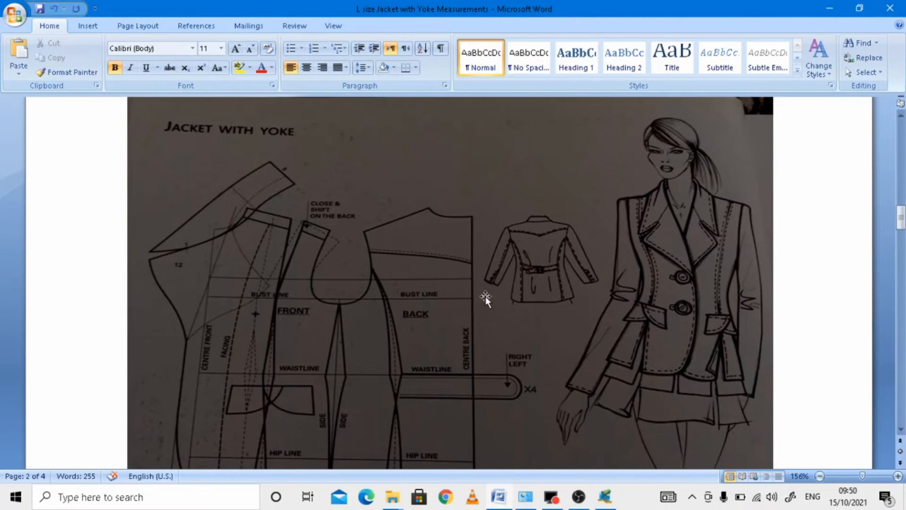
Step: Switch to Pattern Design and split the centre-back line at its junction with the vertical guide line between neckline and bust line
mouse_move(509, 497)
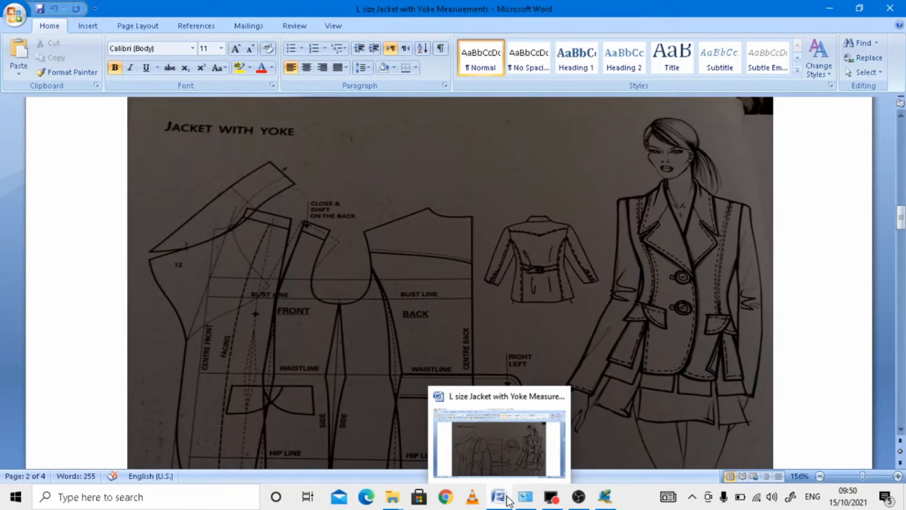
click(605, 497)
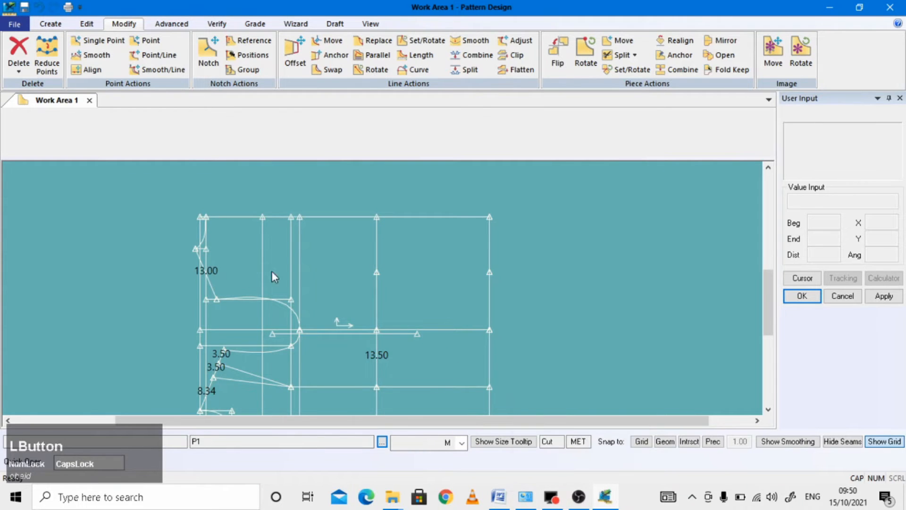
scroll(217, 210, down, 2)
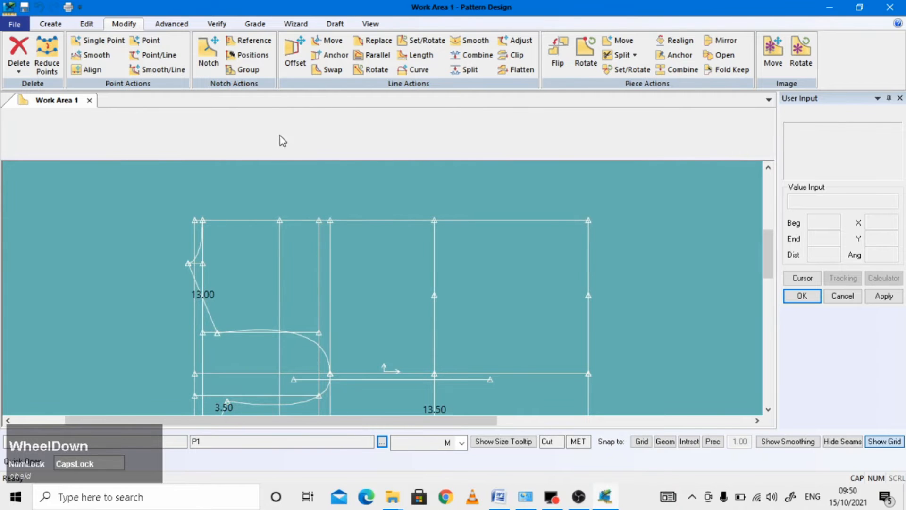
click(369, 21)
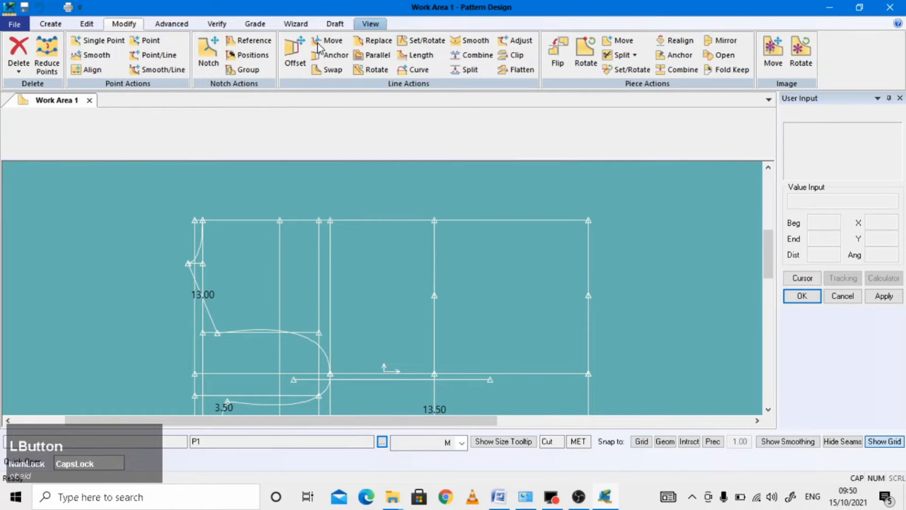
click(158, 54)
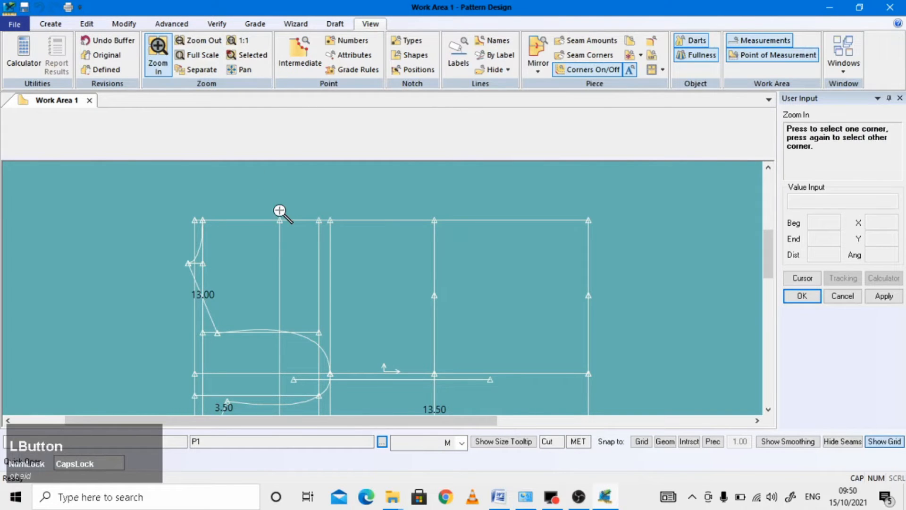
click(259, 210)
click(296, 240)
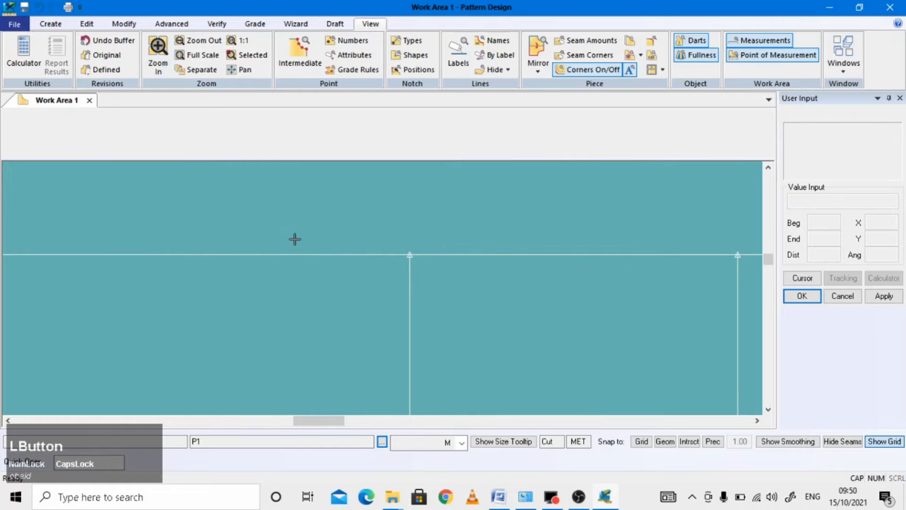
scroll(425, 270, down, 5)
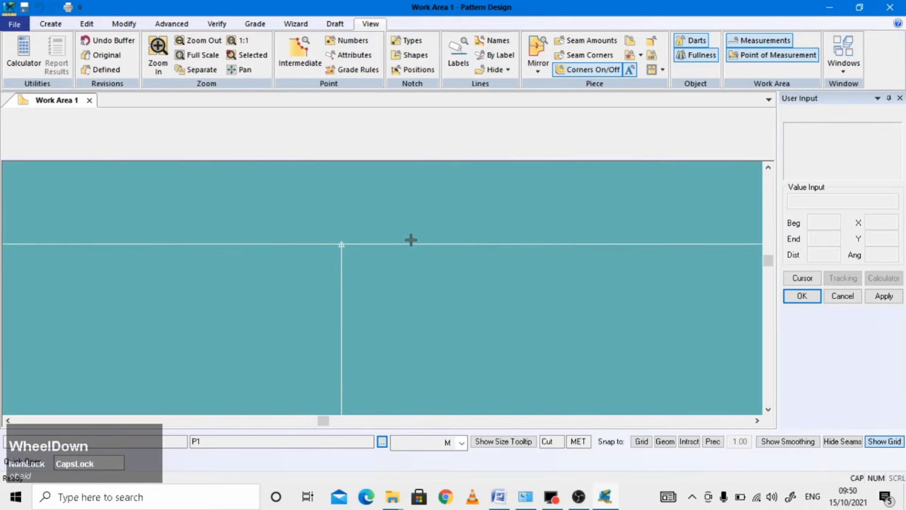
scroll(402, 240, down, 1)
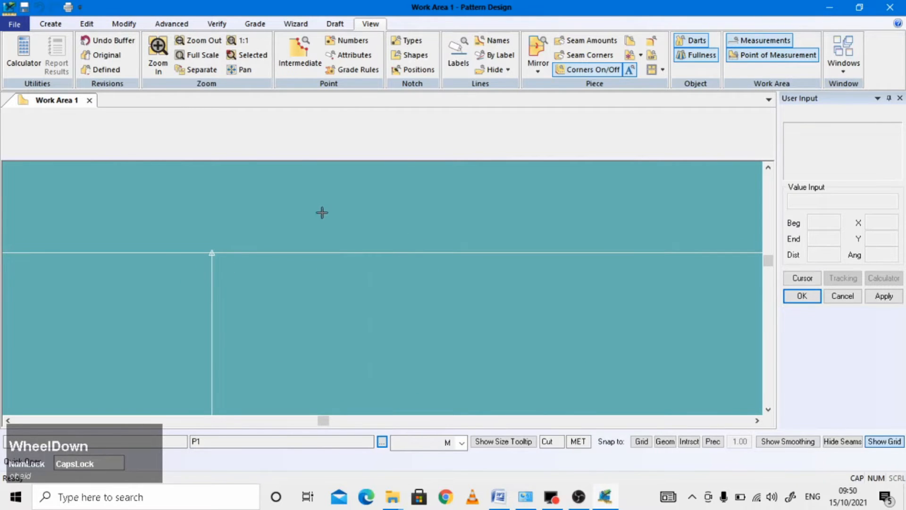
click(124, 24)
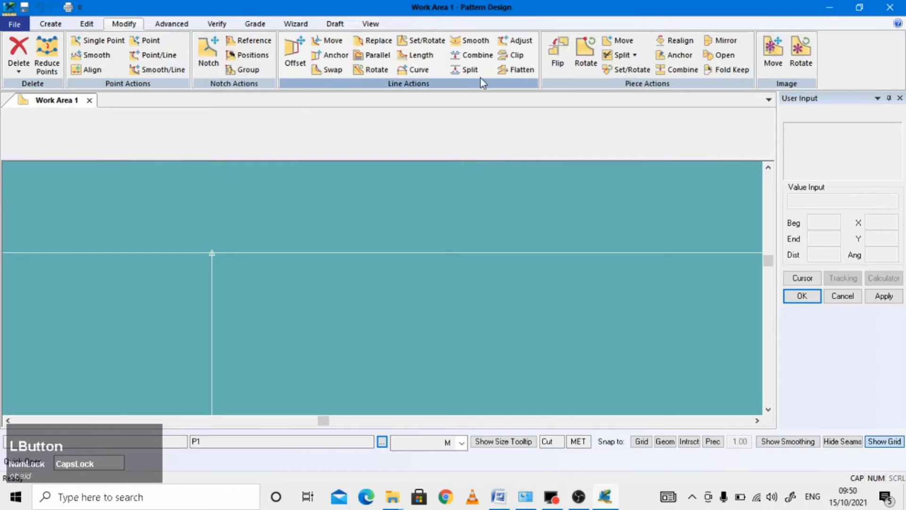
click(465, 69)
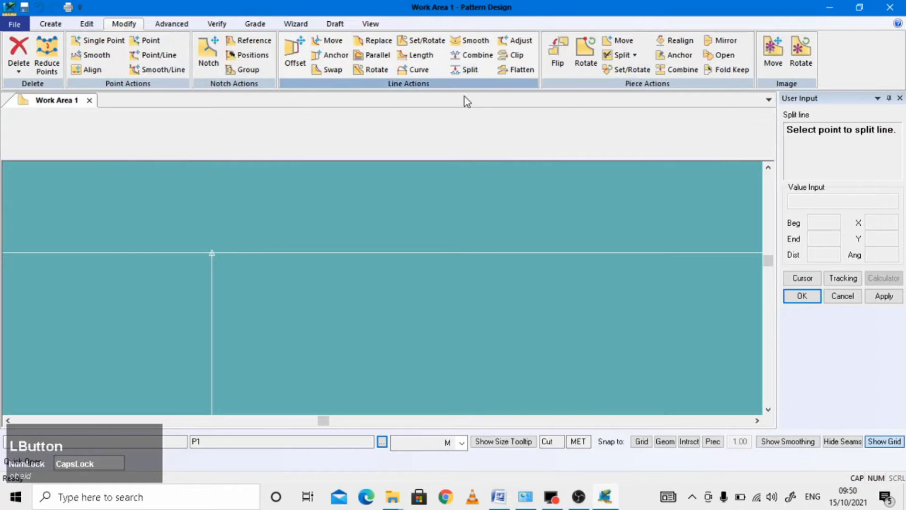
click(211, 255)
right_click(310, 233)
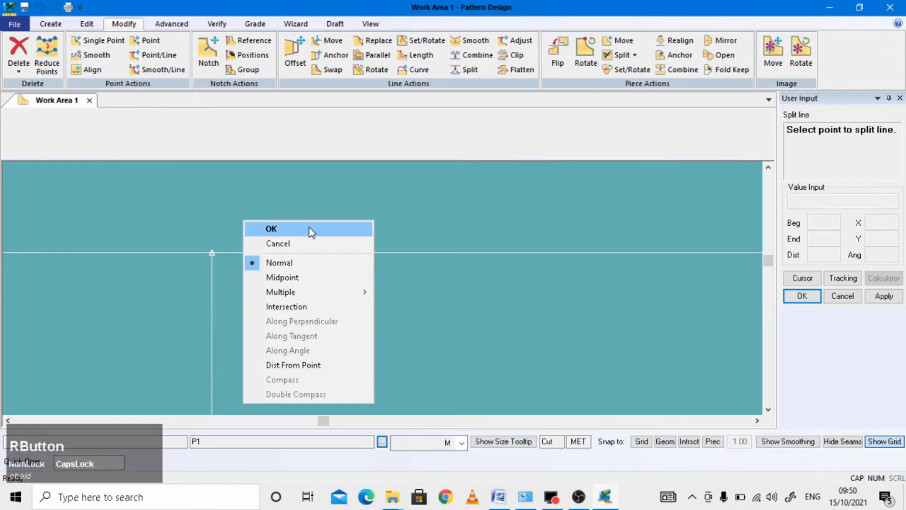
click(309, 231)
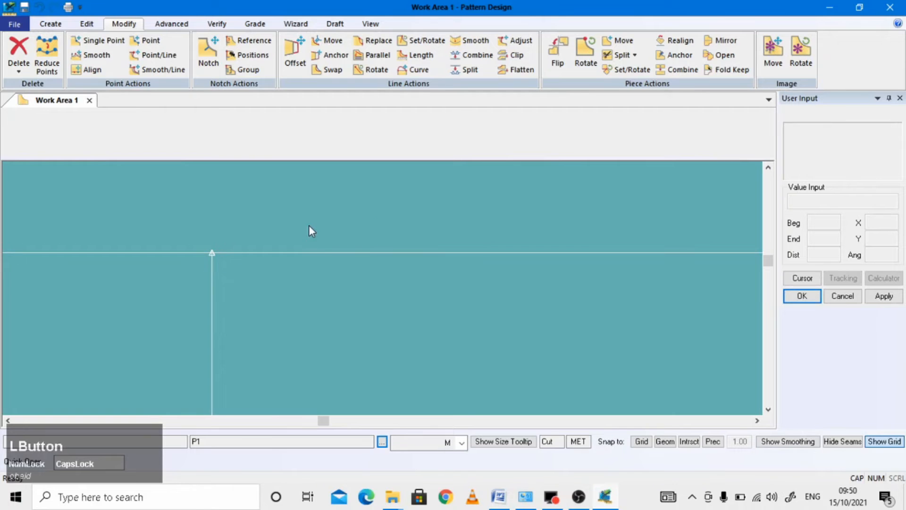
Step: Start a 2-Point Curve on the upper centre-back segment, 4 from the end at the split point
click(370, 23)
click(203, 58)
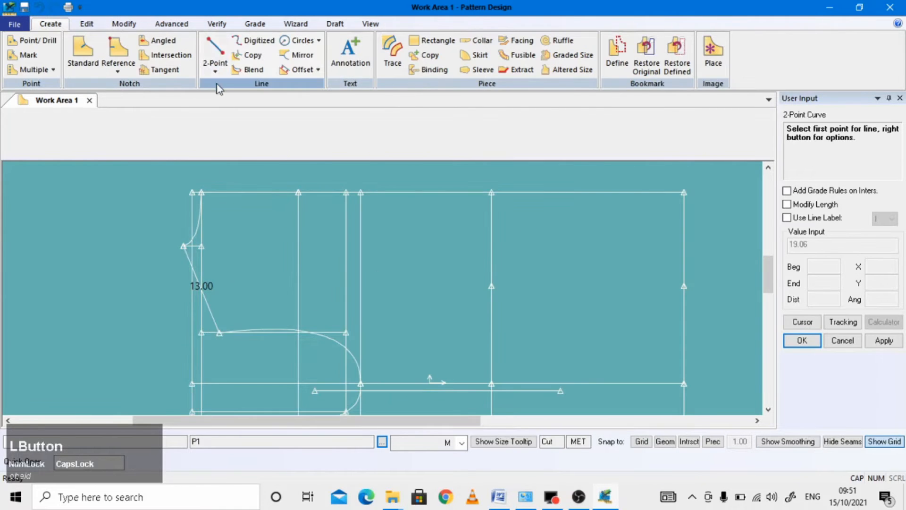
click(215, 71)
click(243, 86)
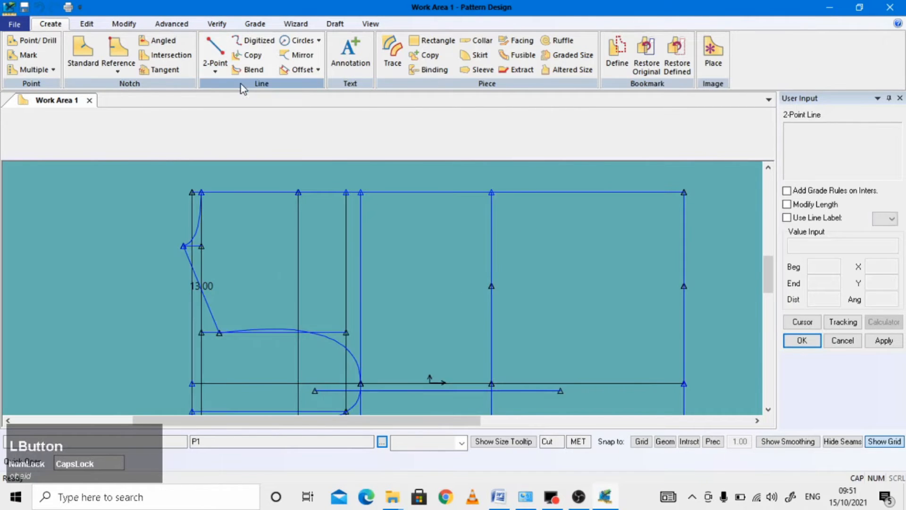
click(217, 72)
click(248, 99)
drag(290, 195, 301, 196)
right_click(303, 200)
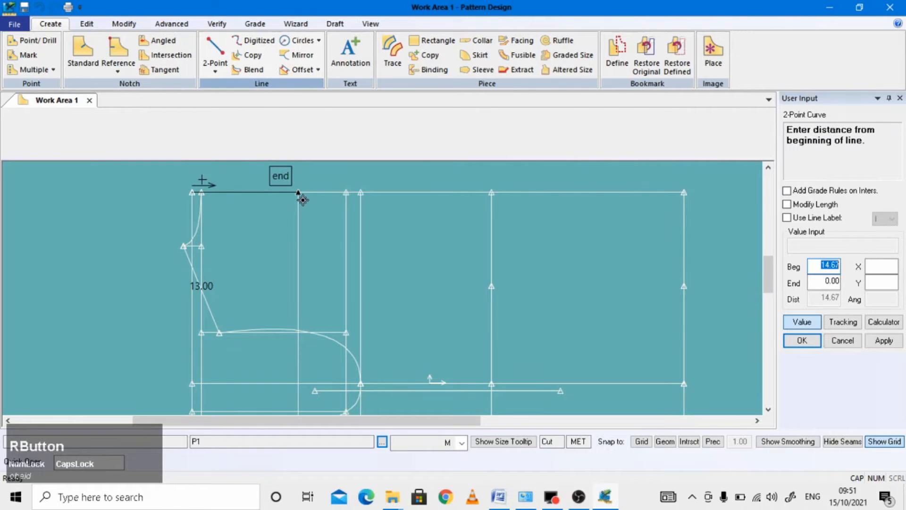
click(809, 283)
text(4)
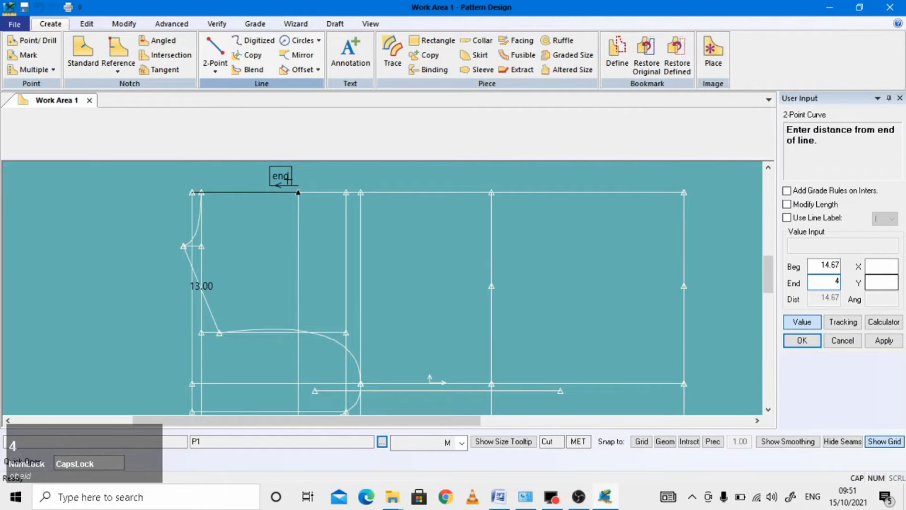
key(Return)
Step: End the yoke curve on the back armhole, 4 from the shoulder point, and bend its middle slightly towards the neckline
scroll(253, 330, down, 1)
click(251, 332)
right_click(208, 336)
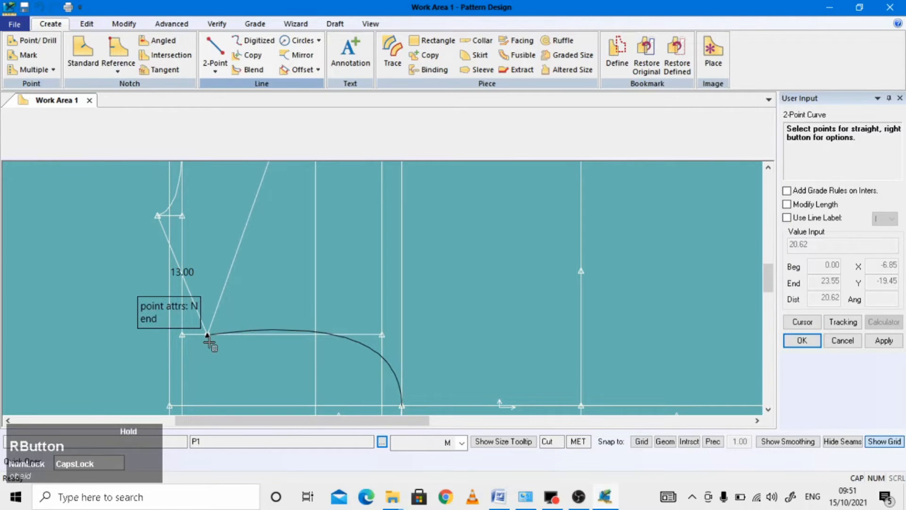
text(4)
key(Return)
scroll(309, 303, up, 3)
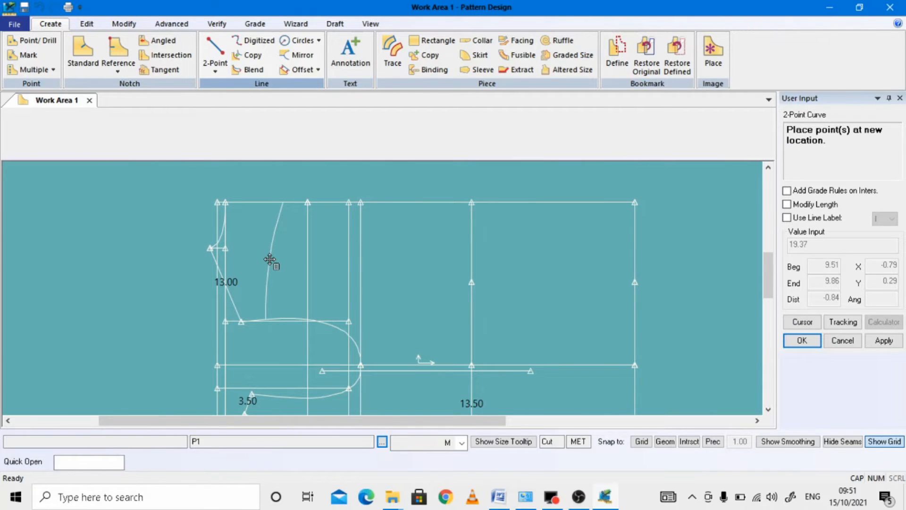
click(270, 259)
right_click(149, 223)
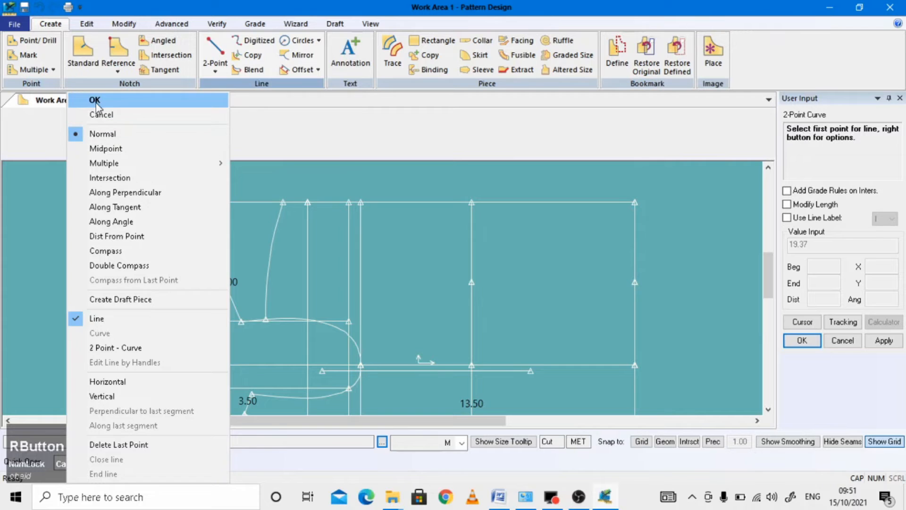
click(95, 100)
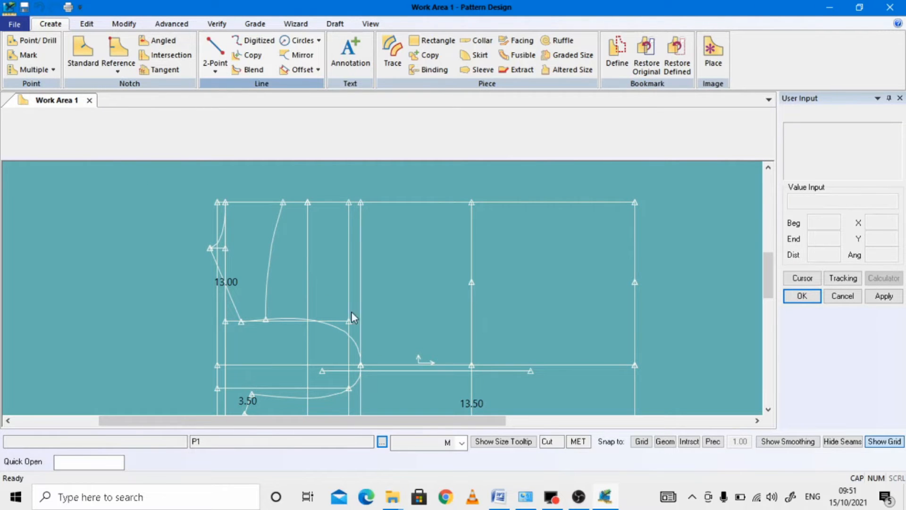
Step: Examine the back yoke in the Word document's jacket diagram, then return to the pattern draft in Pattern Design
click(605, 494)
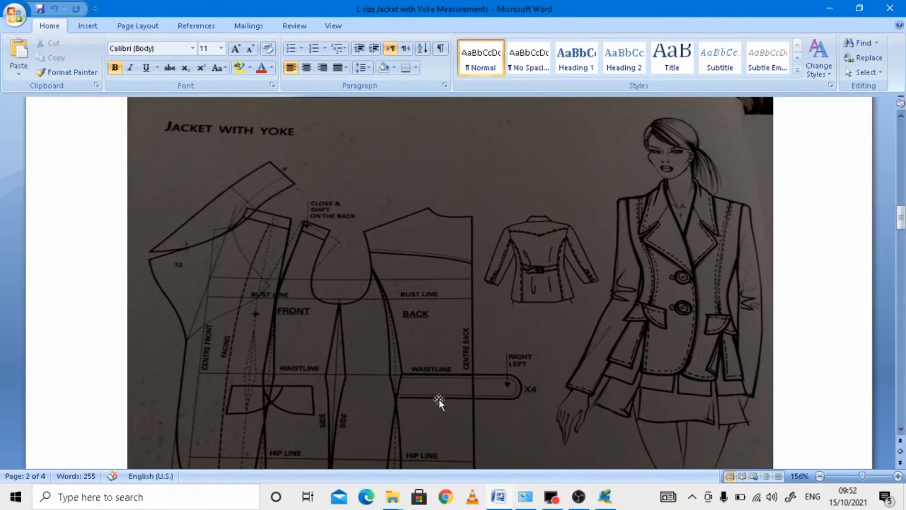
scroll(378, 325, up, 3)
scroll(378, 322, down, 3)
click(604, 496)
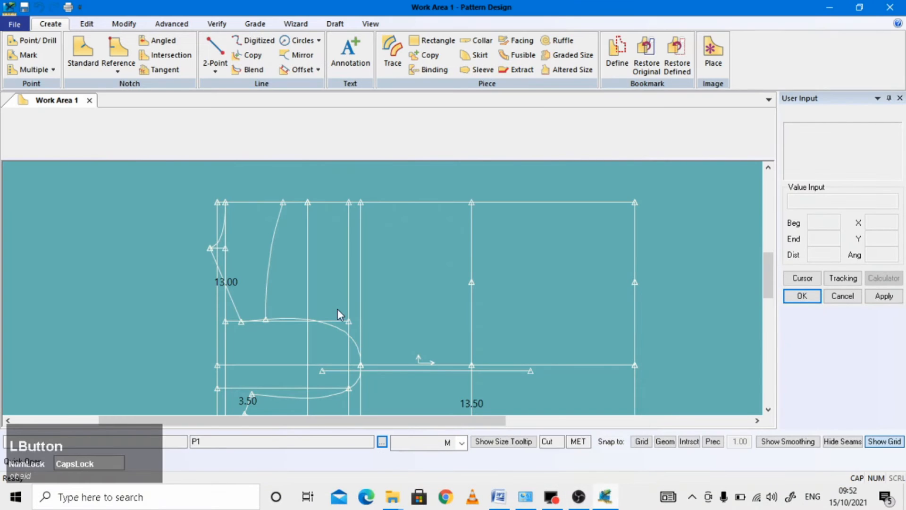
scroll(337, 309, up, 3)
scroll(338, 308, down, 2)
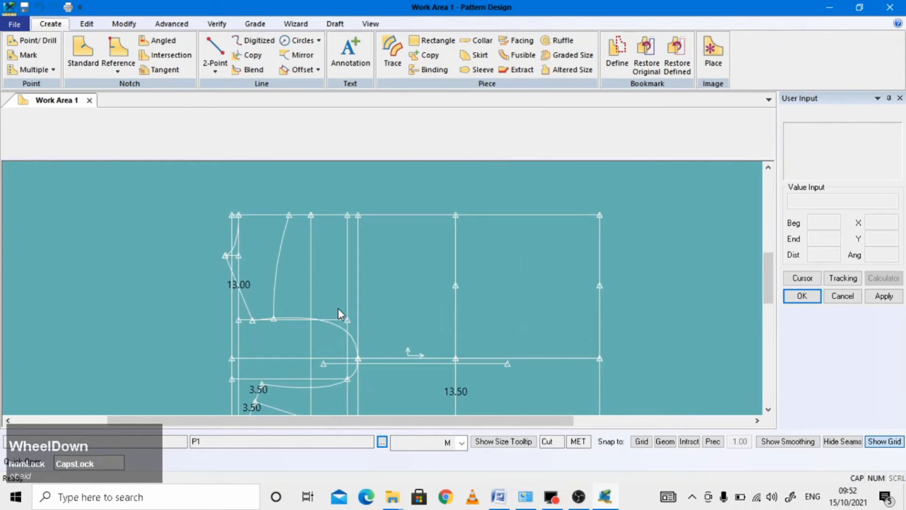
scroll(338, 308, down, 1)
scroll(211, 237, down, 1)
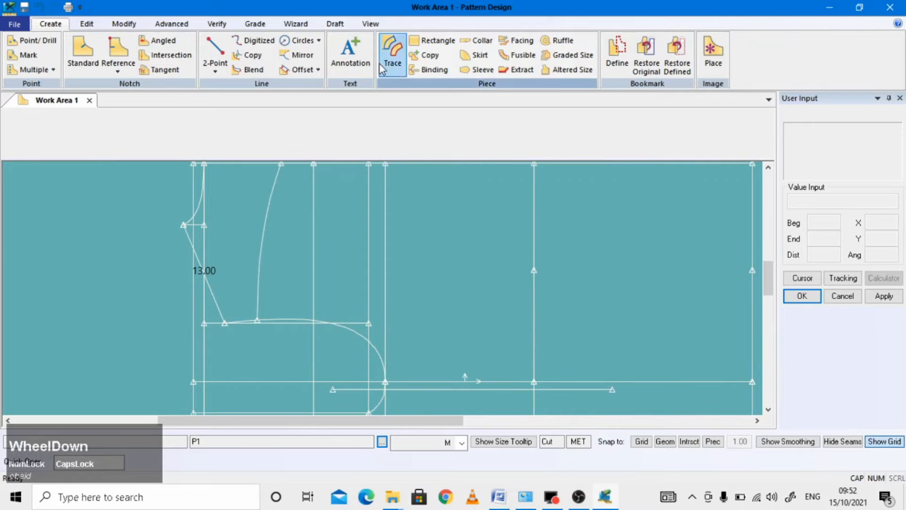
Step: Split the back armhole curve at the point where the yoke curve meets it
click(370, 23)
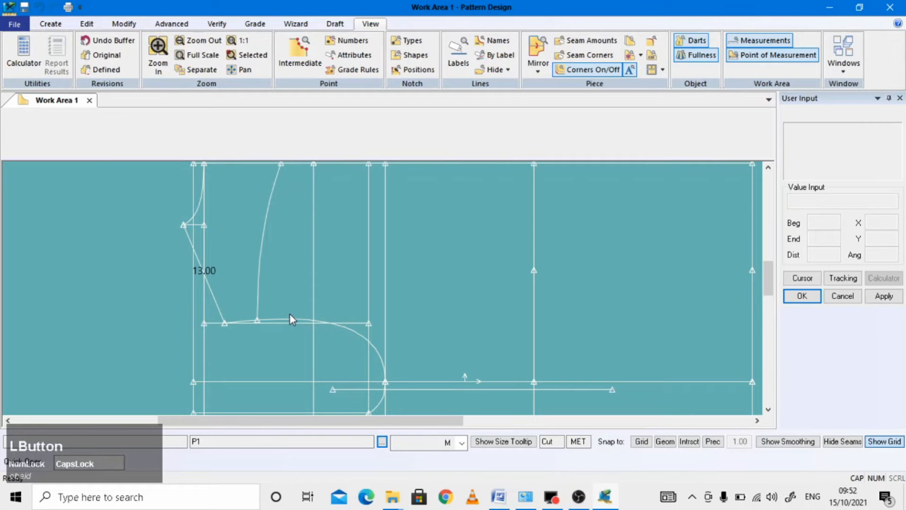
click(158, 52)
scroll(261, 343, down, 1)
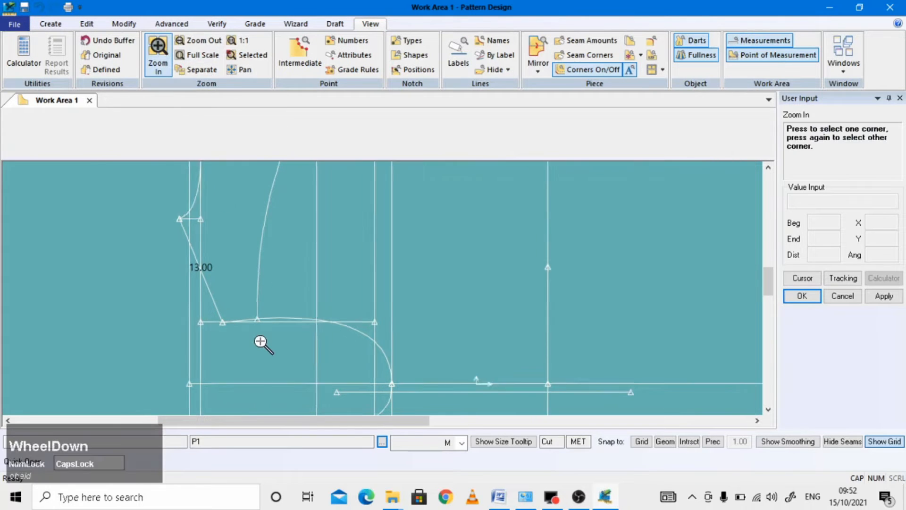
scroll(261, 343, down, 1)
click(248, 301)
click(268, 314)
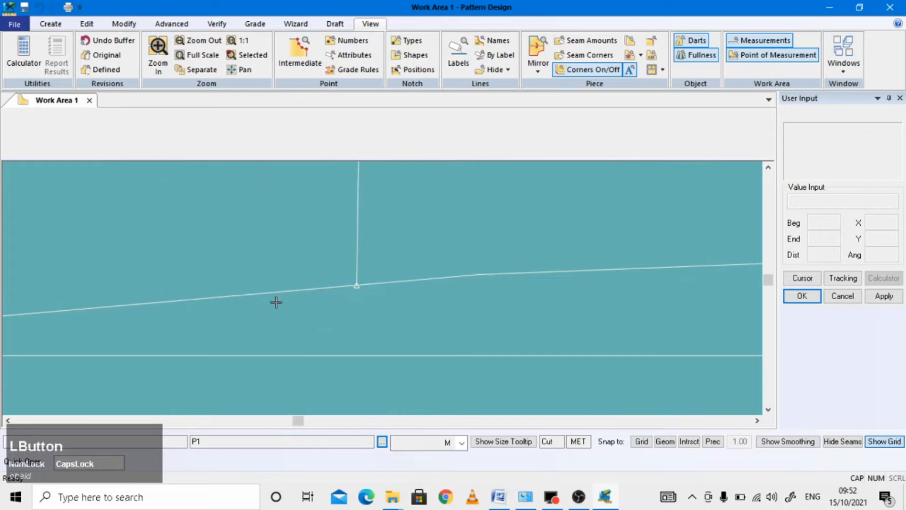
scroll(356, 283, down, 3)
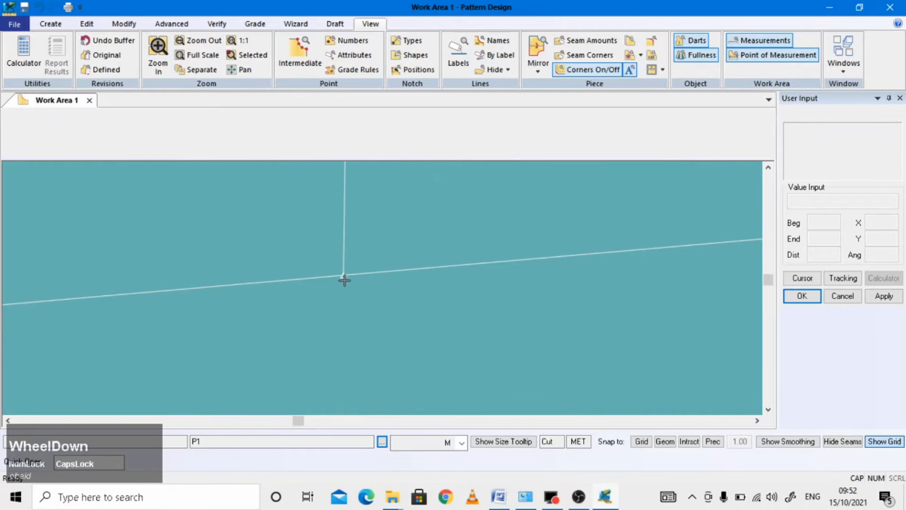
click(123, 24)
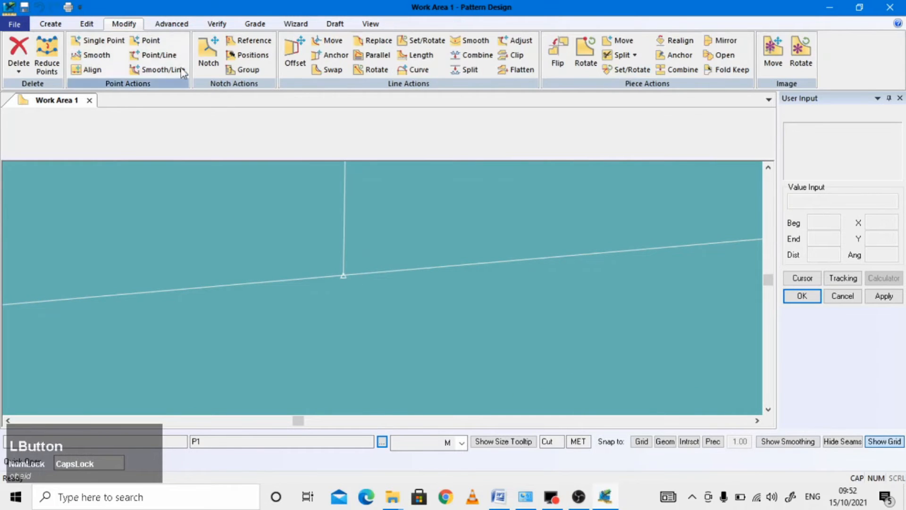
click(473, 71)
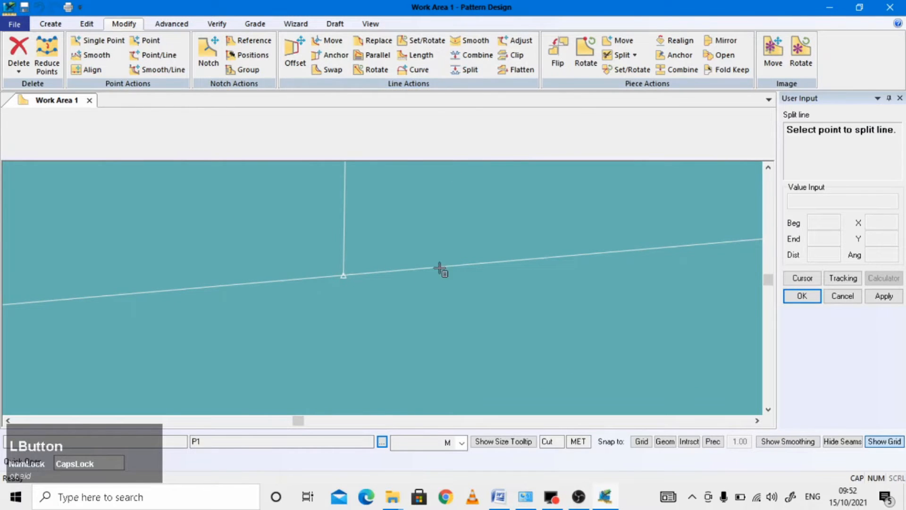
click(343, 277)
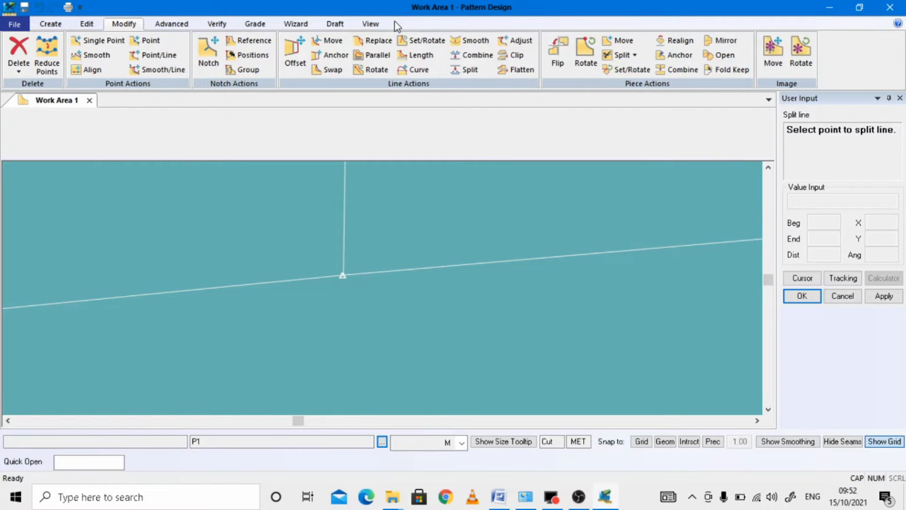
Step: Review the full draft and compare its back yoke and armhole with the jacket diagram in Word
click(371, 24)
click(201, 55)
scroll(303, 166, down, 1)
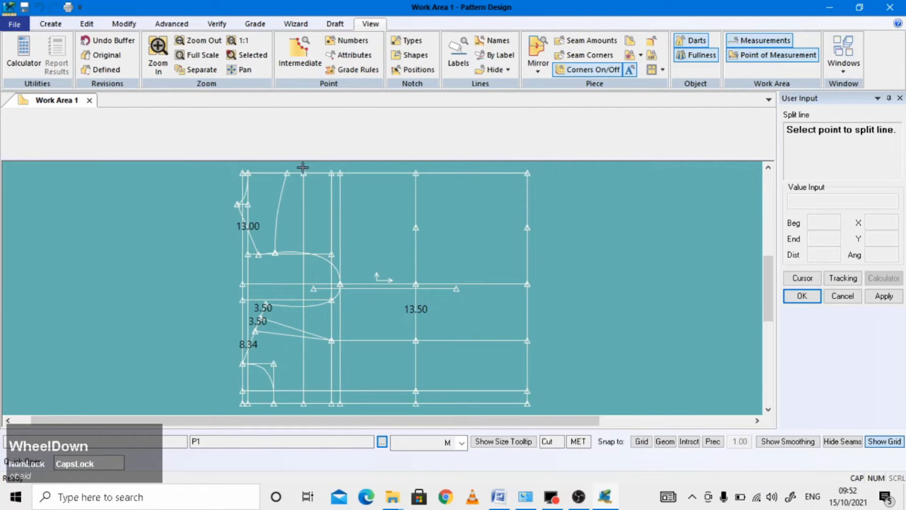
scroll(303, 282, down, 1)
scroll(303, 282, down, 1)
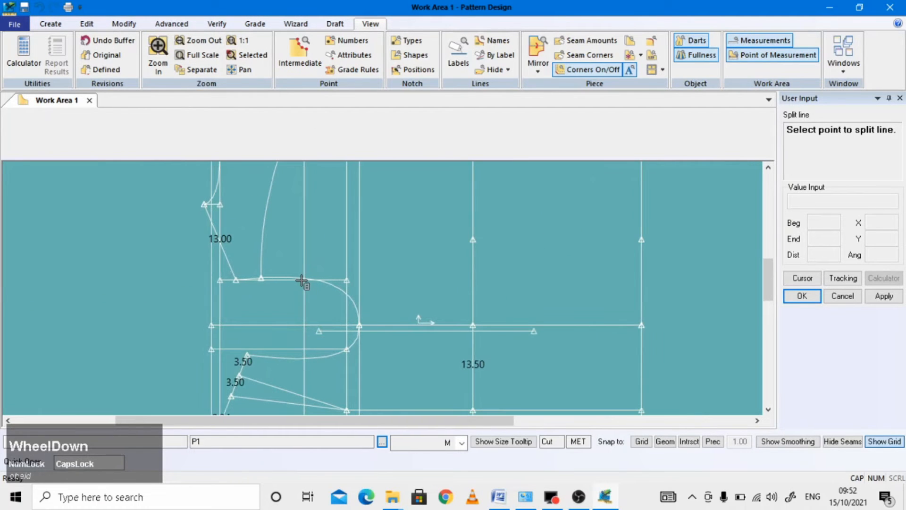
click(606, 497)
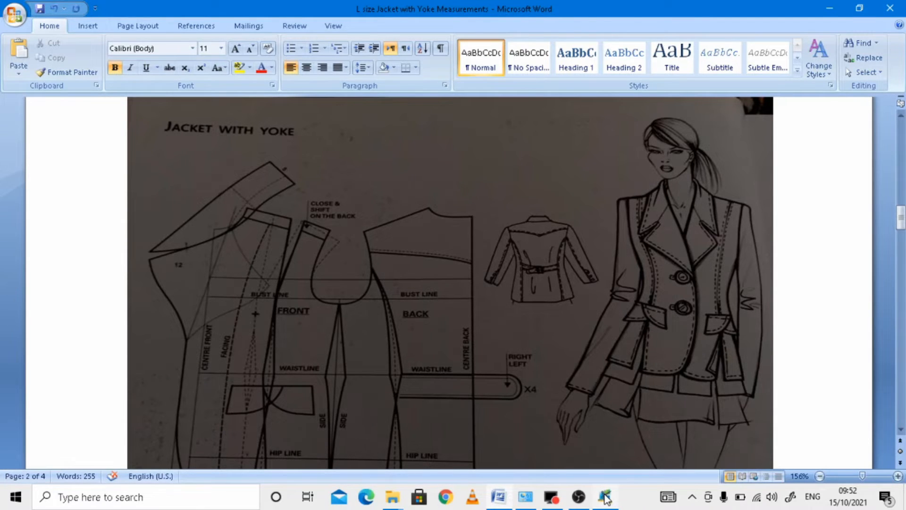
click(605, 497)
scroll(276, 280, down, 1)
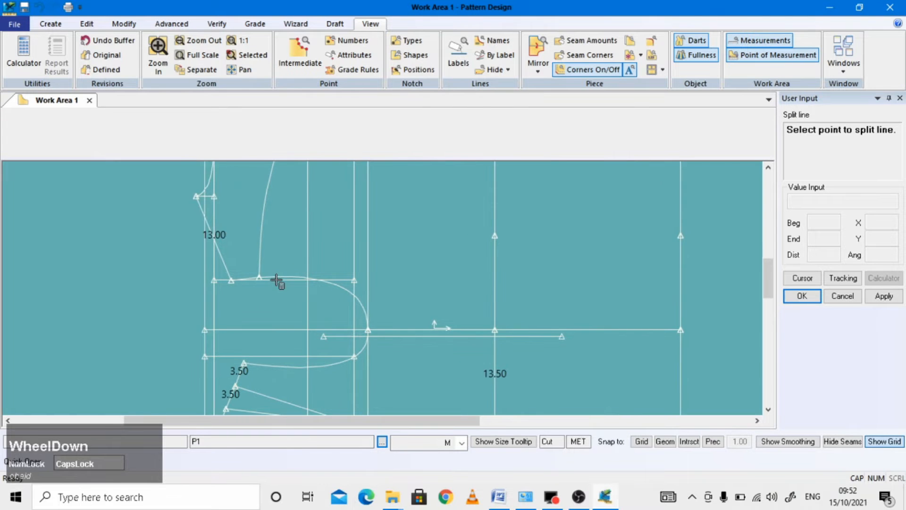
Step: Start a 2-Point Curve on the back armhole, 4 from the point where the yoke curve meets it
scroll(276, 279, down, 1)
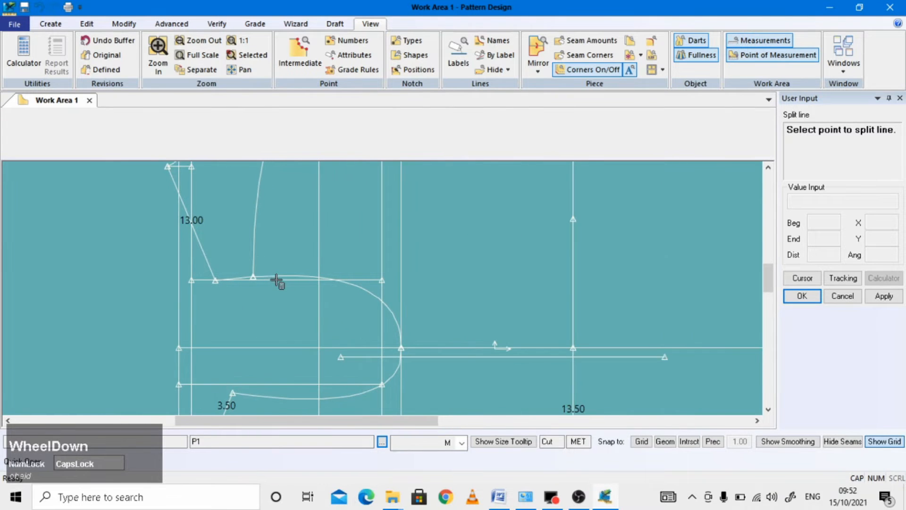
click(52, 25)
click(216, 72)
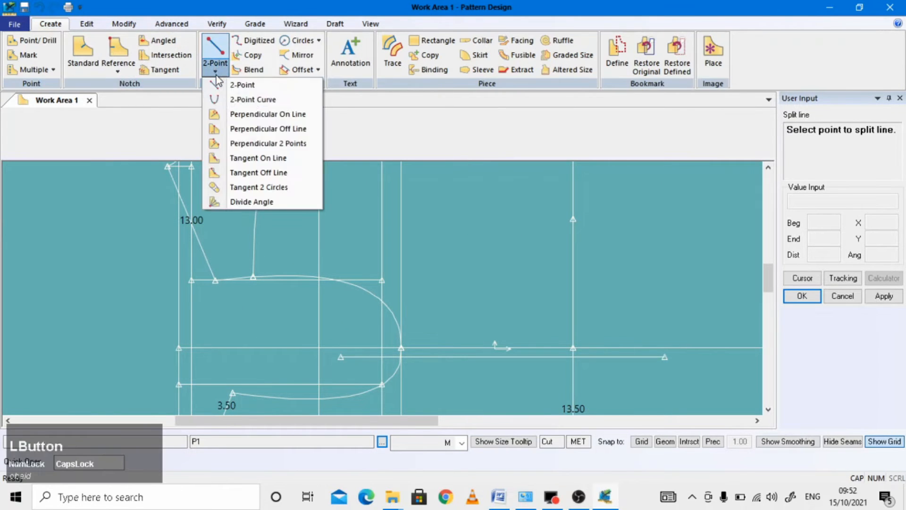
click(243, 99)
scroll(283, 278, down, 1)
click(263, 283)
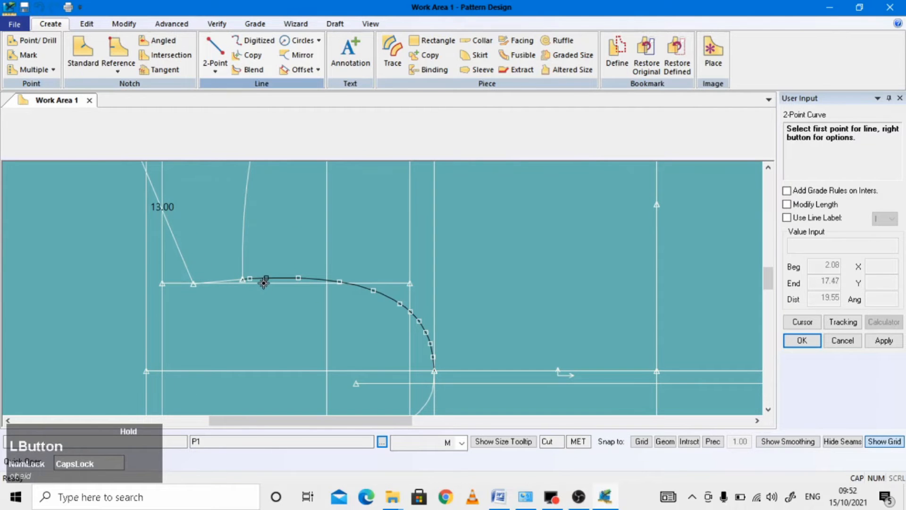
right_click(240, 282)
text(4)
key(Return)
Step: End the curve on the back waist line, 1.5 from the middle point towards the centre back, and bow it towards the centre back
scroll(428, 278, up, 1)
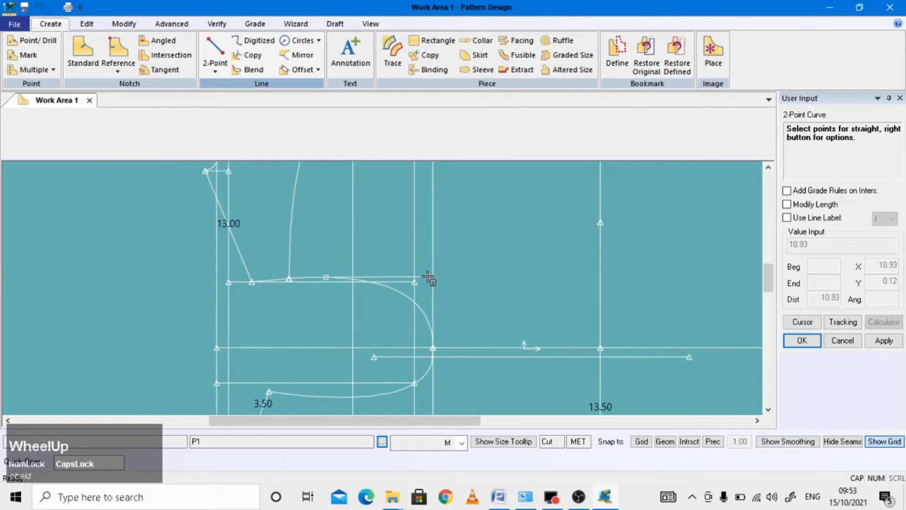
scroll(428, 278, up, 2)
click(518, 230)
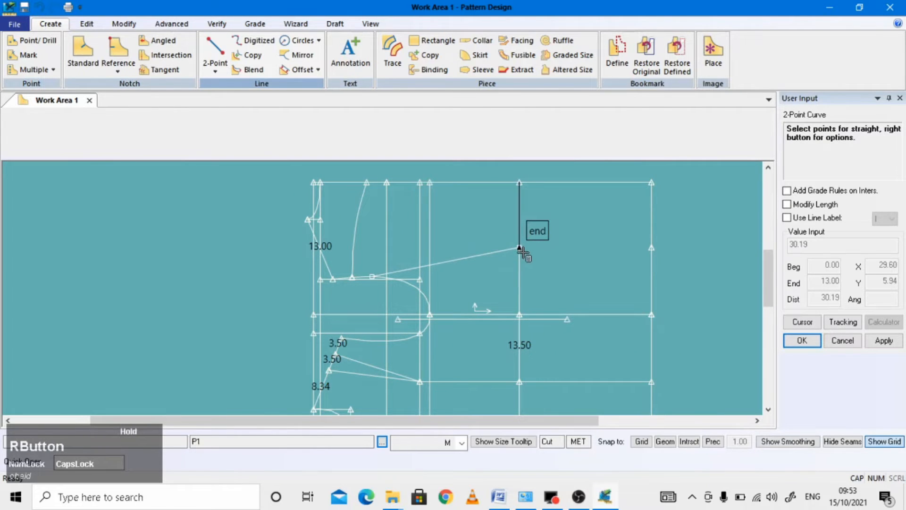
click(520, 249)
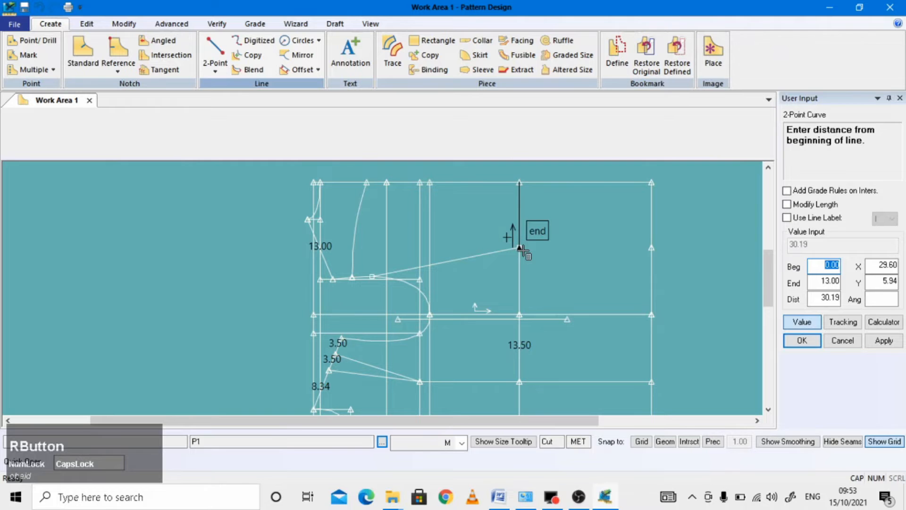
text(1.5)
key(Return)
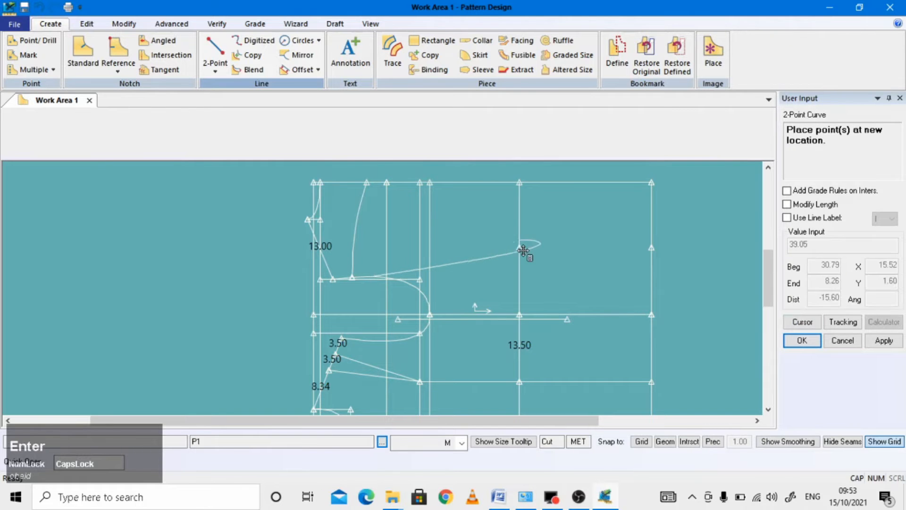
scroll(443, 250, down, 1)
scroll(444, 250, down, 1)
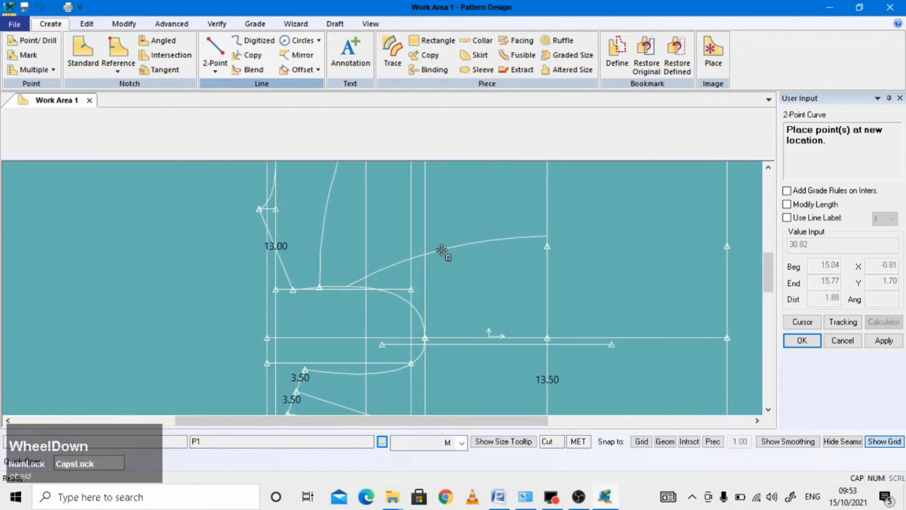
click(441, 250)
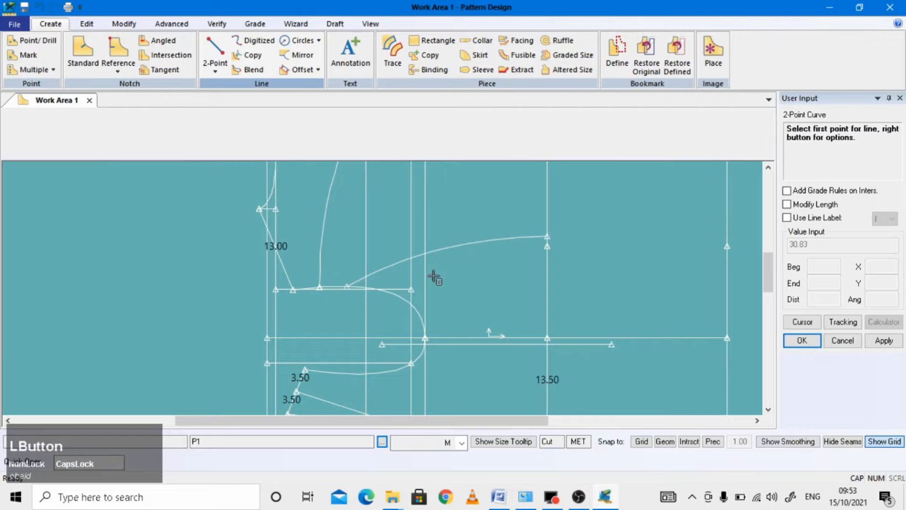
Step: Draw a second bowed curve from the same armhole point to the waist line, 1.5 from the middle point towards the side
drag(383, 271, 548, 247)
right_click(547, 246)
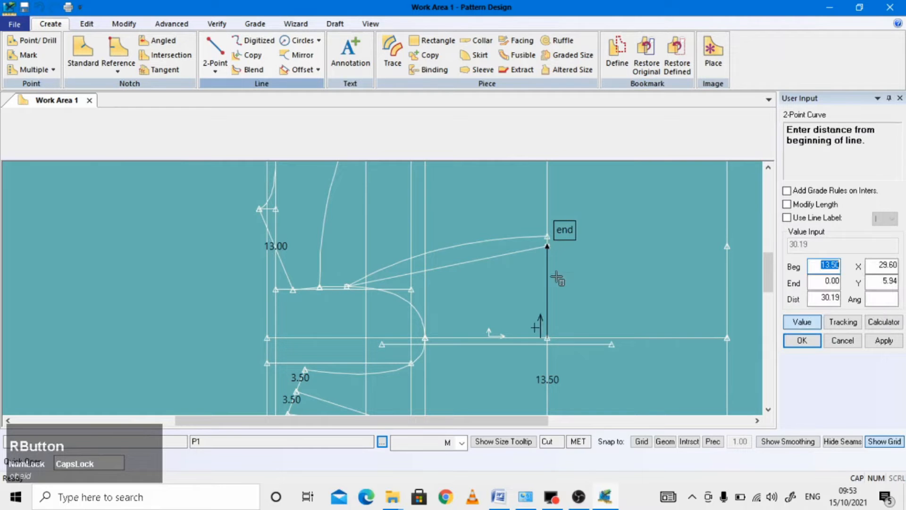
click(817, 282)
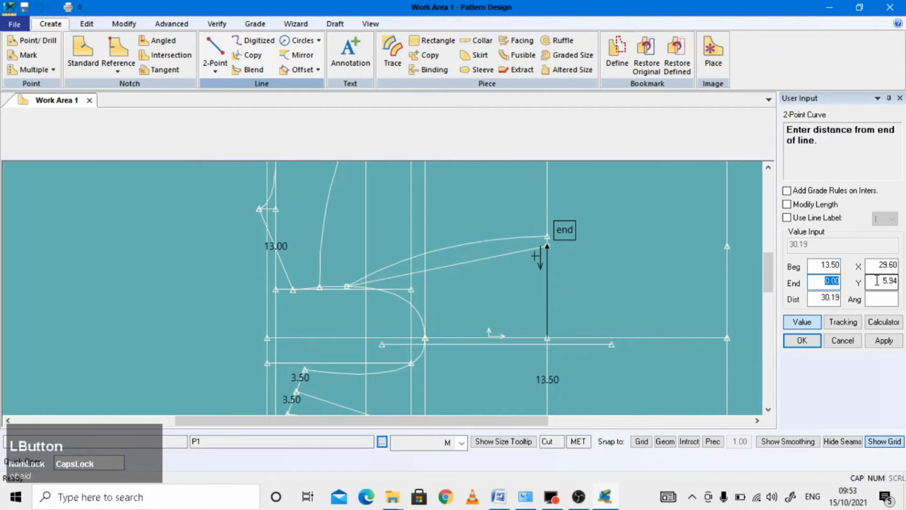
text(1)
key(Return)
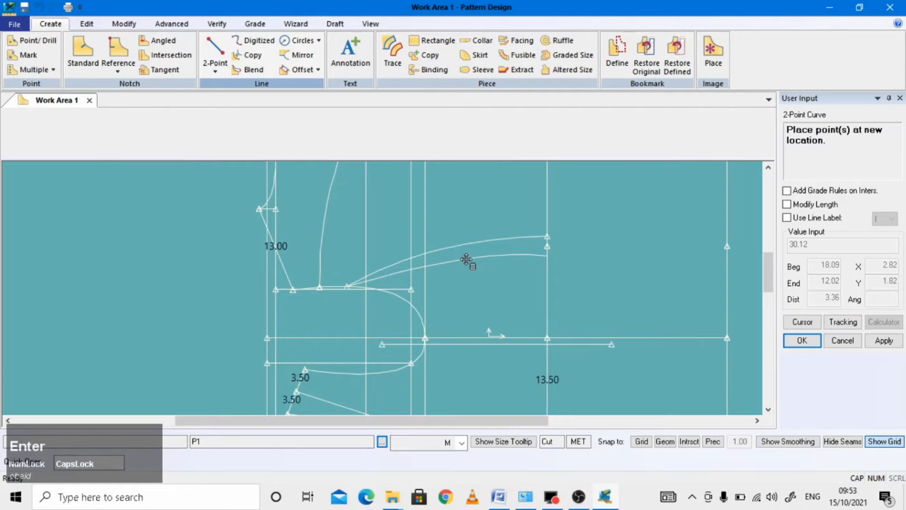
scroll(465, 260, down, 3)
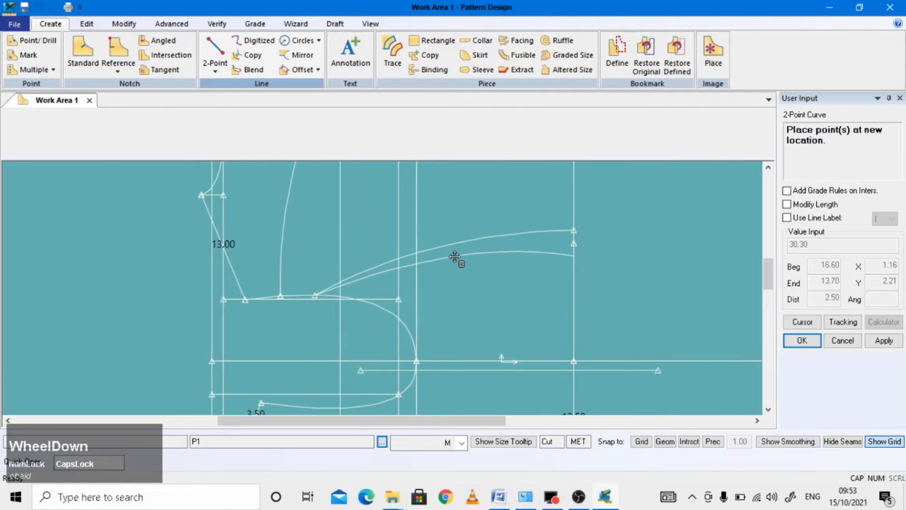
click(428, 259)
scroll(154, 336, up, 2)
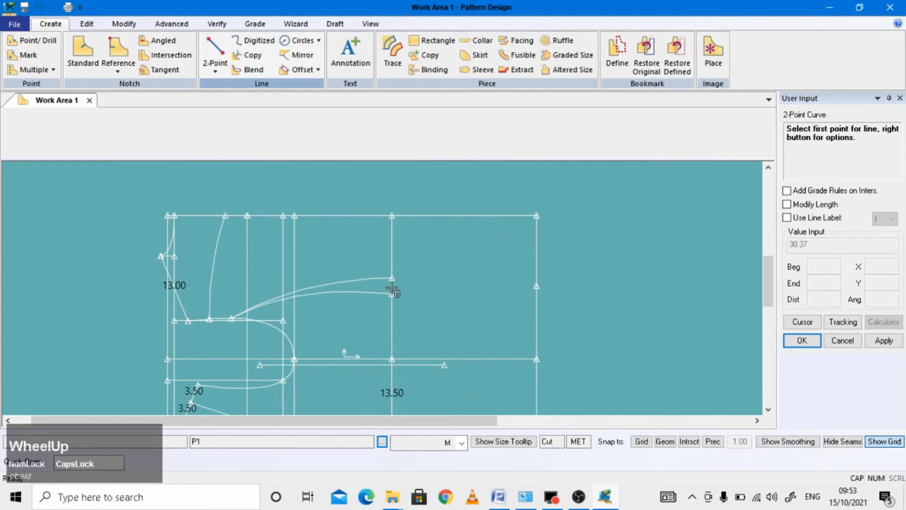
scroll(451, 302, down, 1)
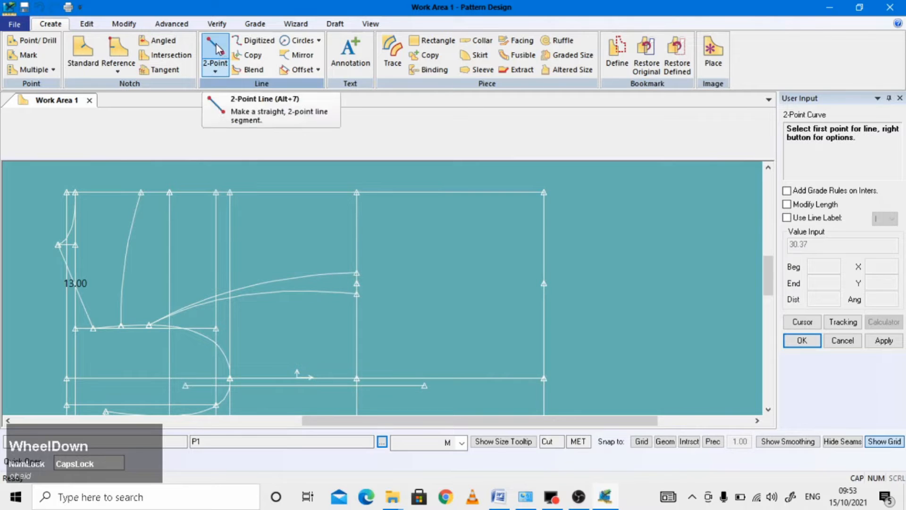
click(217, 56)
click(335, 278)
drag(346, 278, 364, 279)
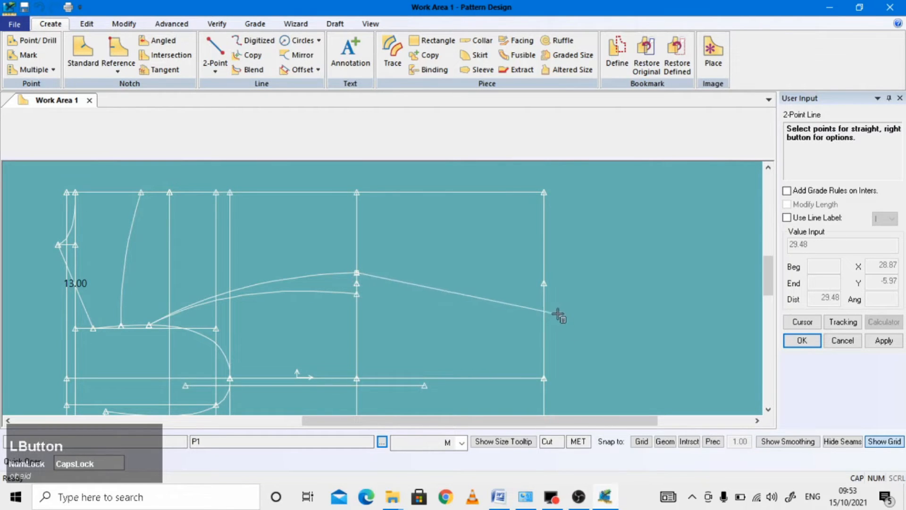
drag(544, 300, 546, 282)
right_click(549, 283)
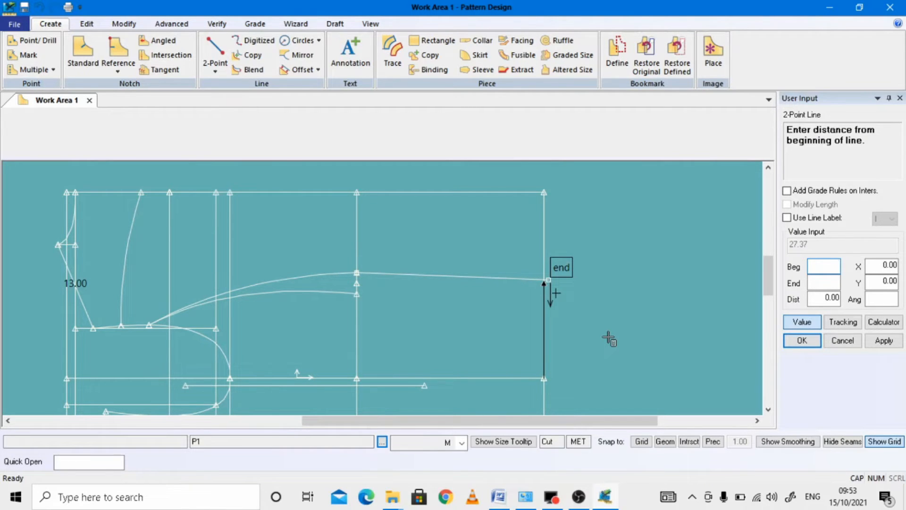
click(843, 341)
Step: Draw a straight line from the upper curve's waist end to the hem line, 1.5 from its middle point towards the side
click(216, 53)
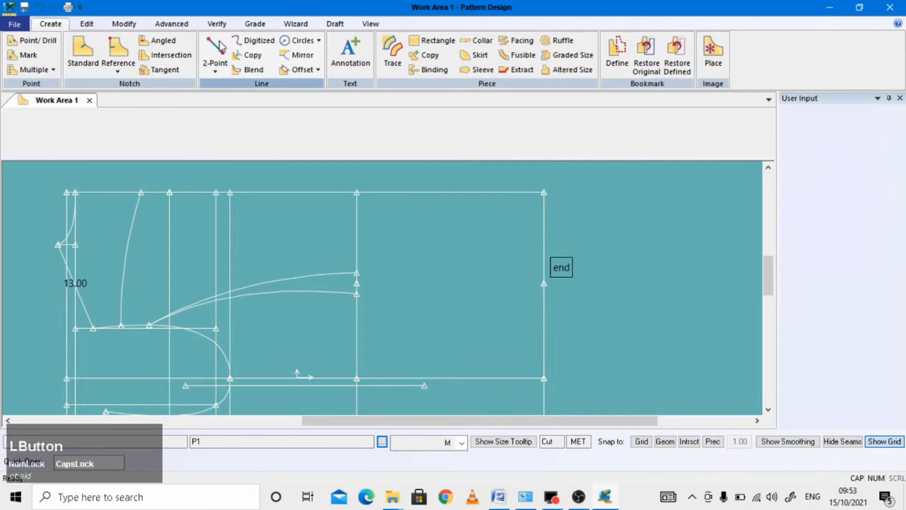
click(362, 275)
click(806, 325)
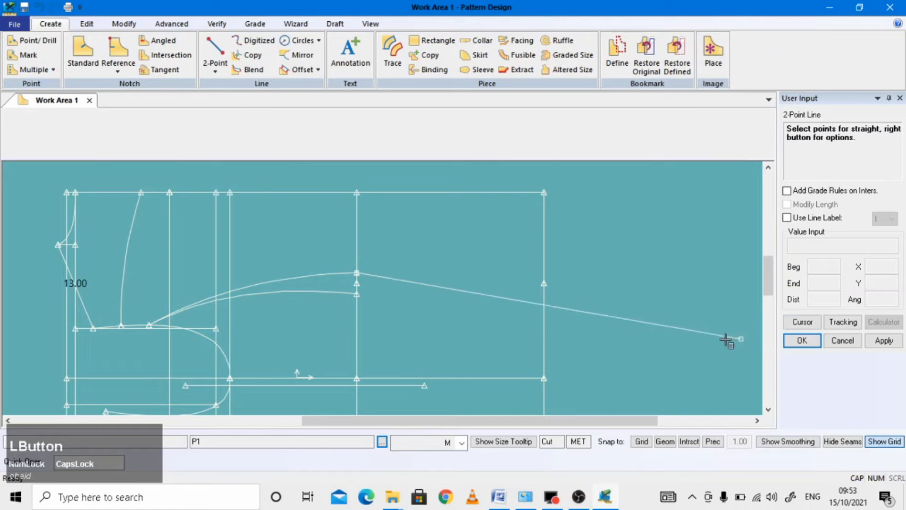
drag(544, 309, 547, 284)
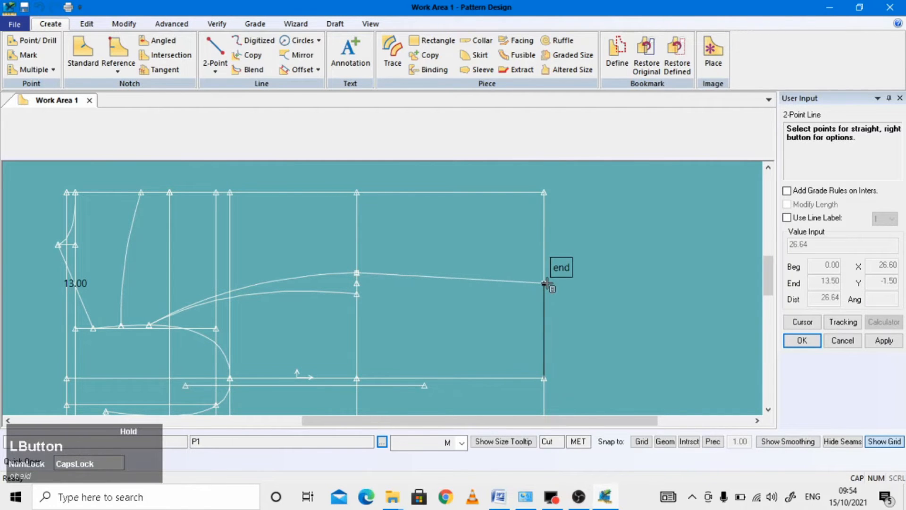
right_click(546, 283)
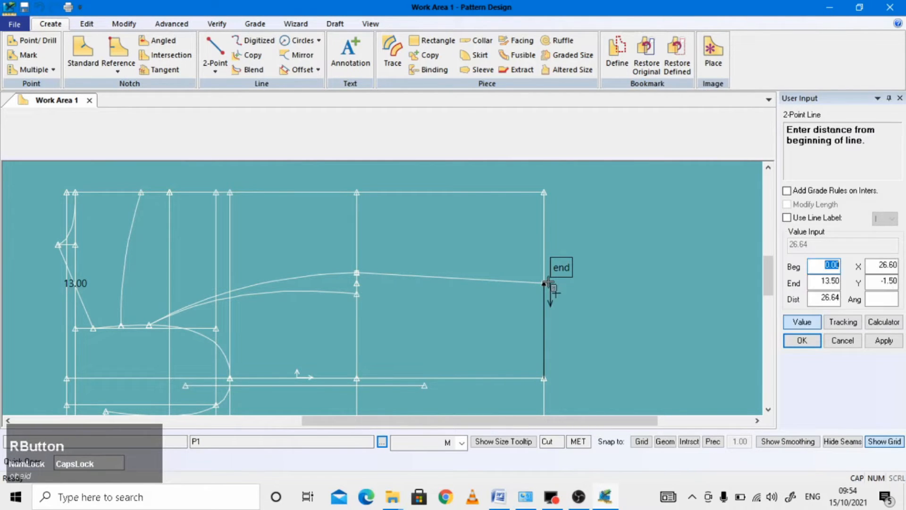
text(1)
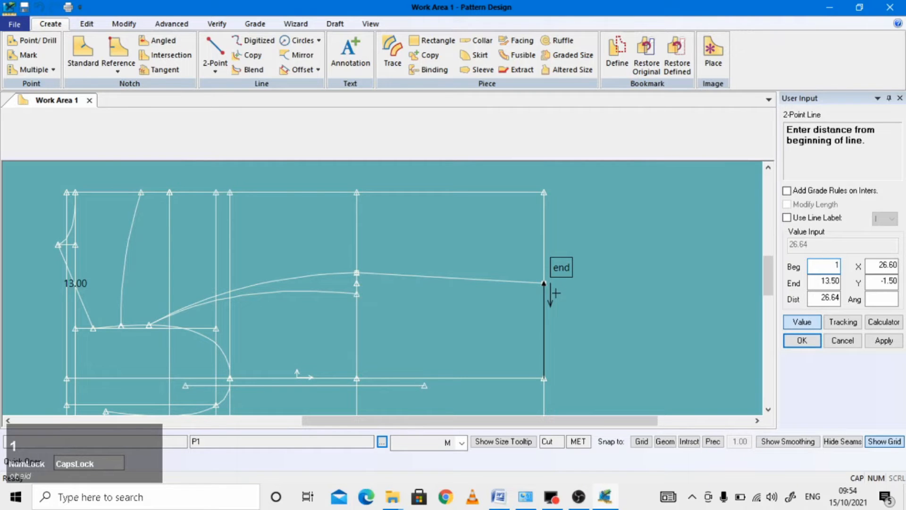
text(.5)
key(Return)
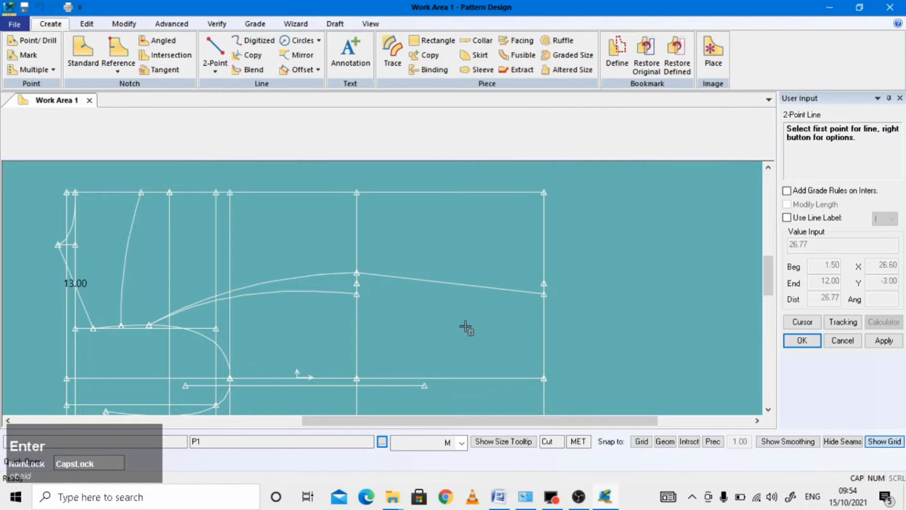
Step: Draw a crossing line from the lower curve's waist end to the hem line, 1.5 from its middle point towards the centre back
scroll(345, 297, down, 1)
click(348, 293)
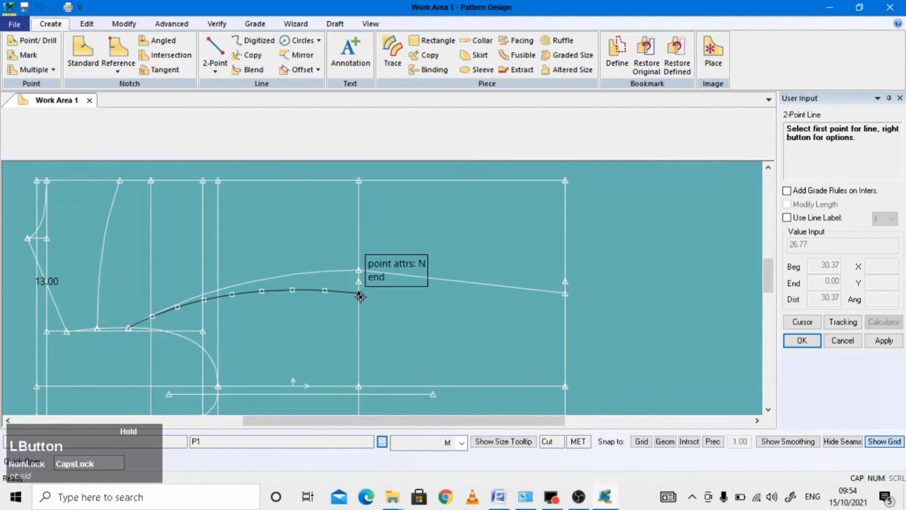
click(360, 296)
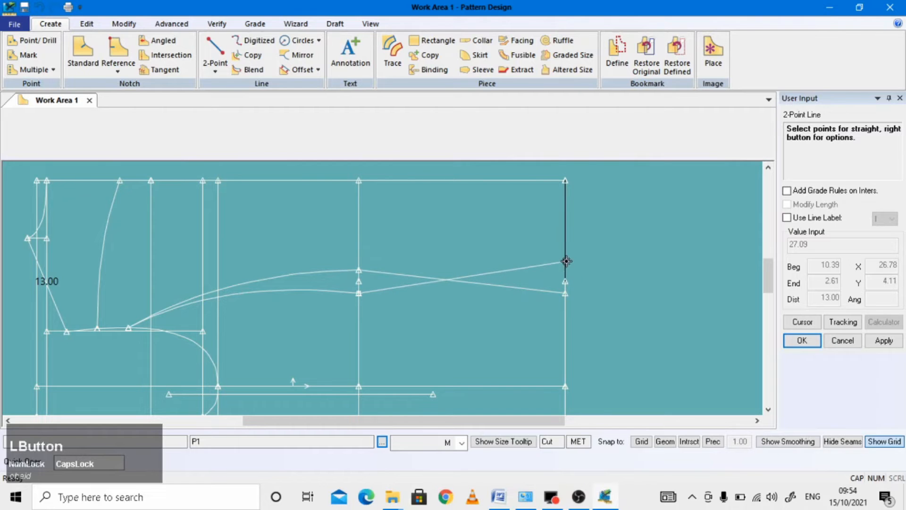
right_click(566, 284)
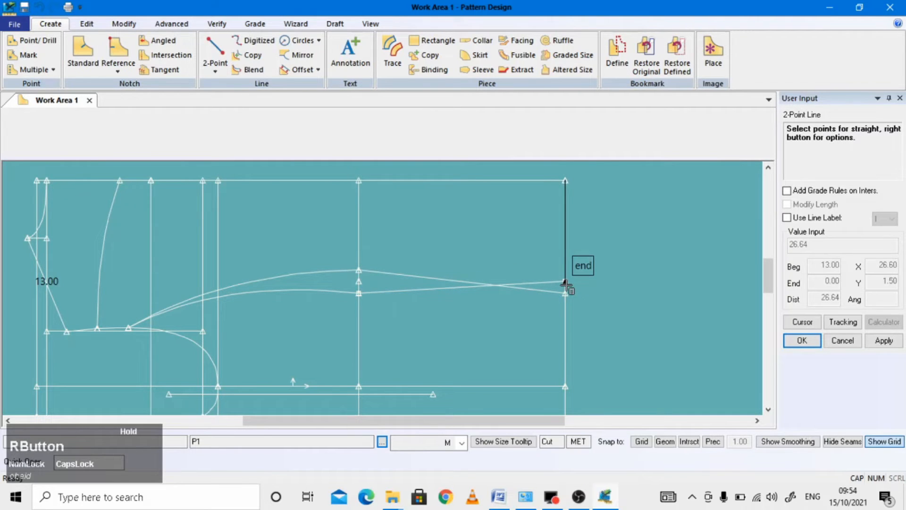
click(839, 282)
drag(841, 286, 859, 289)
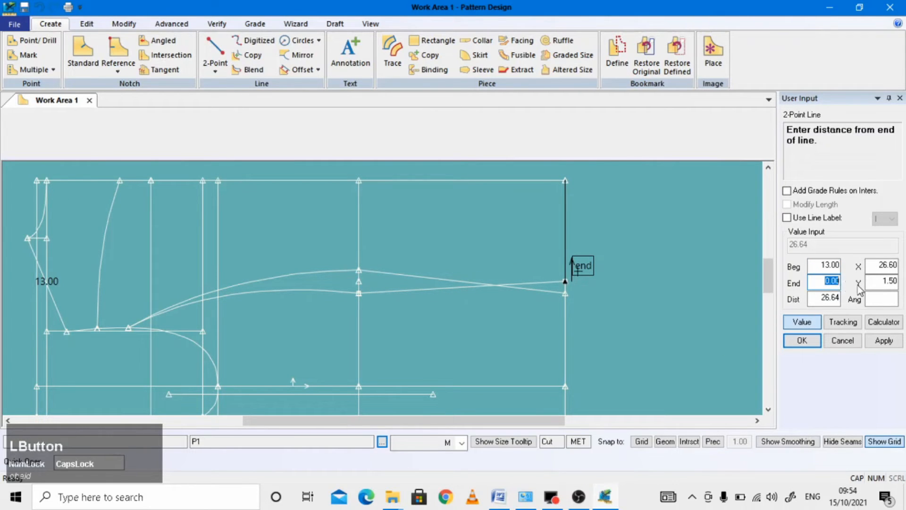
text(1.5)
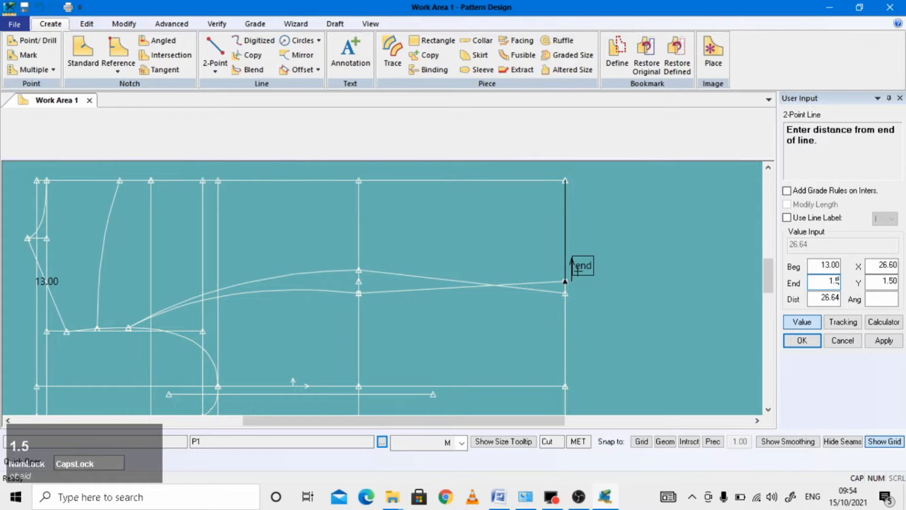
key(Return)
right_click(623, 275)
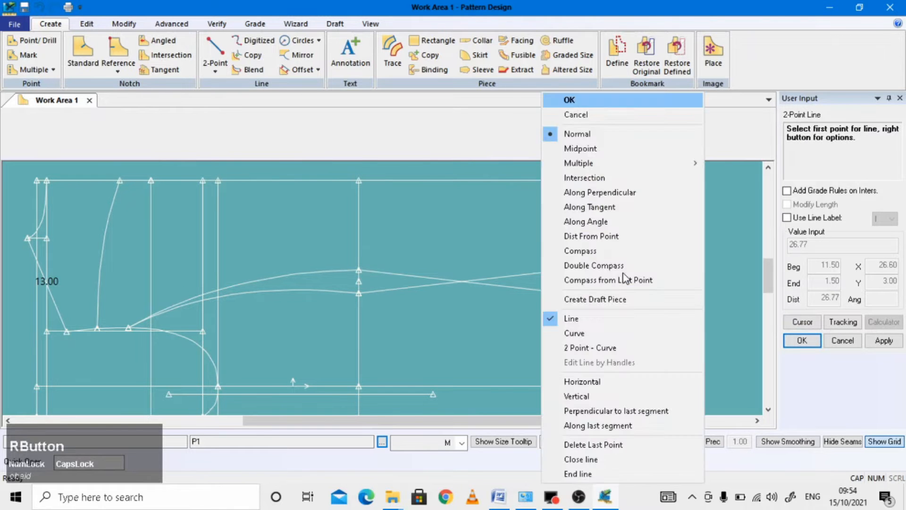
click(575, 100)
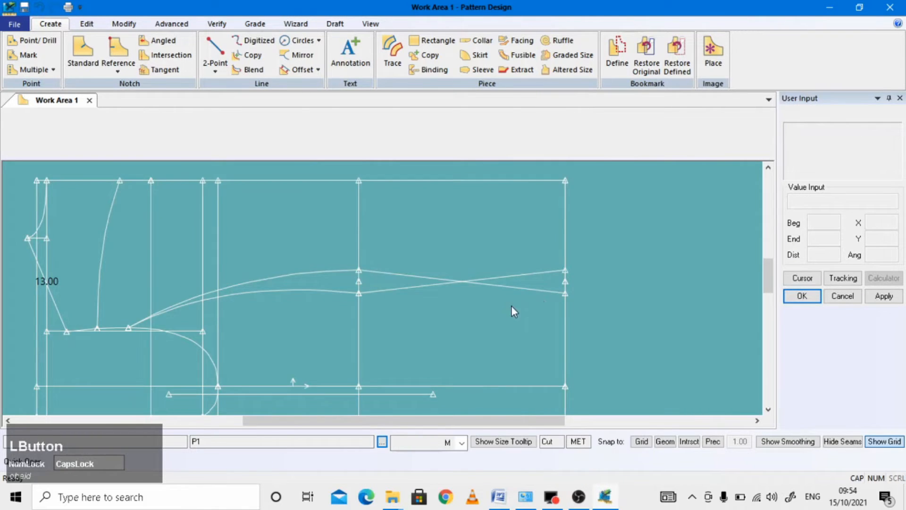
Step: Draw a straight line from the underarm point to the waist line, ending 2 from the side line towards the front
scroll(498, 262, up, 3)
scroll(420, 265, down, 3)
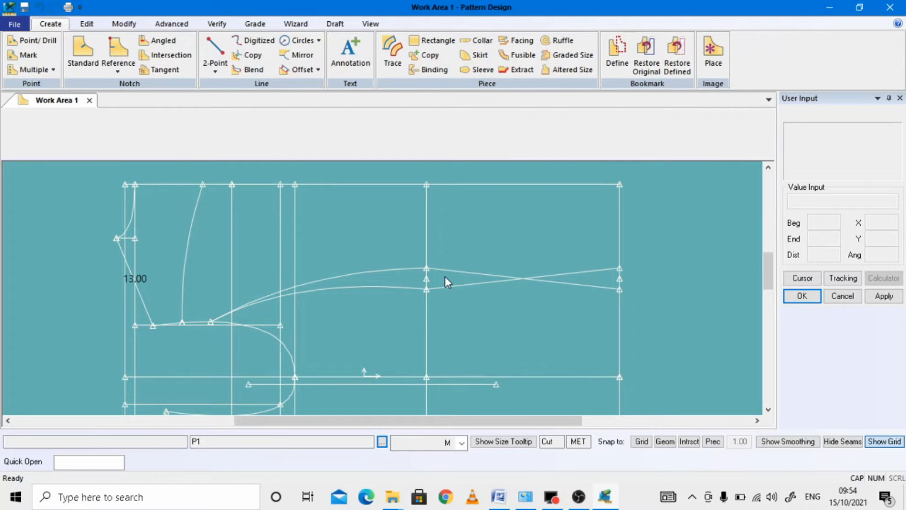
scroll(456, 250, up, 5)
scroll(452, 291, down, 5)
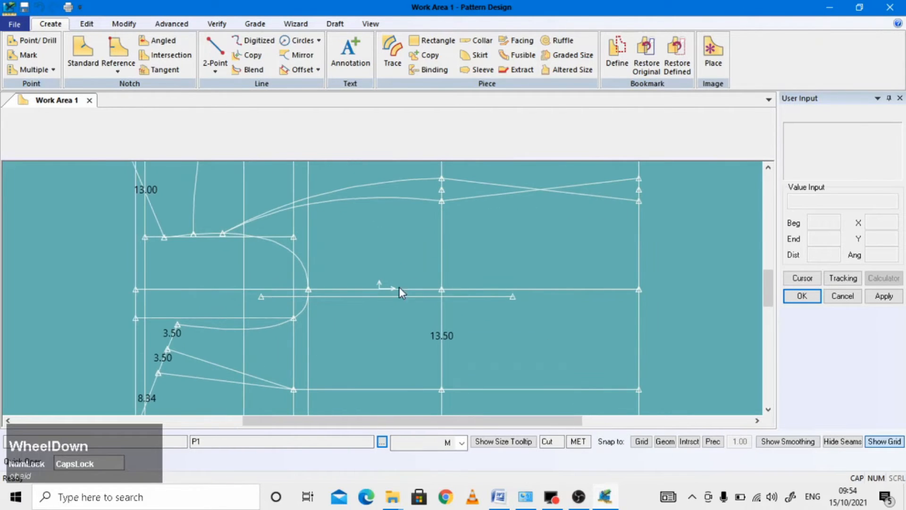
click(215, 52)
drag(304, 317, 310, 289)
drag(441, 310, 441, 289)
right_click(442, 289)
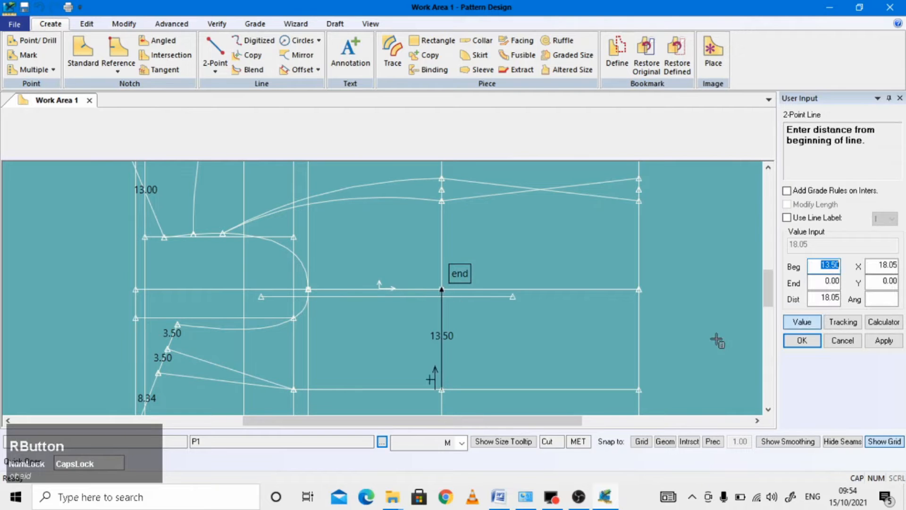
click(825, 282)
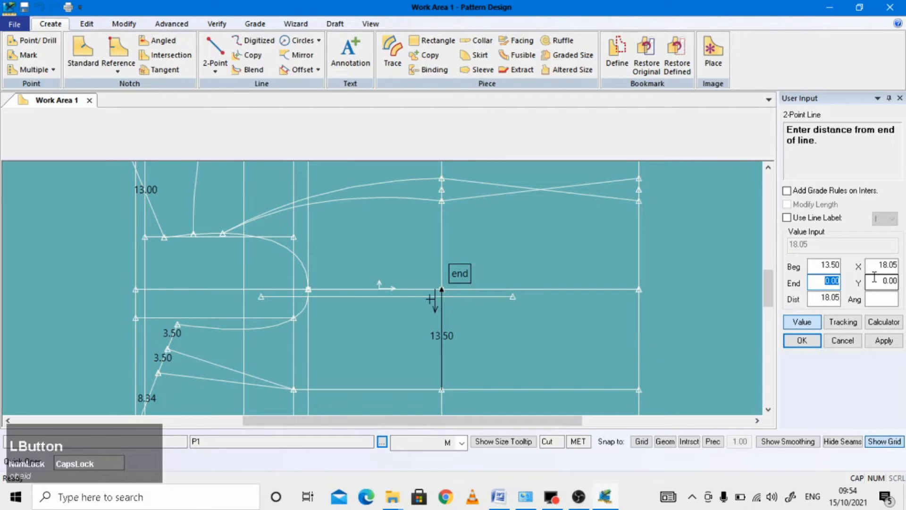
text(2)
key(Return)
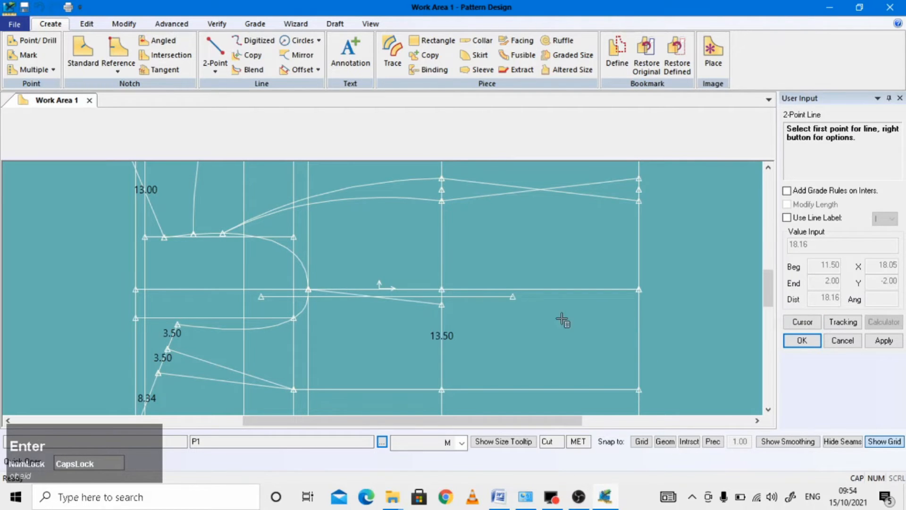
Step: Draw a straight line from the underarm point to the waist line, ending 2 from the side line towards the back
scroll(345, 278, down, 1)
drag(338, 299, 298, 294)
drag(464, 269, 464, 295)
right_click(465, 295)
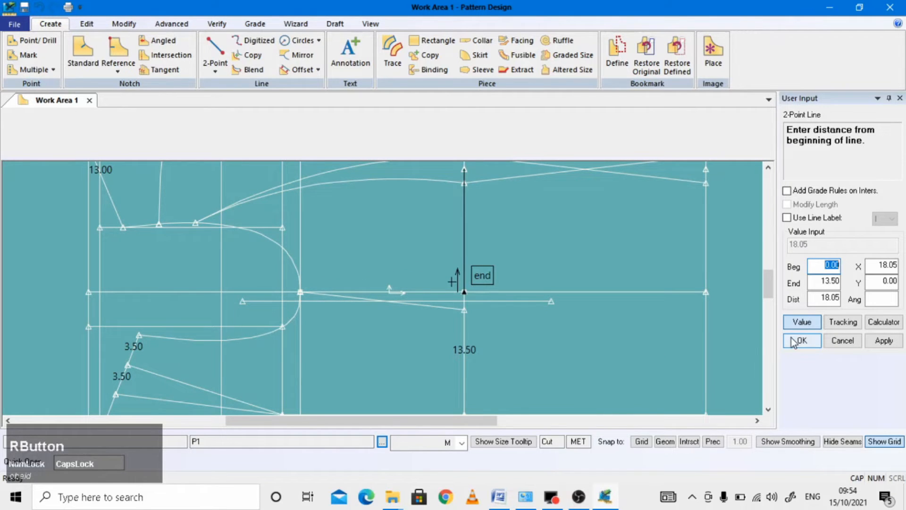
text(2)
key(Return)
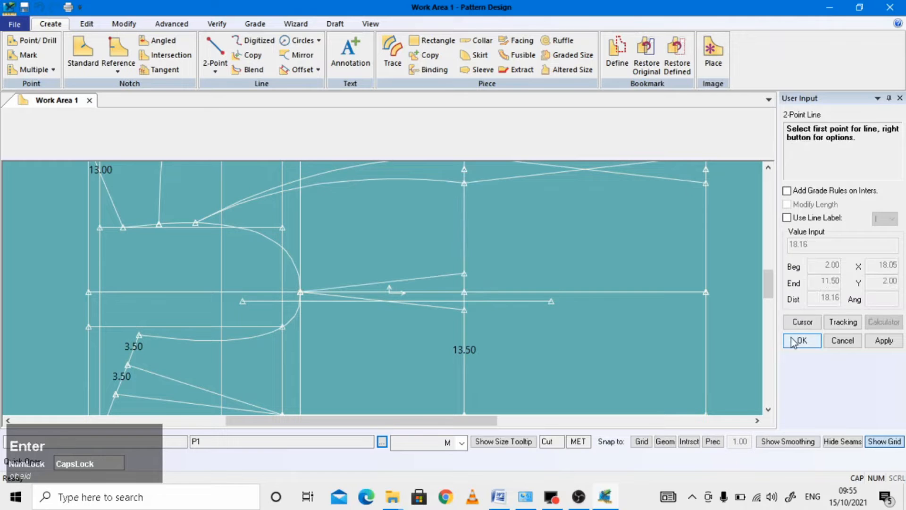
Step: Join both side-shaping points on the waist line to the side line's hem end with straight lines
drag(449, 275, 708, 292)
drag(451, 309, 465, 310)
drag(681, 294, 709, 292)
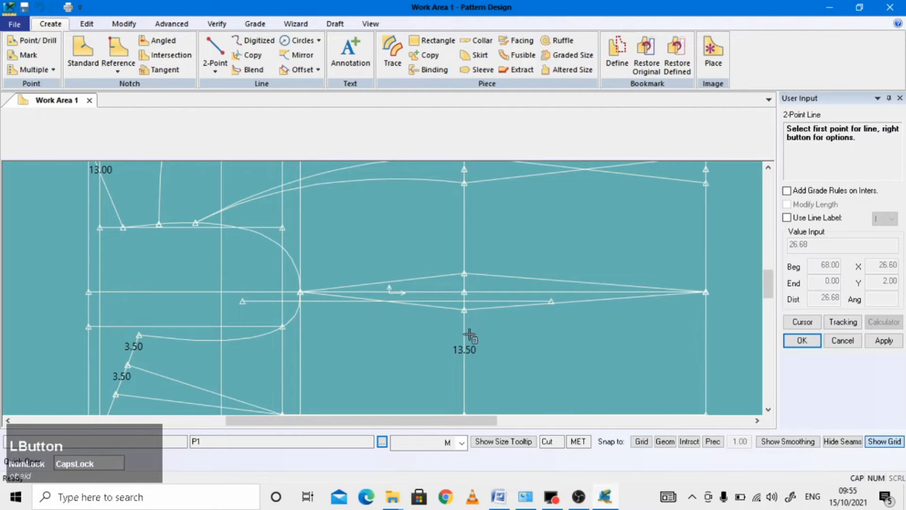
scroll(470, 335, up, 3)
scroll(459, 309, down, 1)
scroll(458, 308, down, 1)
scroll(449, 290, up, 4)
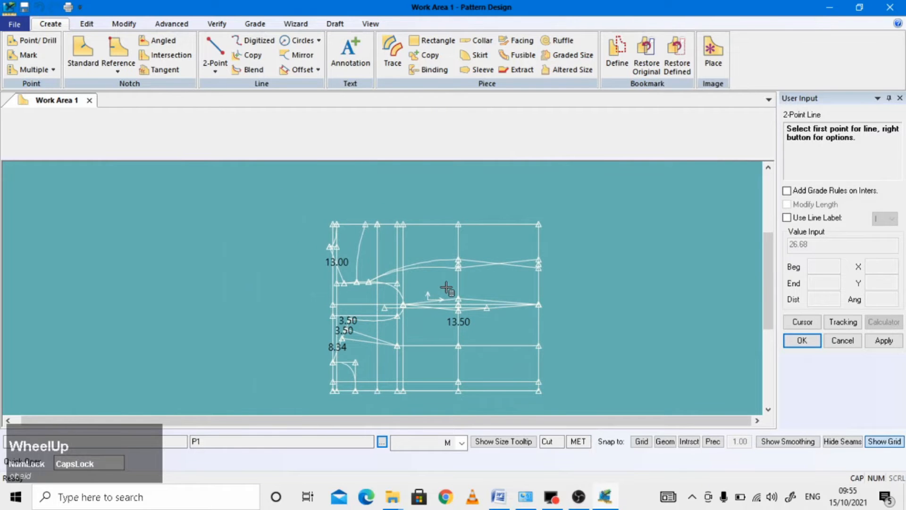
right_click(264, 265)
click(210, 100)
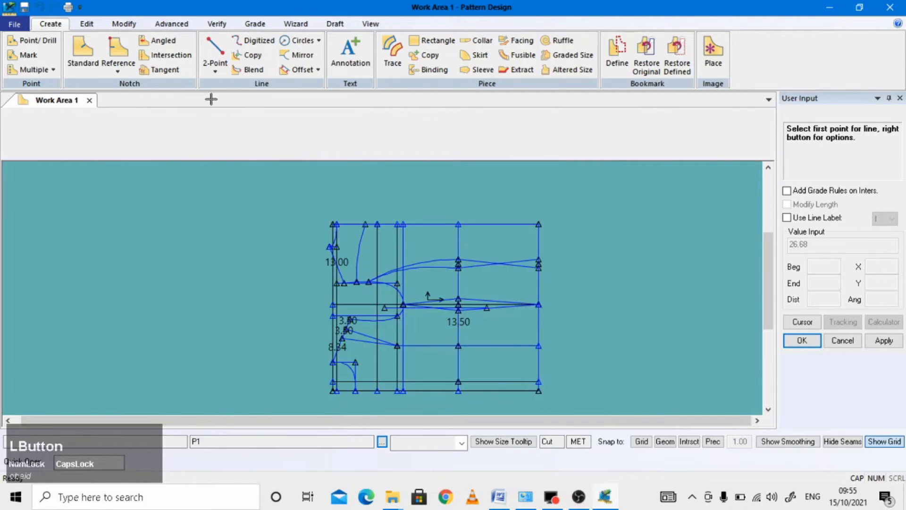
scroll(481, 347, down, 3)
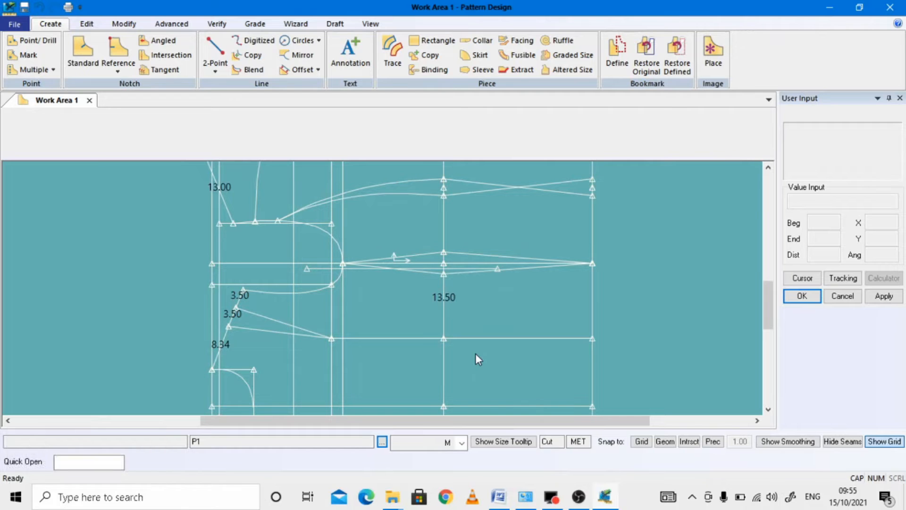
Step: Draw a straight line from the front bust dart point to the waist line, 1.5 from the dart centre line towards the side
click(214, 54)
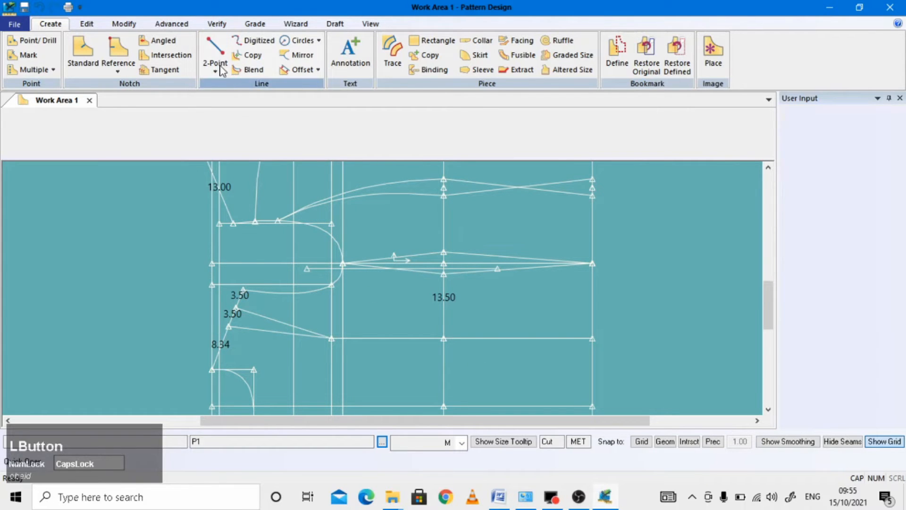
click(333, 339)
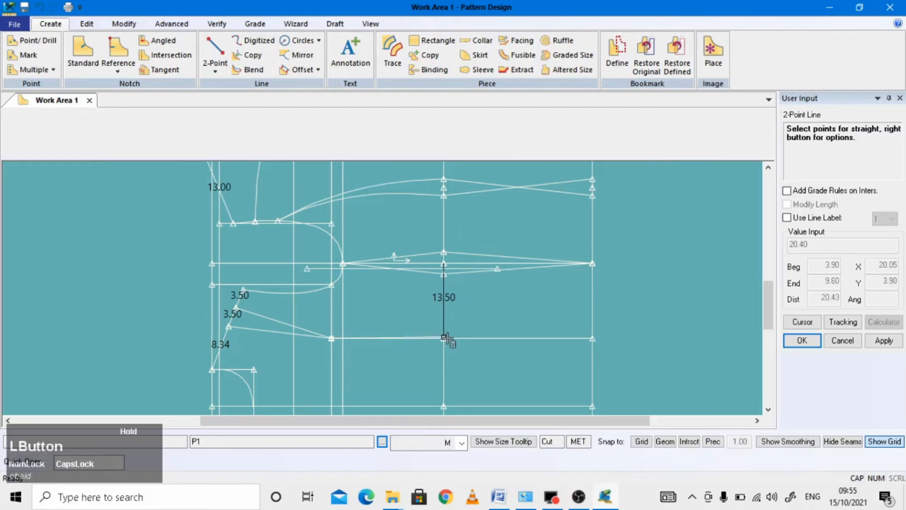
right_click(447, 339)
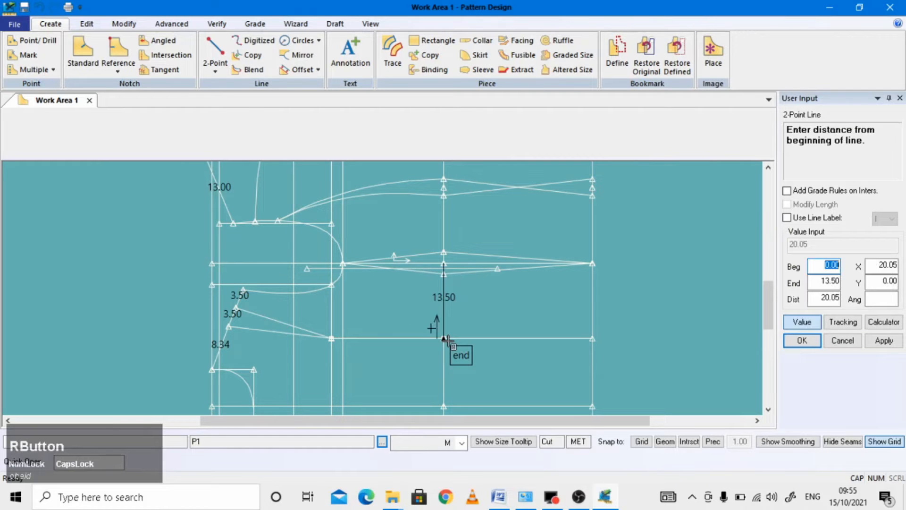
text(1.5)
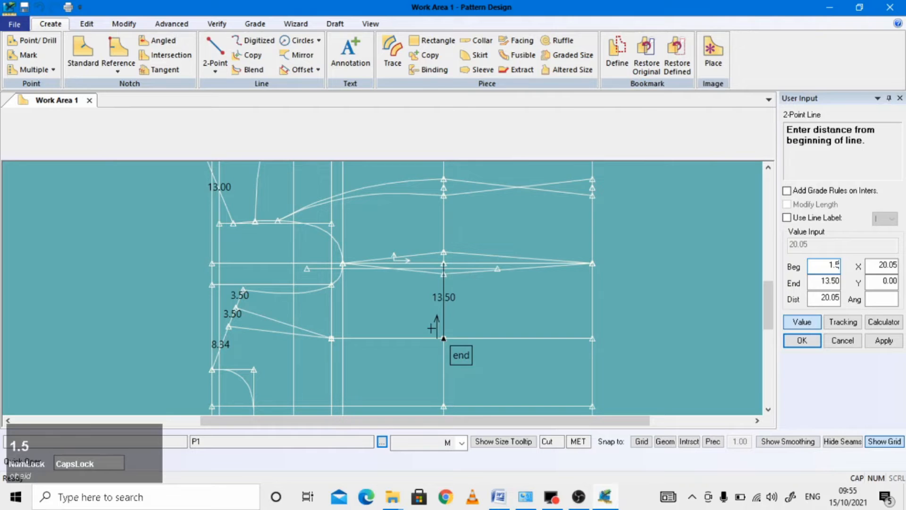
key(Return)
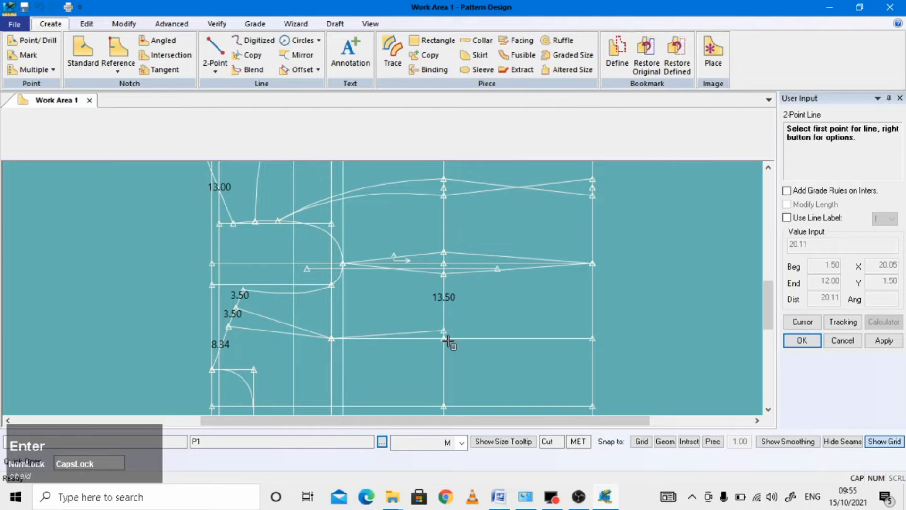
Step: Draw a second straight line from the bust dart point to the waist line, 1.5 from the dart centre line towards the centre front
drag(311, 339, 332, 340)
drag(445, 355, 446, 339)
right_click(446, 340)
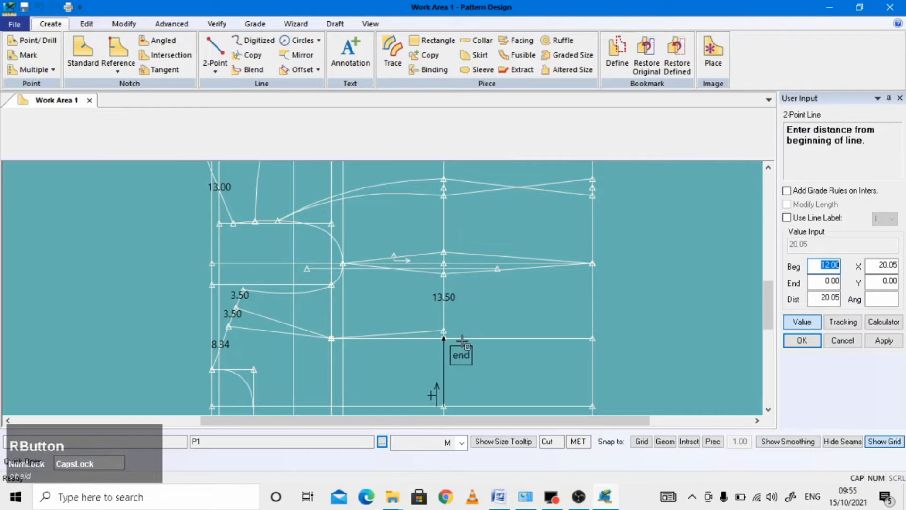
click(826, 281)
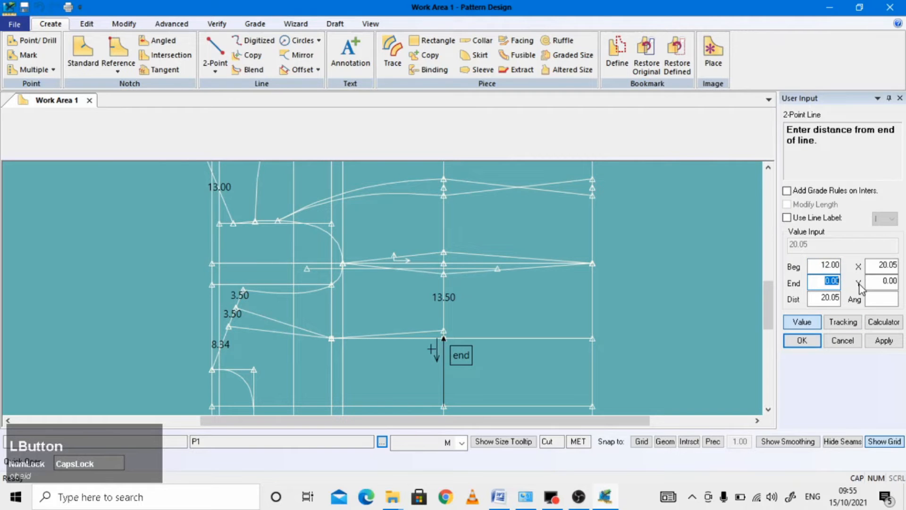
text(1)
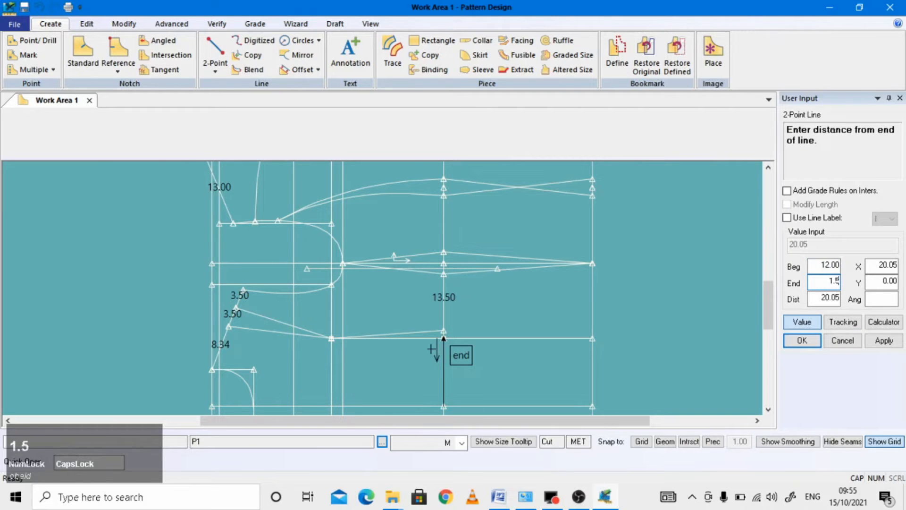
text(.5)
key(Return)
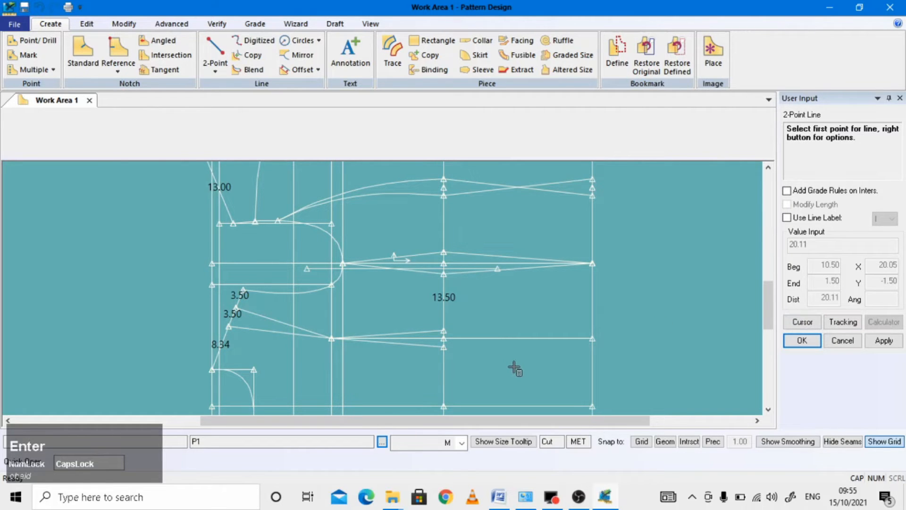
scroll(506, 347, down, 1)
click(426, 327)
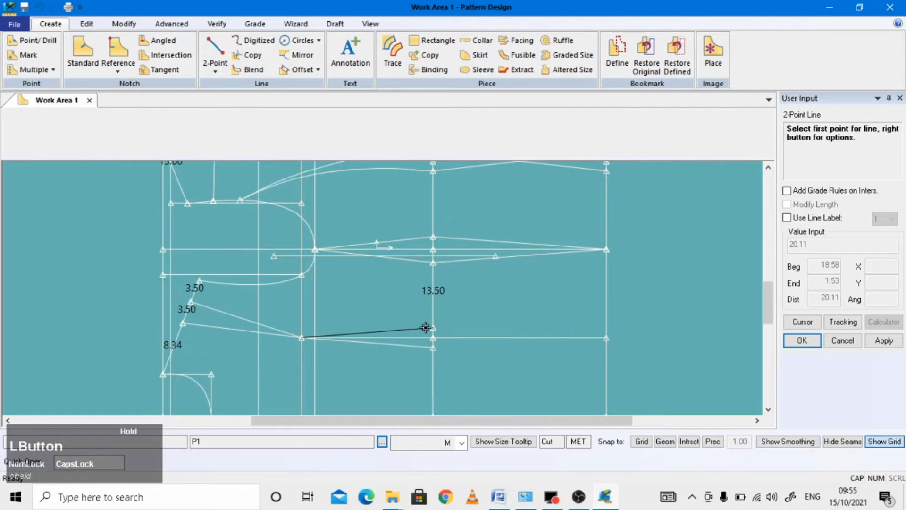
drag(605, 362, 608, 341)
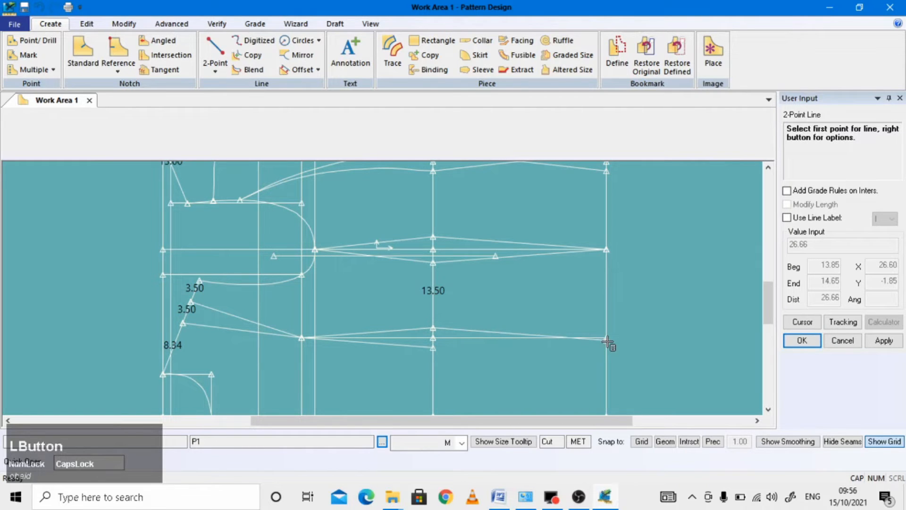
click(843, 340)
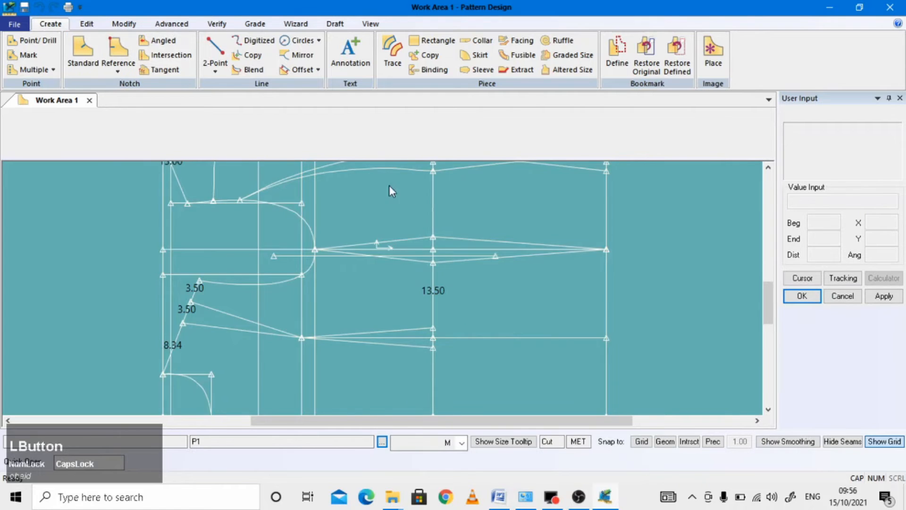
Step: Split the front hem line 3 from its front edge end, where the centre front line meets it
scroll(528, 280, up, 1)
scroll(577, 313, down, 2)
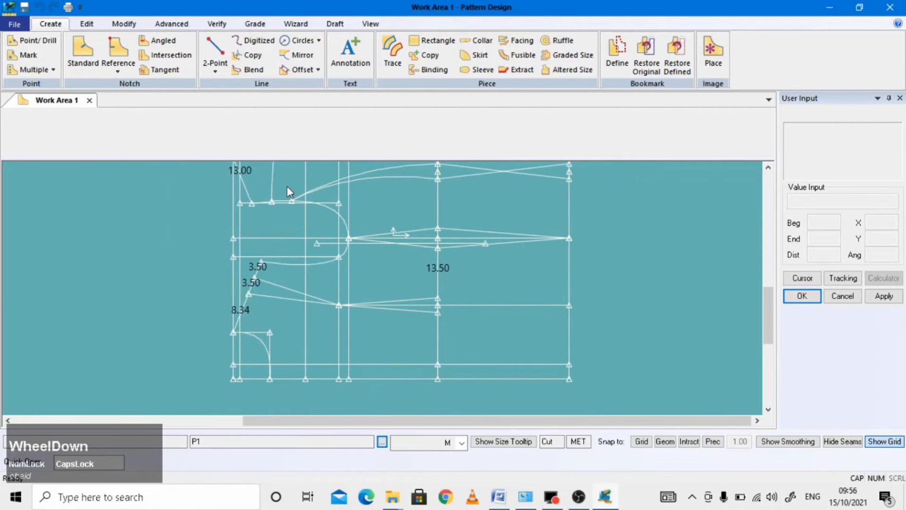
click(124, 23)
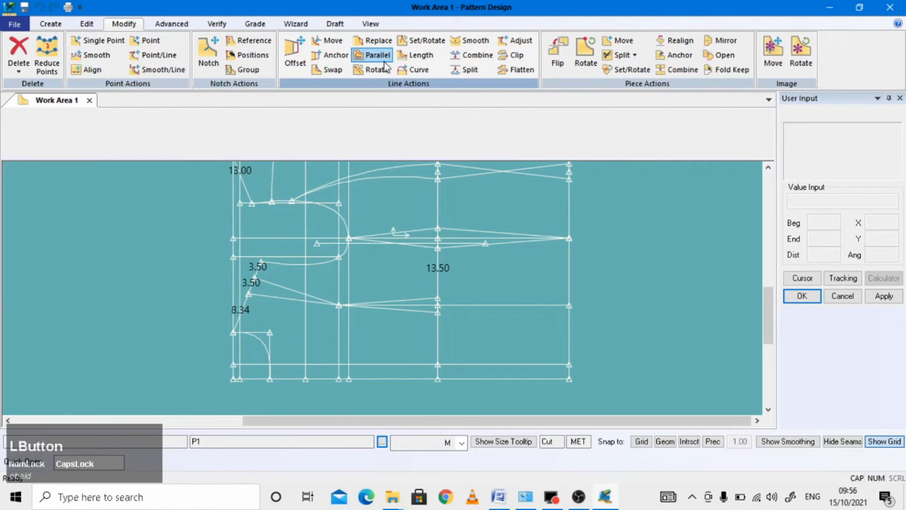
click(467, 69)
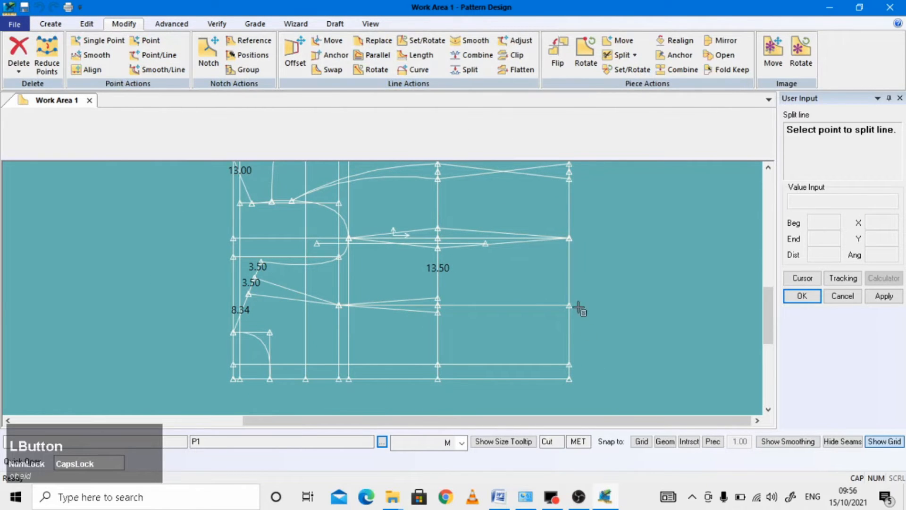
click(568, 377)
right_click(572, 380)
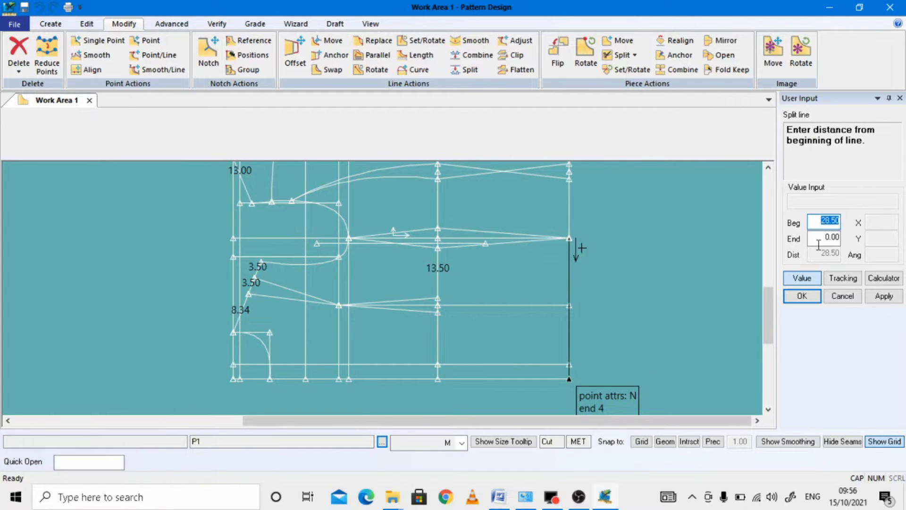
drag(826, 237, 867, 234)
text(3)
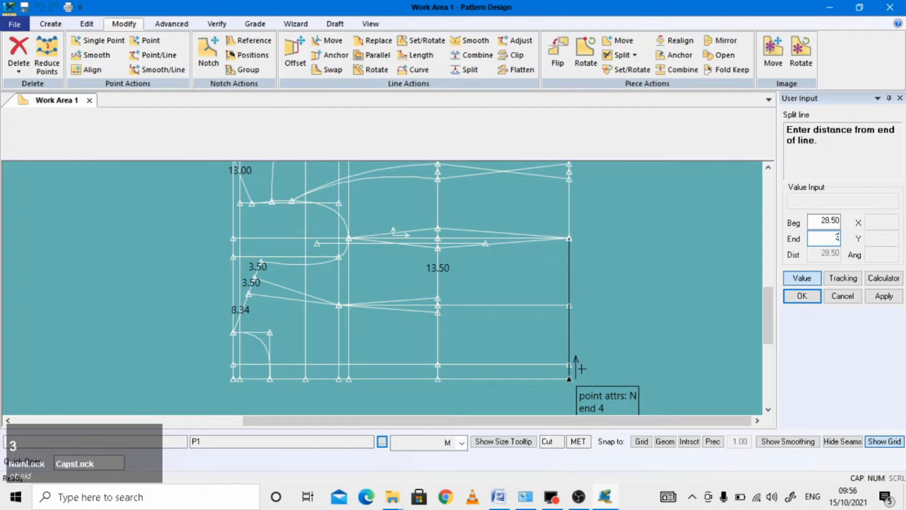
key(Return)
Step: Split the remaining front hem line 12 from the centre front, at the dart centre line
click(570, 364)
right_click(572, 365)
drag(815, 241, 872, 237)
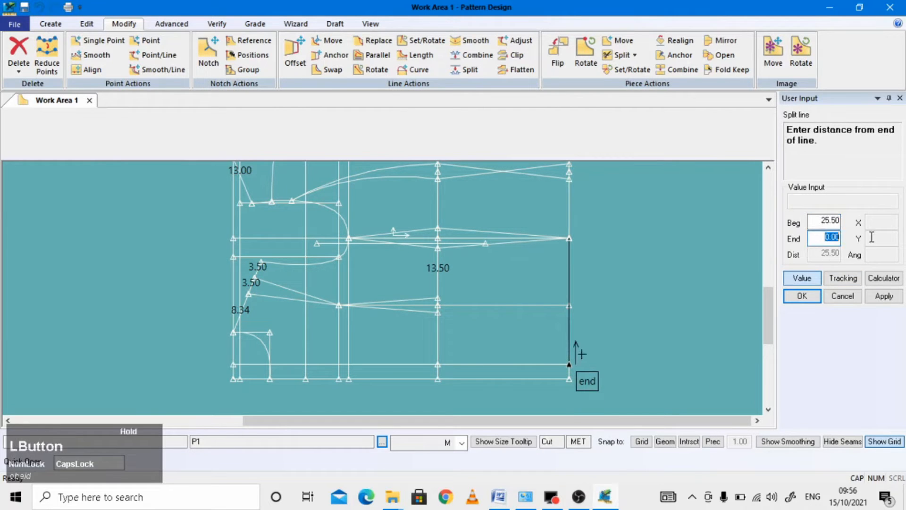
text(12)
key(Return)
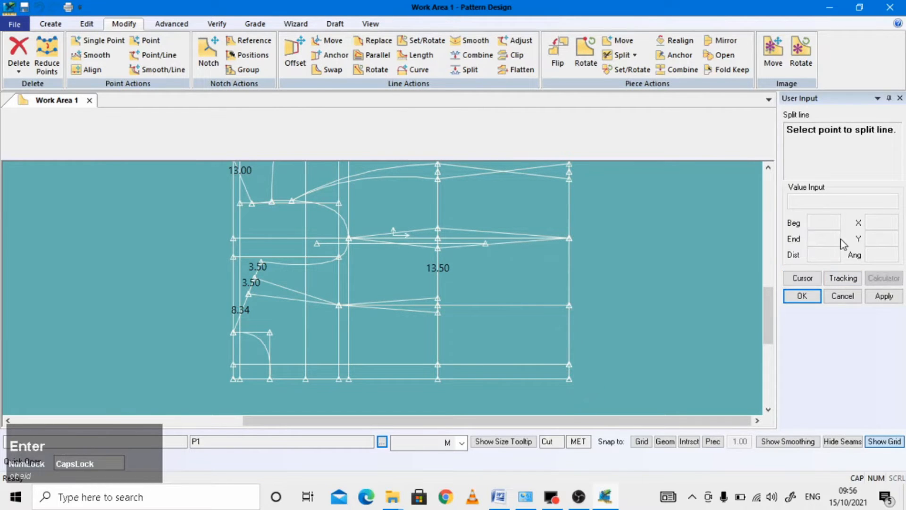
scroll(578, 320, down, 1)
right_click(498, 283)
click(499, 286)
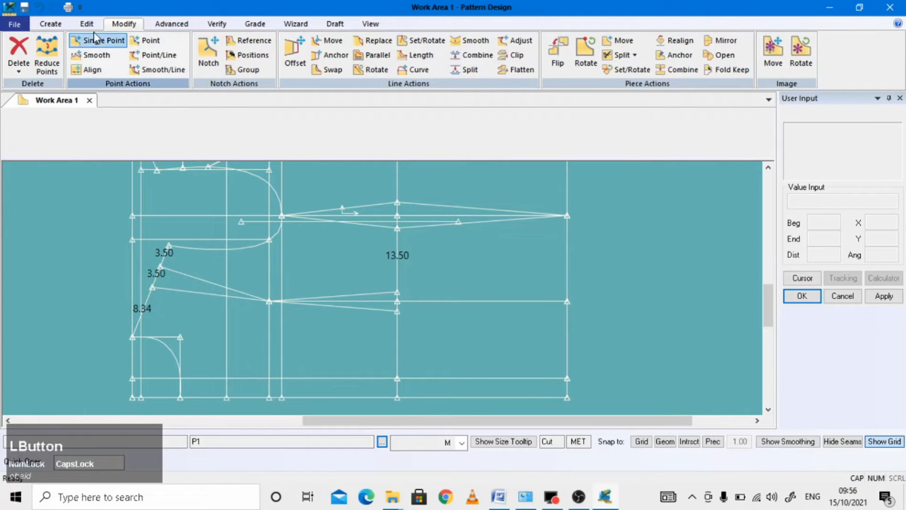
Step: Draw a straight line from the dart's side waist point to the hem line, 1.5 from the dart centre line towards the centre front
click(50, 24)
click(214, 49)
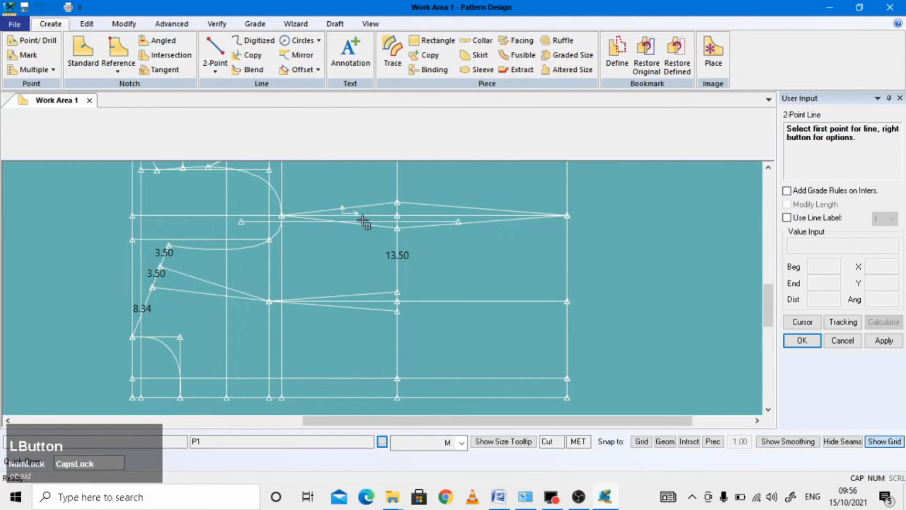
click(397, 293)
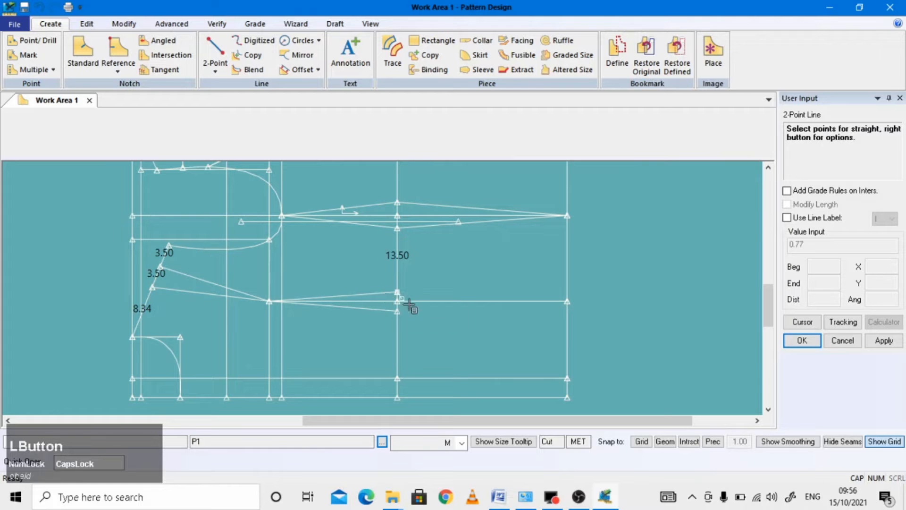
drag(569, 324, 570, 301)
right_click(570, 302)
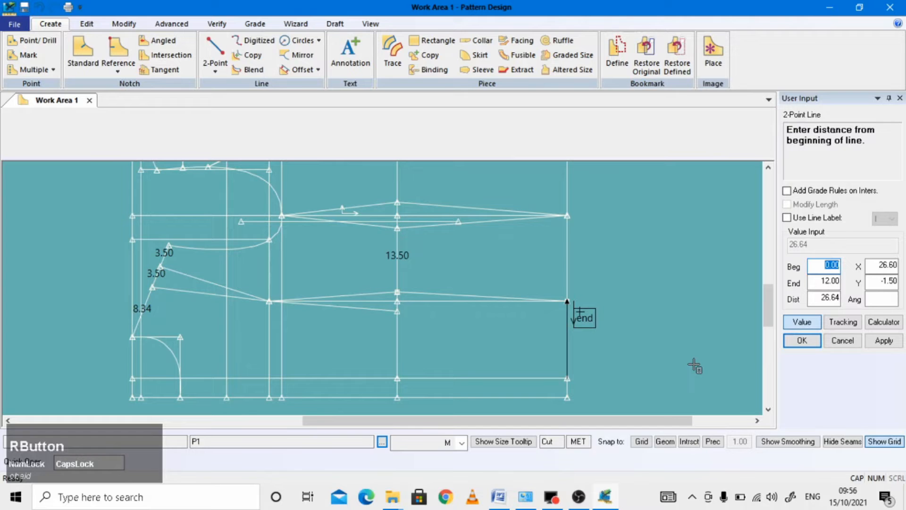
text(13)
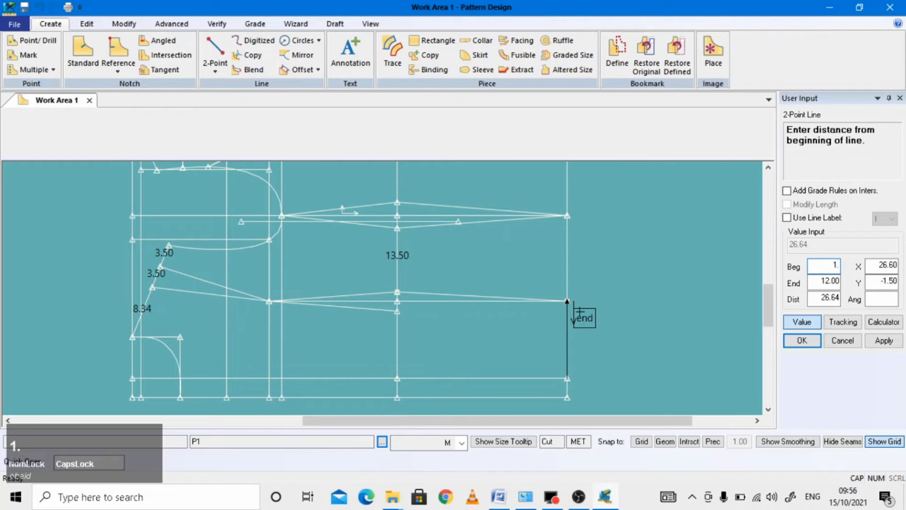
text(.5)
key(Return)
Step: Draw a crossing line from the dart's centre-front waist point to the hem line, 1.5 from the dart centre line towards the side
click(388, 309)
drag(567, 215, 568, 302)
right_click(571, 305)
drag(824, 282, 887, 284)
text(1.)
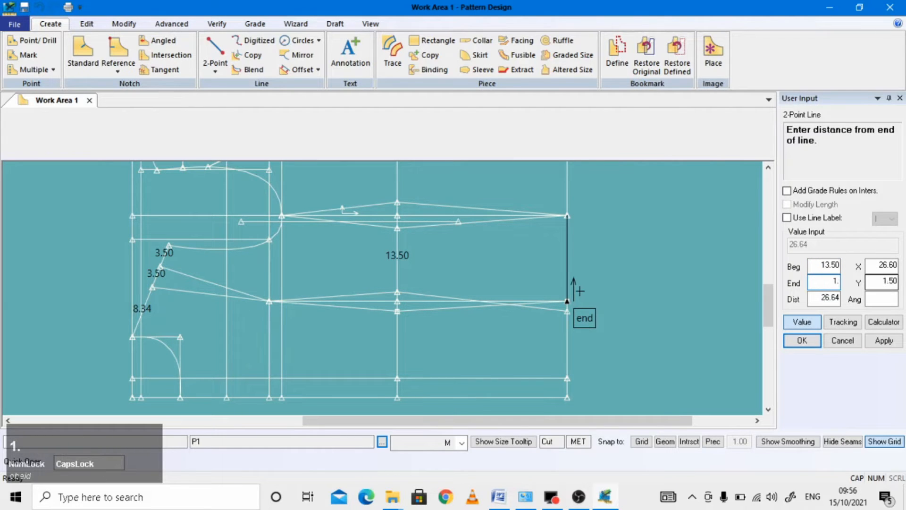
text(5)
key(Return)
right_click(667, 254)
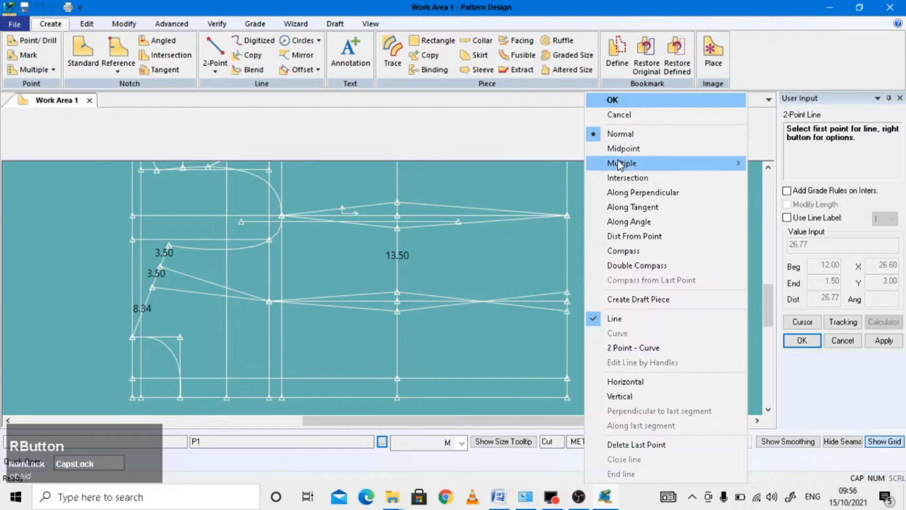
click(622, 114)
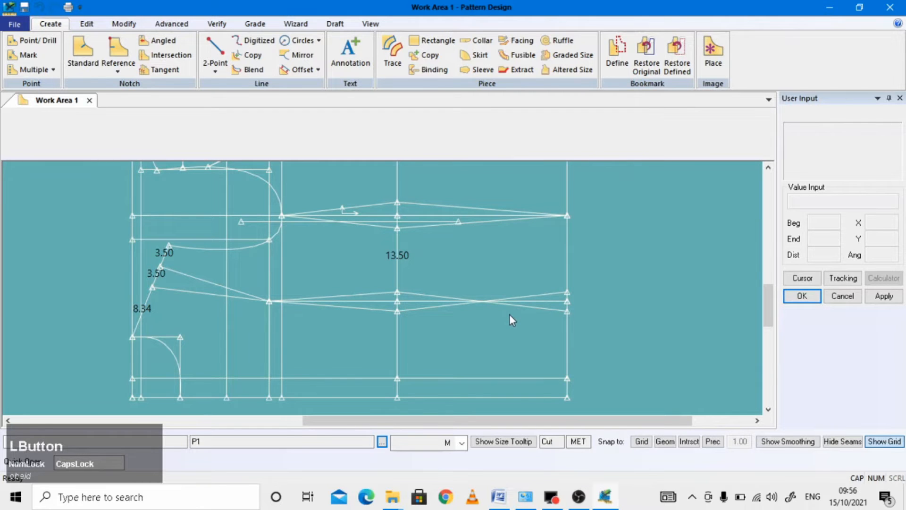
scroll(508, 313, up, 5)
scroll(509, 314, down, 1)
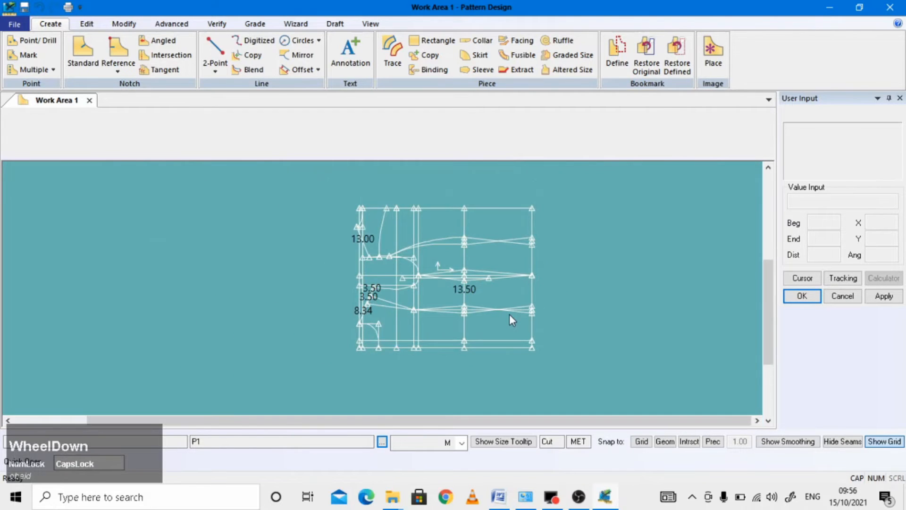
scroll(509, 313, down, 3)
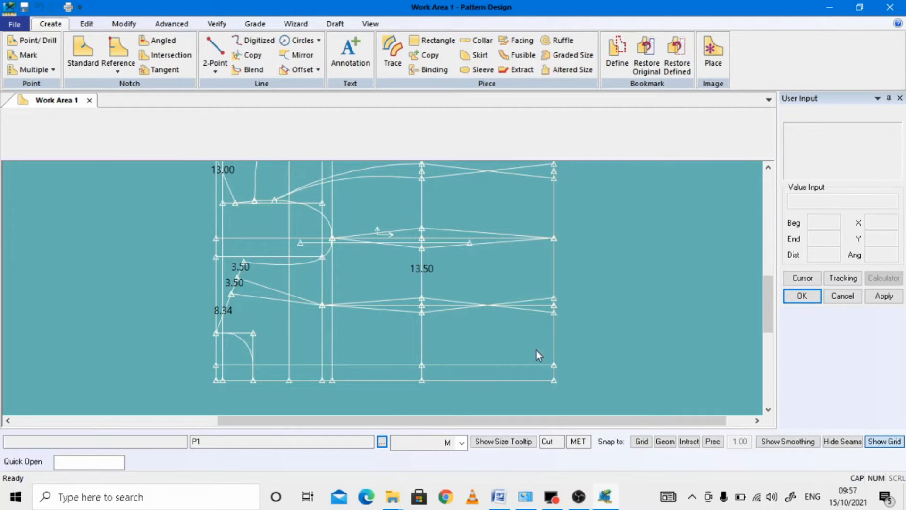
Step: Check the reference diagram in Word, return to Pattern Design, and offset the front waistline segment between side and dart centre lines 4 towards the hem
click(608, 499)
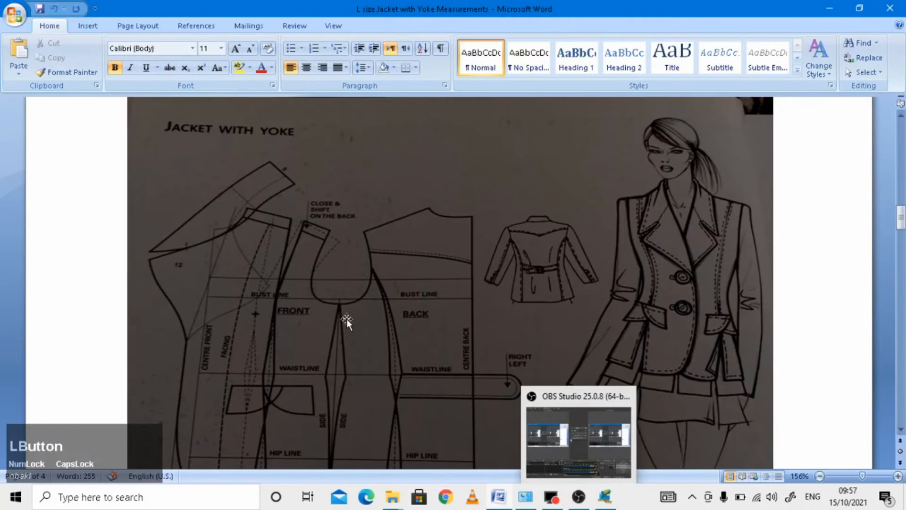
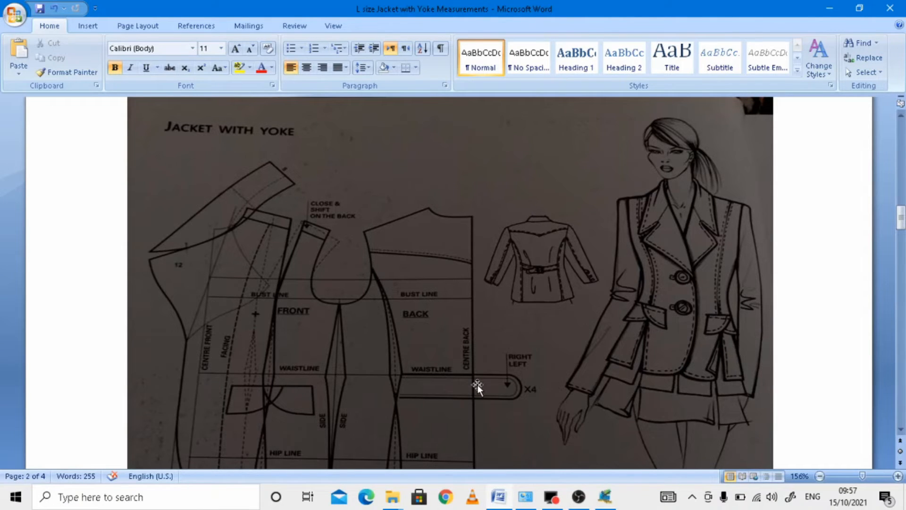
click(605, 498)
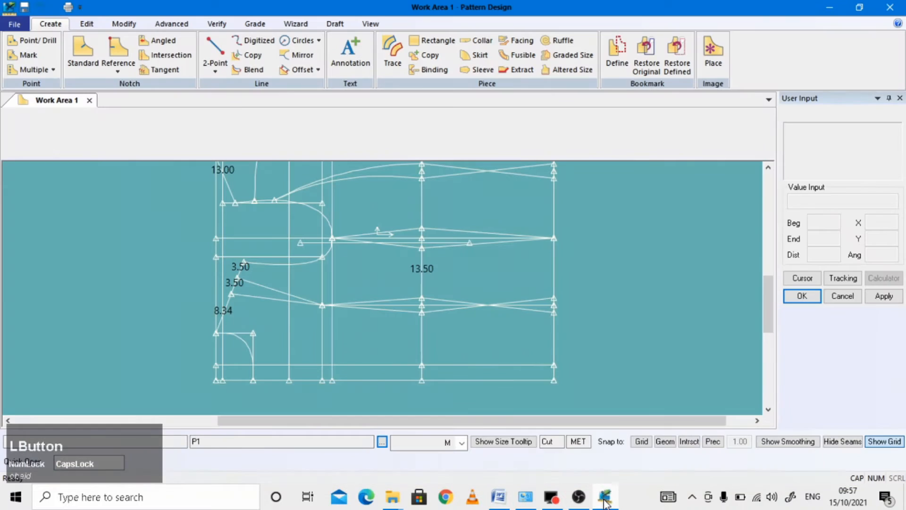
click(299, 71)
scroll(344, 290, down, 1)
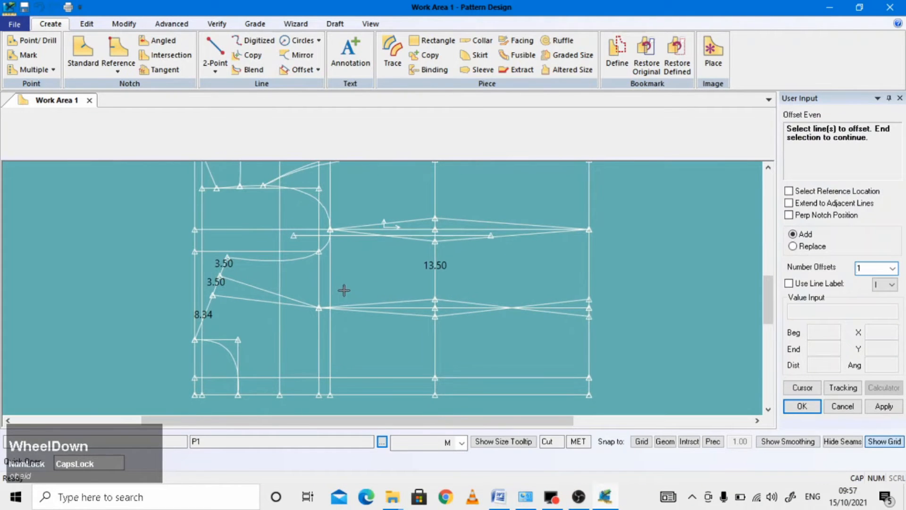
click(434, 286)
right_click(472, 276)
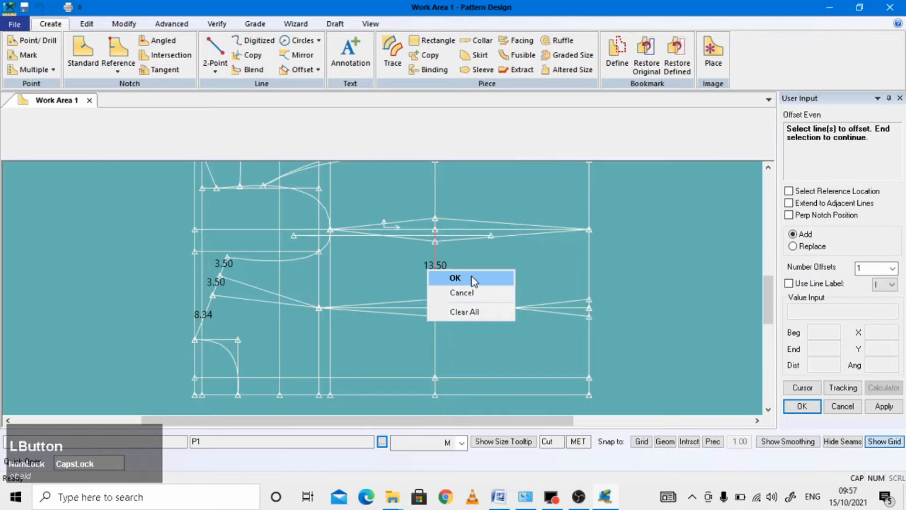
click(472, 276)
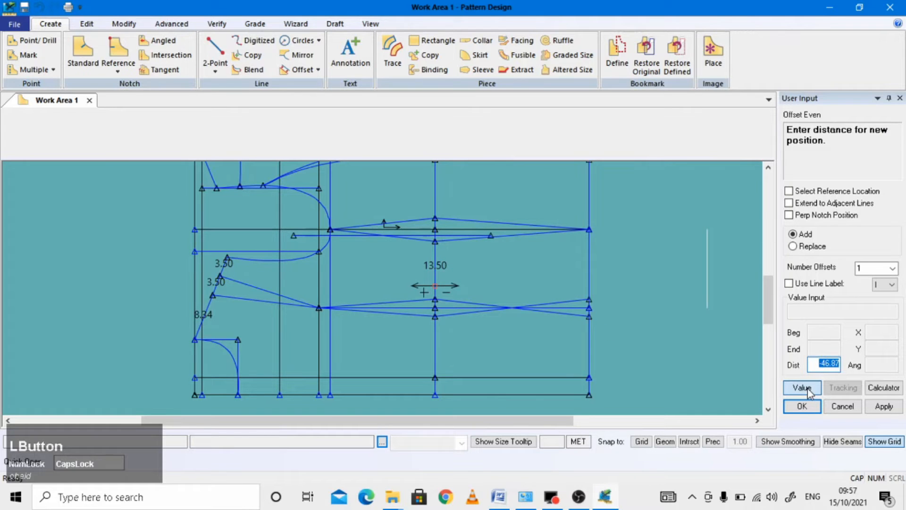
text(-4)
key(Return)
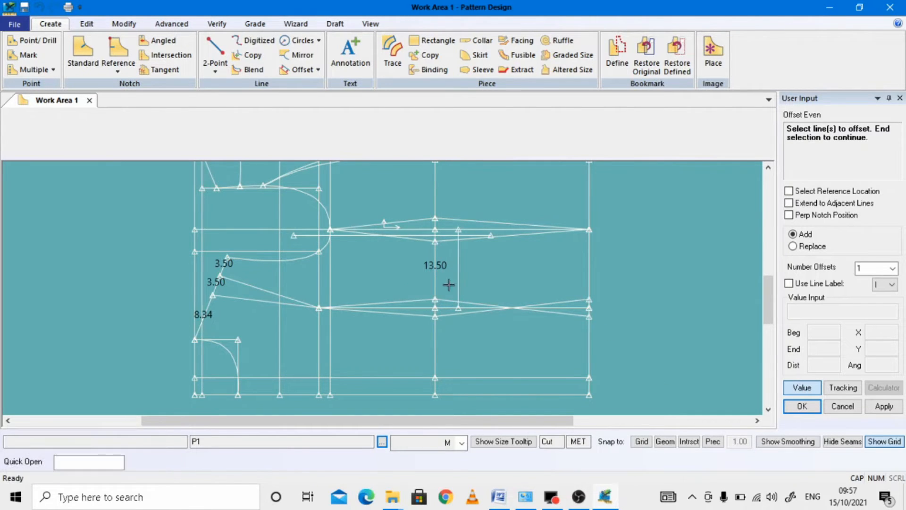
right_click(468, 280)
click(471, 280)
Step: Move the side-seam end point of the offset line along that line to make it 15 long
scroll(359, 304, up, 2)
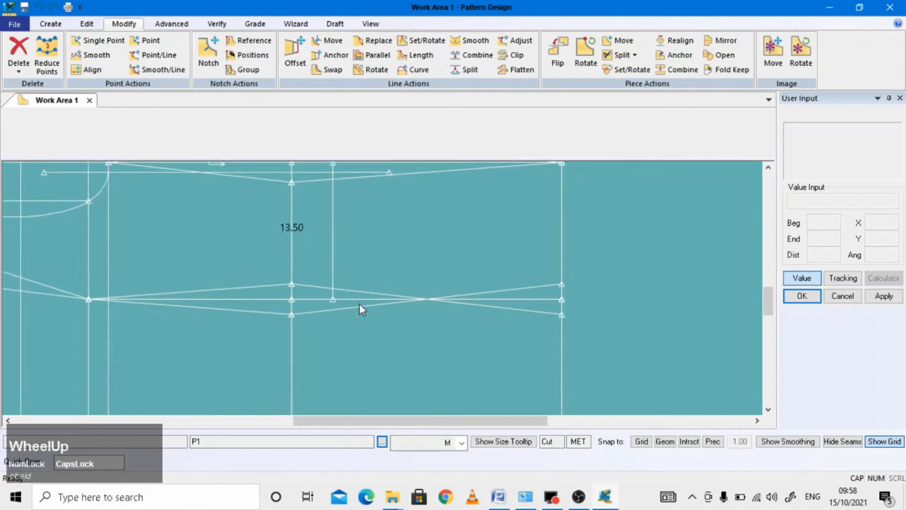
scroll(344, 283, down, 2)
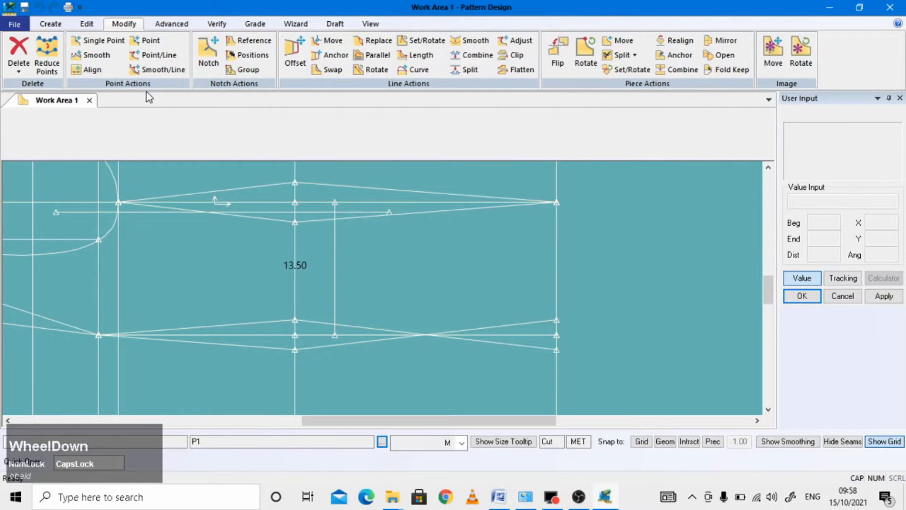
click(156, 55)
drag(333, 245, 335, 199)
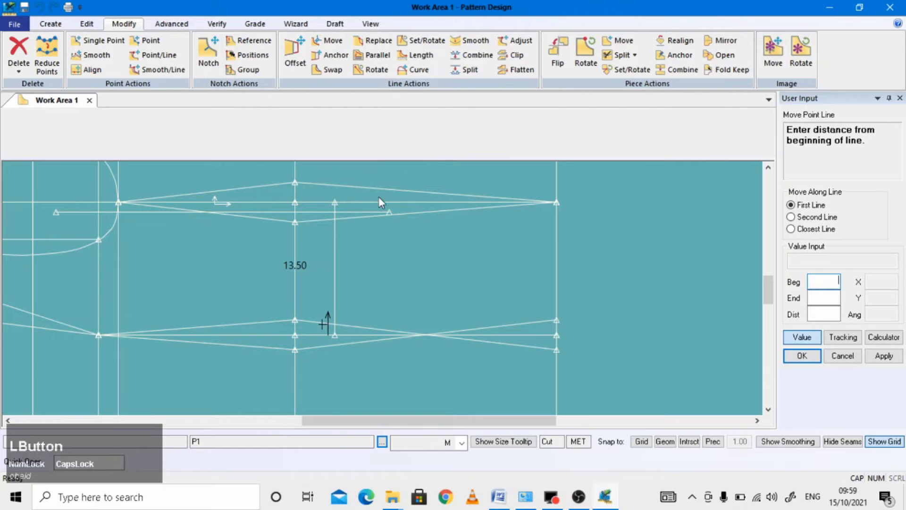
text(15)
key(Return)
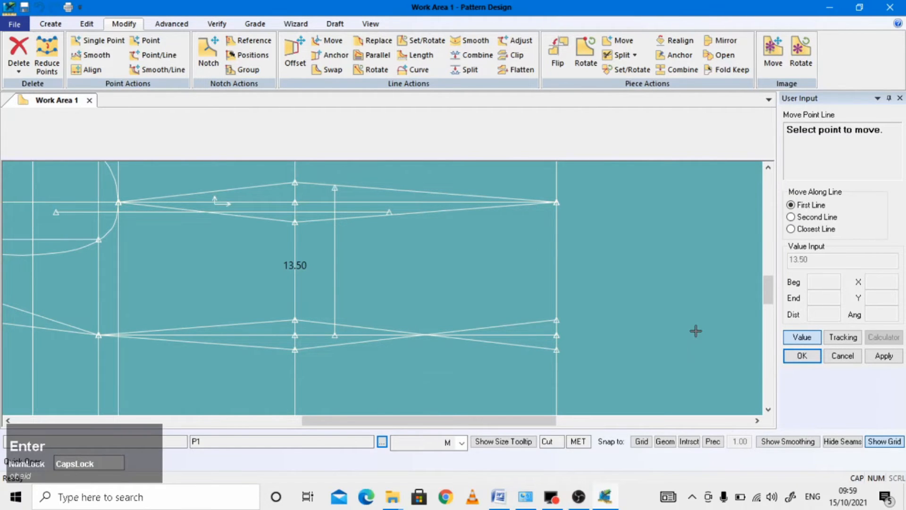
Step: Draw a half perpendicular line towards the hem from the 50% point of the 15 long line
click(52, 24)
click(217, 69)
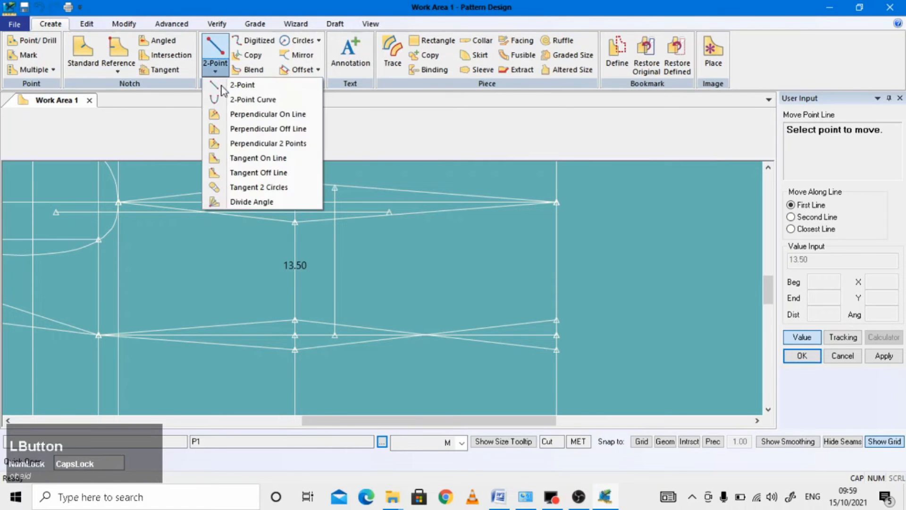
click(287, 117)
drag(340, 317, 345, 339)
right_click(345, 340)
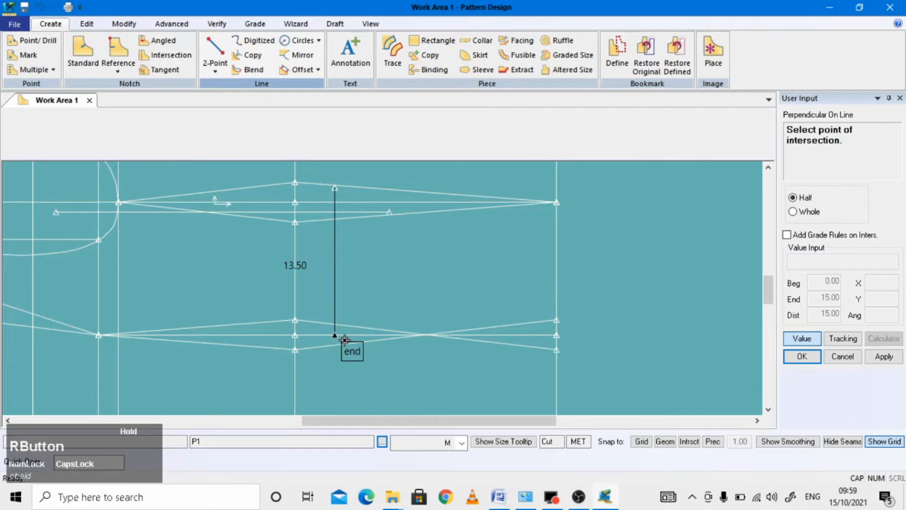
text(50%)
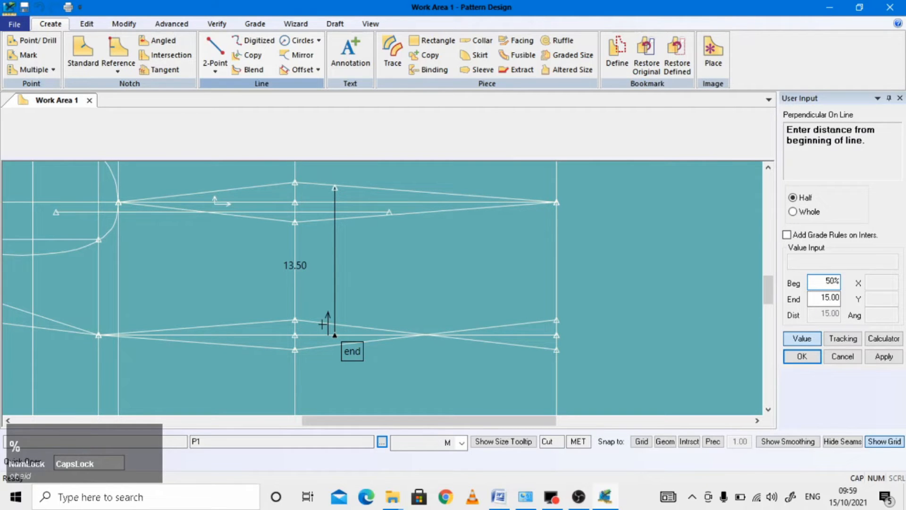
key(Return)
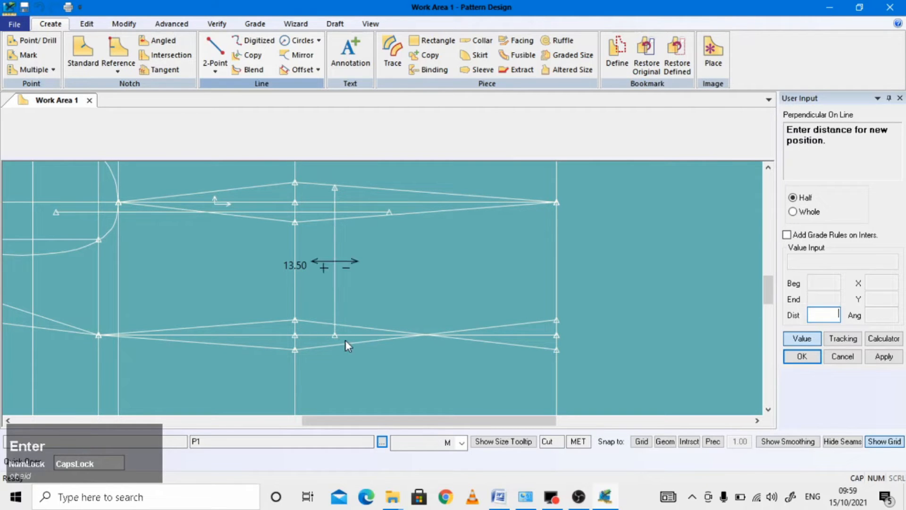
click(802, 338)
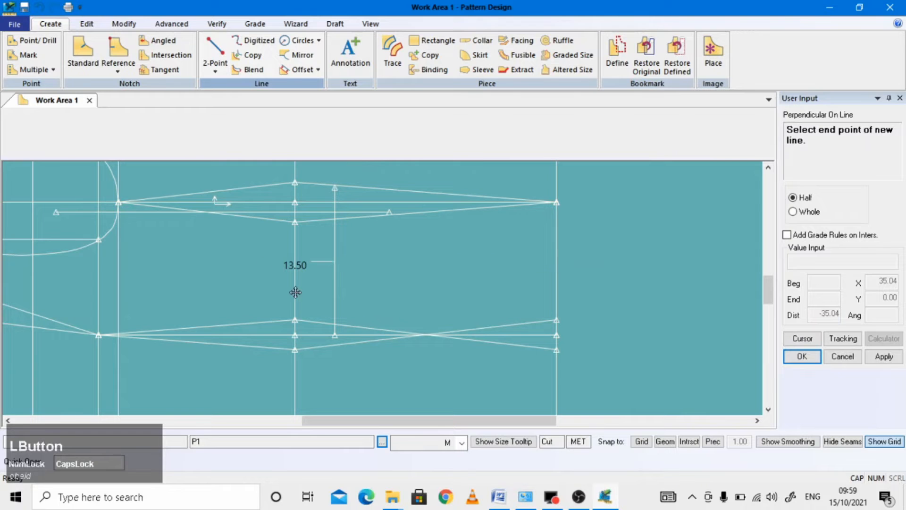
click(451, 273)
right_click(451, 273)
click(413, 276)
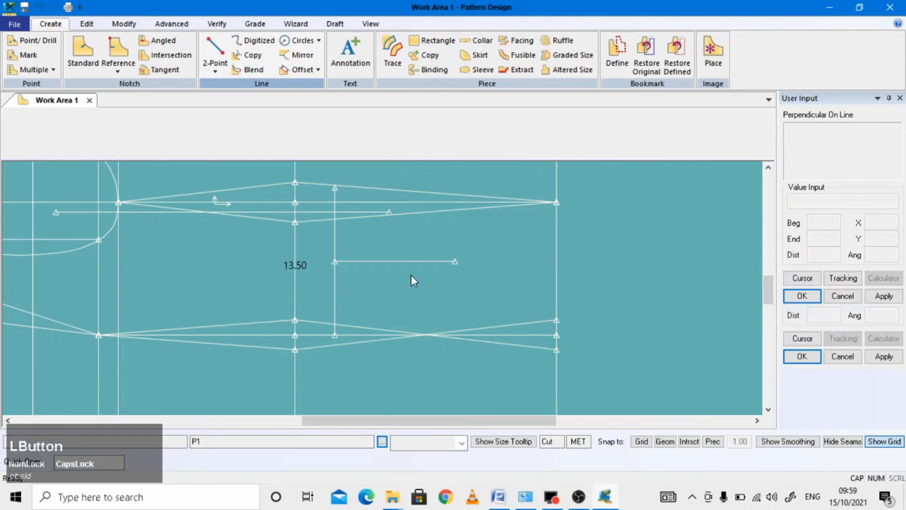
Step: Move the 15 long line together with its perpendicular line down onto the front dart centre line
click(123, 24)
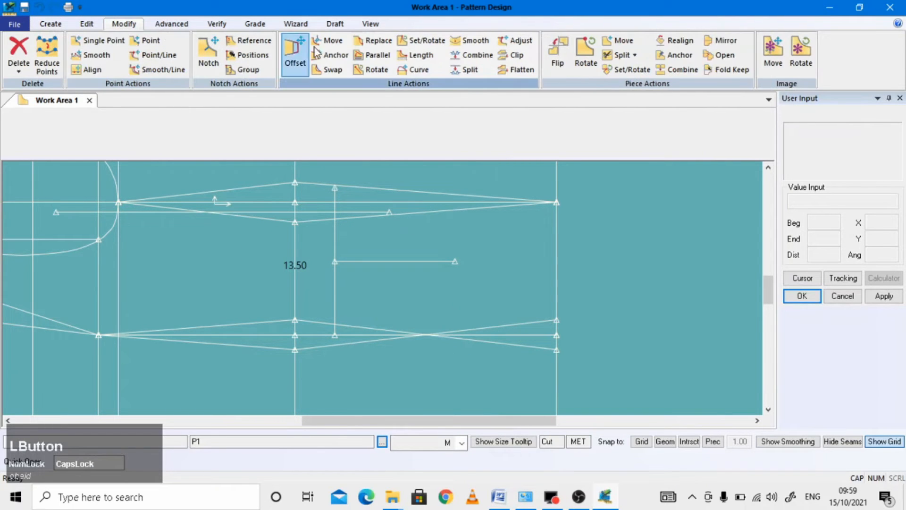
click(326, 40)
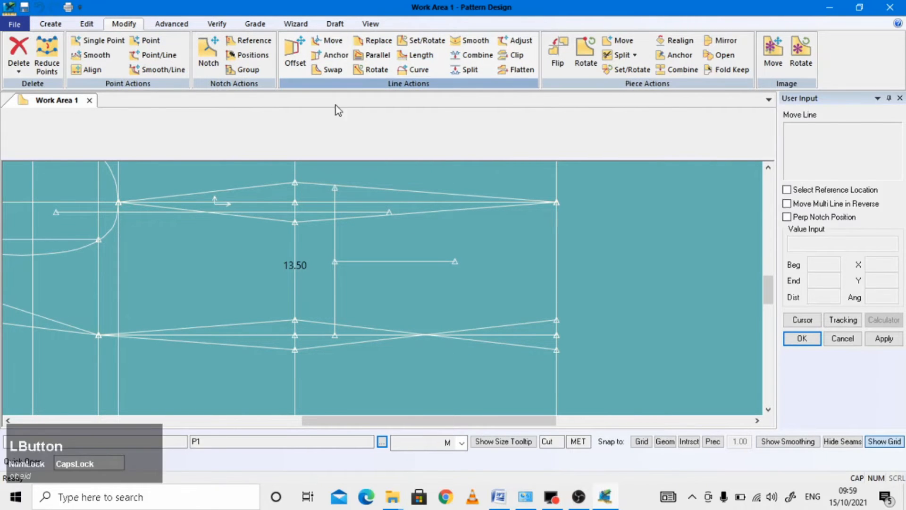
right_click(365, 249)
click(366, 251)
scroll(370, 343, down, 1)
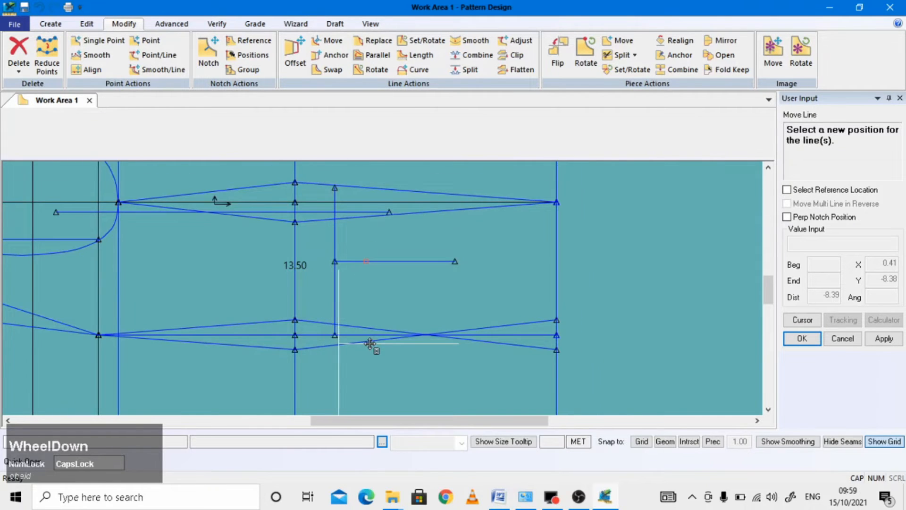
scroll(371, 343, down, 4)
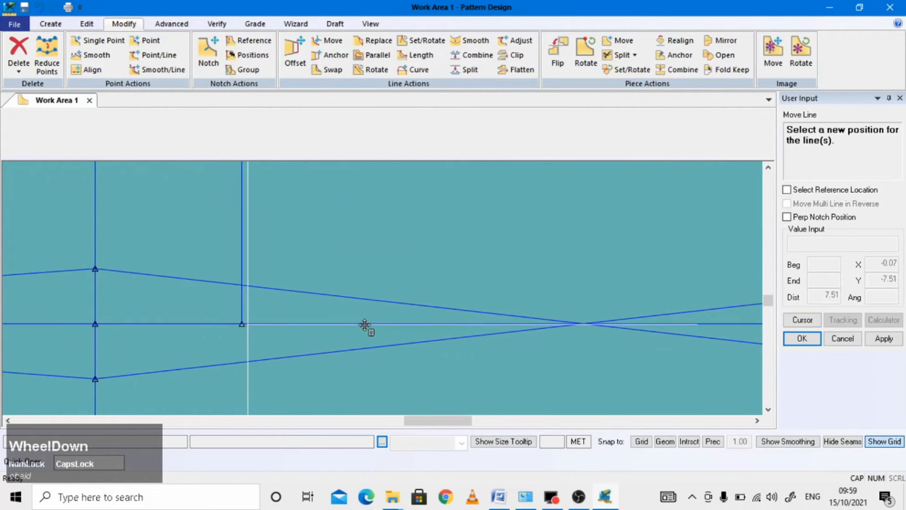
click(359, 324)
Step: Fine-position the 15 long line and its perpendicular so their junction sits exactly on the dart centre line
scroll(388, 279, up, 3)
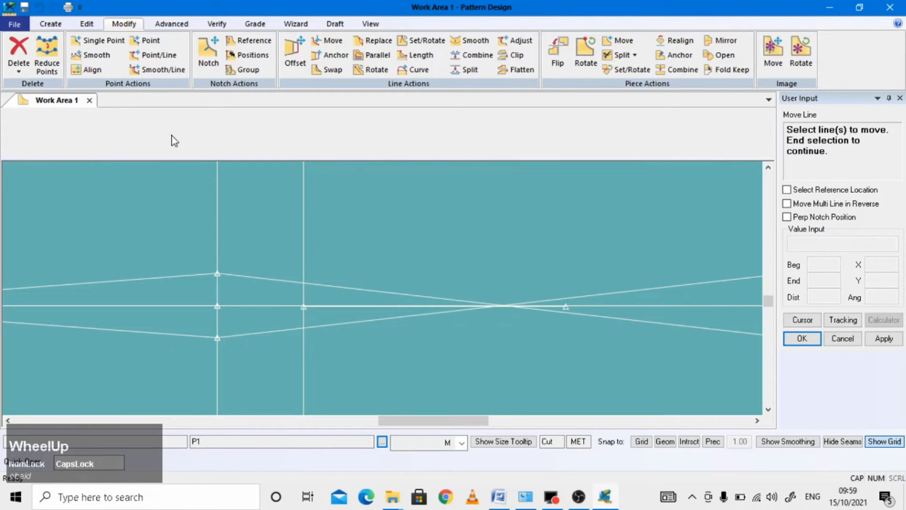
click(304, 235)
scroll(316, 306, down, 4)
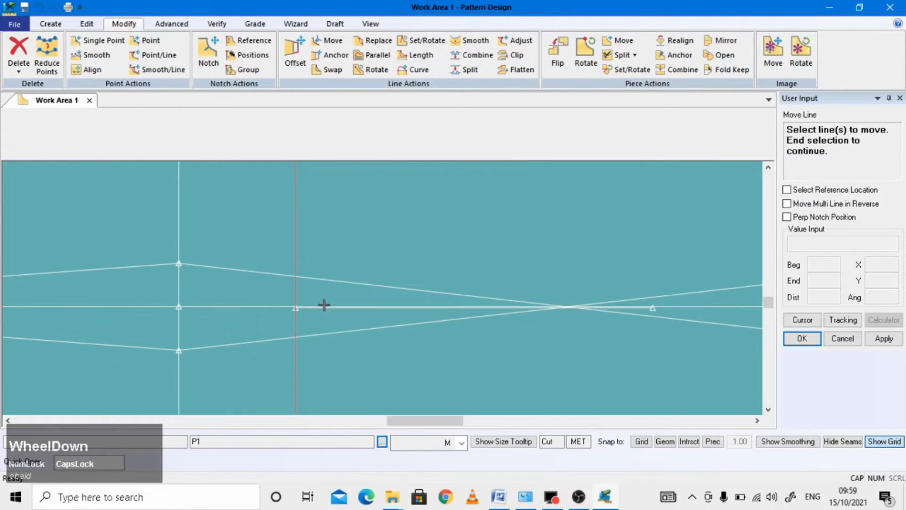
scroll(283, 312, down, 3)
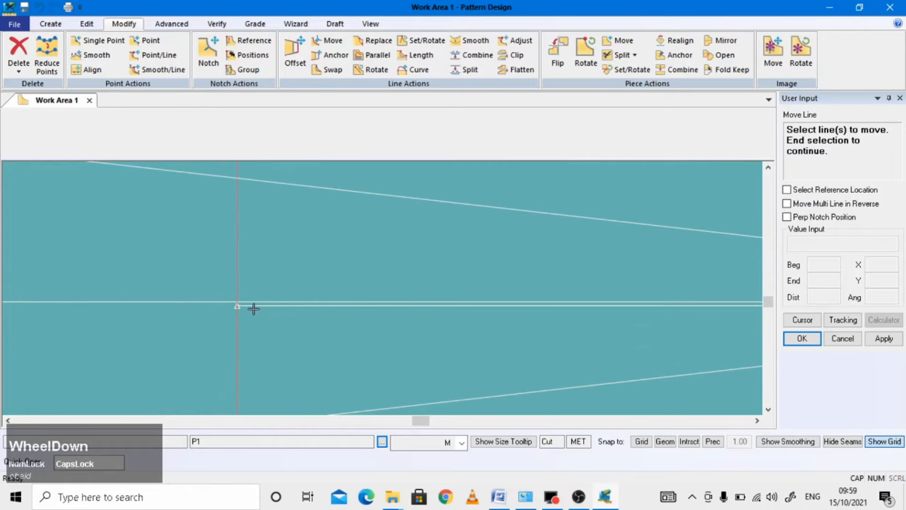
click(251, 306)
scroll(265, 312, down, 5)
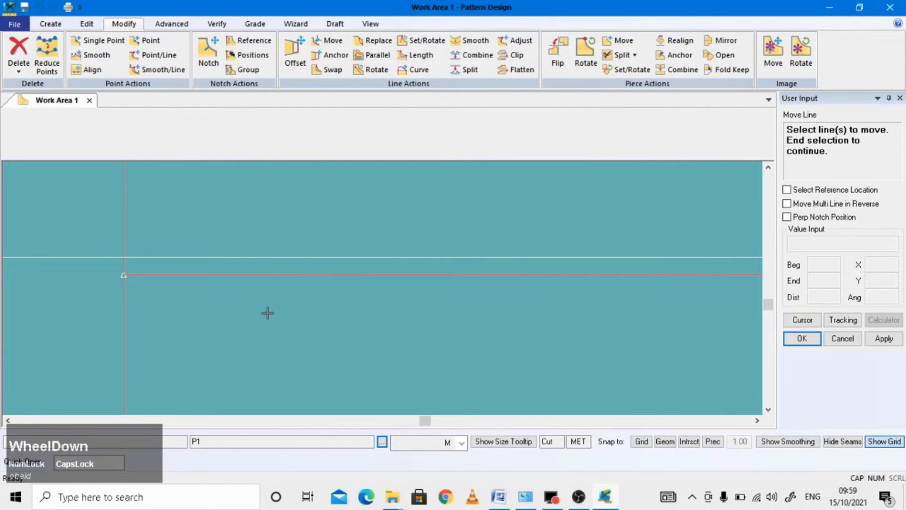
right_click(267, 313)
click(268, 315)
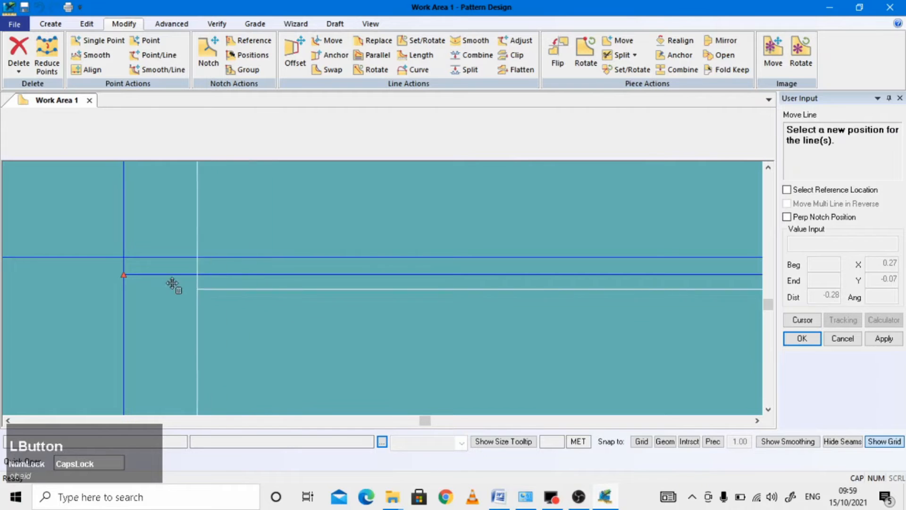
click(125, 256)
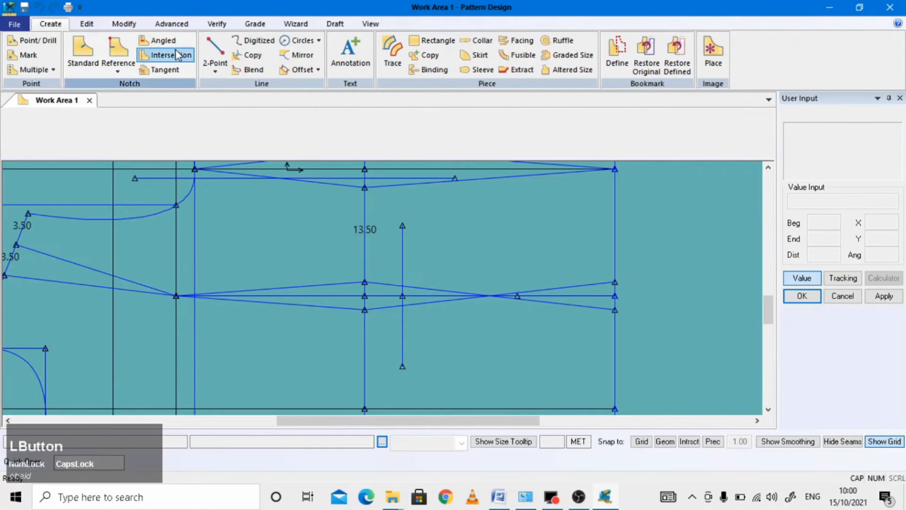
Step: Draw a straight line 8 long at an angle of 20 towards the hem from the side-seam end of the 15 long line
click(215, 50)
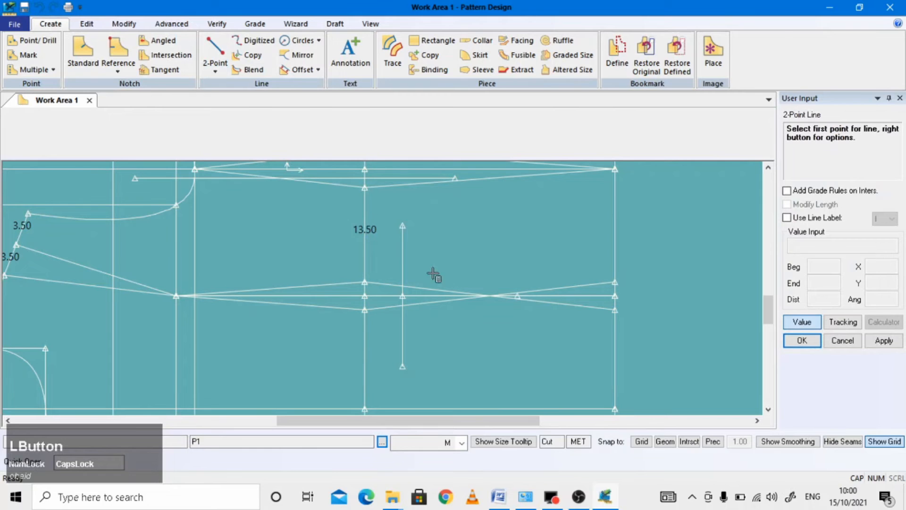
click(402, 225)
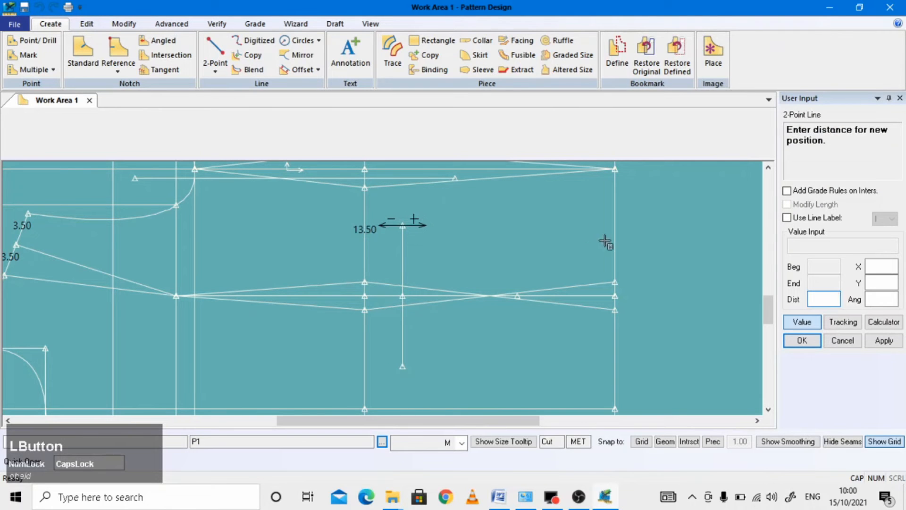
text(8)
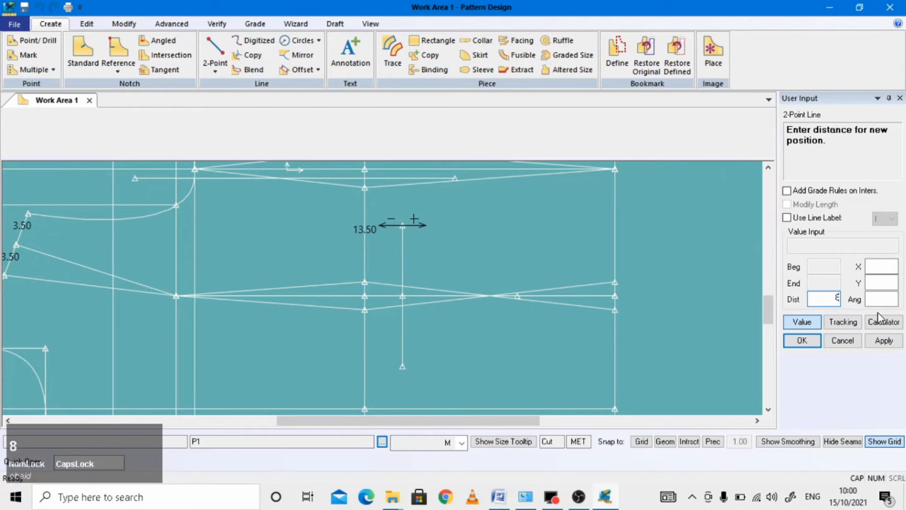
click(883, 298)
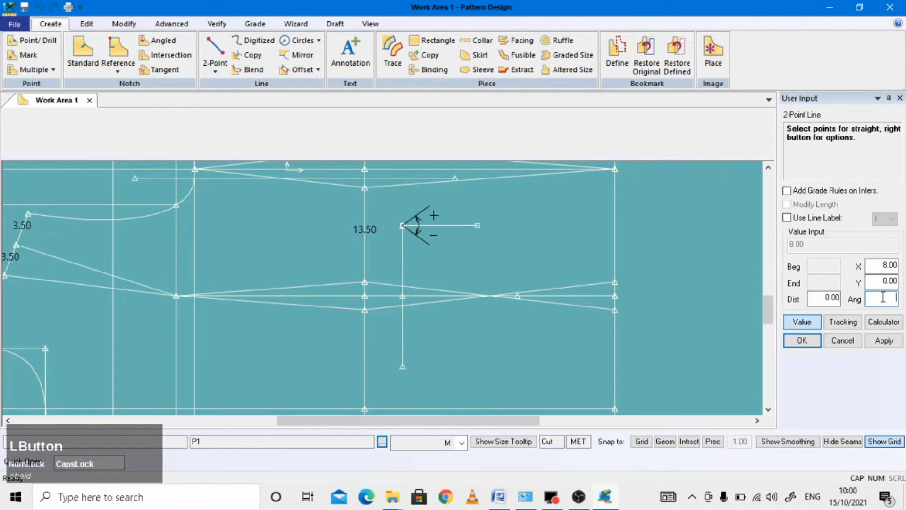
text(20)
key(Return)
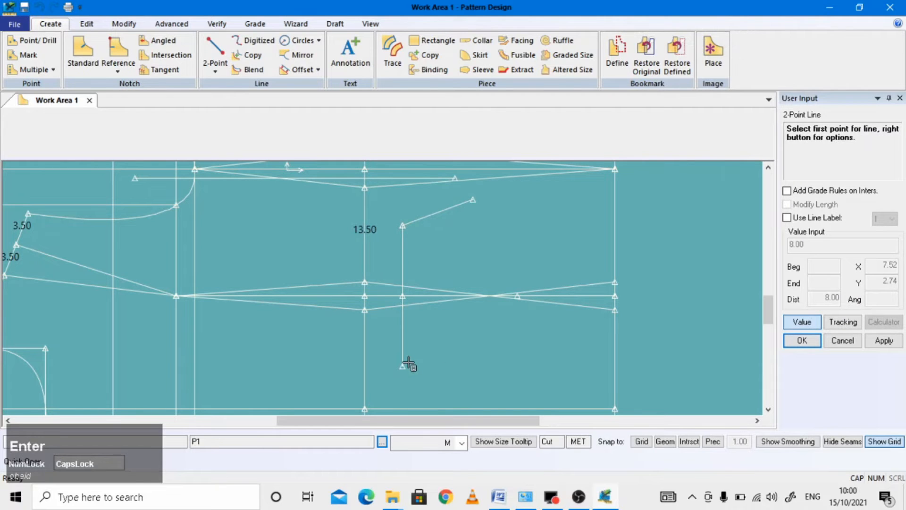
Step: Draw a straight line 8 long at an angle of -20 towards the hem from the centre-front end of the 15 long line
click(405, 364)
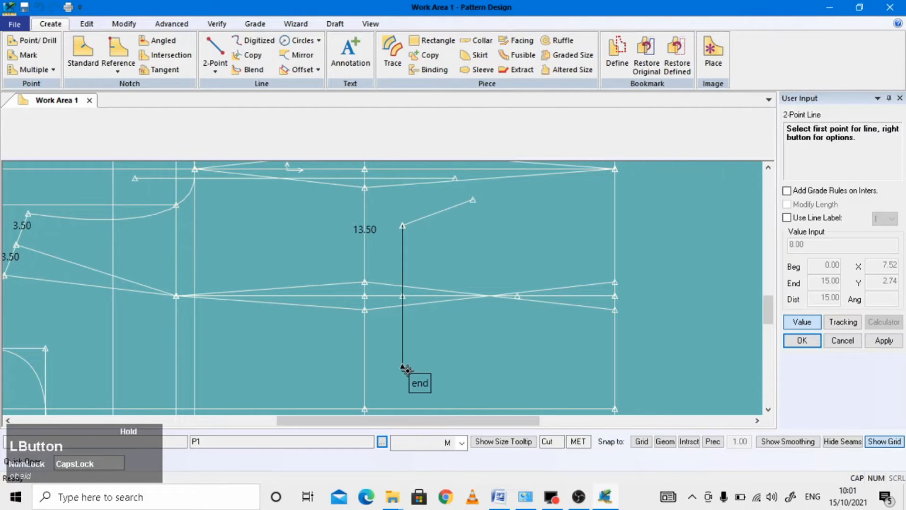
click(406, 367)
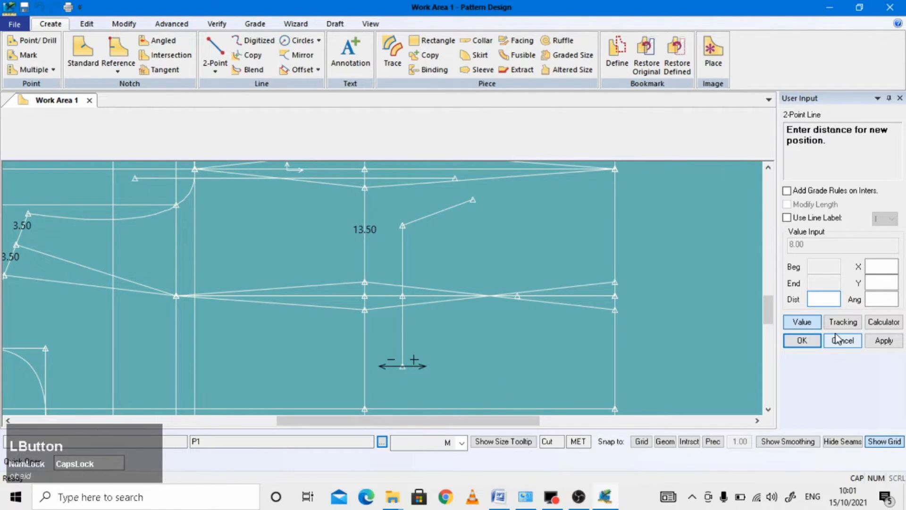
text(8)
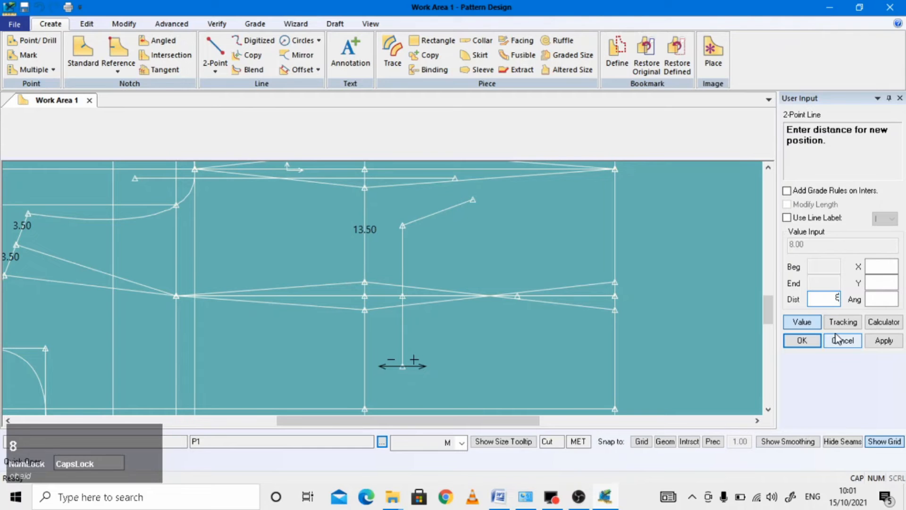
click(882, 302)
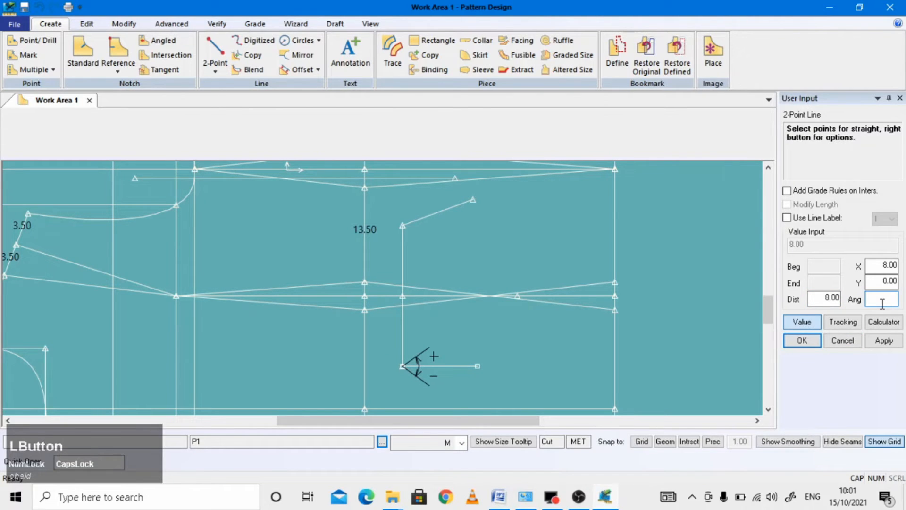
text(-20)
key(Return)
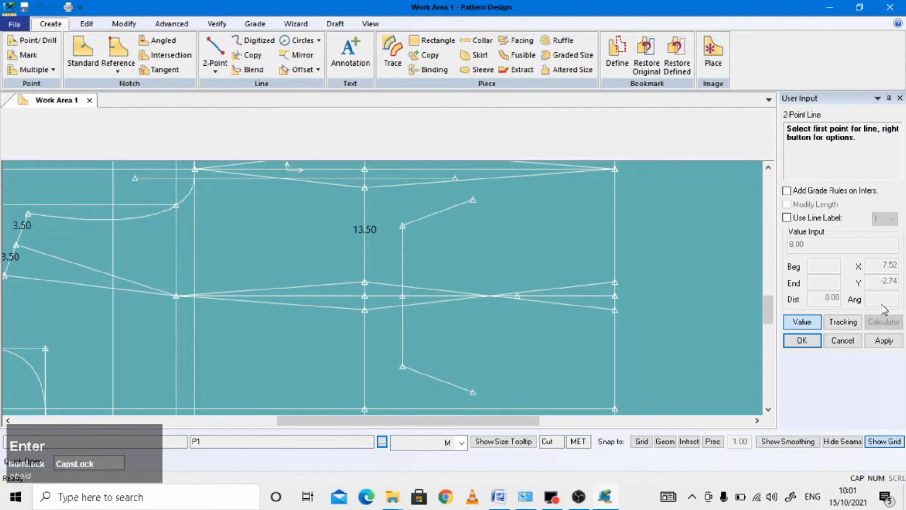
right_click(519, 241)
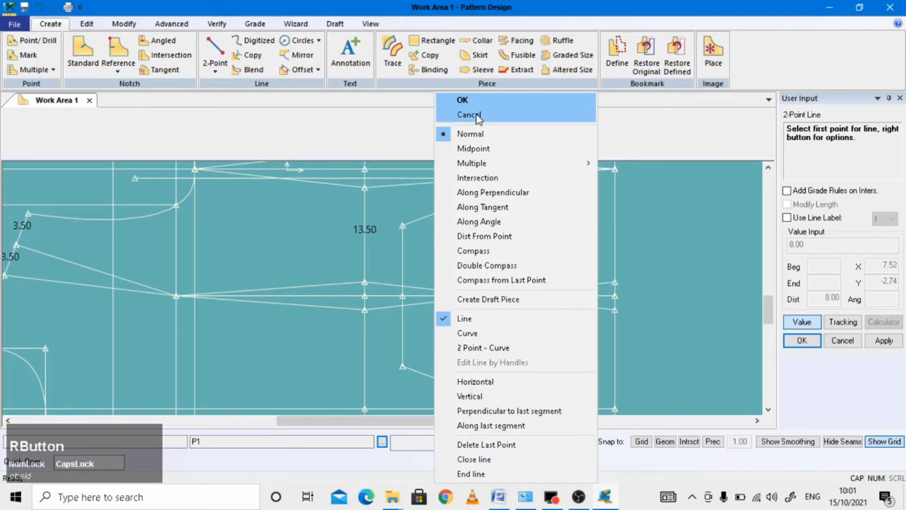
click(476, 101)
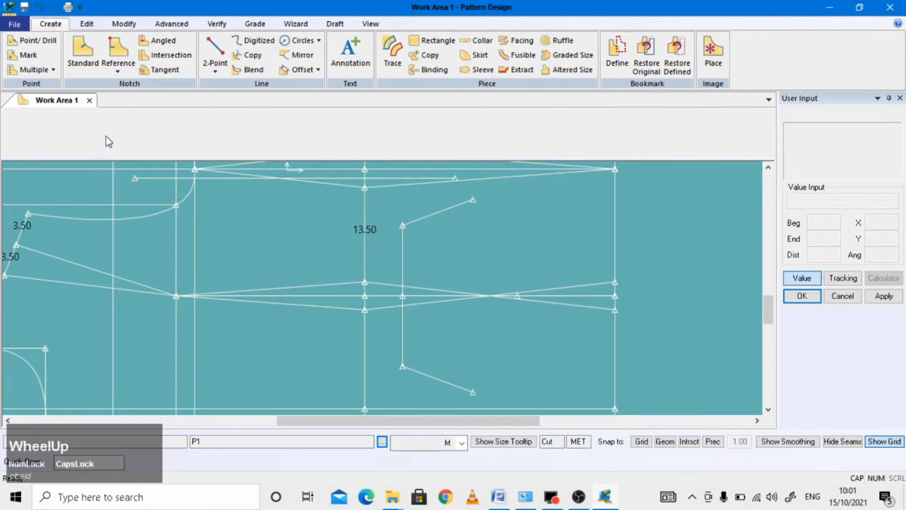
click(215, 71)
click(245, 95)
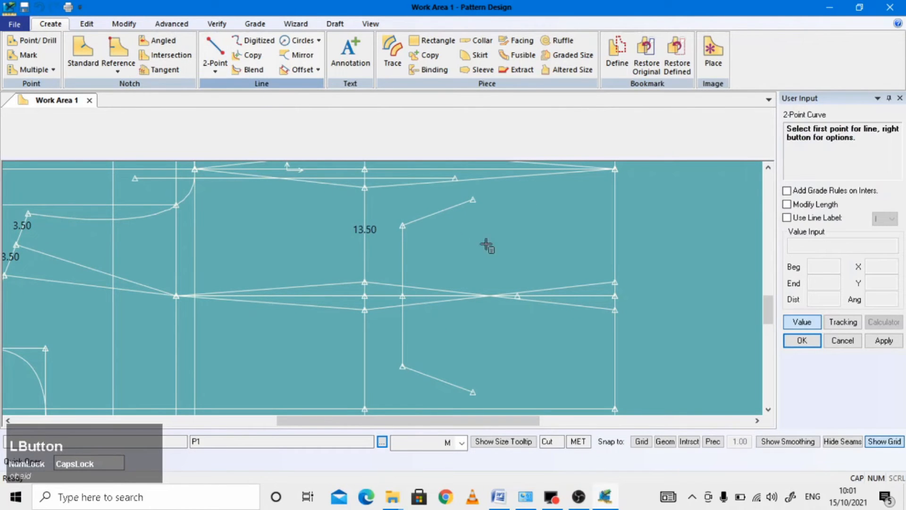
click(473, 200)
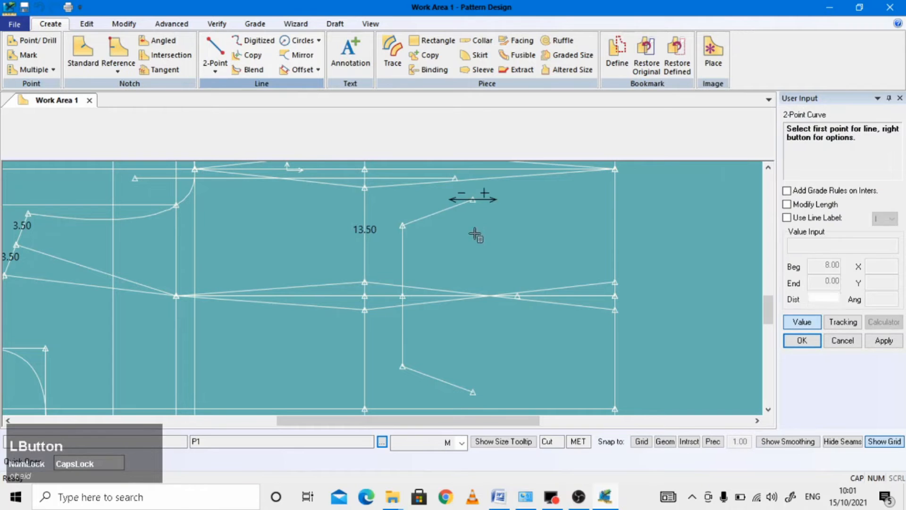
click(833, 342)
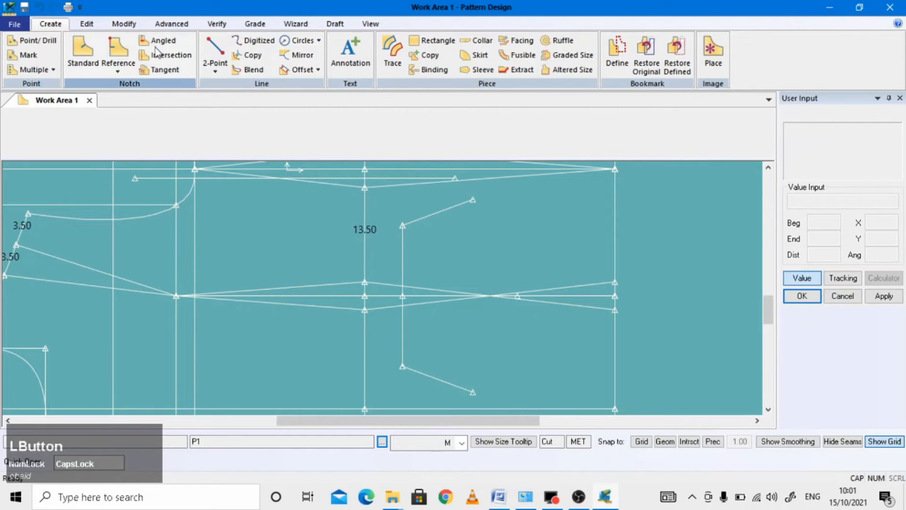
Step: Split the 15 long flap line at 50% of its length, on the dart centre line
click(124, 23)
click(471, 70)
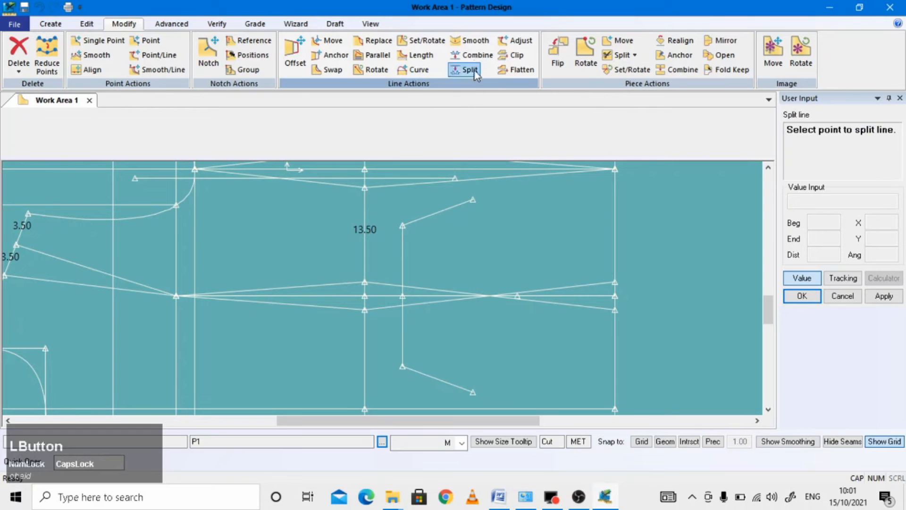
click(405, 367)
right_click(406, 370)
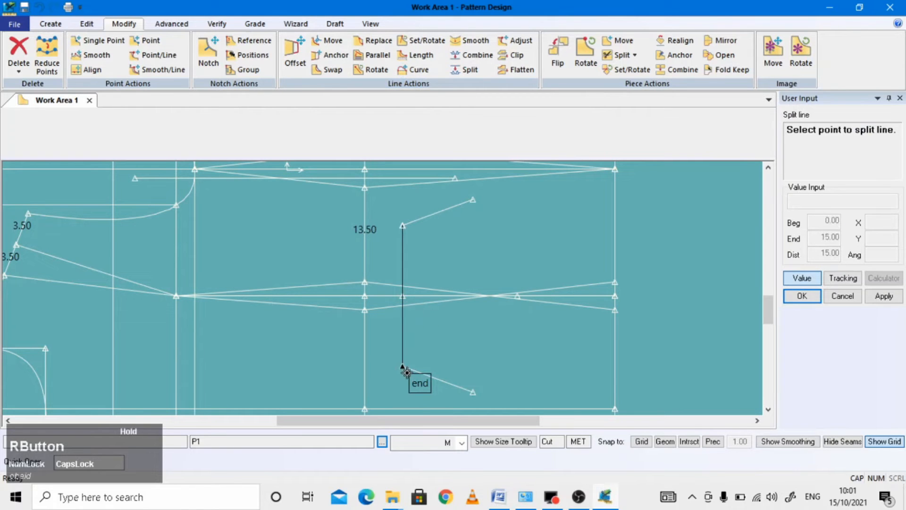
text(5)
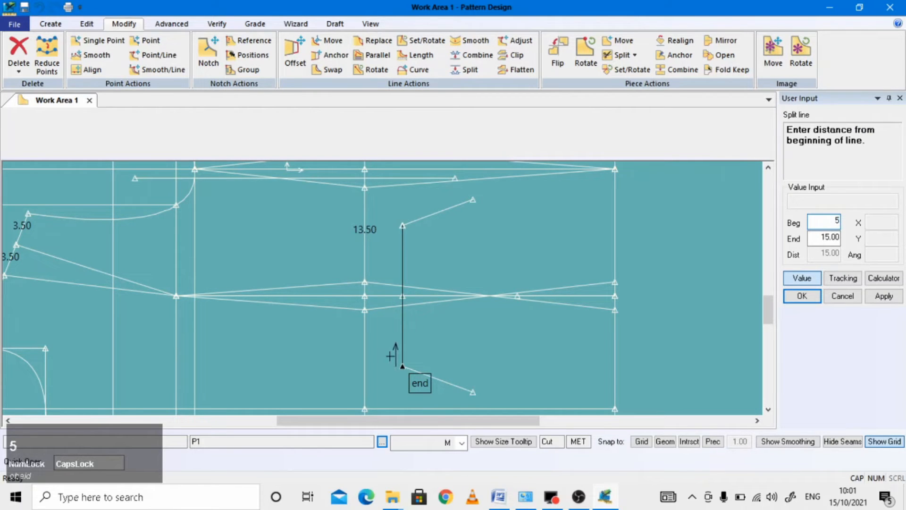
text(0)
key(shift)
text(%)
key(Return)
right_click(459, 247)
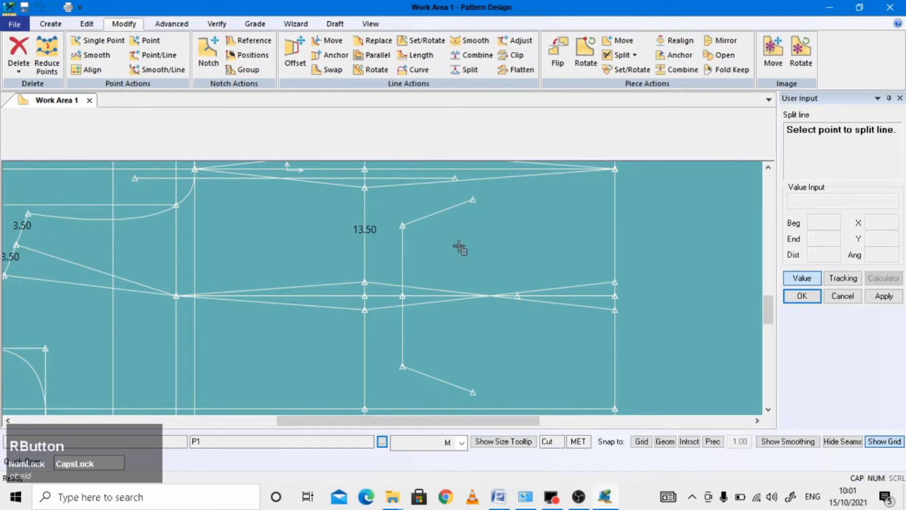
click(461, 251)
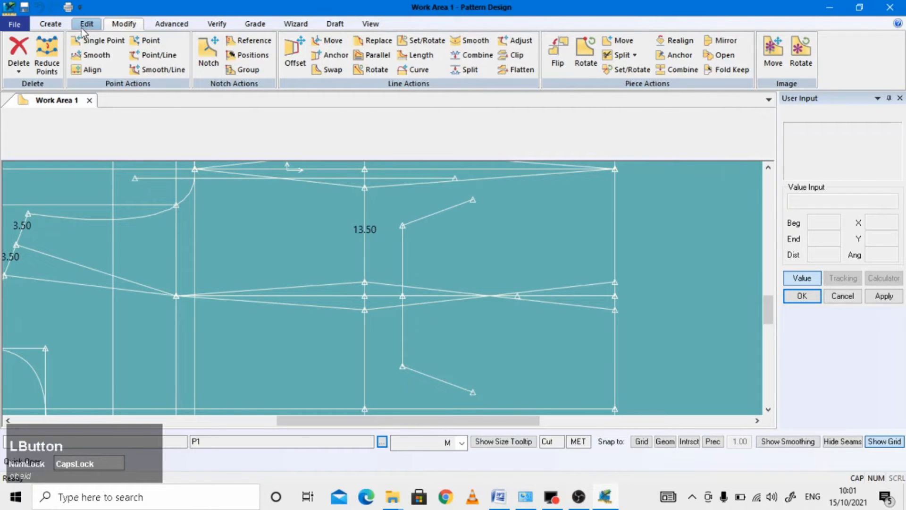
Step: Run a 2-point curve from the outer end of the centre-front 8 long line to 2 beyond the flap line's midpoint, on the side-seam half
click(51, 24)
click(222, 63)
click(251, 96)
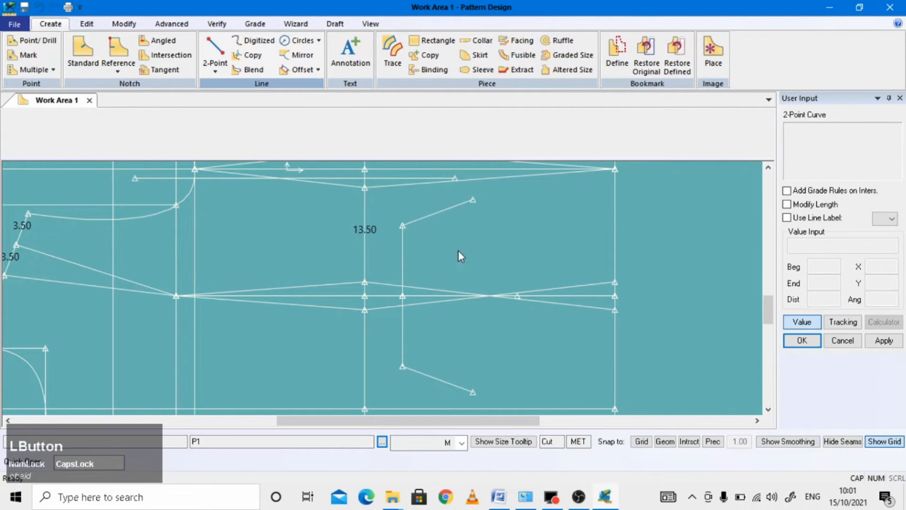
click(477, 388)
key(Return)
scroll(414, 287, down, 2)
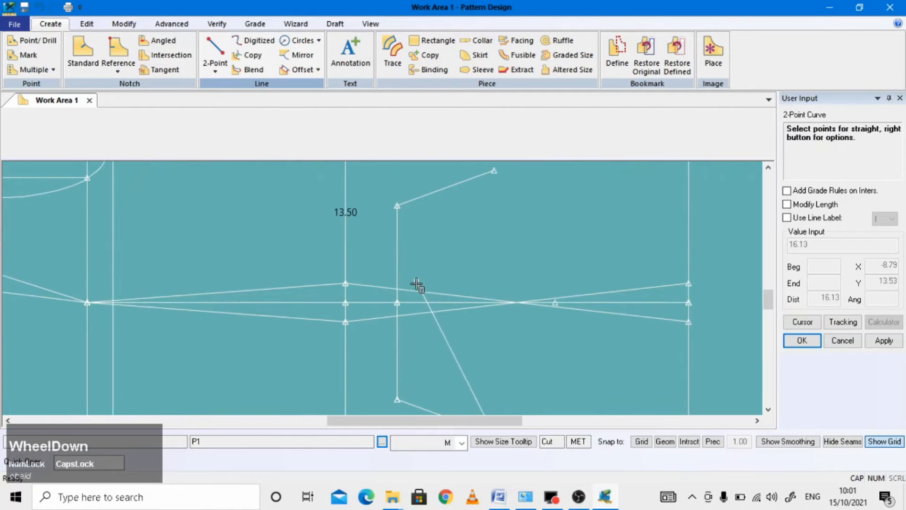
click(396, 303)
right_click(397, 306)
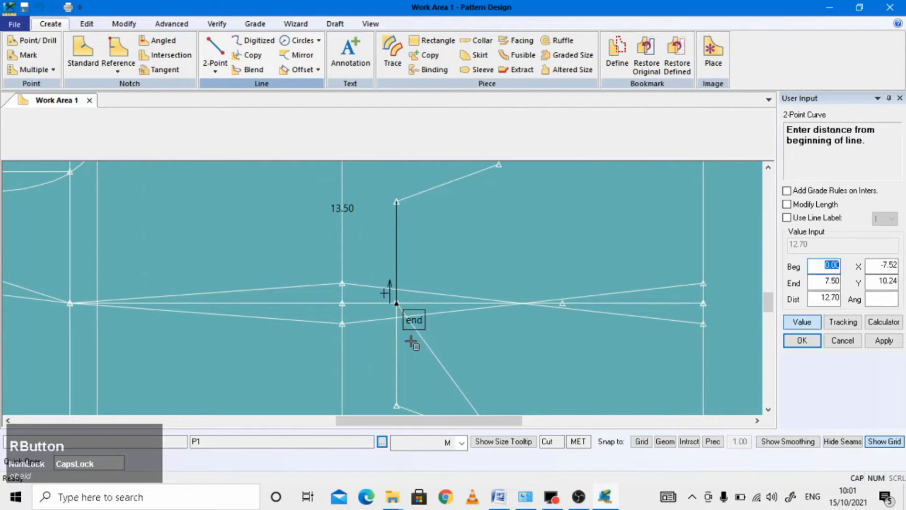
text(2)
key(Return)
Step: Bend the flap curve outward towards the hem into a rounded edge about 16.9 long
scroll(485, 317, up, 1)
scroll(478, 312, down, 1)
scroll(481, 314, up, 1)
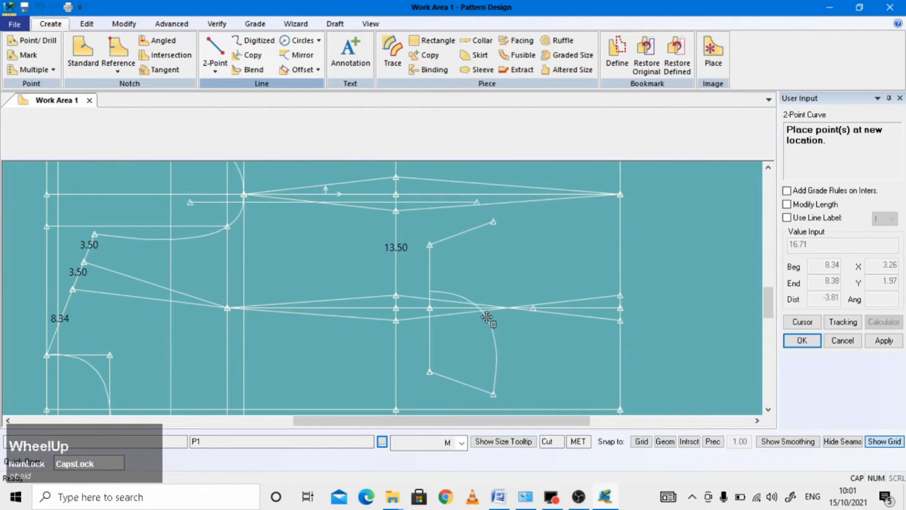
scroll(487, 315, down, 1)
scroll(485, 314, down, 1)
scroll(484, 311, up, 1)
scroll(484, 311, up, 1)
scroll(486, 313, up, 1)
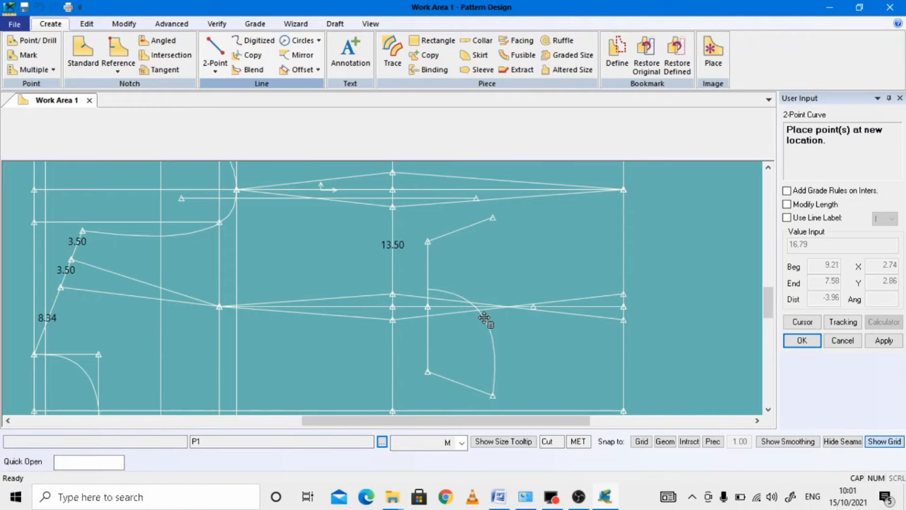
click(486, 319)
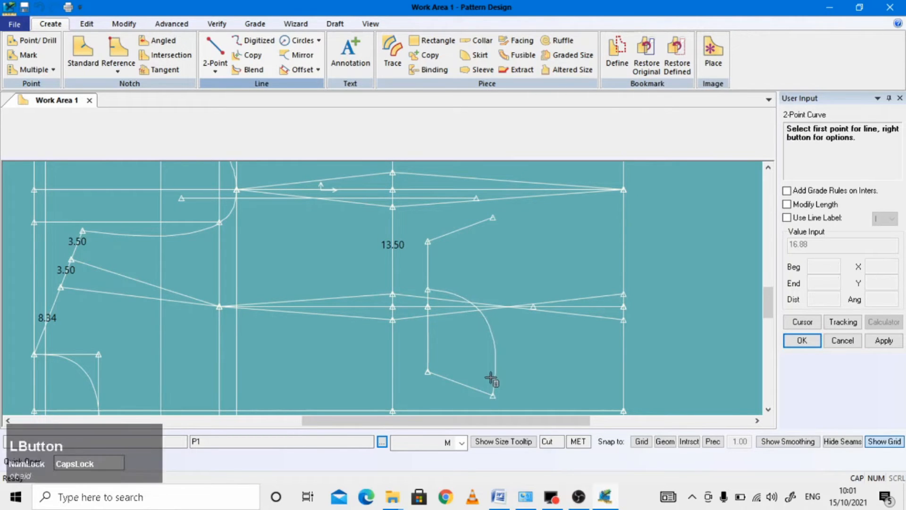
right_click(347, 252)
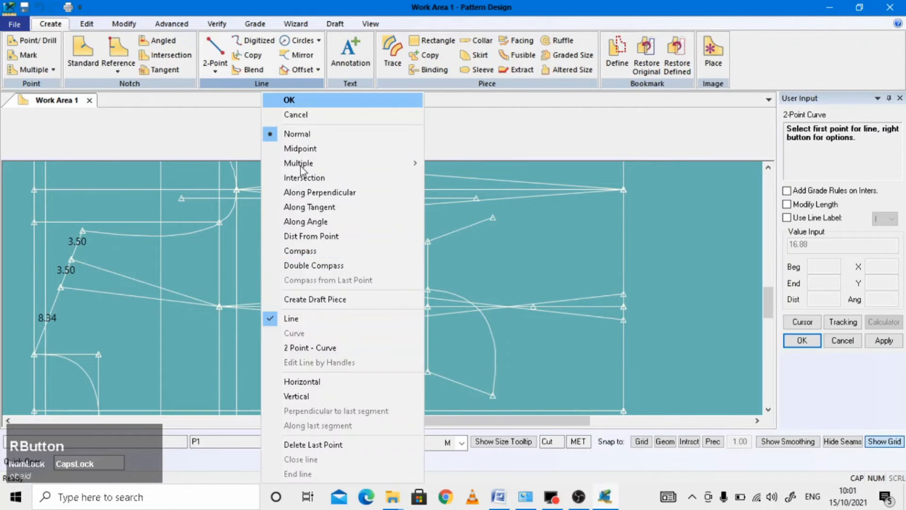
click(289, 97)
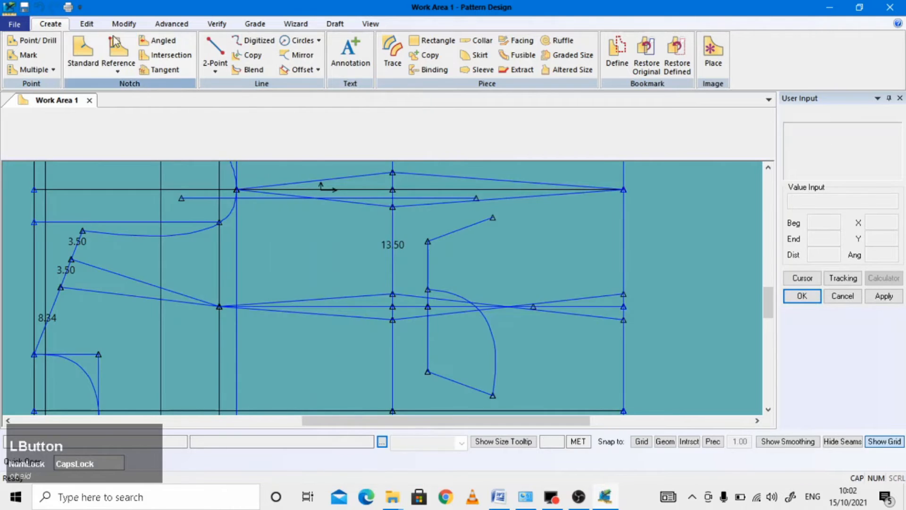
click(297, 54)
scroll(486, 355, down, 1)
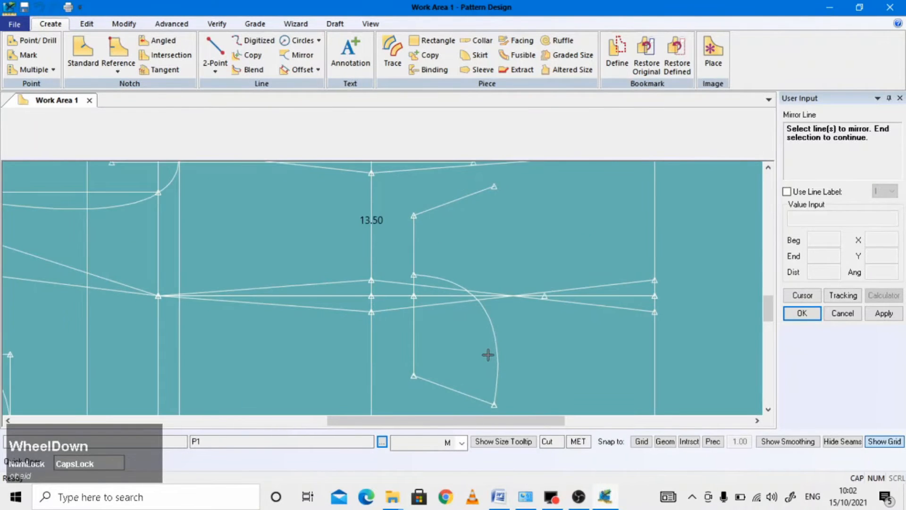
scroll(496, 351, down, 1)
click(495, 348)
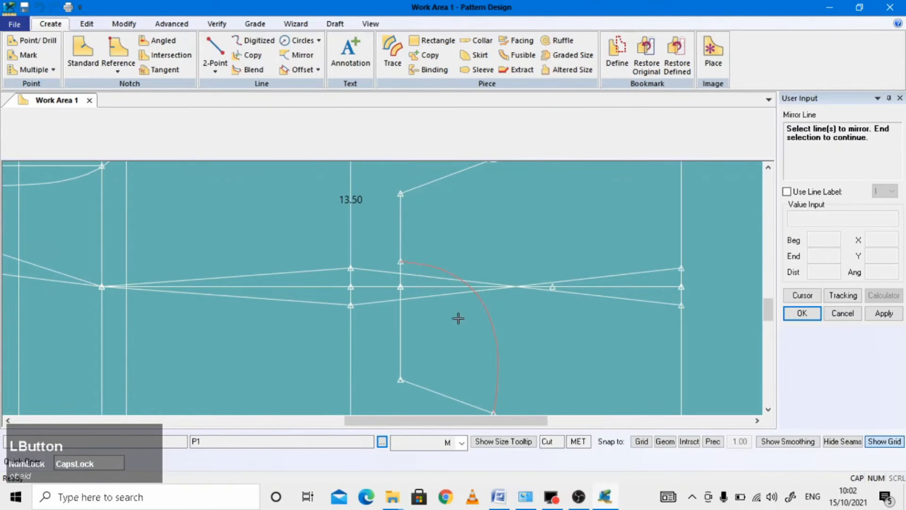
click(419, 285)
right_click(418, 285)
click(418, 286)
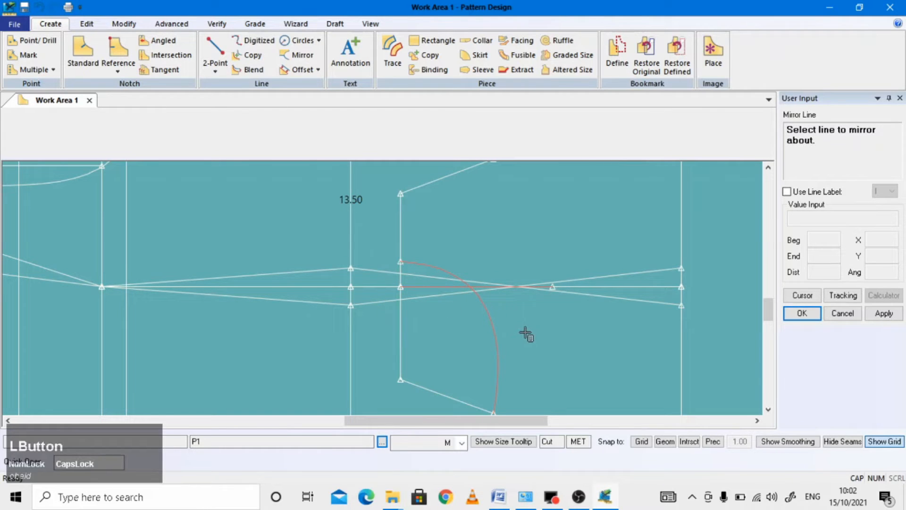
right_click(526, 333)
click(508, 168)
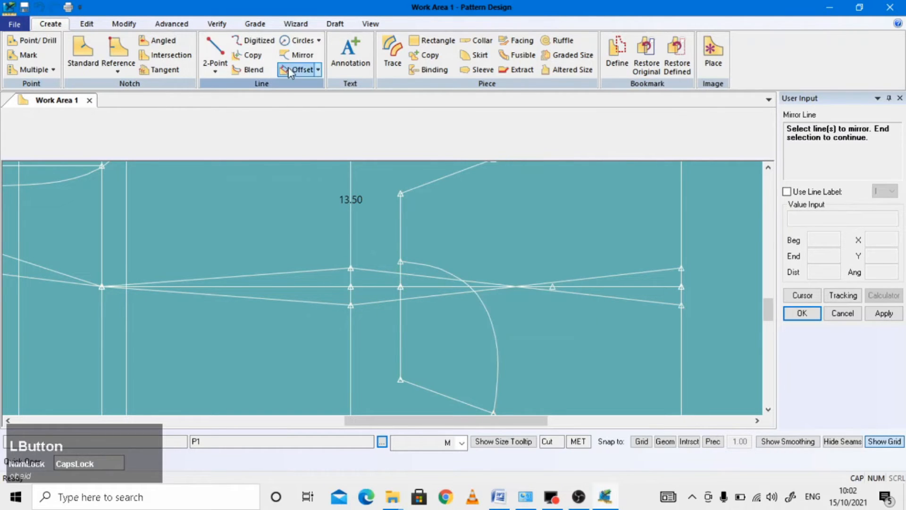
Step: Mirror the rounded flap curve about the dart centre line onto the side-seam half of the flap
click(495, 345)
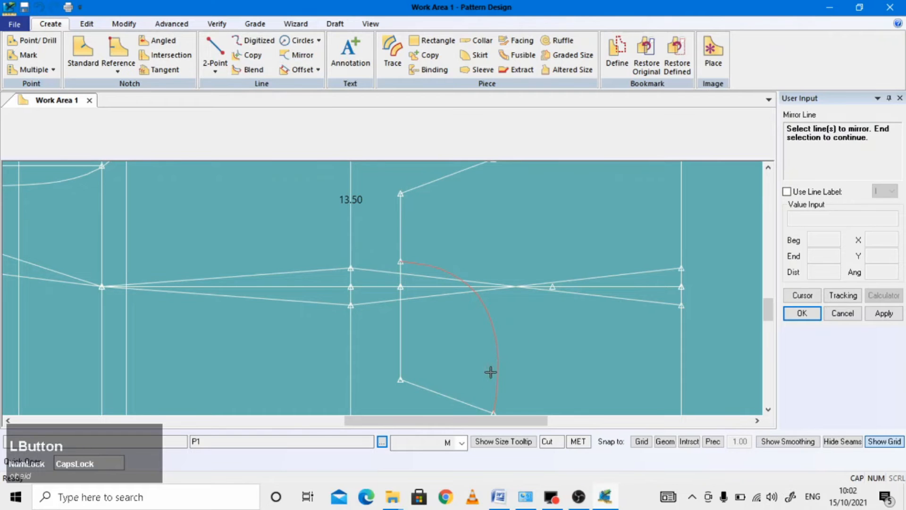
right_click(544, 336)
click(546, 338)
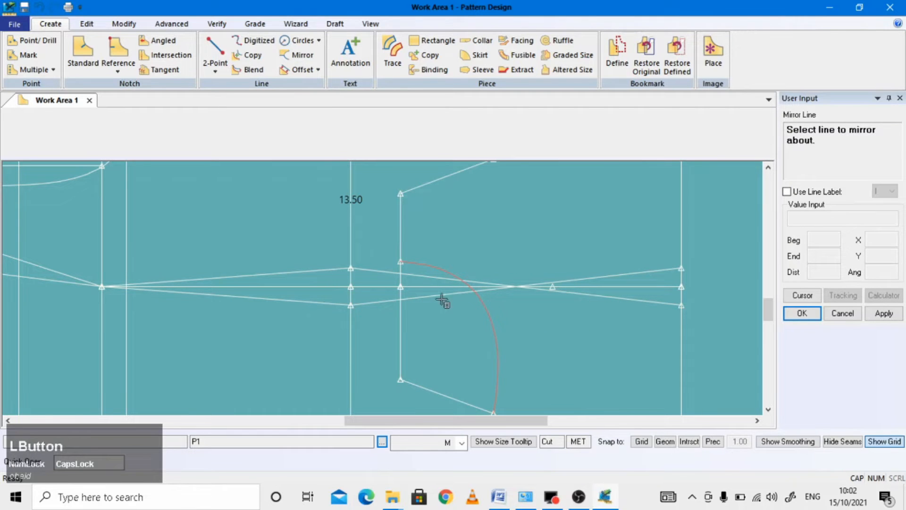
click(430, 286)
scroll(431, 286, up, 2)
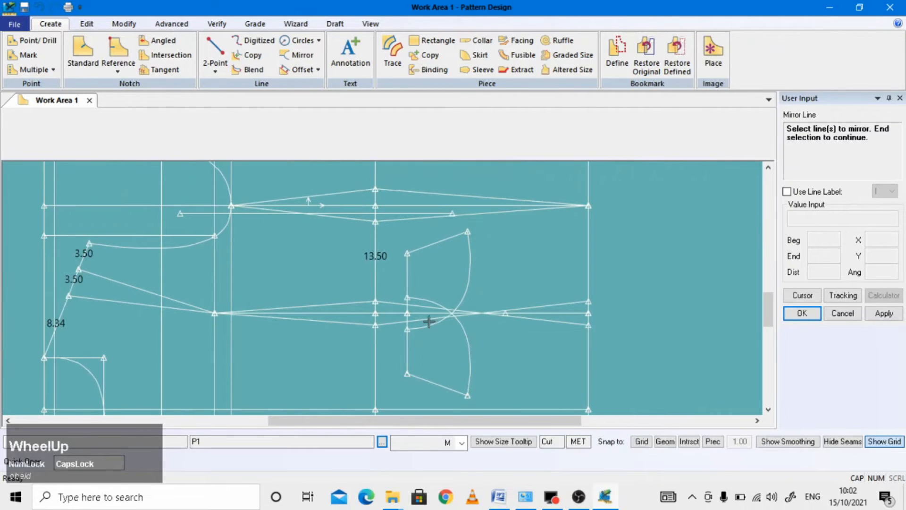
scroll(416, 313, down, 2)
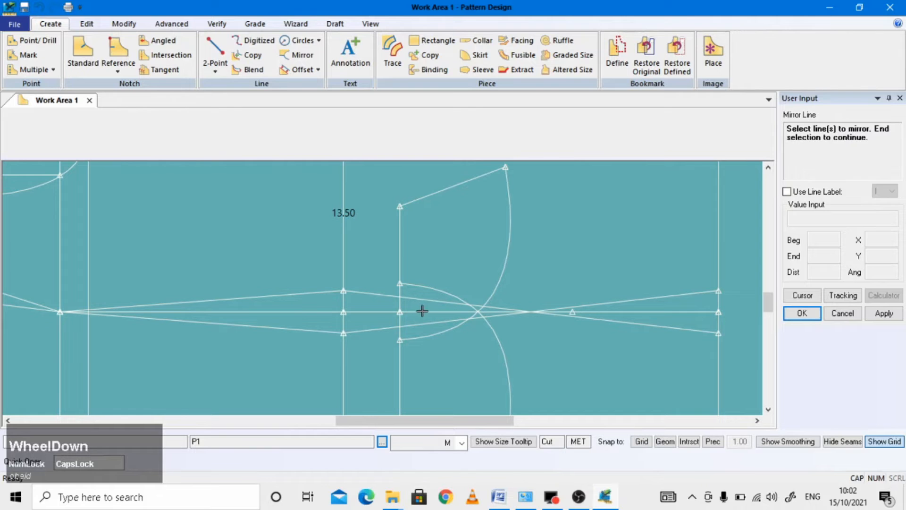
right_click(569, 238)
click(614, 246)
scroll(387, 283, up, 2)
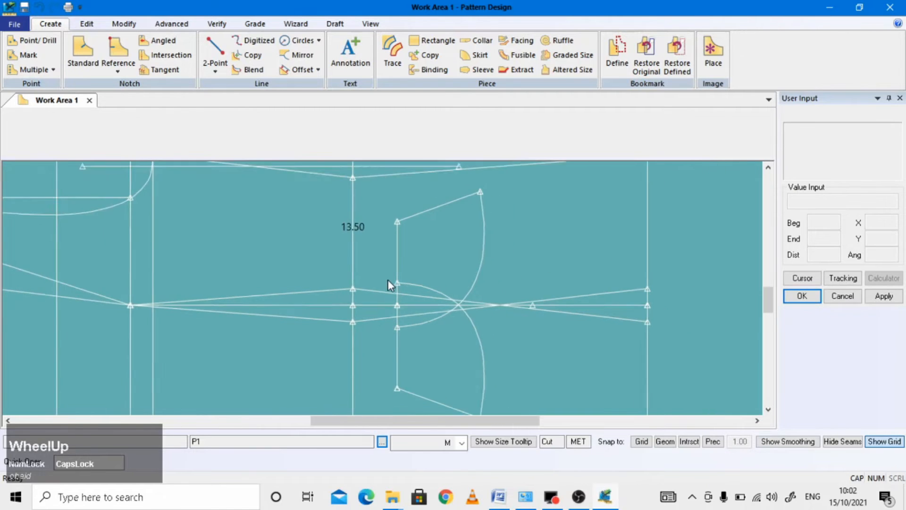
scroll(388, 283, up, 1)
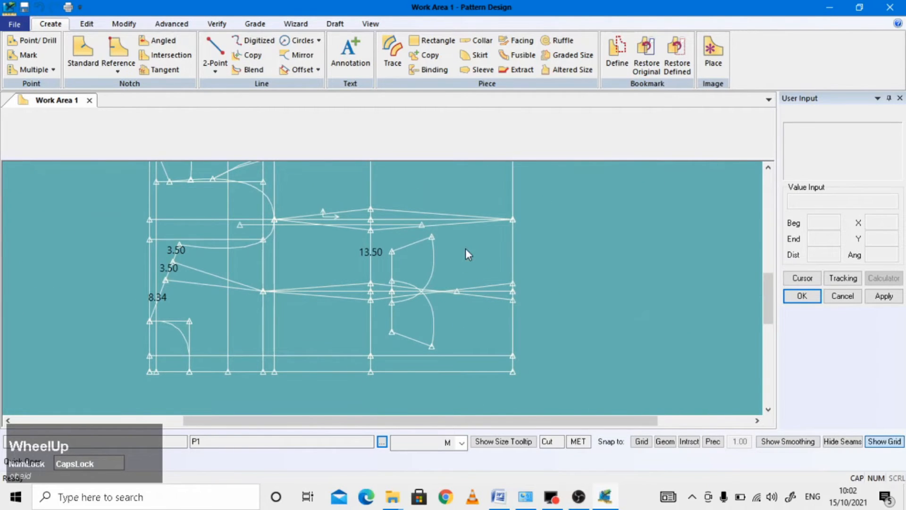
scroll(417, 284, up, 3)
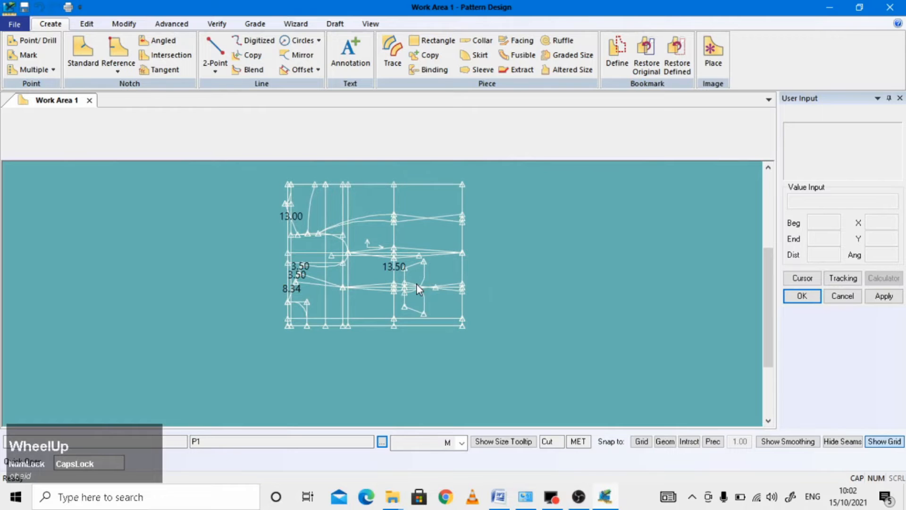
scroll(410, 196, down, 5)
scroll(319, 311, up, 2)
scroll(313, 313, down, 1)
scroll(314, 313, up, 2)
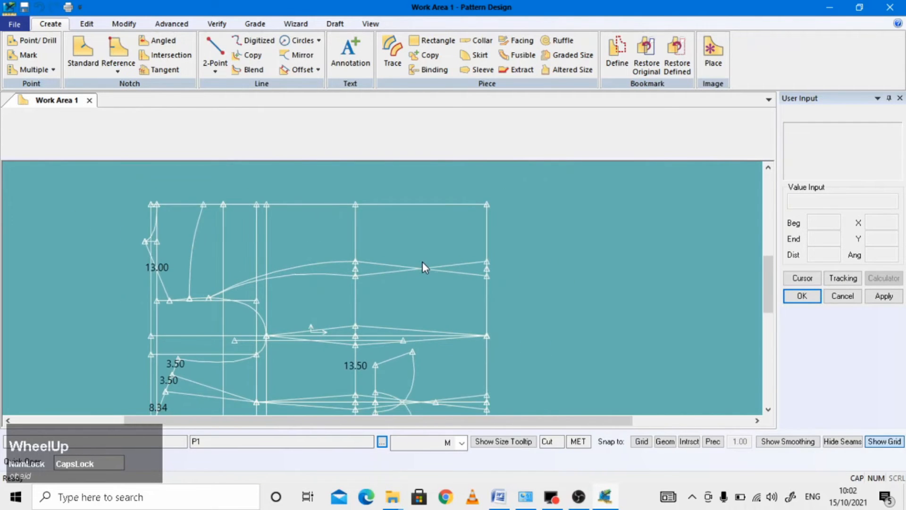
Step: Measure the waistline segment between the back dart and the side-seam dart
scroll(424, 267, down, 1)
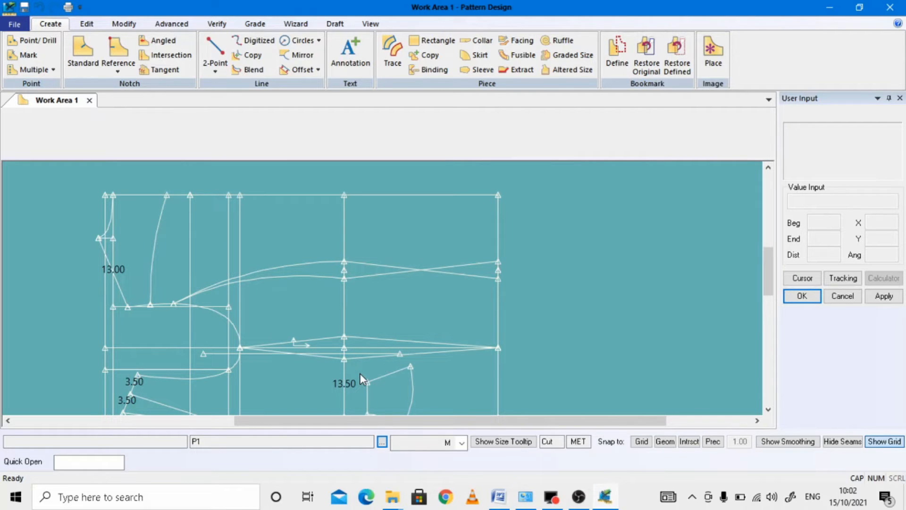
click(124, 24)
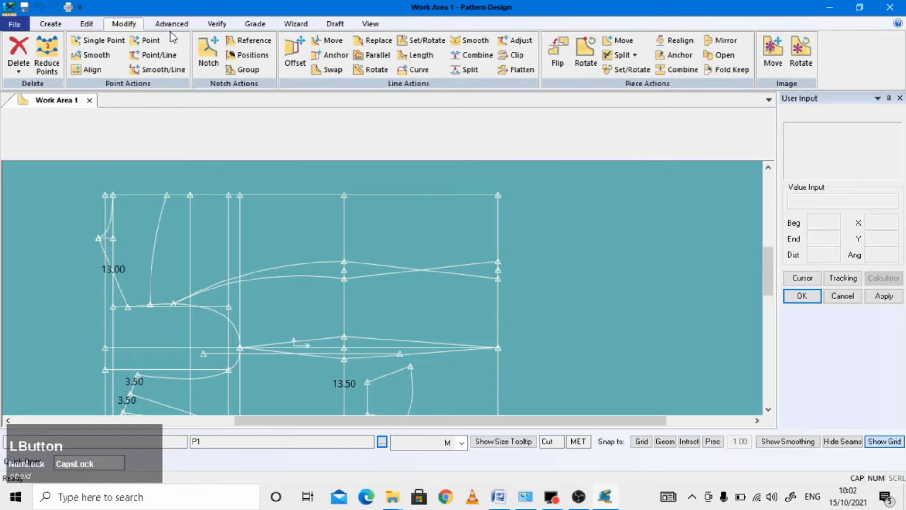
click(216, 23)
click(297, 56)
click(344, 308)
right_click(350, 308)
click(360, 309)
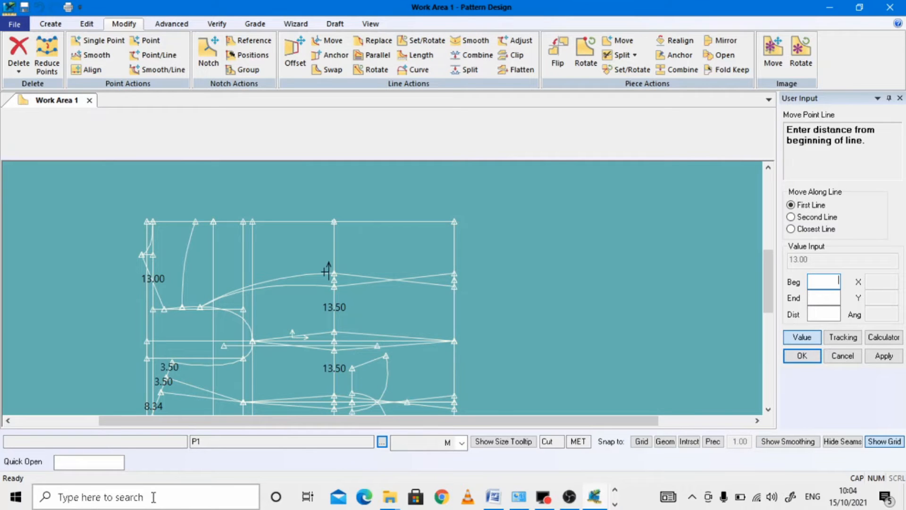
Step: Use the expression 13.5/2 for the distance from the beginning of the back waistline and apply it
click(884, 336)
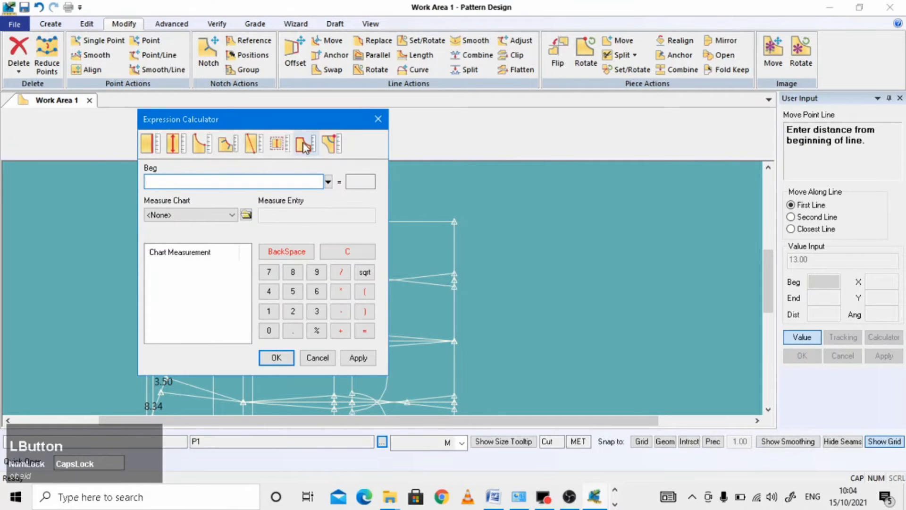
drag(308, 127, 647, 142)
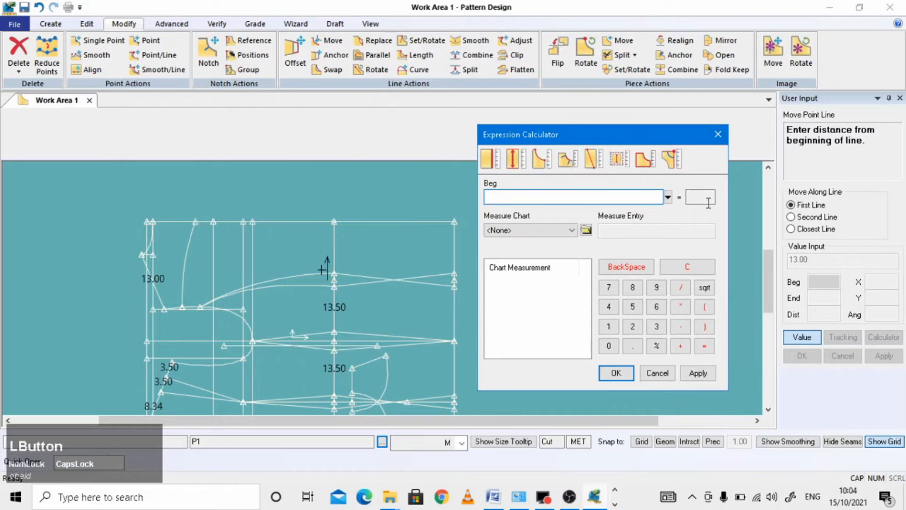
click(609, 326)
click(660, 329)
click(633, 345)
click(632, 306)
click(681, 287)
click(632, 326)
click(697, 373)
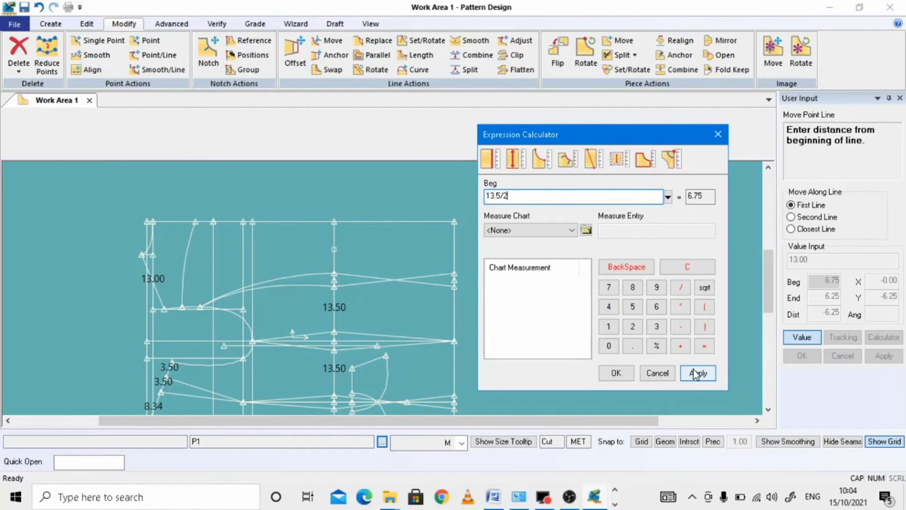
Step: Extend the back waistline beyond the centre-back line by changing its distance from the beginning to 13.5/2+13.5
click(683, 346)
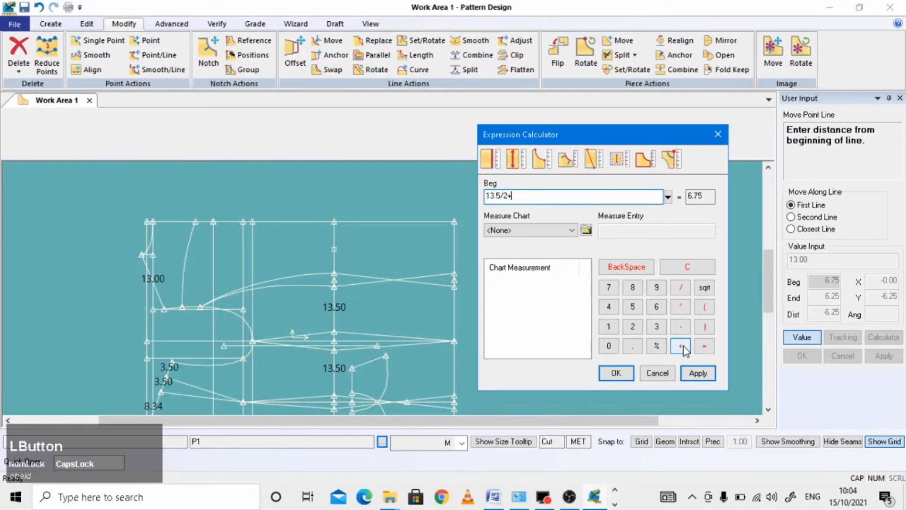
click(657, 327)
click(630, 349)
click(638, 304)
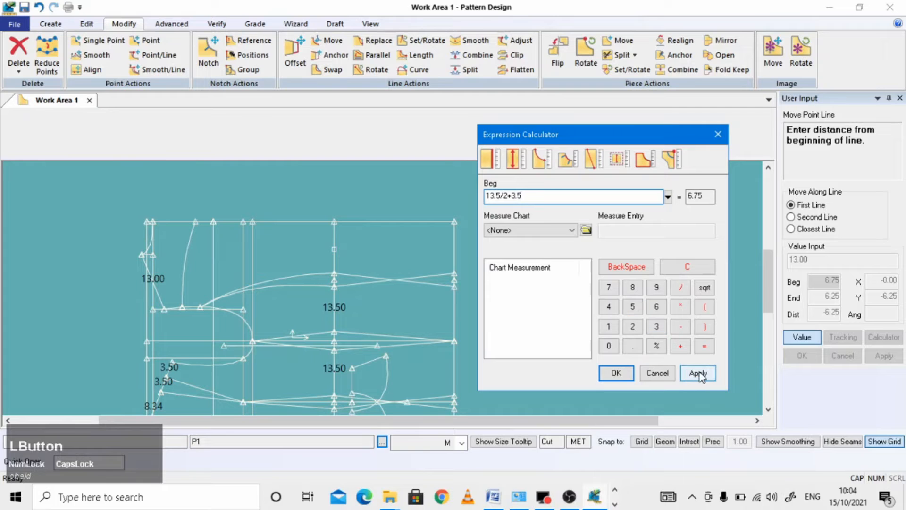
click(512, 196)
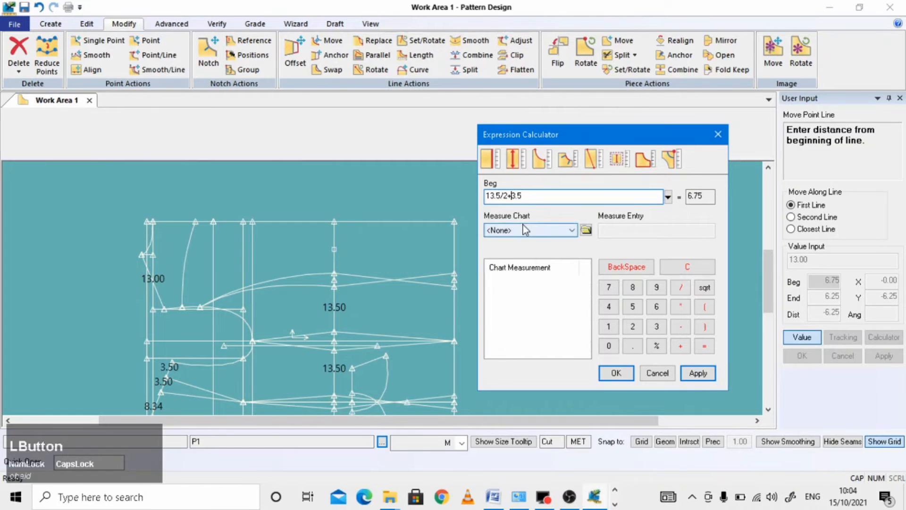
text(1)
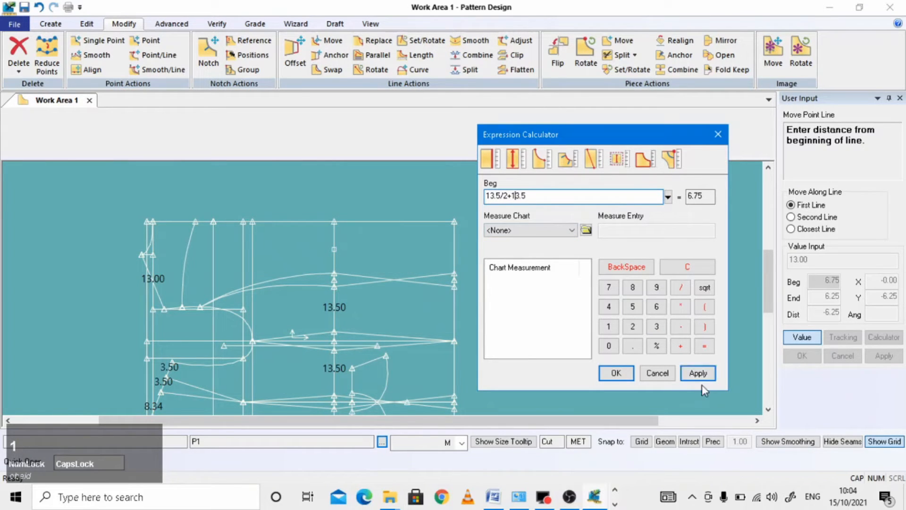
click(695, 373)
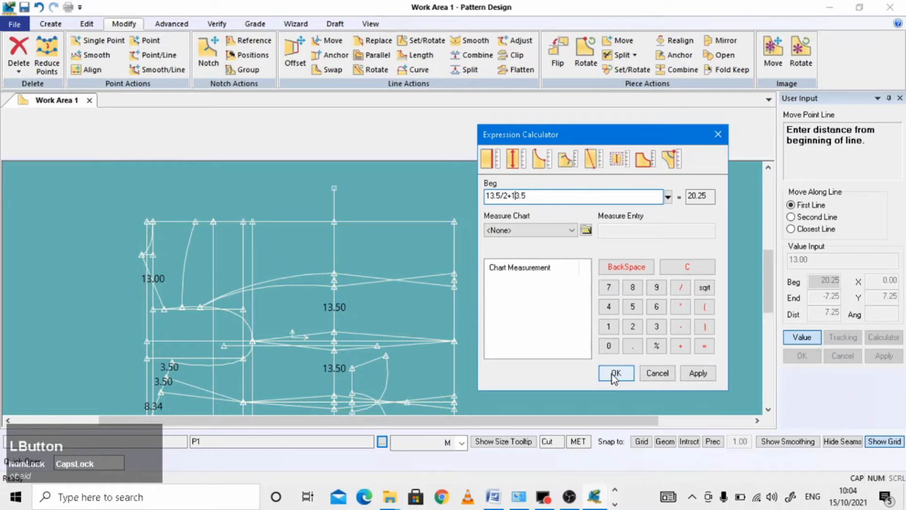
click(615, 374)
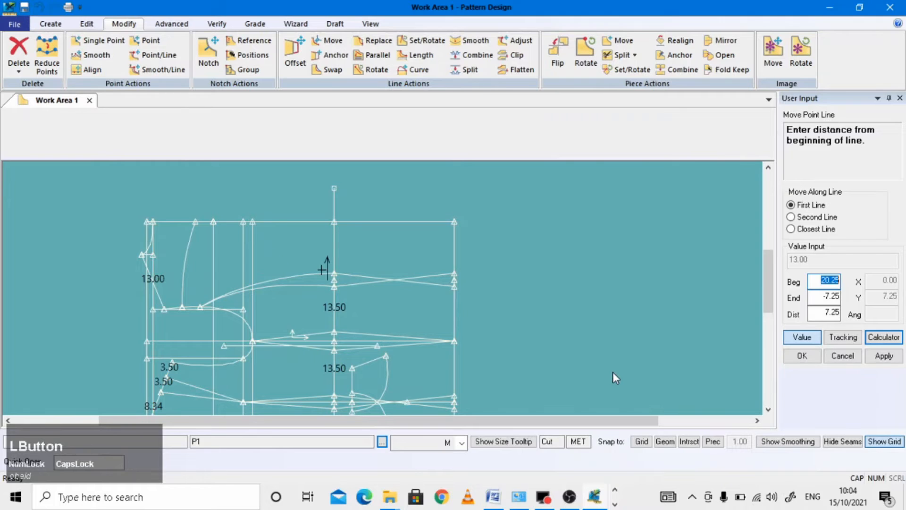
click(804, 356)
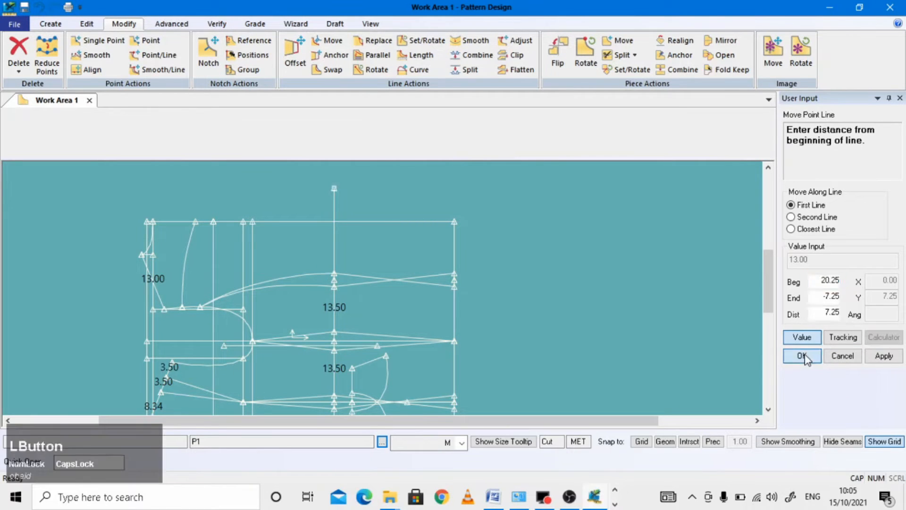
Step: Offset the extended back waistline evenly by -4, towards the hem
scroll(354, 232, up, 1)
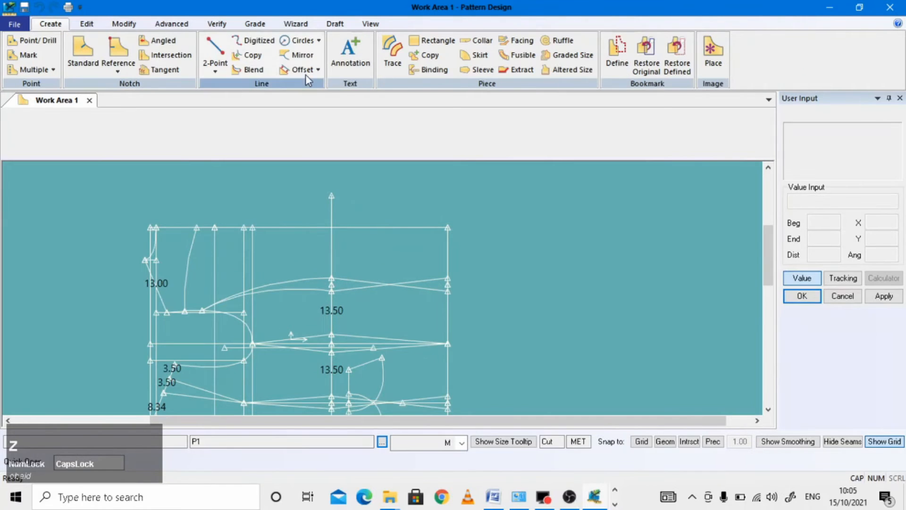
click(304, 73)
click(333, 243)
right_click(334, 243)
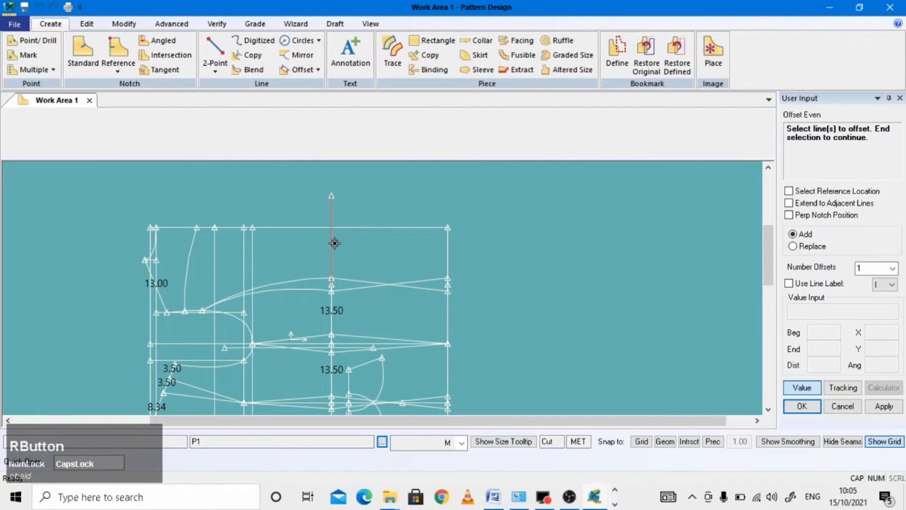
click(334, 243)
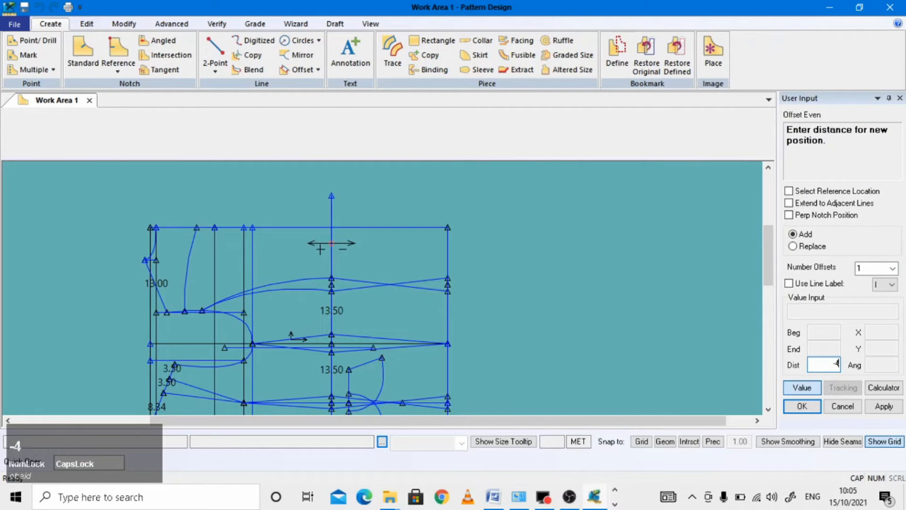
key(Return)
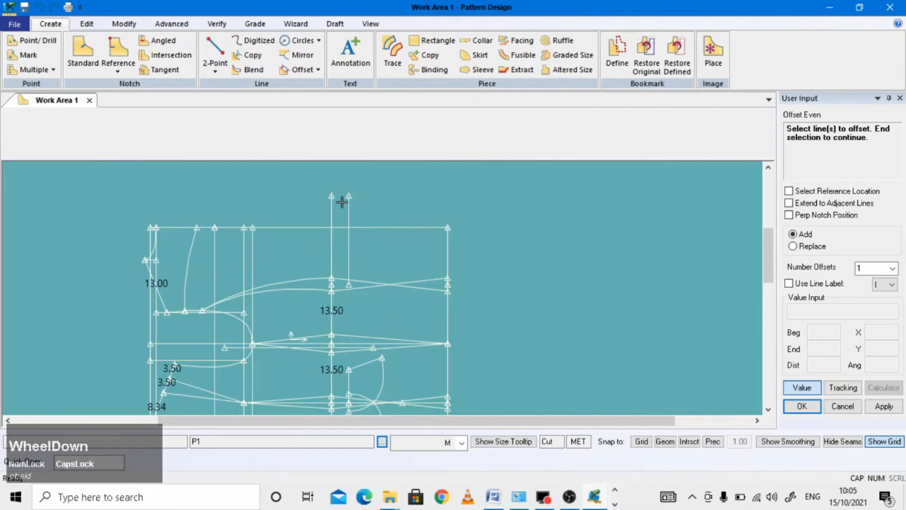
Step: Draw a perpendicular line from the outer end of the extended waistline towards the hem, running past the offset line
scroll(349, 198, down, 2)
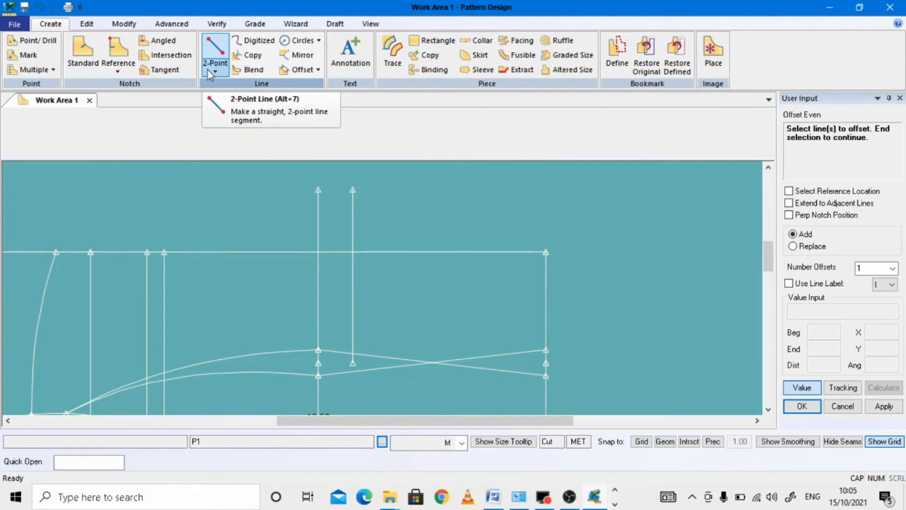
click(209, 71)
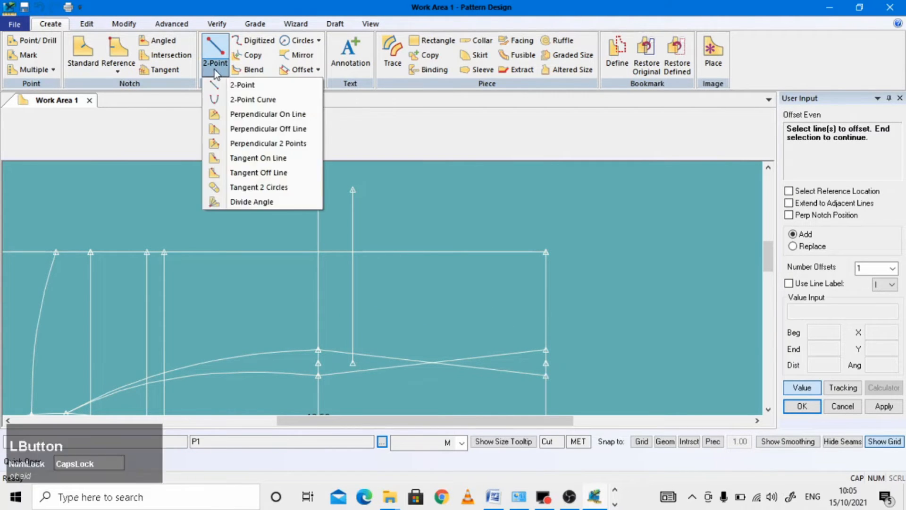
click(270, 113)
scroll(318, 188, down, 3)
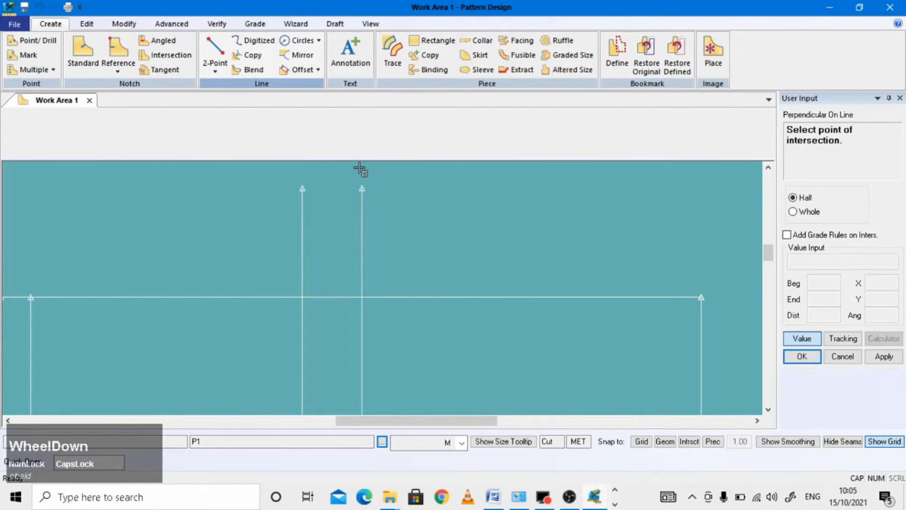
click(299, 202)
click(303, 186)
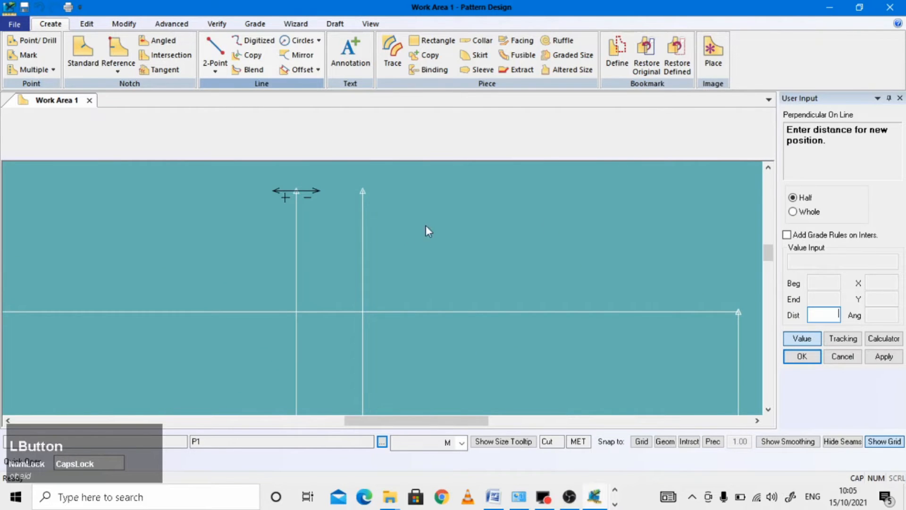
click(801, 339)
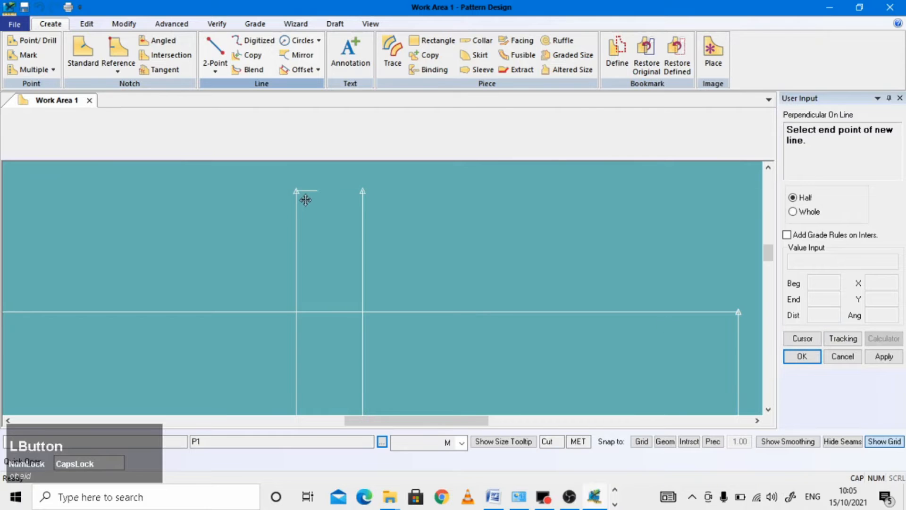
click(392, 194)
right_click(419, 222)
click(418, 222)
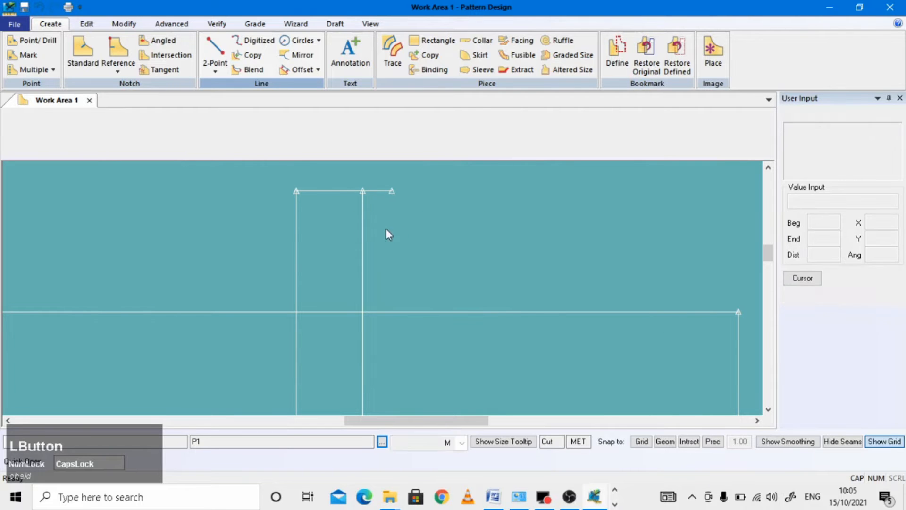
Step: Clip the perpendicular end line at the offset line, keeping the part between the two parallel lines
click(124, 23)
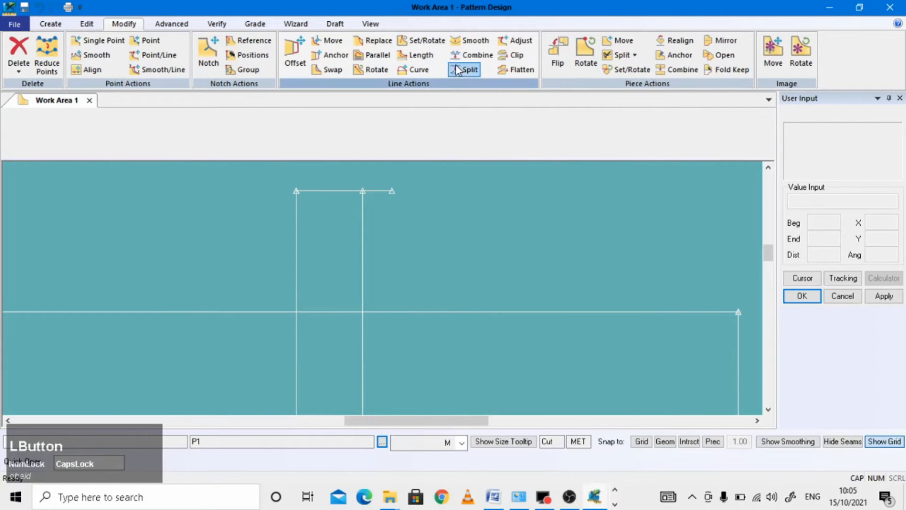
click(517, 55)
click(358, 191)
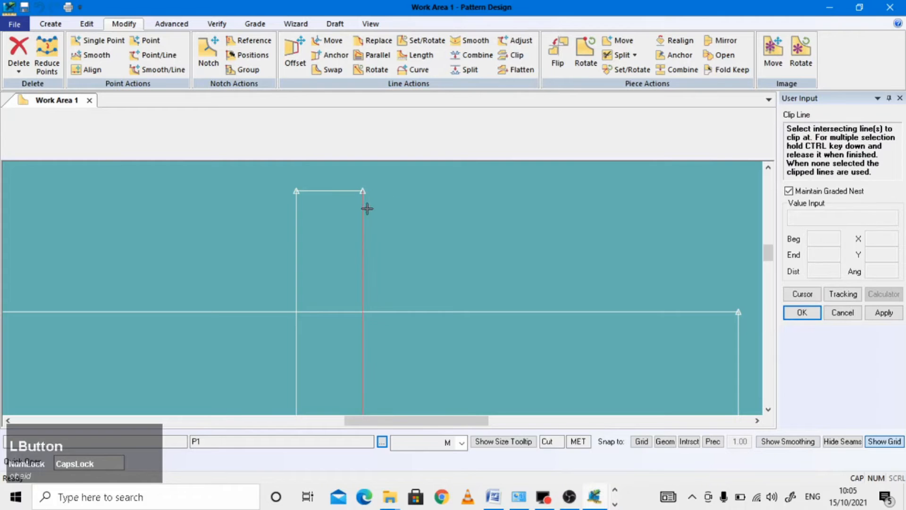
right_click(418, 216)
click(420, 216)
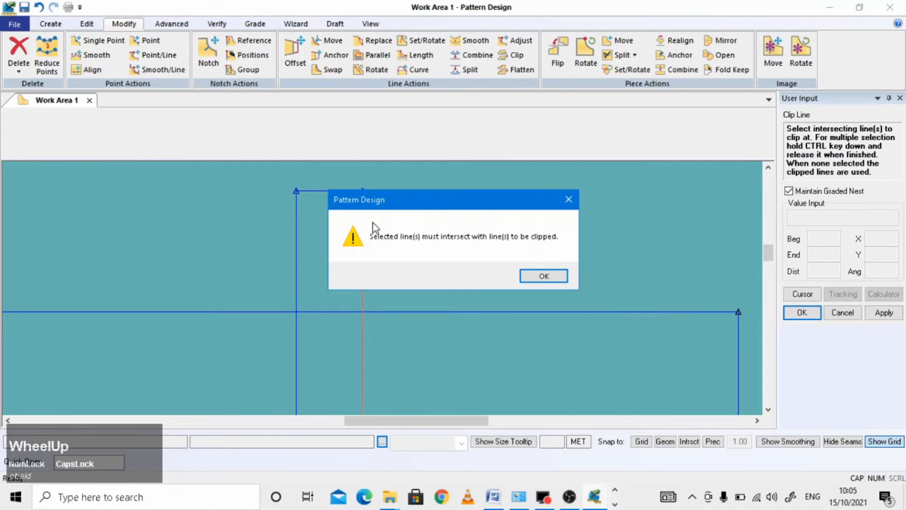
click(570, 207)
scroll(368, 189, up, 2)
scroll(359, 187, down, 3)
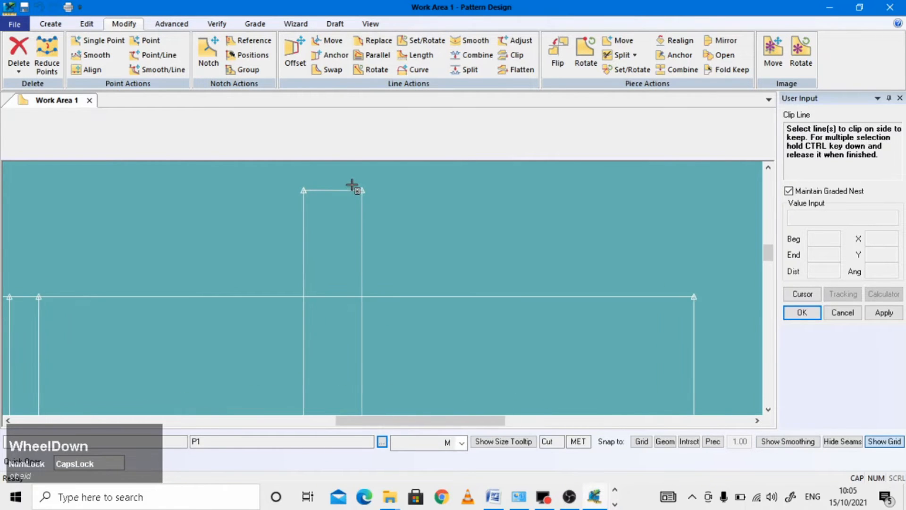
scroll(353, 185, down, 1)
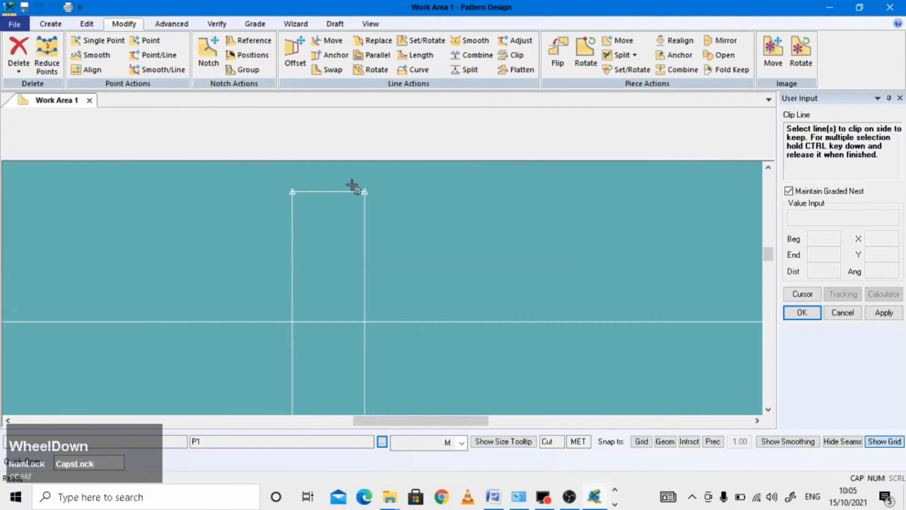
Step: Draw a perpendicular on the extended waistline, 4 from its outer end, running past the offset line towards the hem
click(50, 24)
click(215, 69)
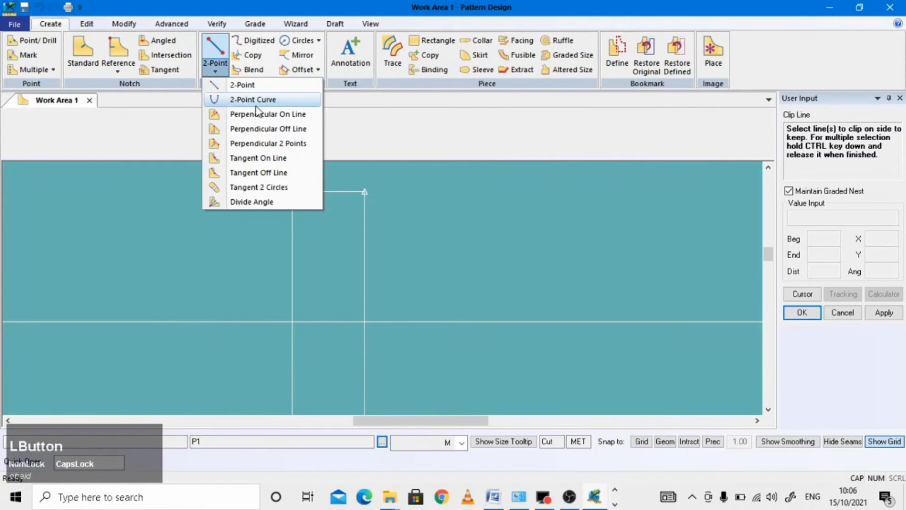
click(291, 114)
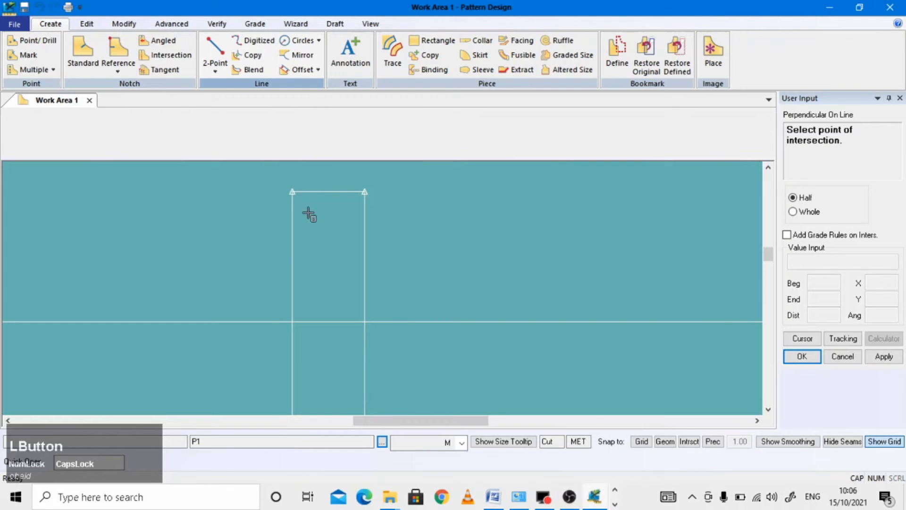
click(289, 222)
right_click(298, 188)
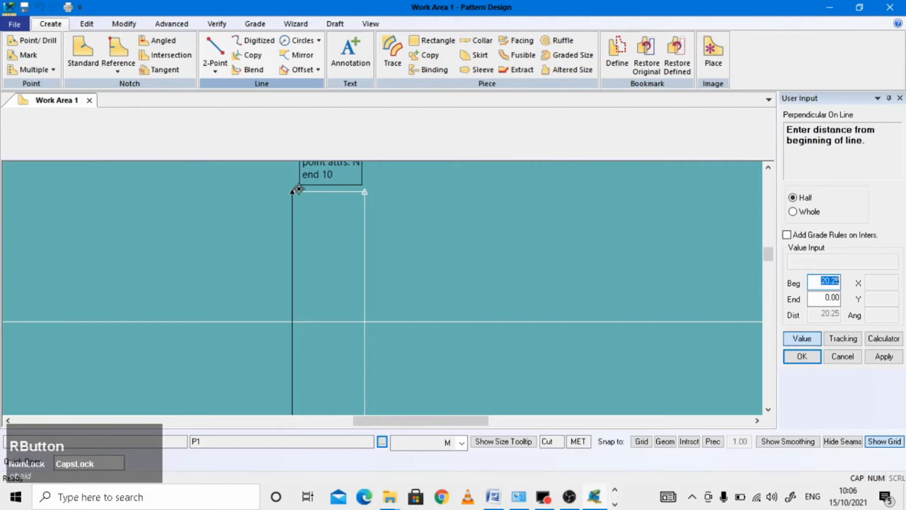
click(830, 302)
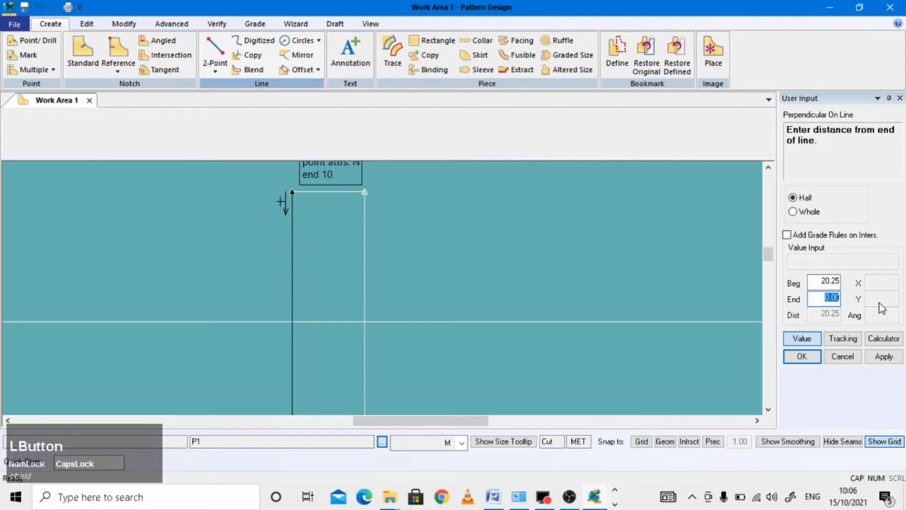
text(4)
key(Return)
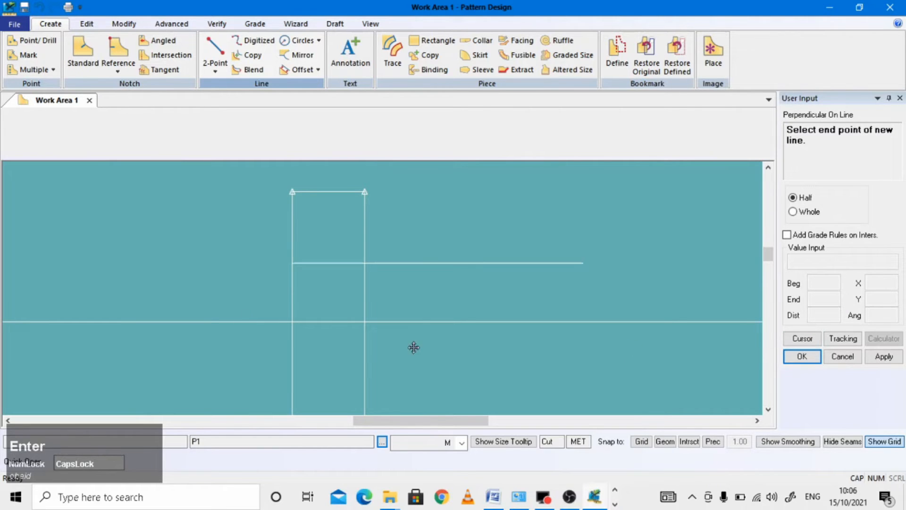
click(445, 279)
right_click(464, 233)
click(463, 234)
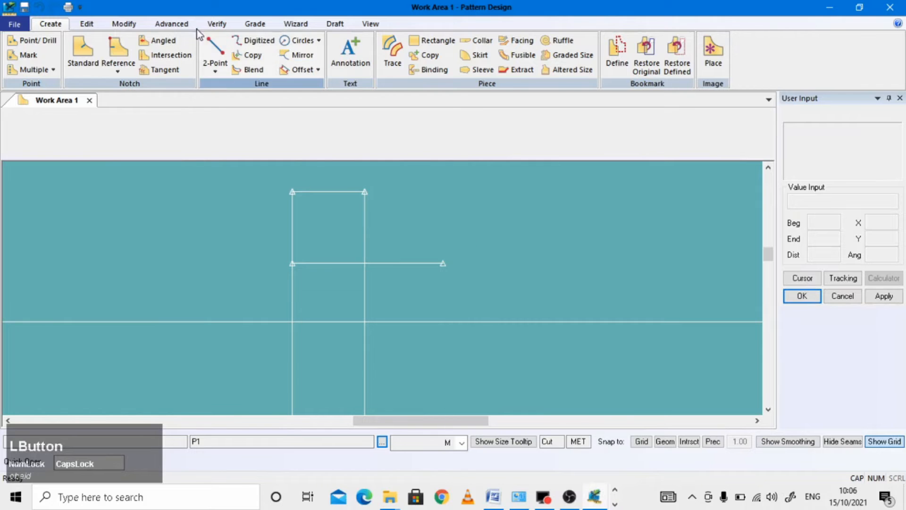
Step: Clip the inner perpendicular line at the offset line, keeping the part between the two parallel belt lines
click(123, 24)
click(514, 55)
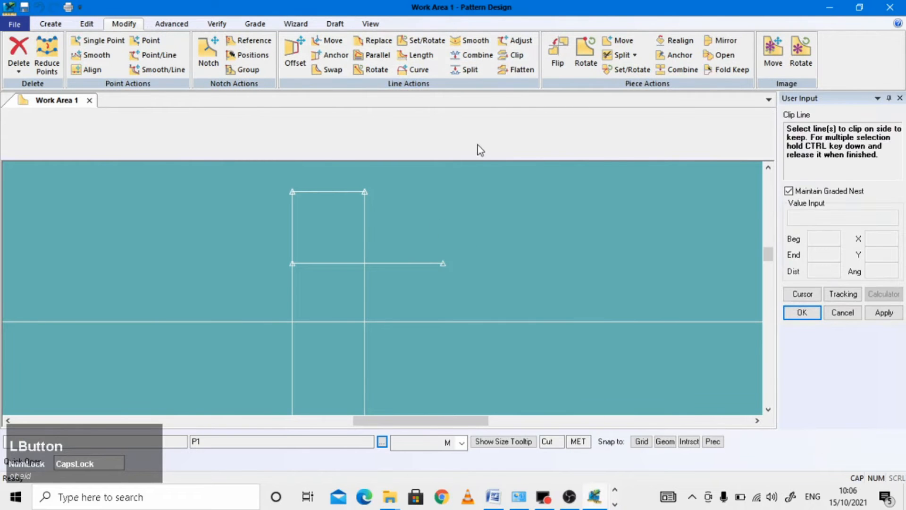
click(344, 262)
click(364, 277)
right_click(430, 232)
click(429, 231)
Step: Draw a perpendicular at 50% of the belt's outer end line, running inwards past the inner perpendicular line
click(50, 24)
click(215, 71)
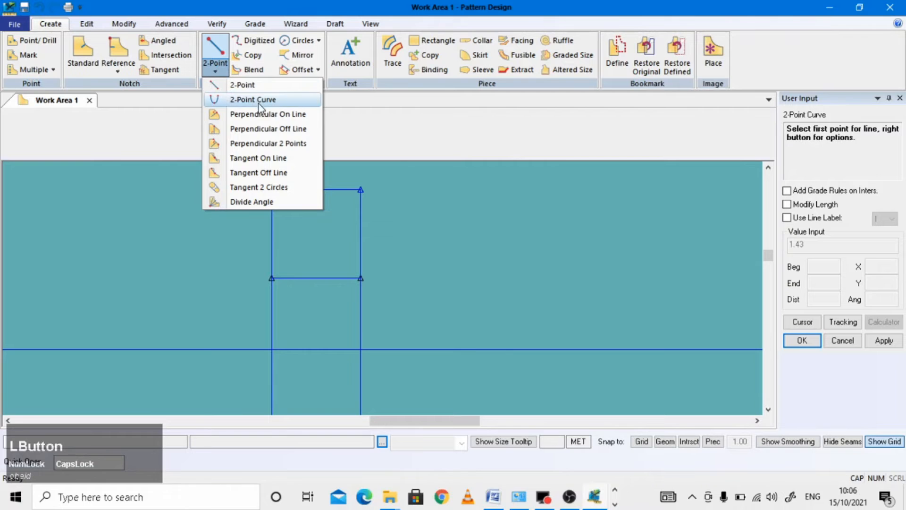
click(267, 114)
click(344, 189)
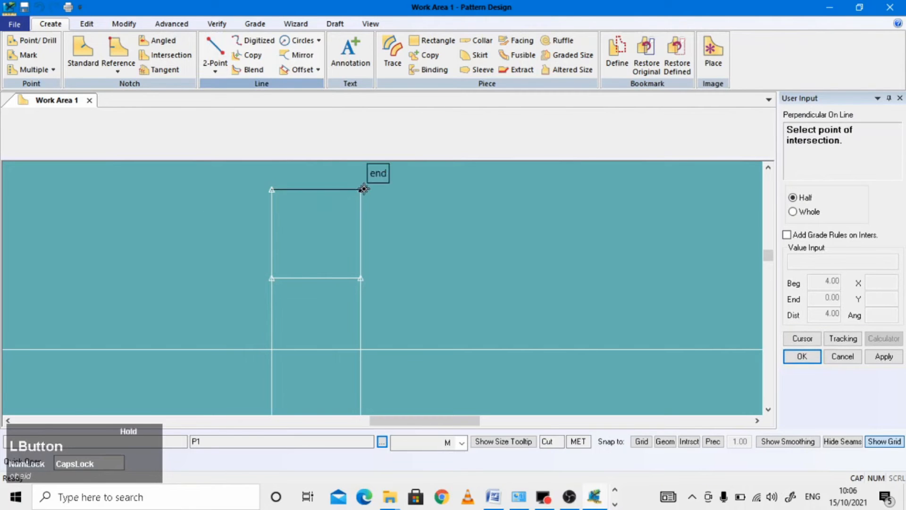
right_click(363, 189)
text(5)
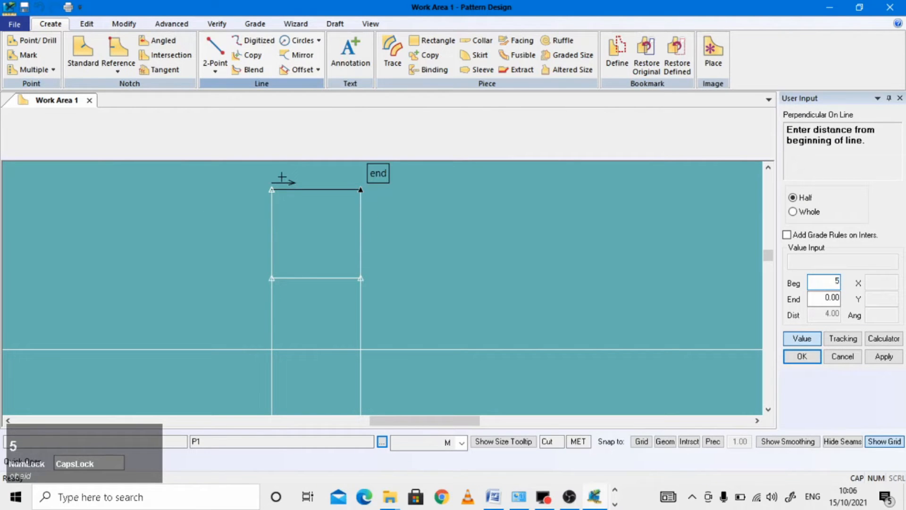
text(0%)
key(Return)
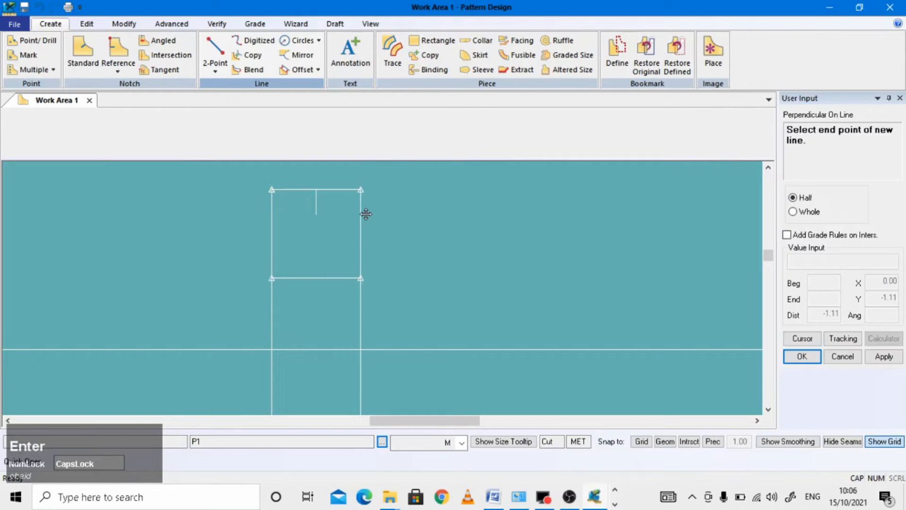
click(354, 304)
right_click(449, 211)
click(387, 215)
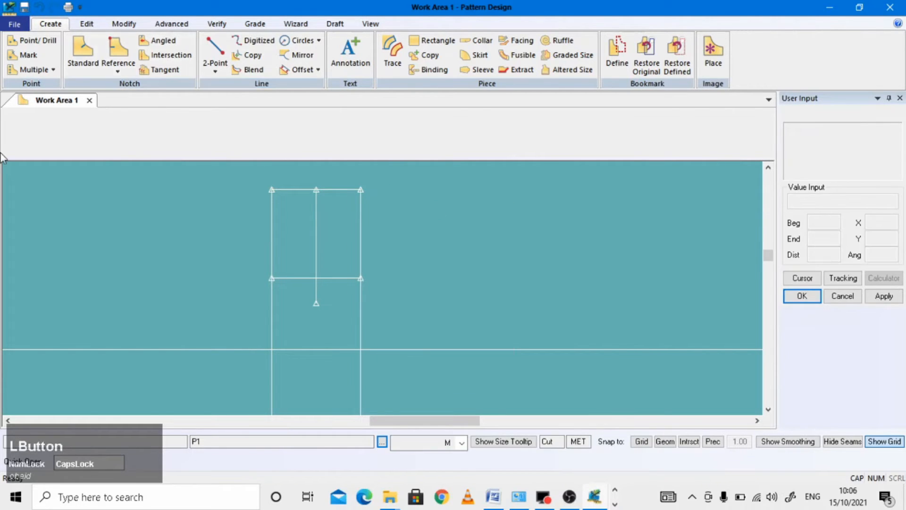
Step: Draw a rounding 2-point curve from the end line's midpoint to the inner perpendicular's waistline end, bulging towards the outer corner
click(218, 67)
click(246, 95)
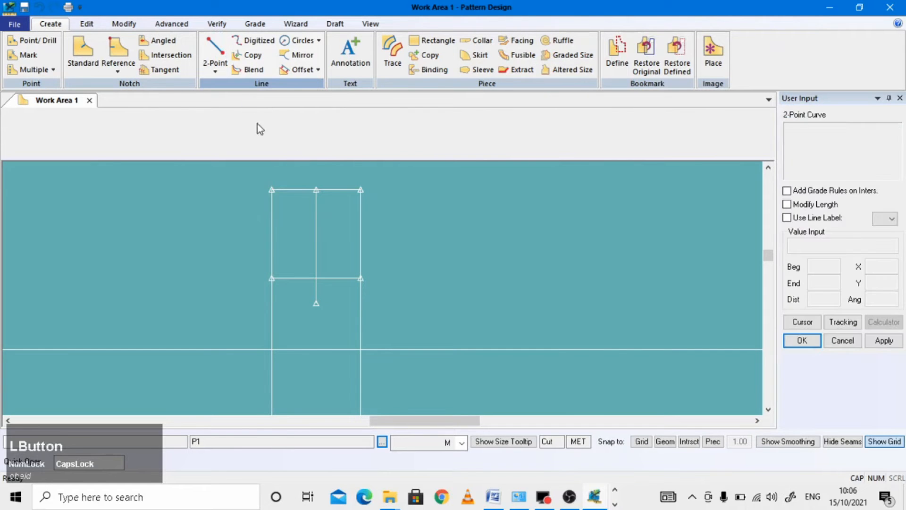
scroll(342, 198, down, 1)
drag(366, 194, 365, 184)
drag(323, 294, 311, 294)
scroll(323, 210, down, 1)
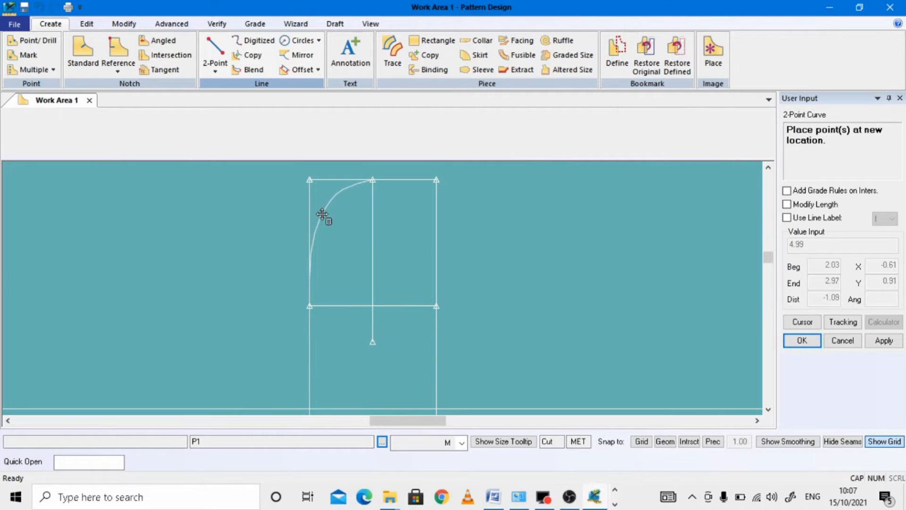
scroll(322, 211, down, 3)
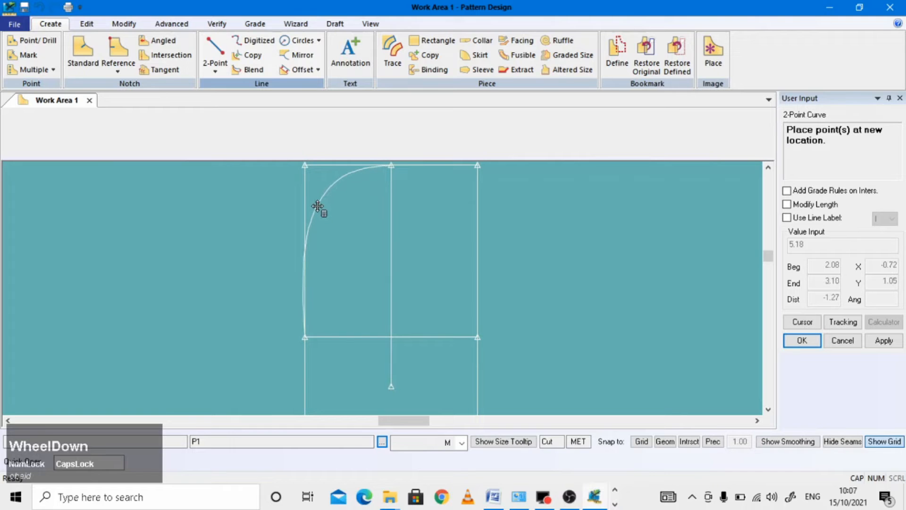
click(321, 206)
scroll(223, 277, up, 2)
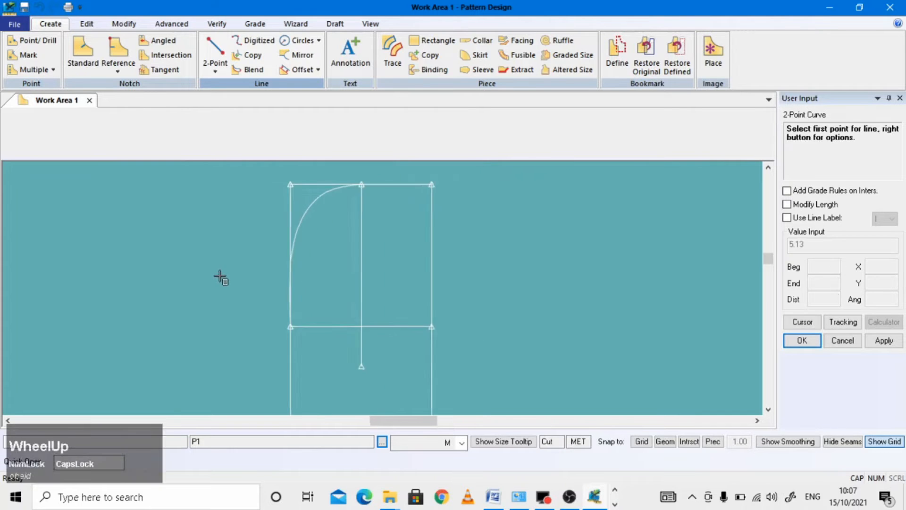
right_click(338, 234)
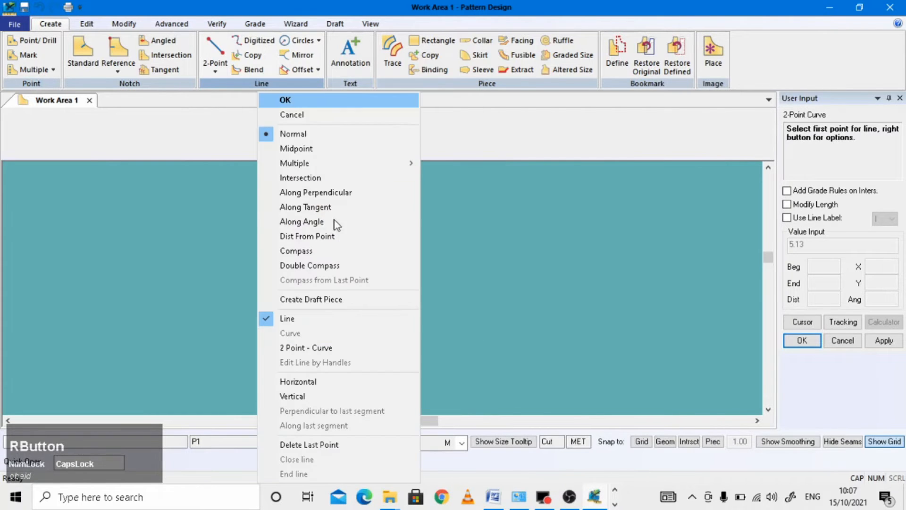
click(303, 101)
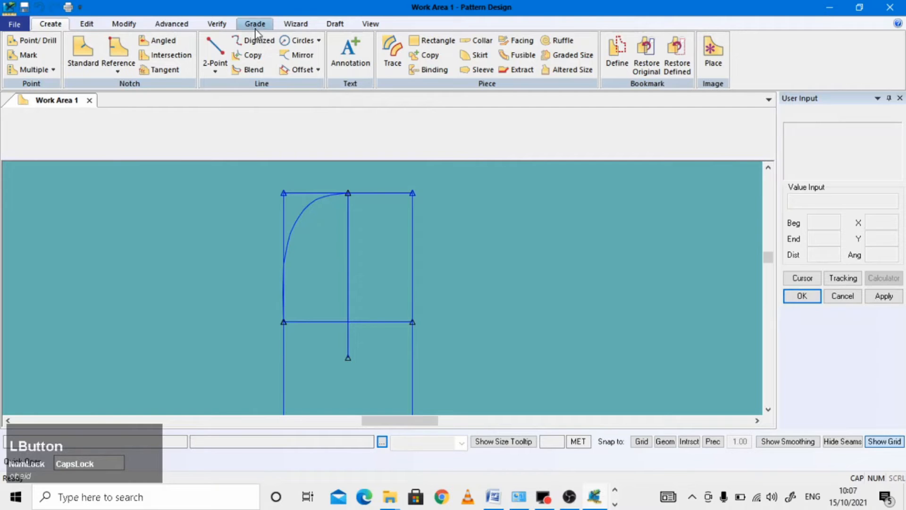
Step: Mirror the rounding curve about the belt's centre line to shape the other half of the end
click(295, 56)
click(304, 211)
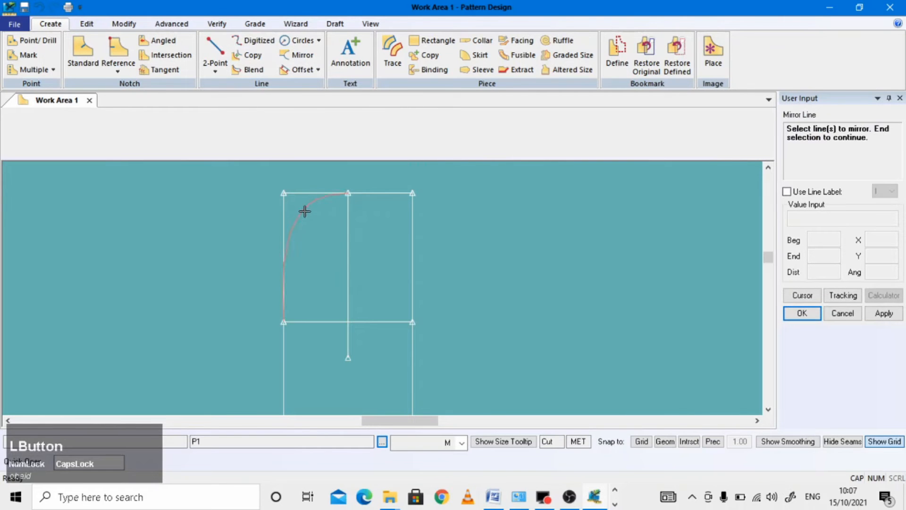
click(450, 218)
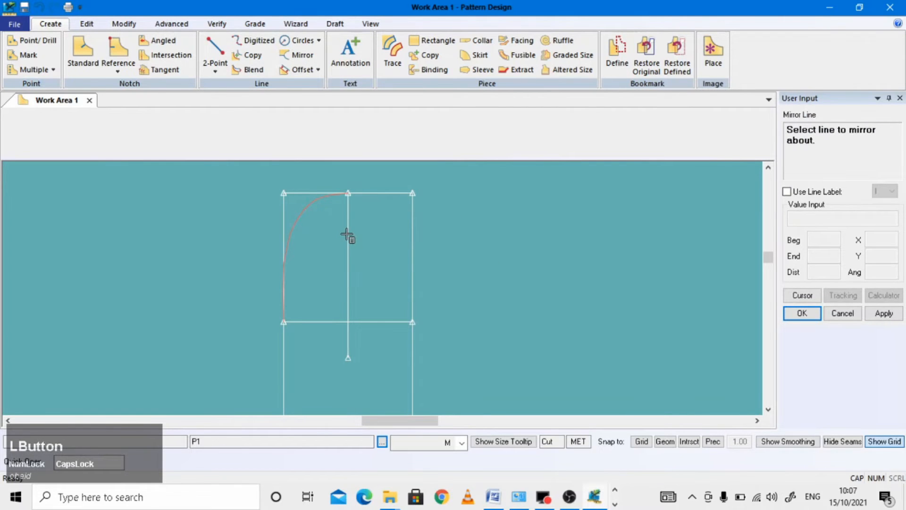
click(348, 265)
right_click(517, 263)
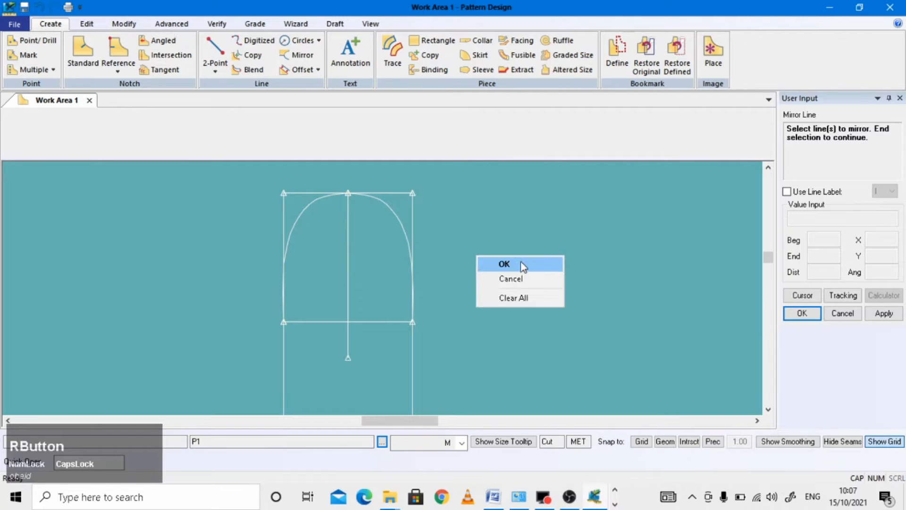
click(520, 262)
Step: Draw a perpendicular on the waistline from the back dart's centre point towards the hem, running past the offset line's inner end
scroll(330, 213, up, 5)
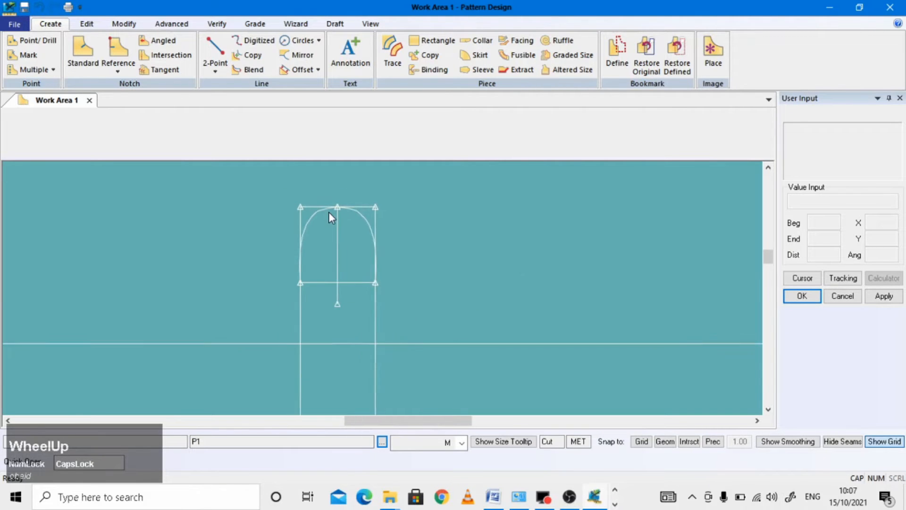
scroll(330, 216, down, 5)
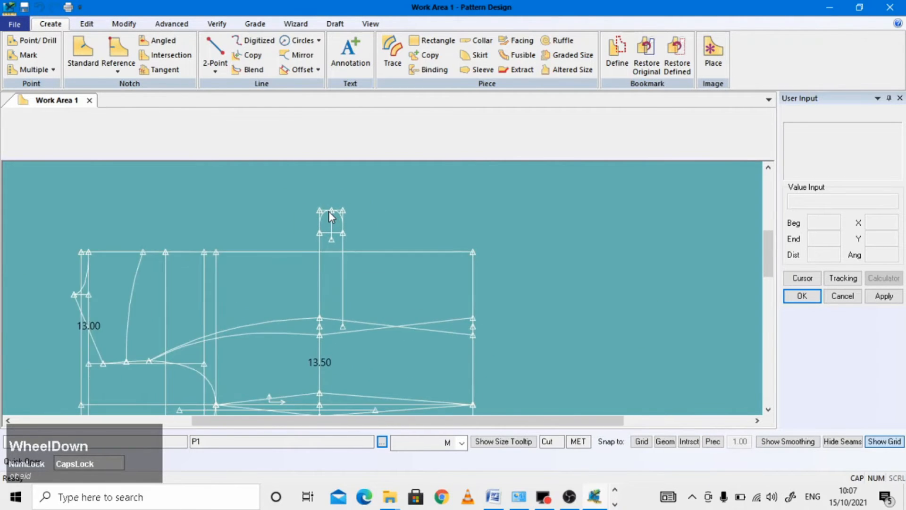
scroll(331, 366, down, 1)
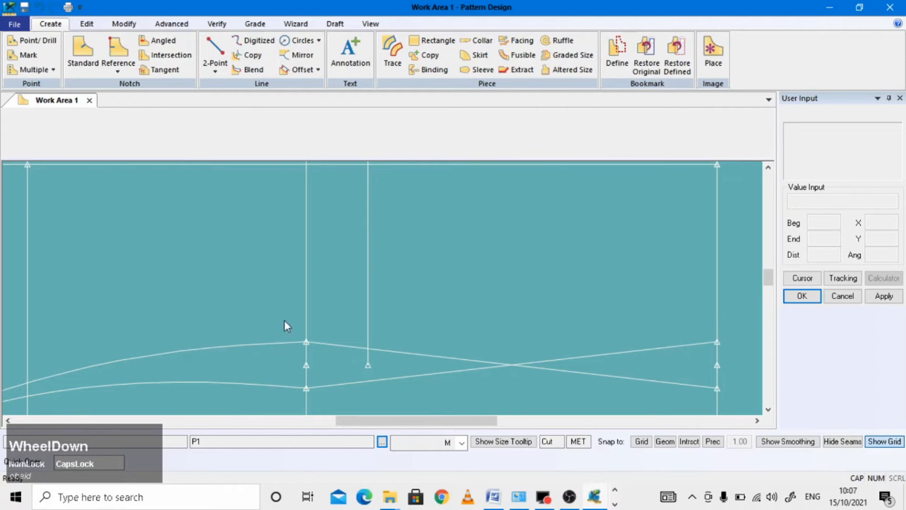
click(215, 72)
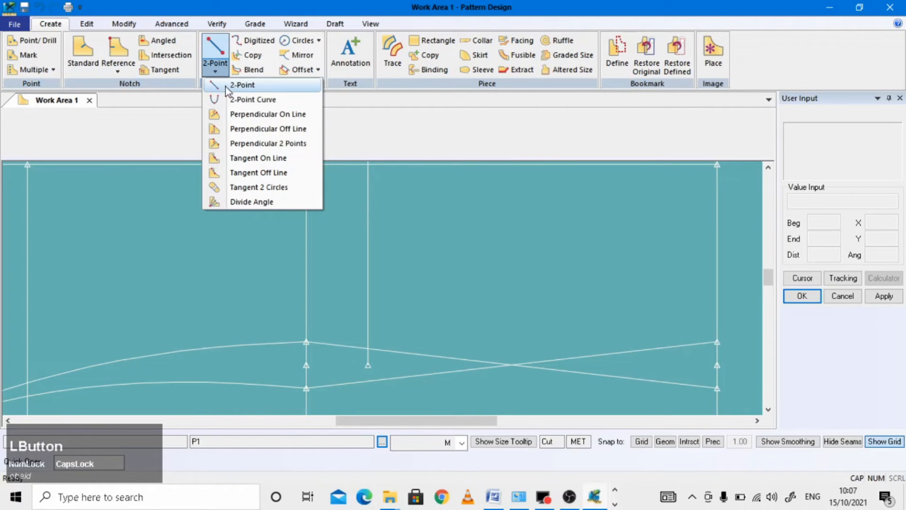
click(268, 114)
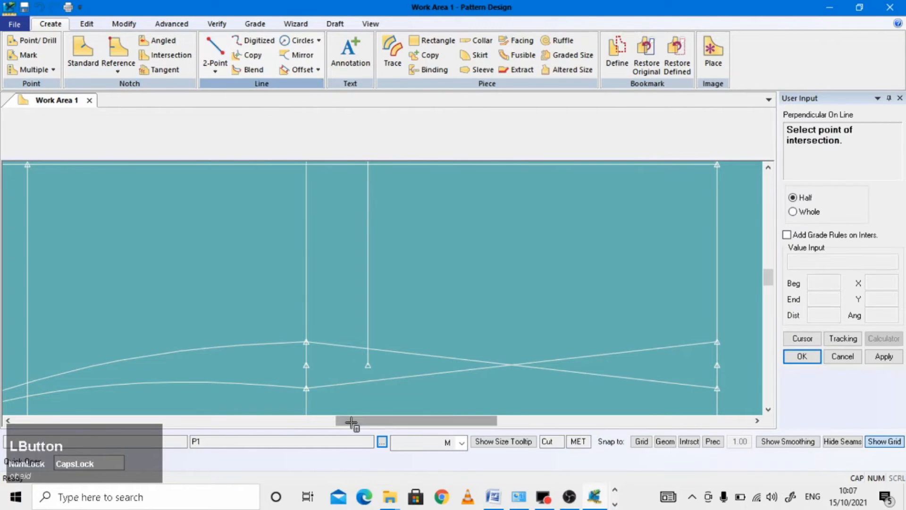
click(307, 365)
click(386, 372)
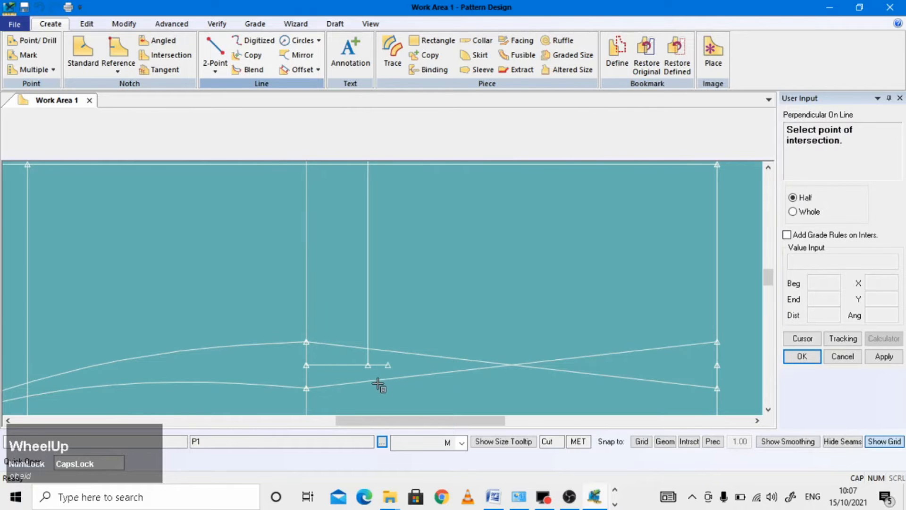
scroll(380, 380, up, 3)
click(474, 240)
key(Escape)
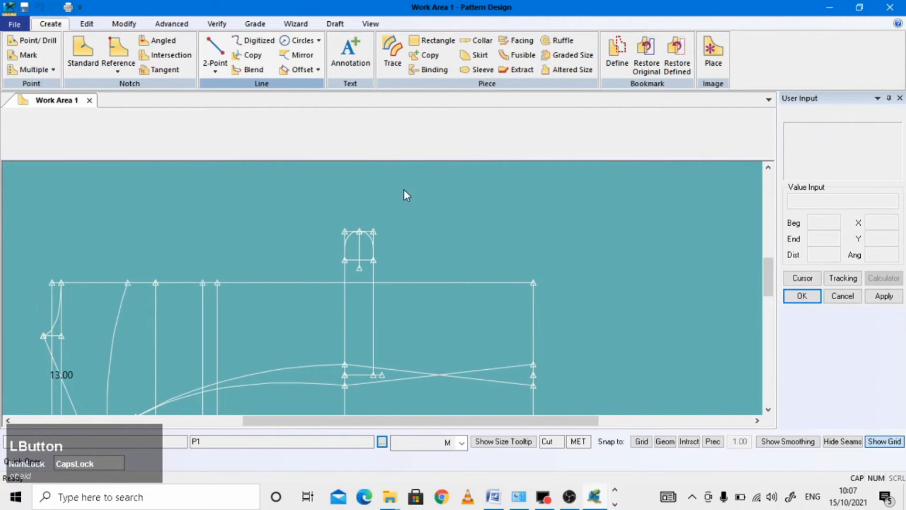
Step: Clip the belt's inner end line at the offset line, keeping the part between the waistline and the offset line
click(123, 24)
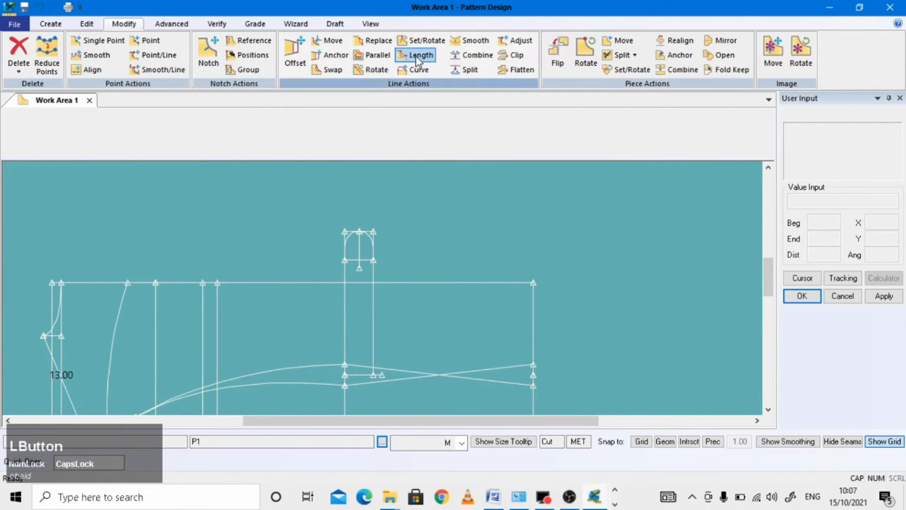
click(515, 55)
scroll(392, 386, down, 3)
click(367, 321)
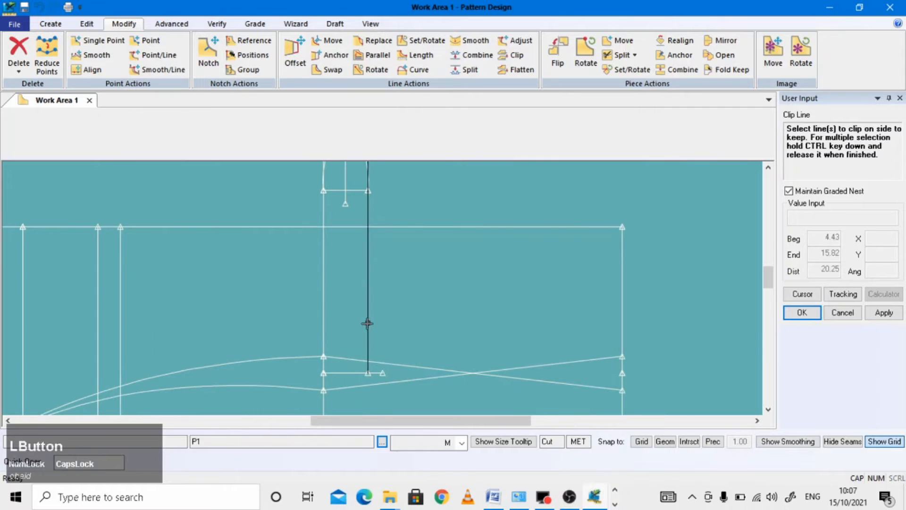
click(358, 379)
click(368, 341)
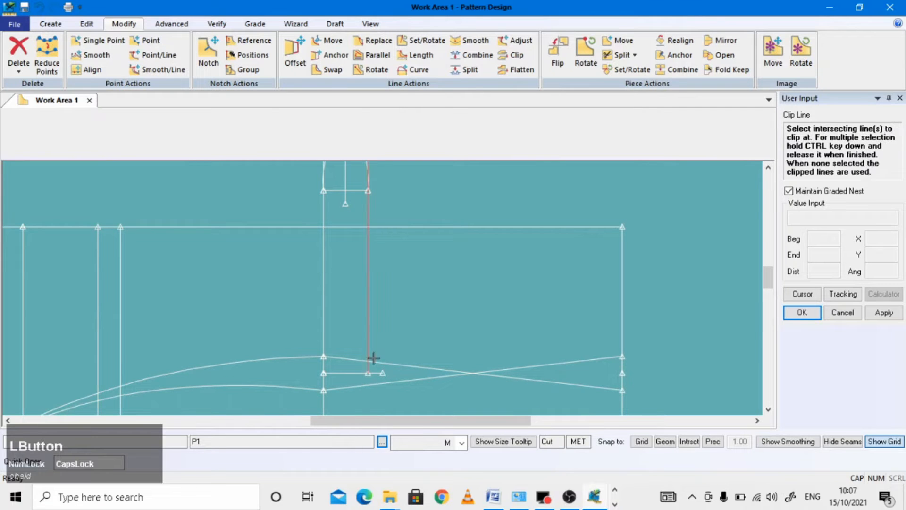
click(354, 375)
click(364, 349)
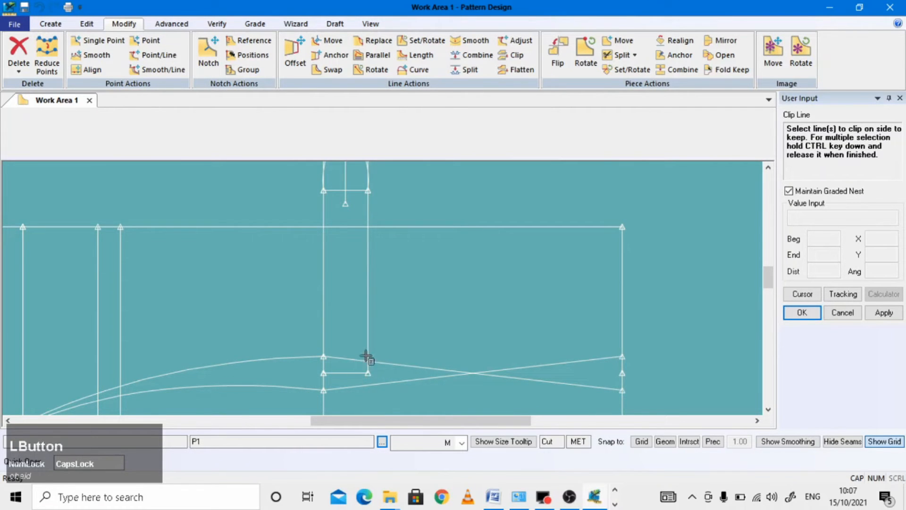
scroll(350, 385, up, 1)
scroll(358, 255, down, 3)
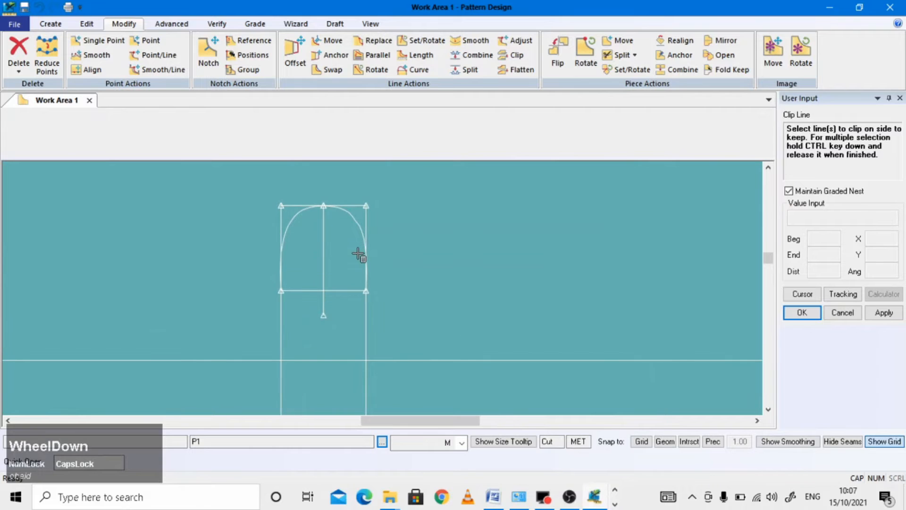
right_click(412, 227)
click(414, 232)
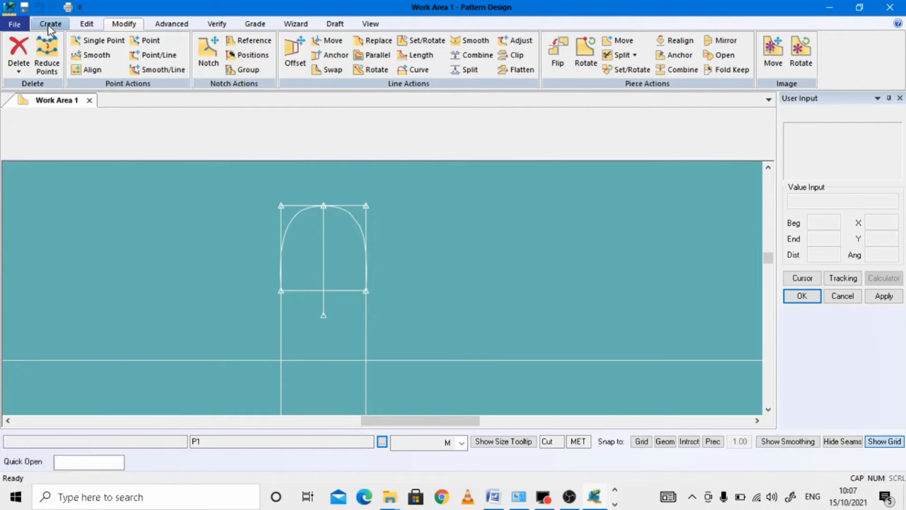
Step: Delete the belt's centre construction line and the inner perpendicular line across its rounded end
click(19, 66)
click(44, 115)
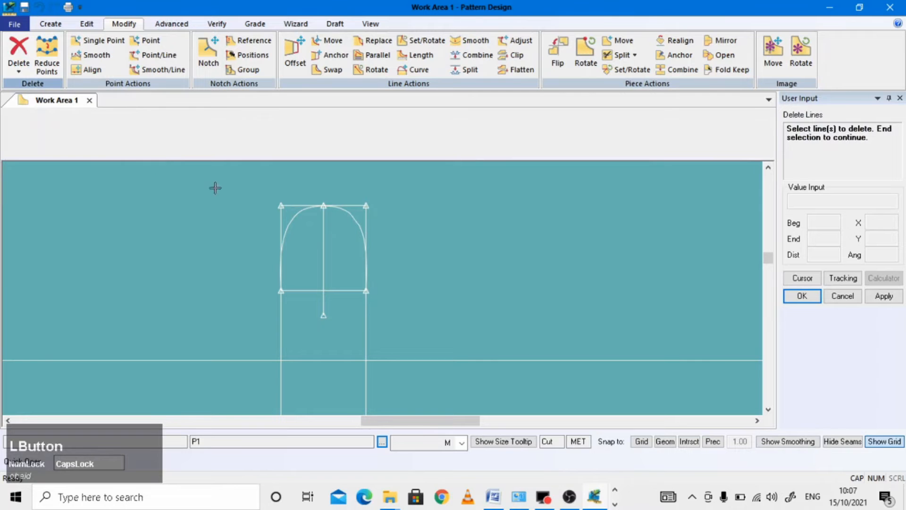
click(323, 243)
scroll(402, 208, up, 3)
right_click(285, 205)
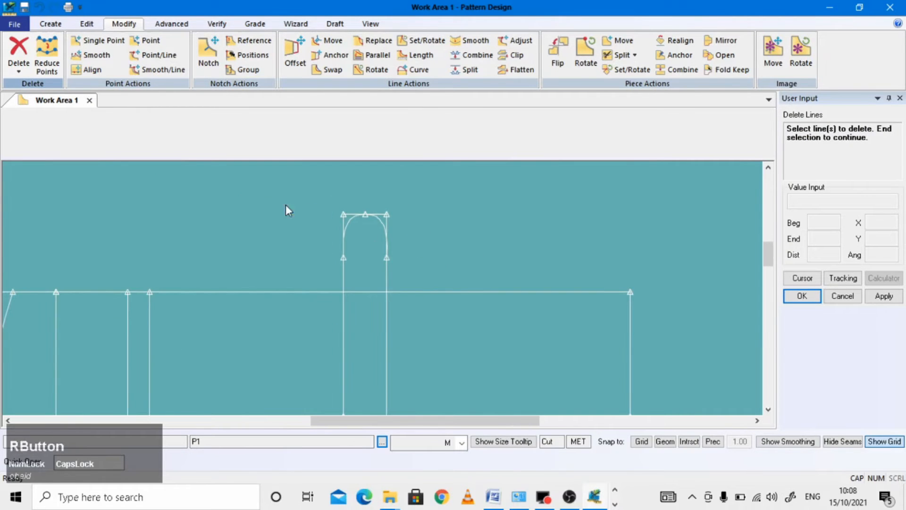
scroll(233, 202, up, 1)
scroll(232, 202, up, 3)
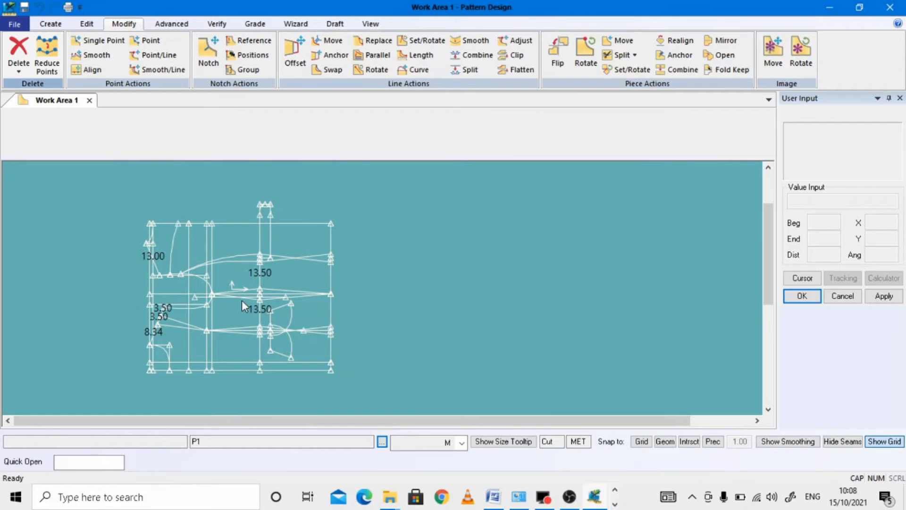
Step: Examine the front section of the jacket with yoke diagram in Word and return to the front draft in Pattern Design
click(251, 291)
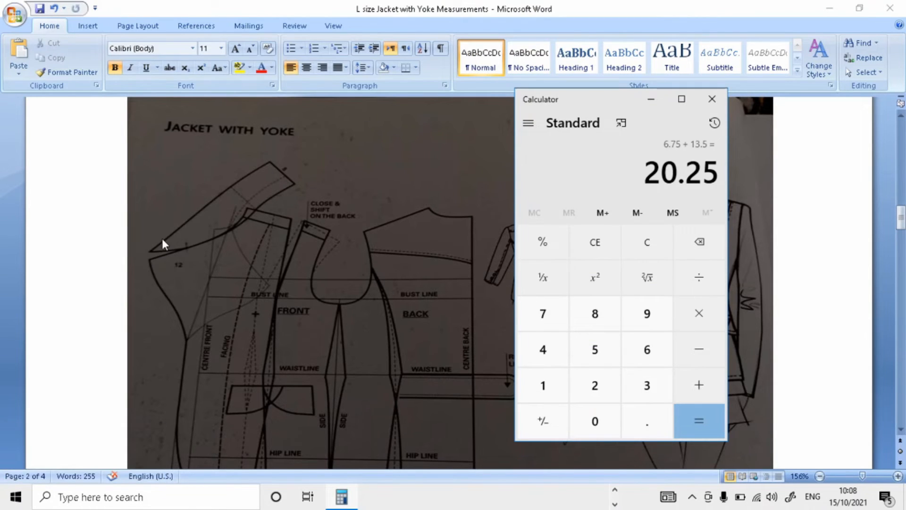
click(651, 99)
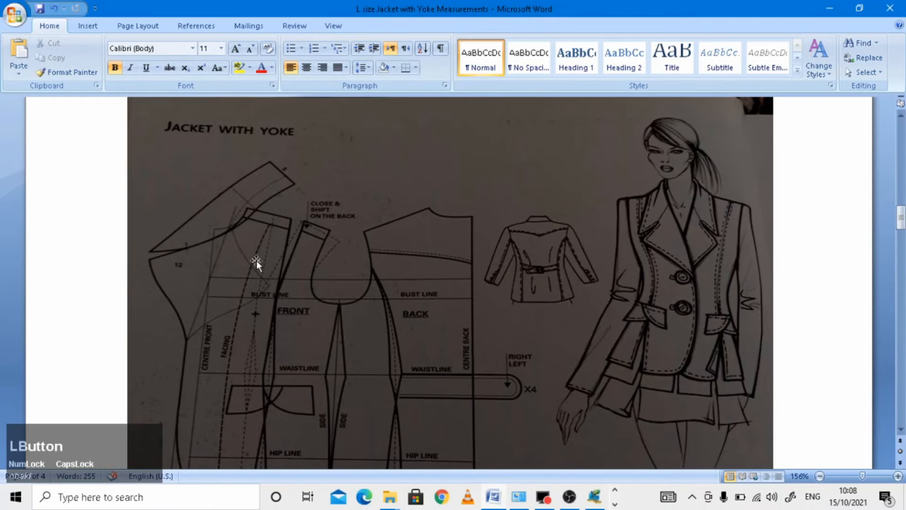
scroll(207, 253, down, 3)
scroll(237, 261, up, 3)
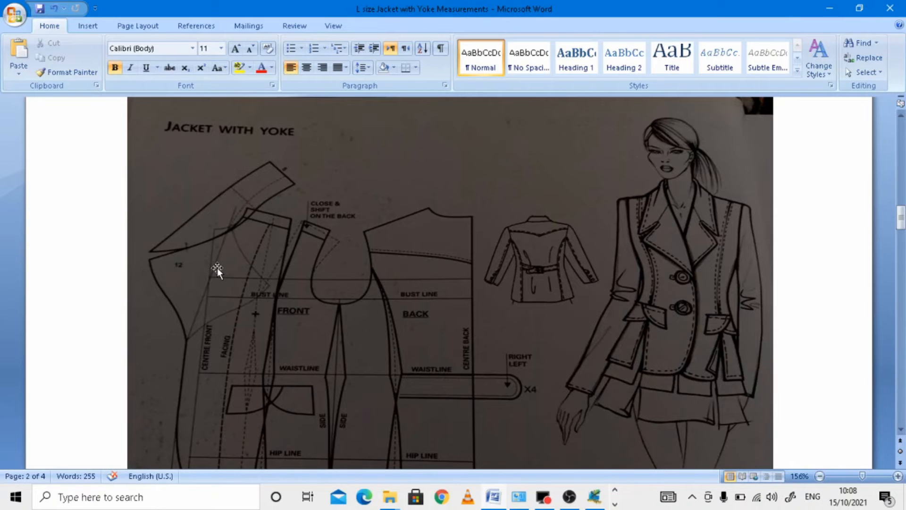
click(597, 496)
scroll(147, 331, down, 5)
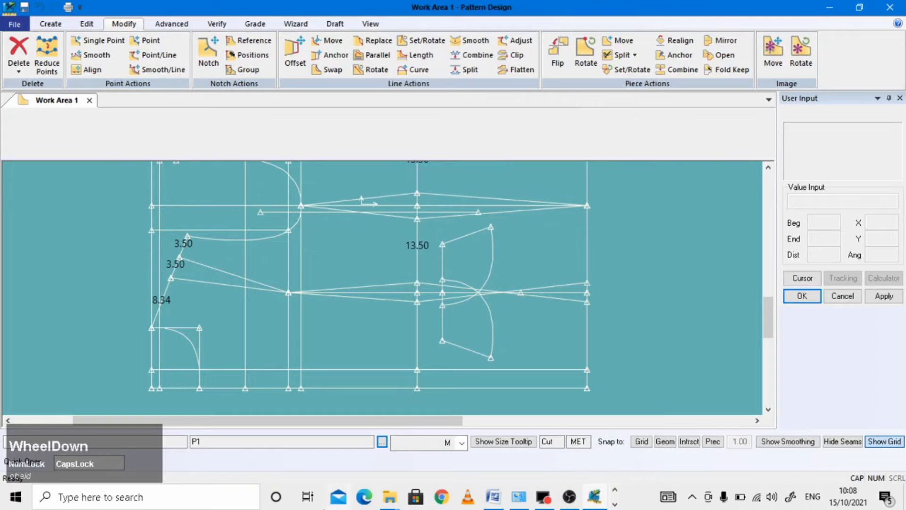
Step: Offset the front neckline curve outward by 2 as a single additional line
click(54, 25)
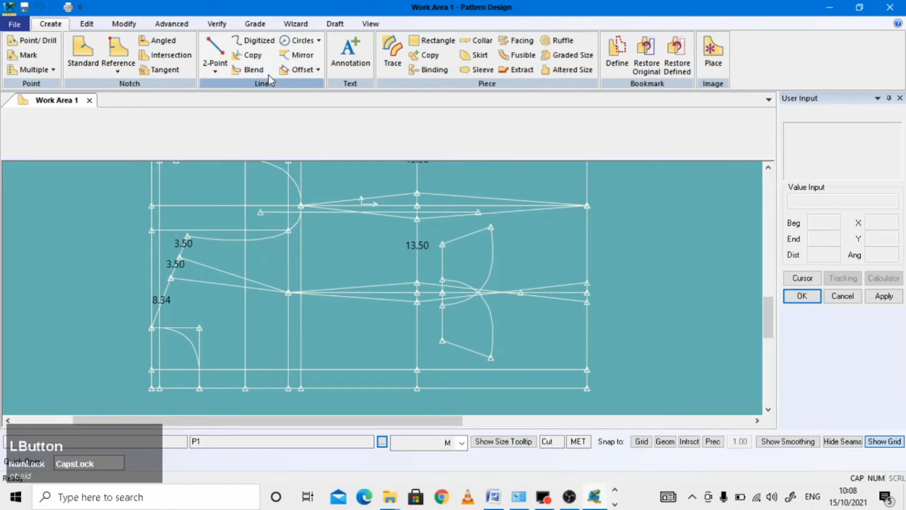
click(300, 70)
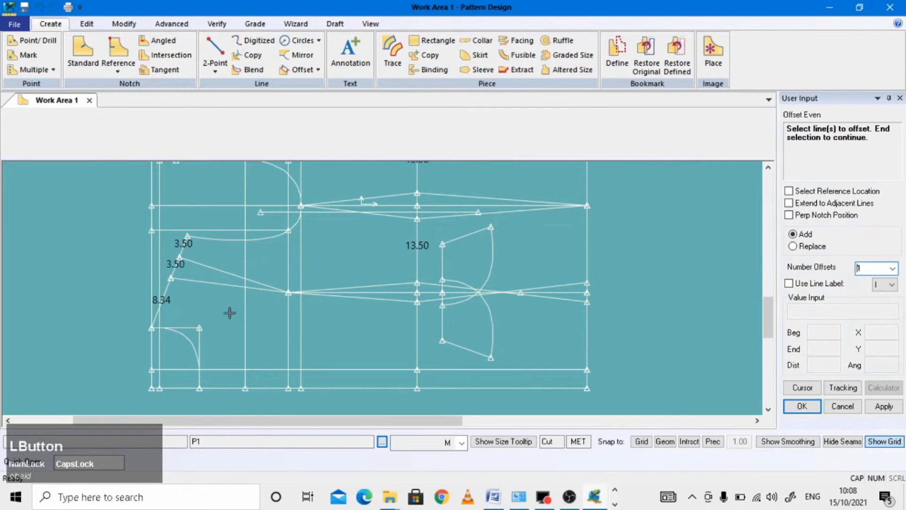
scroll(185, 344, down, 1)
scroll(185, 345, down, 2)
click(190, 336)
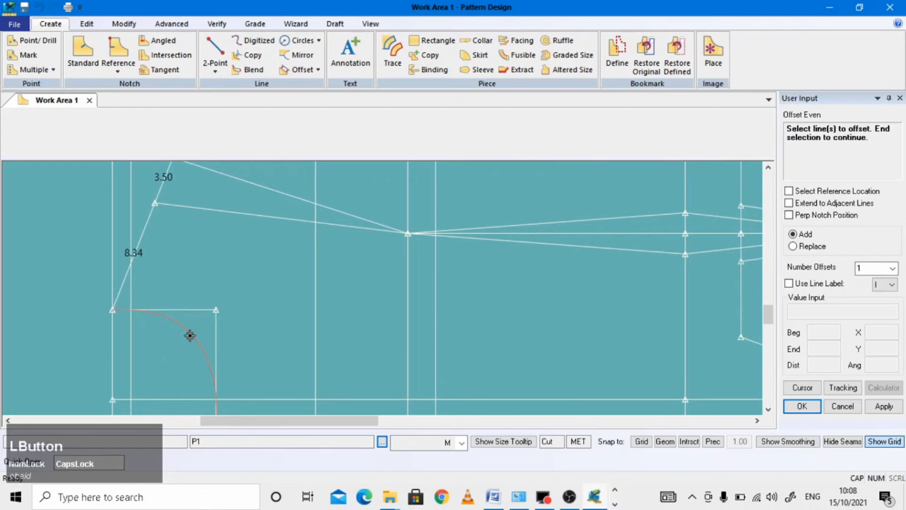
right_click(272, 288)
click(271, 287)
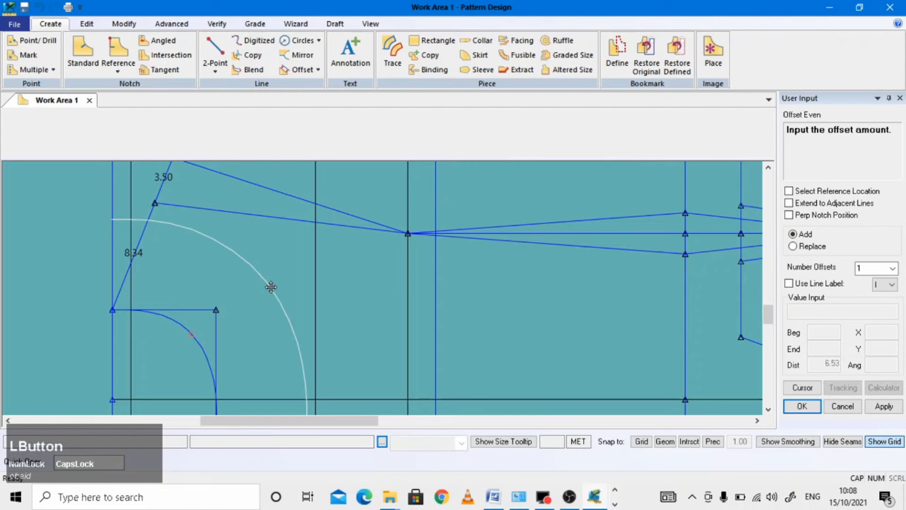
click(802, 386)
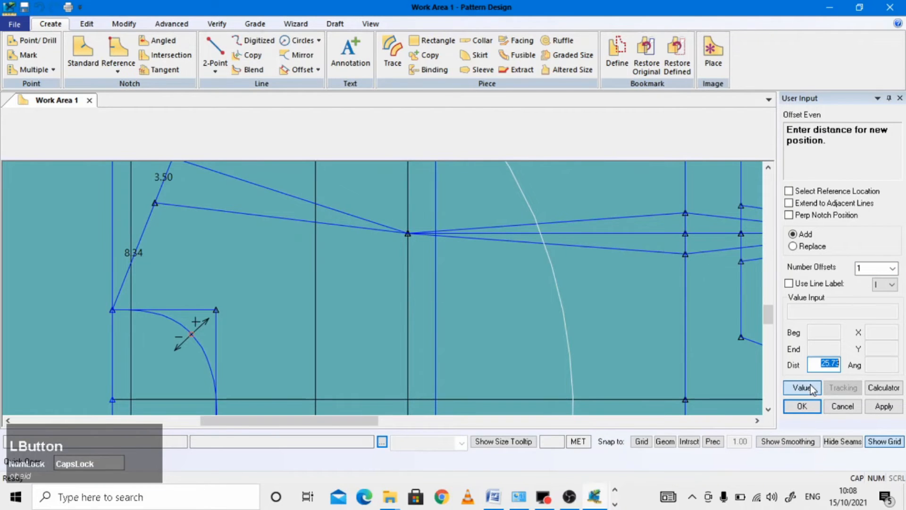
text(2)
key(Return)
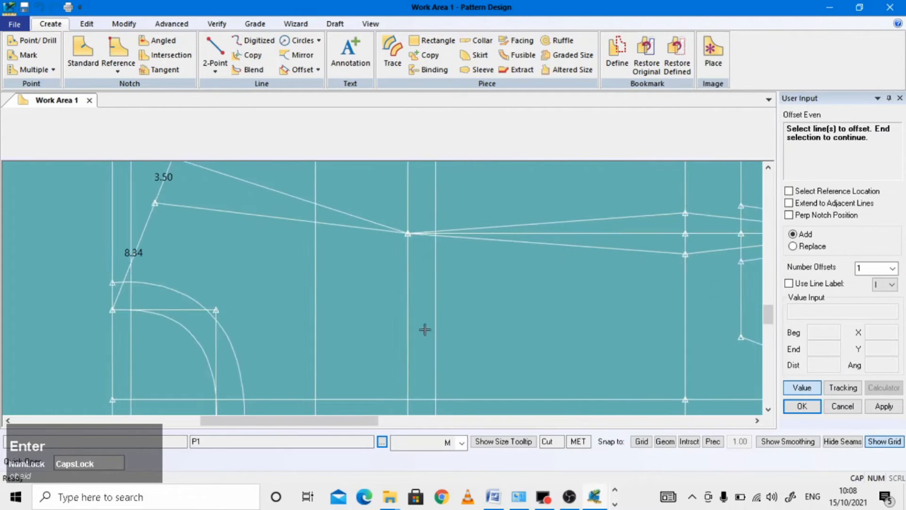
scroll(387, 282, up, 1)
right_click(313, 284)
click(314, 284)
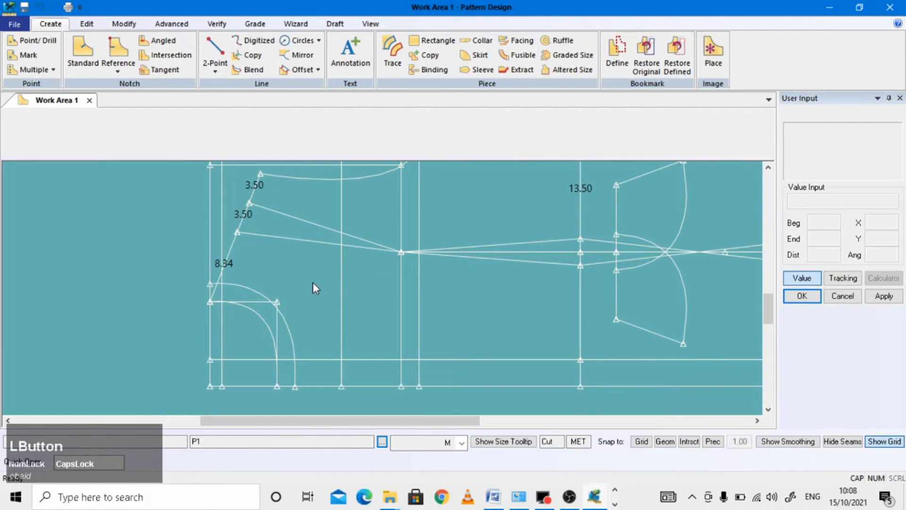
Step: Draw a 2-point curve from the shoulder line, 0.5 from its neck end, to the offset curve's end on the centre front line
scroll(239, 293, up, 4)
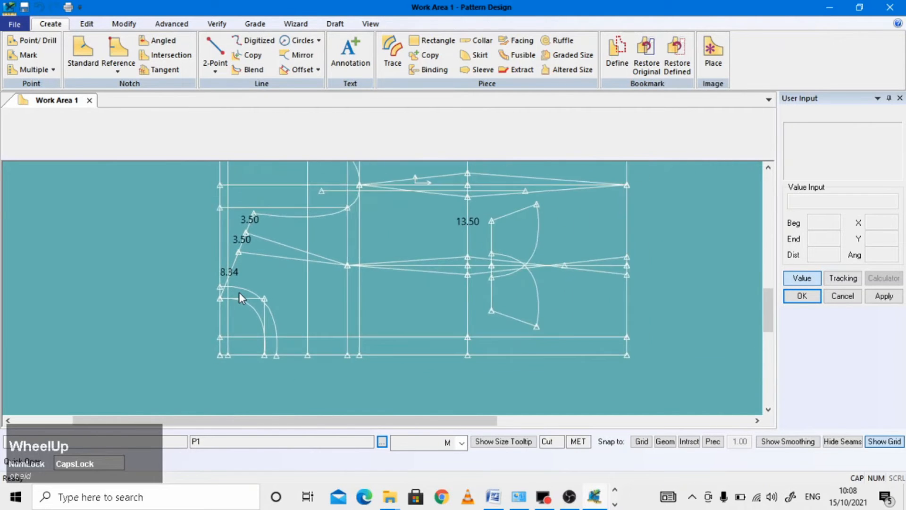
scroll(239, 292, down, 3)
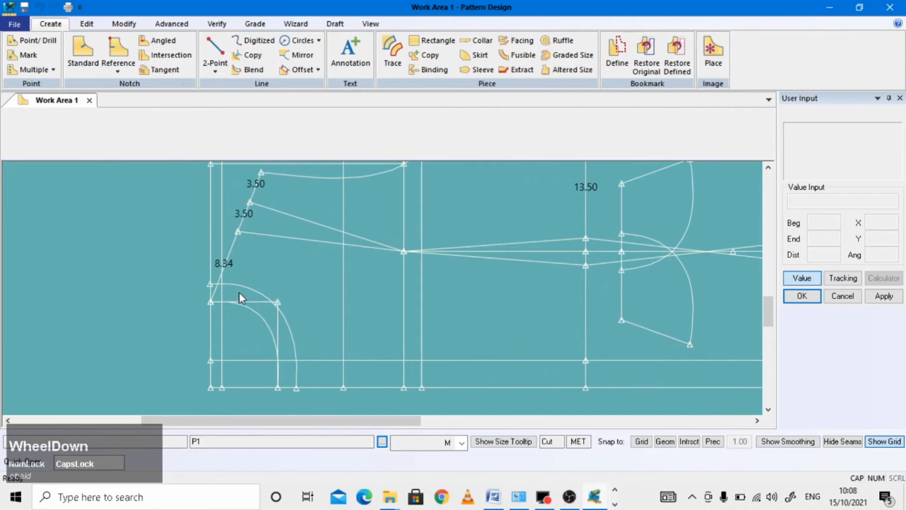
click(217, 74)
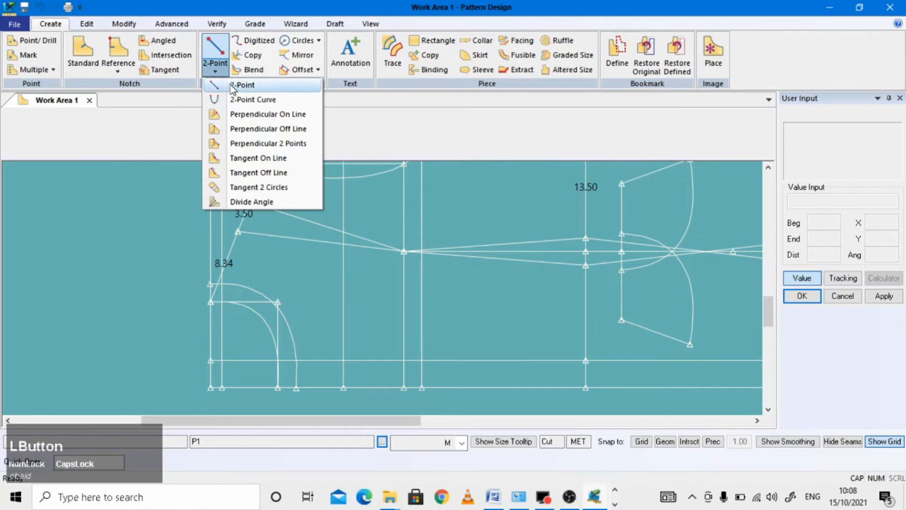
click(257, 112)
scroll(209, 316, down, 3)
drag(217, 282, 211, 300)
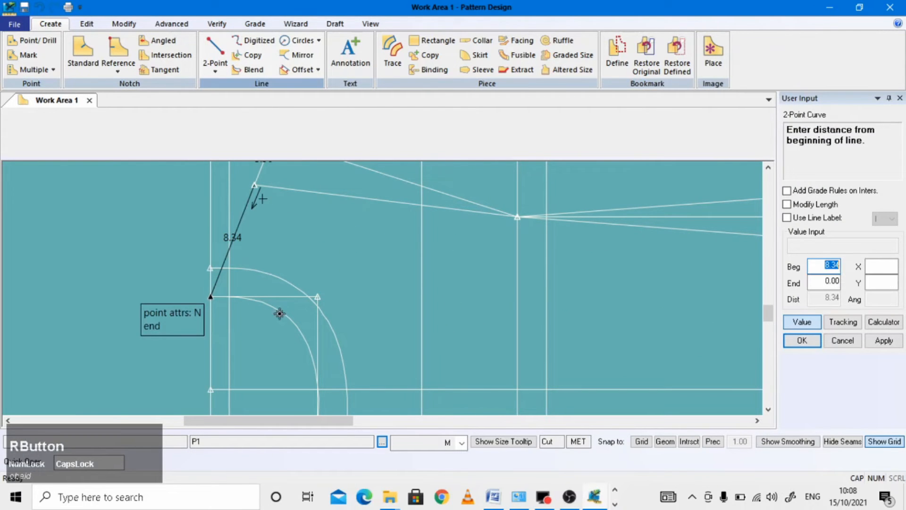
click(833, 282)
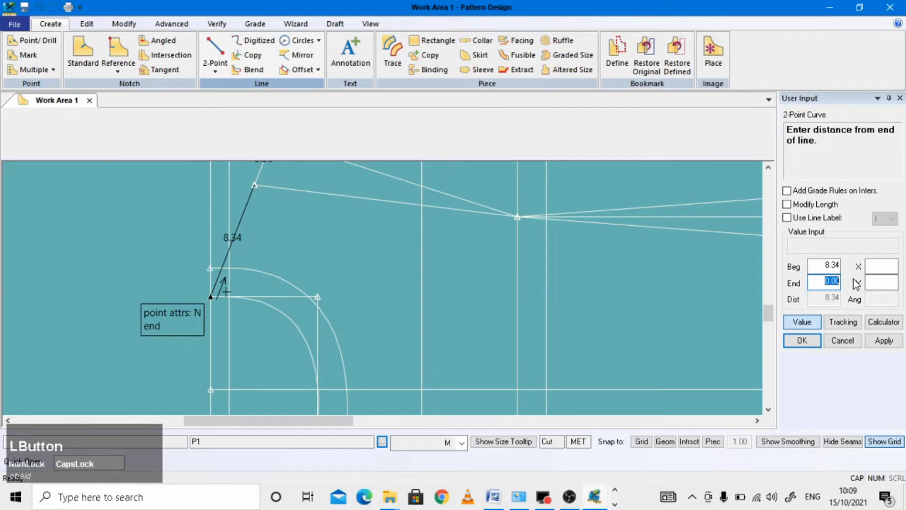
text(0)
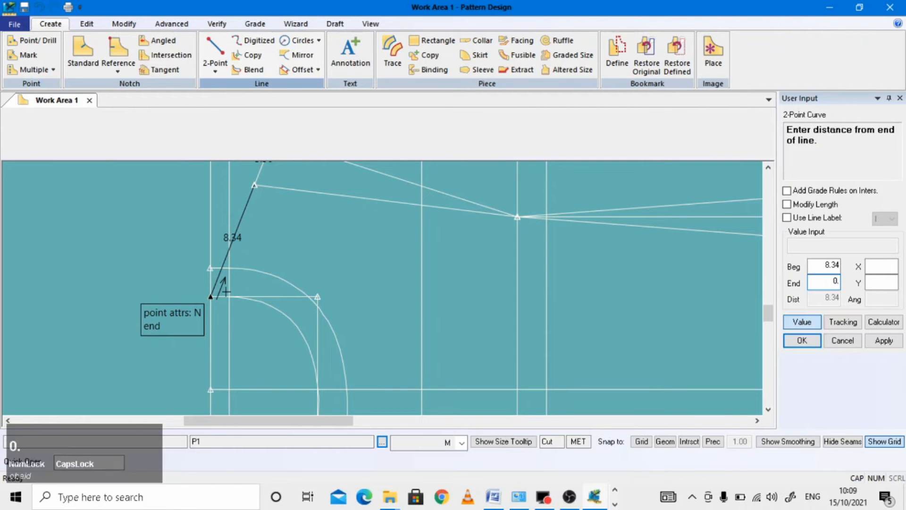
text(.5)
key(Return)
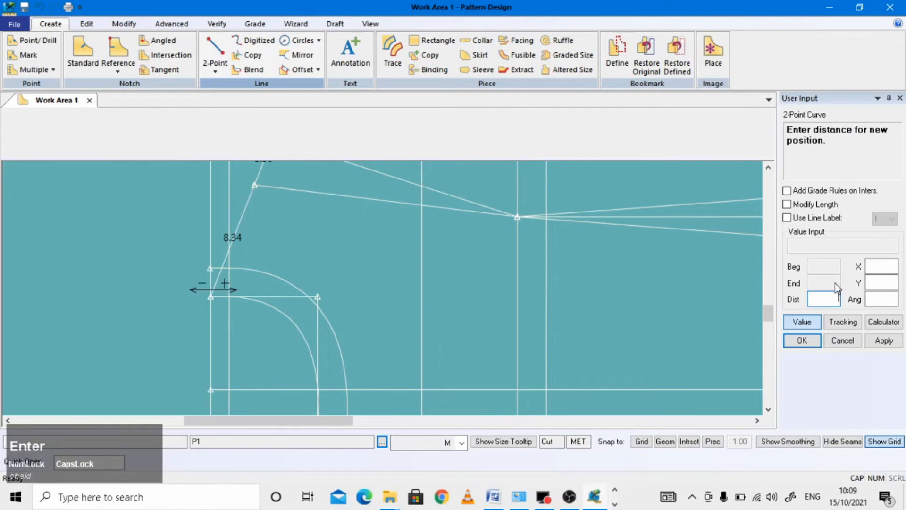
click(802, 322)
scroll(360, 307, up, 1)
scroll(355, 349, down, 3)
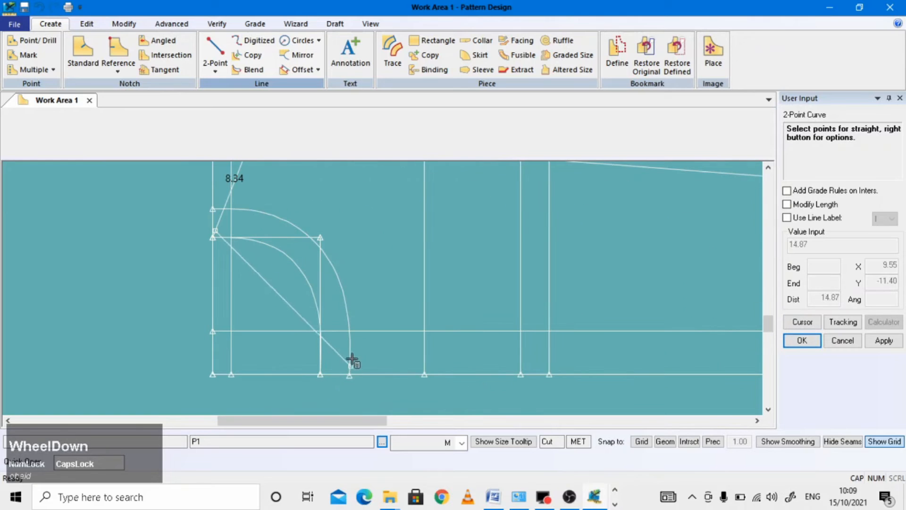
click(349, 364)
drag(350, 364, 350, 380)
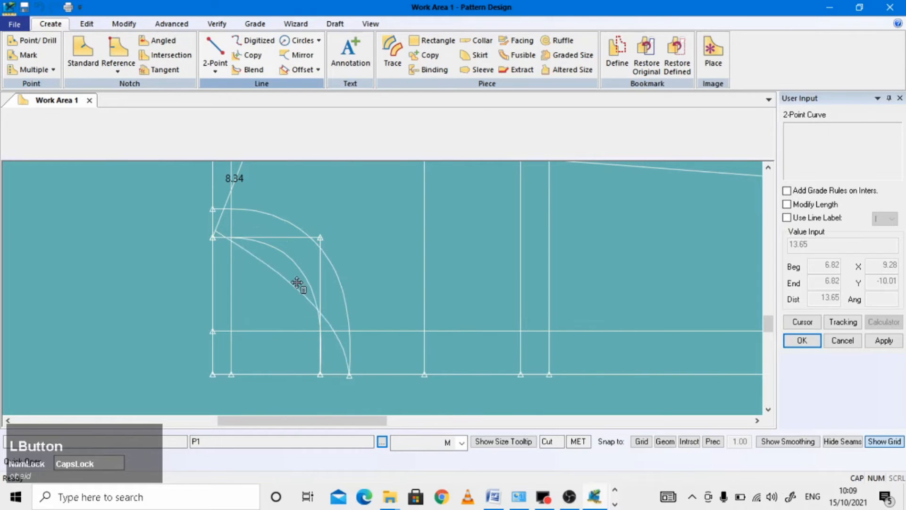
Step: Bow the new curve outward into a rounded neckline running between the original neckline and the offset curve
scroll(309, 263, down, 1)
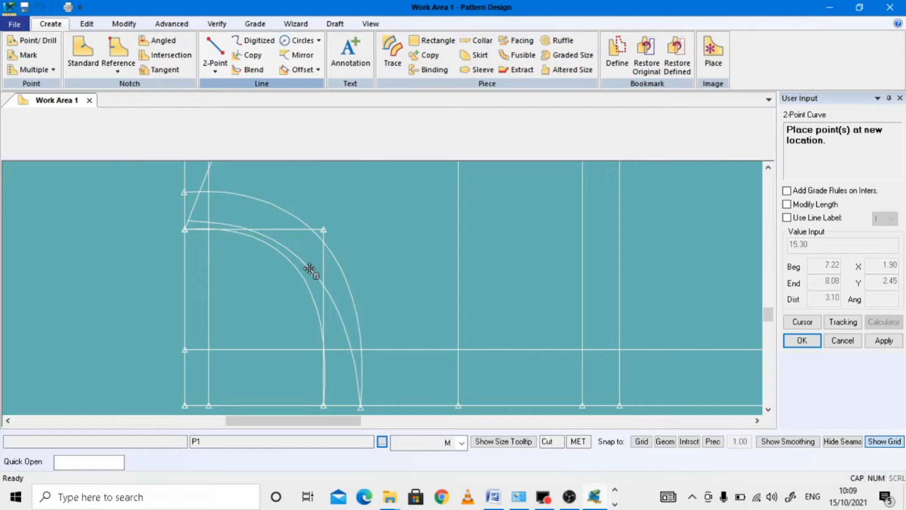
scroll(310, 268, down, 1)
scroll(309, 268, down, 2)
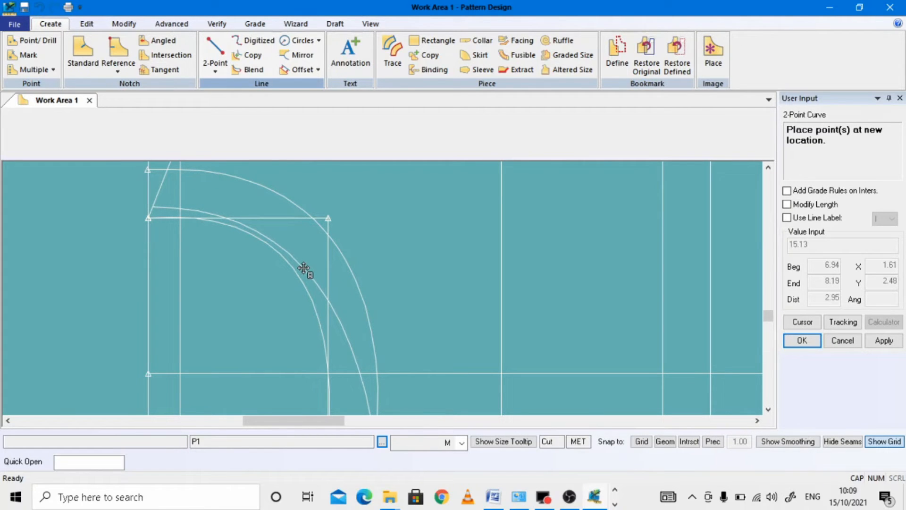
click(302, 268)
scroll(292, 278, up, 2)
right_click(80, 238)
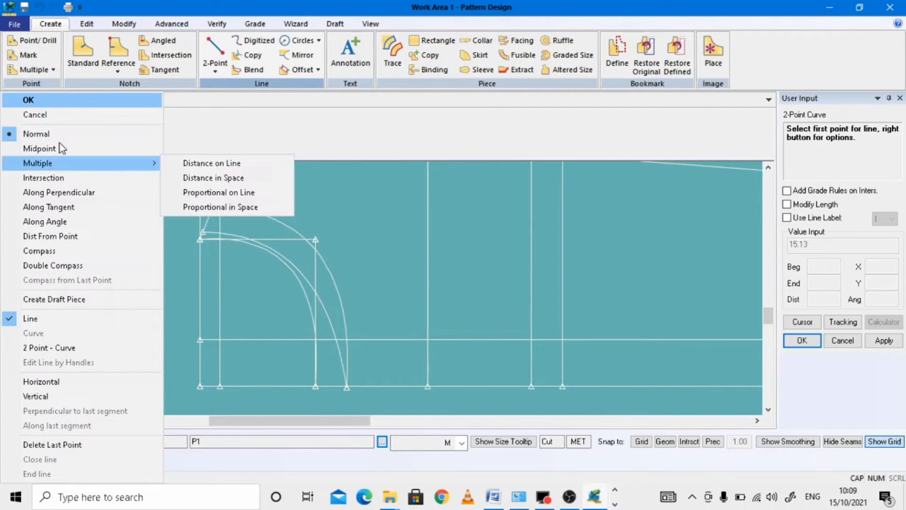
click(46, 105)
Step: Delete the offset neckline curve and the two straight construction lines forming the corner around the front neck
click(121, 24)
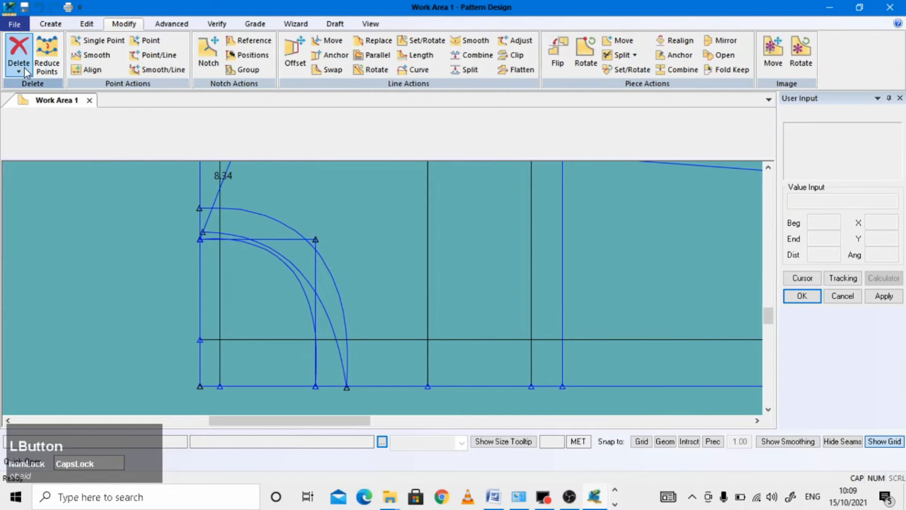
click(21, 68)
click(53, 116)
click(334, 278)
click(313, 263)
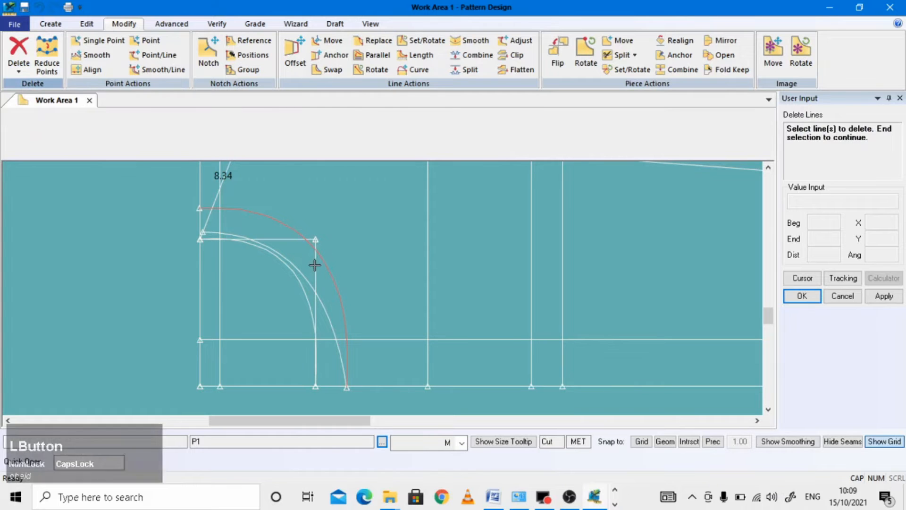
click(289, 239)
right_click(346, 214)
click(337, 254)
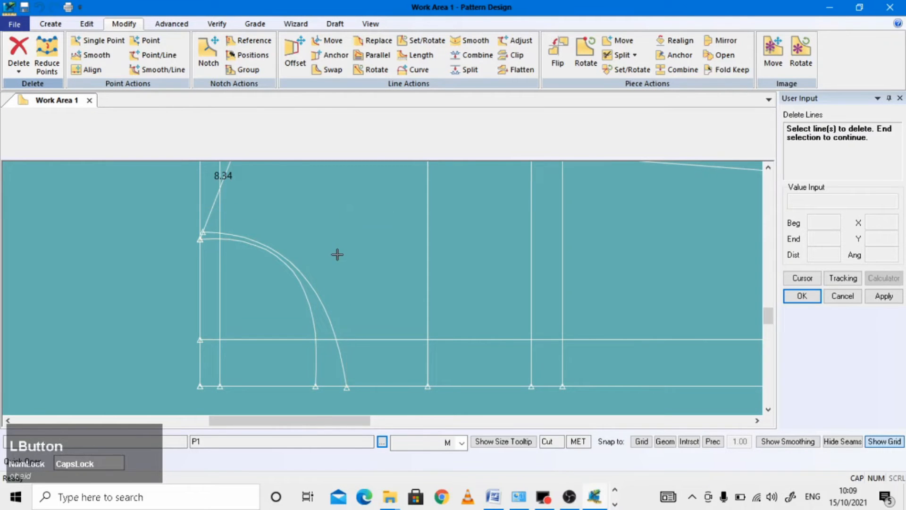
Step: Draw a half perpendicular on the front shoulder line, 0.5 from its neck end, extending well outside the draft beyond the neck
scroll(336, 254, up, 3)
scroll(325, 241, down, 1)
scroll(321, 235, down, 3)
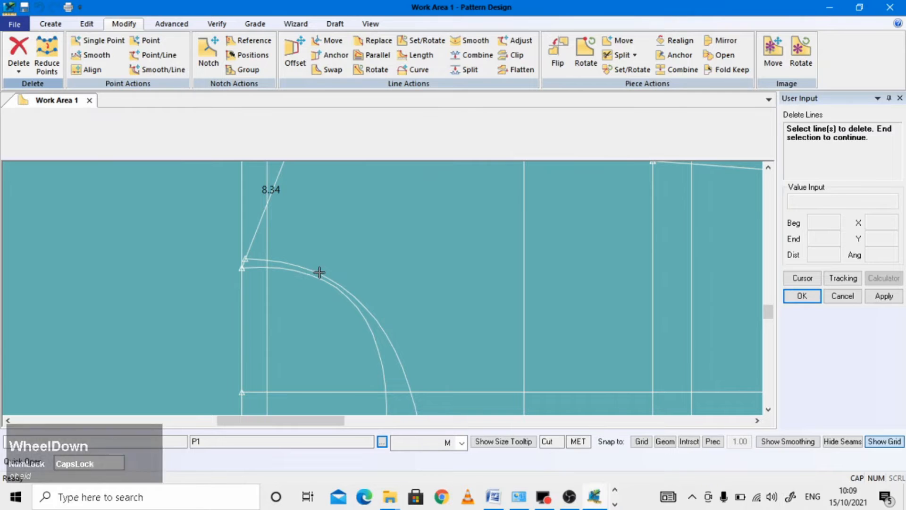
click(51, 26)
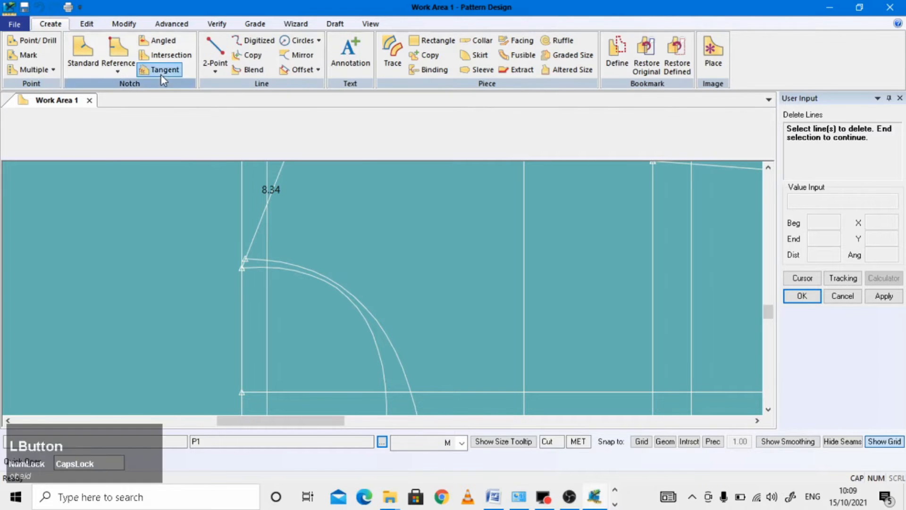
click(216, 70)
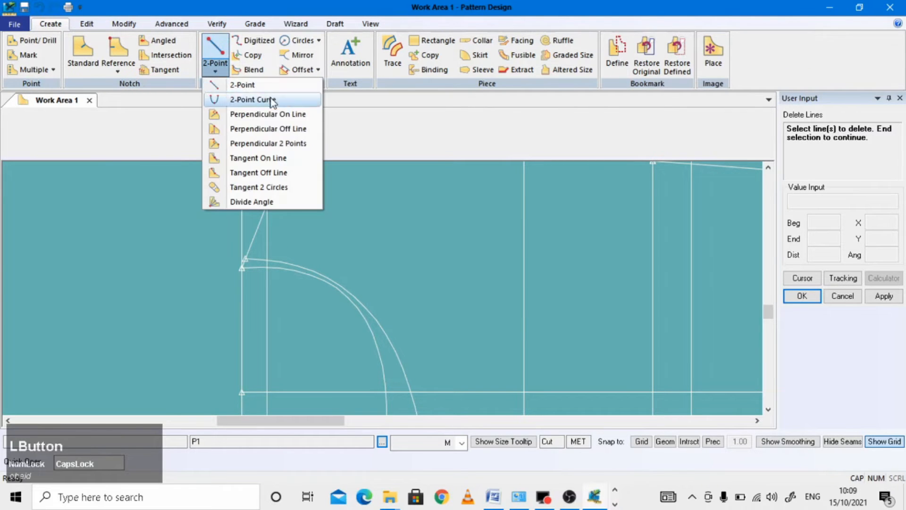
click(293, 113)
scroll(268, 268, down, 1)
scroll(241, 270, down, 1)
drag(246, 225, 232, 270)
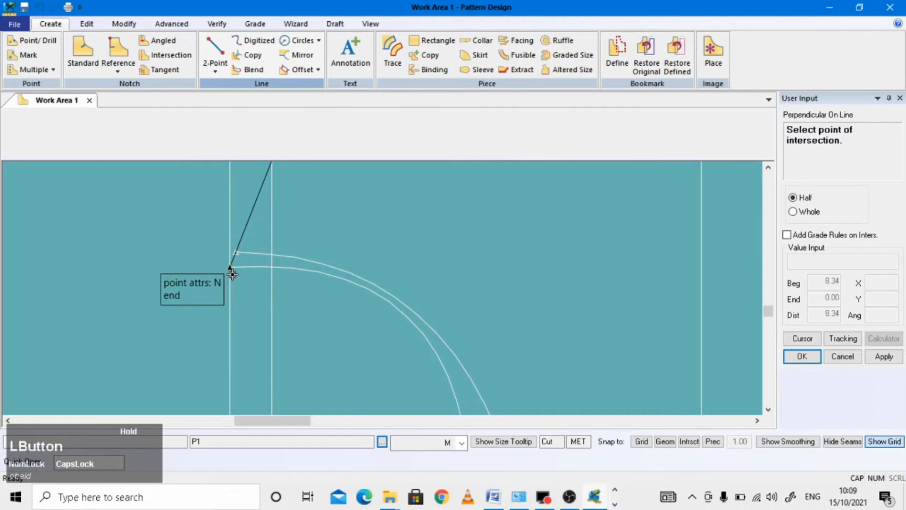
drag(232, 270, 233, 273)
right_click(232, 273)
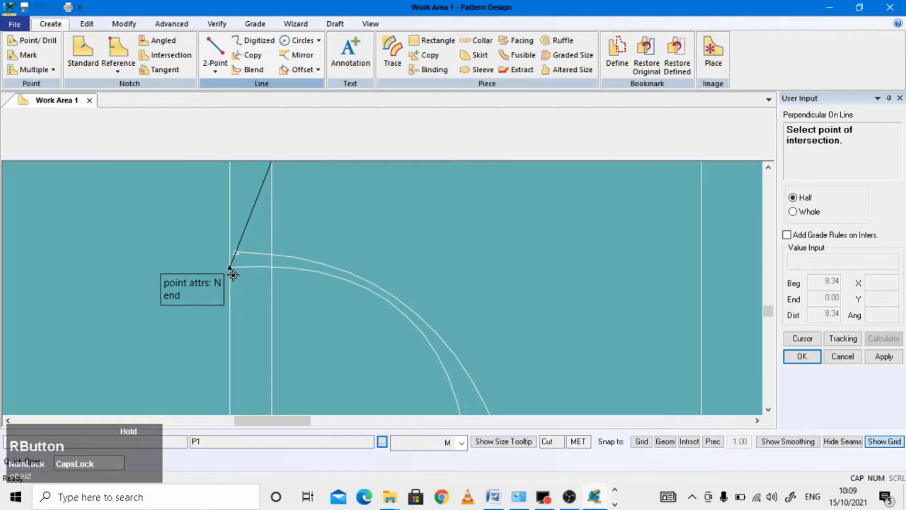
click(821, 297)
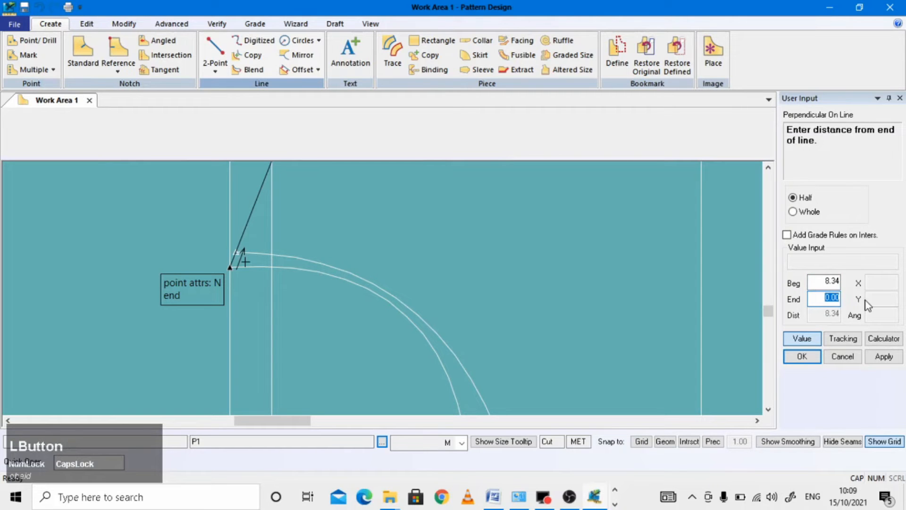
text(0)
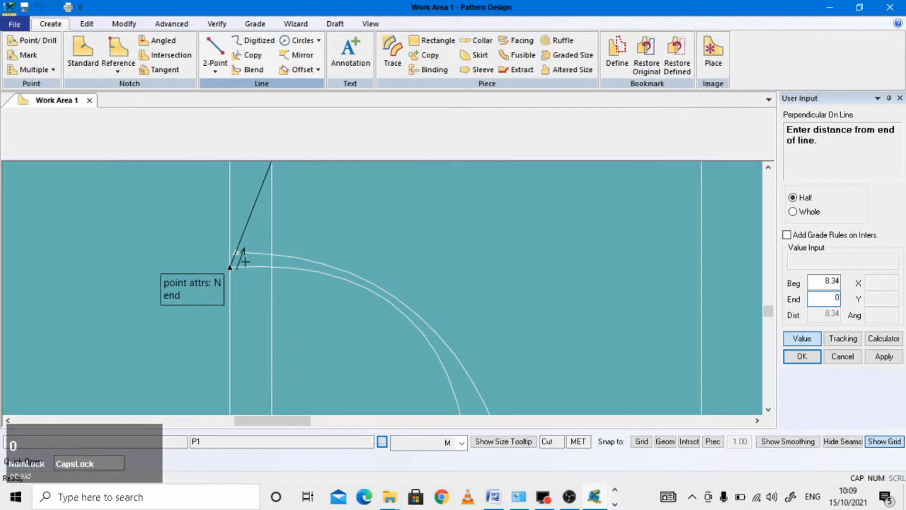
text(.5)
key(Return)
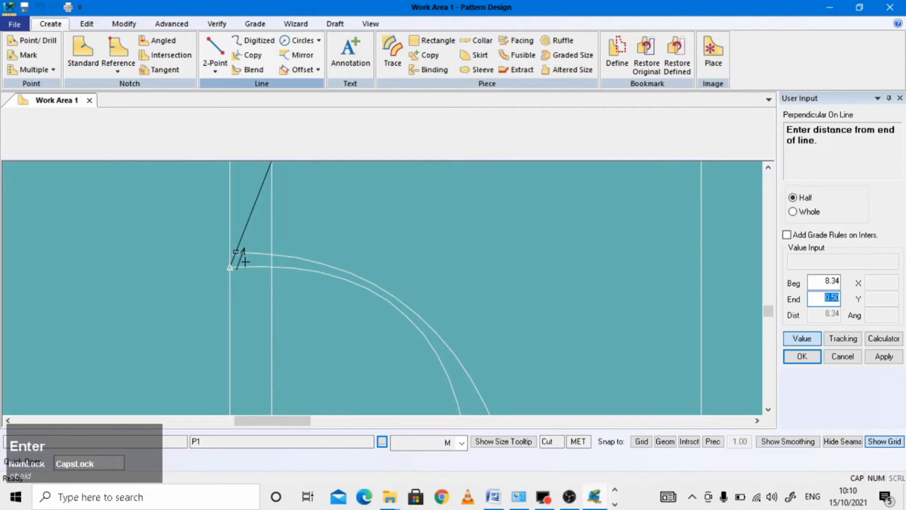
scroll(338, 316, up, 5)
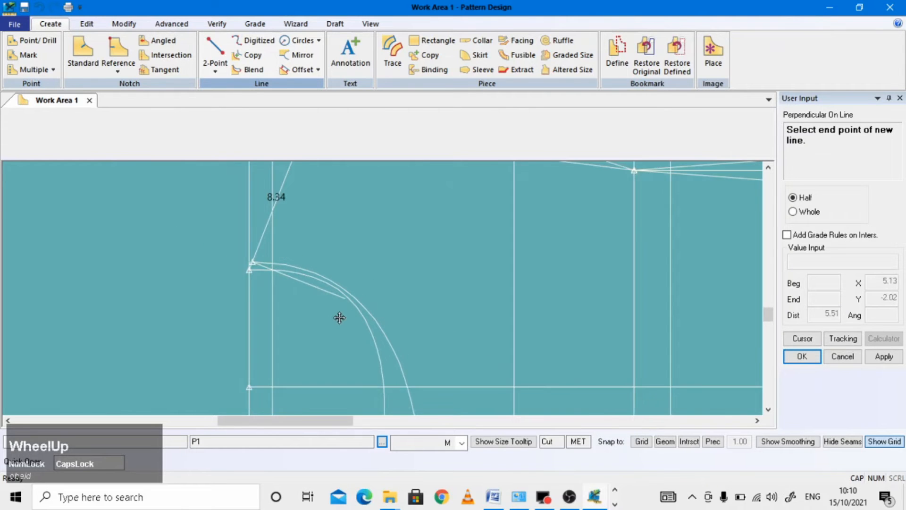
click(126, 229)
right_click(224, 220)
click(225, 219)
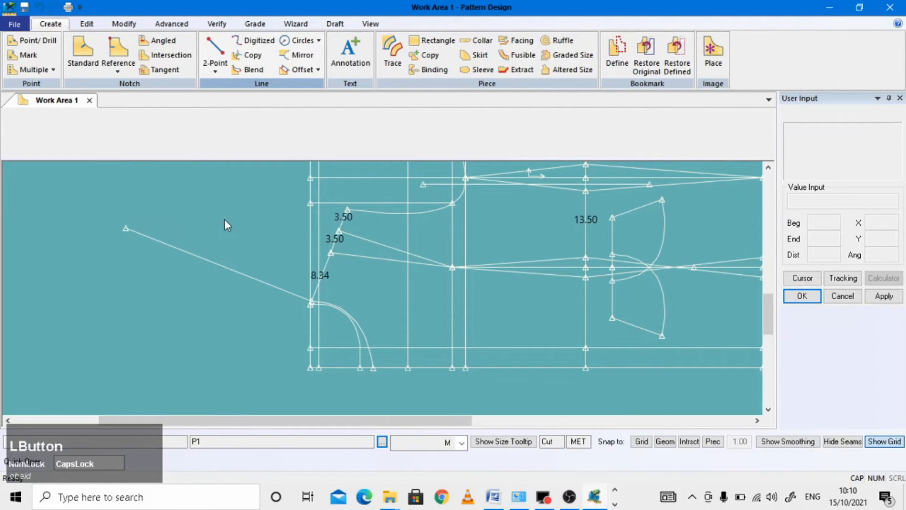
Step: Select the half-perpendicular collar line for Rotate Line, pivoting about its shoulder end, with the angle entered as a value
click(125, 24)
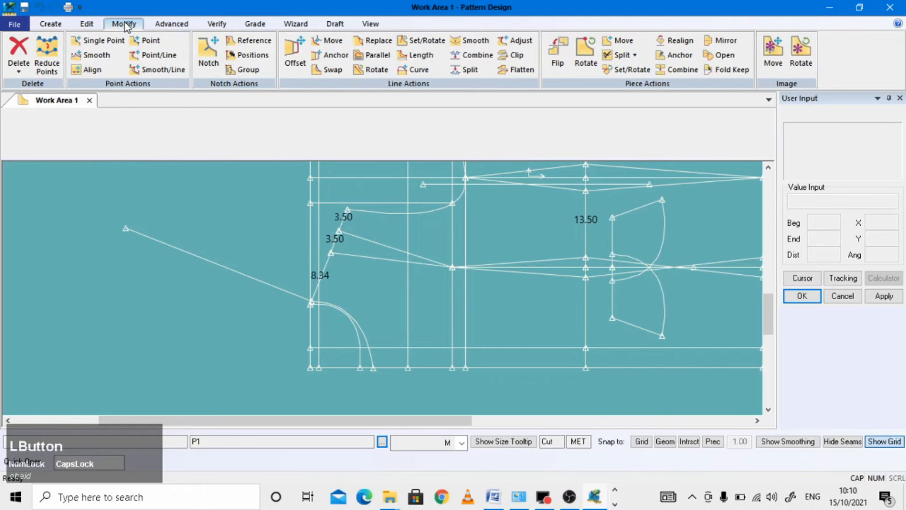
click(378, 70)
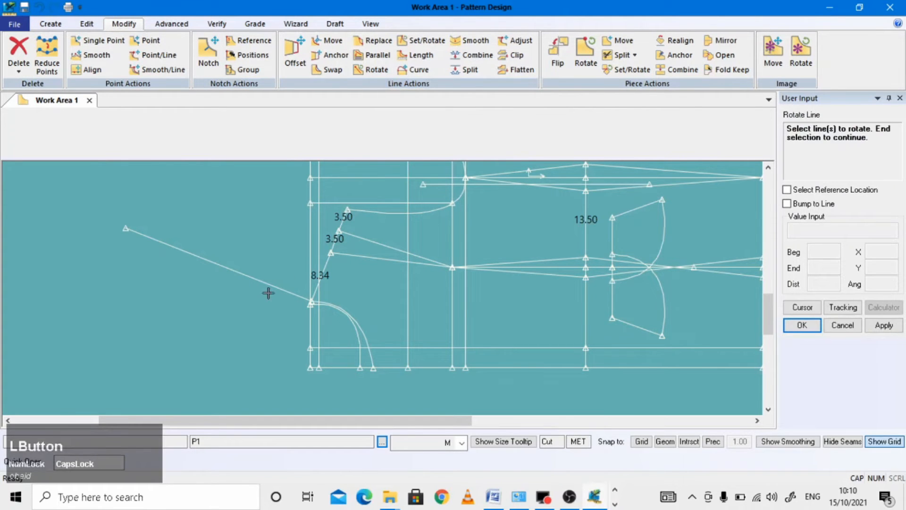
click(174, 248)
right_click(267, 236)
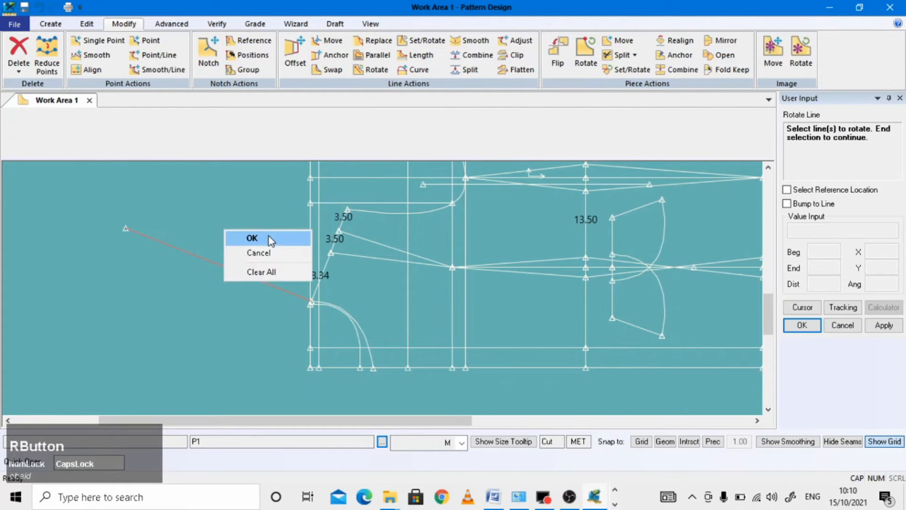
click(267, 236)
scroll(309, 300, down, 2)
click(317, 299)
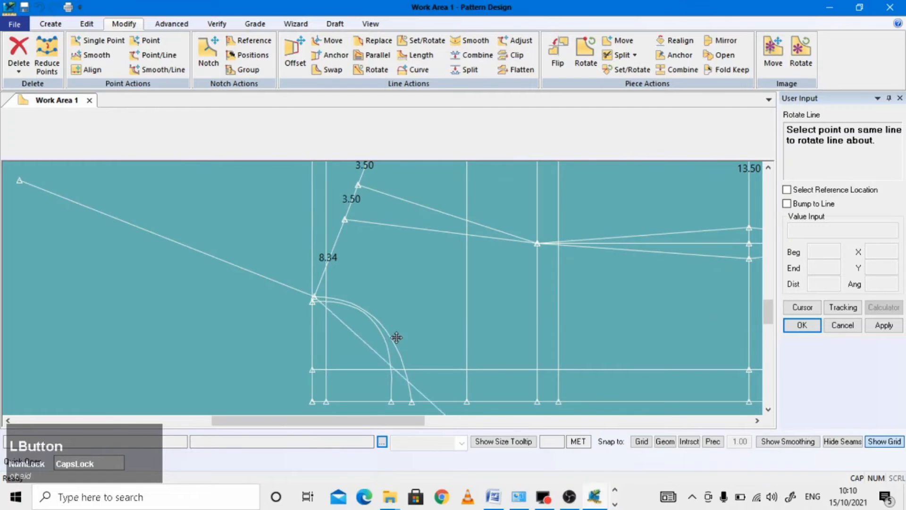
click(802, 307)
click(893, 283)
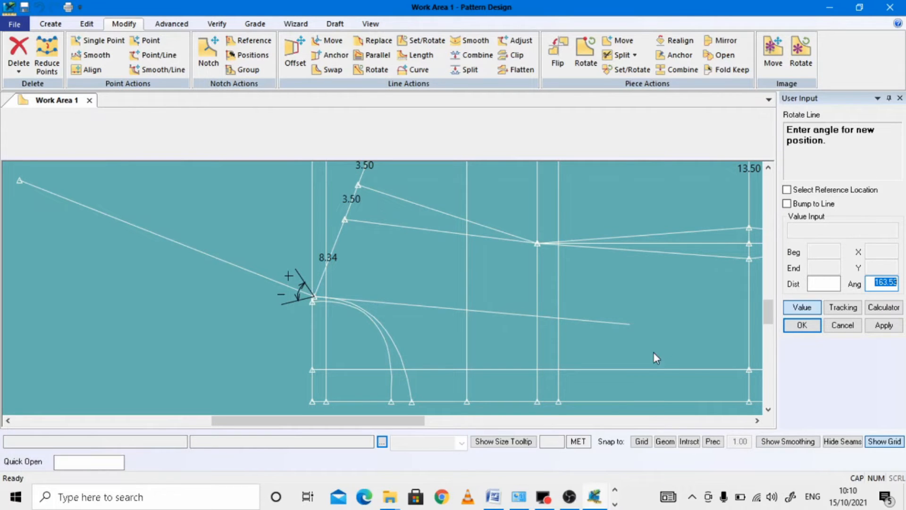
Step: Switch to the Windows Calculator and subtract 65 from 90 to work out the rotation angle
click(157, 497)
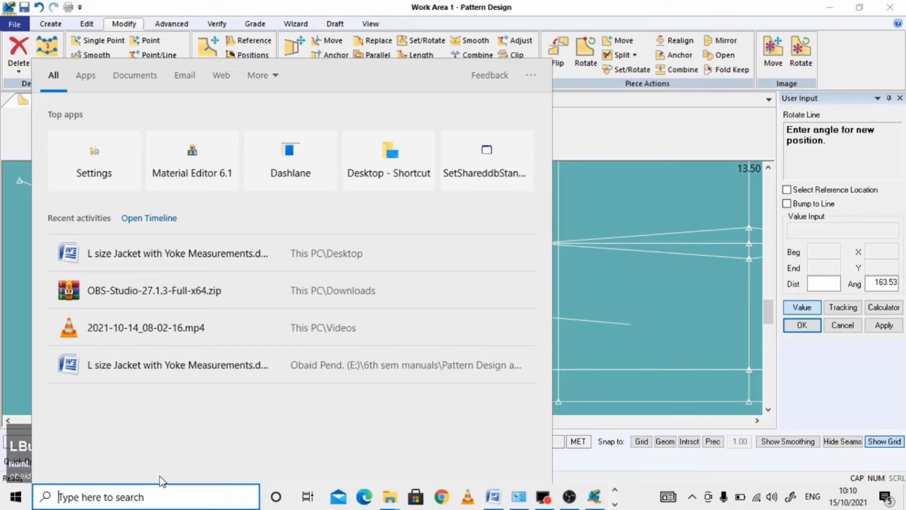
text(CA)
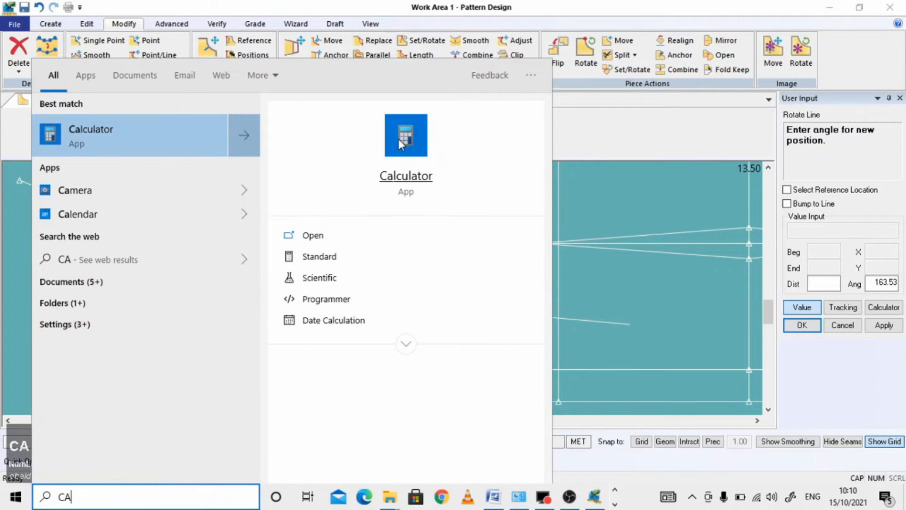
click(398, 139)
drag(489, 106, 652, 143)
click(705, 354)
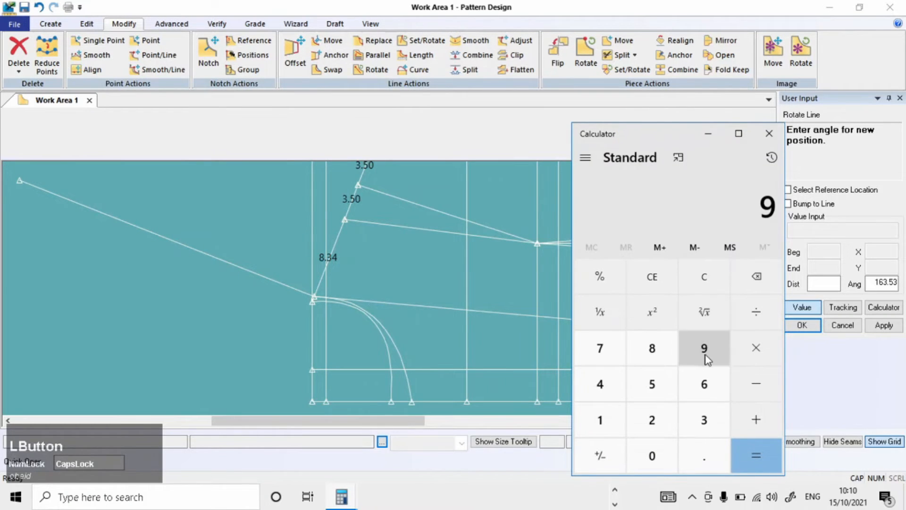
click(658, 448)
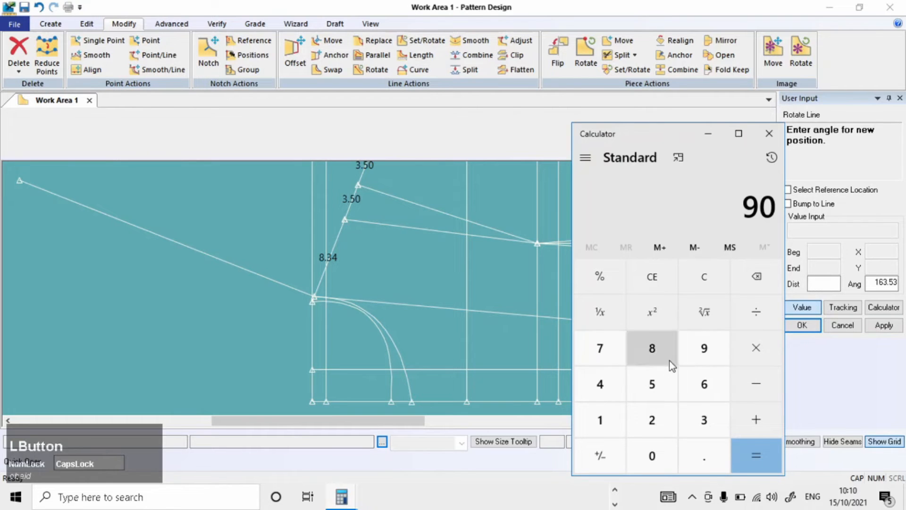
click(759, 385)
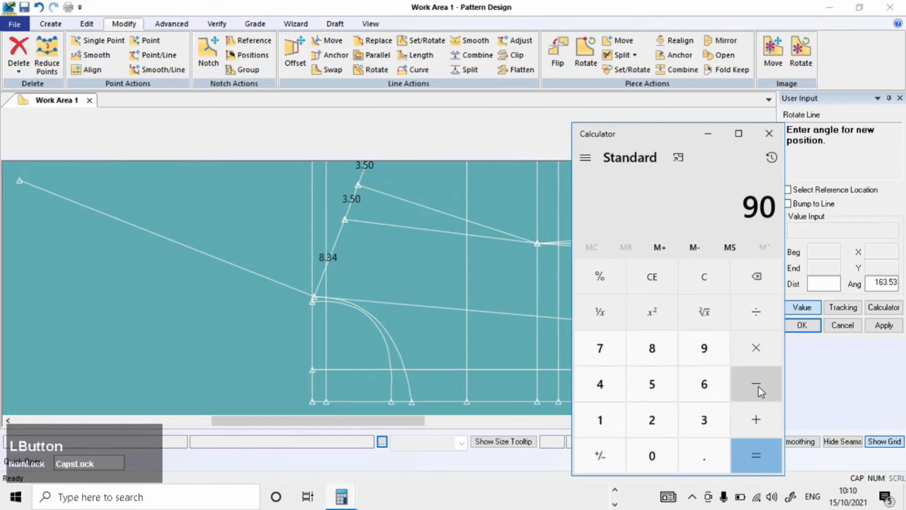
click(705, 384)
click(654, 384)
click(756, 454)
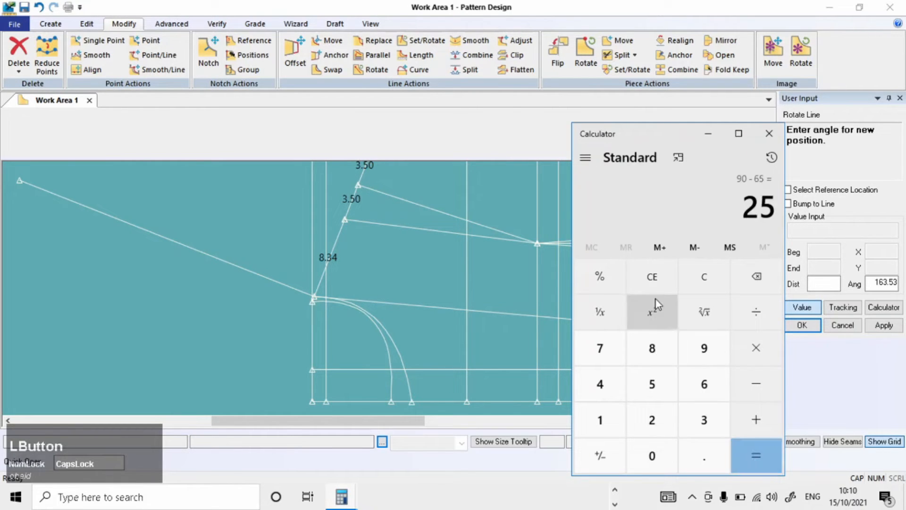
click(709, 137)
Step: Rotate the collar construction line by an angle of 25 about its shoulder end
drag(869, 282, 902, 282)
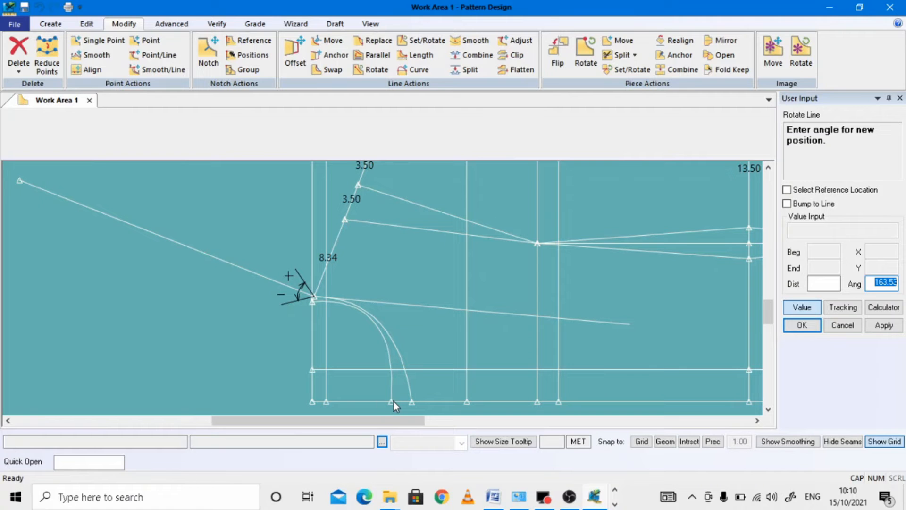
text(25)
key(Return)
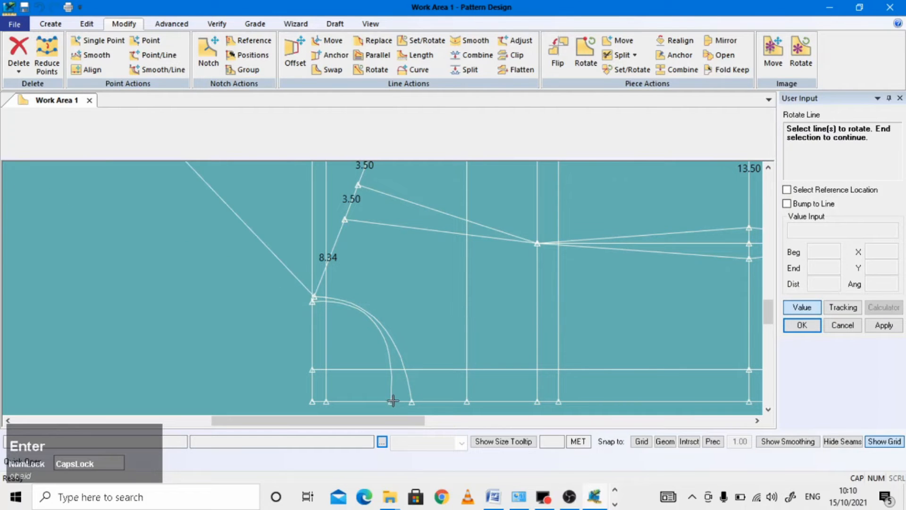
scroll(198, 312, up, 3)
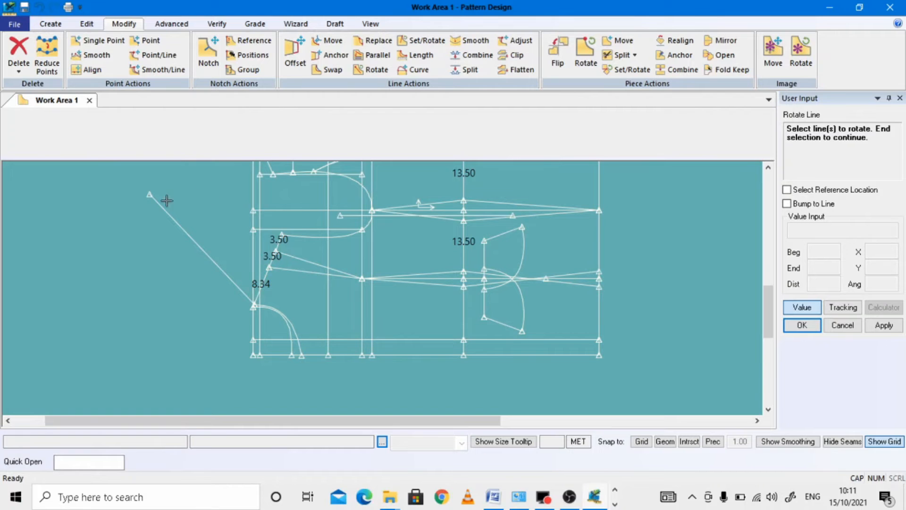
right_click(101, 237)
click(85, 239)
Step: Measure the angle between the rotated collar line and the front shoulder line
click(216, 23)
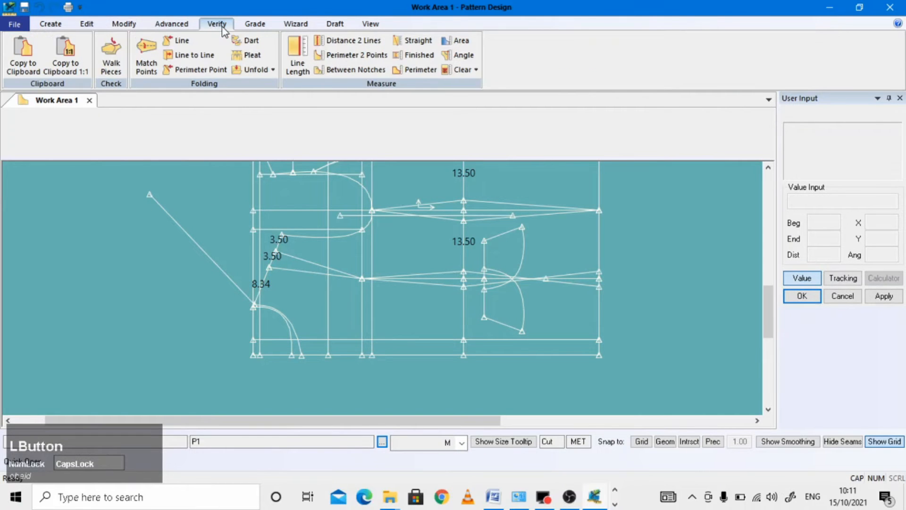
click(459, 56)
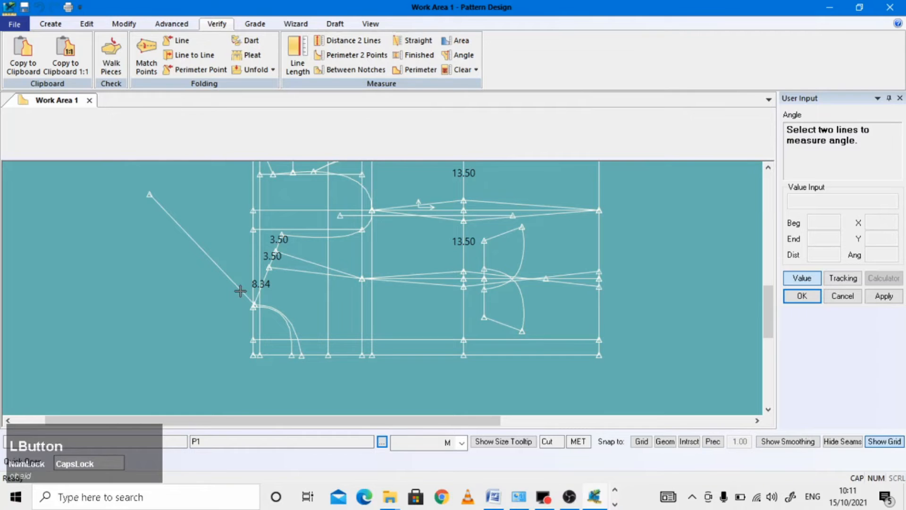
scroll(243, 292, down, 3)
click(254, 302)
scroll(275, 339, up, 1)
scroll(245, 328, down, 3)
scroll(285, 330, up, 3)
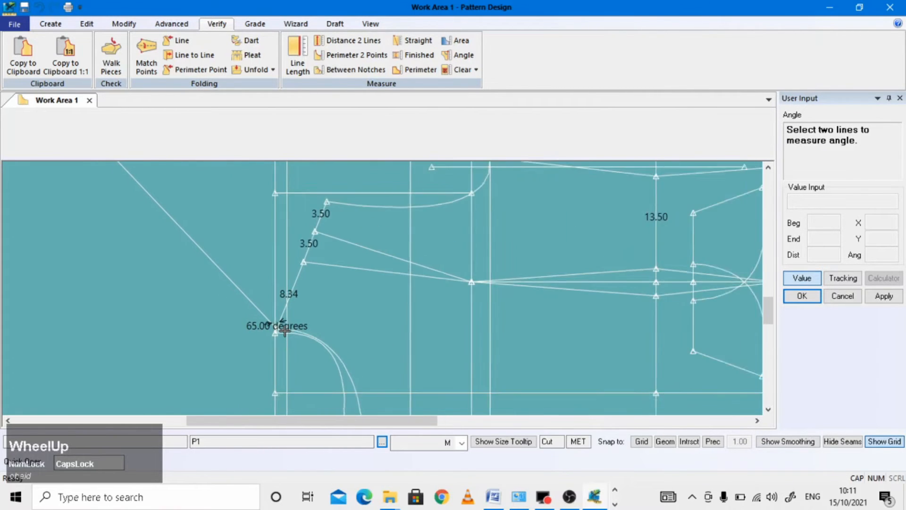
scroll(284, 330, up, 2)
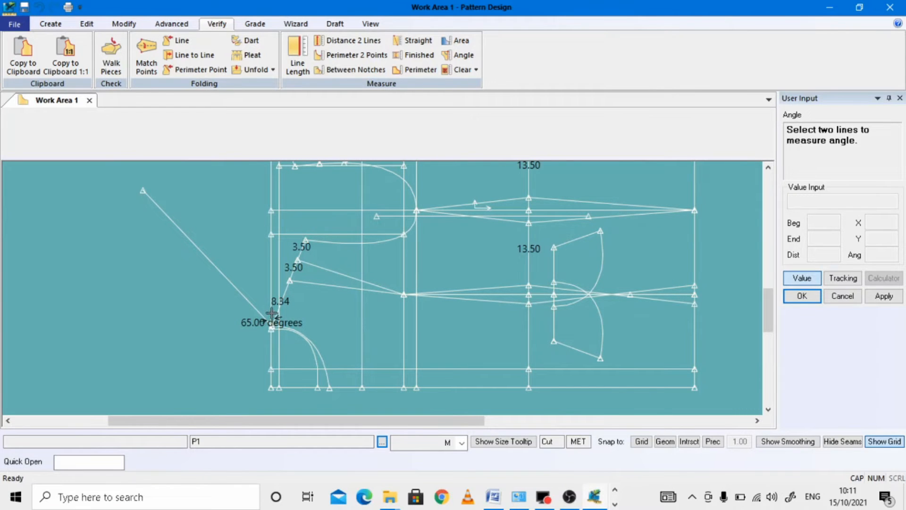
Step: Clear all displayed measurements from the draft
click(460, 70)
right_click(151, 301)
click(145, 296)
Step: Measure the length of the back neckline curve
scroll(220, 317, down, 1)
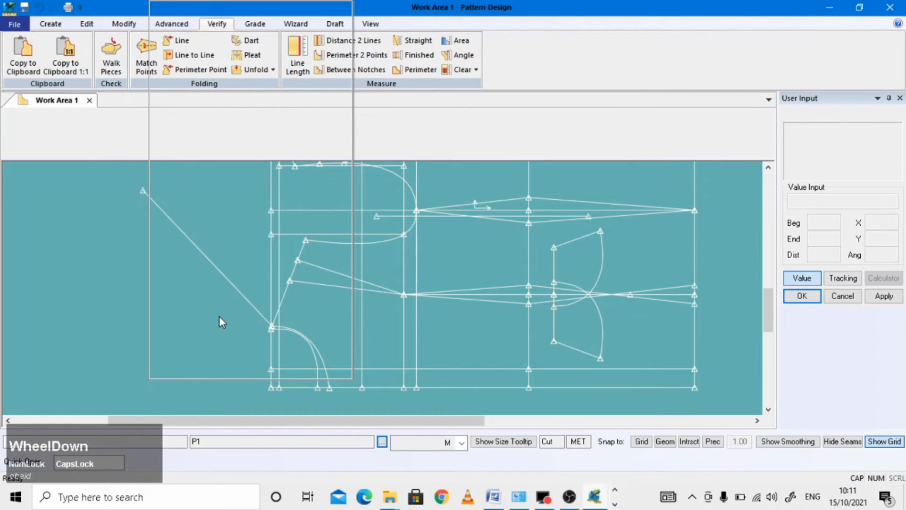
scroll(284, 310, up, 2)
scroll(307, 278, down, 1)
scroll(283, 293, up, 2)
scroll(292, 189, down, 3)
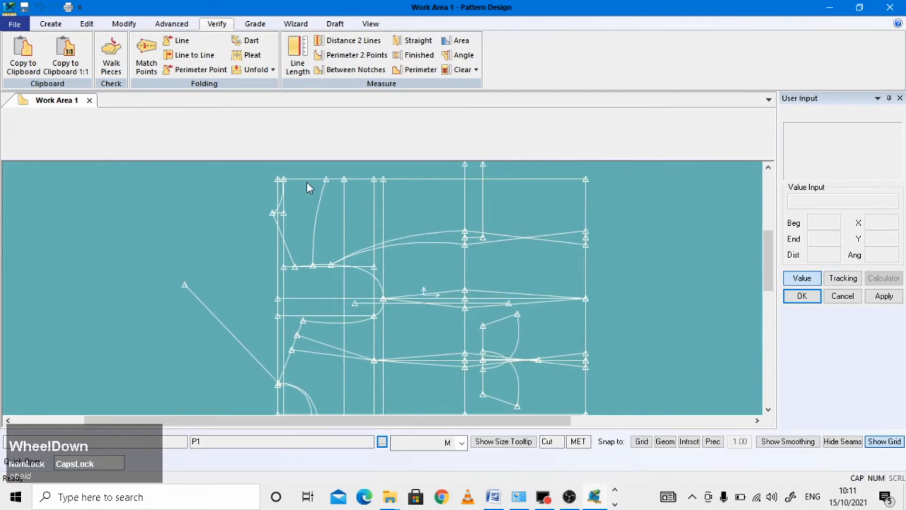
scroll(278, 203, down, 1)
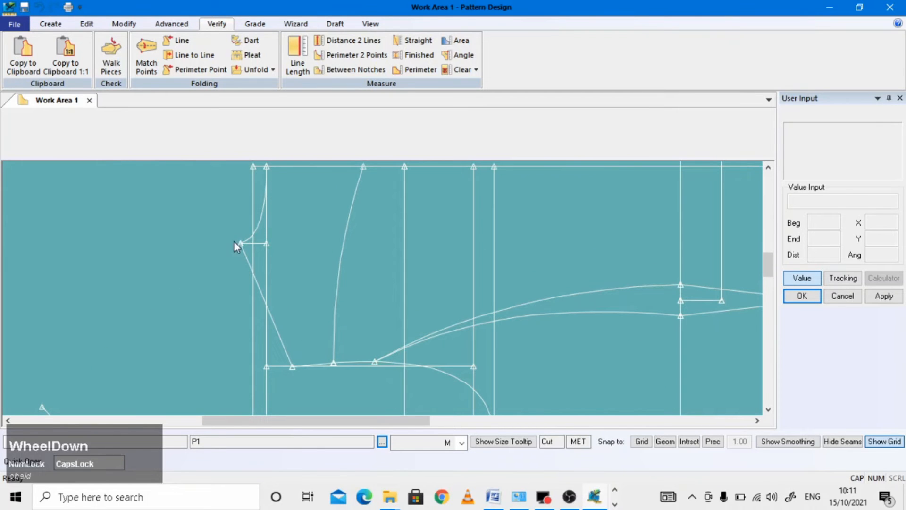
click(297, 59)
click(258, 230)
right_click(293, 224)
click(309, 224)
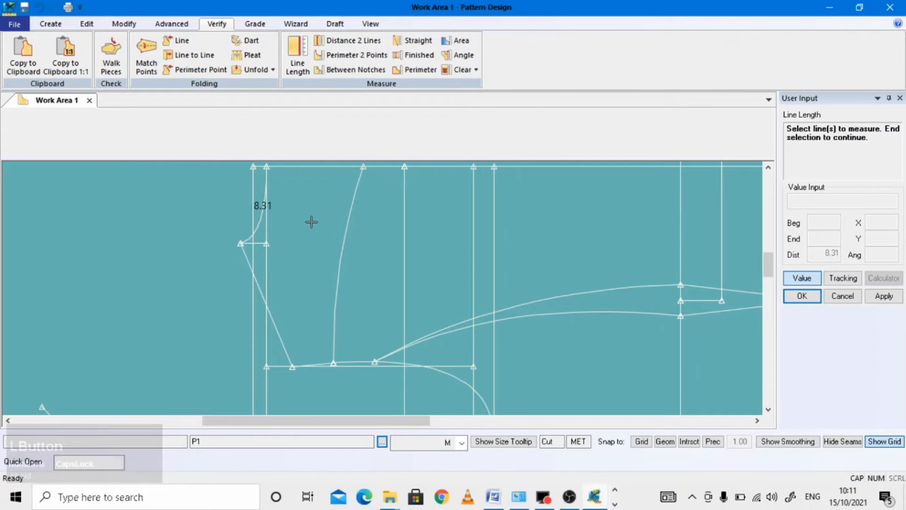
scroll(312, 221, up, 3)
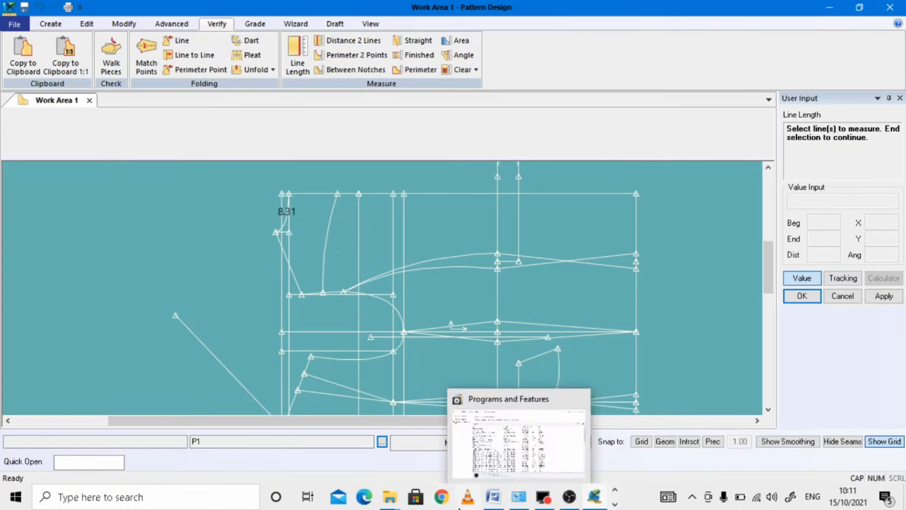
Step: Switch to the Windows Calculator, add 0.5 to the back neckline length of 8.31, and copy the result
click(259, 494)
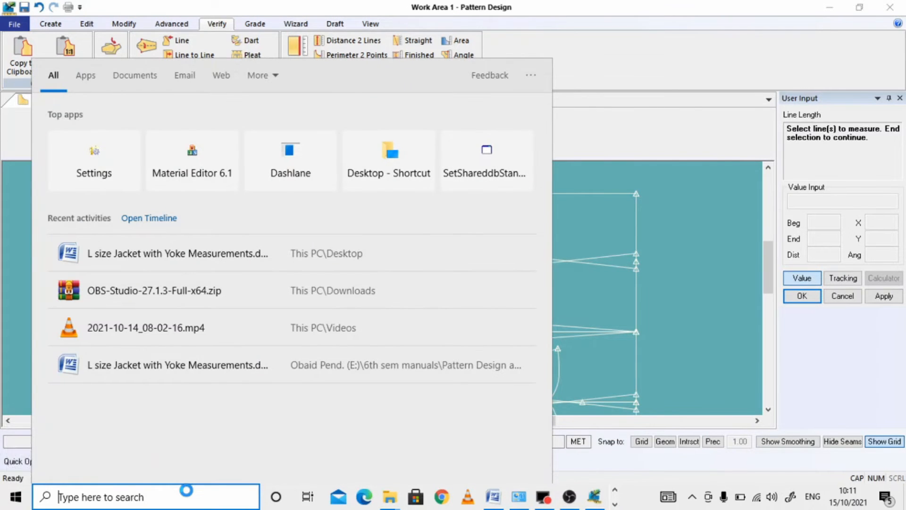
text(CA)
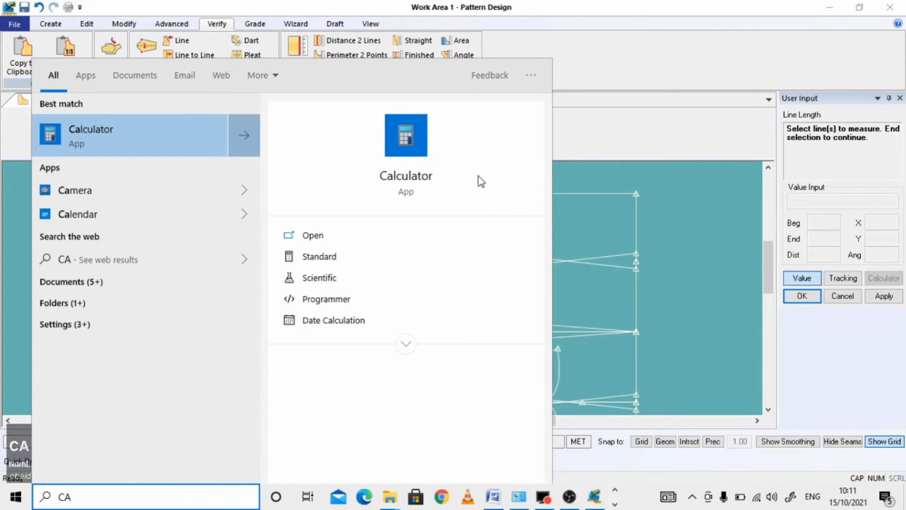
click(421, 142)
drag(518, 111, 745, 108)
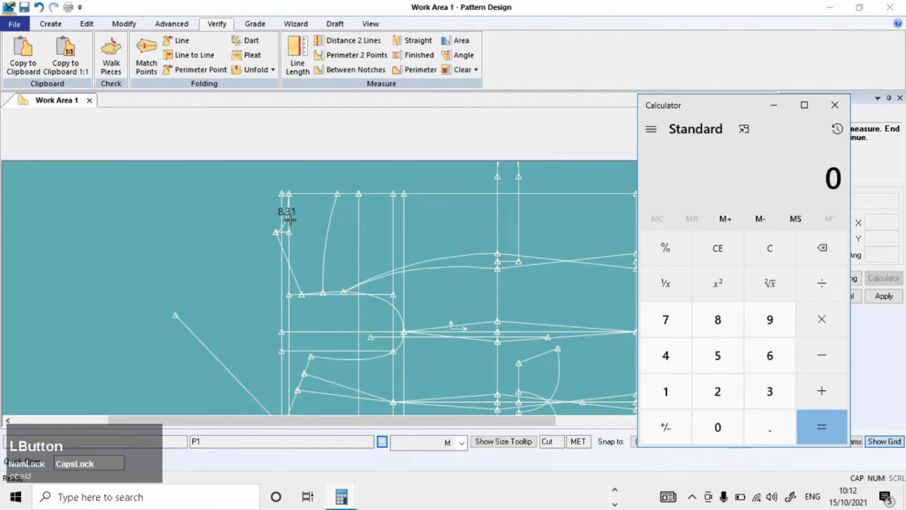
click(718, 320)
click(769, 423)
click(770, 405)
click(664, 391)
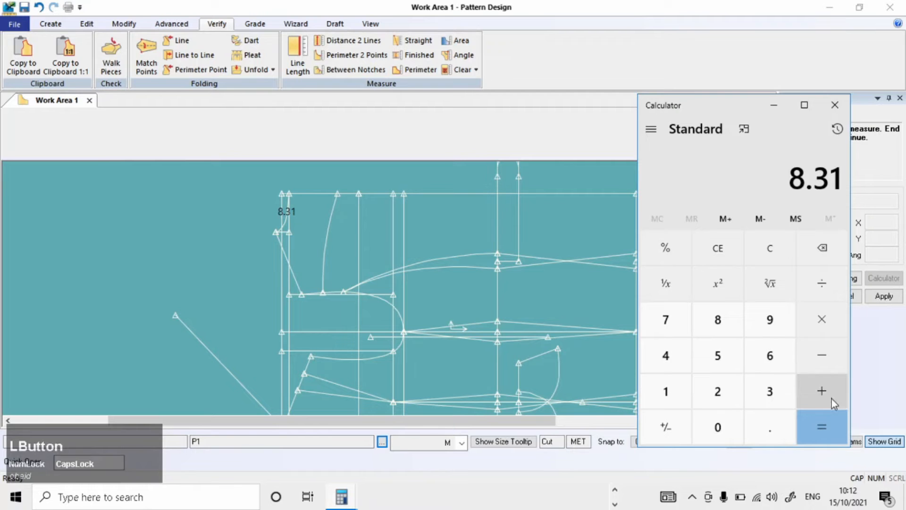
click(717, 426)
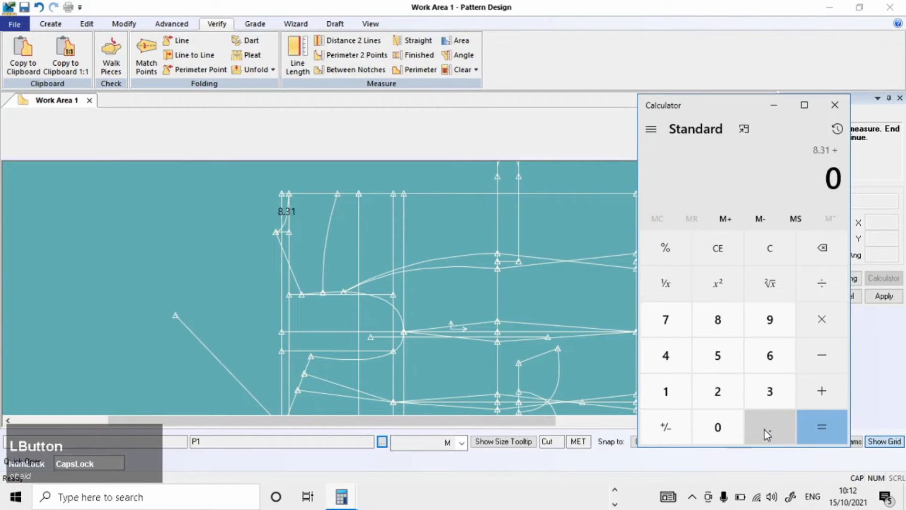
click(763, 429)
click(724, 365)
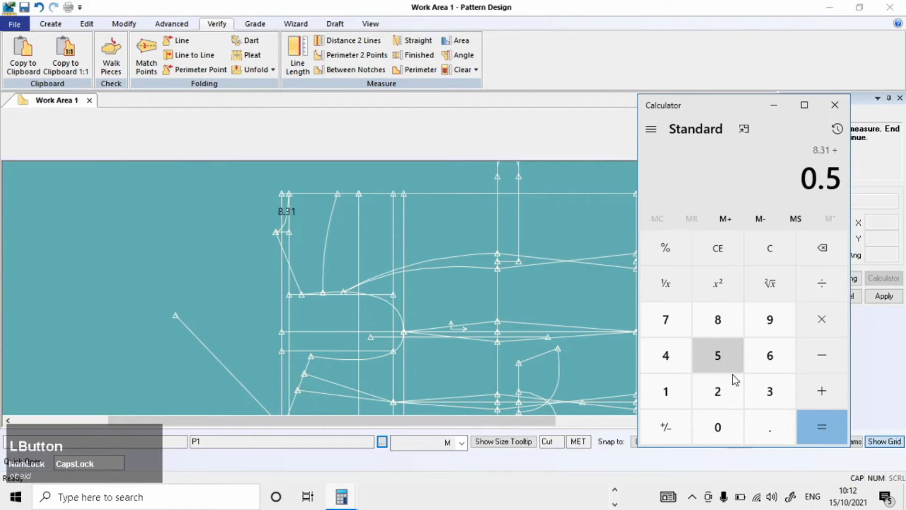
click(822, 428)
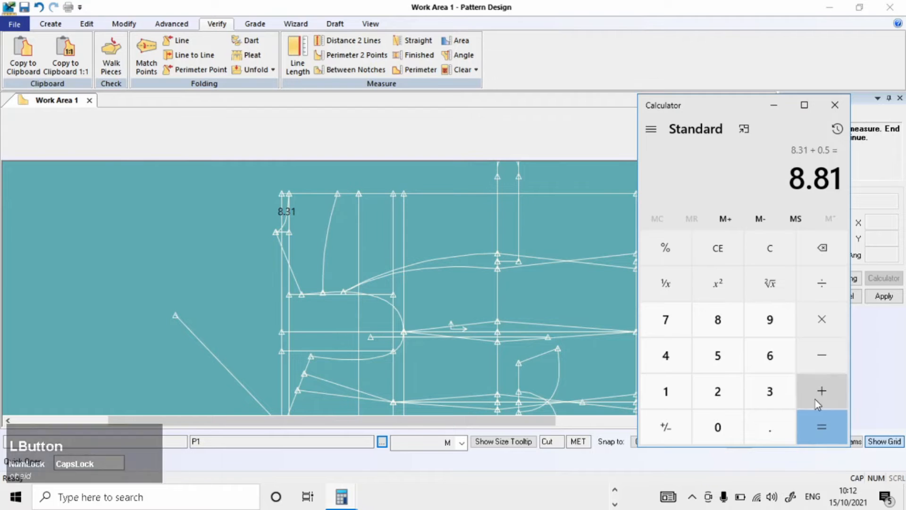
drag(796, 177, 854, 184)
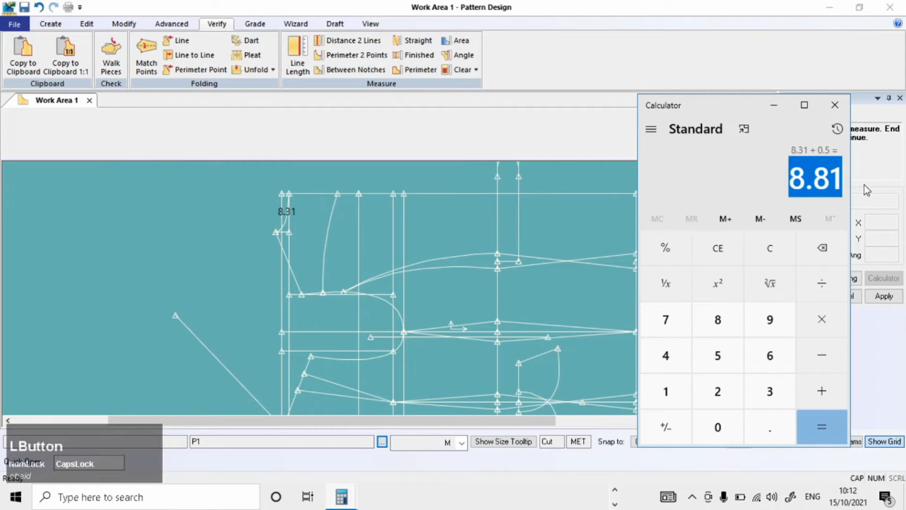
key(ctrl+c)
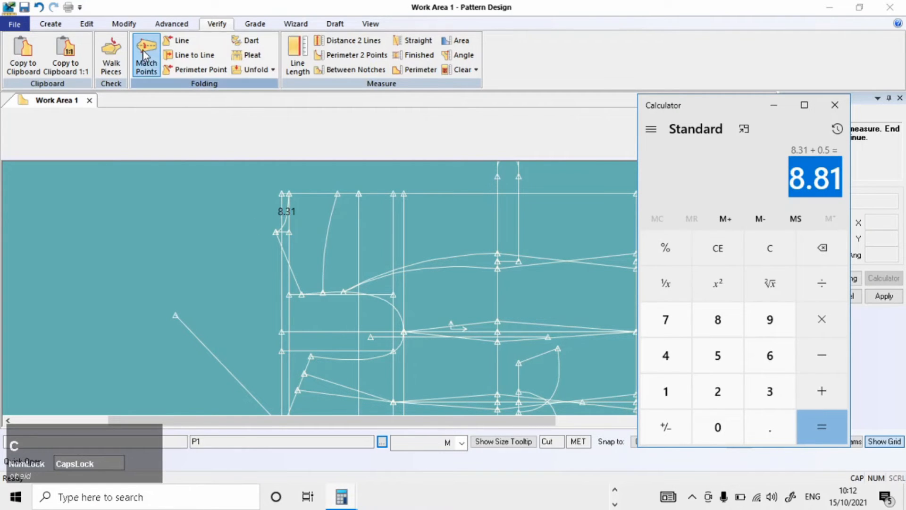
Step: Move the collar line's free end along the line to 8.81 from its neck-point end
click(123, 24)
scroll(181, 134, up, 1)
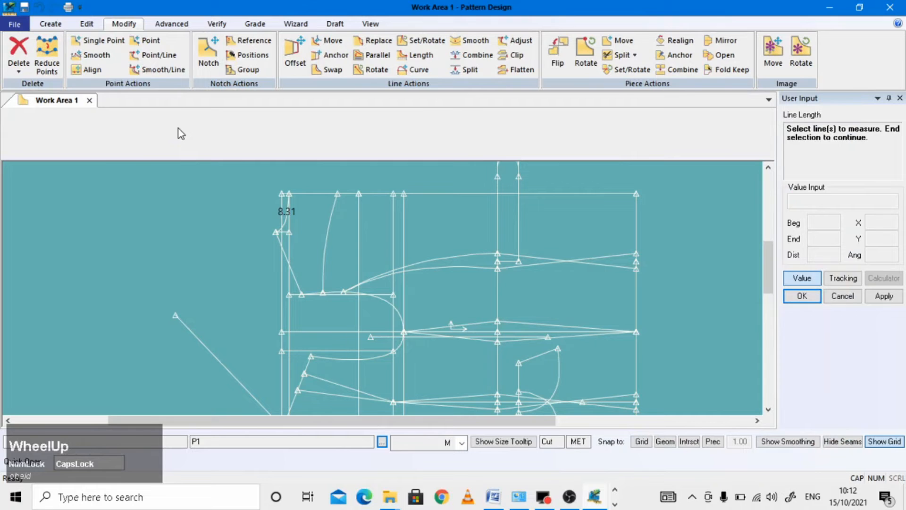
click(163, 55)
scroll(229, 229, down, 2)
scroll(227, 220, up, 1)
scroll(231, 316, down, 1)
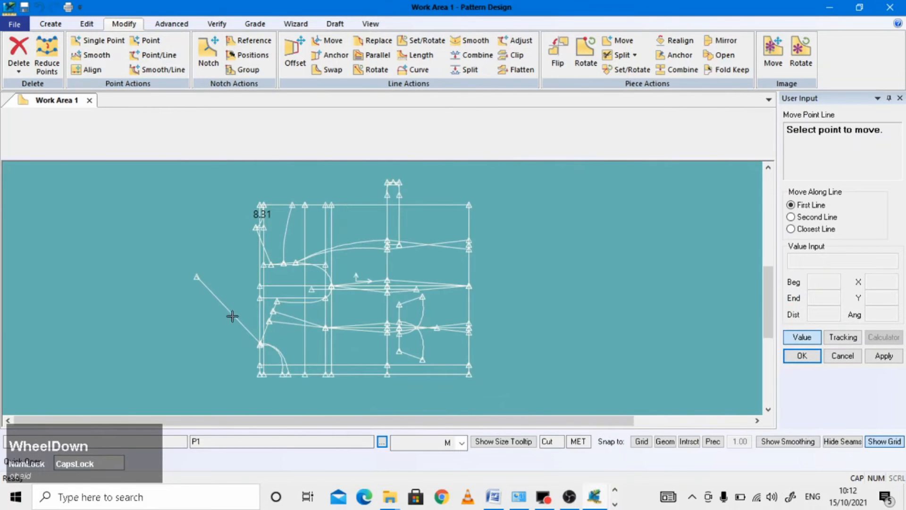
click(202, 289)
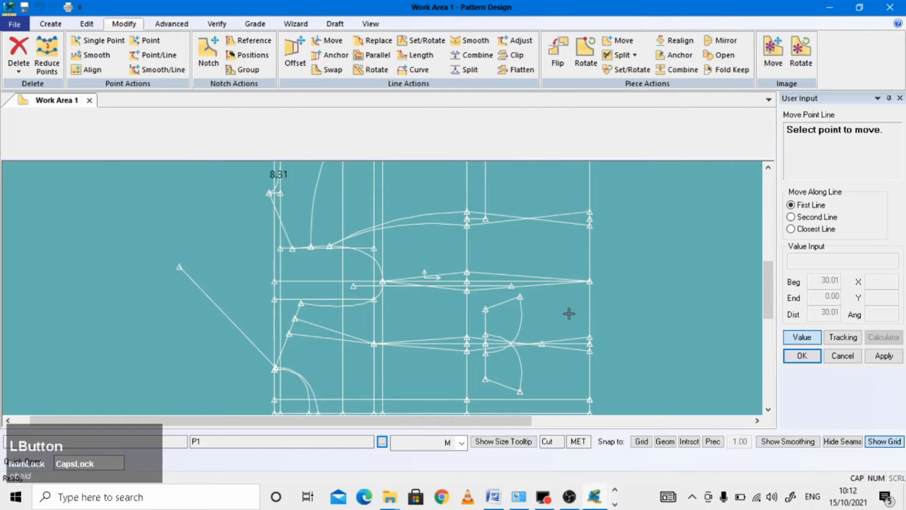
click(197, 286)
click(176, 266)
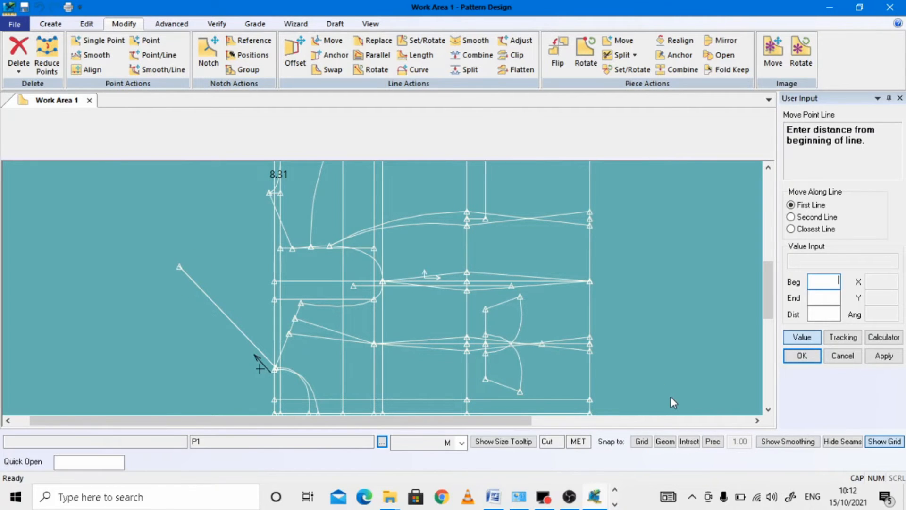
key(ctrl+v)
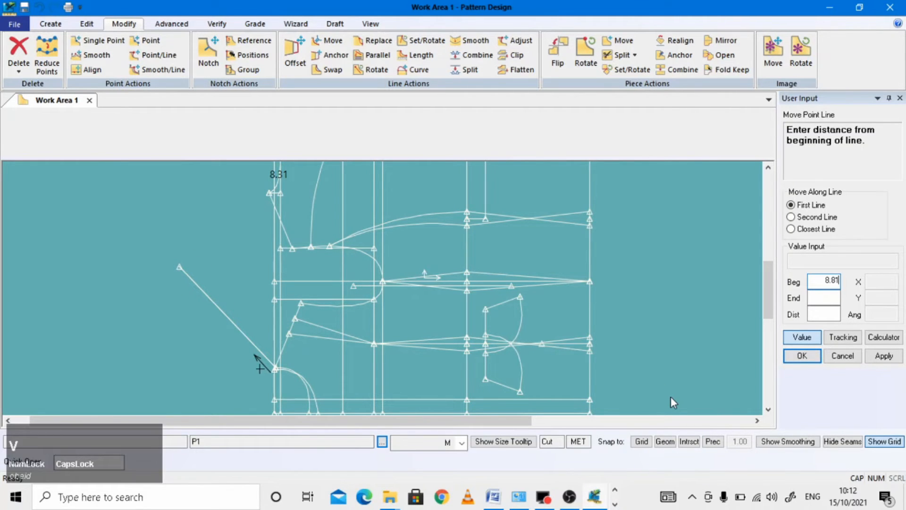
key(Return)
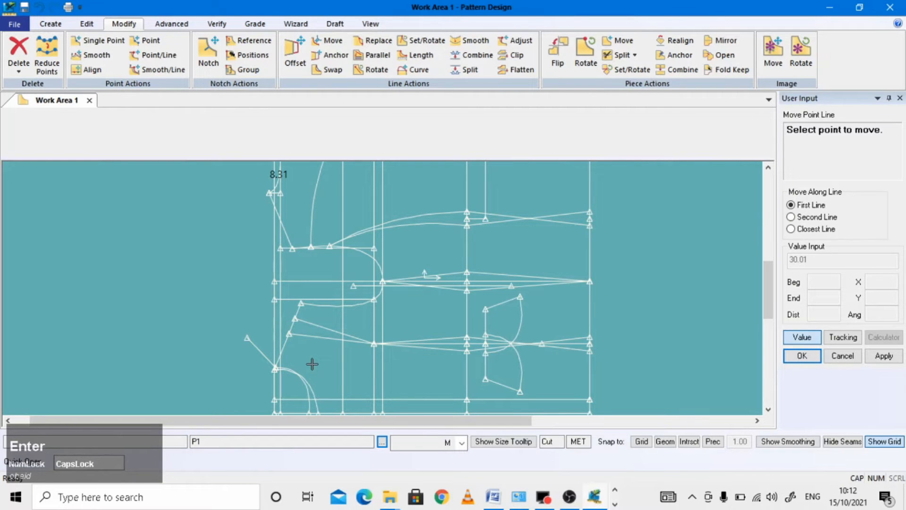
right_click(128, 284)
click(166, 293)
Step: Measure the length of the shortened collar line and clear the displayed measurement
scroll(273, 365, down, 2)
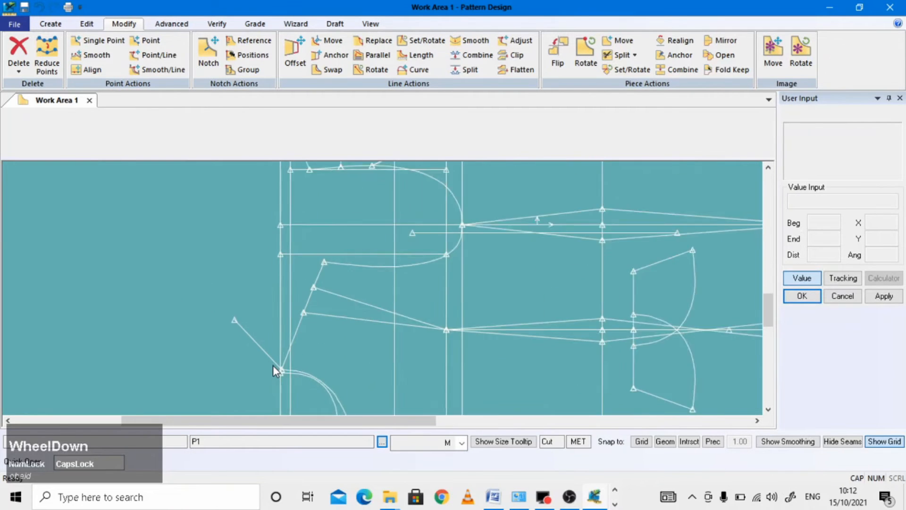
scroll(273, 366, down, 2)
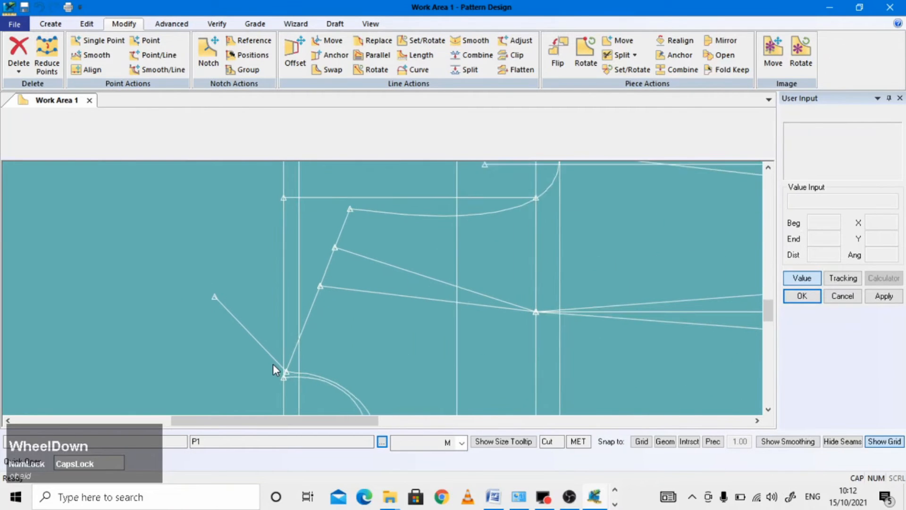
click(217, 24)
click(295, 54)
click(244, 328)
right_click(240, 272)
click(239, 272)
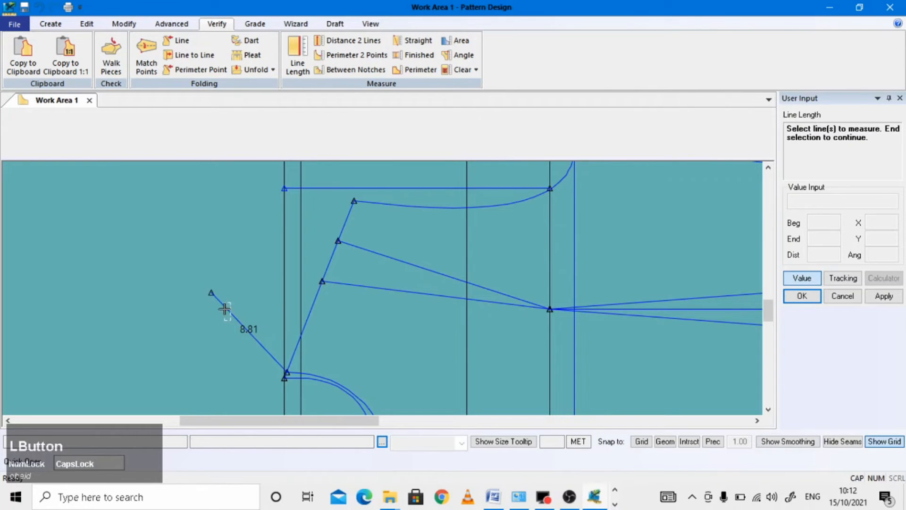
click(464, 69)
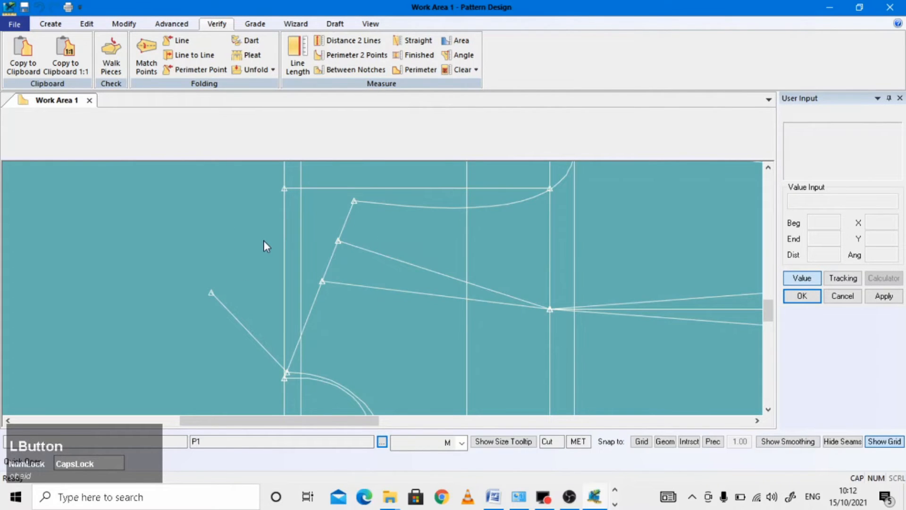
Step: Draw a whole perpendicular line about 45.3 long, centred on the collar line's outer end
scroll(264, 239, down, 1)
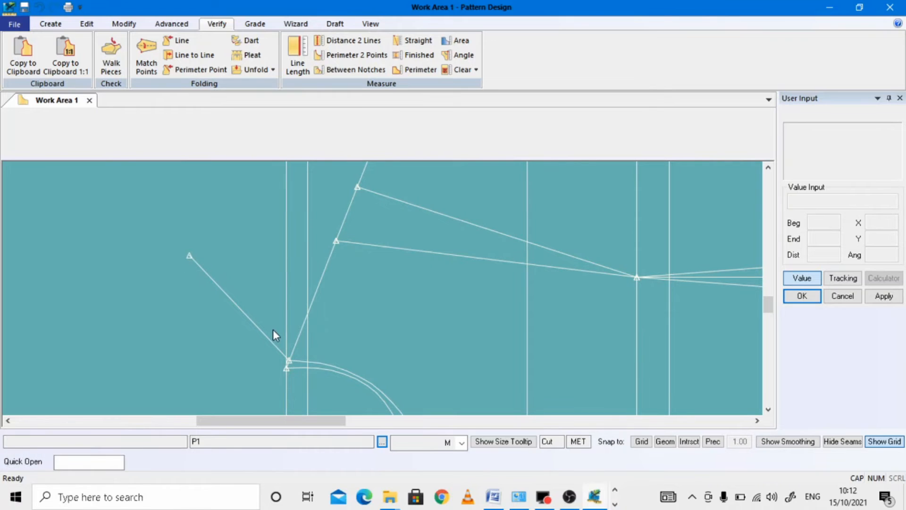
click(51, 24)
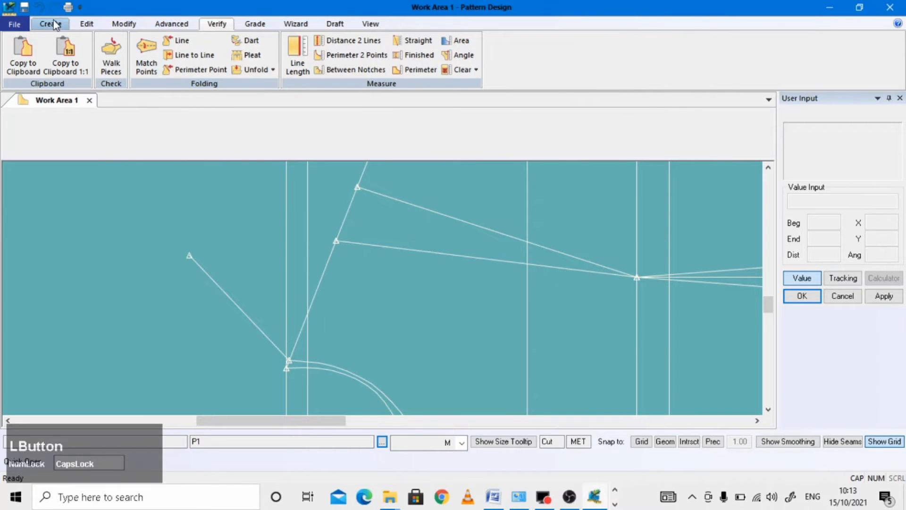
click(215, 70)
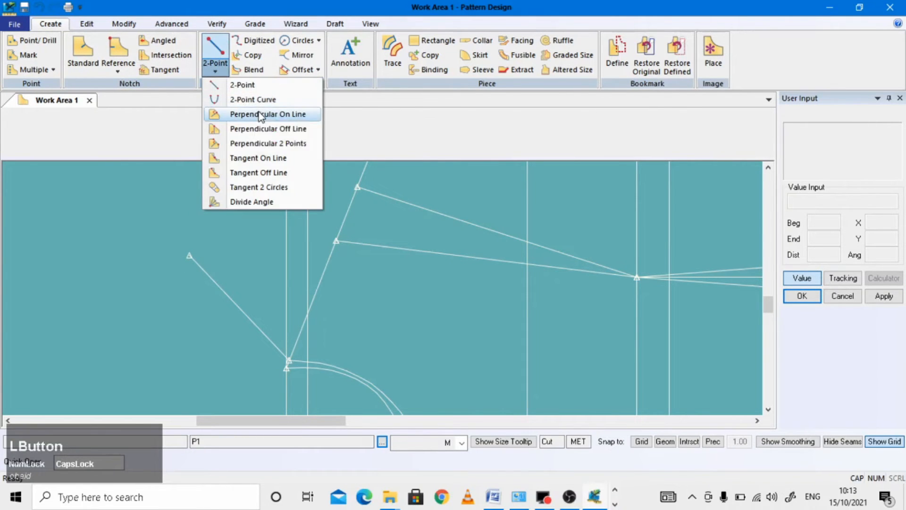
click(245, 119)
click(218, 286)
click(181, 257)
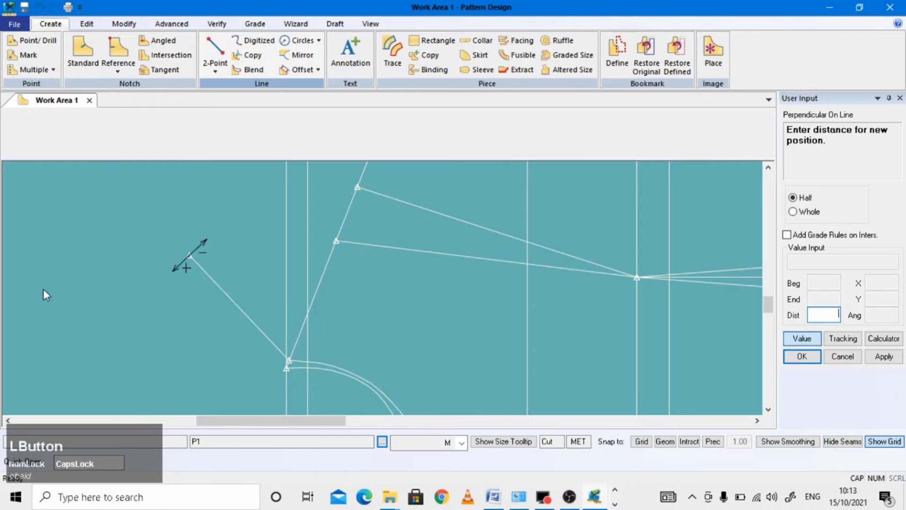
click(793, 212)
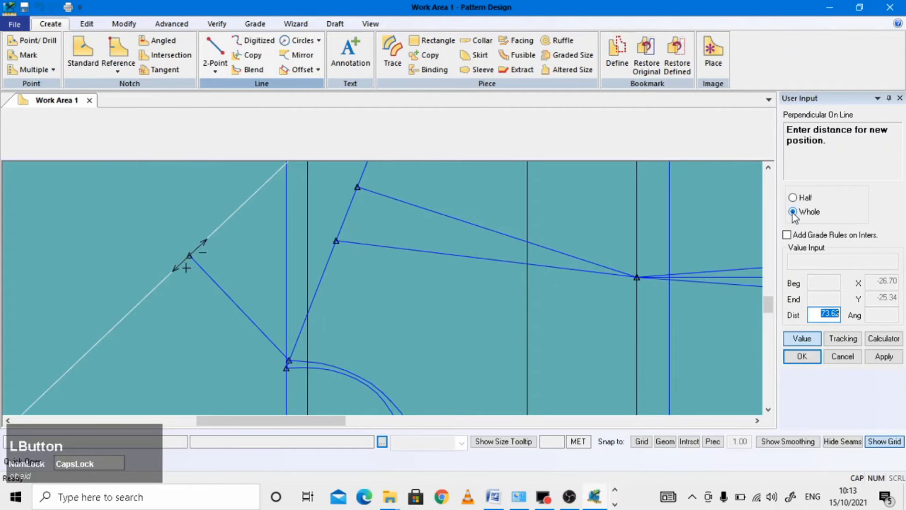
click(802, 339)
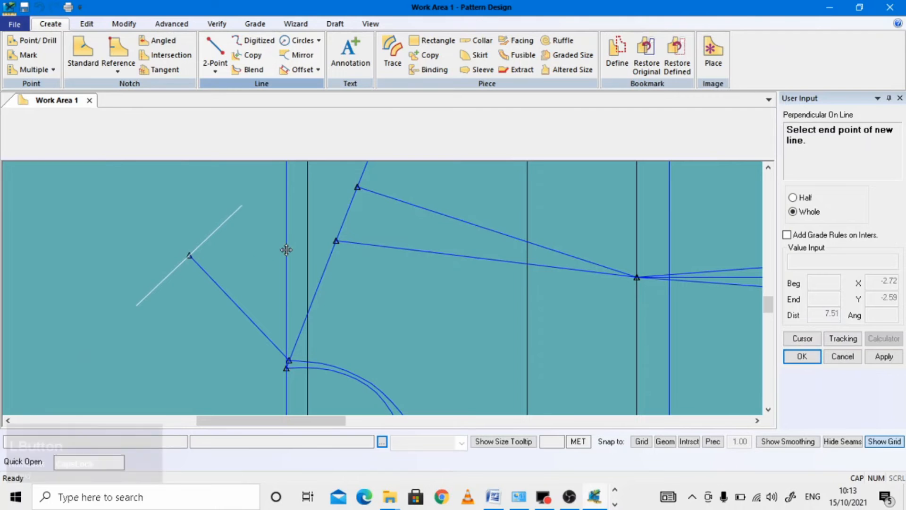
scroll(269, 241, up, 5)
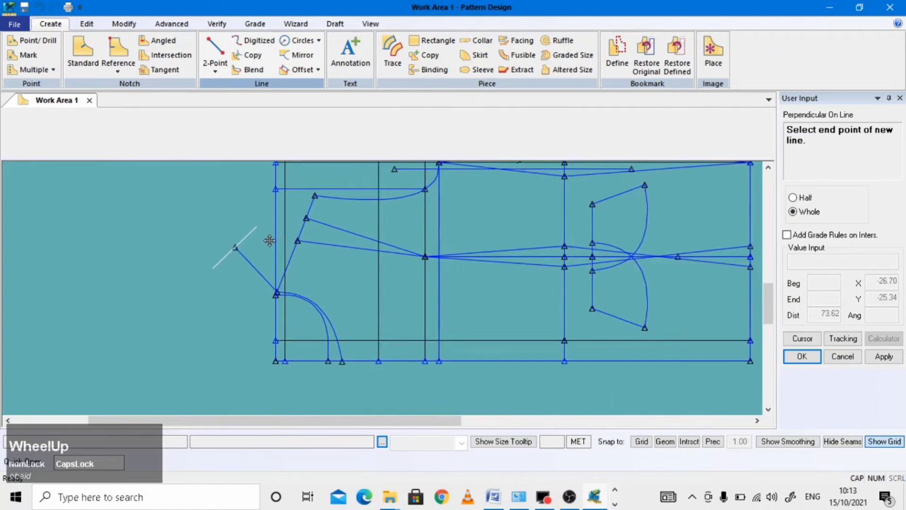
click(314, 181)
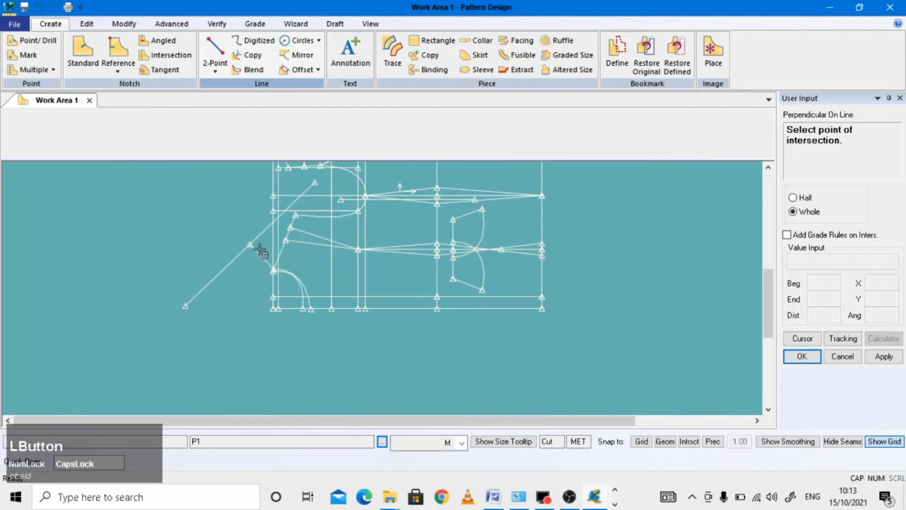
Step: Shorten the perpendicular's upper end along the line to about 2.8 beyond the collar line's outer end
scroll(239, 203, down, 2)
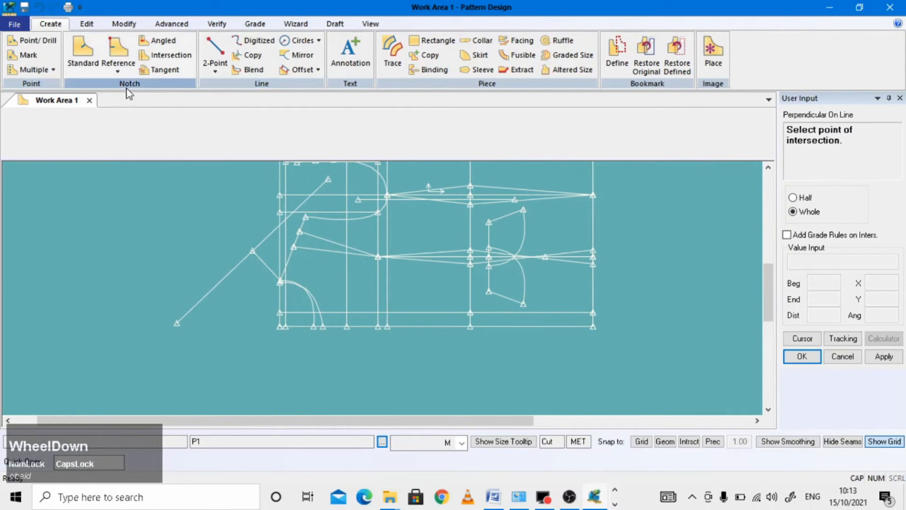
click(126, 28)
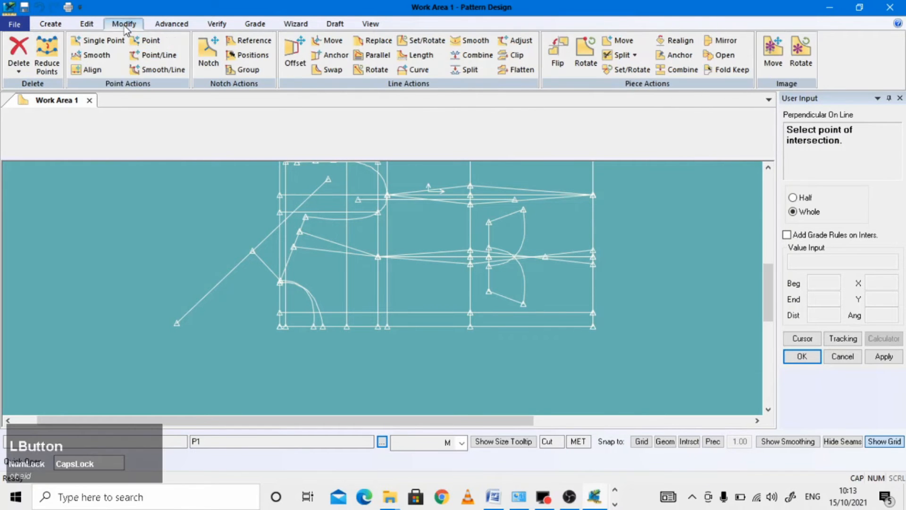
click(156, 55)
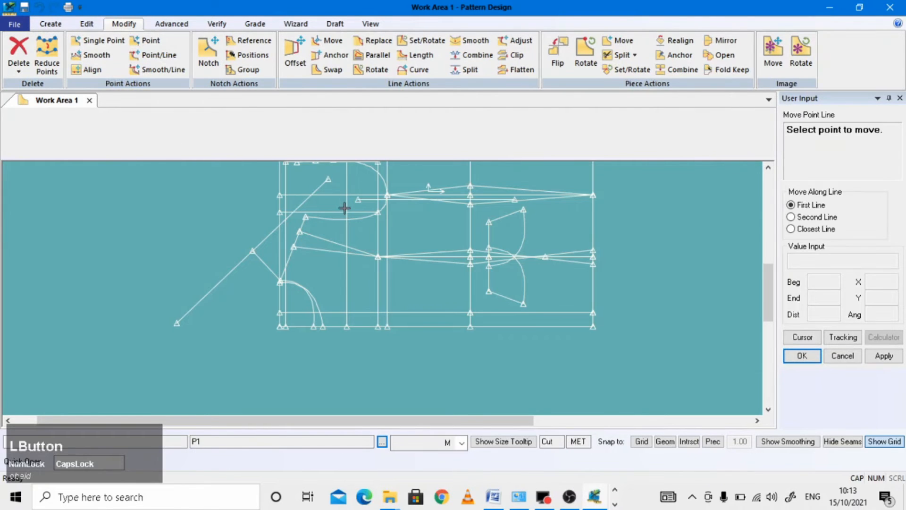
click(329, 180)
scroll(273, 241, down, 4)
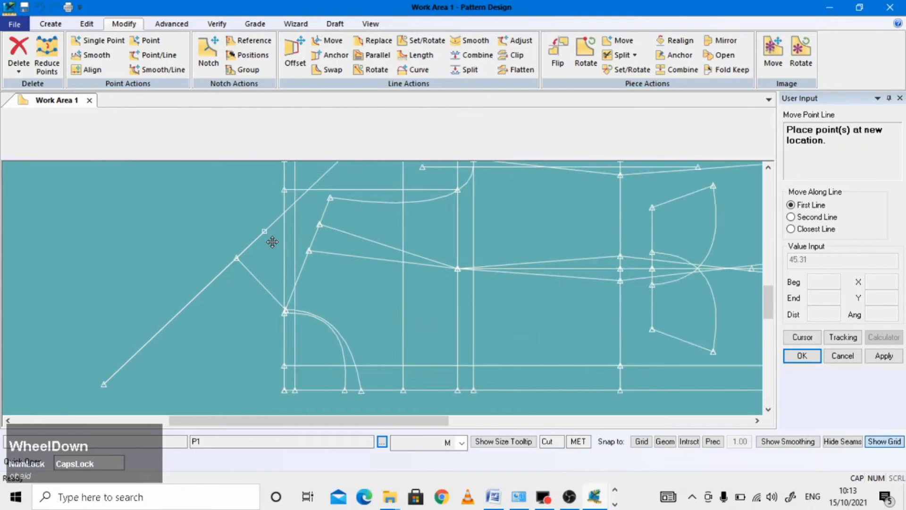
click(251, 256)
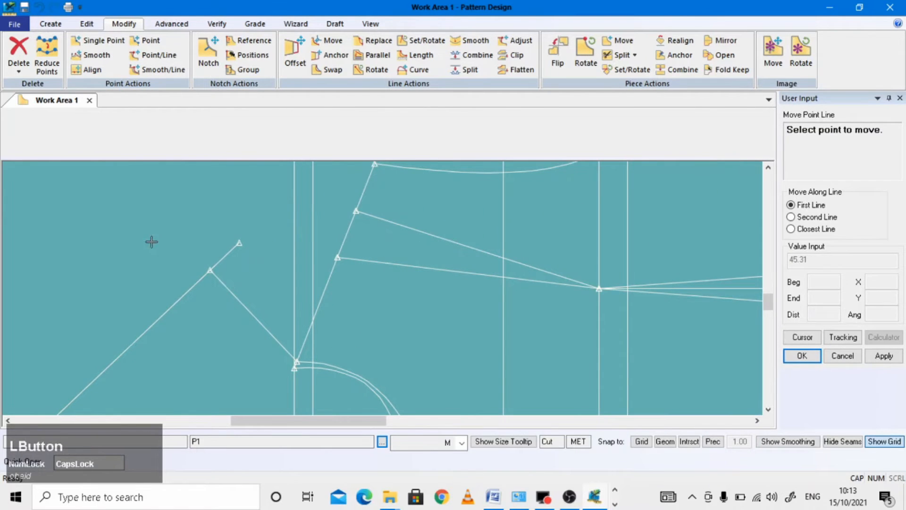
Step: Split the perpendicular line at the point where it meets the collar line's outer end
scroll(262, 256, down, 4)
scroll(262, 256, down, 3)
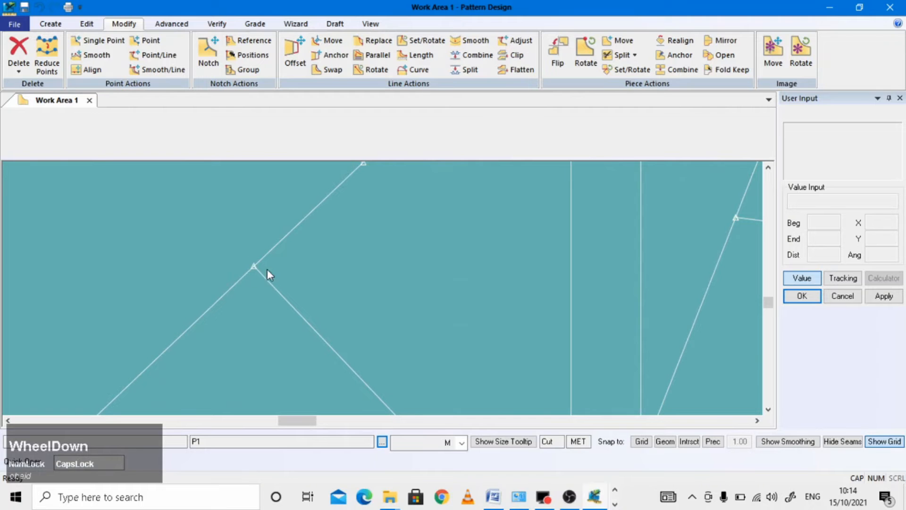
click(370, 23)
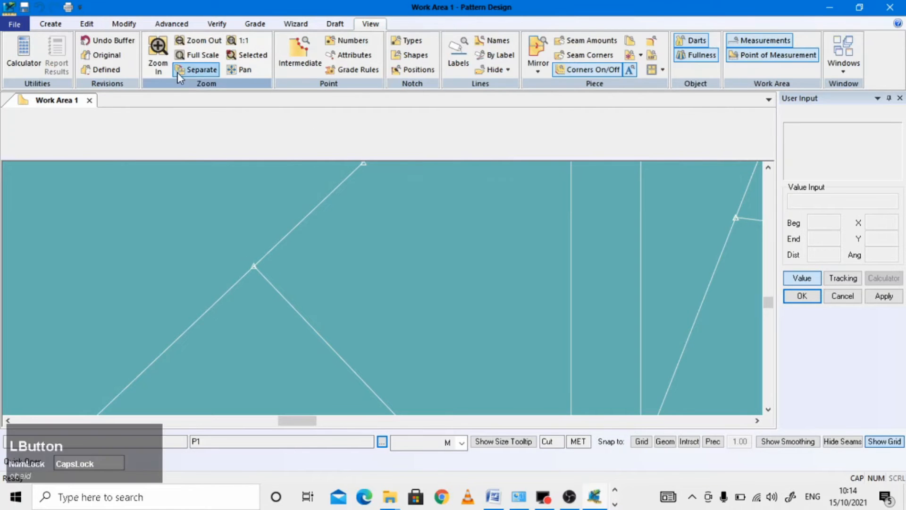
click(158, 53)
click(273, 279)
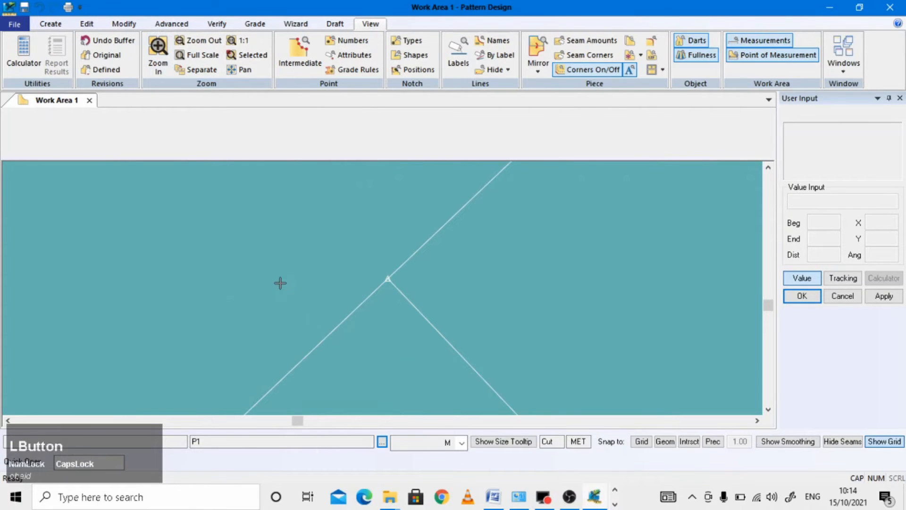
scroll(399, 279, down, 2)
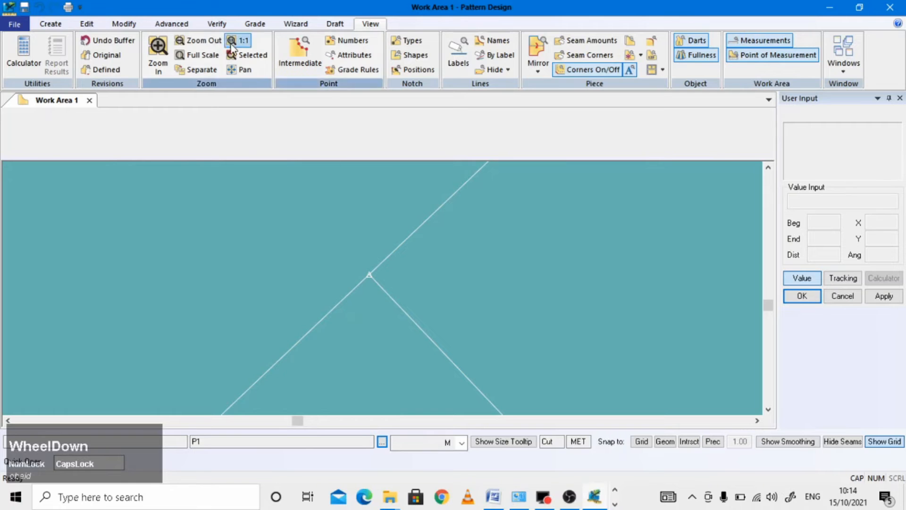
click(124, 23)
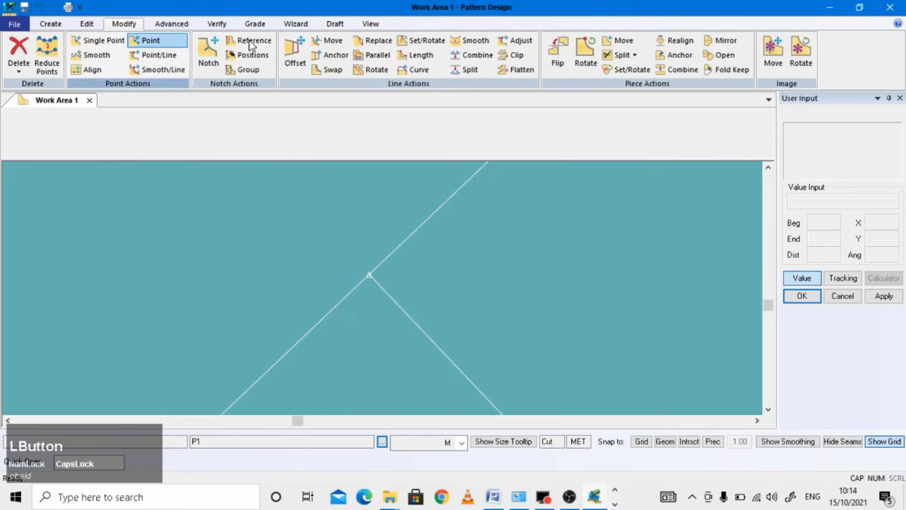
click(465, 70)
click(380, 263)
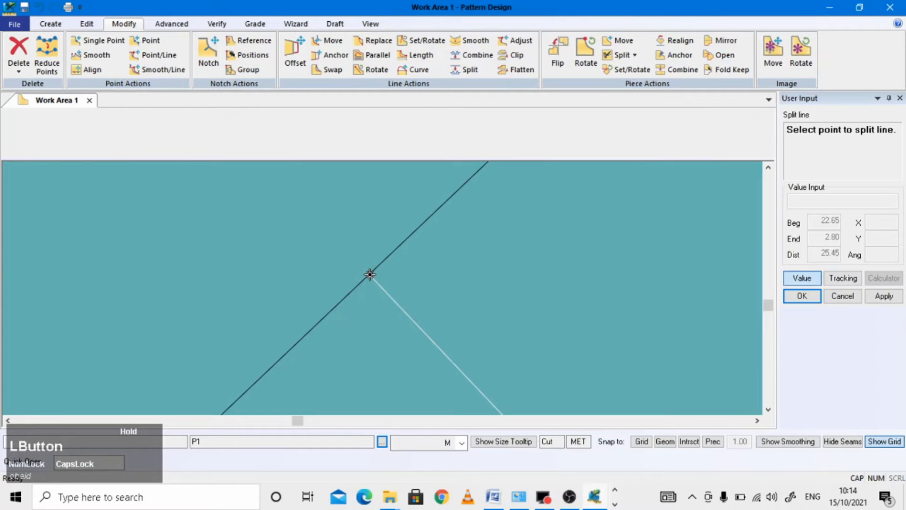
drag(370, 274, 370, 274)
right_click(308, 264)
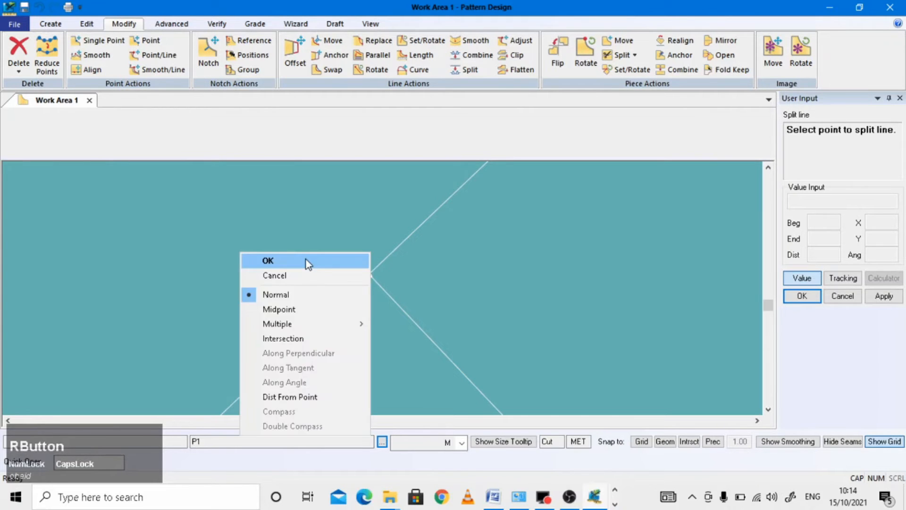
click(306, 261)
Step: Shorten the long lower part of the split perpendicular to 7 by moving its free end along the line
click(370, 24)
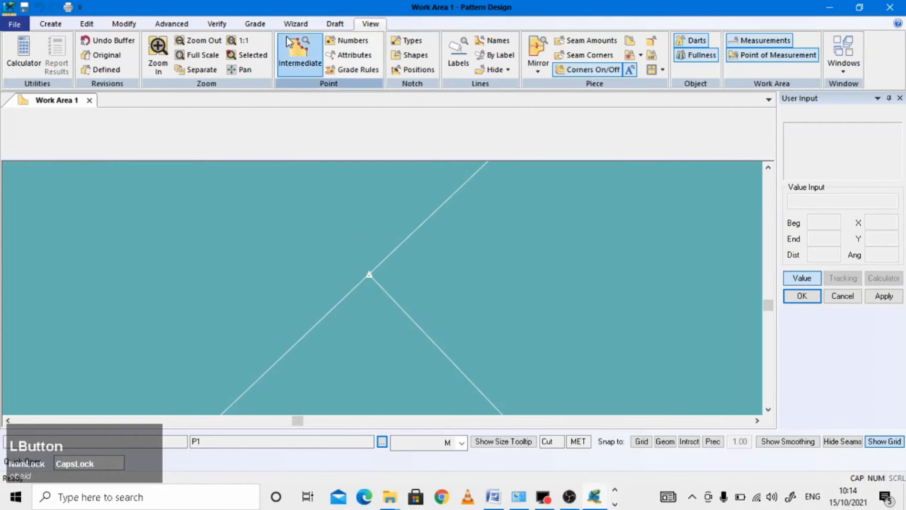
click(198, 55)
scroll(257, 361, down, 1)
scroll(318, 304, up, 1)
scroll(283, 389, up, 1)
scroll(282, 380, down, 1)
scroll(284, 380, down, 1)
scroll(366, 253, up, 3)
scroll(324, 326, down, 8)
scroll(322, 284, down, 1)
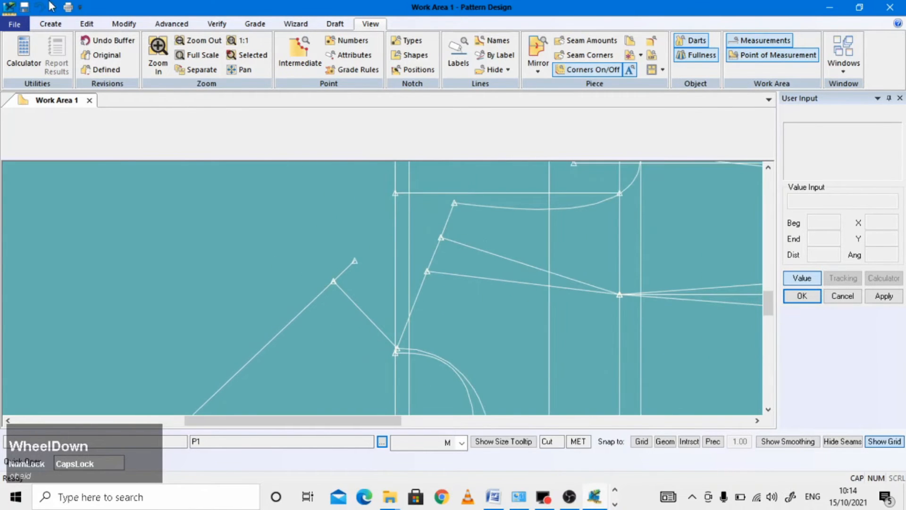
click(133, 26)
click(147, 40)
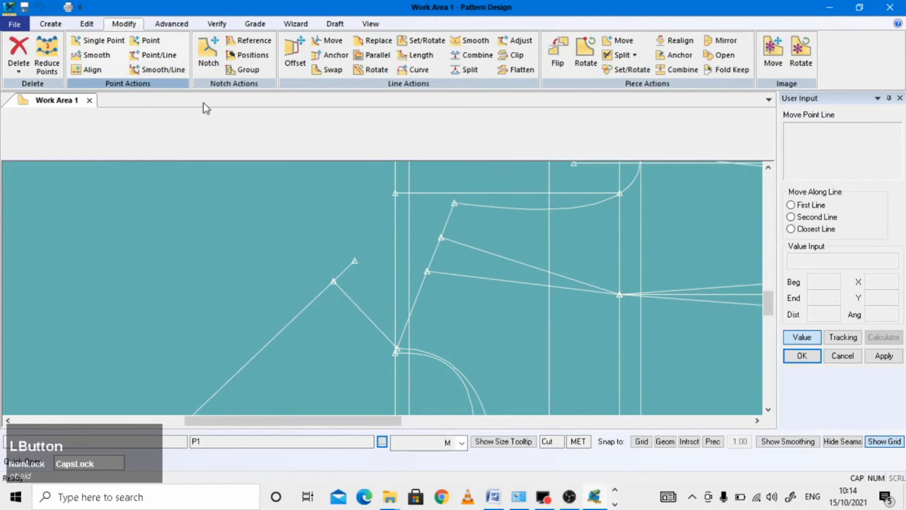
scroll(344, 279, up, 2)
click(235, 378)
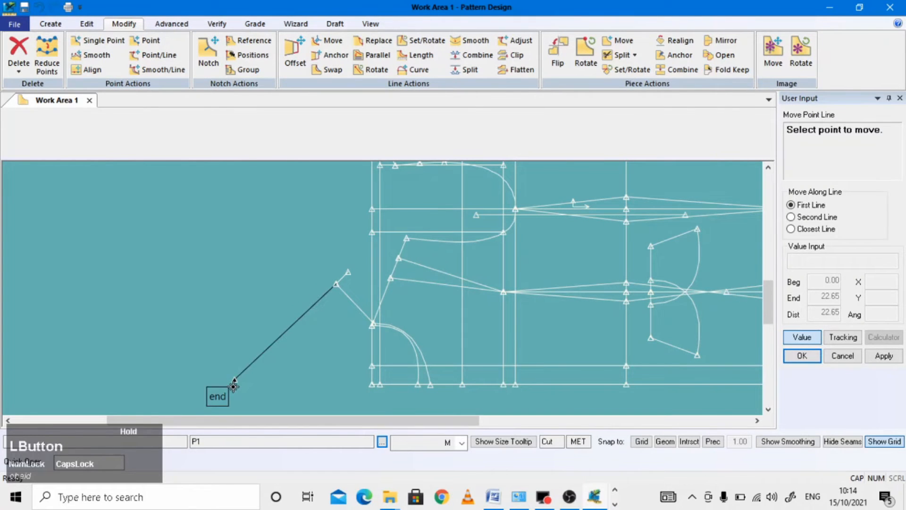
click(829, 297)
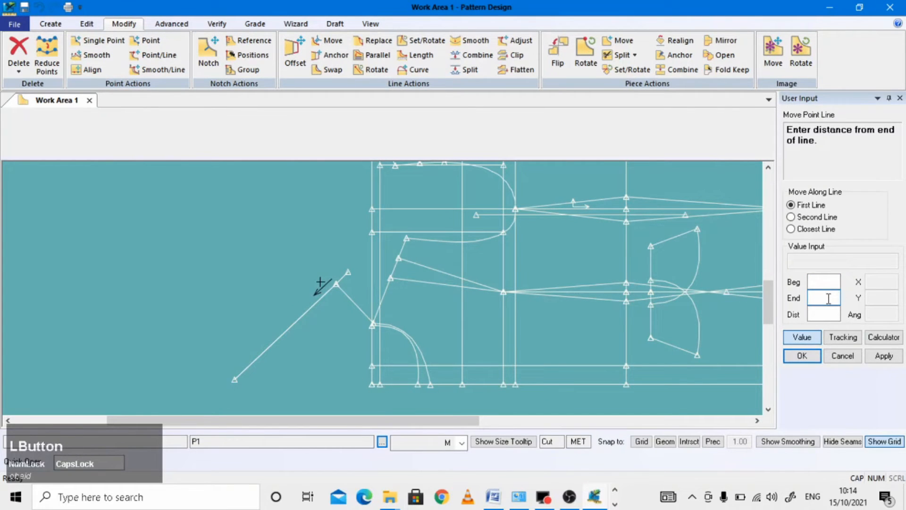
text(7)
key(Return)
Step: Shorten the small upper part of the split perpendicular to 1 by moving its free end along the line
scroll(354, 269, down, 1)
click(346, 274)
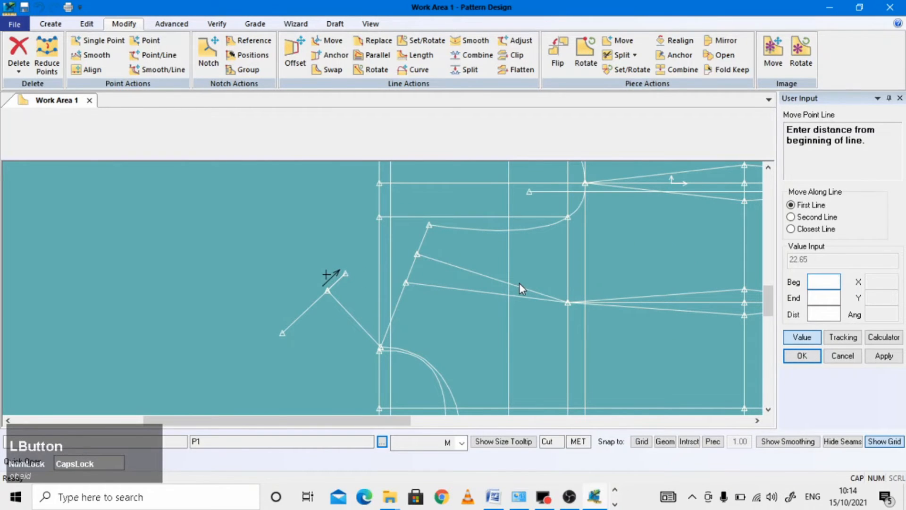
text(1)
key(Return)
right_click(205, 243)
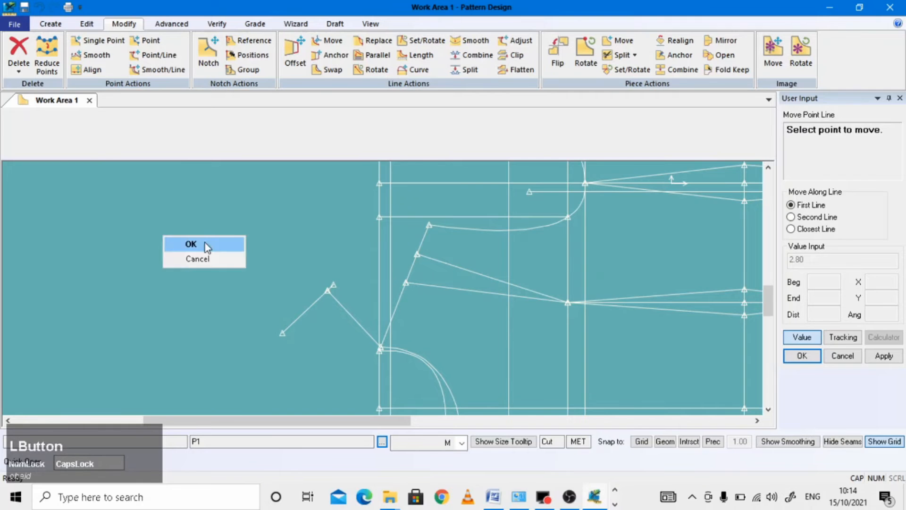
click(205, 244)
Step: Draw a short whole perpendicular across the collar line at 50% of its length
scroll(264, 219, up, 1)
scroll(342, 312, down, 2)
scroll(339, 272, down, 2)
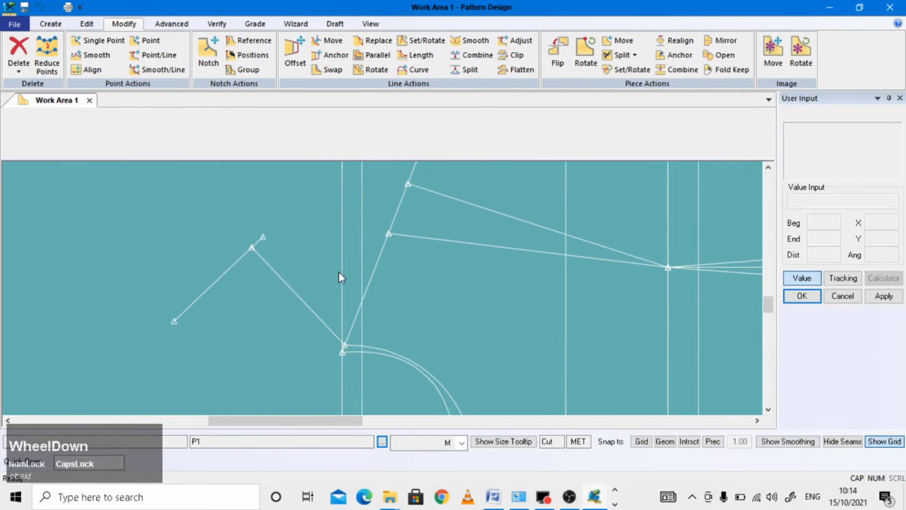
click(50, 24)
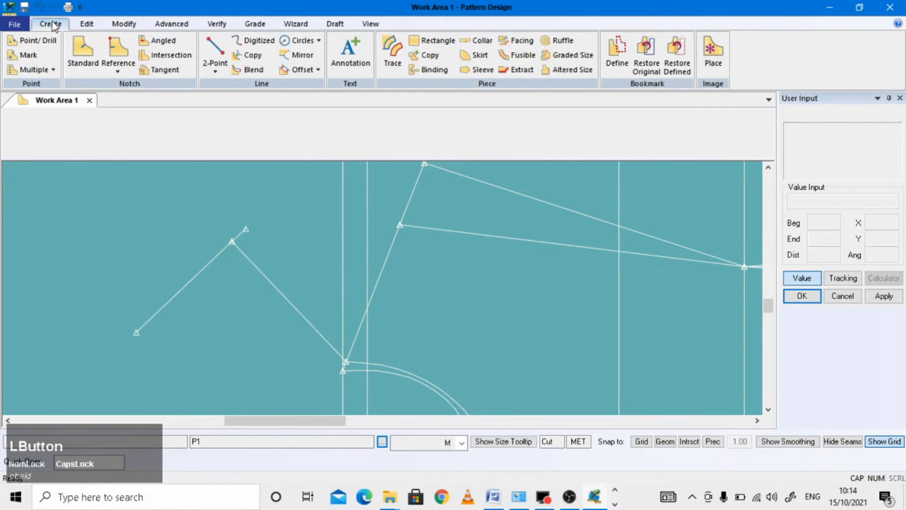
click(215, 71)
click(265, 114)
click(238, 251)
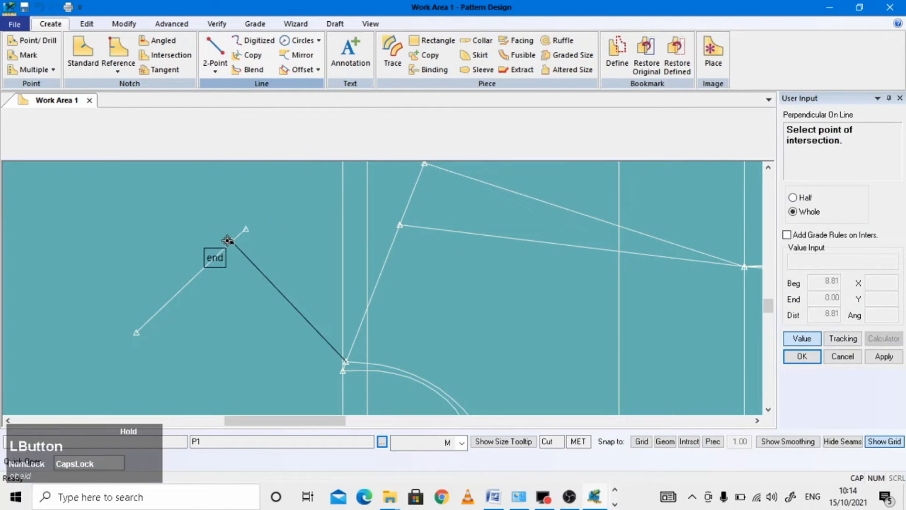
right_click(228, 240)
text(50)
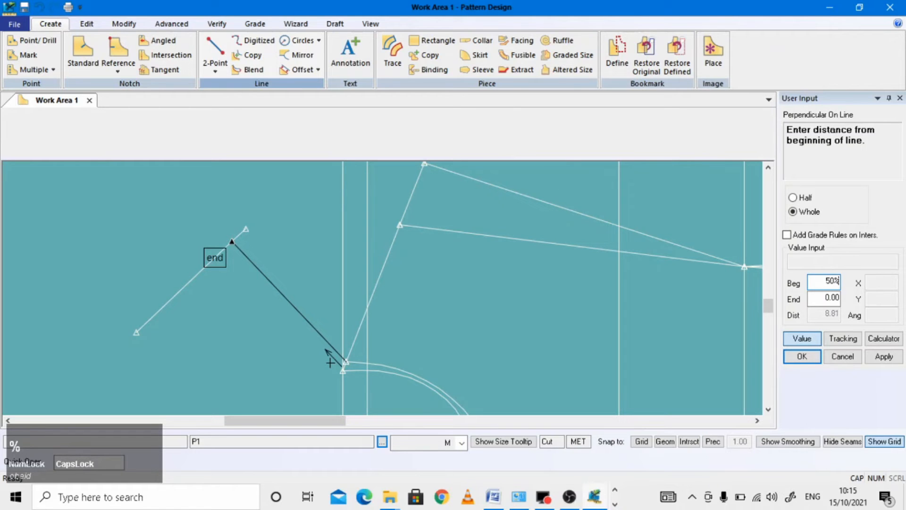
key(Return)
click(288, 301)
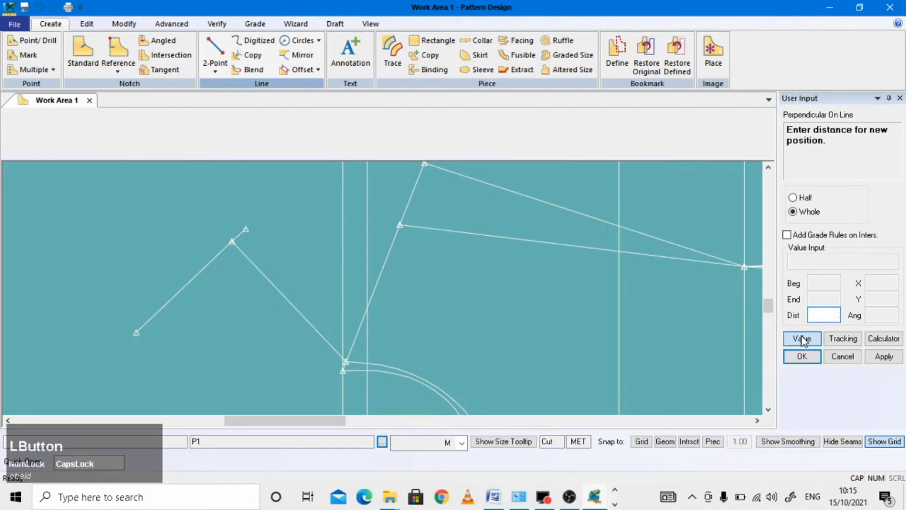
click(284, 307)
right_click(151, 217)
click(151, 217)
scroll(294, 300, down, 3)
scroll(248, 282, up, 3)
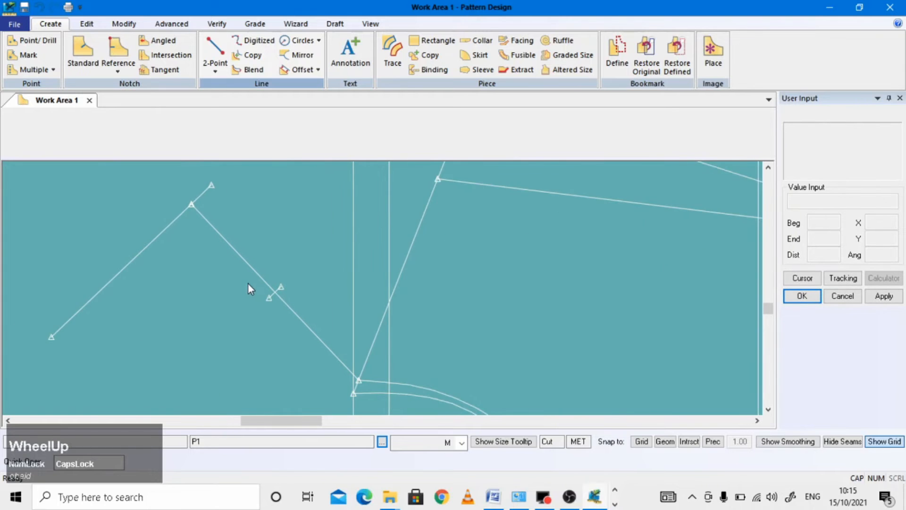
Step: Draw a 2-point curve about 8.9 long from the perpendicular's upper end to the collar line's base, bending through the short middle perpendicular's upper end
click(215, 71)
click(244, 99)
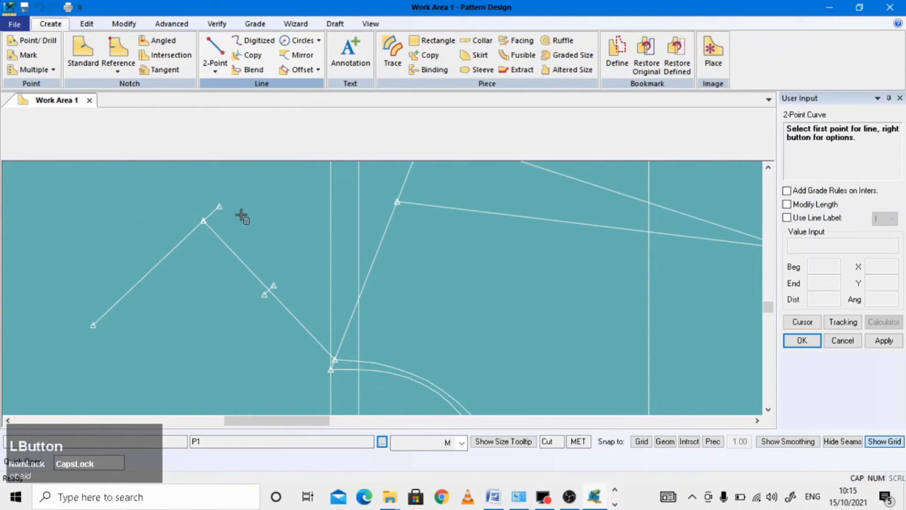
click(219, 206)
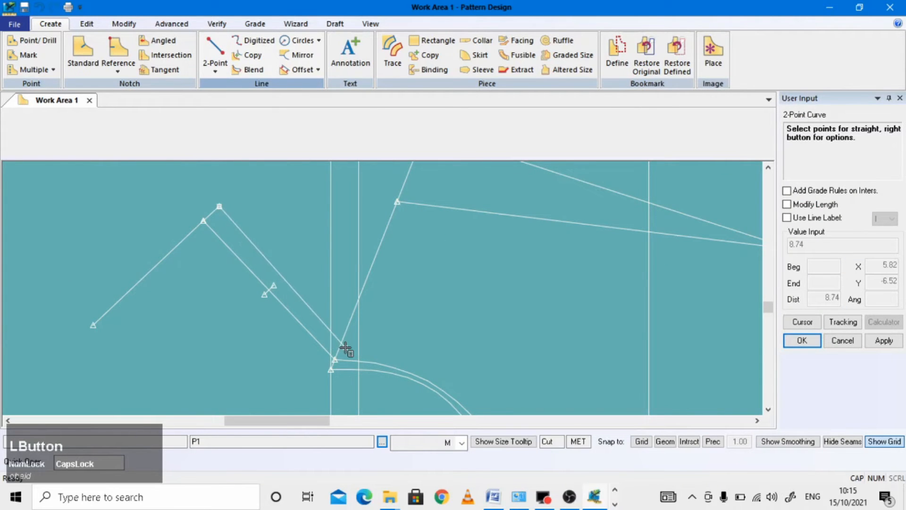
scroll(323, 356, down, 2)
click(330, 356)
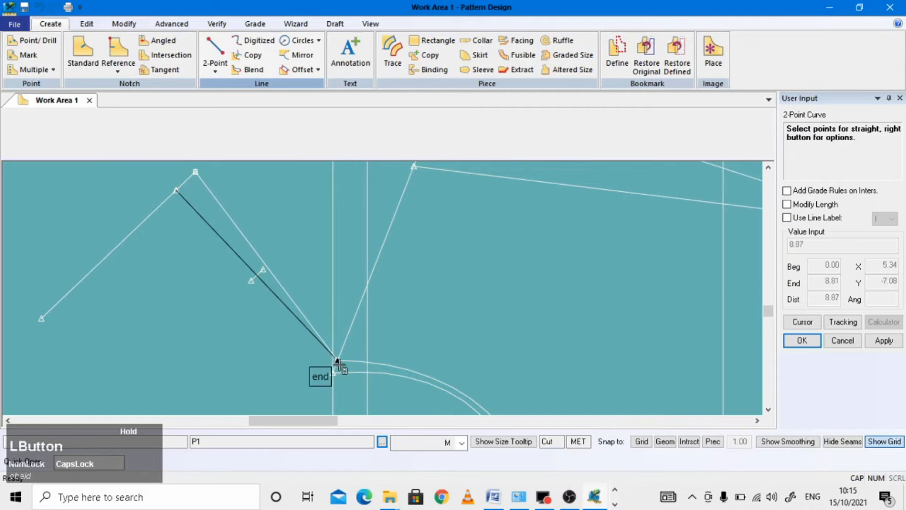
click(291, 297)
scroll(252, 266, down, 1)
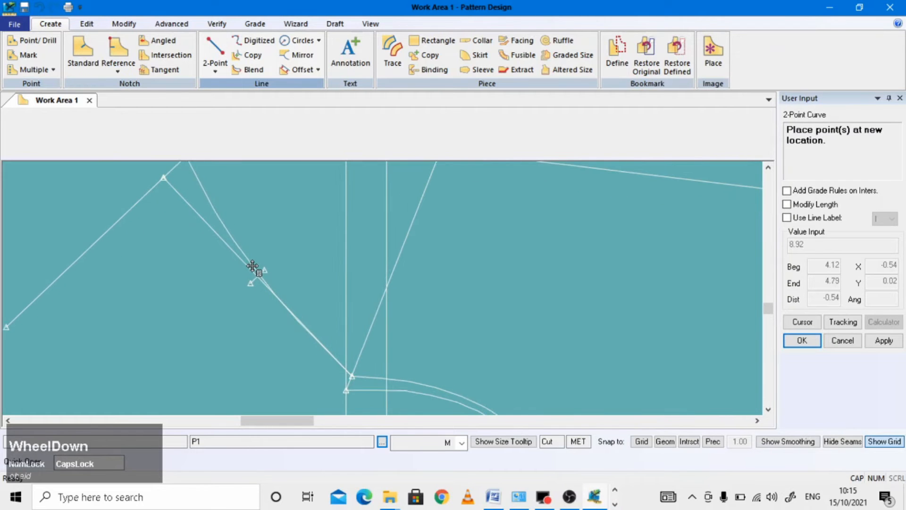
scroll(260, 273, up, 1)
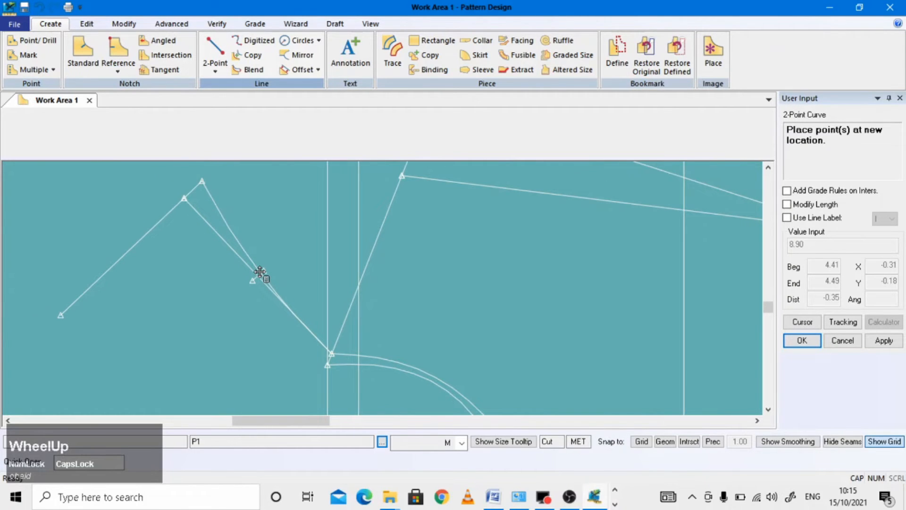
click(260, 272)
scroll(269, 212, up, 3)
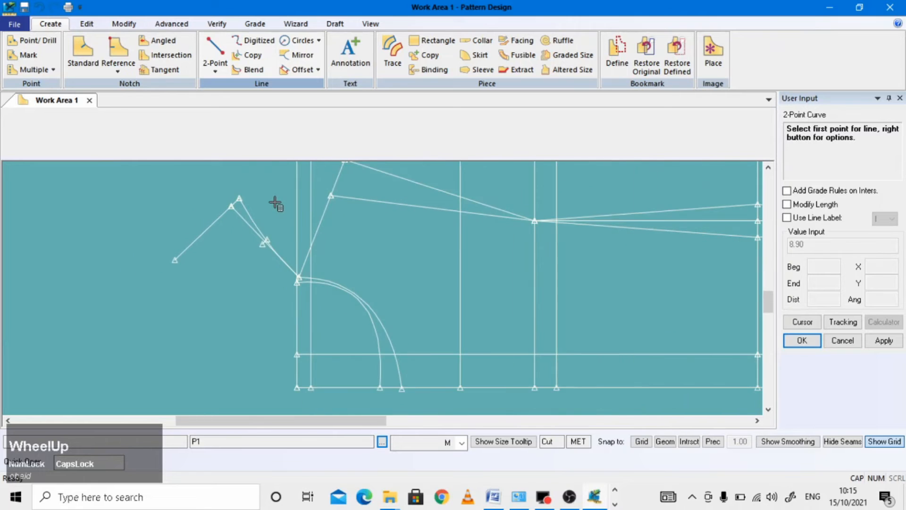
scroll(304, 252, down, 4)
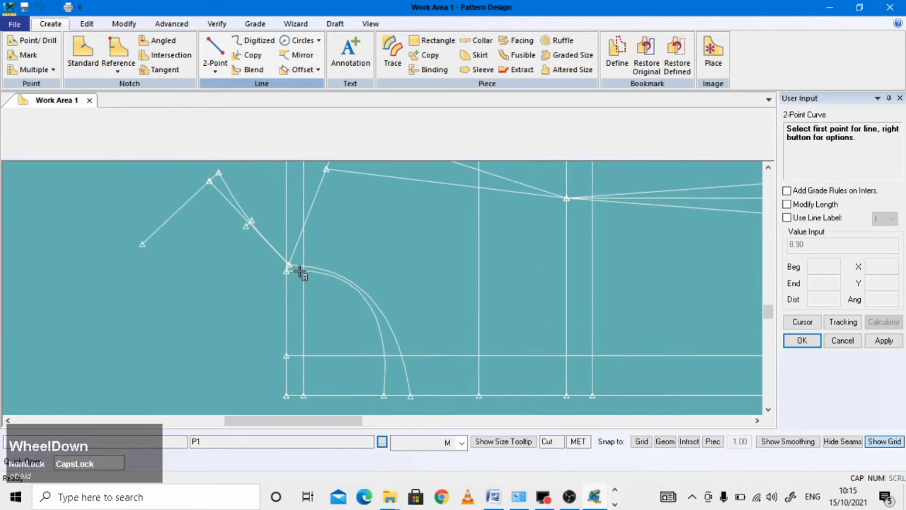
scroll(259, 255, up, 2)
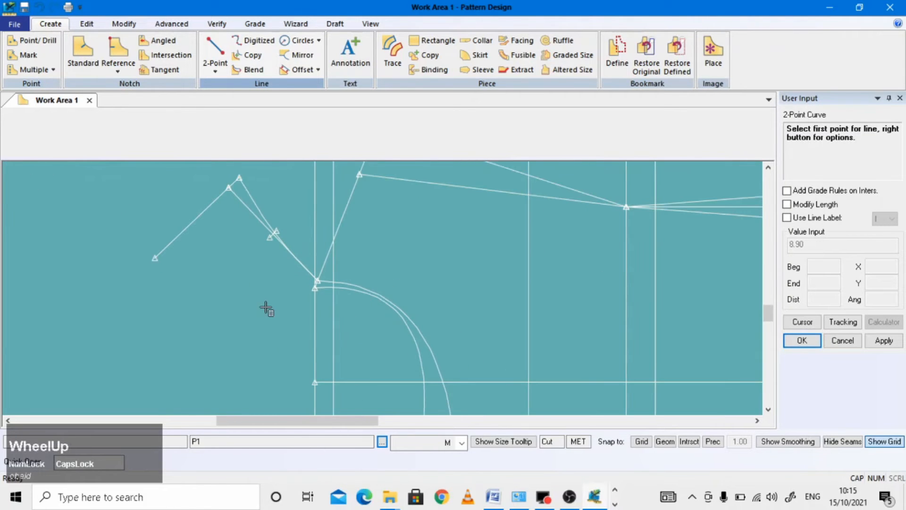
right_click(221, 258)
click(191, 101)
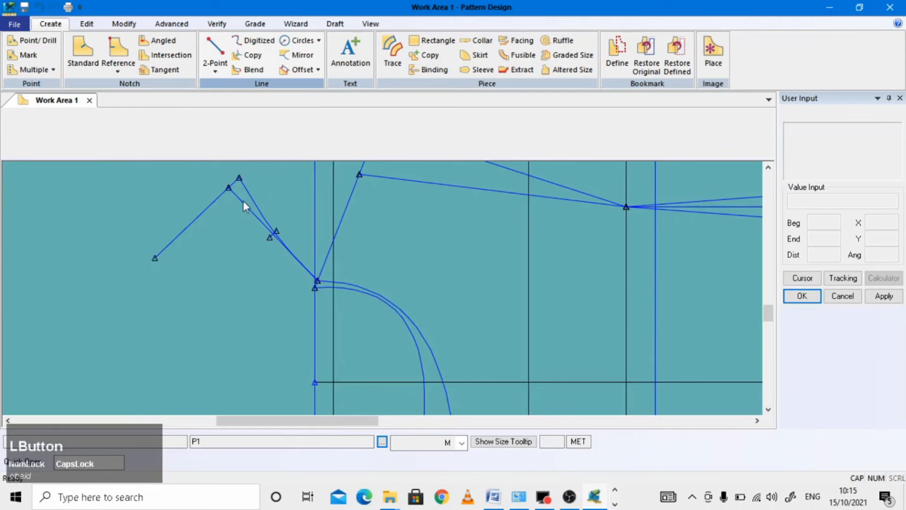
Step: Extend the lower end of the outer neckline curve by a distance of 12 along the curve, past the lowest horizontal line
scroll(347, 259, up, 2)
scroll(401, 333, down, 1)
scroll(401, 335, up, 1)
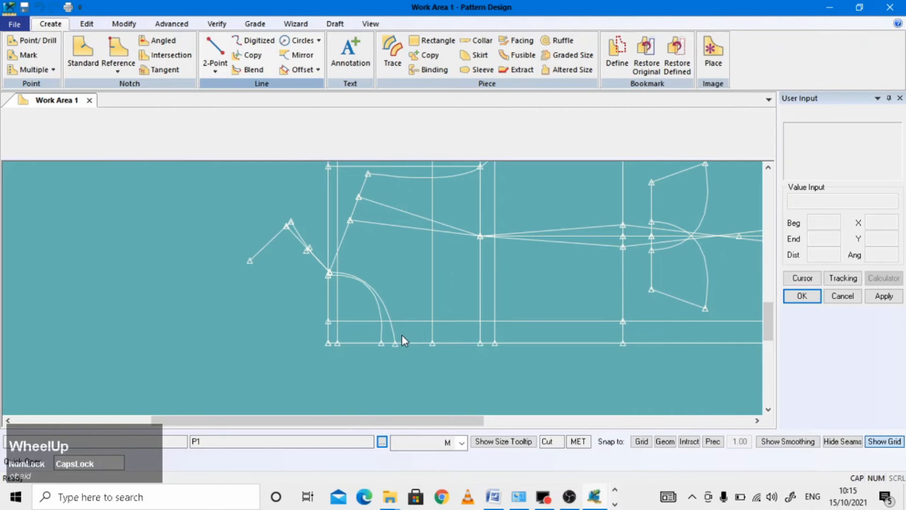
click(124, 24)
click(160, 59)
scroll(385, 330, down, 2)
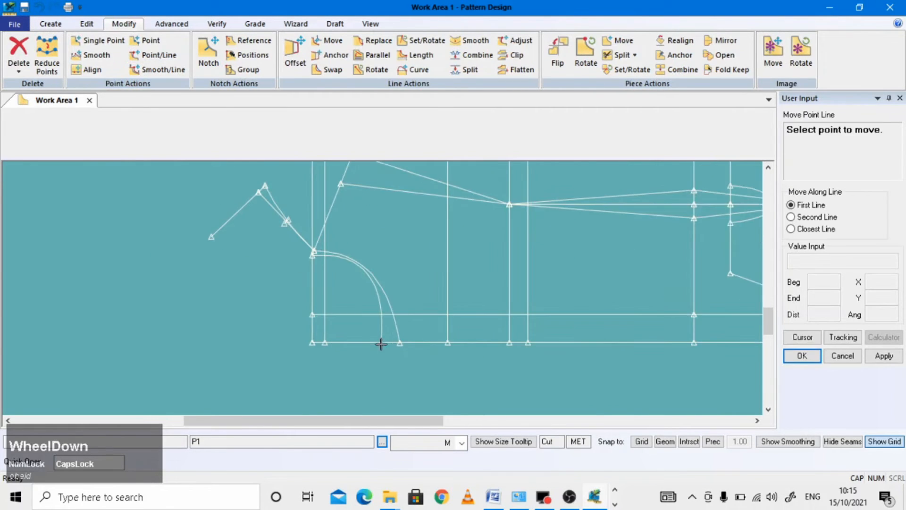
click(399, 342)
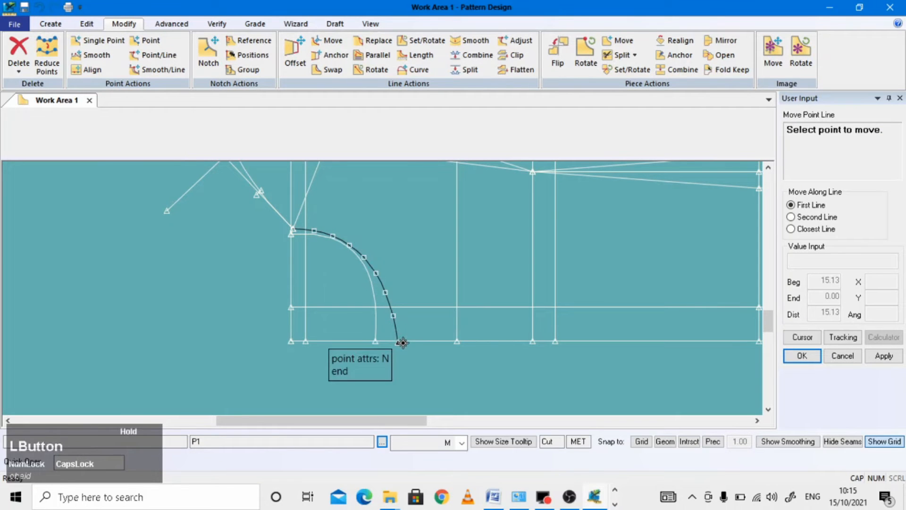
click(802, 356)
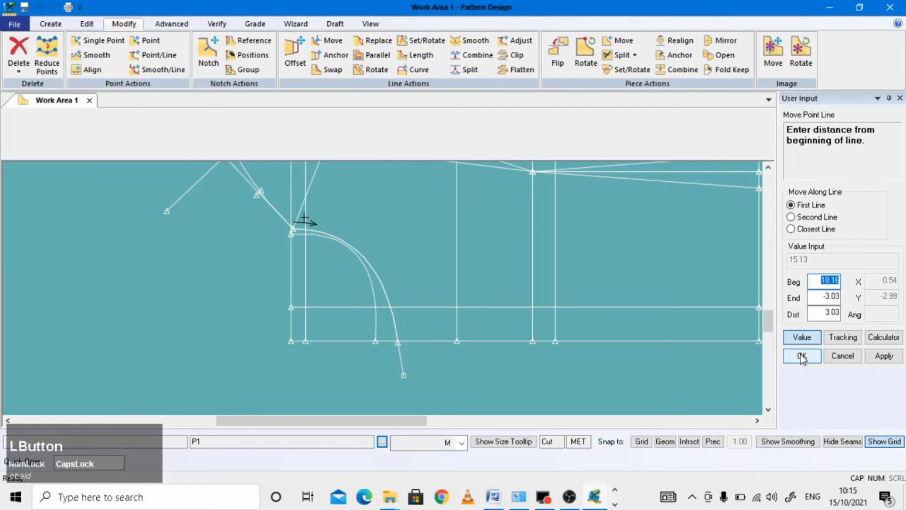
click(802, 355)
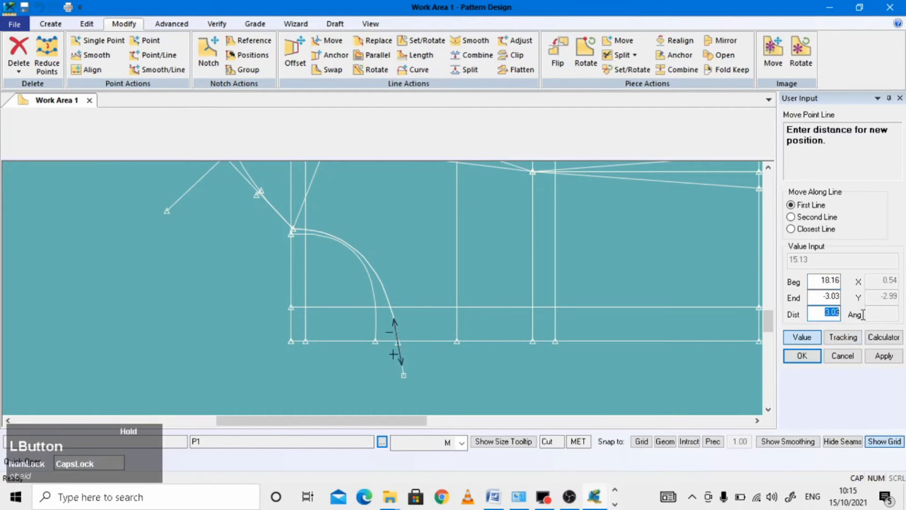
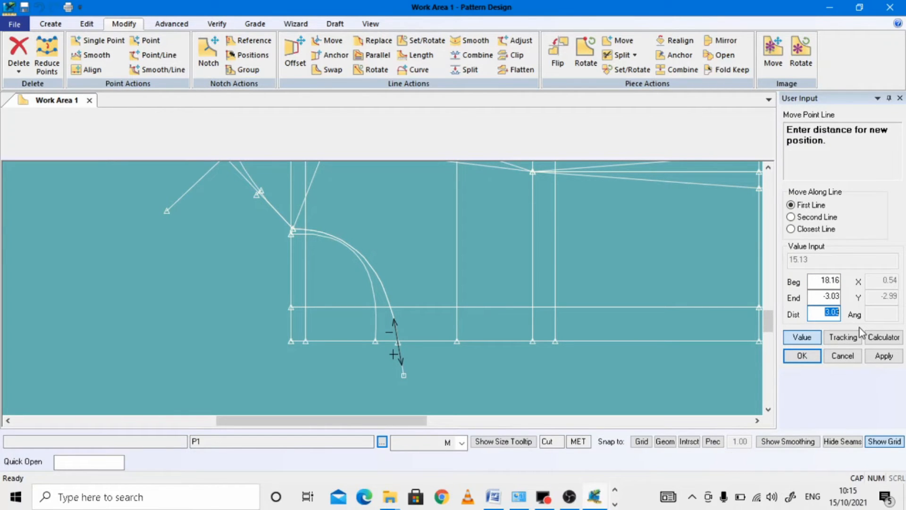
text(12)
key(Return)
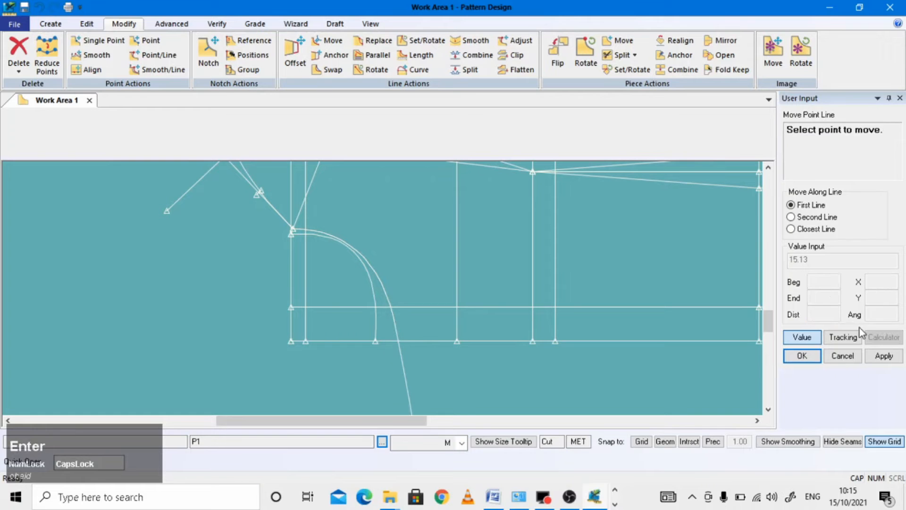
click(596, 496)
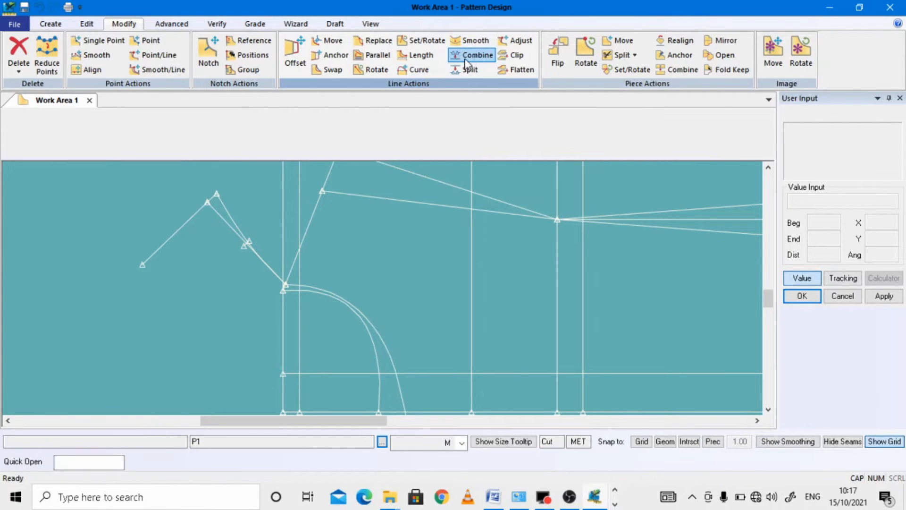
Step: Combine the new collar curve with the extended outer neckline curve into one line
click(471, 55)
scroll(233, 232, down, 1)
click(233, 232)
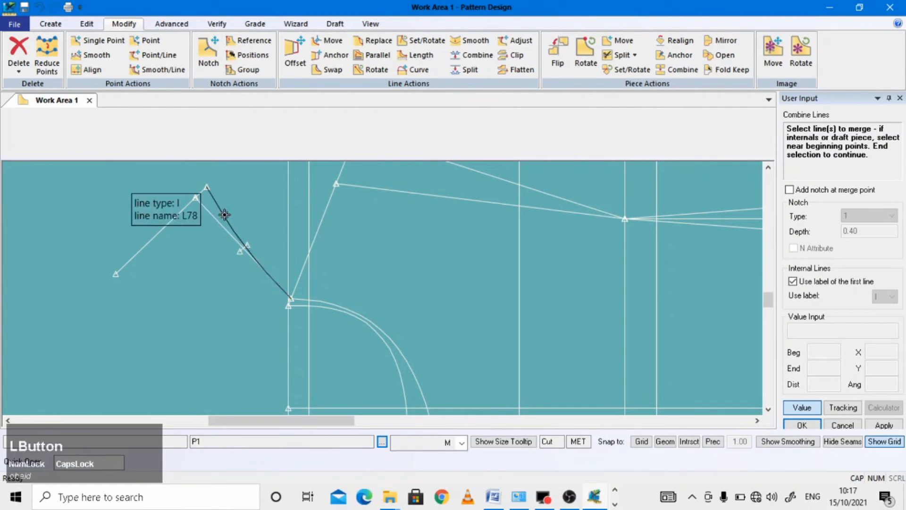
click(330, 305)
scroll(285, 281, up, 3)
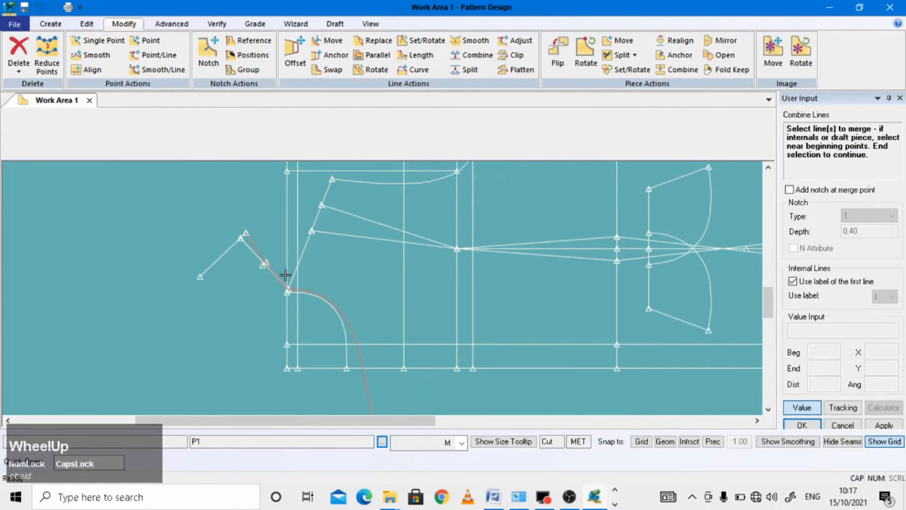
scroll(373, 283, up, 1)
right_click(354, 259)
click(353, 260)
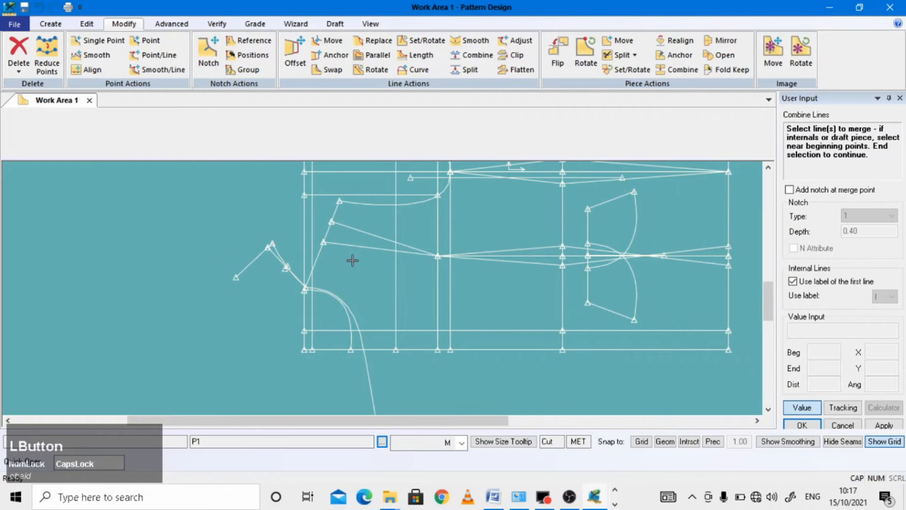
right_click(348, 263)
click(350, 264)
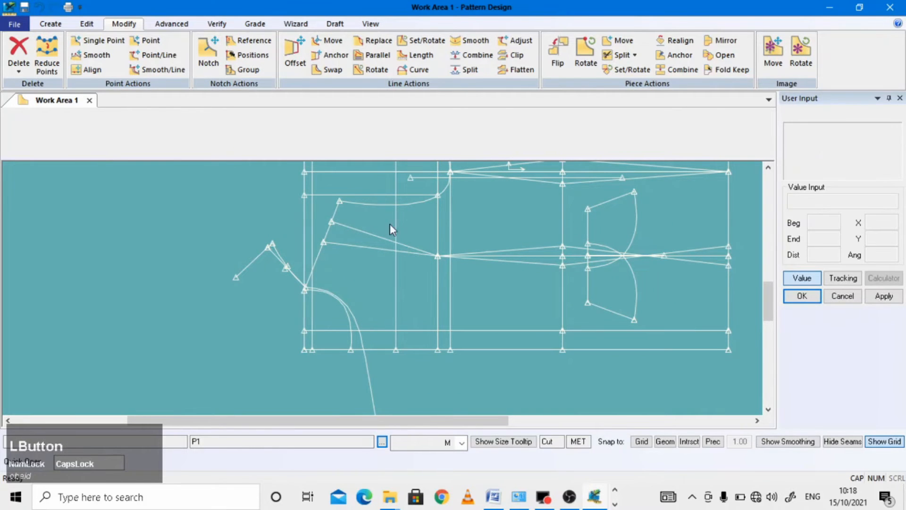
Step: Smooth the combined collar and neckline curve
click(474, 41)
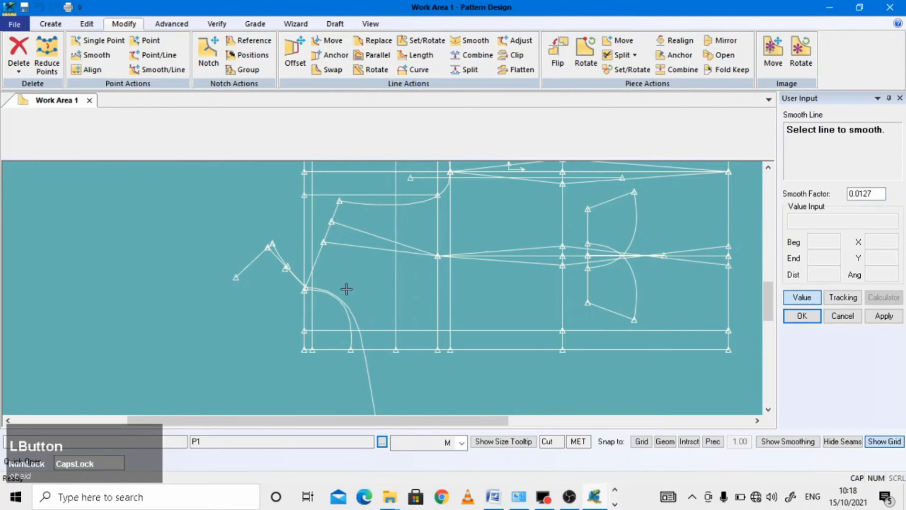
Step: Smooth the long S-shaped curve that runs through the corner point and down below the pattern block
click(354, 315)
scroll(306, 287, down, 4)
scroll(307, 284, up, 1)
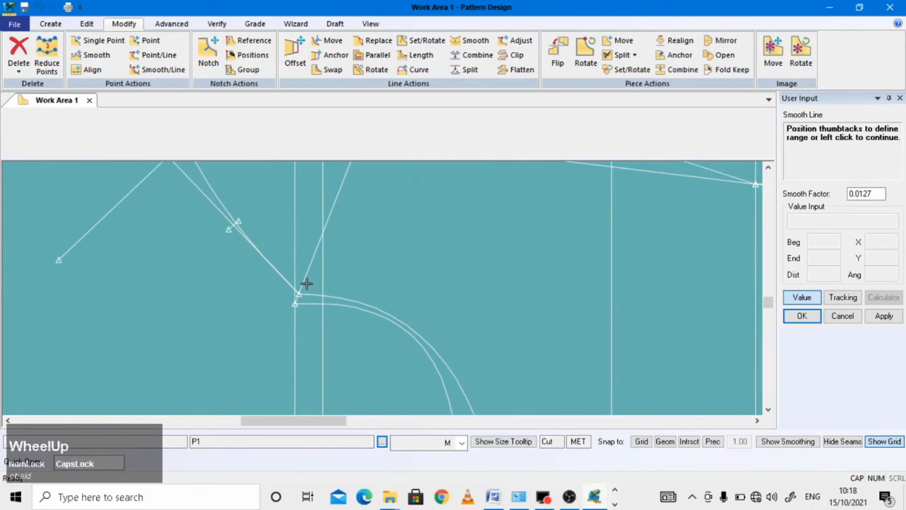
scroll(307, 283, up, 2)
click(335, 287)
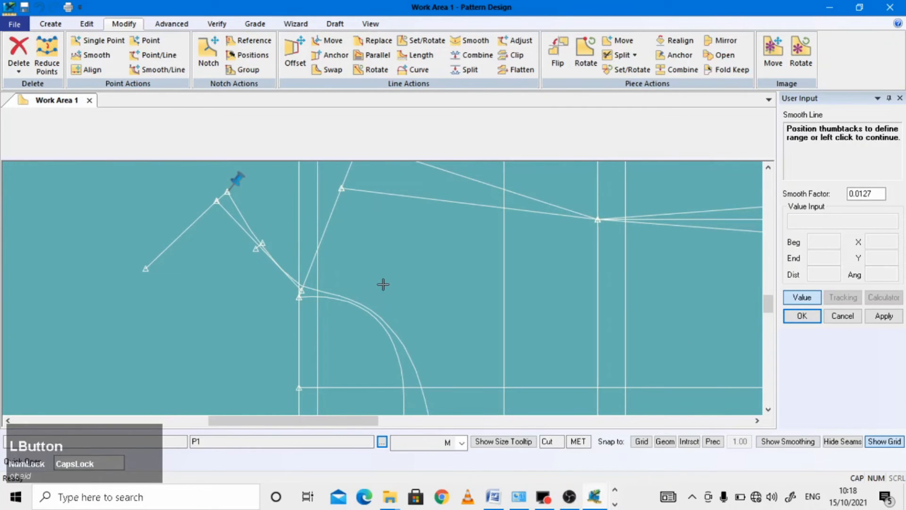
scroll(383, 283, up, 2)
click(384, 283)
scroll(384, 283, down, 2)
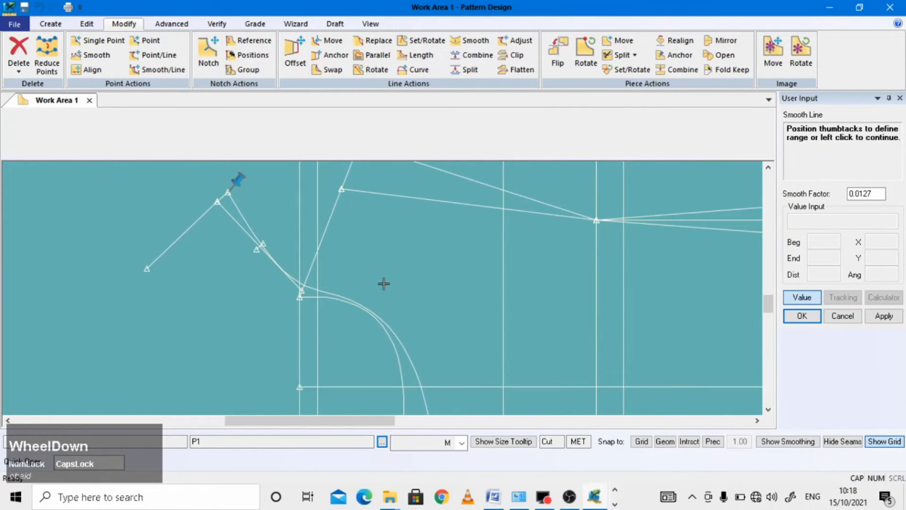
scroll(384, 283, up, 2)
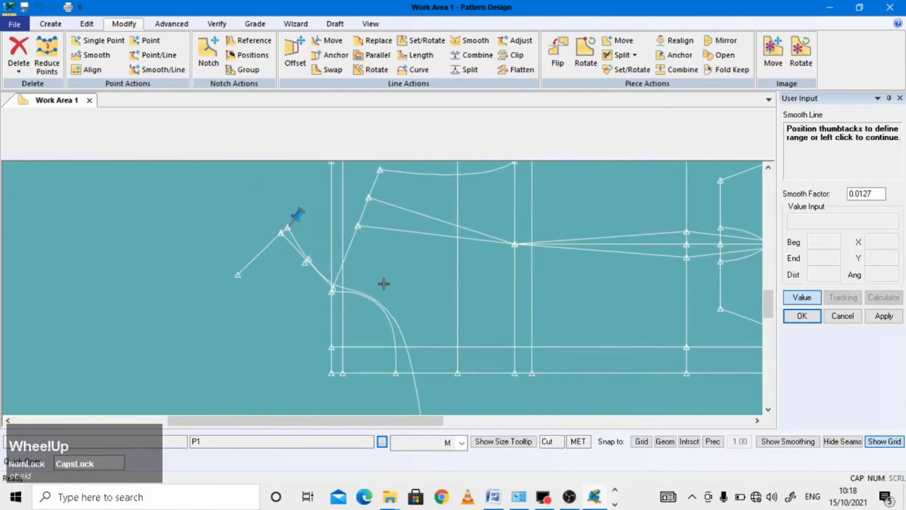
click(479, 43)
Step: Start a 2-point line from a point on the long curve, set by its distance from the curve's lower end
scroll(289, 242, up, 2)
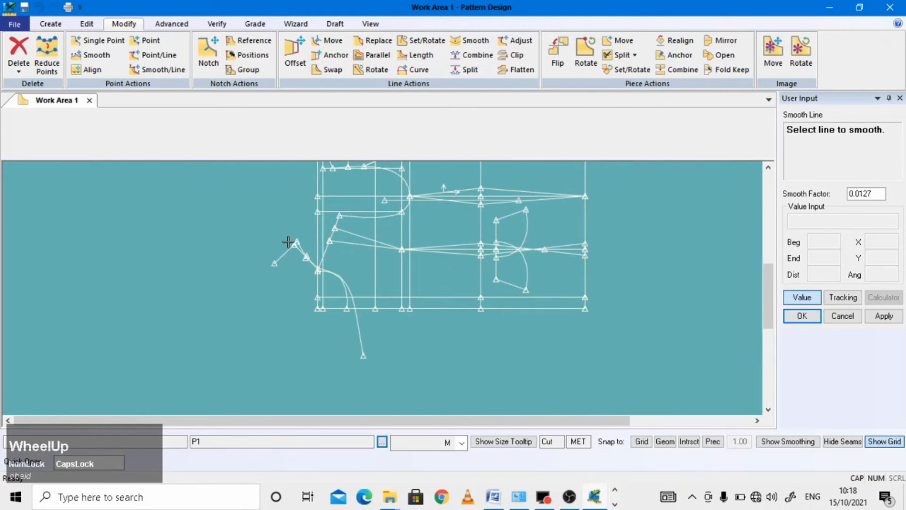
scroll(375, 375, down, 2)
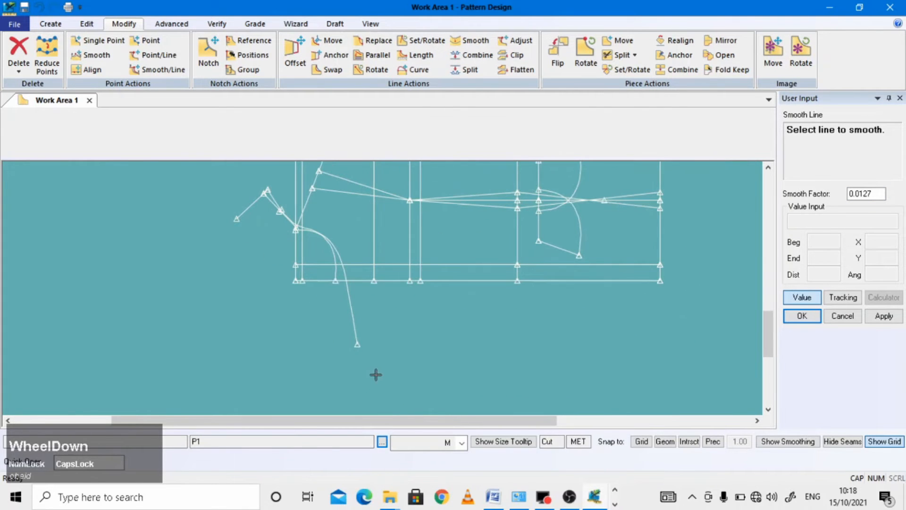
click(51, 23)
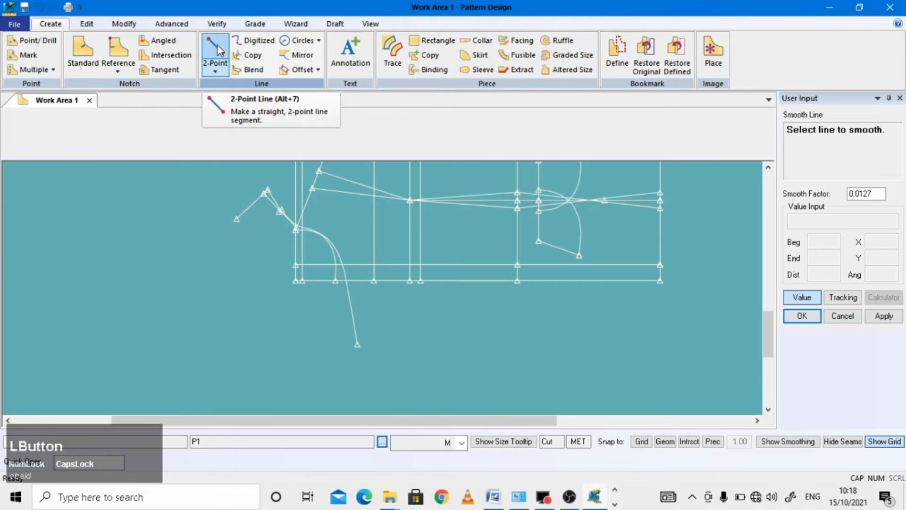
click(212, 69)
click(361, 347)
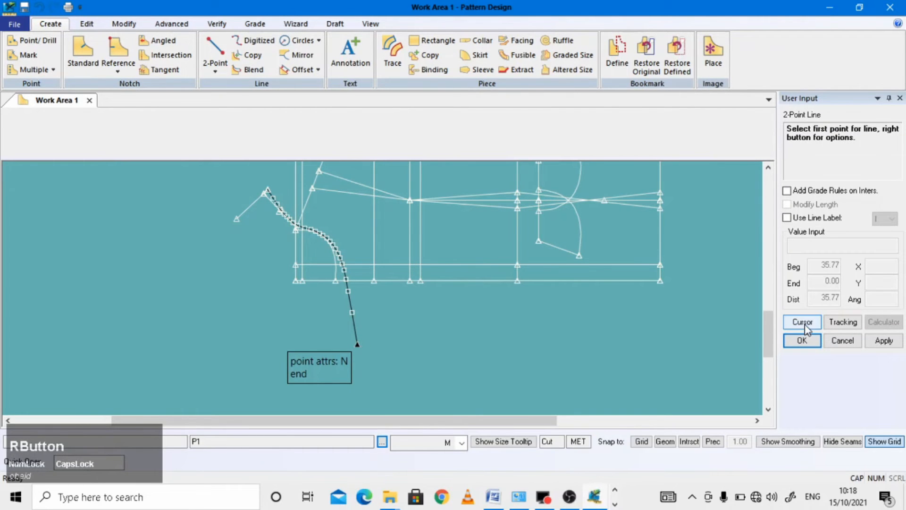
click(807, 323)
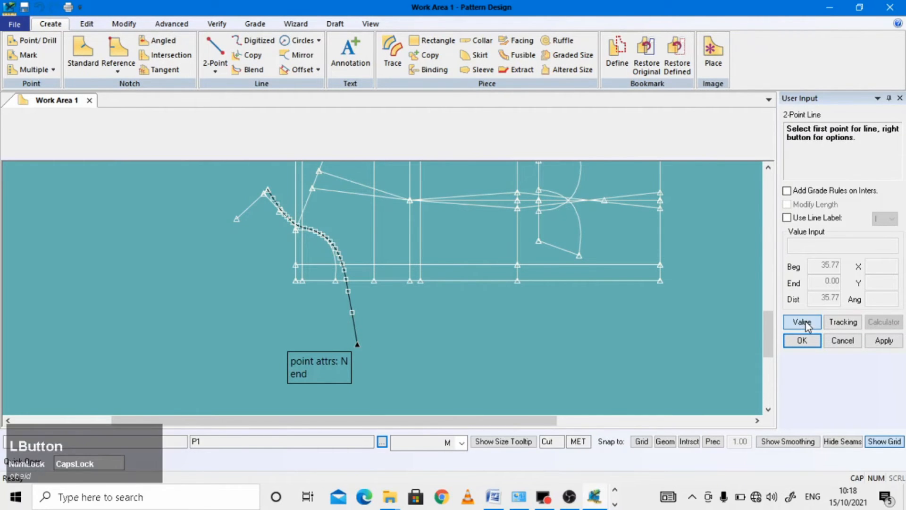
click(218, 53)
click(357, 344)
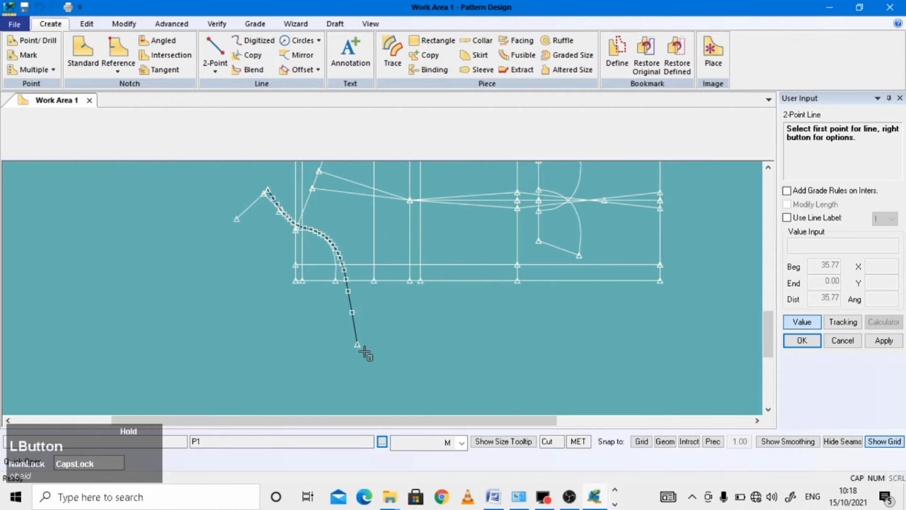
right_click(363, 348)
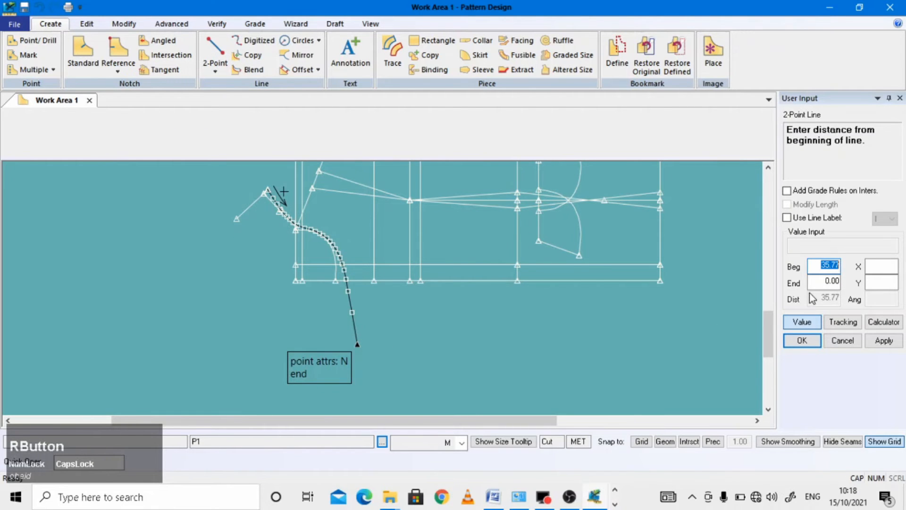
click(832, 281)
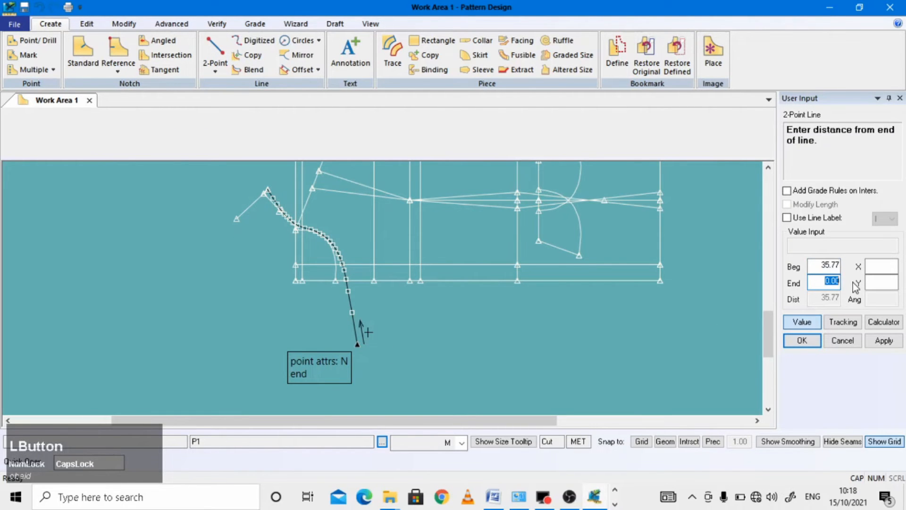
text(0)
key(Return)
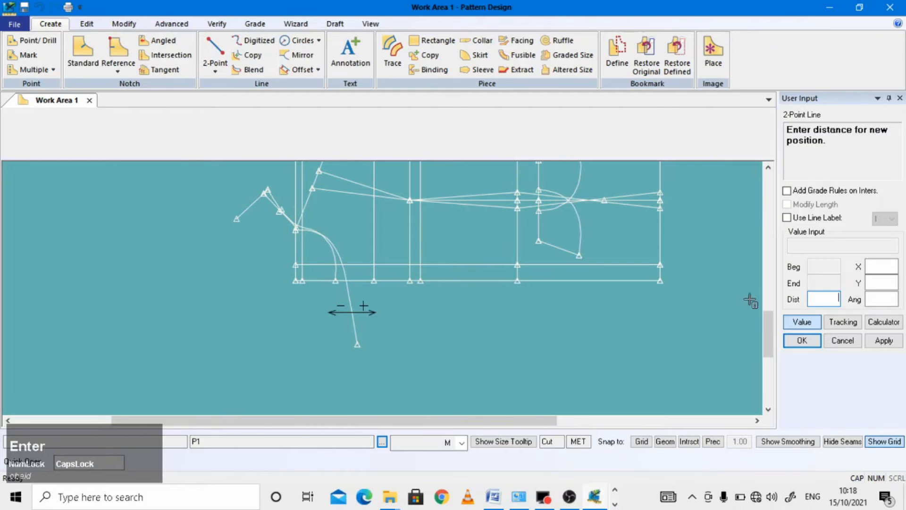
Step: Draw the 2-point line down and slightly inward beside the curve's tail, about 5.6 cm long, and finish it
click(787, 341)
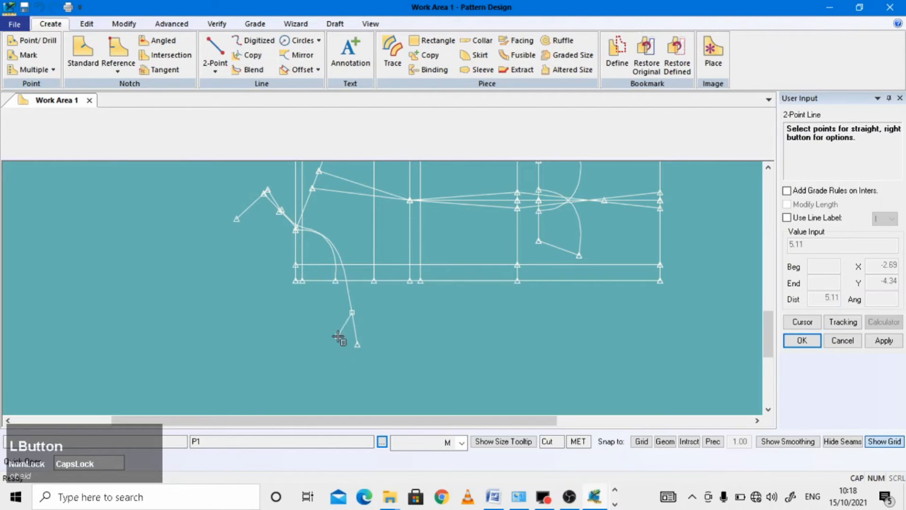
scroll(338, 337, down, 3)
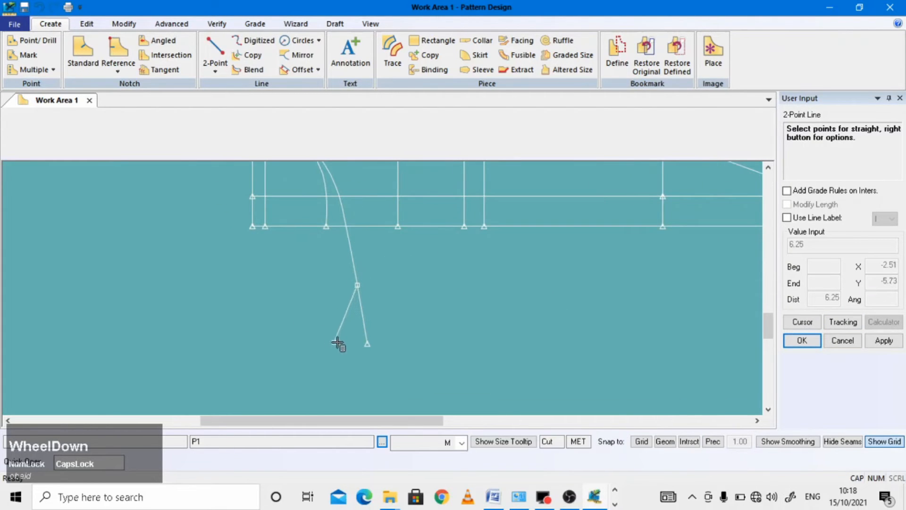
click(346, 339)
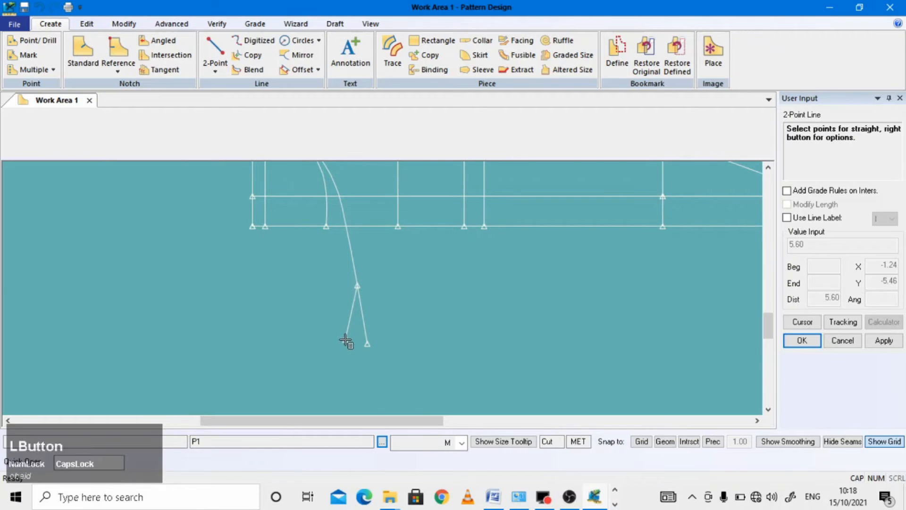
right_click(432, 285)
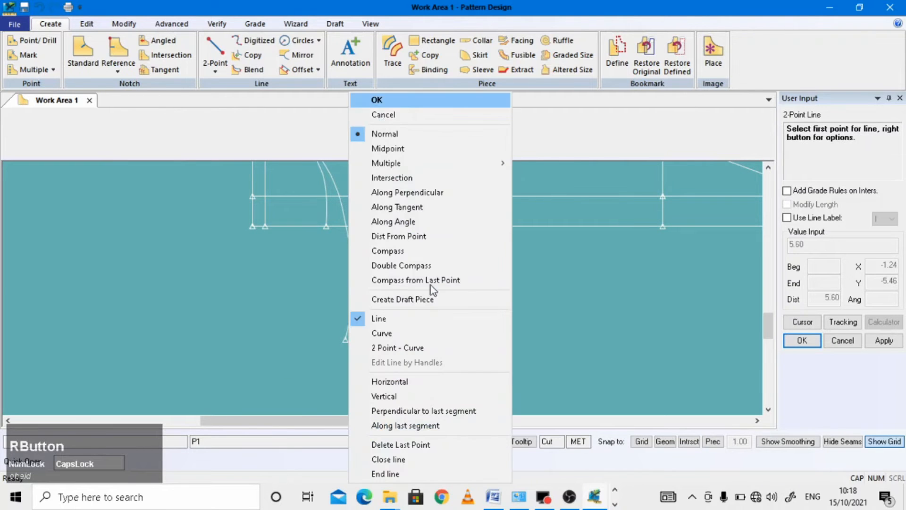
click(394, 100)
Step: Move the new short line's lower endpoint along the line to a distance of 6 from its beginning
click(123, 23)
click(151, 41)
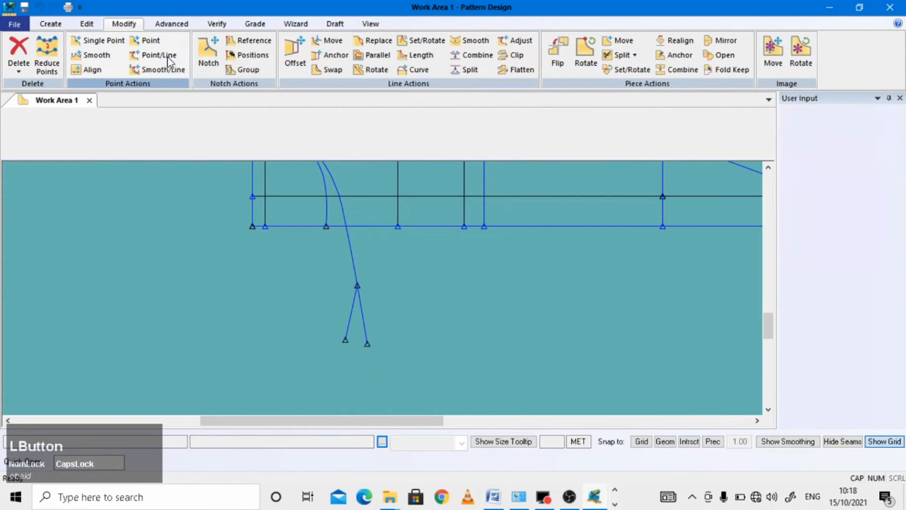
click(345, 341)
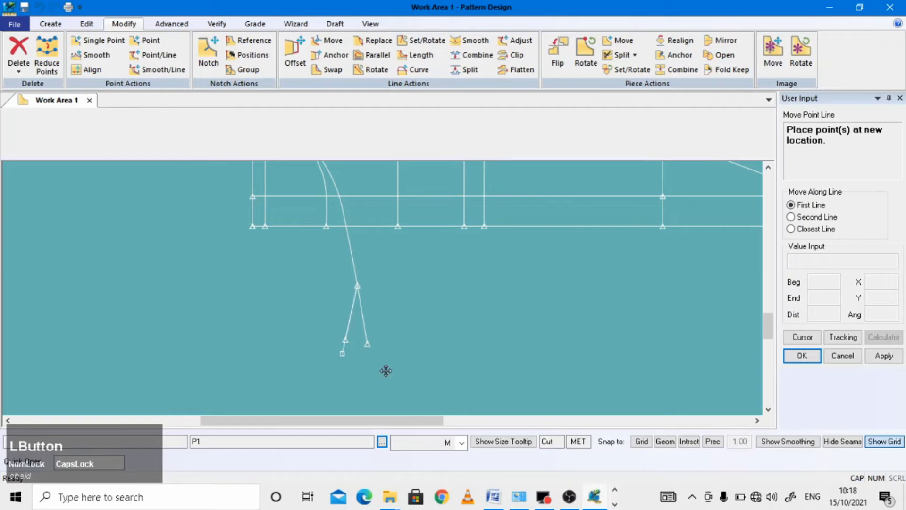
click(803, 336)
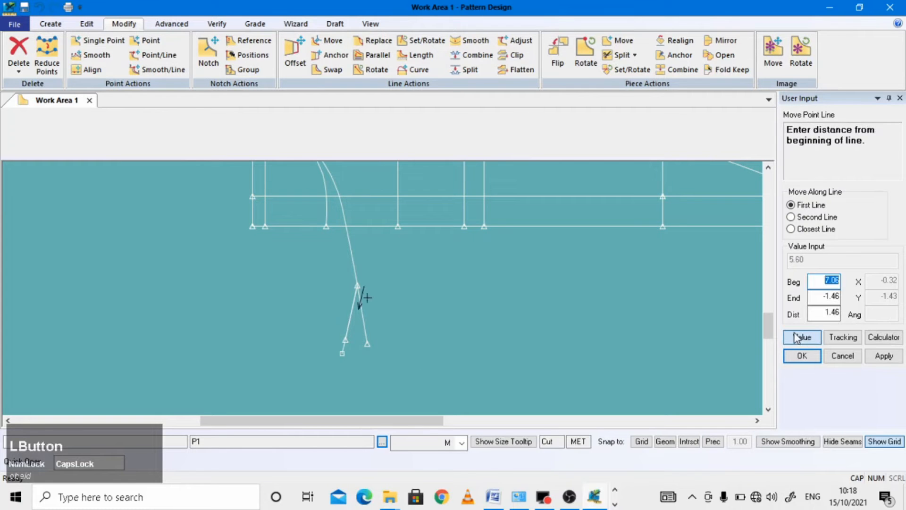
text(6)
key(Return)
right_click(242, 316)
click(242, 316)
Step: Start a Perpendicular On Line at the corner point where the slanted straight line meets the pattern's edge
scroll(469, 344, up, 6)
click(223, 72)
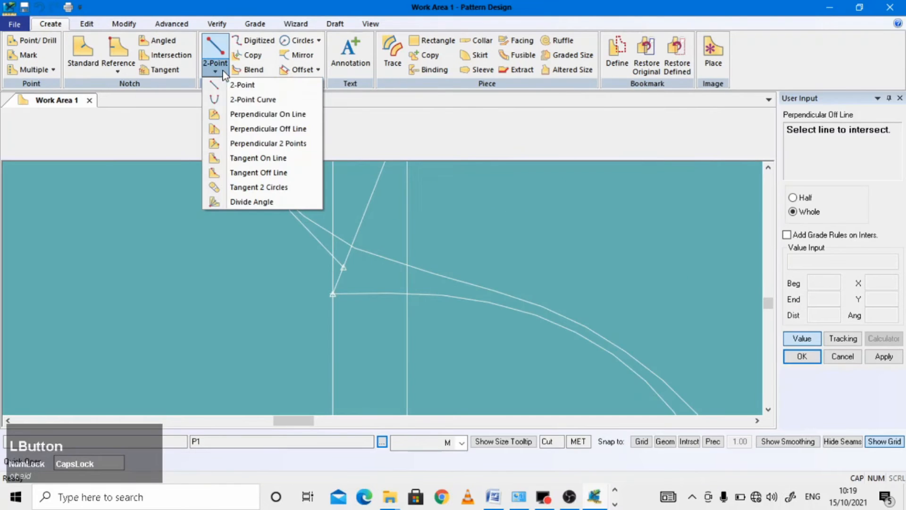
click(250, 114)
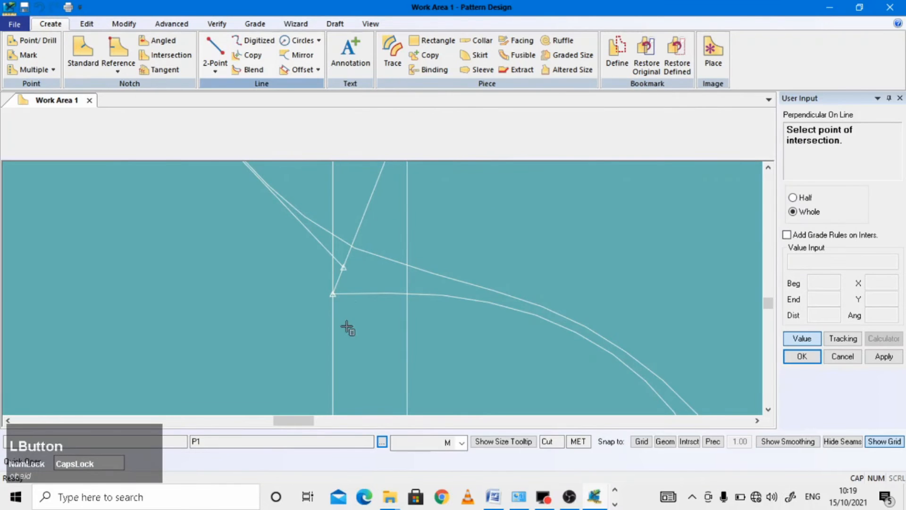
click(335, 285)
click(802, 356)
drag(314, 246, 344, 272)
click(802, 357)
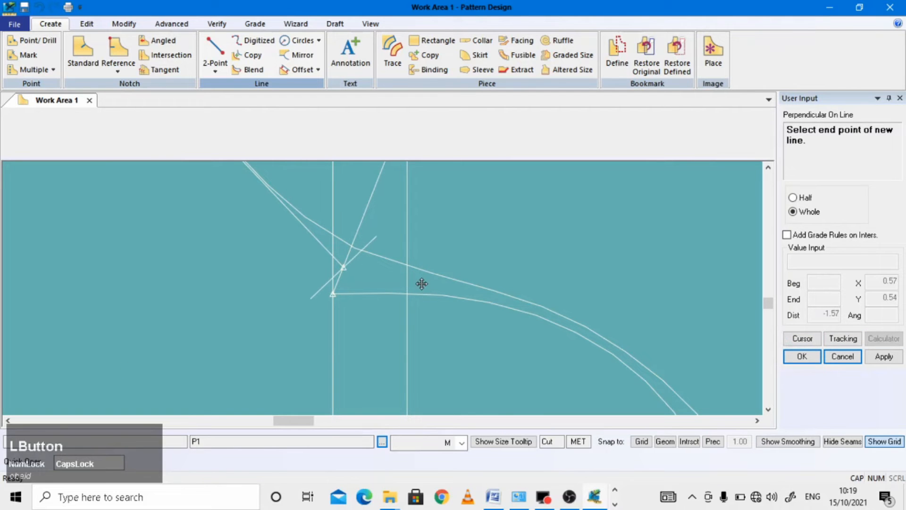
Step: Make the perpendicular a half line and finish it outward from the corner point by an exact distance
click(794, 200)
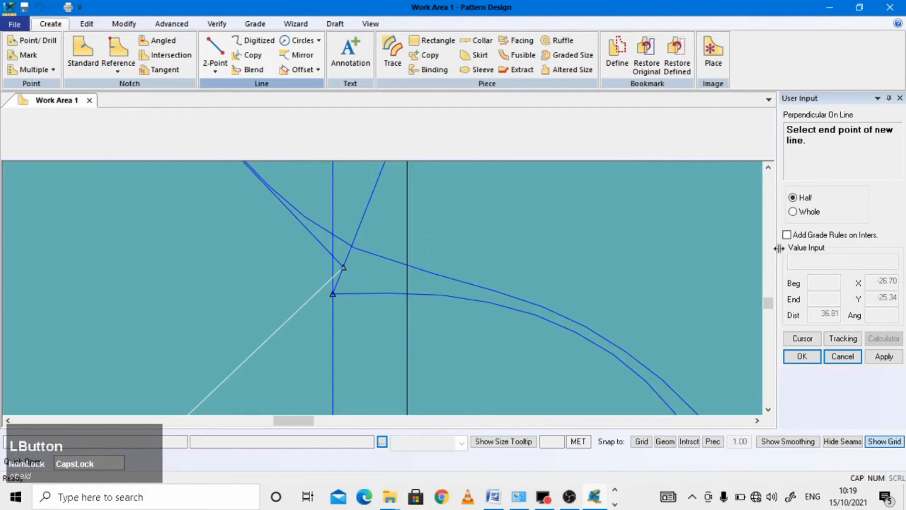
click(811, 338)
scroll(424, 244, up, 4)
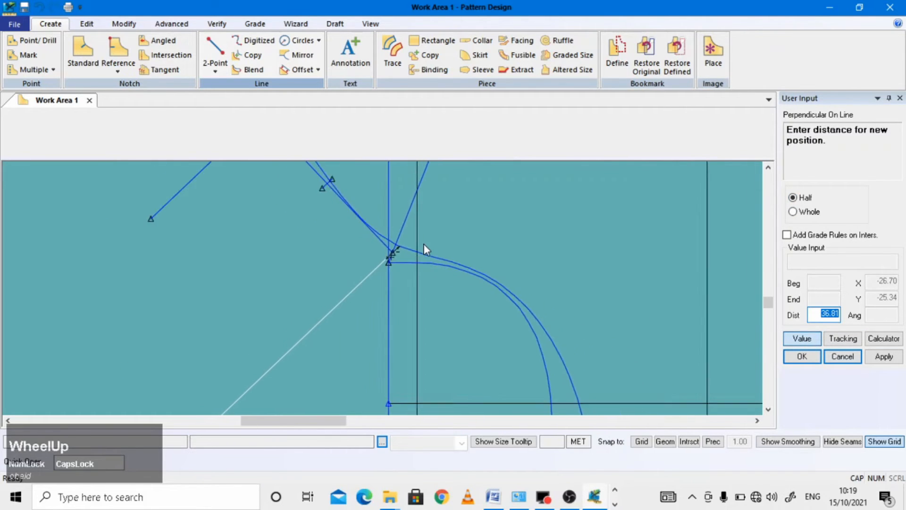
scroll(424, 243, up, 2)
scroll(423, 244, up, 2)
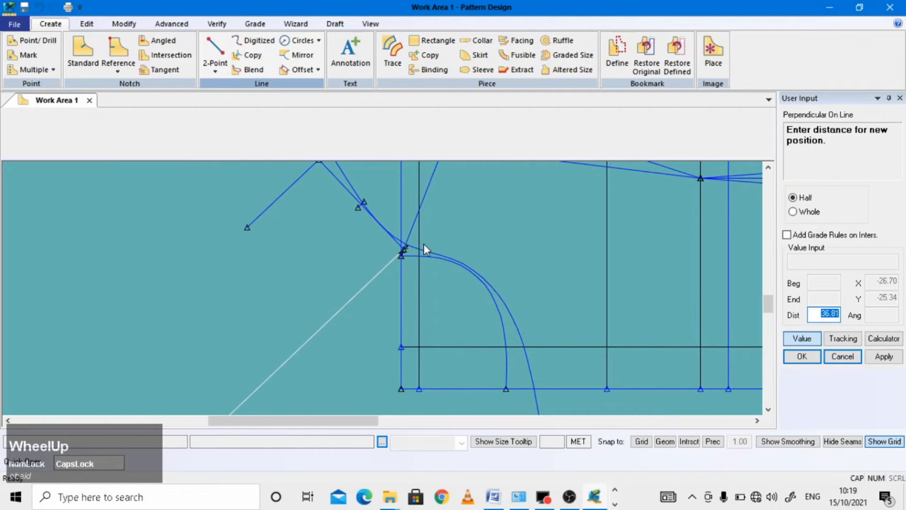
right_click(194, 258)
click(194, 258)
scroll(194, 257, up, 4)
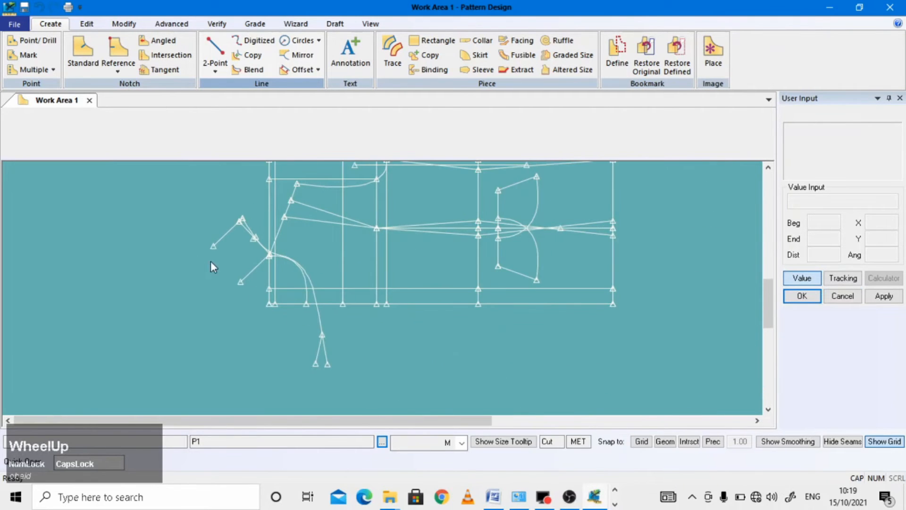
Step: Draw a 2-point curve from the outer end of the upper slanted segment to the lower end of the 6 cm line
scroll(299, 327, down, 2)
click(216, 66)
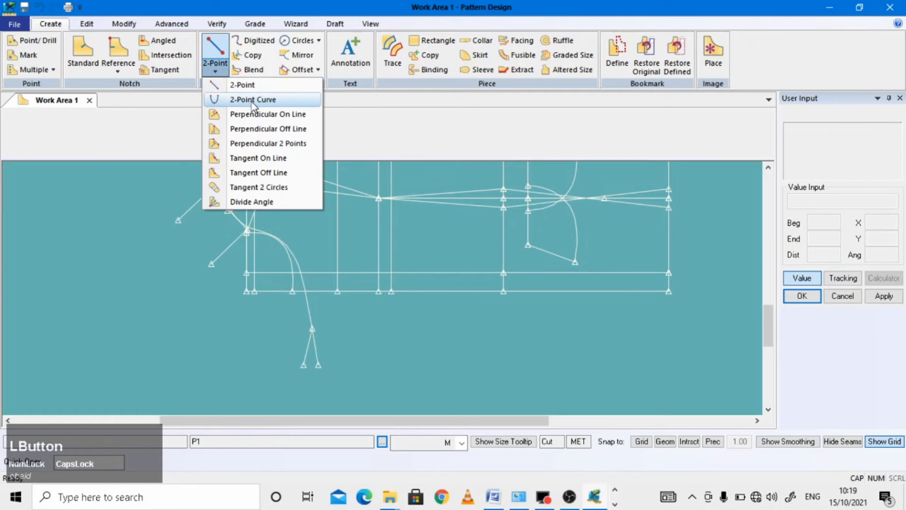
click(254, 99)
scroll(233, 229, down, 2)
click(166, 212)
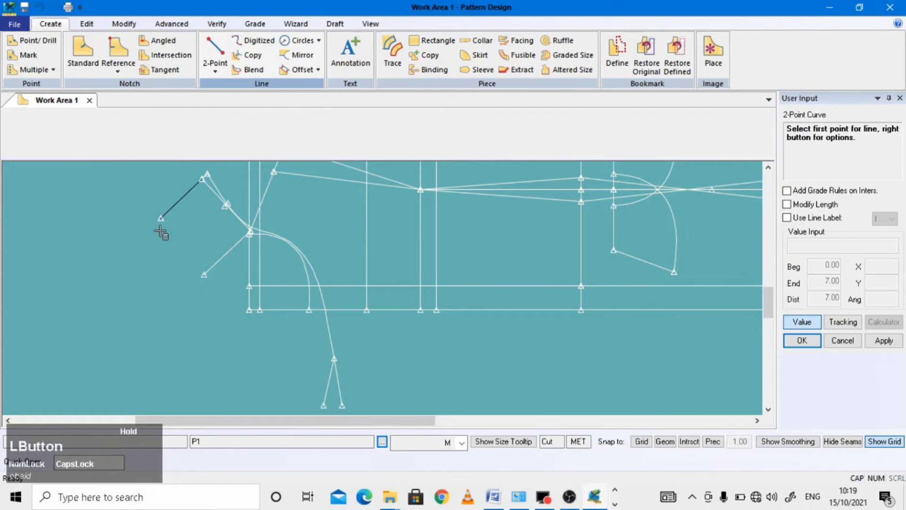
click(161, 220)
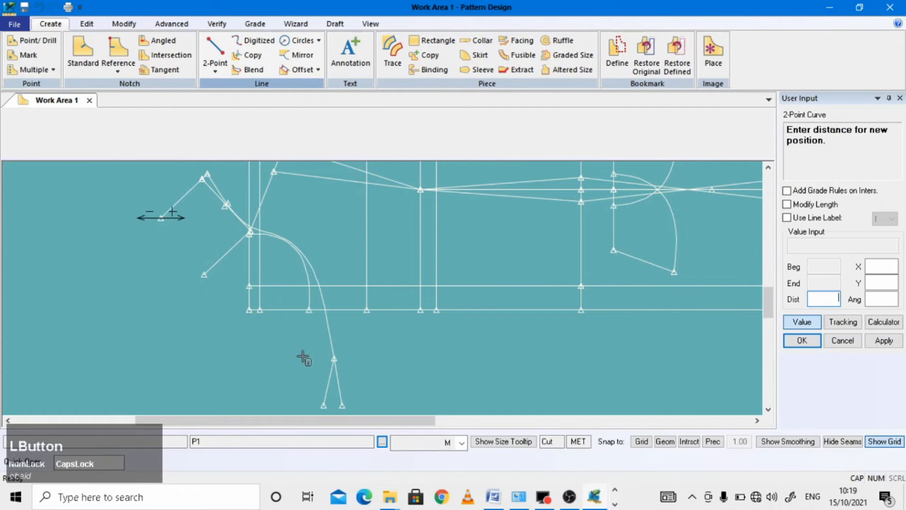
click(803, 323)
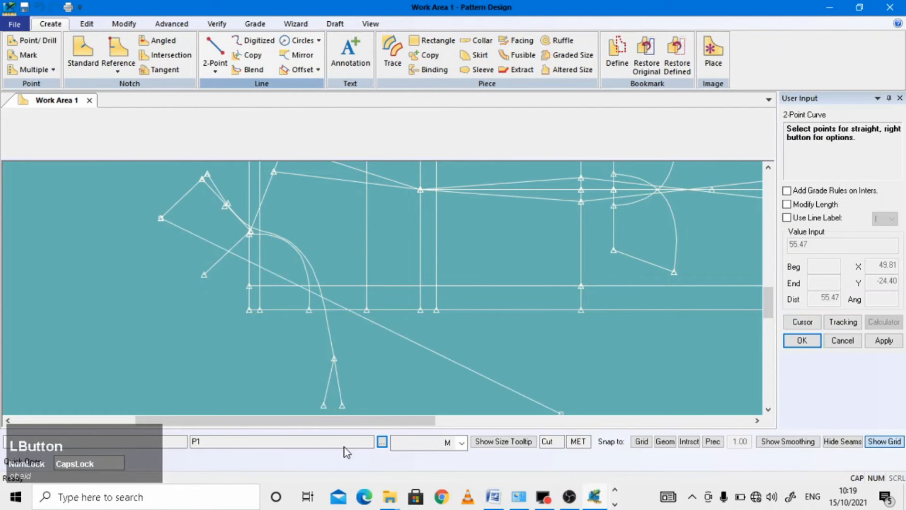
click(324, 408)
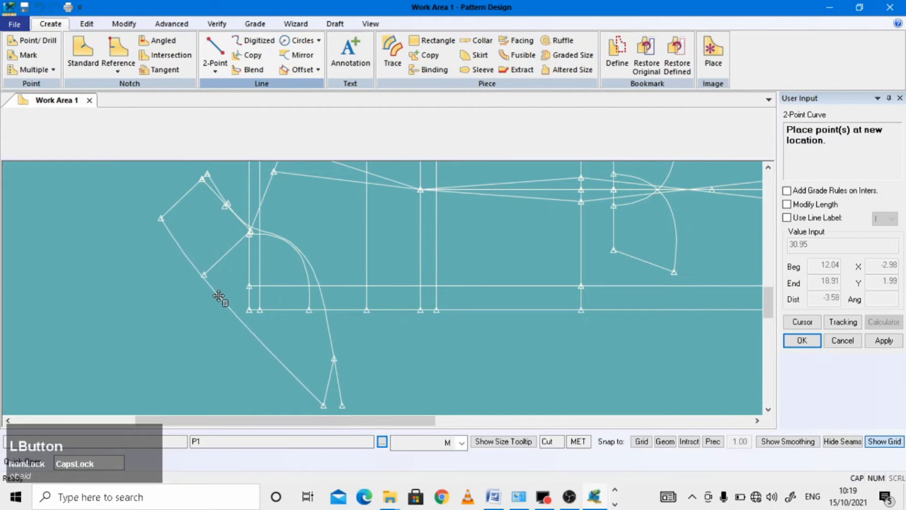
Step: Shape the new outer 2-point curve so it passes the lower end of the short slanted line, and finish it
scroll(218, 296, down, 1)
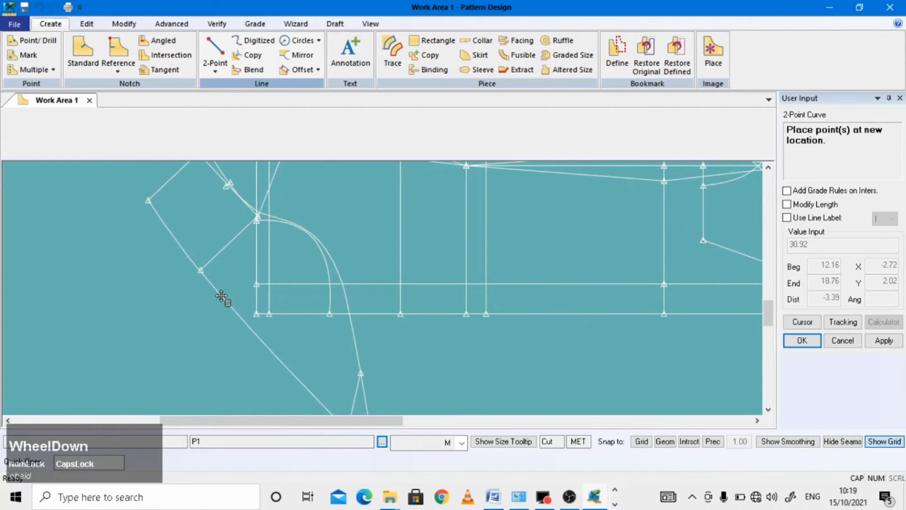
scroll(220, 295, up, 3)
scroll(221, 296, up, 1)
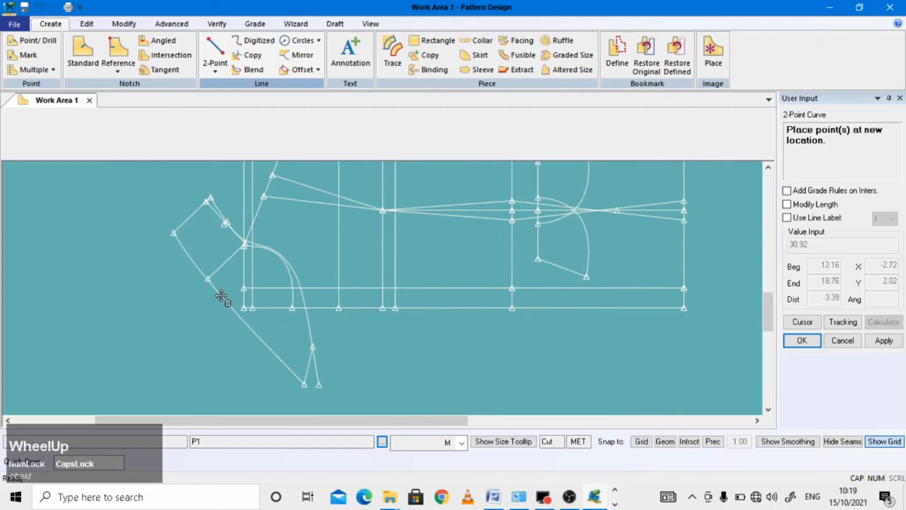
click(221, 296)
right_click(52, 91)
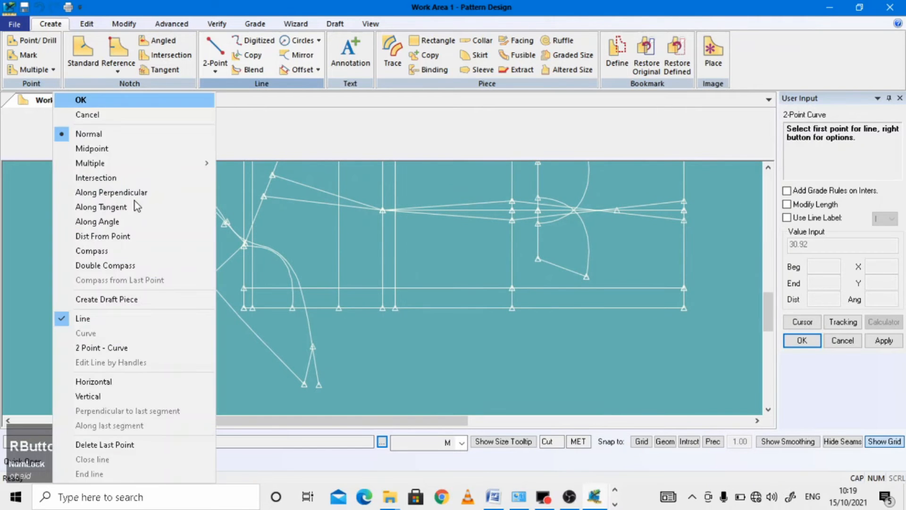
click(90, 109)
scroll(257, 231, down, 1)
scroll(188, 198, down, 3)
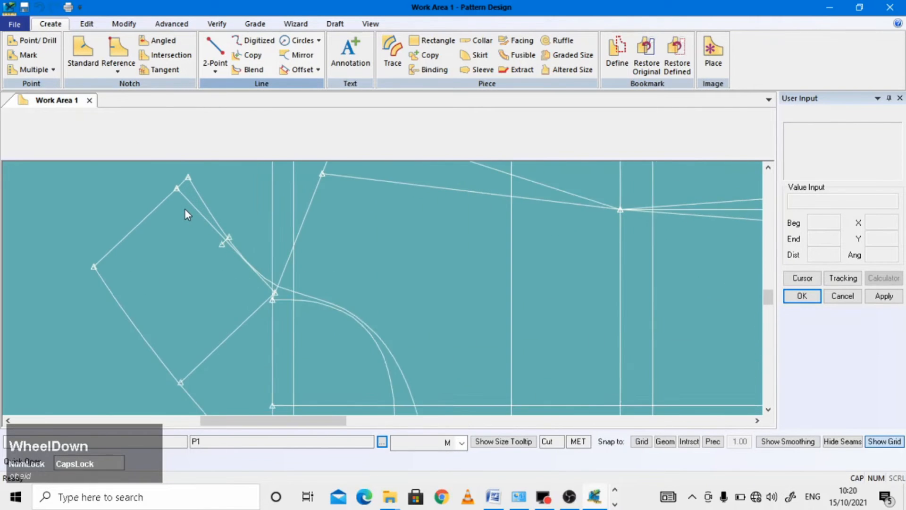
click(124, 23)
click(19, 62)
click(52, 115)
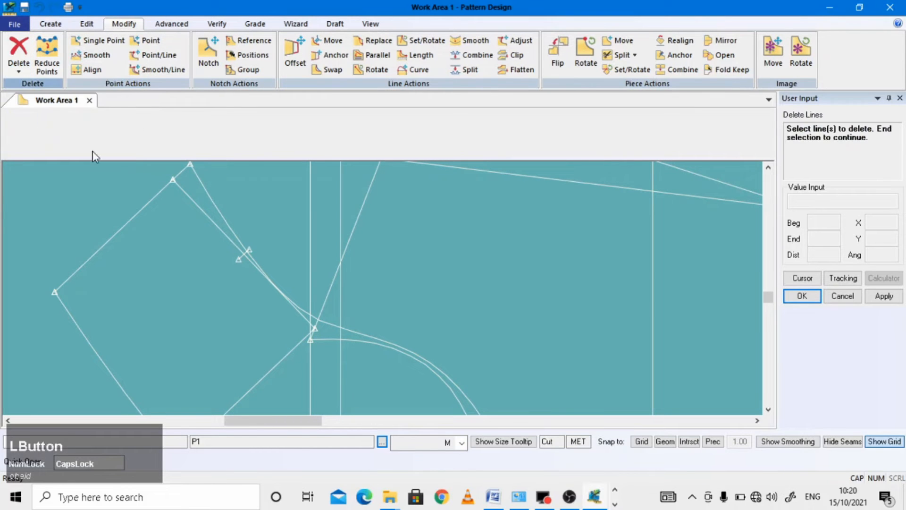
right_click(179, 213)
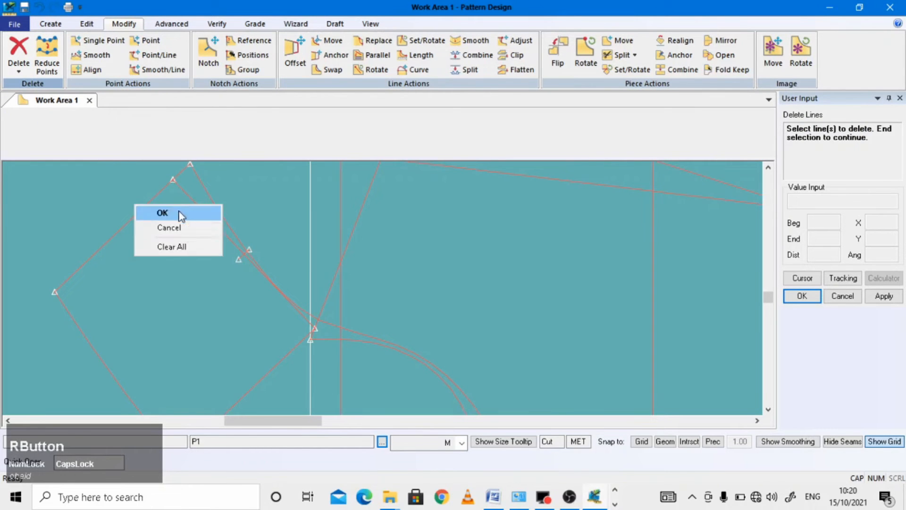
click(178, 228)
Step: Delete the straight slanted guide line, the short line crossing it and the original inner neckline curve, keeping the smoothed curve
click(19, 66)
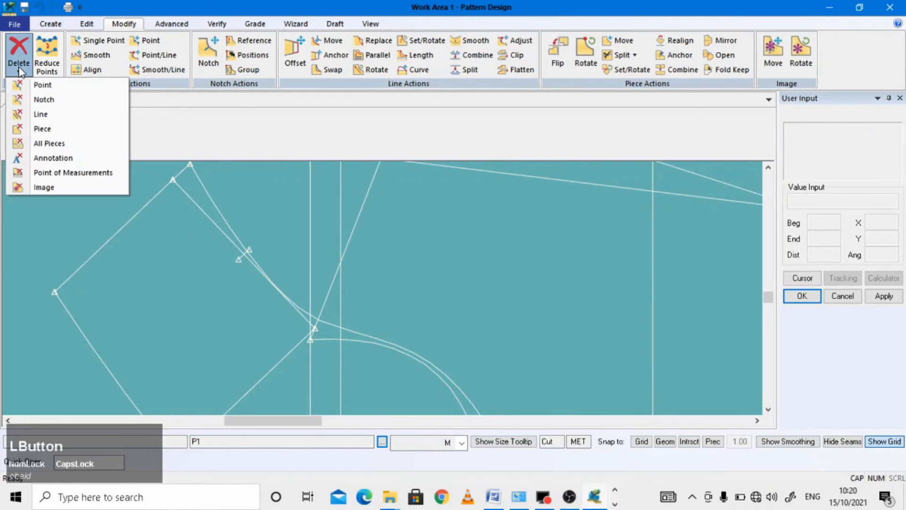
click(49, 114)
click(217, 230)
scroll(227, 236, down, 3)
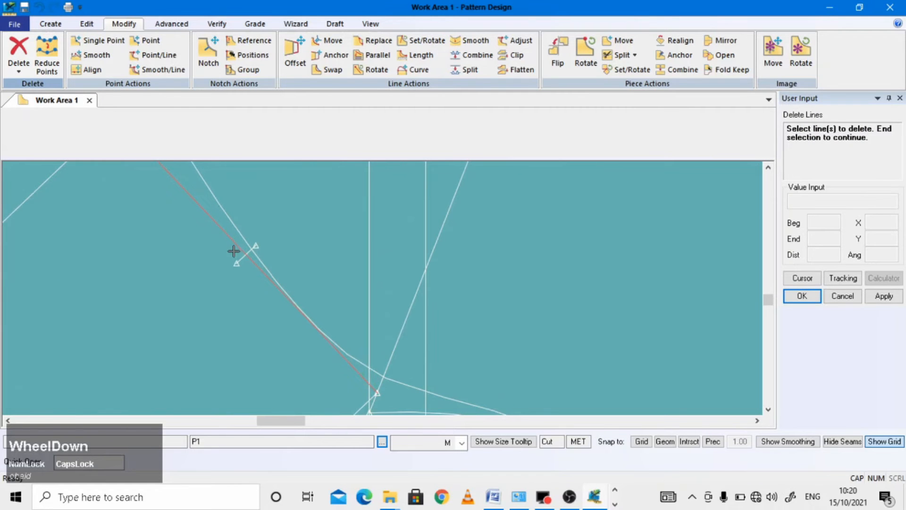
click(231, 265)
scroll(247, 242, up, 3)
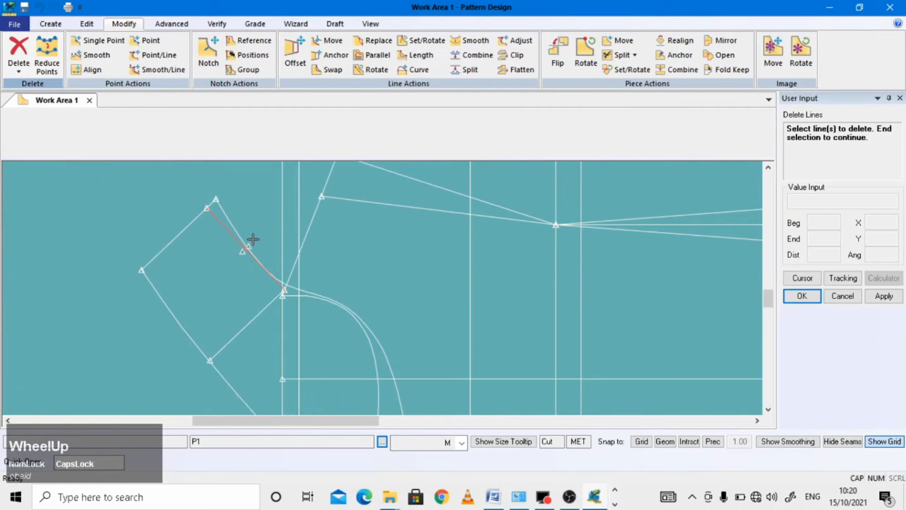
scroll(299, 295, down, 2)
click(356, 332)
right_click(96, 285)
click(96, 285)
scroll(219, 281, up, 1)
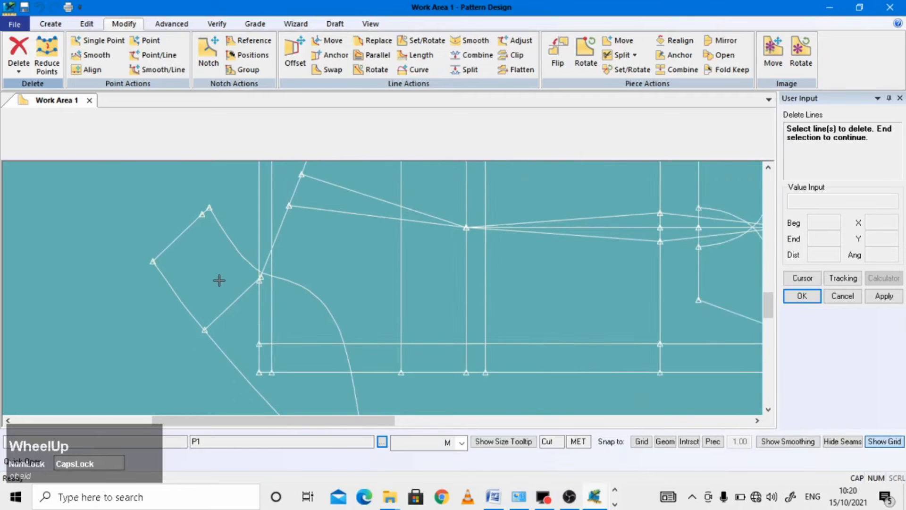
Step: Delete the three neighbouring vertical construction lines crossing the upper armhole area of the pattern block
scroll(218, 280, up, 3)
scroll(269, 247, down, 2)
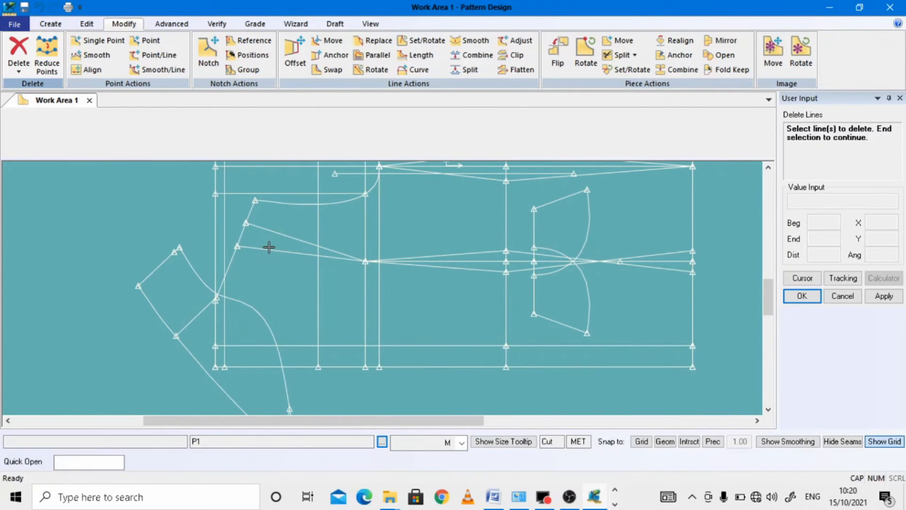
scroll(191, 258, up, 5)
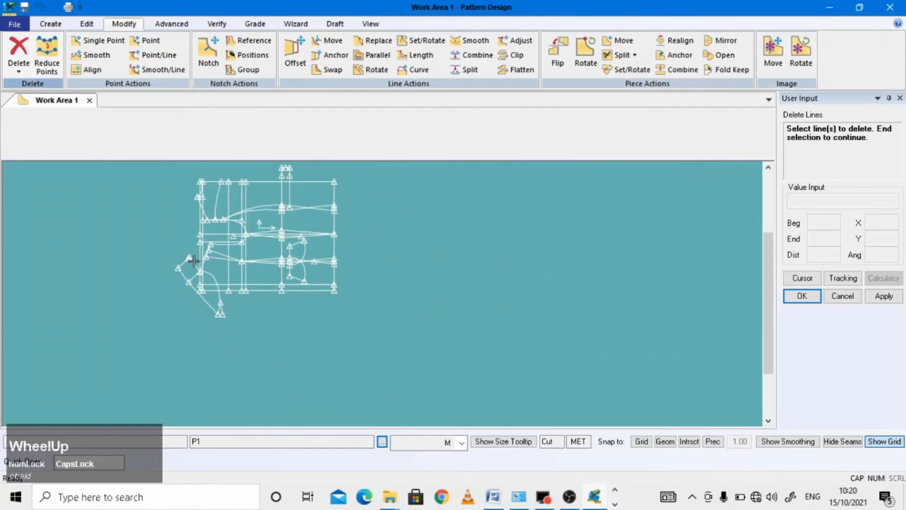
scroll(274, 189, down, 3)
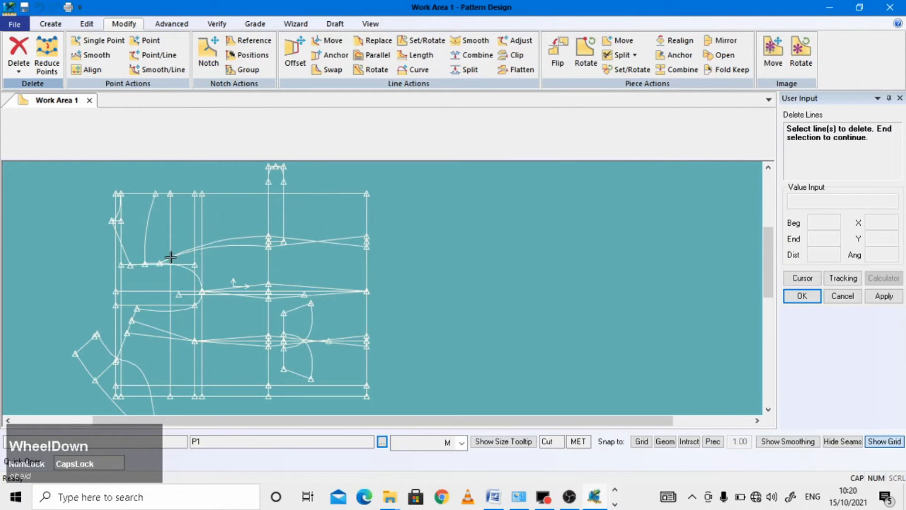
click(195, 228)
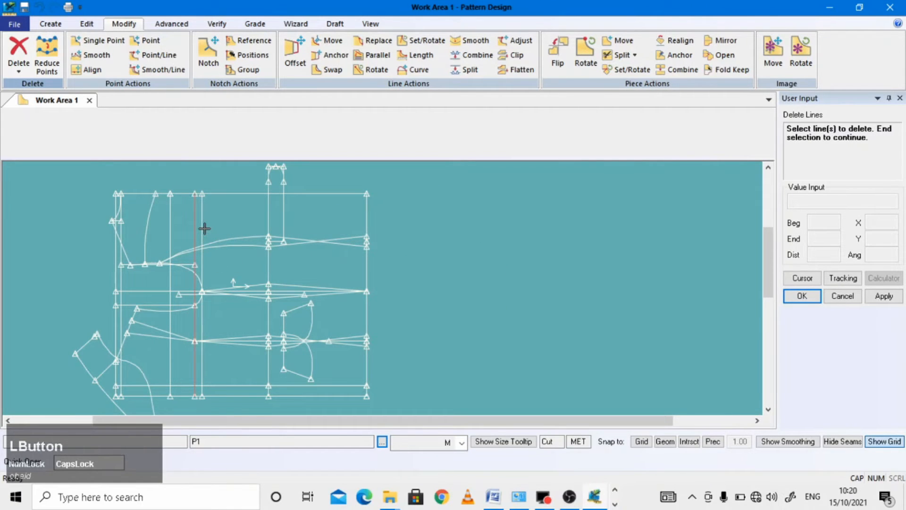
click(202, 227)
click(171, 246)
scroll(131, 320, down, 2)
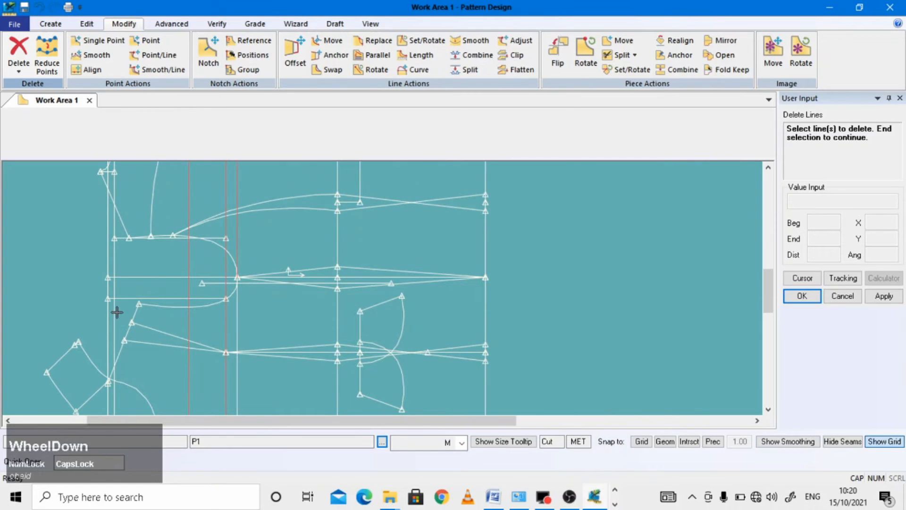
right_click(23, 228)
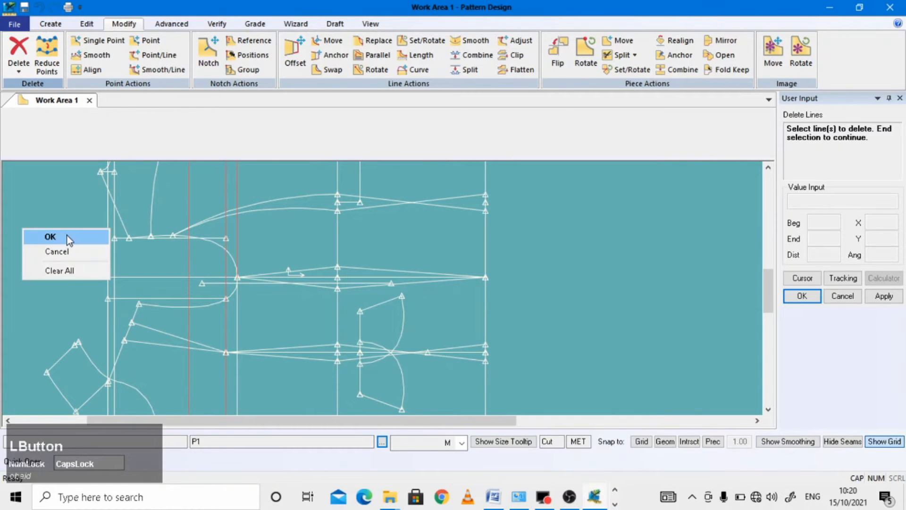
click(44, 236)
scroll(394, 243, up, 3)
right_click(538, 267)
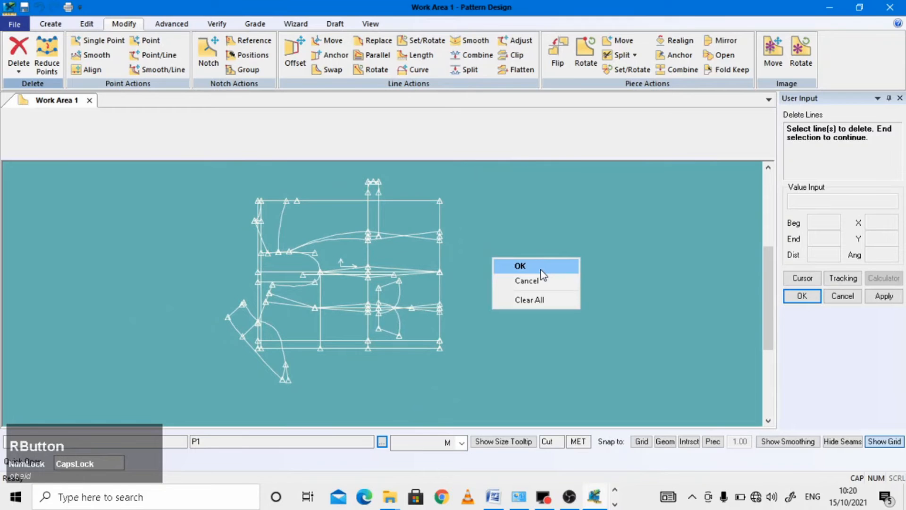
click(541, 267)
Step: Split the block's lowest horizontal line where the vertical line from the armhole's deepest point meets it
scroll(303, 348, up, 1)
scroll(266, 316, down, 3)
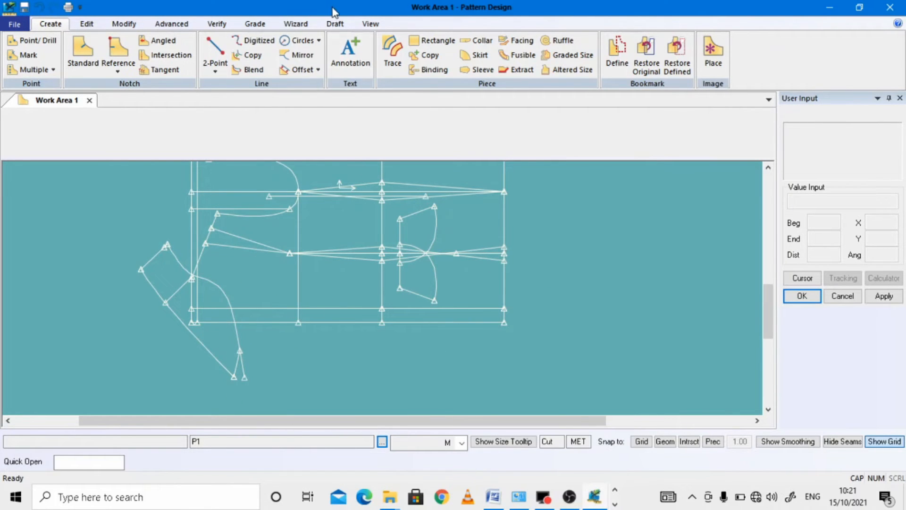
click(371, 24)
click(158, 55)
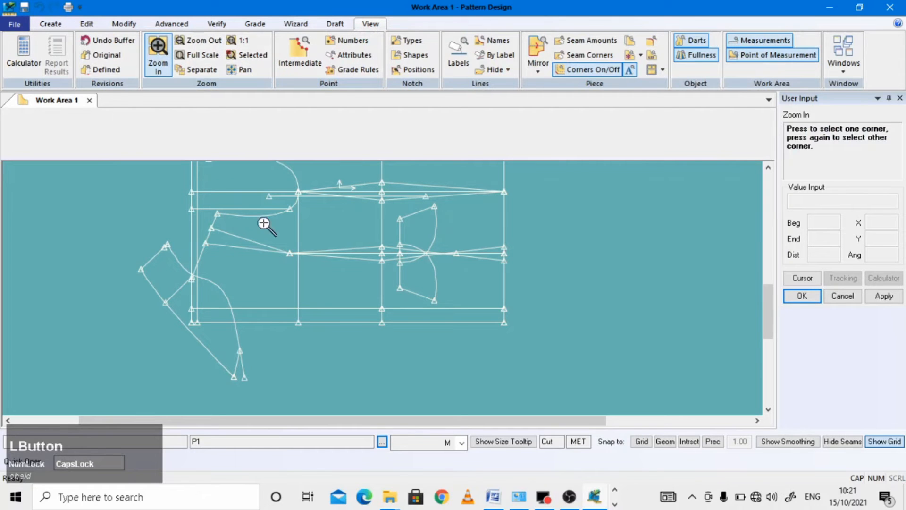
click(285, 320)
click(313, 335)
scroll(343, 245, down, 1)
scroll(342, 246, down, 7)
scroll(353, 248, down, 1)
click(123, 23)
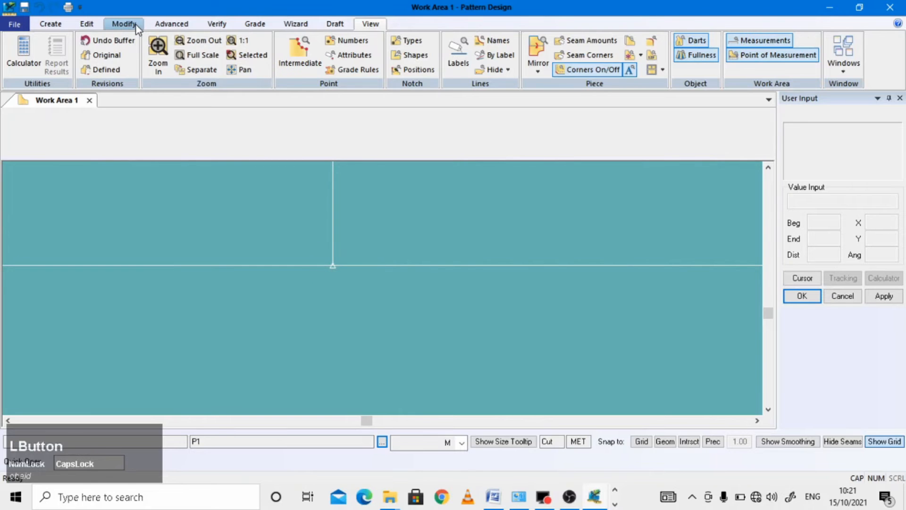
click(469, 70)
drag(362, 267, 354, 266)
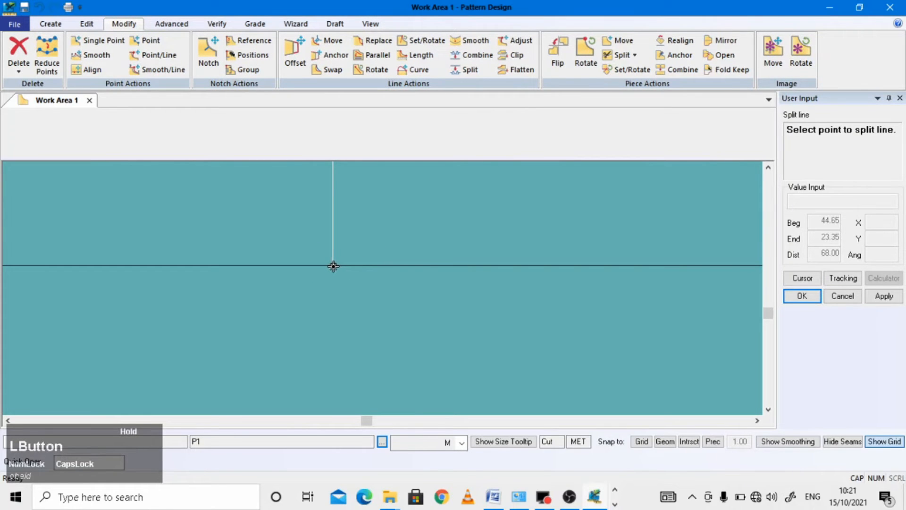
drag(332, 266, 333, 267)
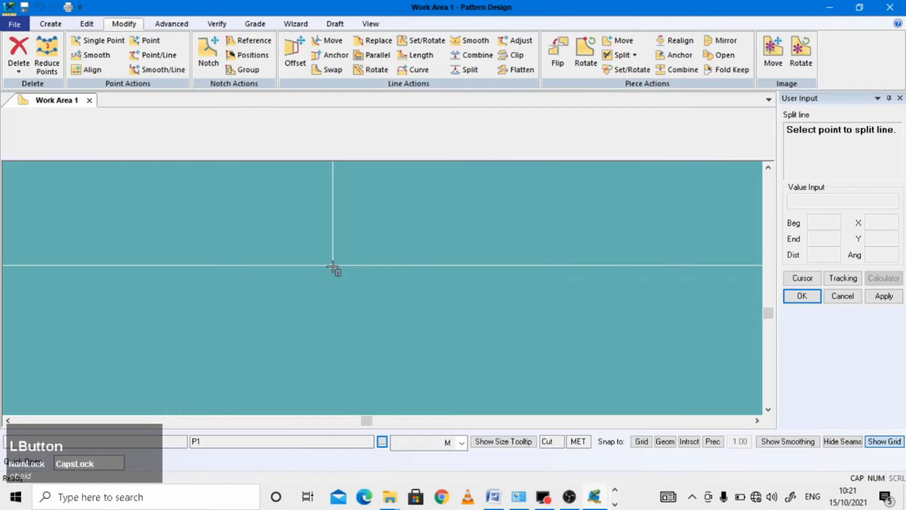
right_click(278, 213)
click(276, 212)
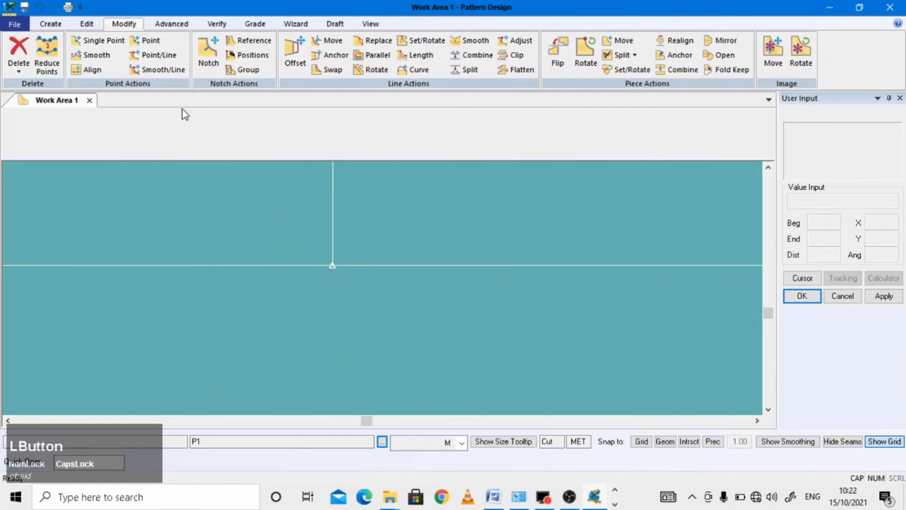
Step: Split the block's lowest horizontal line again at its junction with the next vertical line, the one below the waist darts
click(370, 23)
click(184, 55)
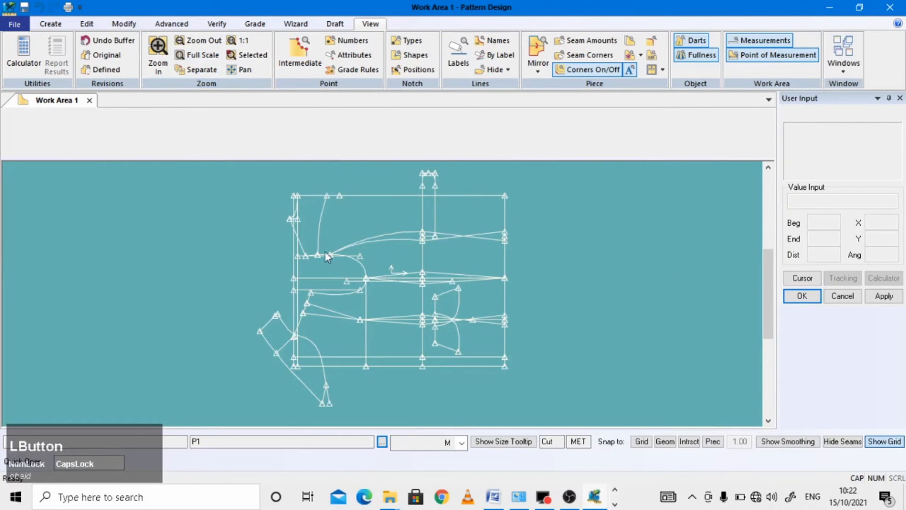
scroll(326, 254, down, 1)
click(159, 52)
click(446, 318)
click(461, 325)
click(391, 189)
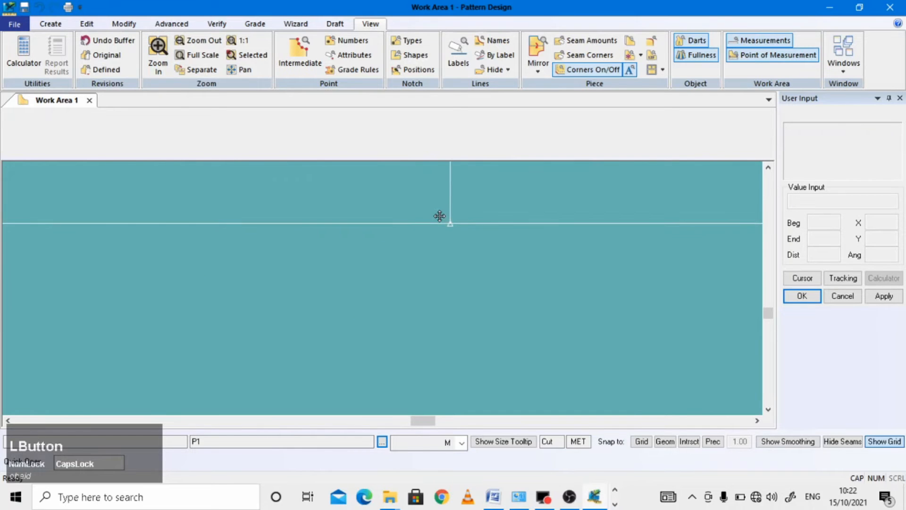
scroll(418, 239, down, 4)
scroll(415, 237, up, 1)
scroll(441, 255, down, 1)
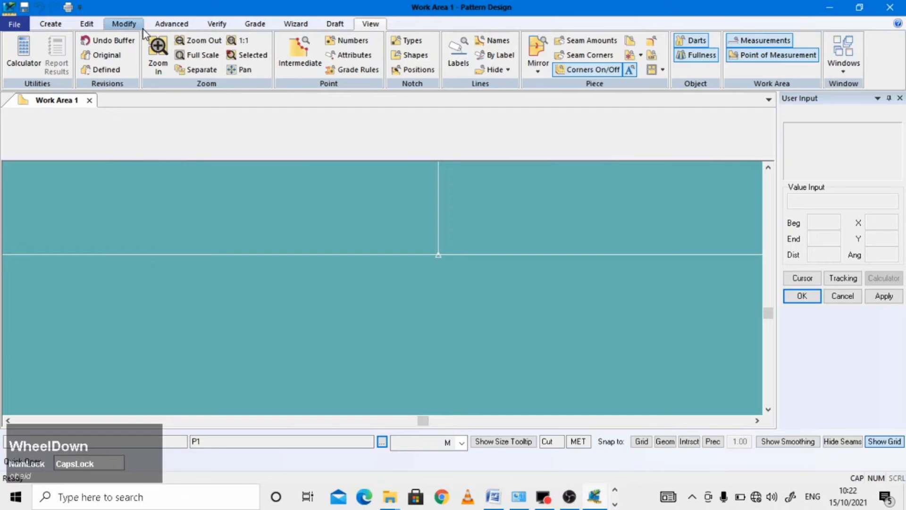
click(125, 24)
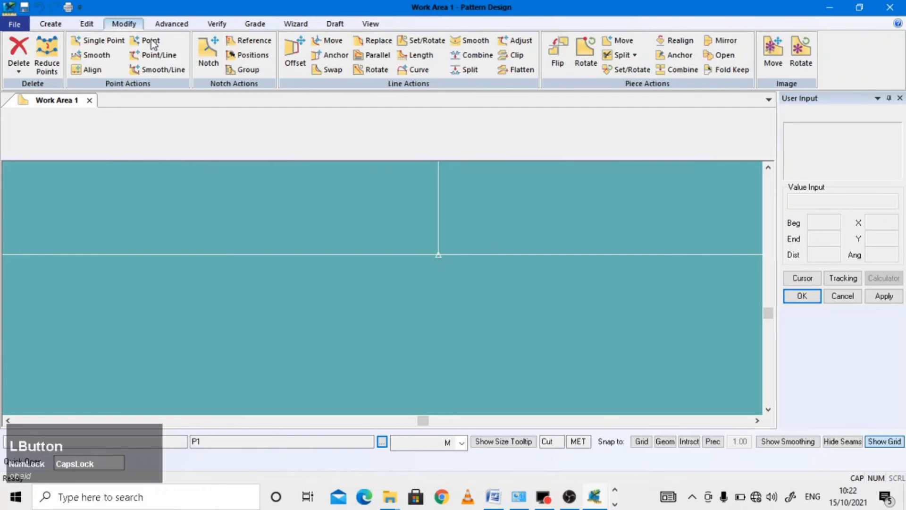
click(465, 69)
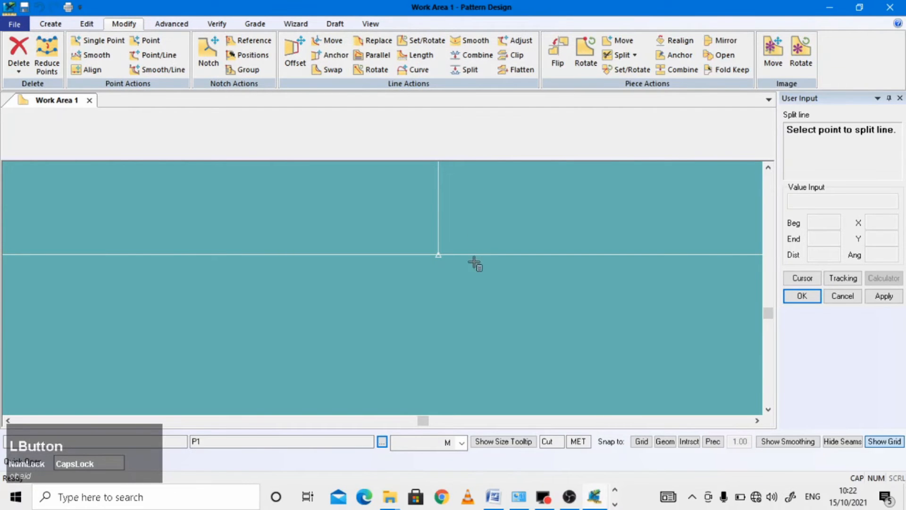
click(461, 254)
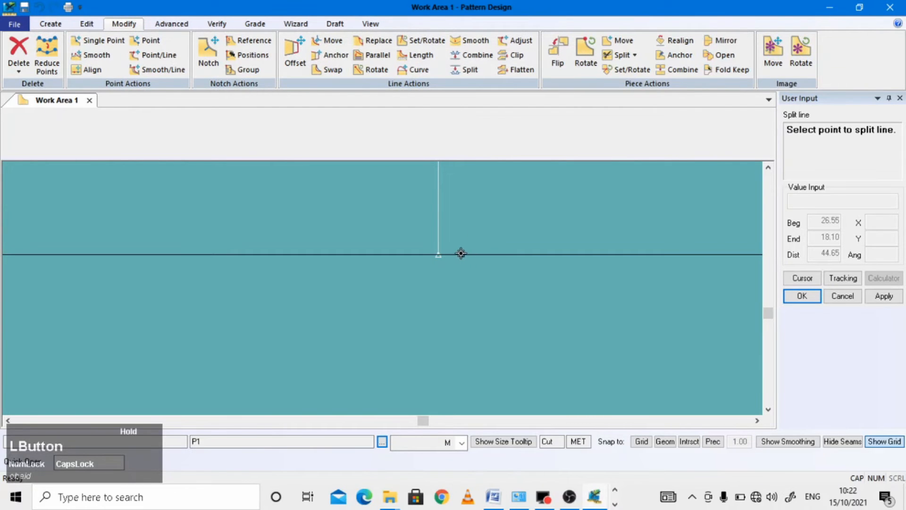
click(438, 256)
right_click(441, 272)
click(442, 273)
Step: Start a 2-point curve at the free tip of the short slanted line beside the collar's lowest corner
scroll(560, 267, up, 1)
scroll(560, 267, up, 4)
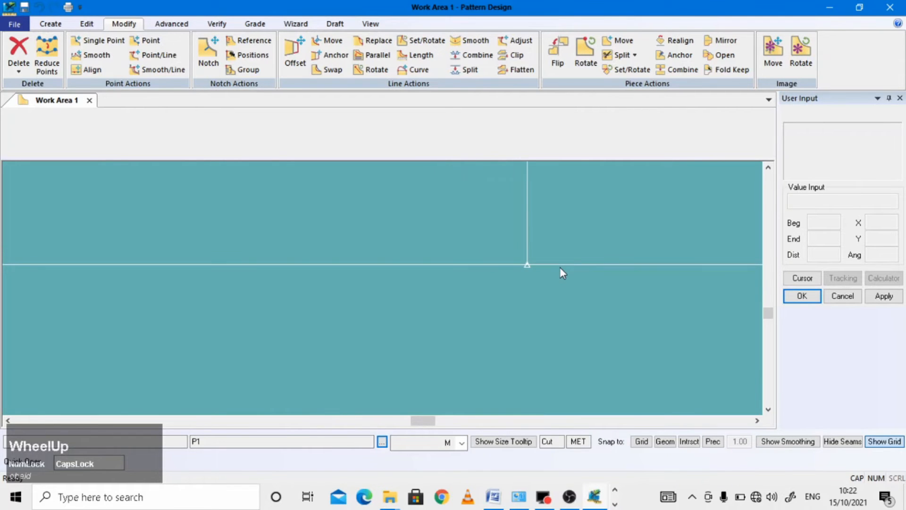
scroll(560, 268, up, 2)
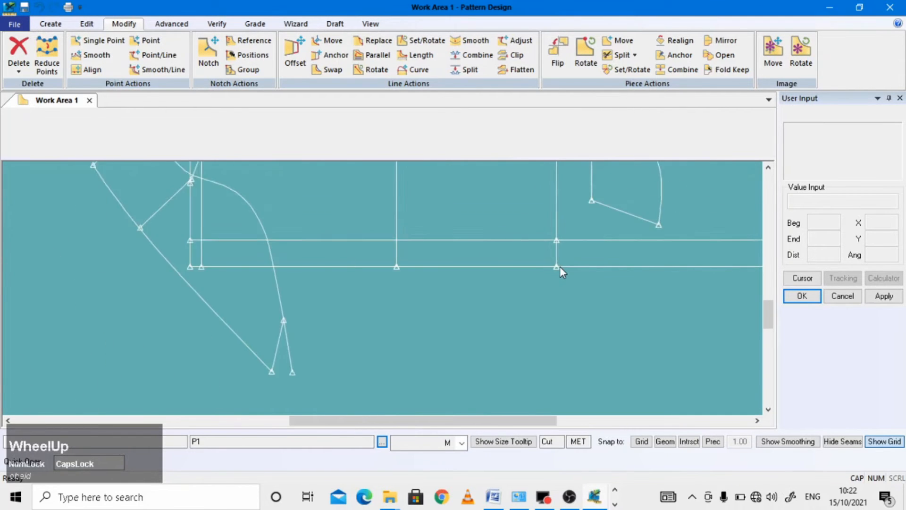
click(50, 24)
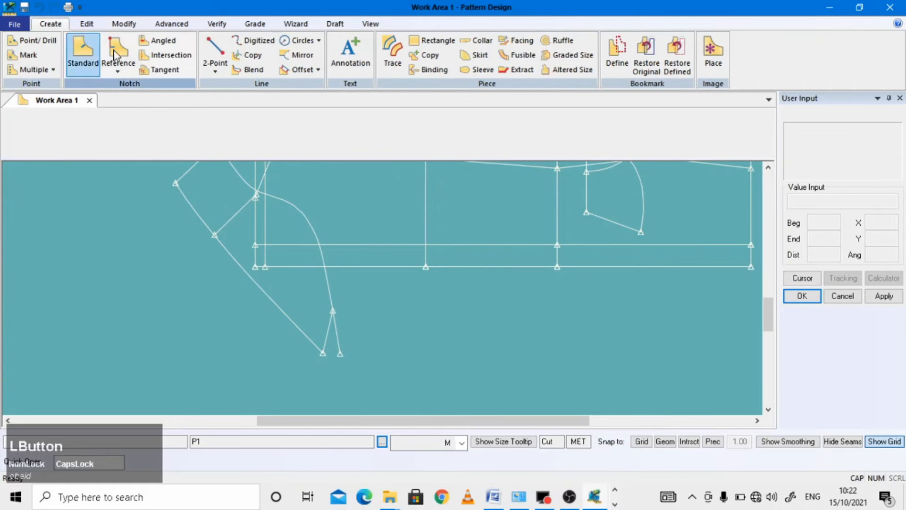
click(215, 66)
click(257, 100)
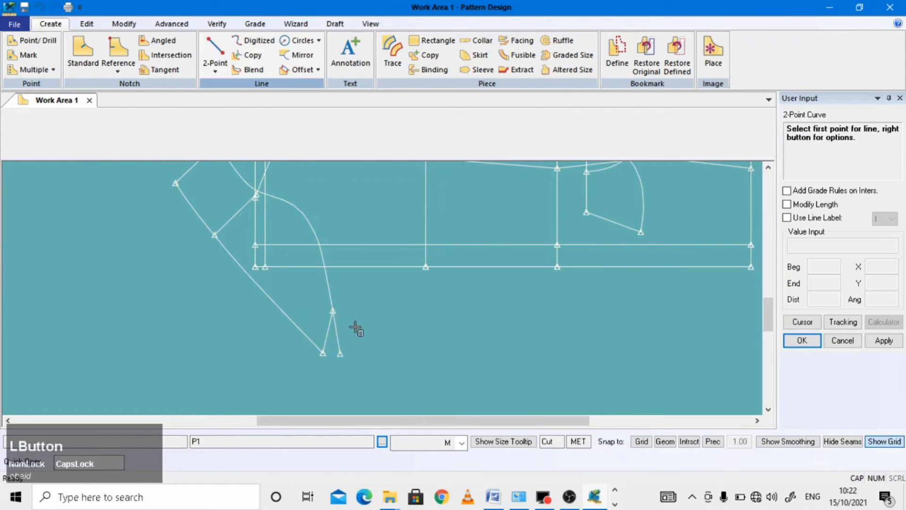
click(342, 355)
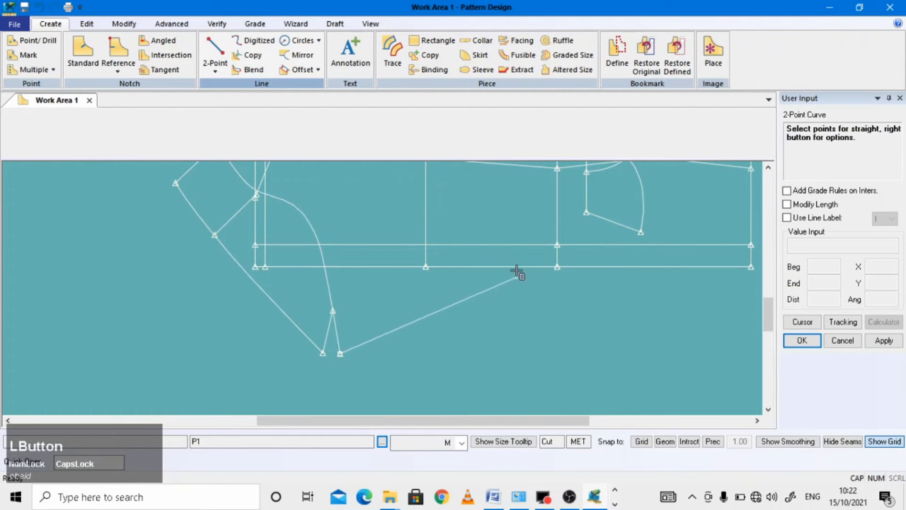
Step: End the curve at 50% of the lowest line's middle segment and bow it slightly outward below the block
drag(475, 268, 424, 268)
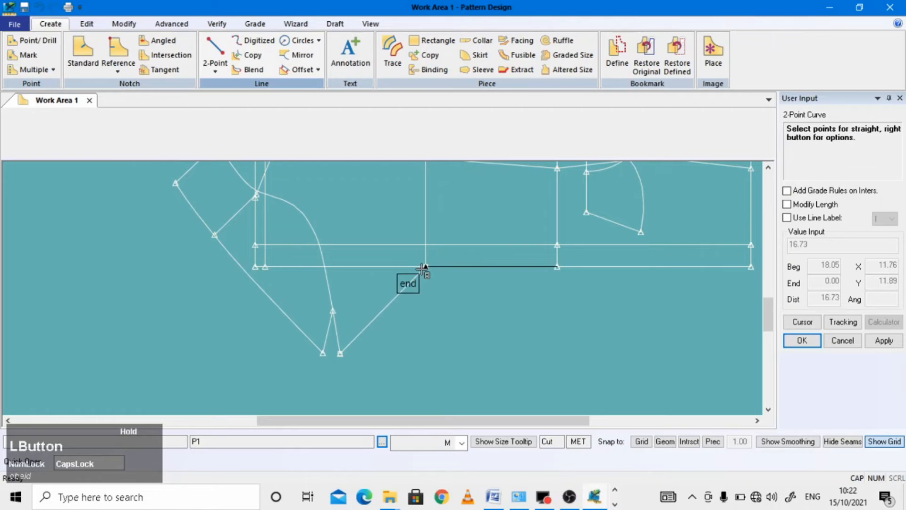
right_click(424, 268)
click(824, 281)
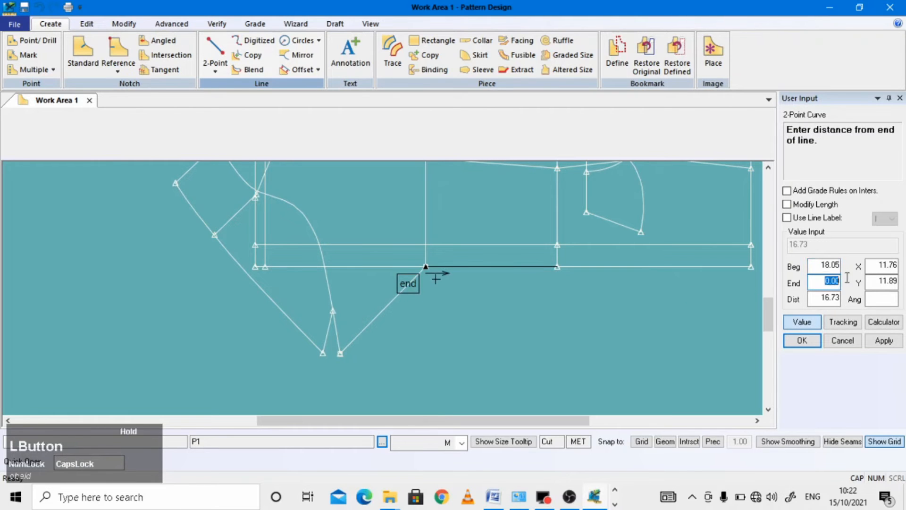
text(50)
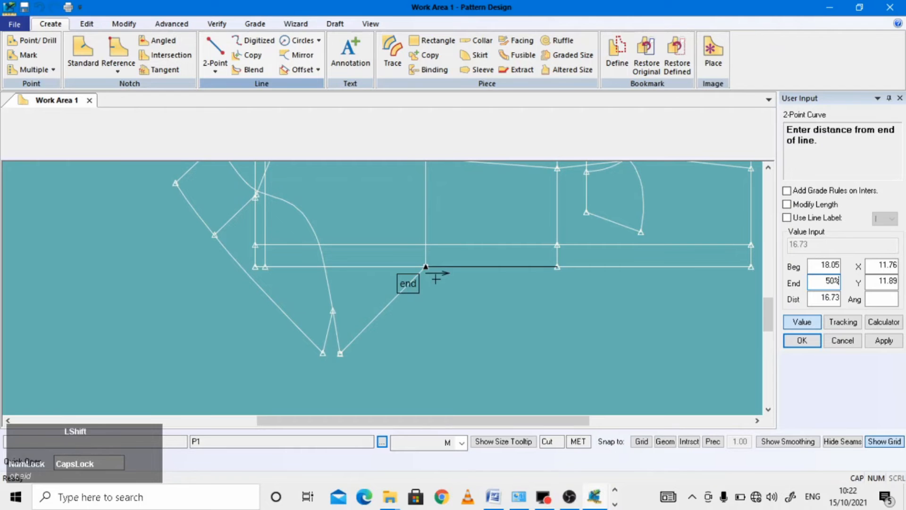
key(Return)
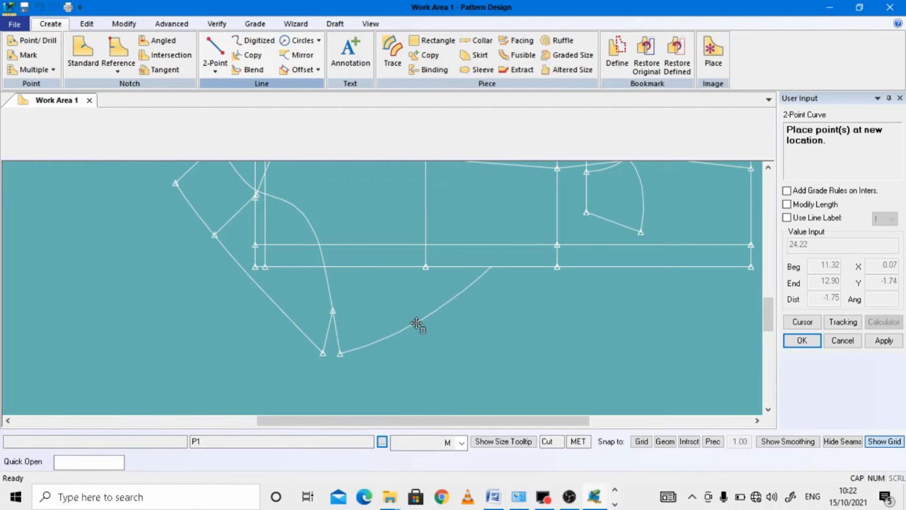
scroll(415, 321, down, 2)
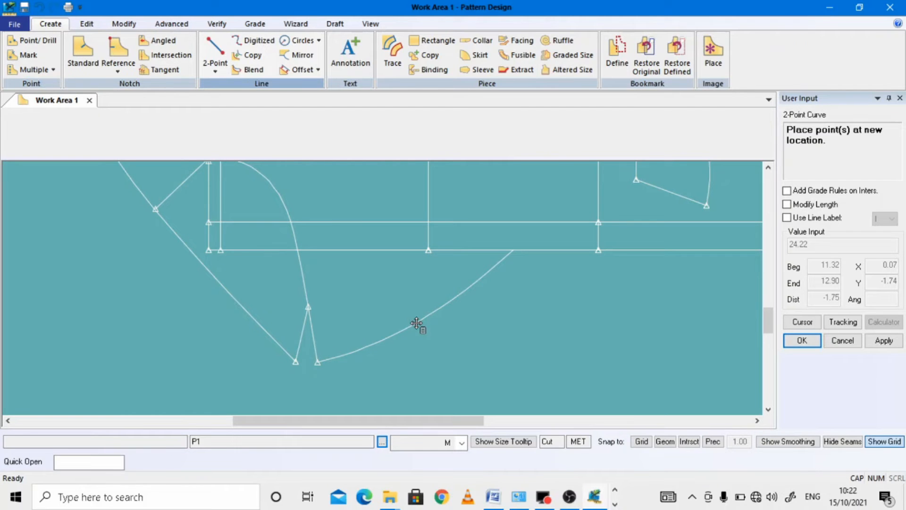
click(416, 323)
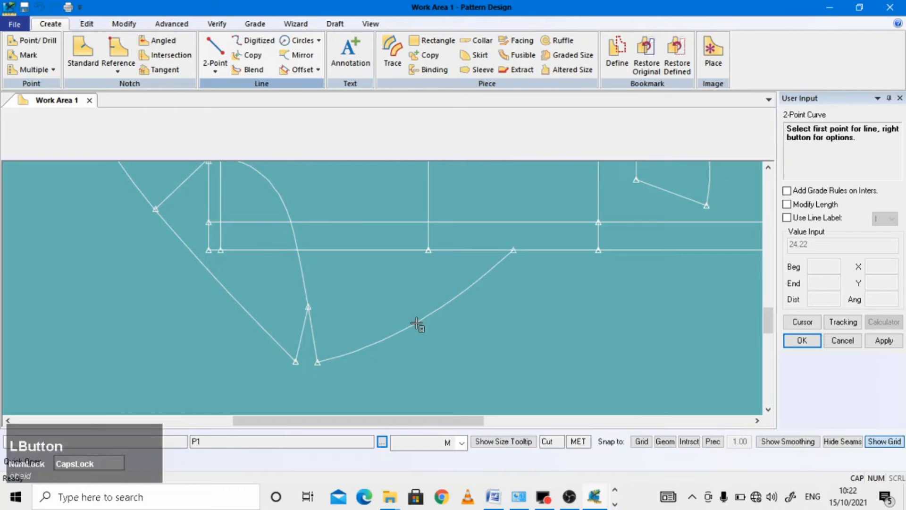
right_click(336, 274)
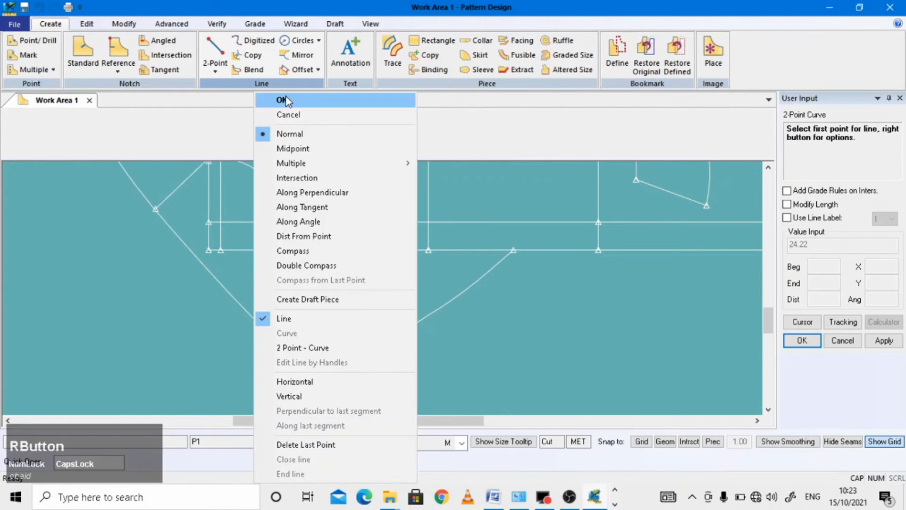
click(285, 100)
Step: Modify the new curve between its middle and its end on the lowest line, pulling that part inward into a hollow
click(123, 24)
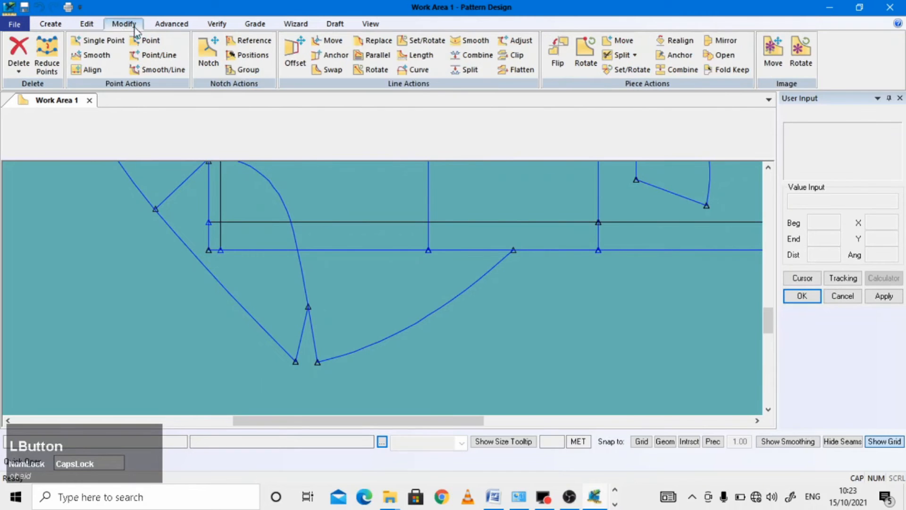
click(408, 71)
click(437, 307)
drag(317, 347, 443, 311)
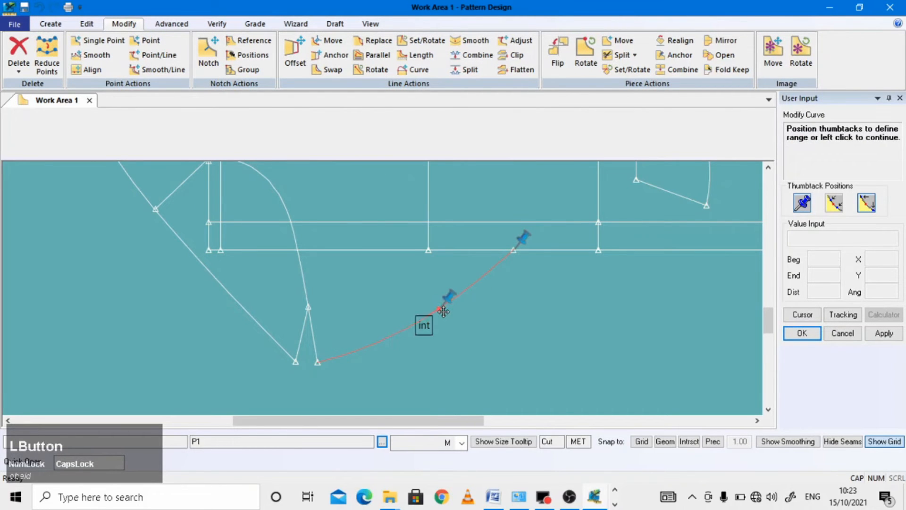
scroll(500, 284, down, 1)
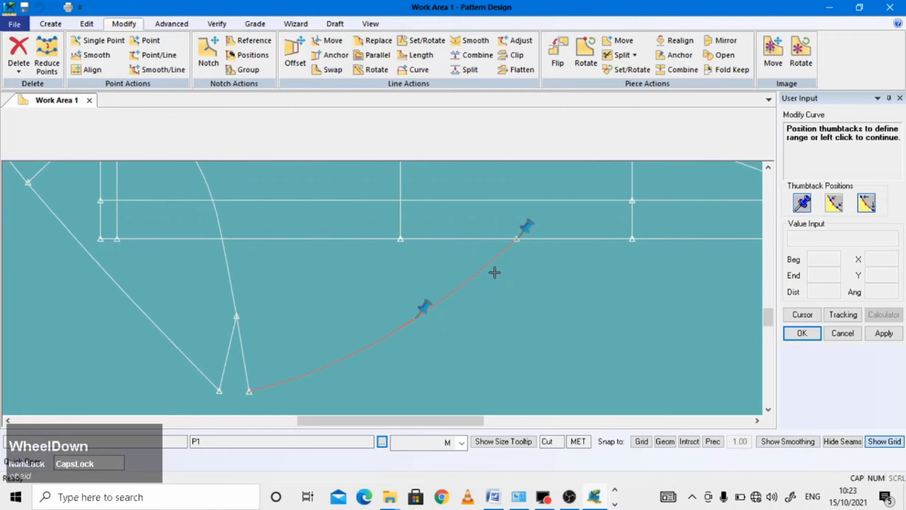
click(490, 270)
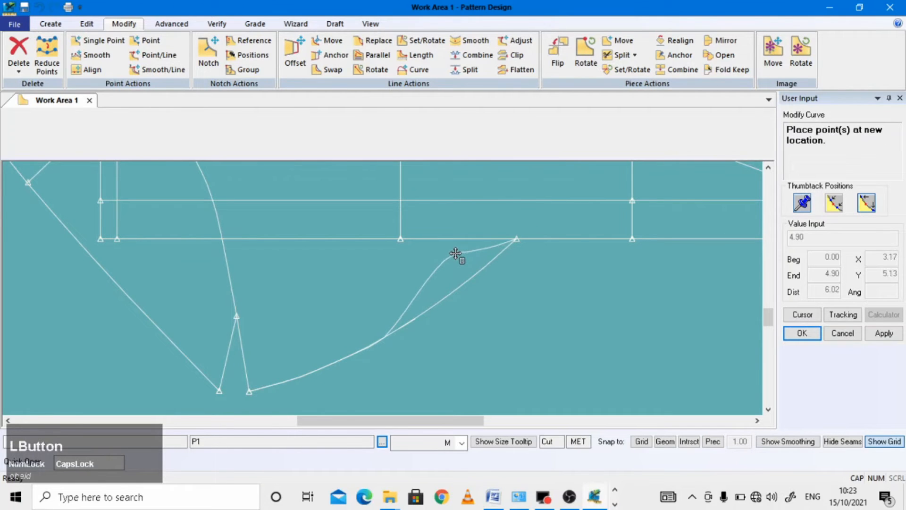
click(453, 256)
Step: Modify the curve again near its upper bend, moving the bend a little further inward along the lowest line
click(485, 250)
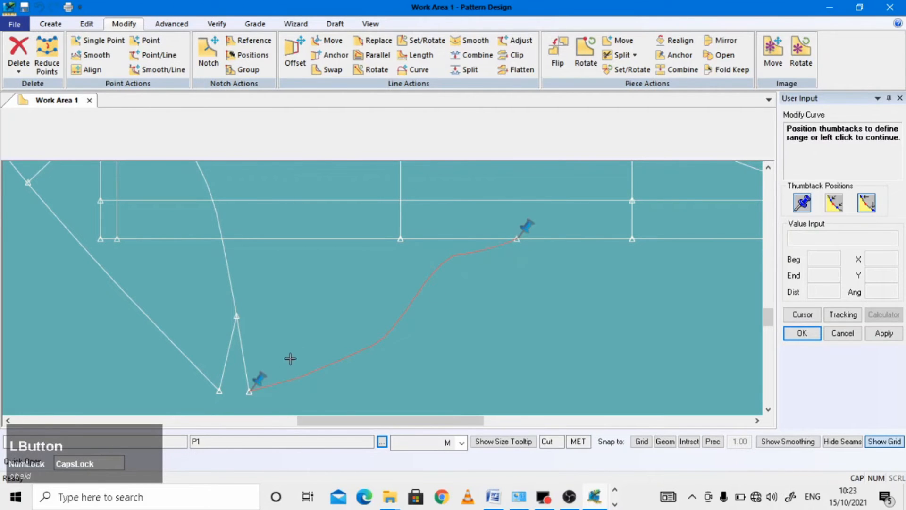
drag(266, 373, 378, 316)
click(471, 249)
click(468, 247)
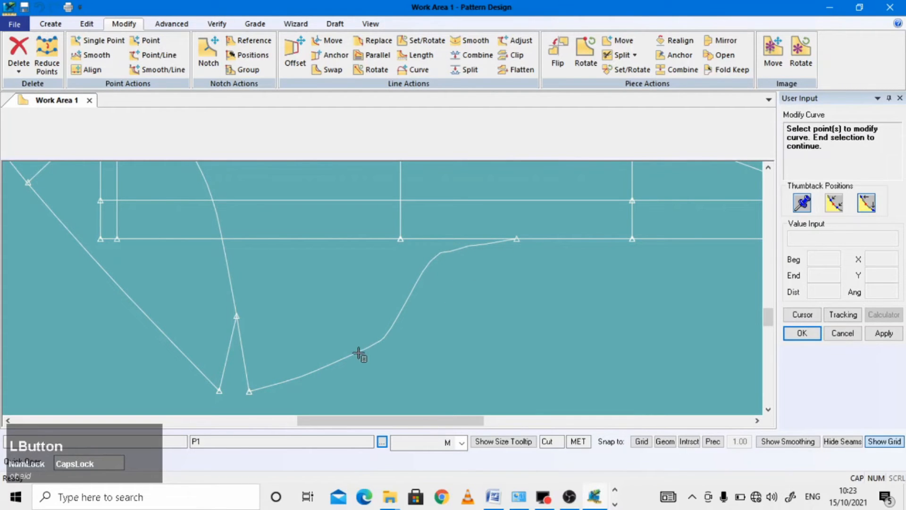
Step: Smooth the reshaped lapel curve to even out its bends
click(472, 44)
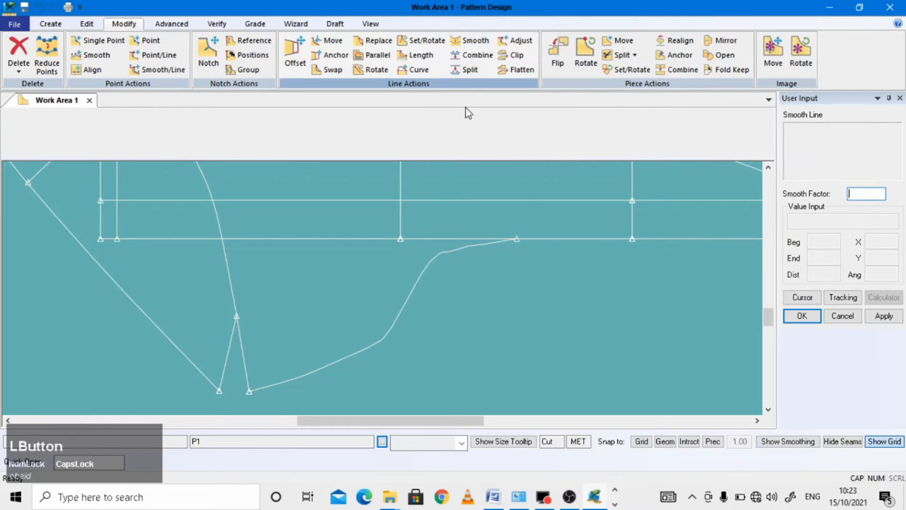
click(394, 332)
drag(272, 375, 378, 336)
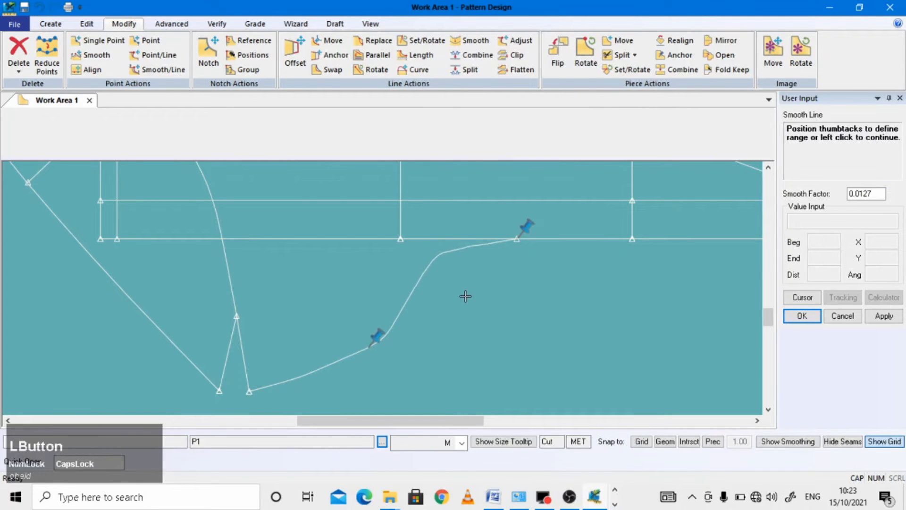
click(435, 254)
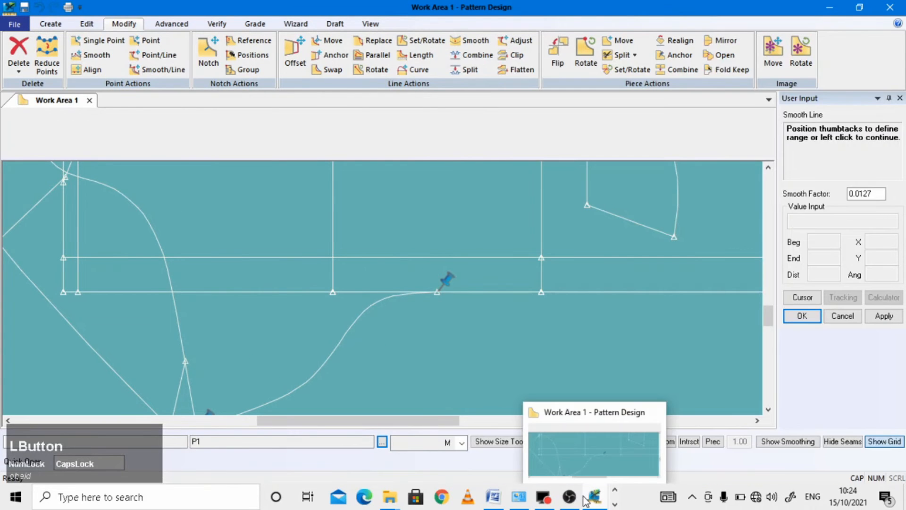
Step: Check the jacket's front draft and sketch in the Microsoft Word measurement document, and return to the pattern in Pattern Design
click(594, 501)
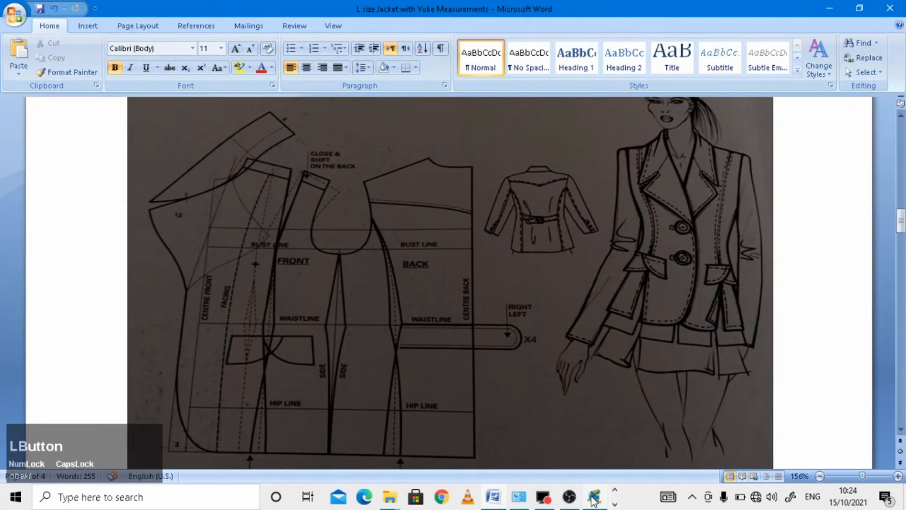
click(593, 501)
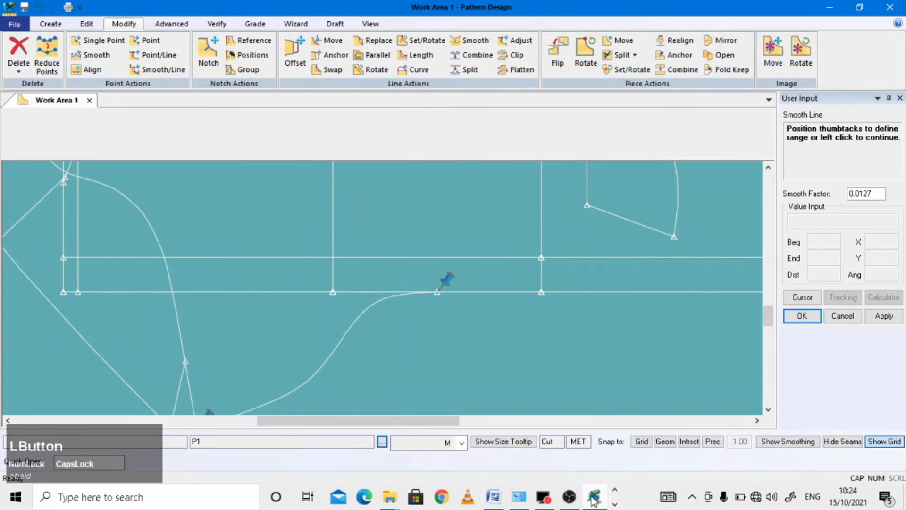
click(593, 501)
click(594, 502)
scroll(341, 333, up, 3)
click(469, 40)
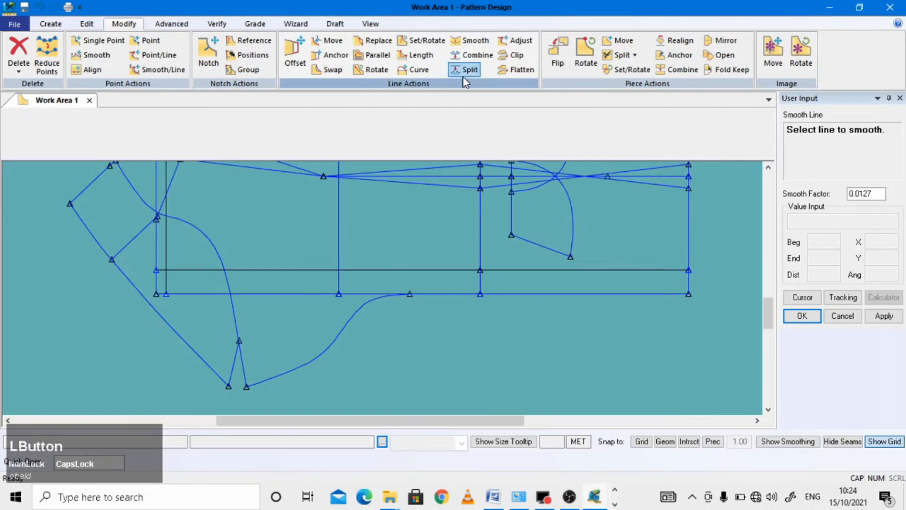
Step: Start a 2-point curve on the short vertical hem segment, 3 from its end at the block's lower front corner
scroll(517, 242, up, 1)
scroll(575, 299, down, 5)
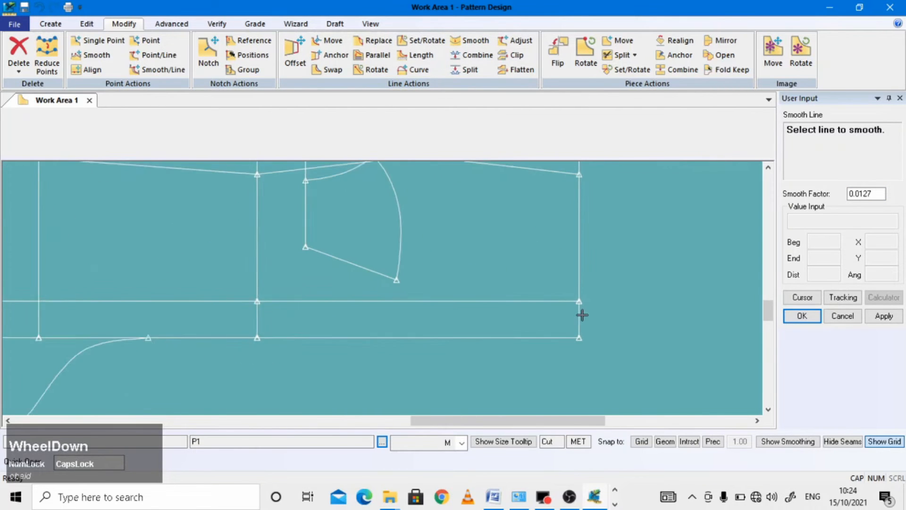
click(50, 24)
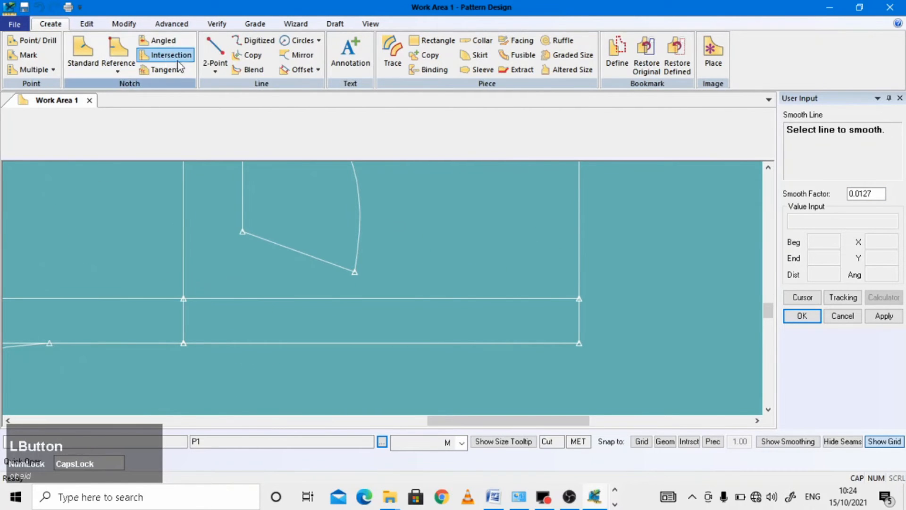
click(215, 69)
click(248, 99)
scroll(534, 206, up, 3)
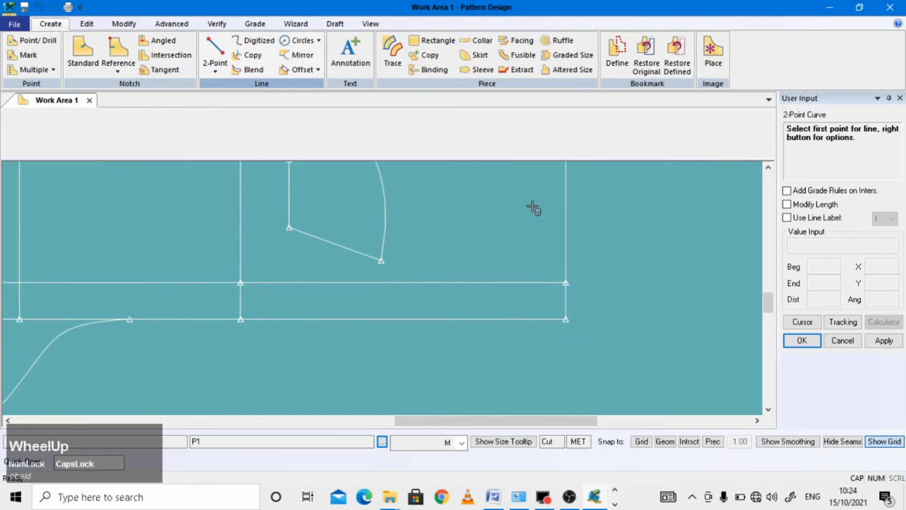
click(558, 275)
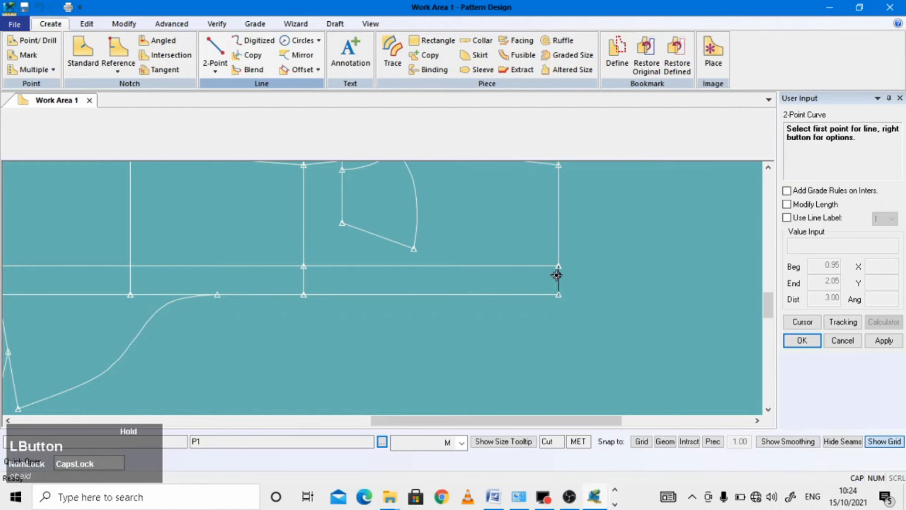
right_click(559, 298)
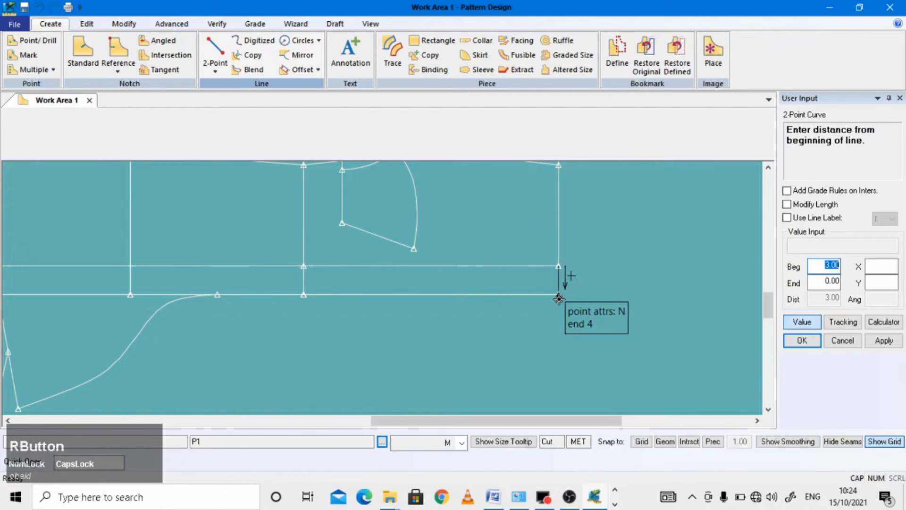
click(820, 283)
text(3)
key(Return)
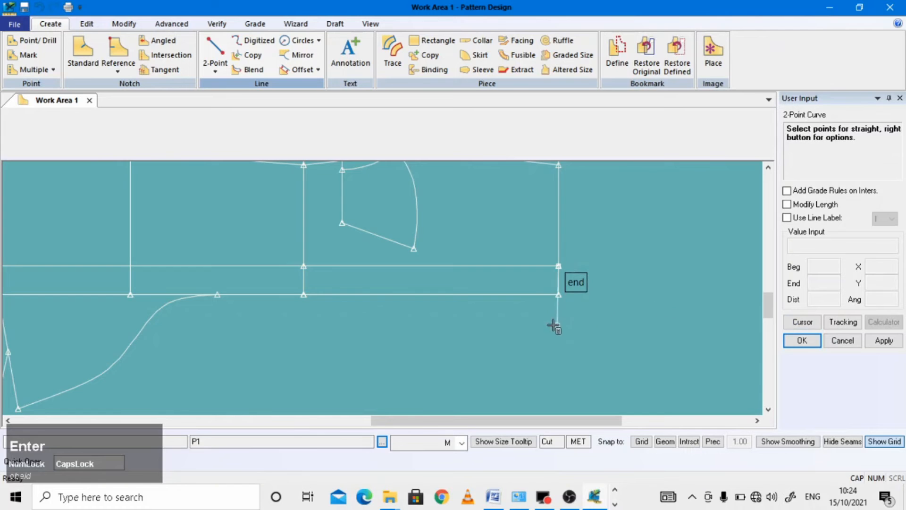
Step: End the curve 5 from the corner along the lowest line and bow it outward to round the front hem corner
scroll(537, 295, down, 1)
click(535, 301)
right_click(566, 299)
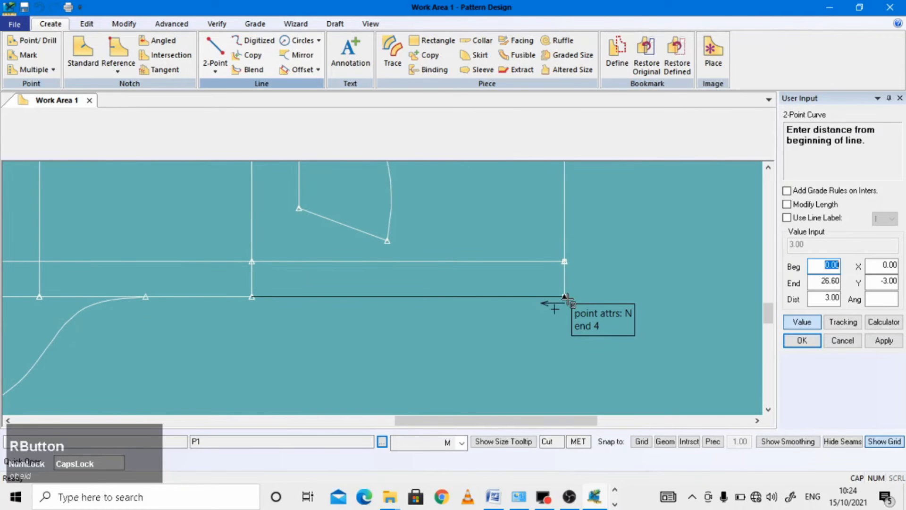
text(5)
key(Return)
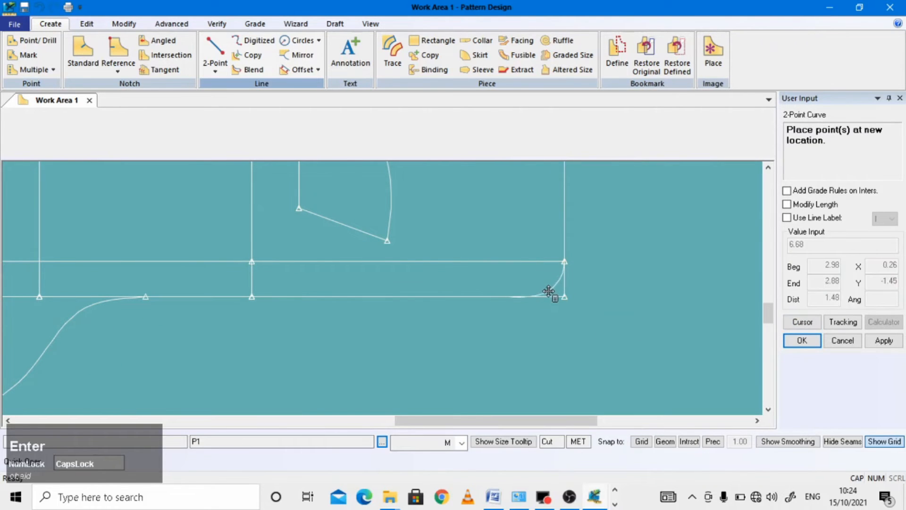
scroll(549, 288, down, 2)
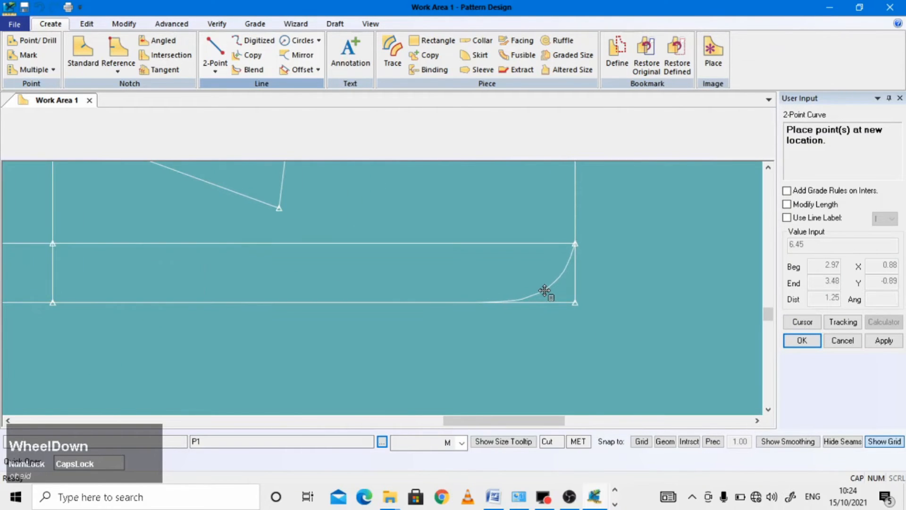
click(547, 290)
right_click(670, 261)
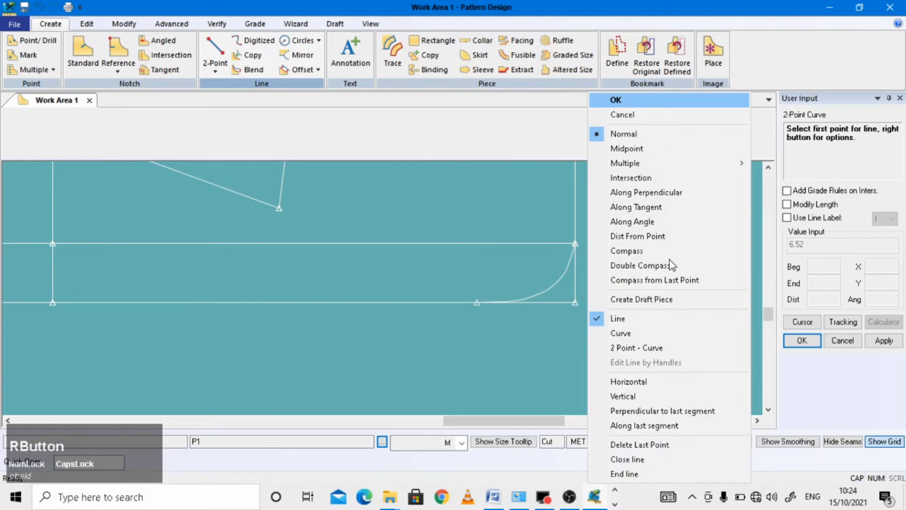
click(624, 101)
scroll(545, 338, up, 5)
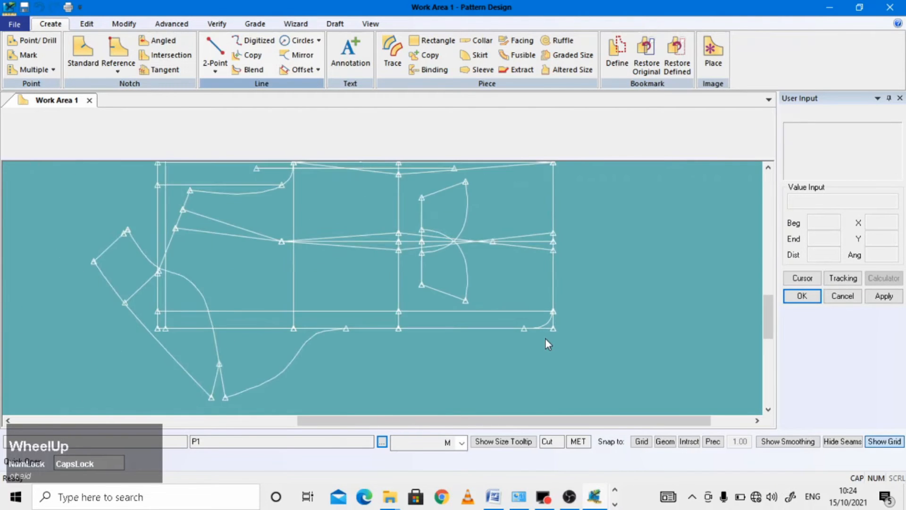
Step: Start a trace and select the collar's perimeter on the front draft: neck curve, short front end, outer edge and back end
scroll(545, 338, up, 1)
scroll(605, 263, down, 3)
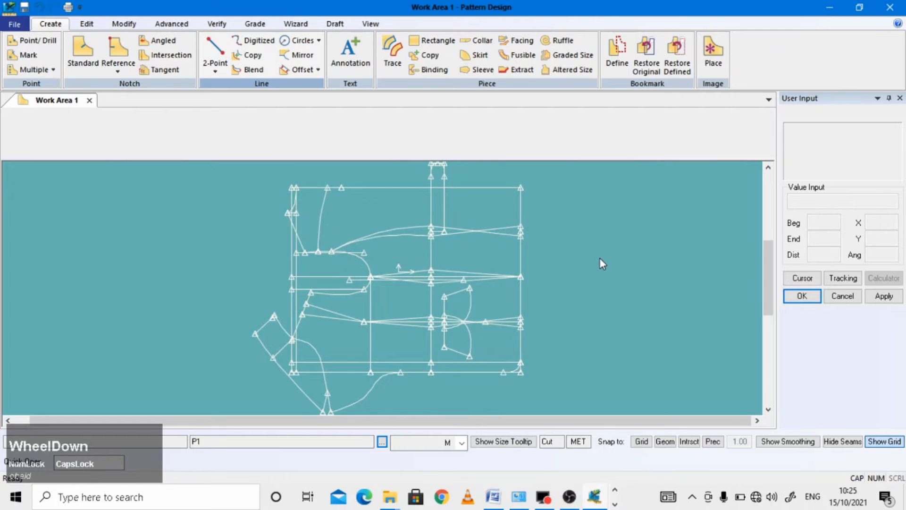
scroll(191, 222, up, 2)
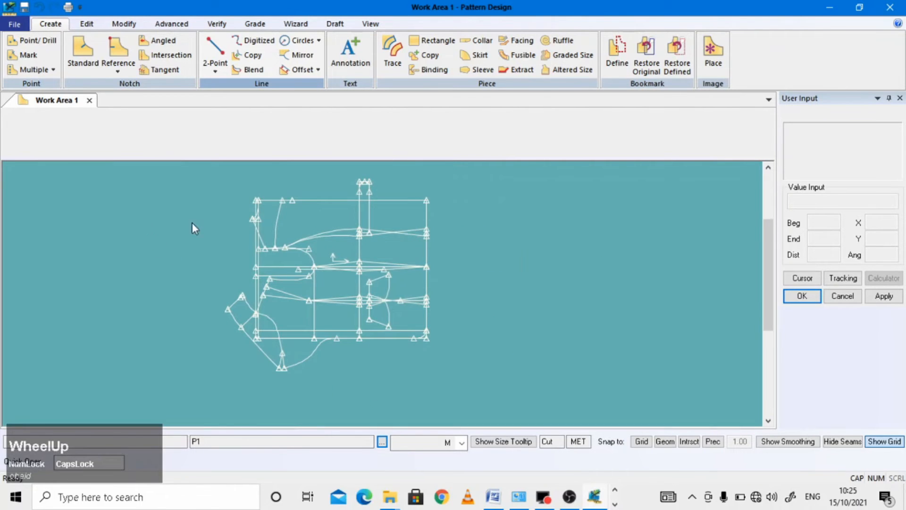
scroll(330, 240, down, 1)
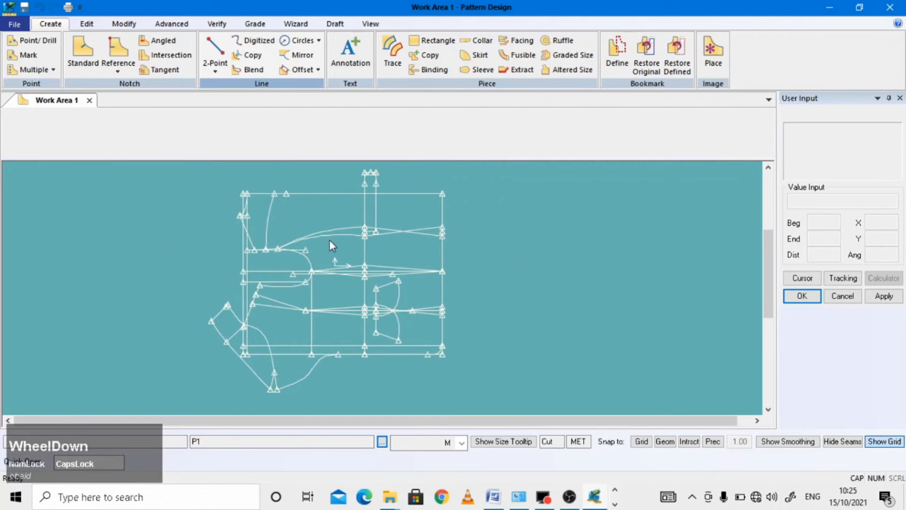
click(392, 53)
scroll(310, 320, down, 2)
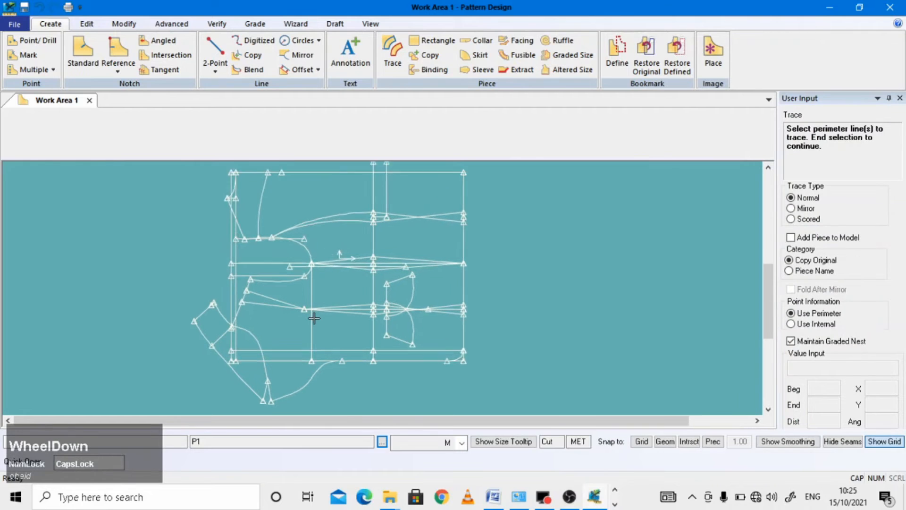
scroll(327, 349, down, 2)
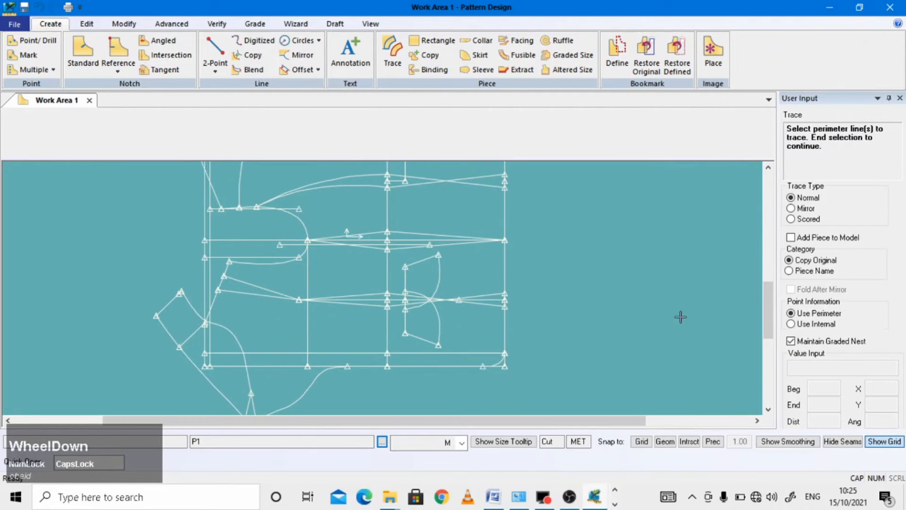
scroll(313, 324, up, 4)
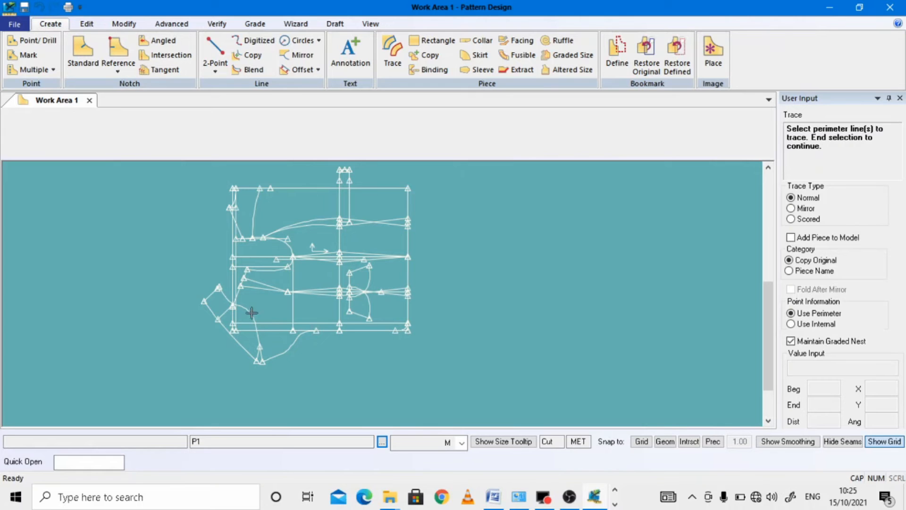
scroll(246, 314, down, 3)
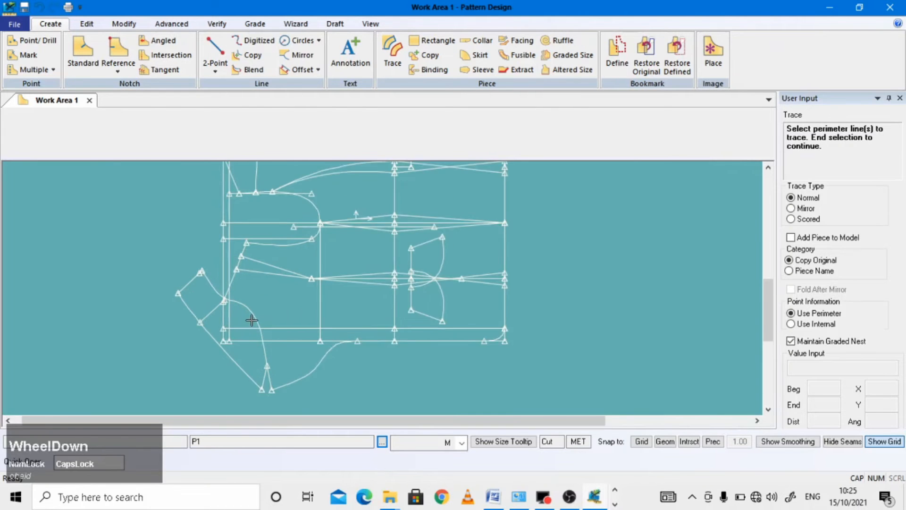
click(250, 315)
scroll(257, 359, down, 2)
click(271, 385)
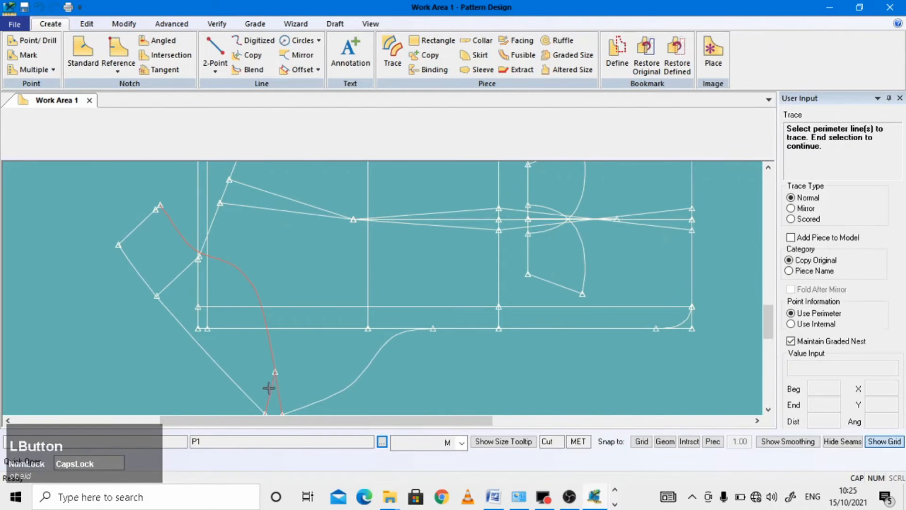
click(217, 364)
scroll(158, 209, down, 4)
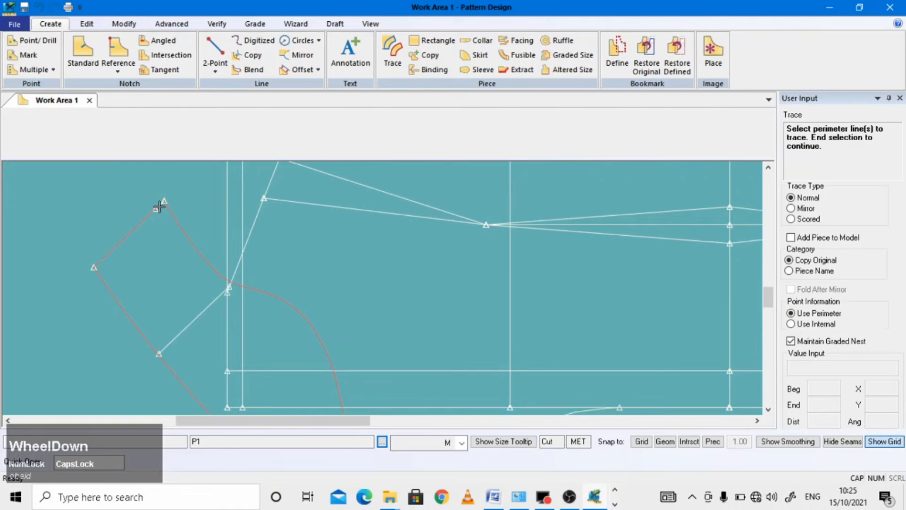
click(161, 203)
right_click(372, 226)
click(373, 227)
Step: Place the traced piece in the empty area beside the draft and name it COLLAR
scroll(371, 226, up, 5)
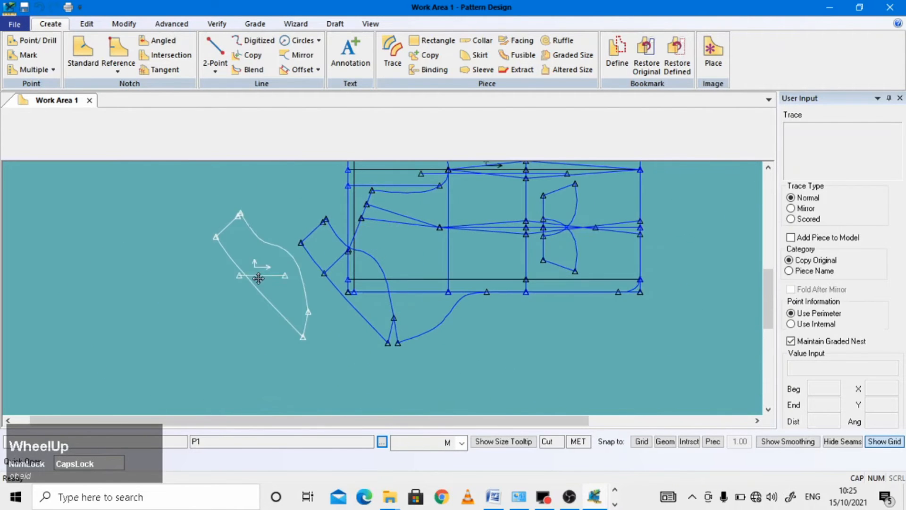
scroll(245, 278, up, 6)
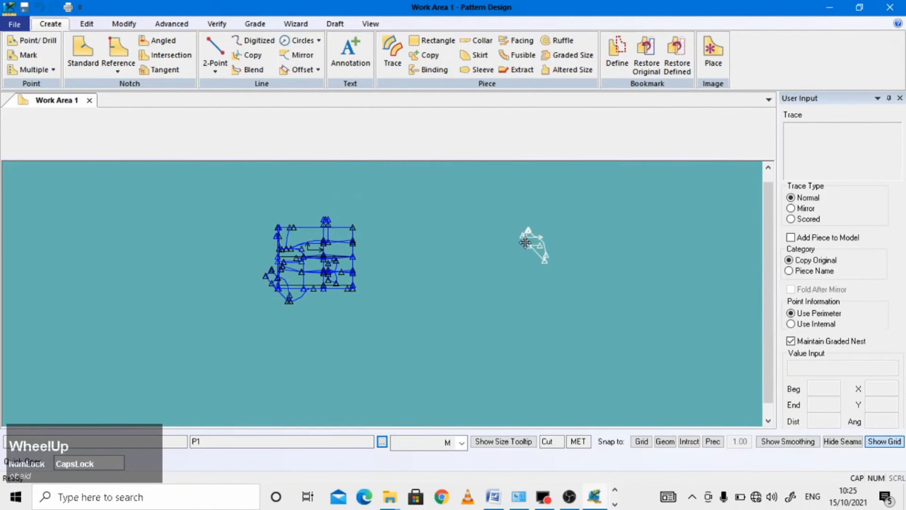
click(520, 240)
text(COLLAR)
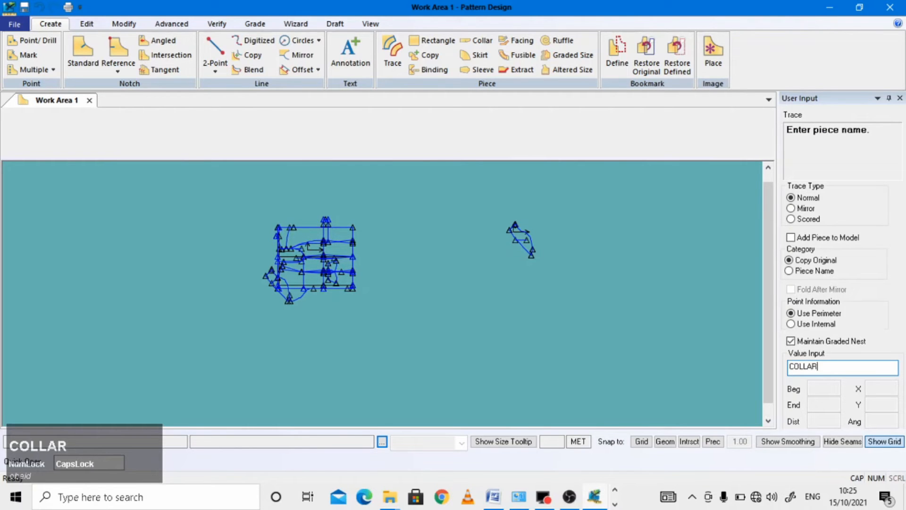
key(Return)
click(549, 270)
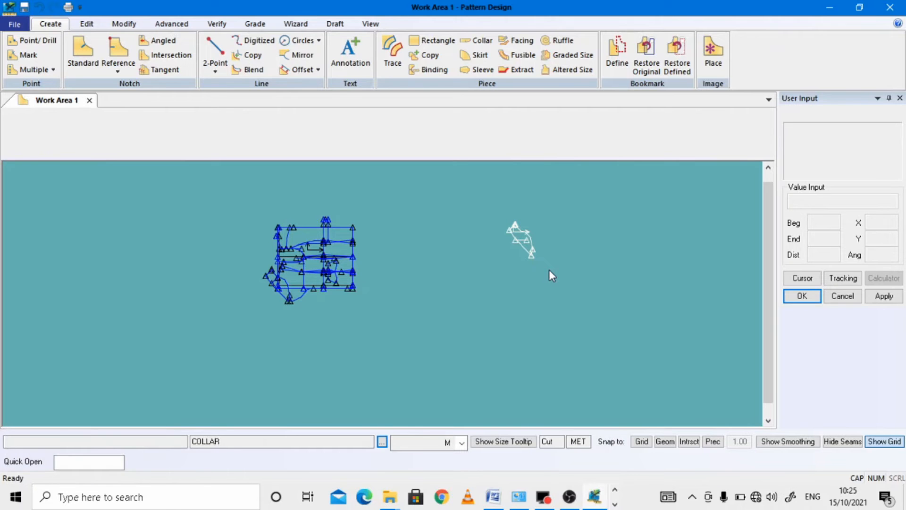
Step: Rotate the COLLAR piece about its upper back corner until it lies roughly horizontal with the neck curve uppermost
scroll(550, 220, down, 2)
scroll(488, 260, up, 1)
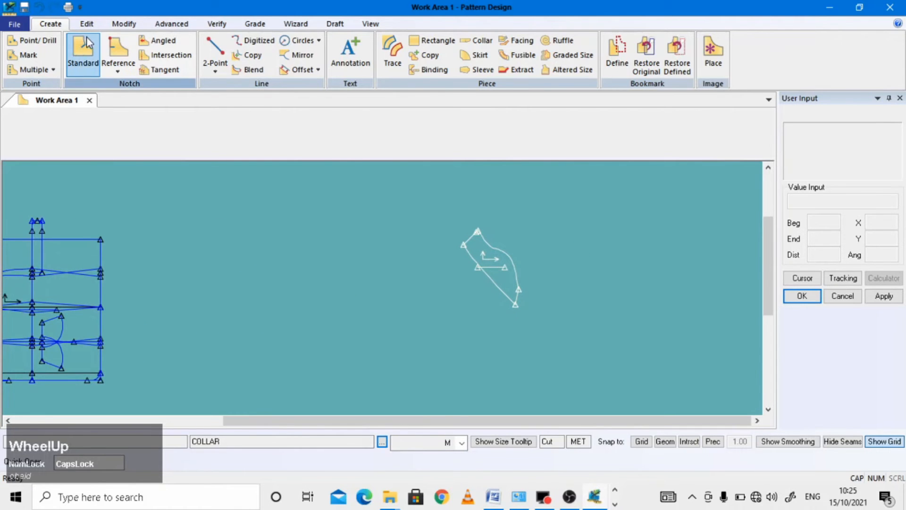
click(124, 24)
click(585, 54)
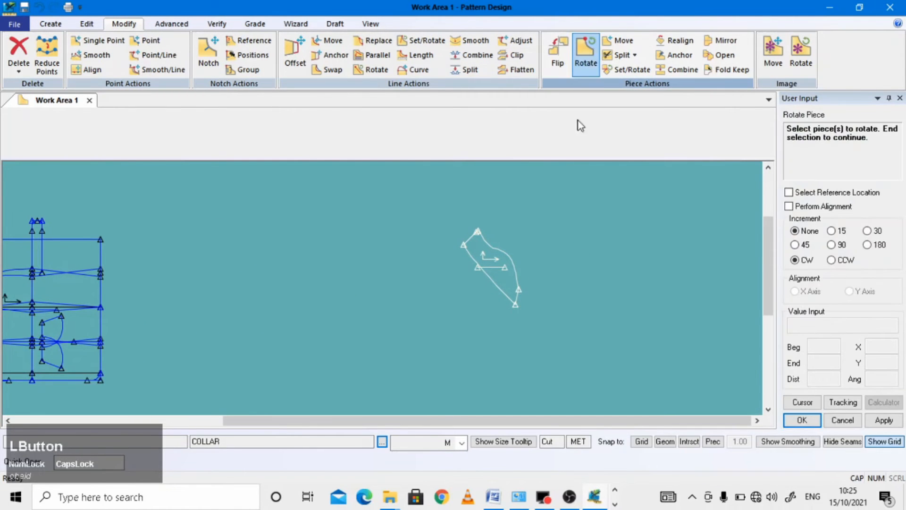
click(497, 254)
right_click(496, 255)
click(497, 255)
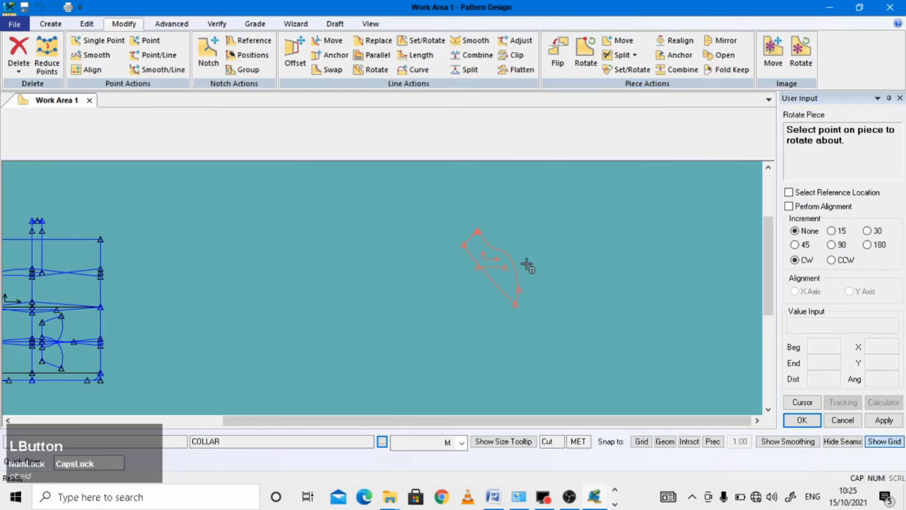
click(477, 238)
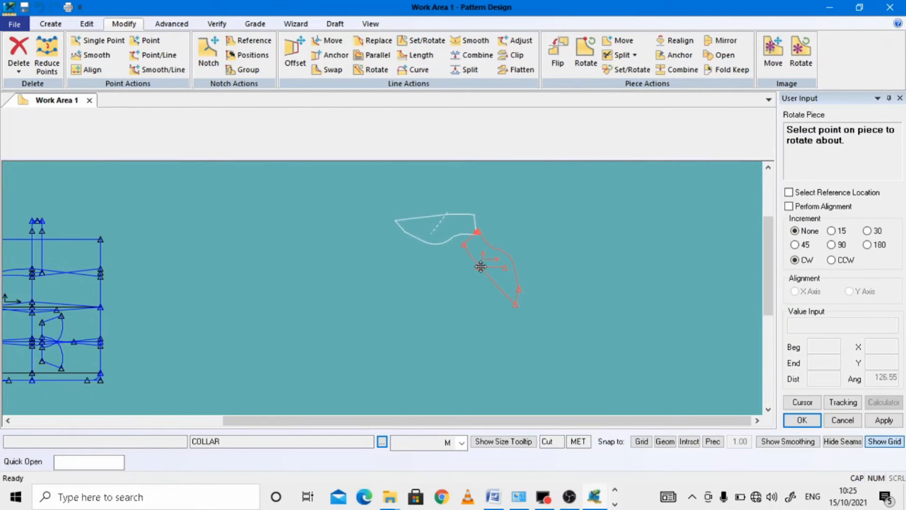
click(480, 264)
click(477, 230)
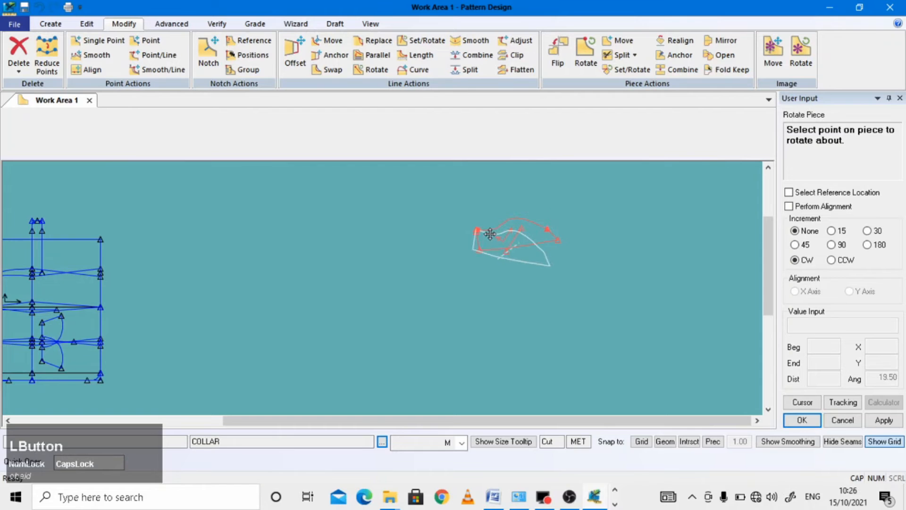
click(494, 230)
right_click(547, 209)
click(548, 209)
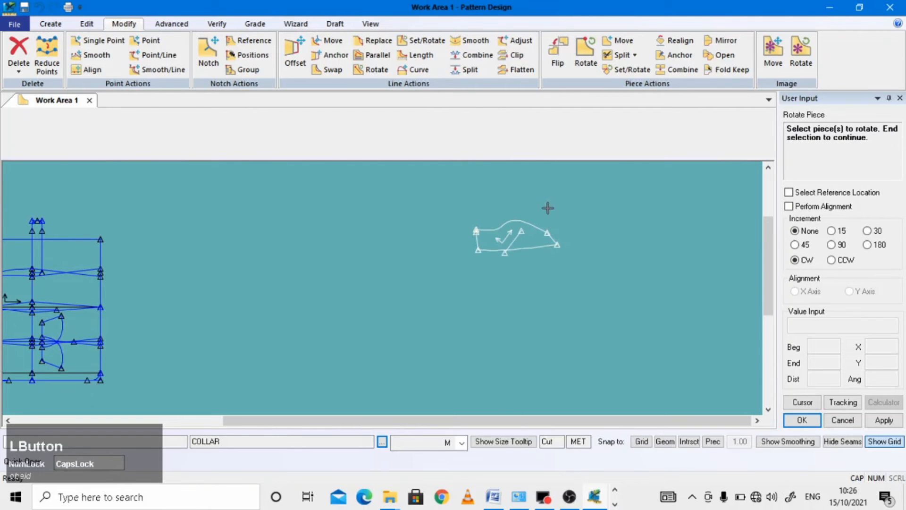
Step: Realign the grain line of the rotated COLLAR piece to run horizontally
scroll(508, 235, down, 2)
scroll(509, 235, down, 1)
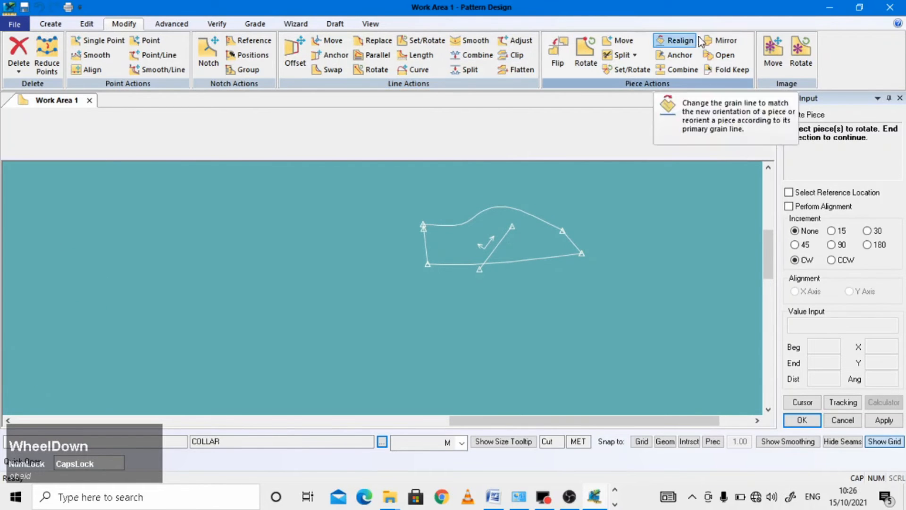
click(674, 42)
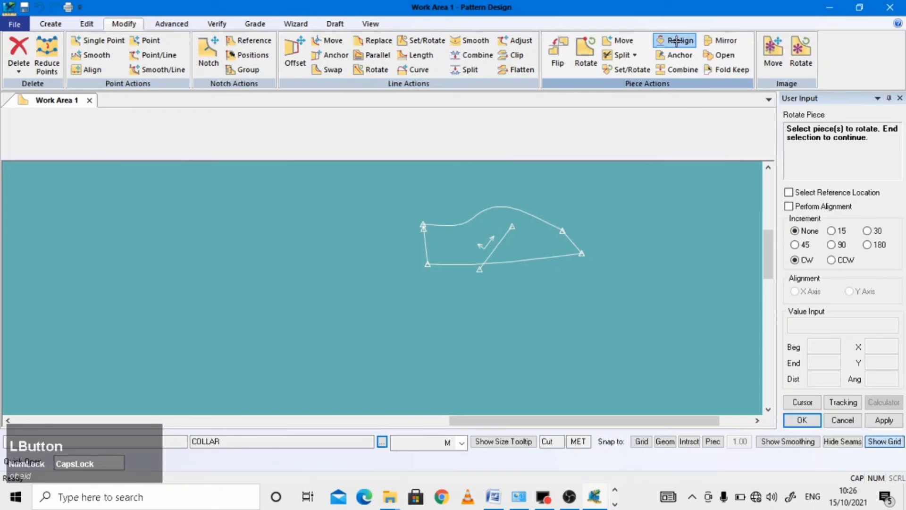
click(487, 257)
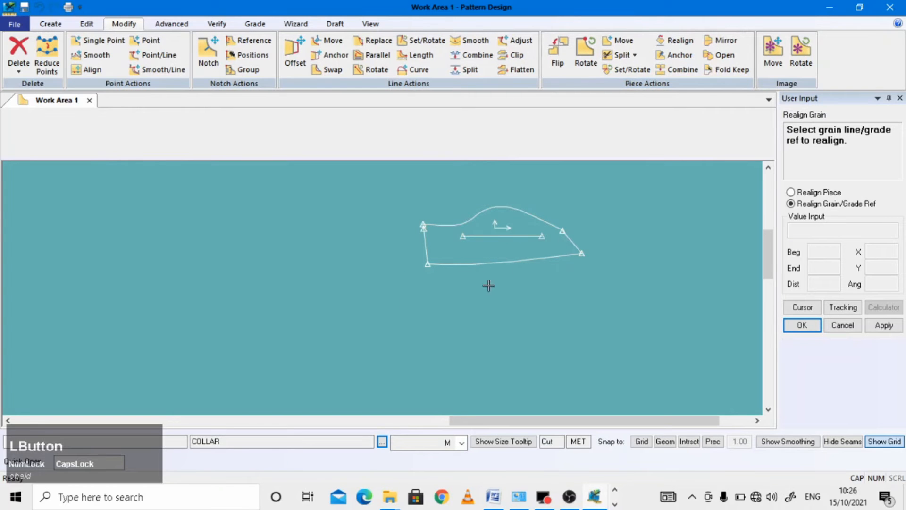
right_click(550, 202)
click(552, 204)
Step: Combine the collar's upper neck curve with the short slanted line at its front end into one line
scroll(554, 242, down, 4)
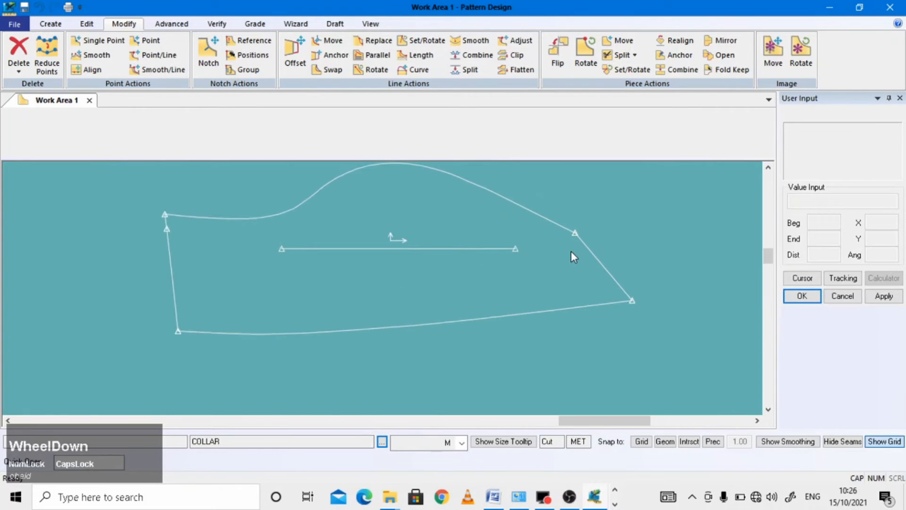
scroll(538, 274, up, 2)
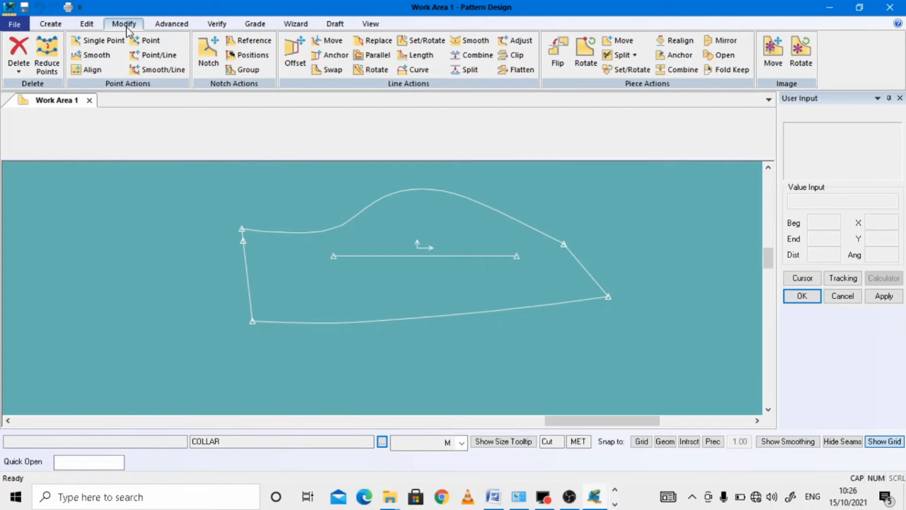
click(472, 54)
click(556, 239)
click(584, 263)
right_click(624, 207)
click(607, 208)
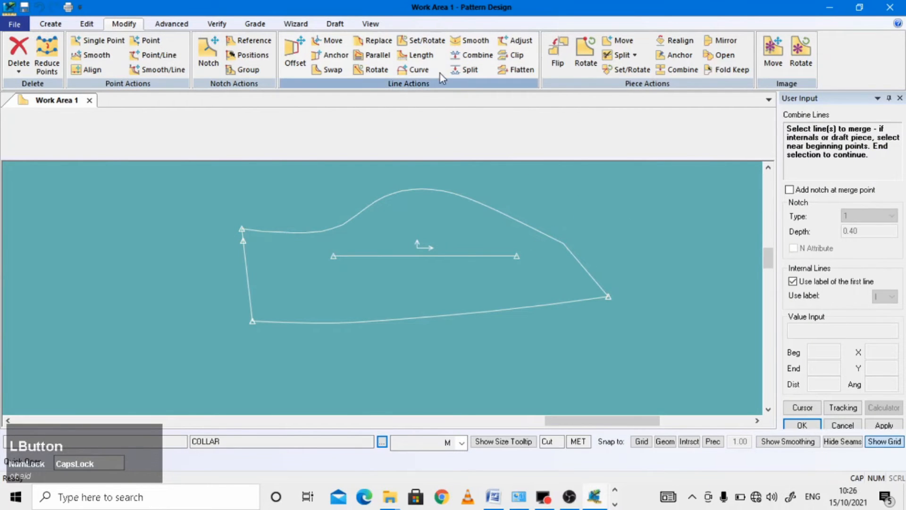
Step: Smooth the corner in the combined collar line, limiting the range from partway down the curve to the front tip
click(470, 40)
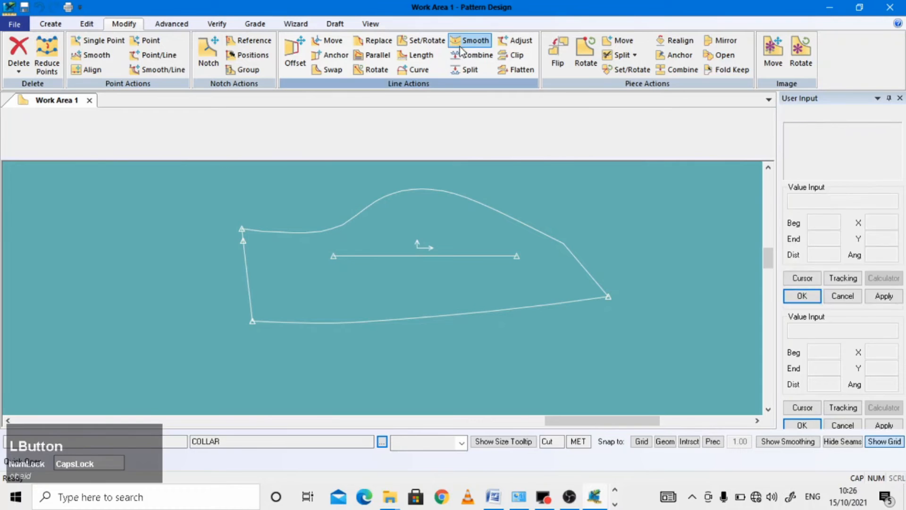
click(541, 233)
drag(258, 213, 511, 227)
scroll(590, 244, down, 4)
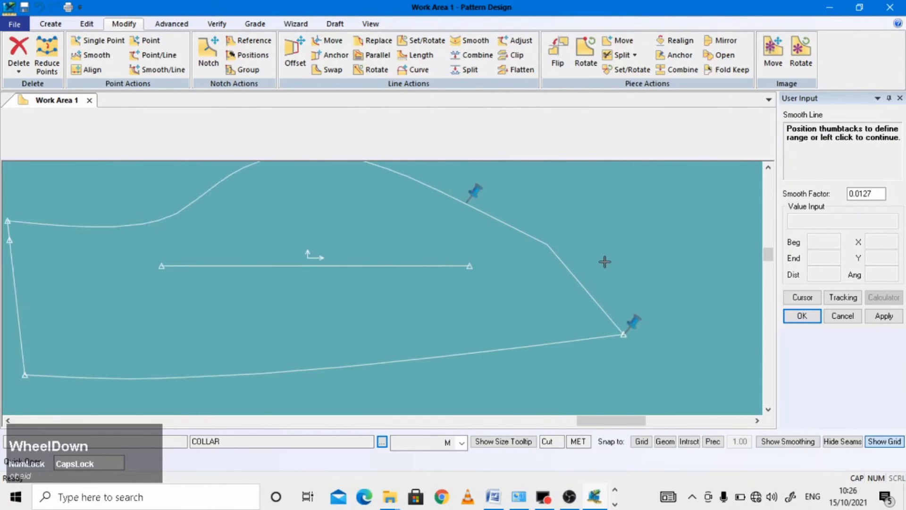
drag(641, 334, 637, 323)
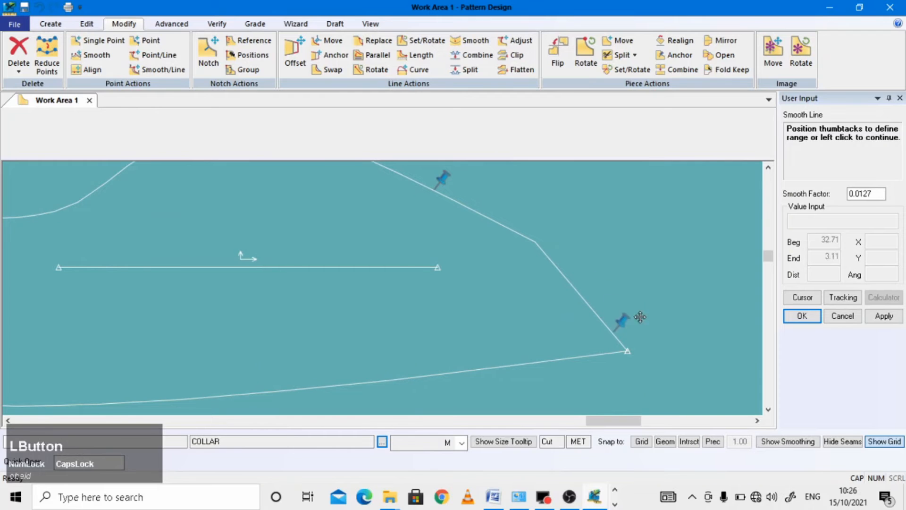
click(581, 238)
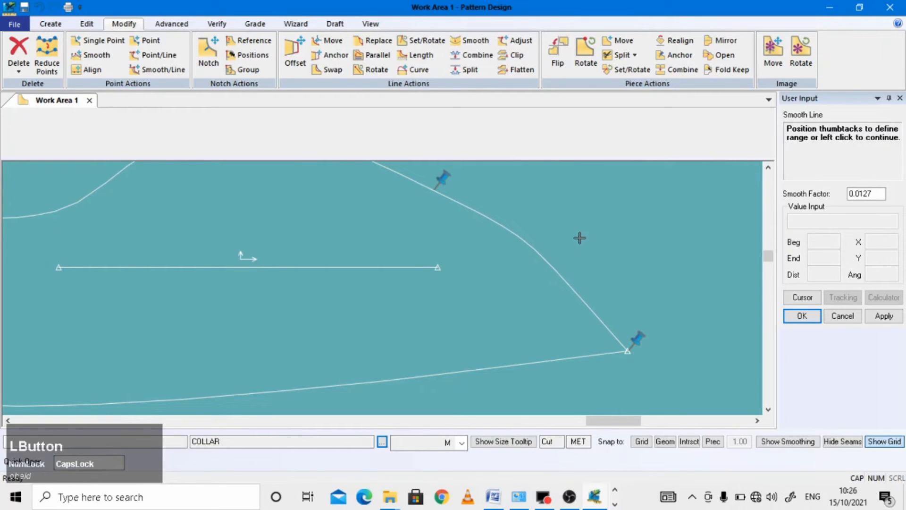
Step: Smooth the same stretch of the collar's neck line several more times to round out its bend, and finish the smoothing
scroll(495, 243, up, 2)
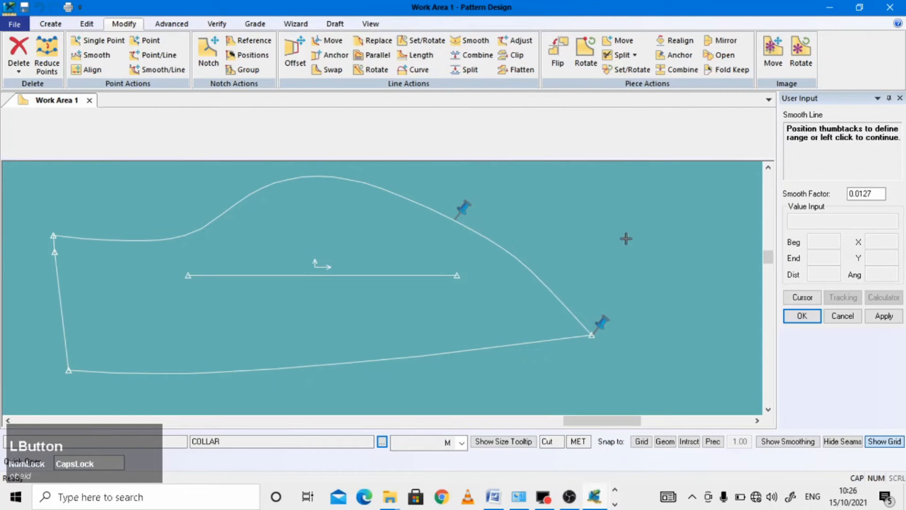
scroll(546, 261, up, 1)
click(546, 260)
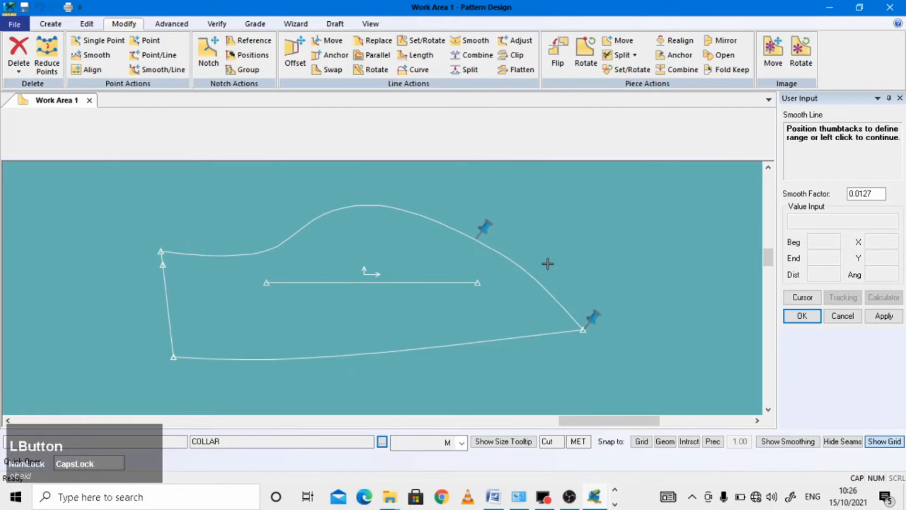
scroll(548, 264, down, 1)
click(548, 264)
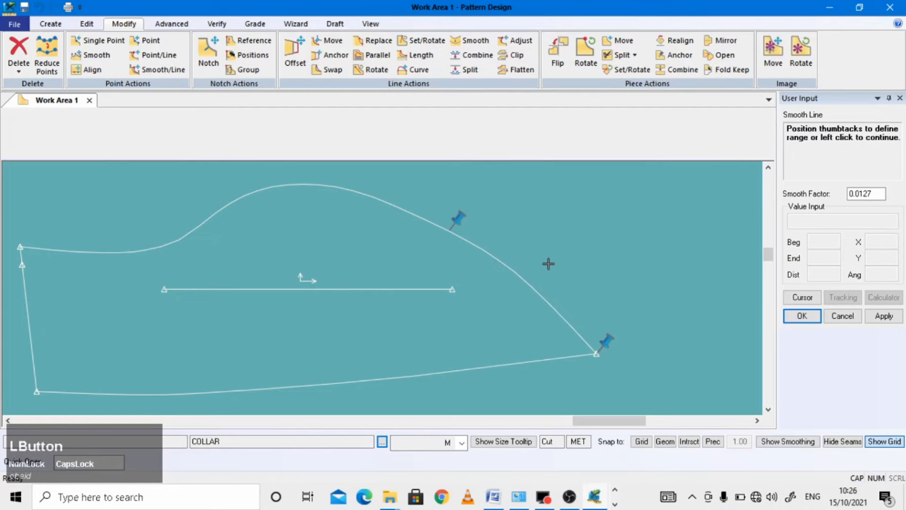
scroll(548, 263, up, 2)
click(579, 273)
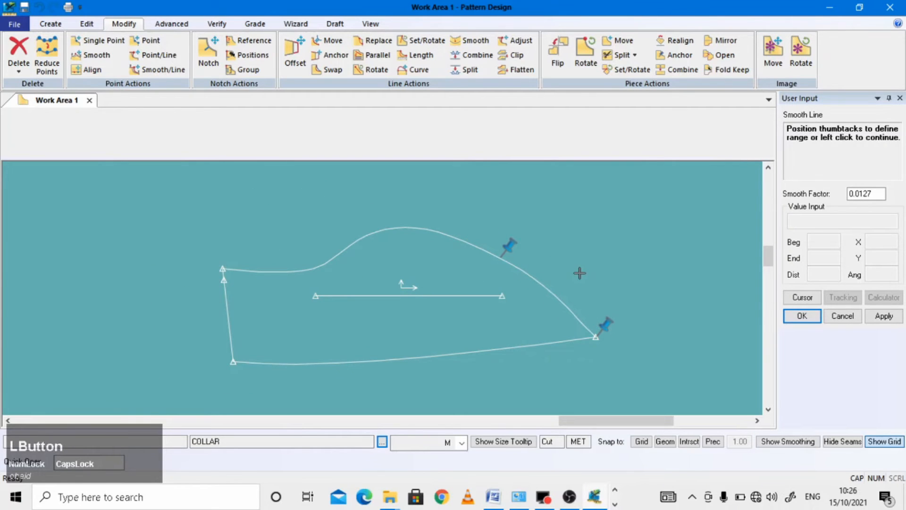
right_click(563, 232)
click(531, 249)
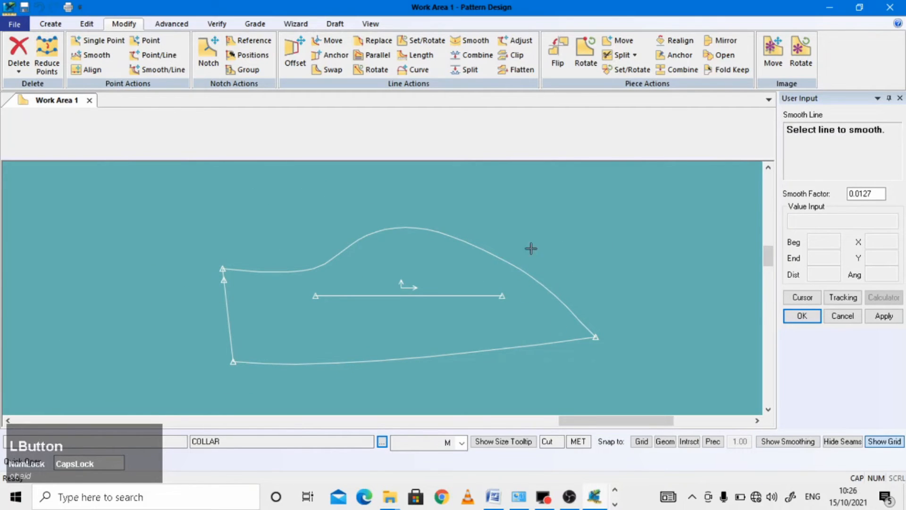
scroll(232, 334, down, 3)
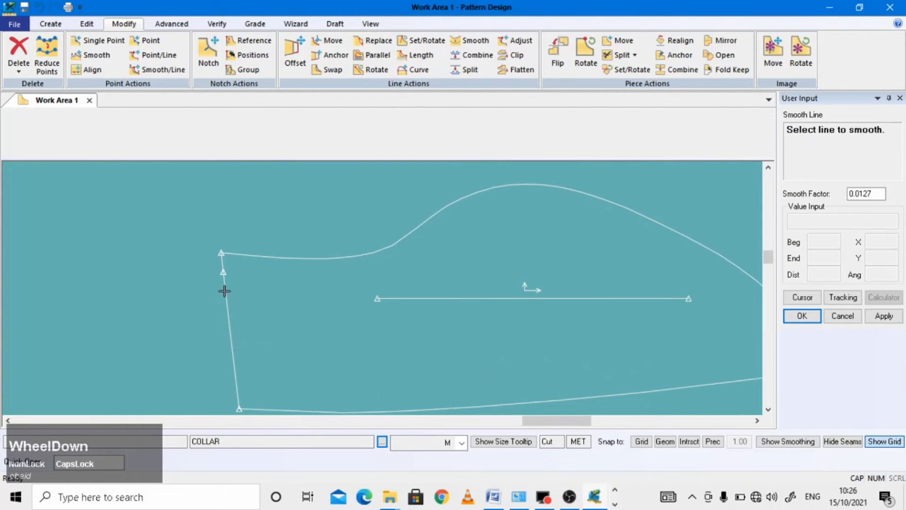
Step: Combine the two segments of the collar's short centre-back edge into one line
click(466, 57)
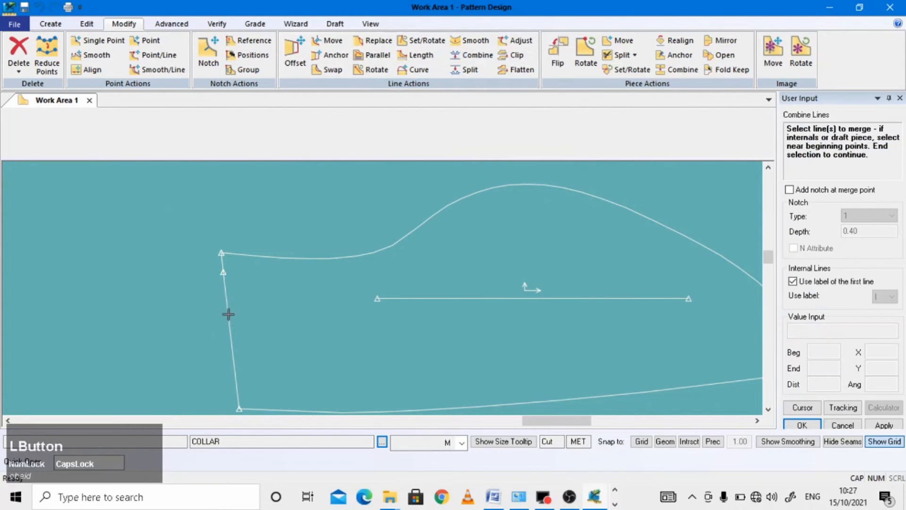
click(223, 263)
click(224, 290)
right_click(191, 258)
click(192, 261)
scroll(304, 229, up, 3)
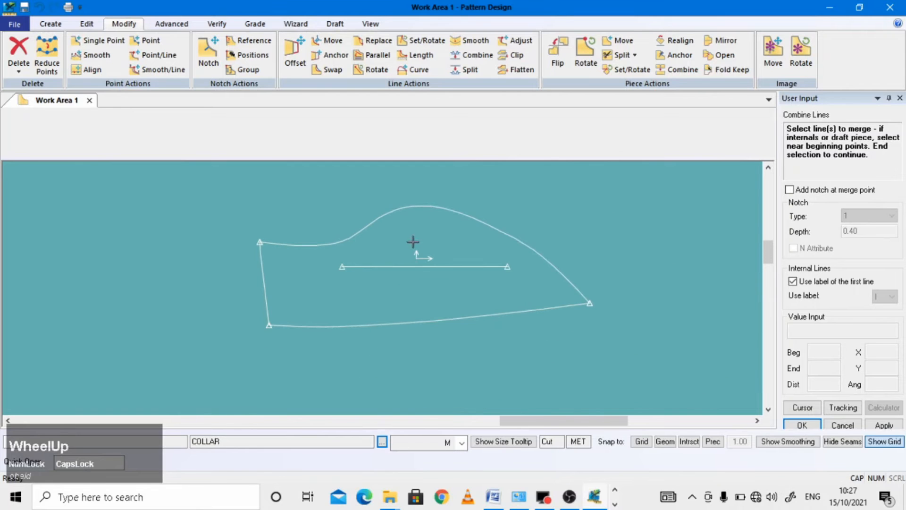
scroll(413, 242, up, 1)
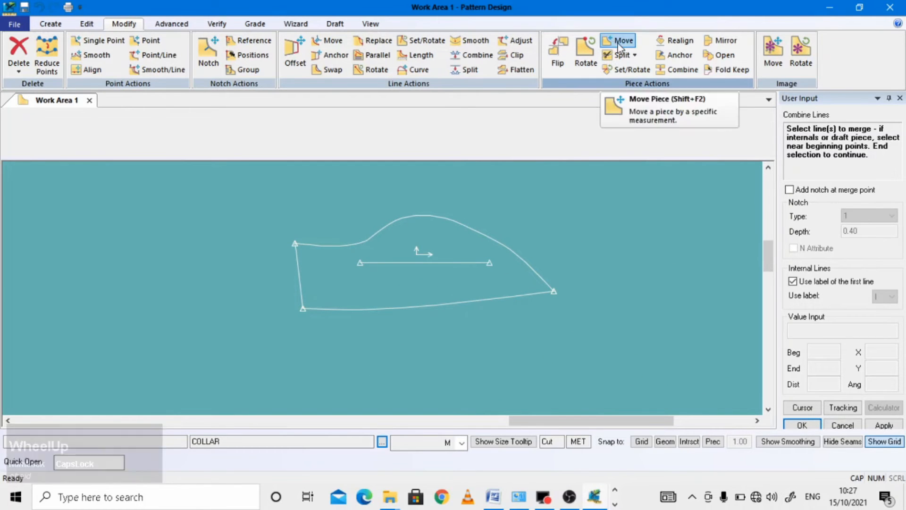
Step: Mirror the collar piece about its short centre-back edge to form the full collar
click(722, 41)
click(297, 287)
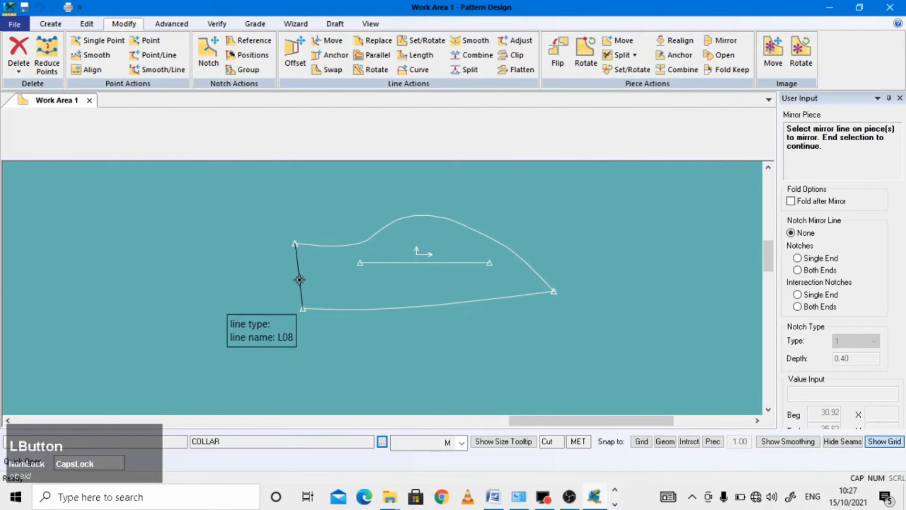
right_click(273, 279)
click(272, 278)
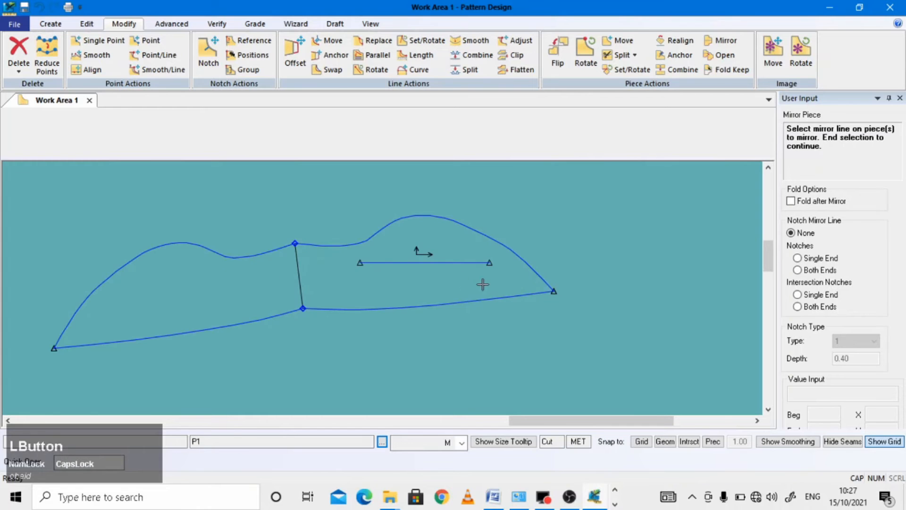
scroll(482, 285, up, 1)
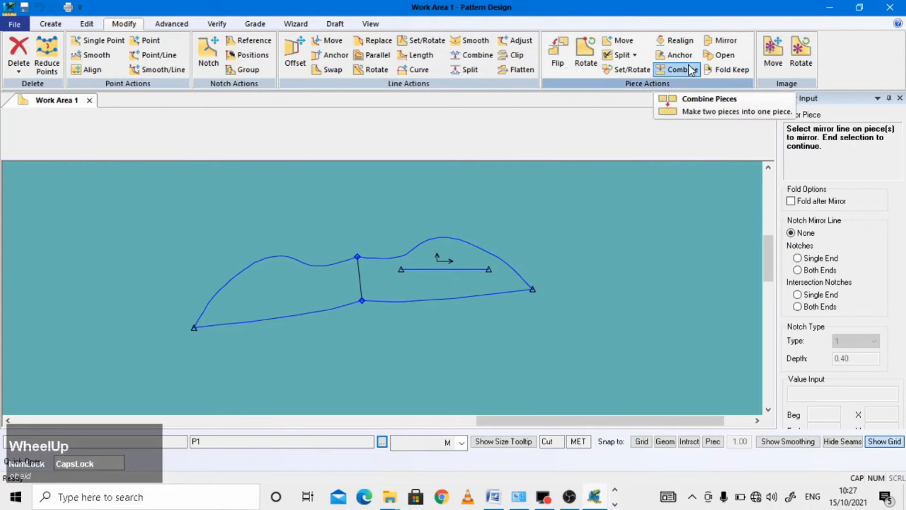
Step: Rotate the full collar freehand clockwise about the upper end of its centre line until that line stands nearly vertical
click(586, 57)
click(365, 279)
right_click(365, 279)
click(359, 281)
click(358, 257)
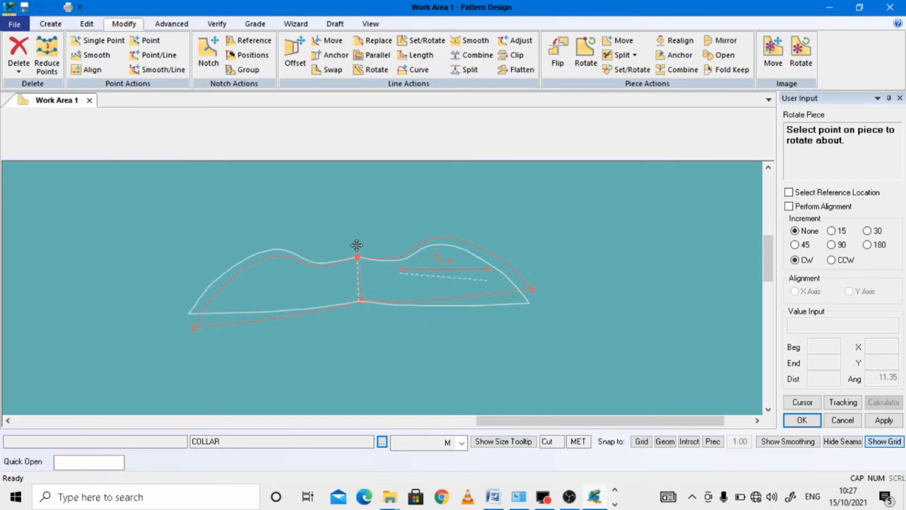
click(358, 246)
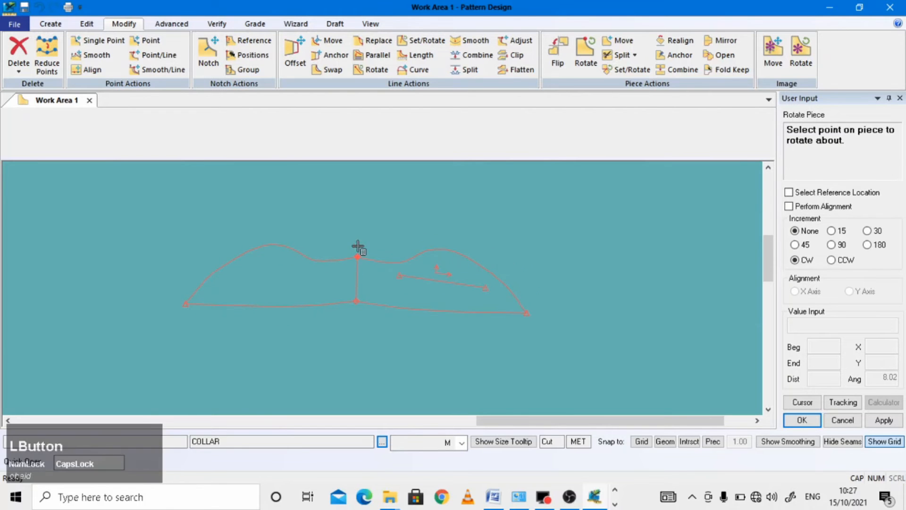
right_click(483, 227)
click(484, 226)
scroll(391, 288, down, 3)
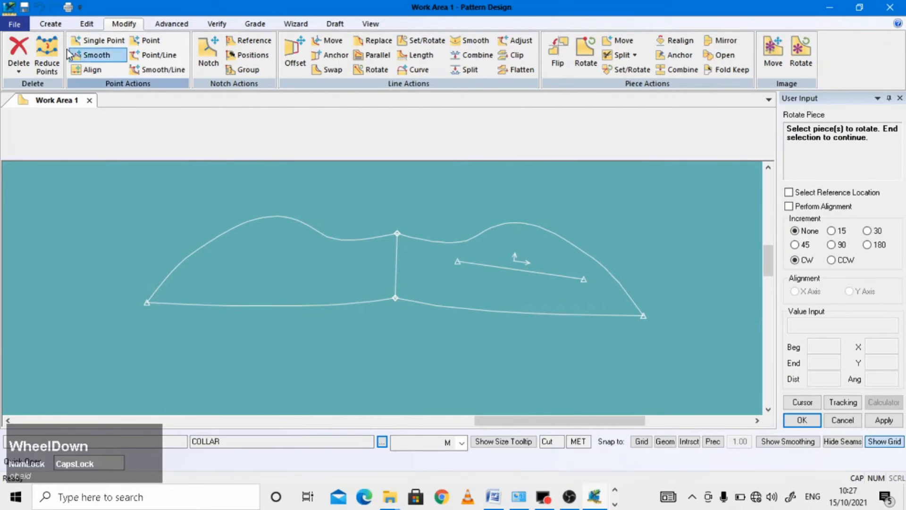
click(50, 24)
click(350, 54)
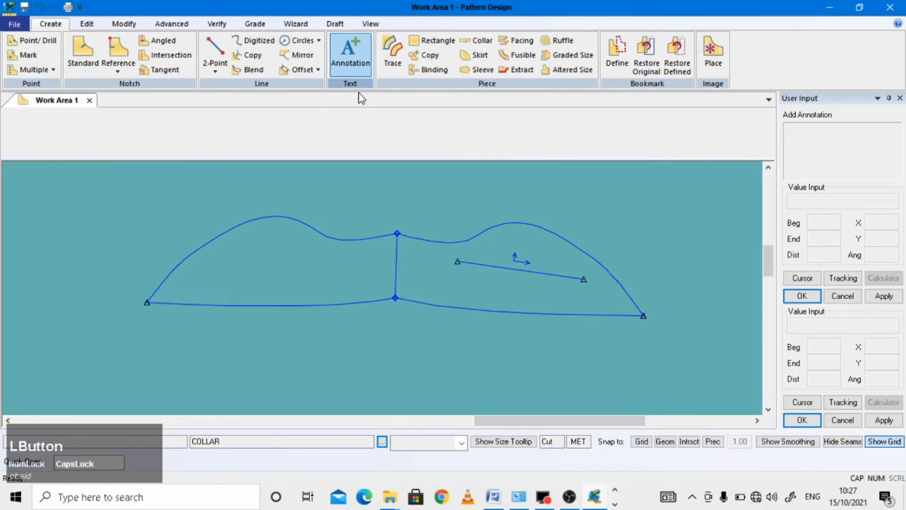
click(361, 273)
right_click(360, 273)
click(360, 273)
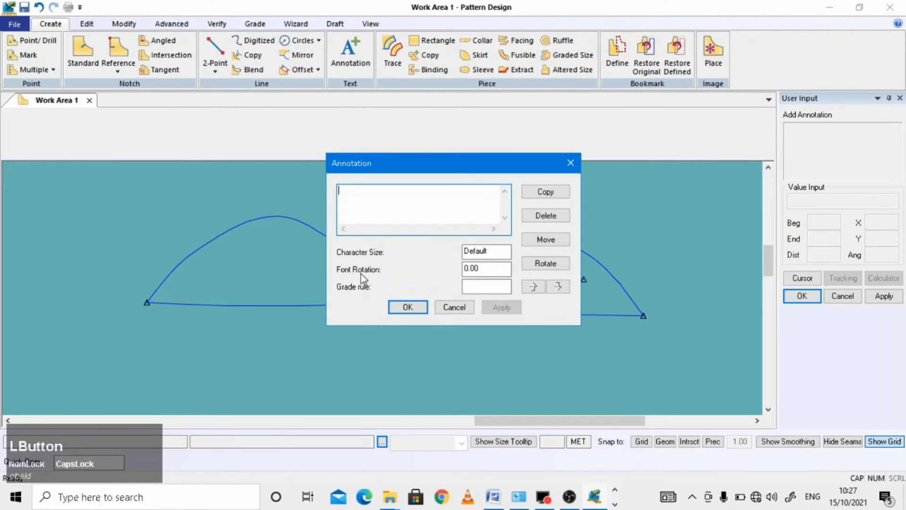
click(453, 307)
scroll(378, 312, down, 4)
scroll(362, 294, up, 1)
scroll(362, 293, up, 2)
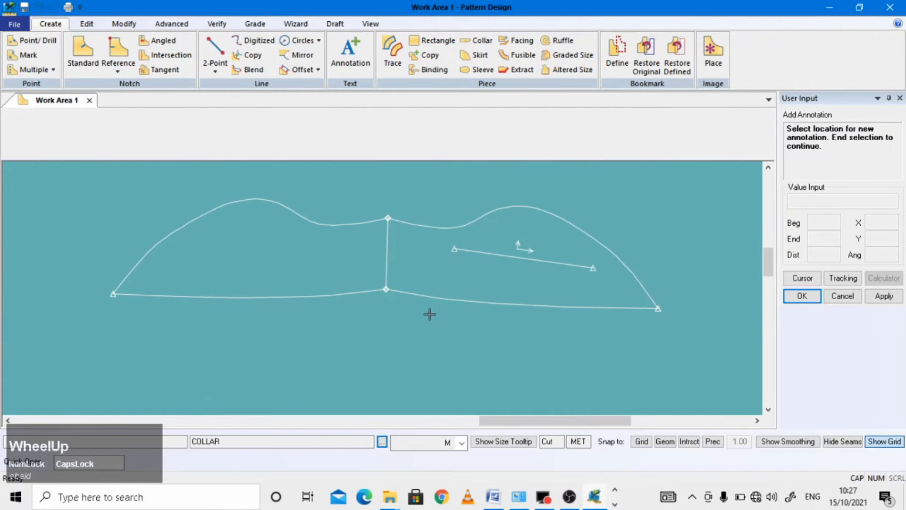
scroll(425, 304, down, 1)
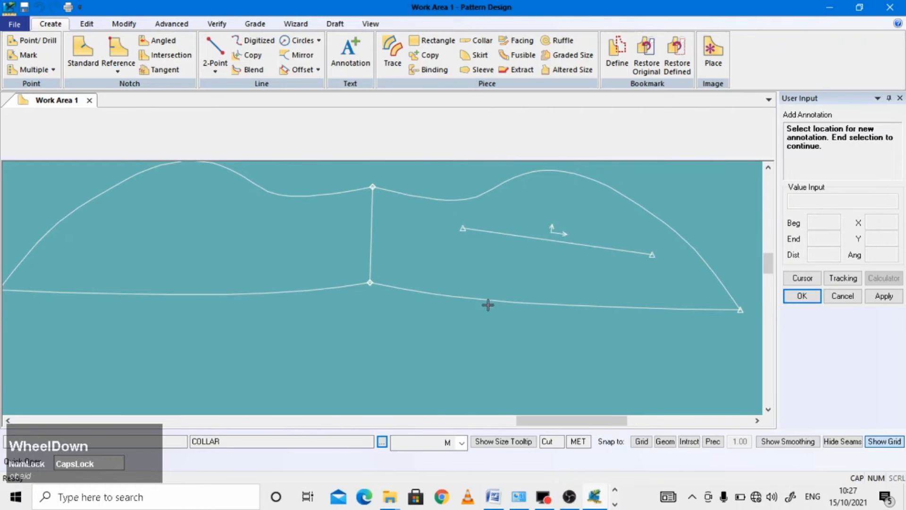
scroll(376, 319, up, 1)
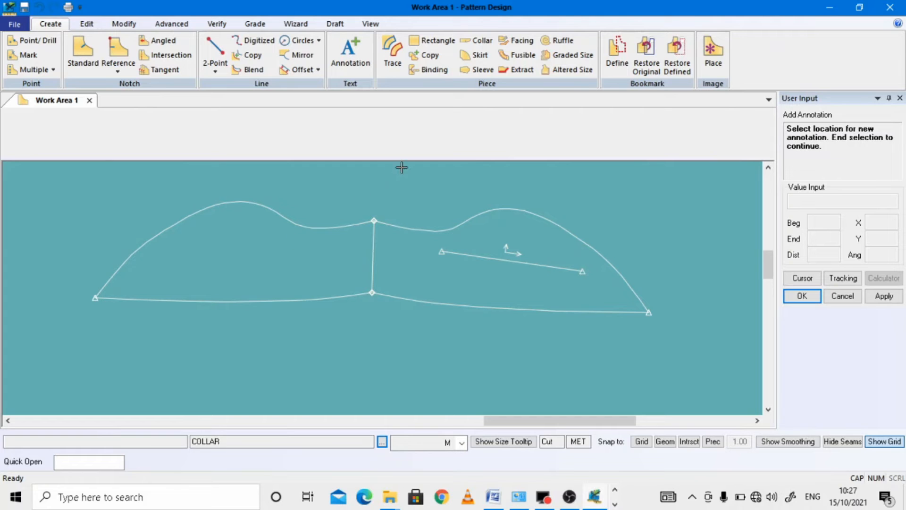
Step: Combine the two halves of the collar's lower edge into one line
click(124, 24)
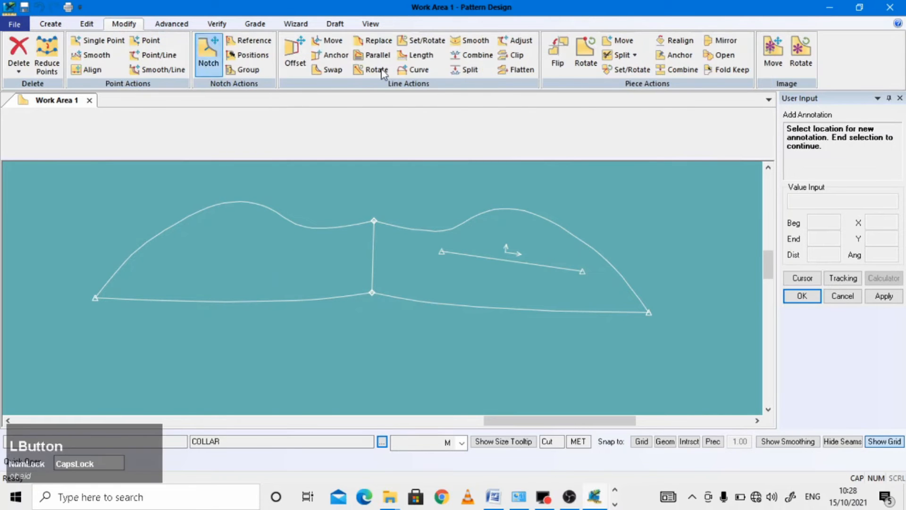
click(472, 55)
click(339, 297)
click(404, 301)
right_click(368, 317)
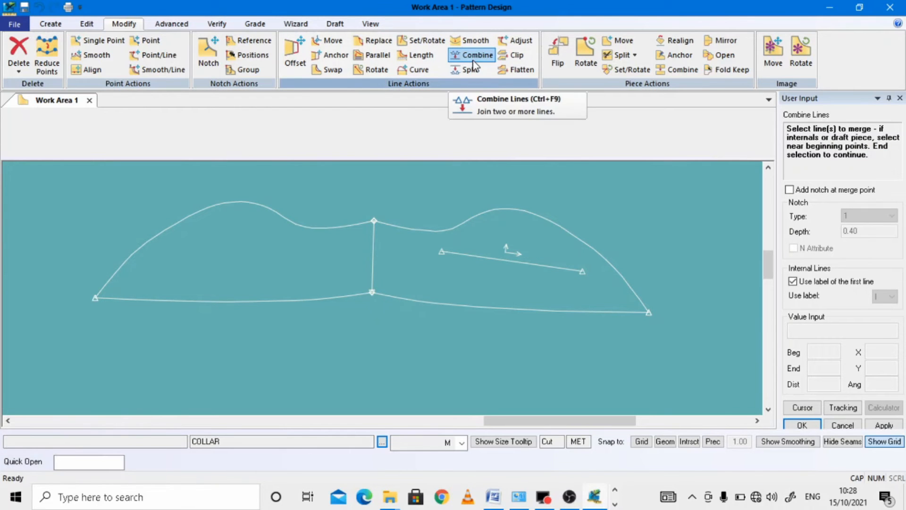
Step: Smooth the middle of the collar's combined lower edge repeatedly, limiting the range to a stretch on both sides of the centre line
click(470, 40)
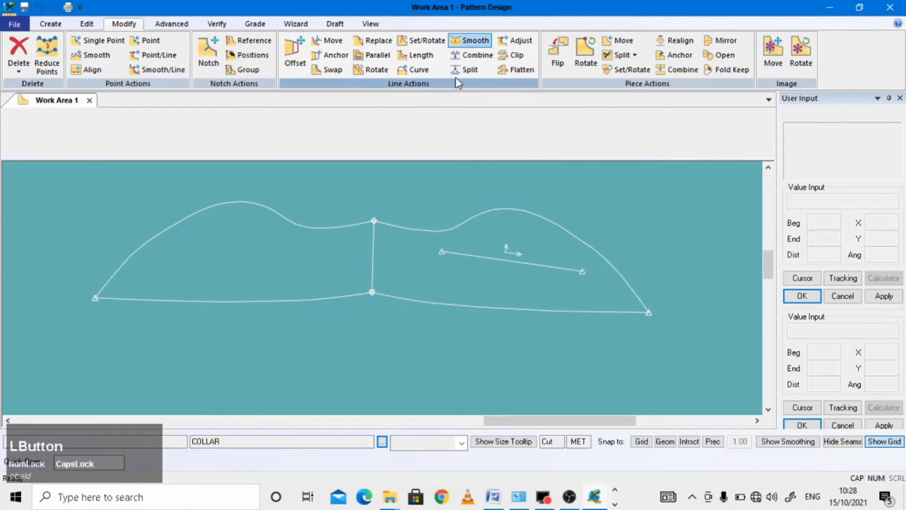
click(346, 300)
drag(662, 298, 489, 306)
drag(108, 283, 273, 297)
scroll(367, 281, down, 2)
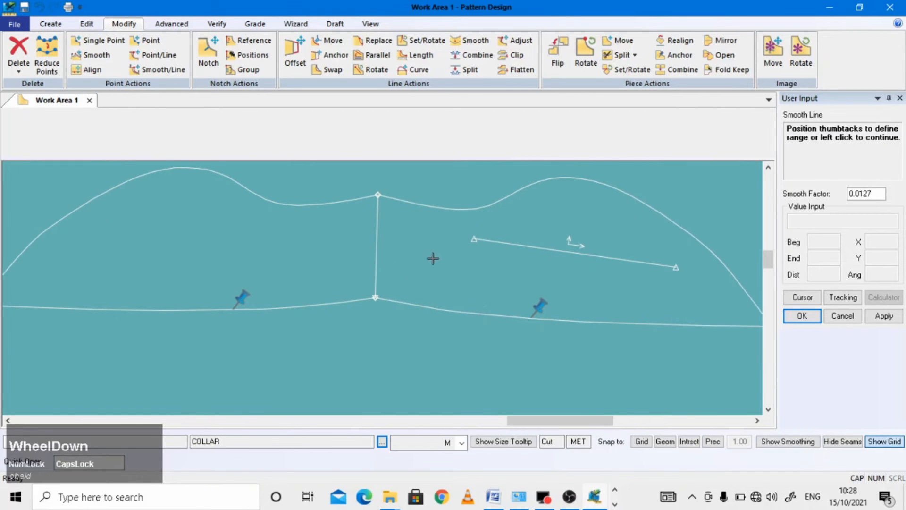
click(408, 267)
click(408, 267)
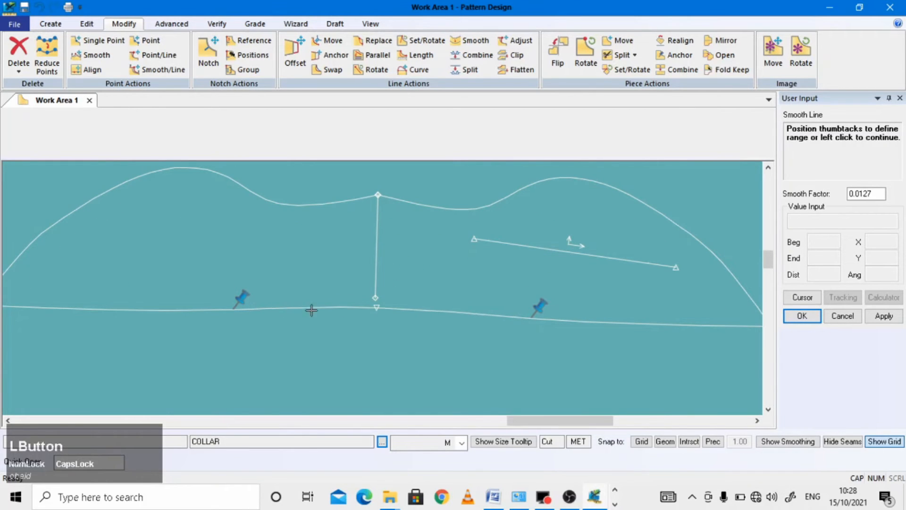
scroll(461, 310, up, 1)
scroll(461, 310, down, 1)
click(486, 300)
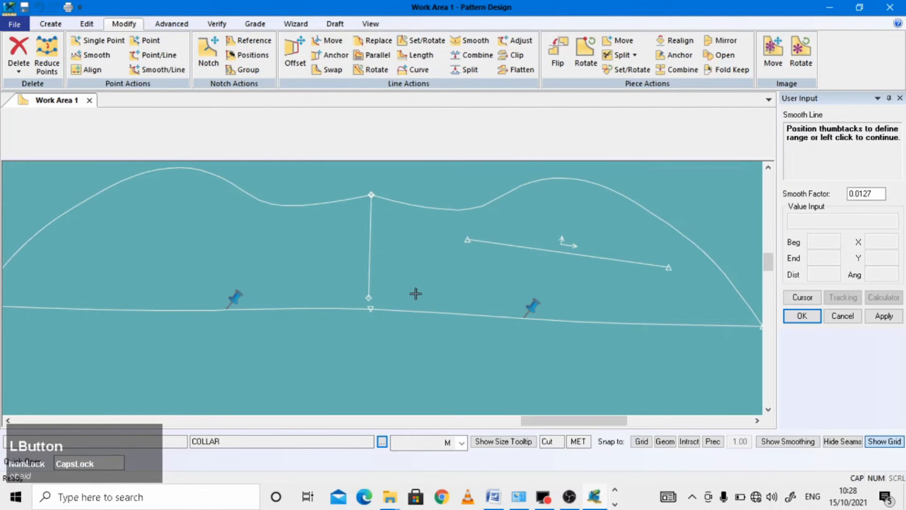
Step: Widen the smoothing range to both collar tips and smooth the whole lower edge
scroll(415, 293, up, 1)
drag(275, 293, 103, 284)
drag(279, 291, 76, 290)
drag(507, 293, 692, 309)
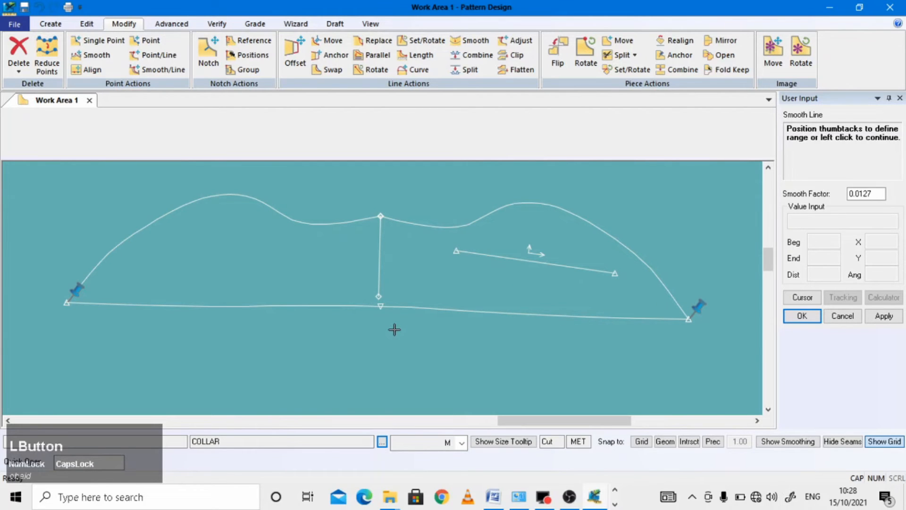
click(394, 329)
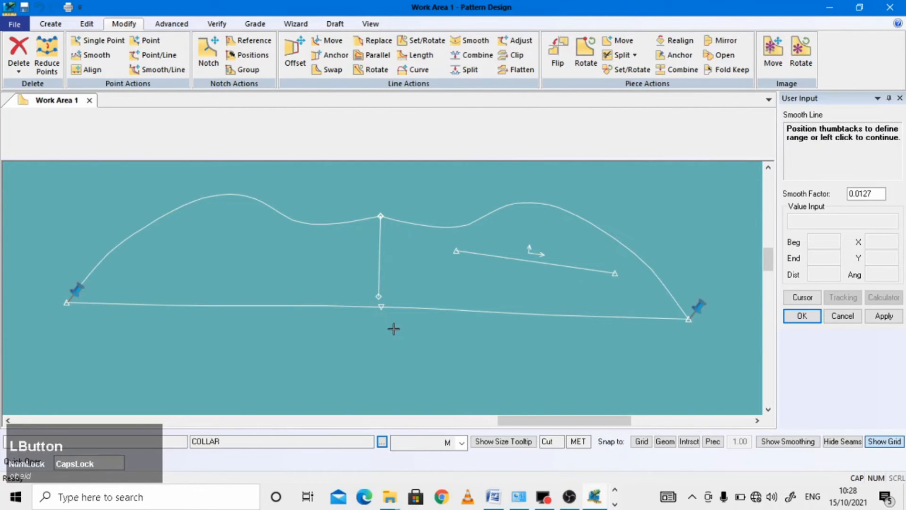
scroll(411, 326, down, 2)
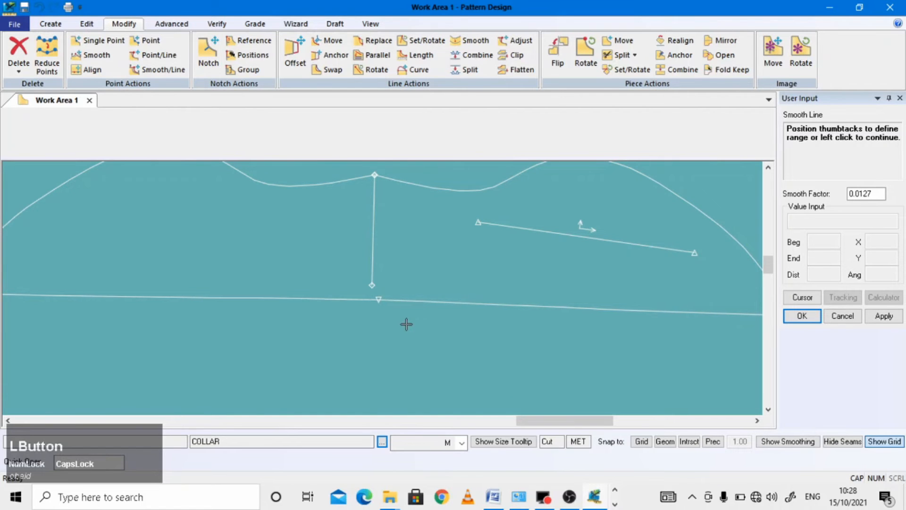
scroll(406, 324, up, 2)
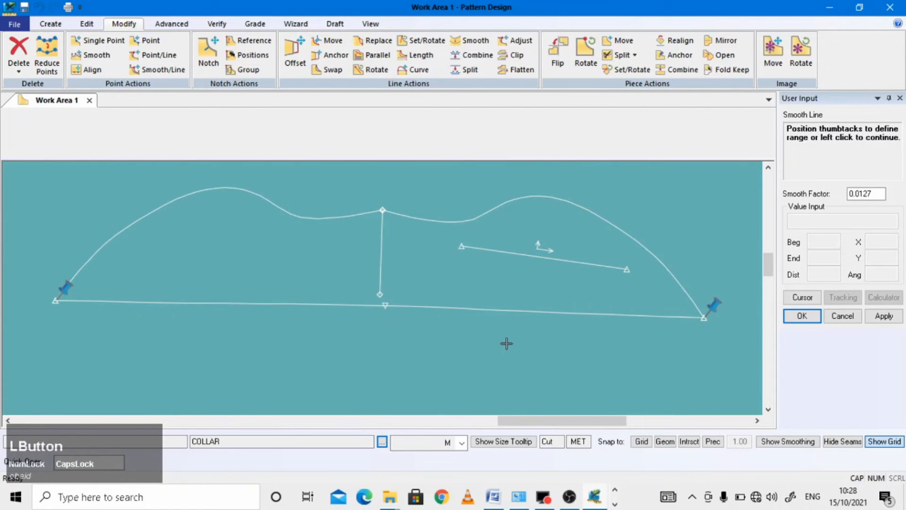
Step: Extend the collar's centre line past the lower edge by moving its lower endpoint along the line
click(50, 23)
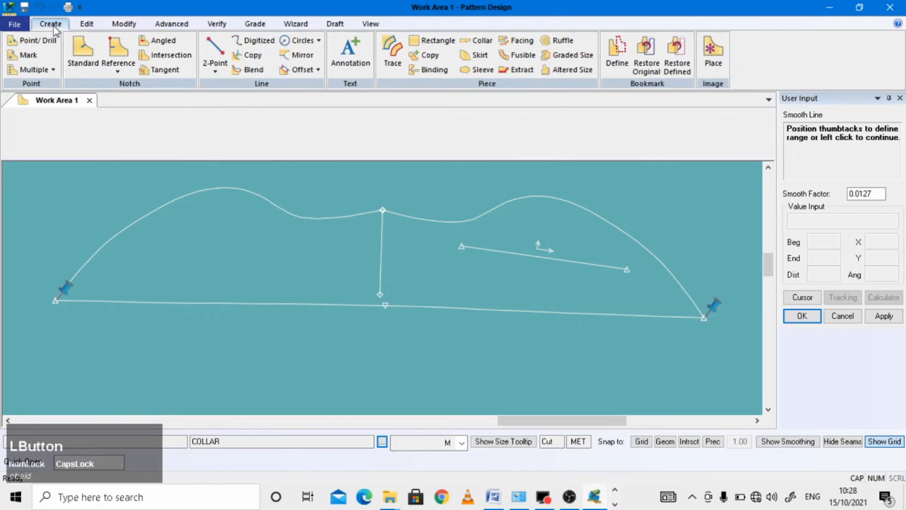
click(124, 24)
click(151, 55)
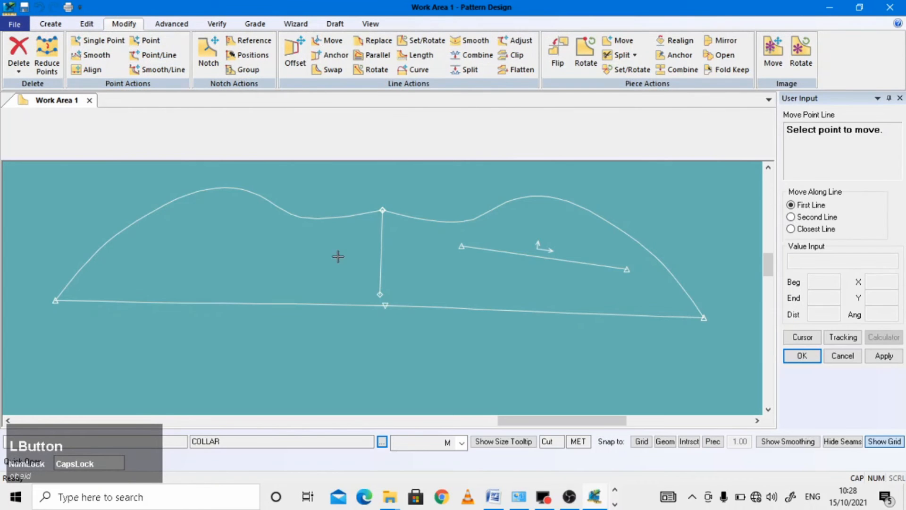
click(380, 294)
click(379, 356)
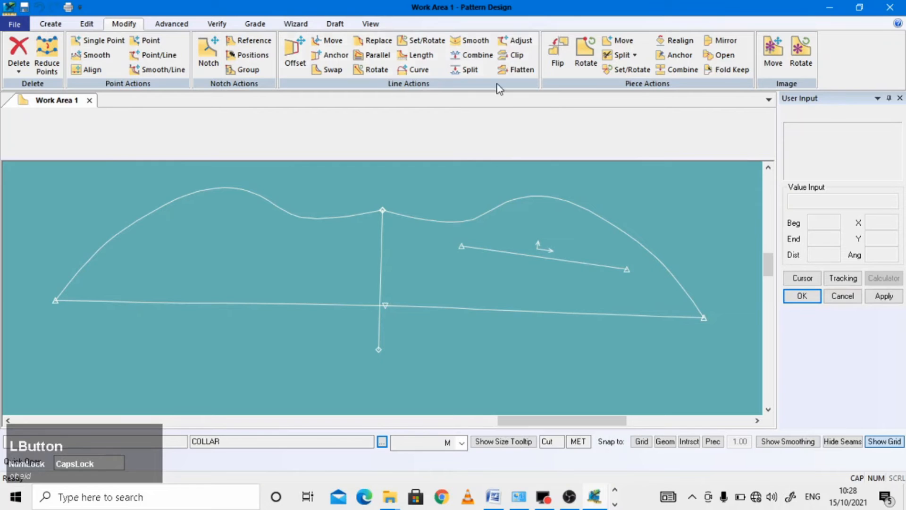
Step: Clip the extended centre line at the collar's lower edge
click(516, 55)
click(384, 263)
click(409, 307)
scroll(363, 265, up, 2)
scroll(364, 270, down, 3)
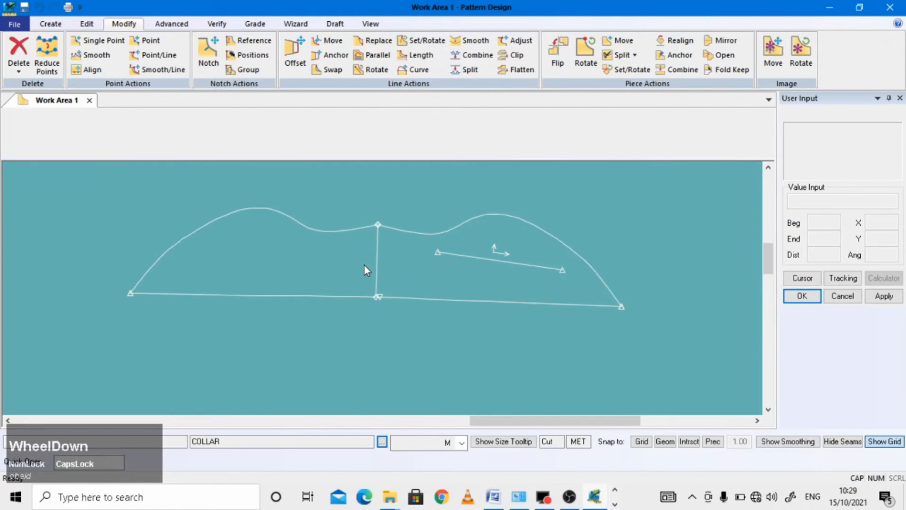
scroll(380, 296, up, 2)
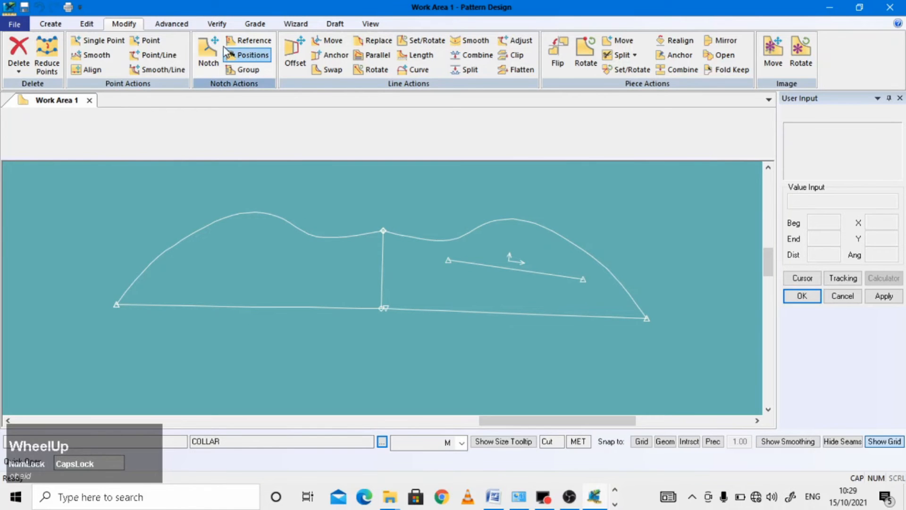
Step: Add the annotation UC with character size 2 inside the collar beside the centre line
click(50, 24)
click(350, 55)
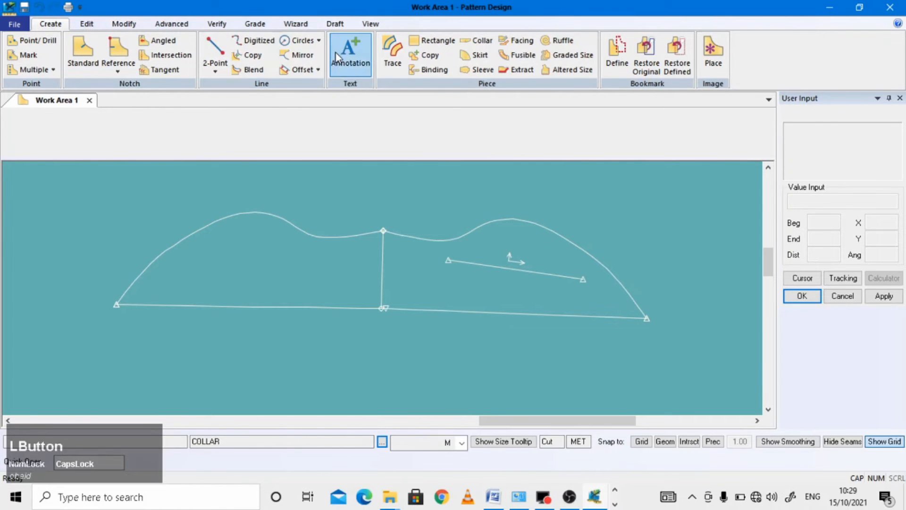
click(353, 279)
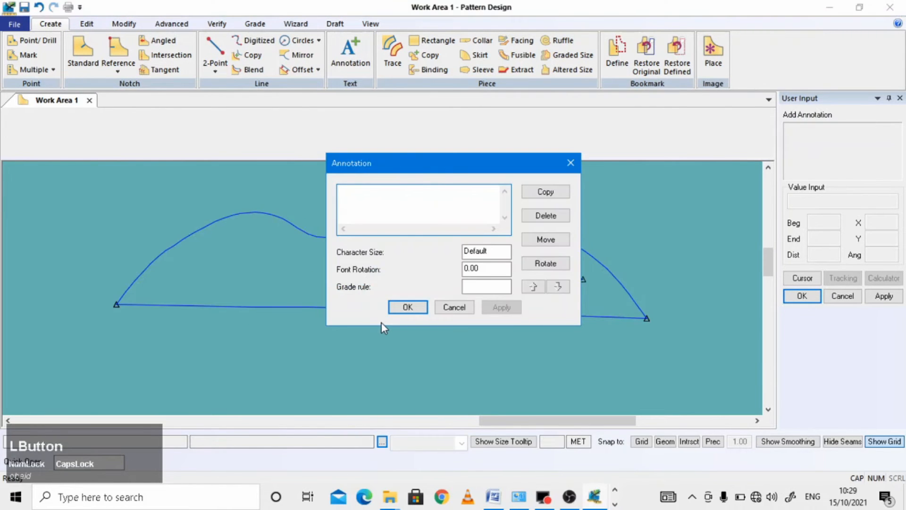
text(UC)
drag(509, 250, 449, 253)
text(2)
click(496, 308)
click(406, 308)
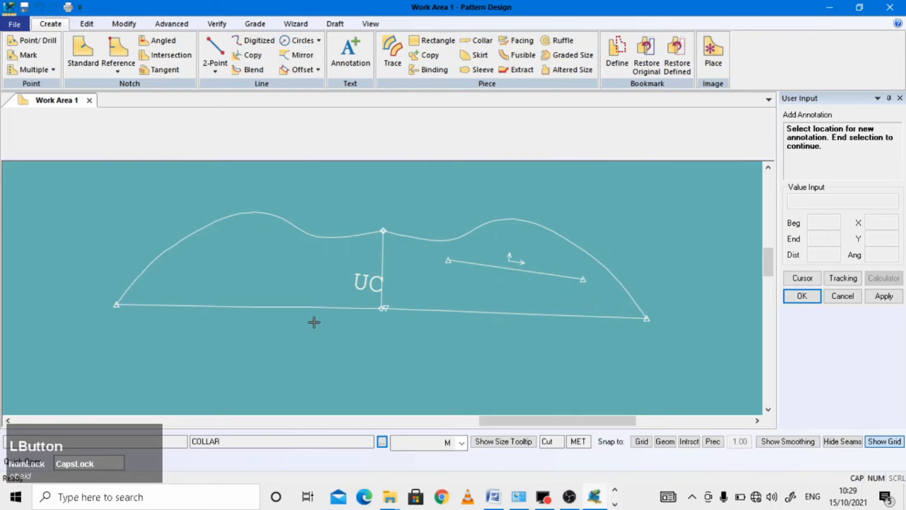
scroll(314, 323, up, 1)
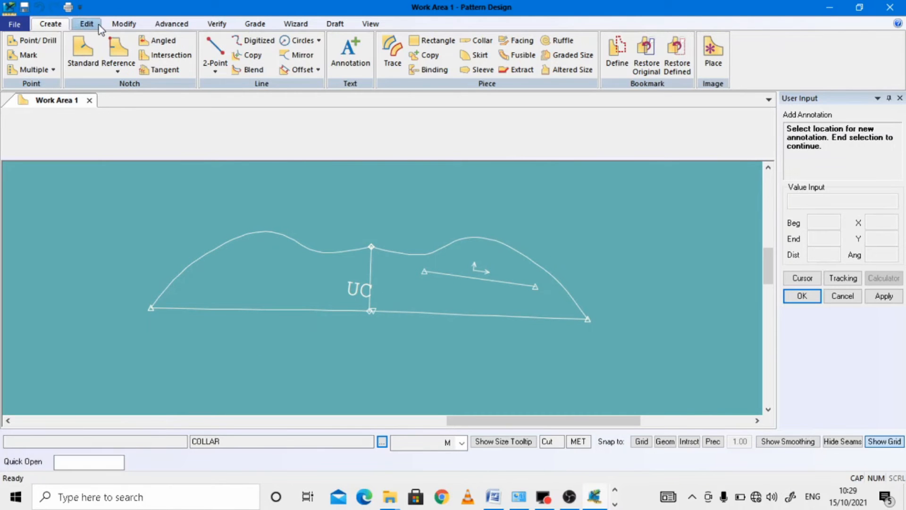
Step: Copy the UC collar piece, place the copy below the original and name it LC
click(428, 55)
scroll(385, 295, up, 1)
scroll(391, 311, down, 3)
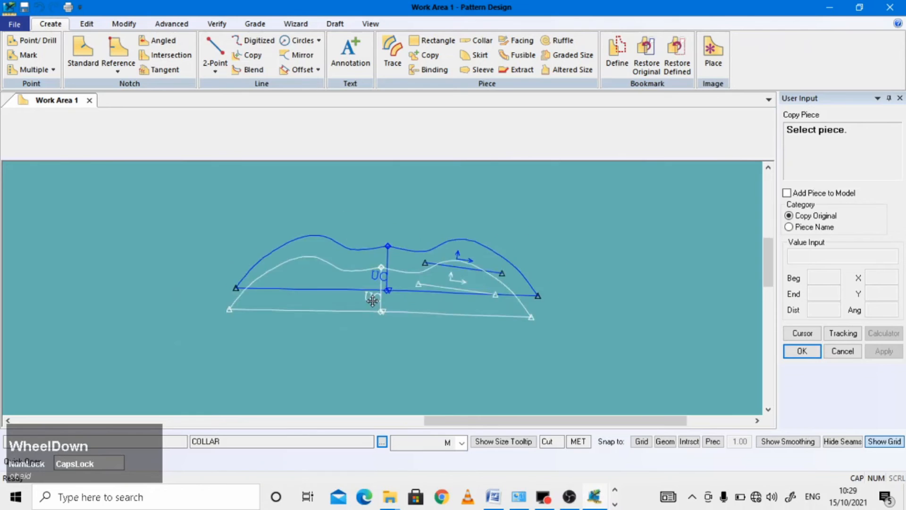
click(397, 331)
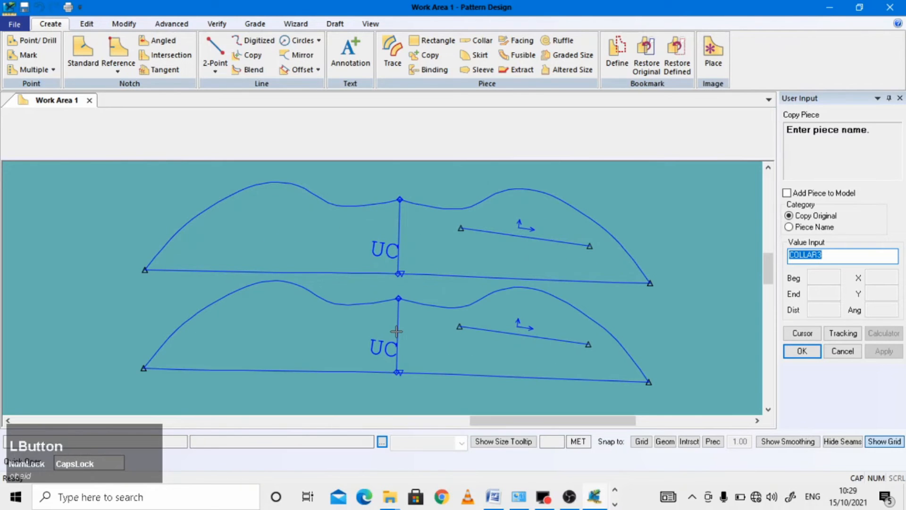
text(L)
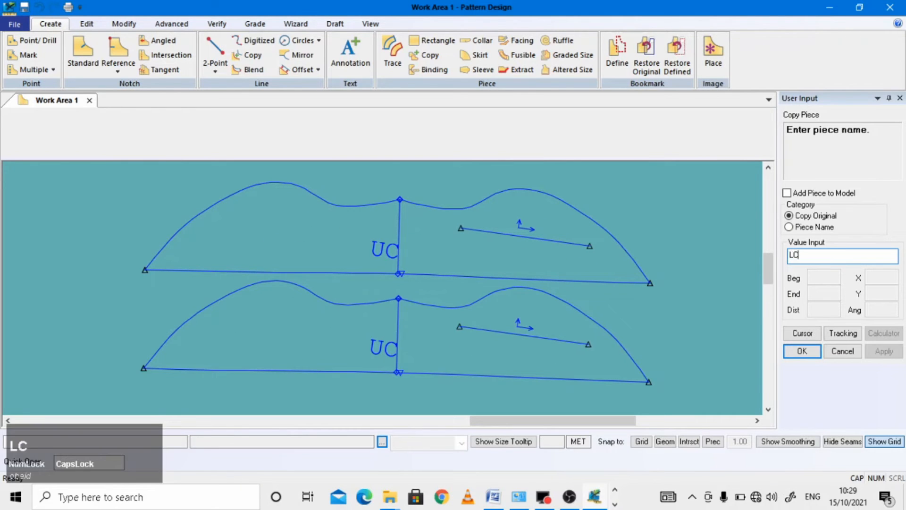
text(C)
key(Return)
right_click(398, 332)
click(396, 332)
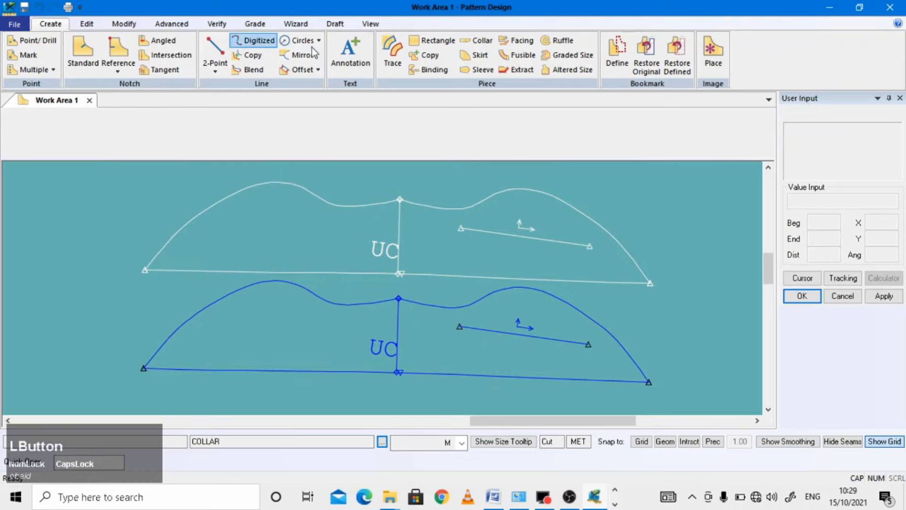
Step: Change the annotation text on the copied collar piece to LC
click(74, 59)
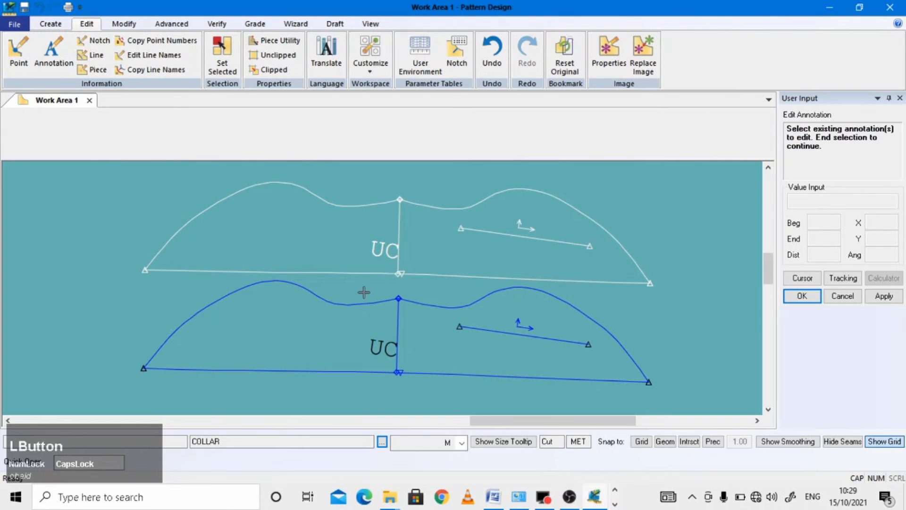
click(389, 352)
right_click(388, 352)
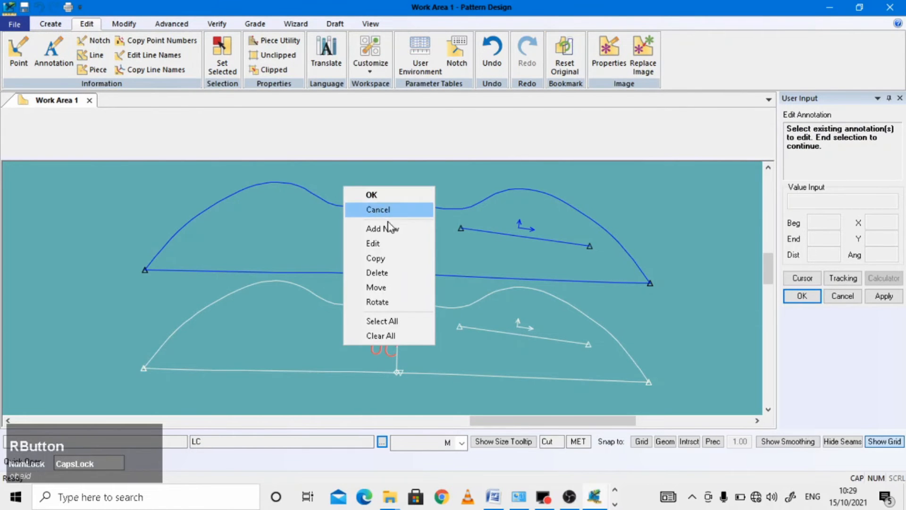
click(376, 198)
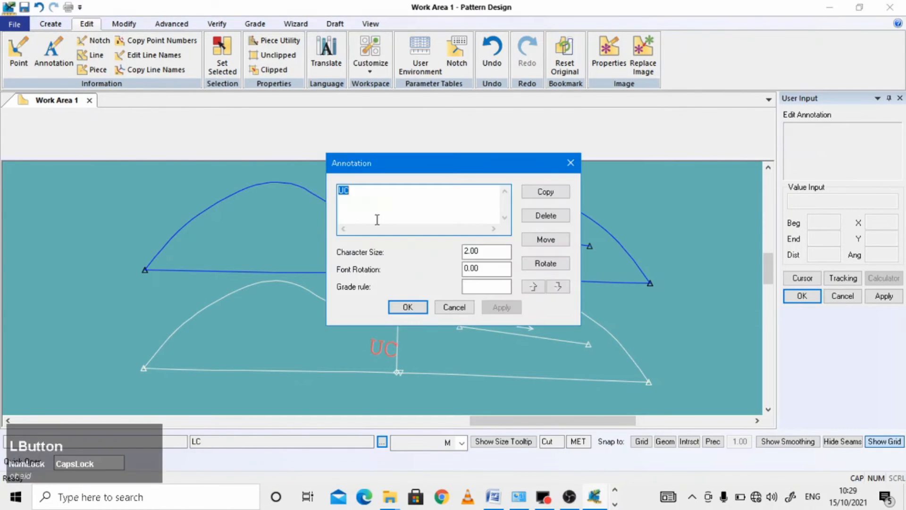
text(LC)
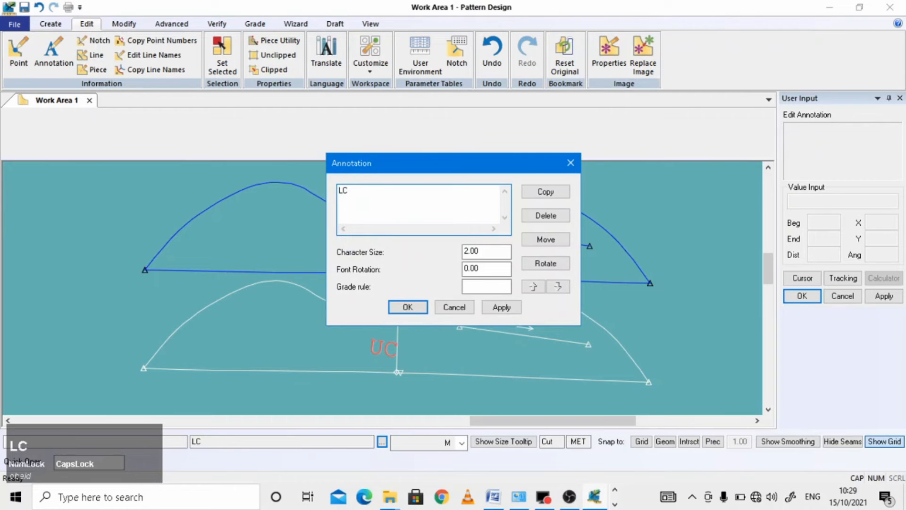
click(502, 307)
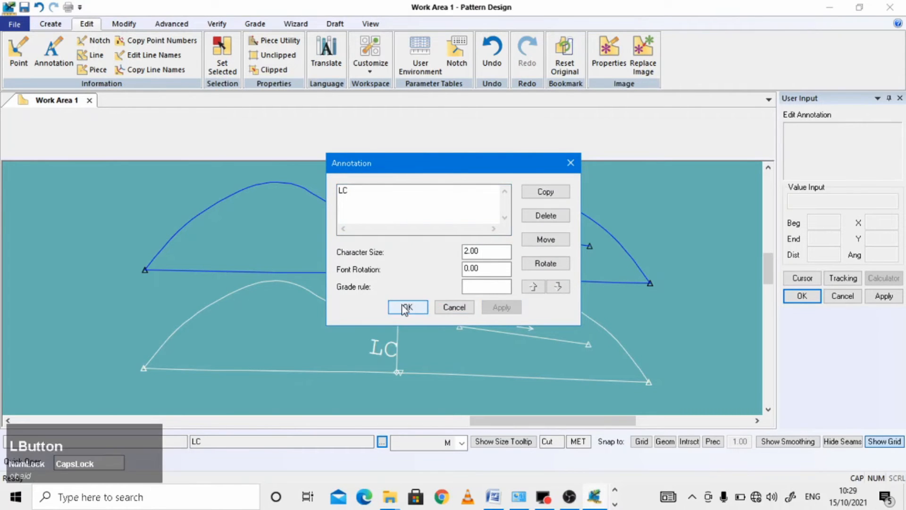
click(406, 308)
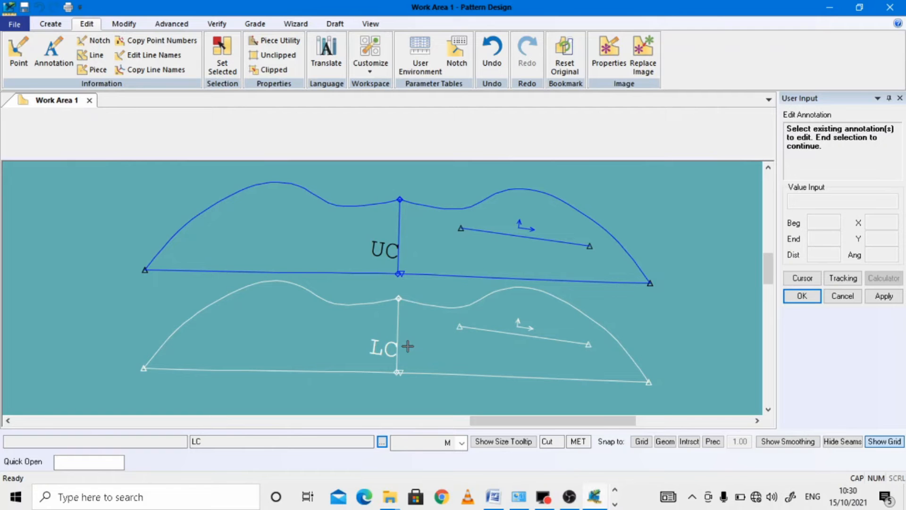
Step: Offset the lower edge of the LC collar piece by -0.3
click(417, 357)
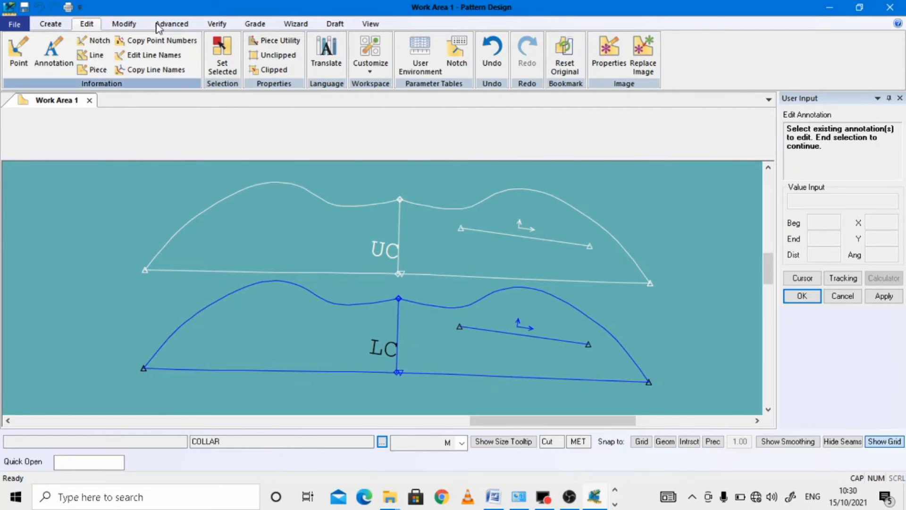
click(51, 24)
click(298, 70)
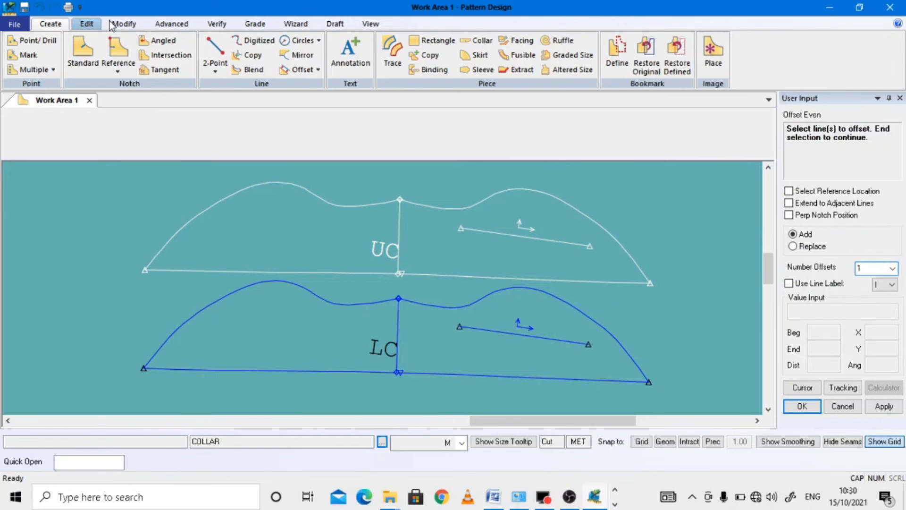
click(126, 26)
click(295, 52)
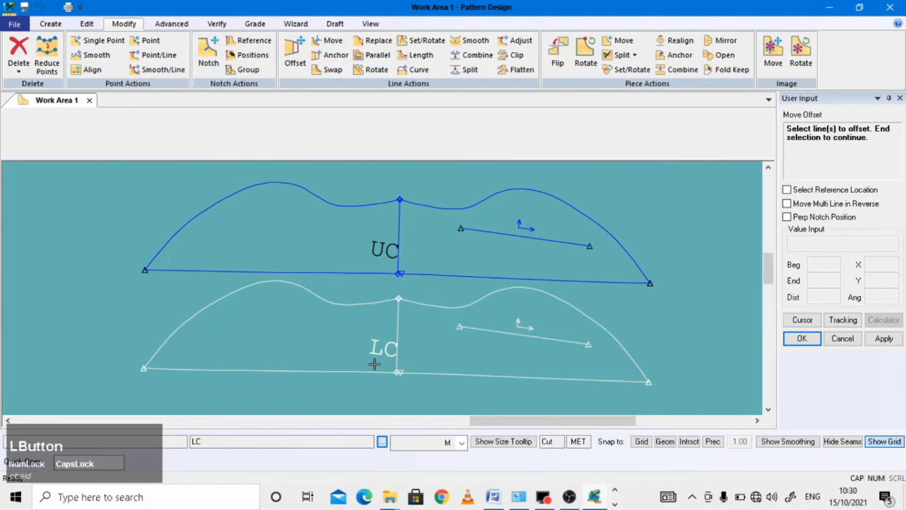
click(374, 373)
right_click(438, 359)
click(439, 360)
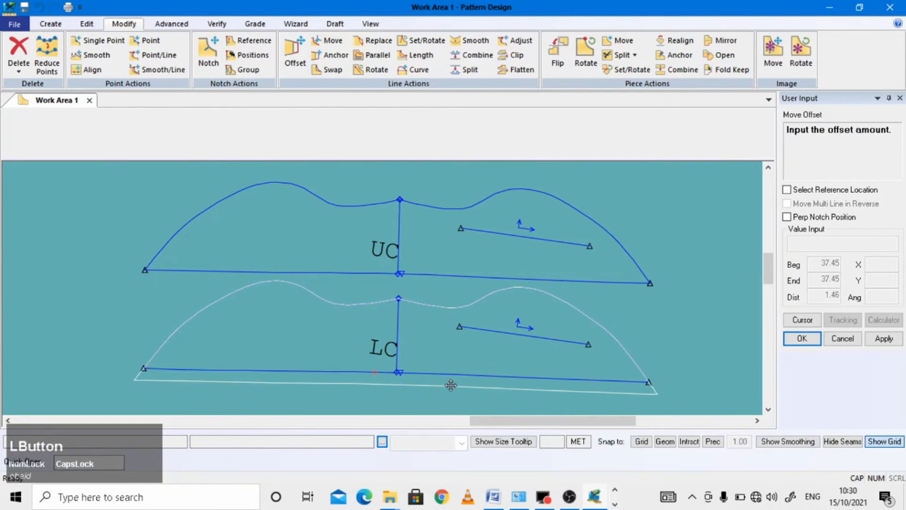
click(810, 321)
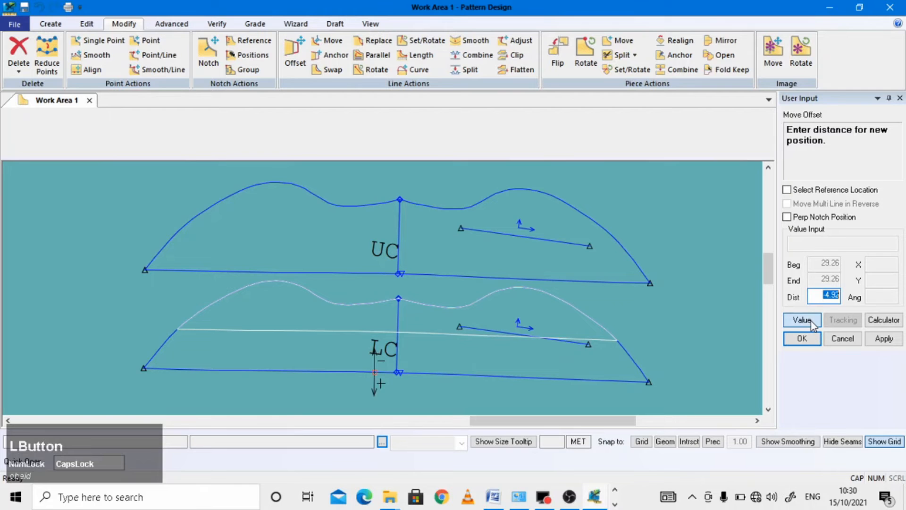
key(BackSpace)
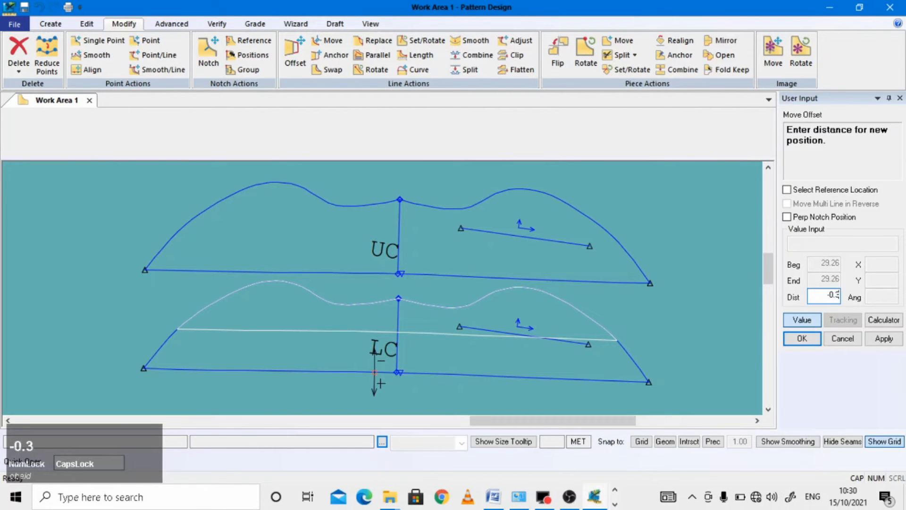
key(Return)
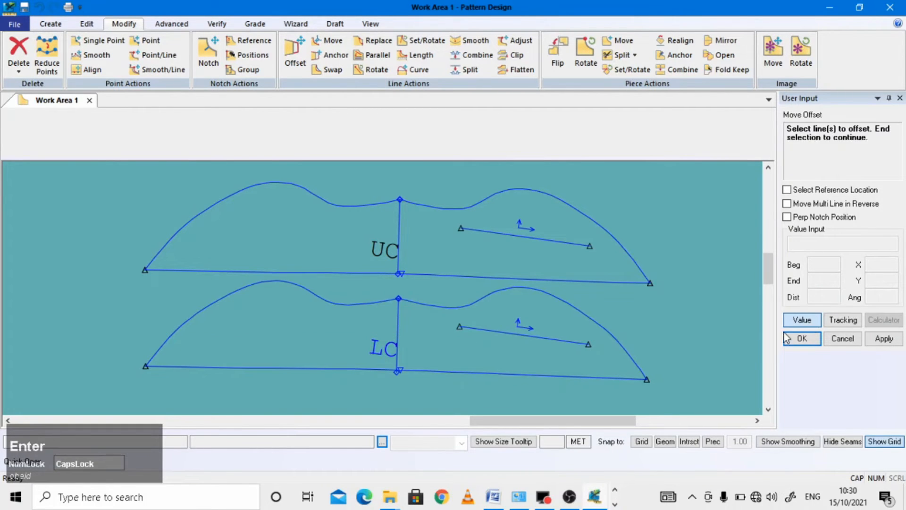
right_click(667, 327)
click(671, 334)
Step: Lay the LC collar over the UC collar to compare their outlines and place it back down
click(405, 345)
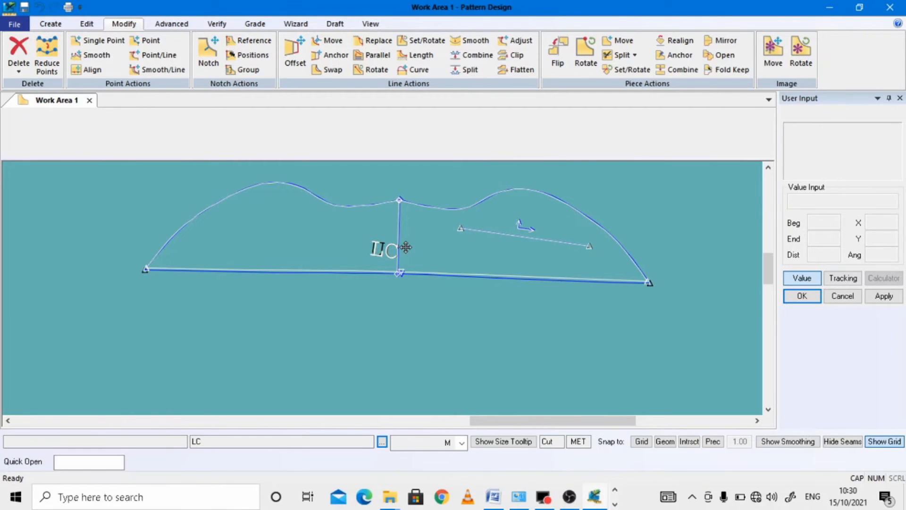
click(411, 349)
Step: Undo the unfinished trace of the jacket front draft
click(342, 305)
scroll(428, 237, up, 3)
scroll(427, 238, up, 3)
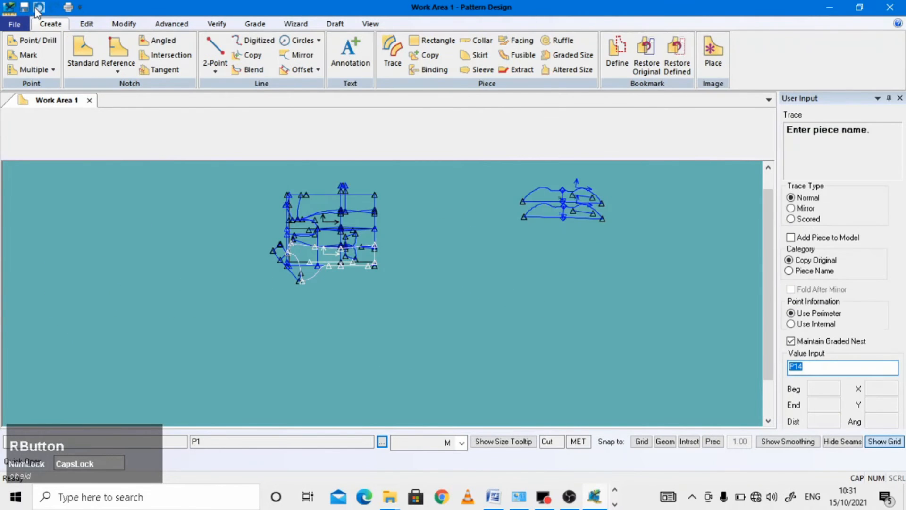
click(39, 7)
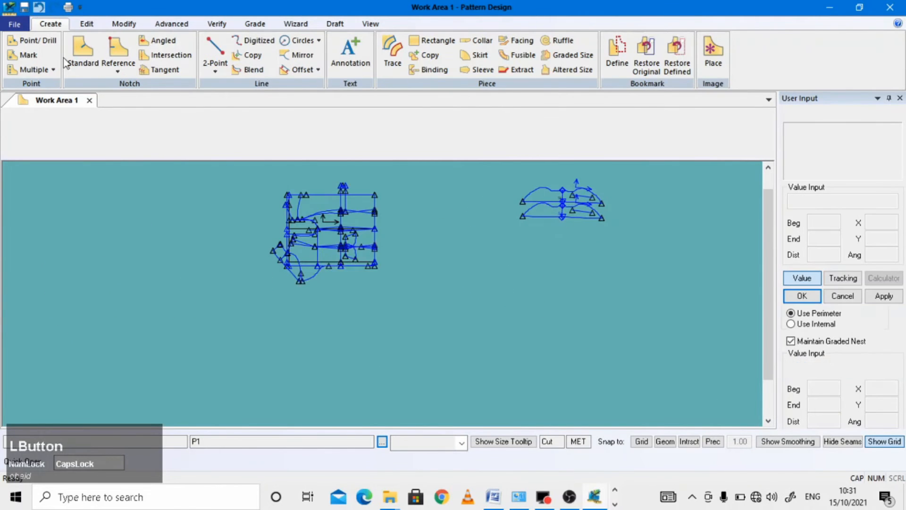
Step: Trace the jacket front's shoulder segment, the shaped panel seam through bust and waist, and the hem line as perimeter lines
click(393, 52)
scroll(187, 231, down, 5)
scroll(179, 229, down, 3)
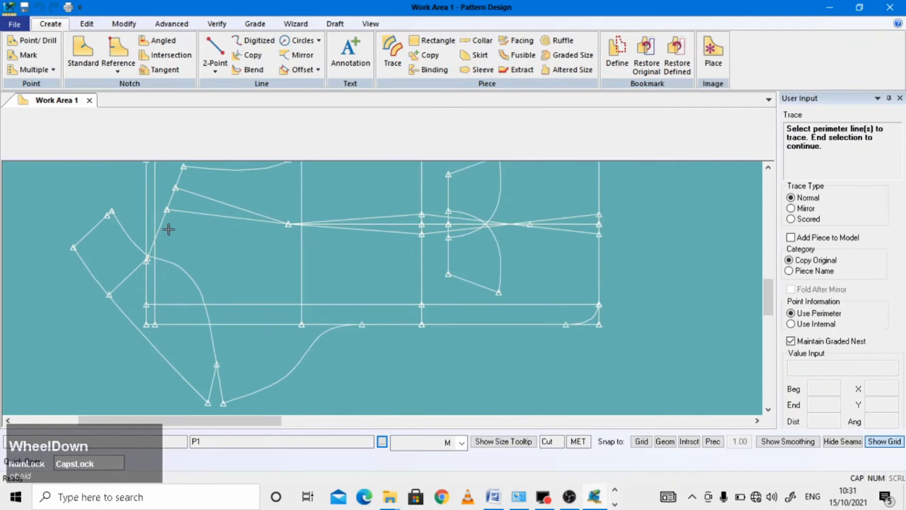
click(157, 228)
click(212, 214)
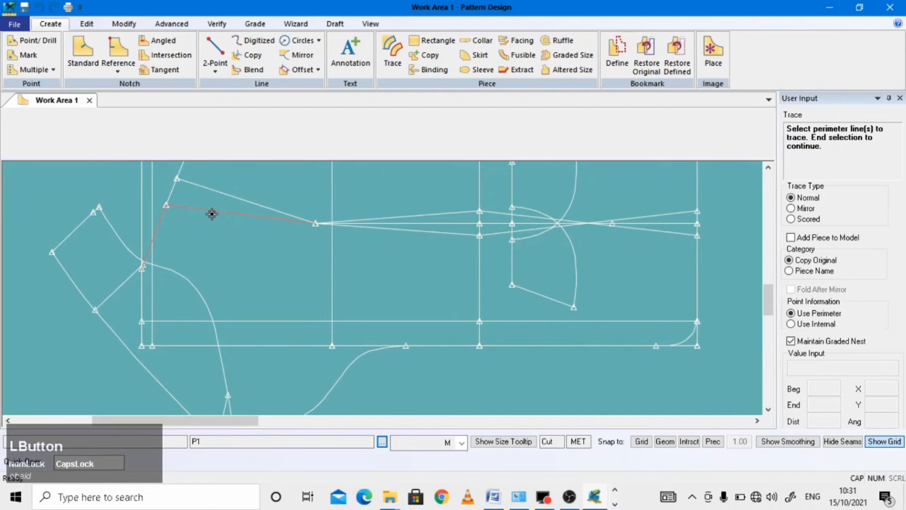
click(464, 235)
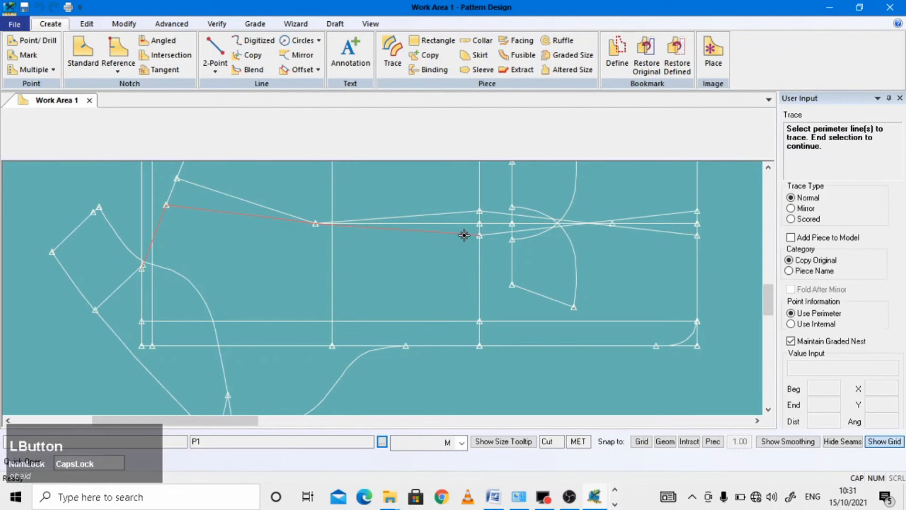
click(500, 233)
click(699, 247)
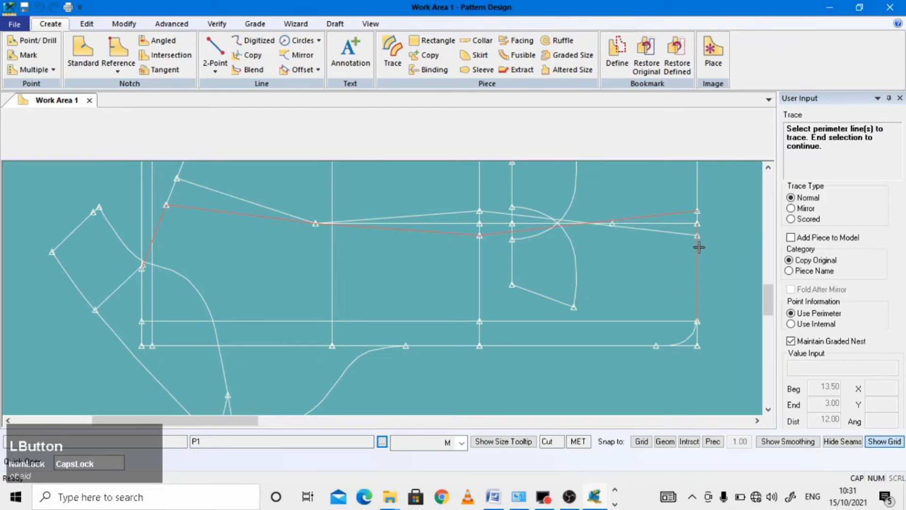
scroll(697, 222, down, 3)
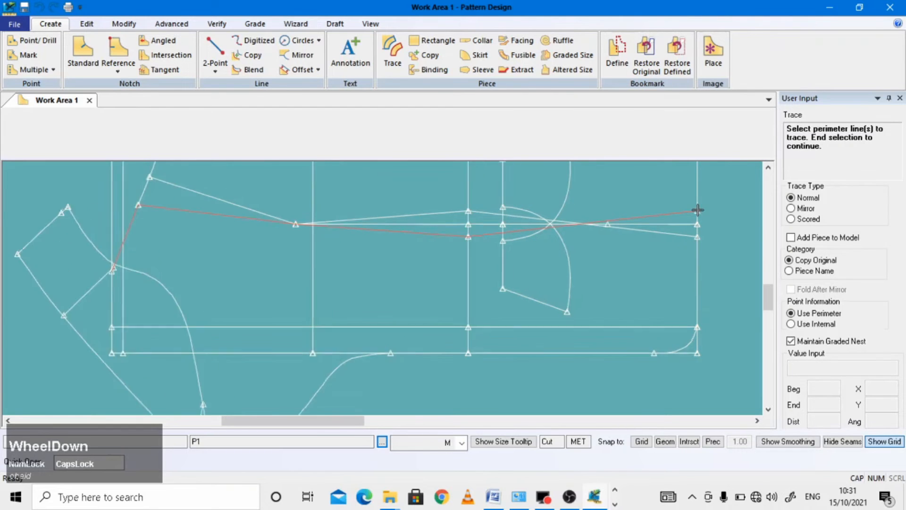
click(697, 235)
scroll(702, 202, up, 3)
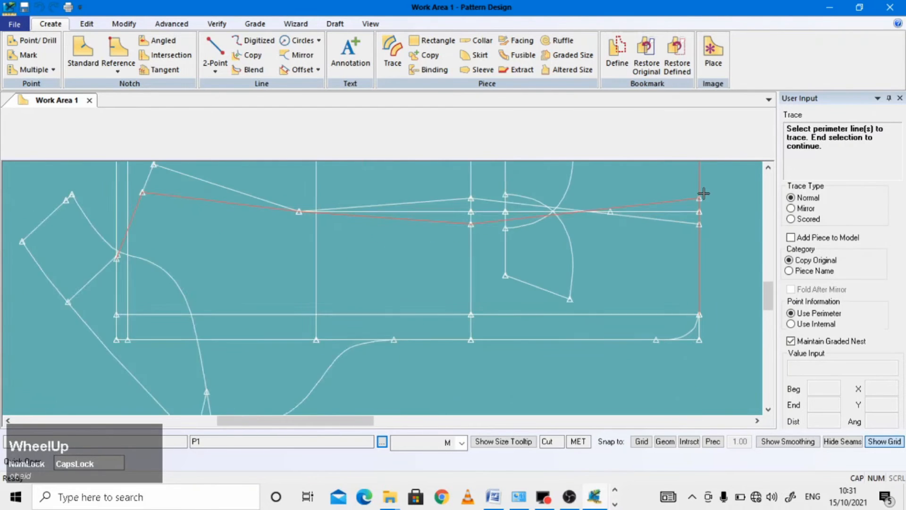
scroll(686, 336, down, 3)
Step: Add the rounded hem corner, front edge, lapel edge and neckline curve to the traced perimeter and finish the selection
click(693, 278)
click(527, 283)
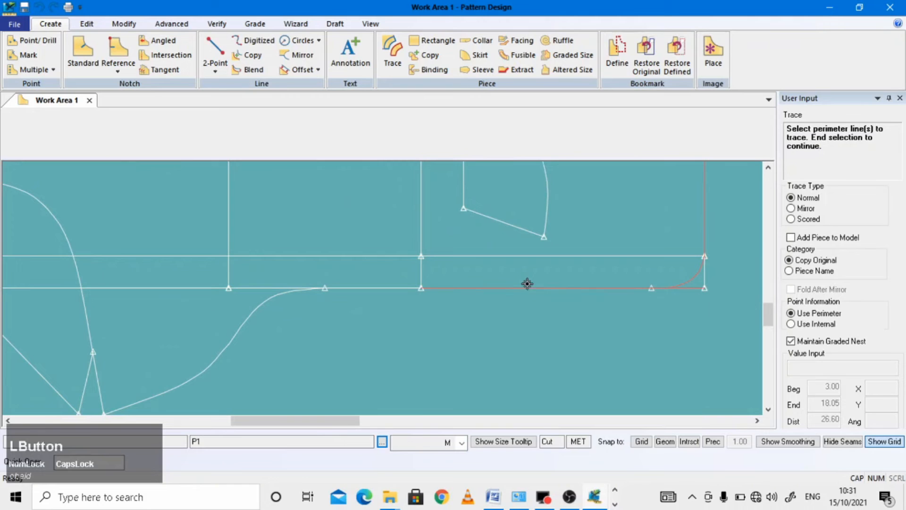
click(369, 286)
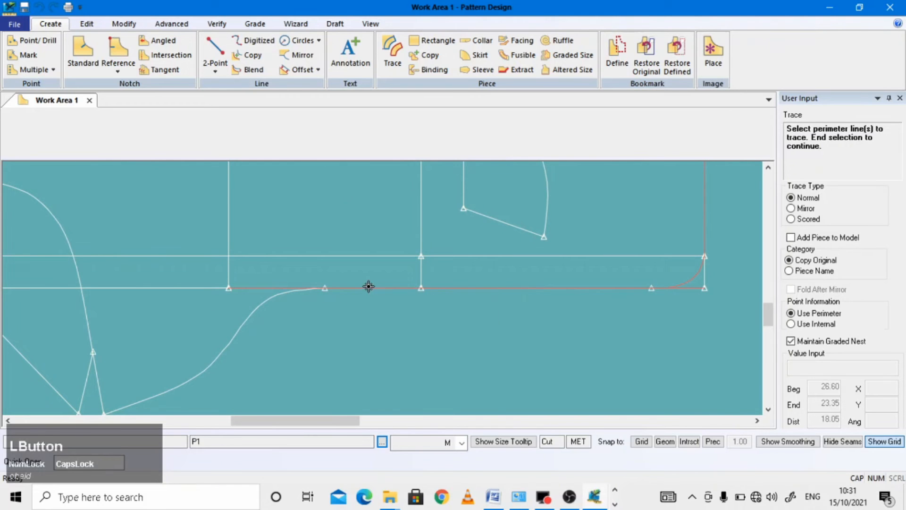
click(262, 307)
scroll(313, 370, up, 2)
click(163, 285)
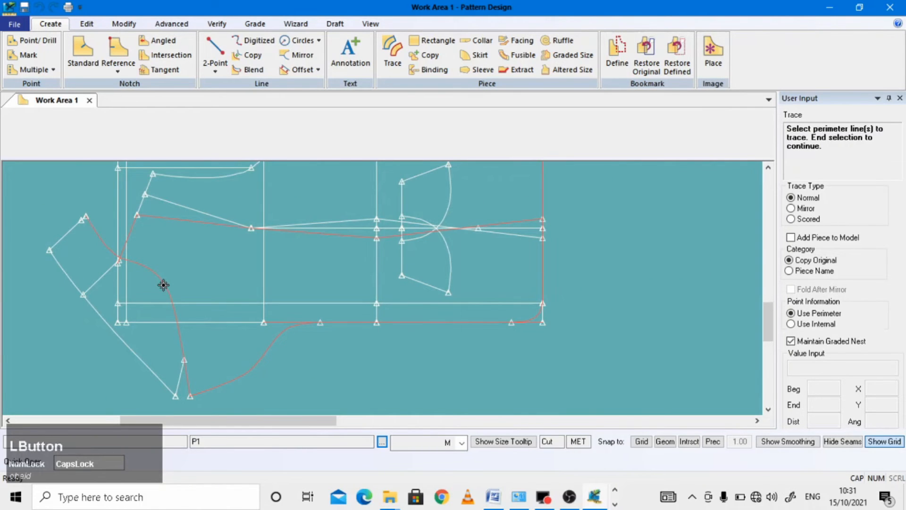
right_click(230, 274)
click(222, 263)
Step: Include the centre front line as an internal line, place the traced piece beside the draft and name it FRONT
scroll(340, 303, down, 1)
click(340, 303)
click(292, 265)
scroll(293, 263, up, 2)
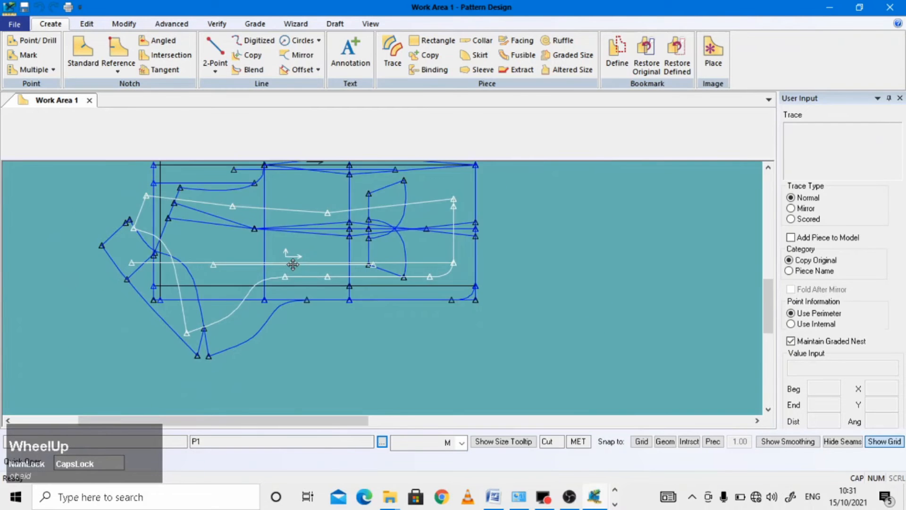
scroll(519, 286, down, 2)
scroll(510, 283, down, 1)
click(461, 299)
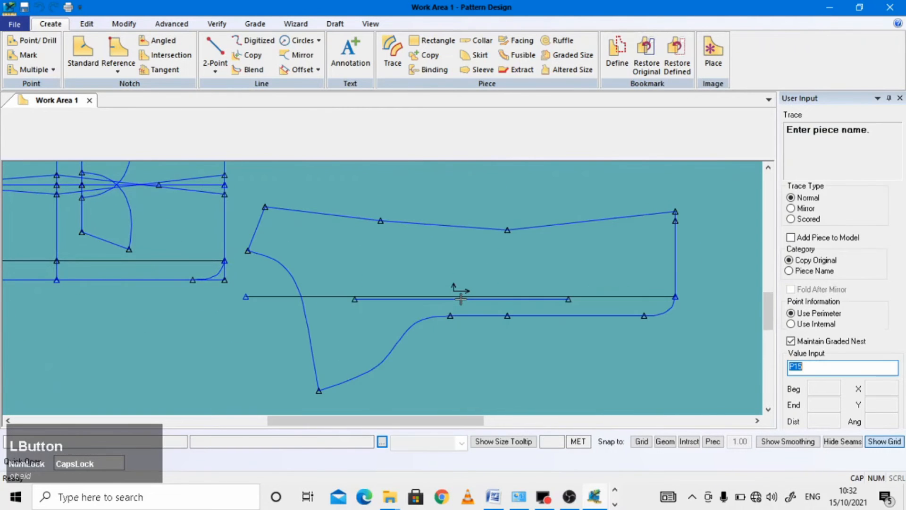
text(F)
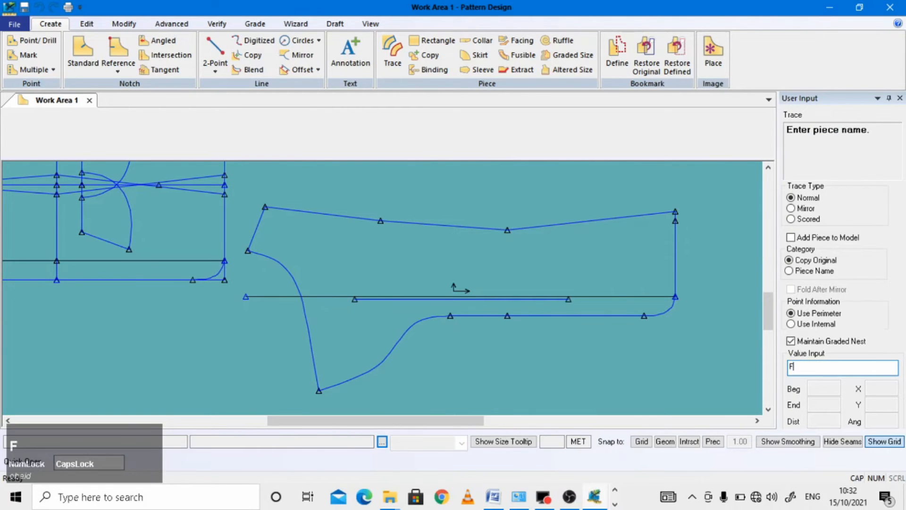
text(RONT)
key(Return)
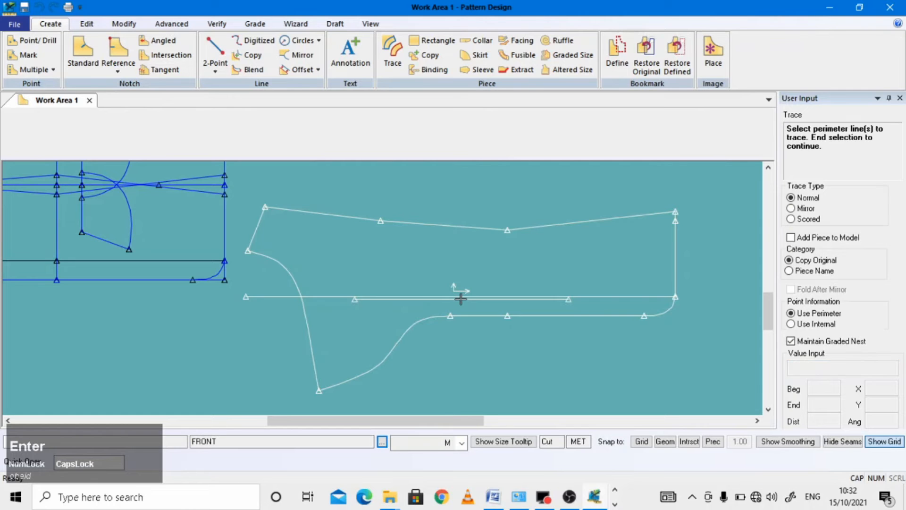
right_click(461, 300)
click(460, 301)
Step: Clip the centre front line of the FRONT piece at the neckline curve, removing the part that extends beyond it
scroll(452, 283, up, 1)
scroll(453, 288, down, 1)
scroll(453, 288, down, 1)
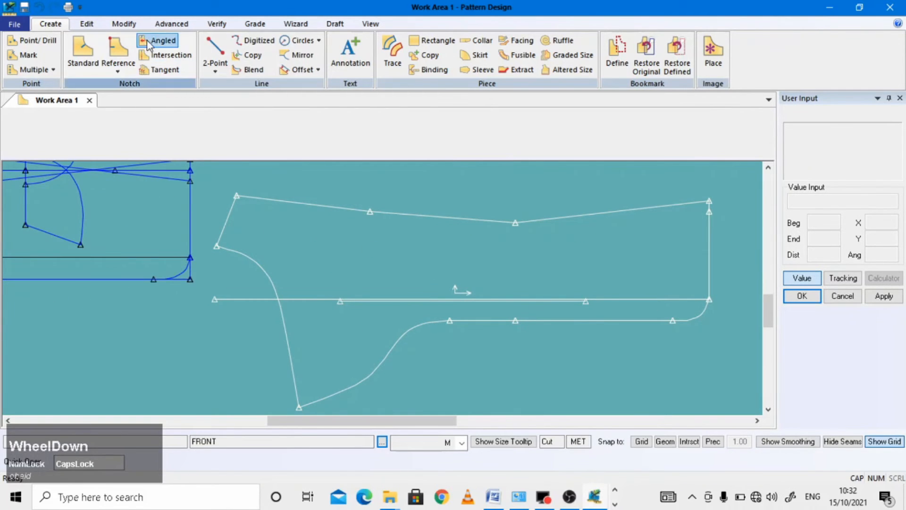
click(124, 23)
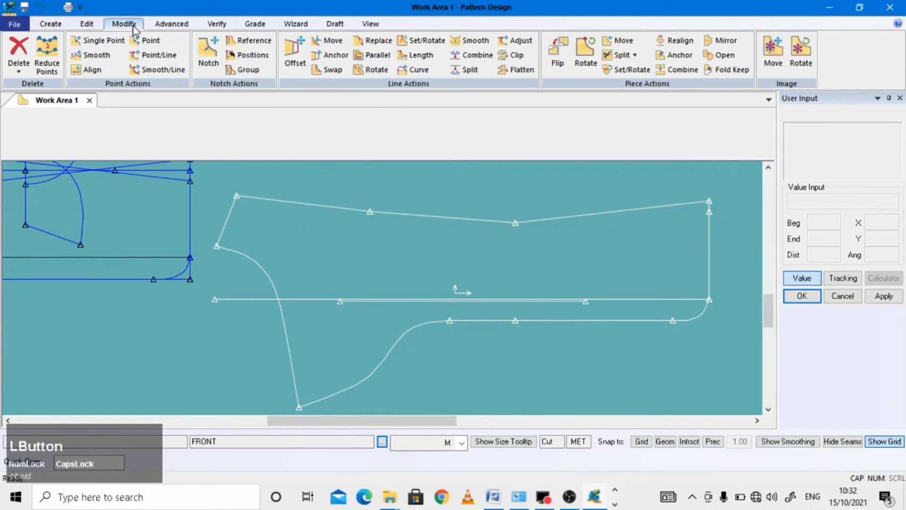
click(514, 55)
click(303, 300)
click(285, 323)
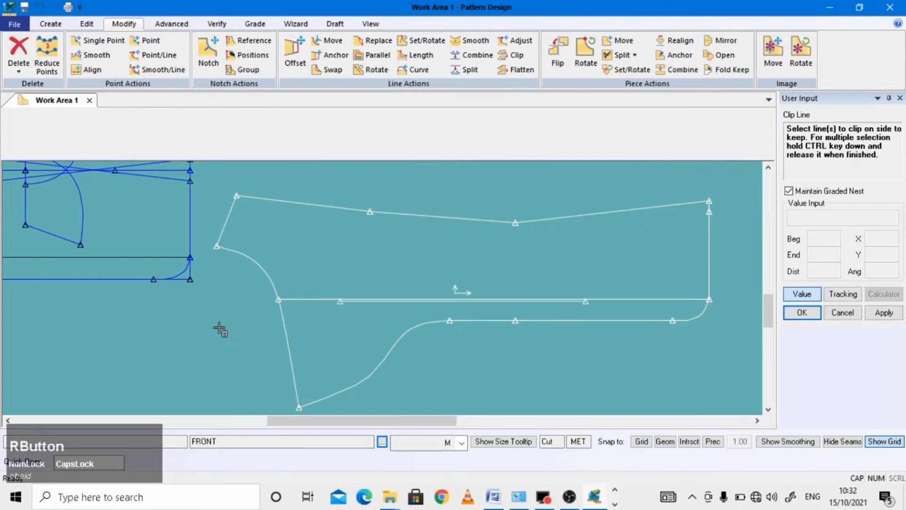
right_click(221, 332)
click(197, 149)
Step: Move the FRONT piece to a spot just below the collar pieces
scroll(269, 231, up, 5)
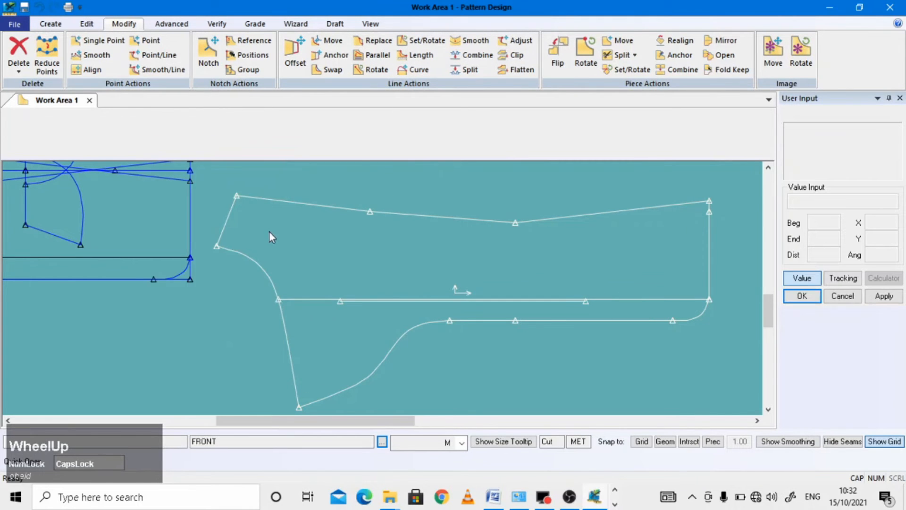
click(350, 251)
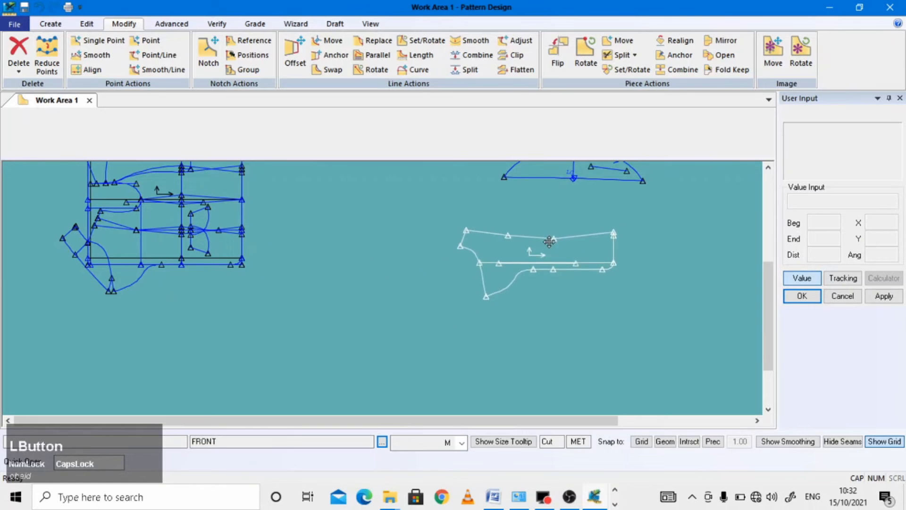
scroll(584, 228, down, 5)
scroll(584, 228, up, 1)
scroll(581, 228, down, 1)
click(579, 222)
scroll(576, 222, up, 3)
Step: Trace the front side panel's outer shoulder segment, armhole curve and side seam through the waist to the hem as perimeter lines
click(104, 196)
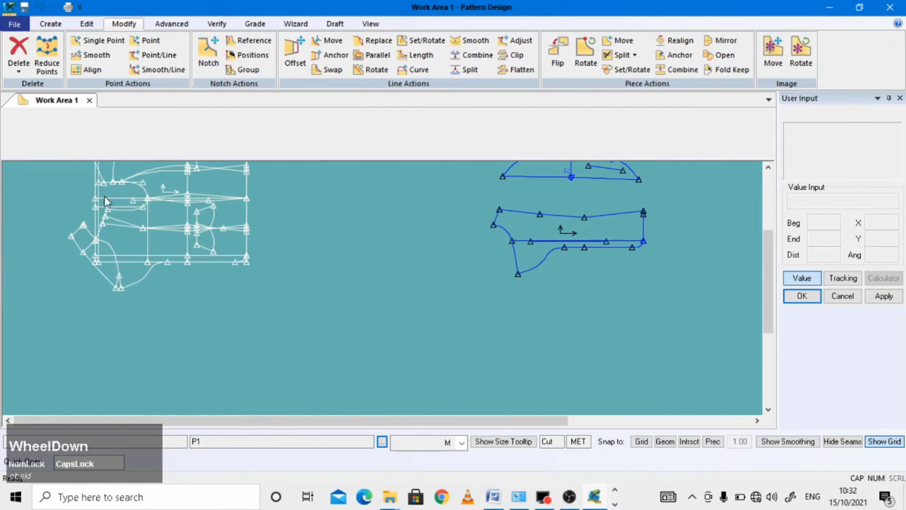
scroll(148, 203, down, 2)
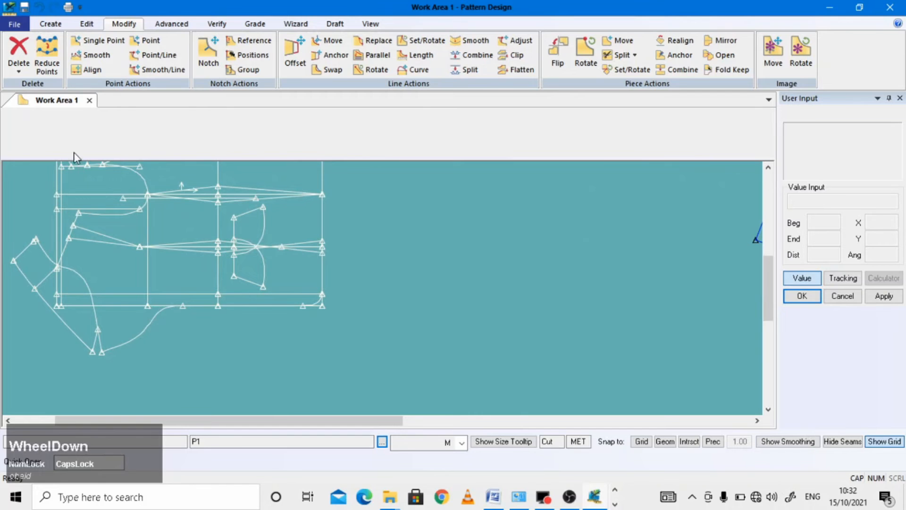
click(50, 24)
click(392, 52)
scroll(165, 225, down, 2)
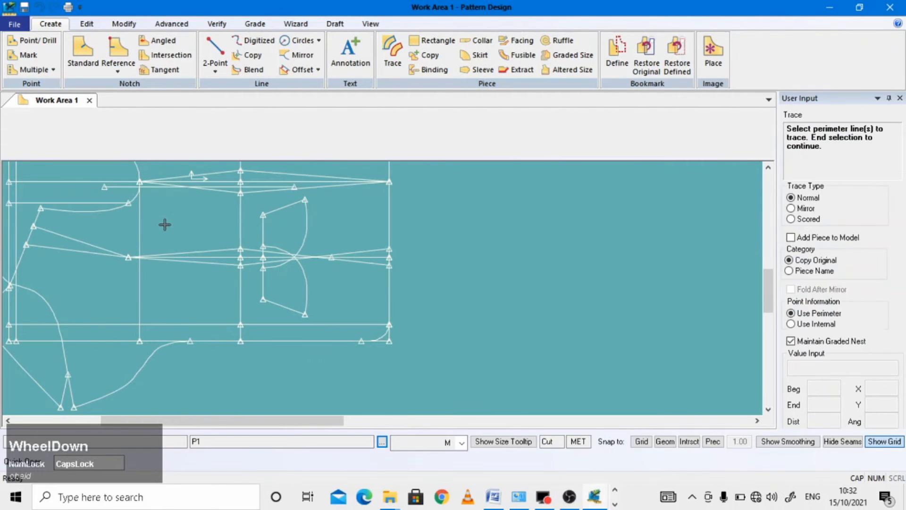
scroll(59, 215, down, 2)
click(34, 217)
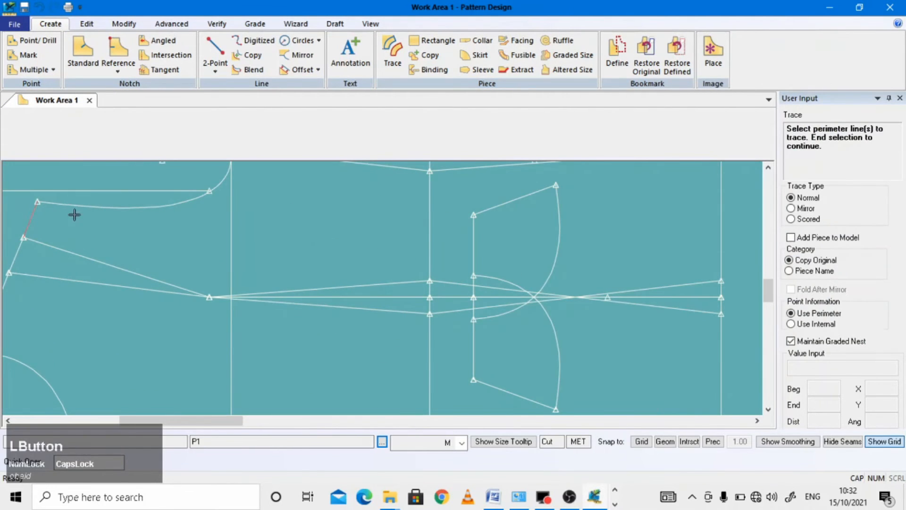
click(88, 210)
scroll(63, 237, up, 2)
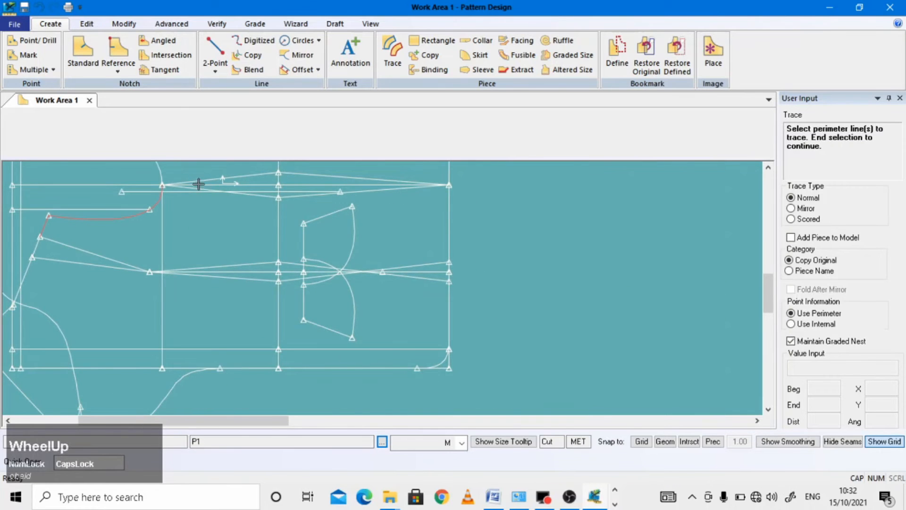
scroll(198, 184, down, 2)
click(204, 196)
click(393, 210)
Step: Add the hem and the panel seam through waist, bust and shoulder to the side panel's perimeter, and finish the selection
scroll(253, 220, up, 2)
click(538, 253)
scroll(538, 311, down, 3)
scroll(554, 331, up, 2)
click(521, 333)
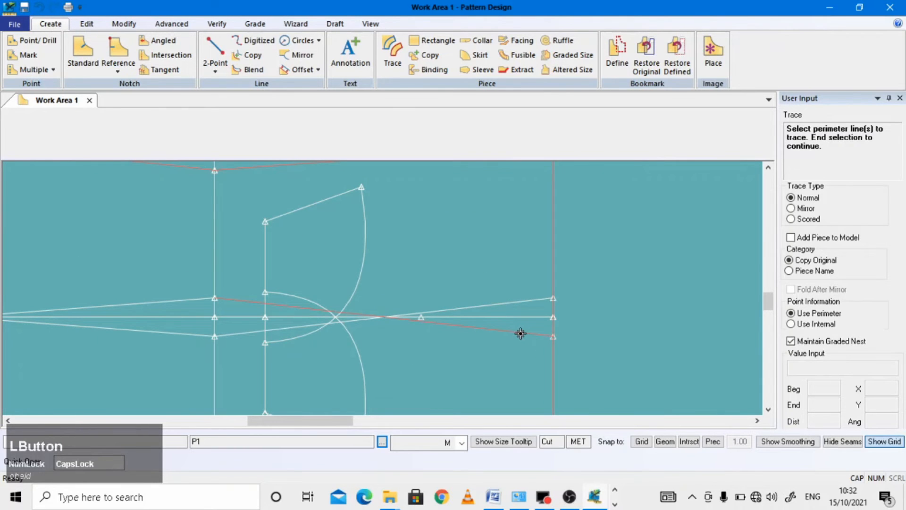
scroll(666, 326, up, 3)
click(347, 312)
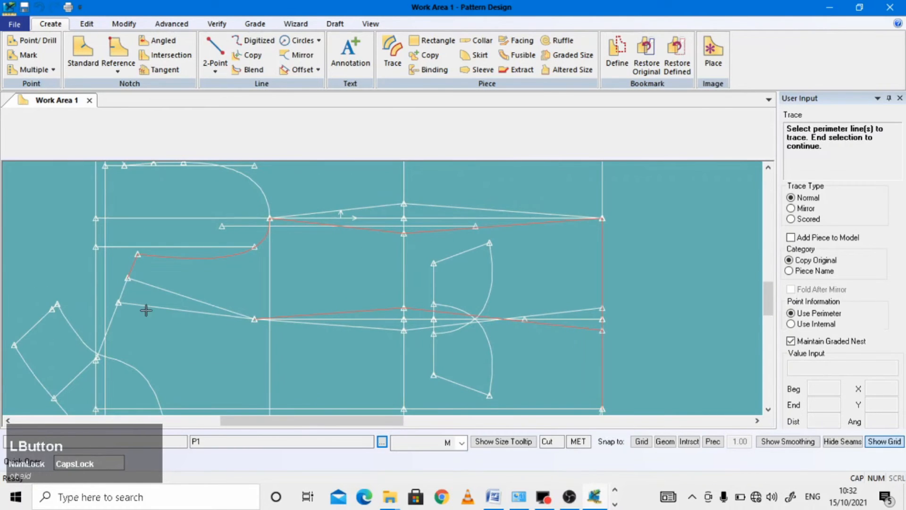
drag(201, 296, 189, 300)
click(194, 300)
scroll(449, 304, down, 1)
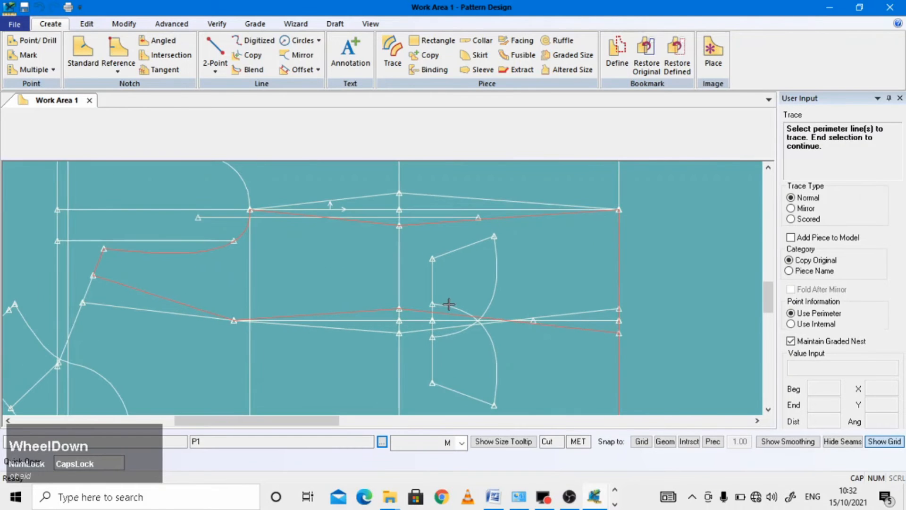
scroll(285, 245, down, 1)
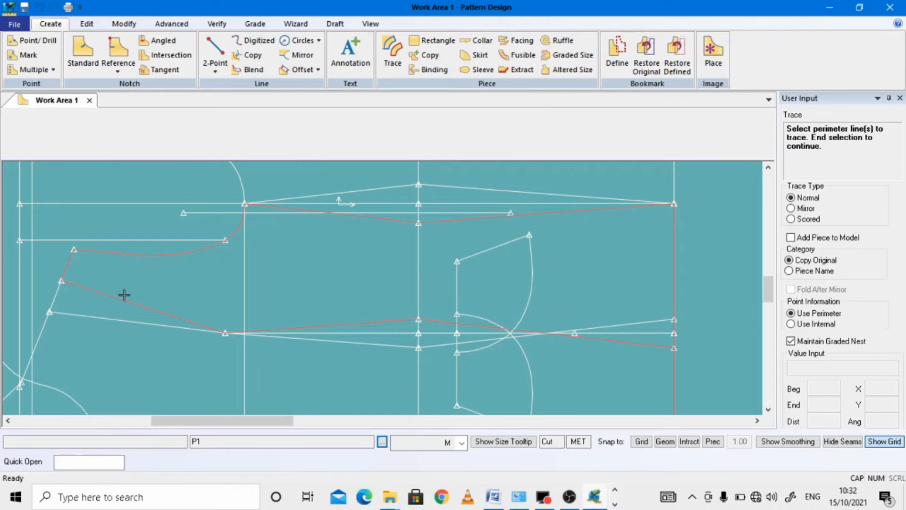
right_click(342, 271)
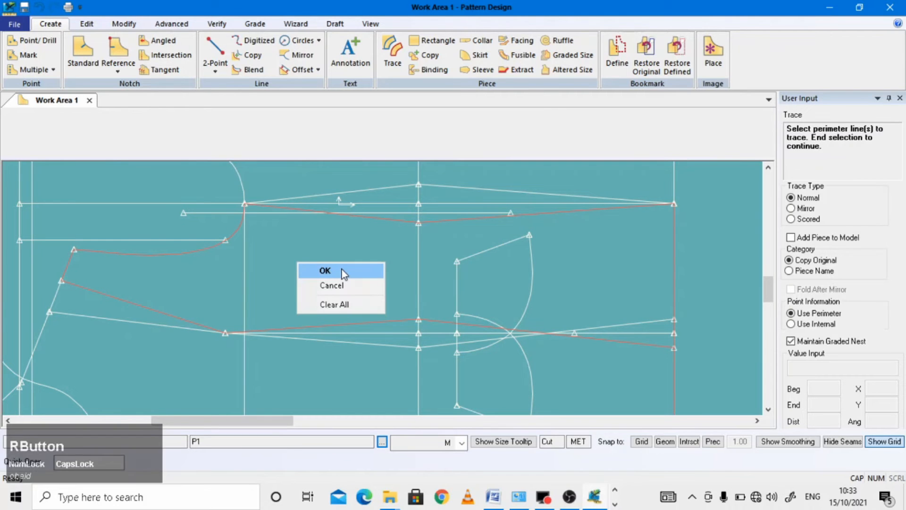
click(325, 270)
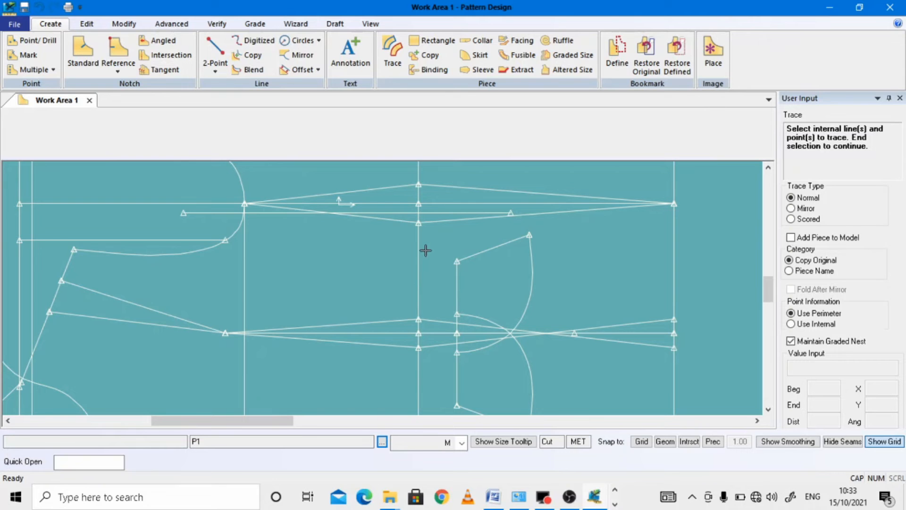
Step: Include the pocket's straight opening line as an internal line of the traced side panel and finish the selection
click(456, 292)
right_click(387, 257)
click(387, 257)
Step: Place the traced side panel below the FRONT piece and name it FSP
scroll(410, 240, up, 2)
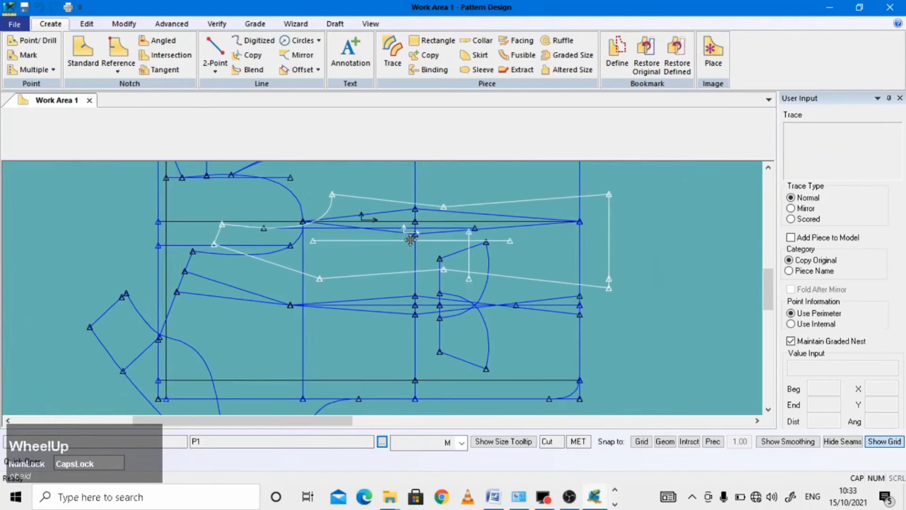
scroll(411, 239, up, 3)
scroll(425, 273, down, 2)
scroll(383, 276, up, 1)
scroll(383, 276, up, 1)
scroll(470, 293, down, 3)
click(611, 315)
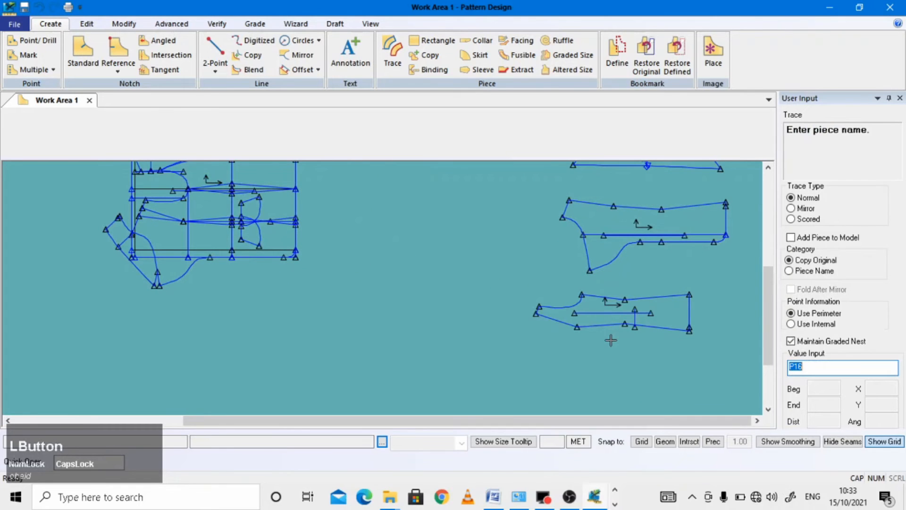
text(FS)
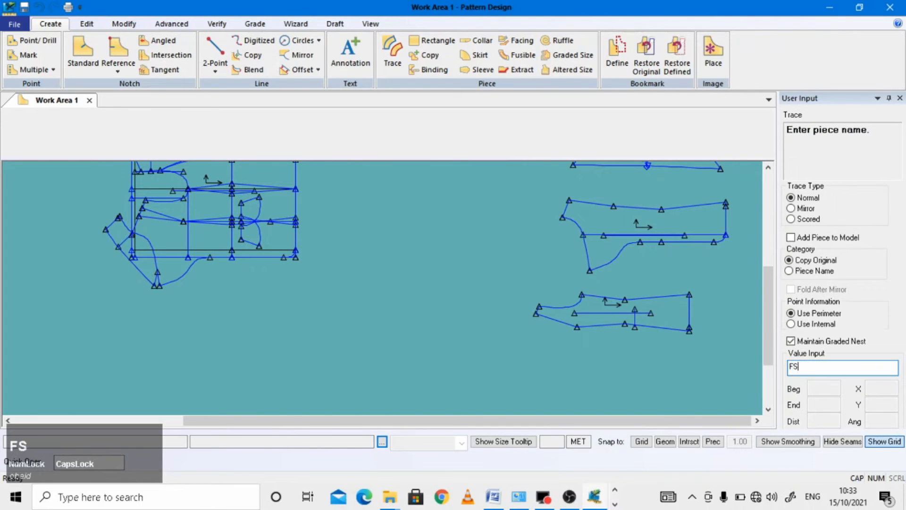
text(P)
key(Return)
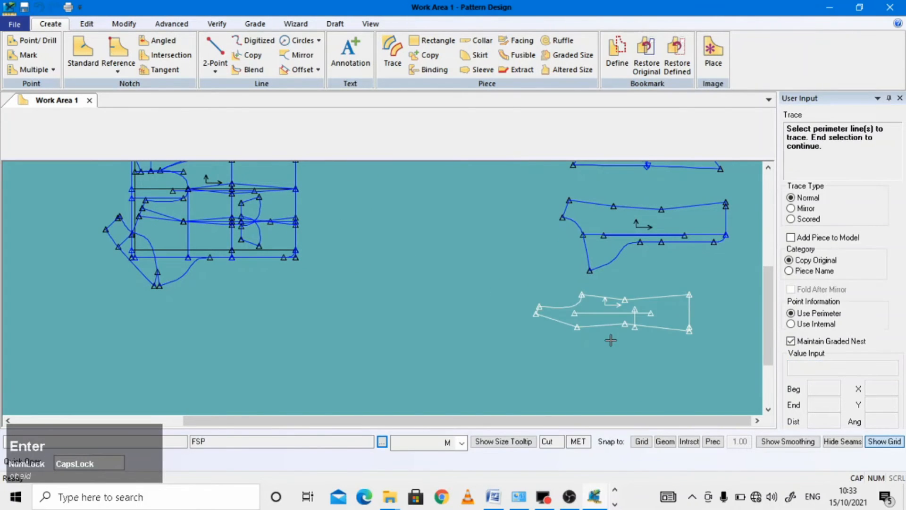
right_click(623, 333)
click(625, 337)
Step: Annotate the side panel with the text FSP at character size 2, below its grain line
click(348, 63)
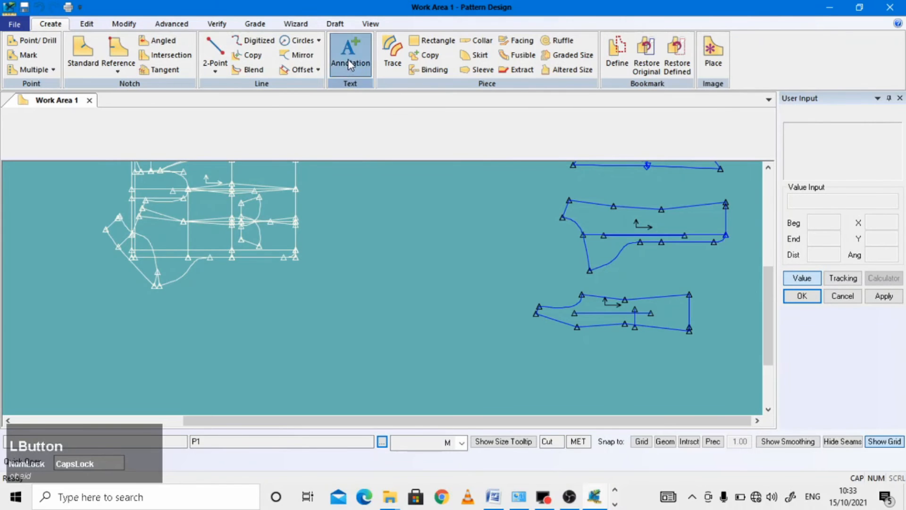
scroll(664, 313, down, 4)
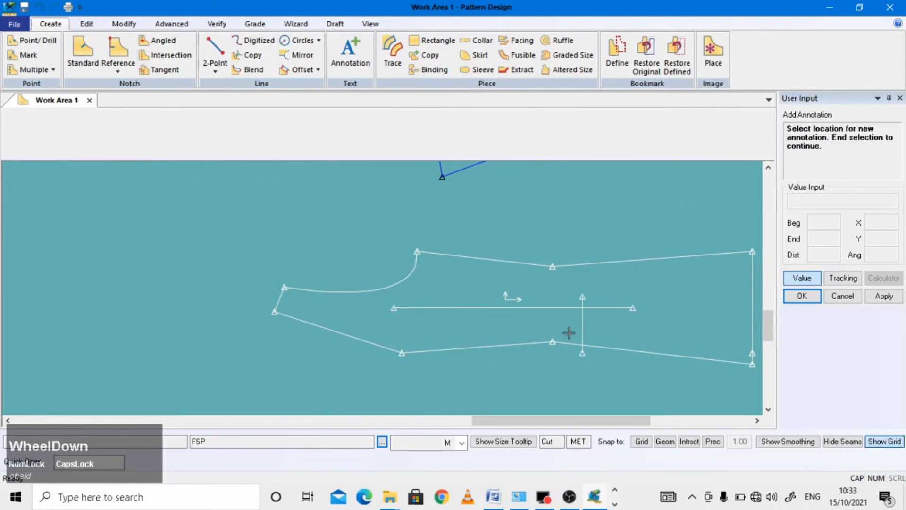
click(469, 327)
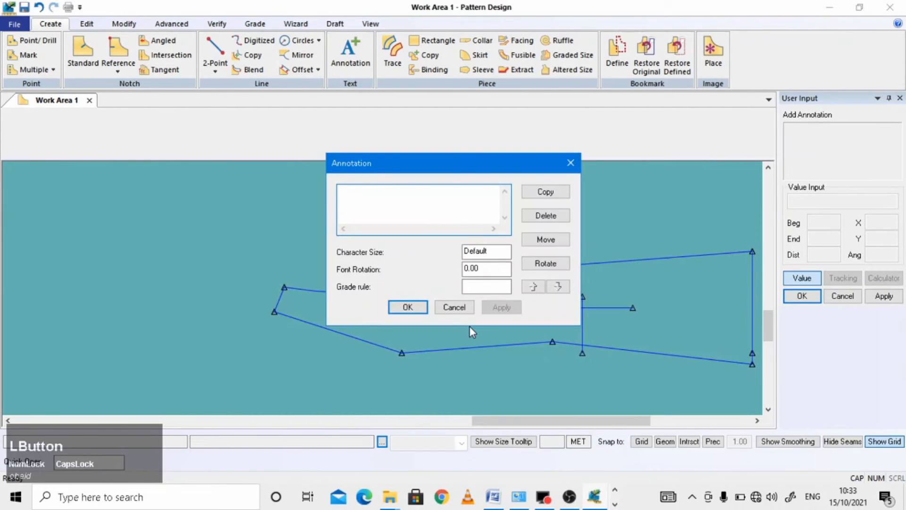
text(FSP)
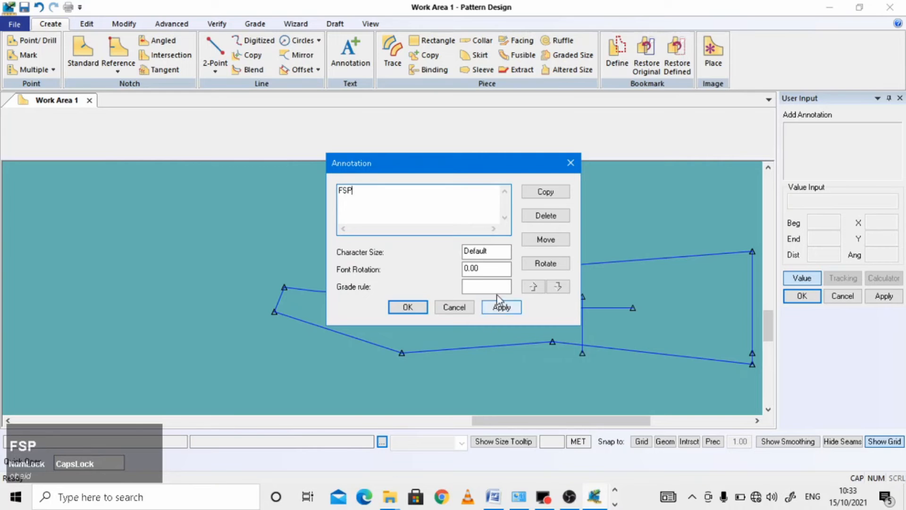
double_click(490, 251)
text(2)
click(502, 307)
click(408, 307)
scroll(256, 322, up, 1)
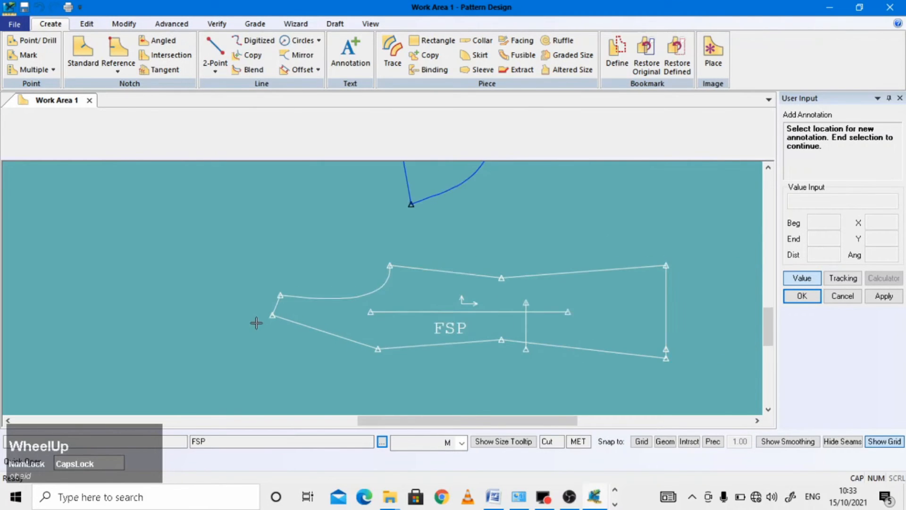
scroll(256, 323, up, 1)
right_click(367, 259)
click(410, 267)
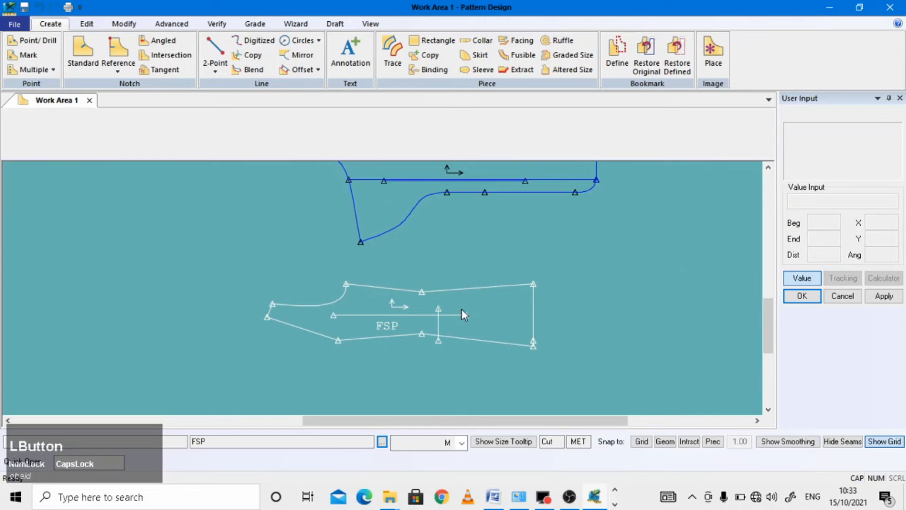
Step: Clip the side panel's internal pocket line at the lower panel seam and at the grain line
scroll(462, 310, down, 2)
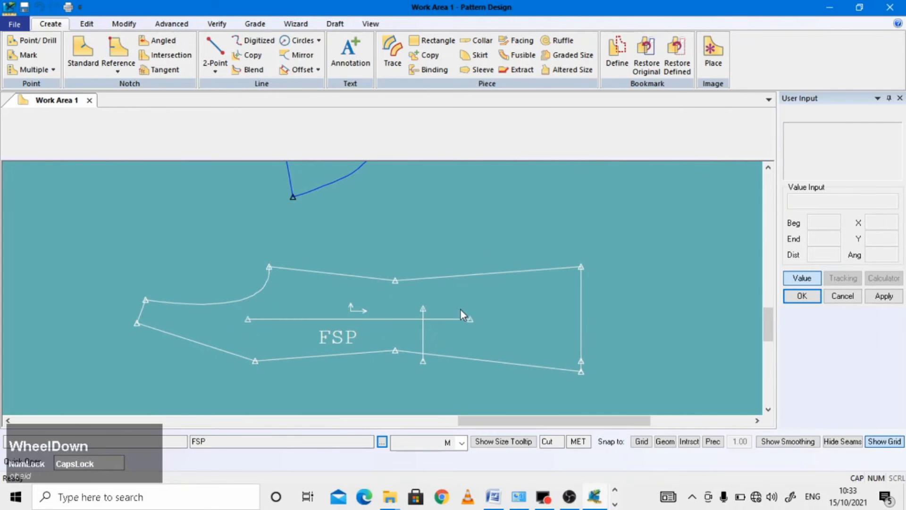
click(124, 24)
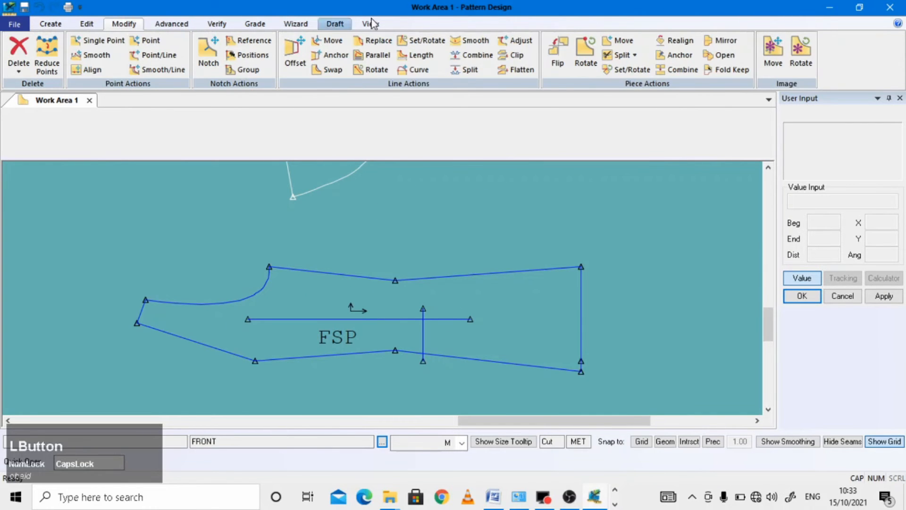
click(514, 54)
scroll(461, 232, down, 1)
scroll(398, 283, up, 2)
scroll(409, 373, down, 2)
click(395, 338)
click(415, 354)
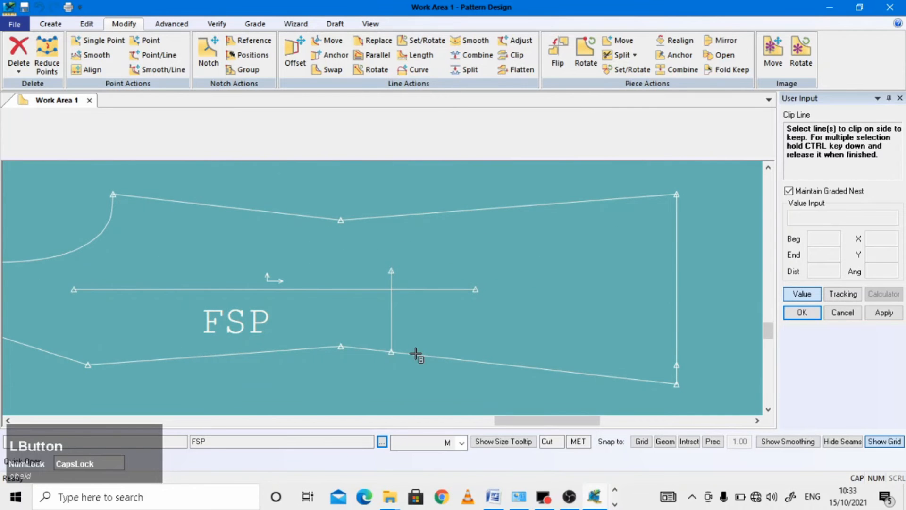
click(391, 309)
click(375, 288)
right_click(538, 263)
click(538, 263)
scroll(357, 259, up, 1)
scroll(357, 257, up, 1)
scroll(358, 250, up, 1)
right_click(325, 318)
click(323, 317)
Step: Start tracing a side back piece from the jacket draft, selecting its curved panel seam from armhole through waist to hem
scroll(324, 317, up, 1)
scroll(324, 317, up, 3)
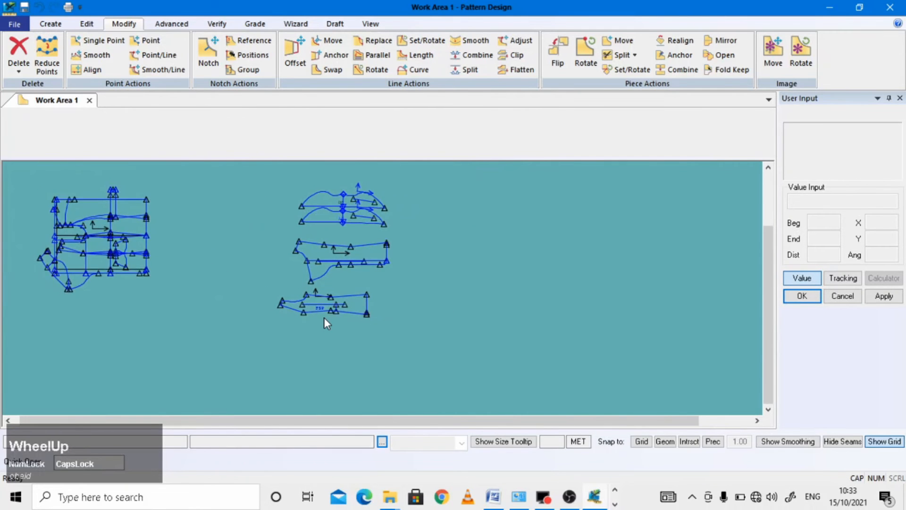
click(354, 322)
click(129, 250)
scroll(129, 248, down, 3)
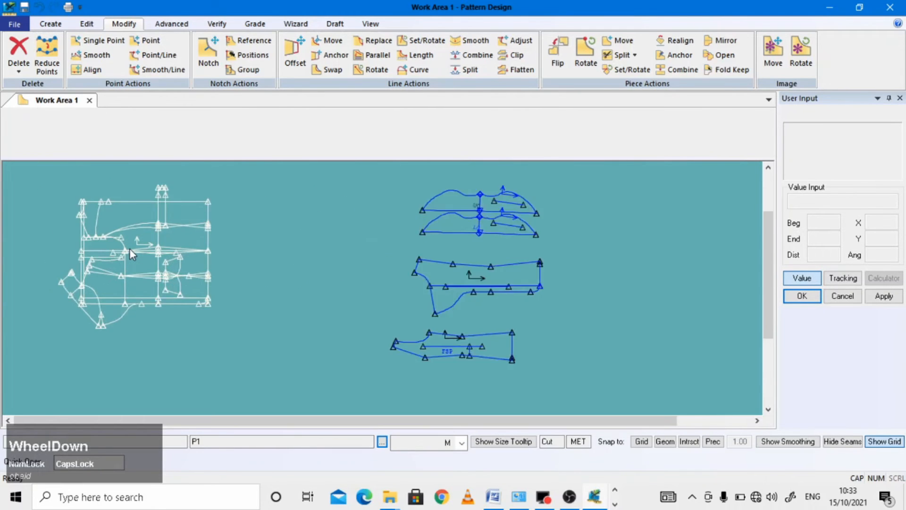
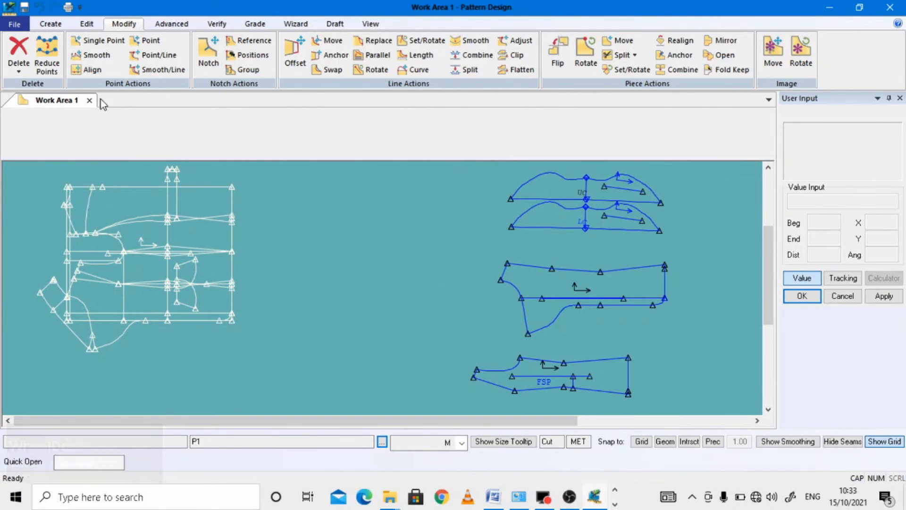
click(51, 24)
click(392, 56)
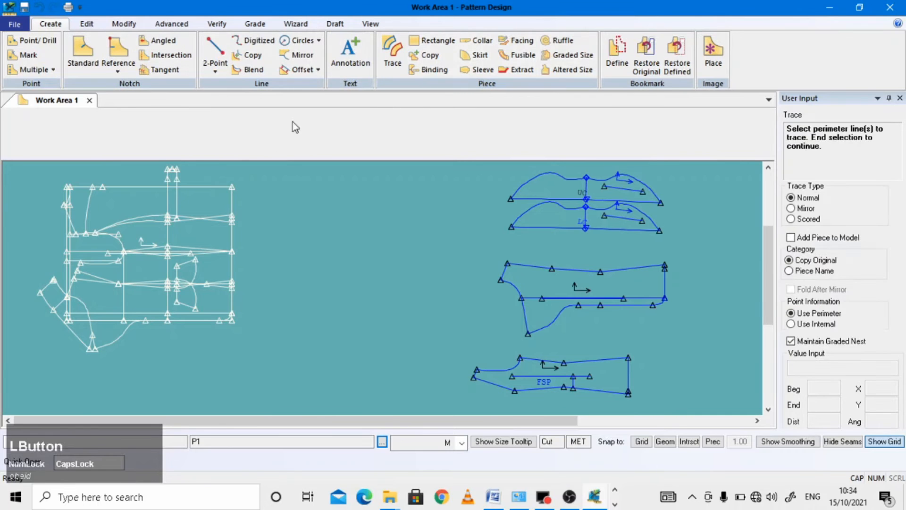
scroll(119, 256, down, 3)
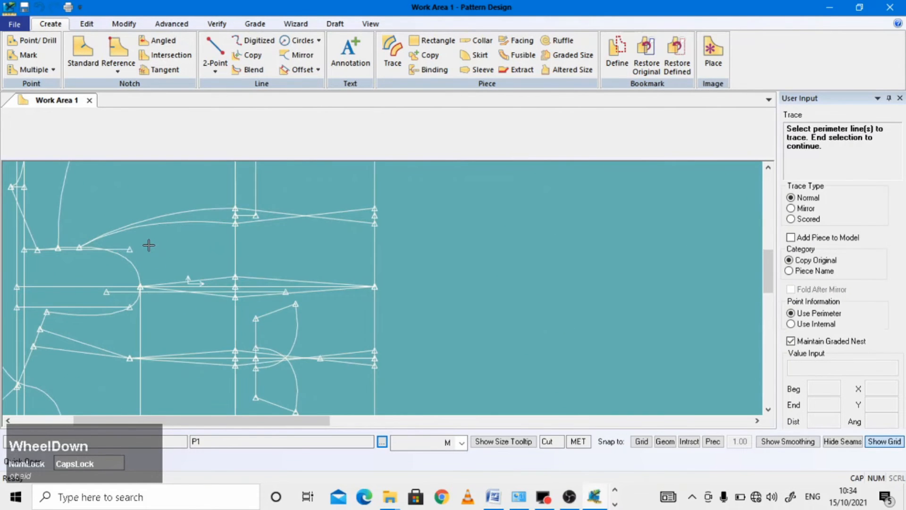
scroll(149, 245, down, 1)
click(178, 221)
click(270, 218)
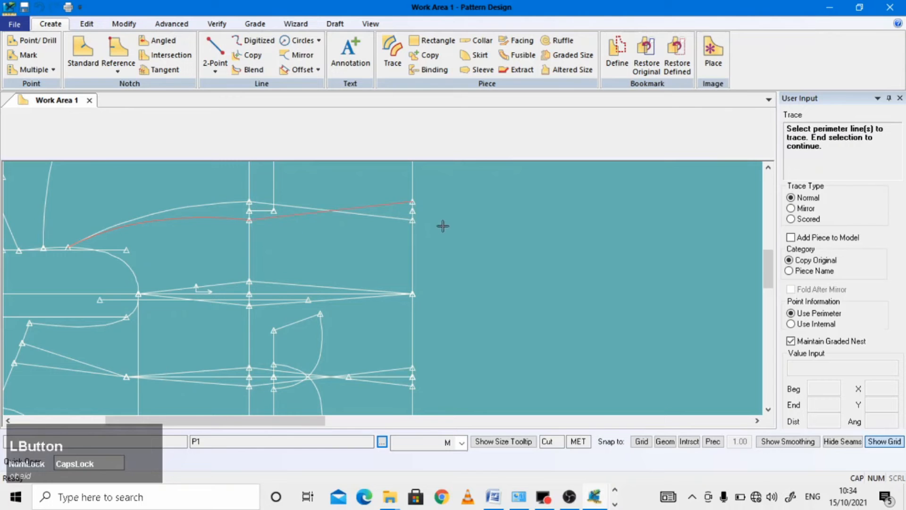
Step: Add the hem segments and both upper side seam lines to the side back piece's traced perimeter
scroll(416, 210, down, 3)
click(404, 201)
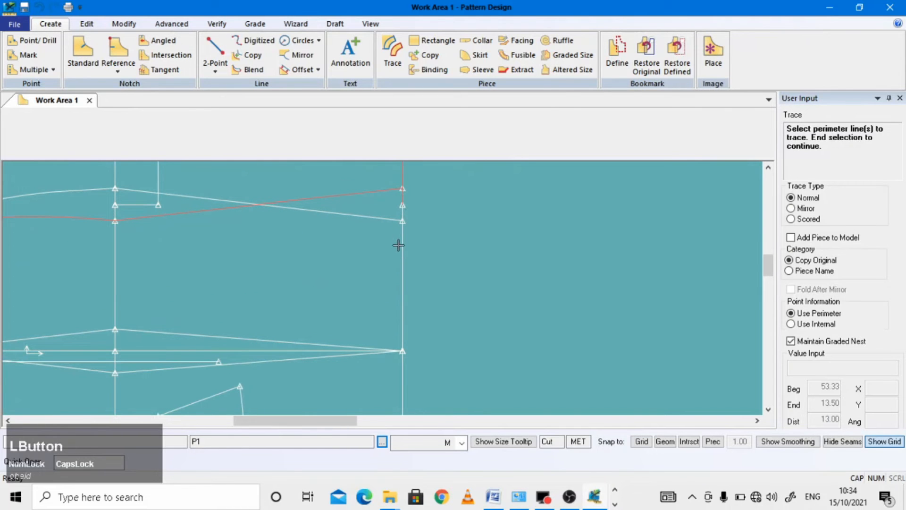
click(404, 233)
scroll(420, 249, up, 3)
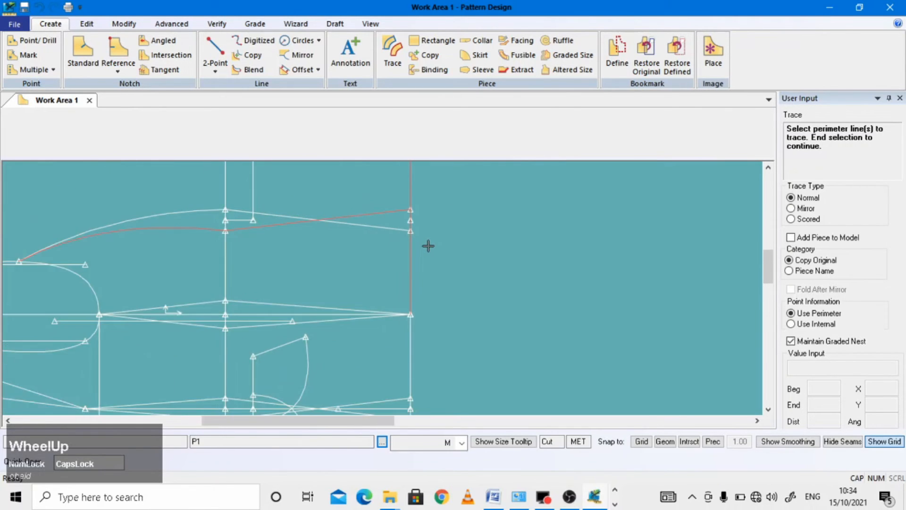
click(334, 283)
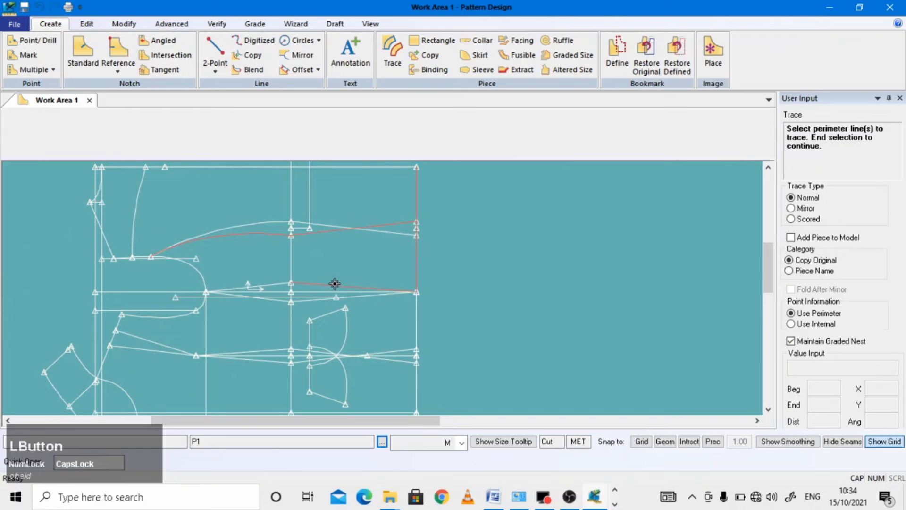
scroll(160, 257, down, 2)
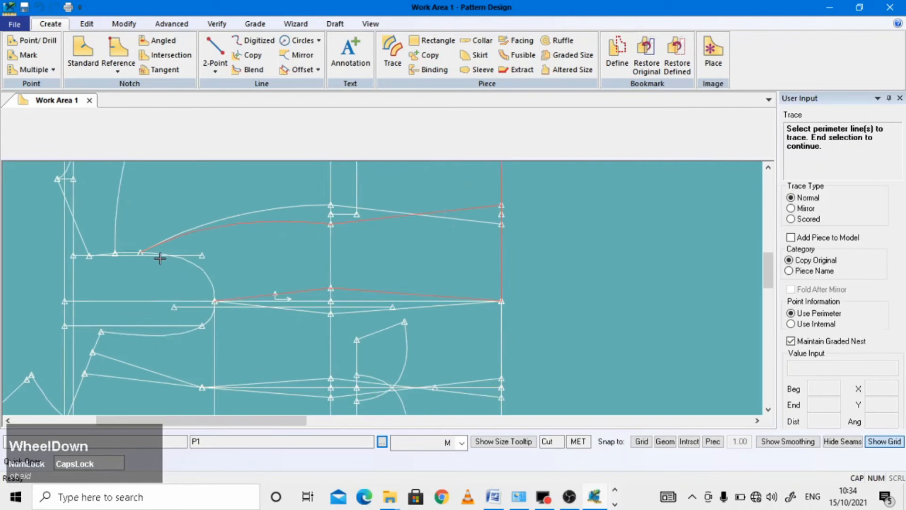
Step: Complete the side back perimeter with the armhole curve and include the waistline as an internal line
click(198, 263)
scroll(295, 267, up, 2)
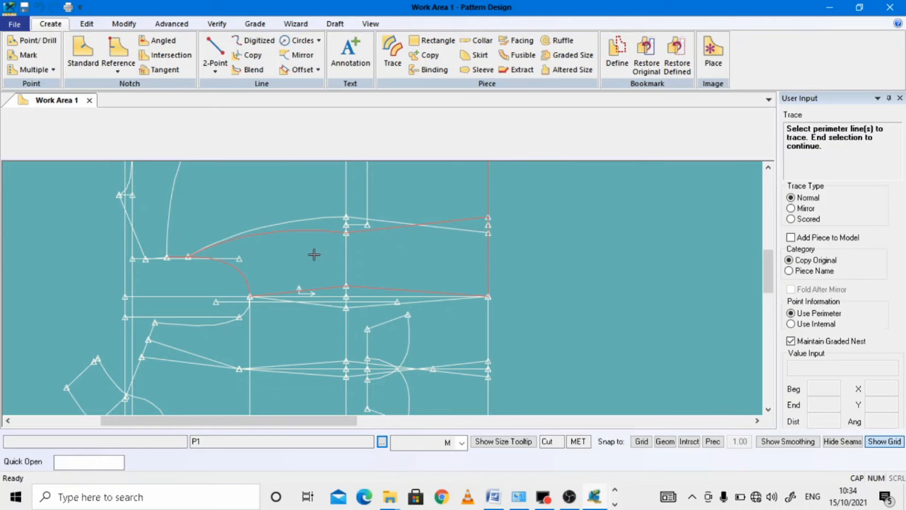
right_click(313, 254)
click(314, 256)
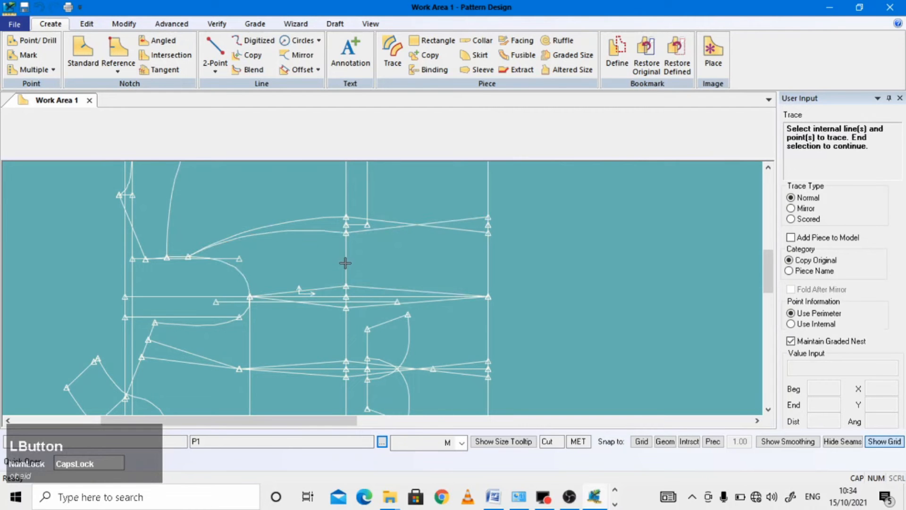
right_click(402, 260)
click(403, 262)
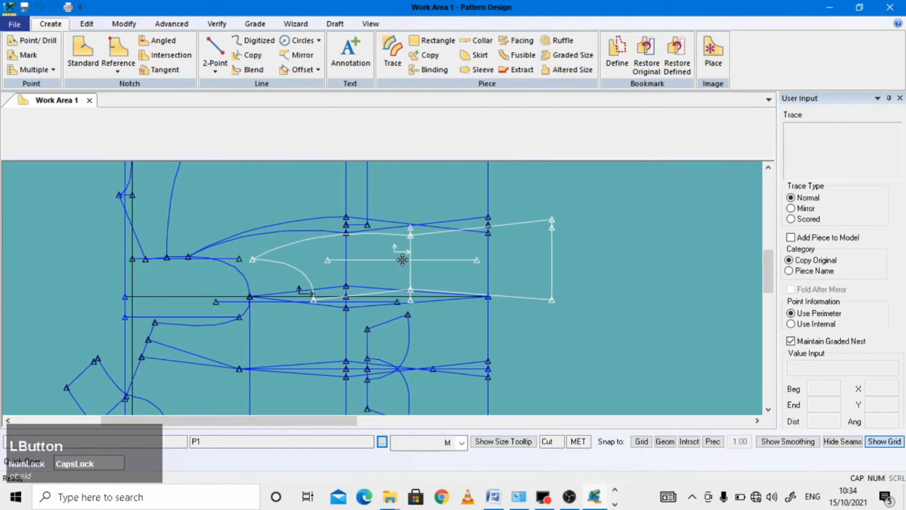
Step: Place the traced side back piece below the FSP piece and name it SBP
scroll(402, 260, up, 3)
scroll(402, 260, up, 3)
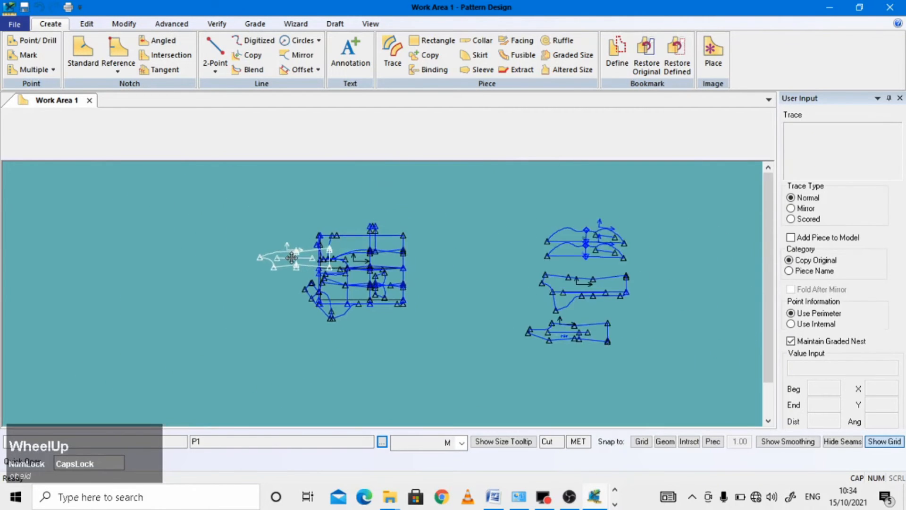
scroll(497, 337, down, 1)
scroll(497, 337, down, 4)
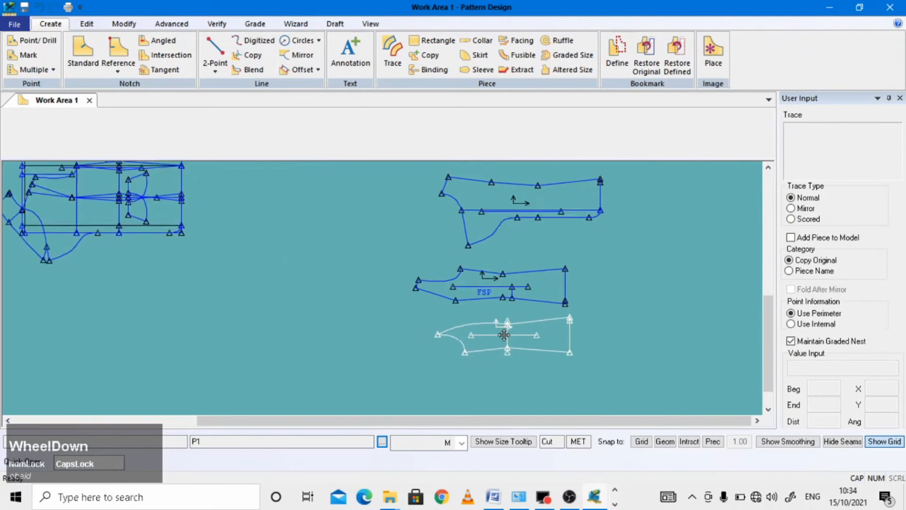
click(502, 333)
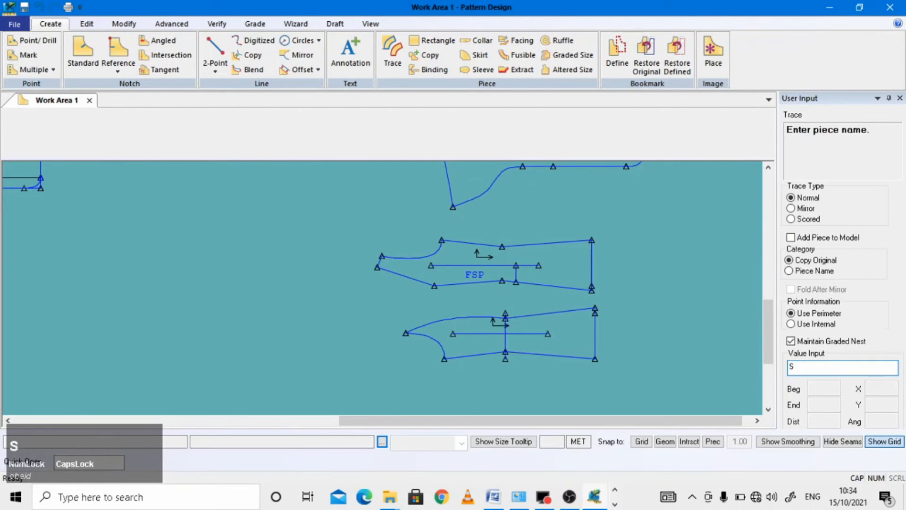
key(Return)
right_click(456, 326)
click(482, 336)
Step: Annotate the side back piece with the text SBP at character size 2, below its grain line
click(371, 66)
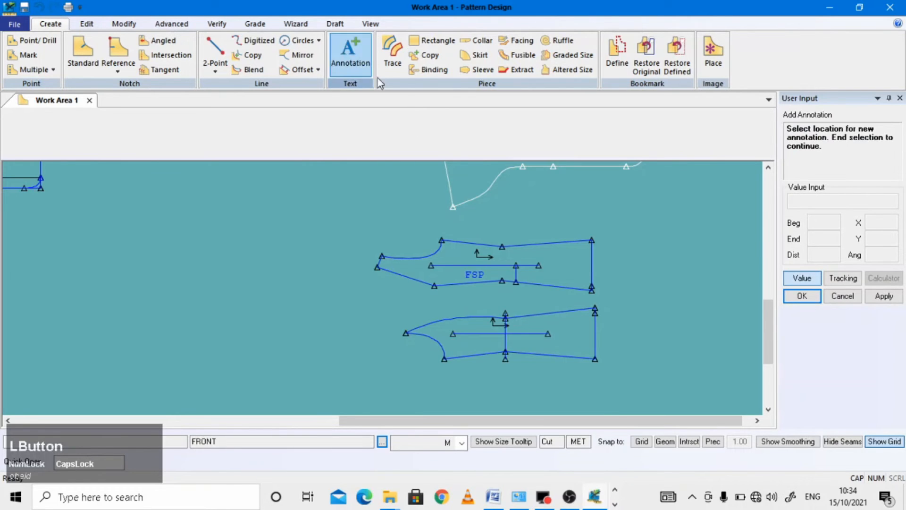
right_click(520, 341)
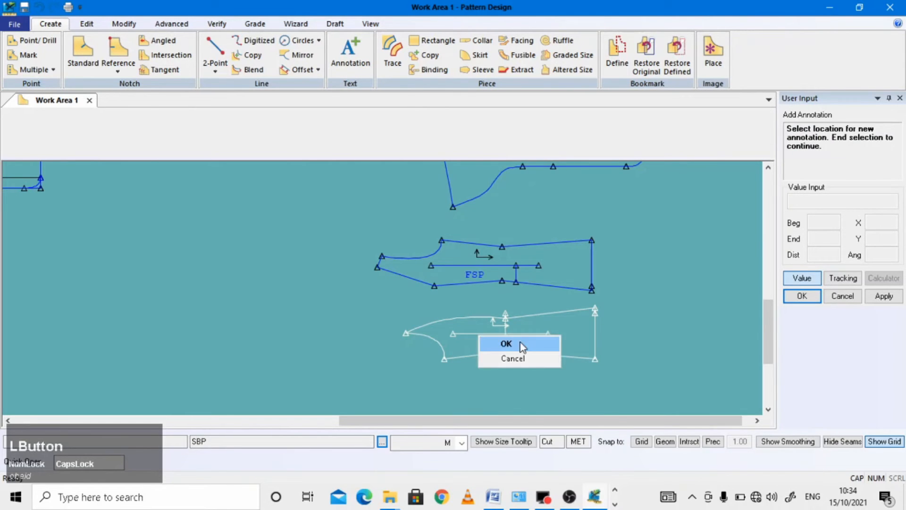
click(521, 345)
text(SBP)
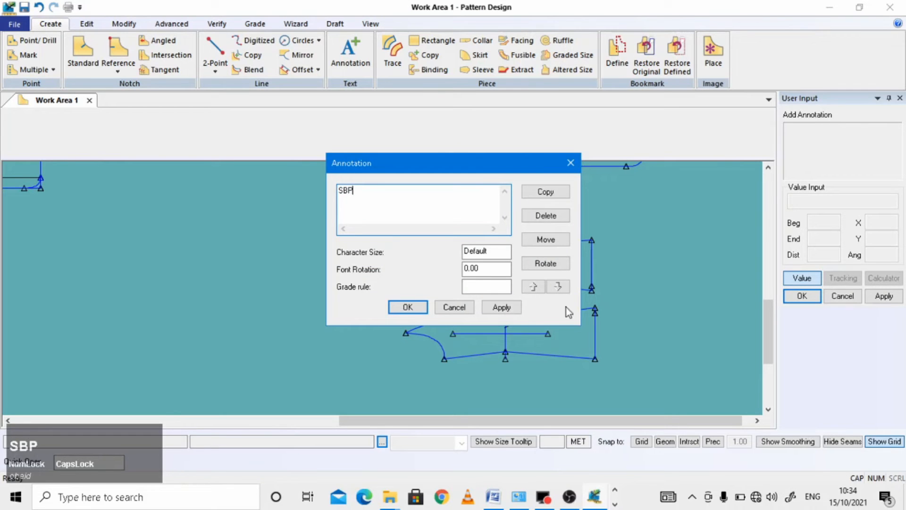
double_click(496, 250)
text(2)
click(501, 307)
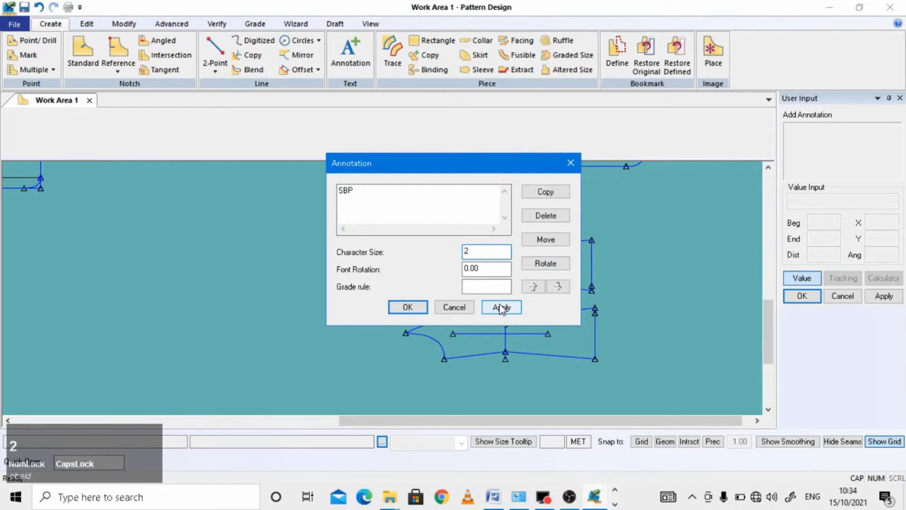
click(401, 309)
scroll(347, 321, up, 1)
right_click(337, 307)
click(337, 308)
scroll(507, 331, up, 1)
Step: Clip both ends of the side back piece's internal waistline at the lower and upper seams
scroll(508, 330, down, 3)
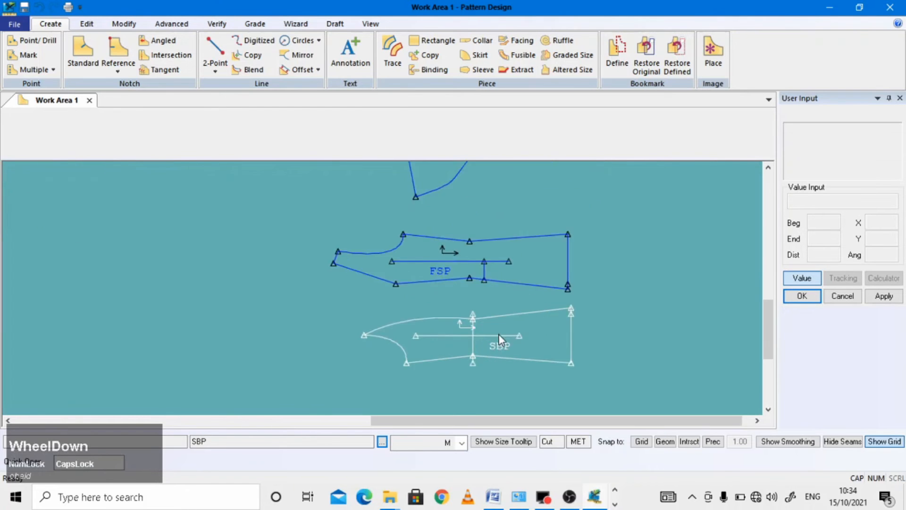
click(124, 24)
click(517, 55)
scroll(493, 291, down, 1)
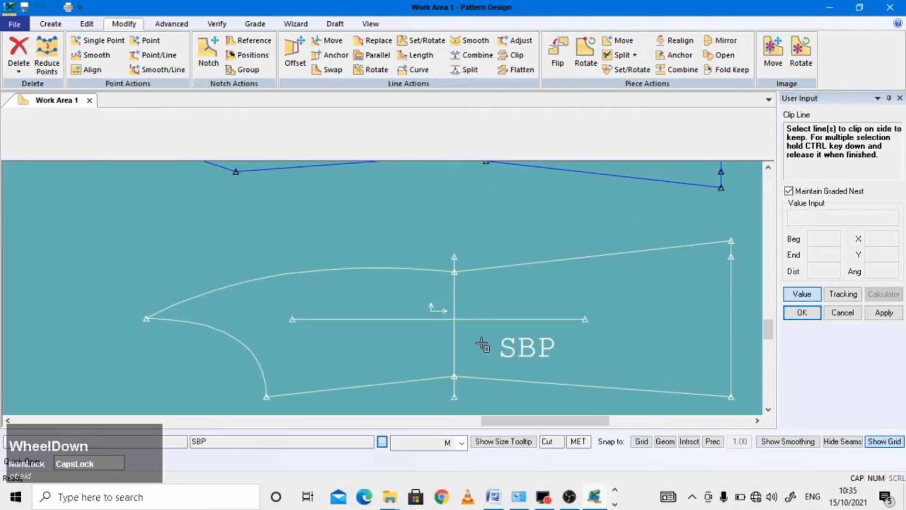
click(462, 350)
click(465, 380)
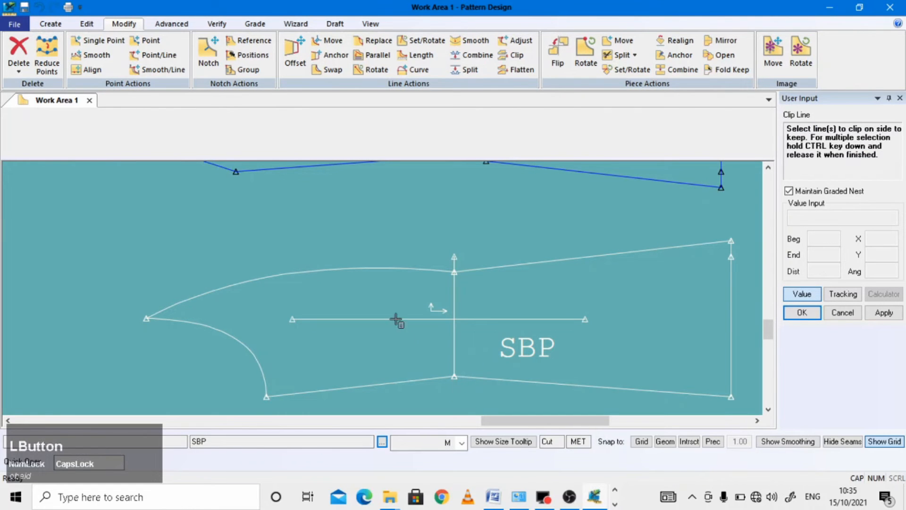
click(455, 283)
click(488, 270)
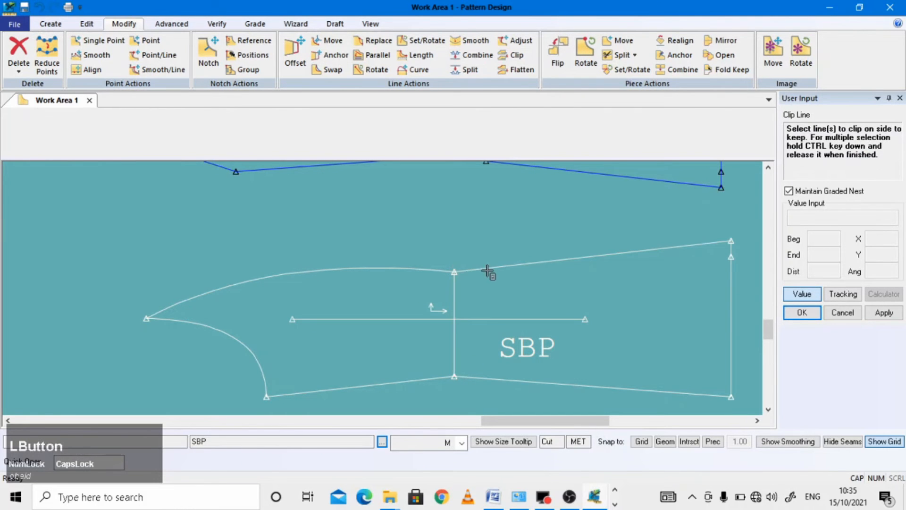
right_click(397, 230)
click(396, 231)
Step: Move the SBP piece closer beneath the FSP piece
scroll(344, 238, up, 10)
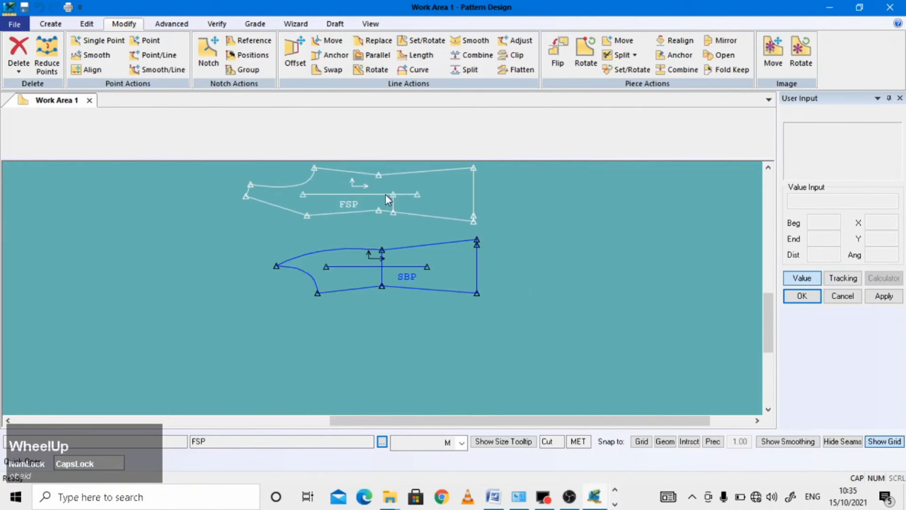
scroll(387, 195, down, 3)
right_click(412, 231)
click(354, 245)
click(416, 278)
click(418, 277)
click(403, 256)
scroll(536, 328, up, 5)
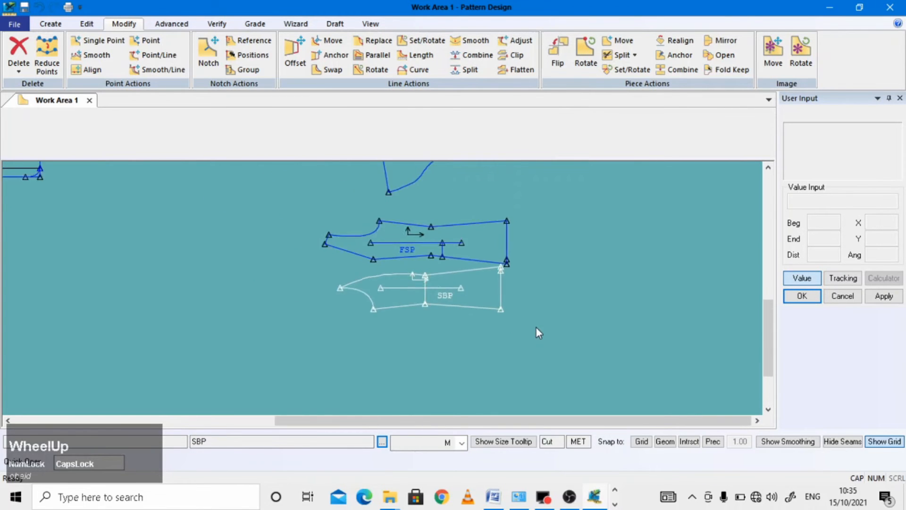
Step: Start tracing the back yoke from the draft, selecting the centre back line above the yoke curve
scroll(315, 214, down, 1)
scroll(315, 214, down, 2)
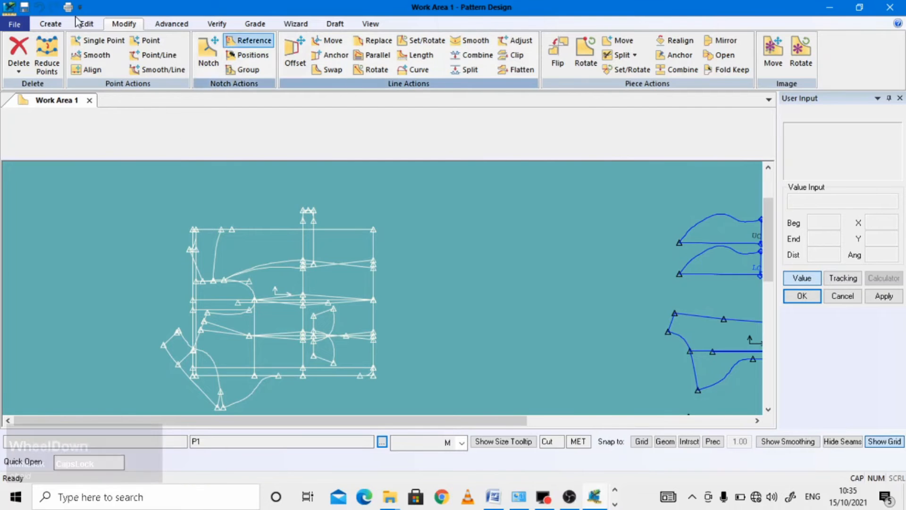
click(51, 24)
click(386, 62)
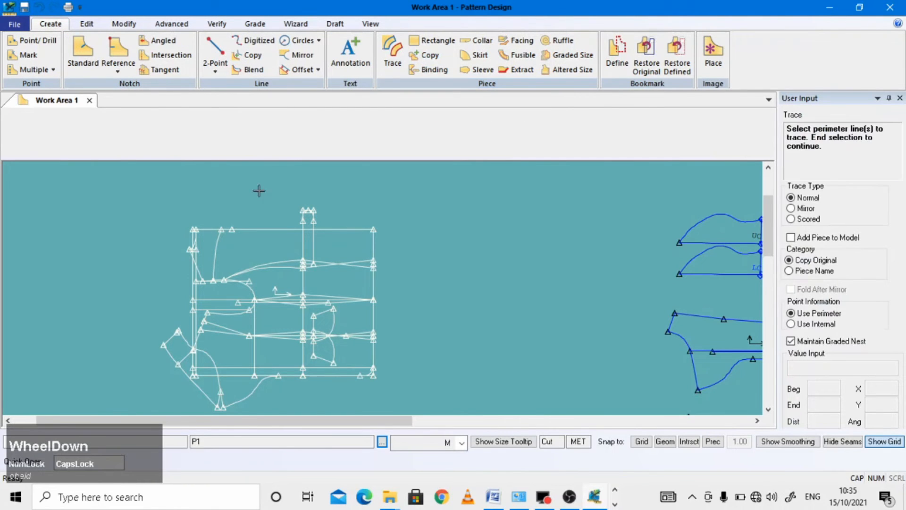
scroll(179, 265, down, 3)
click(166, 261)
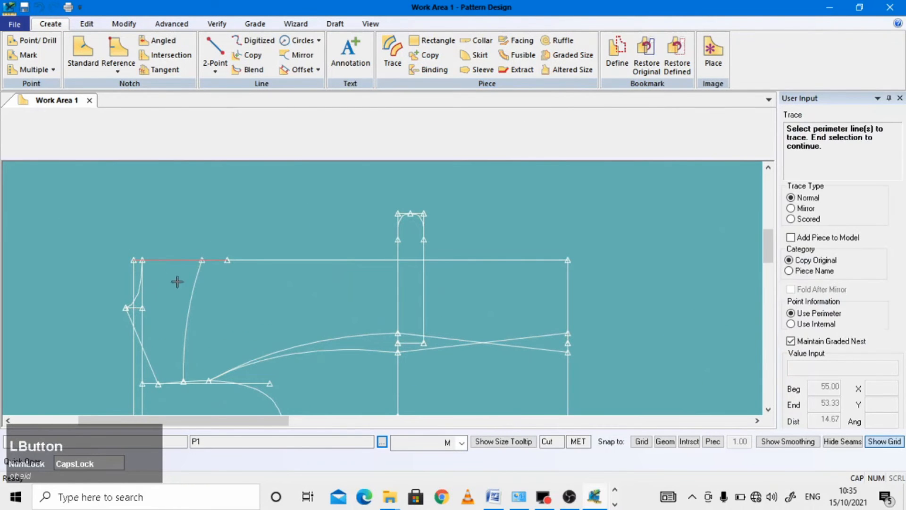
Step: Complete the back yoke perimeter with the yoke curve, short armhole segment, shoulder line and neckline, adding no internal lines
scroll(176, 385, down, 2)
scroll(283, 273, up, 2)
scroll(194, 373, down, 3)
scroll(204, 373, down, 2)
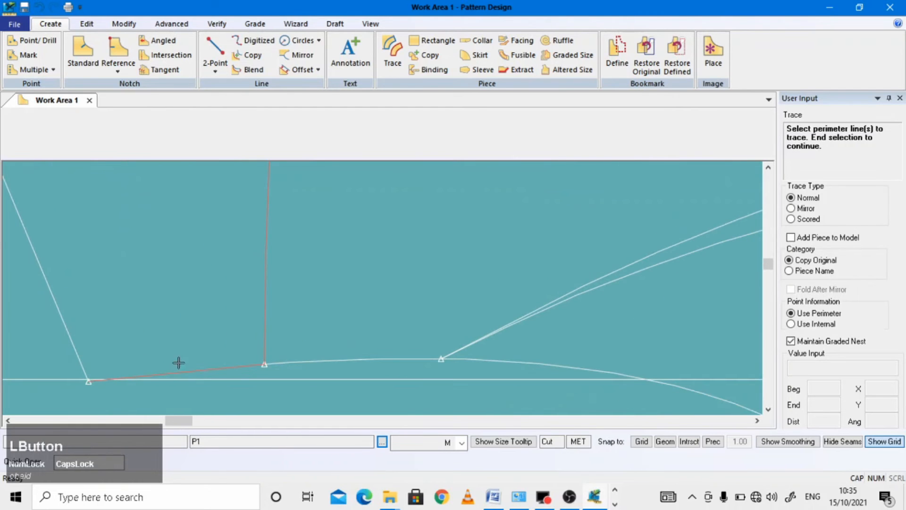
scroll(162, 385, up, 3)
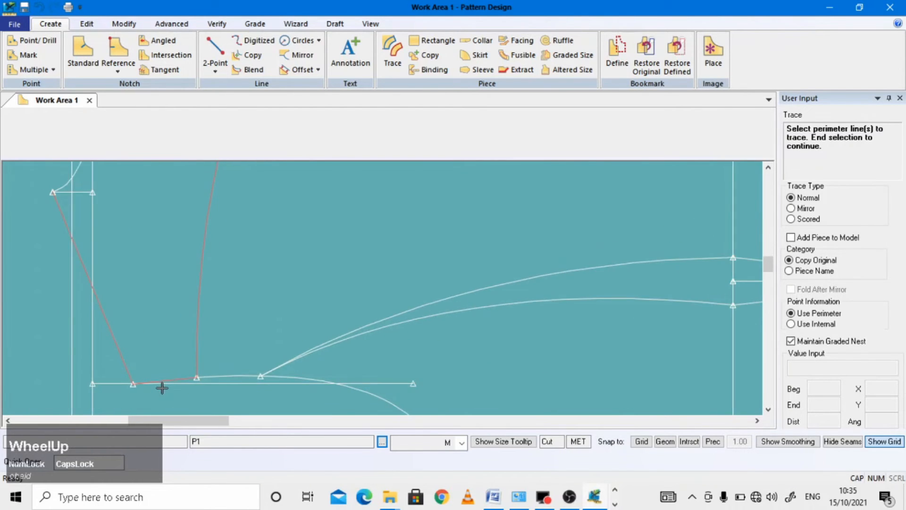
scroll(100, 229, down, 2)
scroll(124, 279, up, 4)
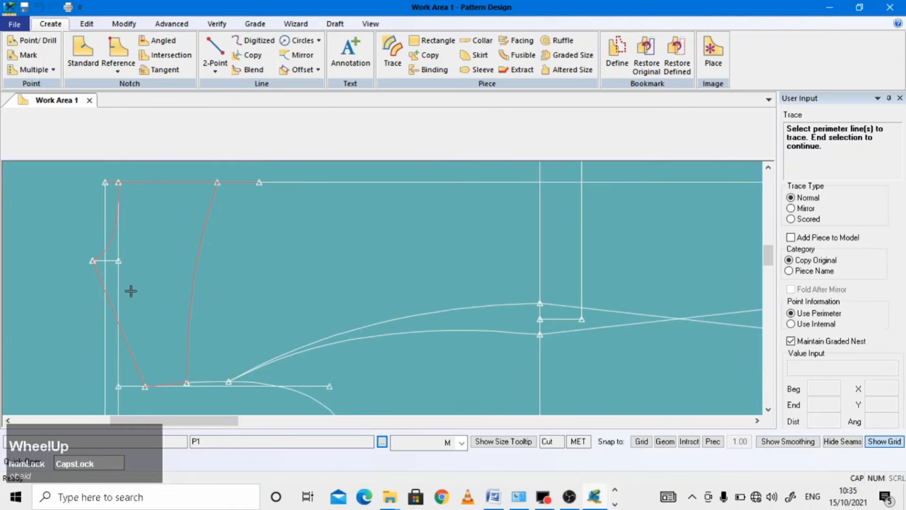
right_click(159, 235)
click(159, 235)
right_click(159, 235)
click(159, 235)
Step: Place the traced back yoke in the empty space clear of the draft and name the piece BY
scroll(159, 236, up, 3)
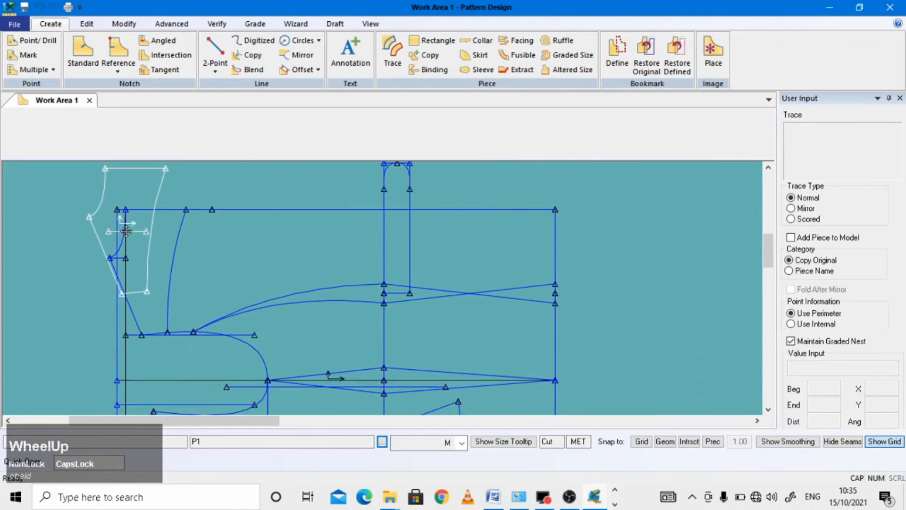
scroll(281, 279, up, 3)
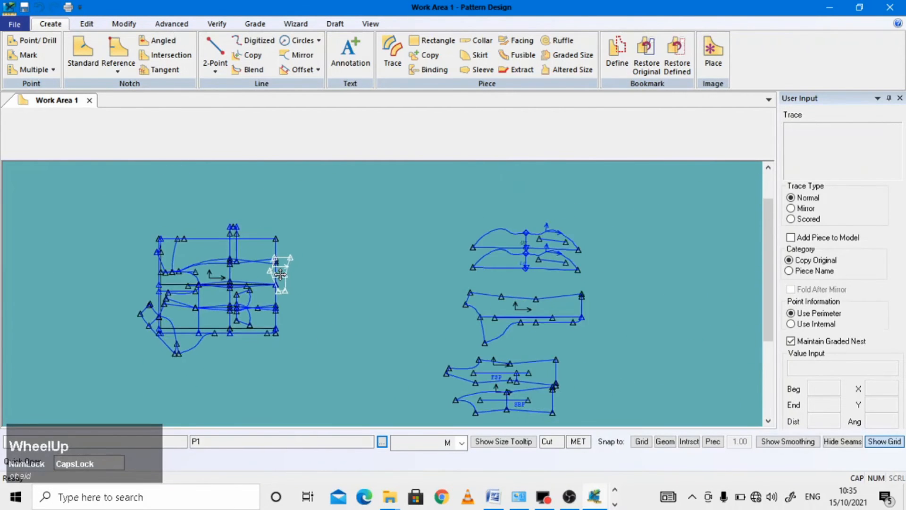
scroll(359, 295, down, 4)
scroll(402, 293, down, 3)
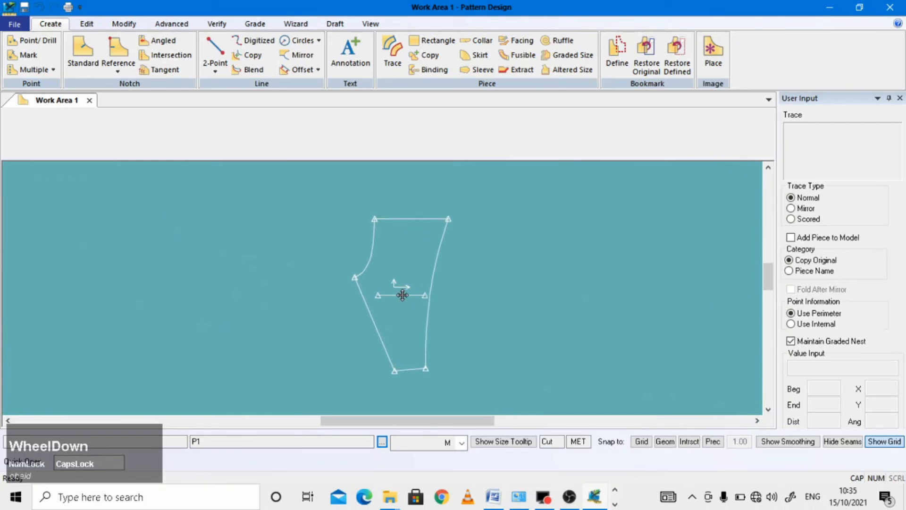
click(399, 294)
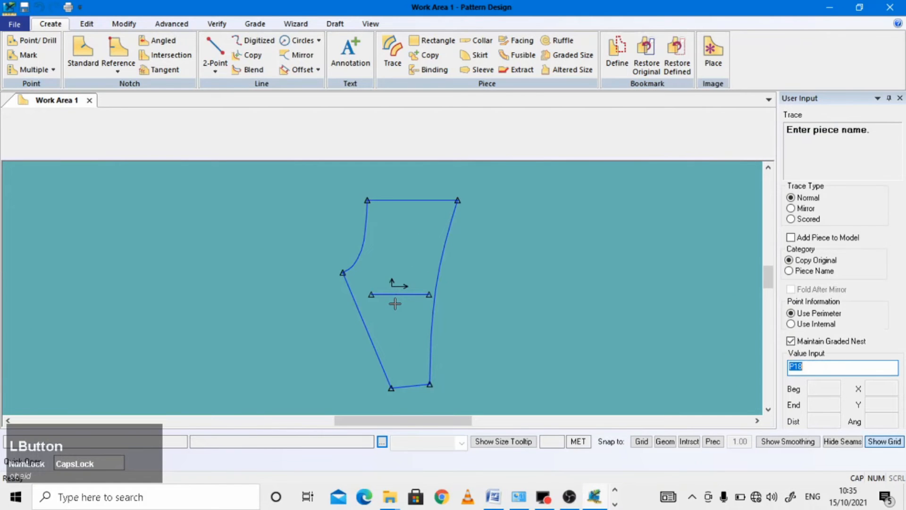
text(BY)
key(Return)
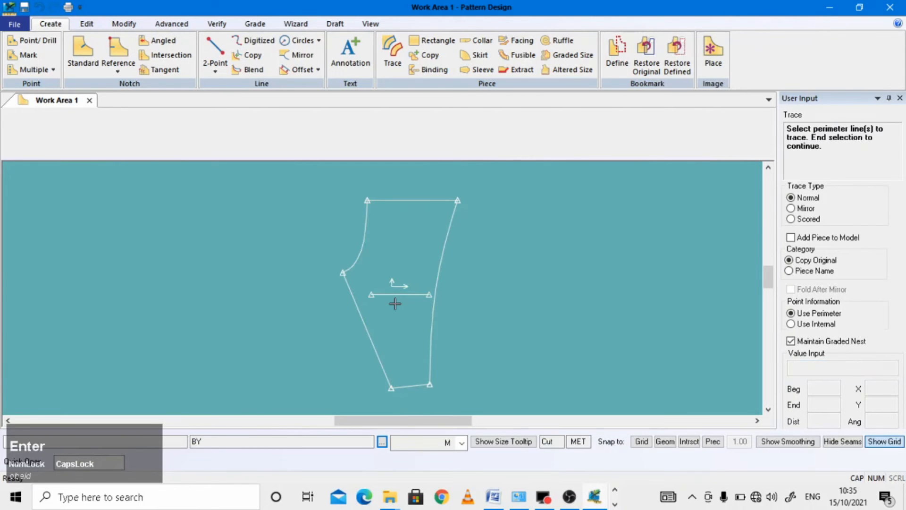
Step: Add the annotation BY with character size 2 on the yoke piece, above its grain line
click(350, 53)
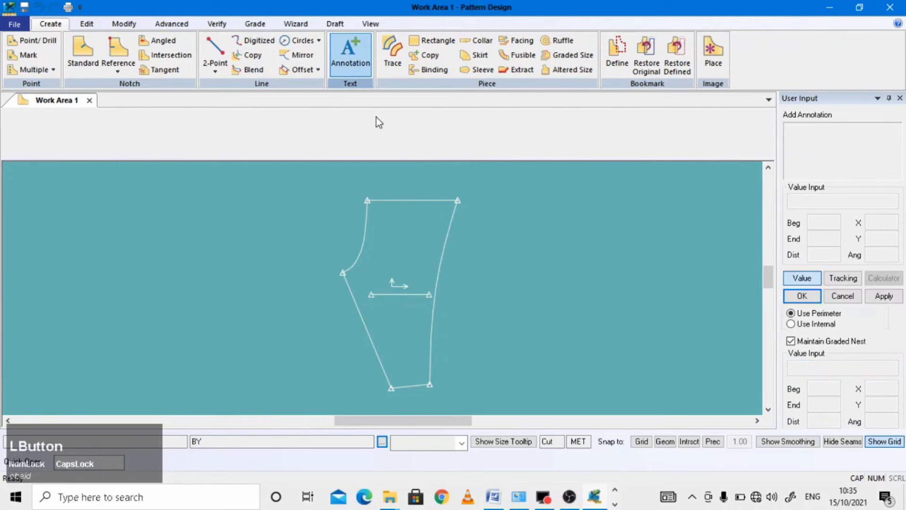
click(396, 253)
text(BY)
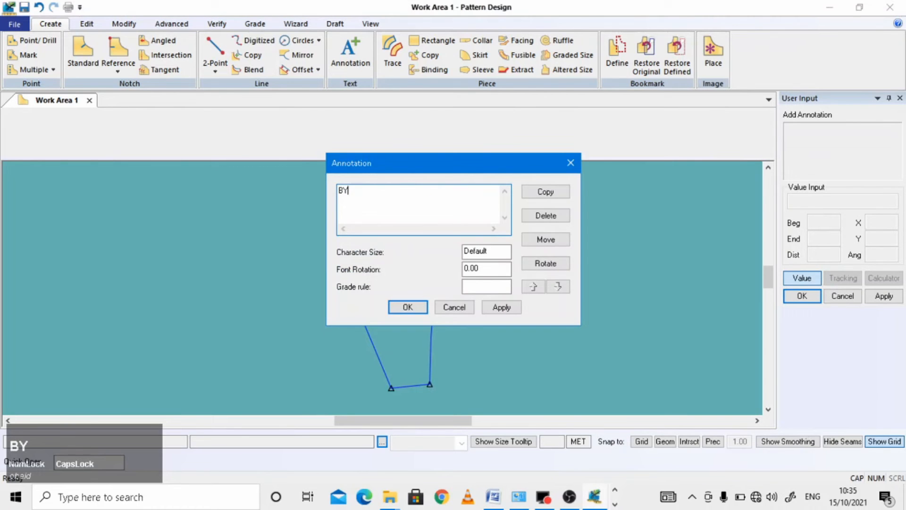
double_click(511, 250)
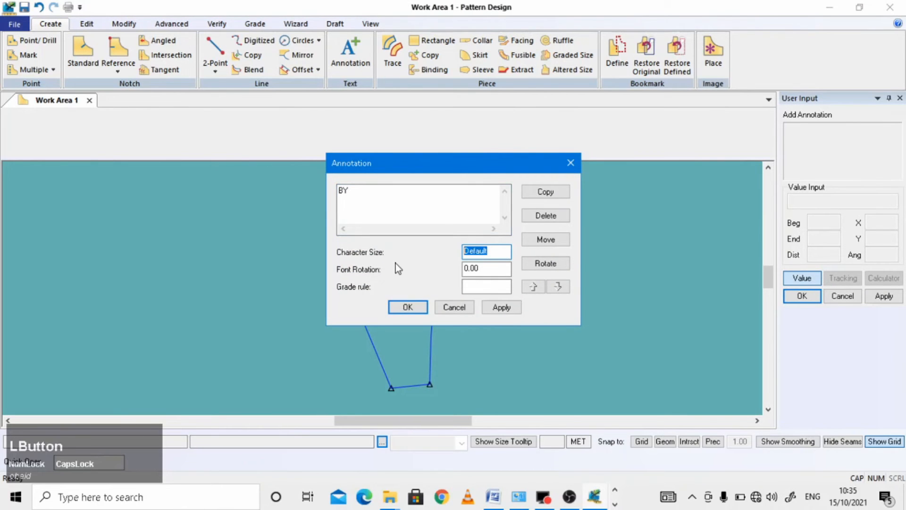
text(2)
click(408, 307)
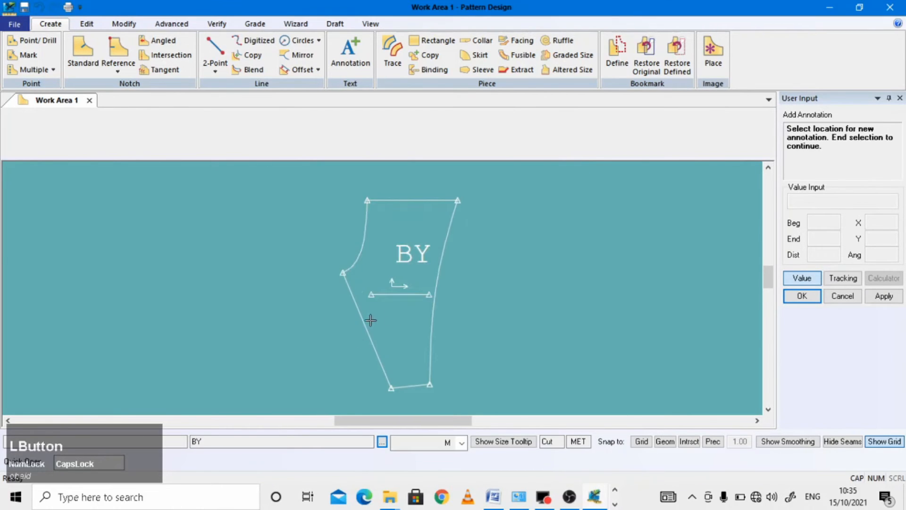
Step: Move the BY piece closer to the other extracted pieces, beside the front panel and FSP
scroll(370, 317, up, 3)
scroll(354, 258, up, 3)
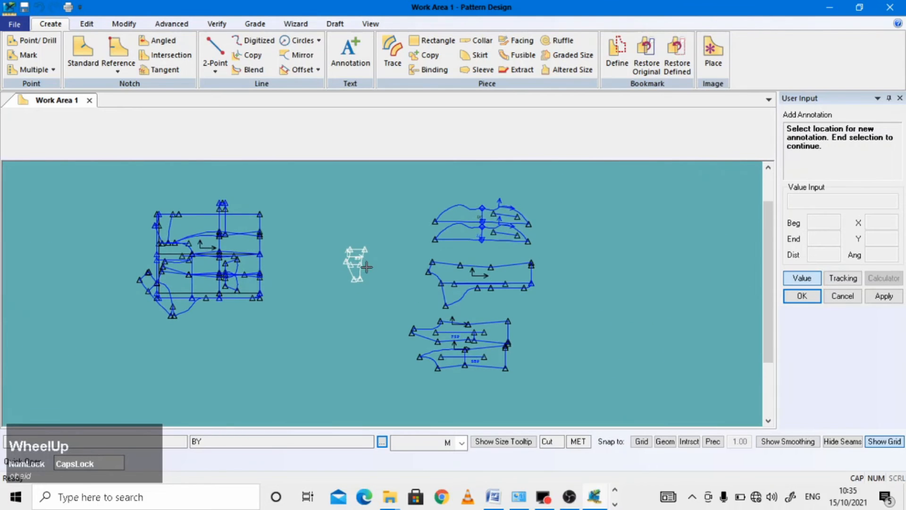
click(357, 264)
scroll(390, 293, down, 2)
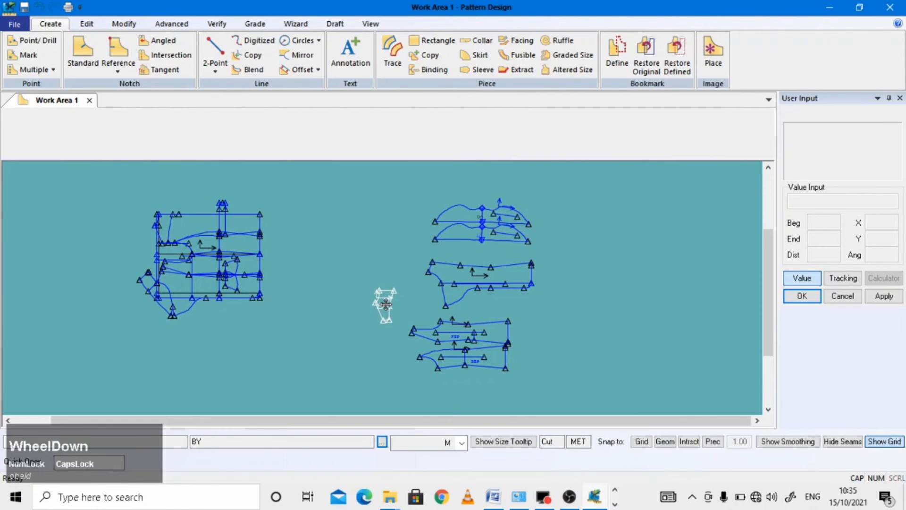
click(140, 200)
Step: Start tracing the back panel from the draft, selecting the centre back line, hem, lower panel seam and upper seam curve
scroll(137, 204, down, 2)
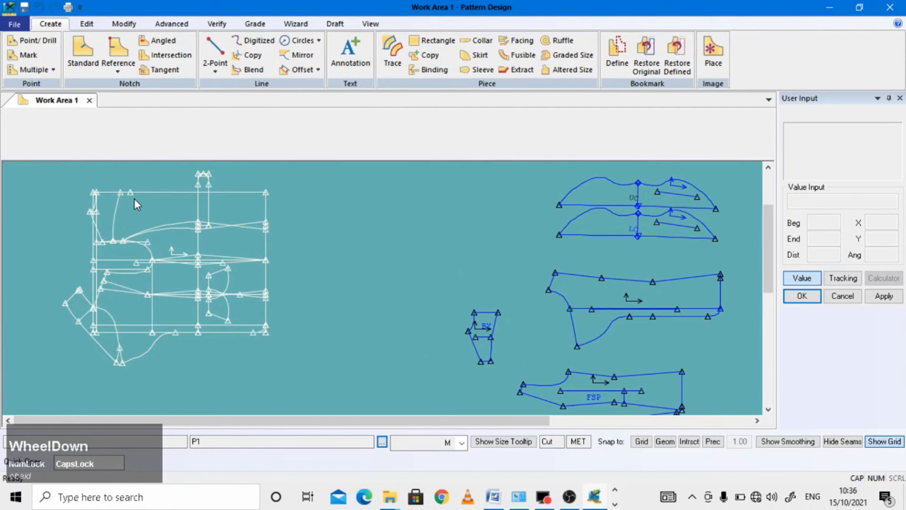
click(396, 55)
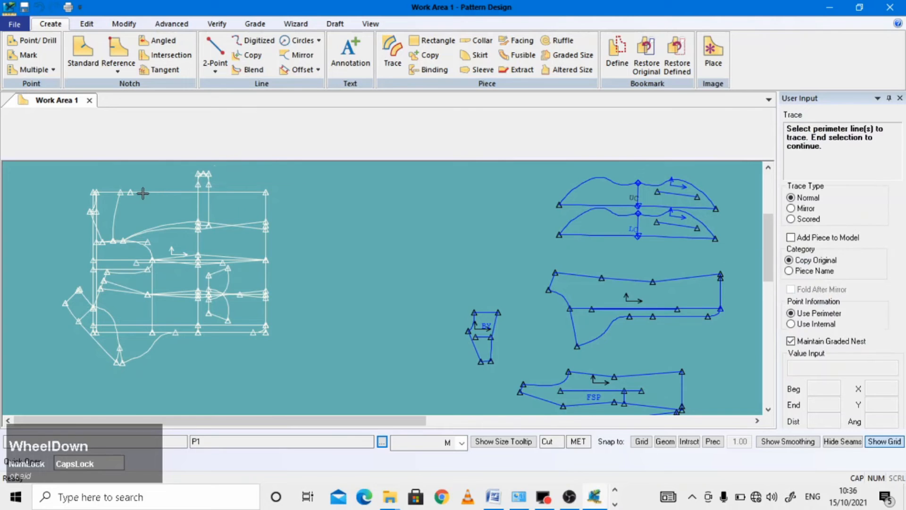
scroll(143, 193, down, 2)
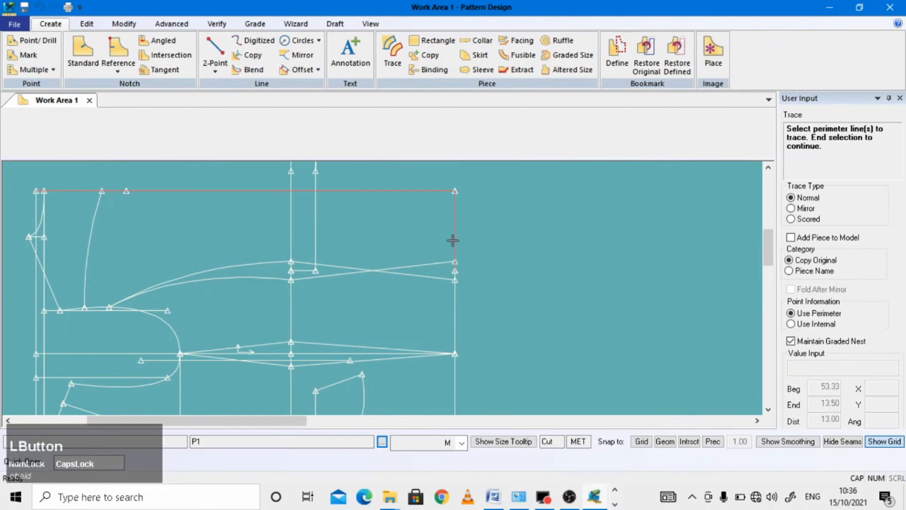
scroll(455, 284, down, 3)
click(453, 267)
click(435, 272)
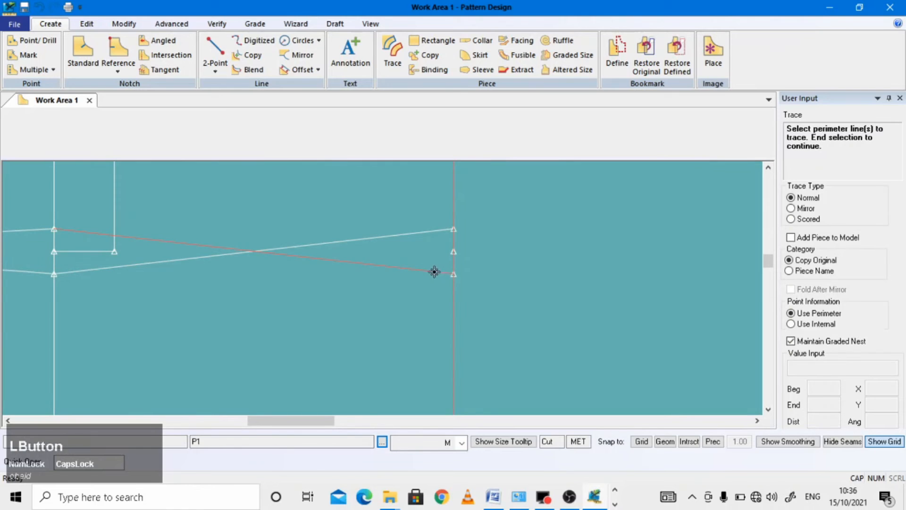
scroll(452, 298, up, 2)
scroll(452, 298, up, 1)
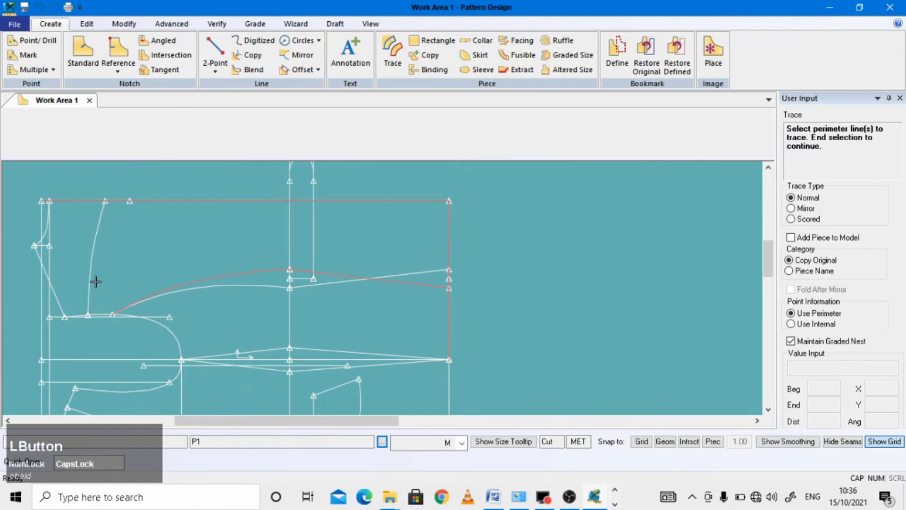
Step: Complete the back panel perimeter with the armhole segment and yoke curve, including the vertical waistline as an internal line
scroll(100, 314, down, 3)
click(97, 311)
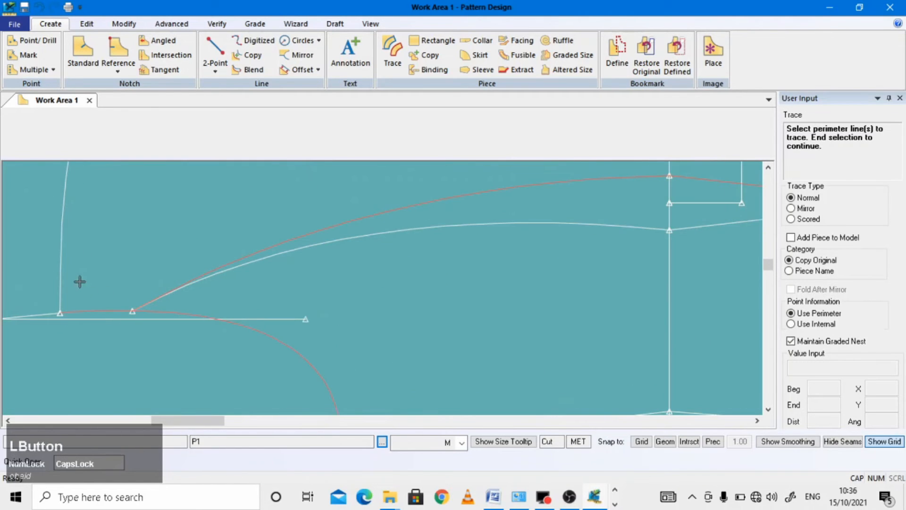
click(62, 260)
scroll(82, 303, up, 4)
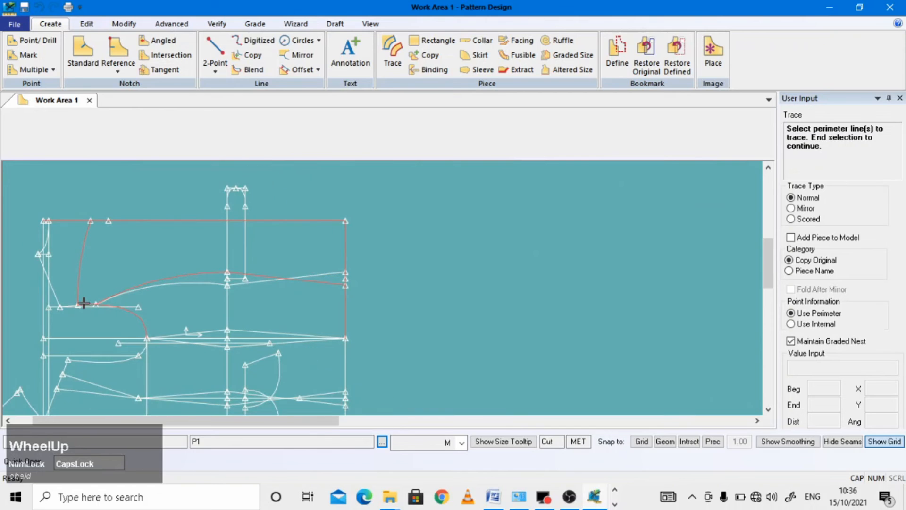
scroll(174, 239, down, 1)
right_click(199, 221)
click(201, 222)
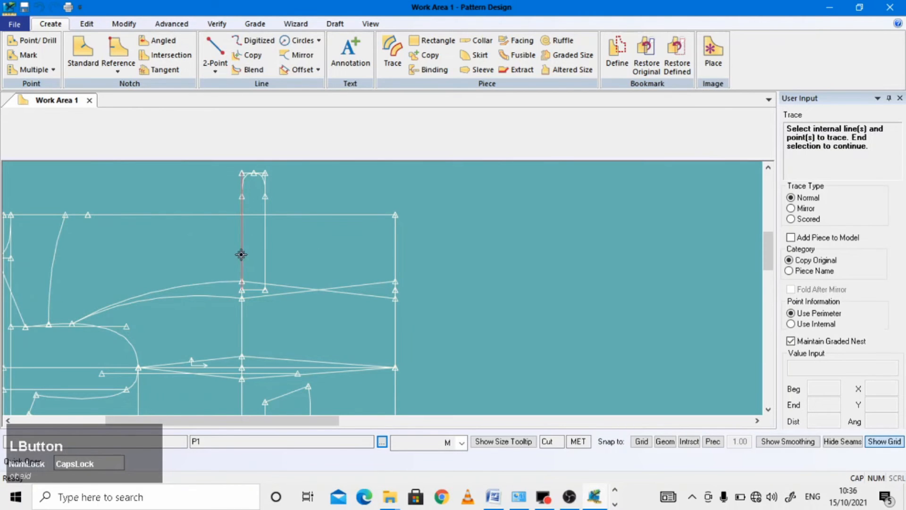
right_click(302, 258)
click(302, 259)
Step: Place the traced back panel in the empty space beyond the collar pieces, name it BP and end tracing
scroll(413, 253, up, 3)
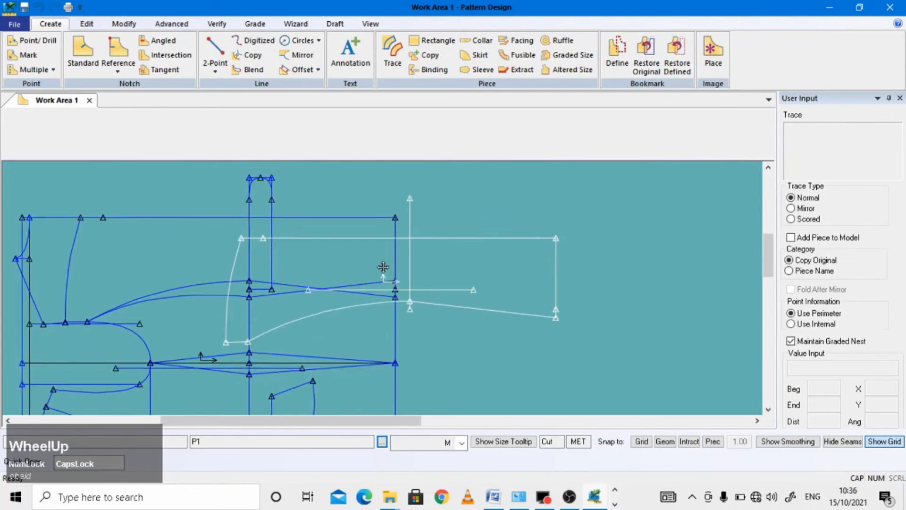
scroll(243, 229, up, 4)
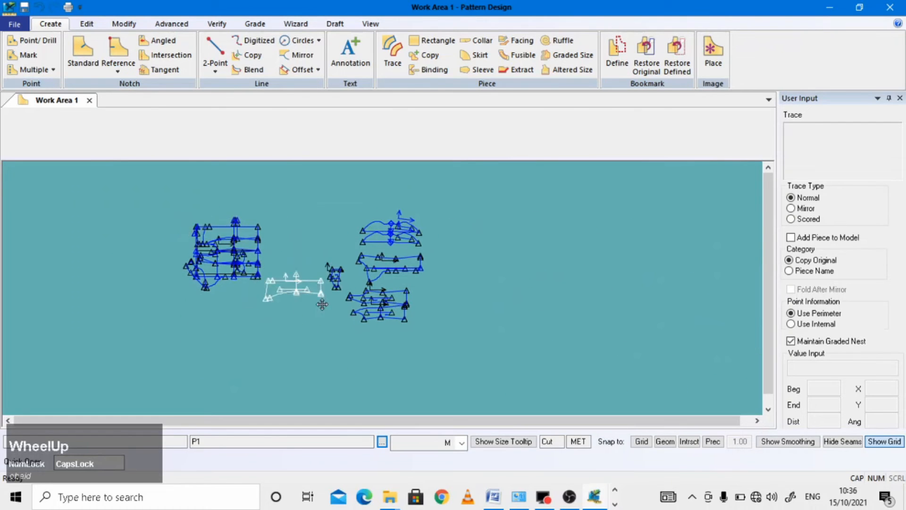
scroll(485, 323, down, 1)
scroll(512, 205, down, 2)
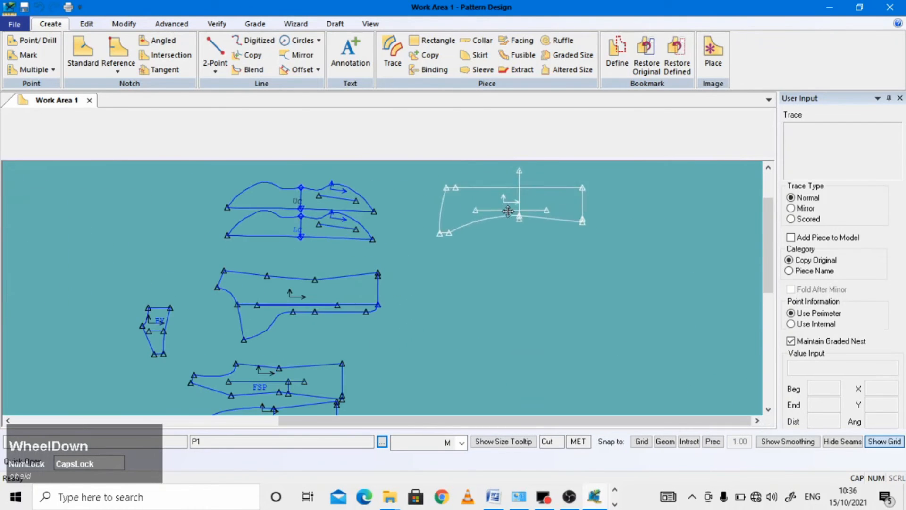
click(497, 253)
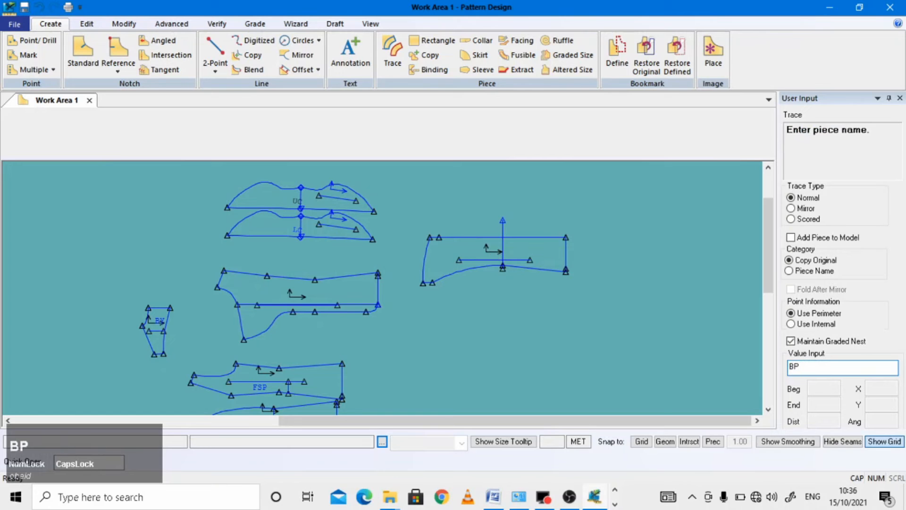
key(Return)
right_click(505, 270)
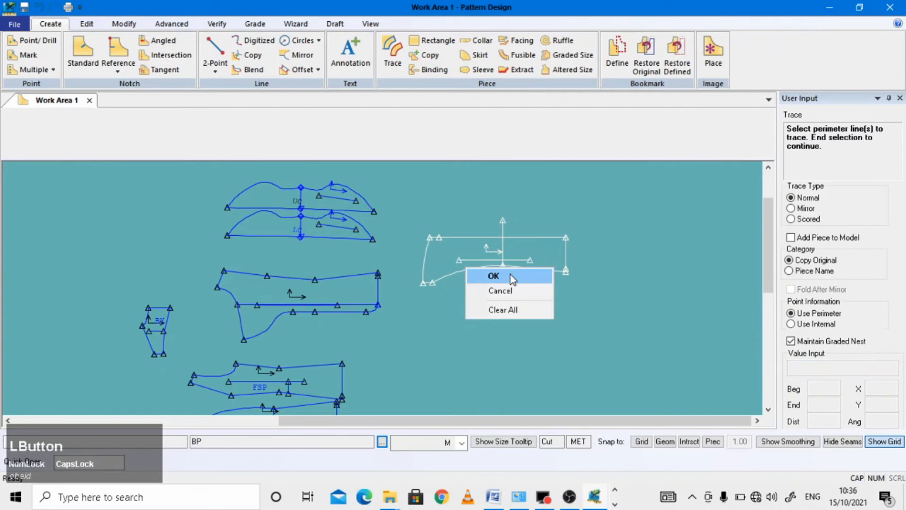
click(511, 277)
Step: Clip both ends of the BP piece's internal waistline at the panel seam and the centre back line
click(124, 24)
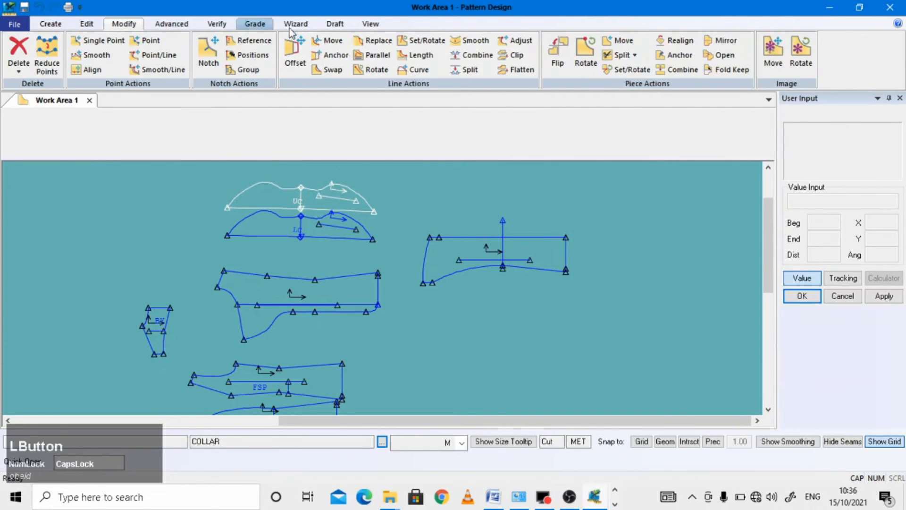
click(514, 55)
scroll(500, 234, down, 4)
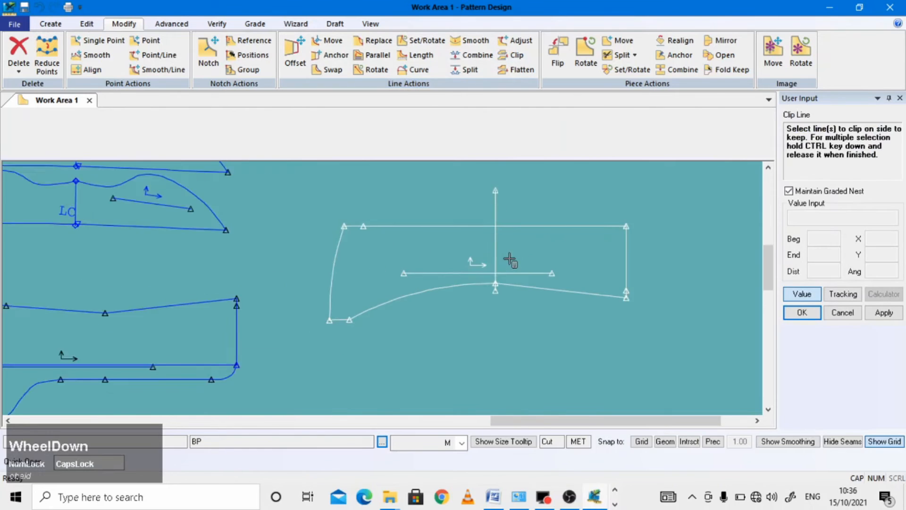
click(482, 269)
click(502, 313)
click(483, 235)
click(494, 196)
scroll(473, 252, up, 2)
scroll(473, 252, up, 1)
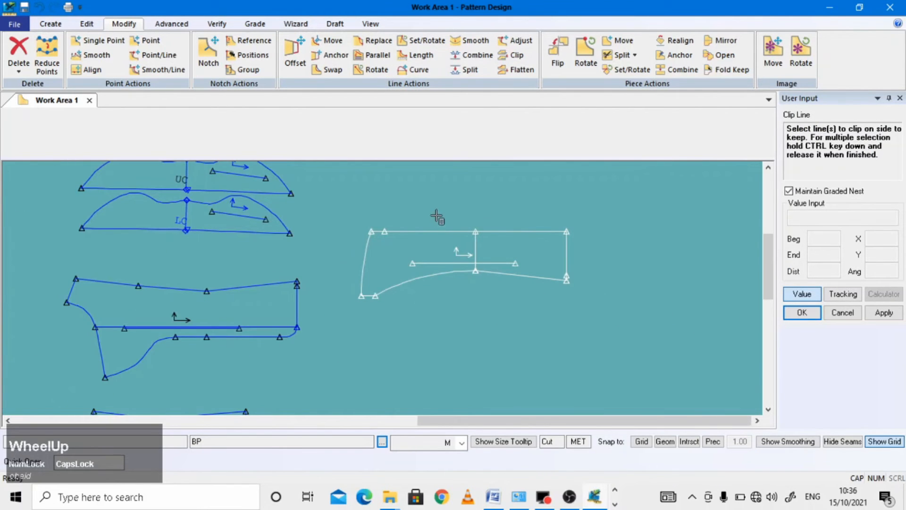
click(436, 211)
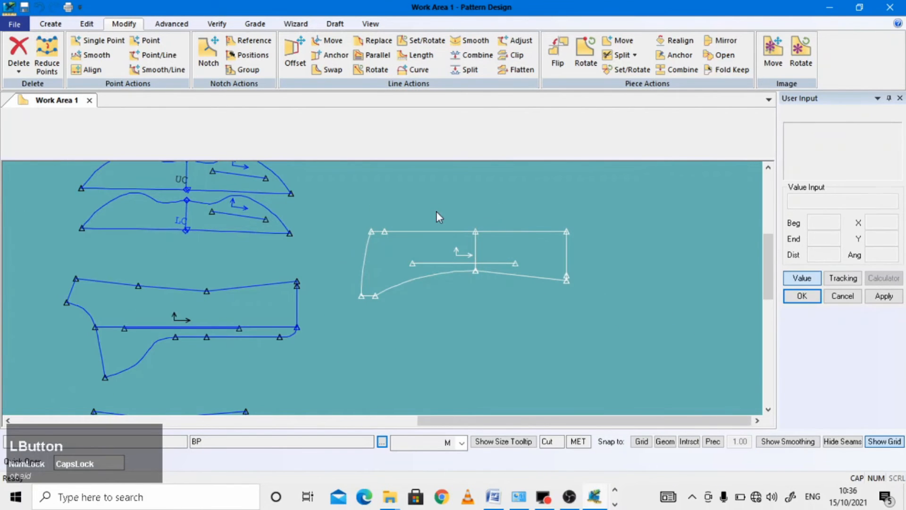
Step: Add the annotation BP with character size 2 on the back panel, above its grain line
click(50, 24)
click(350, 51)
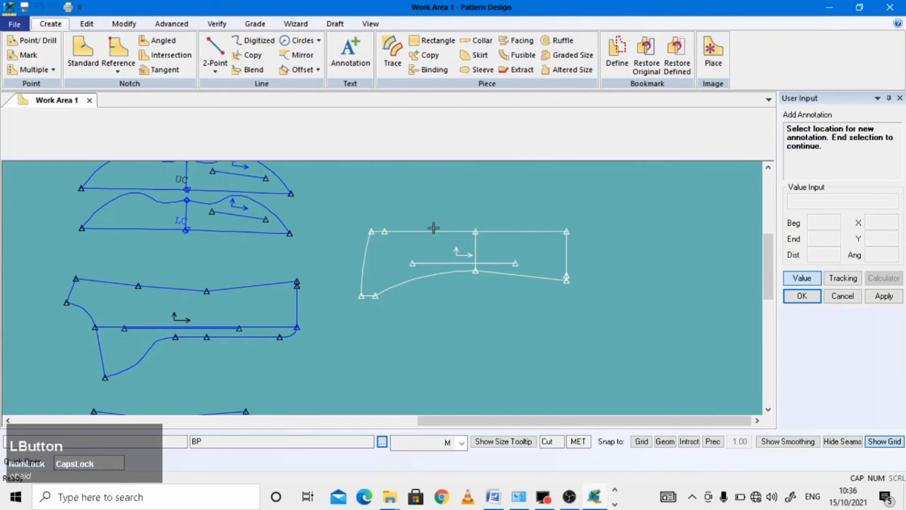
right_click(411, 251)
text(BP)
double_click(503, 251)
text(2)
mouse_move(459, 165)
mouse_down()
mouse_move(526, 261)
mouse_move(686, 137)
mouse_up()
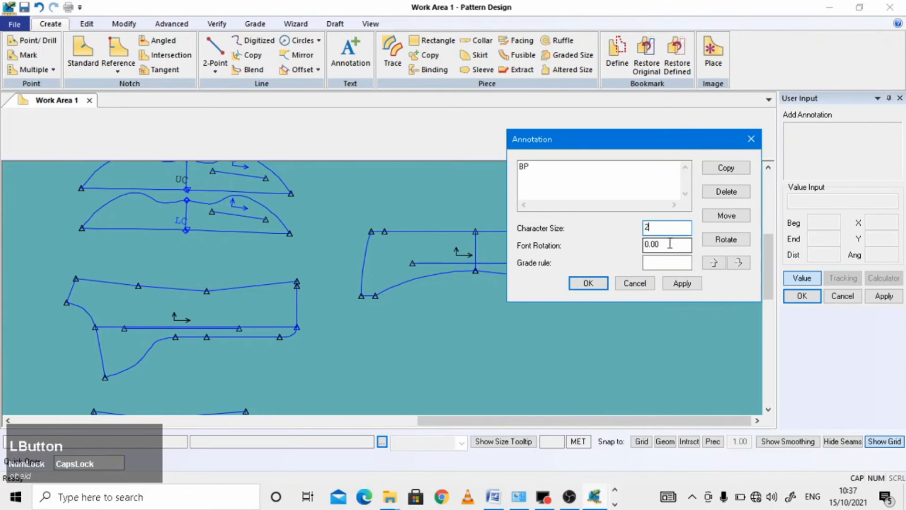
click(587, 283)
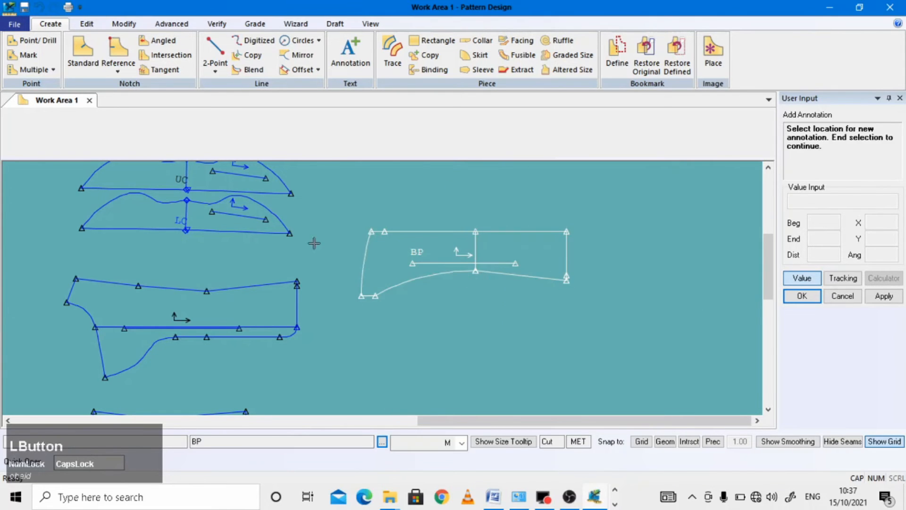
Step: Trace the upper of the two overlapping curved pieces in the draft along its vertical edge, slanted edge and curve, without internal lines
scroll(320, 256, up, 5)
scroll(82, 264, down, 5)
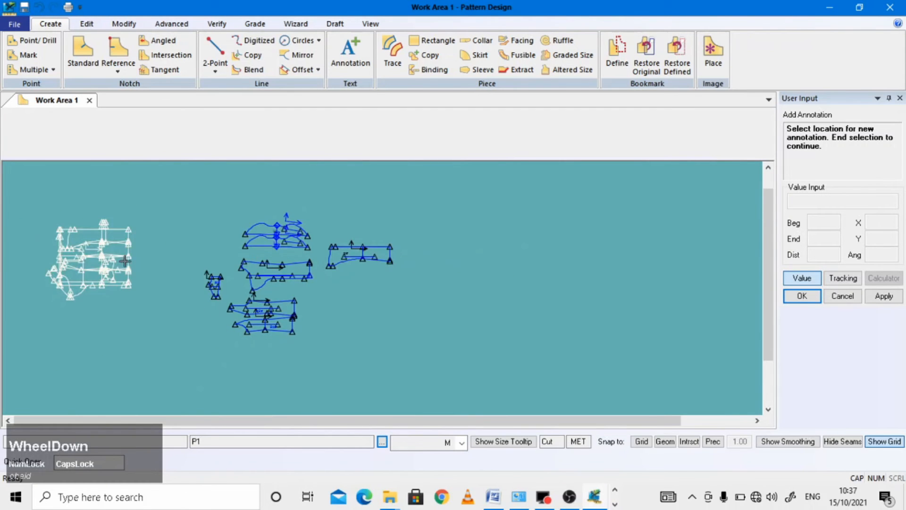
scroll(81, 264, up, 2)
scroll(99, 277, down, 4)
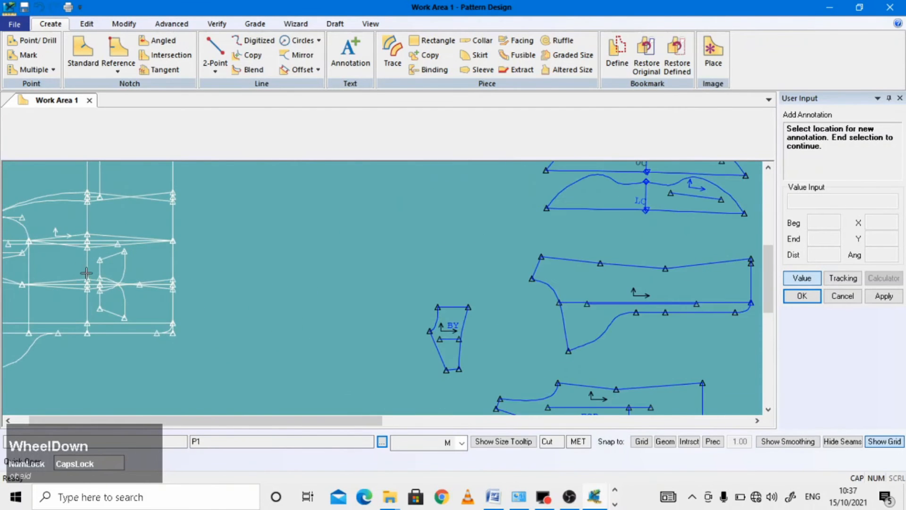
click(392, 50)
scroll(101, 268, down, 2)
scroll(92, 297, down, 3)
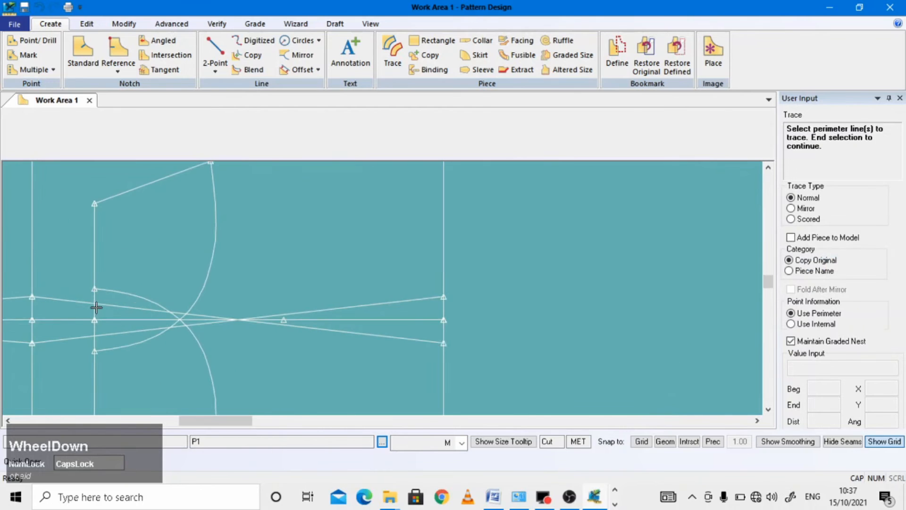
click(95, 298)
scroll(134, 282, up, 1)
scroll(134, 282, up, 1)
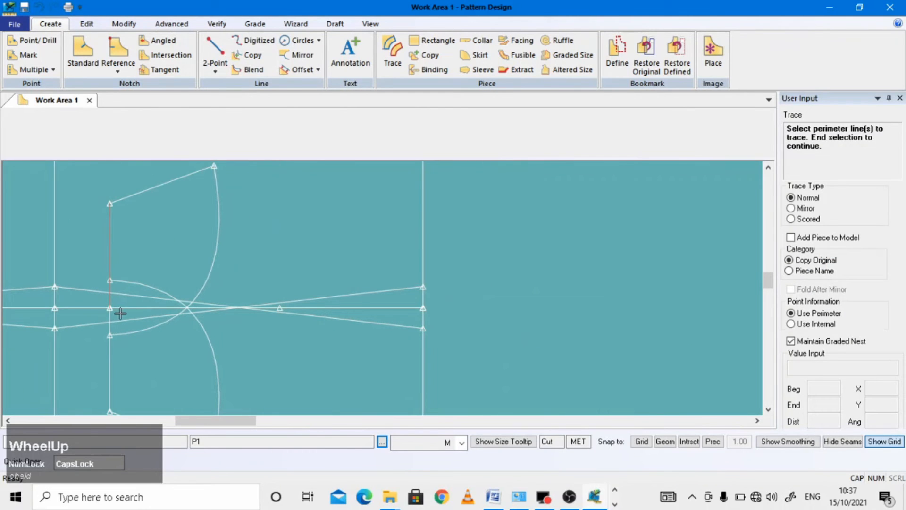
click(109, 313)
click(110, 245)
click(154, 189)
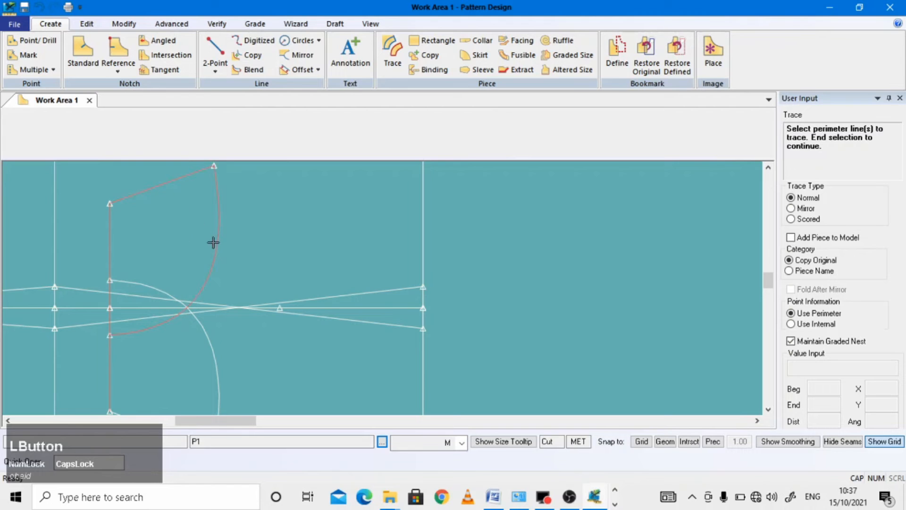
scroll(185, 282, up, 3)
click(232, 249)
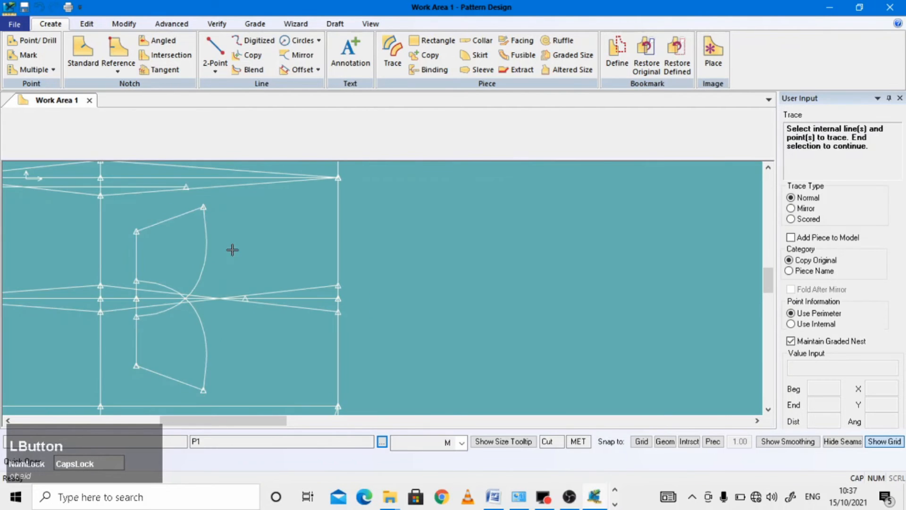
Step: Place the traced curved piece in the empty space beside the draft, name it W and end tracing
click(471, 267)
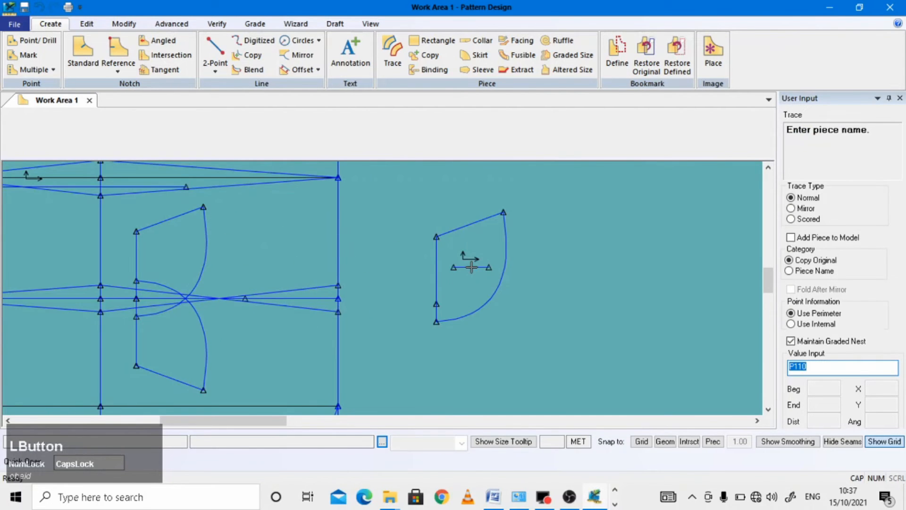
text(W)
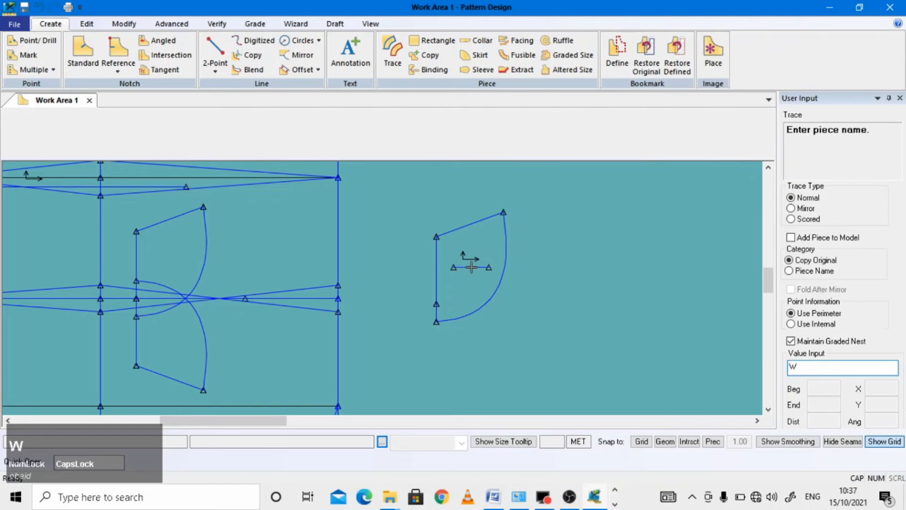
key(Return)
click(385, 239)
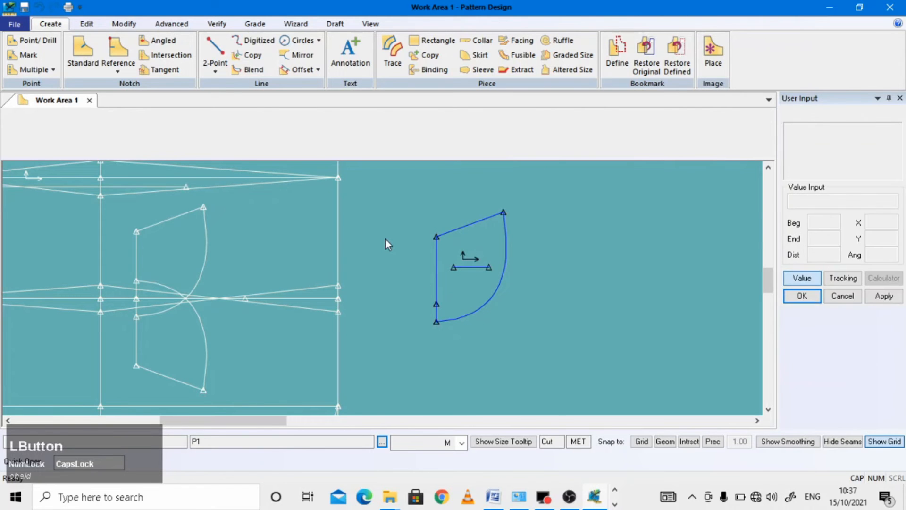
Step: Trace the perimeter of the lower overlapping curved piece in the draft, without internal lines
click(392, 52)
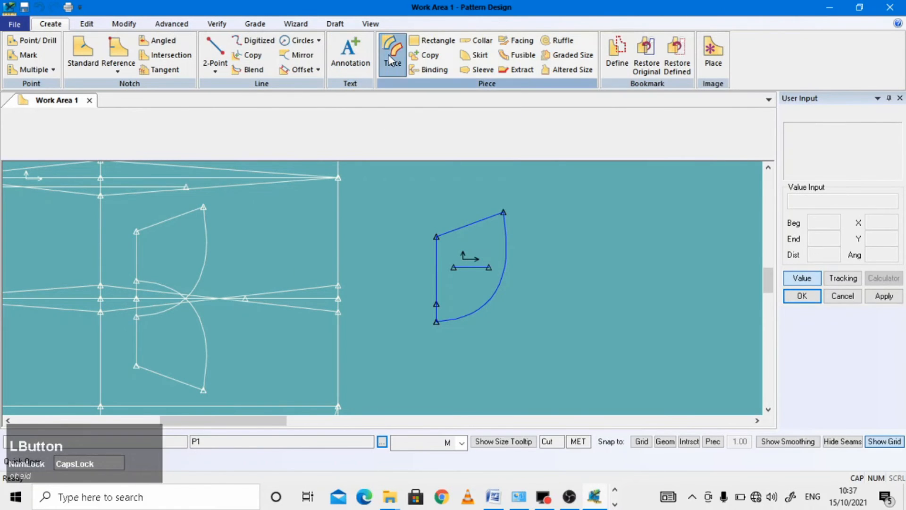
scroll(206, 313, down, 1)
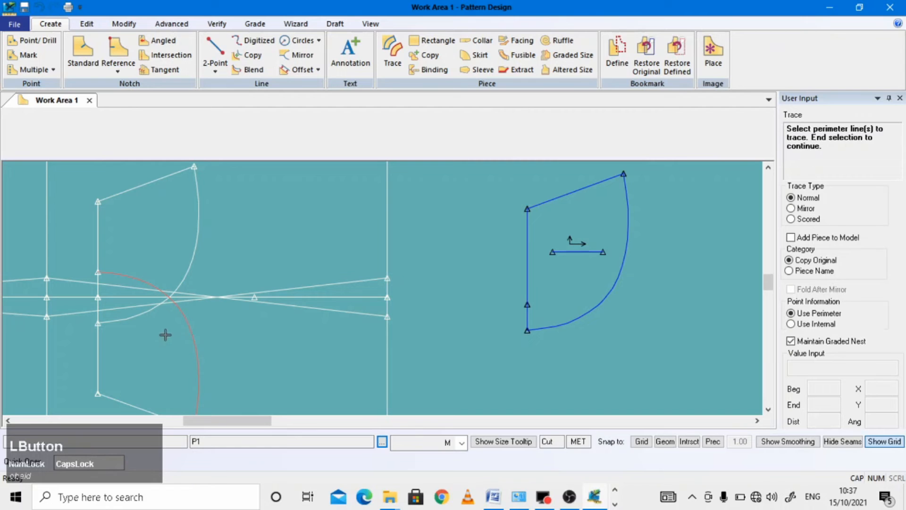
scroll(97, 289, down, 1)
click(124, 310)
click(98, 286)
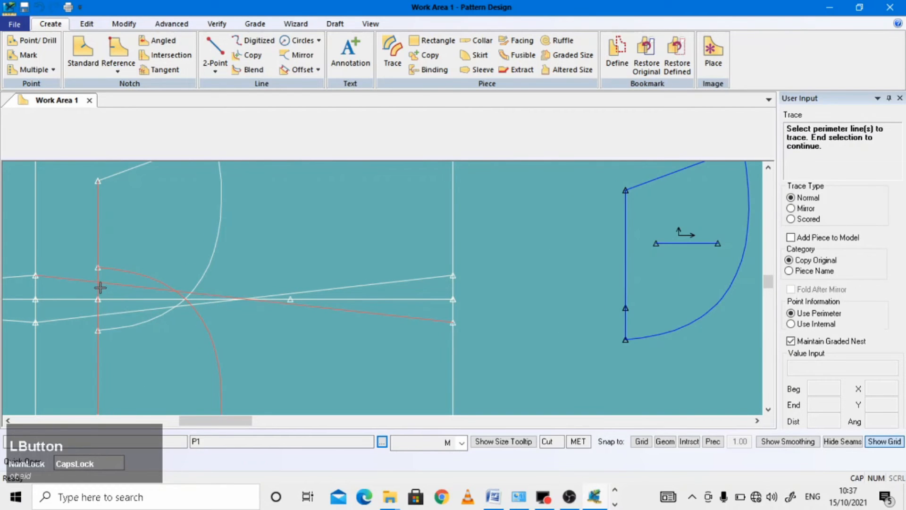
right_click(123, 286)
click(123, 287)
right_click(124, 285)
click(125, 289)
Step: Place the second curved piece diagonally below the W piece and accept its default name
scroll(124, 273, up, 2)
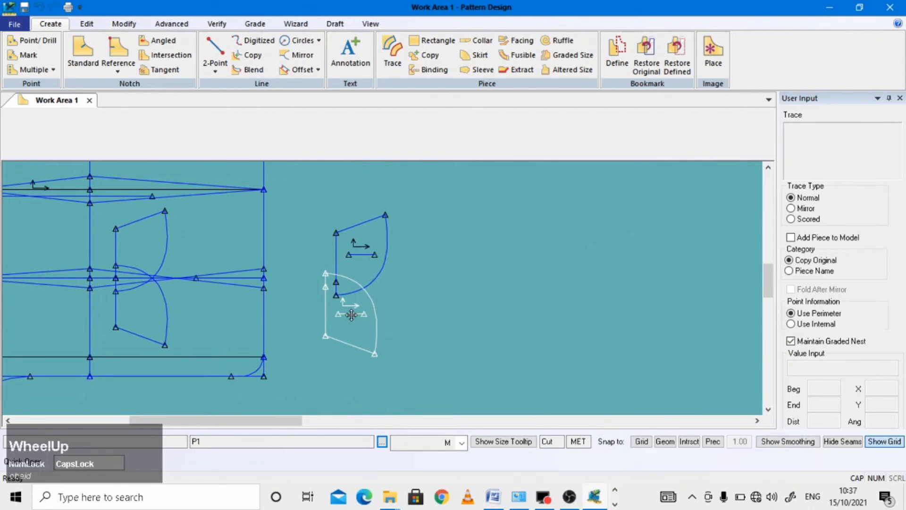
scroll(472, 308, down, 1)
click(477, 307)
click(545, 278)
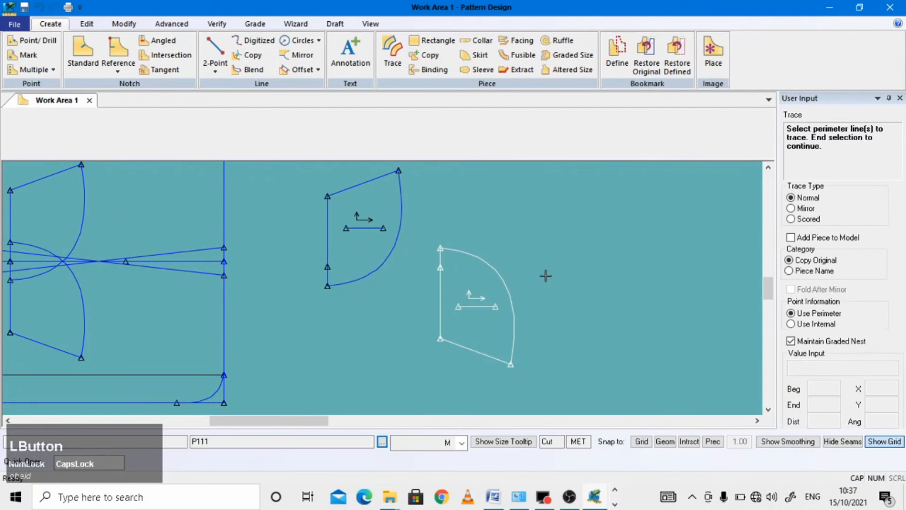
Step: Combine the split straight-edge segments into a single line on both traced curved pieces
click(124, 24)
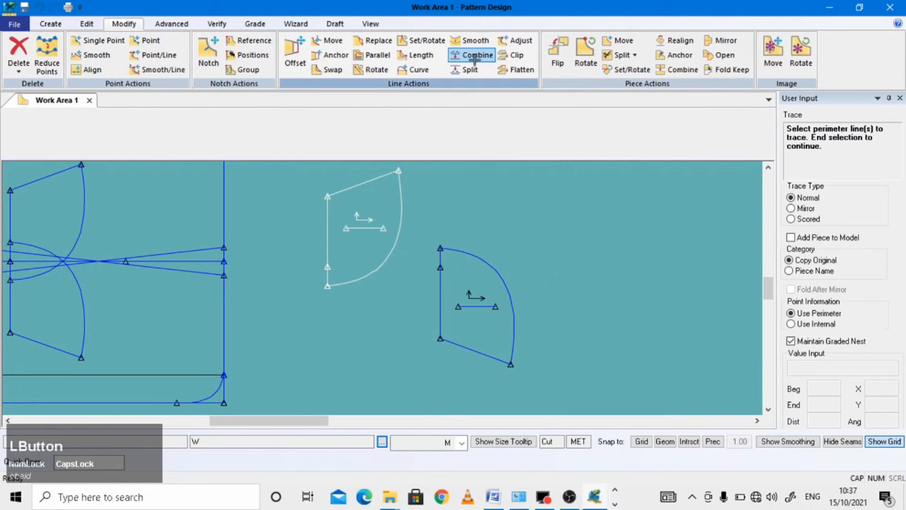
click(474, 55)
click(328, 236)
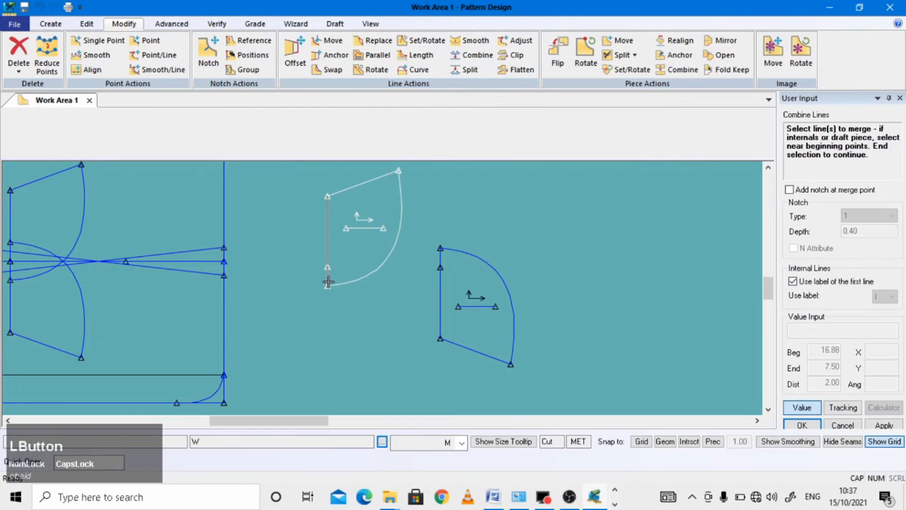
click(441, 260)
right_click(419, 285)
click(419, 285)
scroll(405, 289, up, 3)
right_click(498, 244)
click(499, 245)
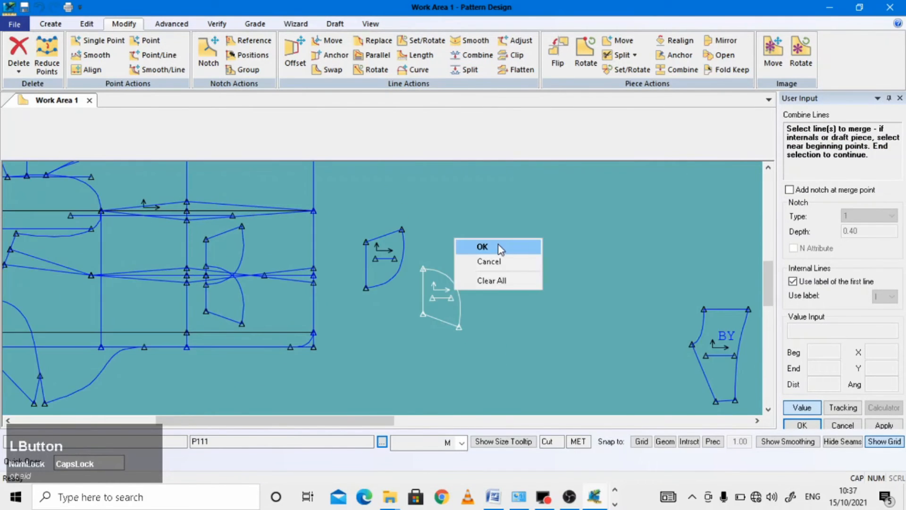
Step: Move the two curved pieces one above the other into the gap between the draft and the back yoke
scroll(275, 286, up, 4)
drag(332, 280, 406, 264)
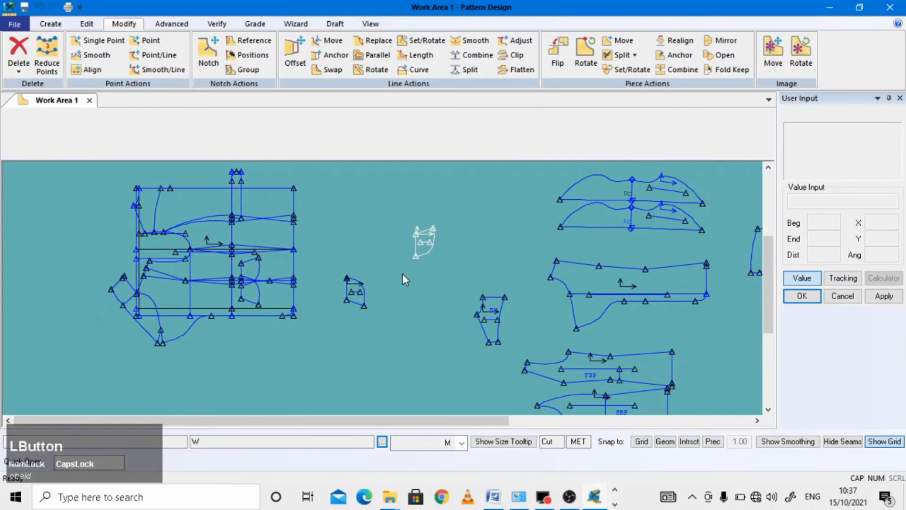
drag(347, 297, 433, 279)
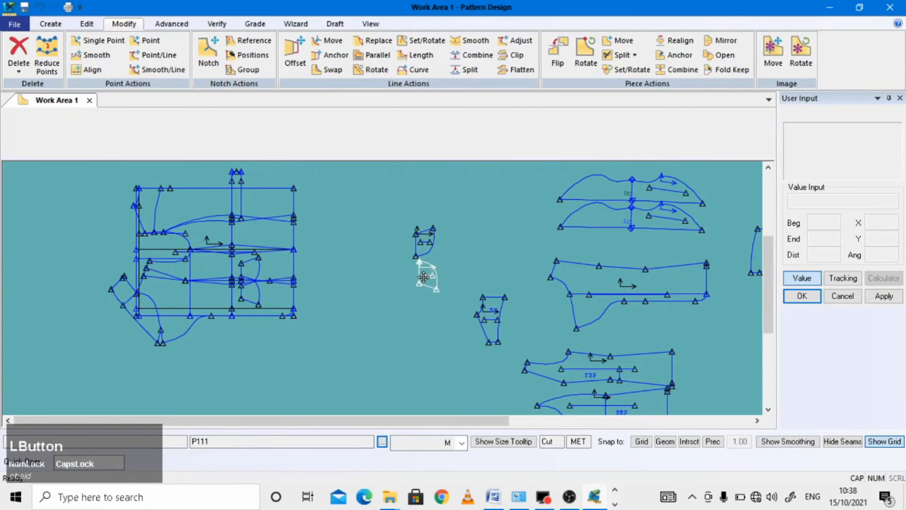
Step: Trace the narrow round-ended strip on the draft's waistline along its long sides, both end curves and short straight edge, without internal lines
scroll(314, 294, up, 3)
scroll(455, 288, down, 2)
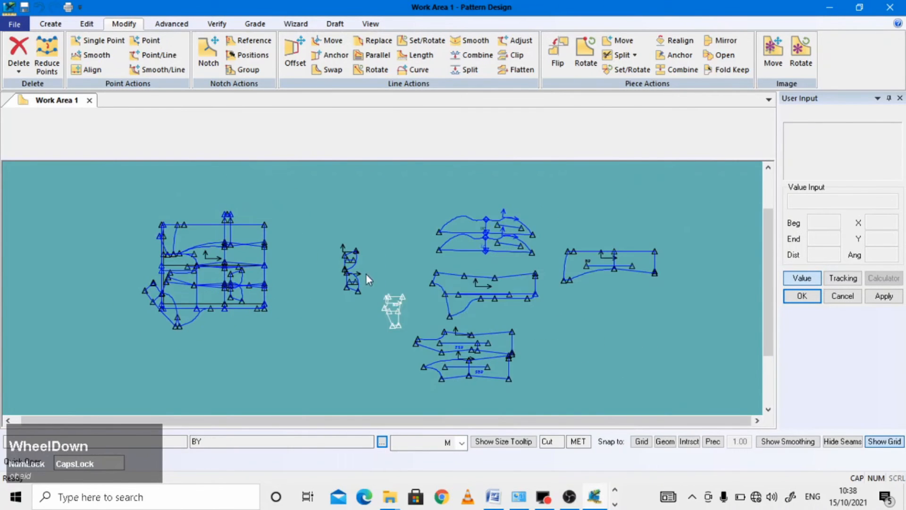
scroll(283, 226, down, 2)
click(50, 23)
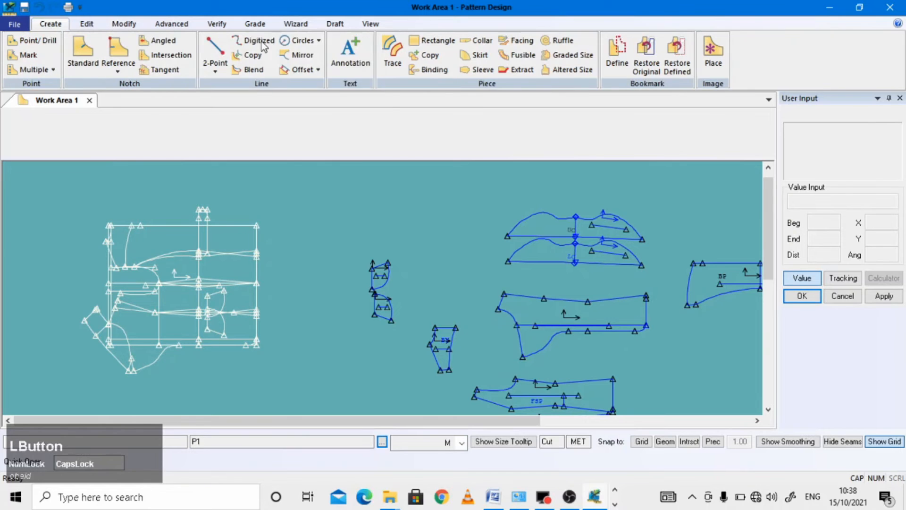
click(393, 49)
scroll(193, 230, down, 4)
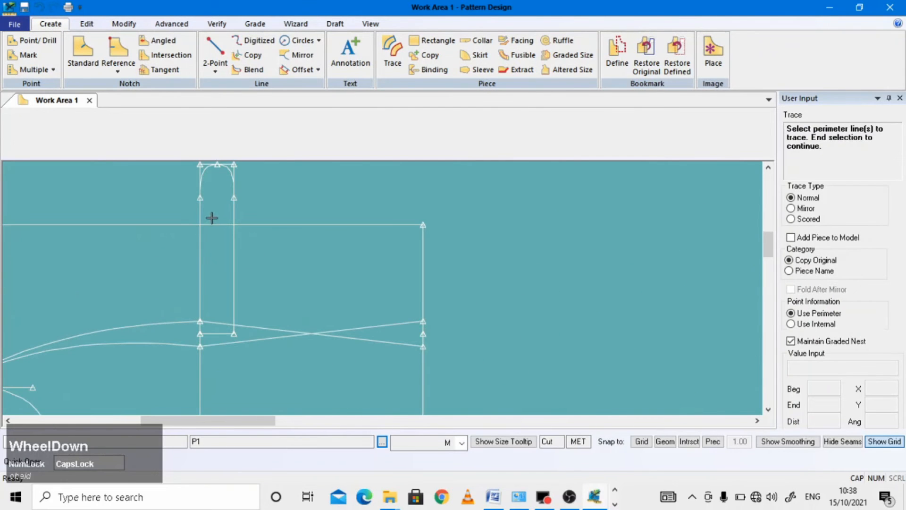
scroll(198, 310, down, 3)
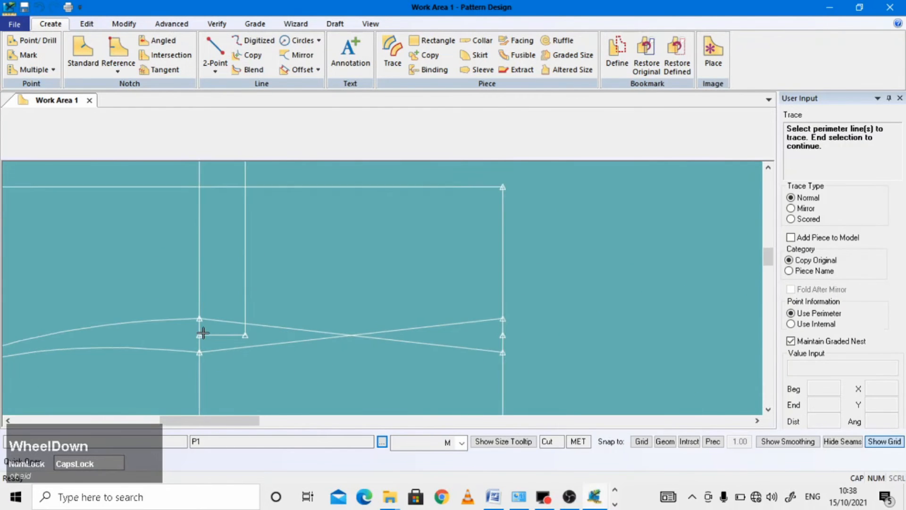
click(197, 322)
scroll(187, 332, up, 1)
scroll(186, 332, up, 3)
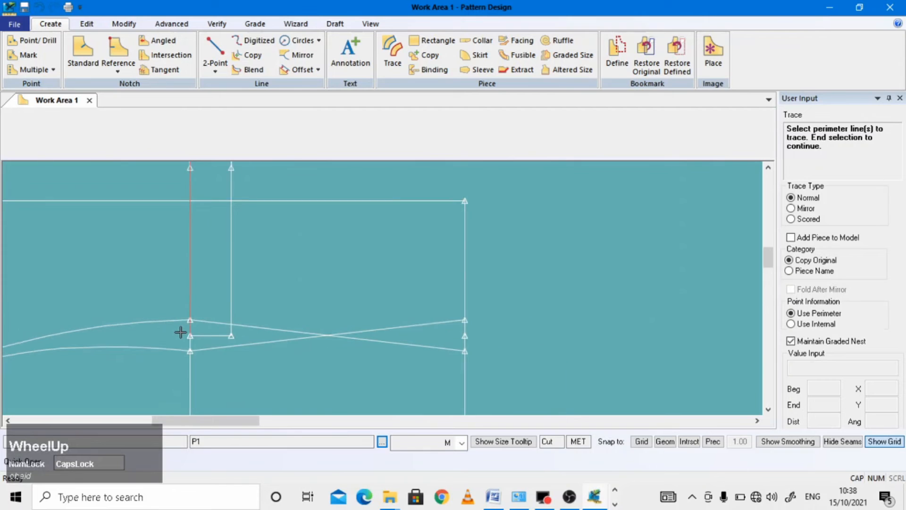
scroll(186, 224, down, 3)
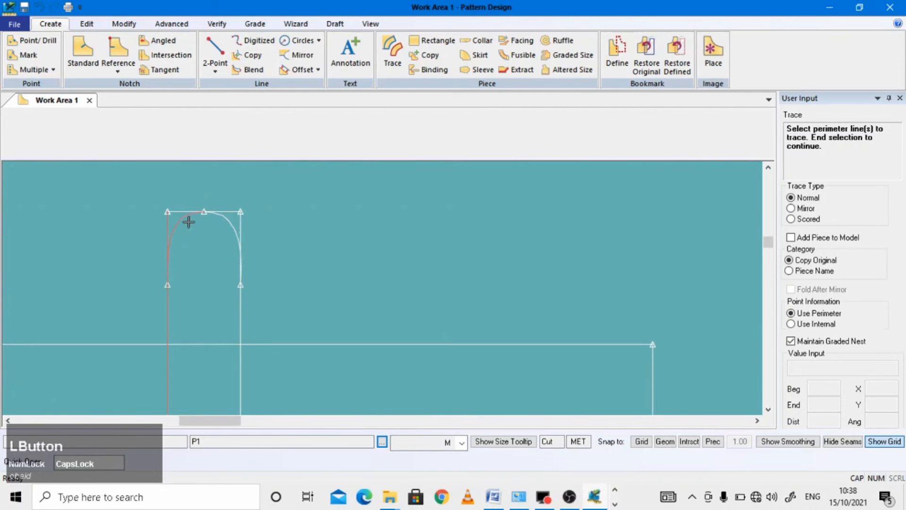
click(225, 222)
scroll(227, 222, up, 2)
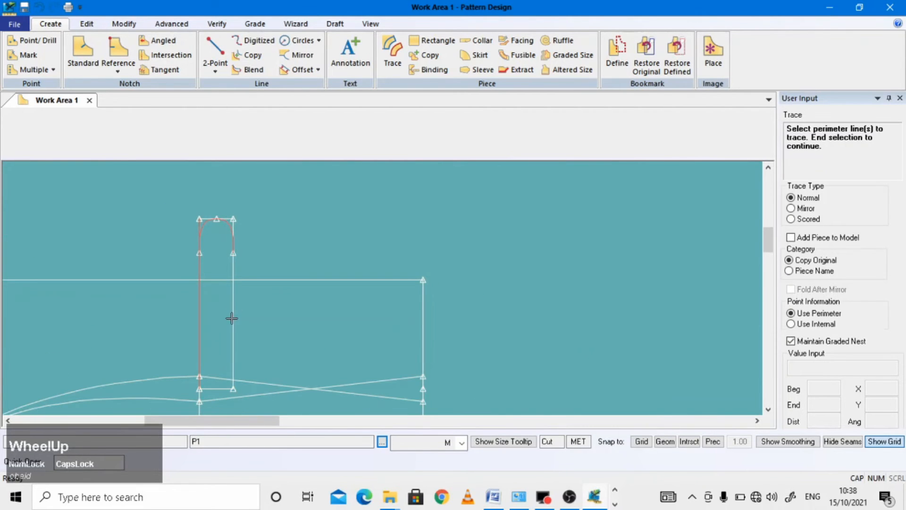
click(233, 318)
scroll(225, 379, down, 1)
right_click(229, 332)
click(217, 309)
right_click(215, 309)
click(213, 309)
Step: Place the traced strip between the draft and the collar pieces and accept its default name
scroll(193, 230, up, 3)
scroll(263, 226, up, 2)
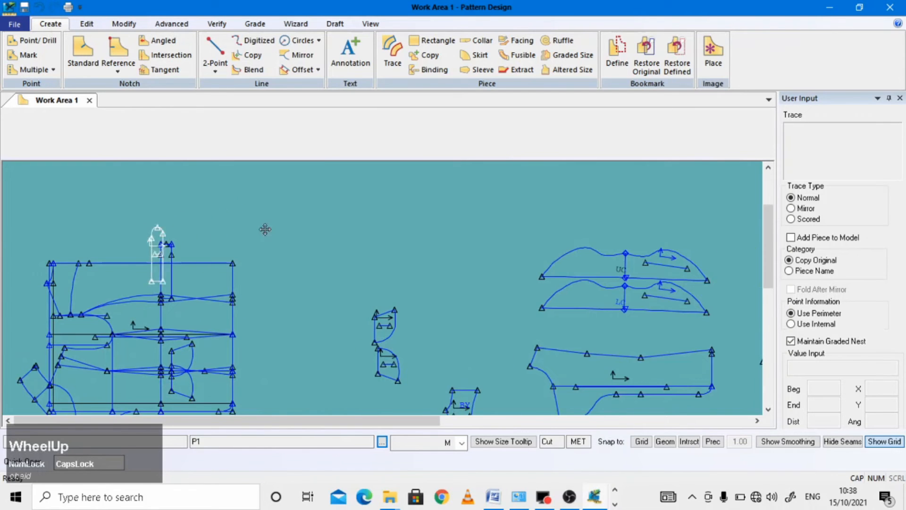
scroll(427, 284, down, 3)
click(426, 278)
right_click(484, 273)
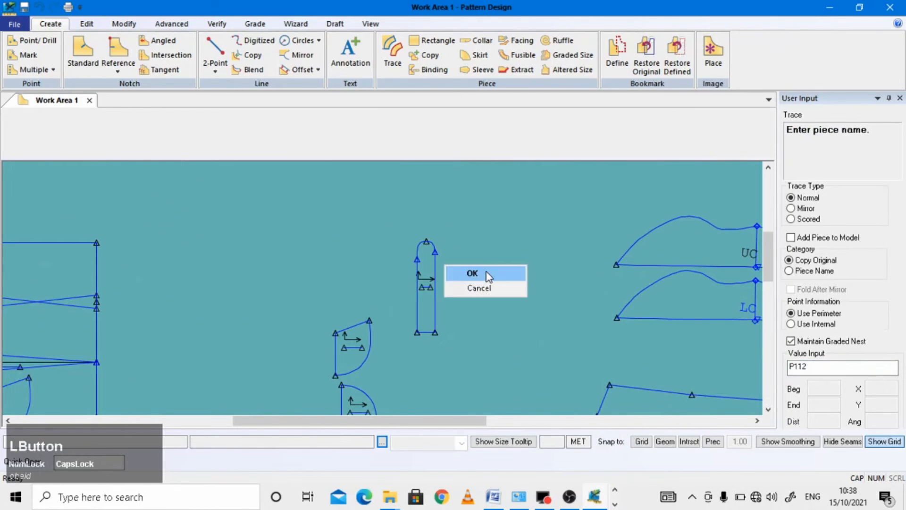
click(486, 275)
scroll(303, 251, up, 3)
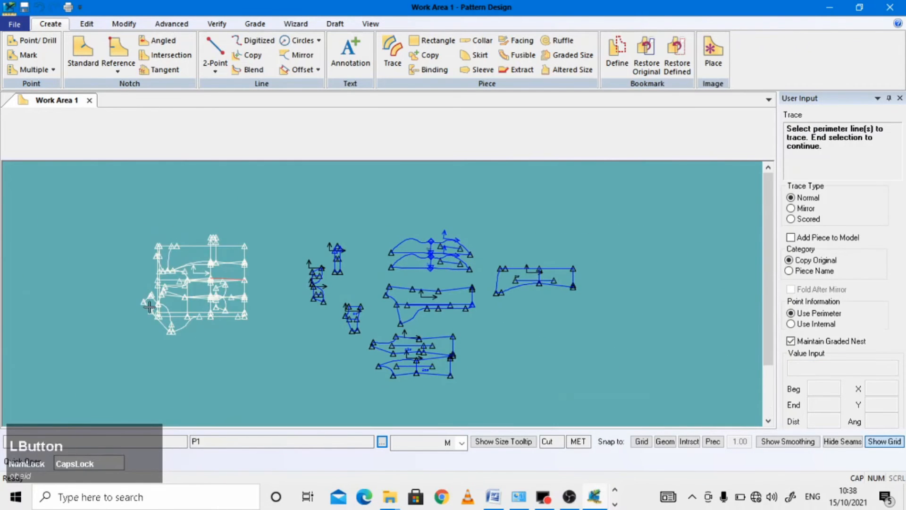
right_click(344, 223)
click(346, 224)
right_click(264, 241)
click(263, 248)
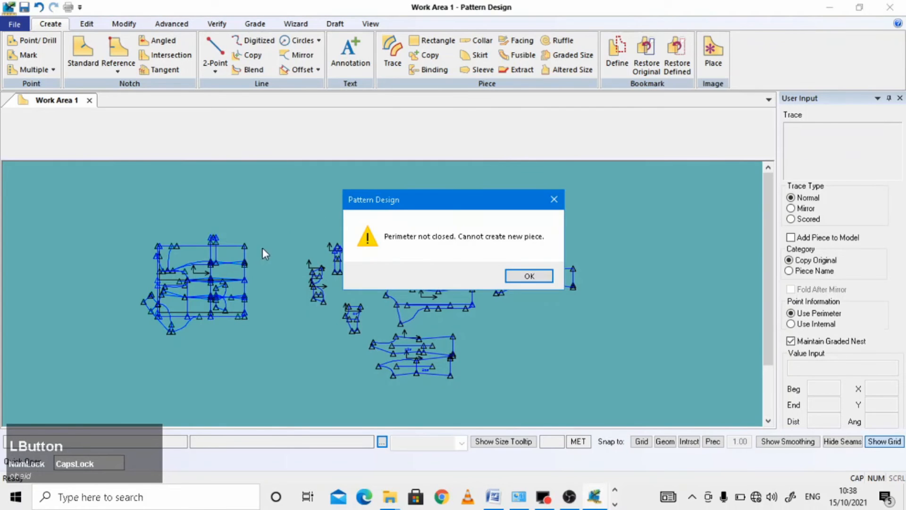
click(554, 200)
scroll(137, 276, down, 1)
scroll(136, 276, up, 2)
click(135, 277)
right_click(296, 243)
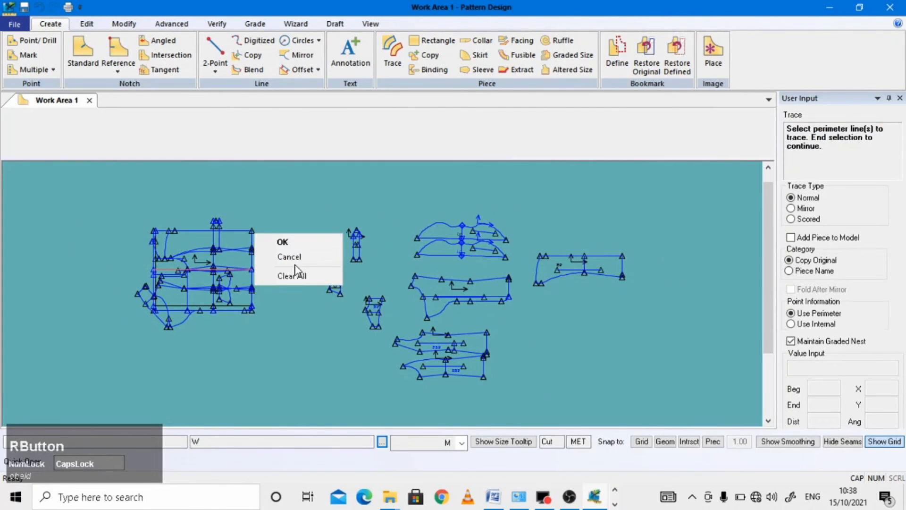
click(298, 276)
right_click(235, 259)
click(290, 284)
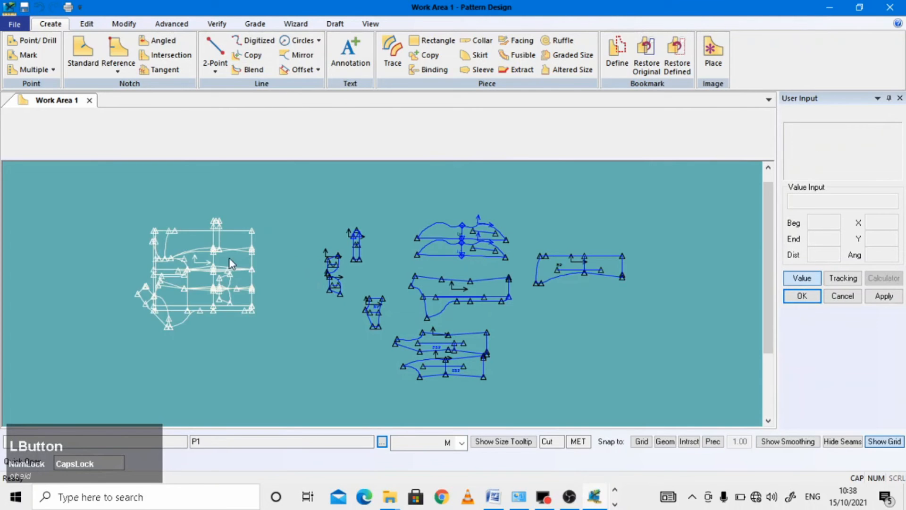
scroll(623, 293, down, 2)
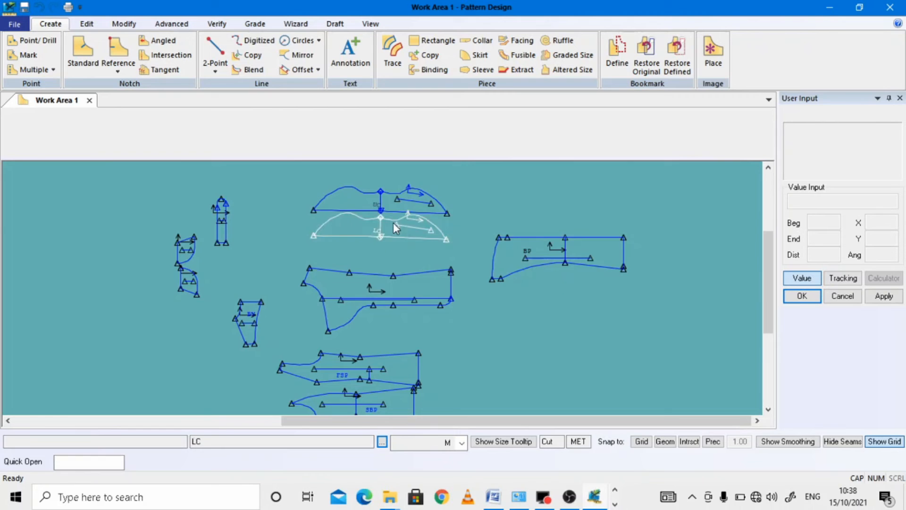
scroll(97, 246, up, 4)
scroll(122, 236, down, 5)
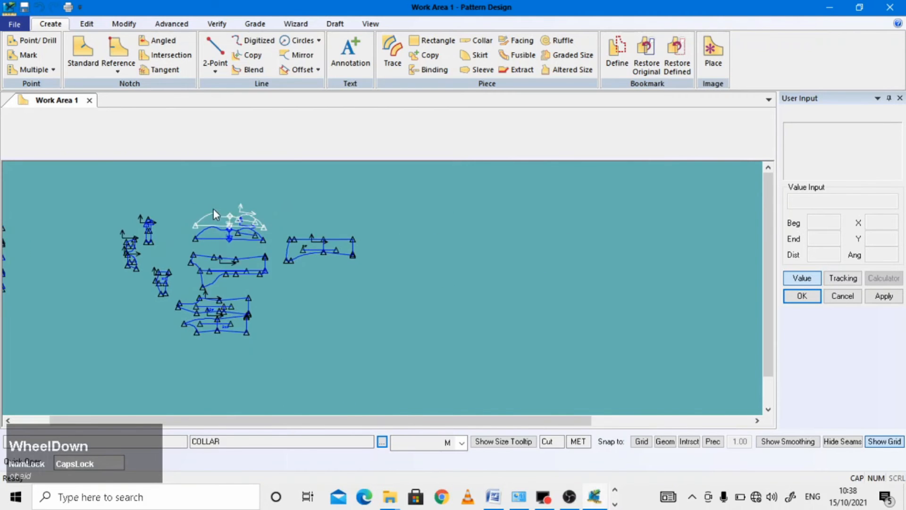
scroll(277, 296, up, 3)
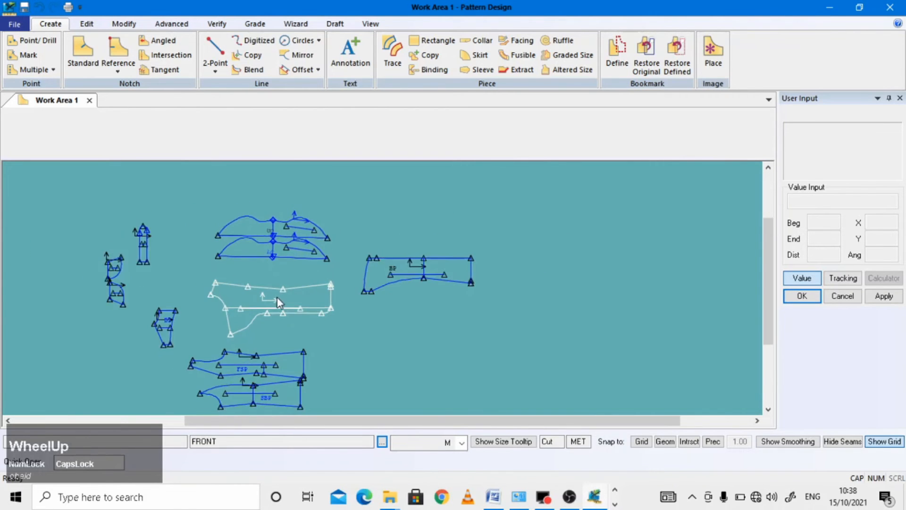
Step: Stack the BP, SBP, FSP and FRONT pieces in one column, with BP uppermost and FRONT lowest
scroll(266, 343, down, 2)
scroll(266, 340, down, 1)
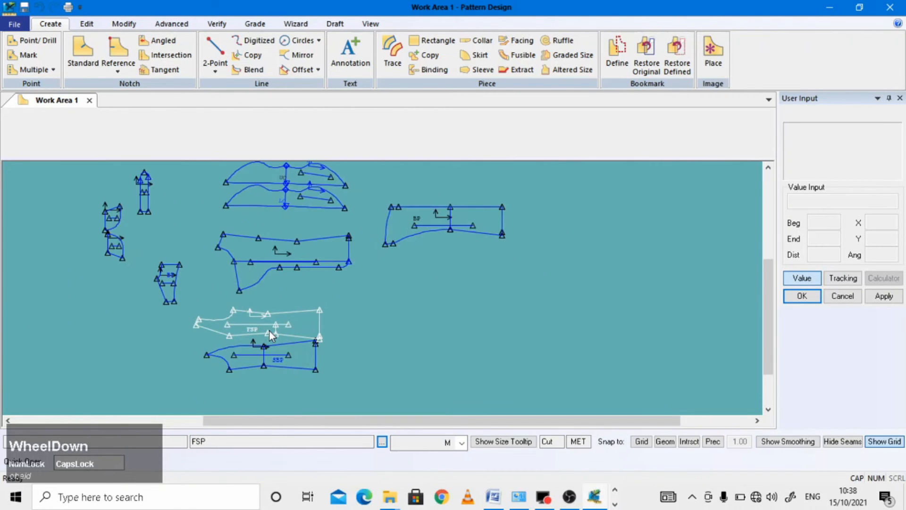
scroll(326, 250, up, 1)
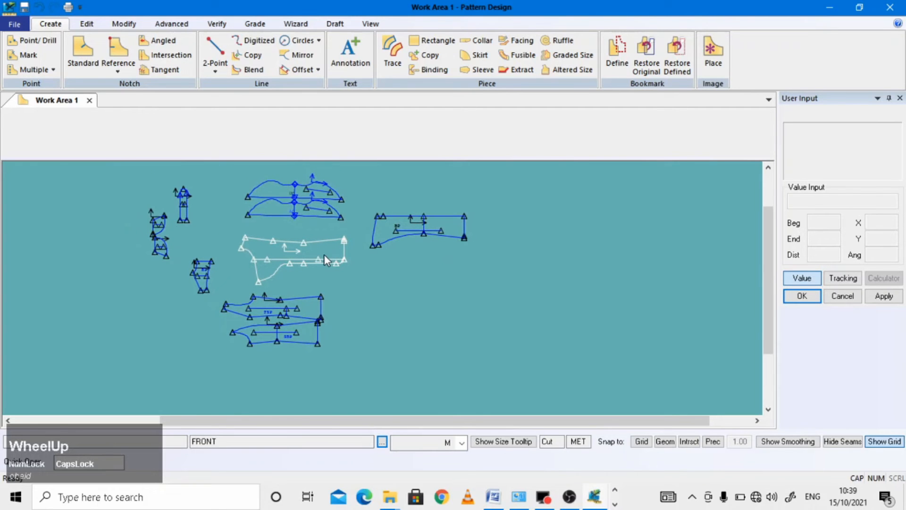
drag(324, 255, 421, 350)
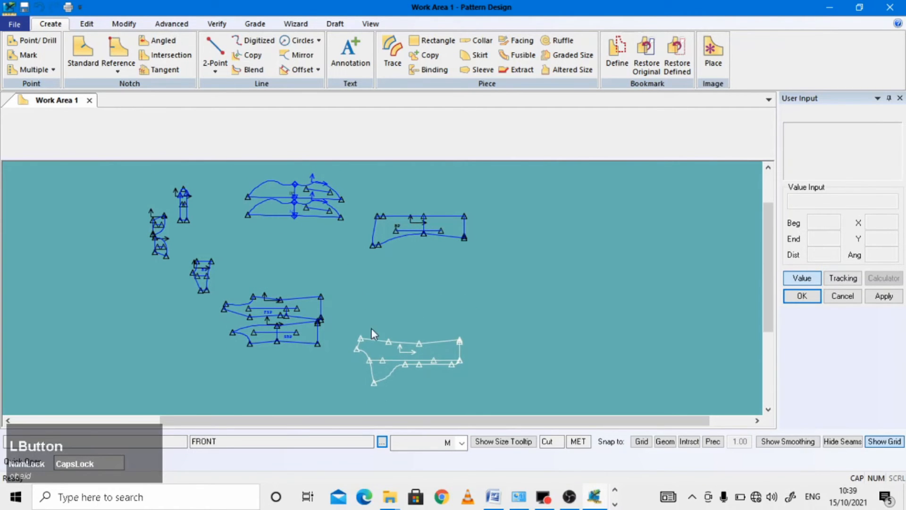
drag(303, 308, 408, 313)
drag(300, 332, 434, 282)
scroll(434, 282, down, 2)
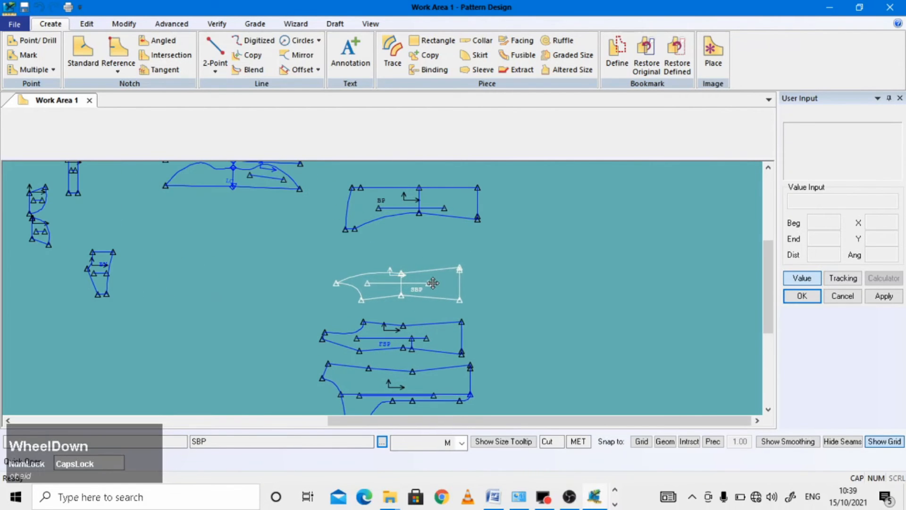
click(439, 289)
drag(419, 216, 401, 239)
Step: Place the BY yoke beside the curved end of BP and stack the LC and UC pieces beyond the panels' opposite end
scroll(374, 235, up, 2)
drag(203, 256, 342, 239)
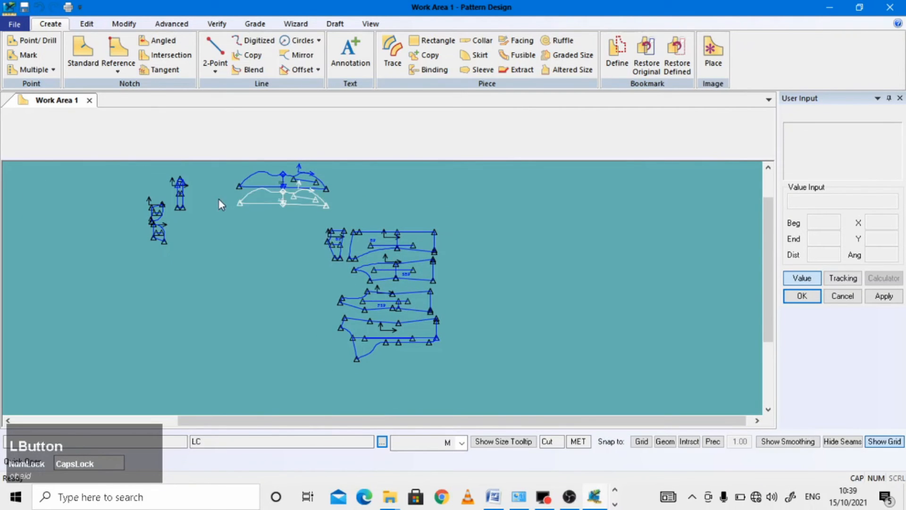
scroll(164, 222, down, 1)
drag(294, 186, 568, 248)
drag(329, 173, 606, 295)
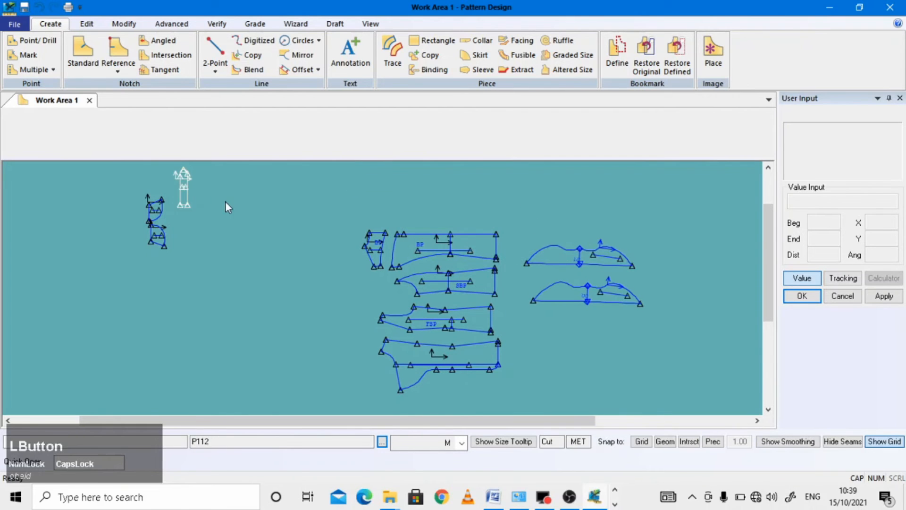
Step: Line up the two small curved pieces and the round-ended strip in a column beside the yoke and panels
drag(155, 209, 335, 246)
drag(154, 235, 336, 280)
drag(181, 202, 336, 332)
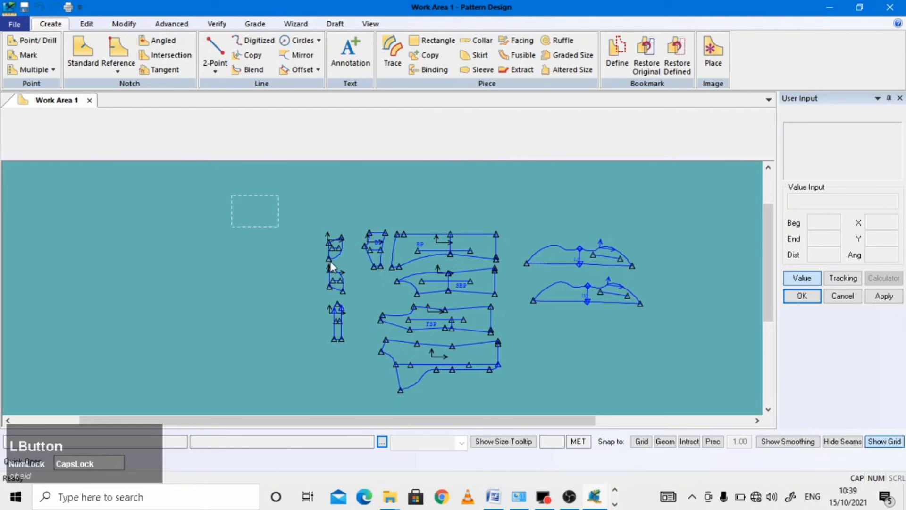
drag(673, 402, 673, 402)
click(554, 370)
scroll(325, 235, down, 1)
scroll(325, 235, down, 1)
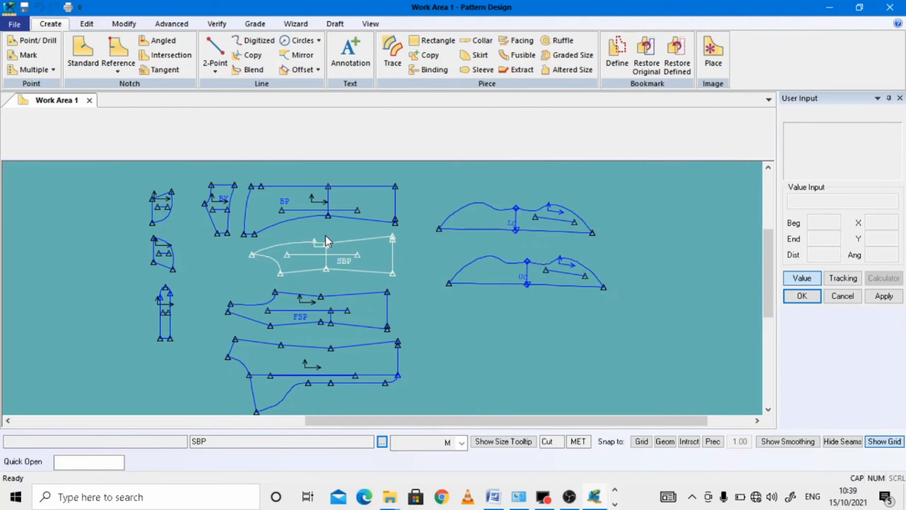
Step: Start a manual even seam definition and select BP's short end edge and long curved edge plus the facing edge of SBP
click(183, 23)
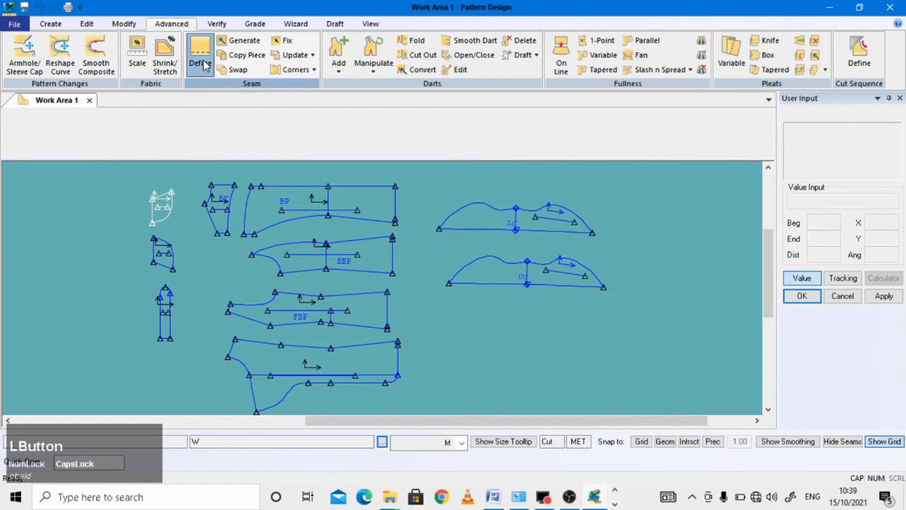
click(200, 52)
scroll(352, 214, down, 2)
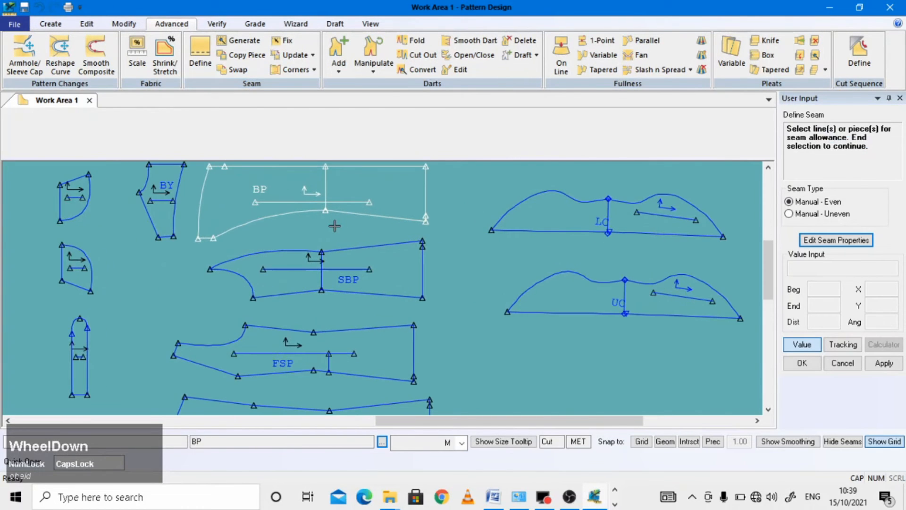
click(206, 238)
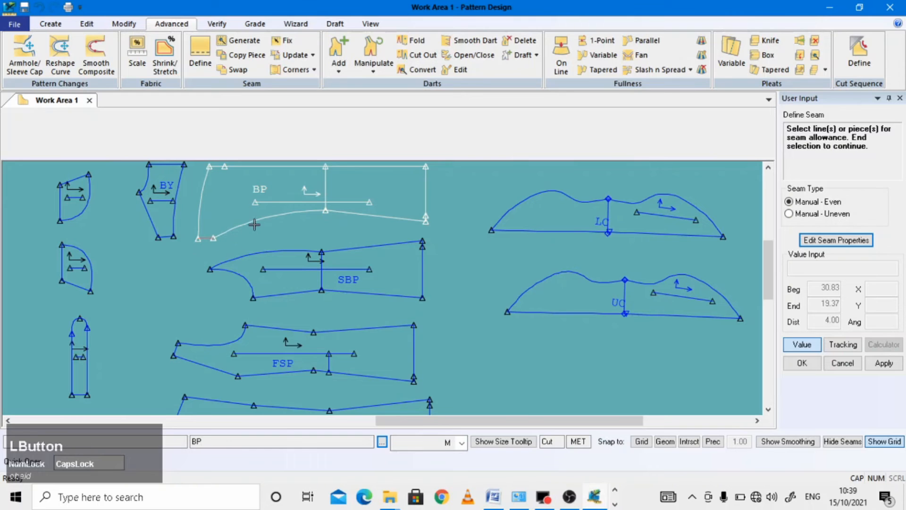
click(364, 214)
click(388, 245)
Step: Add both long shaped edges of FSP and the facing upper edge of FRONT to the seam selection
scroll(284, 249, up, 3)
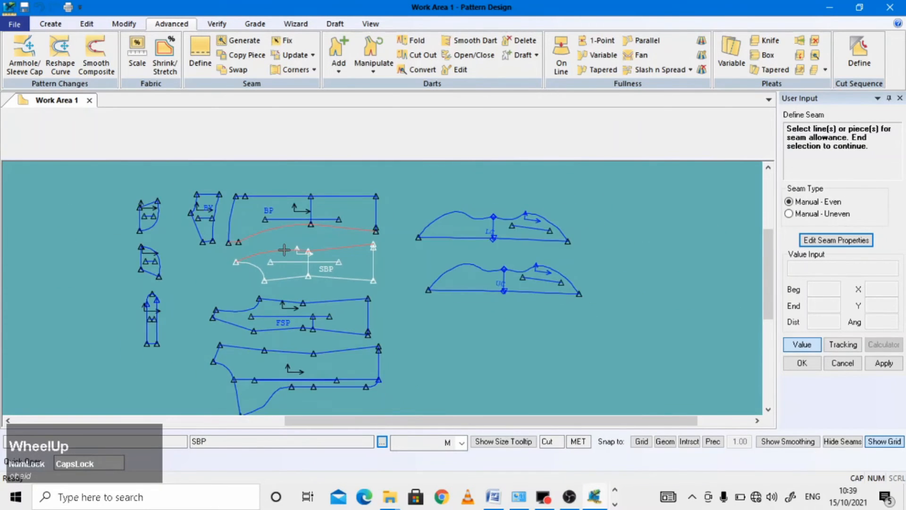
scroll(312, 296, down, 1)
scroll(312, 296, down, 1)
click(293, 286)
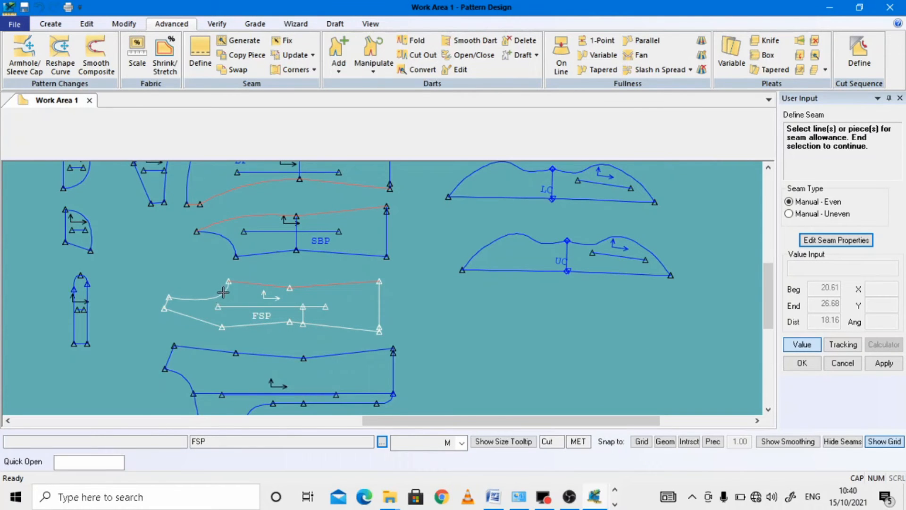
click(332, 329)
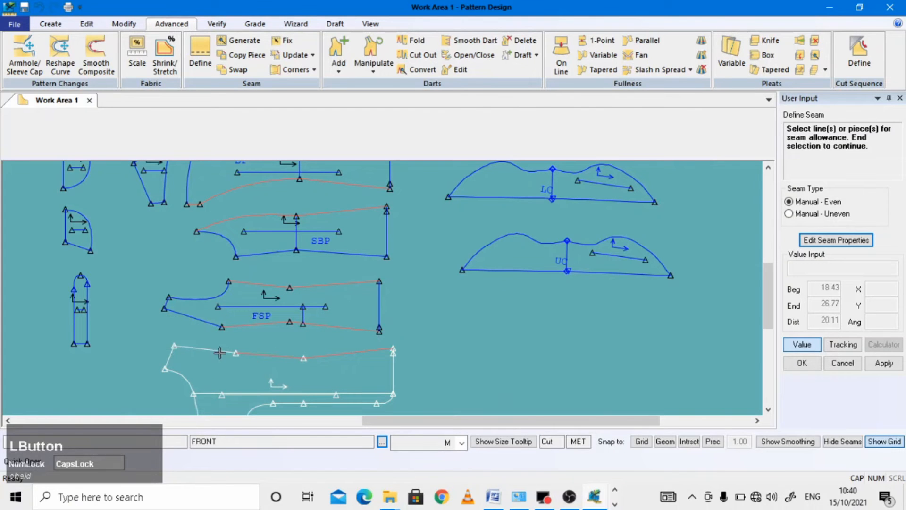
click(204, 350)
Step: Apply a seam allowance of 1 to the selected BP, SBP, FSP and FRONT edges
scroll(199, 319, up, 2)
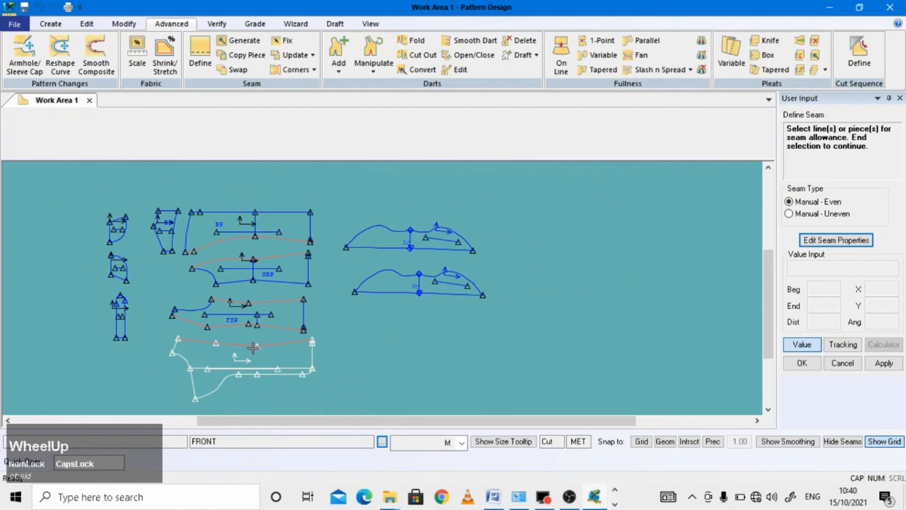
scroll(180, 341, down, 3)
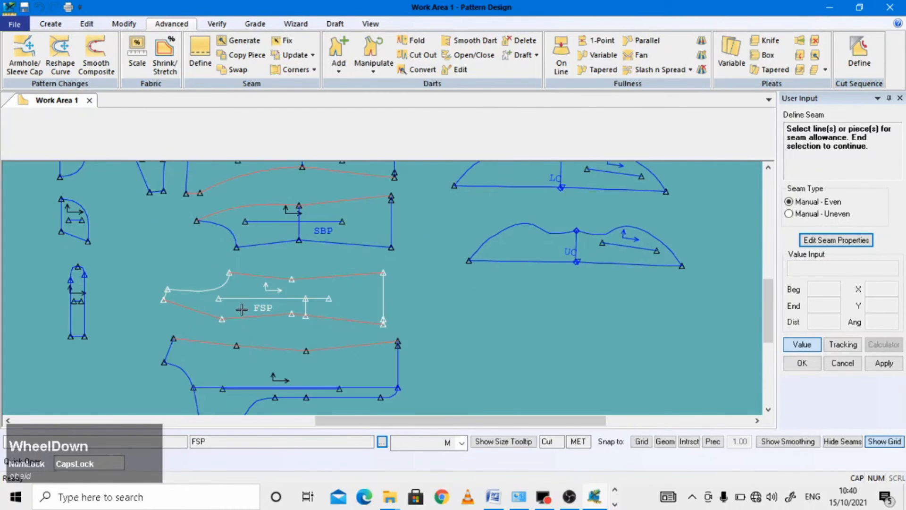
right_click(449, 302)
click(452, 305)
right_click(453, 307)
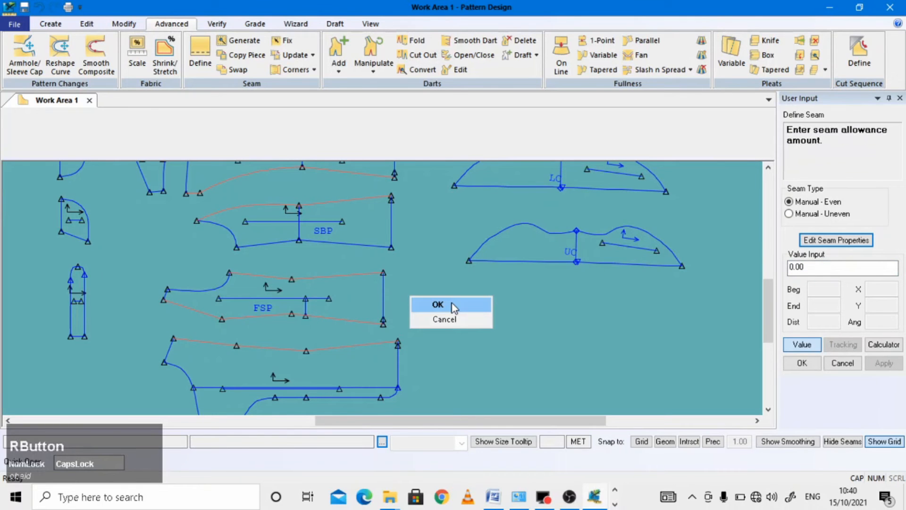
click(813, 268)
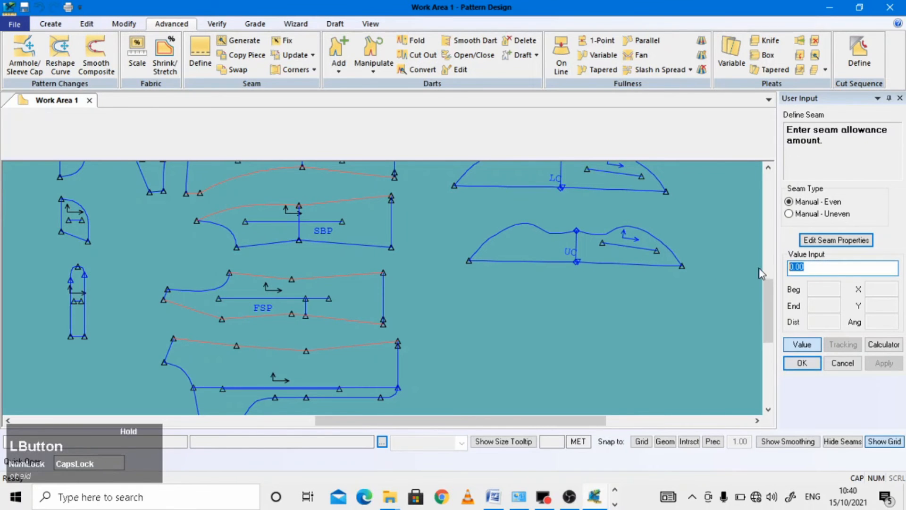
text(1)
key(Return)
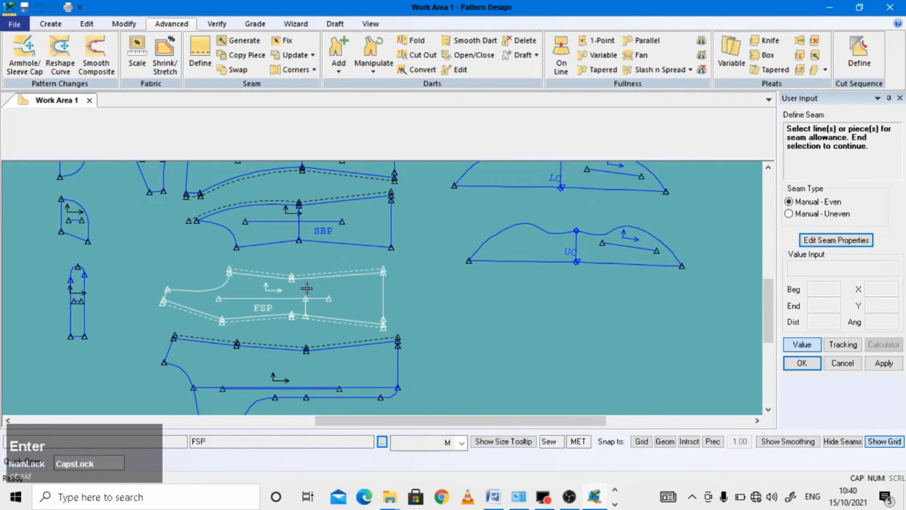
Step: Add an even seam allowance of 1 to the armhole curves of SBP and FSP and the short lower edge of BY
scroll(181, 289, up, 2)
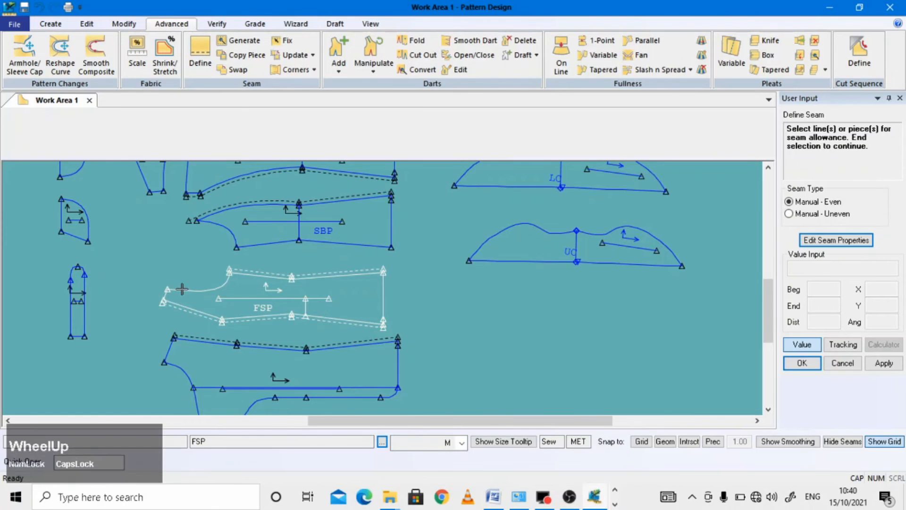
scroll(189, 219, down, 3)
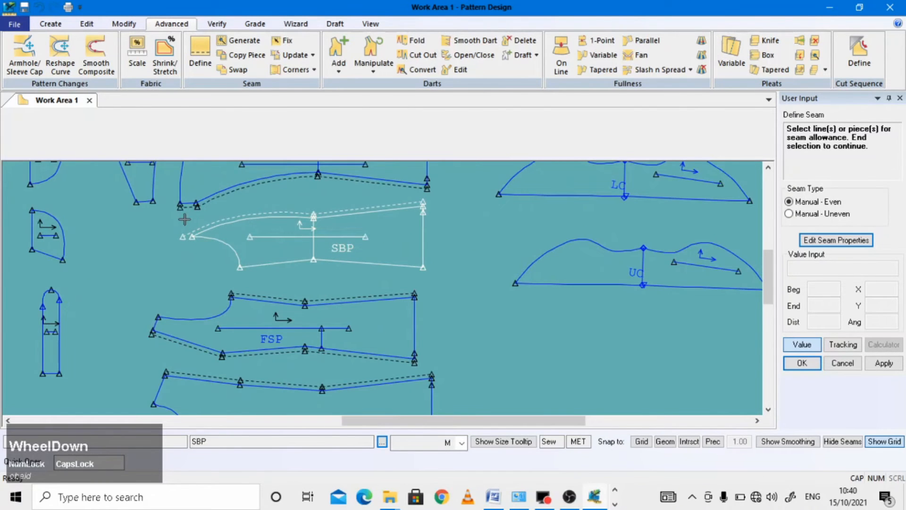
click(230, 249)
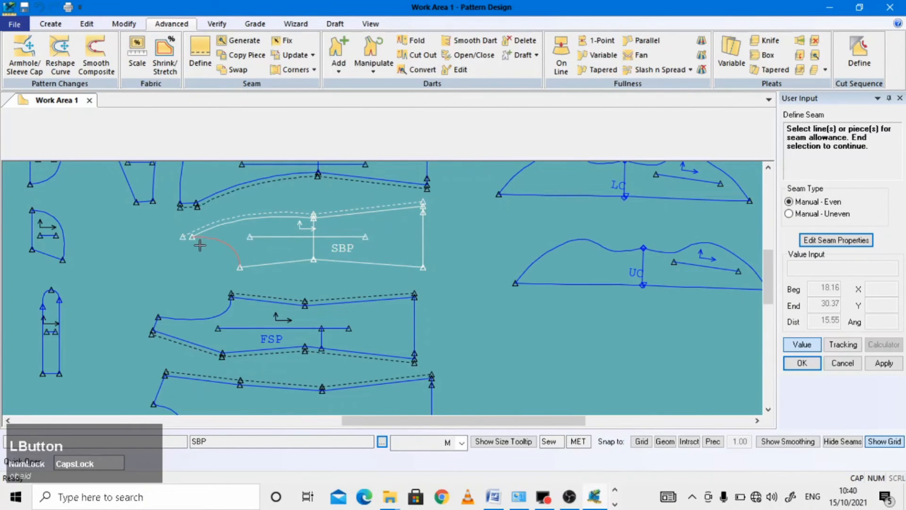
scroll(228, 252, up, 1)
scroll(168, 219, down, 3)
scroll(168, 220, down, 1)
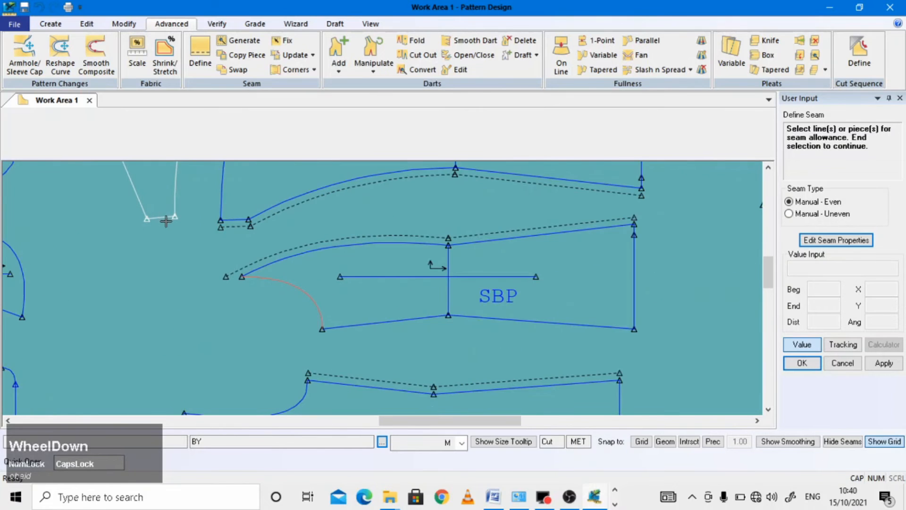
click(161, 219)
scroll(182, 250, up, 3)
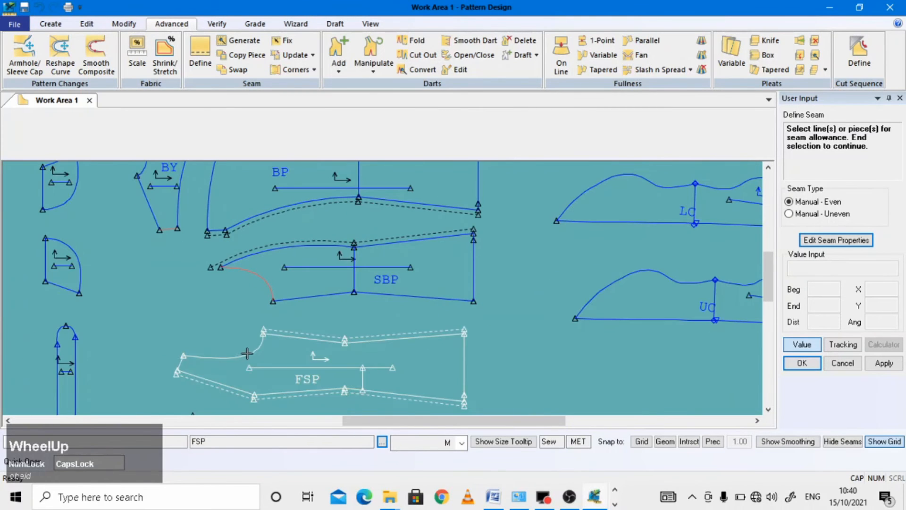
scroll(216, 313, up, 1)
right_click(179, 300)
click(179, 299)
text(1)
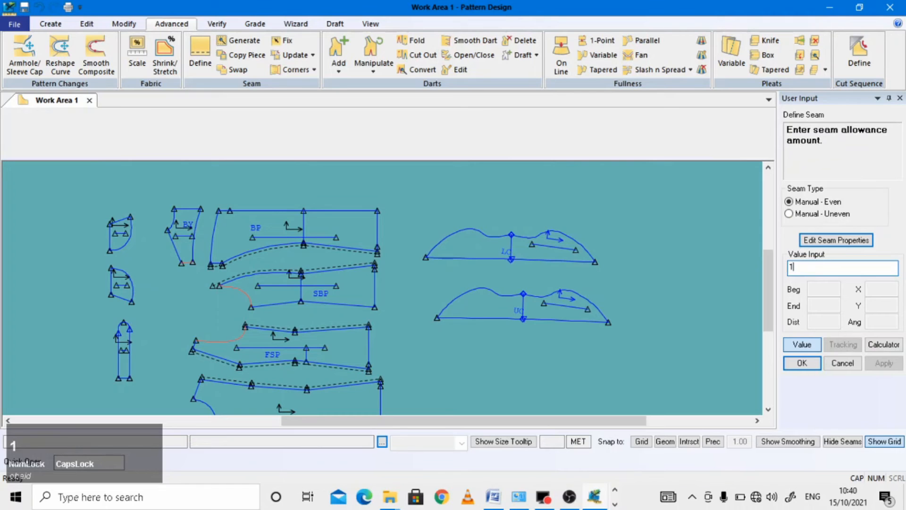
key(Return)
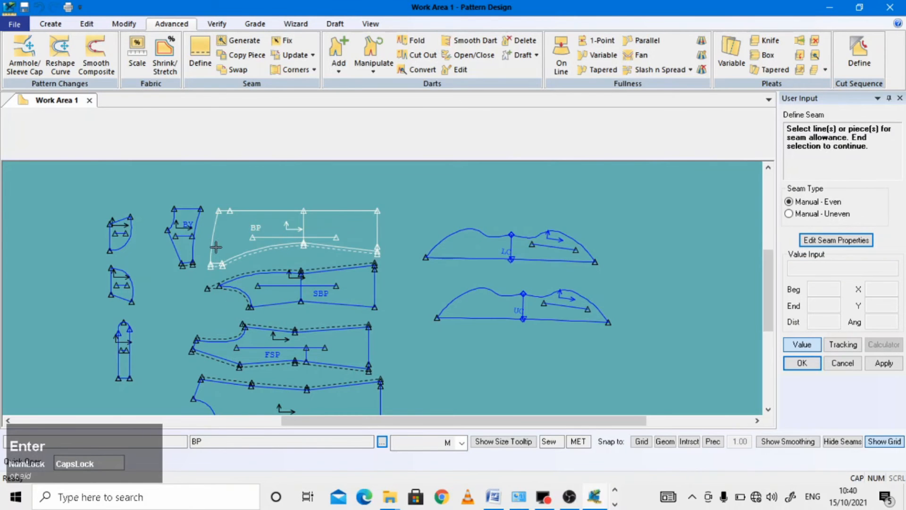
Step: Add an even seam allowance of 1 to the facing curved edges of BY and BP
scroll(215, 247, down, 2)
click(228, 237)
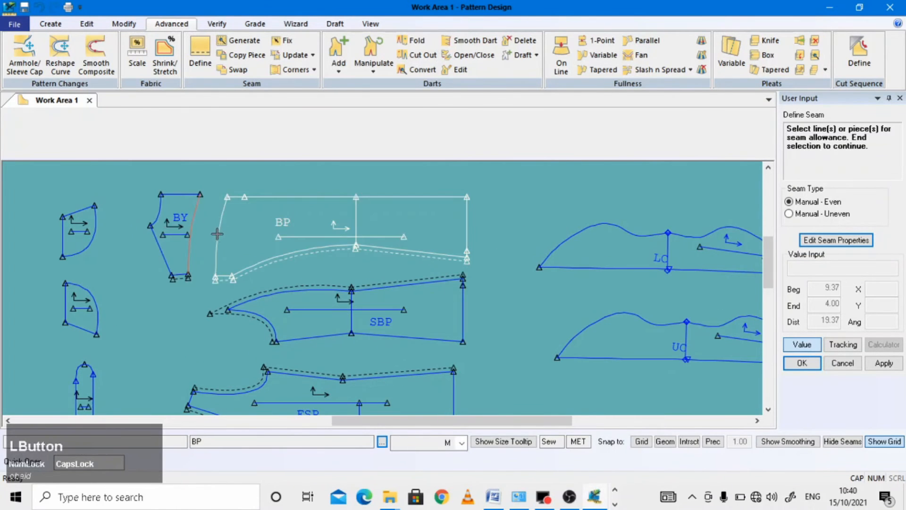
click(217, 234)
right_click(204, 226)
click(205, 225)
text(1)
key(Return)
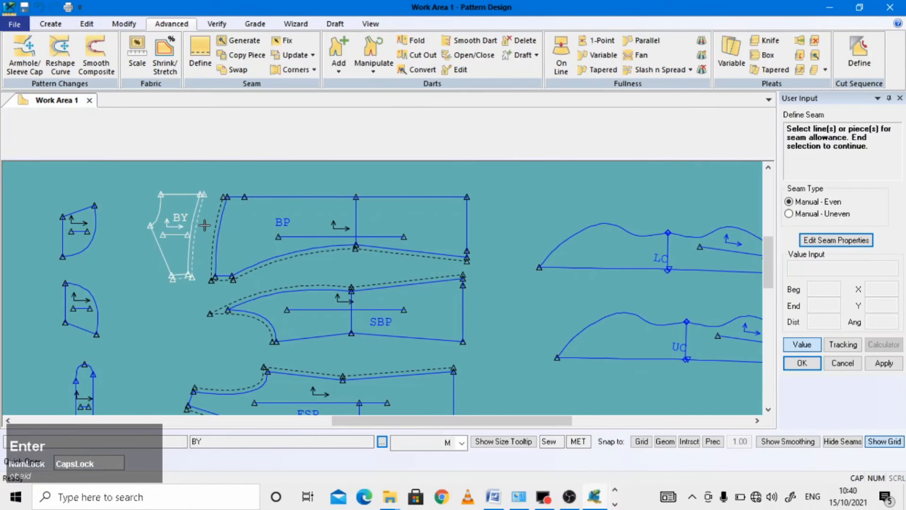
Step: Add an even seam allowance to the slanted shoulder edges of BY, FSP and FRONT
scroll(204, 225, up, 2)
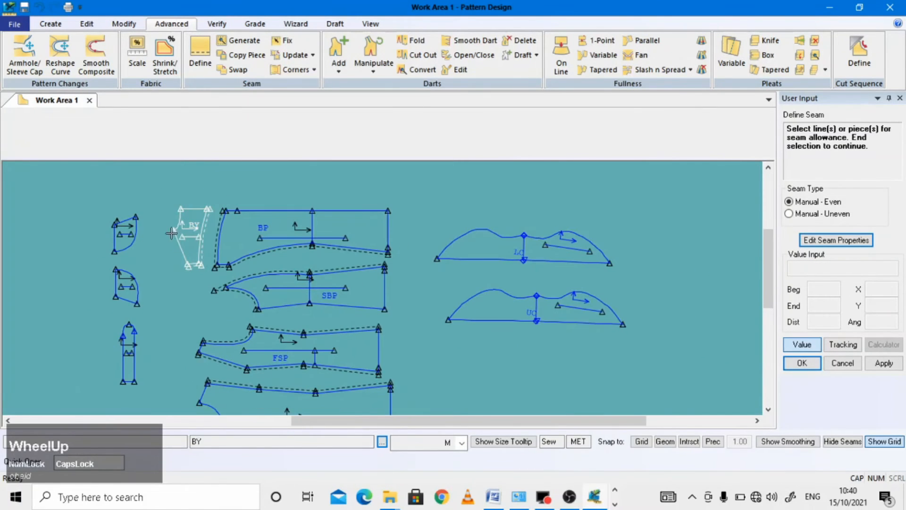
scroll(172, 230, down, 2)
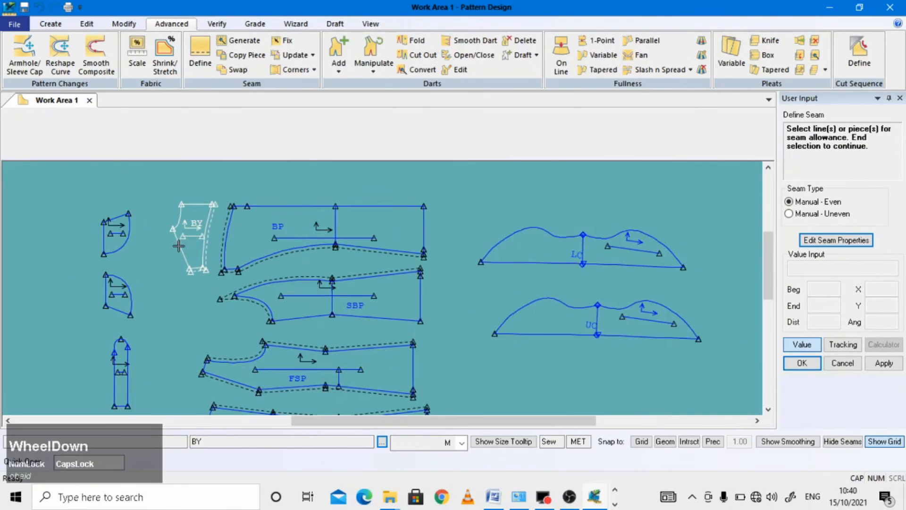
click(181, 250)
scroll(185, 249, up, 3)
click(202, 370)
scroll(202, 370, down, 2)
scroll(199, 330, down, 1)
click(198, 313)
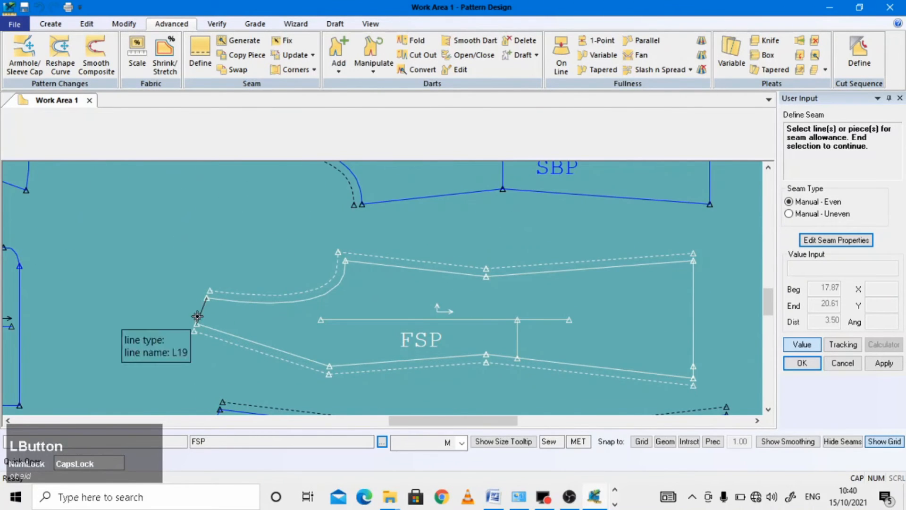
scroll(203, 306, up, 1)
click(224, 388)
right_click(171, 325)
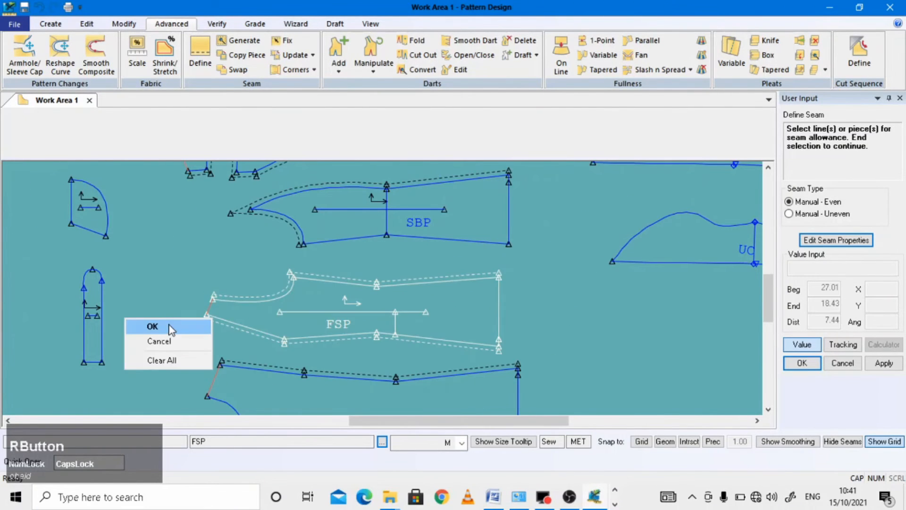
click(169, 324)
key(Return)
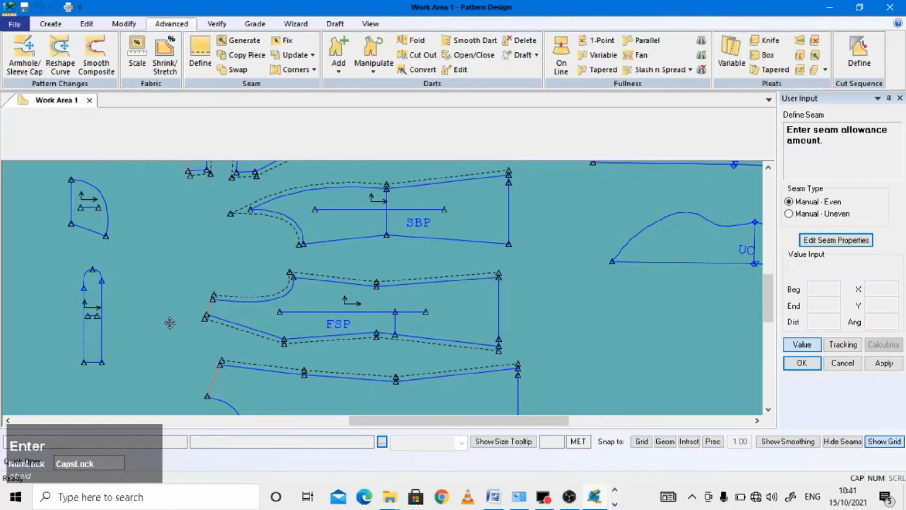
scroll(174, 321, up, 3)
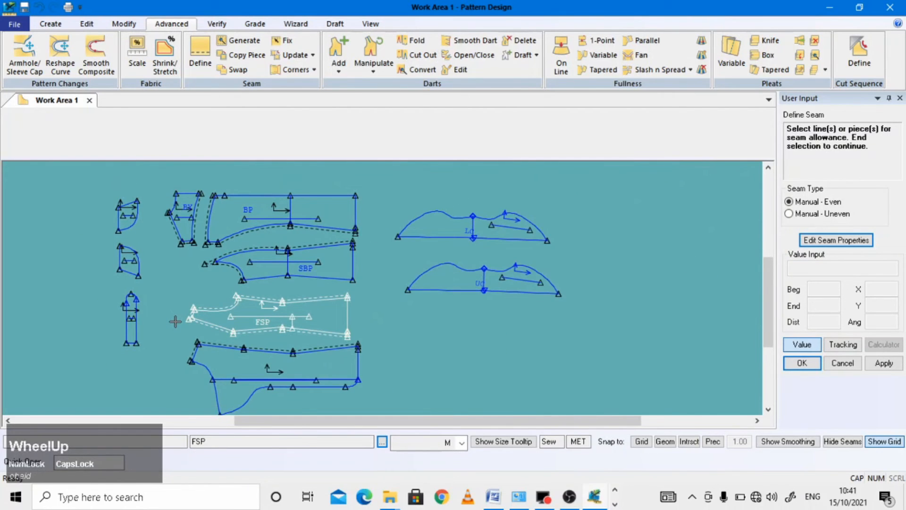
scroll(175, 322, up, 1)
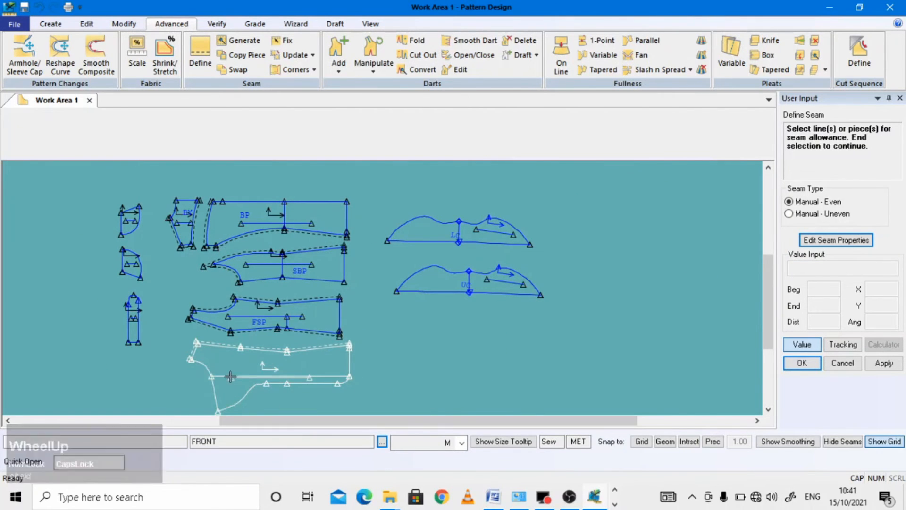
Step: Add an even seam allowance of 0.7 to FRONT's neckline, lapel and front opening edges, including the rounded lower corner
scroll(256, 368, up, 2)
scroll(257, 368, up, 1)
scroll(264, 372, down, 4)
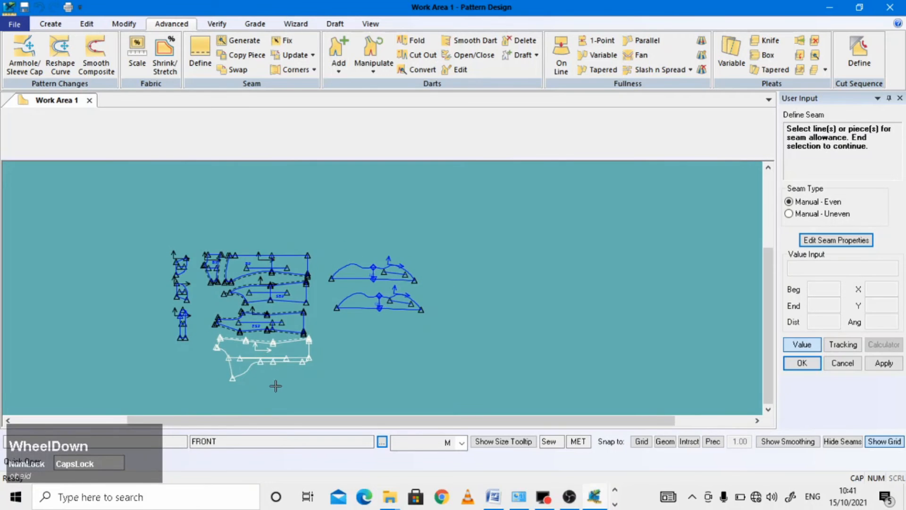
scroll(266, 371, down, 1)
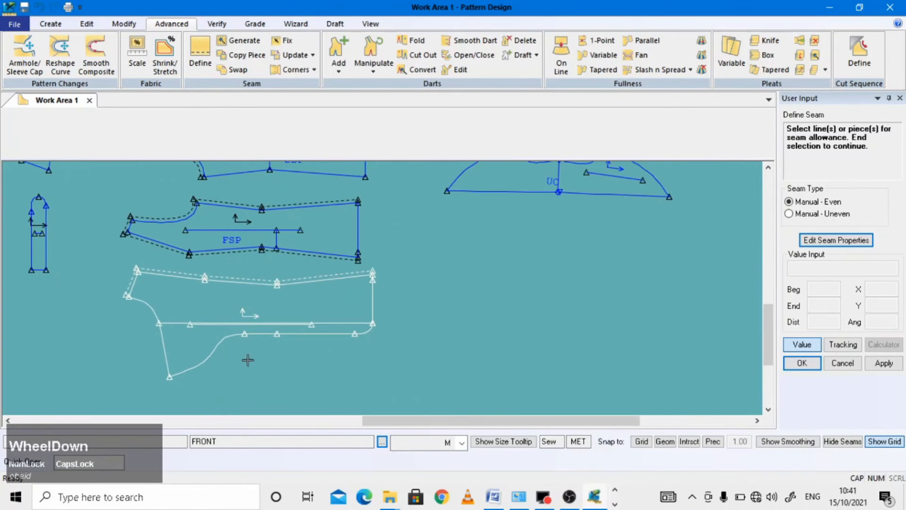
click(152, 308)
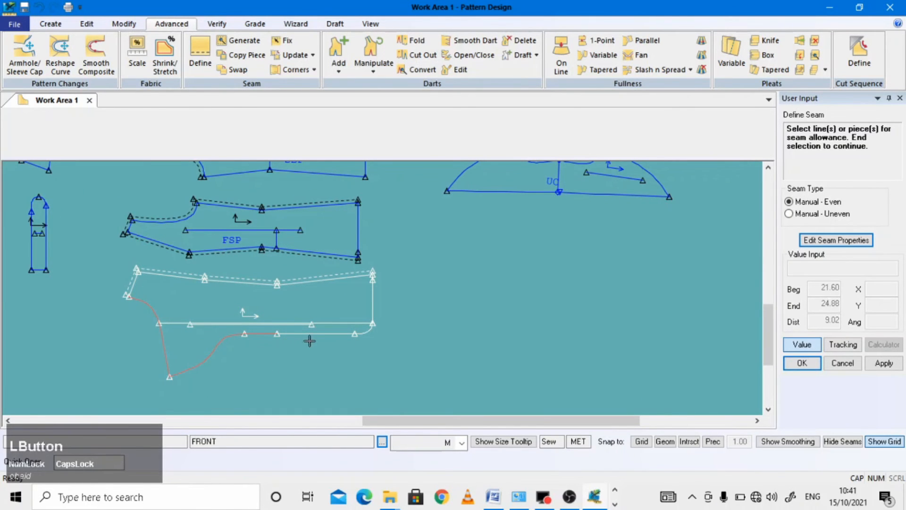
right_click(434, 299)
click(437, 302)
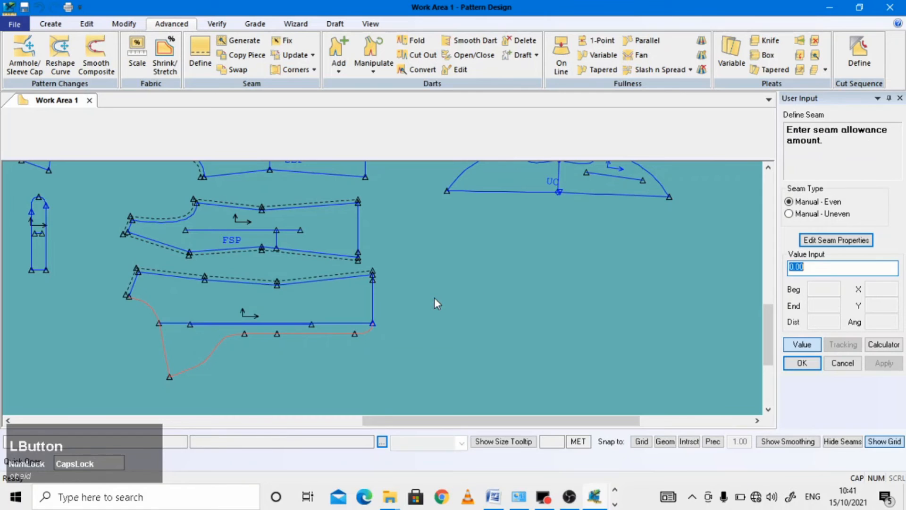
text(0,)
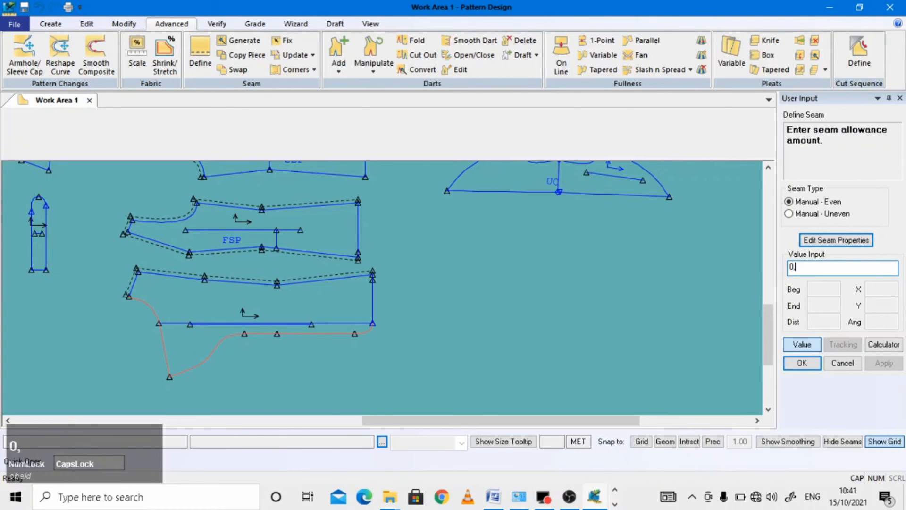
key(BackSpace)
text(.7)
key(Return)
right_click(428, 295)
click(427, 296)
Step: Add an even seam allowance of 1 to the lower side edge of SBP, from the armhole to the hem
scroll(428, 295, up, 2)
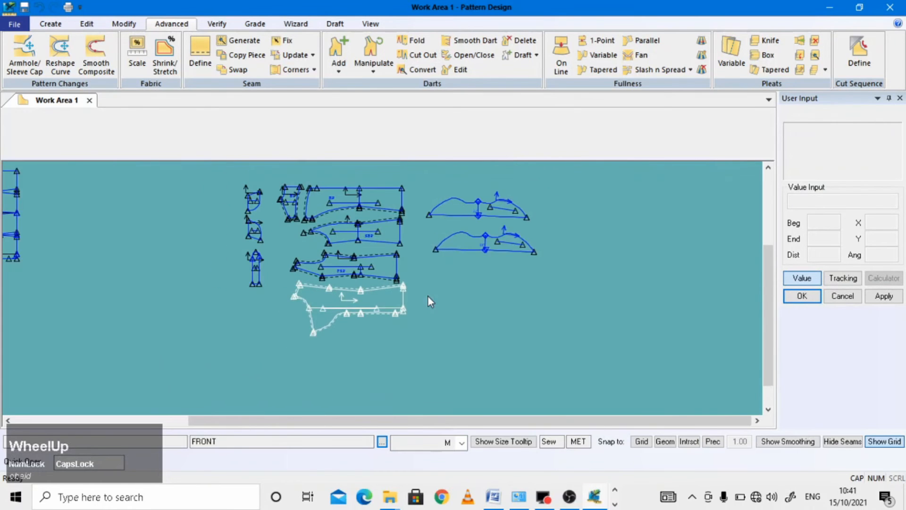
click(328, 212)
scroll(331, 207, down, 2)
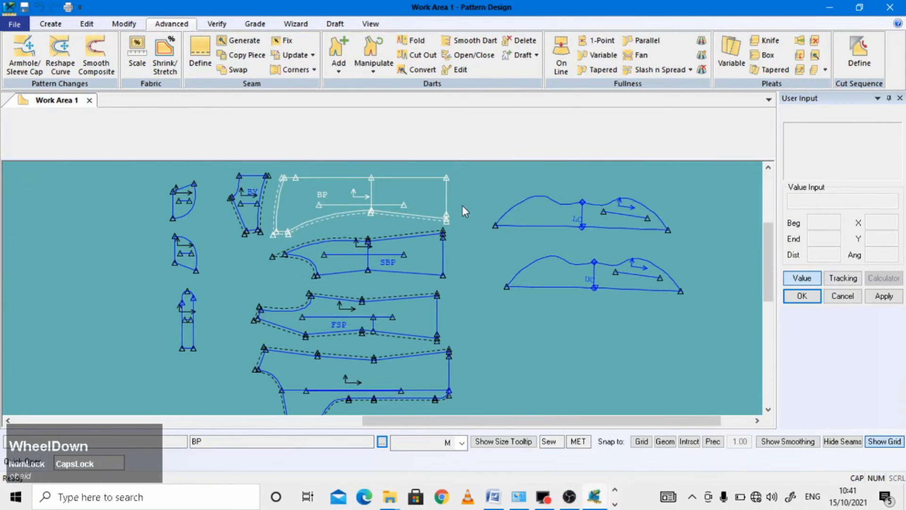
scroll(462, 203, down, 3)
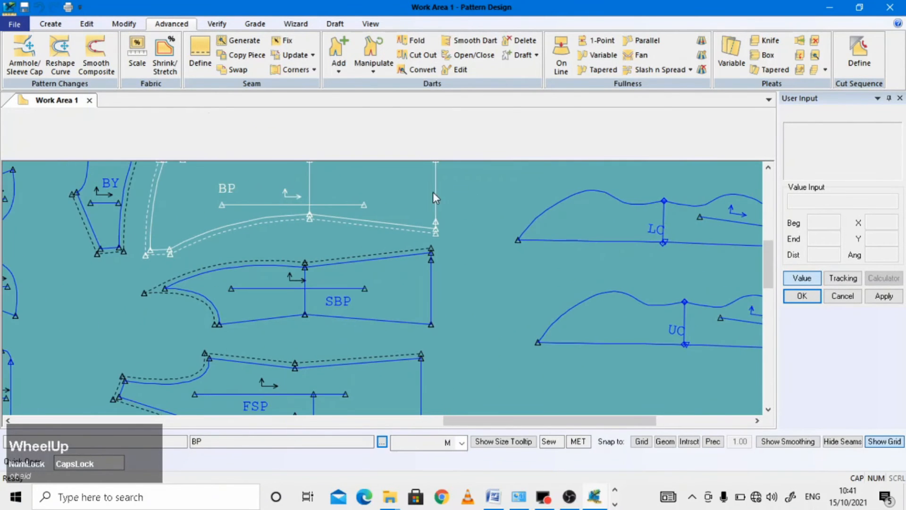
click(200, 54)
click(359, 323)
right_click(292, 328)
click(288, 334)
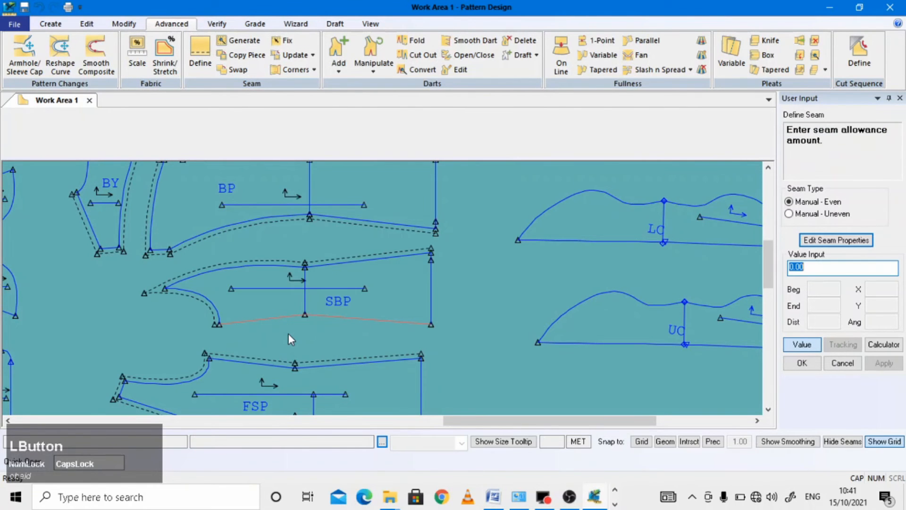
text(1)
key(Return)
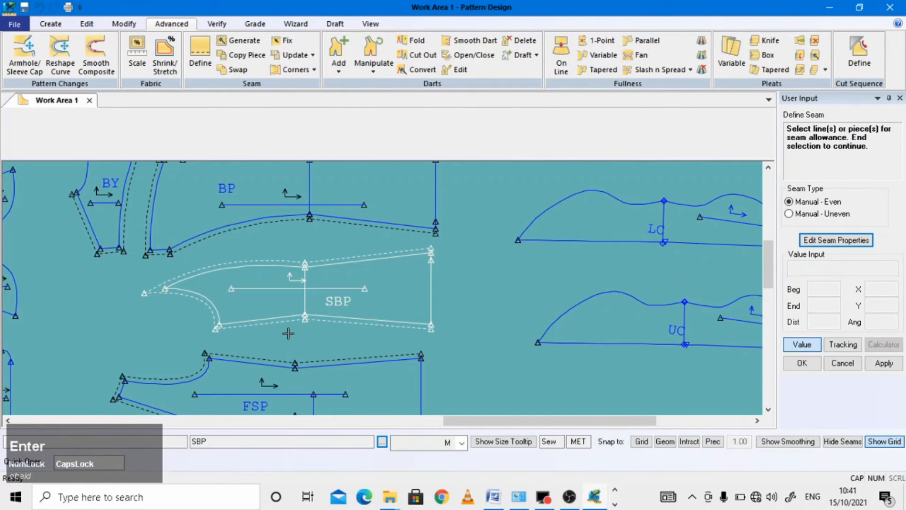
Step: Select the straight vertical hem edges of BP, including its short end segment, and SBP for an even seam allowance
scroll(434, 299, up, 3)
click(434, 255)
scroll(438, 249, down, 3)
scroll(437, 249, down, 3)
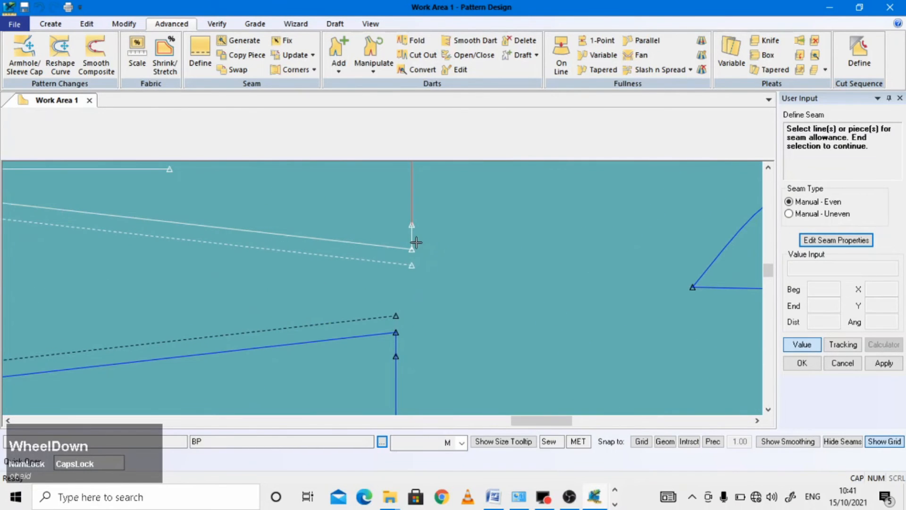
scroll(415, 274, up, 3)
scroll(405, 315, down, 3)
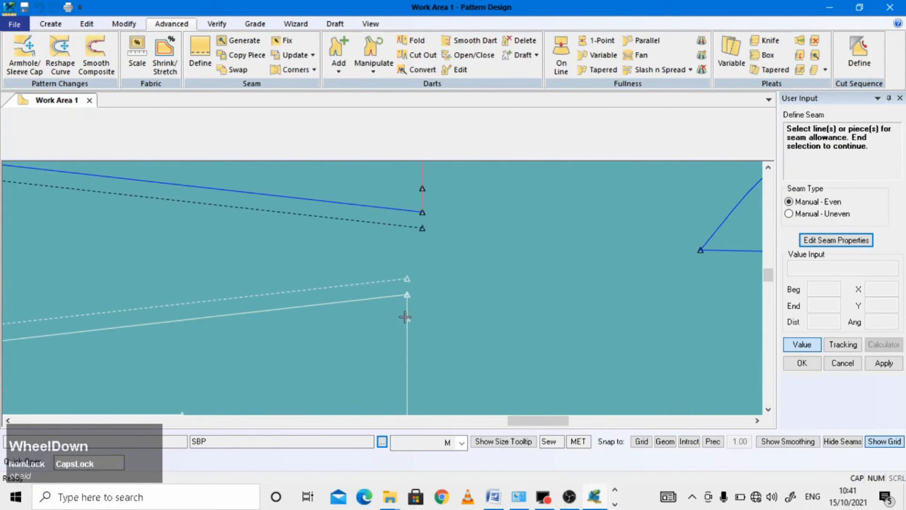
Step: Add the SBP, FSP and FRONT hem lines to the Define Seam selection and apply a 3 cm seam allowance
click(409, 342)
scroll(430, 246, up, 5)
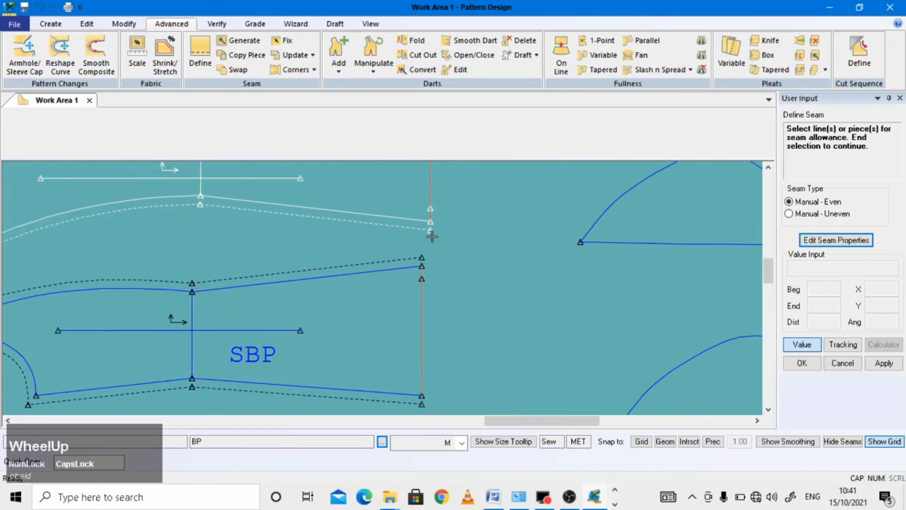
scroll(418, 373, down, 4)
click(420, 304)
scroll(415, 356, down, 2)
scroll(455, 305, up, 5)
scroll(458, 377, down, 2)
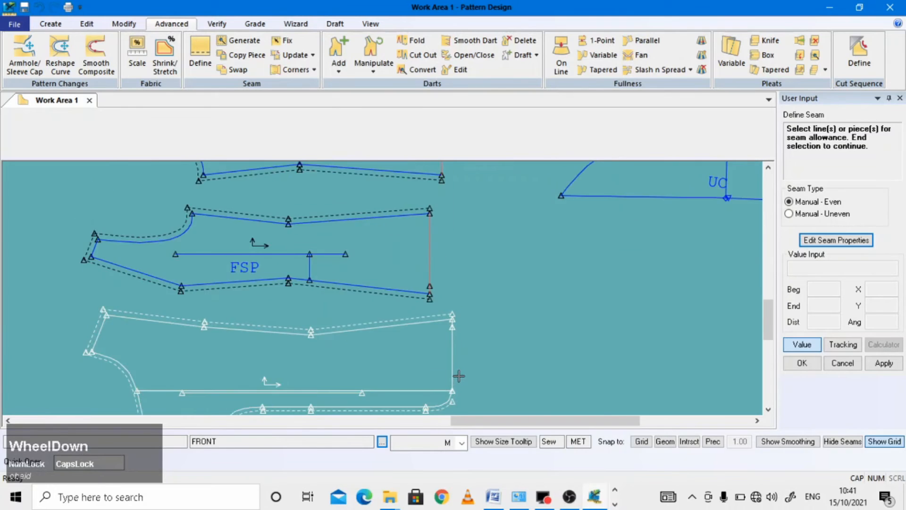
scroll(459, 377, down, 1)
click(453, 315)
scroll(448, 313, down, 3)
click(447, 295)
right_click(519, 284)
click(518, 284)
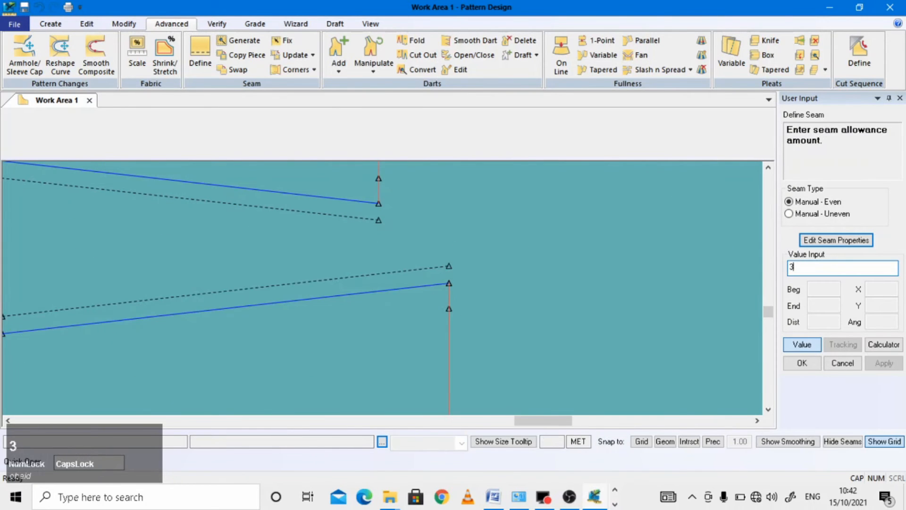
key(Return)
scroll(437, 288, up, 3)
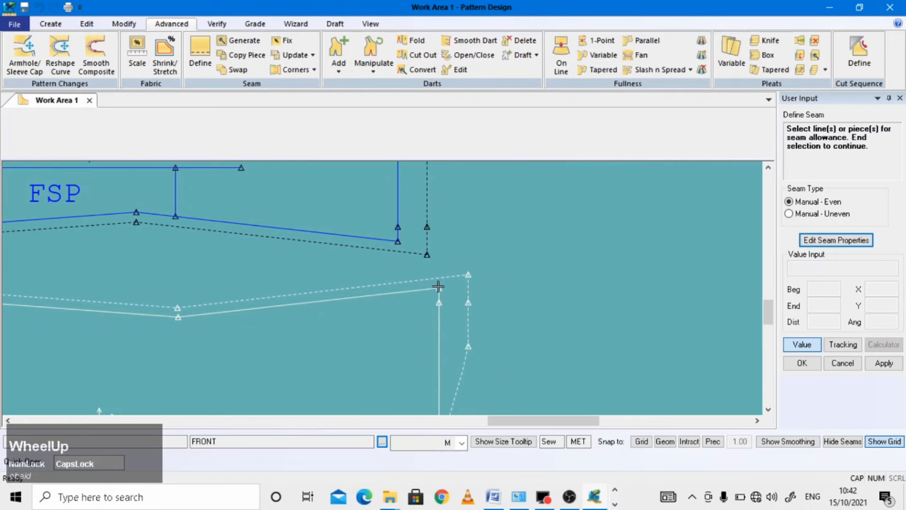
scroll(467, 370, down, 2)
scroll(455, 360, down, 1)
scroll(455, 360, up, 1)
scroll(423, 364, down, 3)
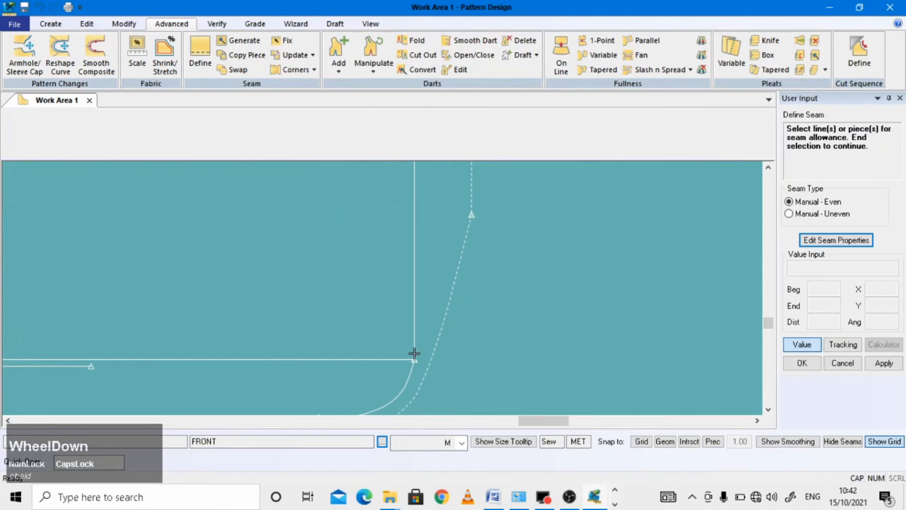
click(414, 319)
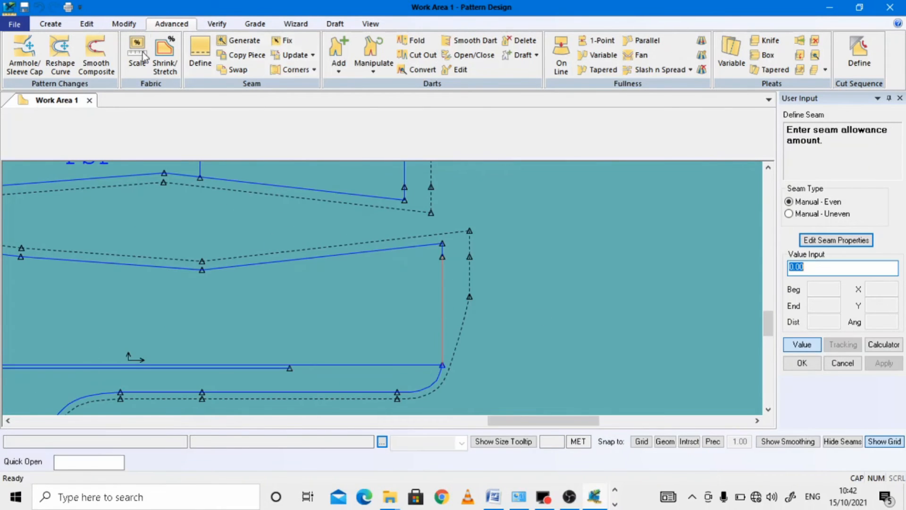
Step: Apply a 3 cm seam allowance to the curved hem corner of the FRONT piece with Define Seam
click(200, 52)
scroll(429, 389, down, 2)
click(439, 380)
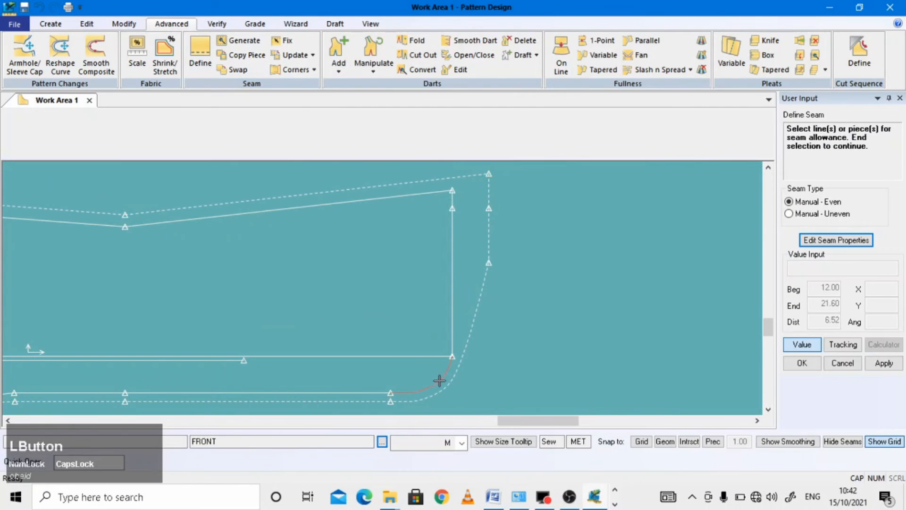
right_click(579, 345)
click(579, 347)
text(3)
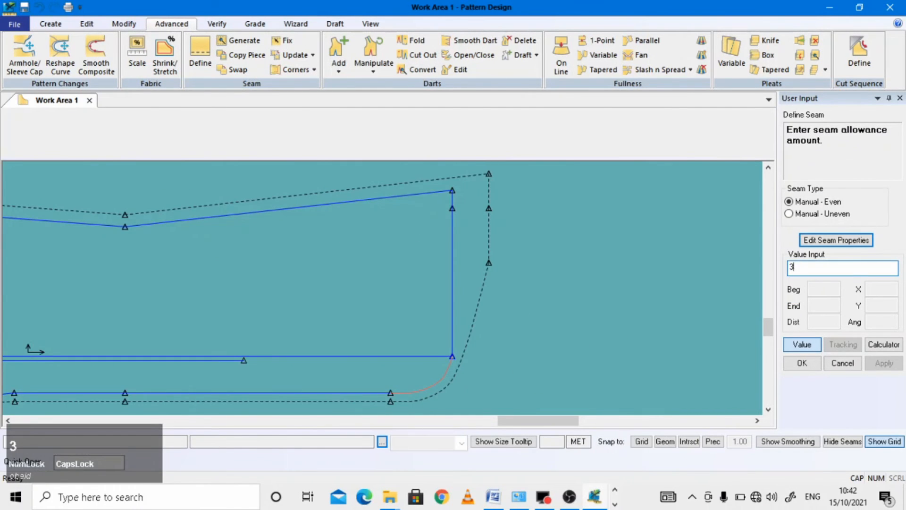
key(Return)
scroll(580, 345, up, 2)
right_click(581, 302)
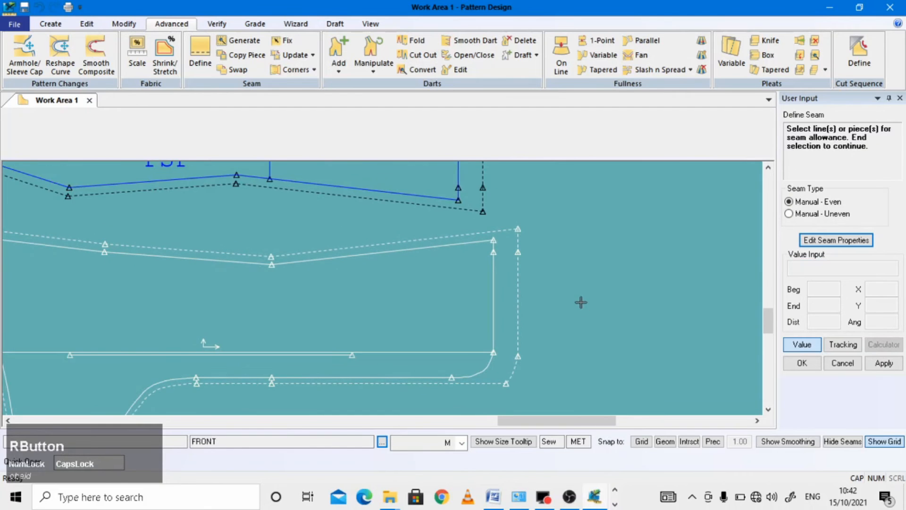
click(582, 303)
Step: Apply an even 1 cm seam allowance to all outline edges of the three small pieces W, P111 and P112
scroll(582, 302, up, 3)
scroll(581, 302, up, 2)
scroll(555, 242, up, 1)
scroll(278, 302, up, 2)
scroll(255, 290, up, 1)
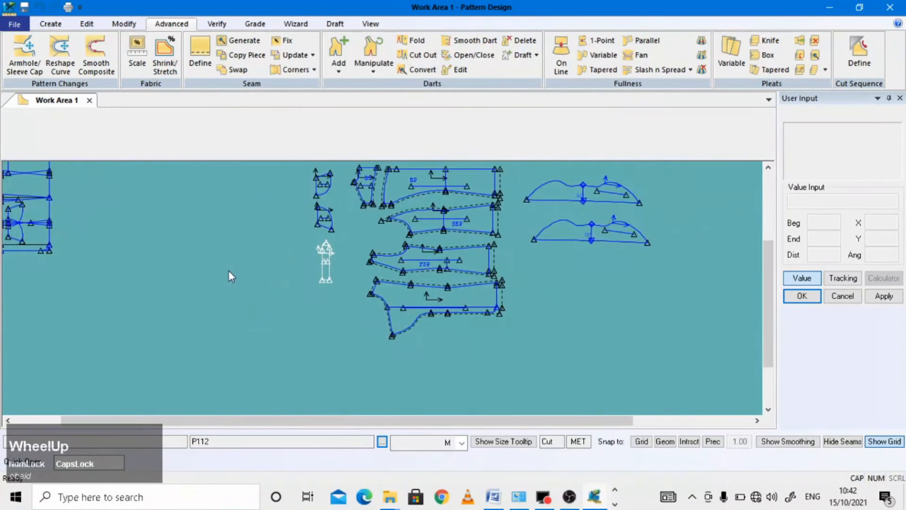
scroll(366, 198, down, 3)
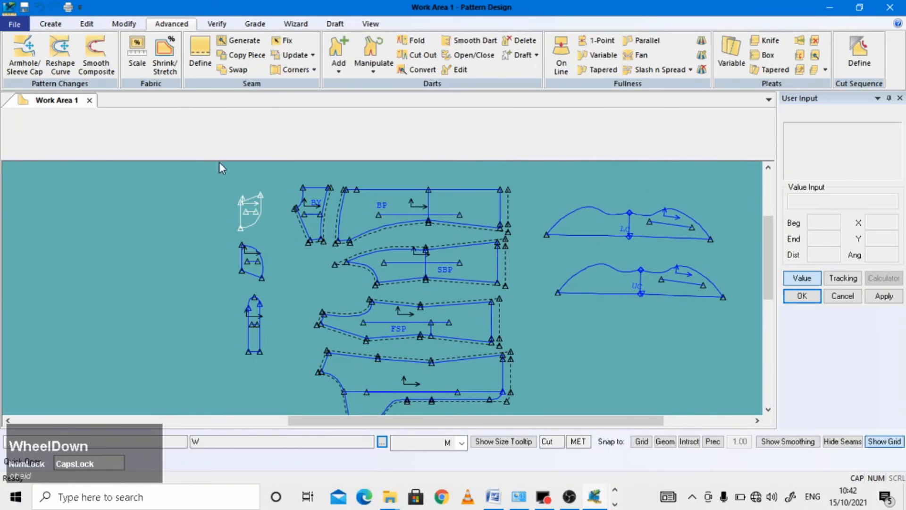
click(196, 53)
scroll(255, 210, down, 2)
click(267, 209)
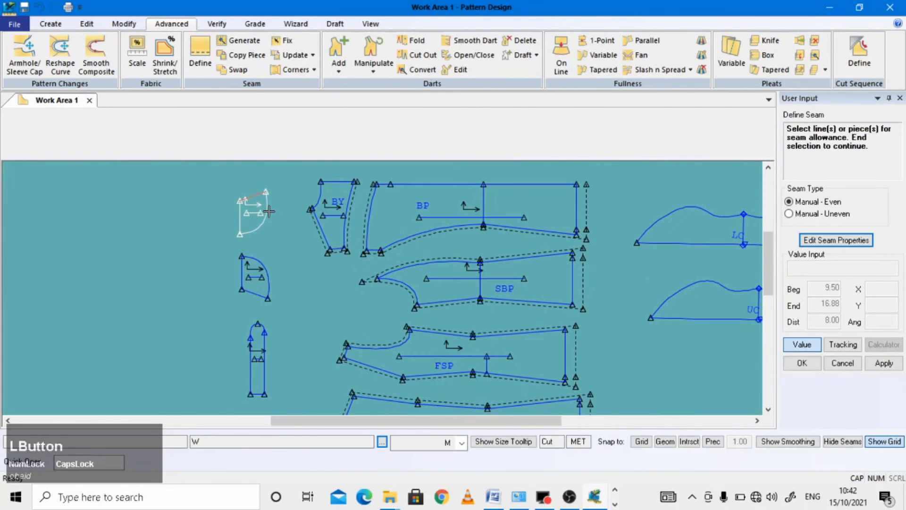
click(254, 267)
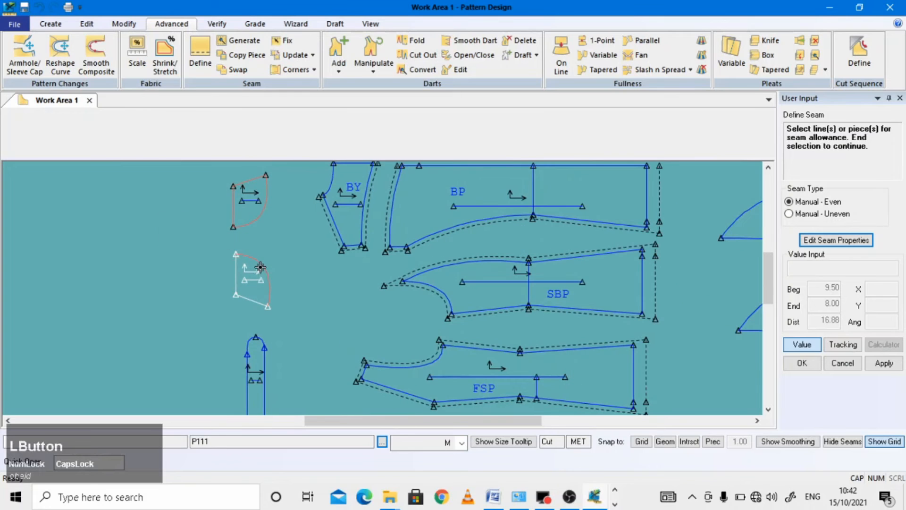
scroll(241, 267, up, 1)
scroll(243, 325, down, 3)
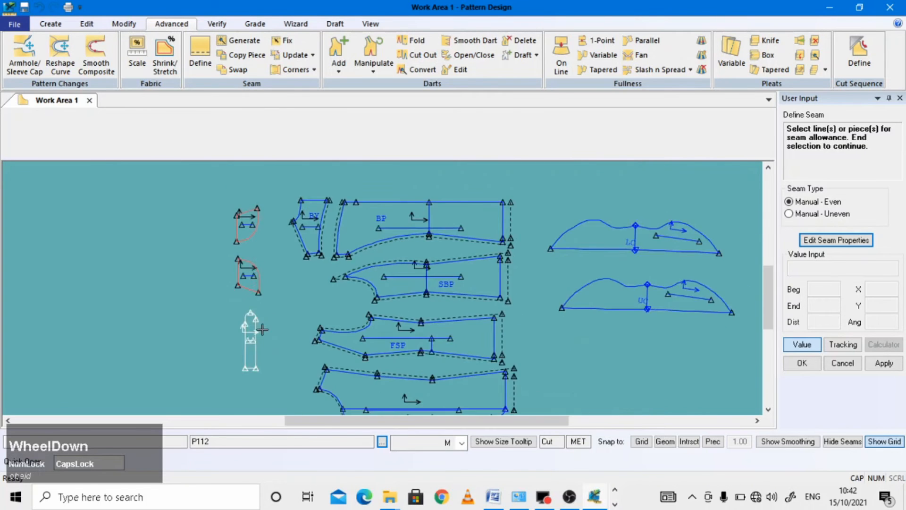
click(246, 305)
click(255, 331)
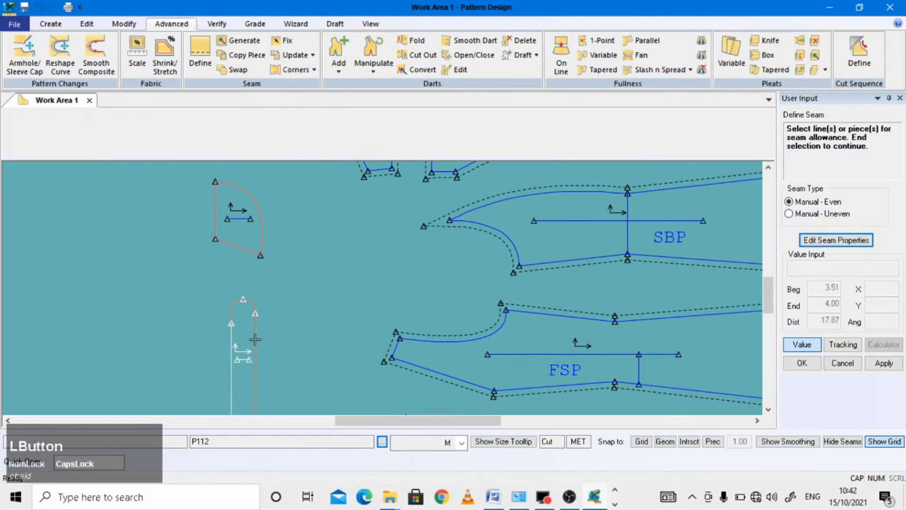
scroll(241, 349, up, 1)
click(233, 363)
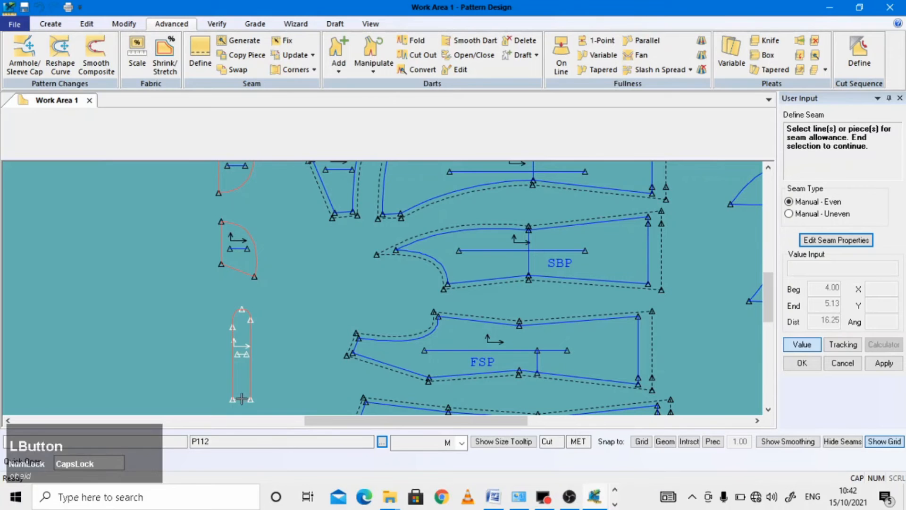
click(279, 335)
text(1)
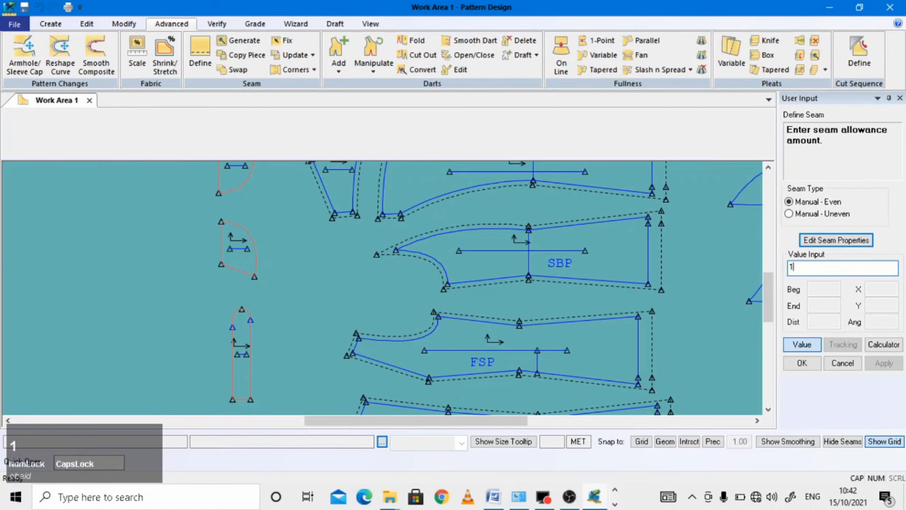
key(Return)
right_click(326, 265)
click(327, 266)
Step: Apply an even 1 cm seam allowance to all outline edges of the collar pieces LC and UC
scroll(283, 262, up, 3)
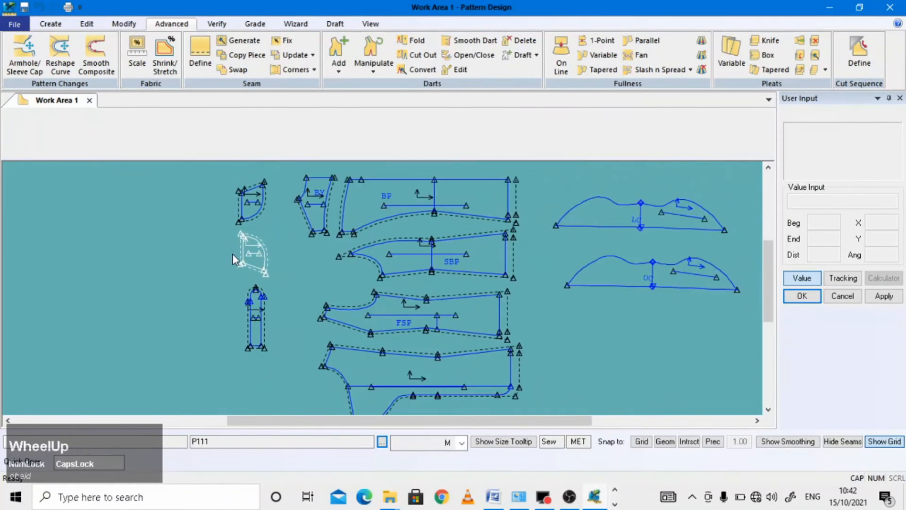
scroll(493, 214, down, 1)
scroll(494, 215, down, 2)
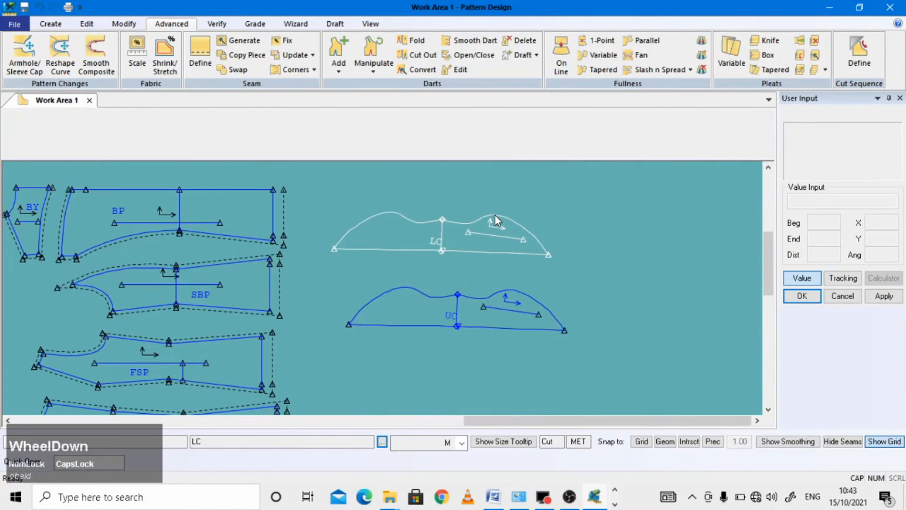
scroll(494, 214, down, 2)
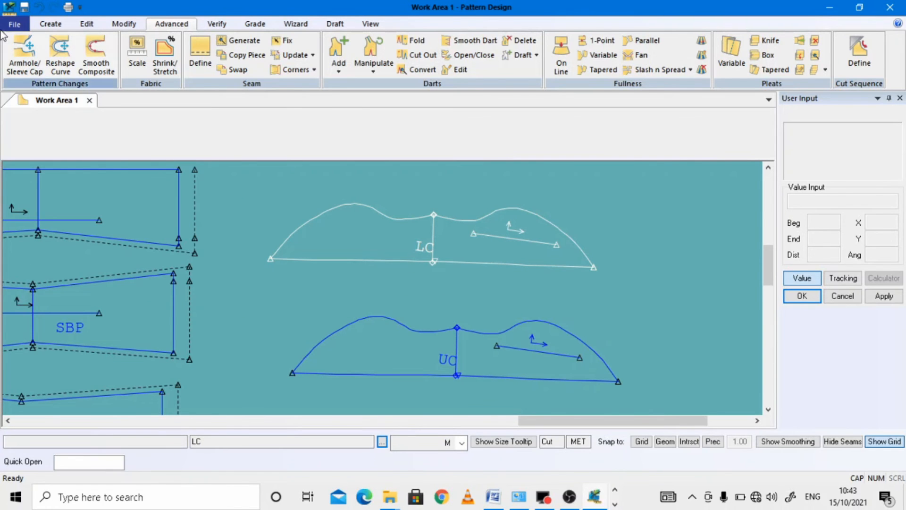
click(209, 61)
click(470, 218)
click(394, 219)
click(370, 259)
click(488, 332)
click(428, 332)
click(406, 373)
right_click(598, 310)
click(604, 305)
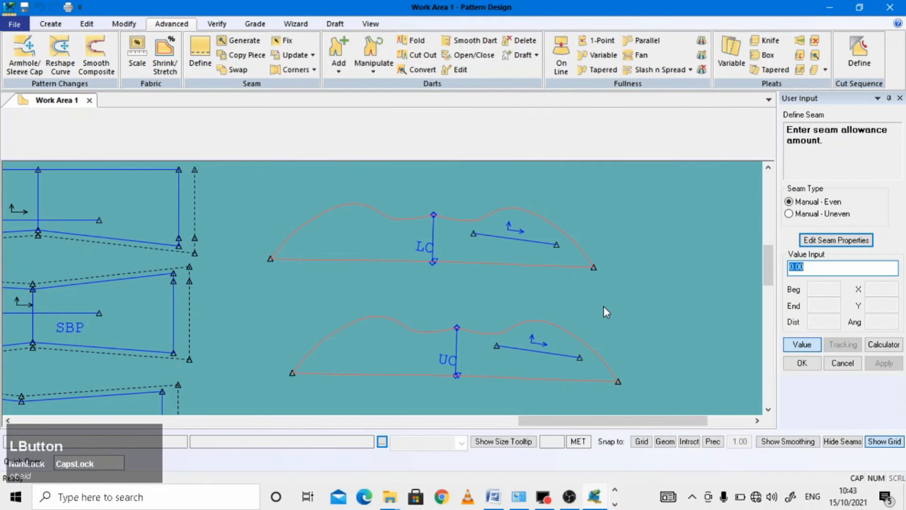
text(1)
key(Return)
right_click(638, 223)
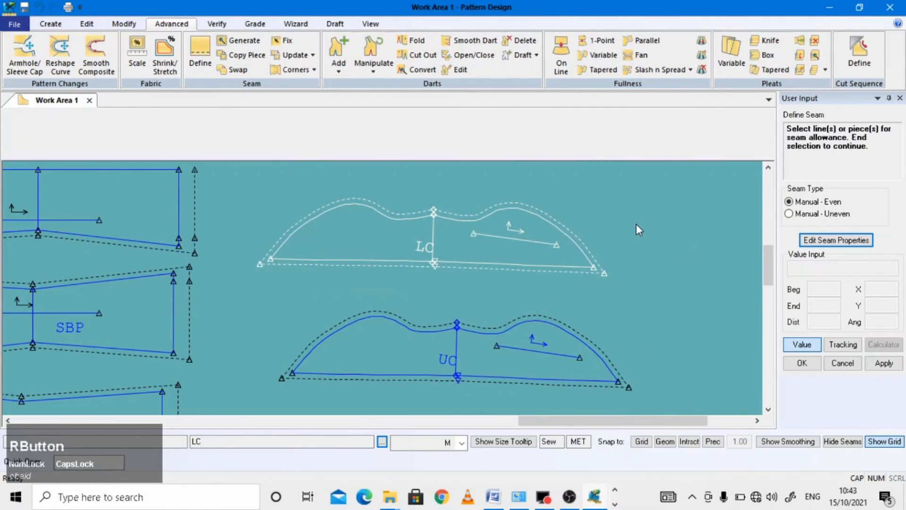
scroll(463, 211, up, 1)
scroll(352, 196, down, 3)
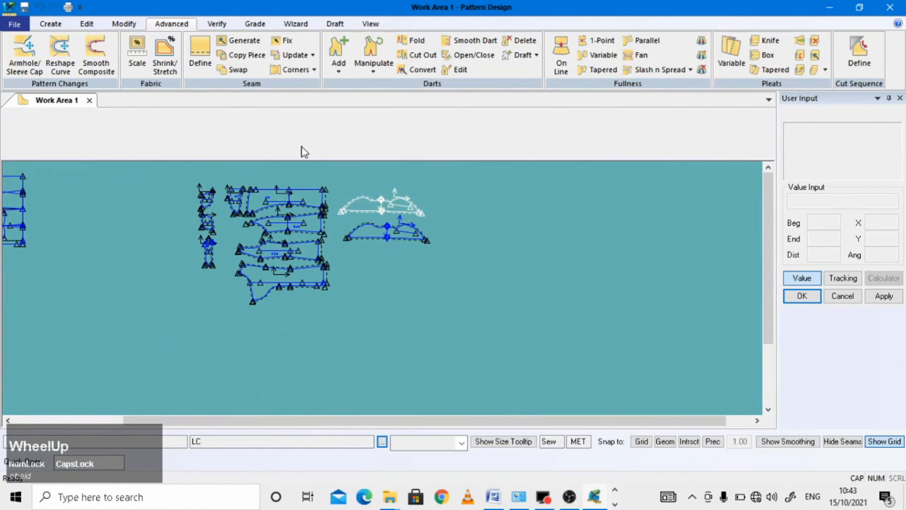
scroll(289, 193, down, 1)
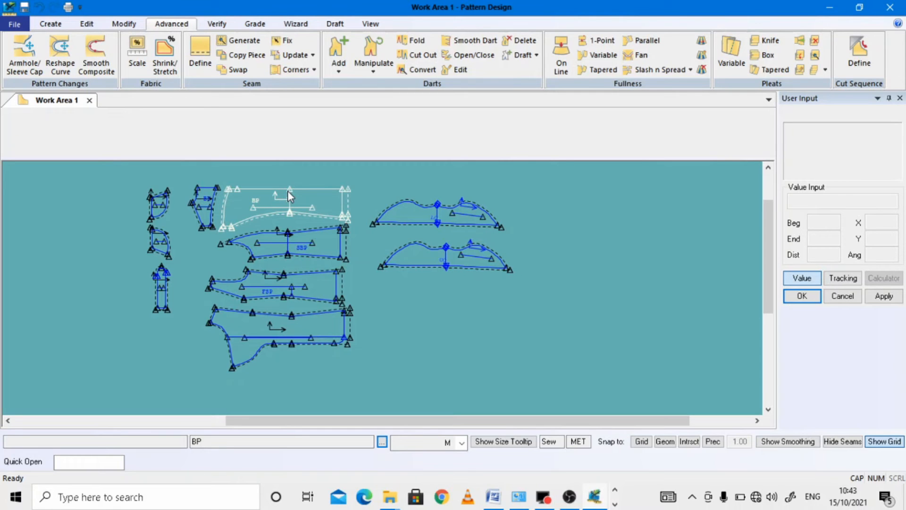
scroll(57, 215, up, 3)
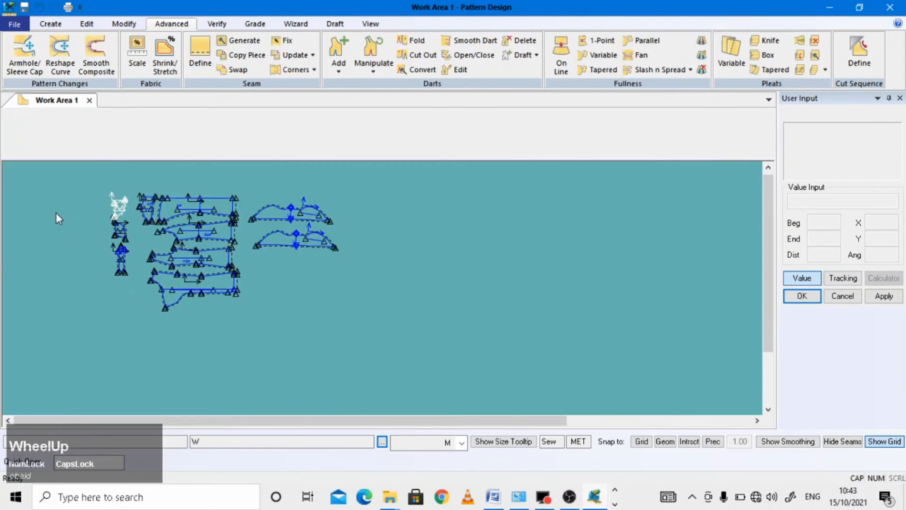
scroll(311, 215, down, 1)
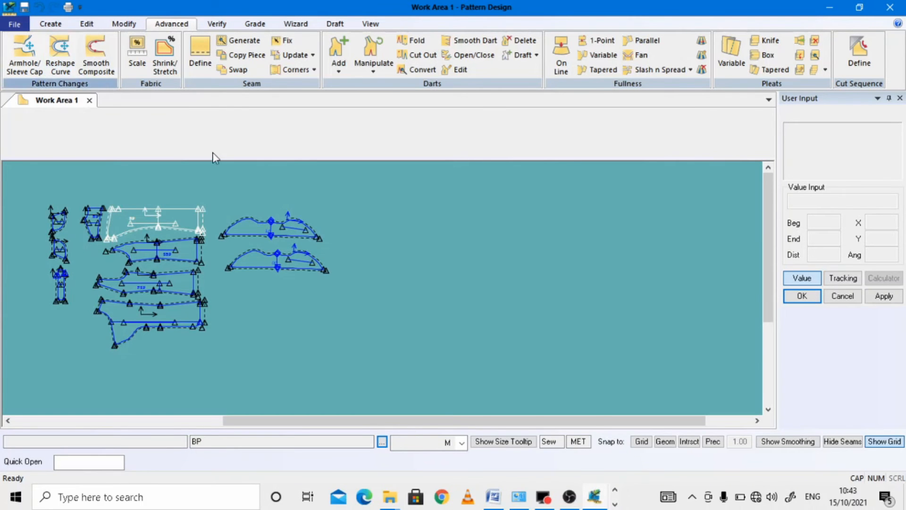
Step: Switch to the Word document with the jacket measurements and look up the sleeve length and width
click(493, 497)
scroll(421, 285, down, 10)
scroll(421, 285, down, 15)
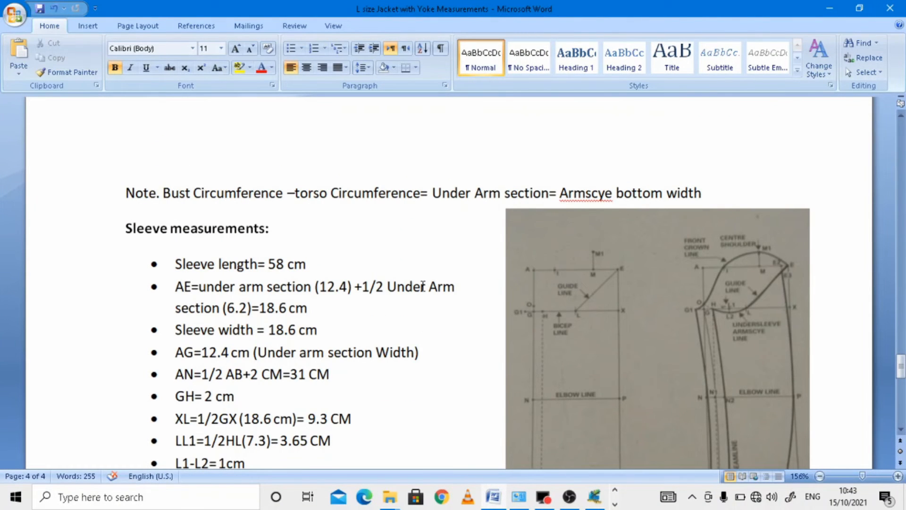
mouse_move(595, 496)
Step: Switch back to Pattern Design and create a 58 by 18.6 cm rectangle piece in the empty area beside the collars
click(595, 497)
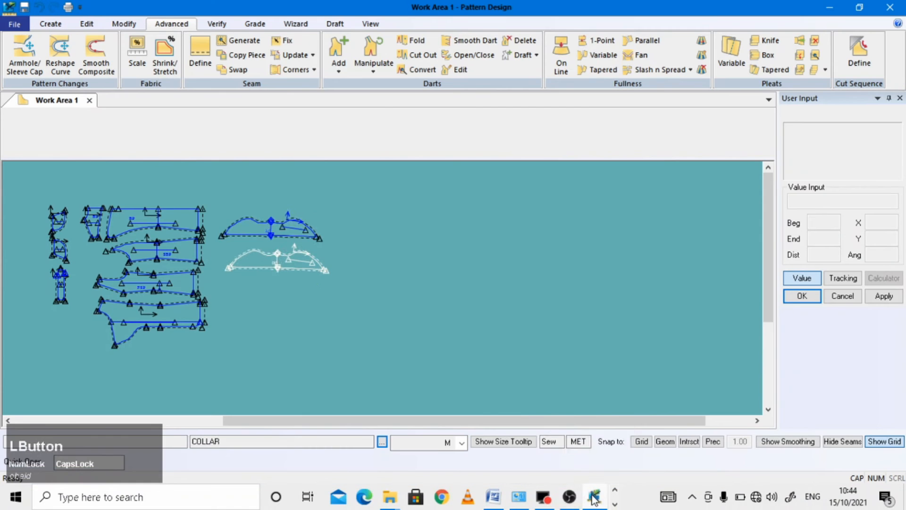
click(50, 24)
click(435, 42)
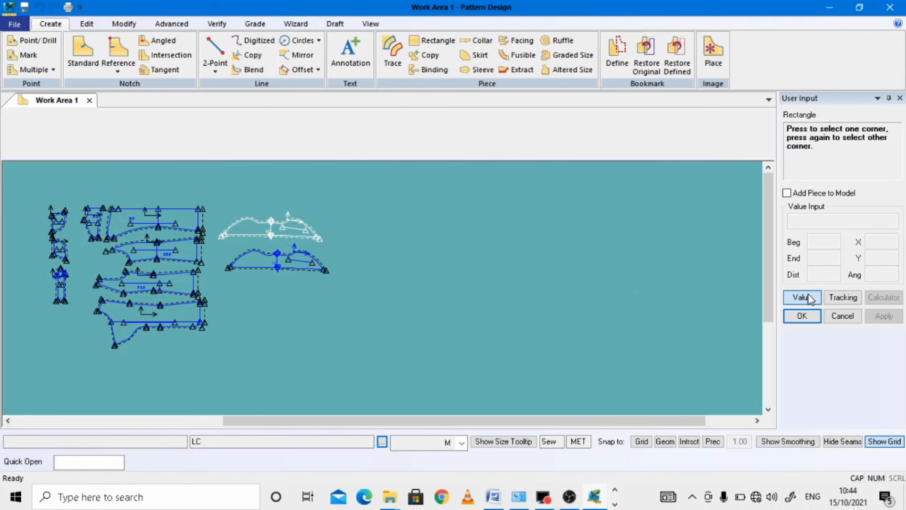
click(526, 240)
click(882, 242)
text(5)
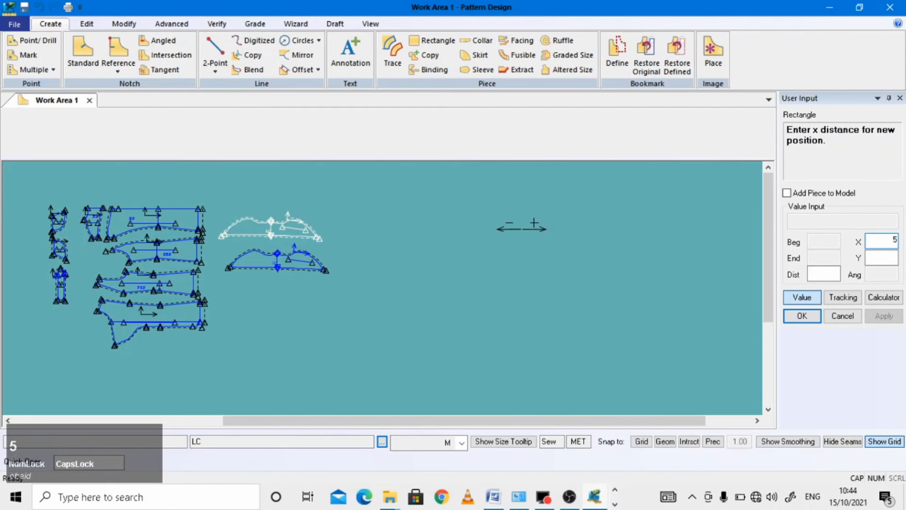
text(8)
click(879, 258)
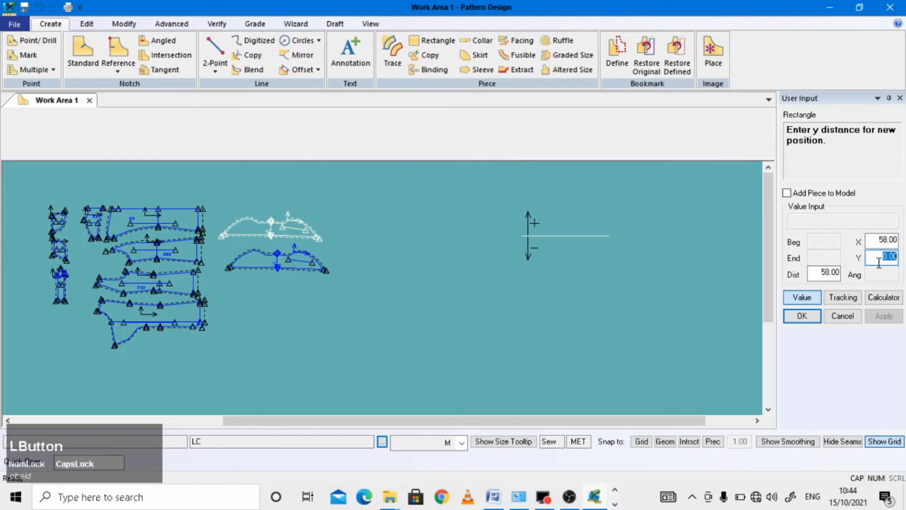
click(593, 498)
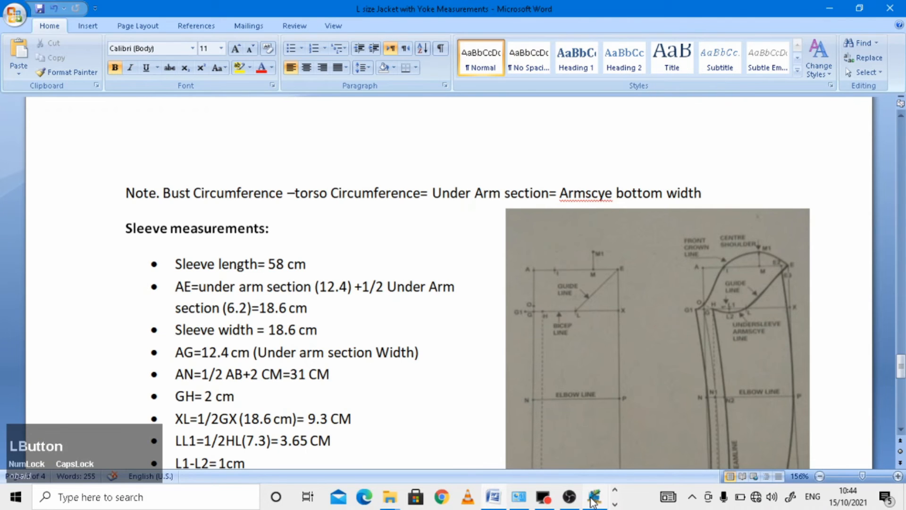
click(593, 498)
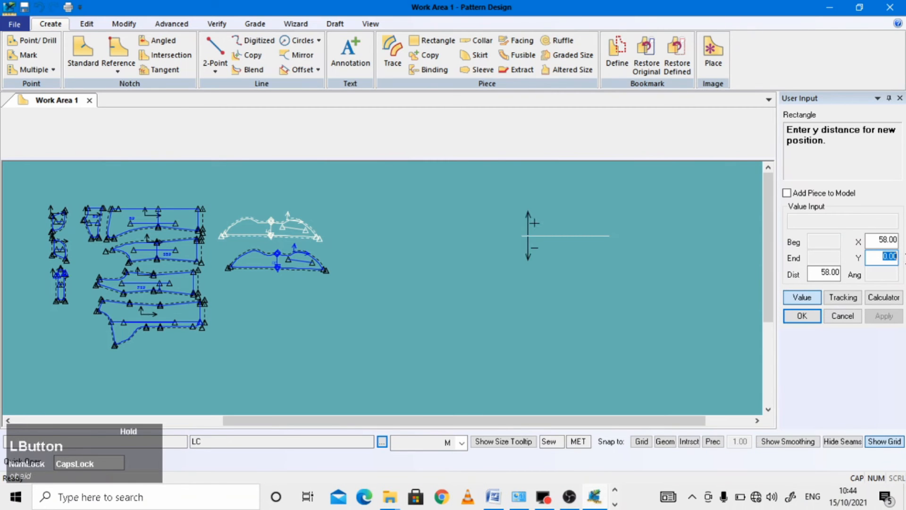
text(18.6)
key(Return)
Step: Name the new rectangle piece SLV and finish the Rectangle command
text(SLV)
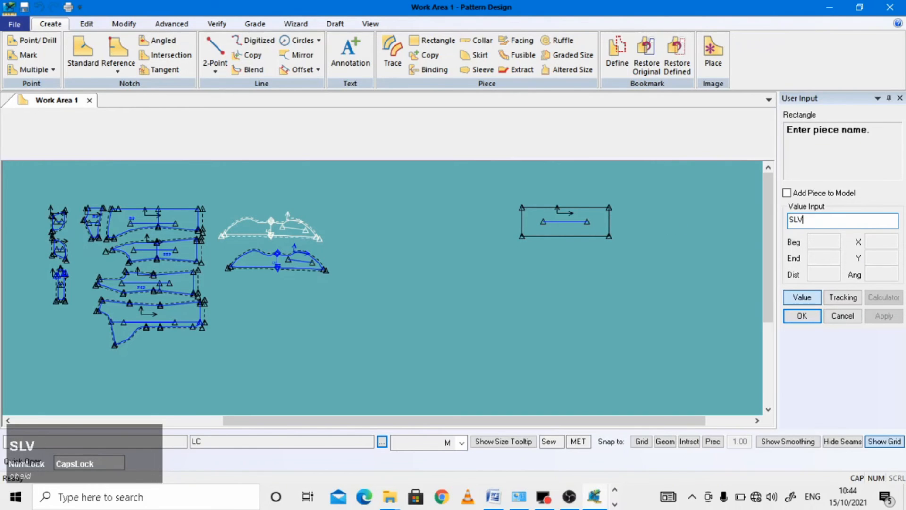
key(Return)
right_click(557, 212)
click(560, 213)
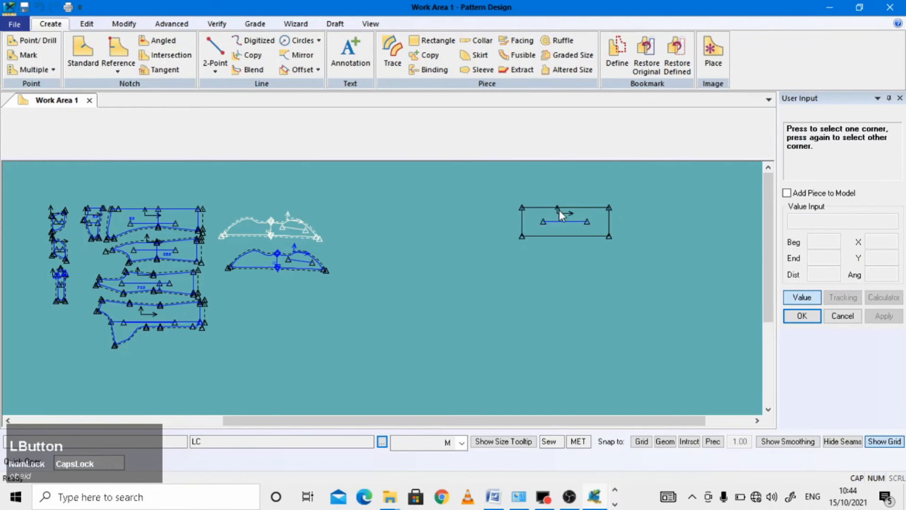
Step: Switch to the Word document, copy the AG value 12.4 from the sleeve measurements, and return to Pattern Design
scroll(602, 208, down, 5)
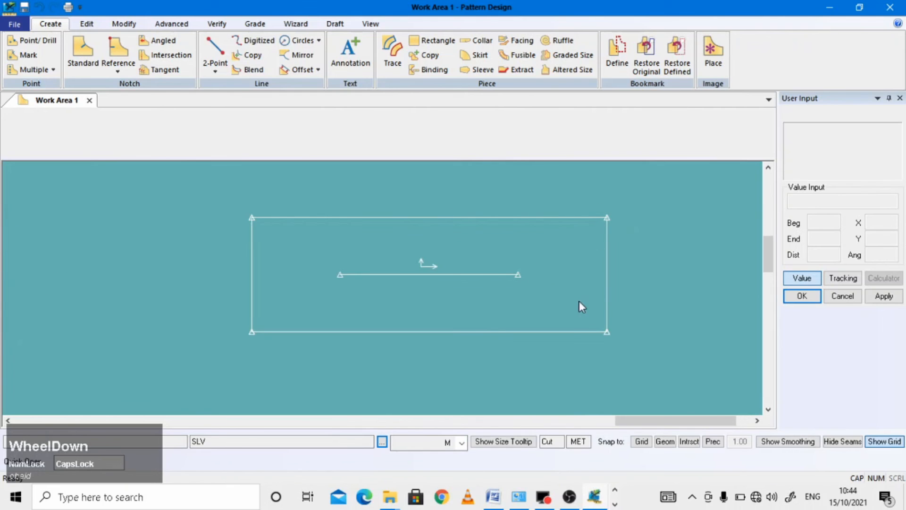
click(493, 496)
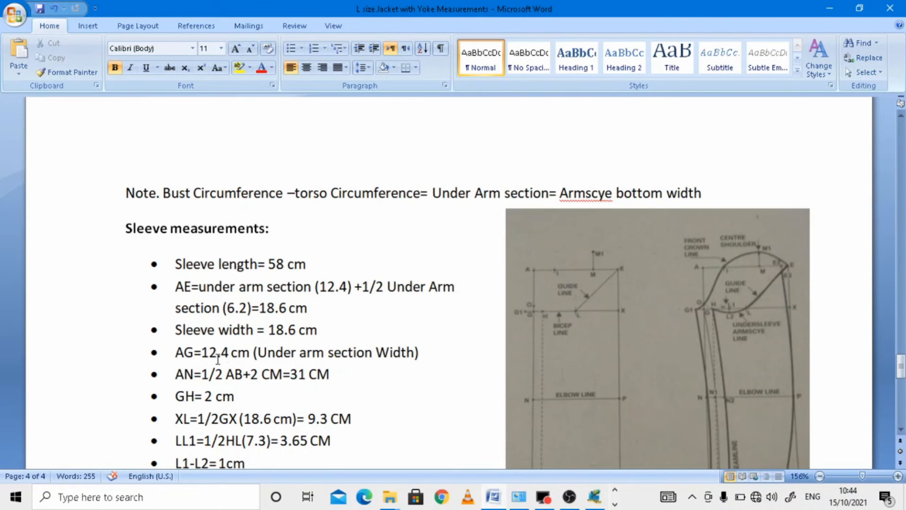
drag(203, 352, 229, 353)
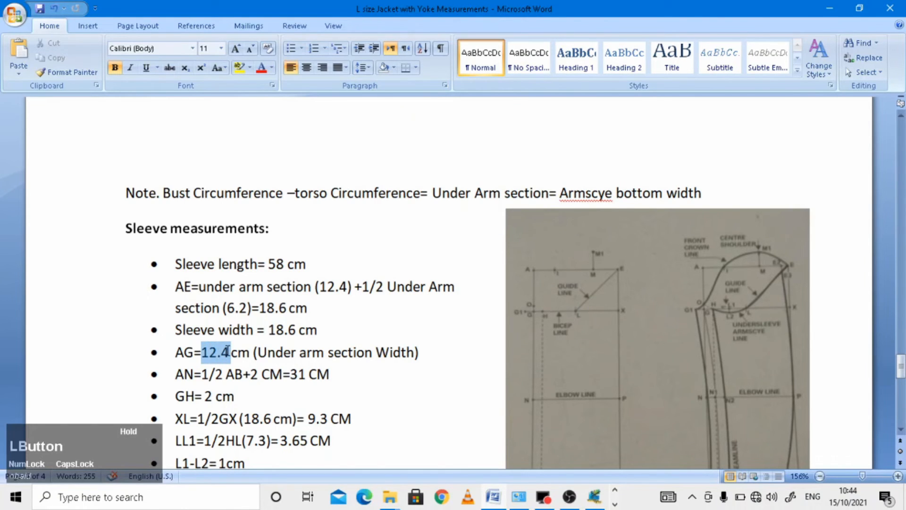
key(ctrl+c)
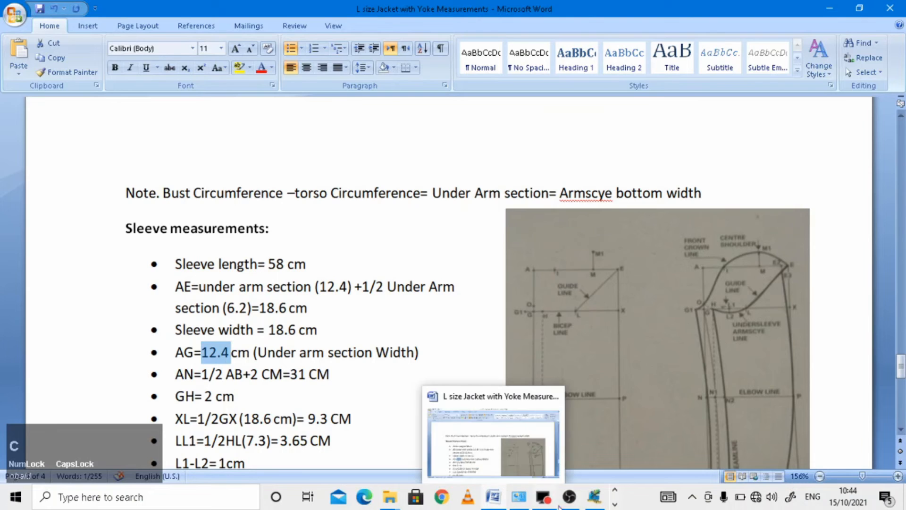
click(590, 498)
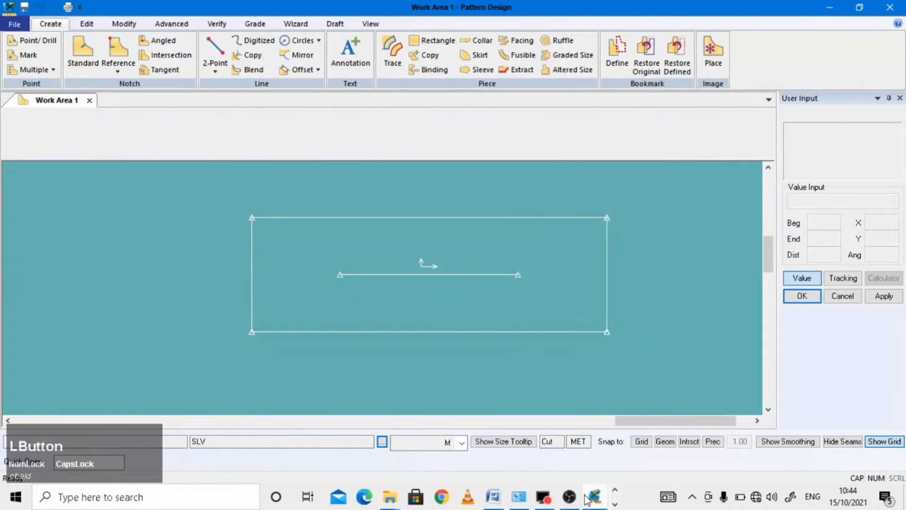
Step: Offset the left short edge of the SLV rectangle 12.4 cm inward with Offset Even to create the bicep line
click(296, 69)
click(253, 263)
right_click(252, 263)
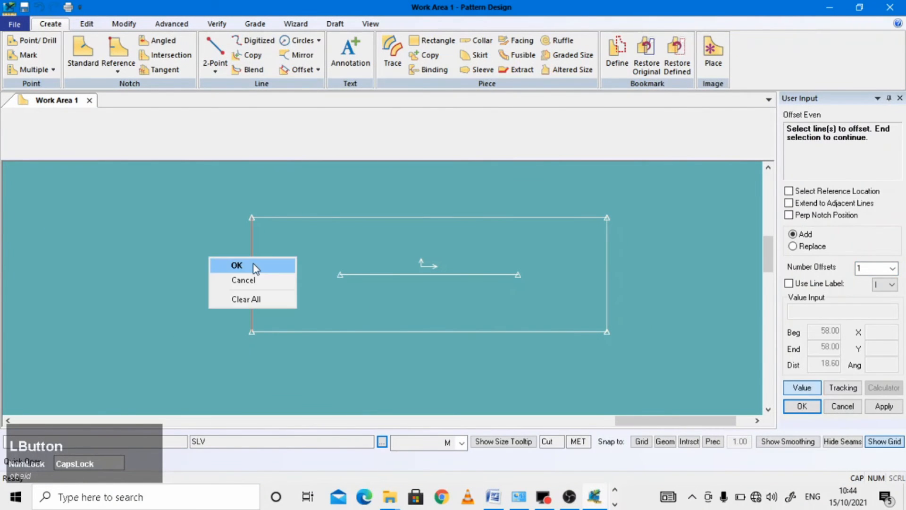
click(239, 265)
key(ctrl+v)
key(Return)
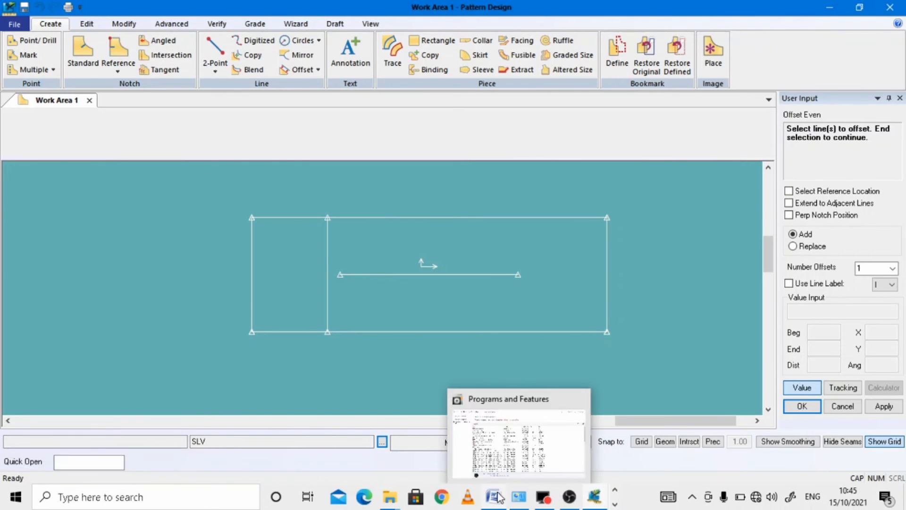
Step: Switch to the Word document, copy the AN value 31 and return to Pattern Design
click(494, 496)
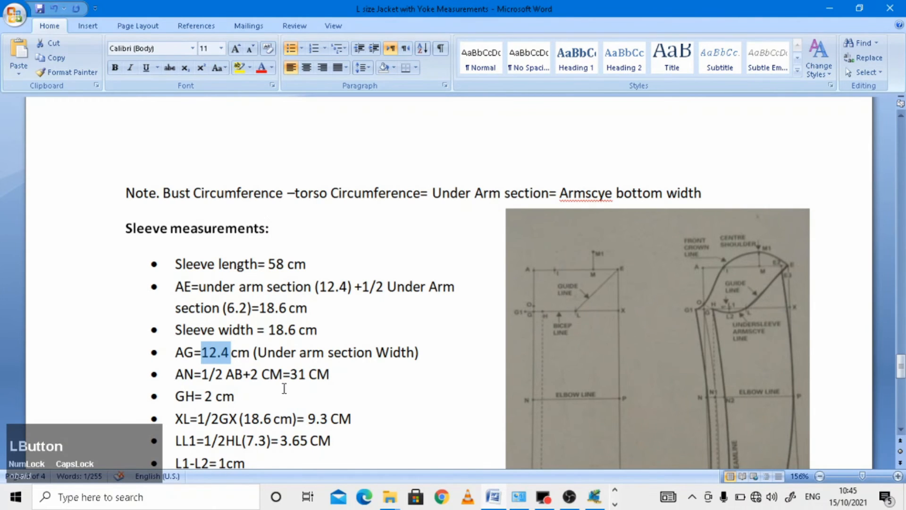
double_click(297, 374)
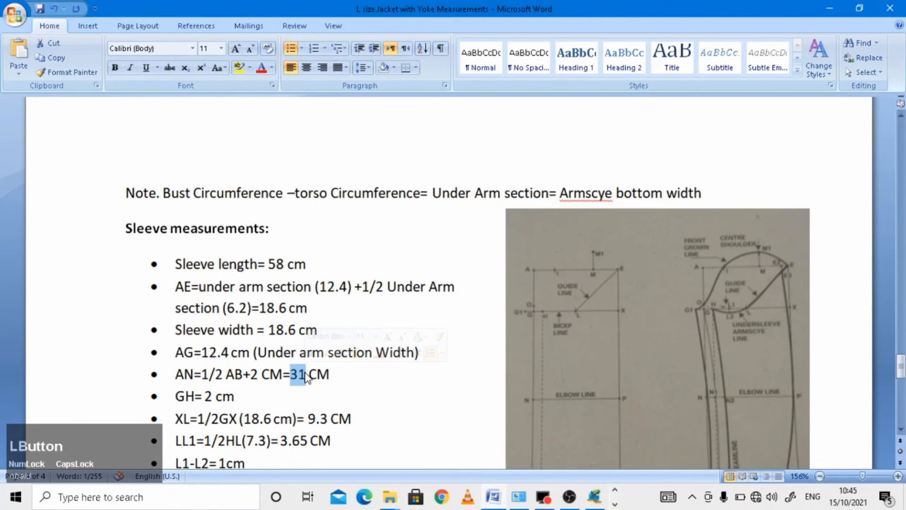
key(ctrl+c)
click(594, 497)
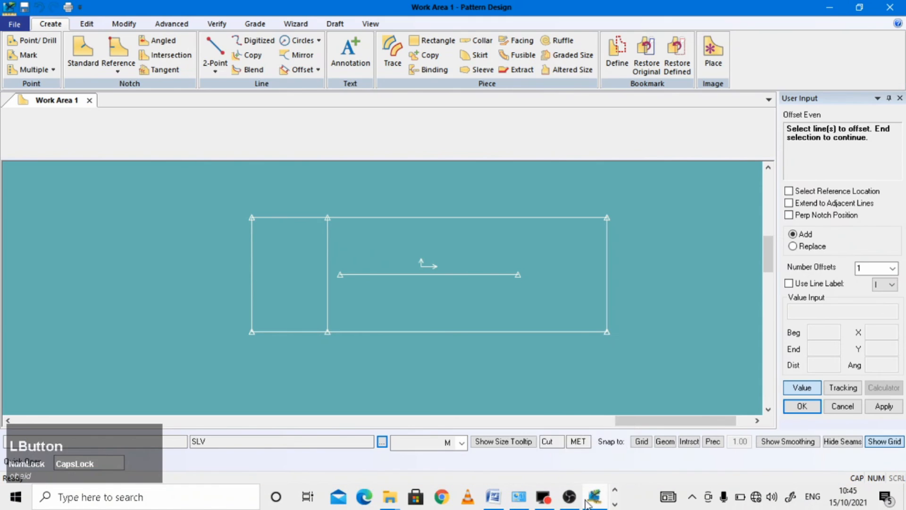
Step: Offset the same short edge of SLV 31 cm inward to create the elbow line, and finish the Offset command
click(248, 263)
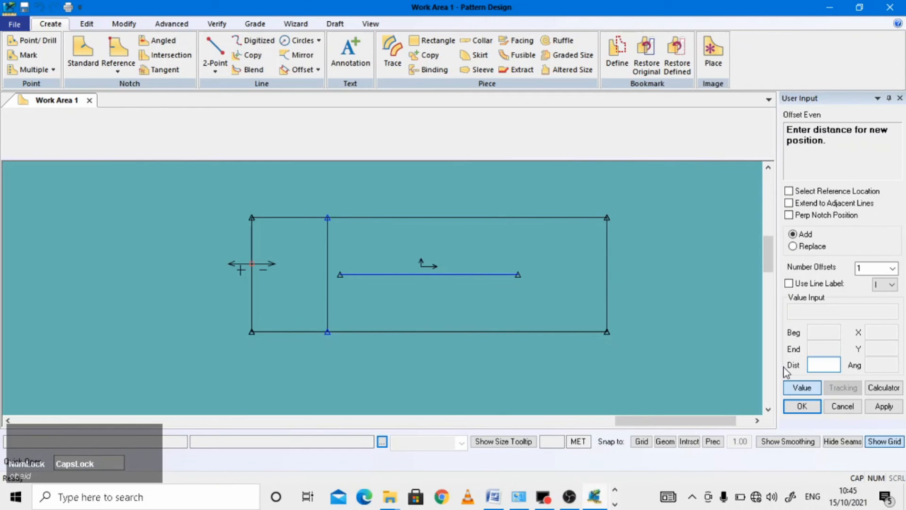
text(31)
click(829, 362)
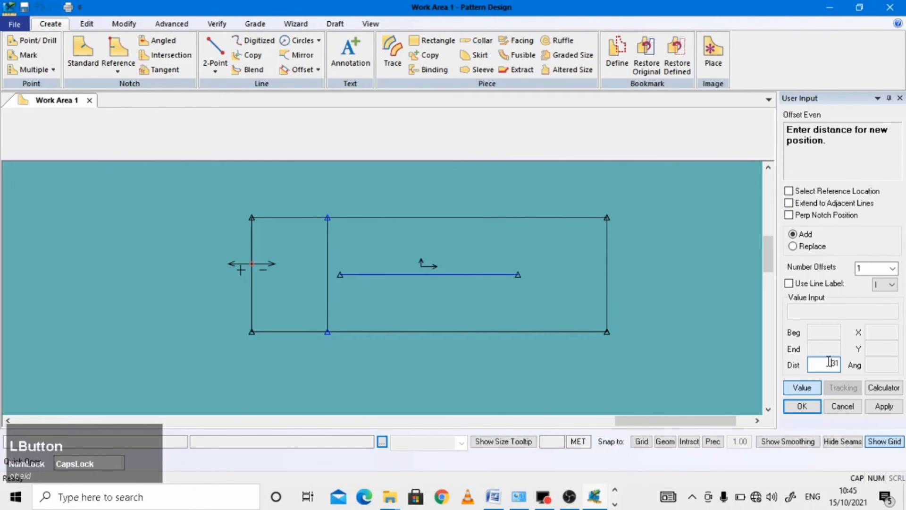
key(Return)
right_click(383, 257)
click(385, 258)
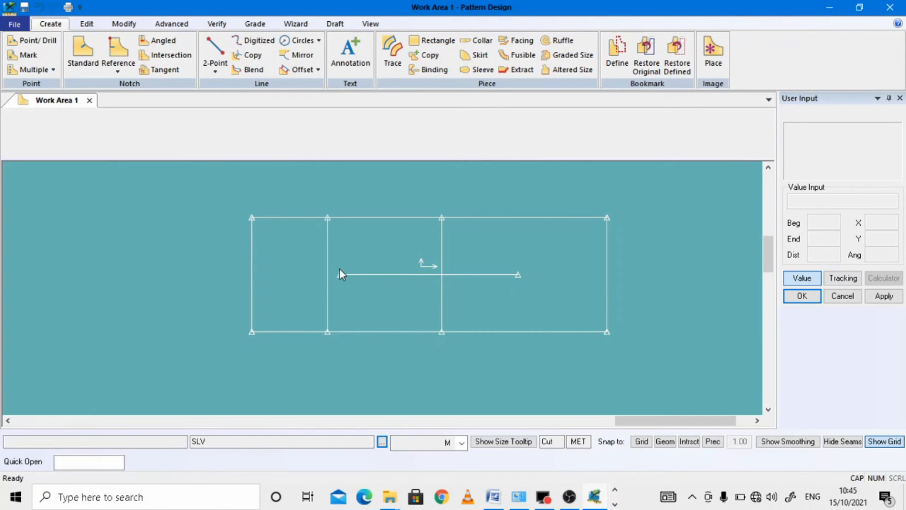
Step: Look up the GH measurement in the Word document, then offset the lower long edge of SLV by -2 cm in Pattern Design
click(494, 497)
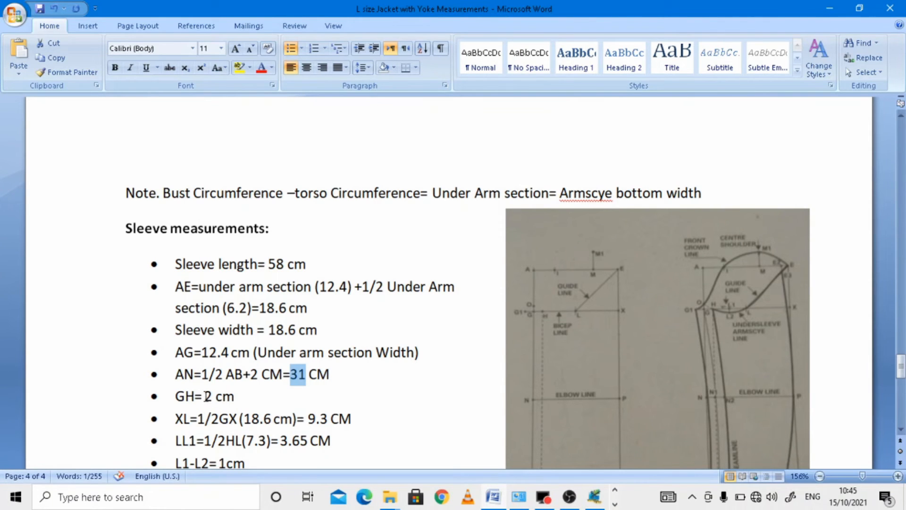
click(594, 497)
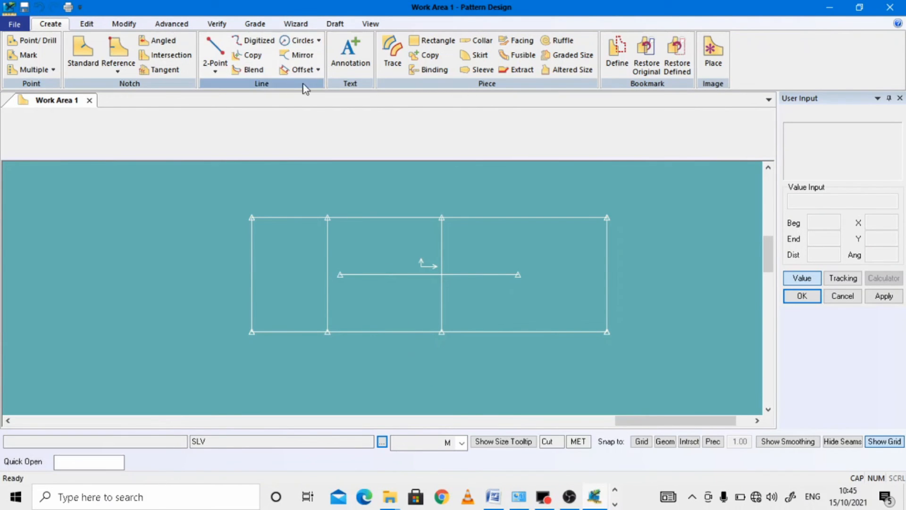
click(302, 69)
click(390, 329)
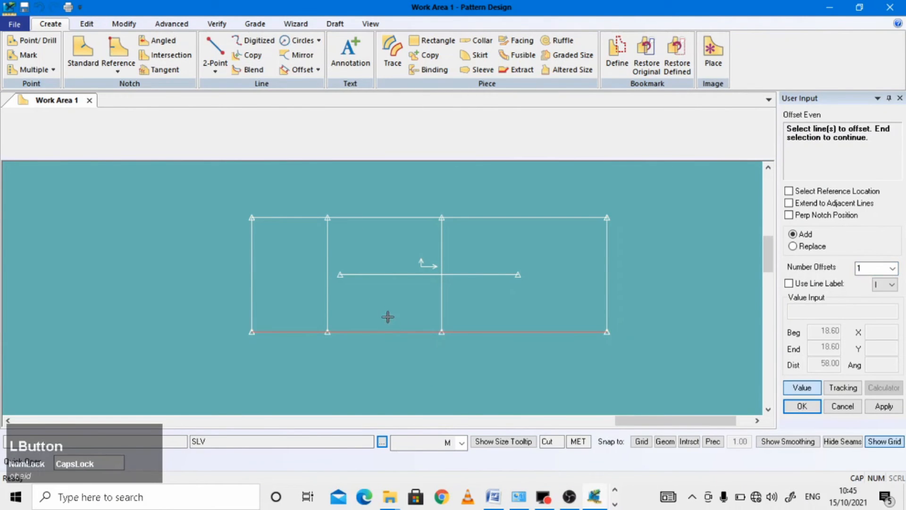
right_click(387, 311)
click(387, 311)
text(-2)
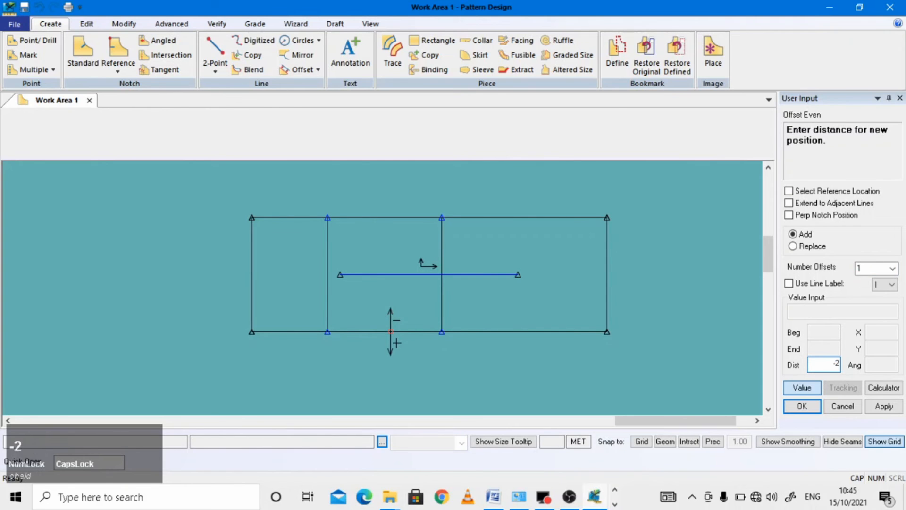
key(Return)
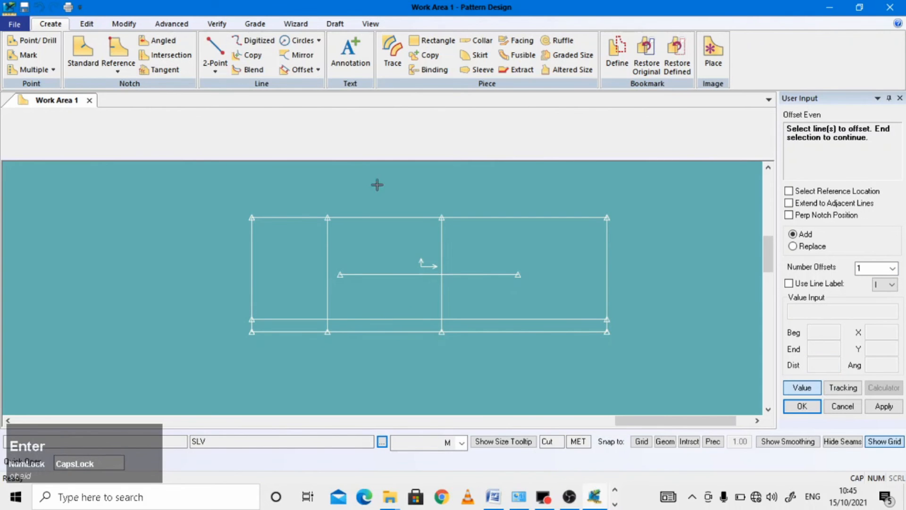
Step: Clip the 2 cm offset line at the bicep line, removing its part on the sleeve cap side
click(123, 23)
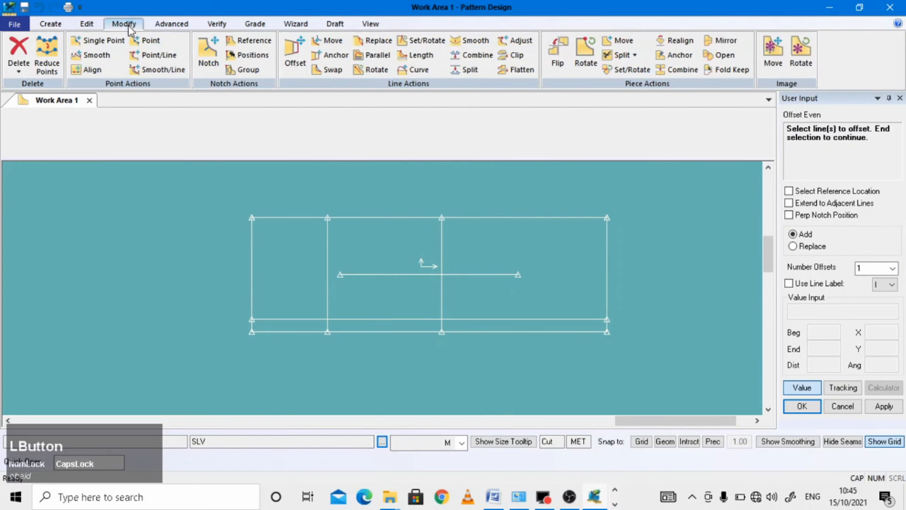
click(476, 55)
click(516, 55)
click(354, 319)
click(327, 301)
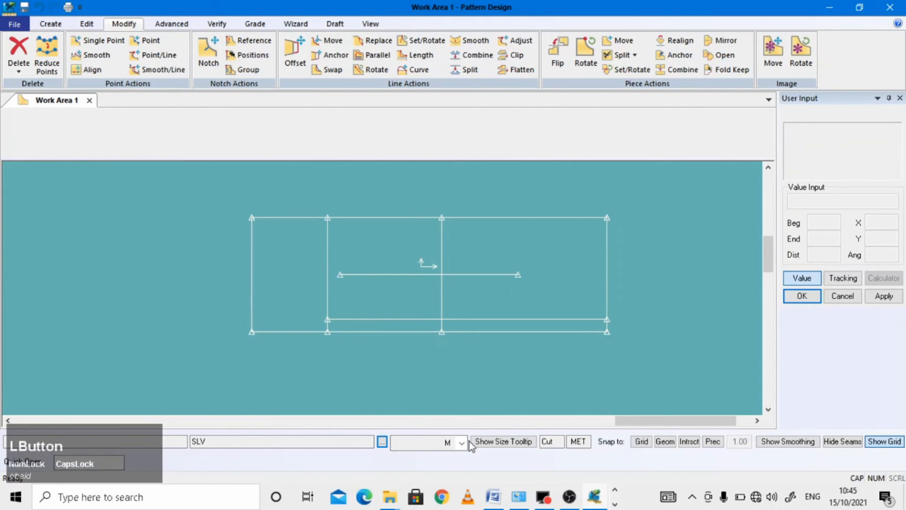
Step: Switch to the Word document, copy the XL value 9.3 from the sleeve measurements, and return to Pattern Design
click(493, 496)
scroll(315, 369, down, 2)
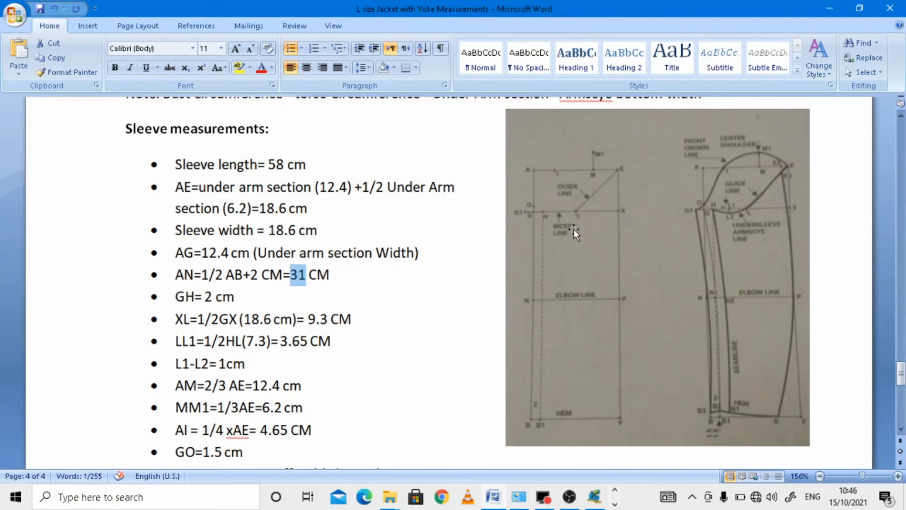
drag(307, 319, 324, 322)
key(ctrl+c)
click(595, 497)
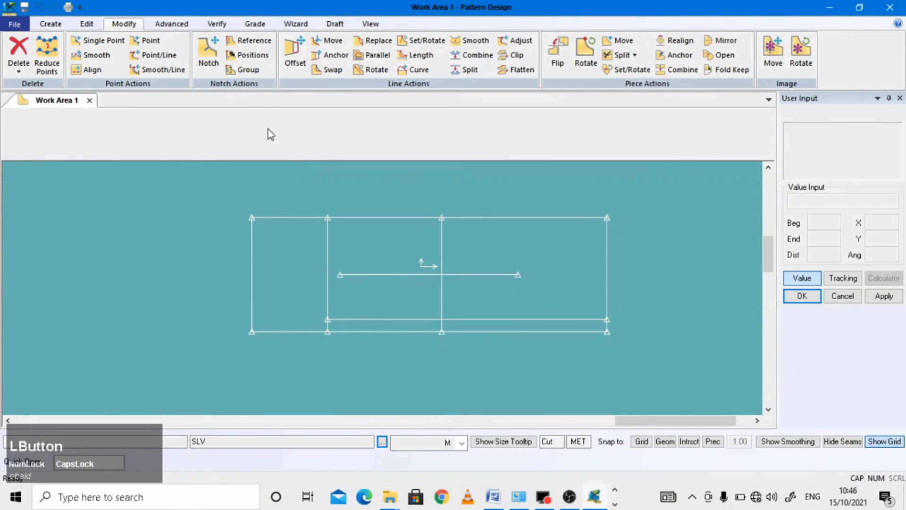
Step: Split the bicep line 9.3 cm from its upper end to mark point L
click(461, 70)
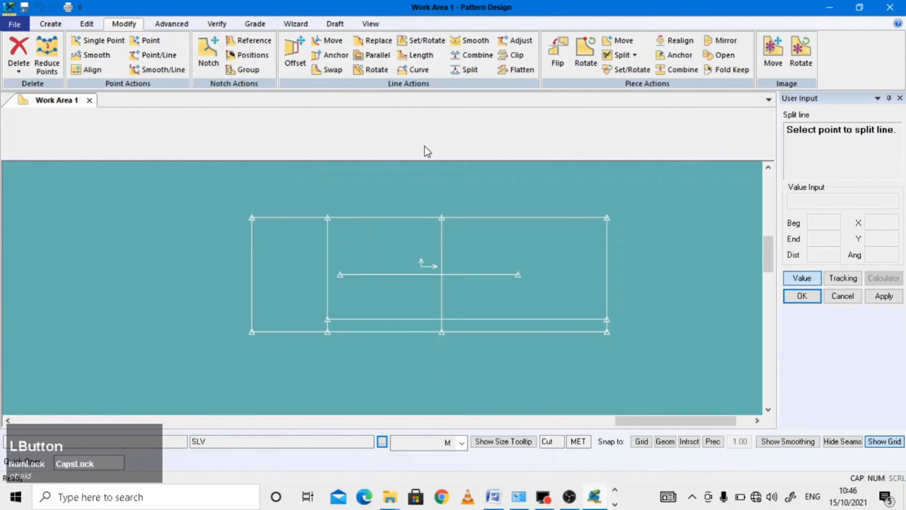
click(329, 219)
right_click(333, 216)
click(830, 237)
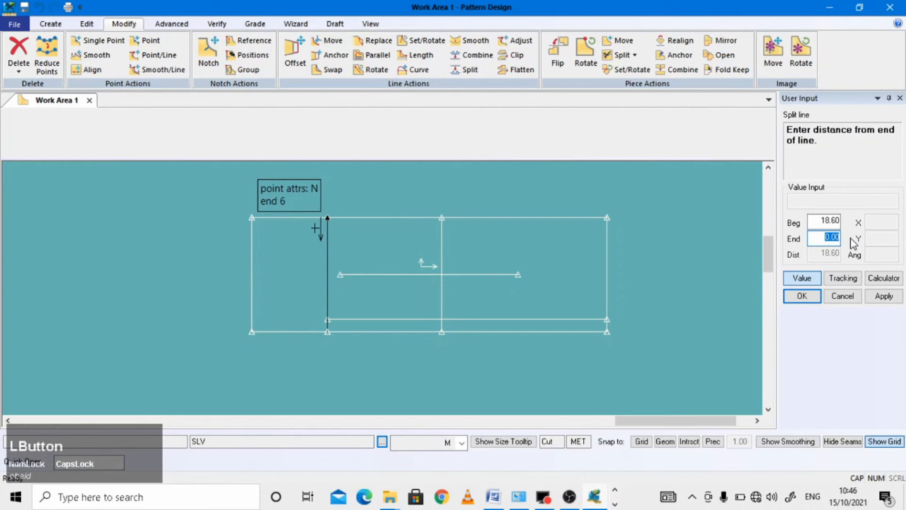
key(ctrl+v)
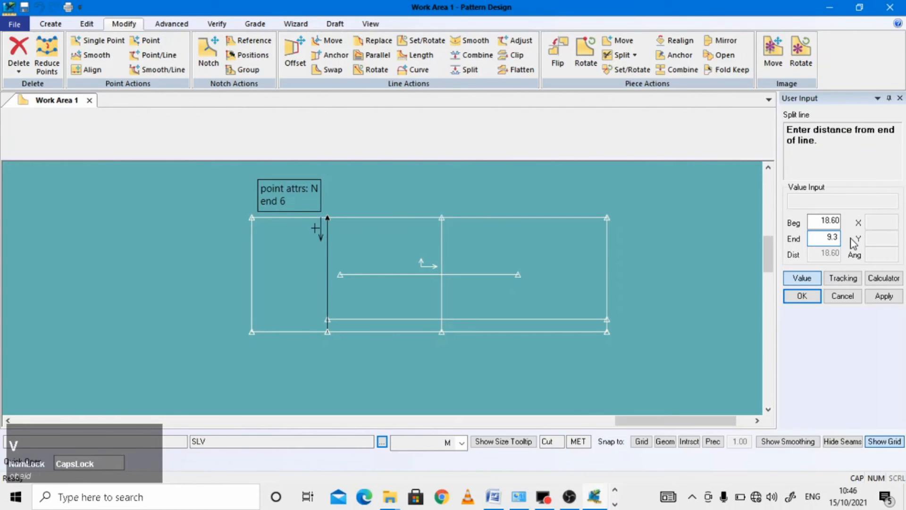
key(Return)
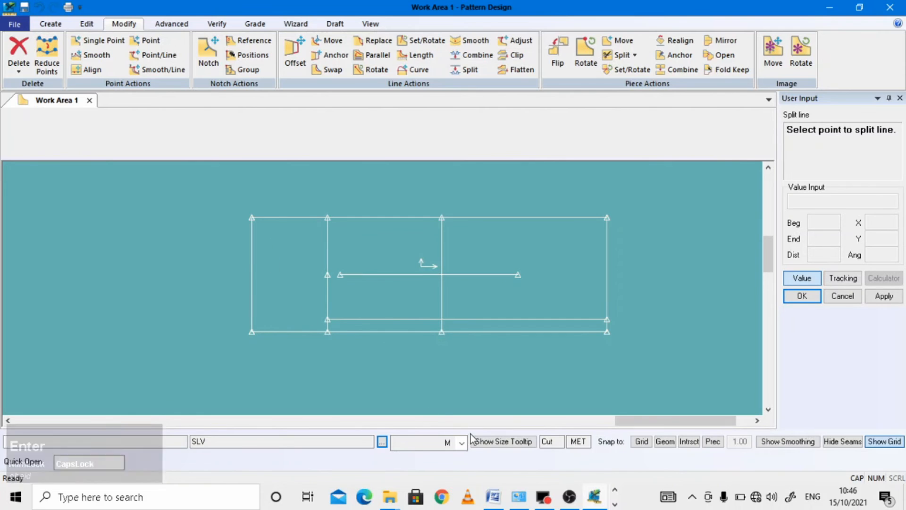
Step: Switch to the Word document, copy the LL1 value 3.65 and return to Pattern Design
click(493, 500)
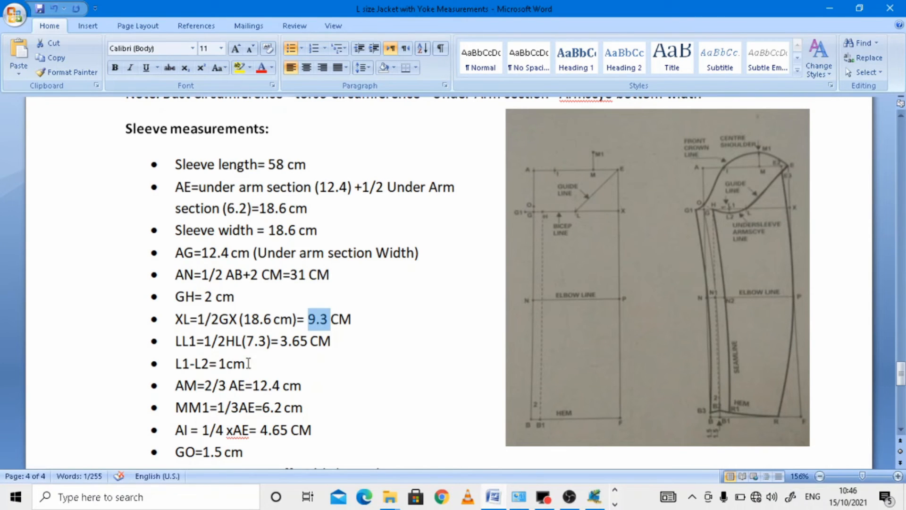
double_click(283, 341)
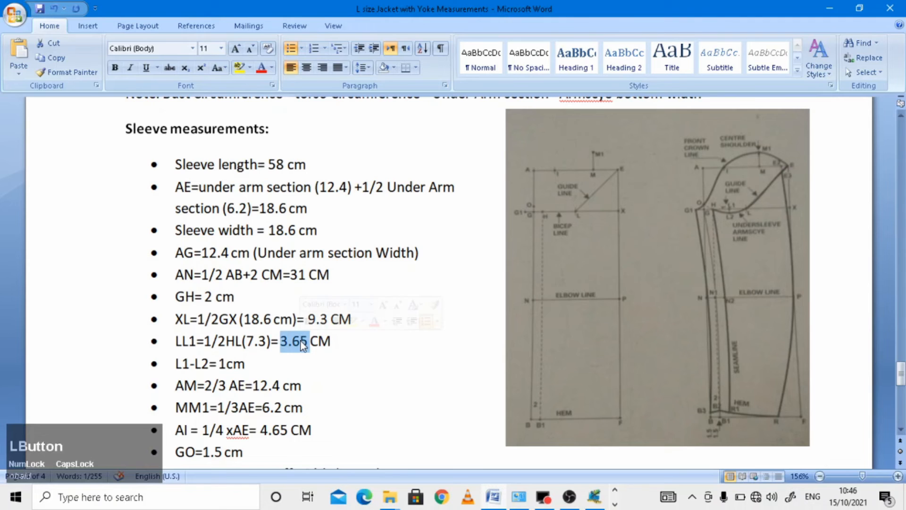
key(ctrl+c)
click(594, 497)
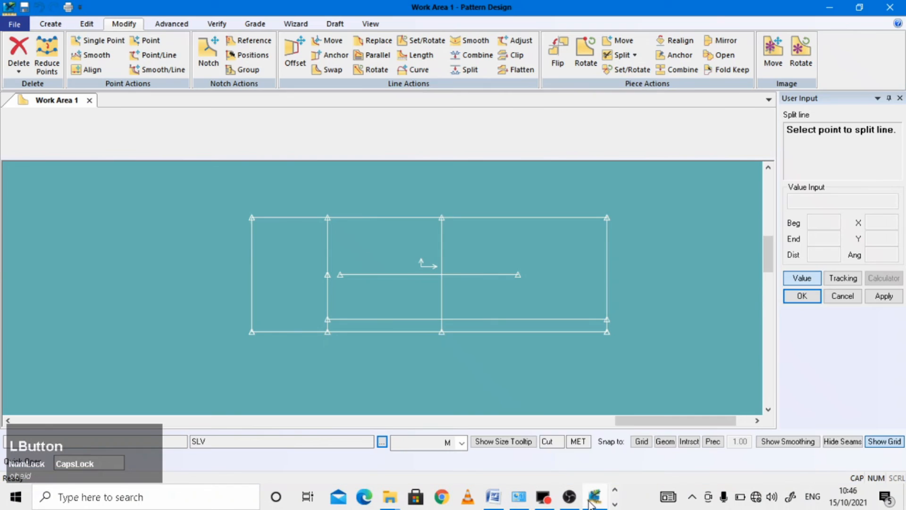
Step: Split the lower segment of the bicep line 3.65 cm from point L to mark point L1
right_click(329, 276)
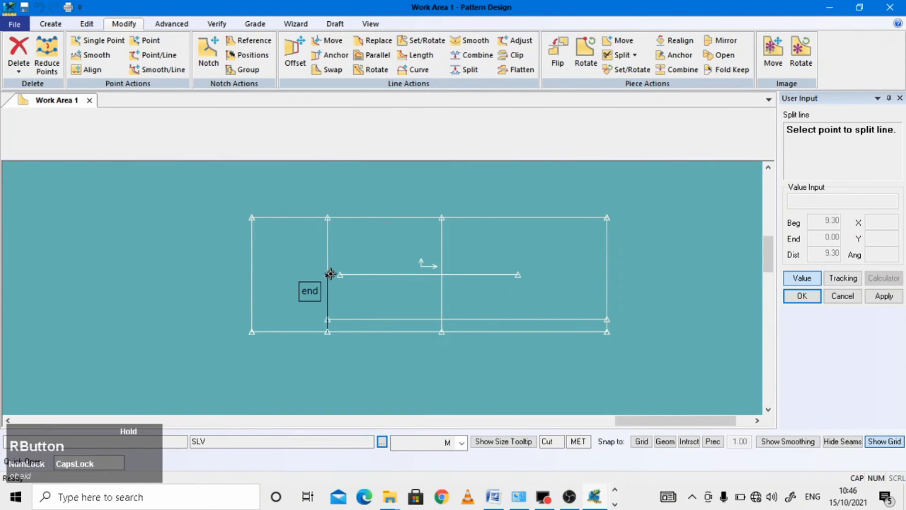
click(819, 236)
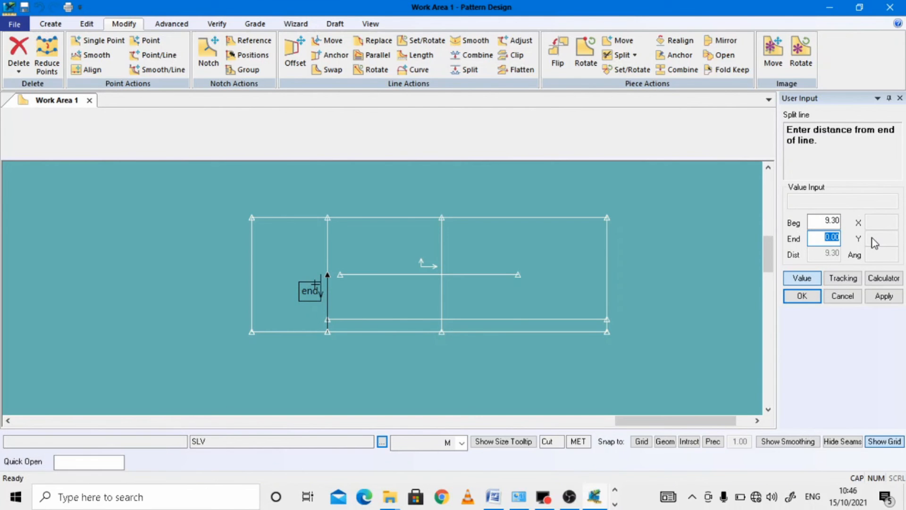
text(3.65)
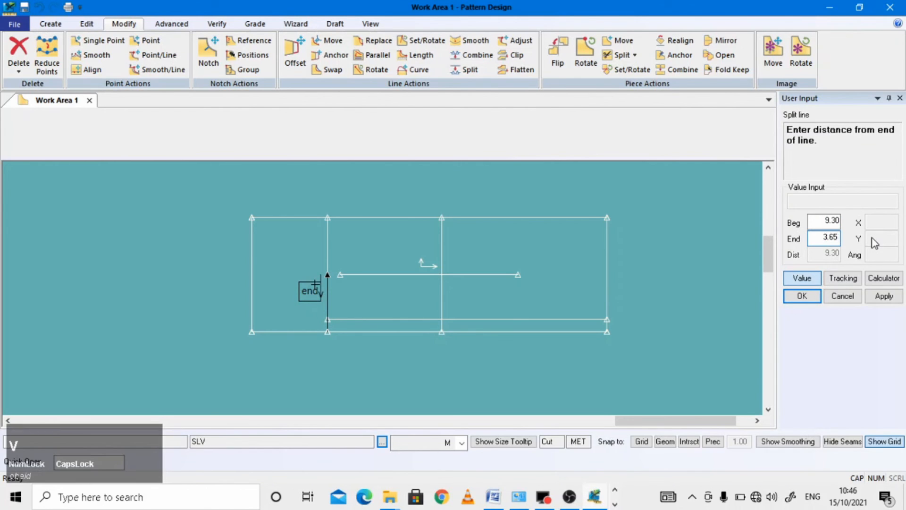
key(Return)
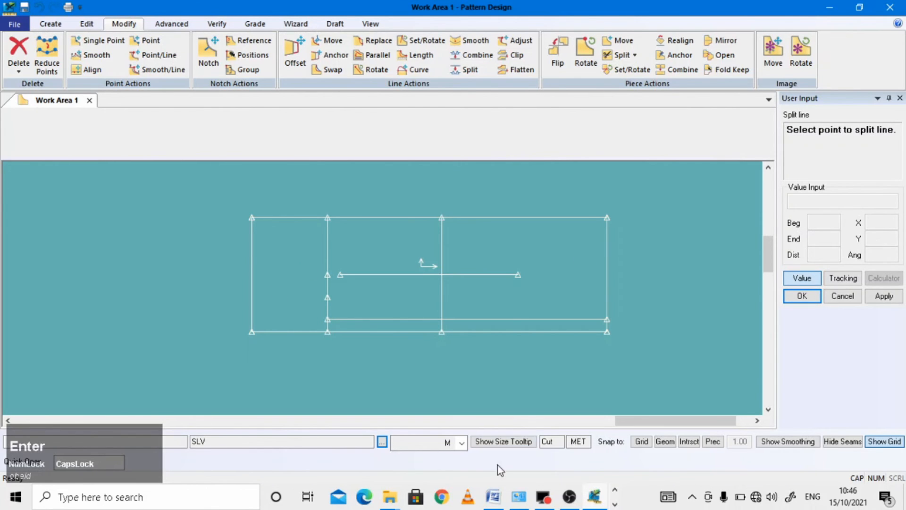
Step: Switch to the Word document, check the L1-L2 value in the sleeve measurements, and return to Pattern Design
mouse_move(509, 504)
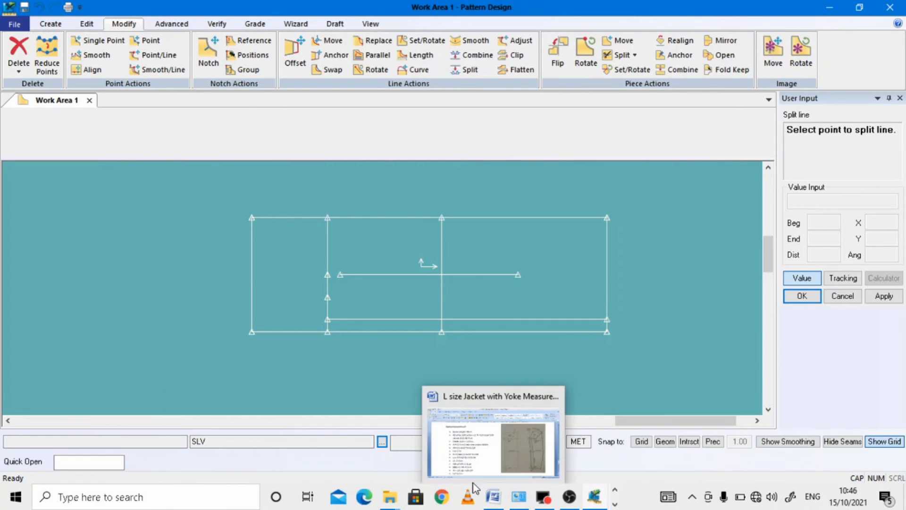
click(493, 498)
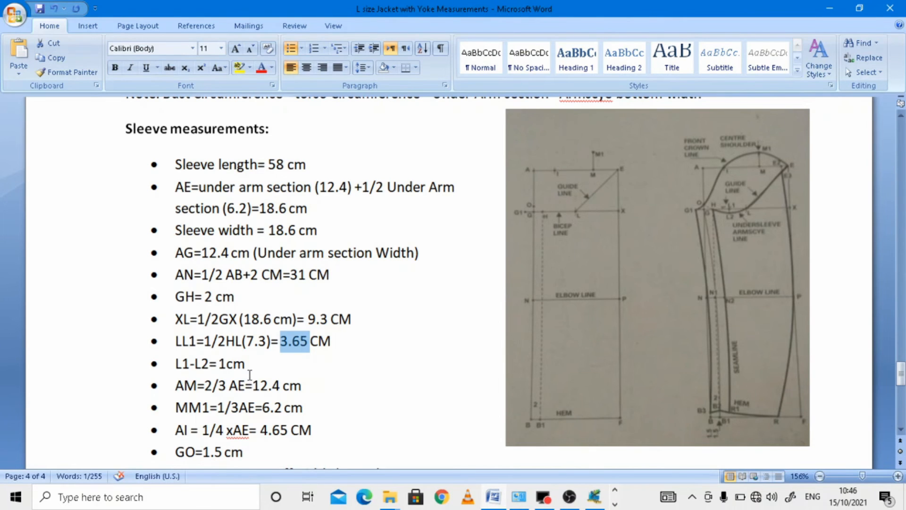
click(594, 496)
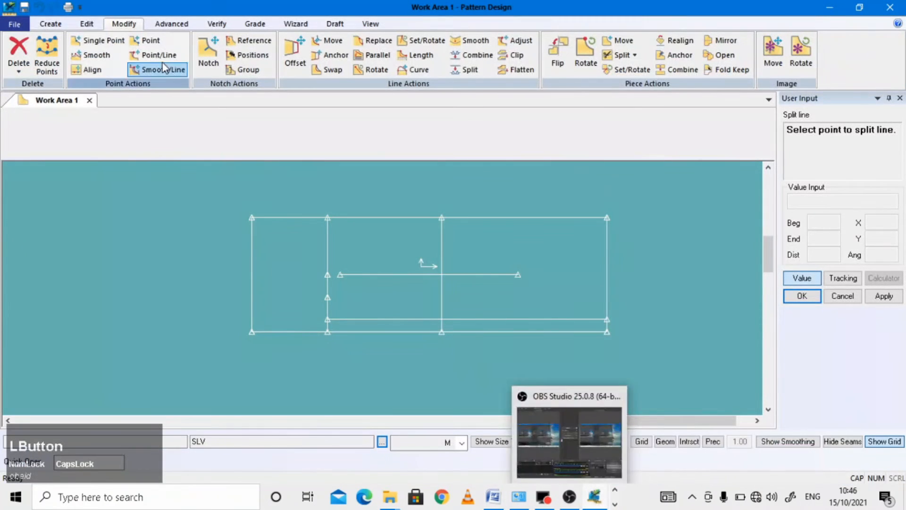
Step: Draw a 1 cm Perpendicular On Line from point L1 on the bicep line toward the elbow line to mark L2
click(51, 24)
click(217, 70)
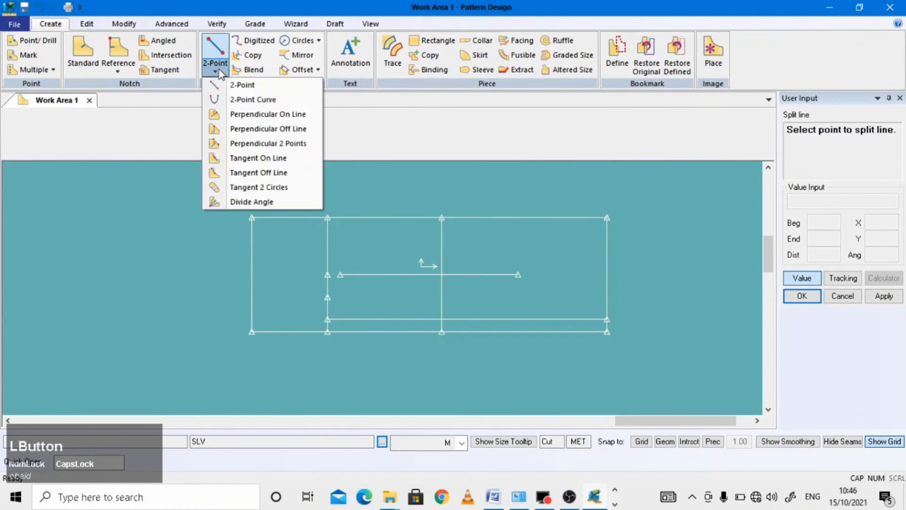
click(250, 112)
scroll(415, 294, down, 2)
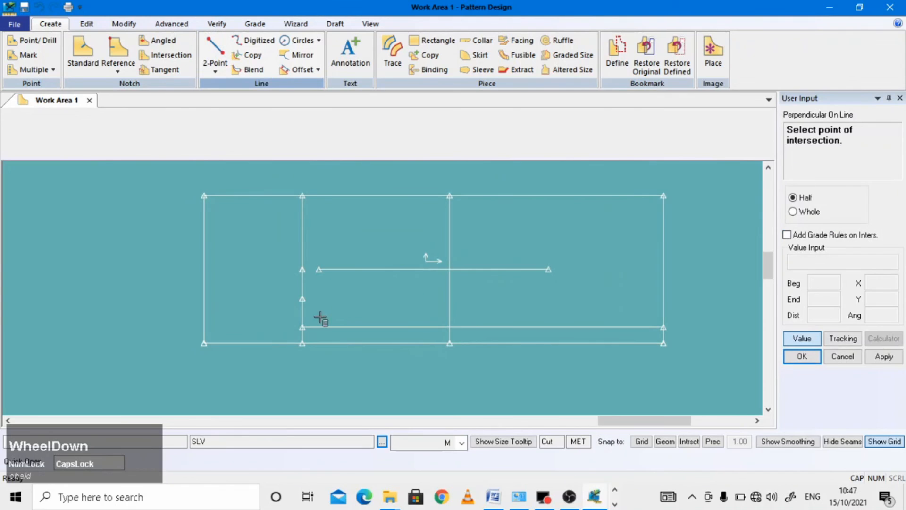
click(302, 298)
click(327, 313)
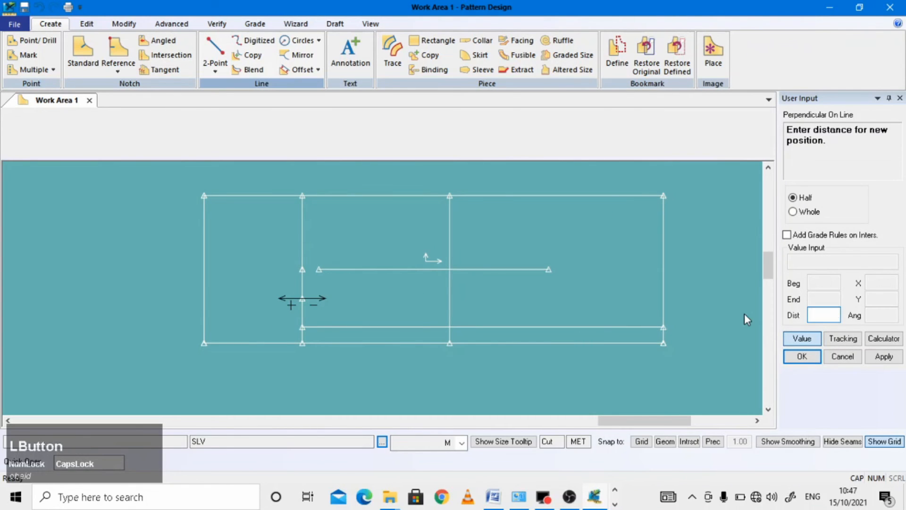
text(-L2=)
text(1)
key(Return)
Step: Switch to the Word document, copy the AM value 12.4 from the sleeve measurements, and return to Pattern Design
click(494, 499)
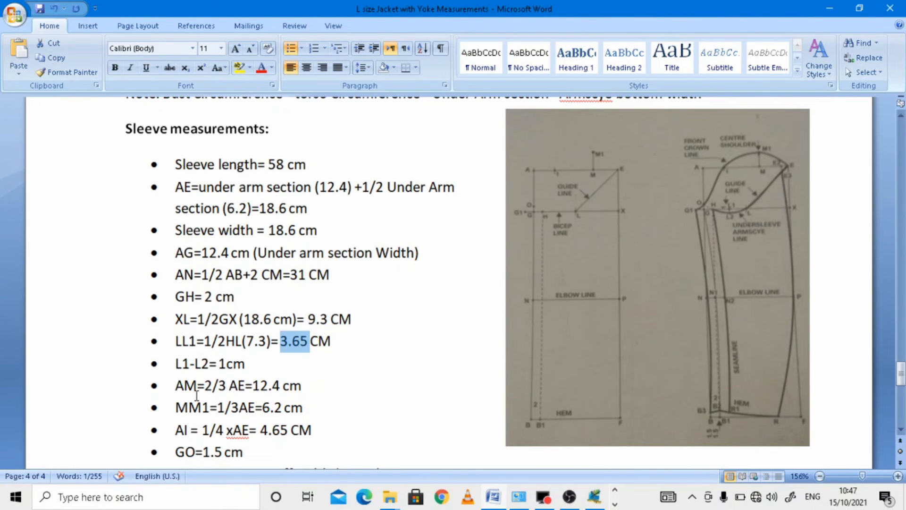
drag(253, 385, 279, 384)
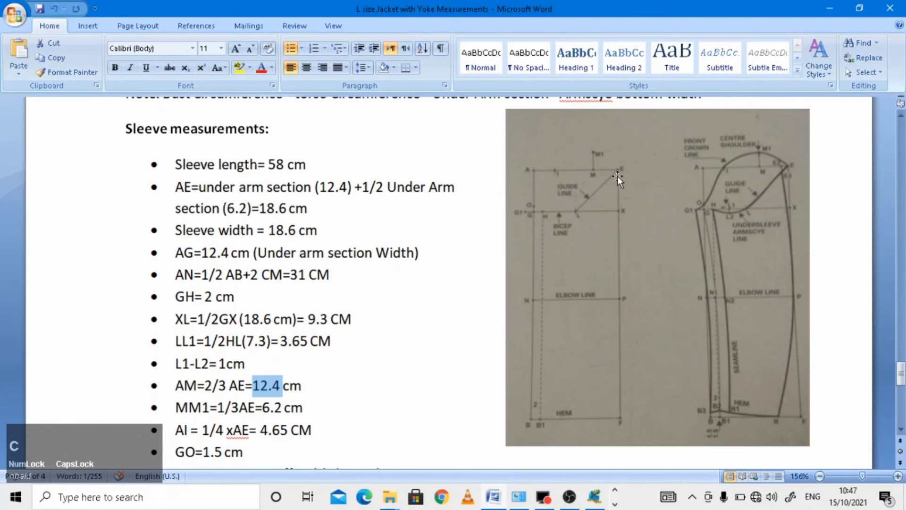
click(584, 499)
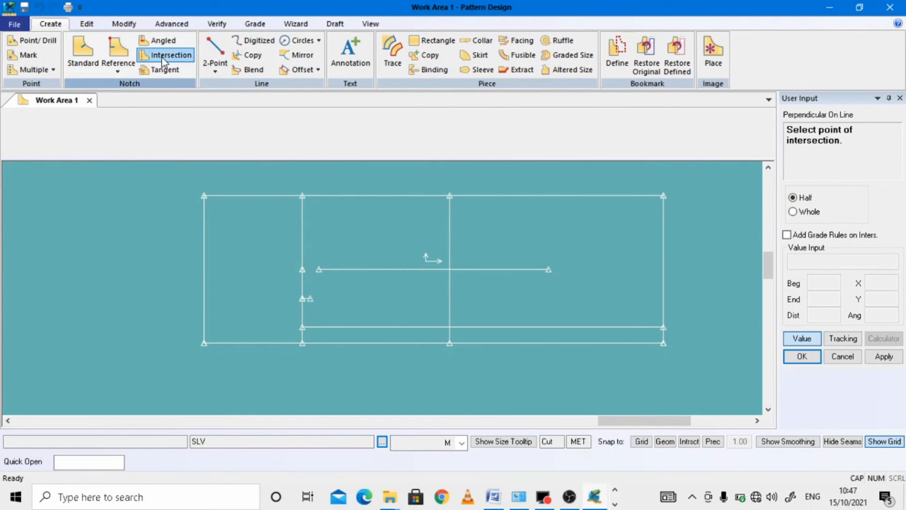
Step: Start a Perpendicular On Line on sleeve top line AE, placing its base point M 12.4 cm from corner A
click(215, 70)
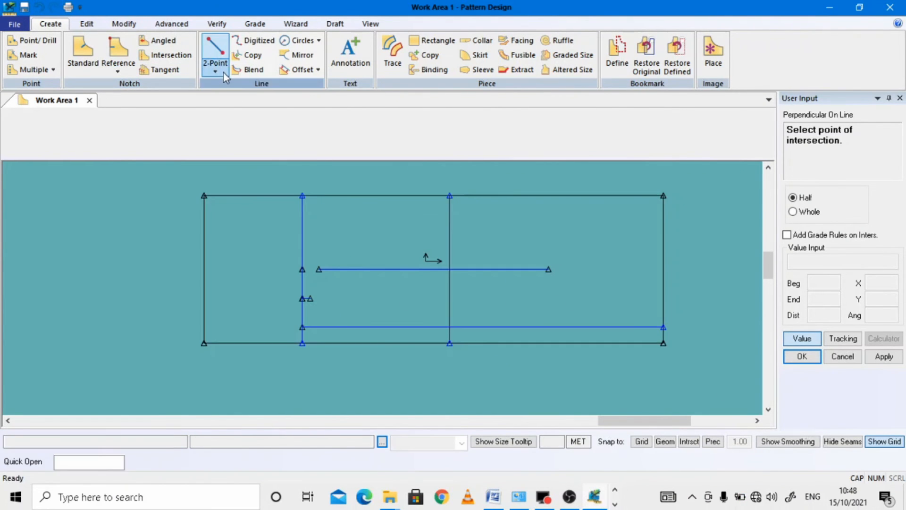
click(222, 72)
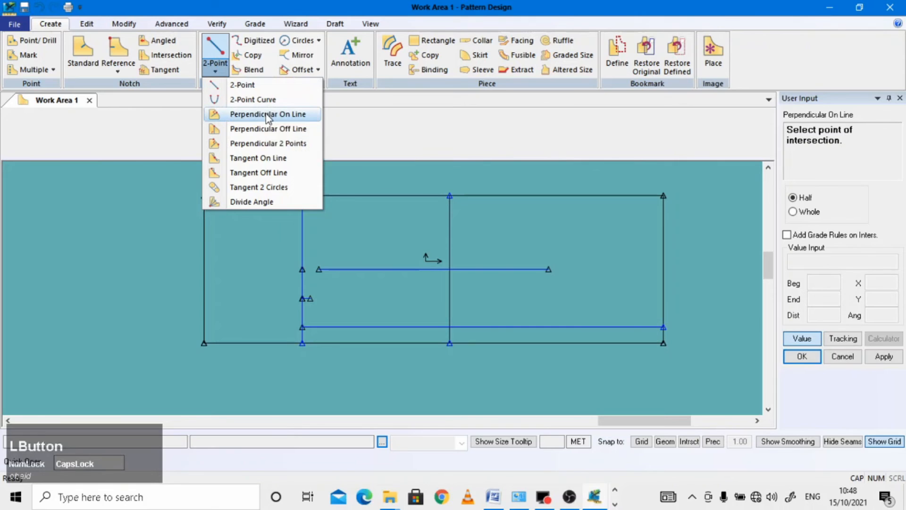
click(267, 115)
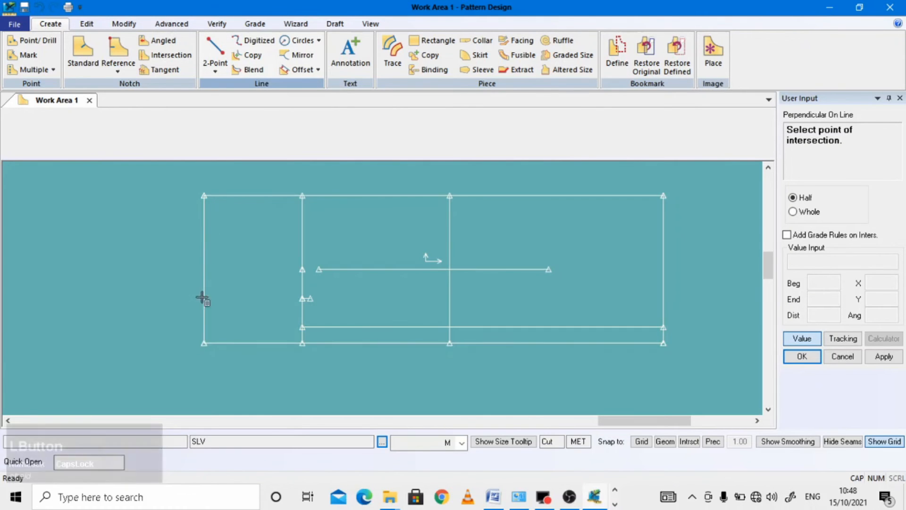
click(207, 337)
right_click(204, 342)
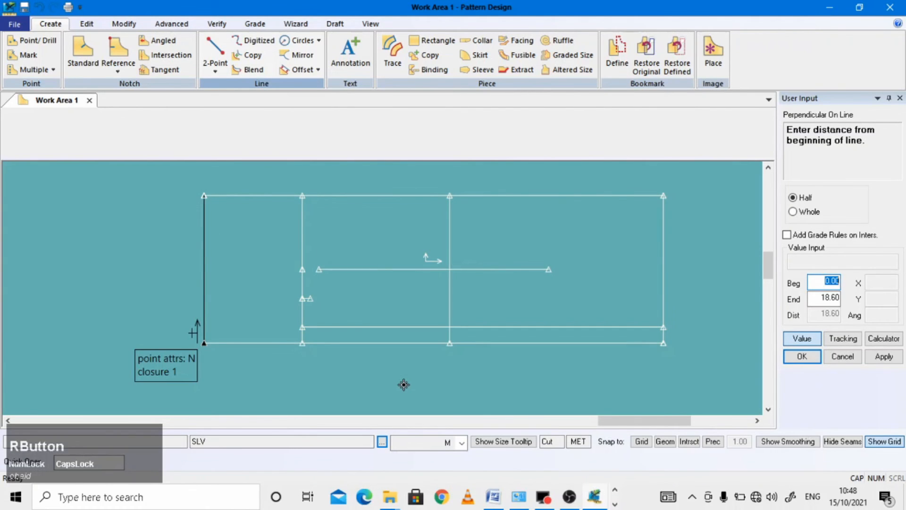
text(12.4)
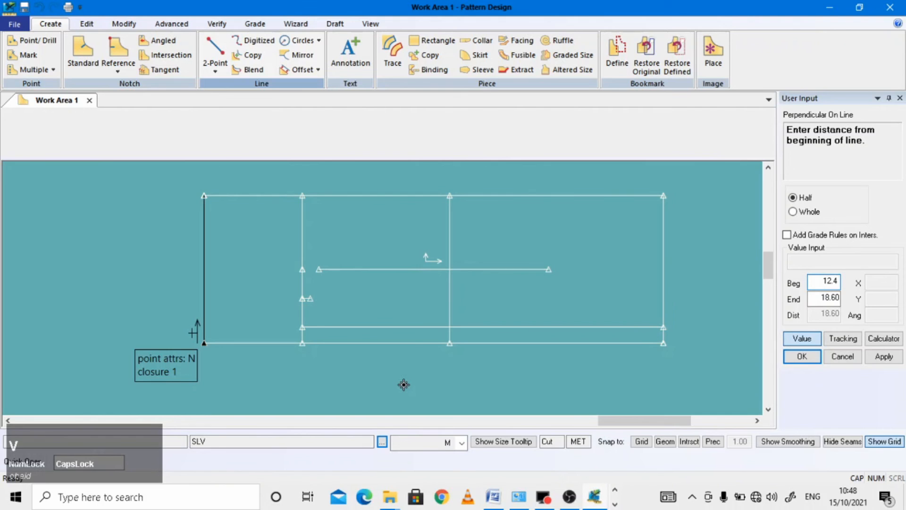
key(Return)
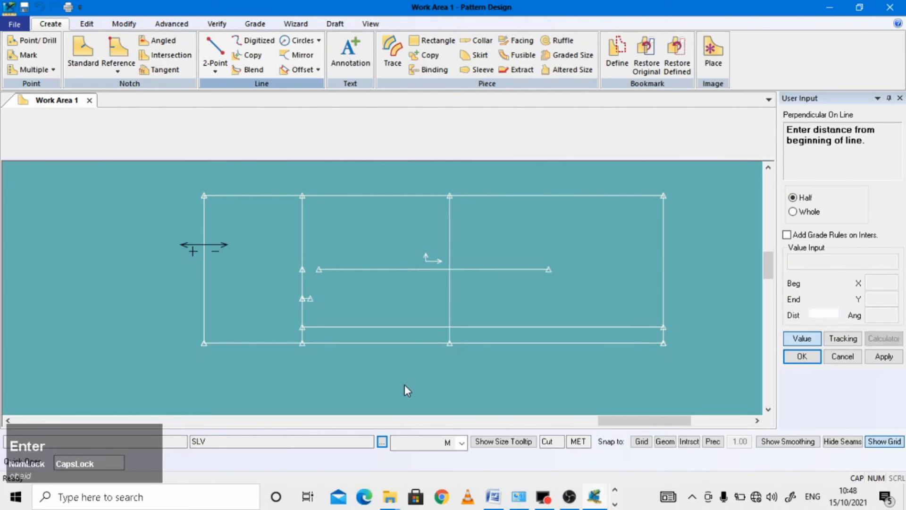
Step: Copy the MM1 value 6.2 from the Word document and finish the perpendicular at M 6.2 cm long, pointing outward from the sleeve
click(496, 501)
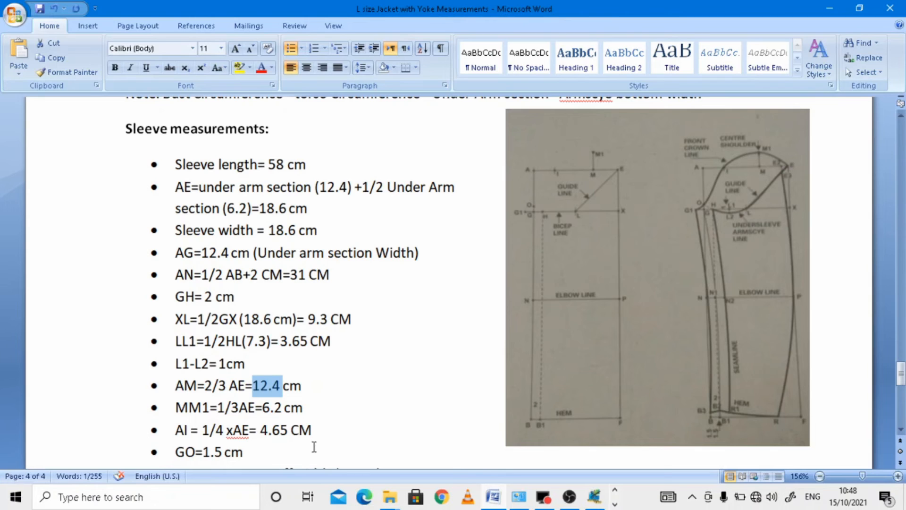
drag(262, 407, 284, 406)
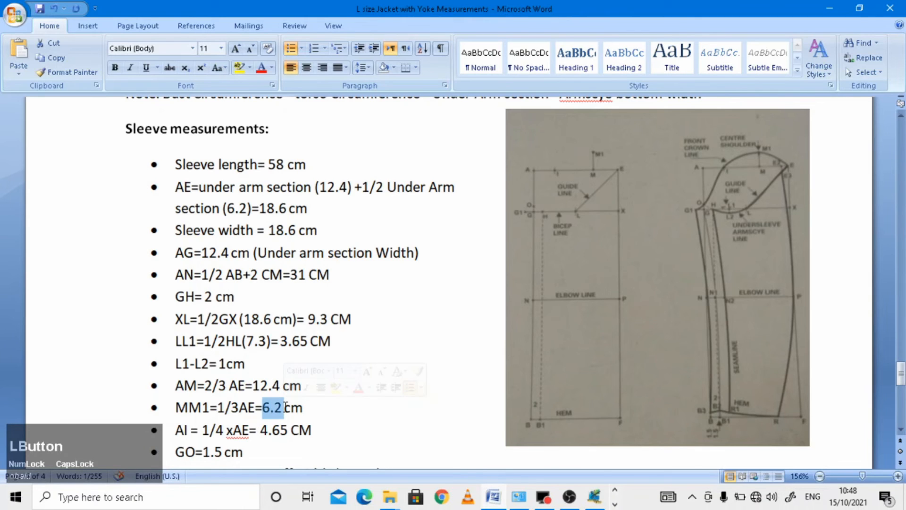
key(ctrl+c)
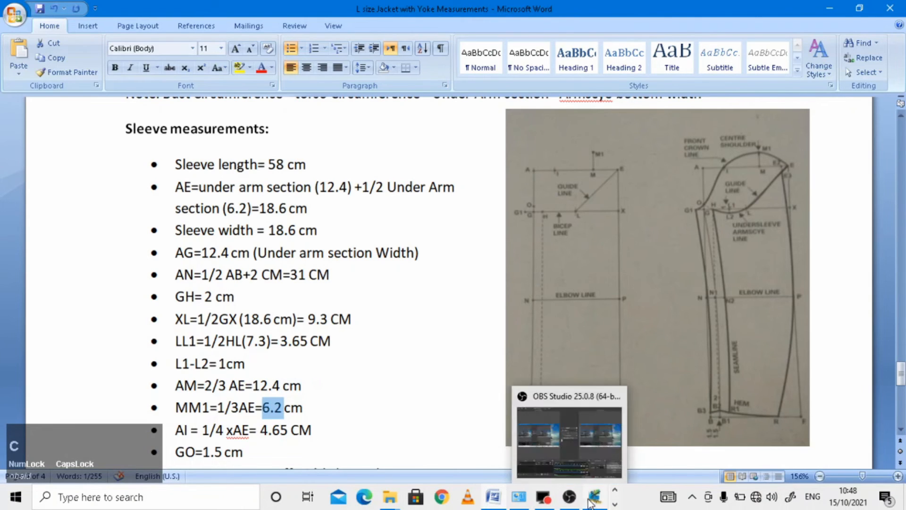
click(596, 500)
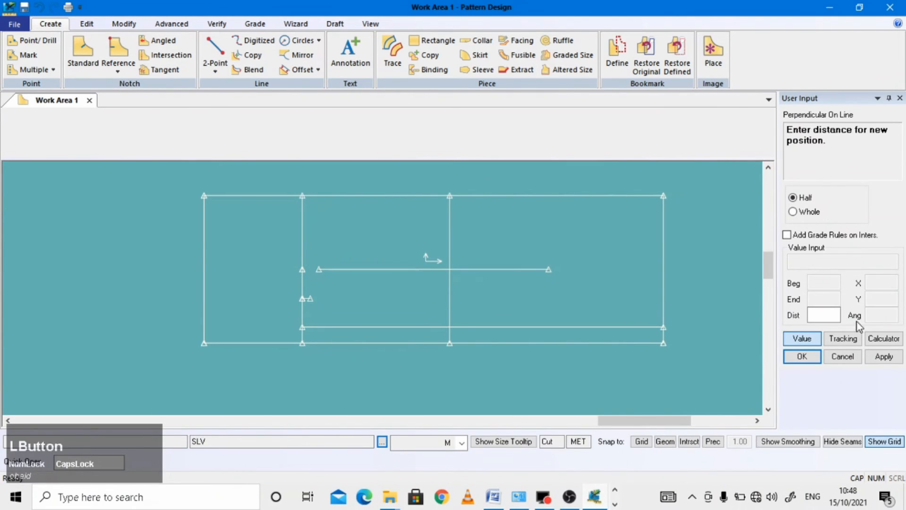
key(ctrl+v)
key(Return)
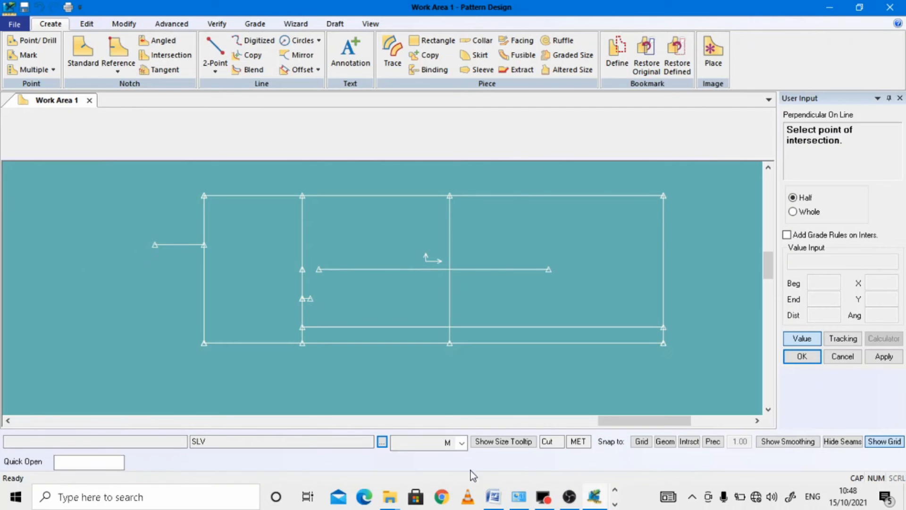
Step: Switch to the Word document, copy the AI value 4.65 from the sleeve measurements, and return to Pattern Design
click(492, 497)
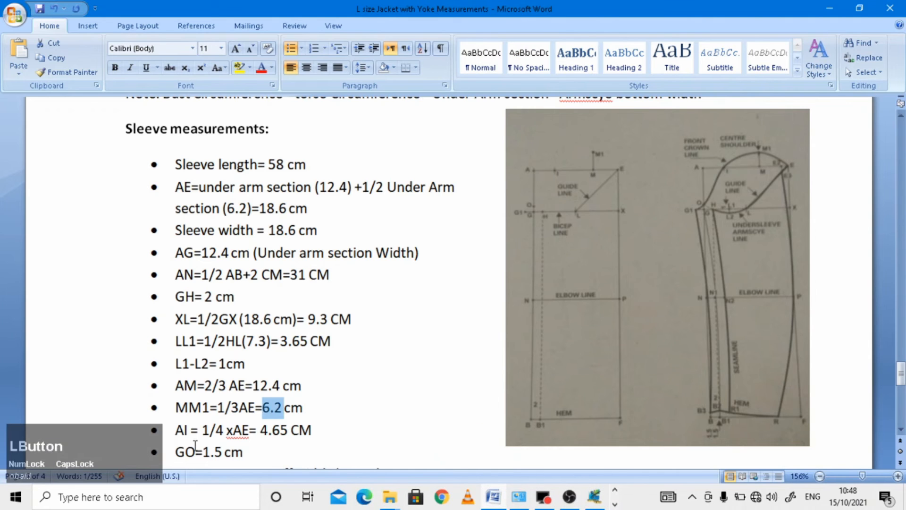
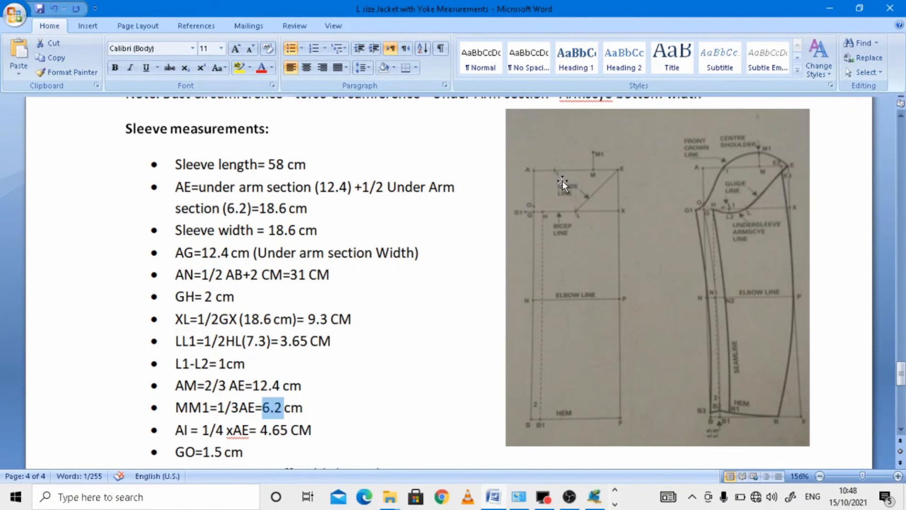
drag(262, 433, 287, 437)
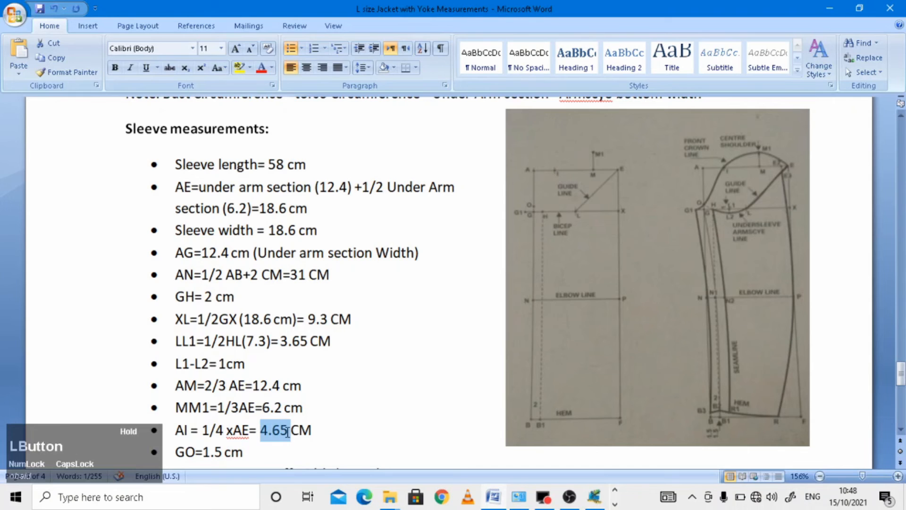
key(ctrl+c)
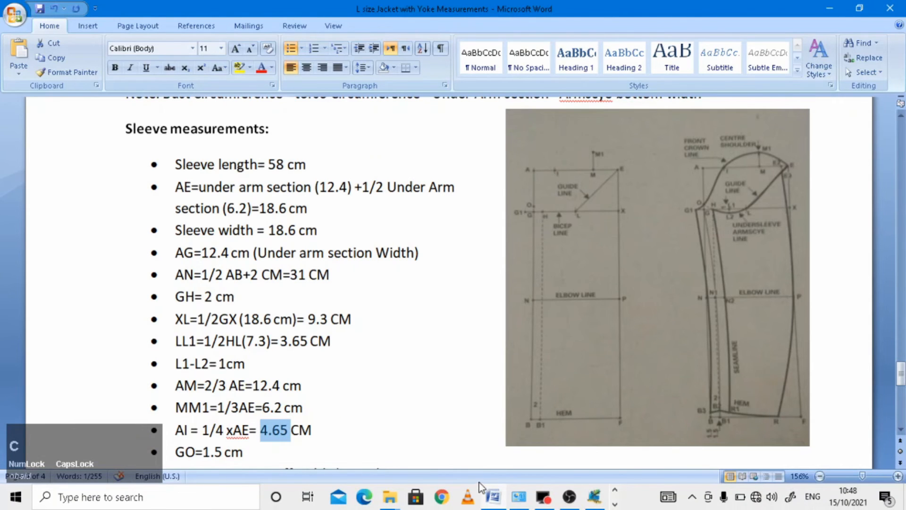
click(594, 496)
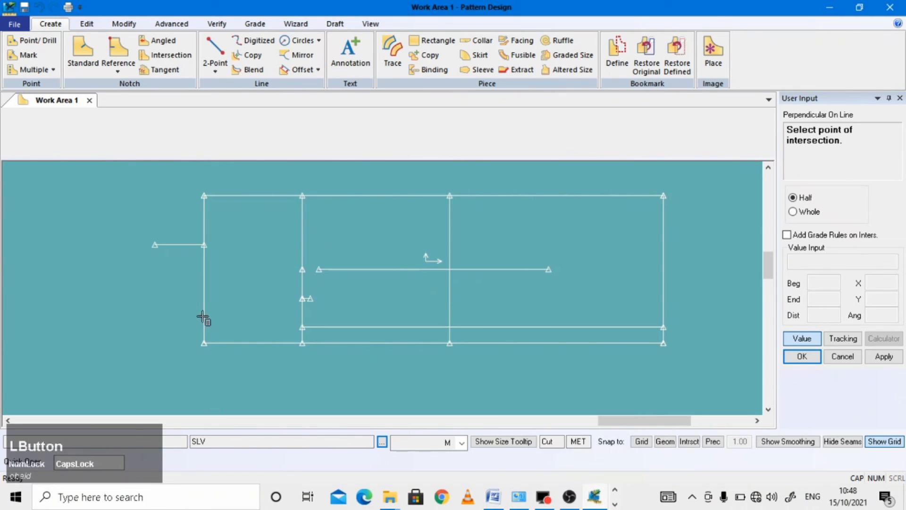
click(203, 343)
right_click(203, 343)
key(ctrl+v)
key(Return)
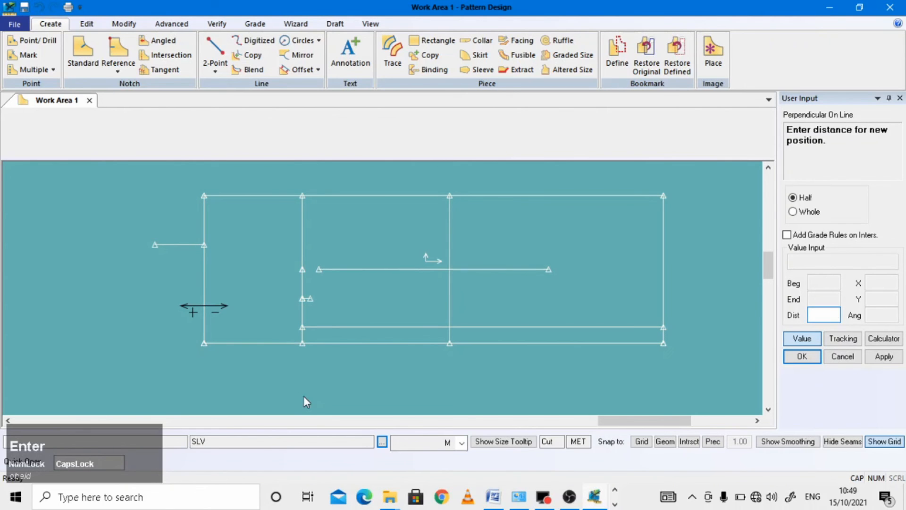
click(843, 356)
Step: Split the sleeve's top line AE 4.65 cm from corner A to mark point I
click(124, 24)
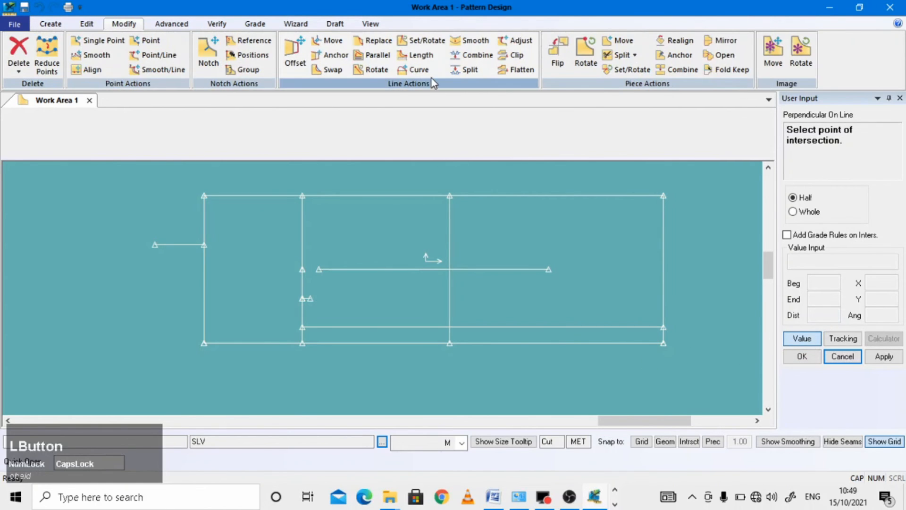
click(472, 71)
click(204, 329)
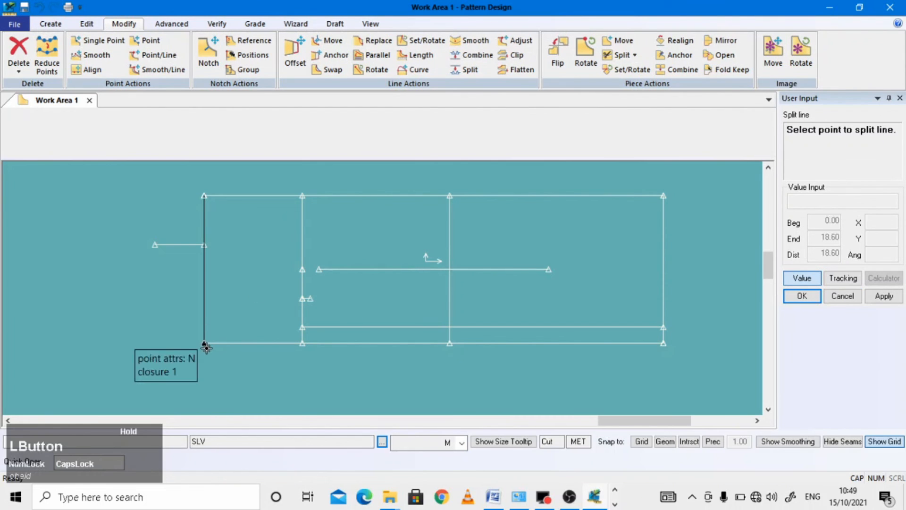
right_click(205, 347)
key(ctrl+v)
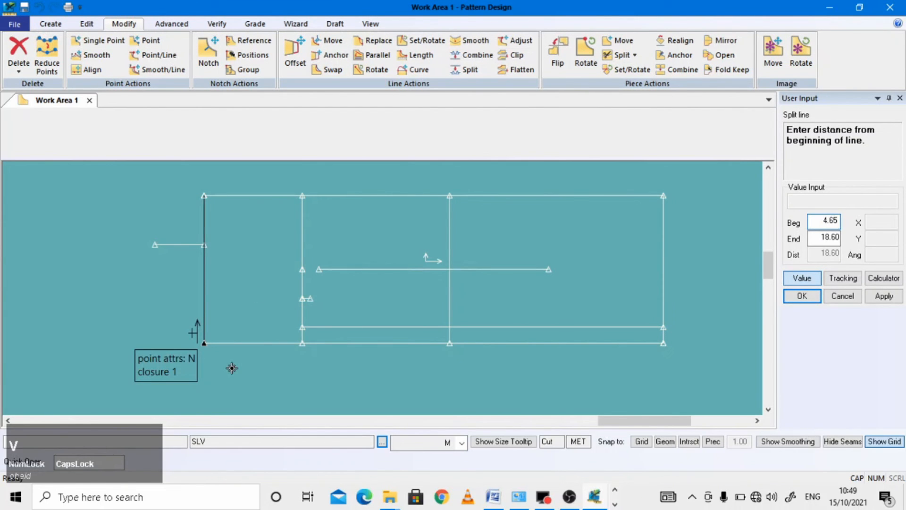
key(Return)
click(151, 298)
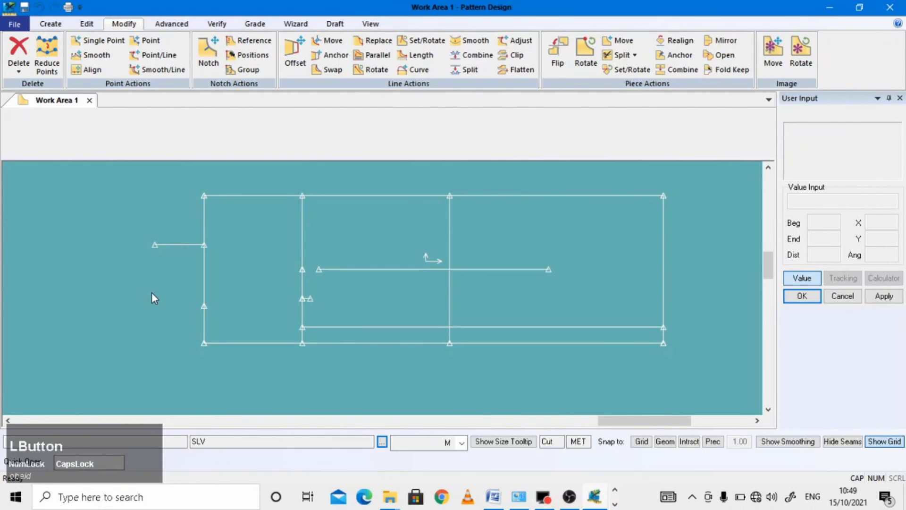
Step: Switch to the Word document, review the remaining sleeve measurements and diagram, and return to Pattern Design
click(593, 501)
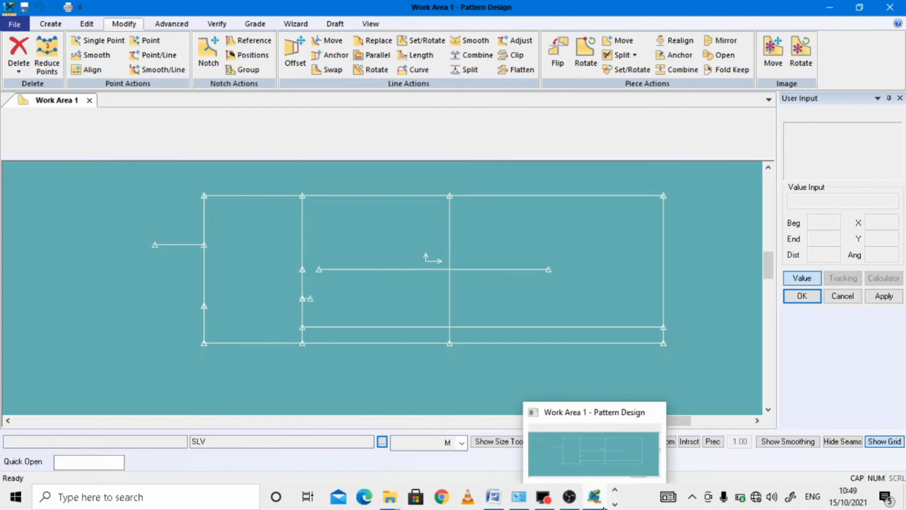
scroll(324, 361, down, 2)
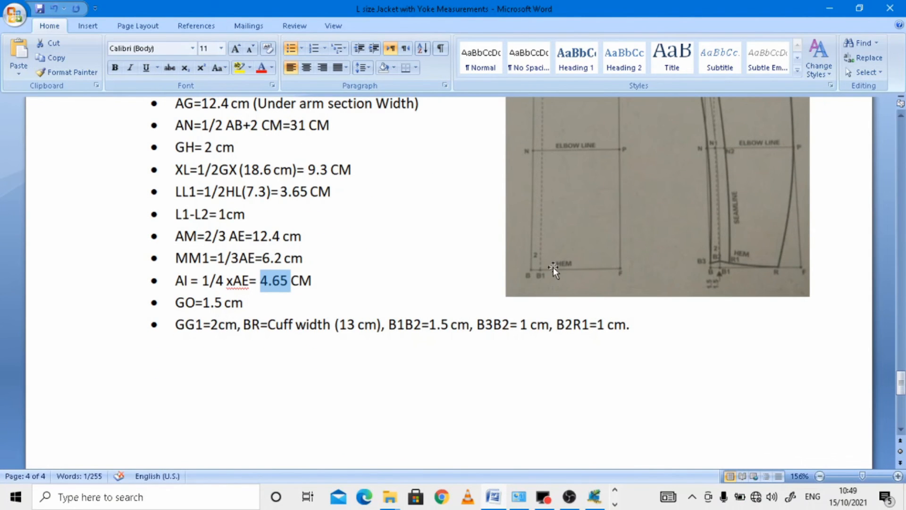
scroll(553, 268, up, 2)
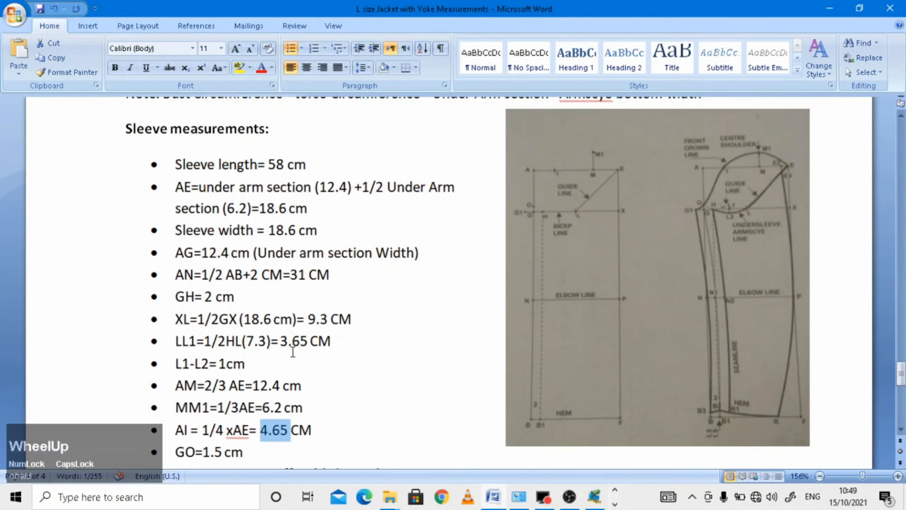
scroll(292, 351, down, 2)
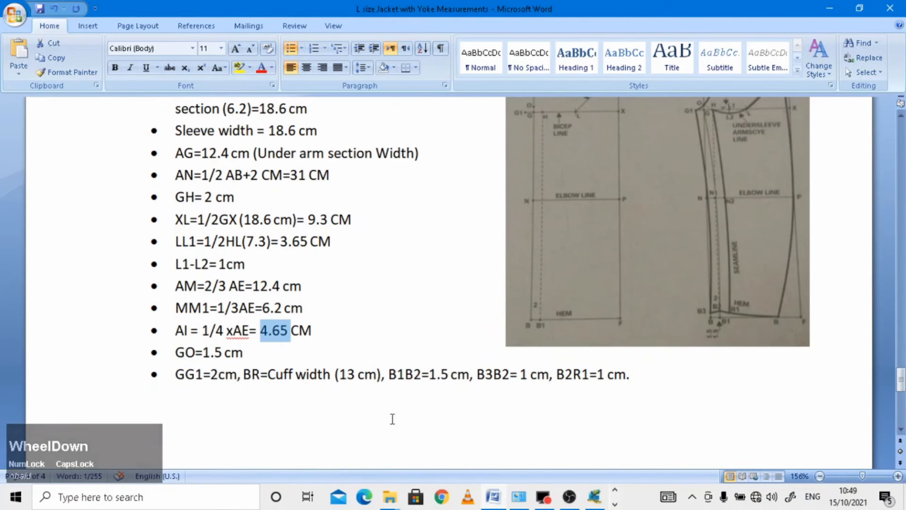
click(594, 496)
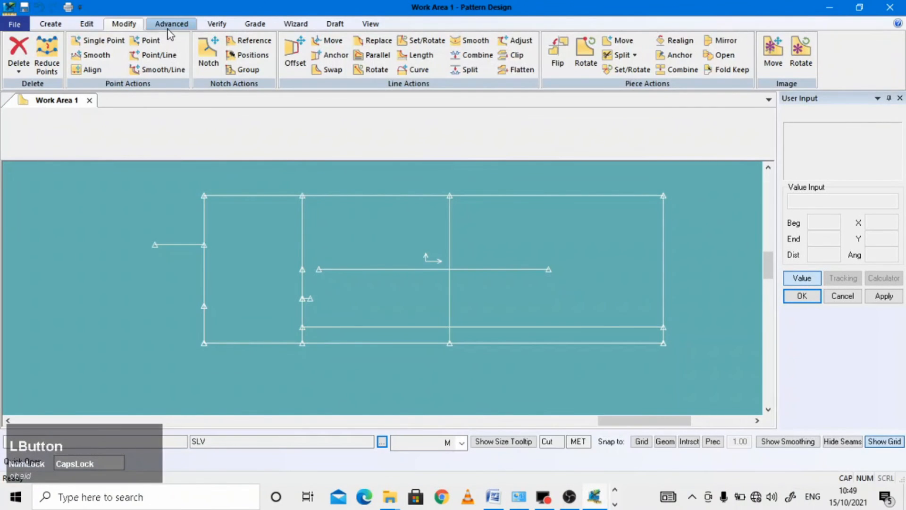
Step: Split the sleeve's lower long line AB 12.4 cm from corner A to mark point G
click(469, 70)
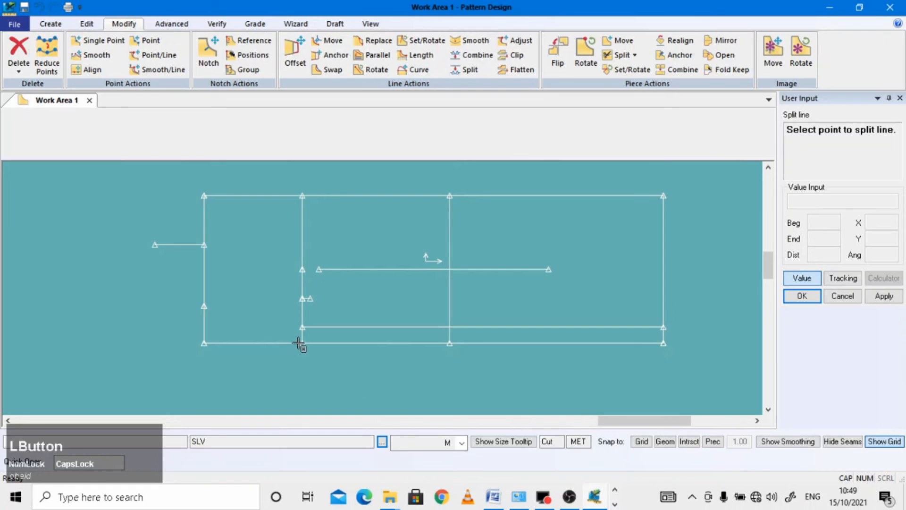
scroll(297, 343, down, 1)
drag(215, 344, 194, 344)
right_click(193, 344)
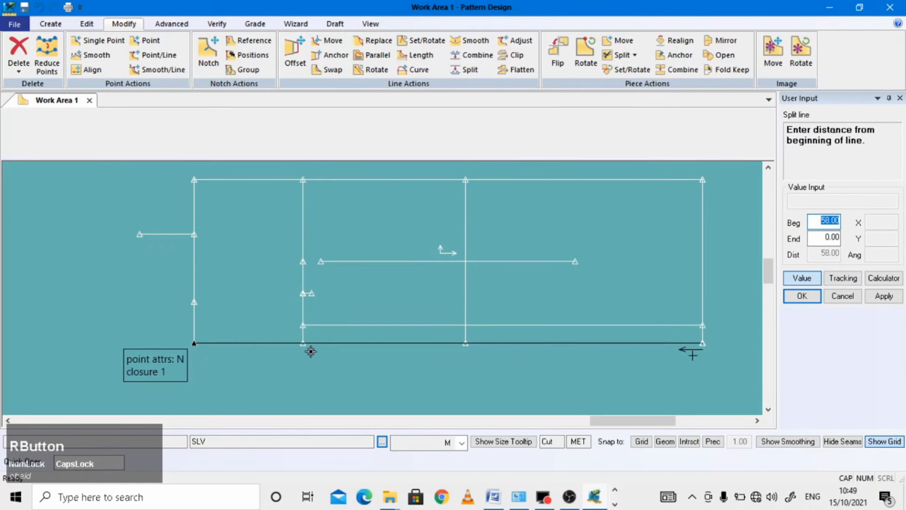
click(494, 499)
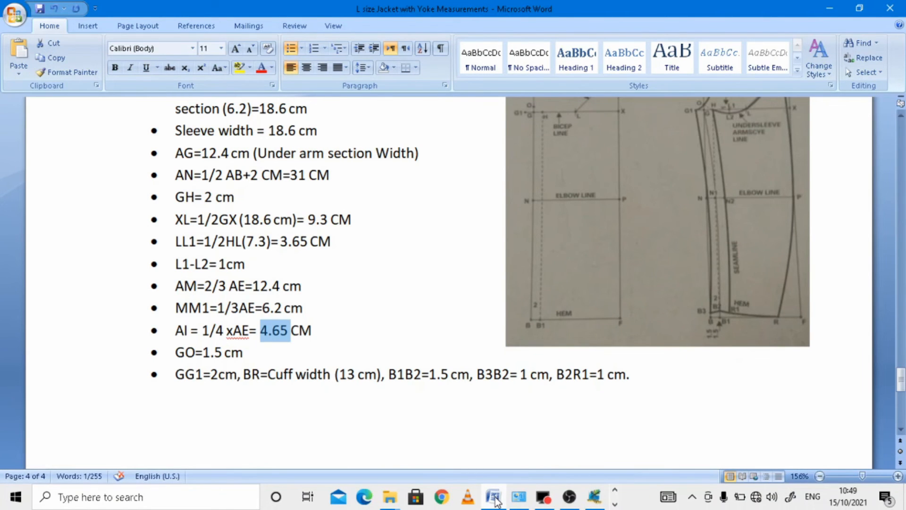
click(494, 499)
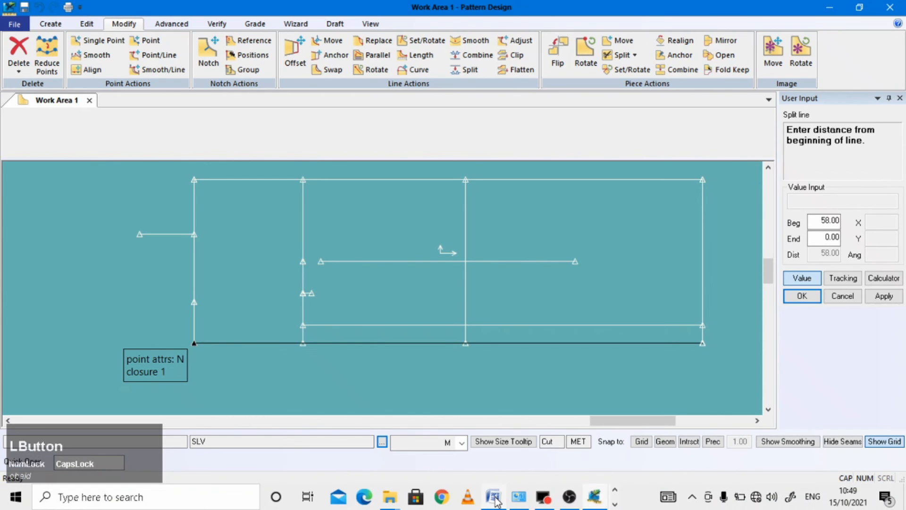
click(822, 221)
key(Tab)
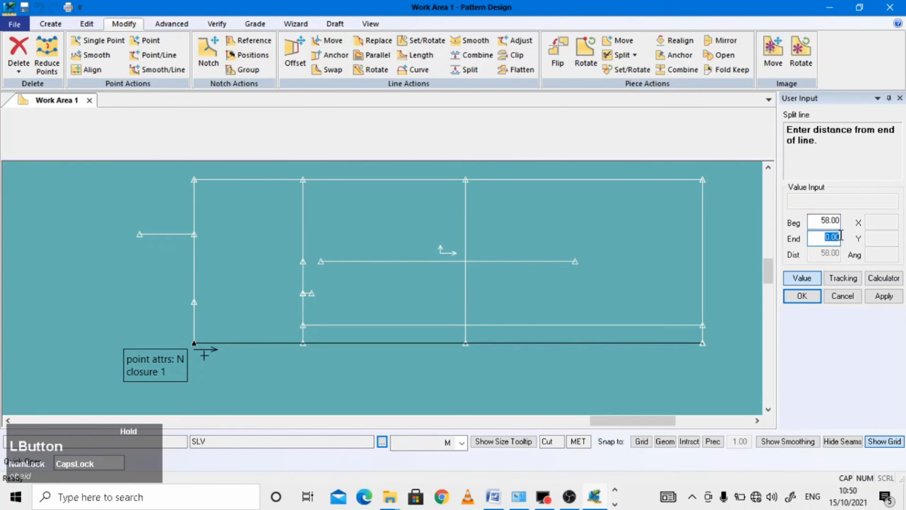
text(1)
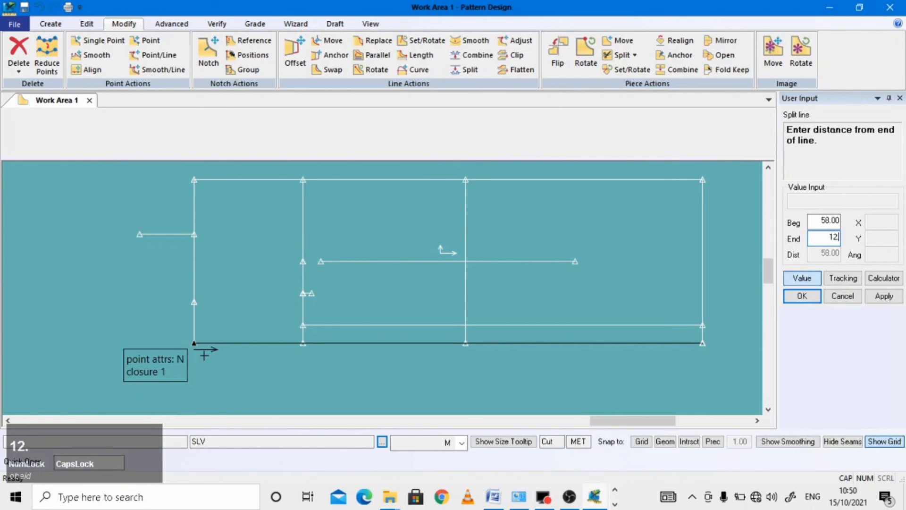
text(2.4)
key(Return)
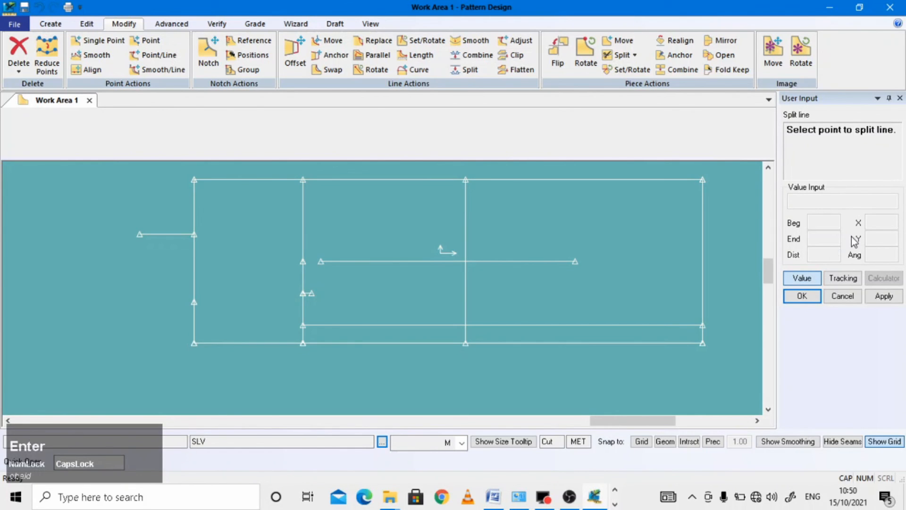
Step: Split line AG 1.5 cm from point G to mark point O
click(281, 343)
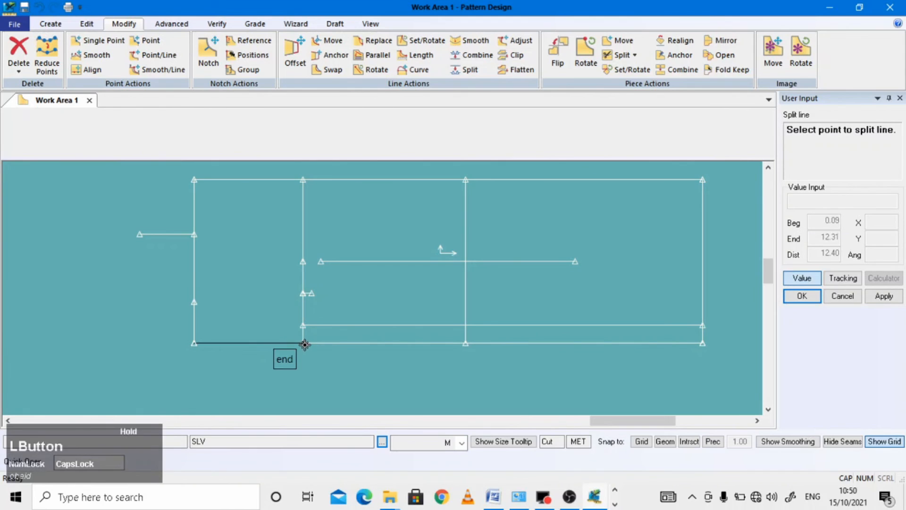
right_click(312, 364)
text(1)
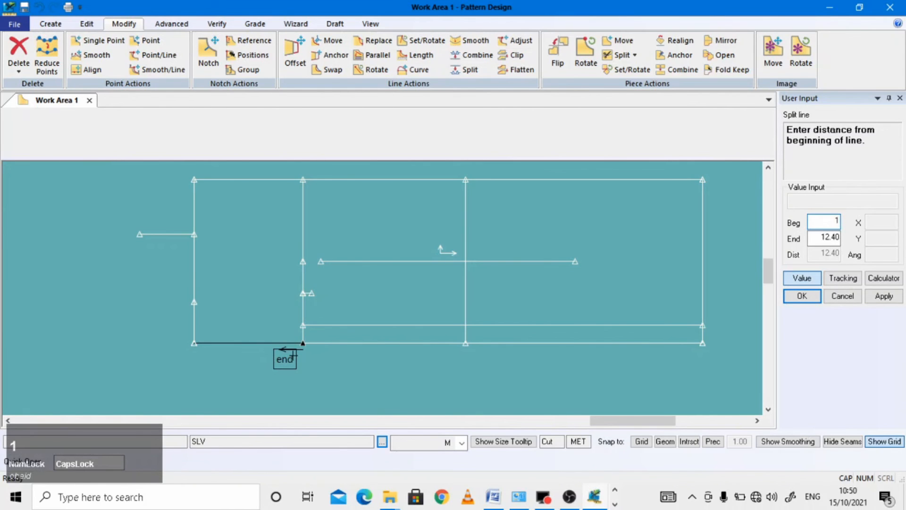
key(Return)
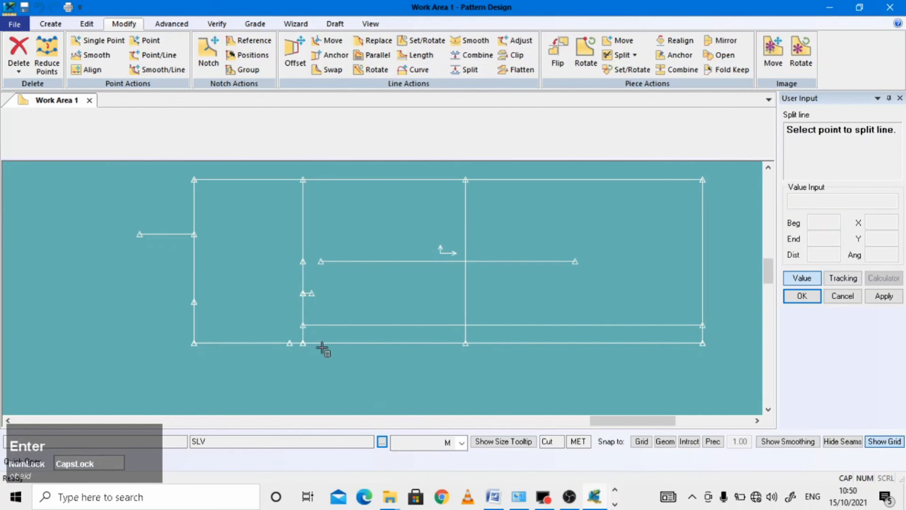
Step: Check the GG1 measurement in the Word document, return to Pattern Design, and split the bicep line 2 cm from point G
click(493, 496)
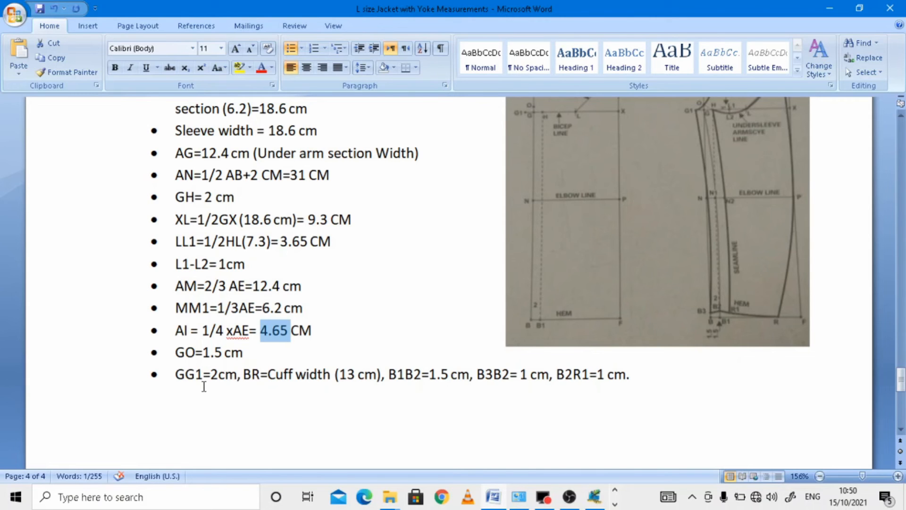
click(595, 496)
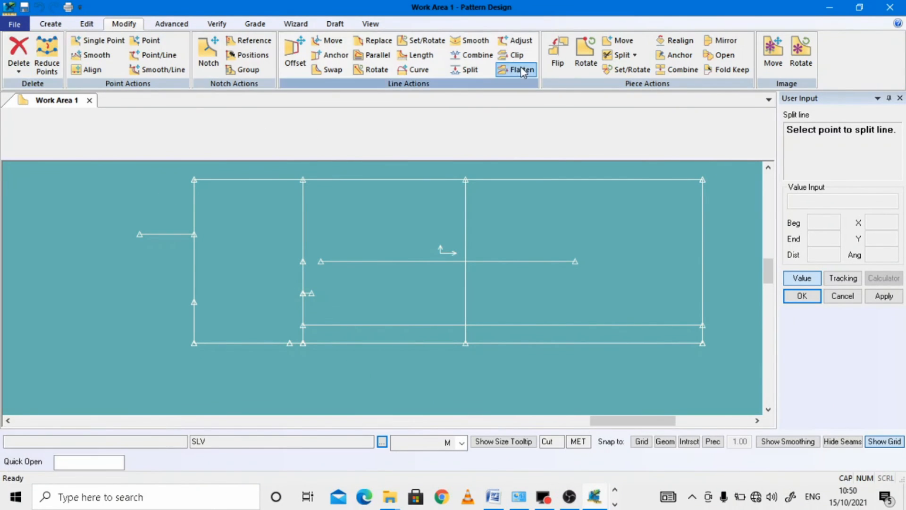
click(467, 70)
scroll(255, 368, down, 3)
click(268, 326)
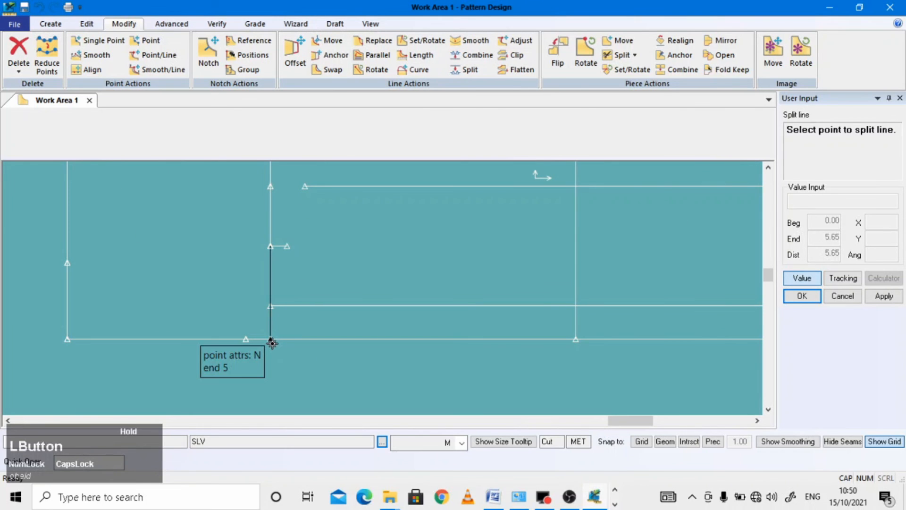
right_click(268, 327)
text(2)
key(Return)
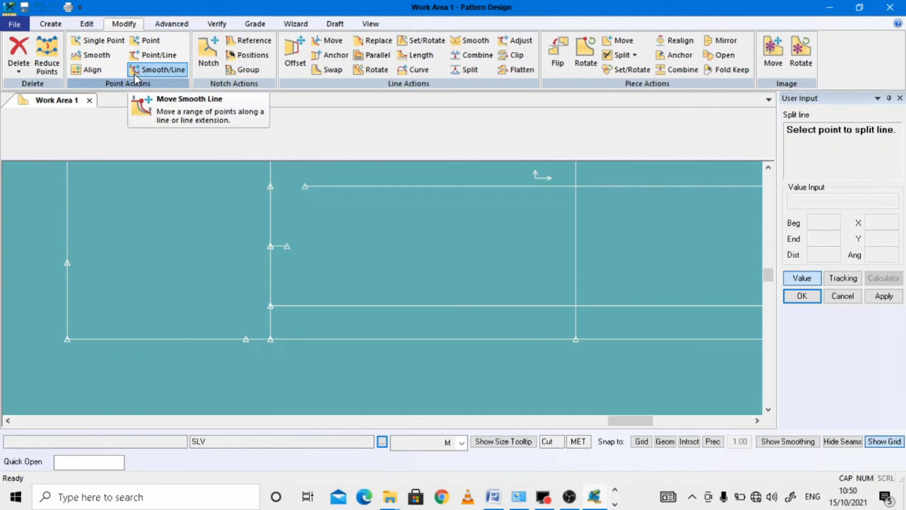
Step: Move the bicep line's end point at G outward along its line by 2 cm to set point G1
click(154, 55)
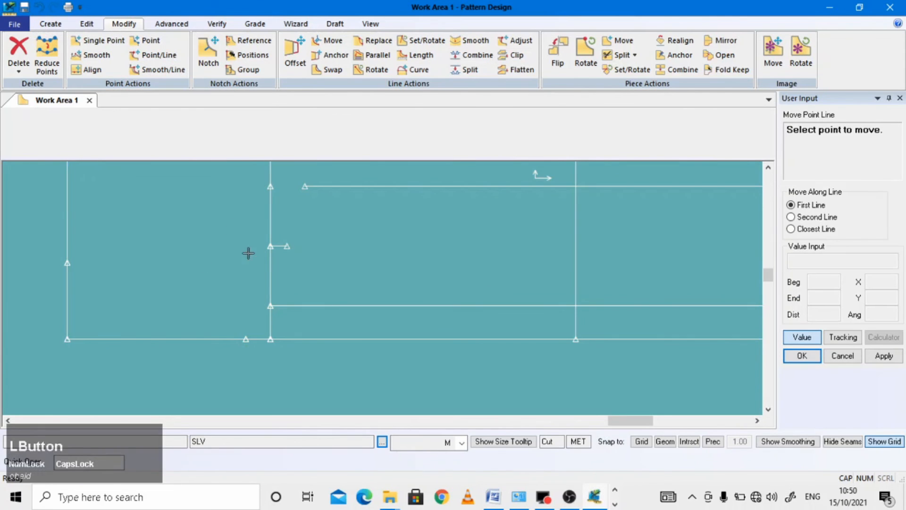
click(269, 338)
click(270, 339)
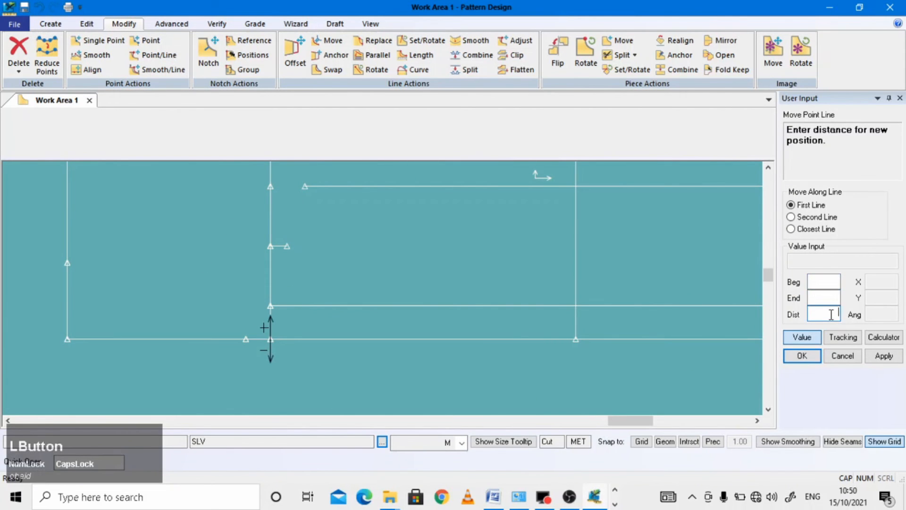
text(-)
key(Return)
right_click(225, 312)
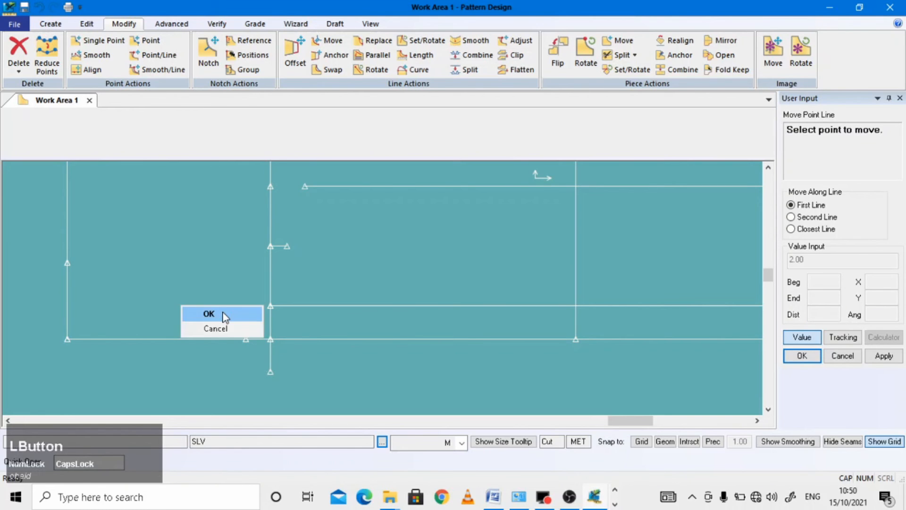
click(220, 314)
scroll(188, 303, up, 3)
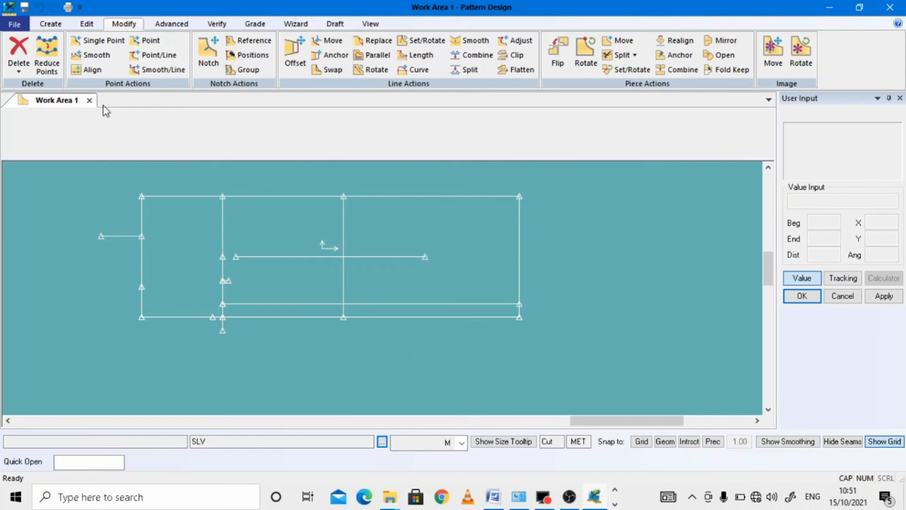
Step: Draw a 2-point curve from G1 to hem corner B, shaped to pass through elbow point N
click(50, 24)
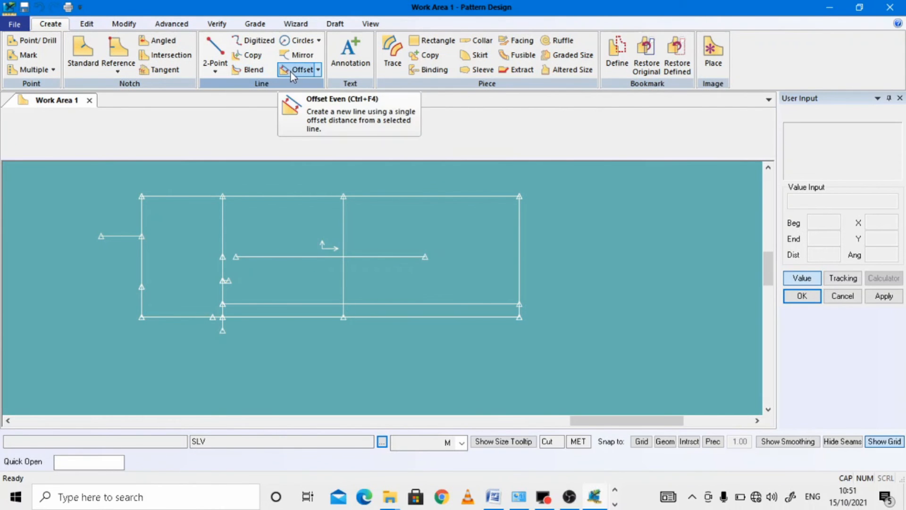
click(215, 70)
click(250, 96)
scroll(266, 361, down, 5)
click(199, 304)
scroll(112, 333, up, 1)
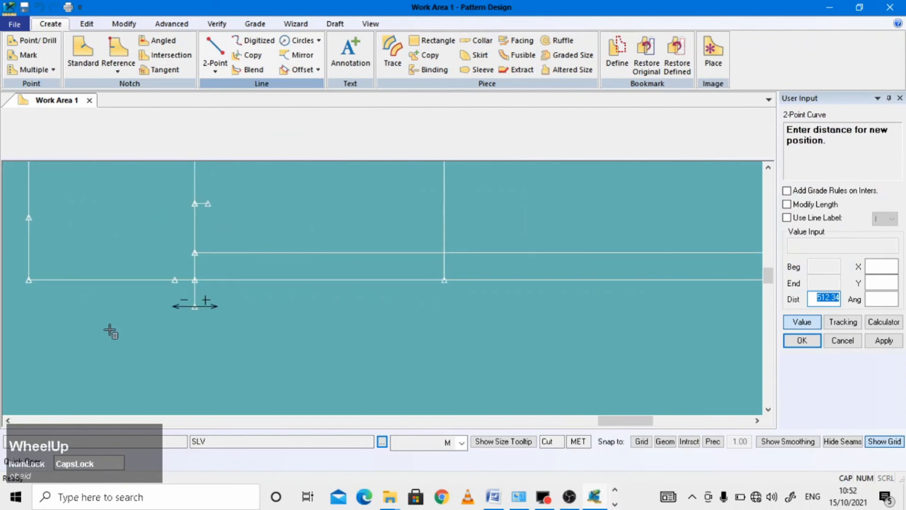
click(801, 321)
click(587, 297)
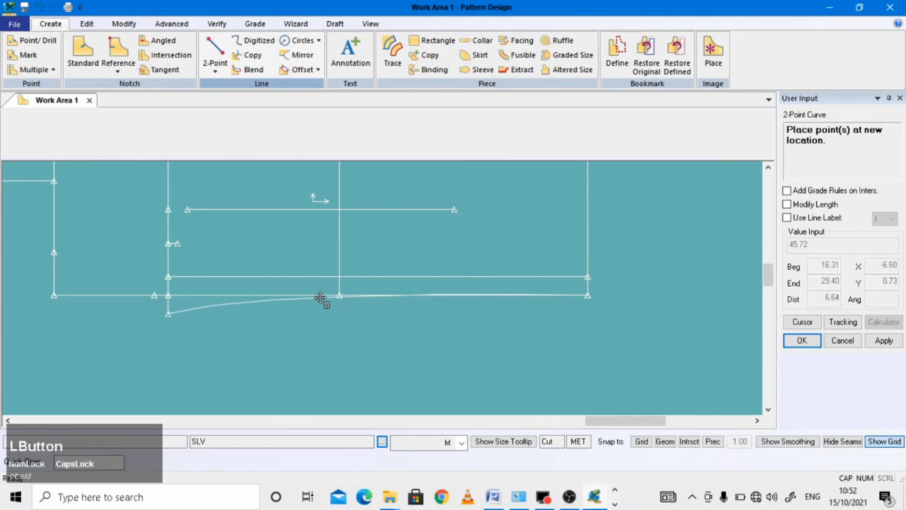
scroll(324, 297, down, 1)
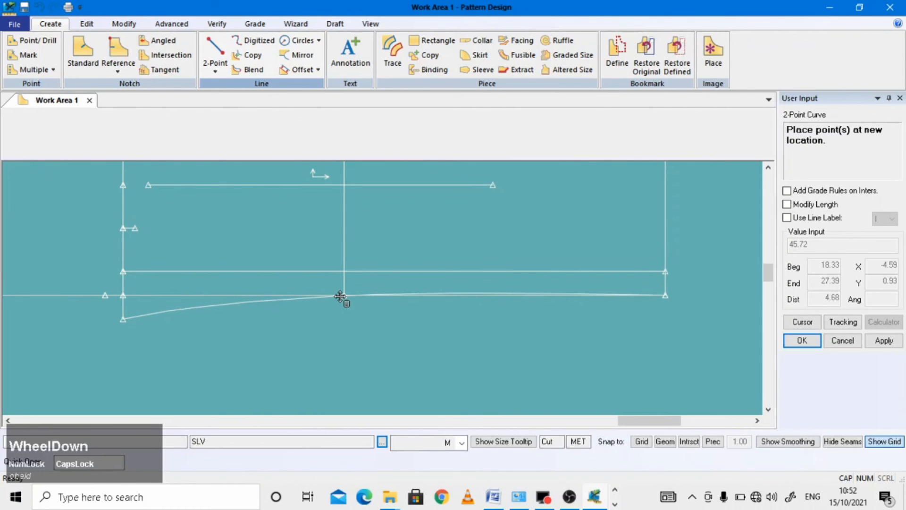
click(335, 296)
scroll(338, 325, up, 1)
right_click(328, 324)
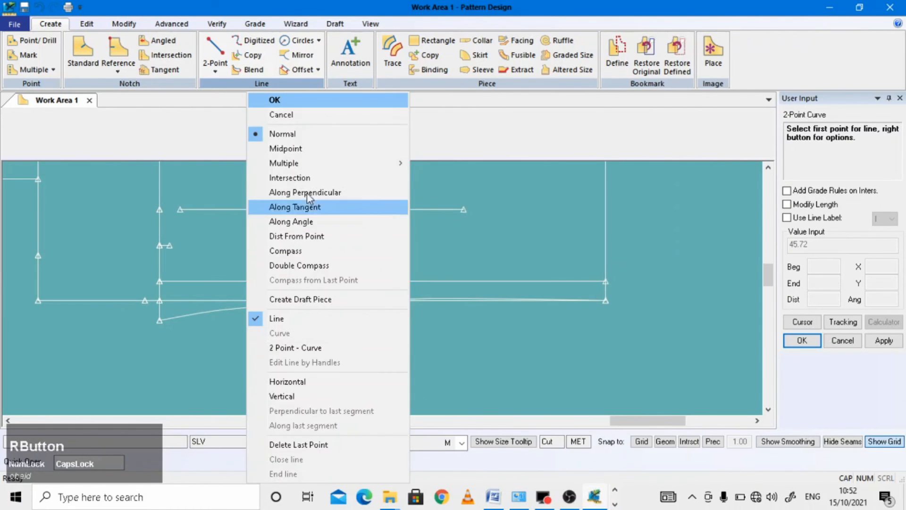
click(299, 97)
Step: Offset the G1–B curve by 4 cm toward the inside of the sleeve with Offset Even
click(302, 70)
click(306, 97)
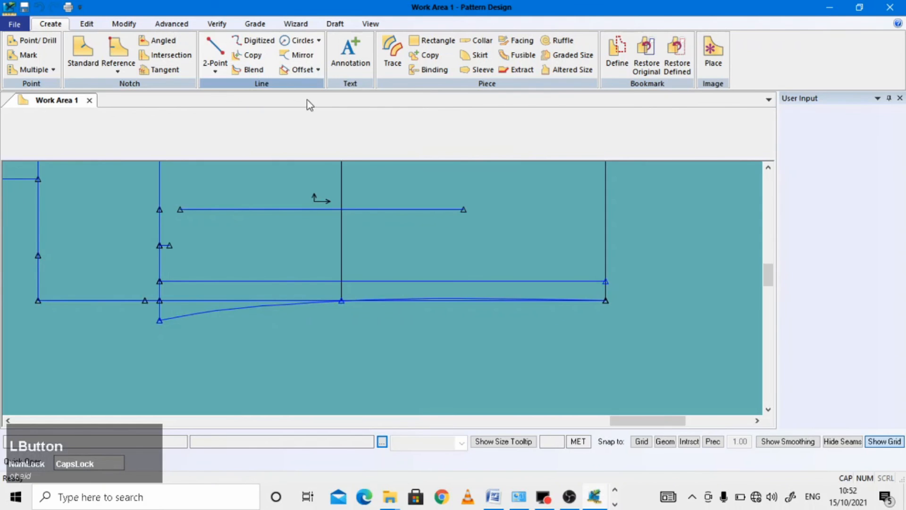
click(241, 310)
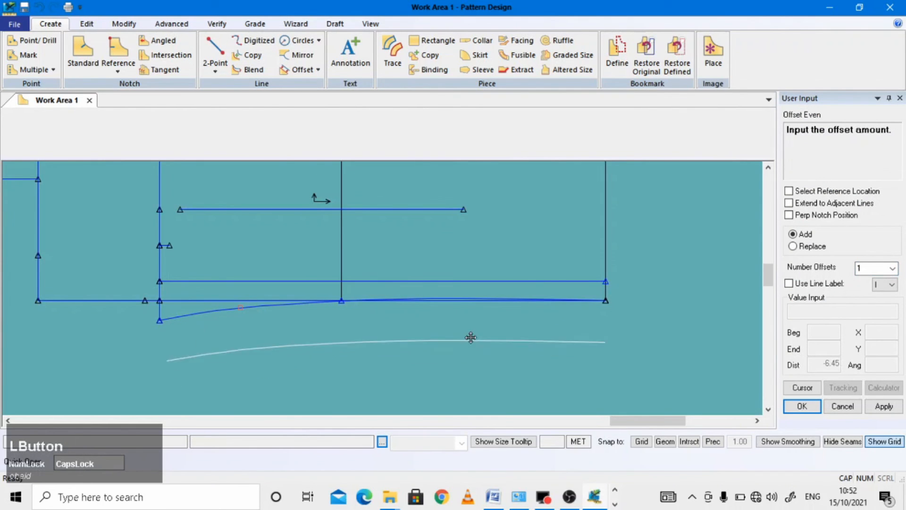
click(803, 388)
key(BackSpace)
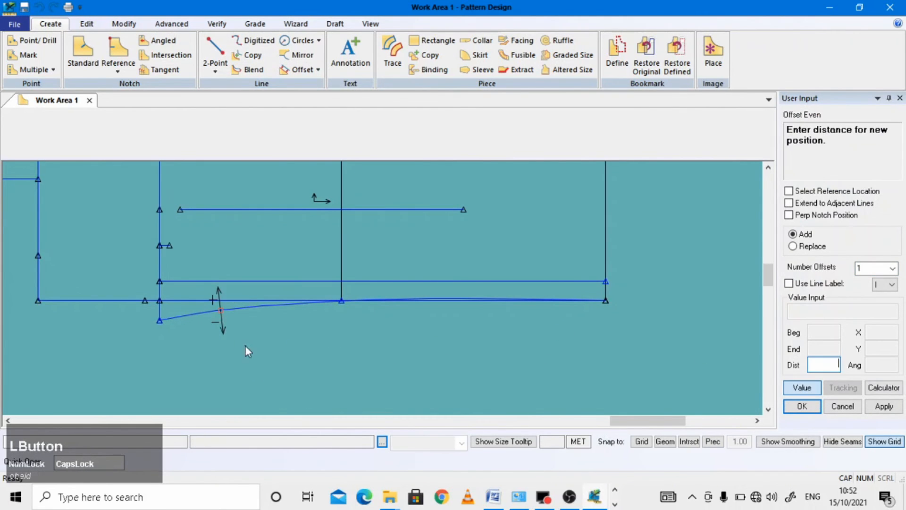
text(4)
key(Return)
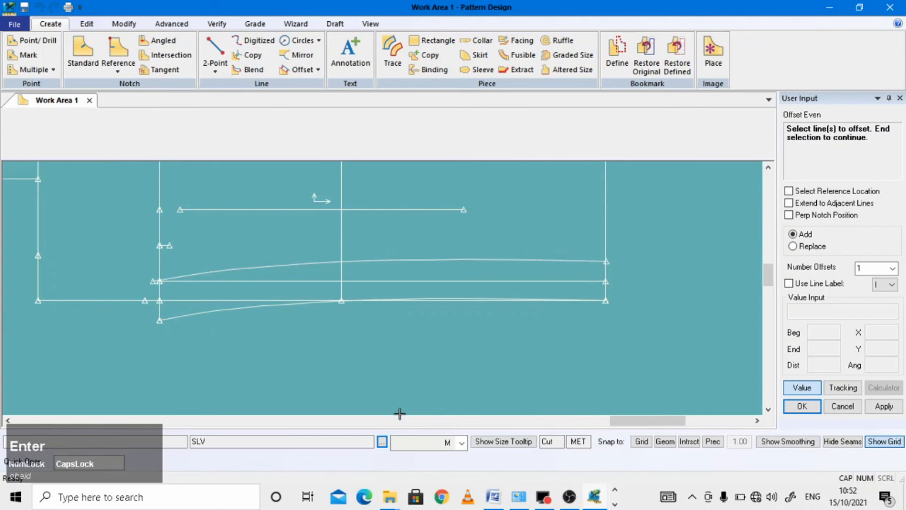
right_click(621, 238)
click(660, 245)
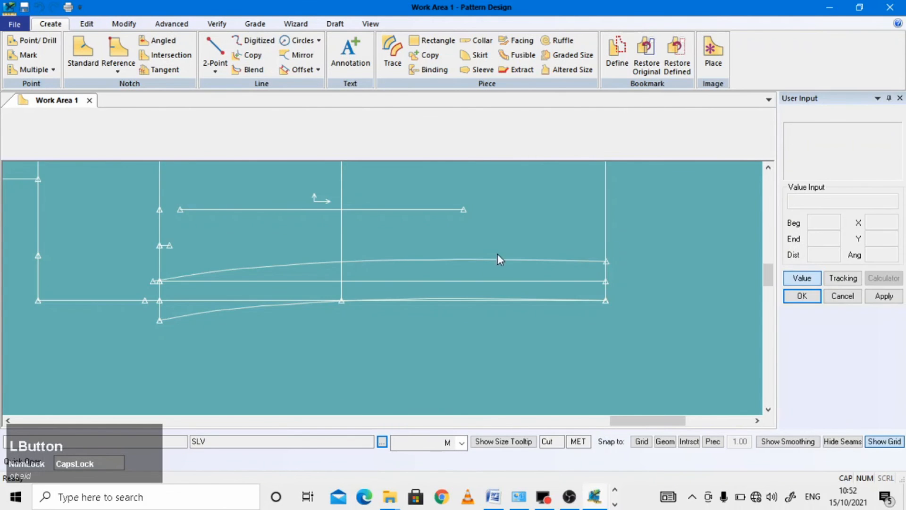
Step: Extend the H–B1 guide line about 0.75 cm past the bicep line so it crosses the offset curve
scroll(358, 252, down, 3)
scroll(104, 279, down, 2)
scroll(110, 309, up, 2)
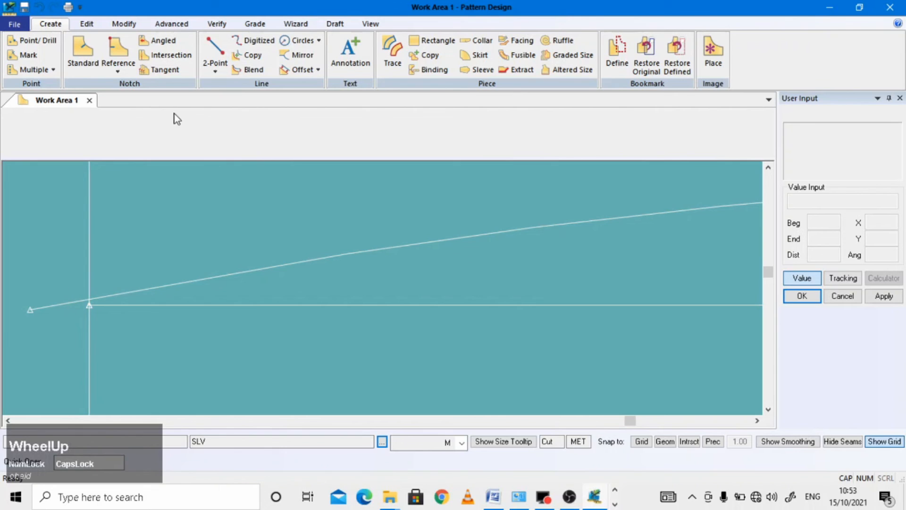
scroll(171, 269, up, 1)
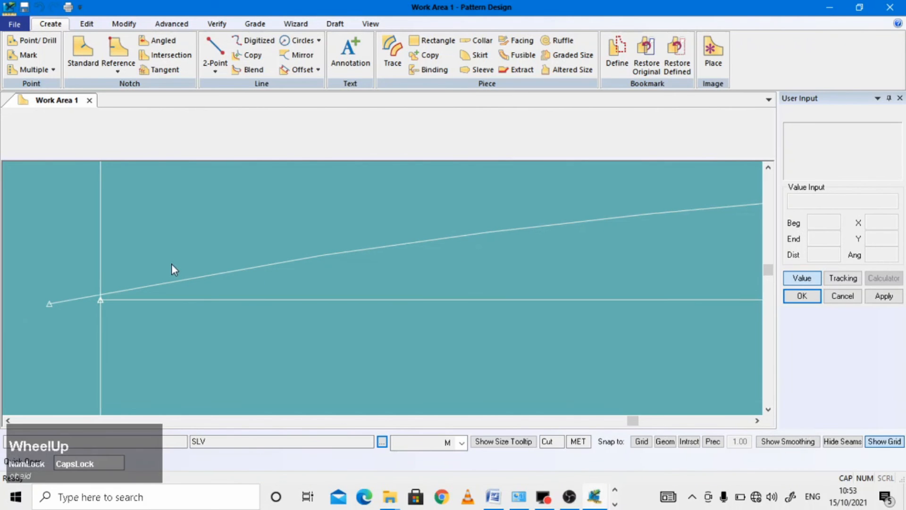
click(124, 24)
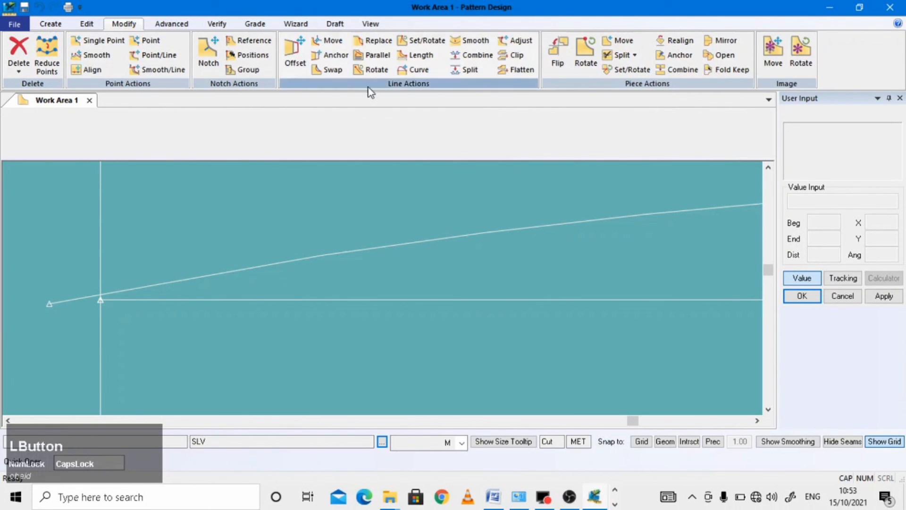
click(516, 55)
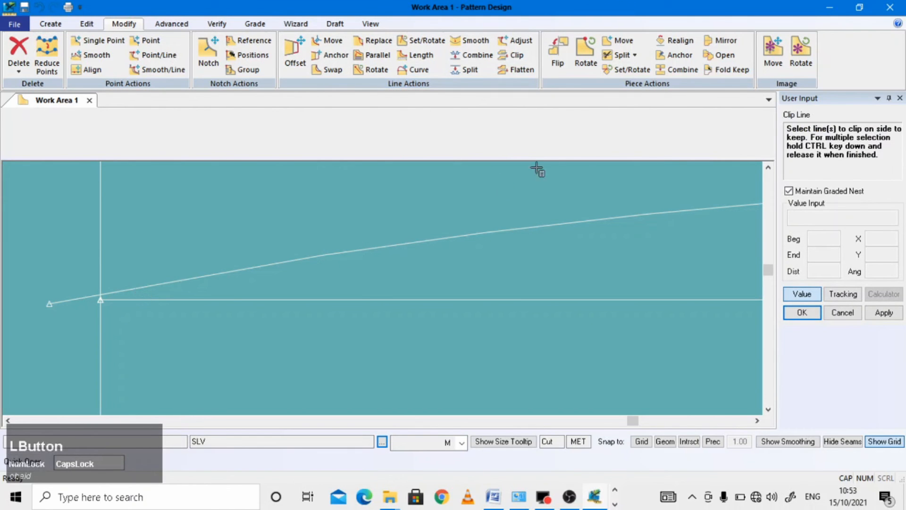
click(156, 55)
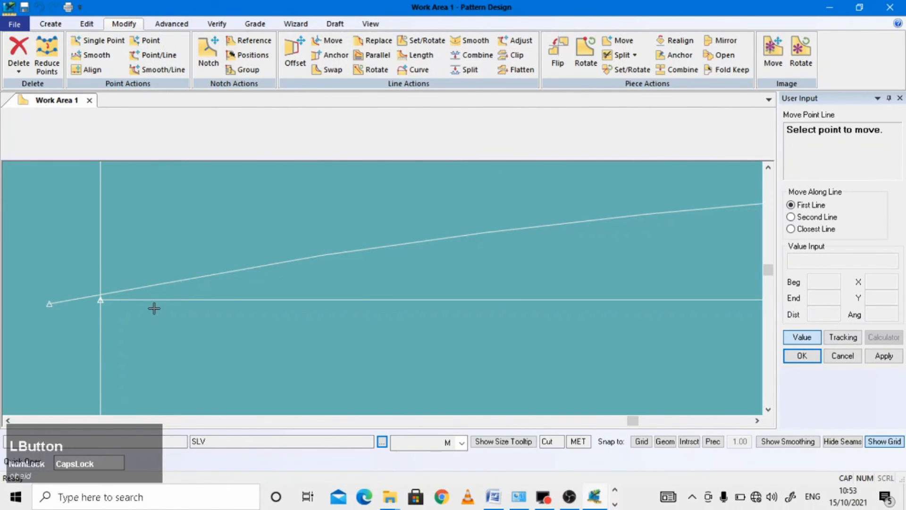
click(94, 298)
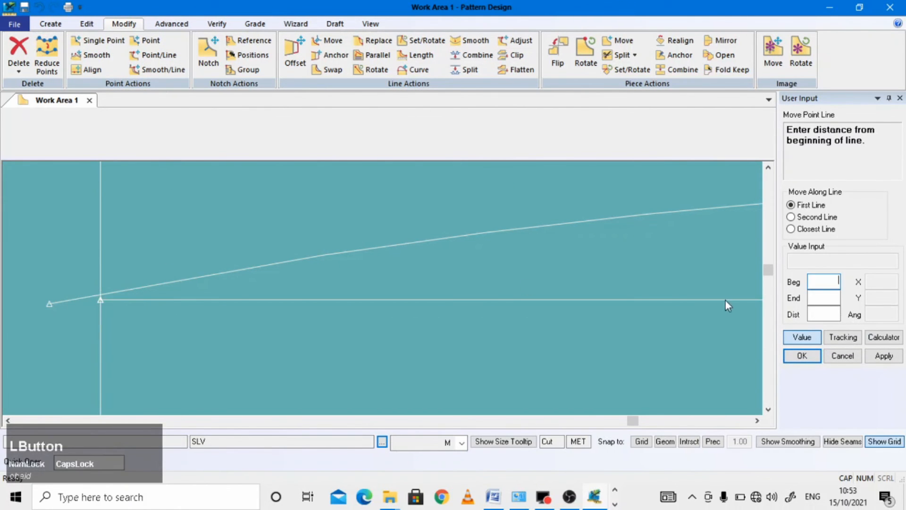
click(816, 353)
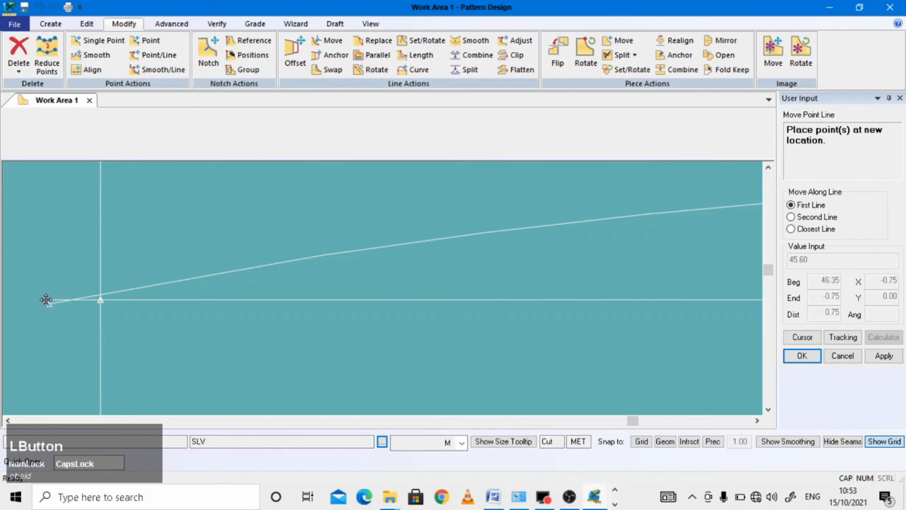
click(47, 300)
scroll(48, 311, down, 1)
scroll(49, 310, down, 1)
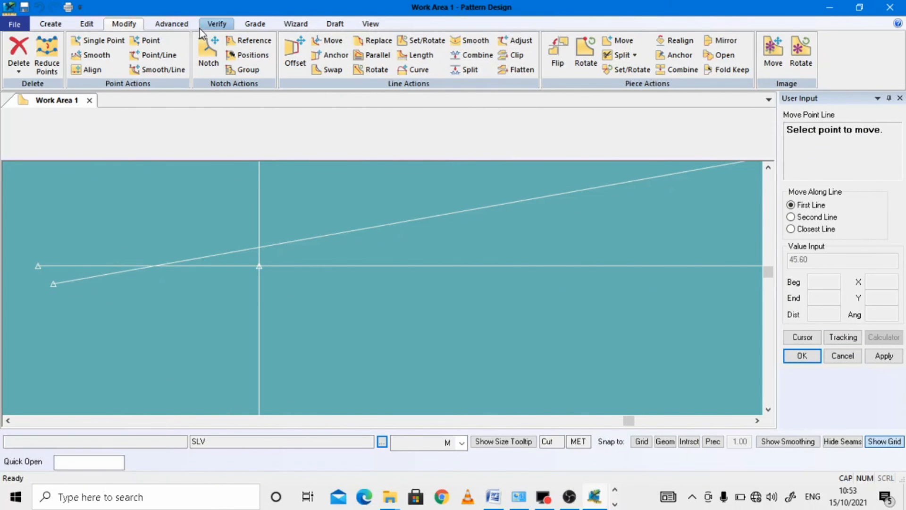
Step: Clip the offset curve where it meets the extended H–B1 guide line, keeping the part toward the hem
click(517, 55)
click(234, 266)
click(228, 252)
click(215, 255)
click(217, 265)
scroll(124, 274, up, 2)
scroll(113, 272, up, 3)
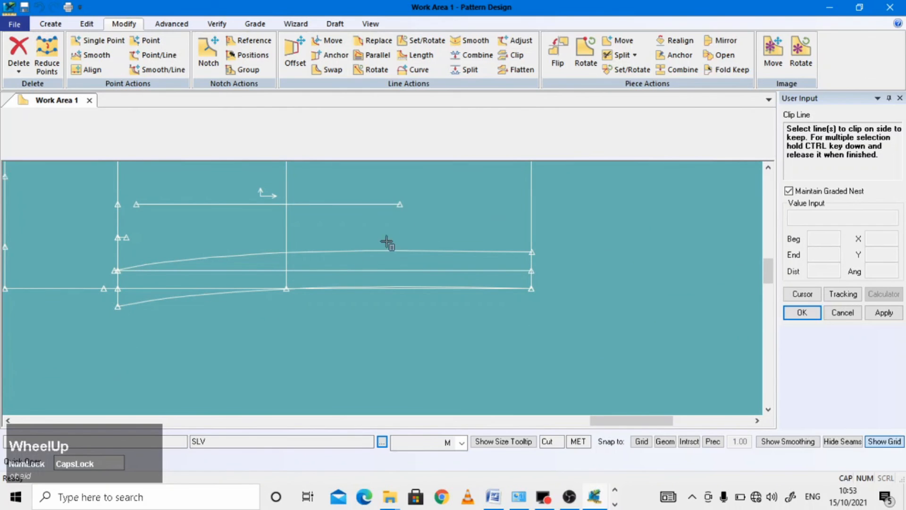
right_click(414, 227)
click(414, 229)
scroll(415, 230, up, 1)
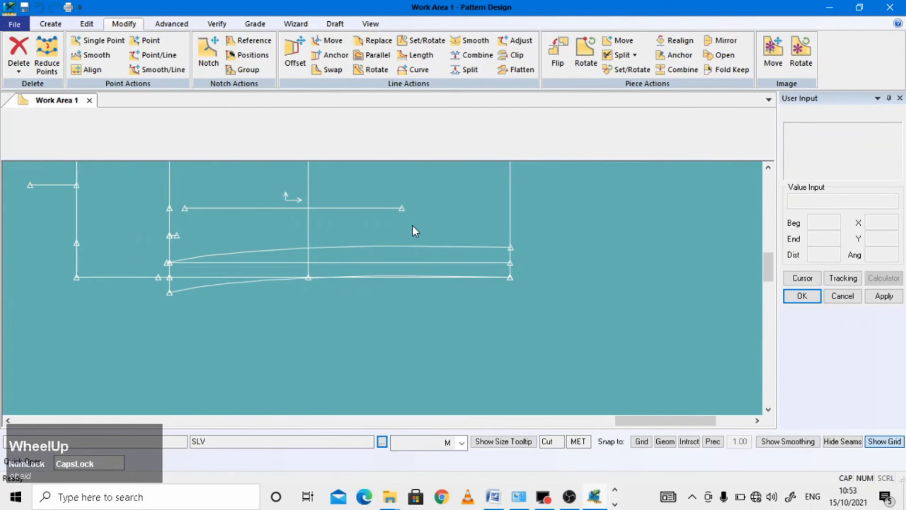
scroll(412, 226, up, 1)
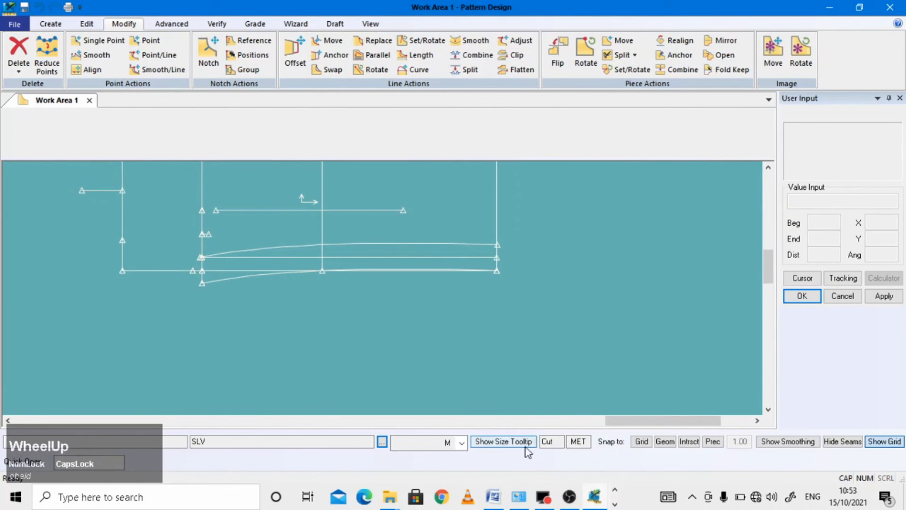
Step: Check the BR cuff width in the Word document, return to Pattern Design, and split the hem line 13 cm from corner B for point R
click(493, 499)
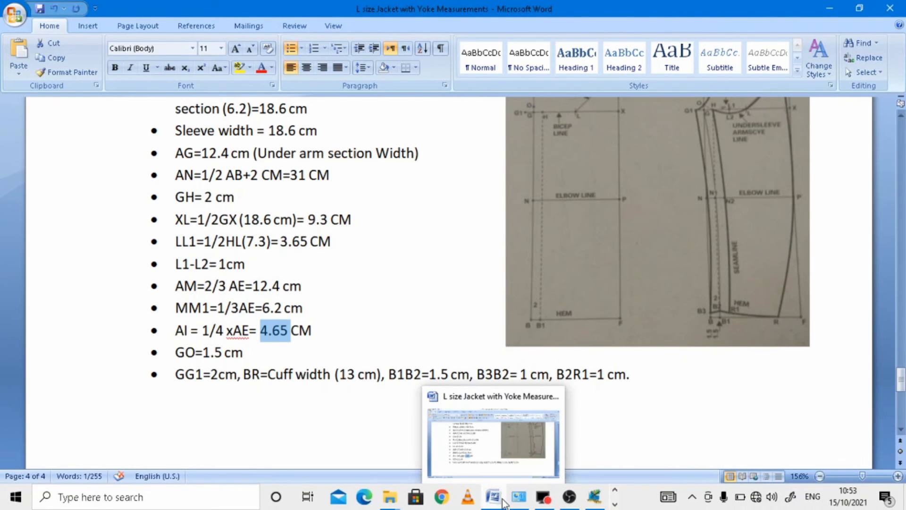
click(595, 496)
scroll(416, 311, up, 1)
scroll(416, 311, down, 1)
scroll(474, 250, down, 1)
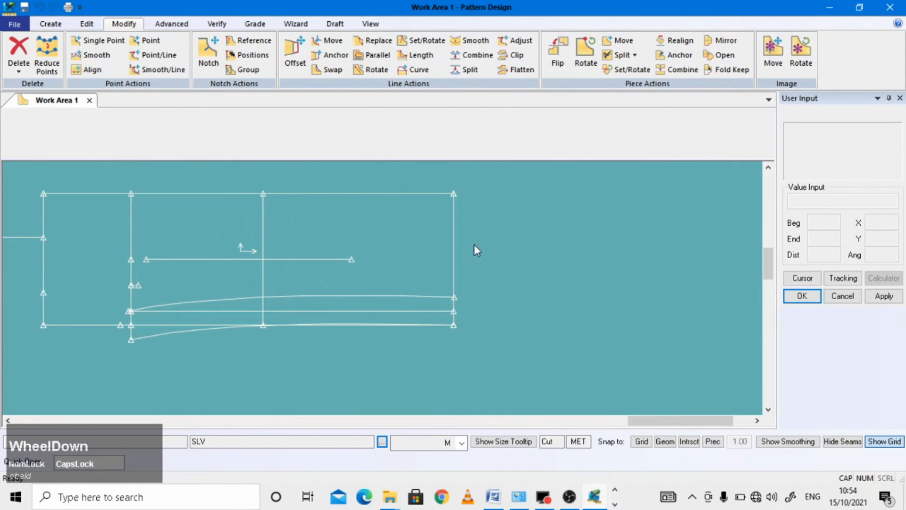
click(469, 69)
scroll(451, 285, down, 1)
click(454, 334)
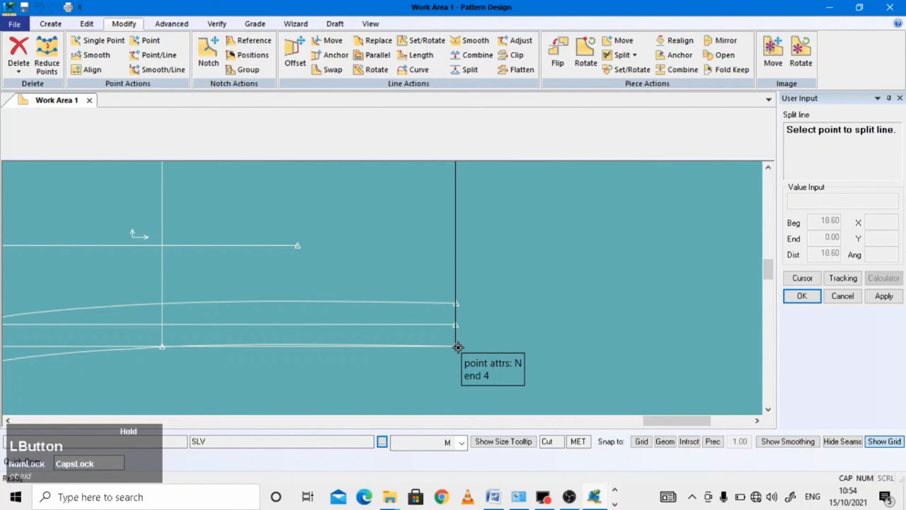
click(457, 348)
click(822, 243)
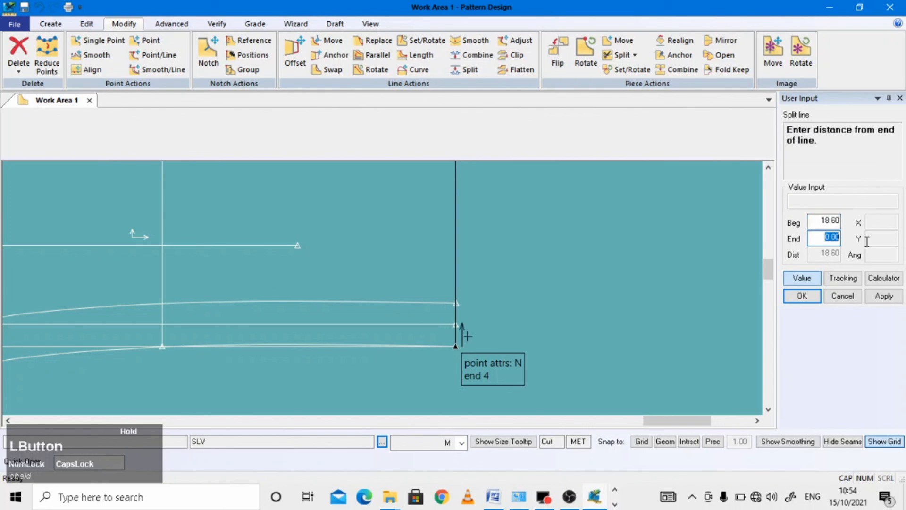
key(Return)
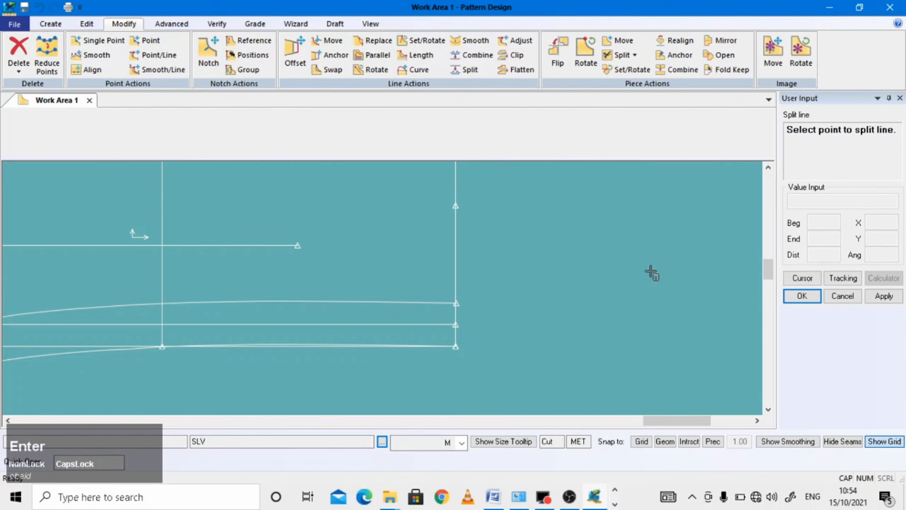
scroll(504, 290, up, 2)
right_click(546, 247)
click(549, 252)
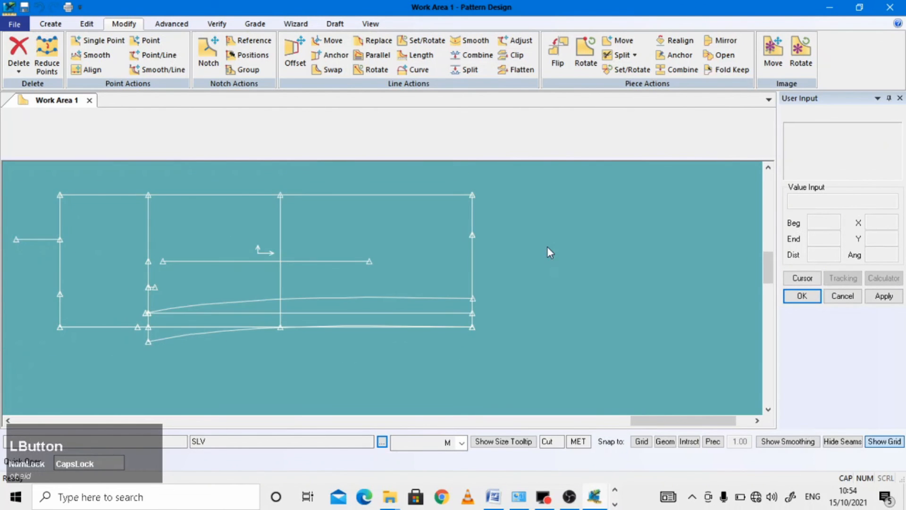
Step: Draw a 2-point curve from the sleeve's upper corner opposite A to hem point R, bowed toward the outer edge line at the elbow
click(51, 23)
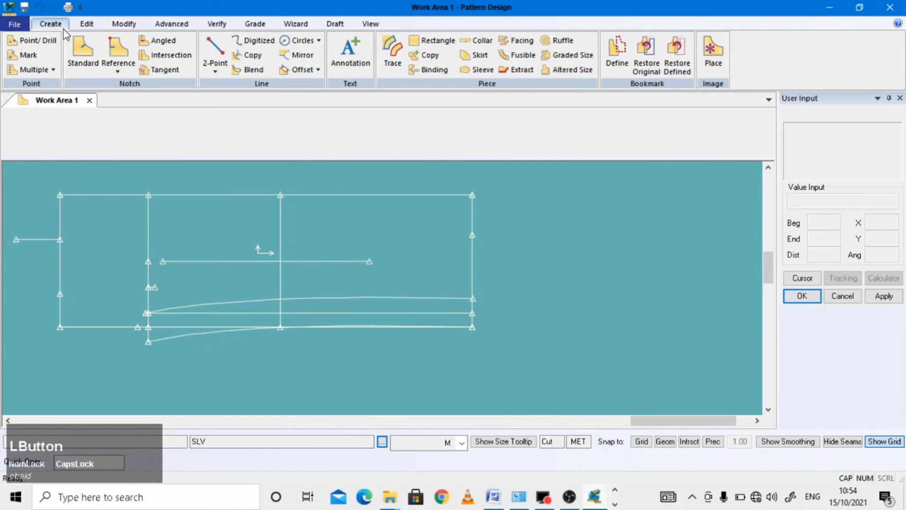
click(217, 72)
click(238, 94)
scroll(66, 211, down, 1)
click(61, 191)
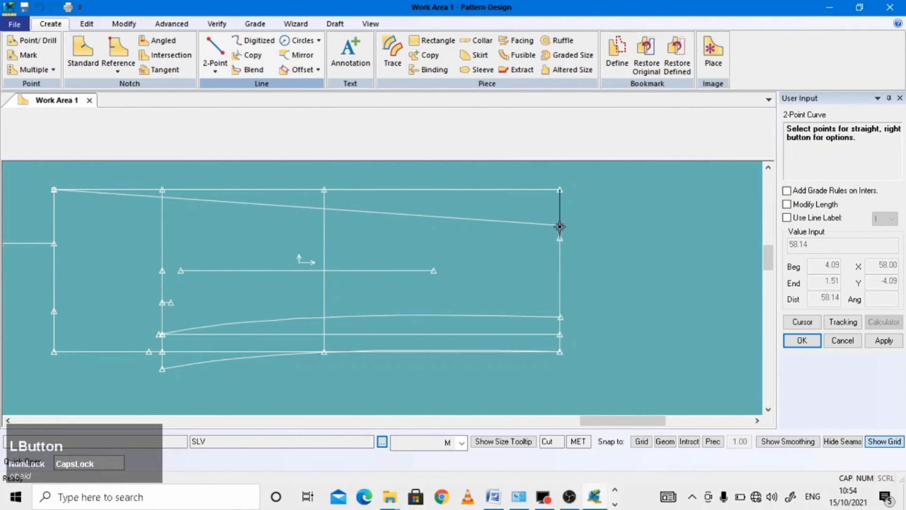
click(565, 240)
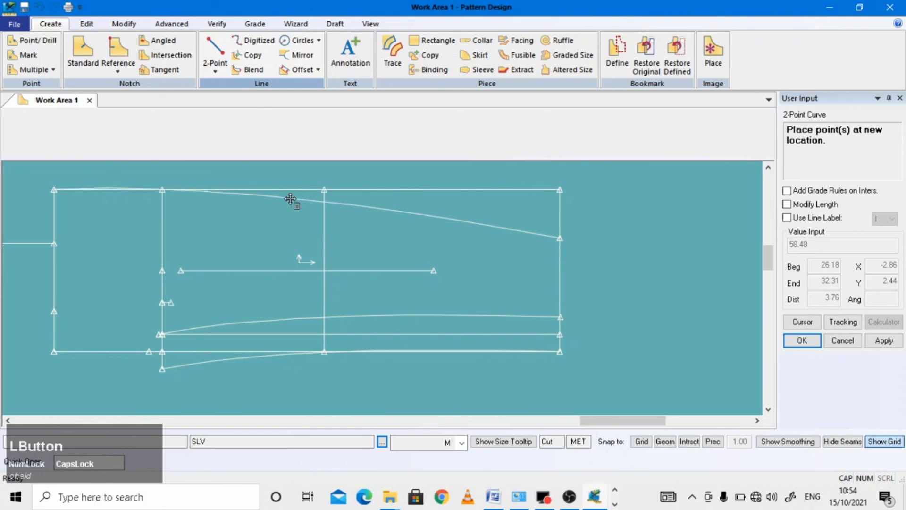
scroll(306, 199, down, 1)
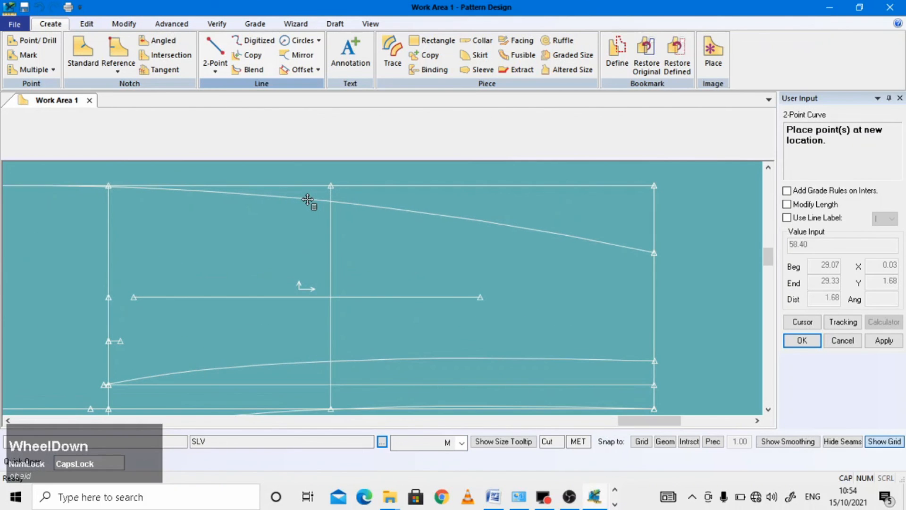
click(332, 198)
scroll(330, 201, up, 3)
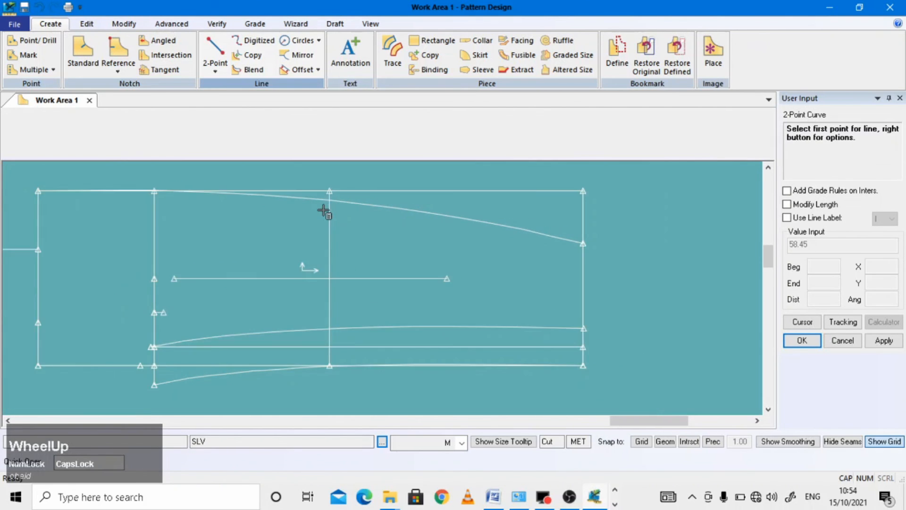
right_click(552, 241)
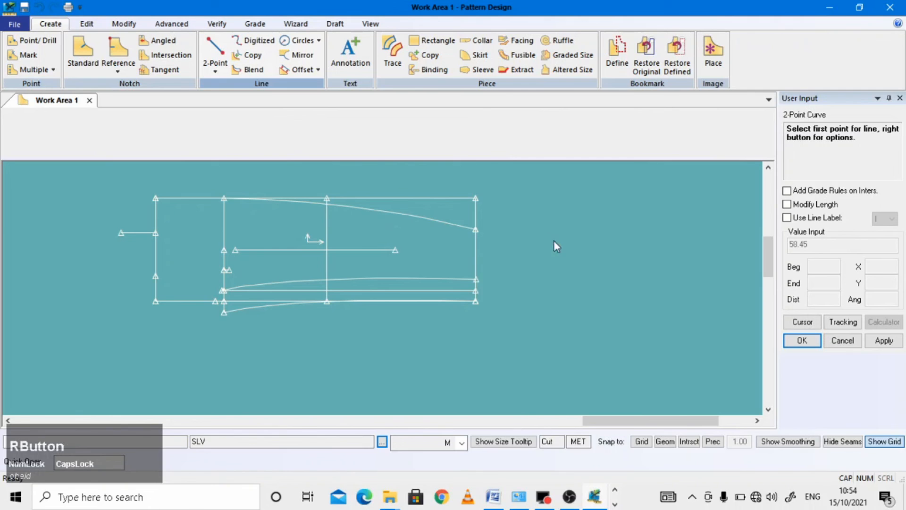
click(519, 97)
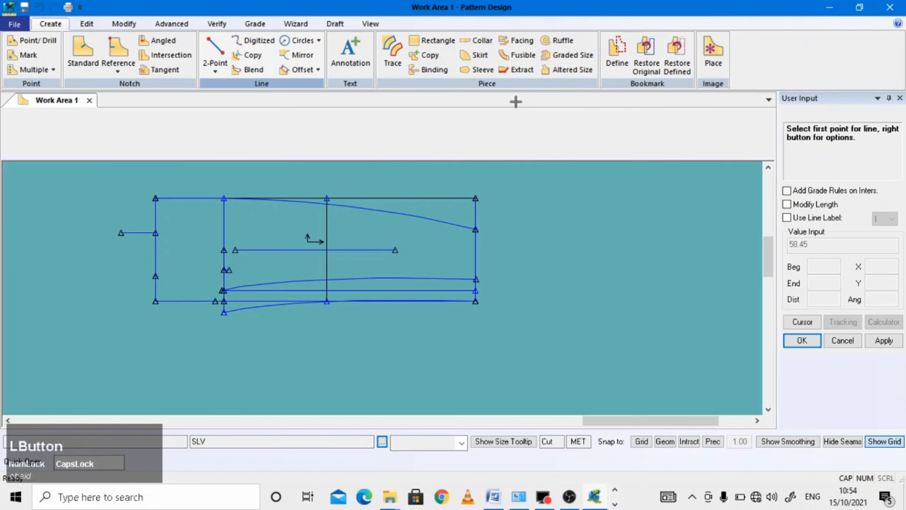
click(370, 185)
click(218, 58)
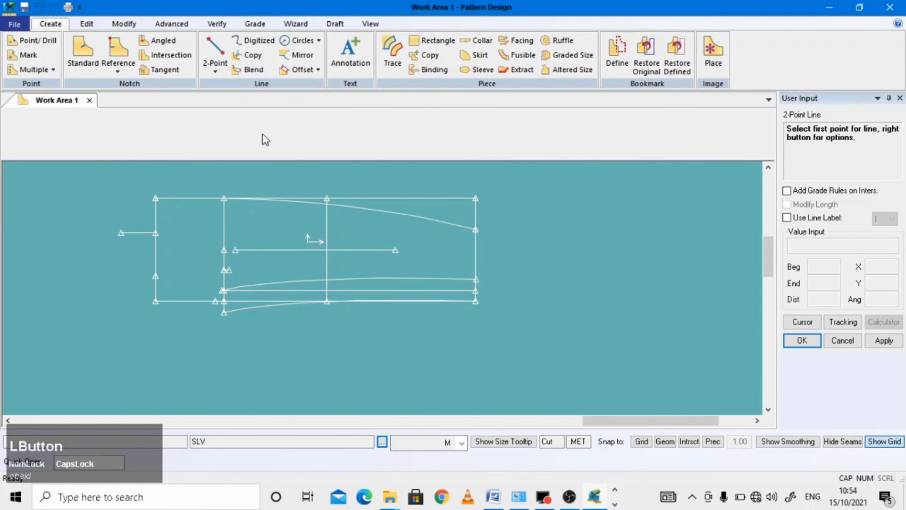
click(215, 70)
click(250, 101)
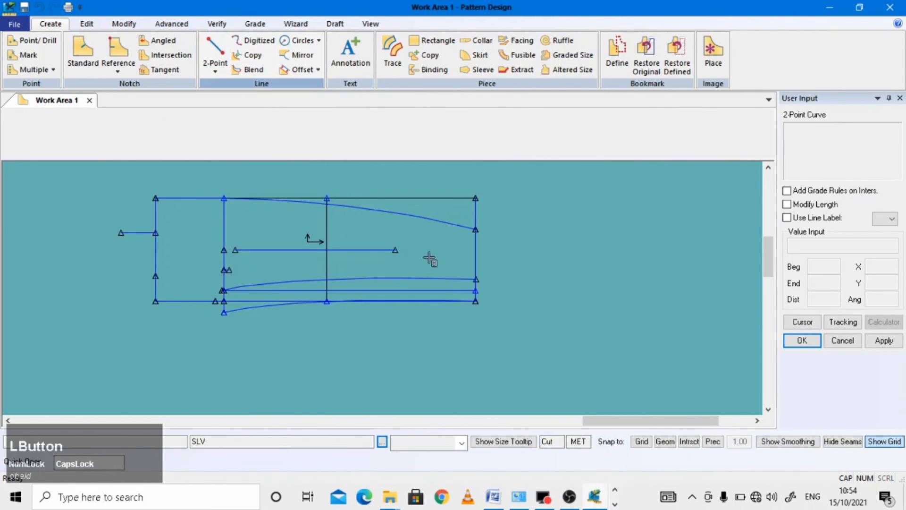
scroll(486, 313, down, 2)
scroll(485, 316, up, 1)
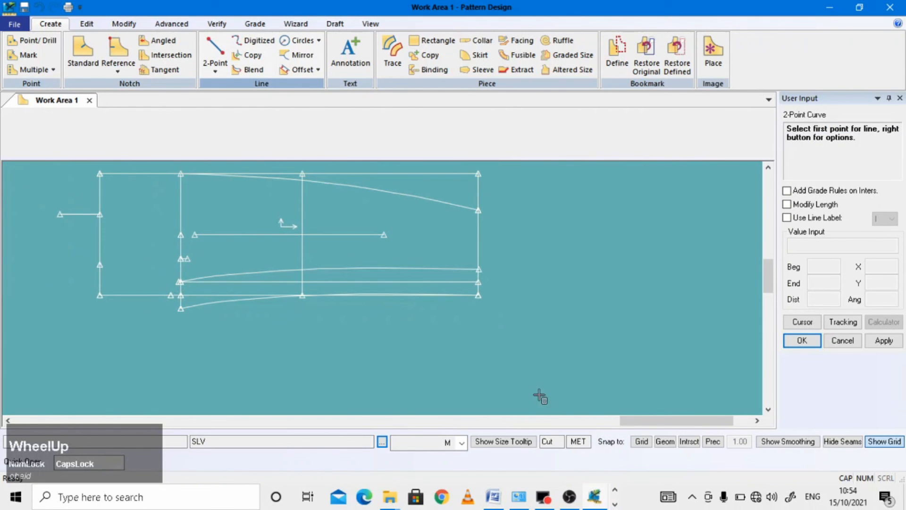
Step: Check the hem values in Word, return to Pattern Design, and run a 2-point curve from R to 1.5 cm from B1 on the H–B1 line
click(599, 499)
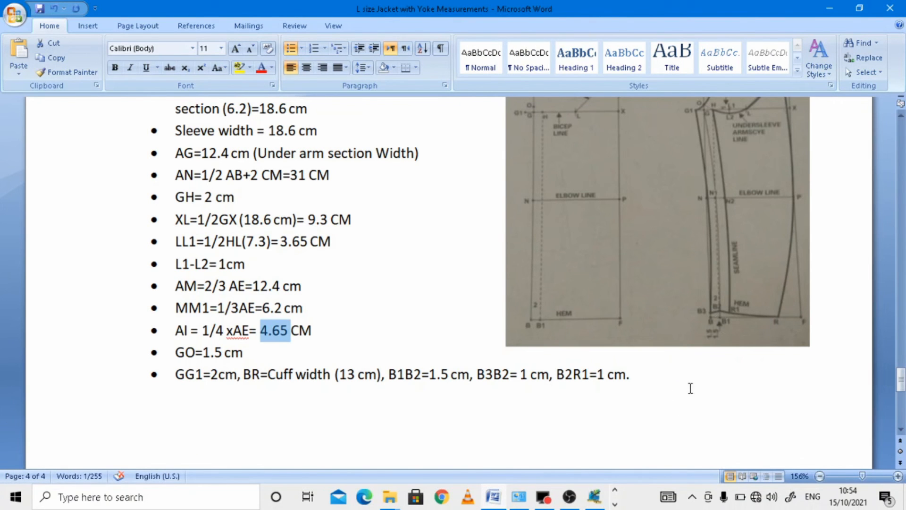
click(593, 498)
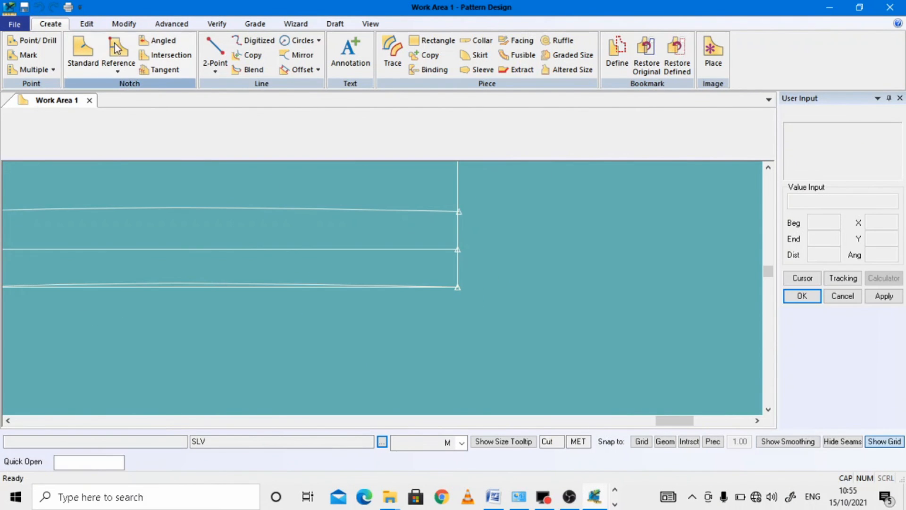
click(215, 70)
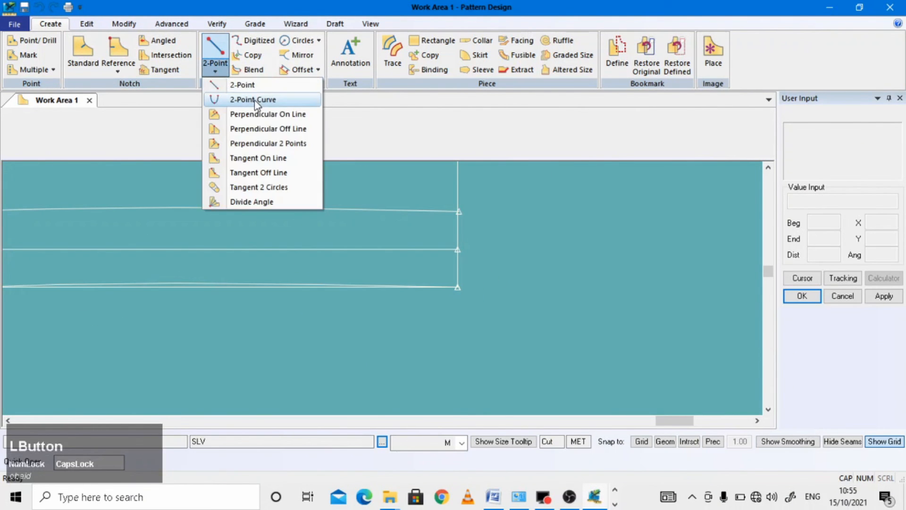
click(253, 95)
scroll(200, 236, up, 2)
scroll(200, 236, up, 3)
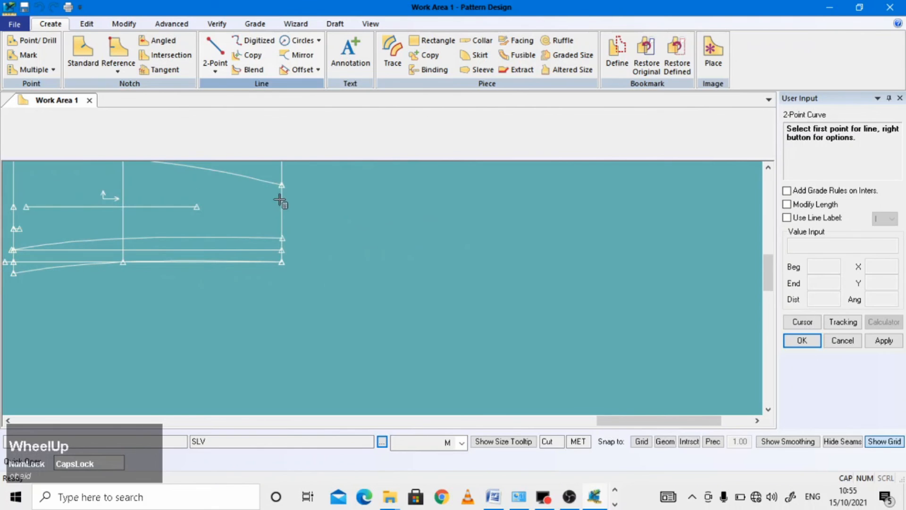
click(282, 185)
scroll(267, 238, down, 2)
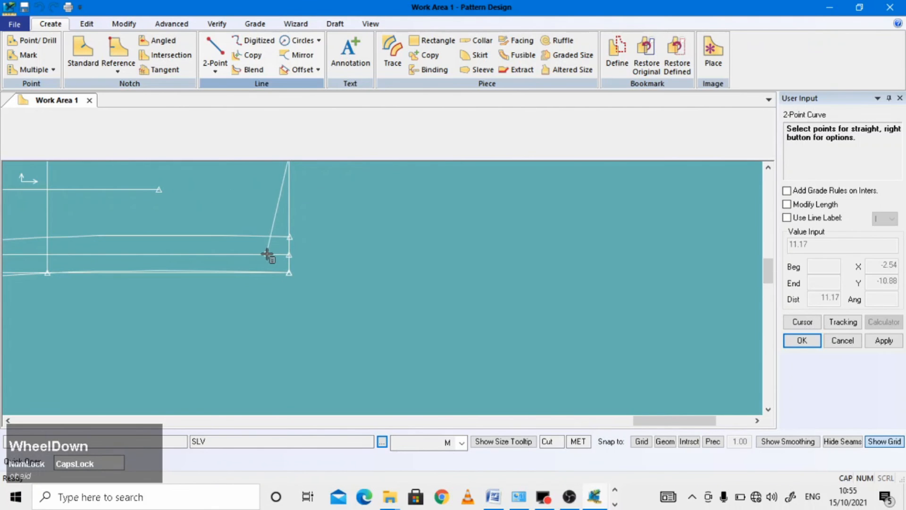
right_click(291, 256)
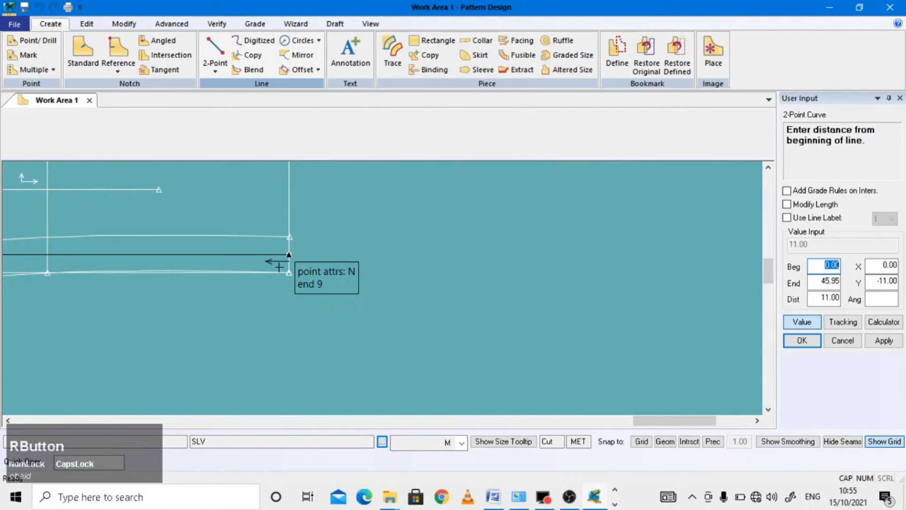
key(Return)
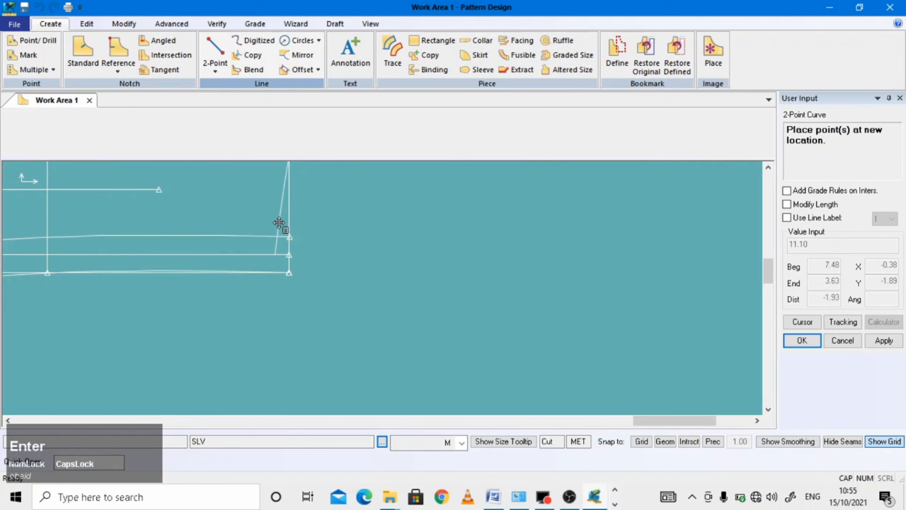
Step: Bow the new hem curve slightly toward the original straight hem line and place it
scroll(295, 242, up, 2)
scroll(294, 242, up, 2)
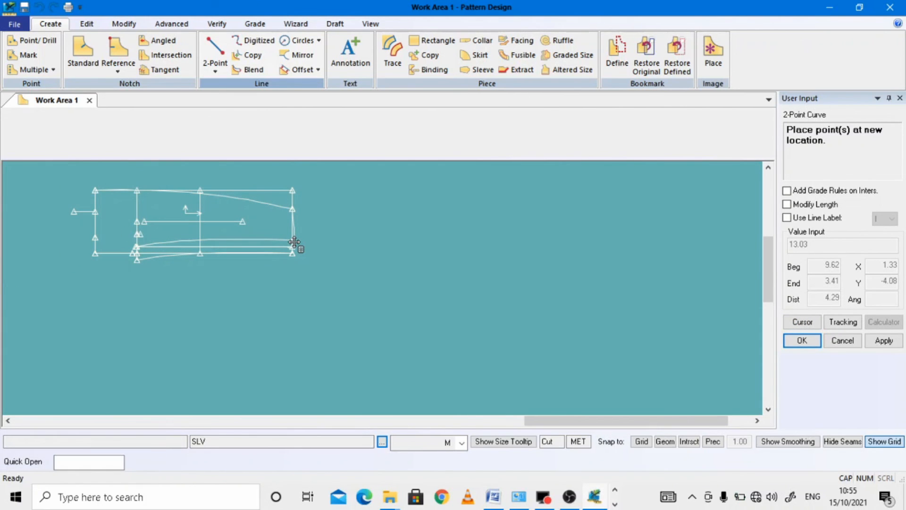
scroll(294, 244, down, 3)
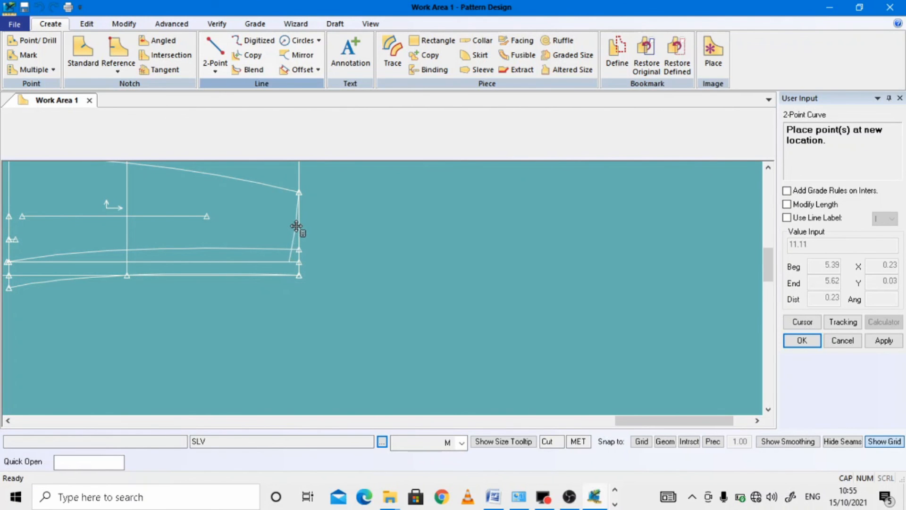
click(297, 225)
Step: Draw a straight 2-point line from hem point B2 to the lower seam curve, ending 1 cm from that curve's end at corner B
scroll(298, 276, down, 3)
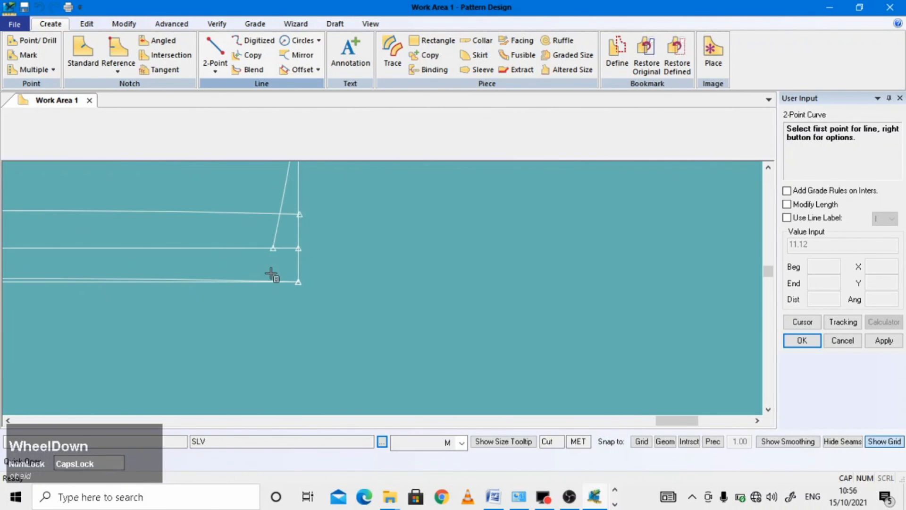
click(218, 46)
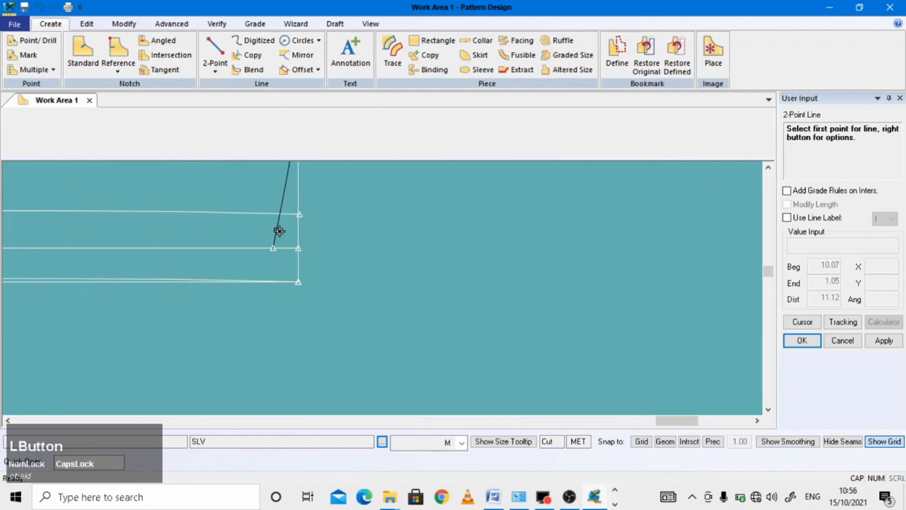
click(273, 247)
drag(277, 280, 297, 281)
right_click(298, 281)
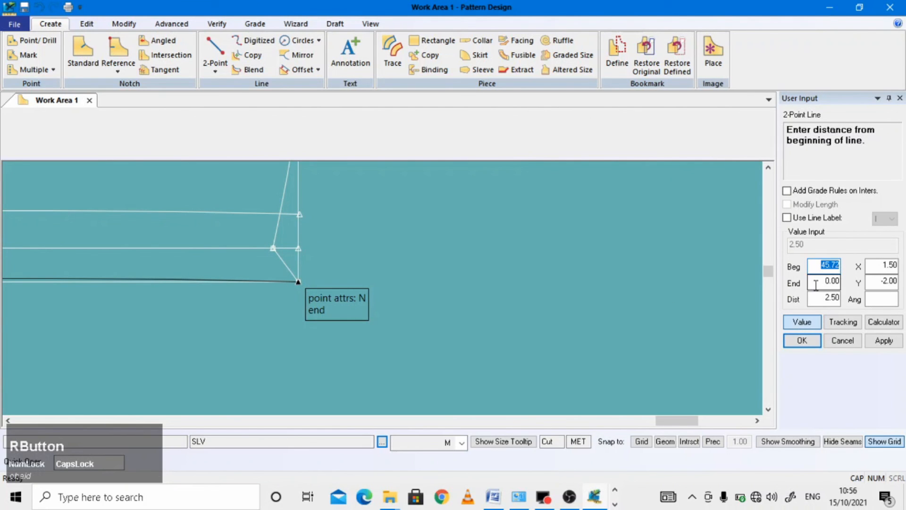
drag(816, 284, 858, 283)
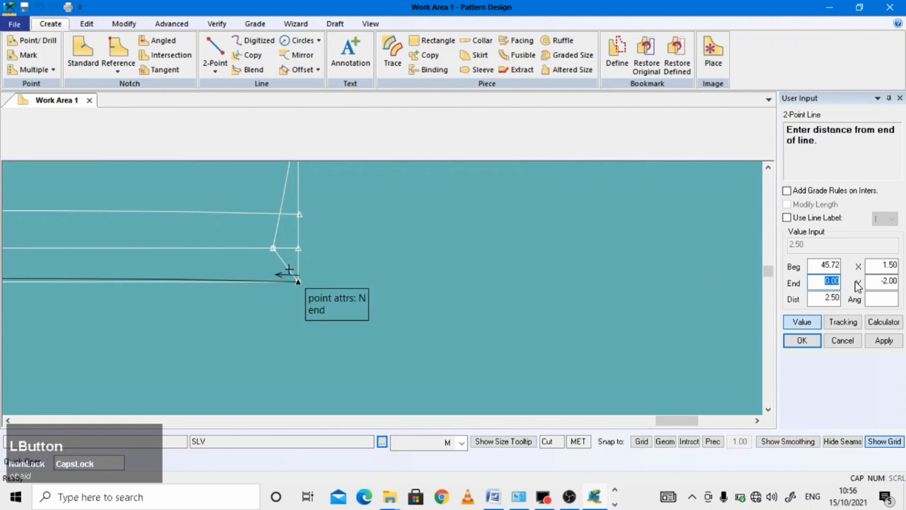
key(Return)
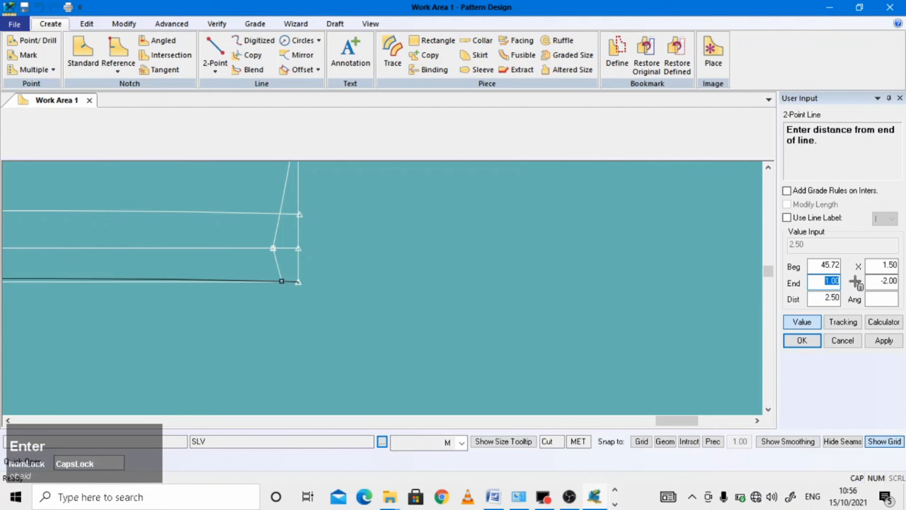
right_click(427, 285)
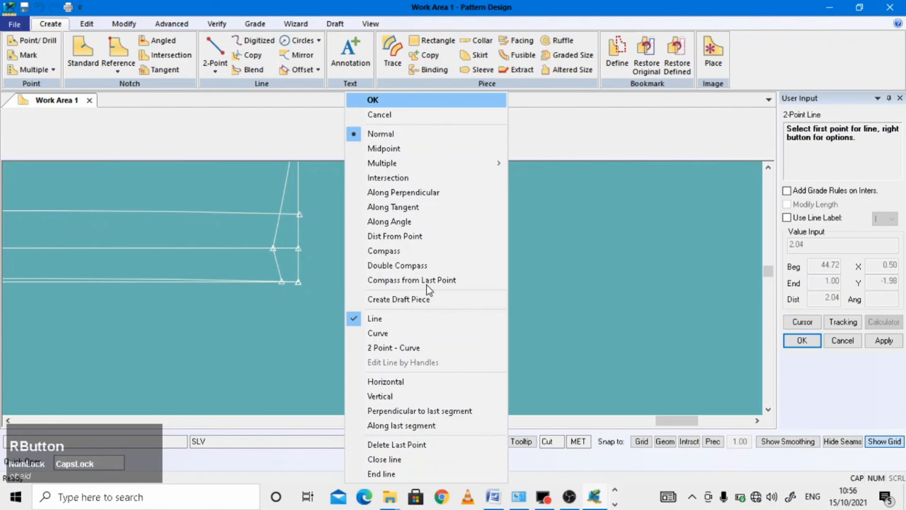
click(381, 101)
Step: Check the sleeve diagram in Word, return to Pattern Design, and draw an outward-bowed 2-point crown curve about 9.4 cm long from E to M1
scroll(648, 352, up, 2)
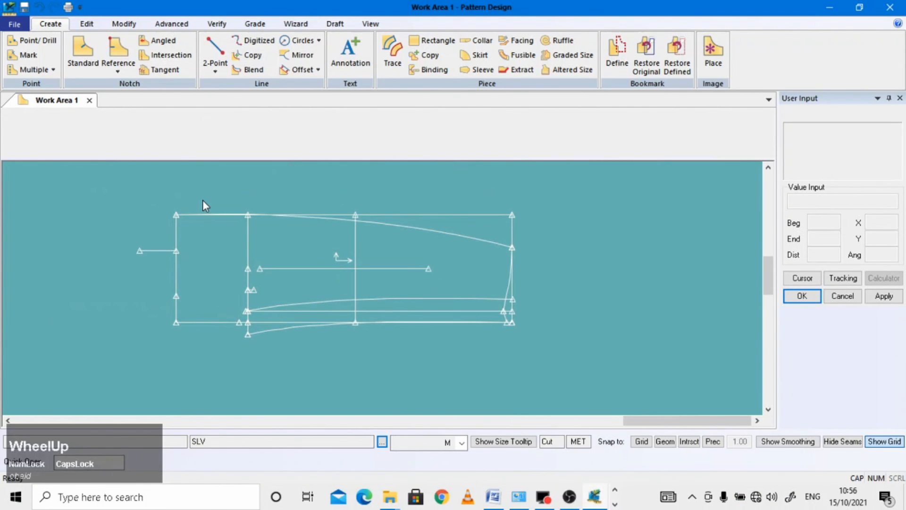
scroll(209, 260, down, 3)
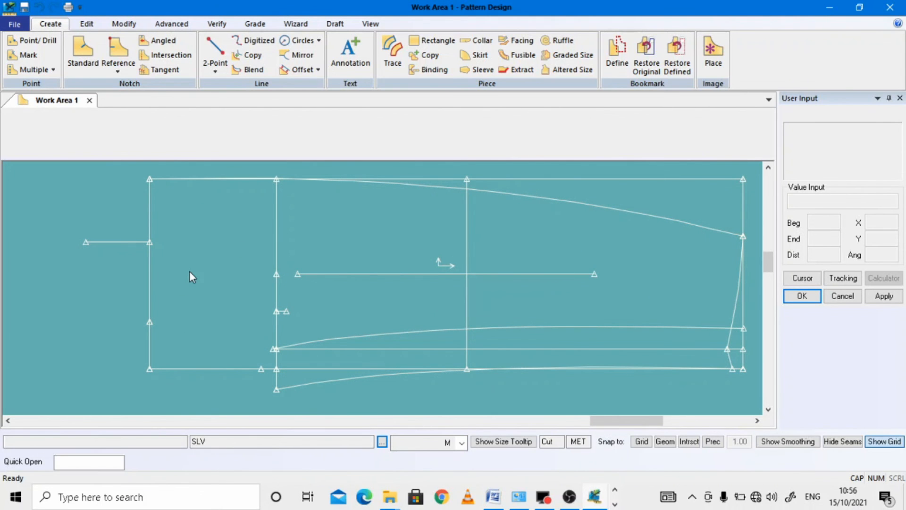
click(595, 496)
scroll(686, 283, up, 3)
scroll(689, 283, down, 4)
scroll(700, 276, up, 2)
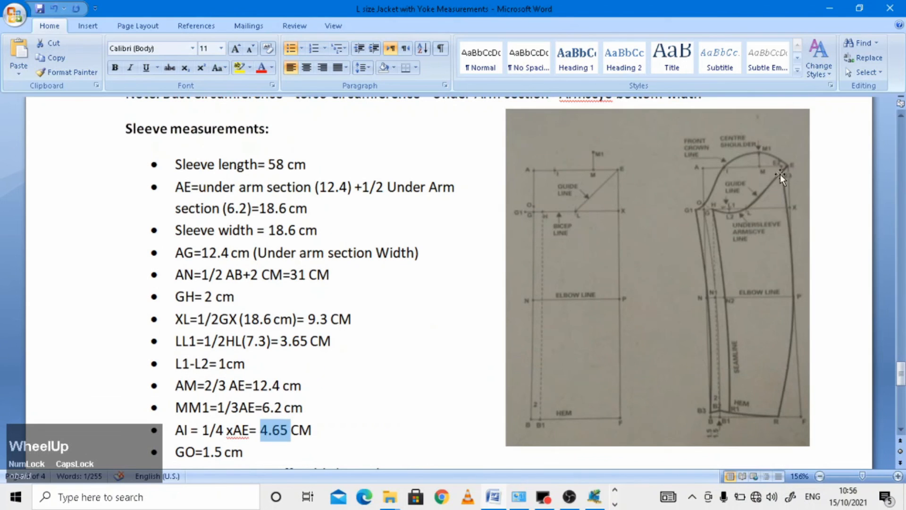
click(595, 496)
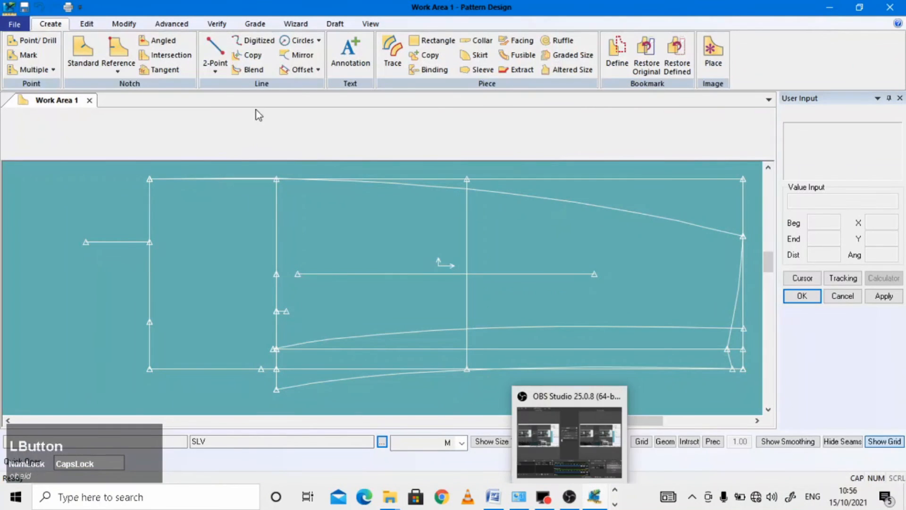
click(215, 74)
click(253, 99)
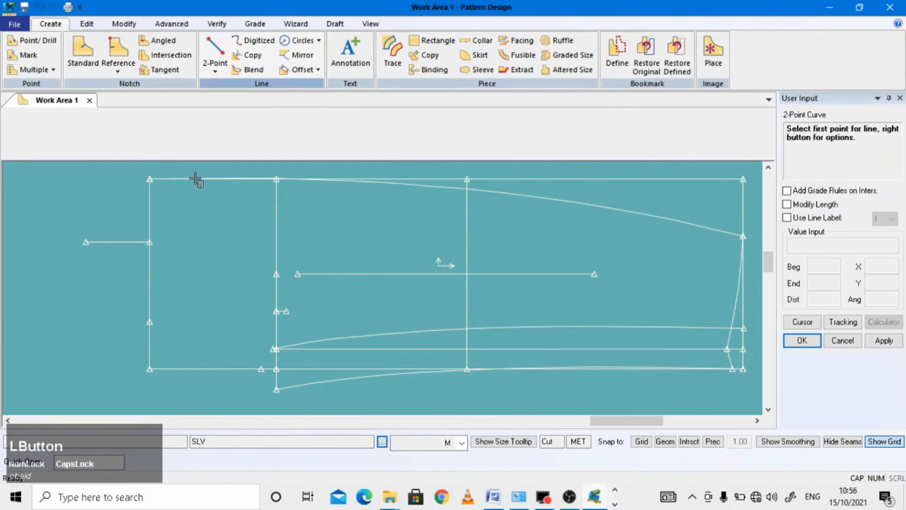
click(150, 178)
click(86, 242)
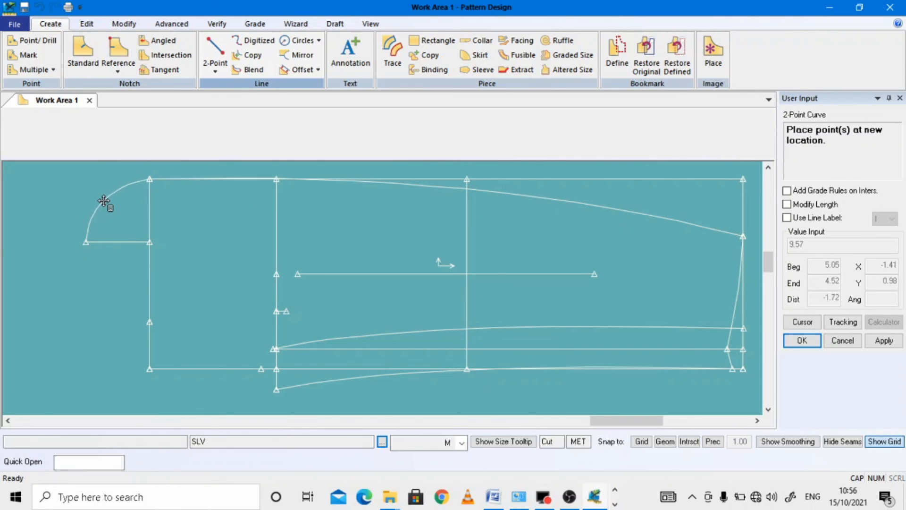
click(104, 203)
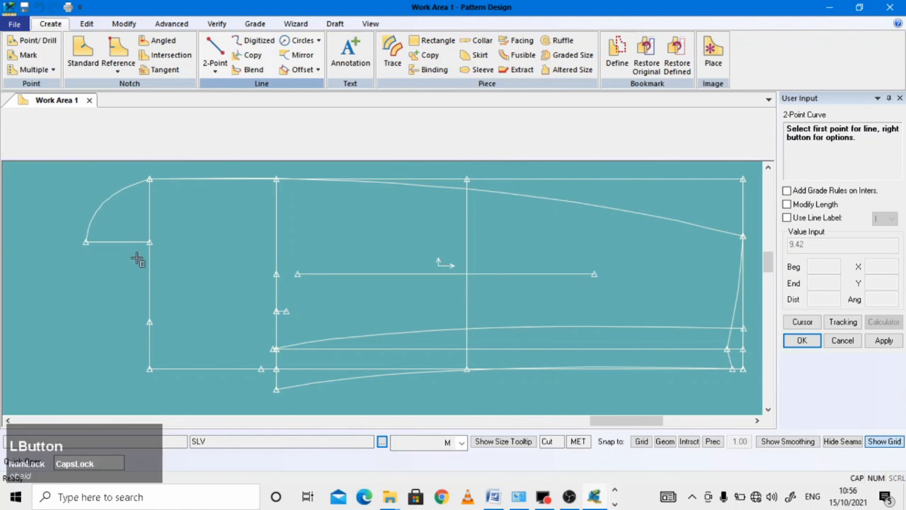
Step: Draw an outward-bowed 2-point curve about 10.6 cm long from crown point M1 to point I on line AE
click(85, 242)
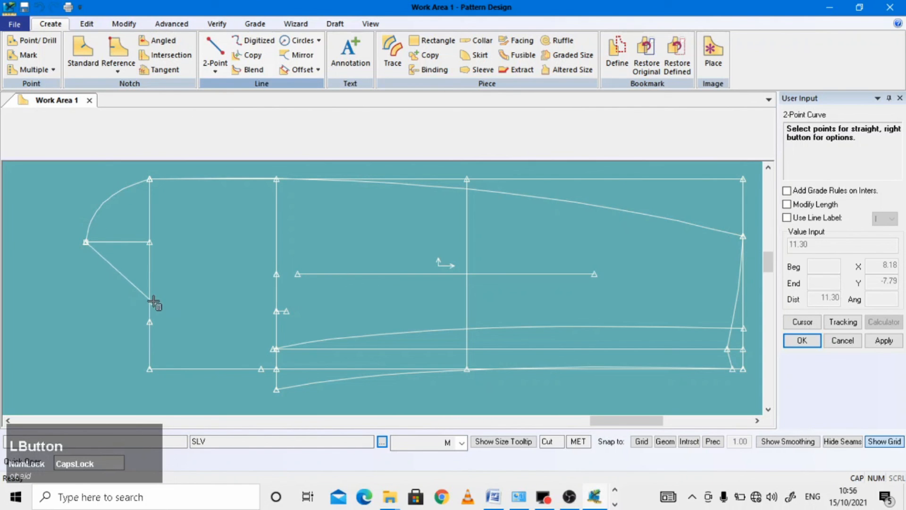
click(150, 322)
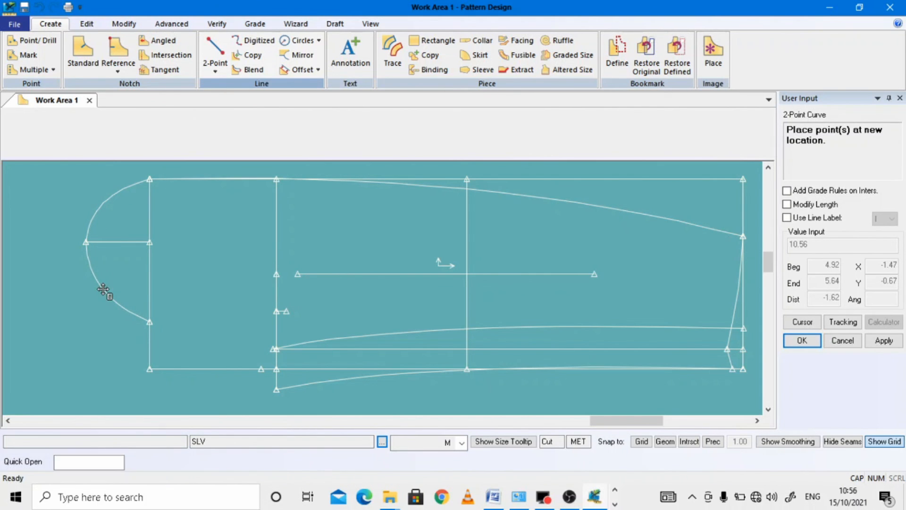
click(103, 290)
Step: Continue the front crown line with a 2-point curve about 12.2 cm long from I to O, bowed toward the bicep line
scroll(148, 330, down, 1)
click(150, 319)
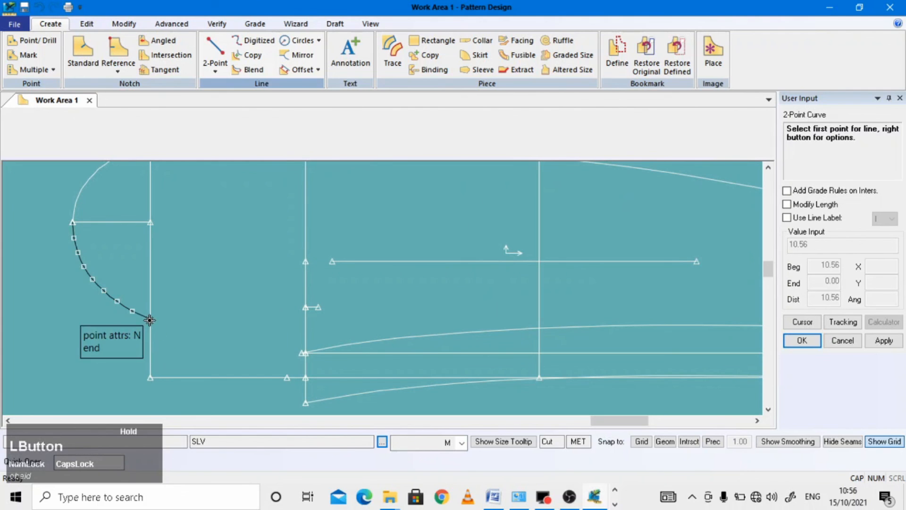
click(287, 377)
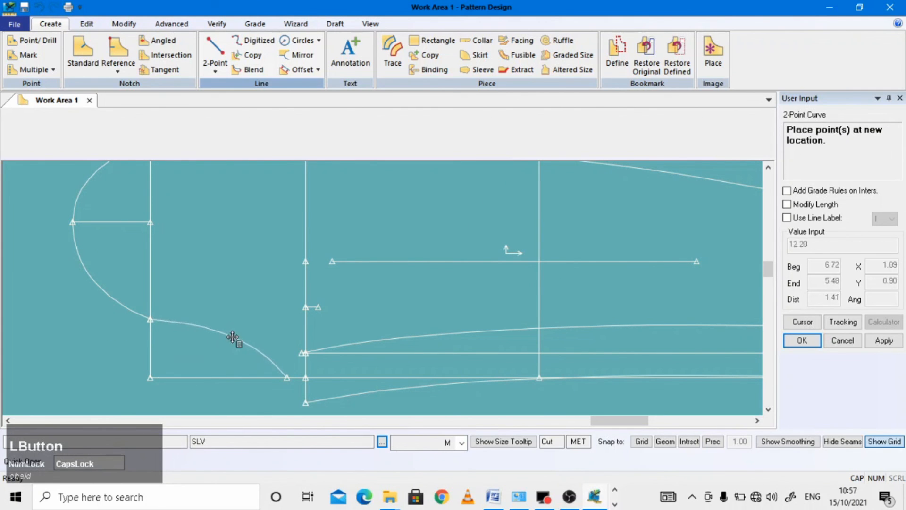
scroll(253, 348, down, 2)
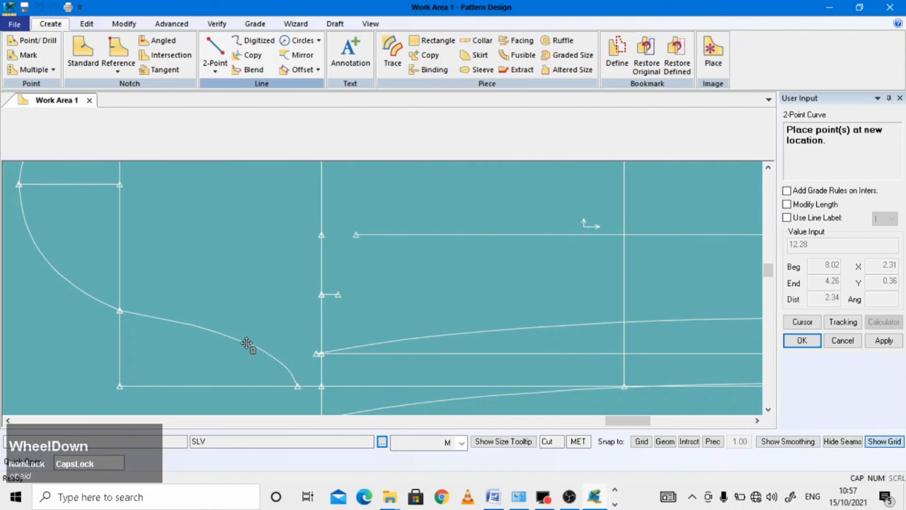
scroll(241, 344, up, 3)
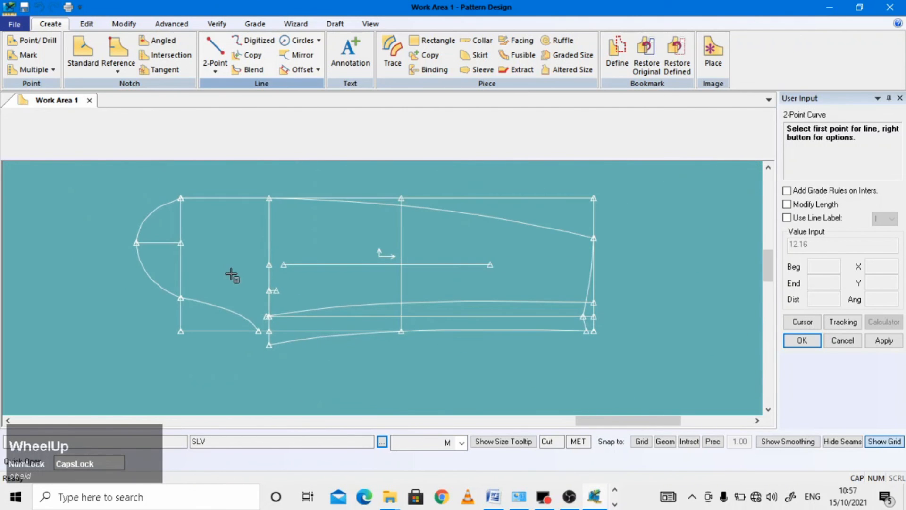
scroll(299, 365, down, 3)
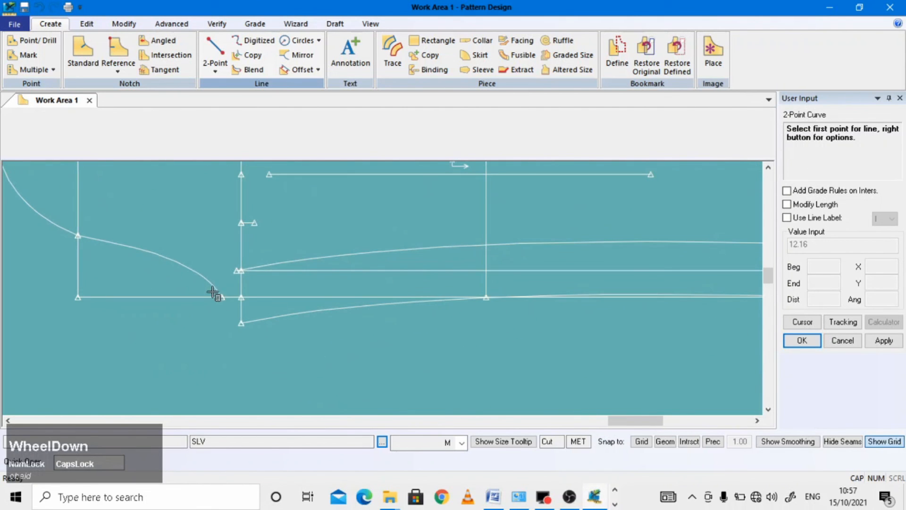
click(220, 293)
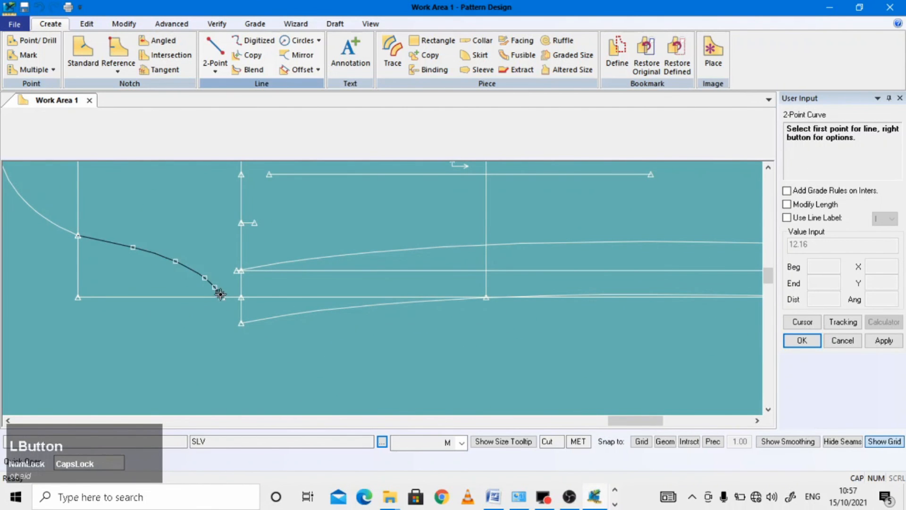
click(241, 324)
right_click(232, 304)
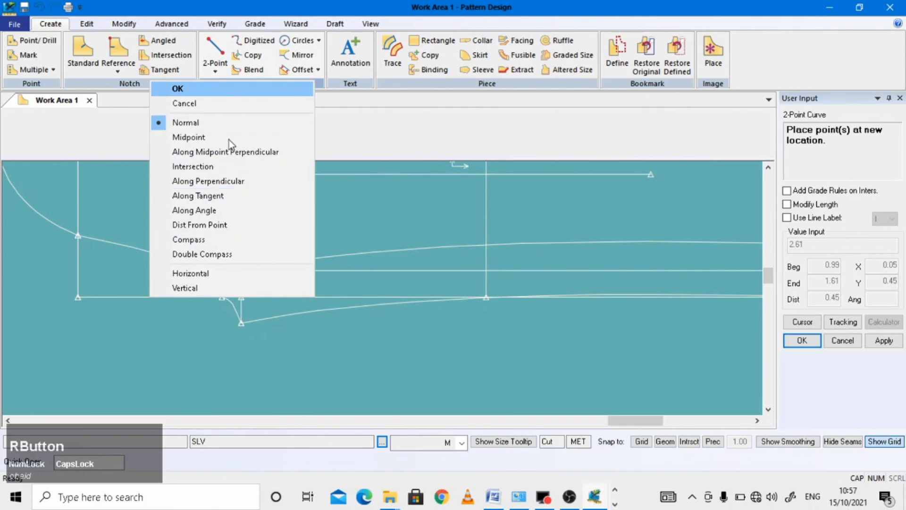
click(208, 106)
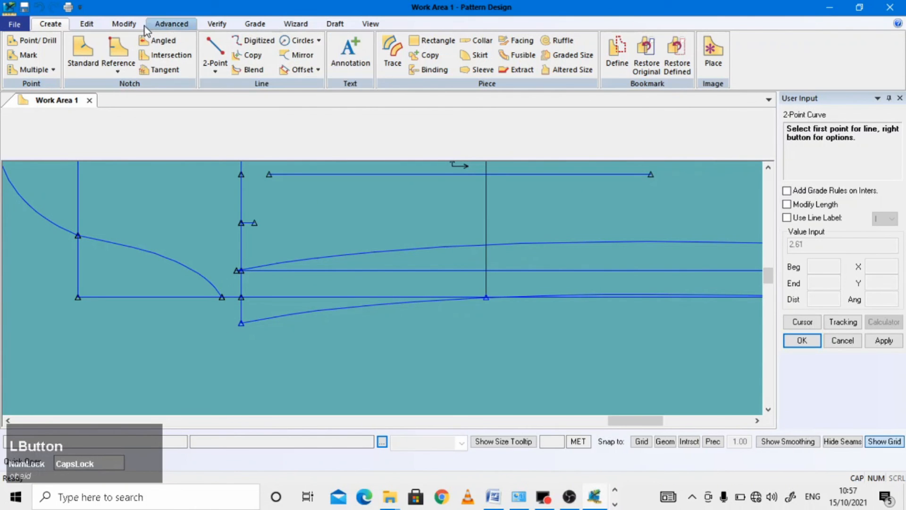
Step: Move the crown curve's end from O with Move Point Line so it extends through and past G1
click(124, 23)
click(153, 54)
click(221, 297)
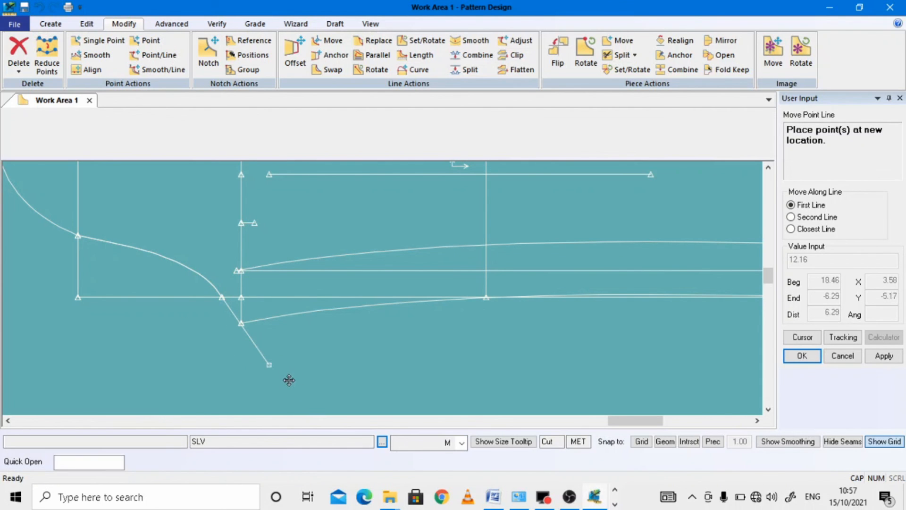
click(275, 365)
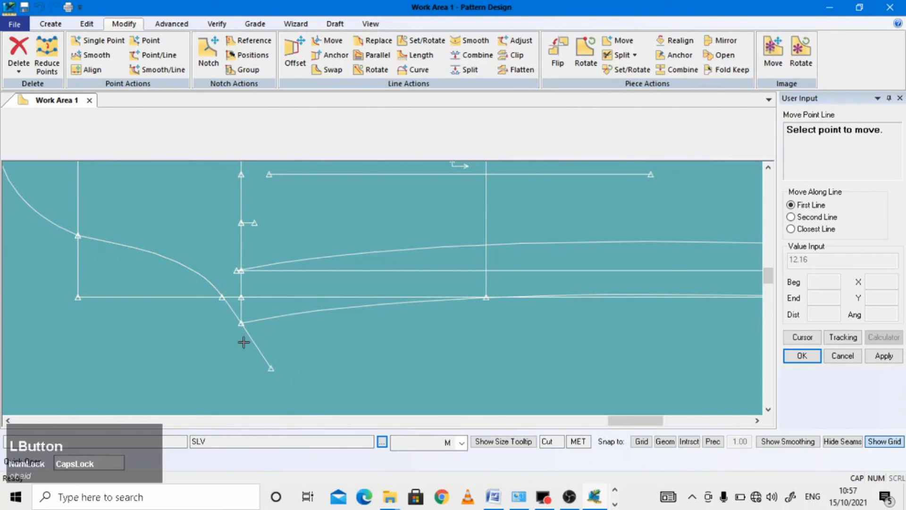
Step: Extend the G1–B3 seam curve past G1 with Move Point Line so it crosses the extended crown curve
click(240, 323)
click(186, 334)
right_click(130, 326)
click(131, 326)
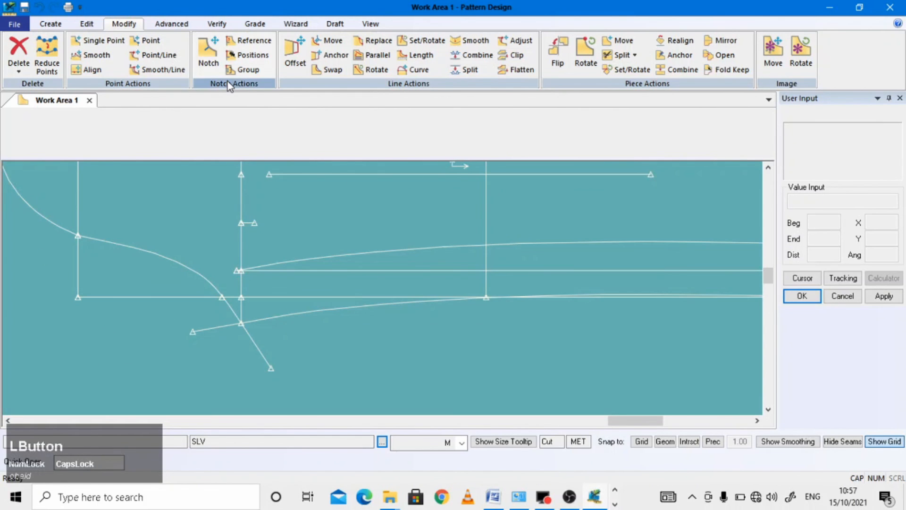
Step: Clip the overshooting ends of the extended crown curve and the seam curve at their intersection past G1
click(515, 54)
click(186, 265)
click(266, 324)
click(261, 321)
scroll(236, 326, up, 4)
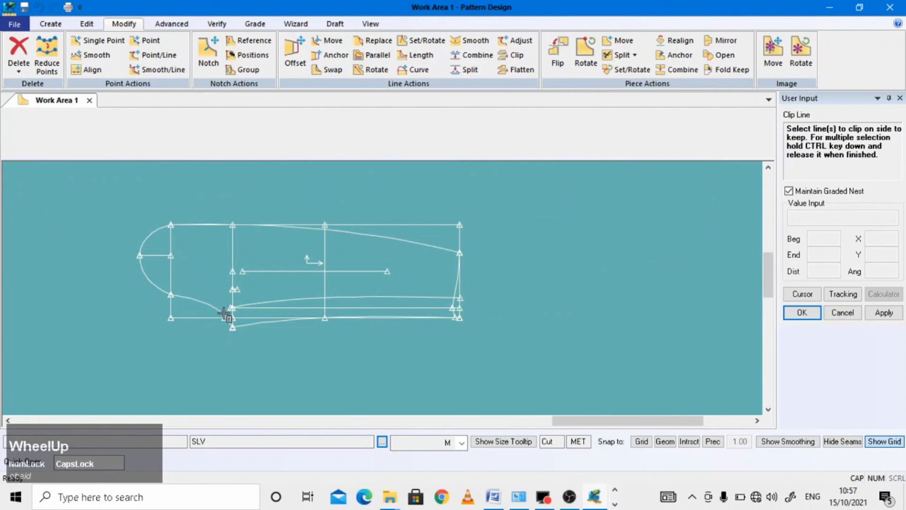
Step: Draw an outward-bowed 2-point curve about 15.6 cm long from the crown's start at the back seam to the midway point on the bicep line
click(51, 24)
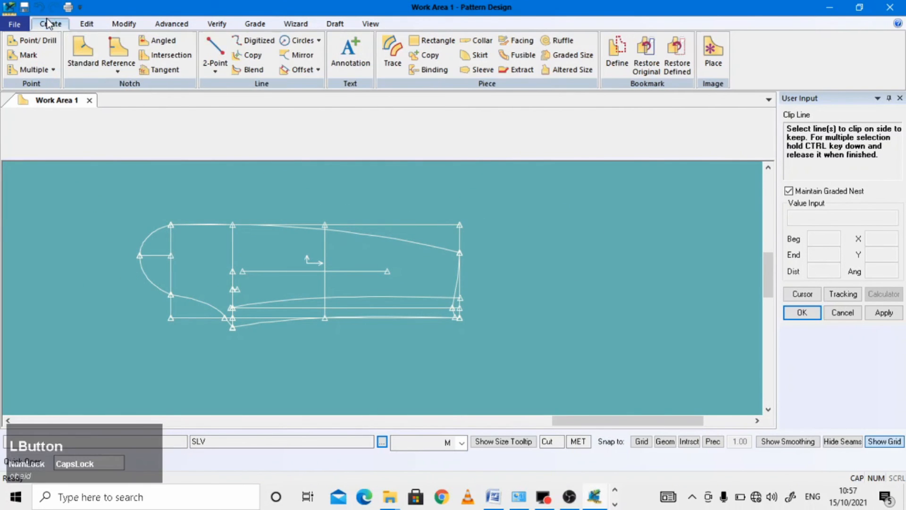
click(215, 70)
click(253, 99)
scroll(198, 233, down, 2)
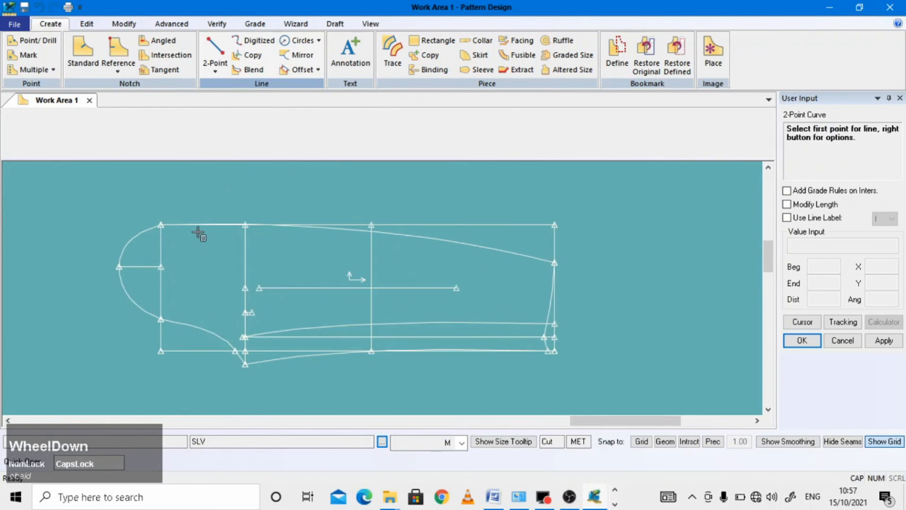
scroll(198, 233, down, 1)
click(141, 225)
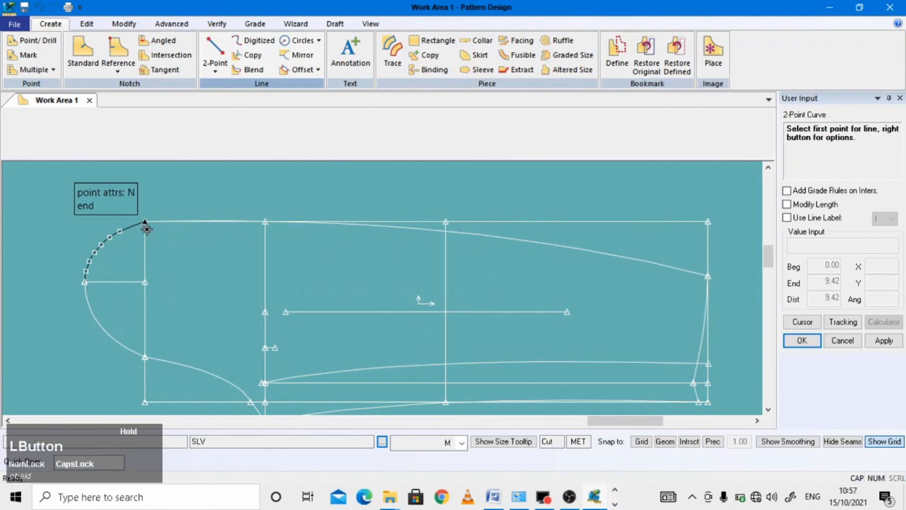
click(265, 311)
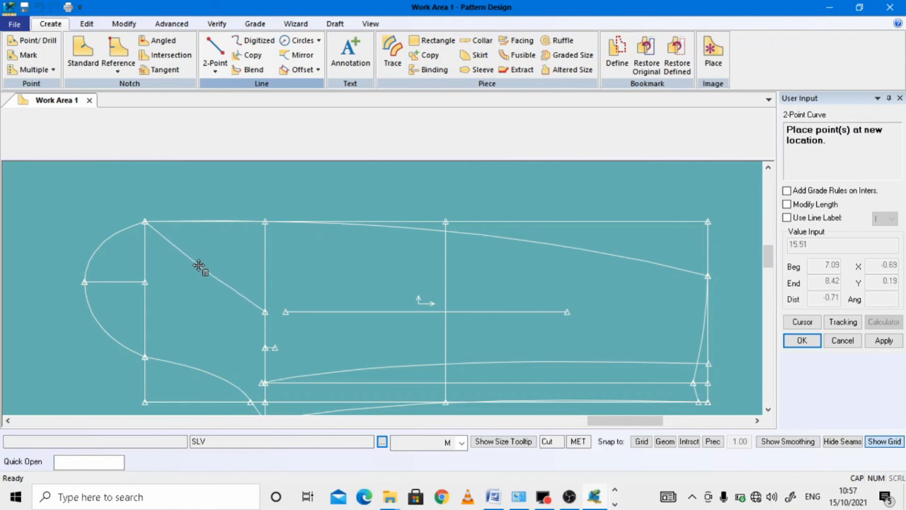
click(211, 261)
scroll(266, 316, down, 1)
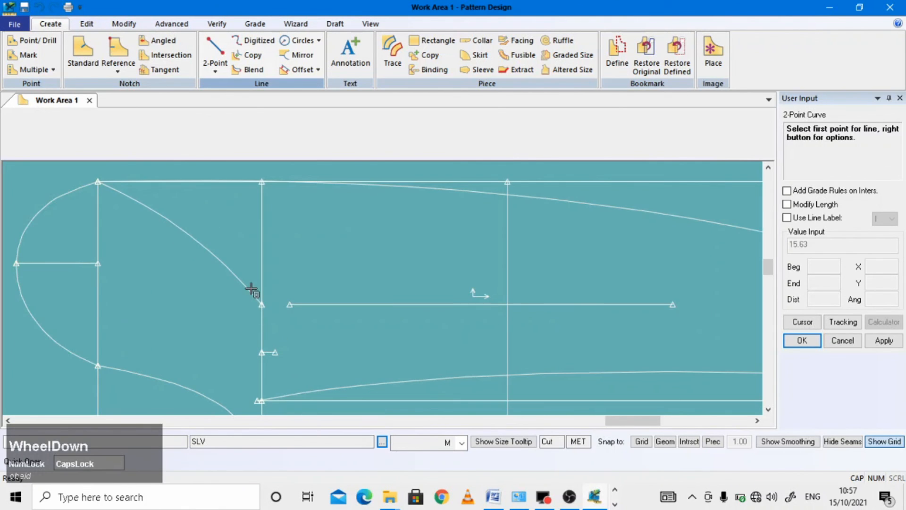
Step: Continue the under-sleeve crown with a 2-point curve about 7.8 cm long to the inner seam curve's end, bowed through the short guide line's tip
click(265, 316)
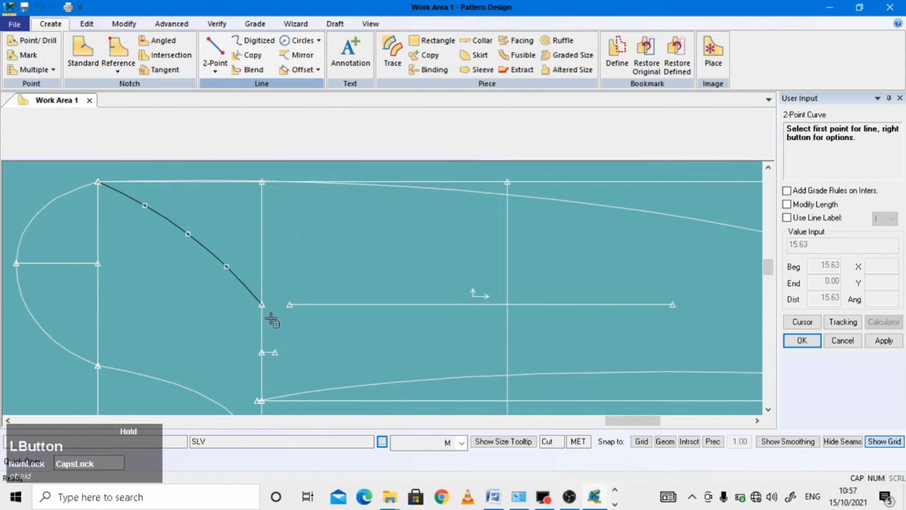
click(262, 306)
scroll(263, 358, down, 1)
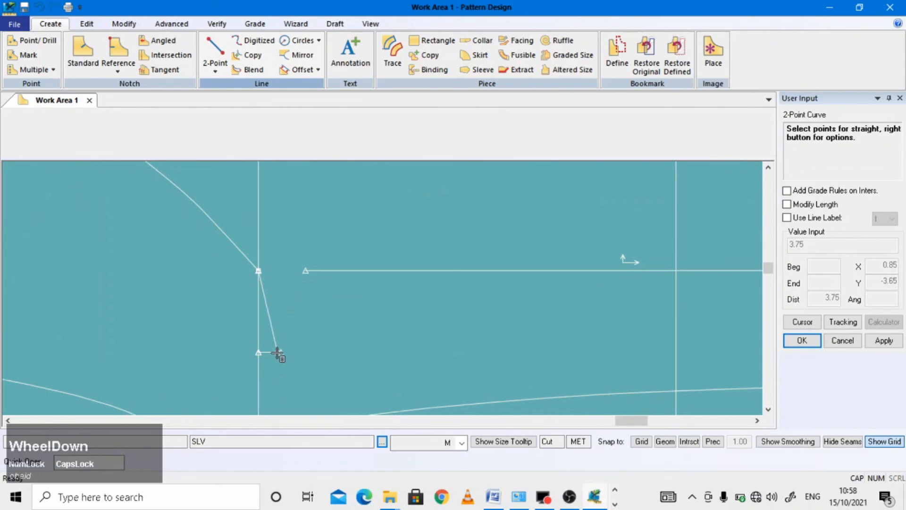
scroll(285, 332, up, 1)
click(264, 393)
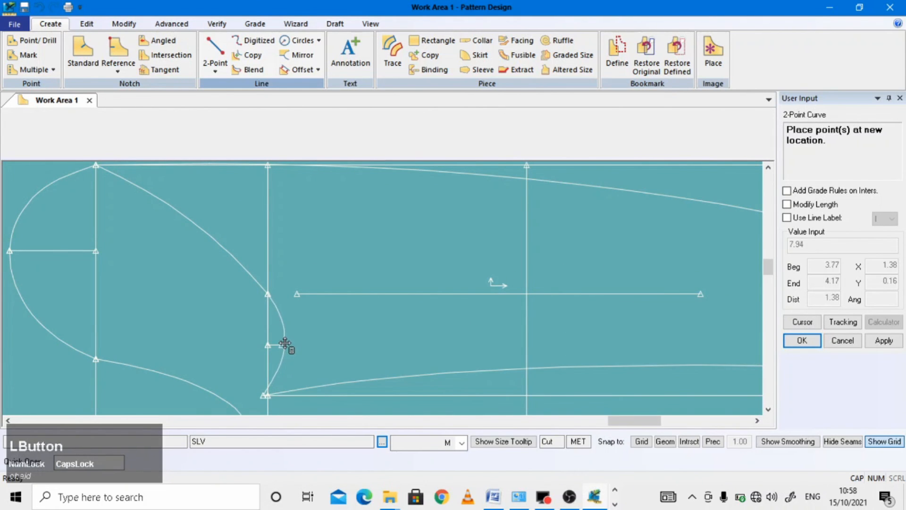
scroll(285, 343, down, 3)
scroll(281, 344, down, 2)
scroll(276, 354, down, 2)
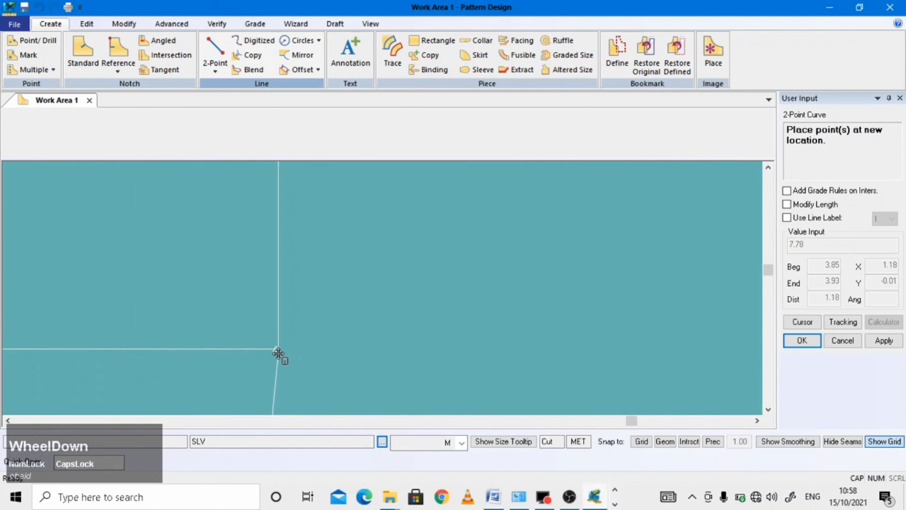
scroll(299, 329, up, 3)
Step: Display all pattern pieces at full scale and examine the whole work area
click(371, 24)
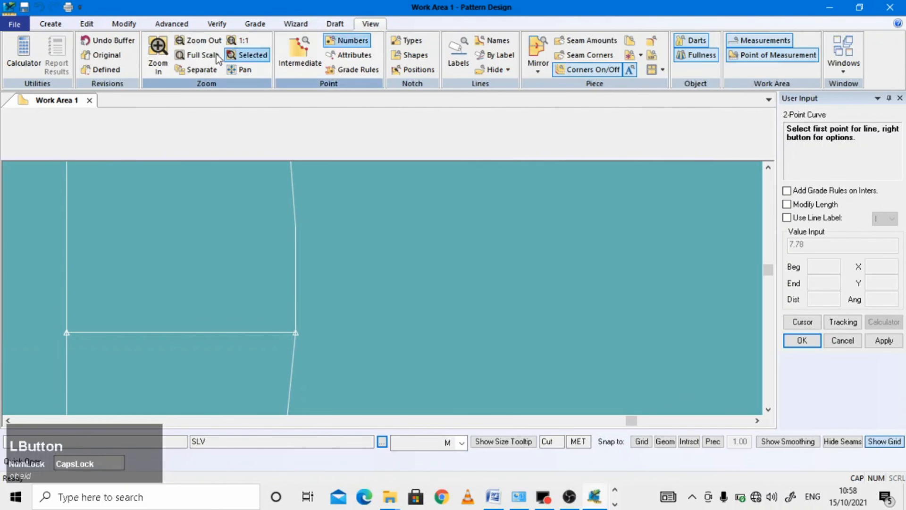
click(202, 54)
scroll(613, 250, down, 3)
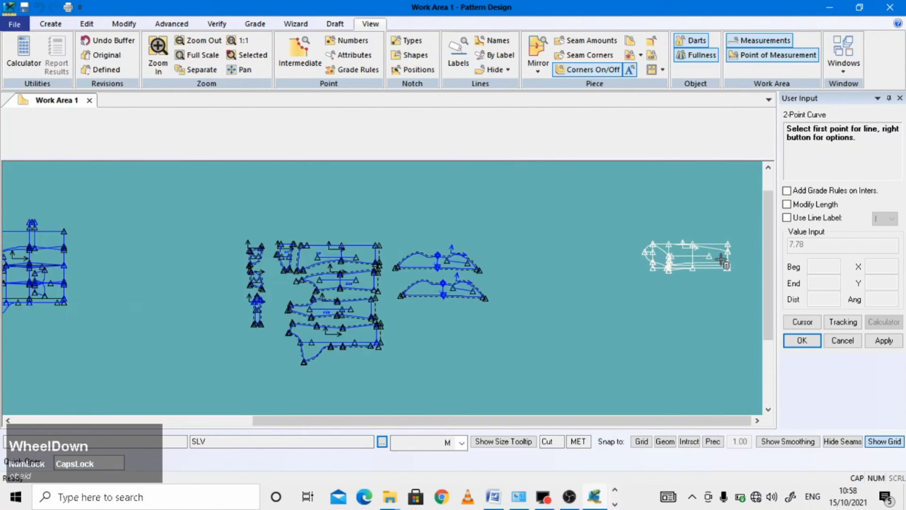
right_click(590, 243)
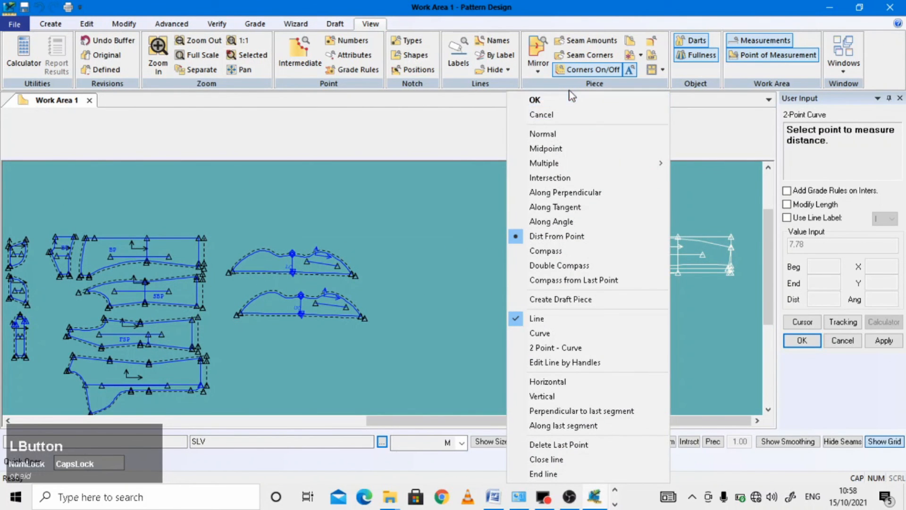
click(572, 99)
scroll(406, 259, down, 3)
scroll(407, 259, down, 3)
click(349, 296)
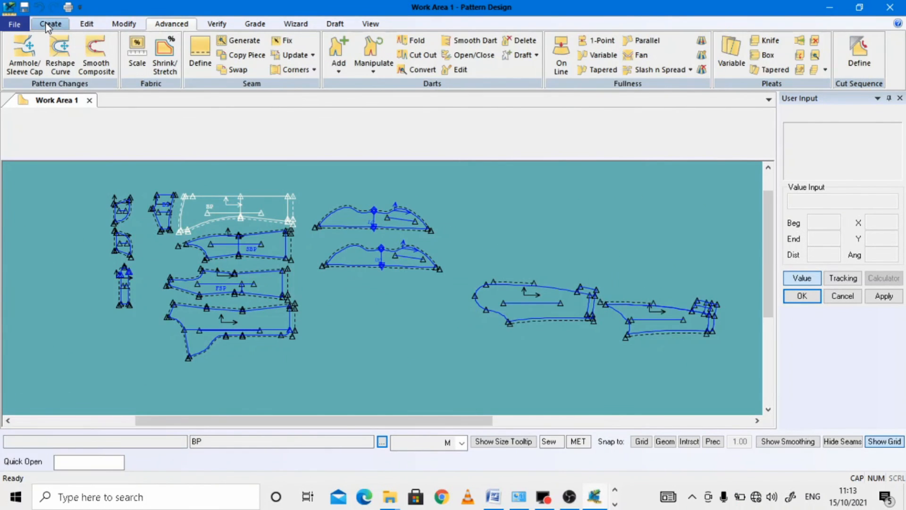
Step: Enable Filled Pieces in the display preferences and apply the setting
click(89, 26)
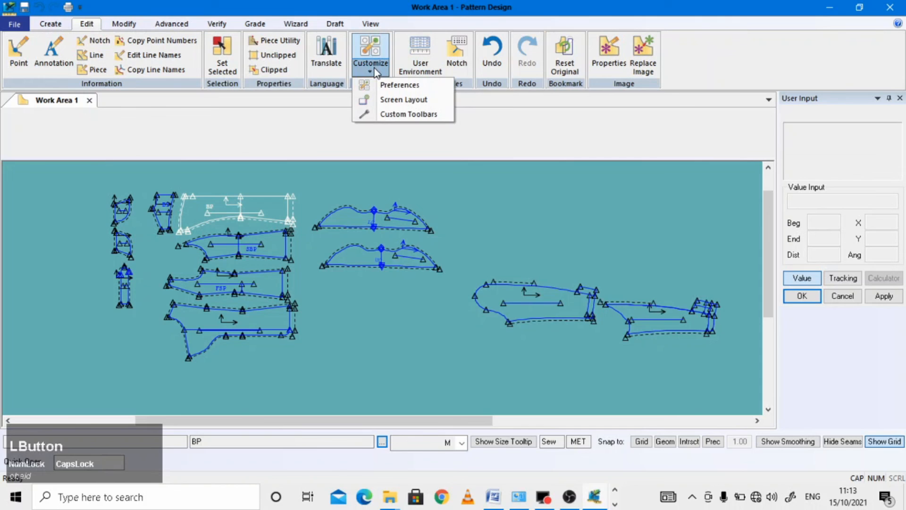
click(400, 84)
click(327, 83)
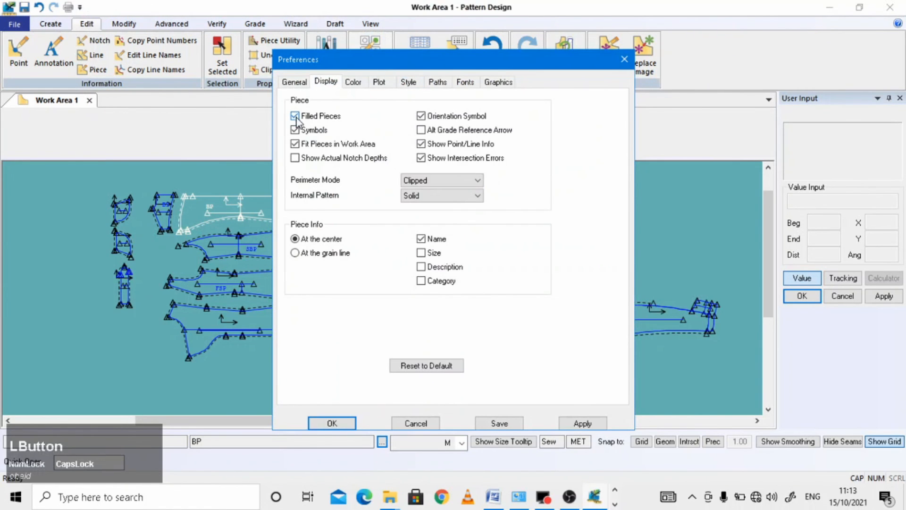
click(579, 423)
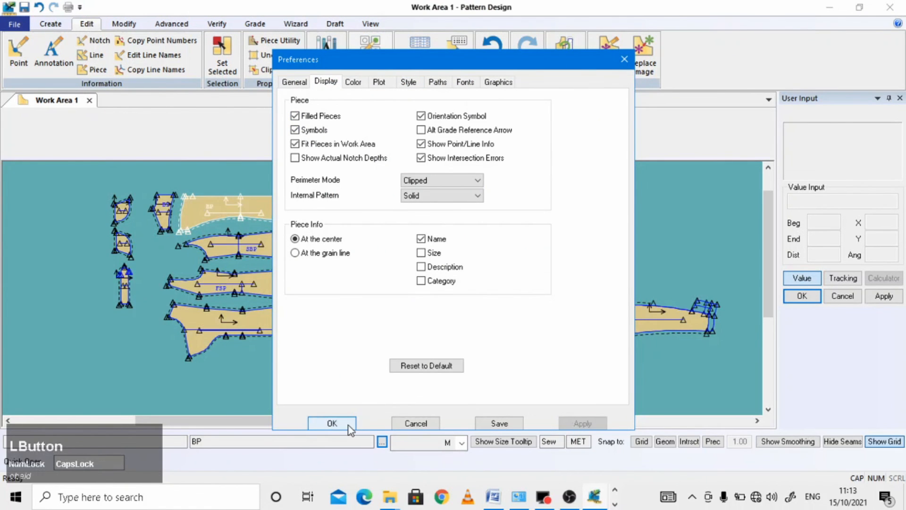
click(332, 423)
Step: Move the two finished sleeve pieces below the collar pieces, with the upper sleeve above the under sleeve
scroll(137, 219, down, 1)
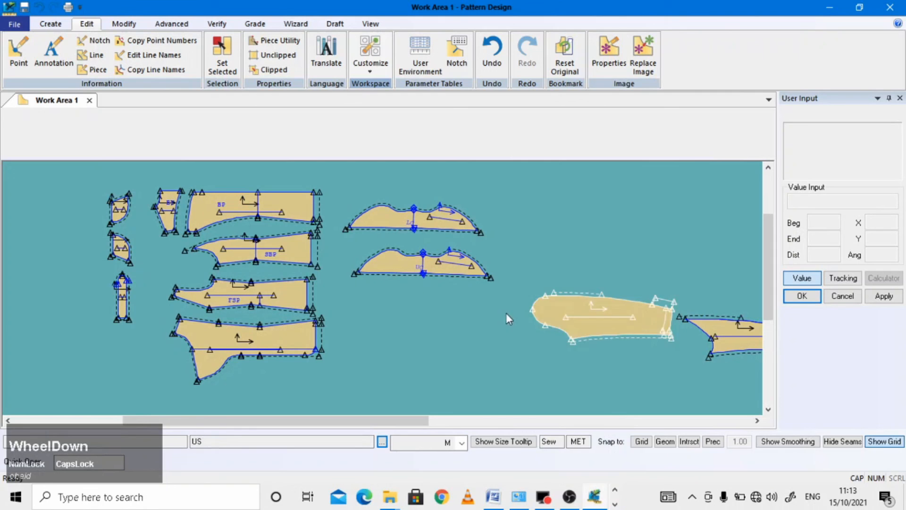
drag(640, 326, 444, 331)
drag(733, 334, 386, 370)
drag(56, 173, 550, 403)
scroll(595, 395, down, 1)
click(595, 394)
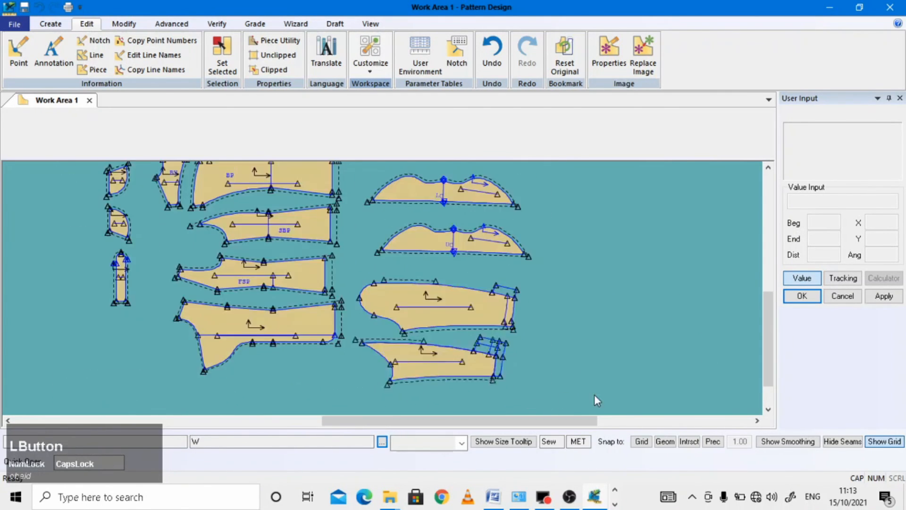
Step: Enlarge the work area upward and reposition all the pattern pieces together as one group
drag(413, 157, 413, 136)
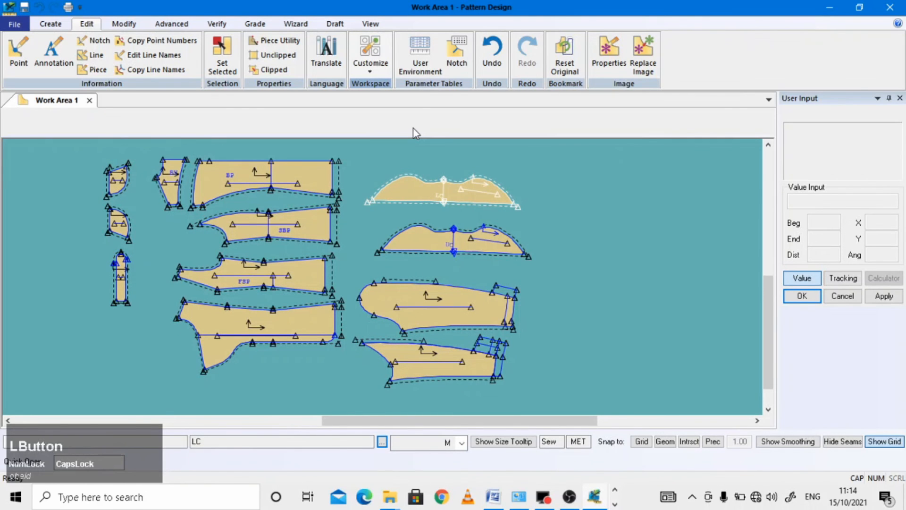
drag(70, 149, 555, 400)
scroll(565, 399, down, 2)
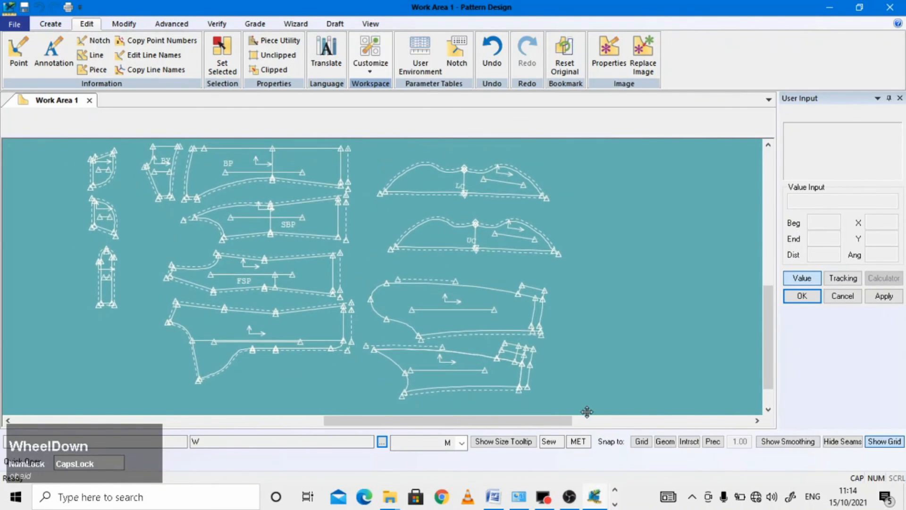
scroll(620, 413, down, 3)
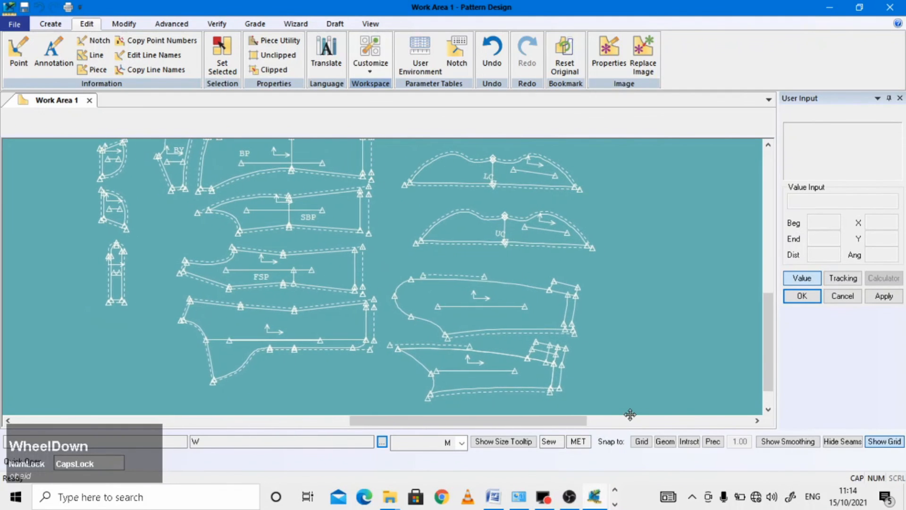
click(624, 414)
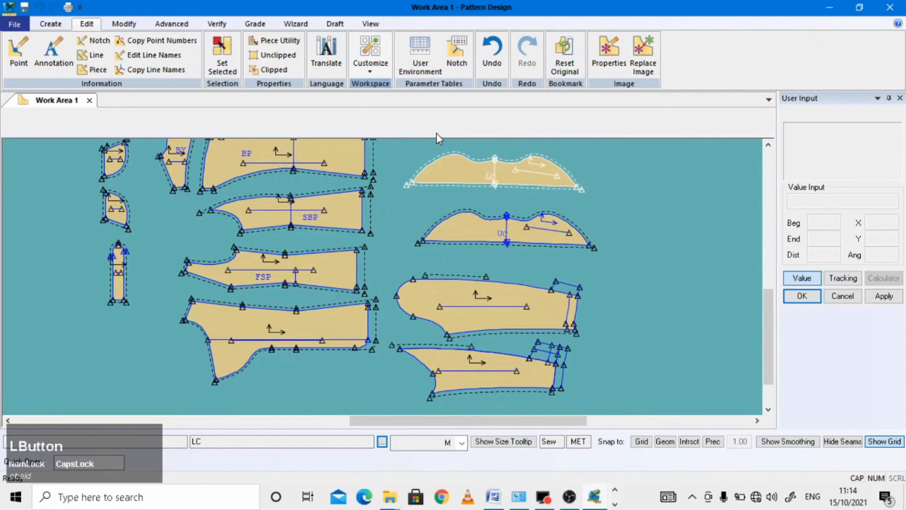
Step: Capture a screenshot of the work area with the full set of filled pattern pieces
drag(436, 136, 442, 115)
scroll(411, 245, down, 1)
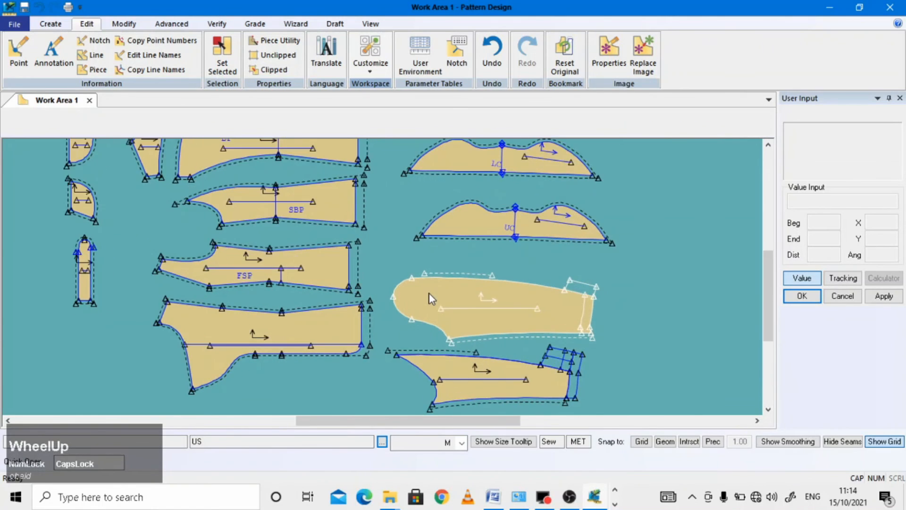
scroll(389, 193, up, 2)
scroll(381, 151, down, 2)
scroll(381, 150, up, 1)
key(super)
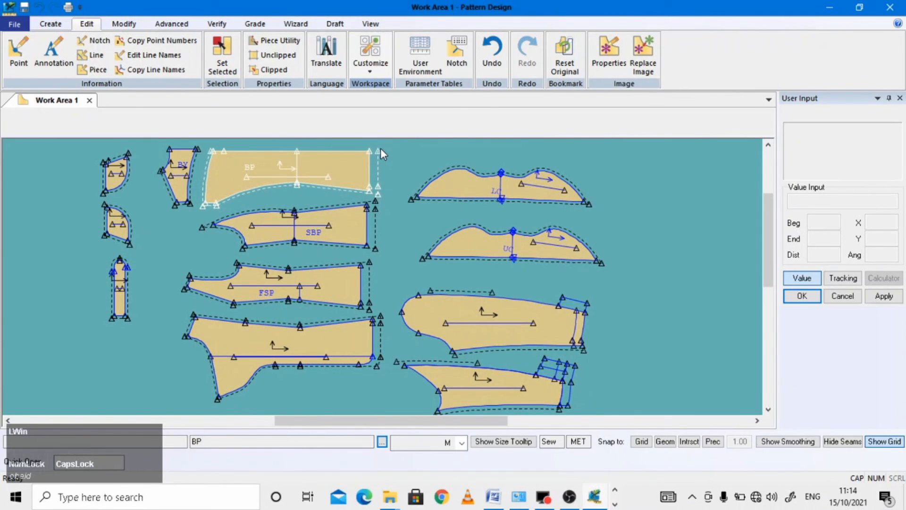
key(super+Print)
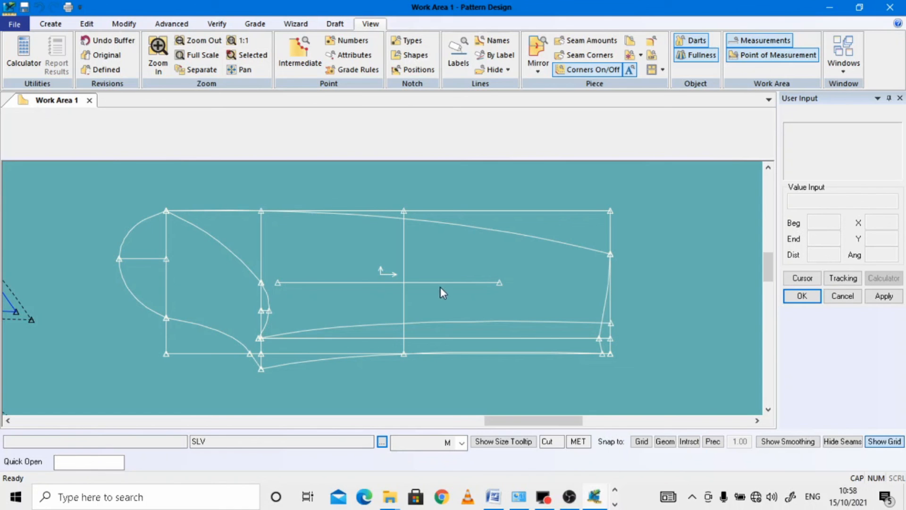
Step: Start a Trace on SLV and select the long back seam curve and the hem curve as perimeter lines
scroll(327, 240, down, 3)
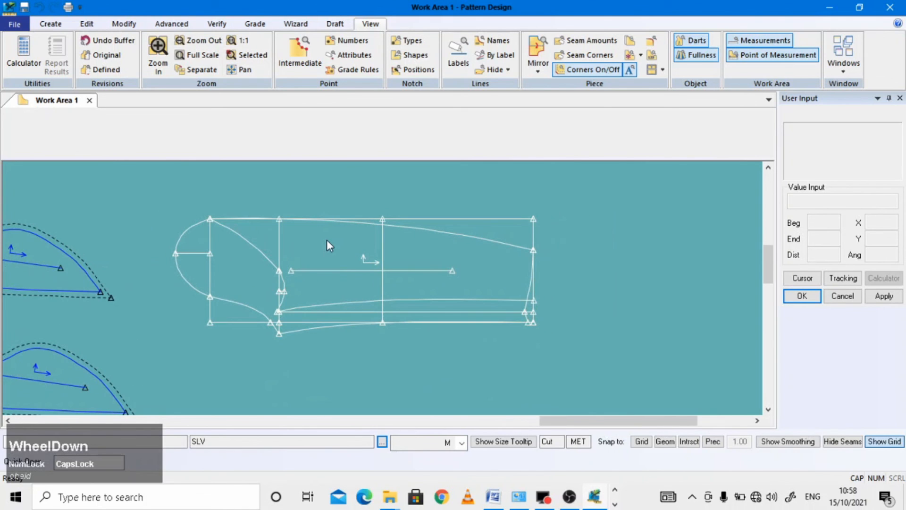
click(50, 24)
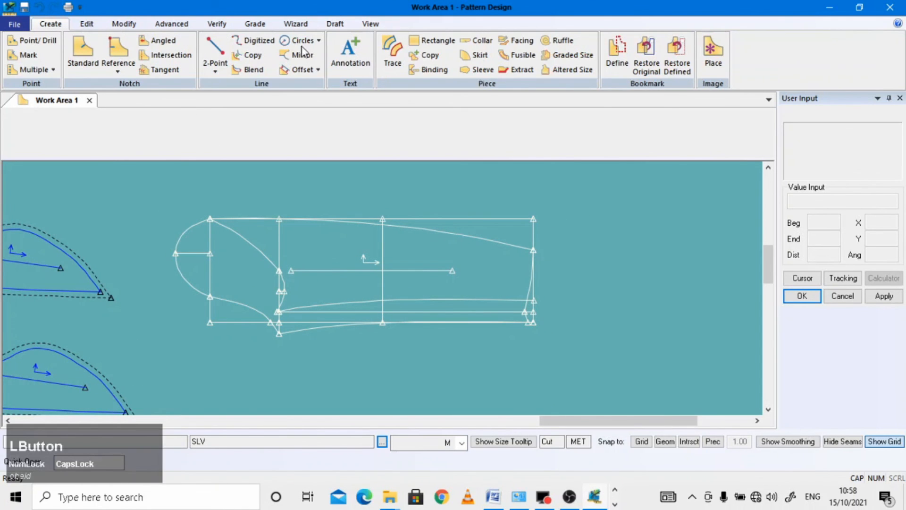
click(393, 55)
scroll(400, 279, down, 1)
scroll(360, 237, up, 2)
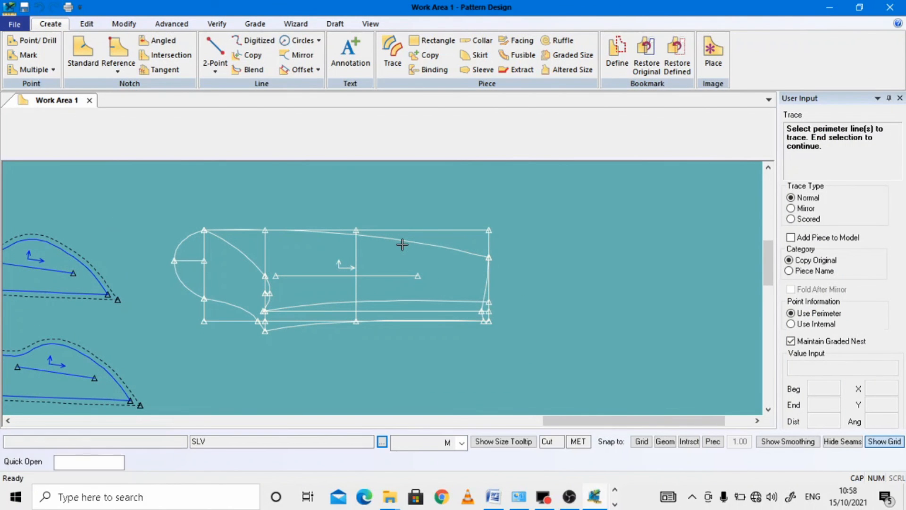
scroll(402, 243, down, 1)
click(402, 244)
scroll(467, 293, down, 1)
scroll(591, 216, up, 1)
scroll(522, 280, down, 1)
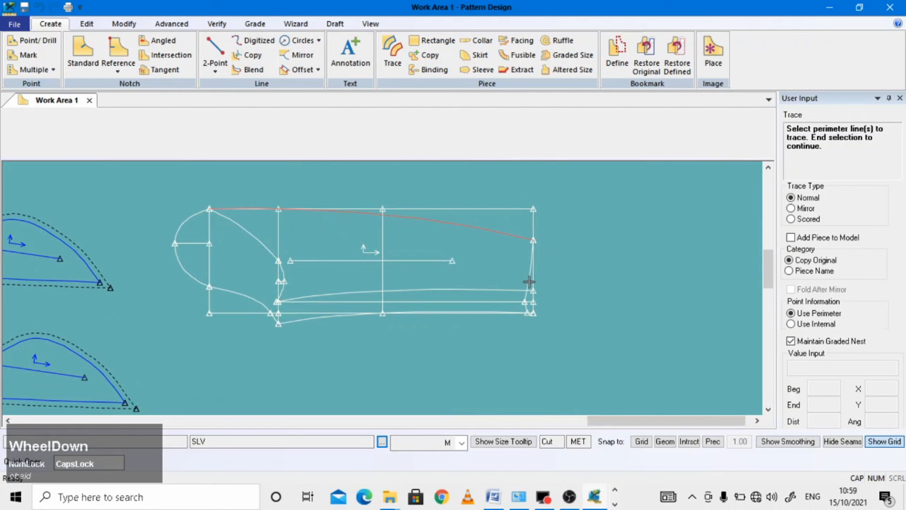
click(528, 281)
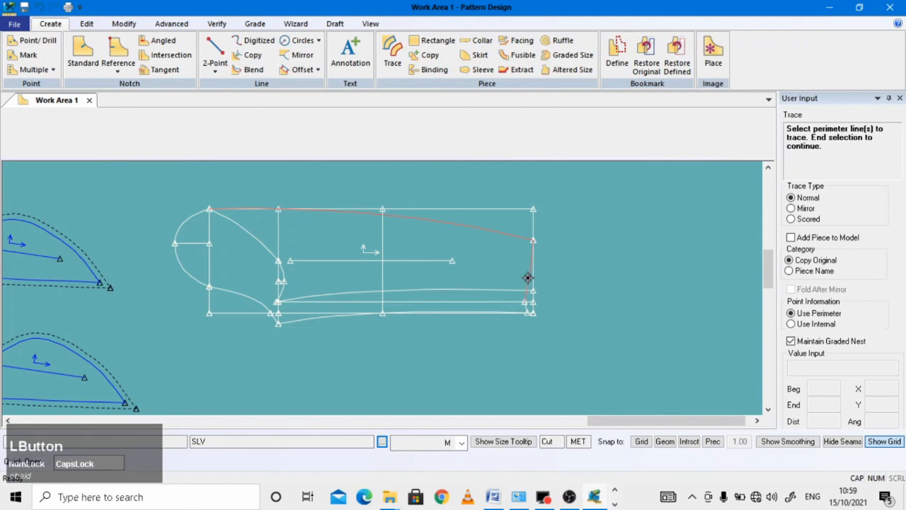
Step: Add the inner seam curve and the two new under-sleeve crown curves to the traced perimeter
click(502, 287)
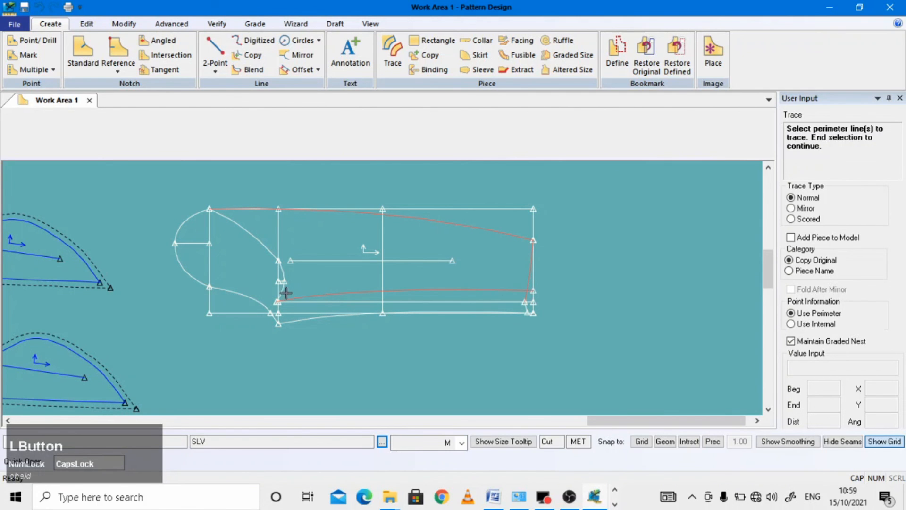
scroll(286, 294, down, 1)
click(279, 253)
click(263, 265)
scroll(316, 267, up, 1)
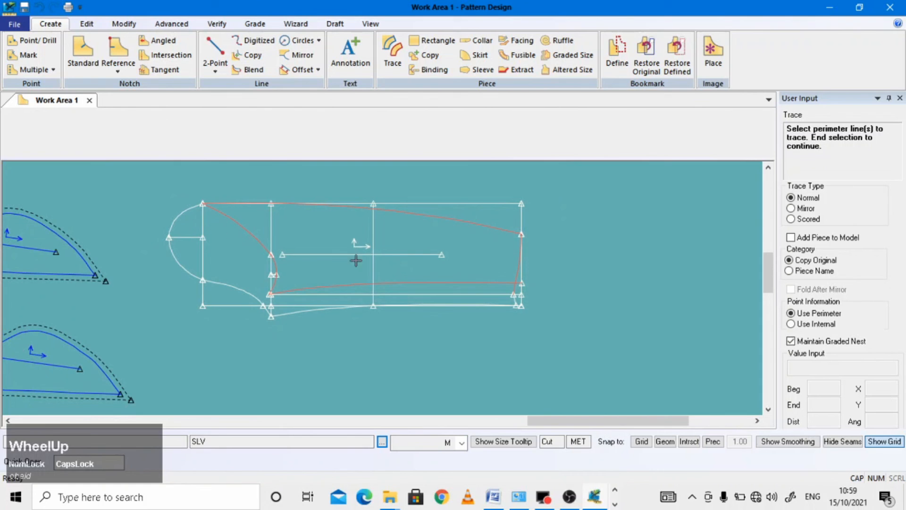
Step: Finish the trace selection and place the traced under-sleeve piece slightly offset from the SLV draft
click(432, 240)
scroll(433, 238, up, 1)
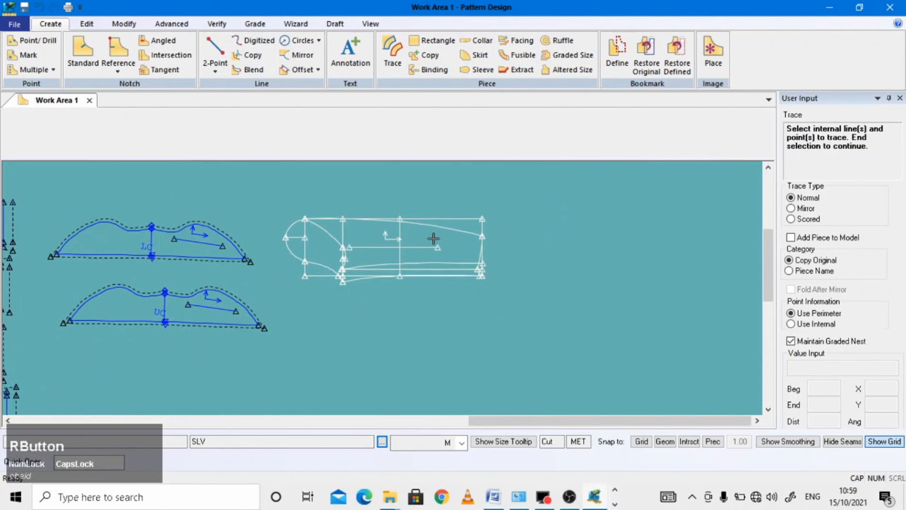
click(502, 277)
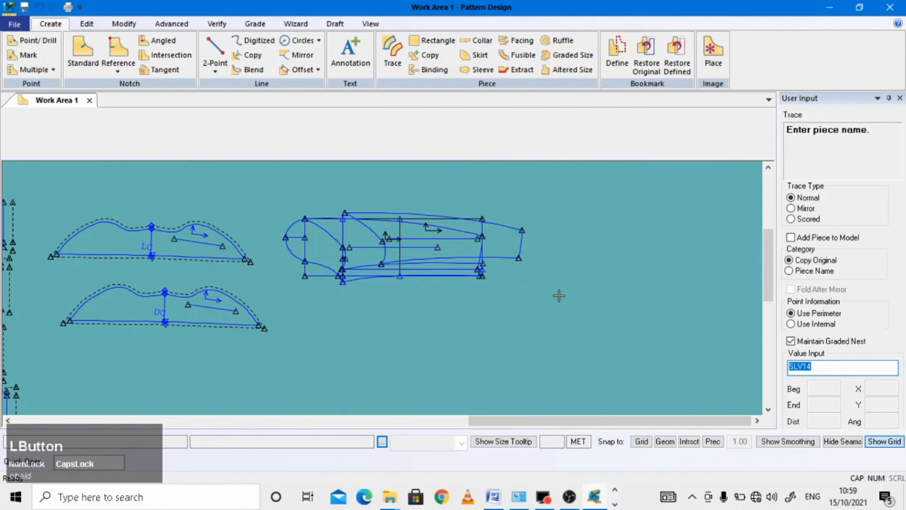
Step: Name the traced under-sleeve piece LS and finish the Trace command
text(L)
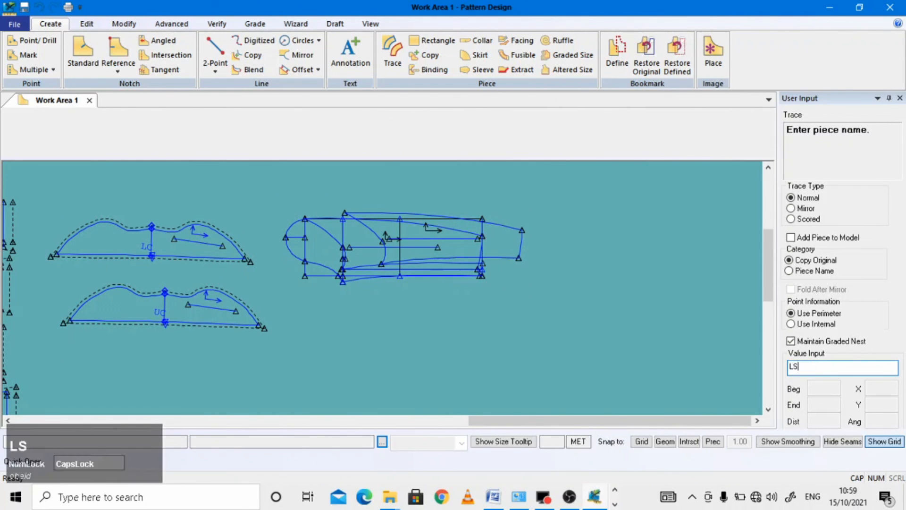
text(S)
key(Return)
right_click(563, 293)
click(563, 296)
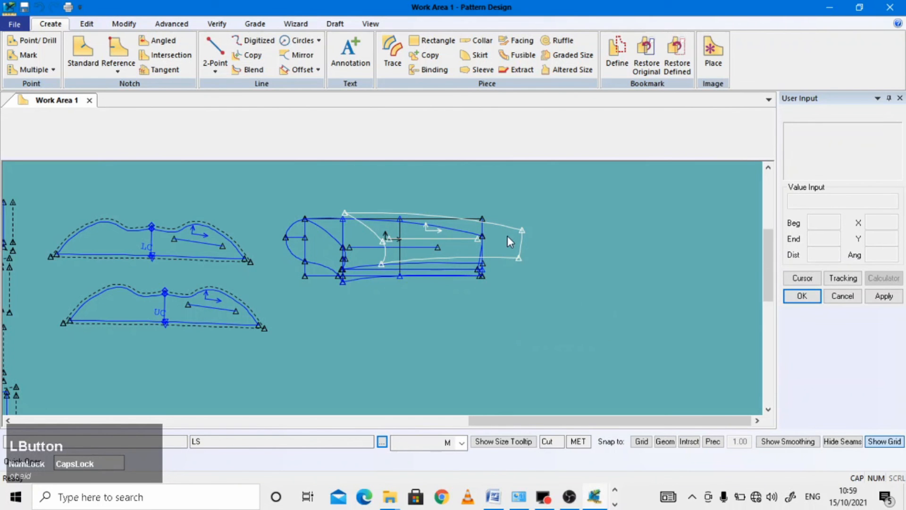
Step: Move the LS piece and the SLV draft apart so that LS lies separately above SLV
scroll(487, 326, down, 1)
click(487, 324)
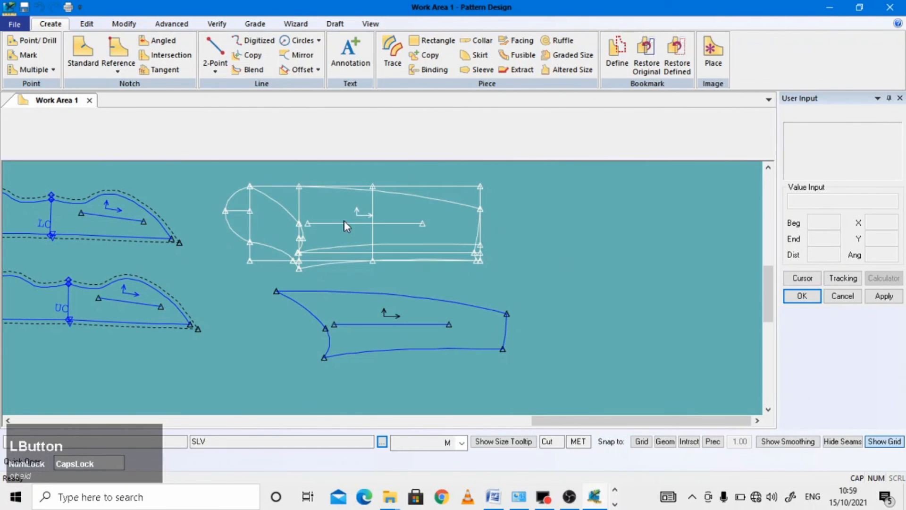
click(403, 333)
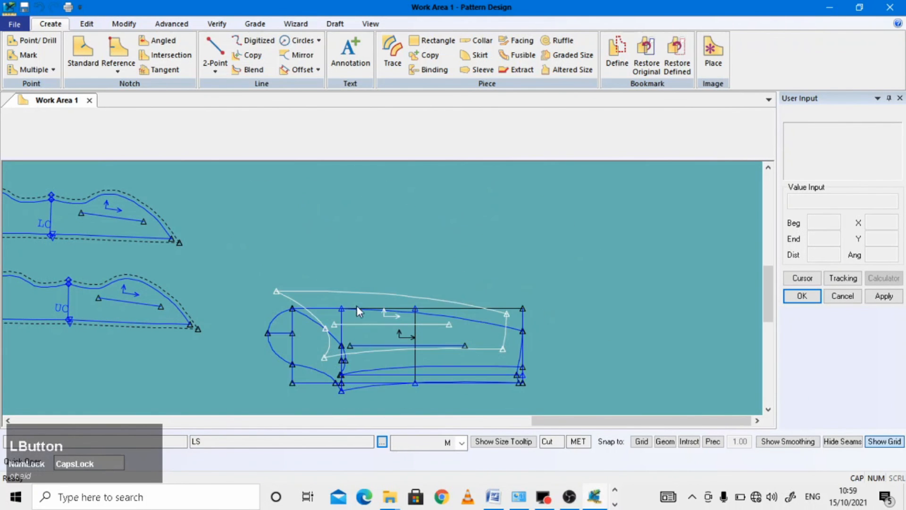
click(384, 204)
click(381, 295)
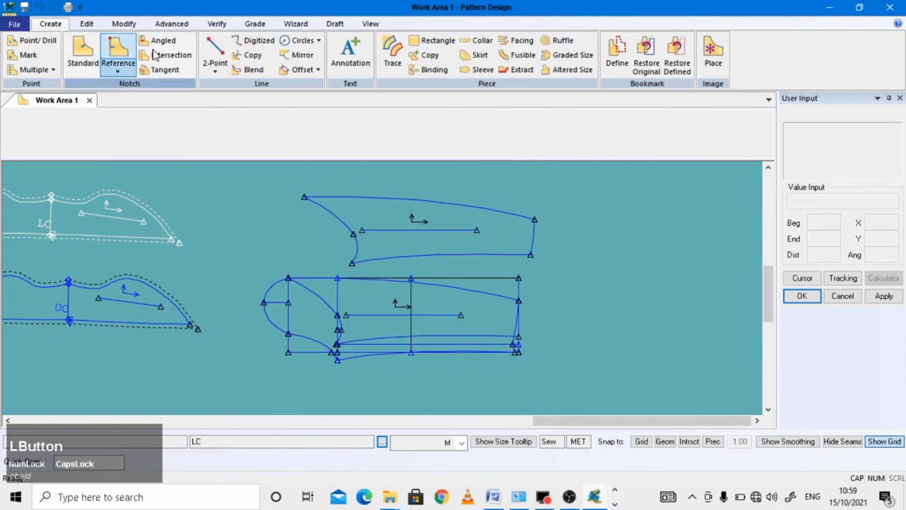
Step: Start a Trace on SLV and select the upper crown curve, the long outer seam curve and the hem curve as perimeter lines
click(393, 55)
scroll(249, 299, down, 2)
click(274, 295)
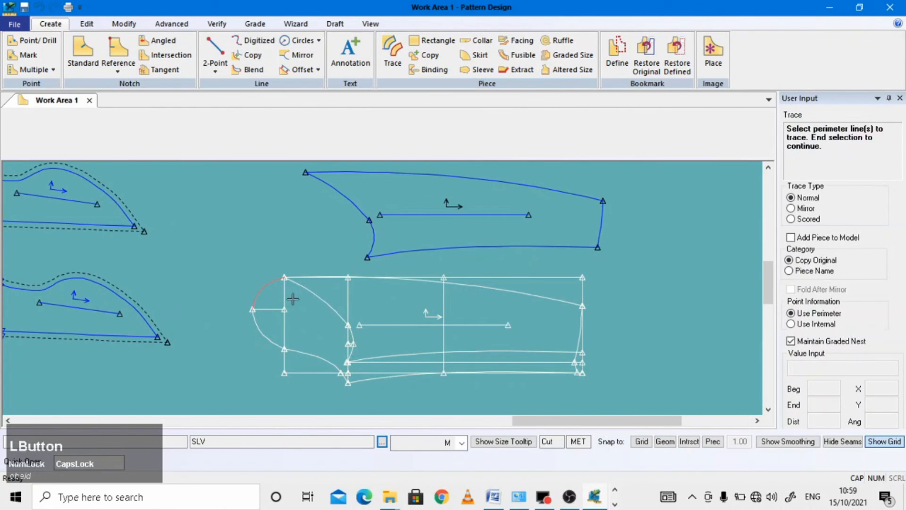
scroll(273, 296, down, 2)
click(484, 274)
scroll(514, 275, up, 2)
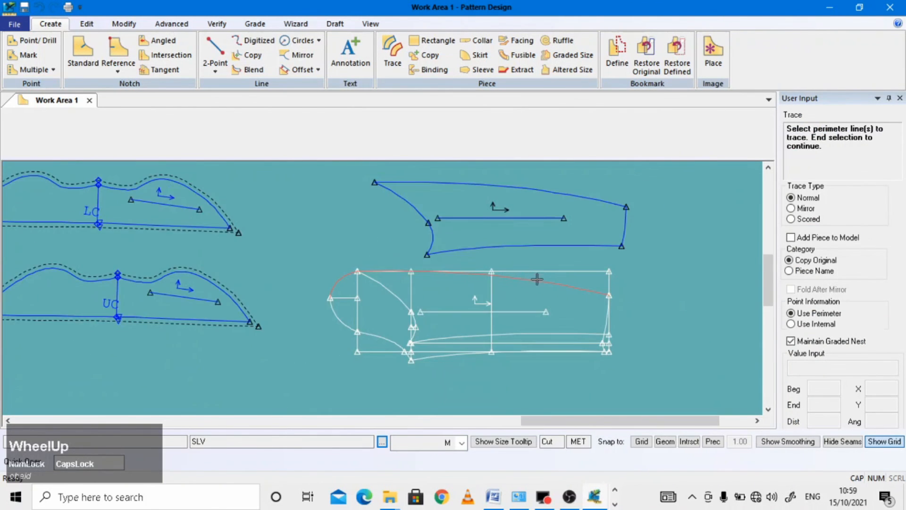
scroll(602, 330, down, 2)
click(610, 316)
Step: Add the short hem line, the lower inner seam curve and the two remaining upper-sleeve crown curves to the traced perimeter
scroll(611, 316, down, 2)
click(604, 355)
scroll(399, 365, down, 1)
click(399, 365)
scroll(558, 310, up, 3)
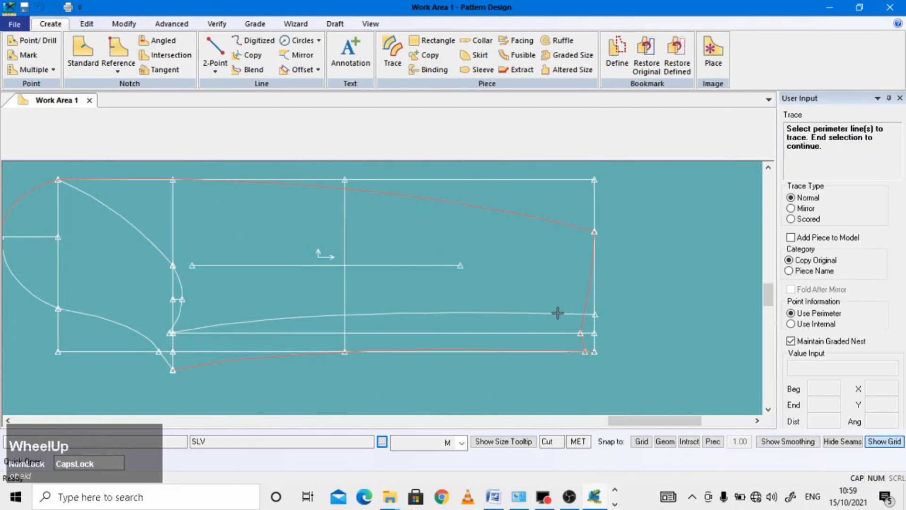
click(194, 315)
click(114, 284)
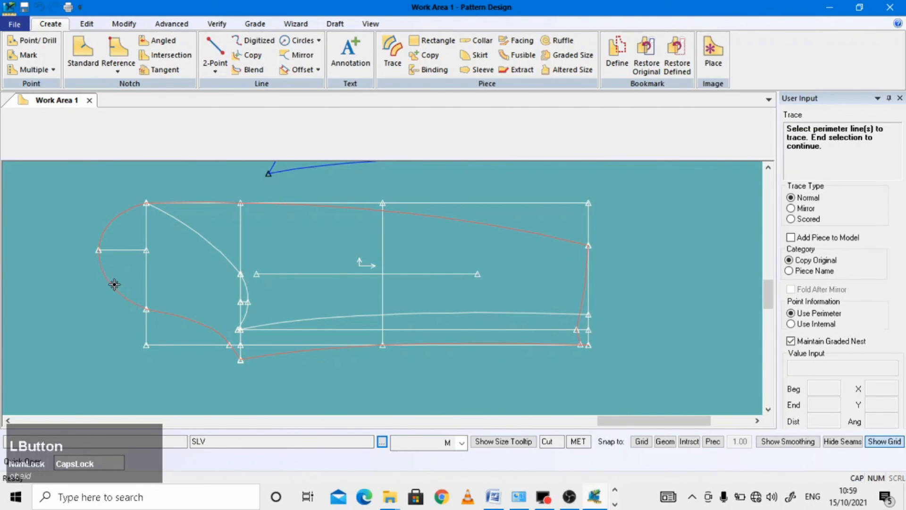
Step: Finish the trace's line selections to produce the separate upper-sleeve piece US
right_click(293, 251)
click(295, 249)
right_click(296, 249)
click(296, 249)
scroll(295, 248, up, 2)
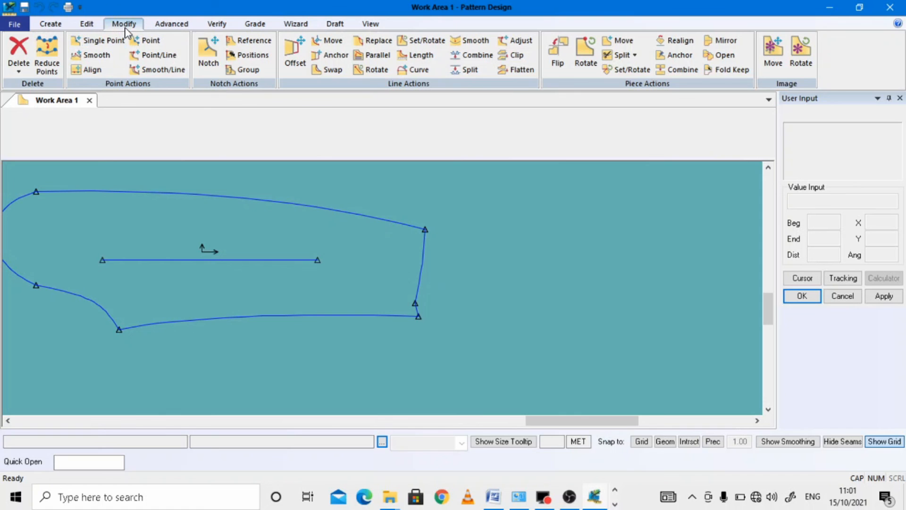
Step: Copy the hem curve and the short adjoining hem line of US into the same piece at a distance of 0
click(51, 23)
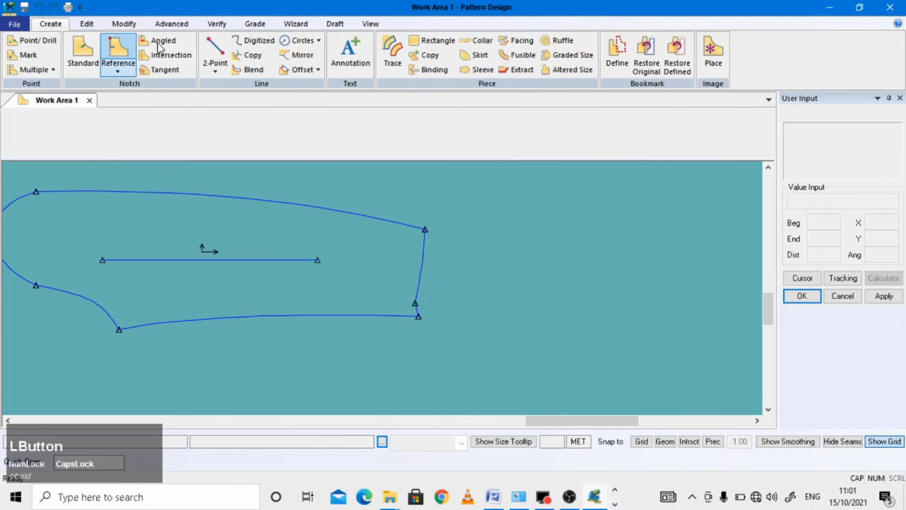
click(249, 55)
click(419, 269)
scroll(416, 306, down, 3)
click(399, 325)
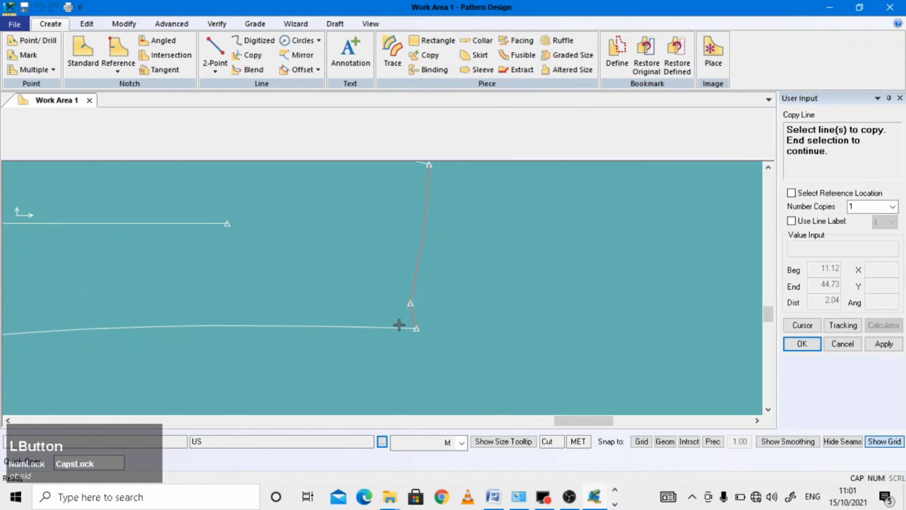
right_click(354, 244)
click(354, 245)
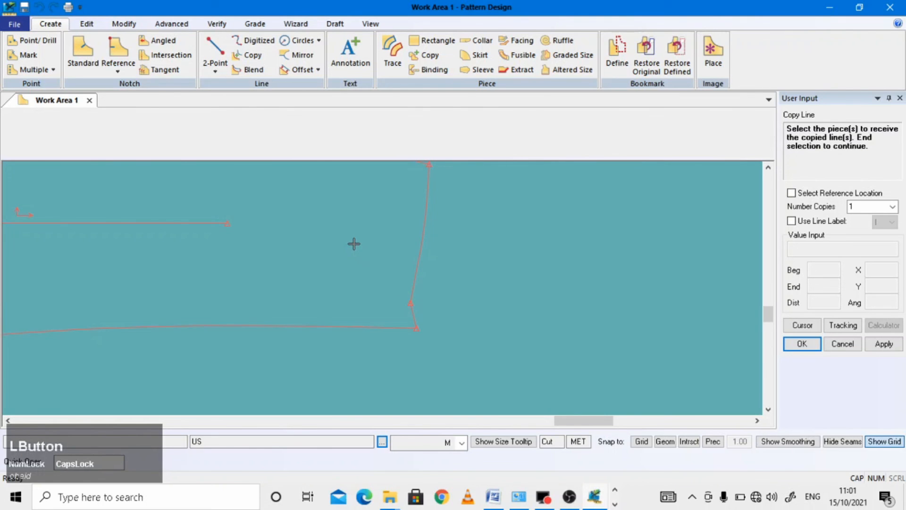
right_click(354, 245)
click(353, 244)
click(798, 331)
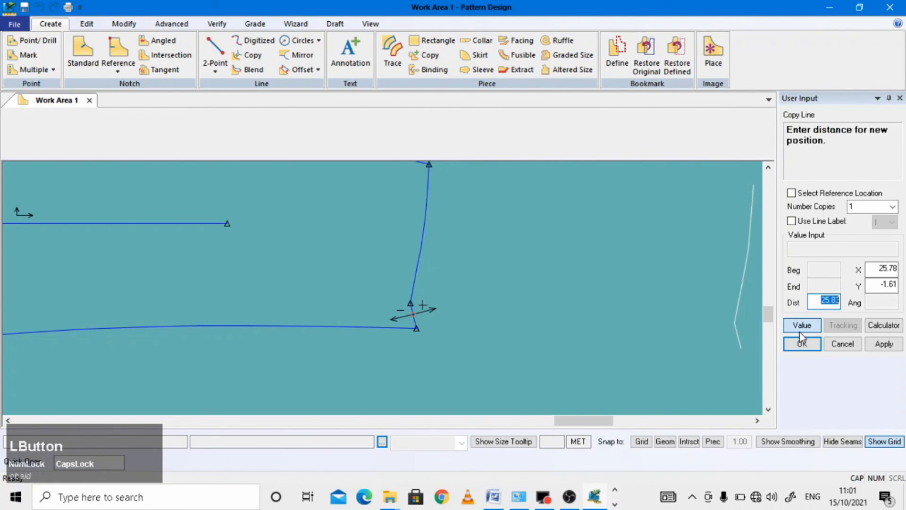
text(0)
key(Return)
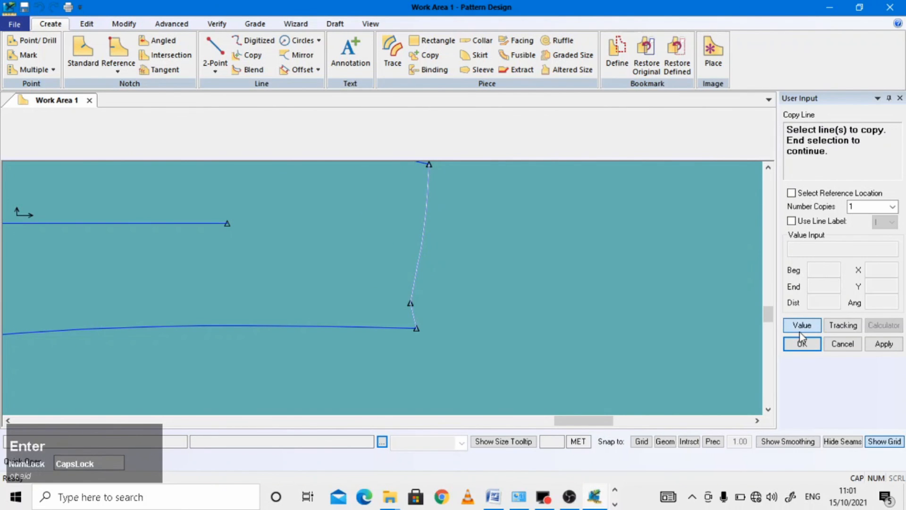
Step: Offset the US hem curve and its short adjoining hem line outward by 3
scroll(489, 284, up, 1)
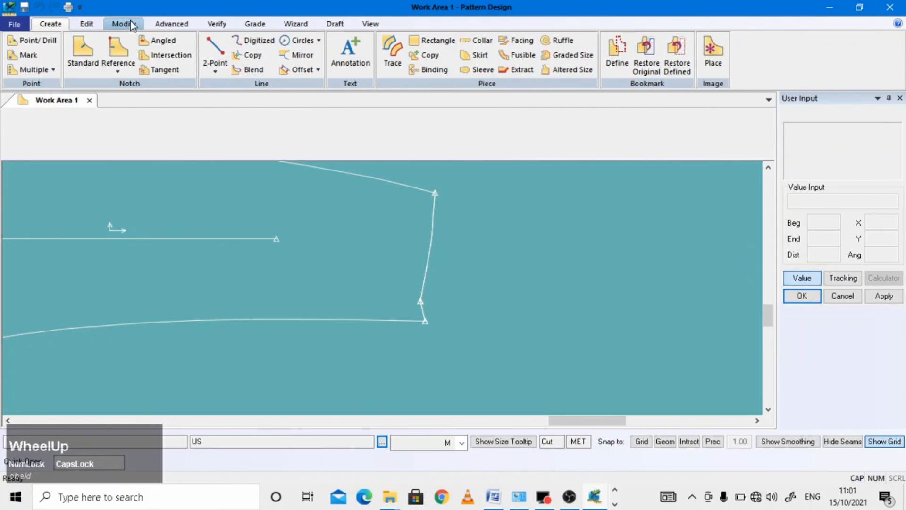
click(123, 24)
click(296, 54)
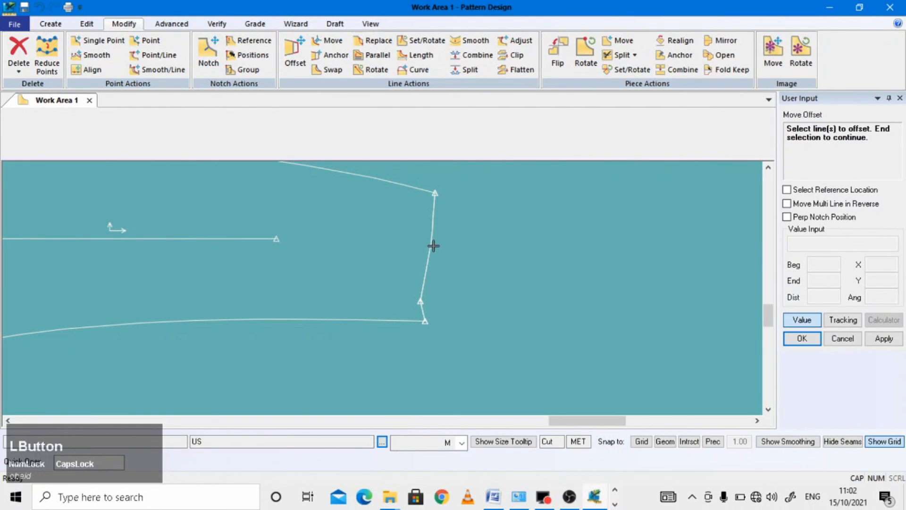
click(419, 307)
right_click(461, 263)
click(454, 251)
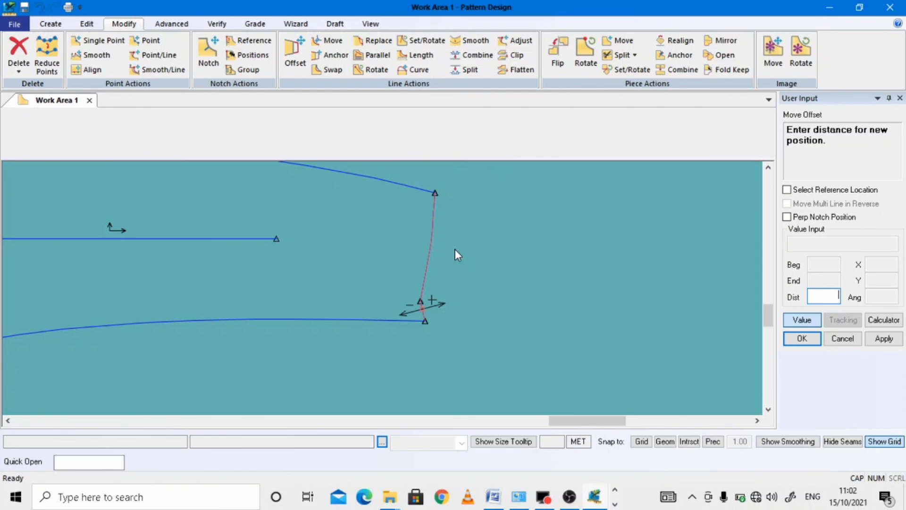
text(3)
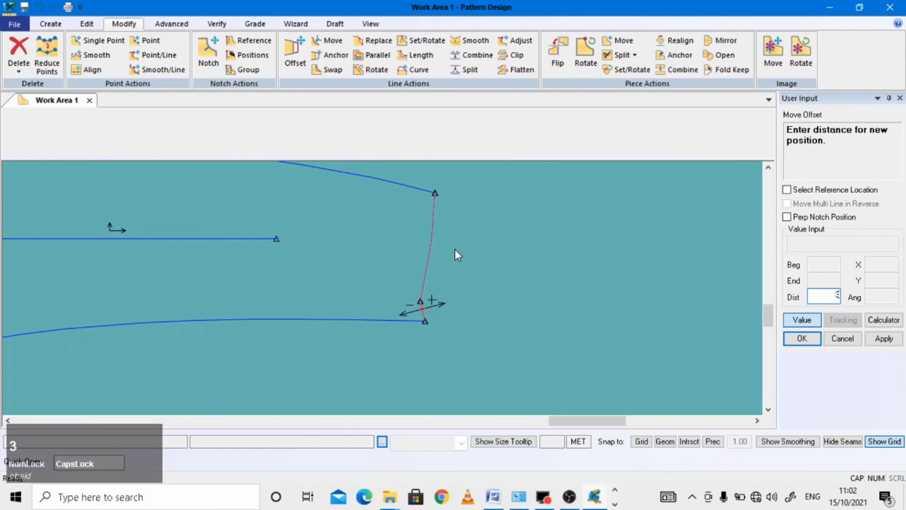
key(Return)
scroll(494, 251, up, 2)
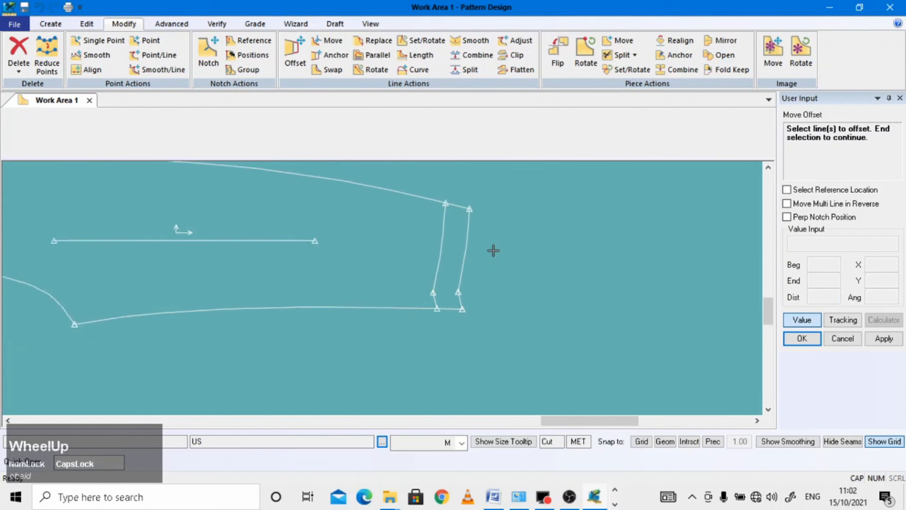
scroll(525, 201, down, 1)
right_click(462, 226)
click(506, 231)
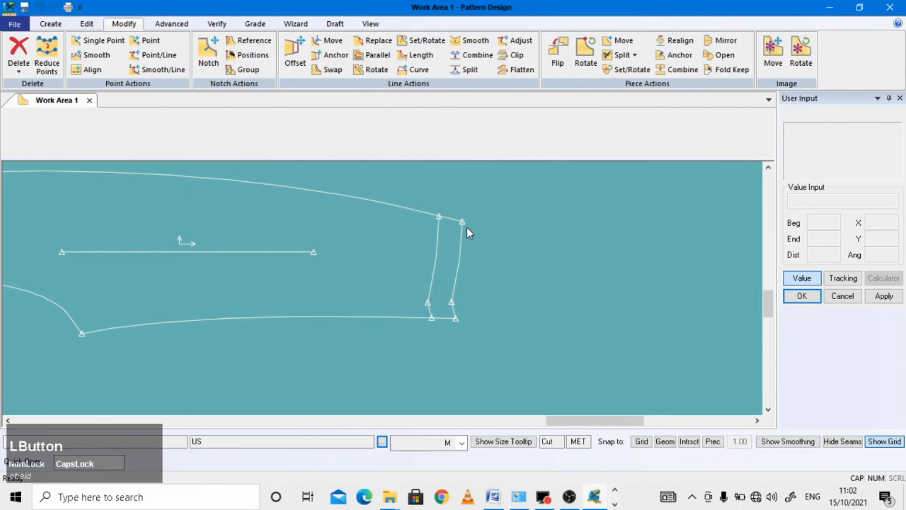
Step: Split the long upper seam of US at 10 from its hem end
scroll(439, 227, down, 2)
scroll(437, 271, up, 3)
scroll(452, 211, down, 1)
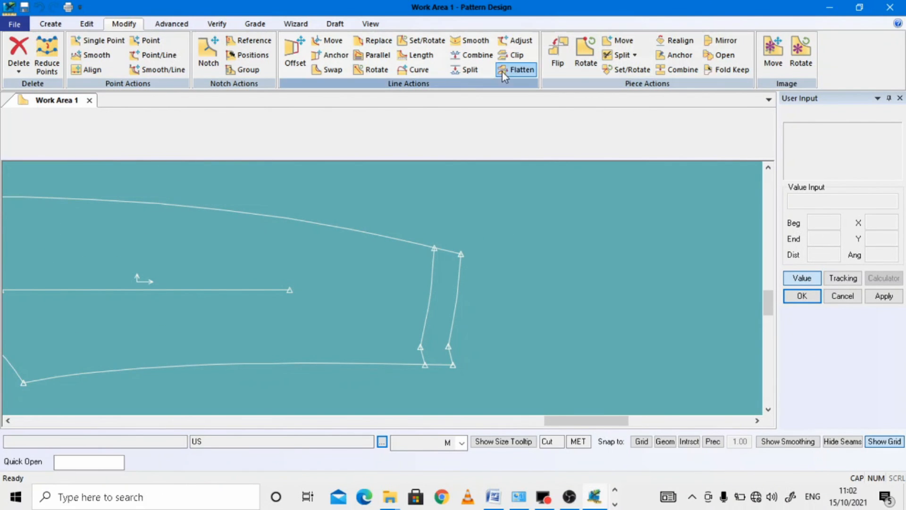
click(458, 70)
click(410, 243)
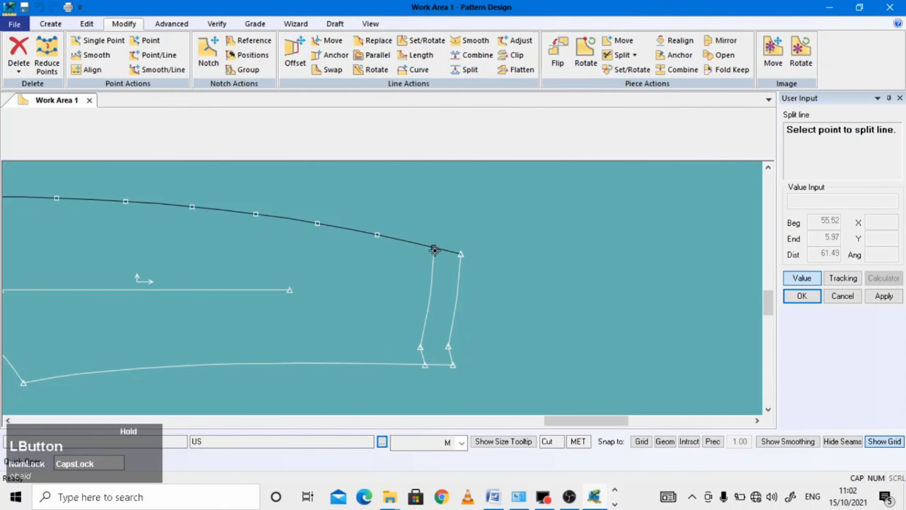
right_click(461, 255)
click(836, 240)
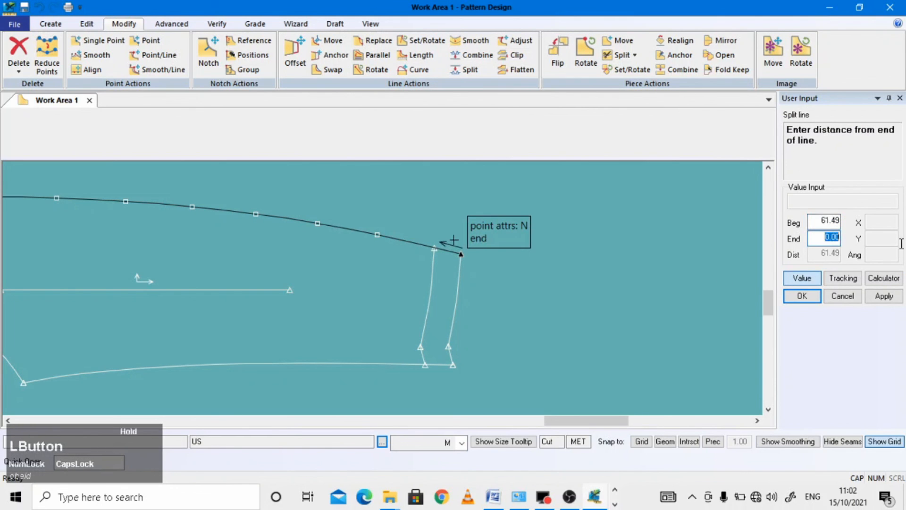
text(1)
key(Return)
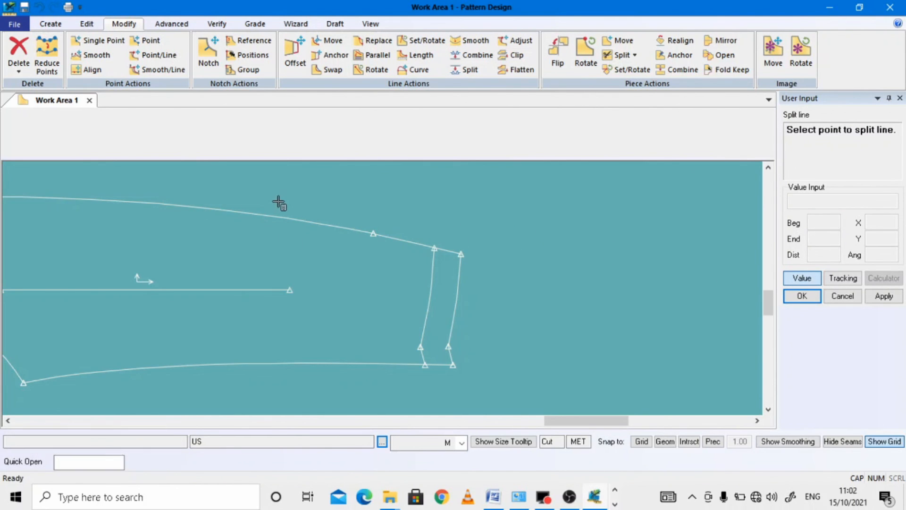
Step: Split the long upper seam of LS at 10 from its hem end and finish the Split command
scroll(279, 202, up, 3)
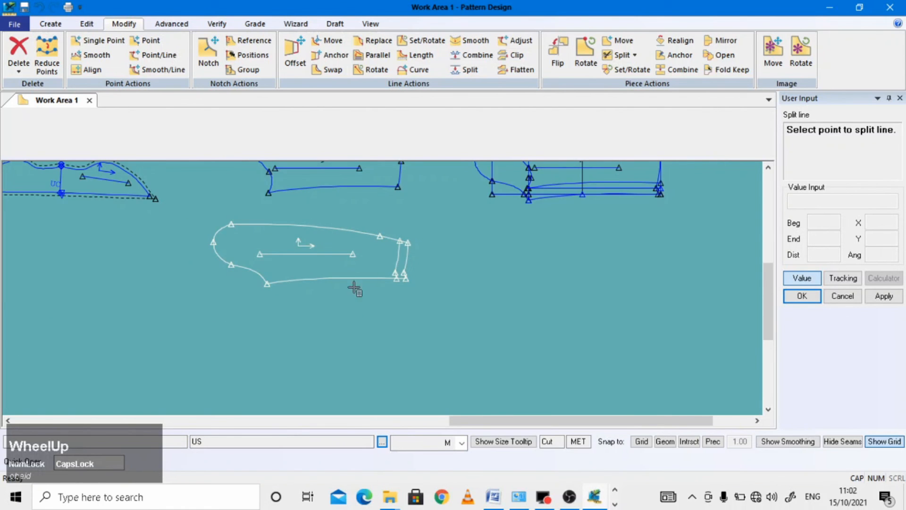
scroll(358, 286, up, 1)
scroll(372, 186, down, 5)
click(390, 221)
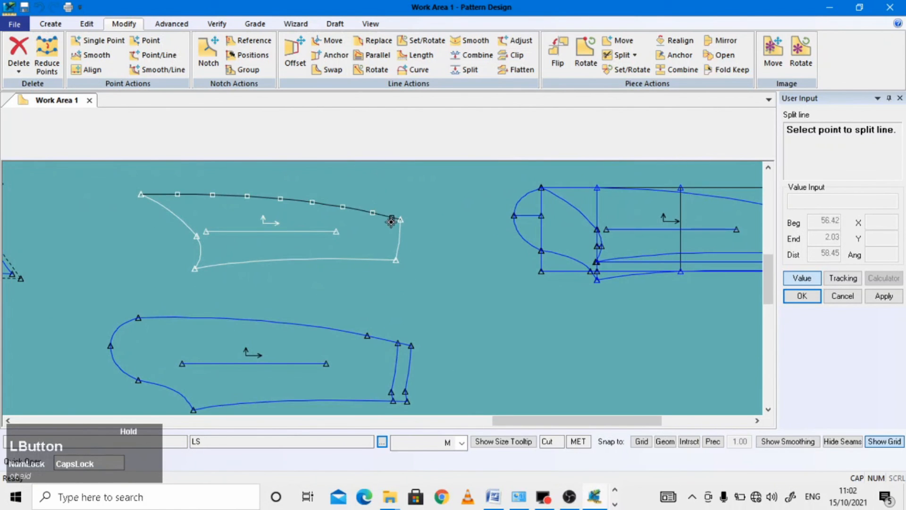
right_click(401, 221)
click(823, 237)
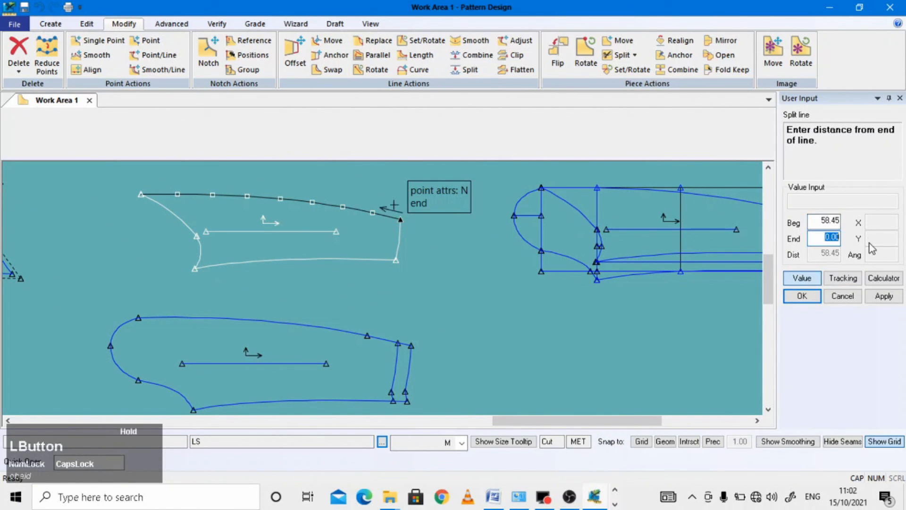
text(10)
key(Return)
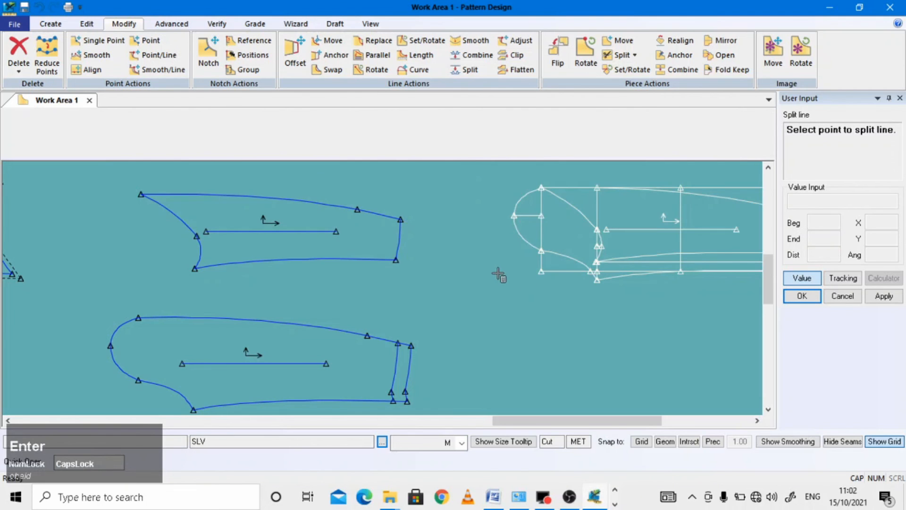
right_click(434, 239)
click(430, 238)
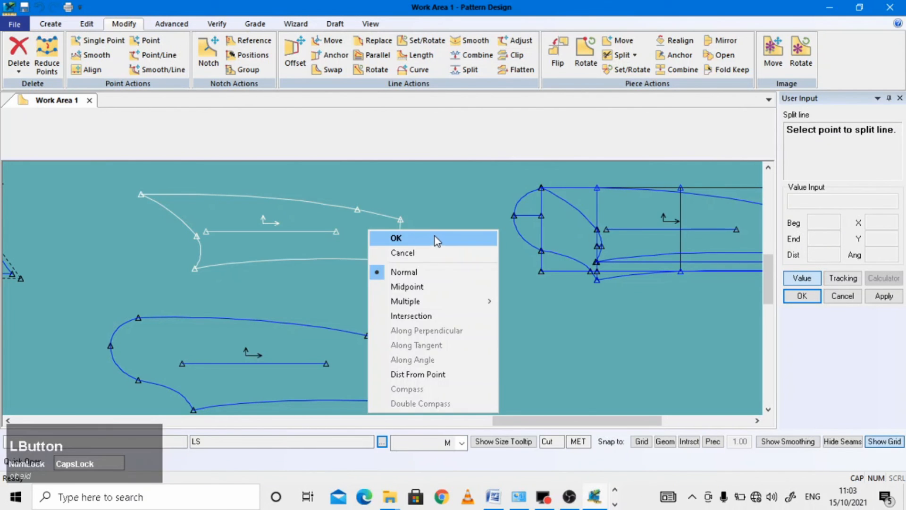
Step: Copy the split seam segments at the hem ends of LS and US in place, with a distance of 0
click(50, 25)
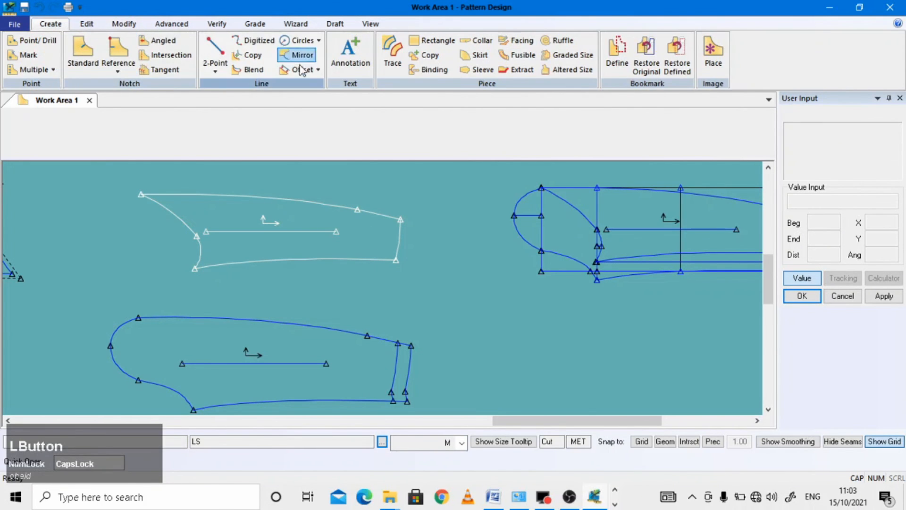
click(250, 57)
click(372, 214)
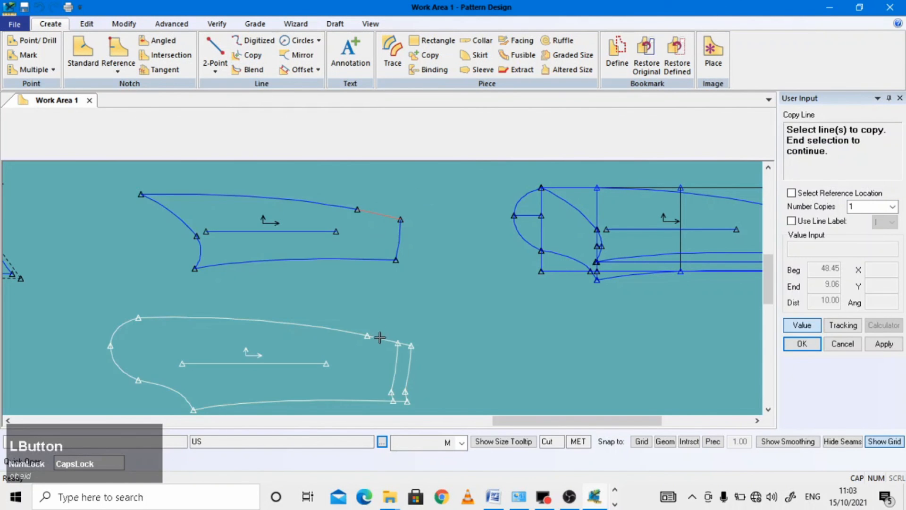
right_click(307, 238)
click(307, 237)
click(308, 237)
right_click(307, 238)
click(307, 237)
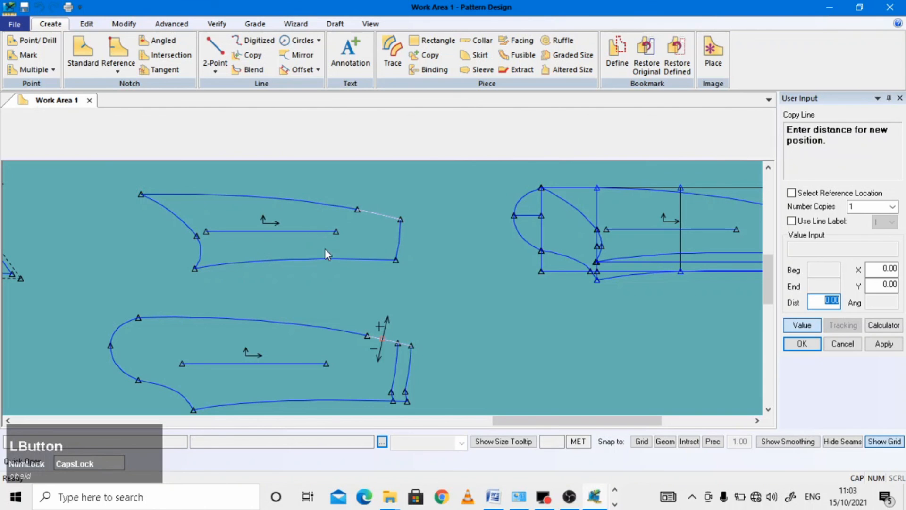
click(803, 344)
scroll(386, 243, up, 3)
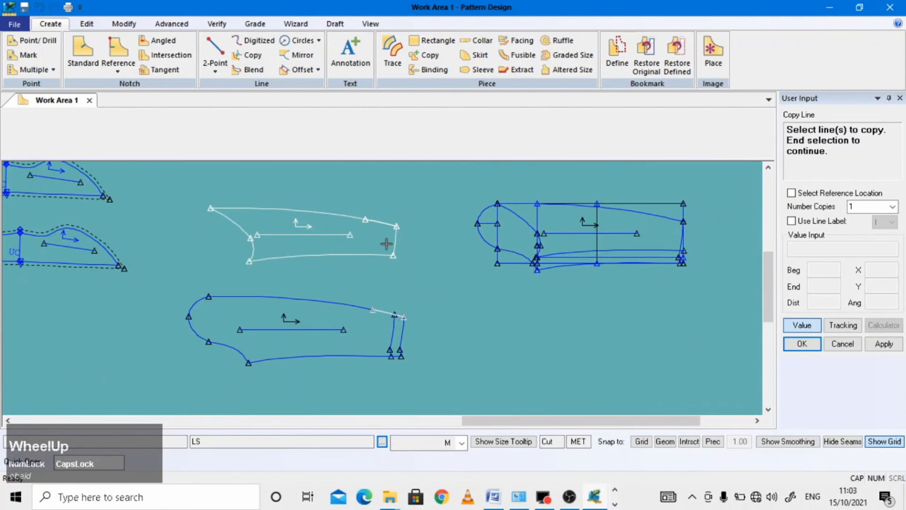
scroll(397, 217, down, 1)
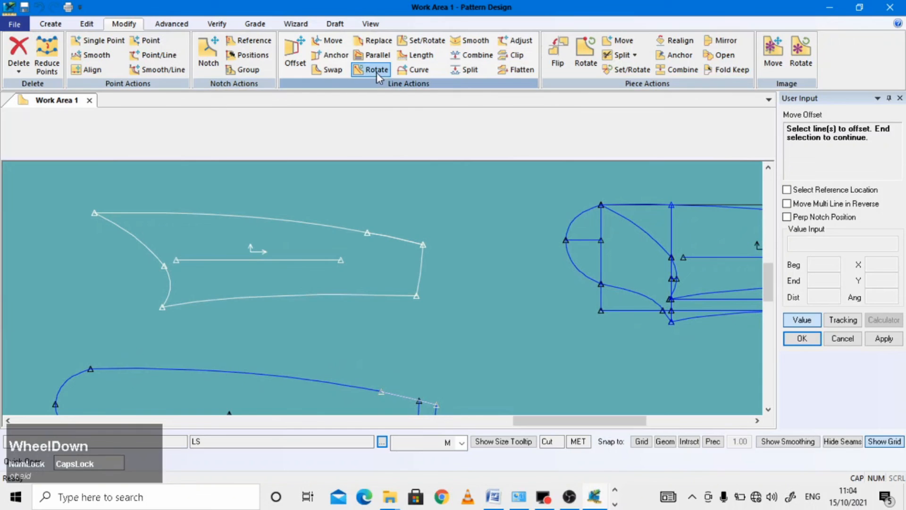
Step: Offset the split seam segment at the hem end of LS outward by 3.5 with Offset Even
click(62, 28)
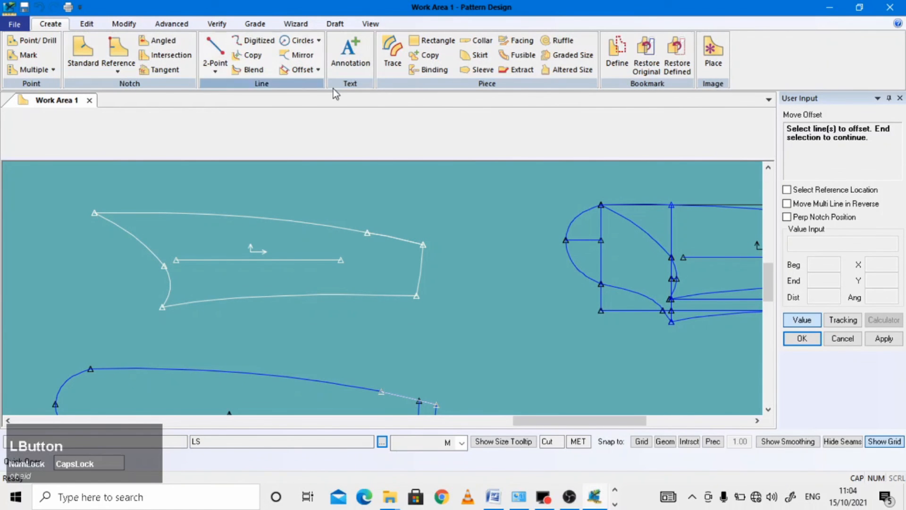
click(302, 70)
click(394, 239)
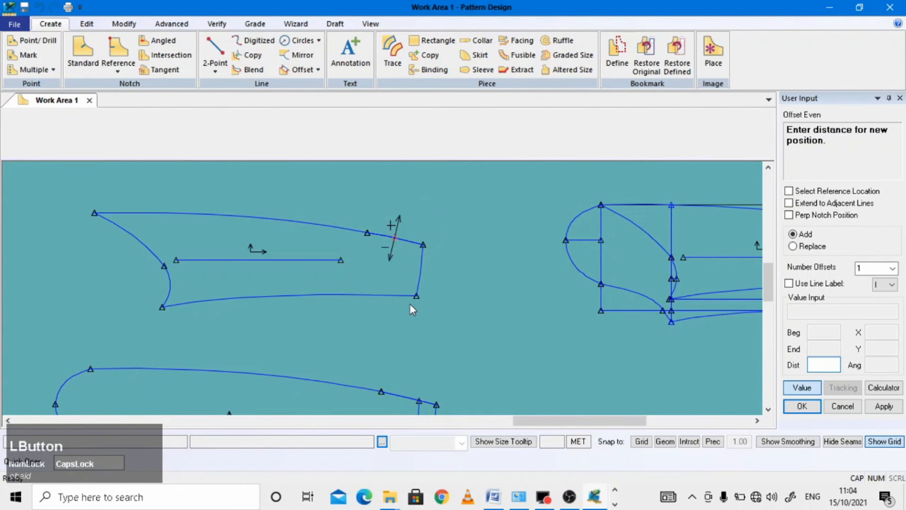
text(3.5)
key(Return)
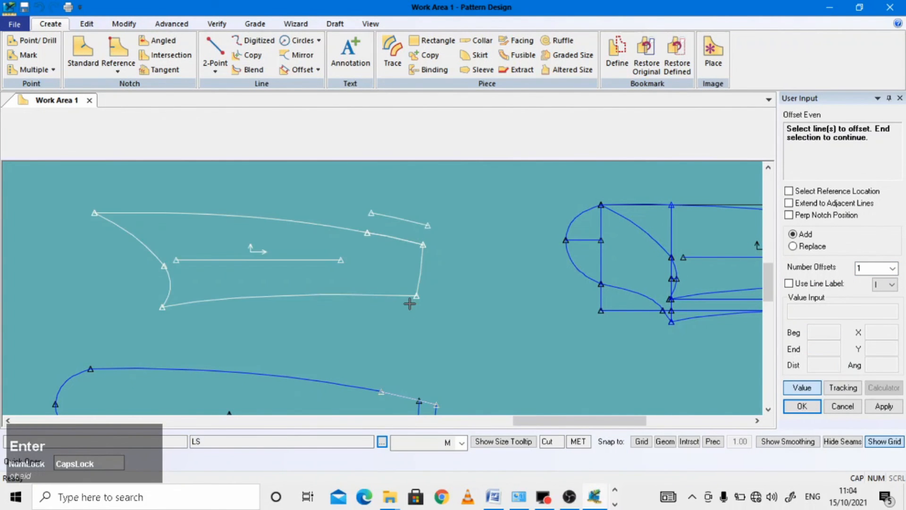
Step: Offset the split seam segment at the hem end of US outward by 3.5 and finish the offset command
scroll(410, 303, up, 2)
right_click(404, 368)
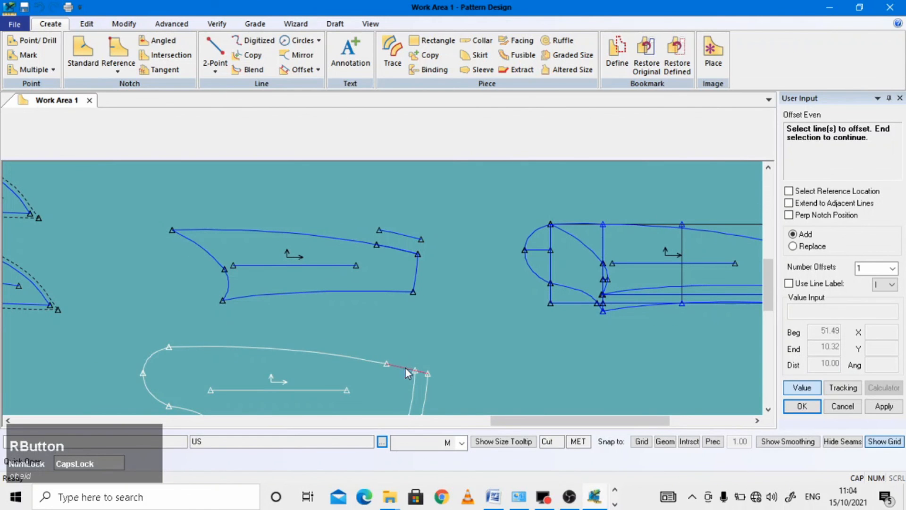
click(405, 368)
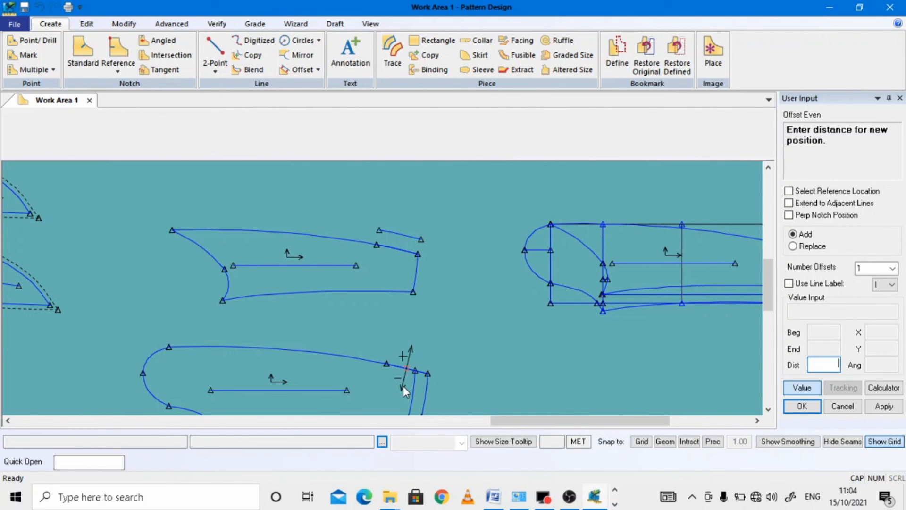
text(3.5)
key(Return)
scroll(413, 298, up, 2)
right_click(410, 295)
click(455, 304)
Step: Draw a 2-point line on US from the outer hem corner to the hem end of the offset vent line
scroll(391, 361, down, 5)
scroll(391, 356, down, 2)
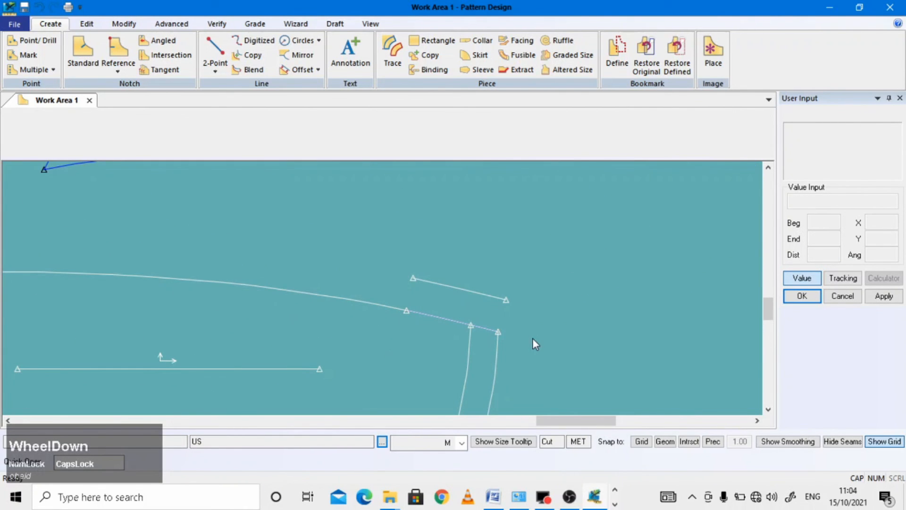
scroll(534, 336, up, 1)
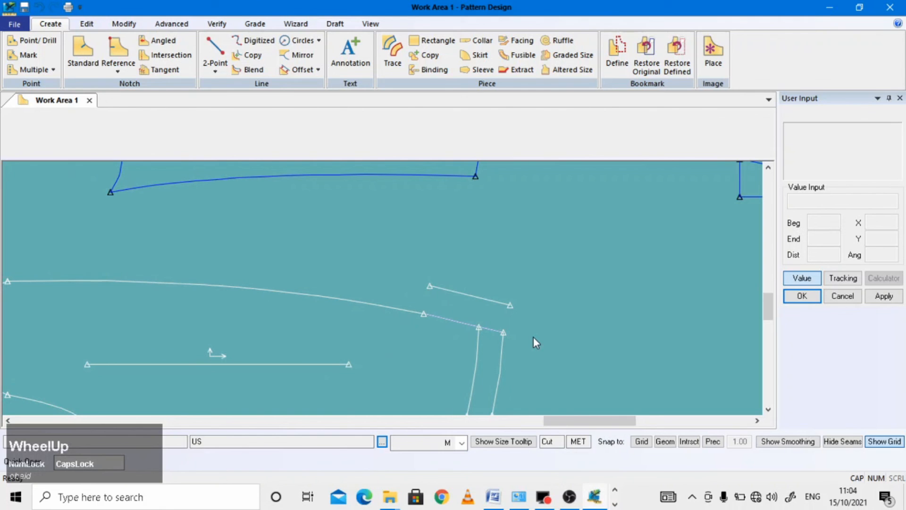
scroll(533, 336, up, 1)
scroll(527, 330, down, 2)
scroll(525, 328, down, 2)
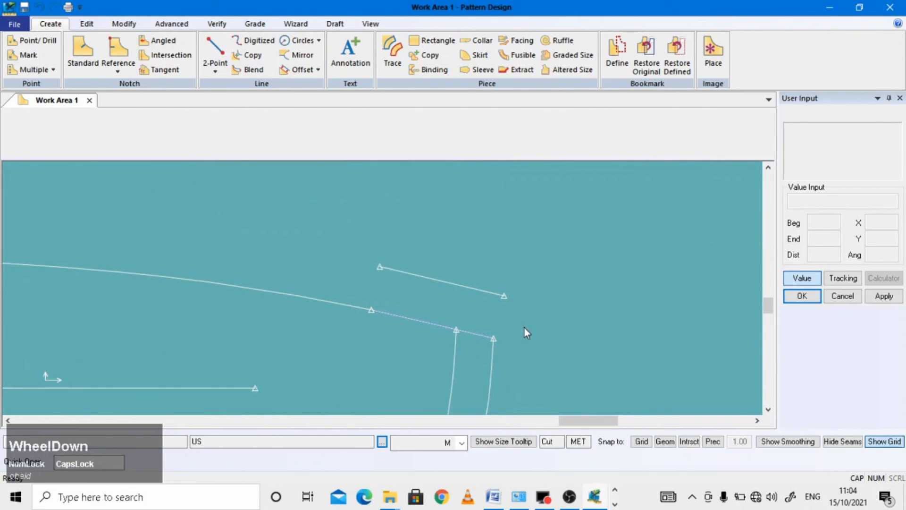
click(215, 49)
click(493, 330)
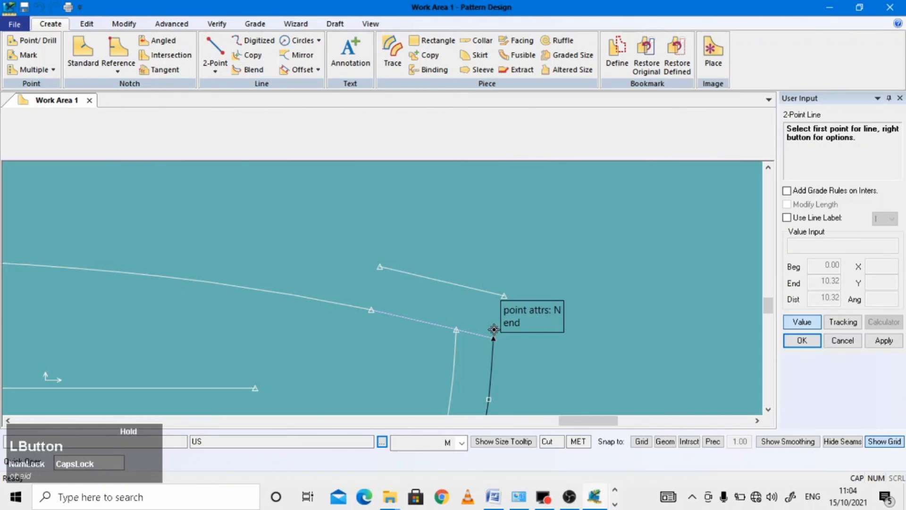
click(802, 325)
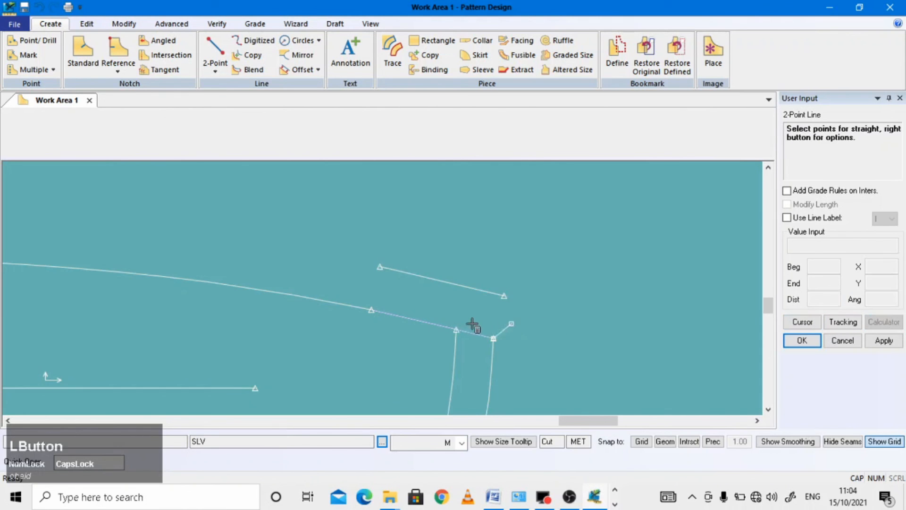
click(505, 297)
scroll(448, 299, up, 2)
scroll(450, 269, up, 1)
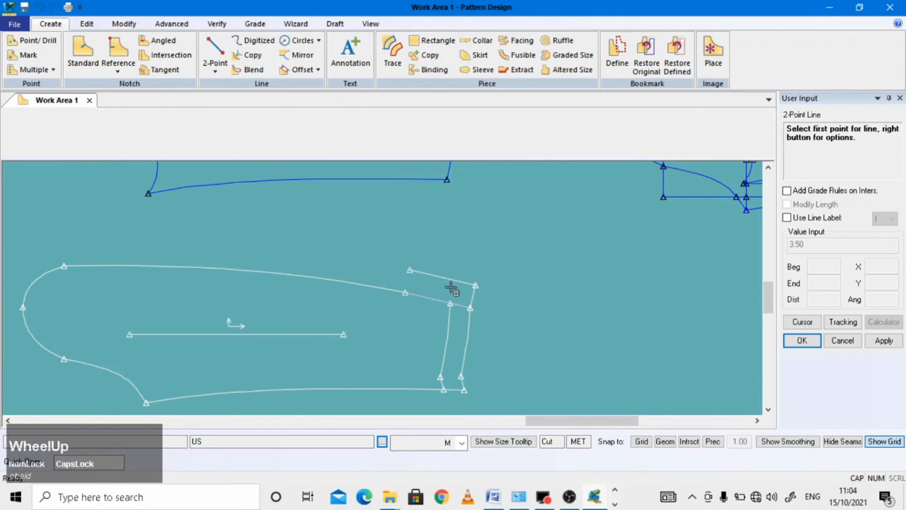
Step: Draw a slanted line on US from the seam split point to the offset vent line, 1 from its beginning, and finish the 2-point line command
scroll(439, 303, down, 4)
drag(384, 285, 365, 284)
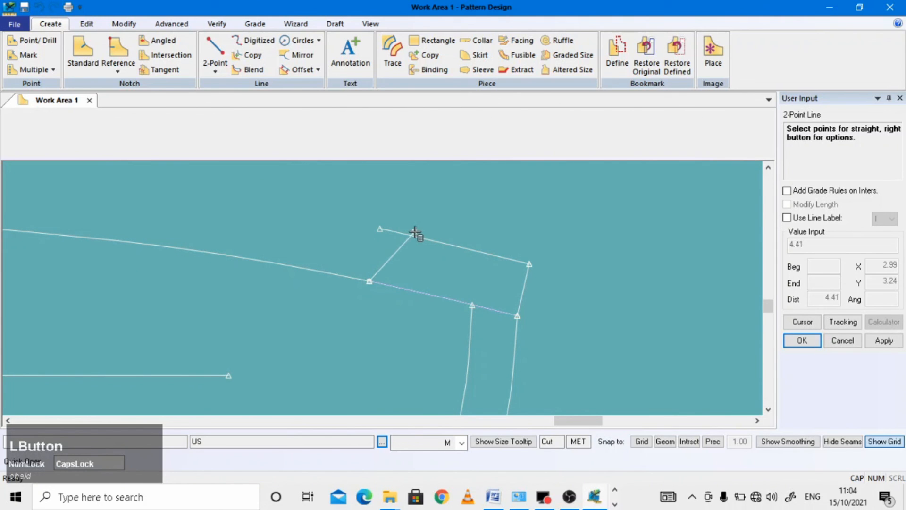
drag(397, 232, 379, 235)
right_click(379, 237)
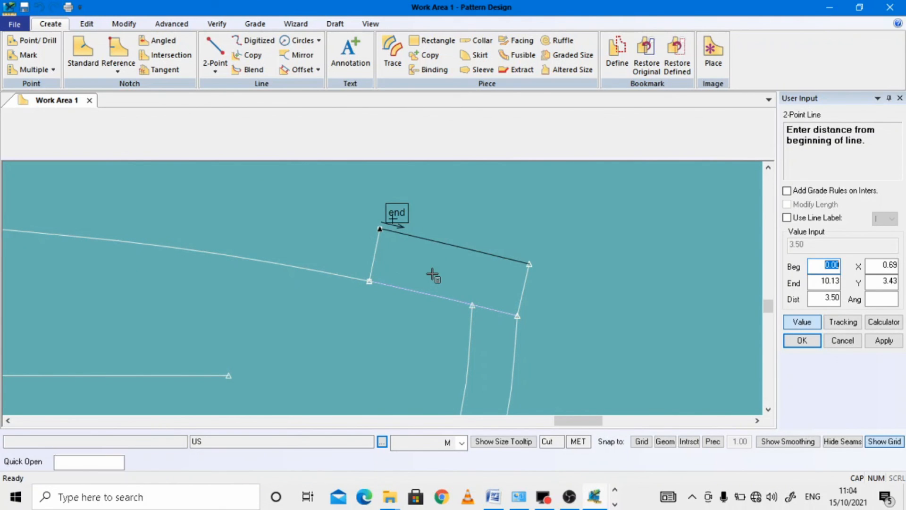
text(1)
key(Return)
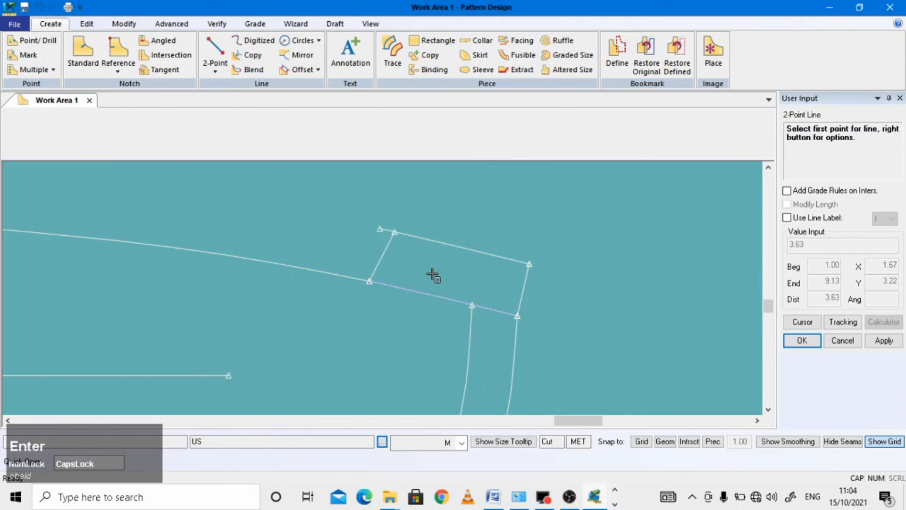
right_click(444, 223)
click(394, 103)
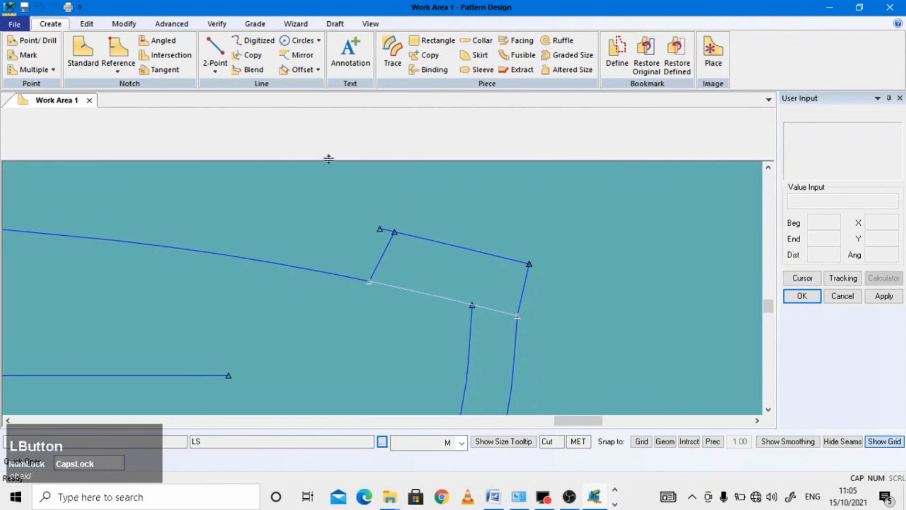
Step: Clip the US offset vent line at the slanted line, keeping the hem side, and finish the Clip command
click(131, 26)
scroll(449, 235, down, 1)
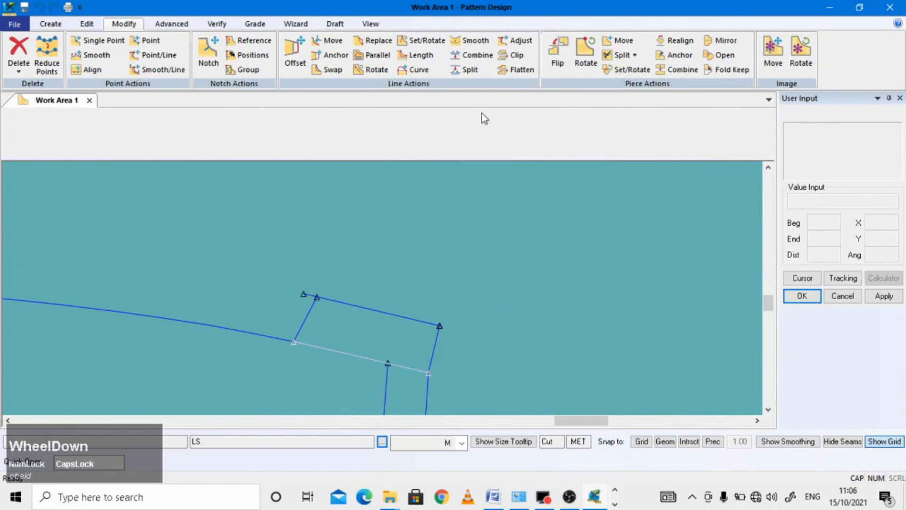
click(516, 56)
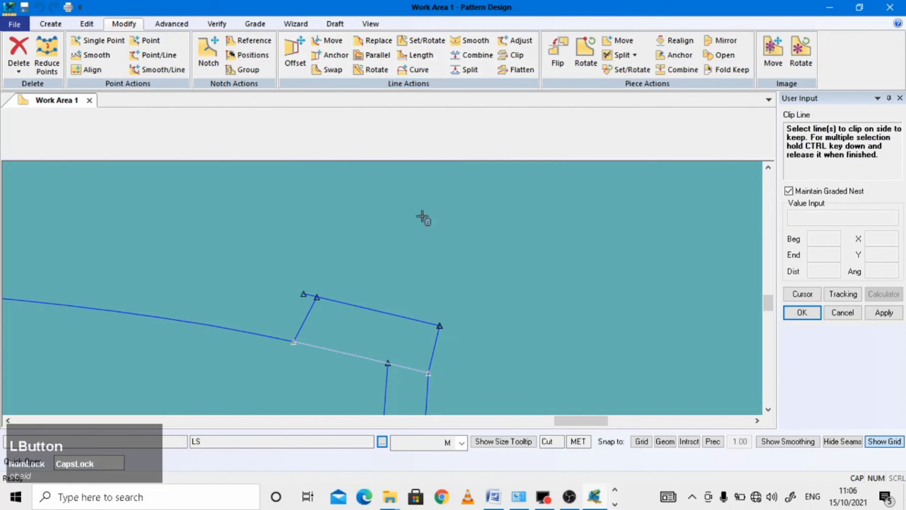
click(348, 306)
click(561, 200)
scroll(344, 298, up, 4)
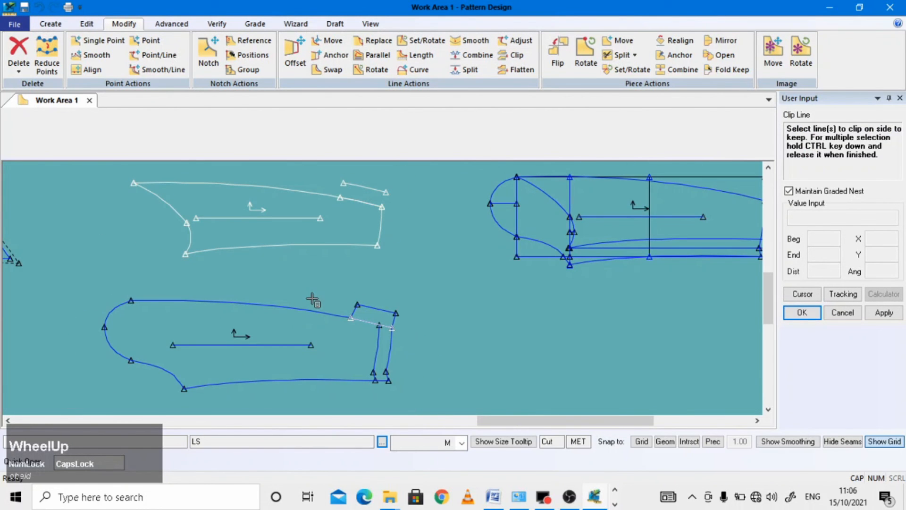
scroll(349, 198, down, 3)
scroll(346, 259, up, 2)
right_click(383, 225)
click(449, 233)
Step: Draw a slanted 2-point line on LS from the seam split point to the offset vent line, 1 from its beginning
scroll(356, 231, down, 2)
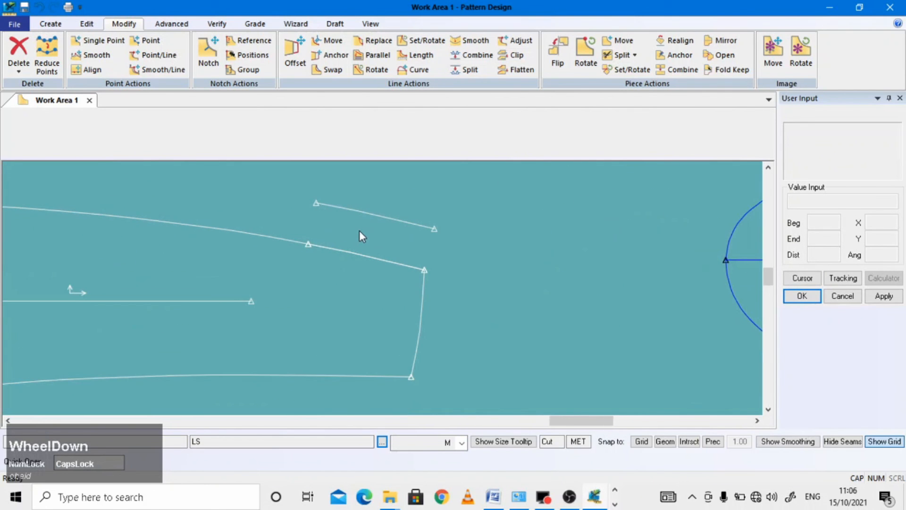
scroll(462, 281, up, 3)
scroll(468, 255, down, 1)
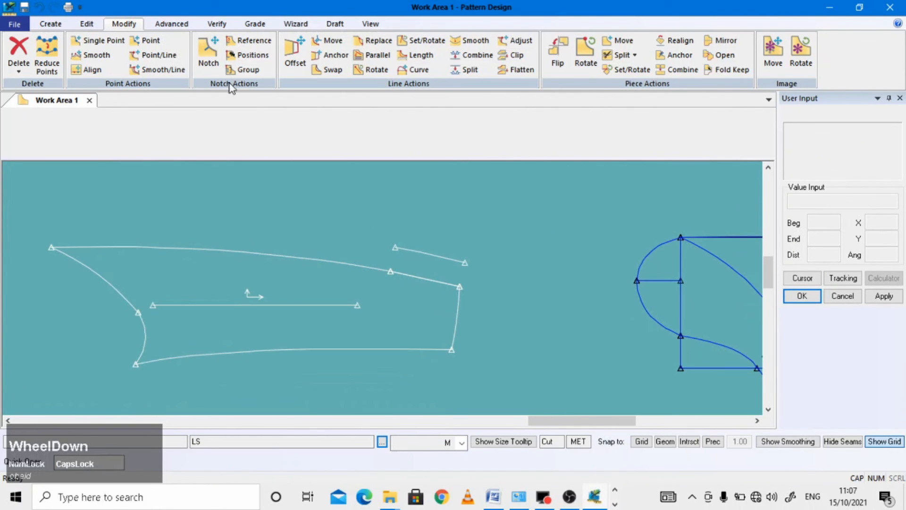
click(42, 26)
click(215, 52)
scroll(389, 260, down, 1)
drag(398, 280, 403, 248)
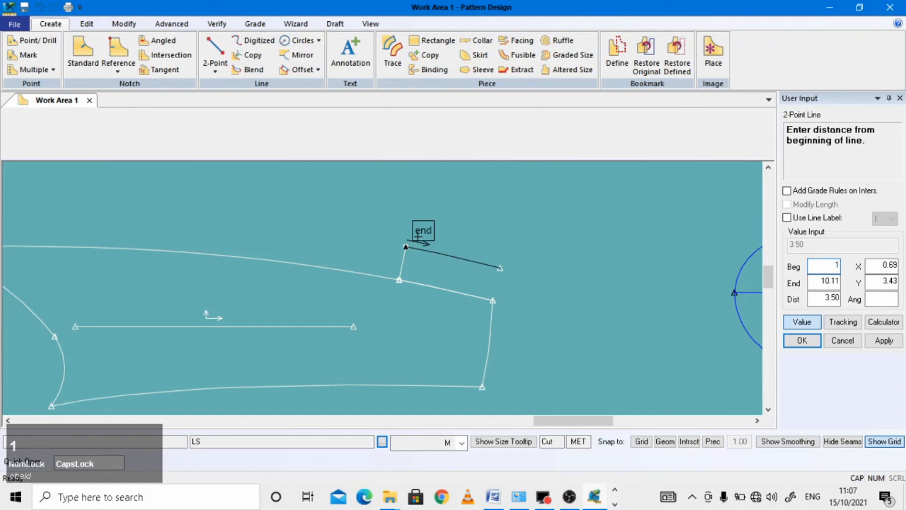
key(Return)
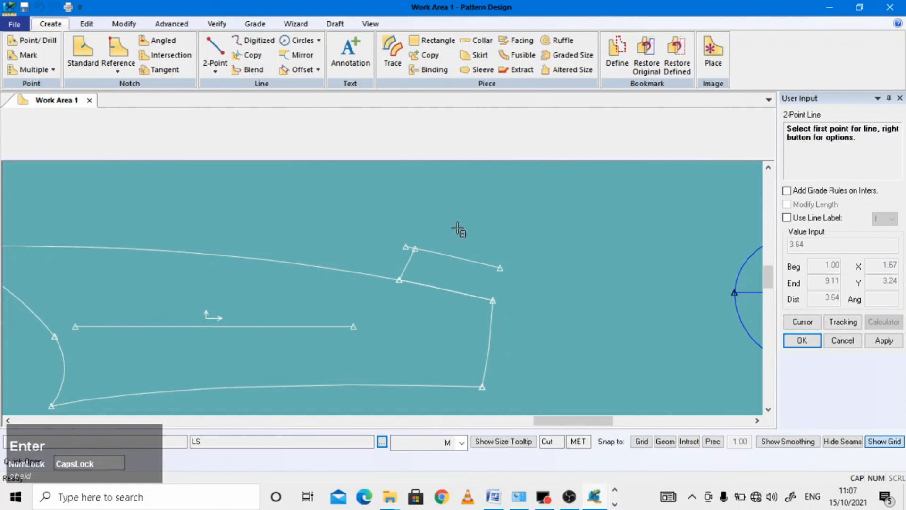
right_click(457, 230)
click(460, 99)
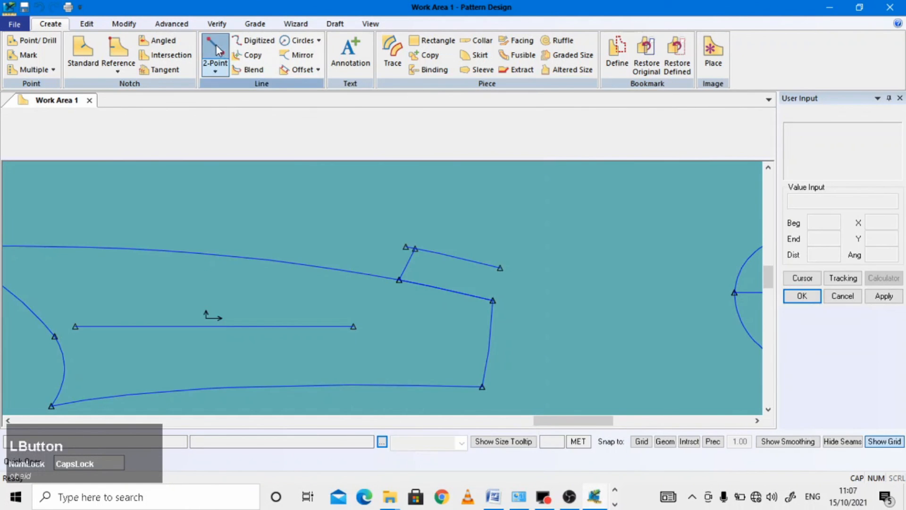
Step: Draw a 2-point line on LS from the hem corner to the hem end of the offset vent line
click(217, 49)
click(492, 300)
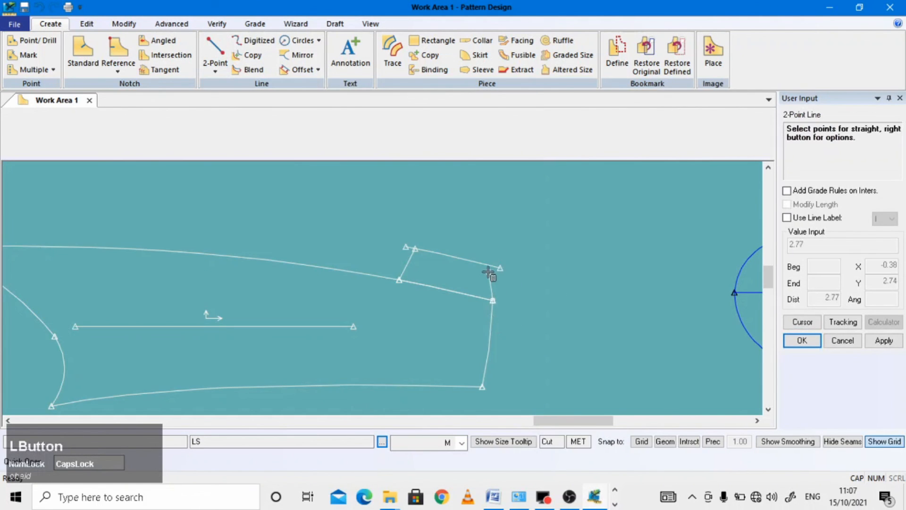
click(500, 267)
right_click(548, 221)
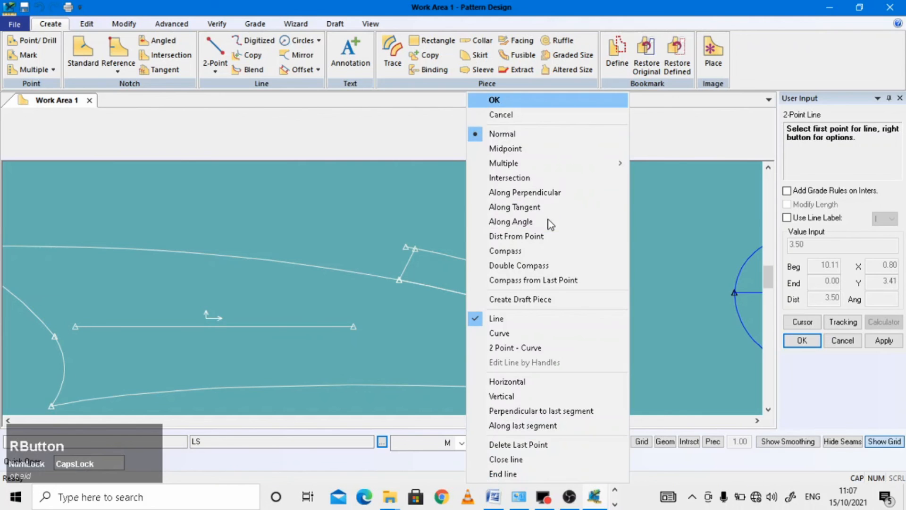
click(497, 97)
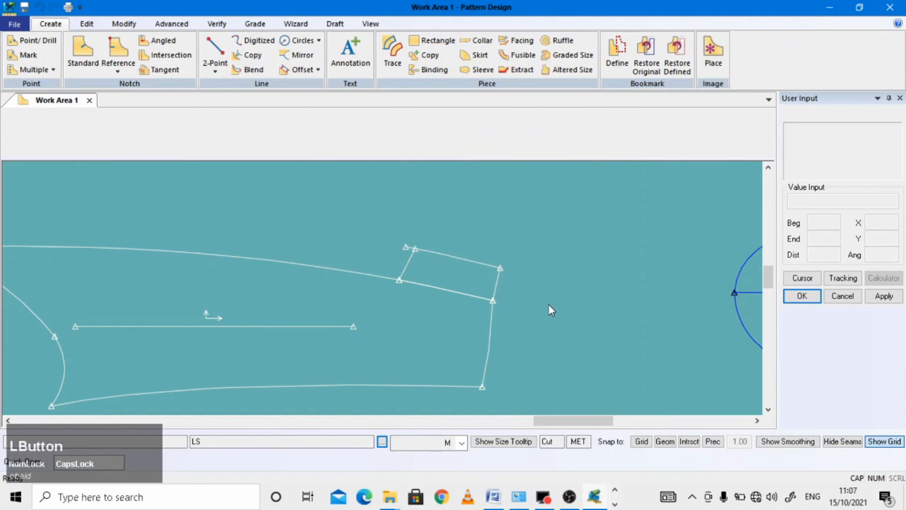
Step: Copy the offset vent line of LS in place
scroll(509, 219, down, 1)
click(248, 55)
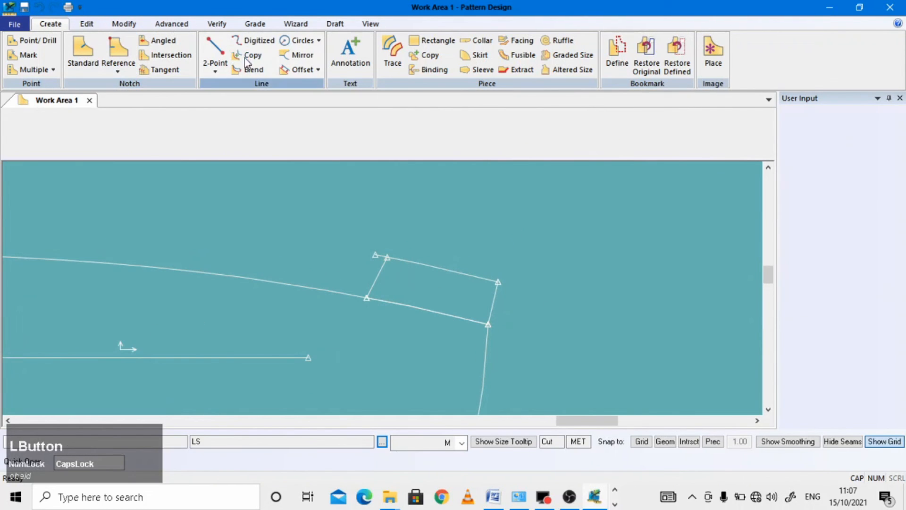
click(436, 268)
click(425, 284)
right_click(381, 279)
click(427, 288)
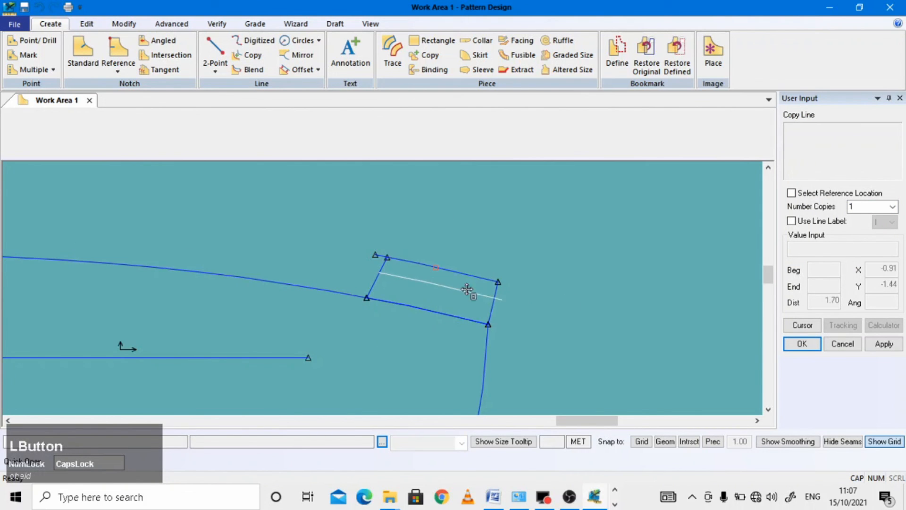
click(797, 325)
key(Return)
click(475, 261)
Step: Offset the outer vent line of LS outward by 3 and finish the offset command
click(294, 76)
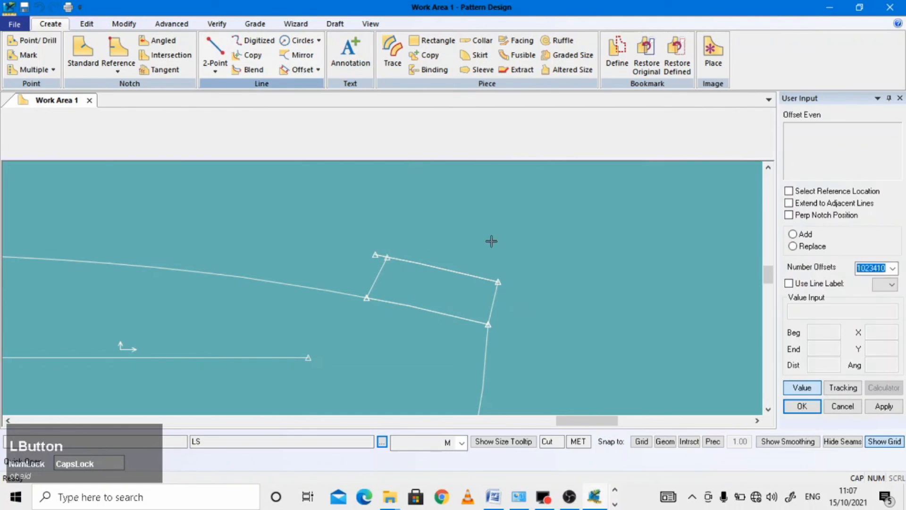
click(467, 273)
right_click(467, 274)
click(468, 276)
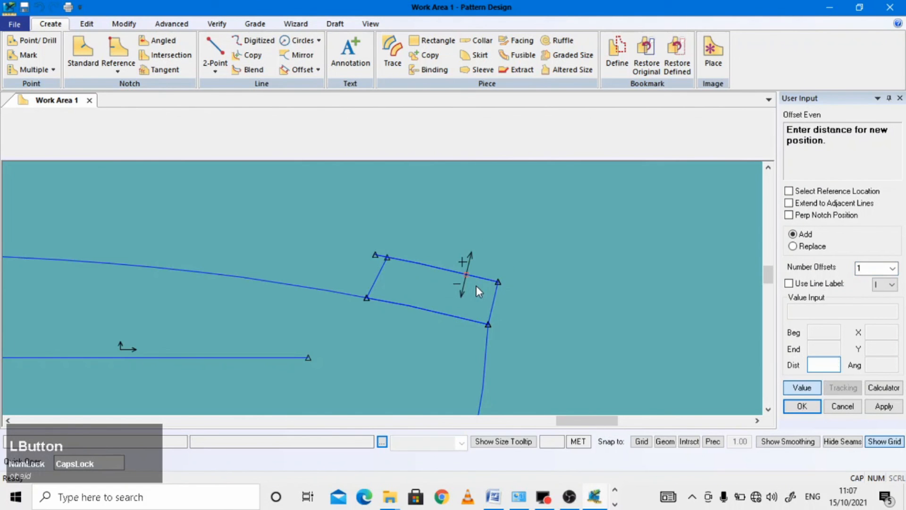
text(3)
key(Return)
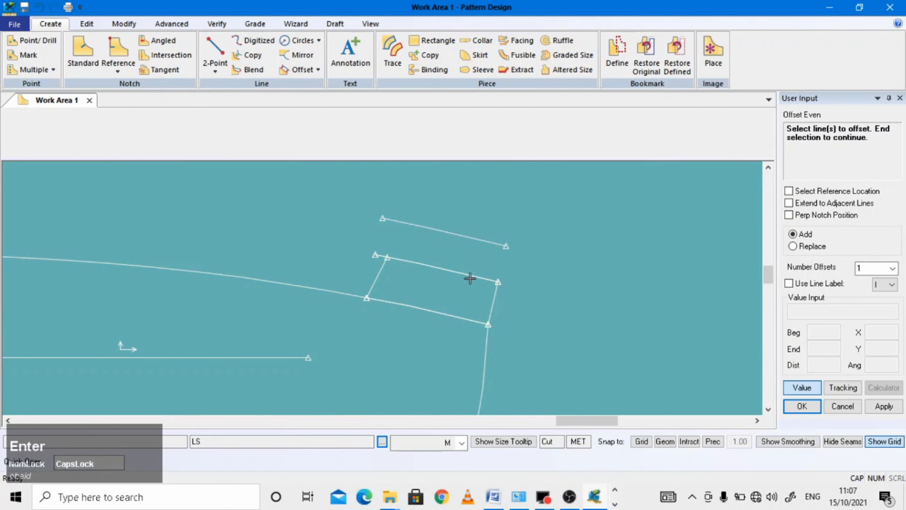
right_click(313, 214)
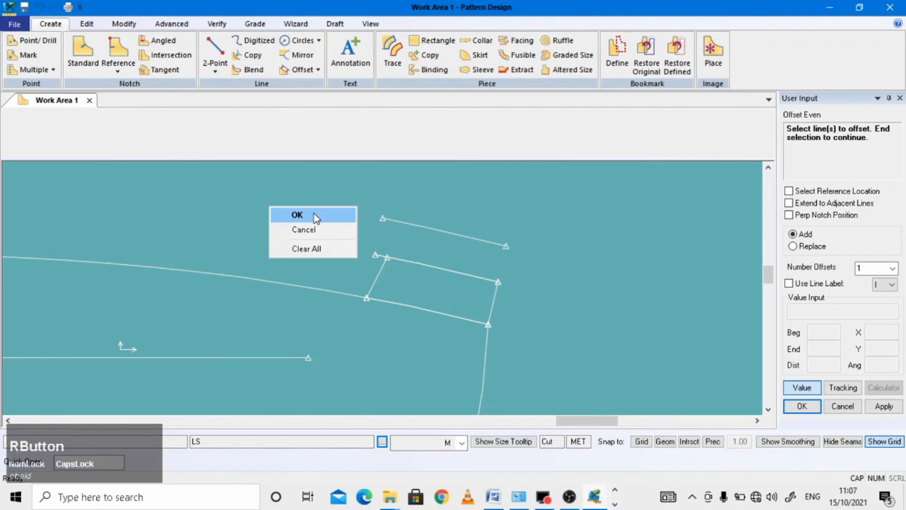
click(314, 214)
Step: Extend the slanted vent line of LS along its own direction to beyond the outer offset vent line
click(116, 24)
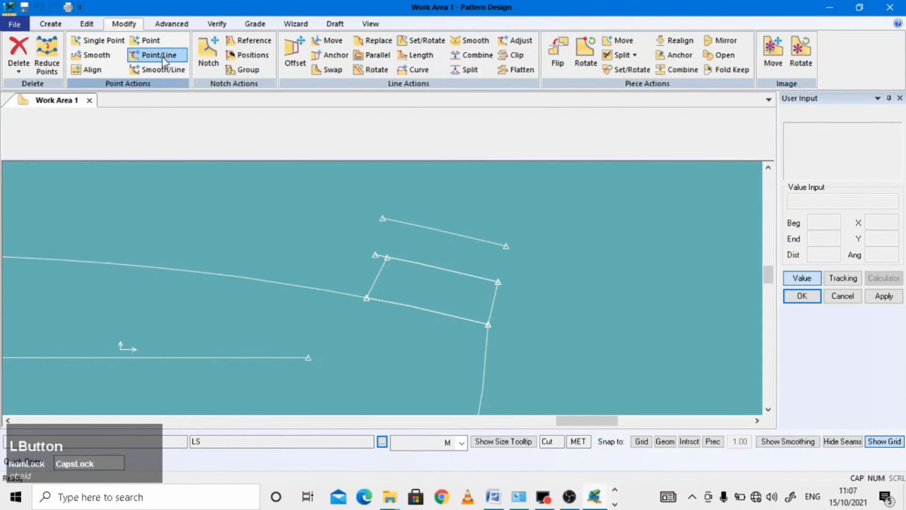
click(158, 55)
click(385, 266)
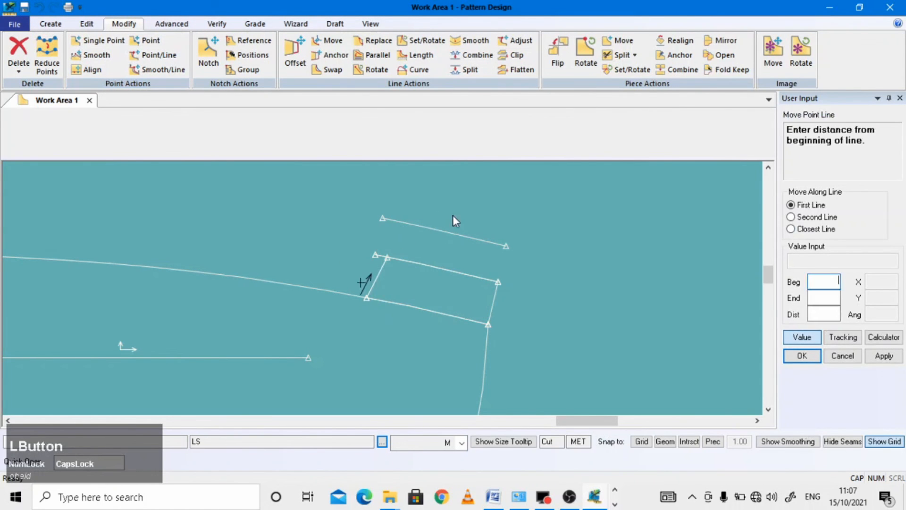
click(787, 334)
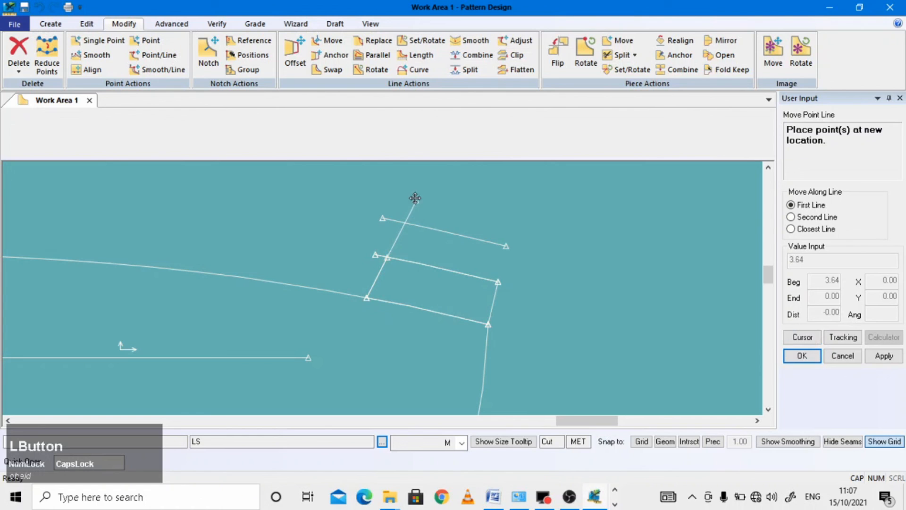
click(419, 197)
Step: Extend the hem-side line of the LS vent along its own direction past the outer offset line and finish moving points
click(503, 287)
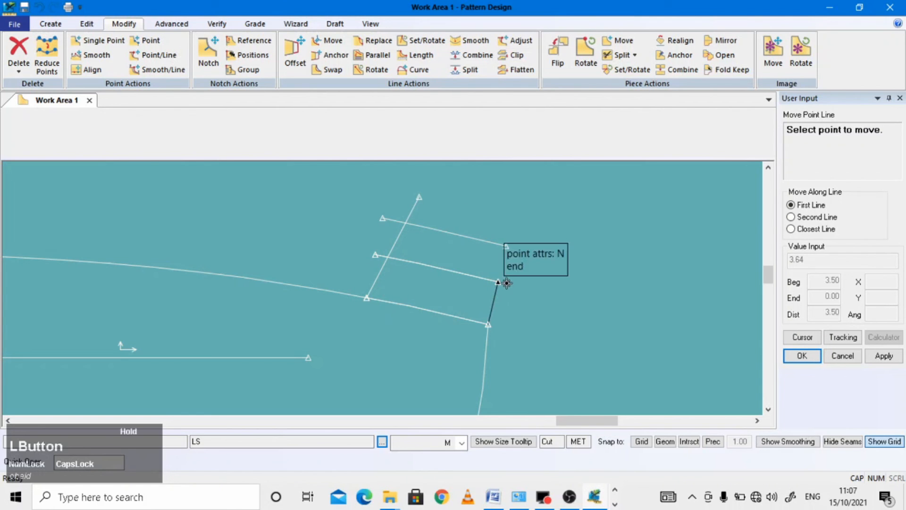
click(519, 225)
right_click(517, 249)
click(542, 256)
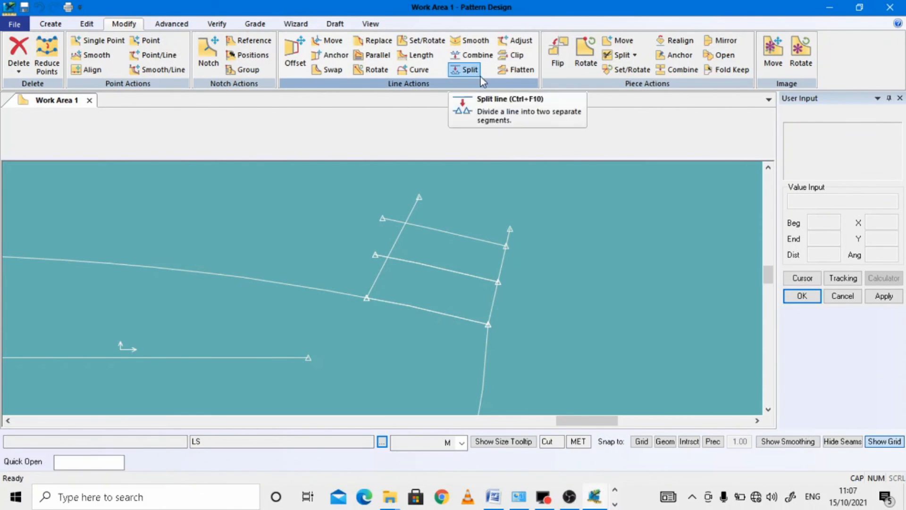
Step: Clip the outer offset vent line and one copy of the middle vent line at the slanted line, keeping the hem side
click(517, 55)
click(435, 230)
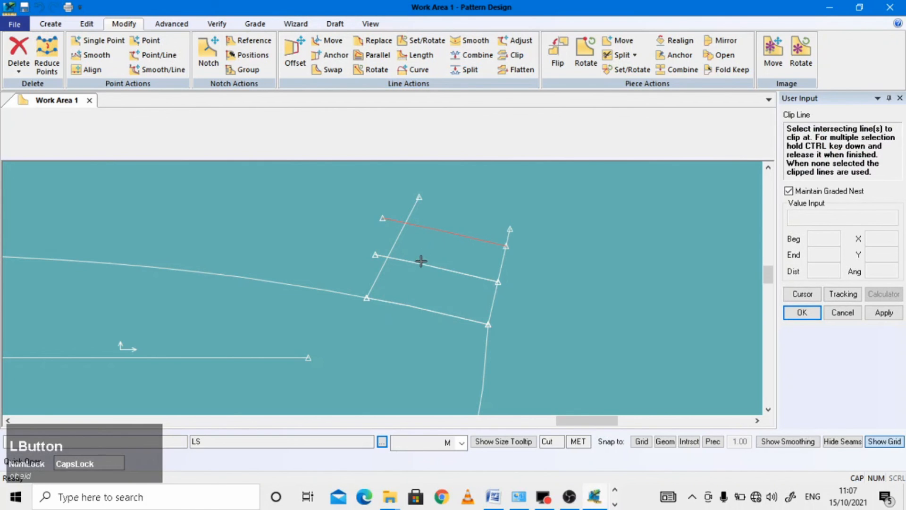
click(395, 245)
click(417, 264)
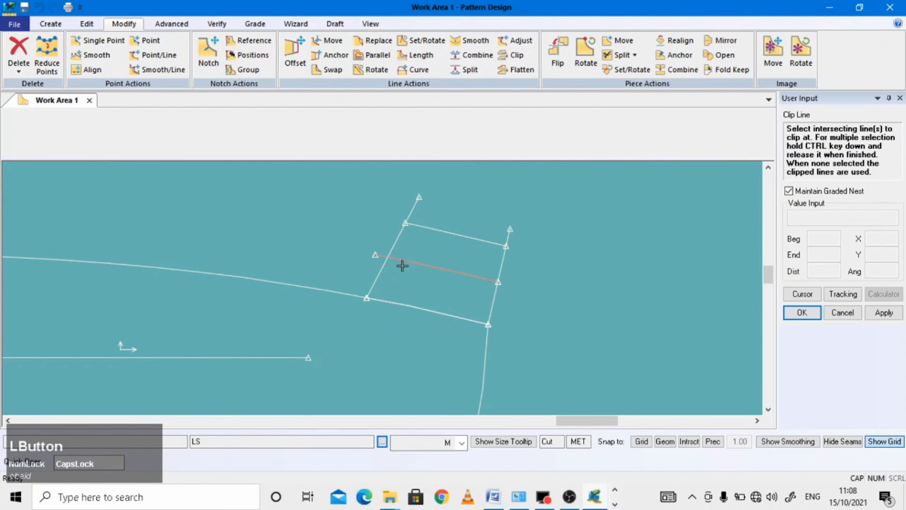
click(388, 260)
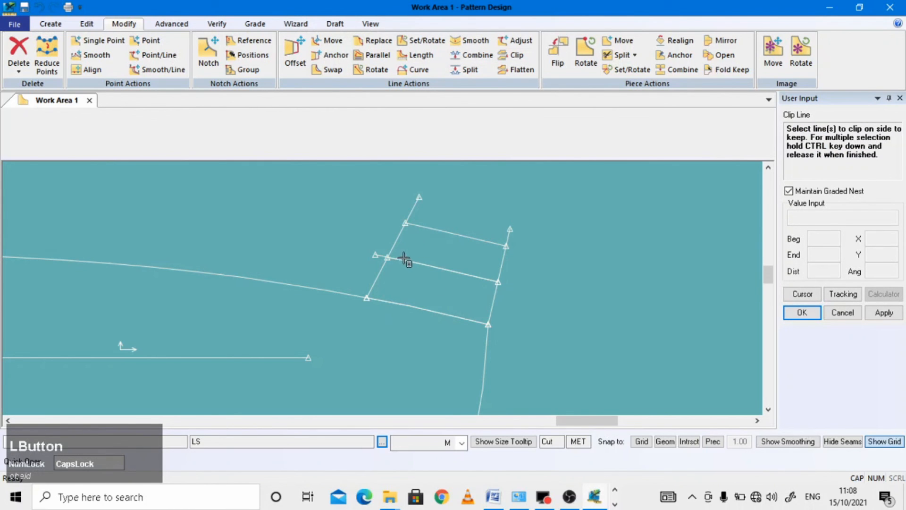
click(404, 259)
click(418, 266)
click(376, 276)
key(ctrl+z)
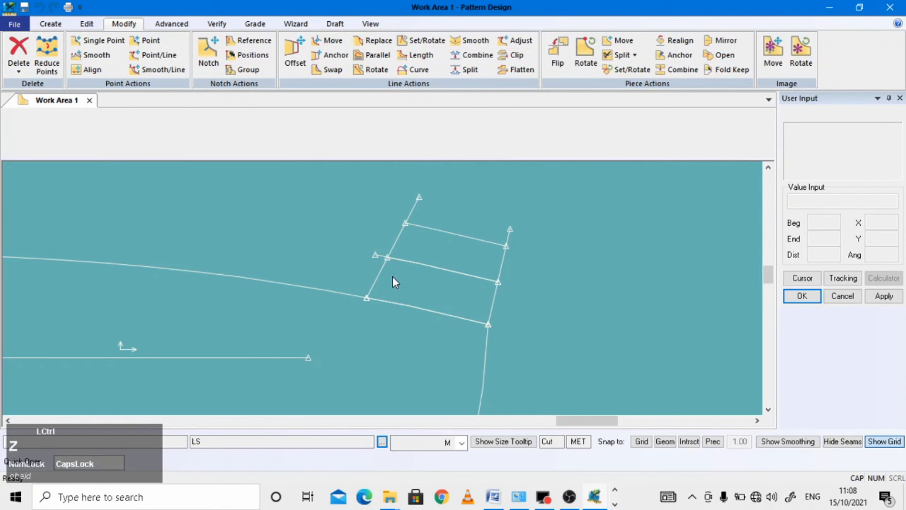
Step: Clip the slanted vent line of LS at the outer offset vent line, removing its overshooting end
click(515, 54)
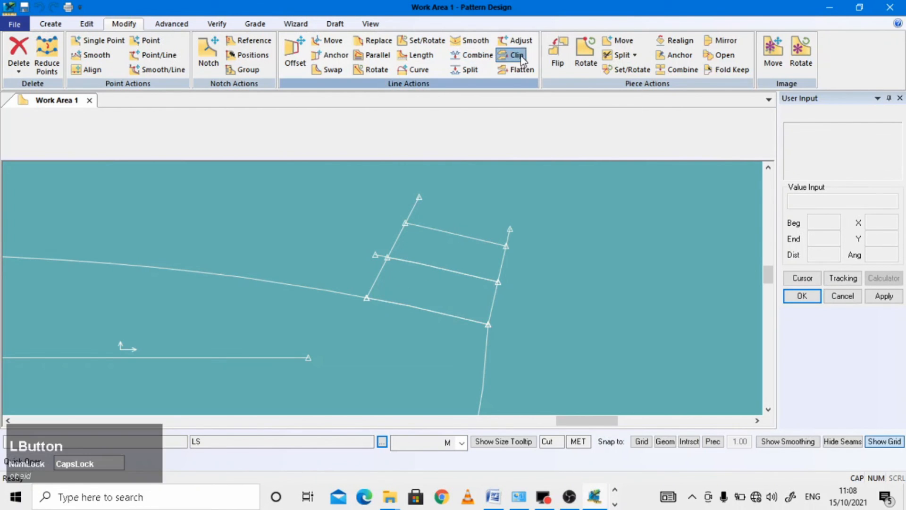
click(437, 229)
click(411, 245)
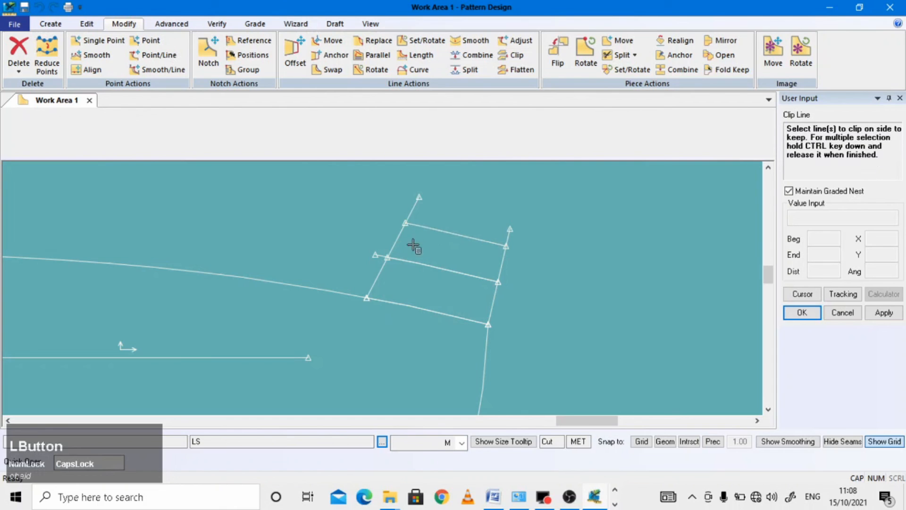
click(397, 241)
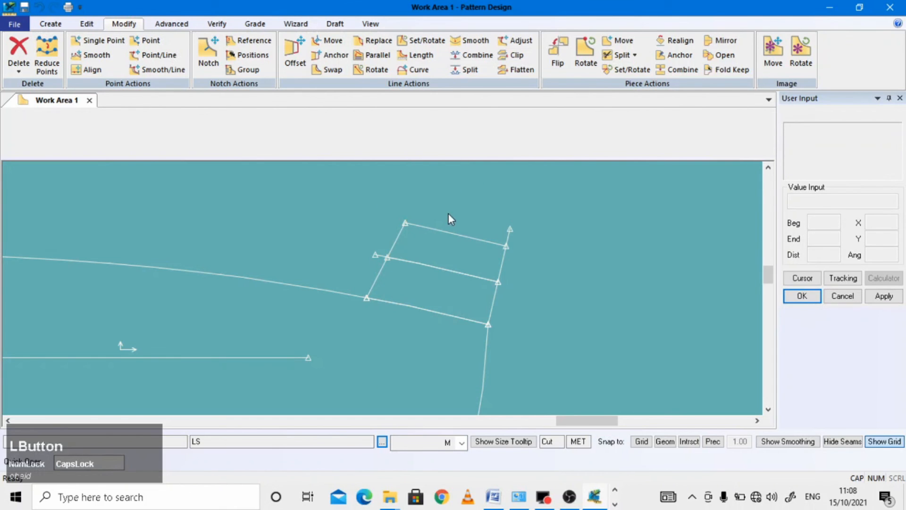
Step: Clip the hem-side line of the vent at the outer vent line and end the clip command
click(515, 55)
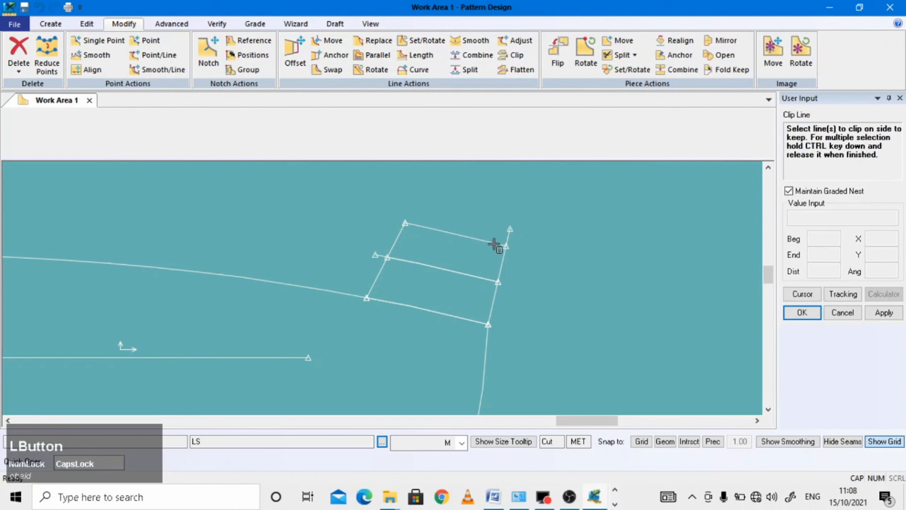
click(501, 263)
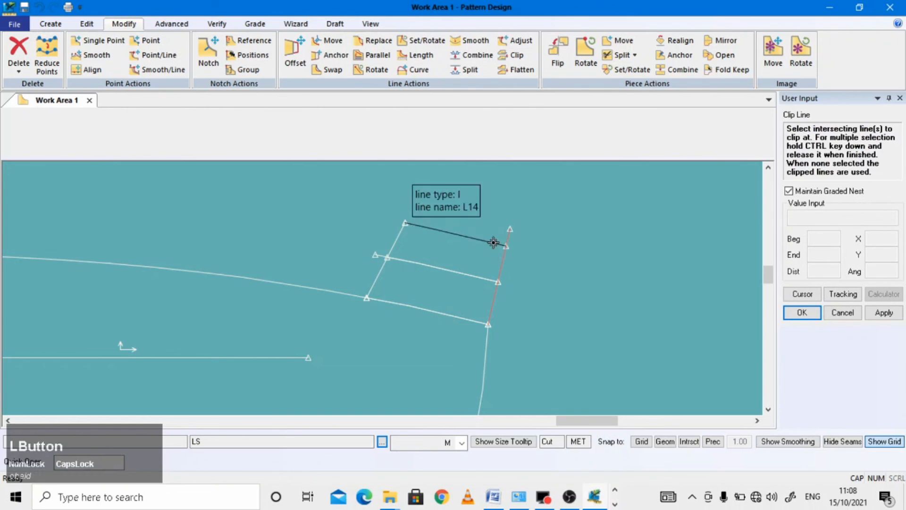
click(498, 243)
right_click(540, 227)
click(540, 229)
Step: Delete the duplicate middle vent line that overshoots the slanted line on LS and end the delete command
scroll(430, 249, down, 2)
scroll(430, 248, down, 1)
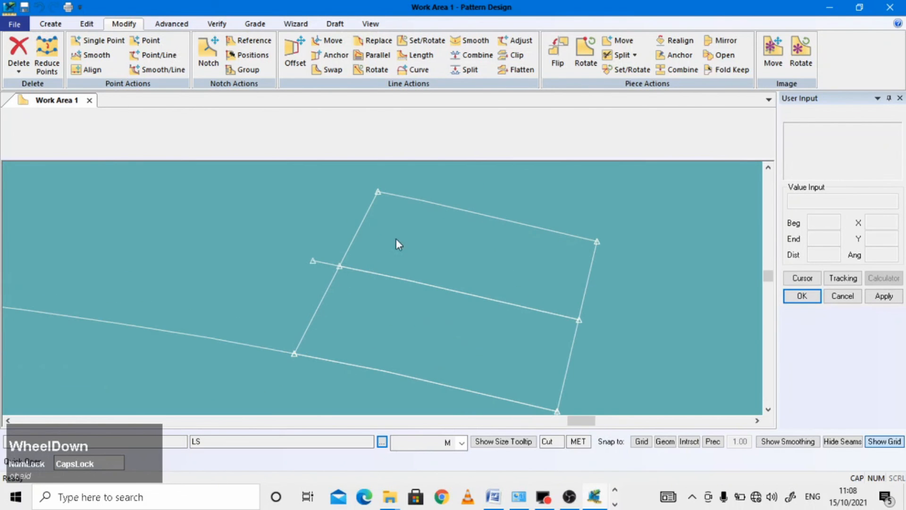
click(19, 72)
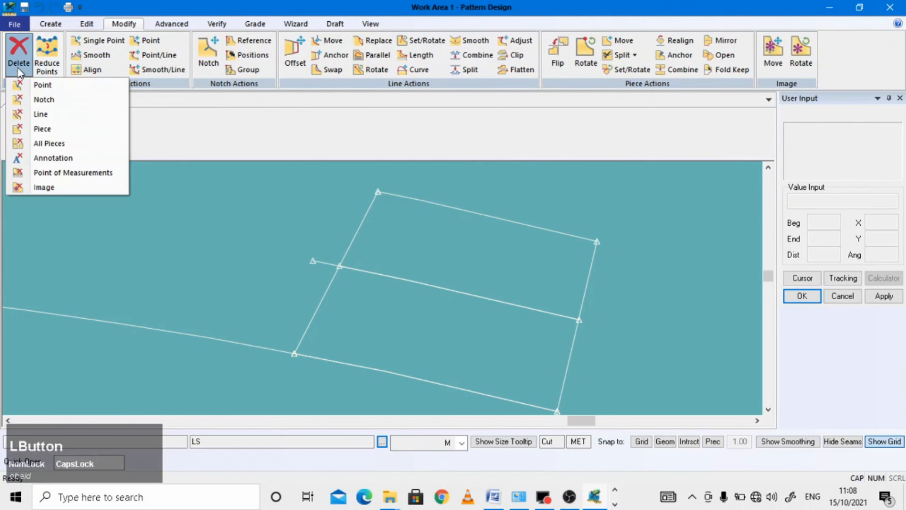
click(44, 115)
click(320, 263)
right_click(281, 234)
click(281, 234)
scroll(281, 236, up, 1)
scroll(281, 236, up, 2)
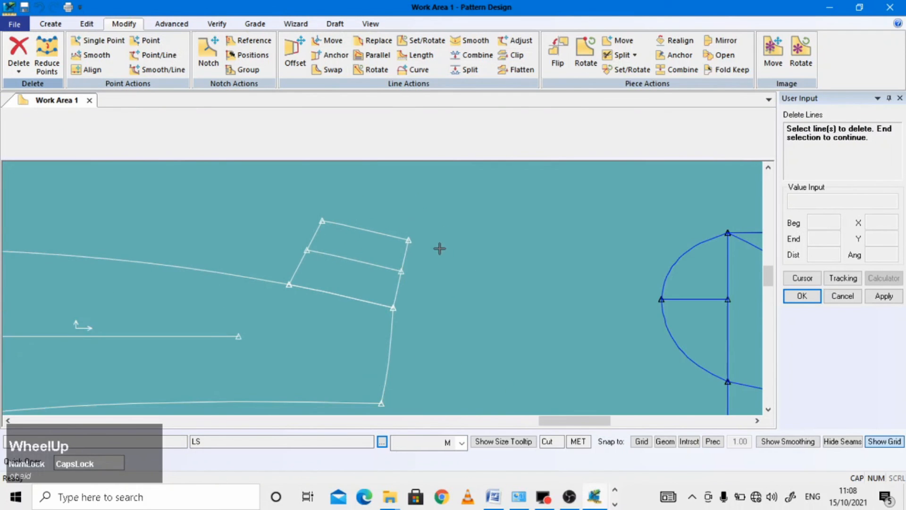
right_click(443, 248)
click(443, 248)
Step: Copy the LS hem line together with the vent's hem-side line in place, using a distance of 0
scroll(442, 248, up, 2)
click(437, 203)
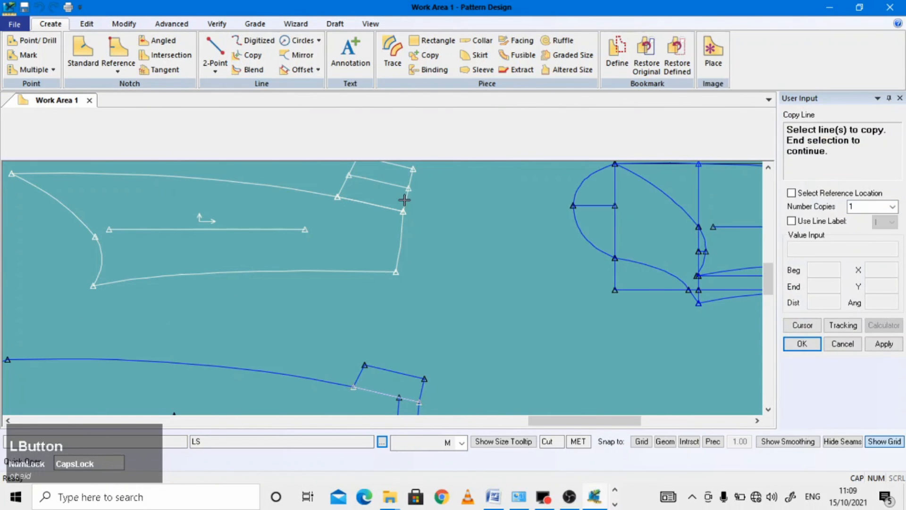
right_click(349, 234)
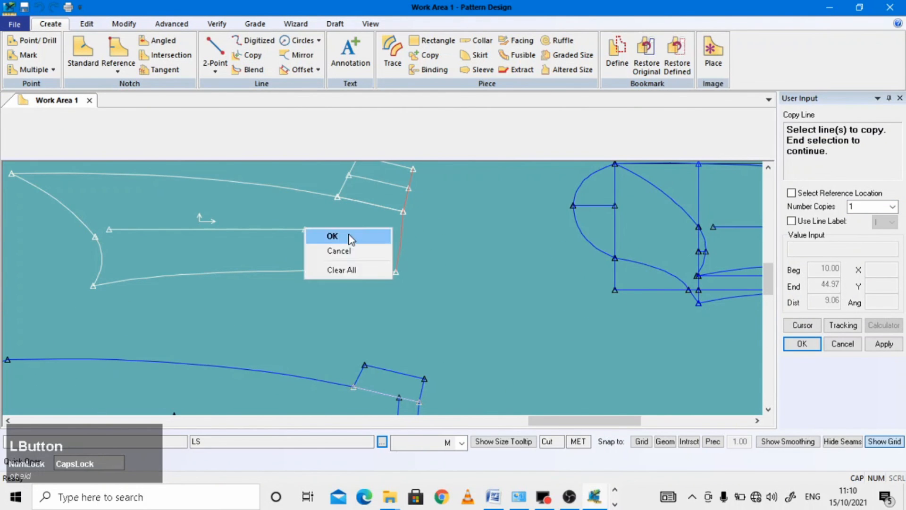
click(348, 235)
click(349, 234)
right_click(348, 234)
click(348, 234)
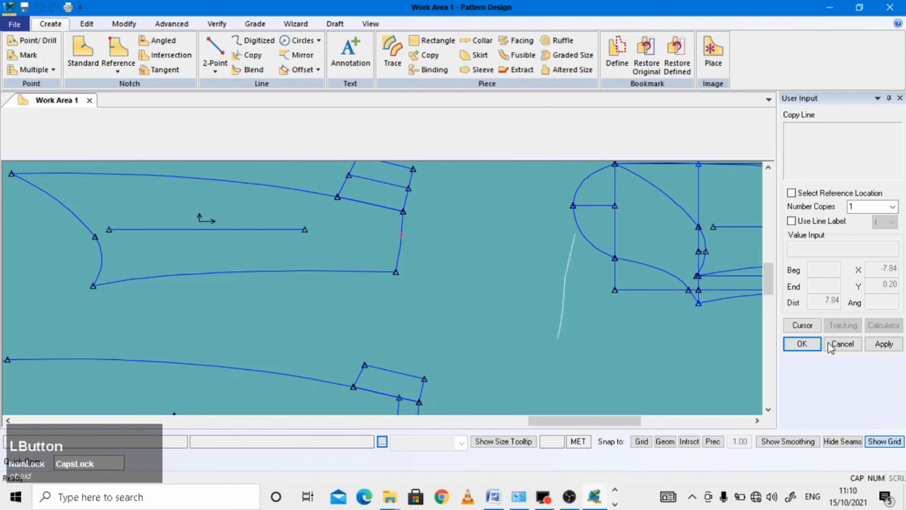
click(803, 325)
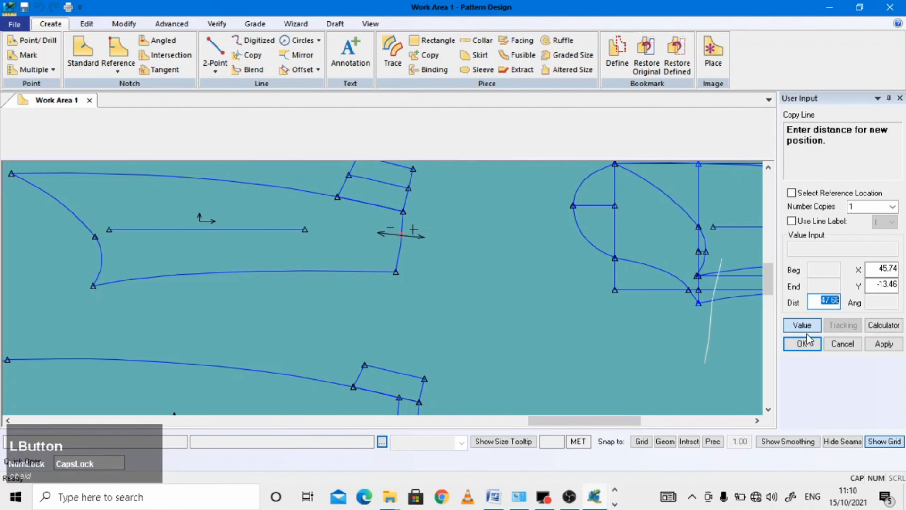
text(0)
right_click(423, 228)
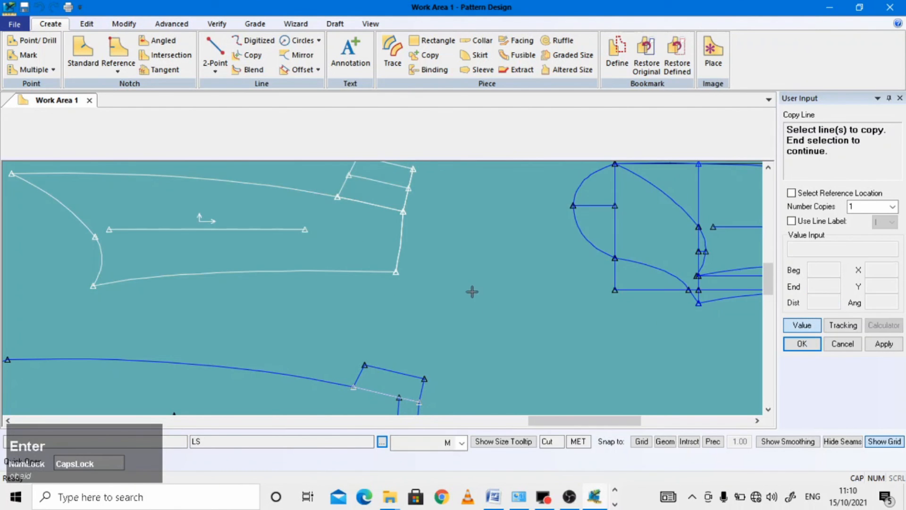
click(423, 236)
scroll(422, 232, up, 2)
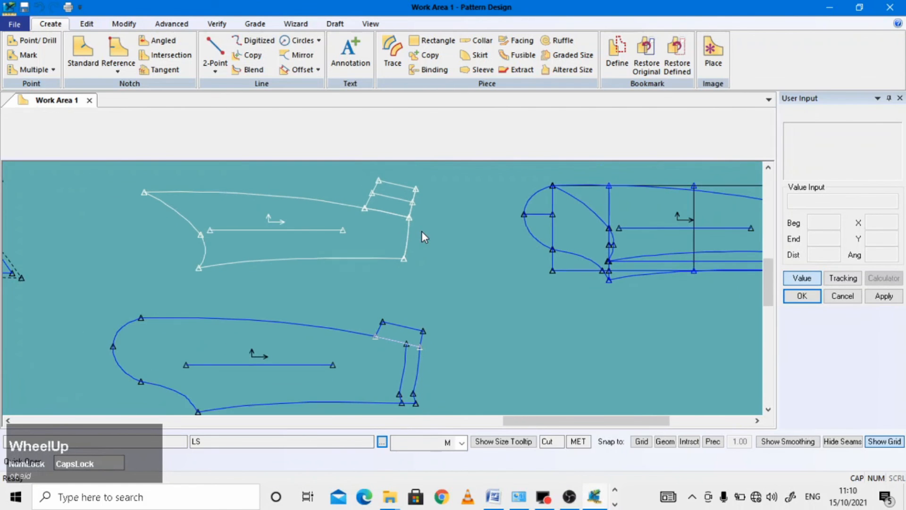
click(300, 70)
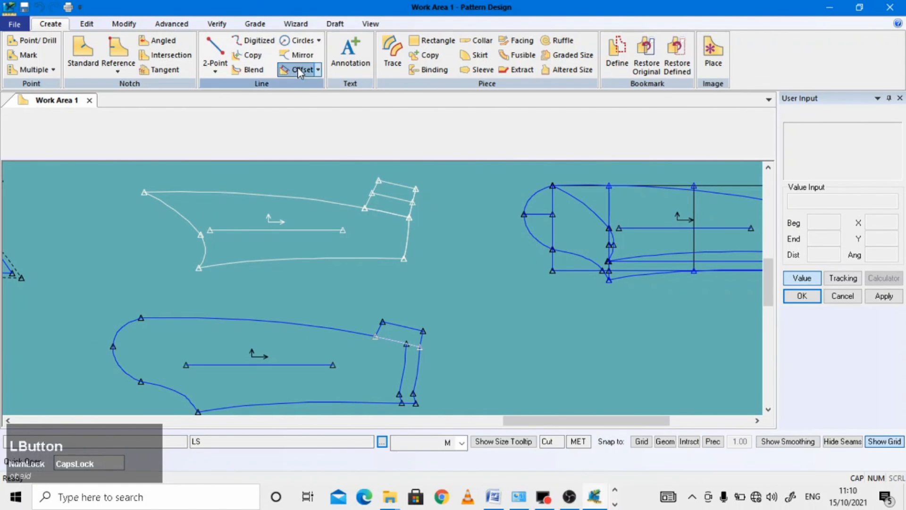
click(408, 228)
right_click(409, 230)
click(414, 234)
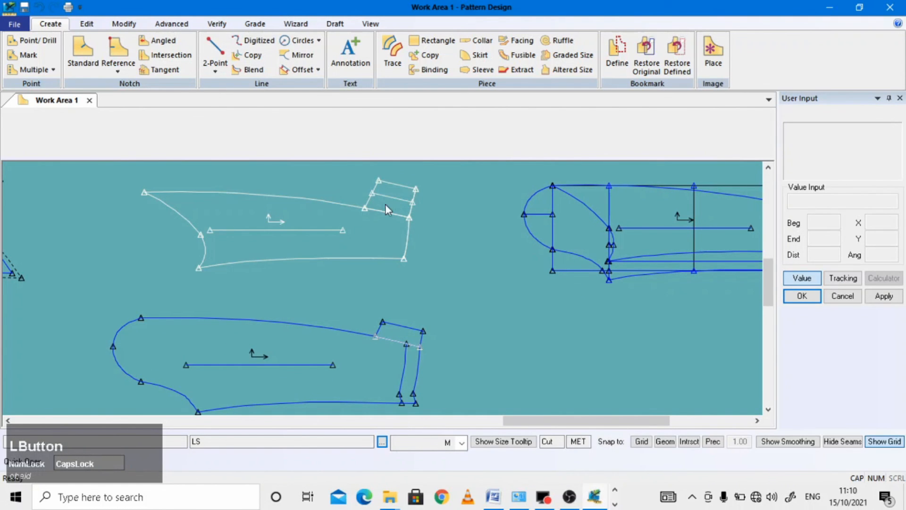
Step: Offset the LS hem line and the vent's hem-side line by a distance of 3
click(300, 69)
scroll(410, 225, down, 3)
click(410, 223)
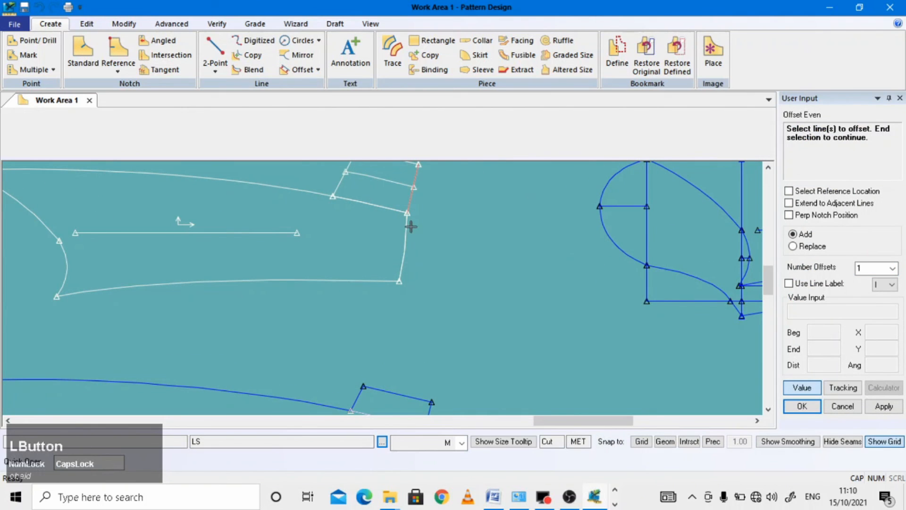
right_click(408, 230)
click(386, 228)
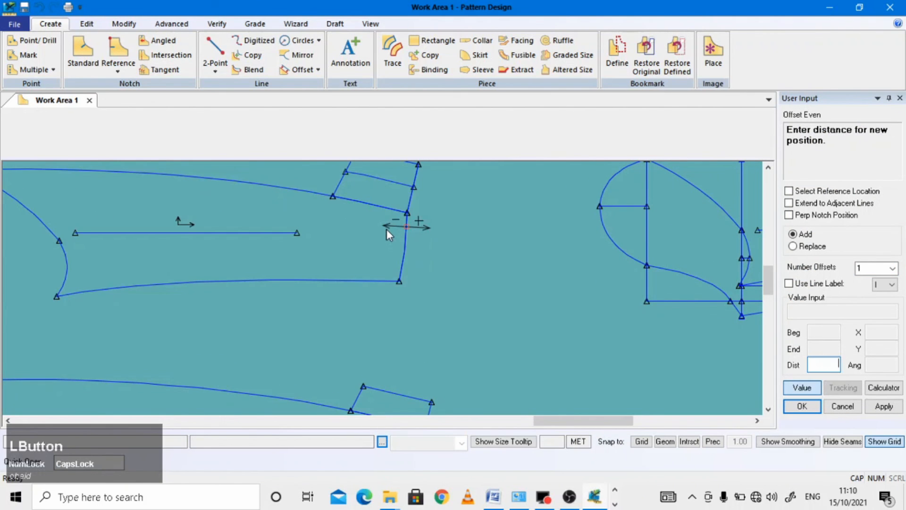
text(3)
key(Return)
Step: Try to offset the hem-side line of the LS vent again
scroll(408, 213, up, 1)
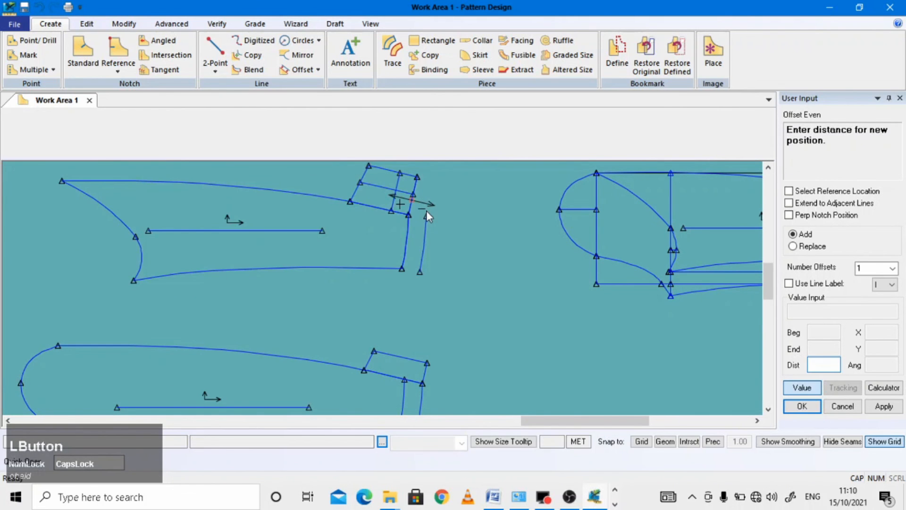
key(Return)
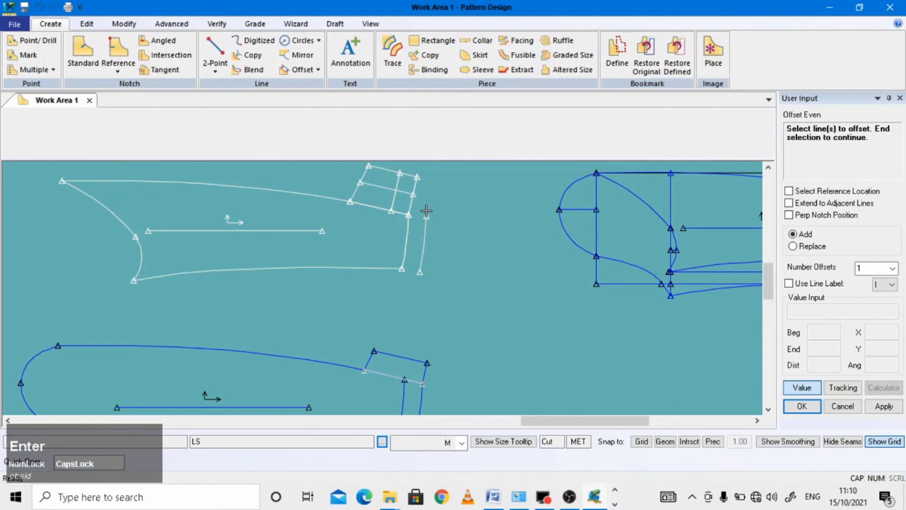
key(z)
Step: Offset the vent's hem-side line outward beyond the LS hem and finish the offset command
click(285, 70)
scroll(416, 213, up, 2)
click(409, 197)
right_click(375, 194)
click(402, 202)
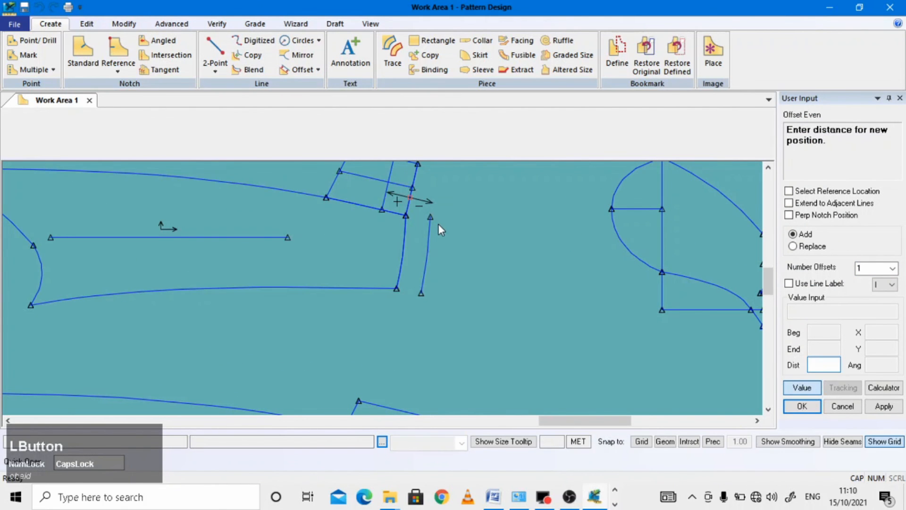
key(Return)
scroll(431, 208, up, 2)
scroll(446, 184, down, 3)
right_click(472, 234)
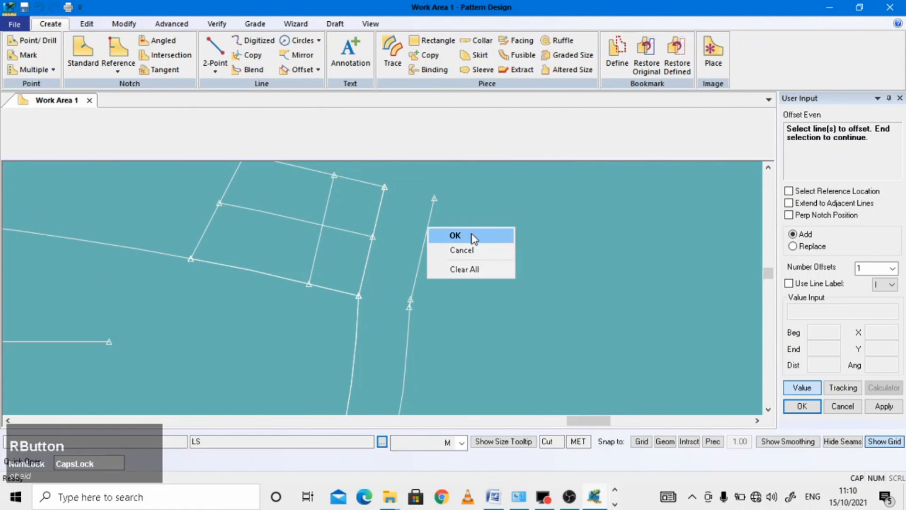
click(472, 234)
Step: Clip the offset hem line and the offset vent hem line of LS to each other at their intersection
scroll(409, 352, up, 3)
scroll(409, 353, up, 3)
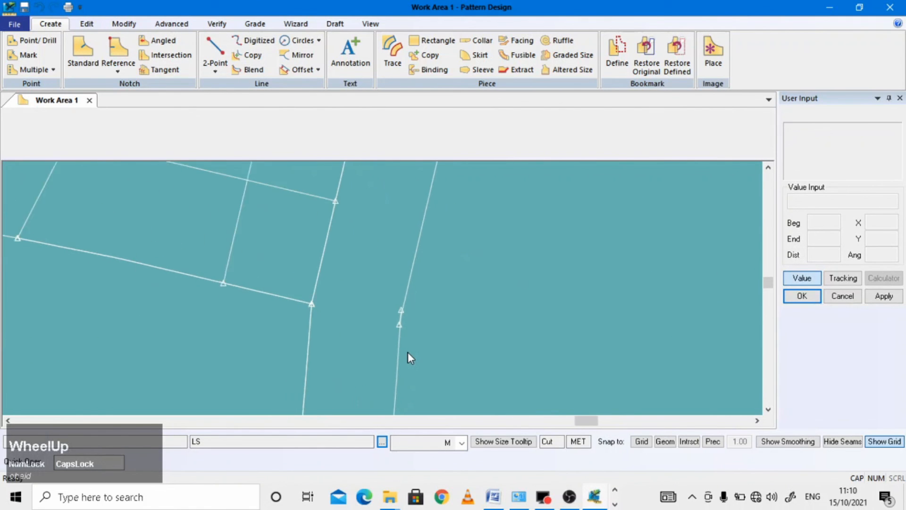
scroll(404, 309, down, 4)
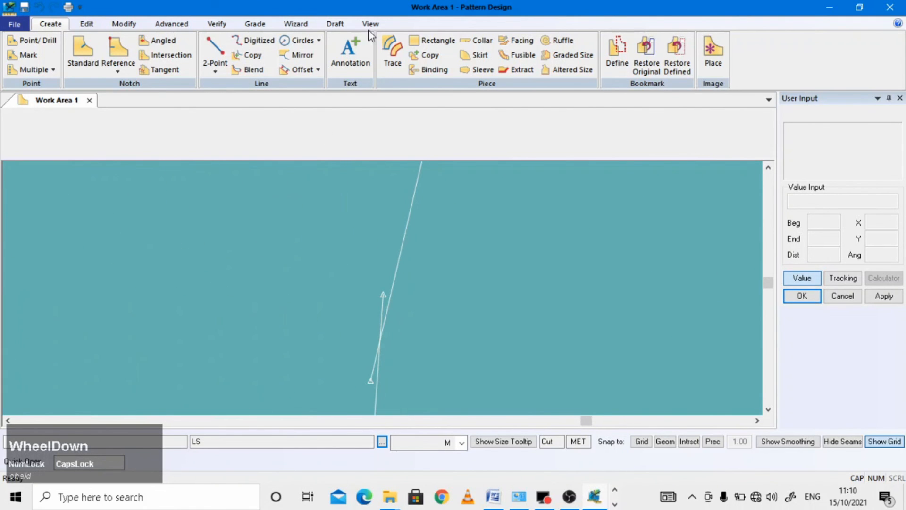
click(123, 24)
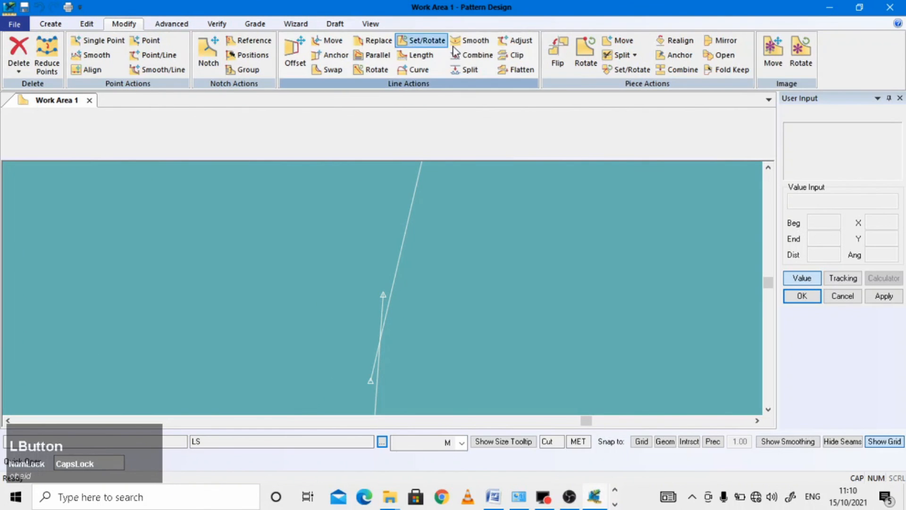
click(514, 54)
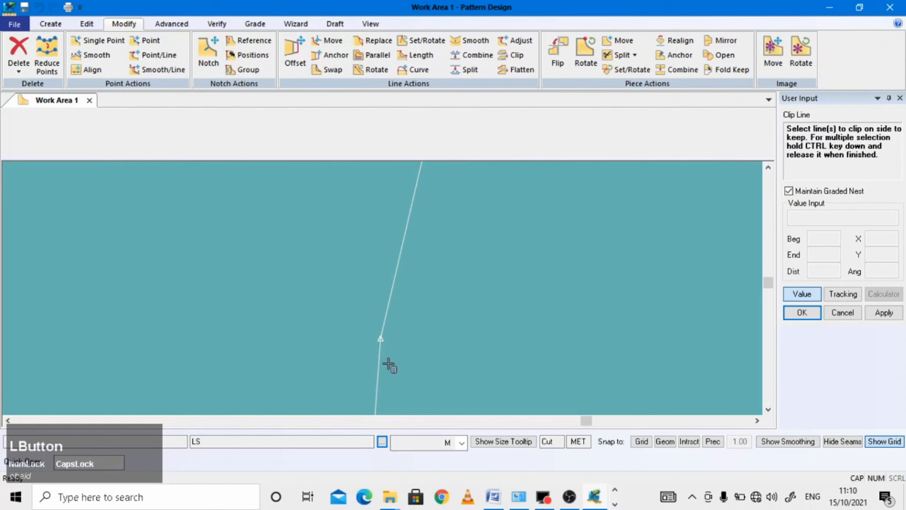
Step: Extend the LS vent's outer edge past the offset hem line, and lengthen the offset vent line about 1 beyond that edge
scroll(313, 344, up, 4)
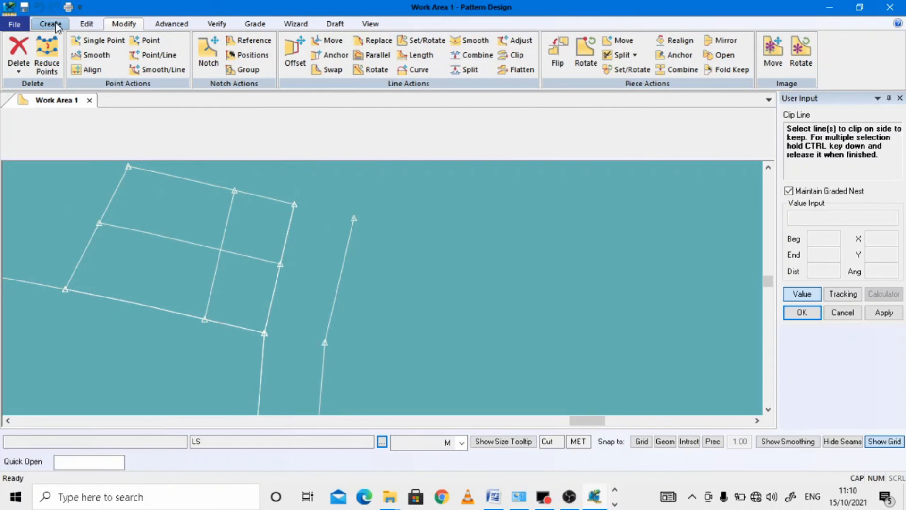
click(156, 55)
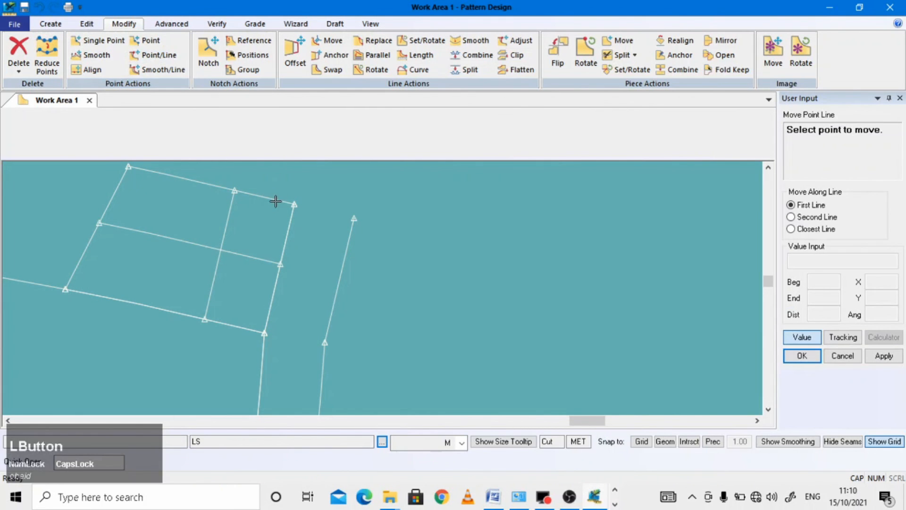
click(294, 205)
click(815, 338)
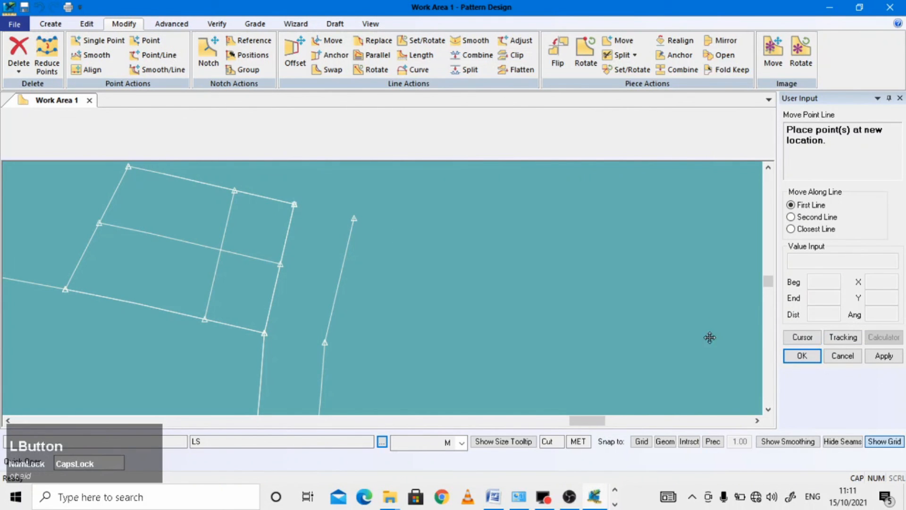
click(398, 236)
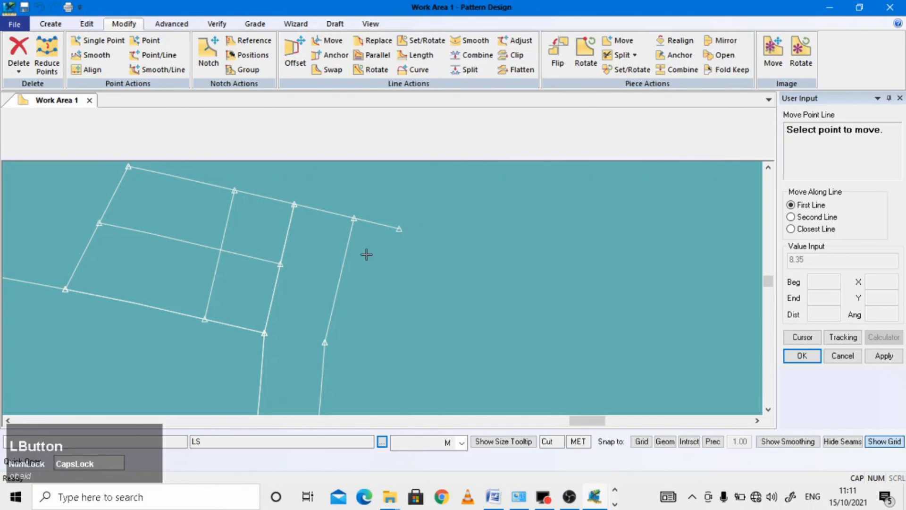
click(358, 218)
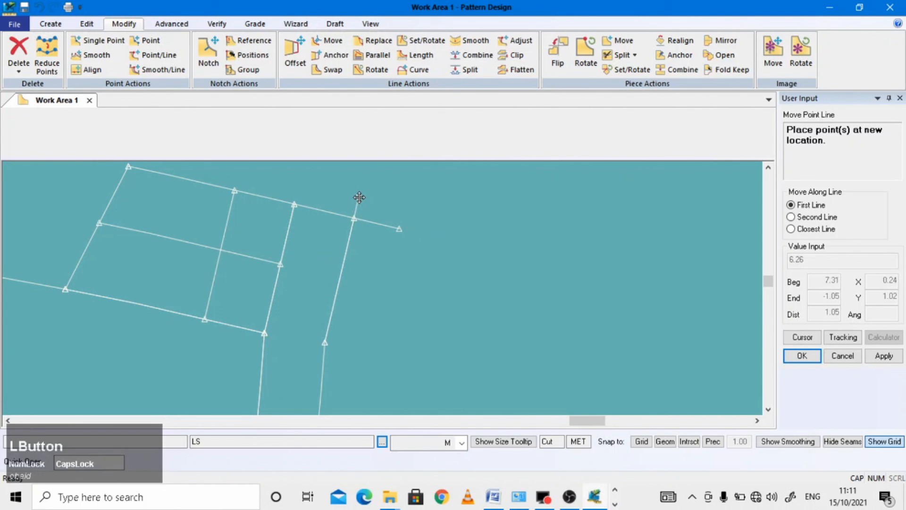
click(359, 196)
Step: Clip the extended outer vent edge and the offset vent line of LS to each other at their intersection
click(524, 54)
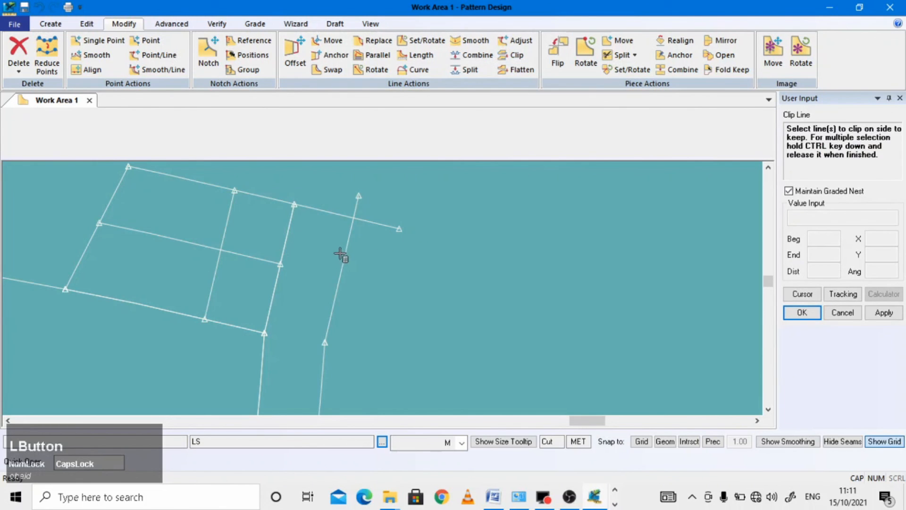
click(346, 251)
click(332, 210)
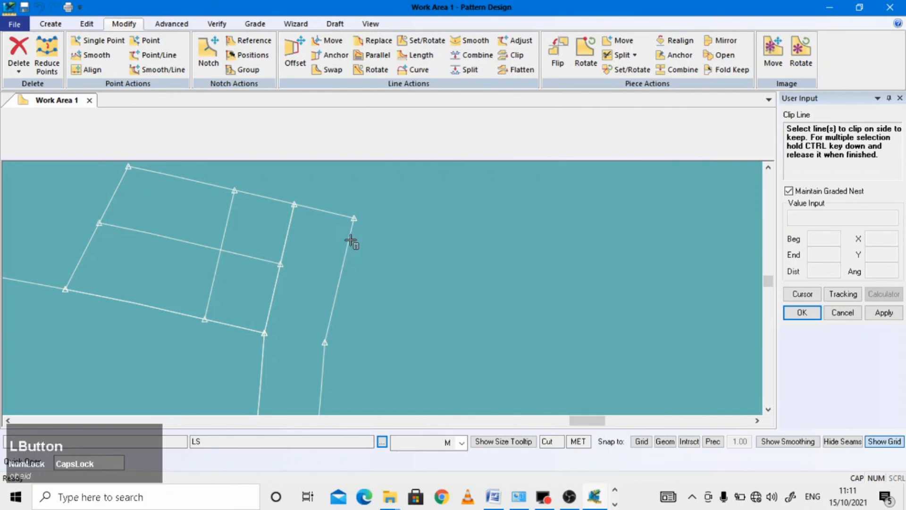
click(401, 246)
Step: Draw a horizontal line about 16.6 long outward from the lower end of the LS hem, crossing below the vent's offset hem
scroll(405, 236, up, 3)
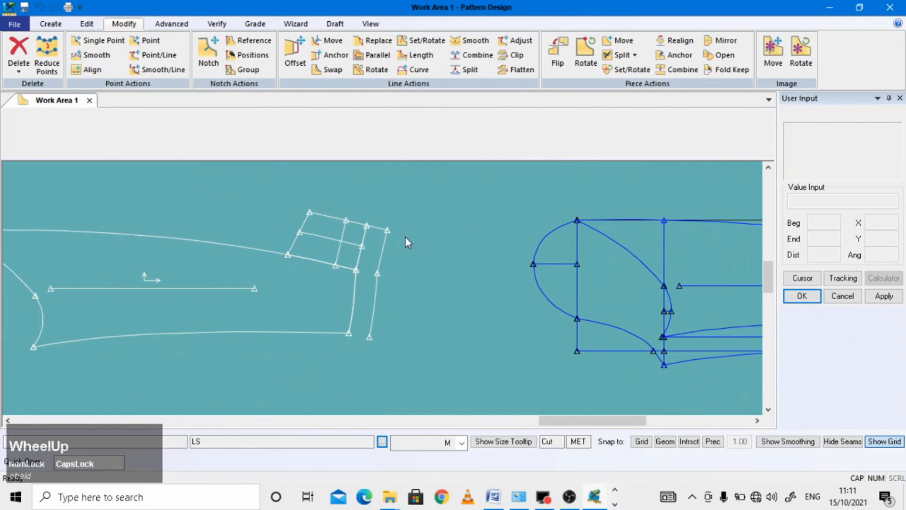
click(50, 23)
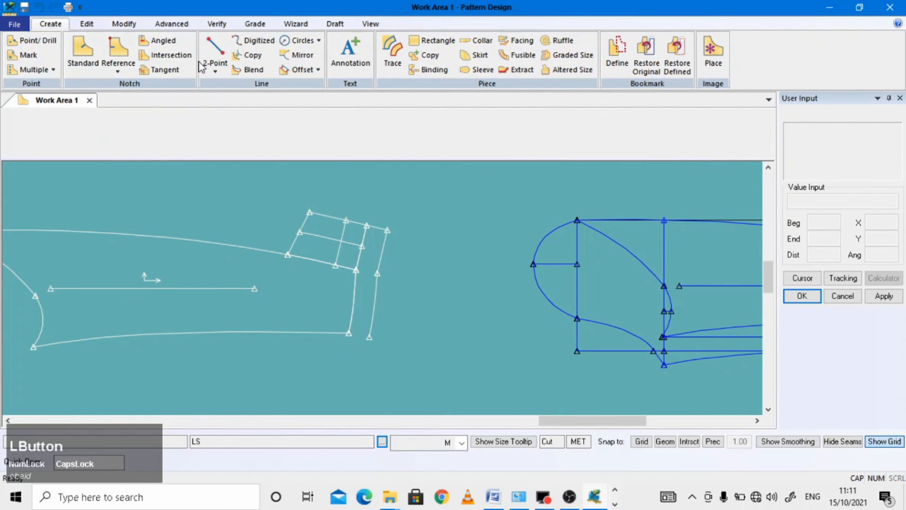
click(216, 56)
scroll(347, 348, down, 1)
click(353, 339)
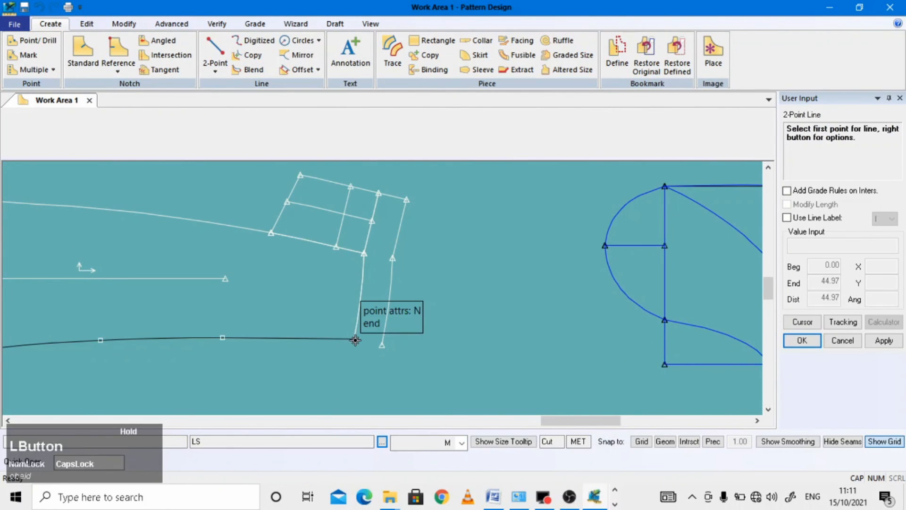
right_click(476, 313)
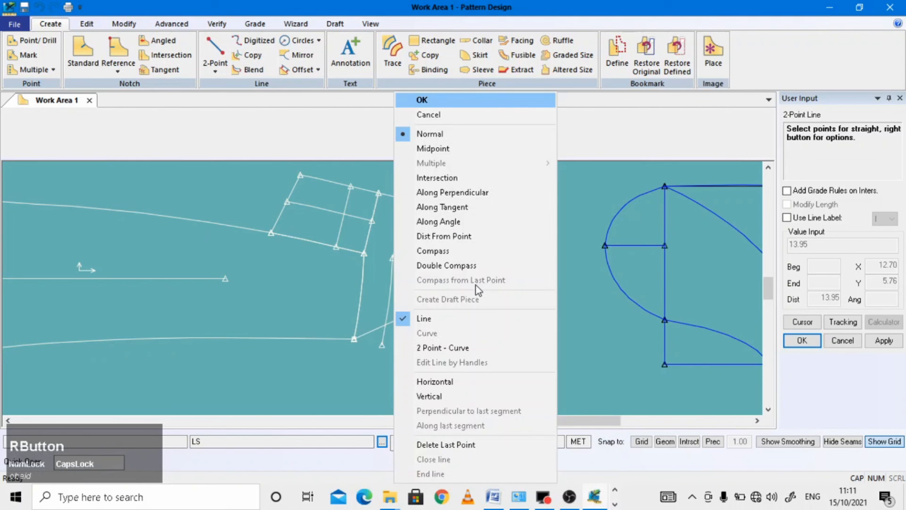
click(447, 382)
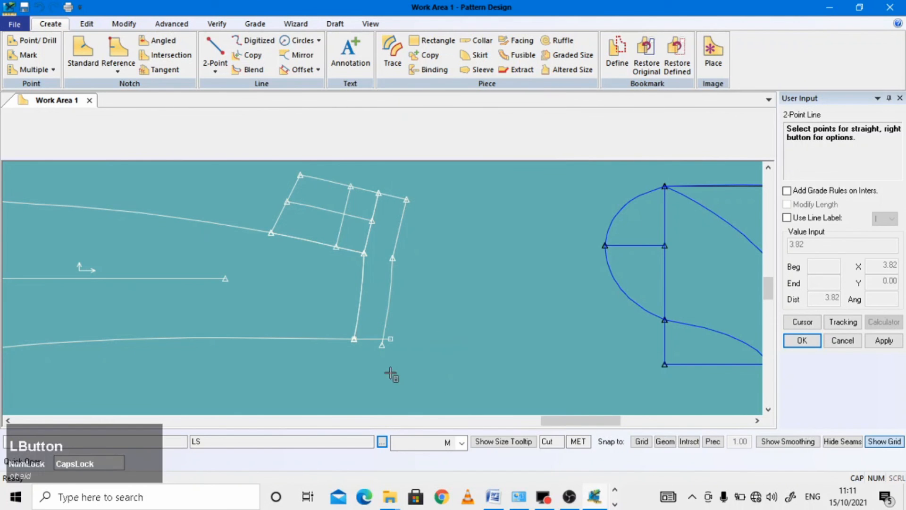
click(513, 375)
right_click(445, 284)
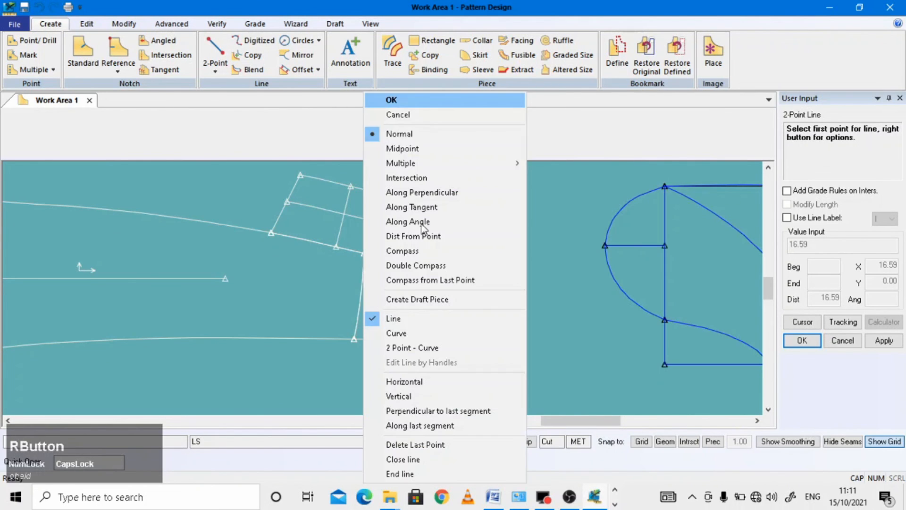
click(407, 100)
Step: Clip the LS offset hem line and the horizontal underarm extension to each other at their intersection
click(123, 24)
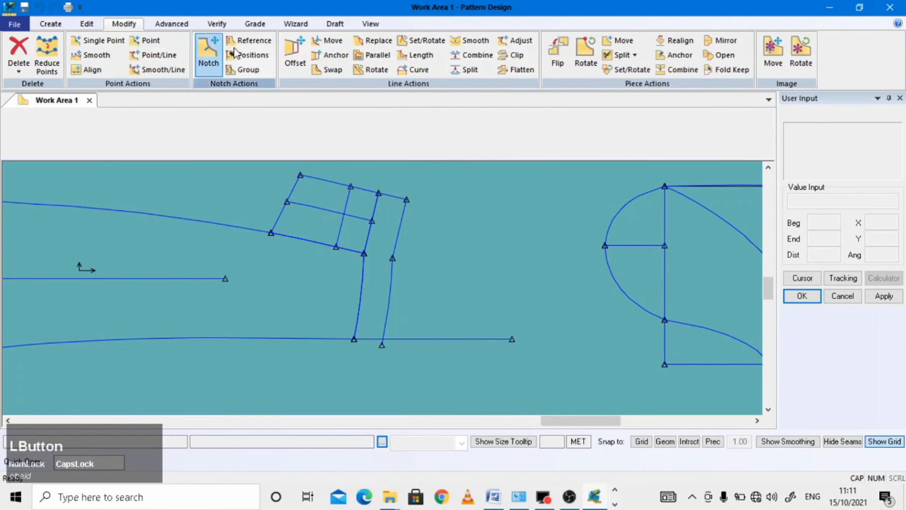
click(516, 54)
click(382, 320)
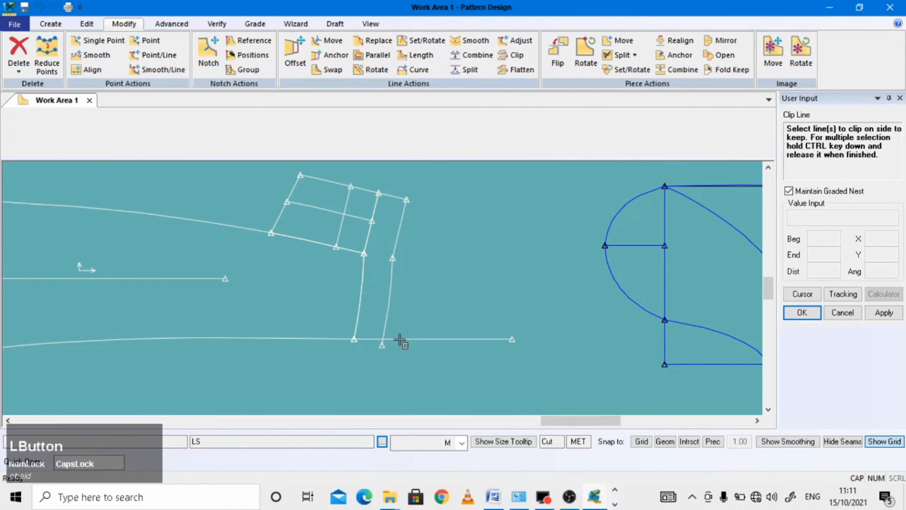
click(387, 321)
click(374, 339)
click(376, 338)
click(385, 322)
right_click(405, 260)
click(471, 268)
scroll(470, 267, up, 3)
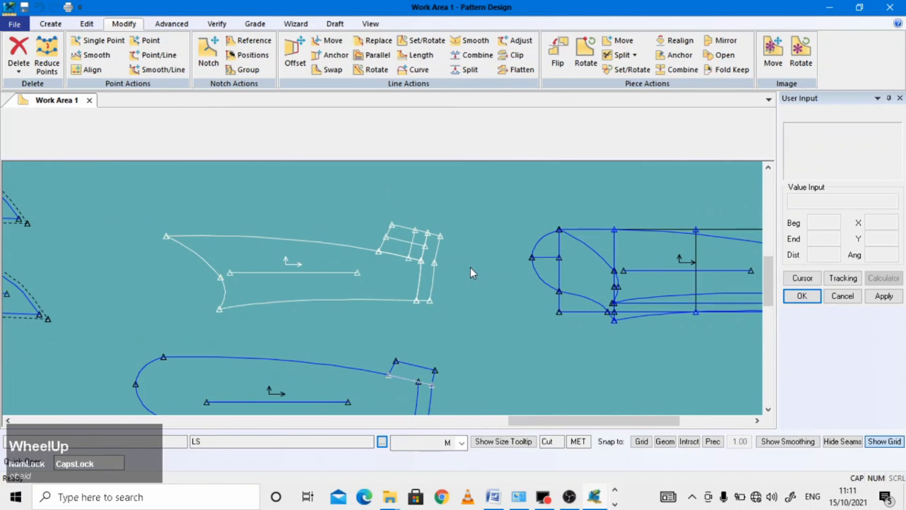
scroll(382, 204, down, 3)
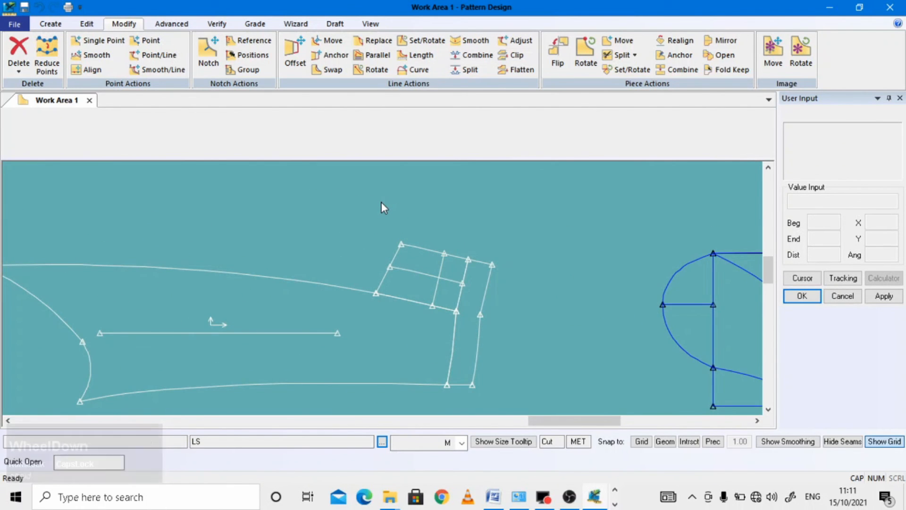
scroll(381, 201, up, 1)
scroll(381, 203, up, 2)
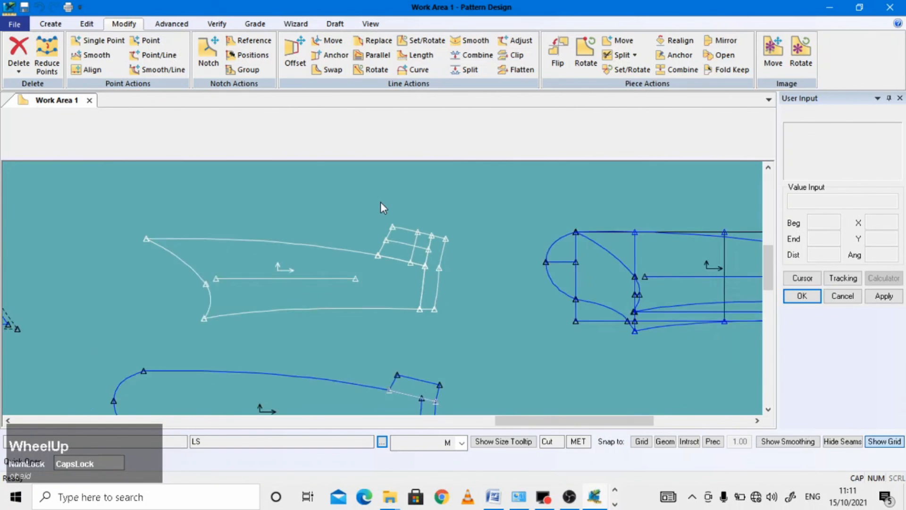
click(439, 352)
drag(439, 350, 559, 336)
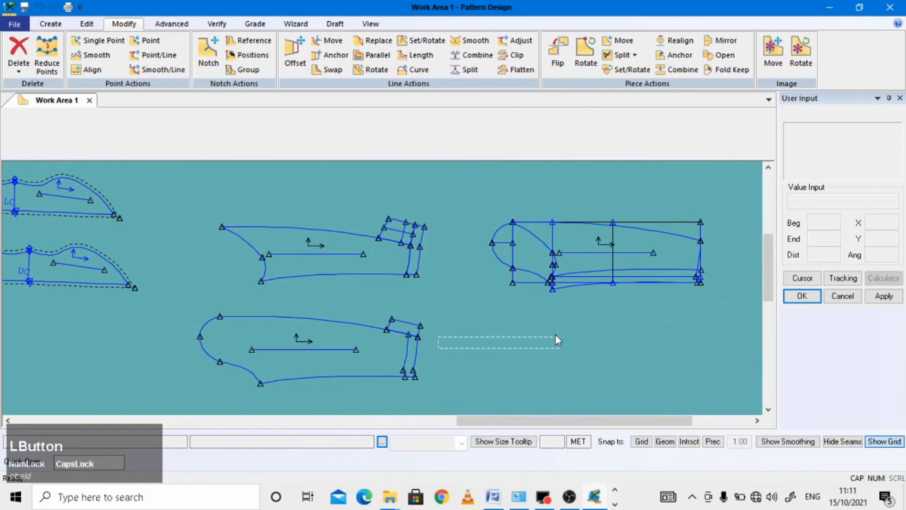
scroll(388, 323, up, 2)
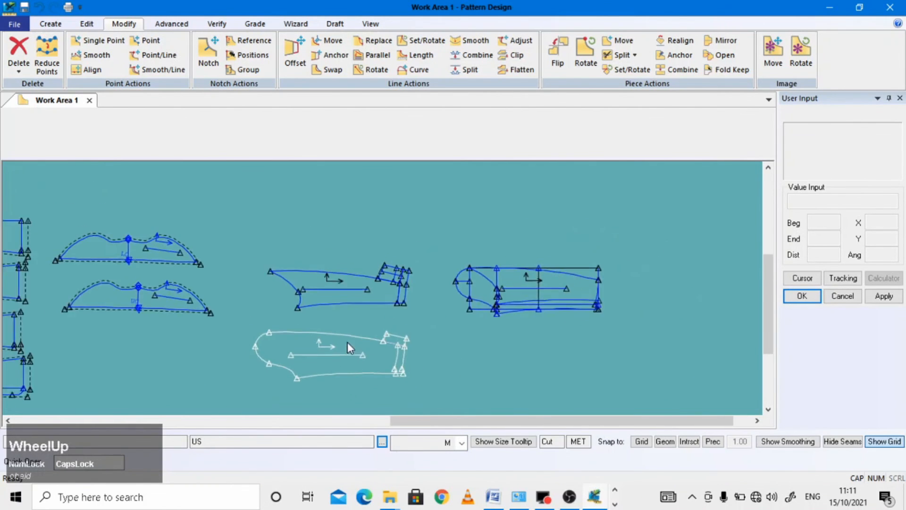
scroll(336, 246, down, 1)
Step: Move the LS piece into the free space below the SLV draft, beside the US piece
click(50, 24)
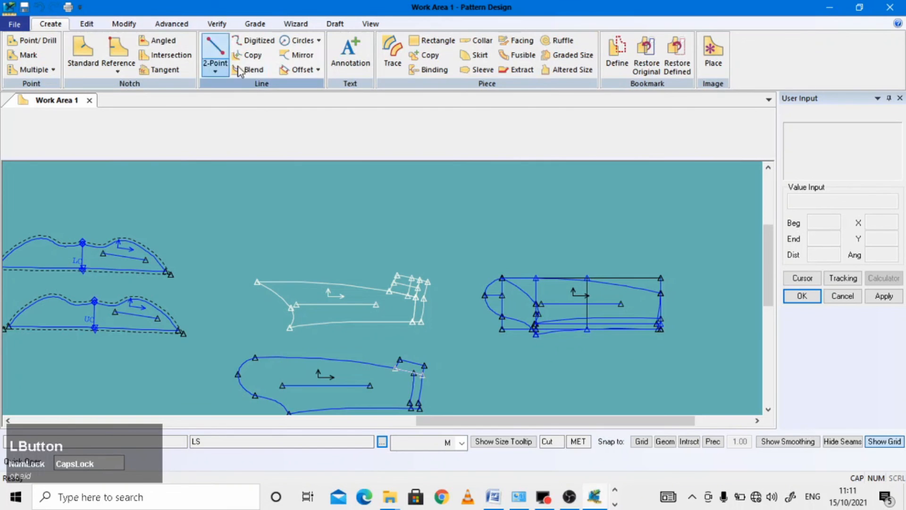
click(171, 24)
scroll(318, 232, up, 1)
scroll(321, 230, up, 1)
scroll(449, 303, up, 1)
scroll(465, 325, down, 1)
click(466, 327)
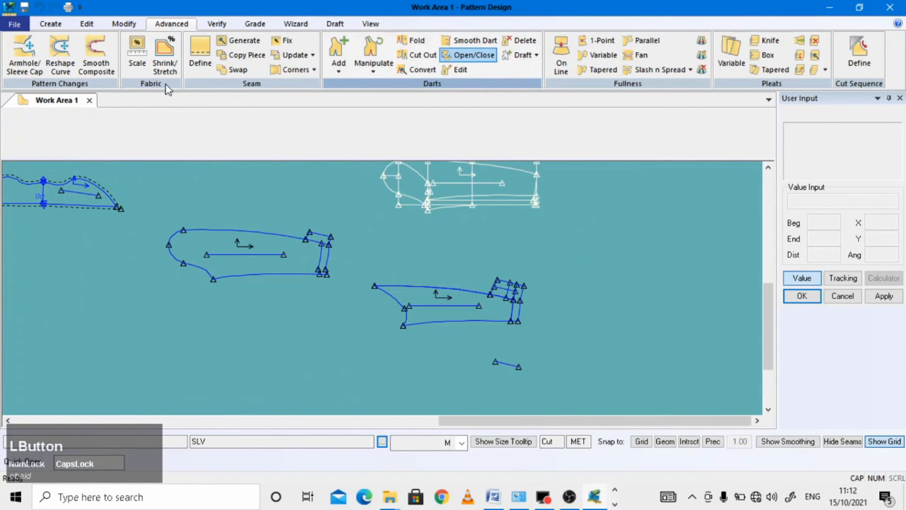
Step: Delete the stray short line lying below the LS piece and finish the deletion command
click(124, 24)
click(19, 68)
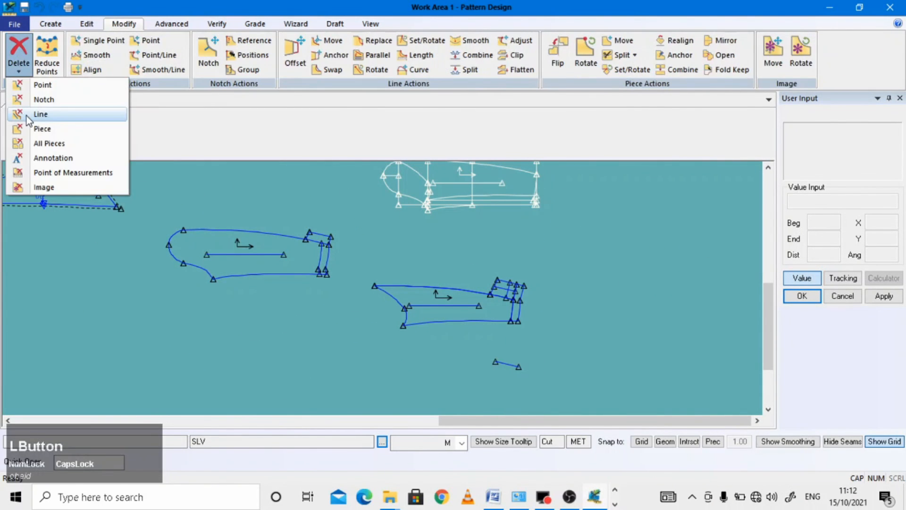
click(39, 117)
scroll(505, 363, up, 1)
click(504, 363)
right_click(539, 335)
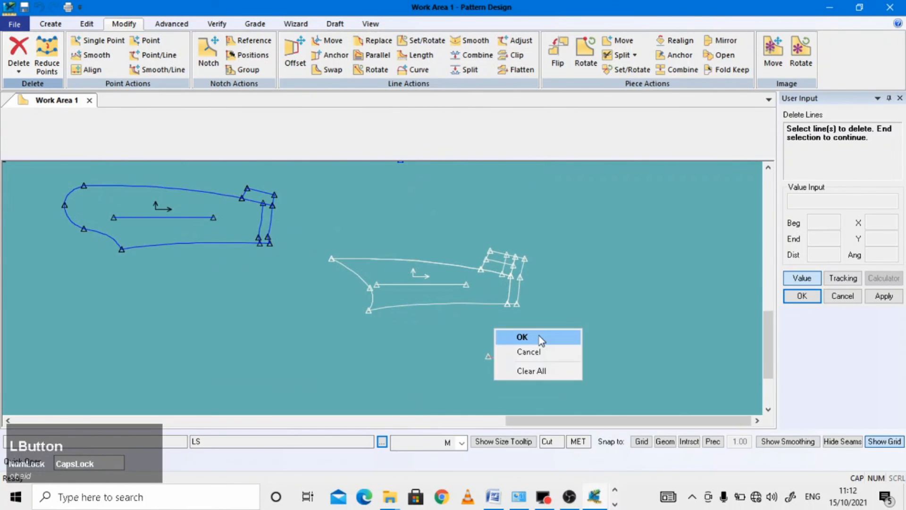
click(539, 337)
scroll(517, 332, up, 4)
right_click(424, 251)
Step: Move the LS piece closer to the hem end of the US piece
scroll(367, 256, down, 2)
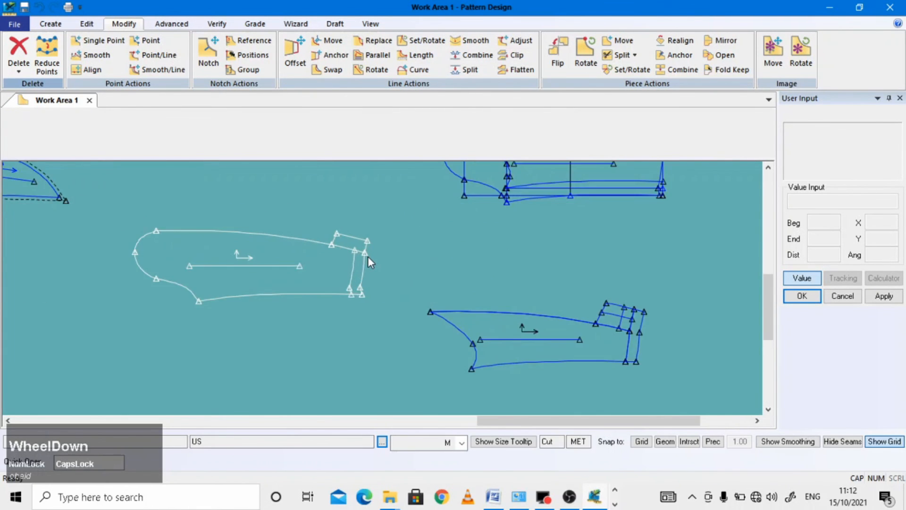
scroll(553, 331, up, 1)
click(553, 331)
click(520, 302)
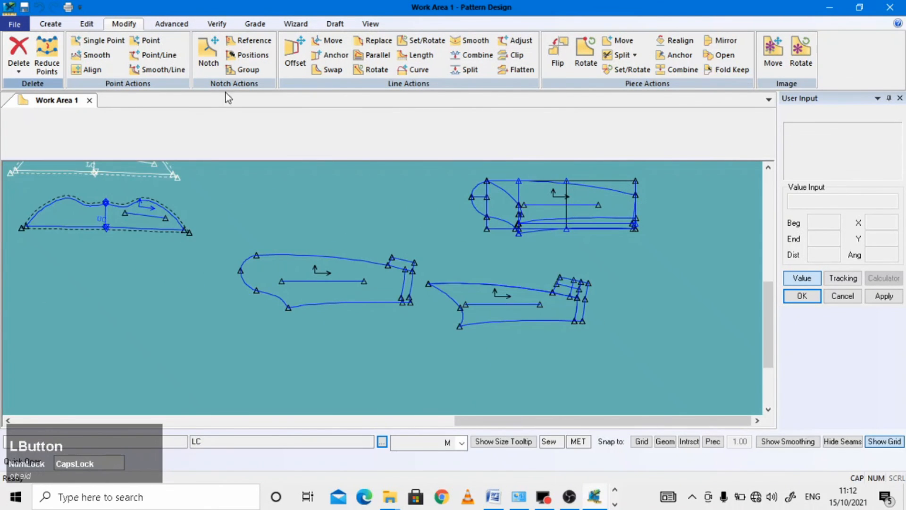
Step: Define an even seam allowance of 1.5 on the lower long seam of the US piece
click(174, 24)
click(200, 52)
scroll(306, 287, down, 1)
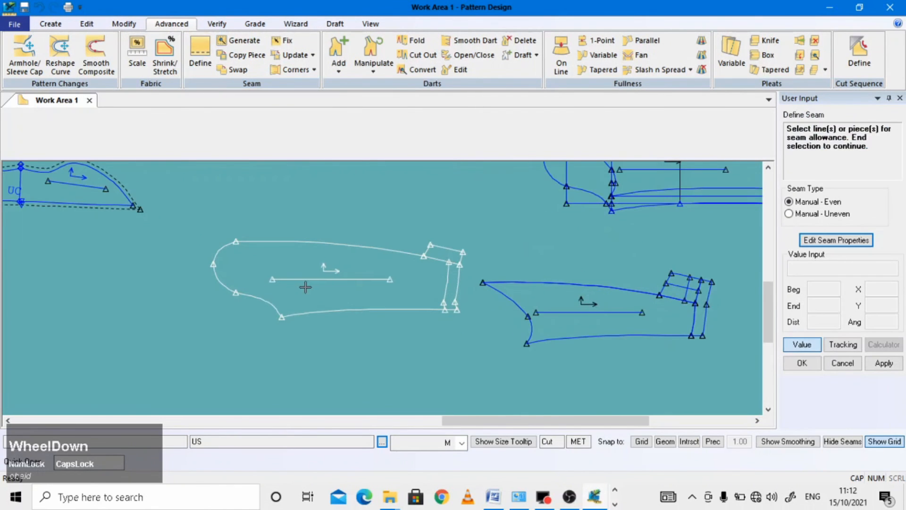
click(383, 309)
right_click(418, 323)
click(420, 325)
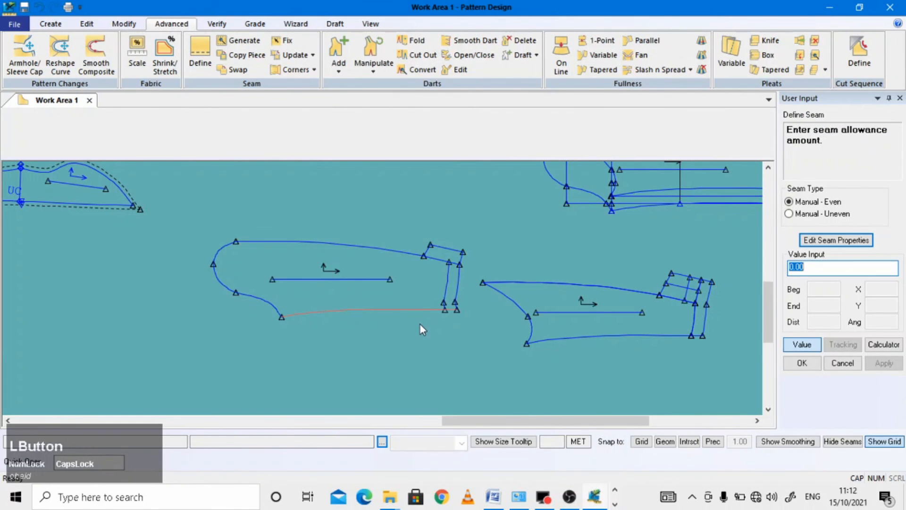
text(1.5)
key(Return)
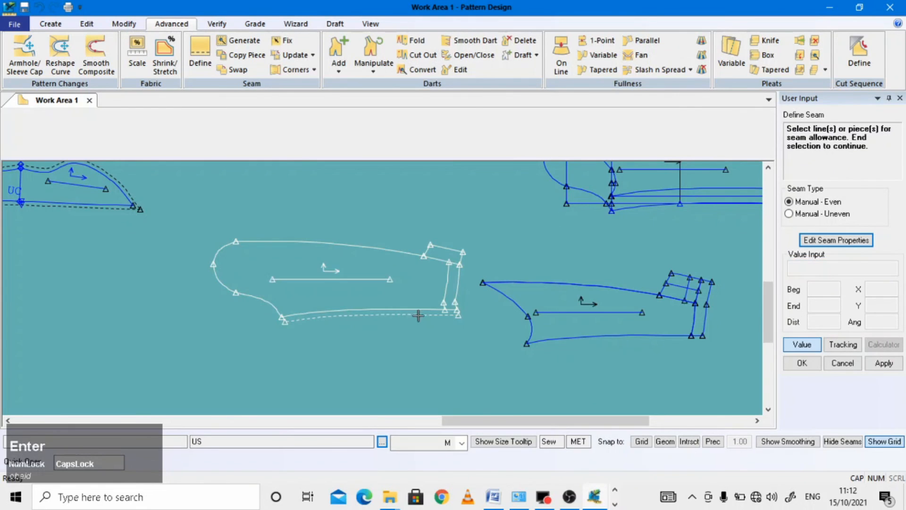
Step: Define an even seam allowance of 1.5 on the upper long seam of the US piece, ending at the vent
scroll(399, 279, down, 1)
click(407, 241)
right_click(324, 203)
click(326, 204)
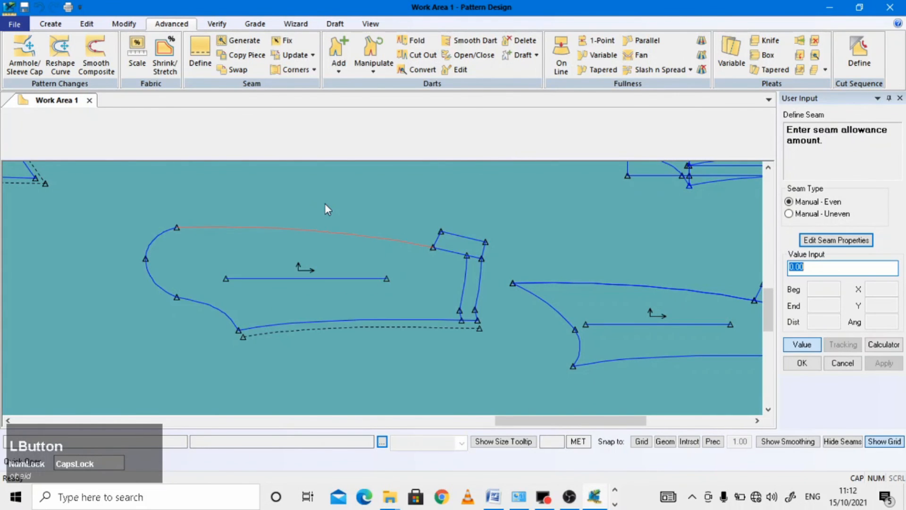
text(1.5)
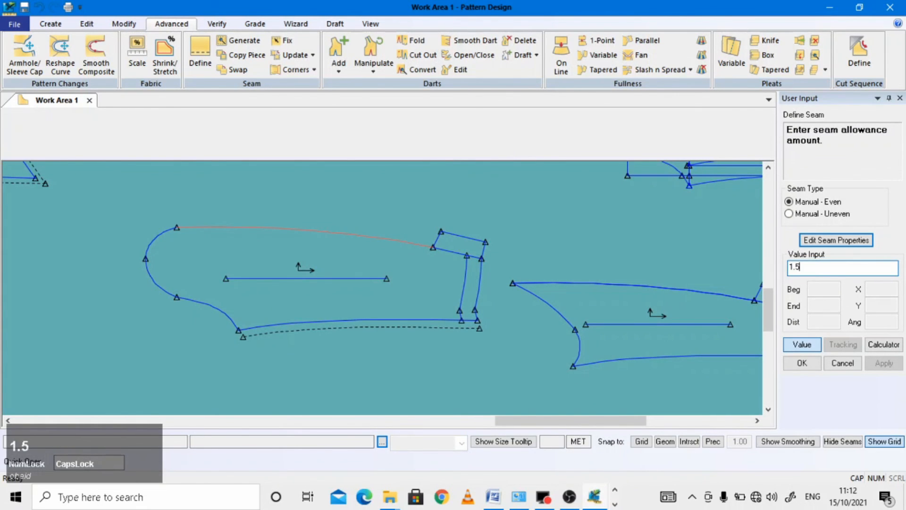
key(Return)
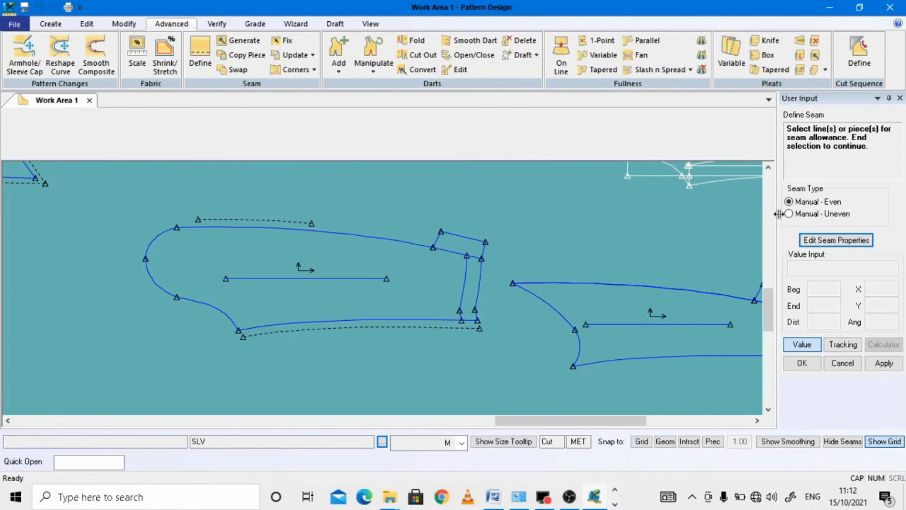
Step: Define an even seam allowance of 1.5 on the upper long seam of the LS piece
scroll(601, 276, up, 2)
click(601, 276)
text(1.5)
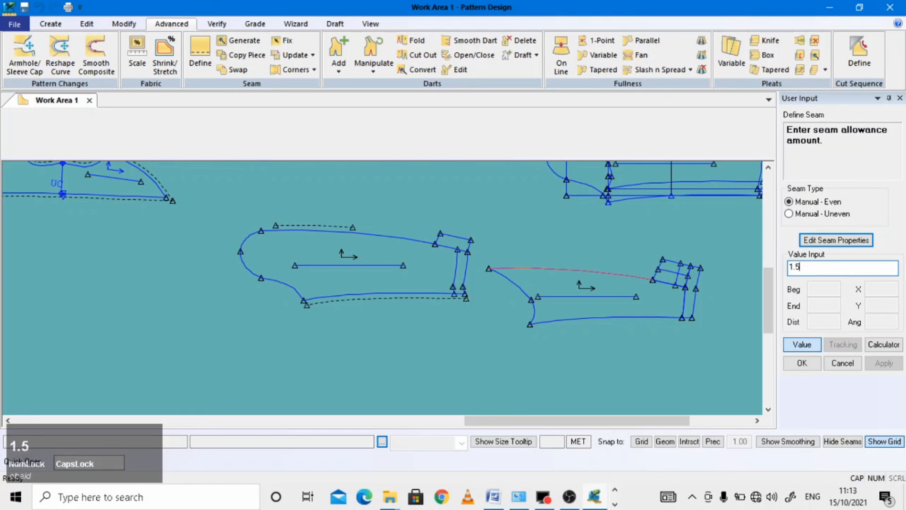
key(Return)
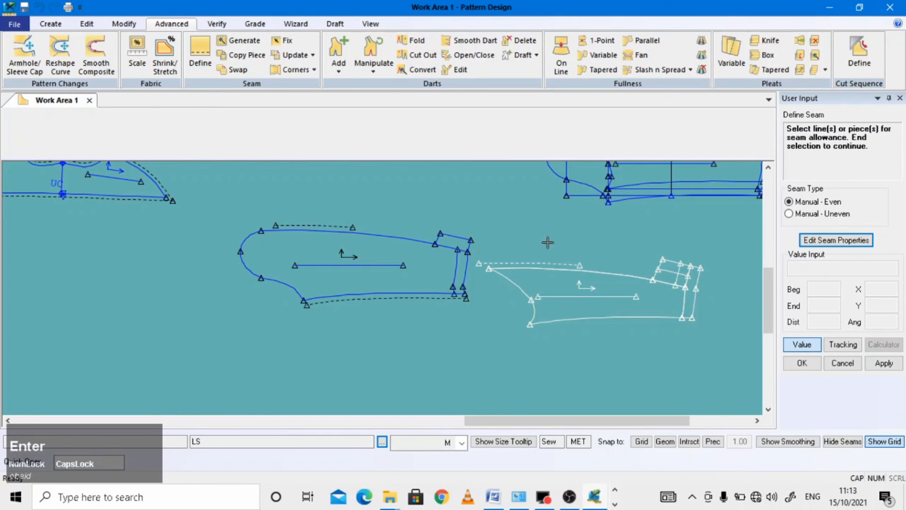
Step: Define an even seam allowance of 1.5 on the lower long seam of LS and finish the seam command
click(594, 321)
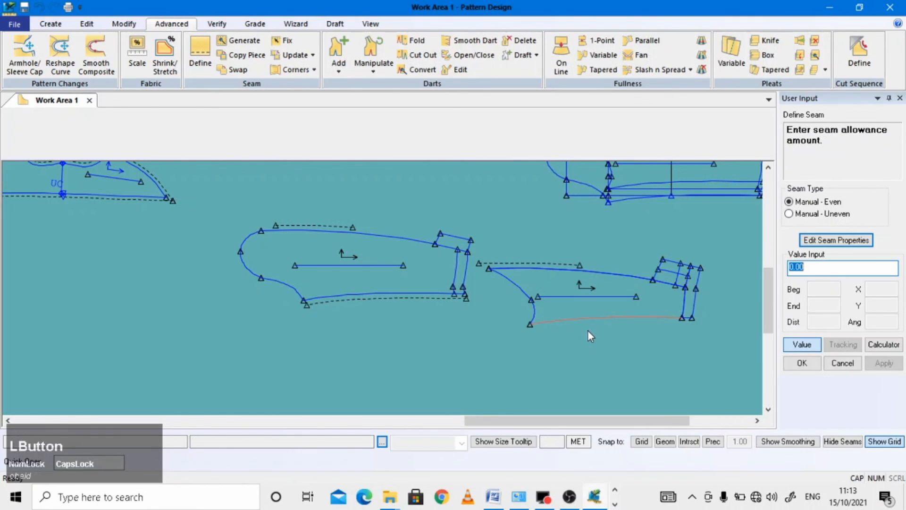
text(1.5)
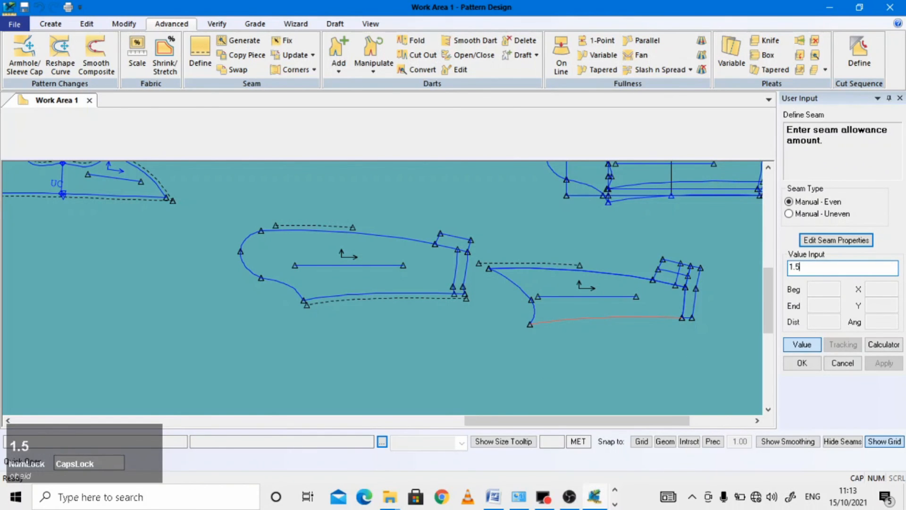
key(Return)
scroll(325, 221, up, 5)
right_click(327, 203)
click(327, 202)
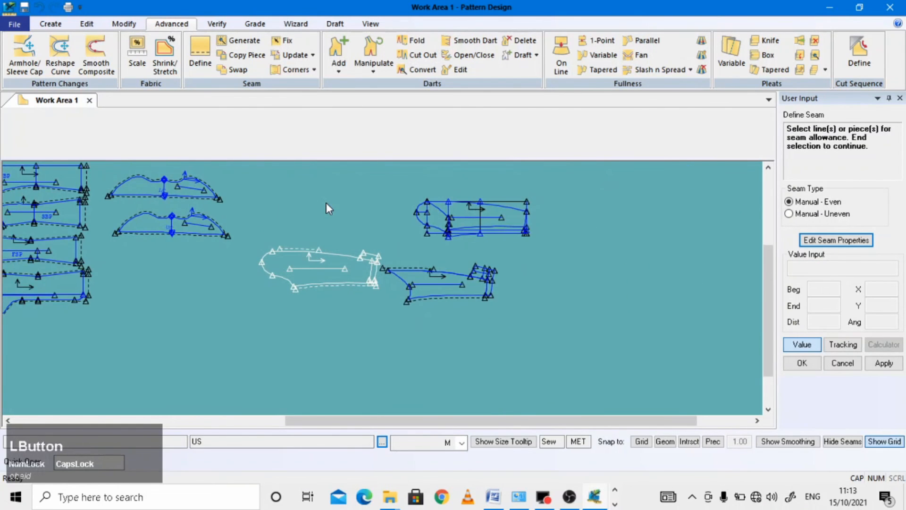
Step: Move the SLV draft farther away from the US and LS sleeve pieces
scroll(327, 202, up, 2)
drag(434, 214, 608, 205)
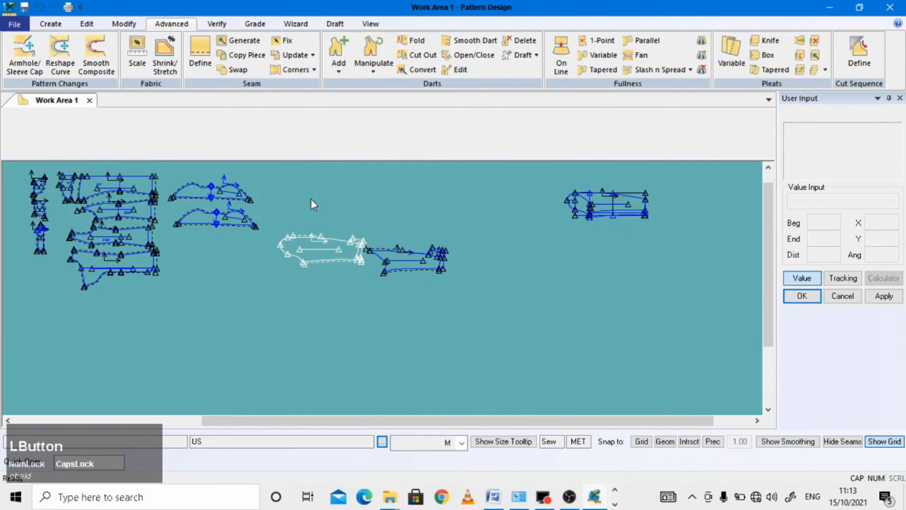
scroll(546, 247, up, 1)
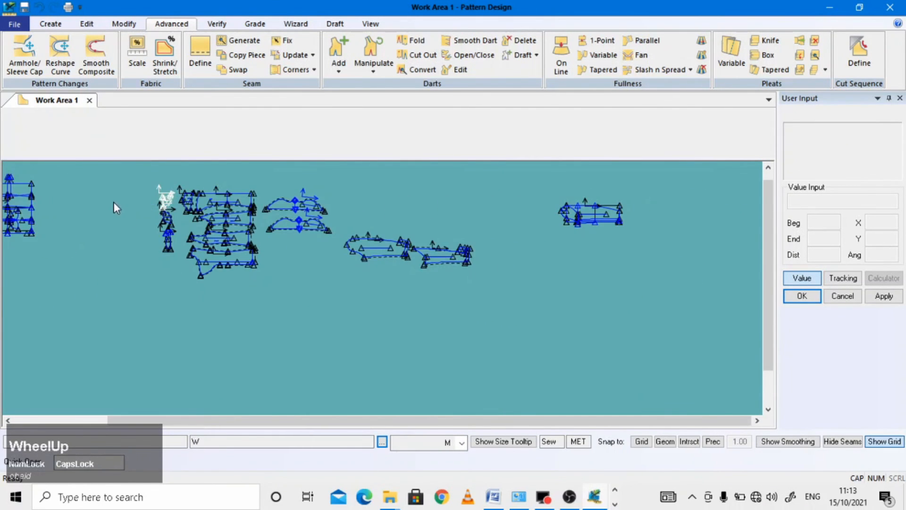
scroll(219, 196, down, 2)
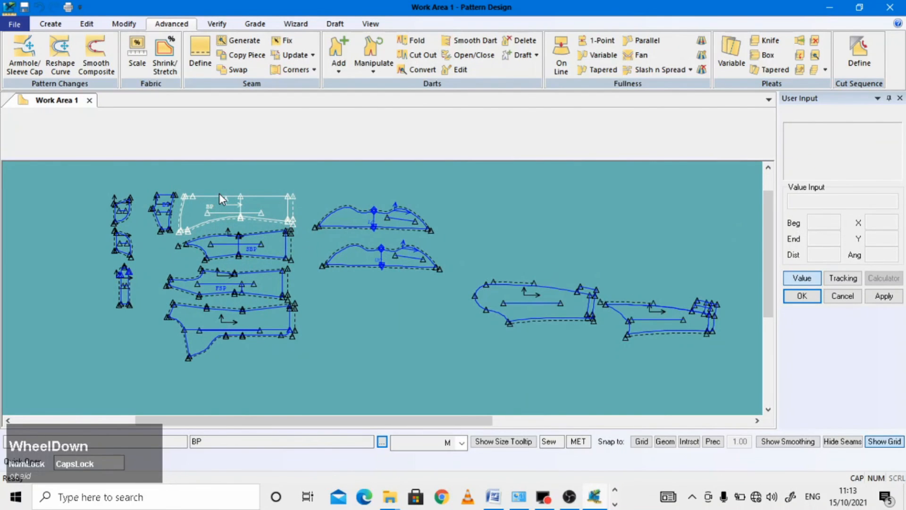